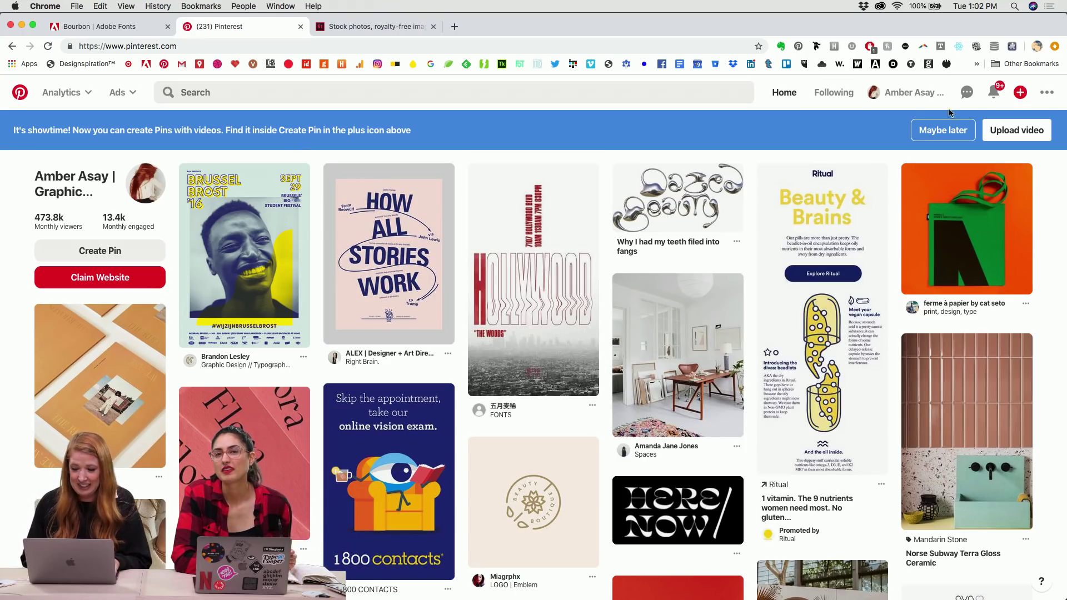
Open the account's own Pinterest profile and look through its overview of promoted and latest pins.
click(906, 92)
scroll(487, 389, down, 5)
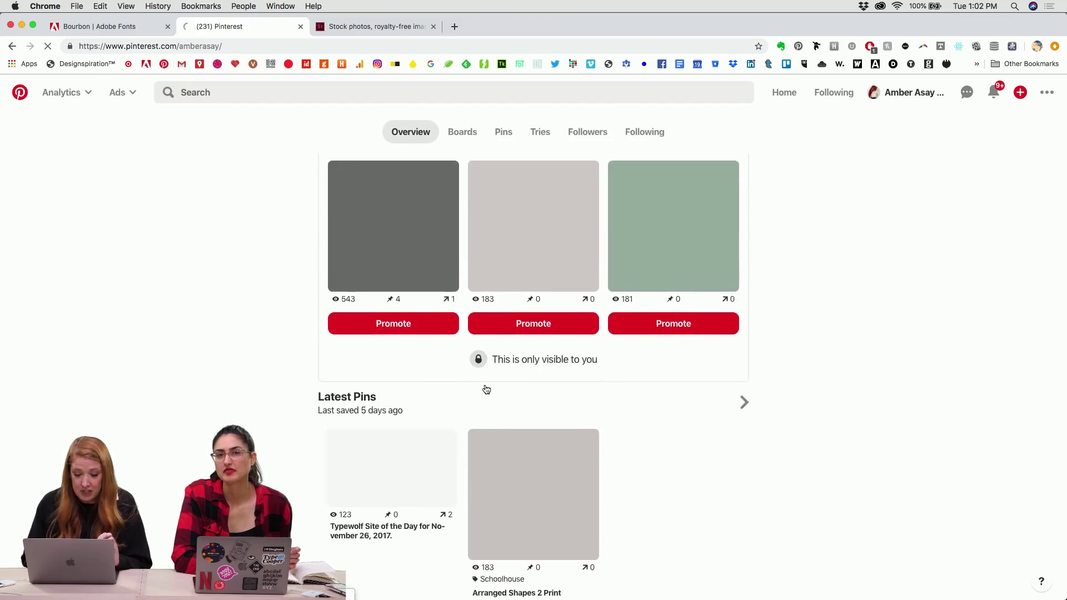
scroll(486, 387, down, 5)
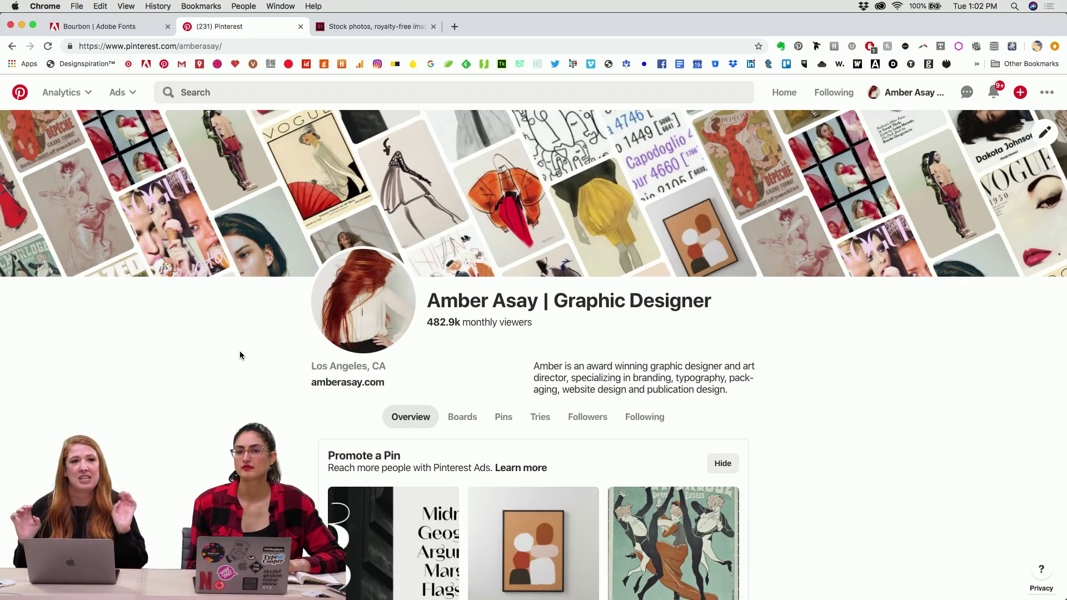
scroll(239, 351, down, 8)
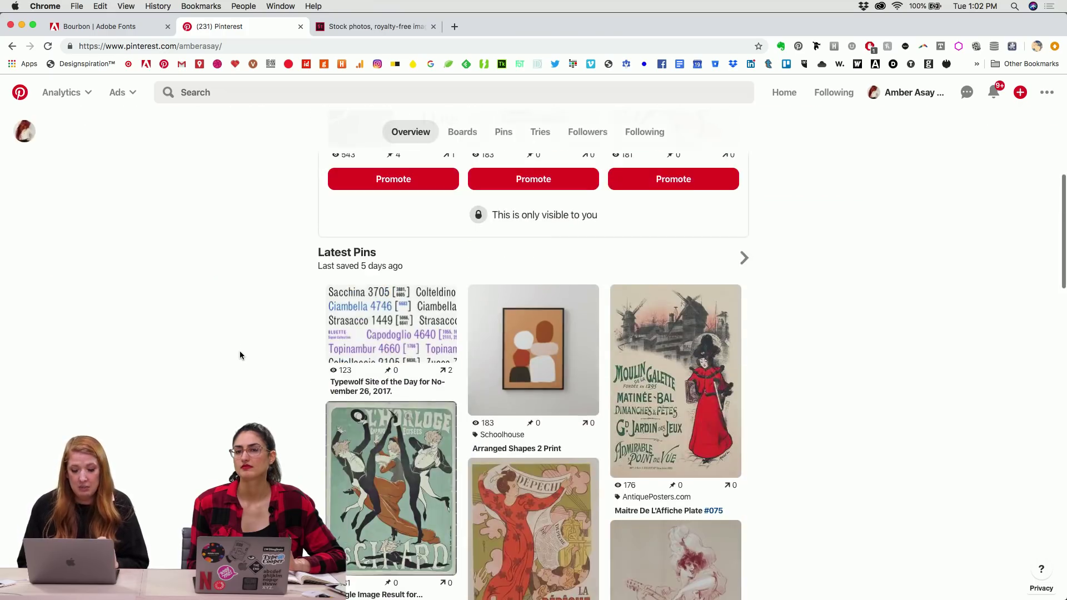
scroll(239, 351, up, 10)
Try to search Pinterest for MEZCAL.
click(323, 95)
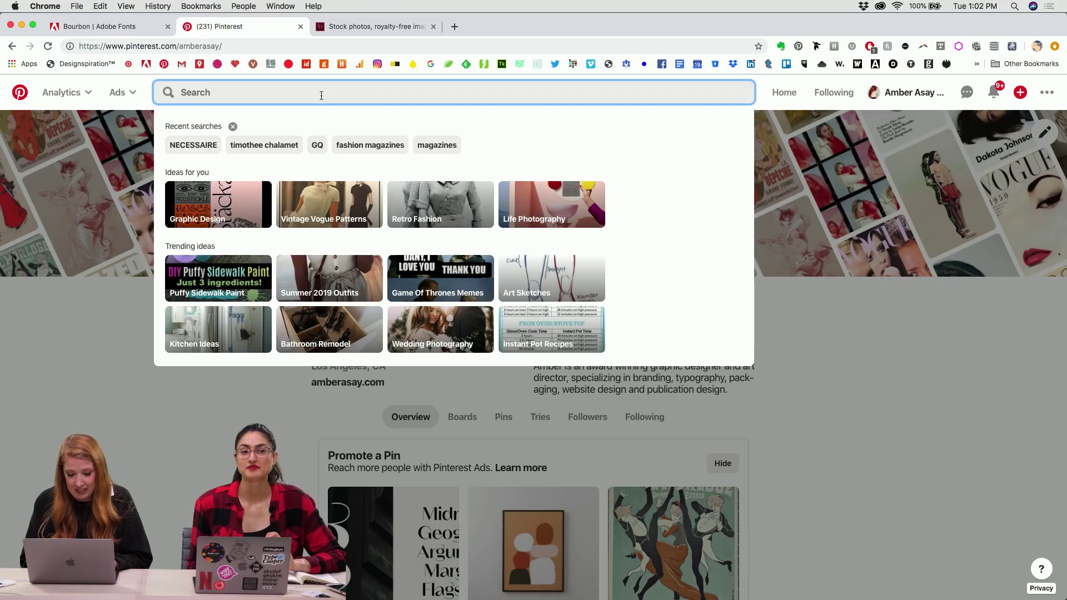
text(MEZCAL)
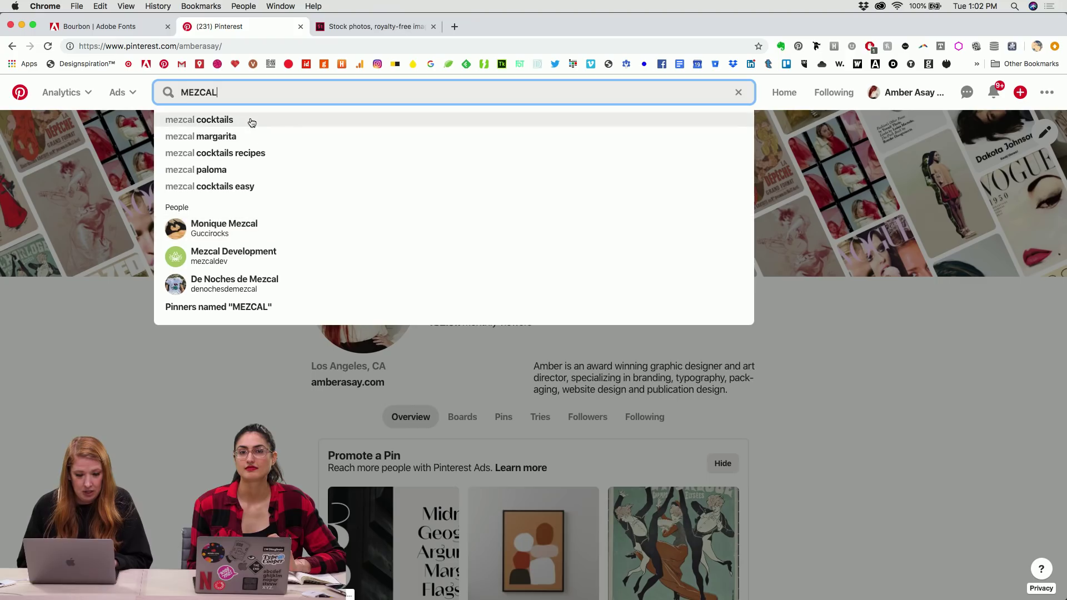
double_click(231, 93)
text(MEZCA)
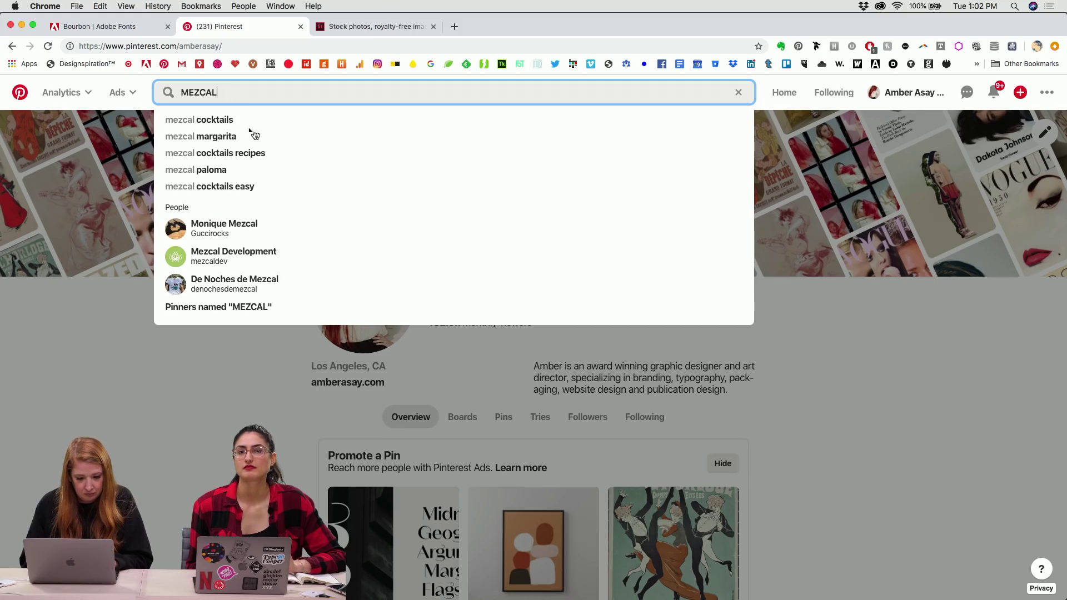
Show the profile's boards and open the secret board named Mezcal.
scroll(239, 222, down, 2)
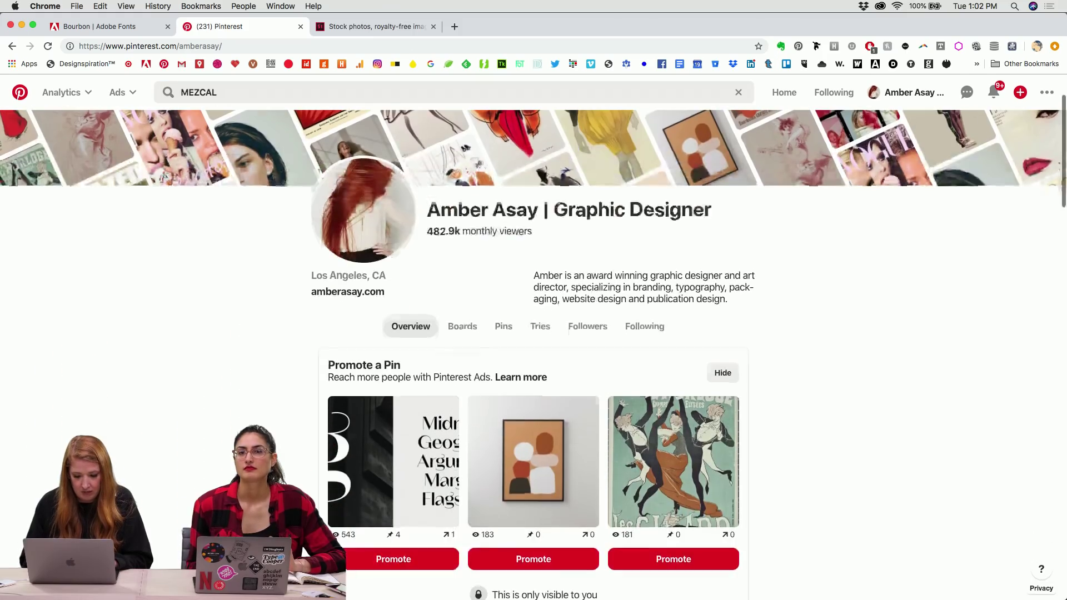
click(462, 326)
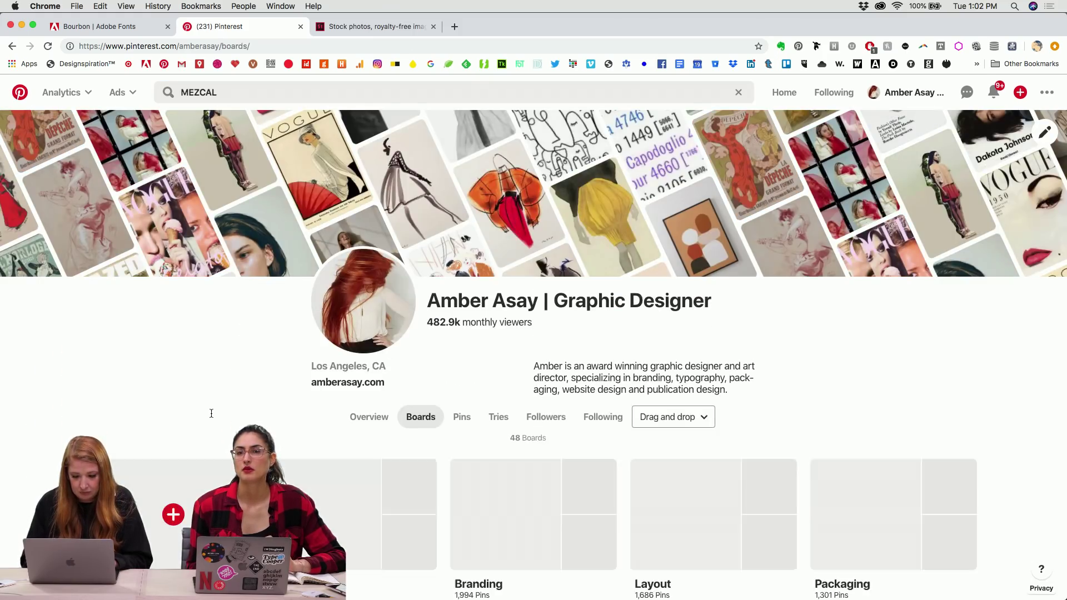
scroll(211, 413, down, 15)
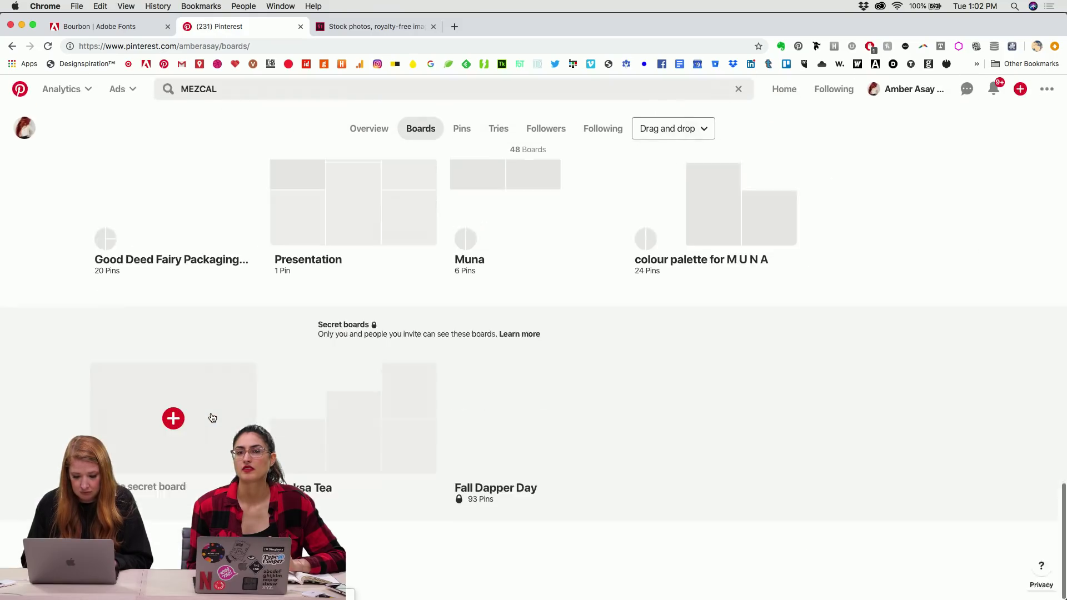
scroll(212, 418, down, 3)
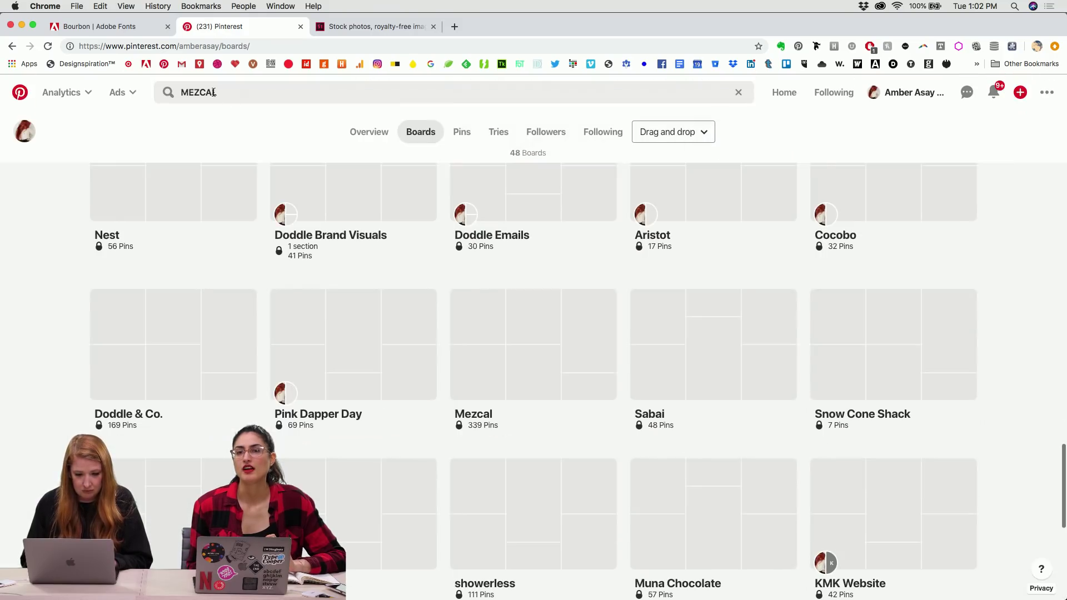
click(518, 378)
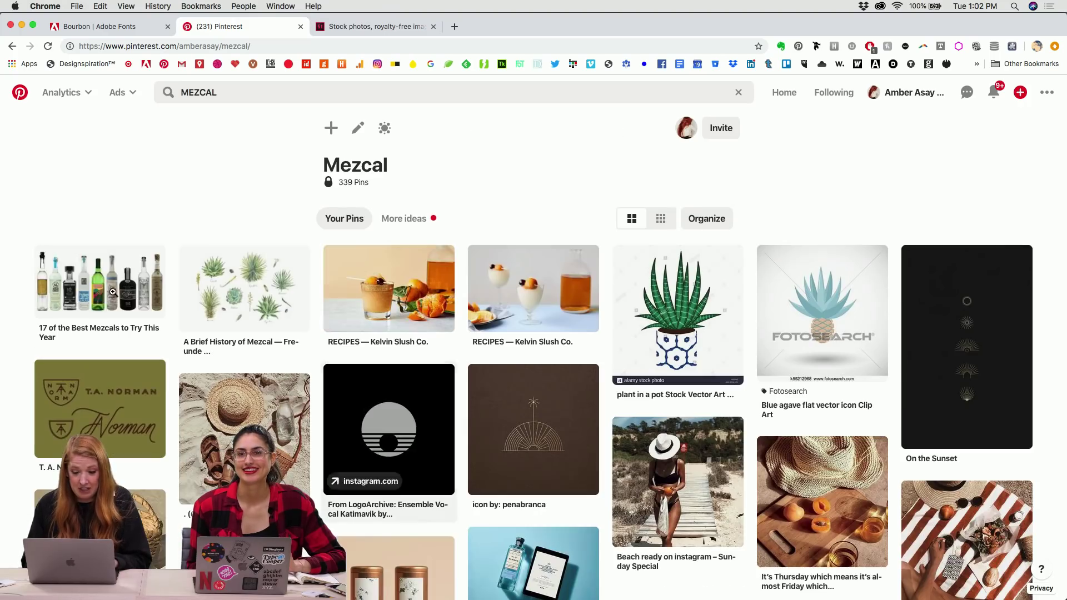
Examine the upper pins of the Mezcal board, view the pin "You can always see the sun, day or night." and return to the board.
scroll(32, 234, down, 5)
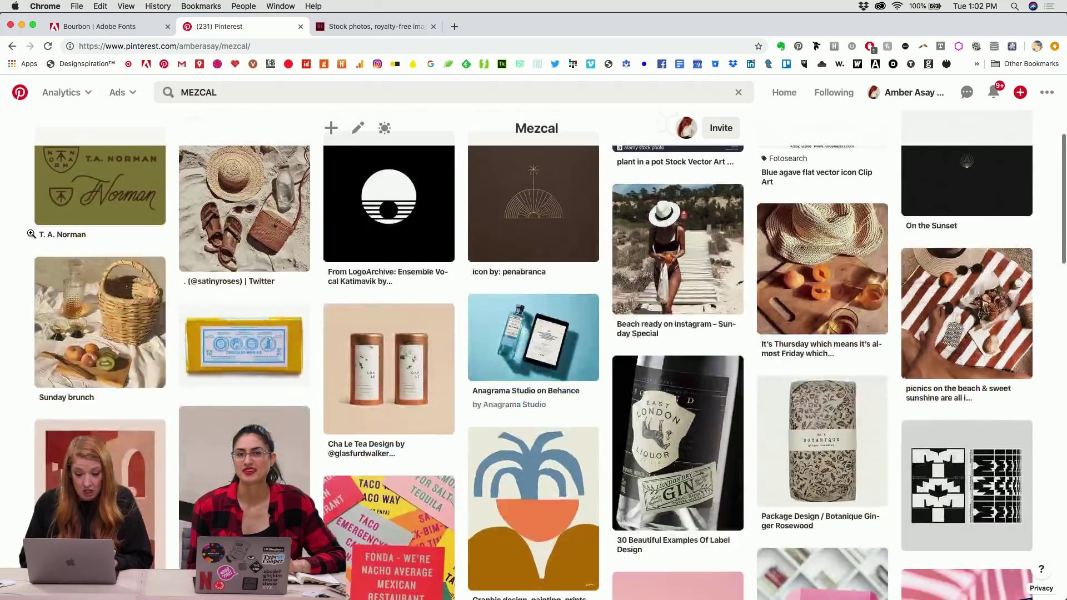
scroll(31, 234, down, 5)
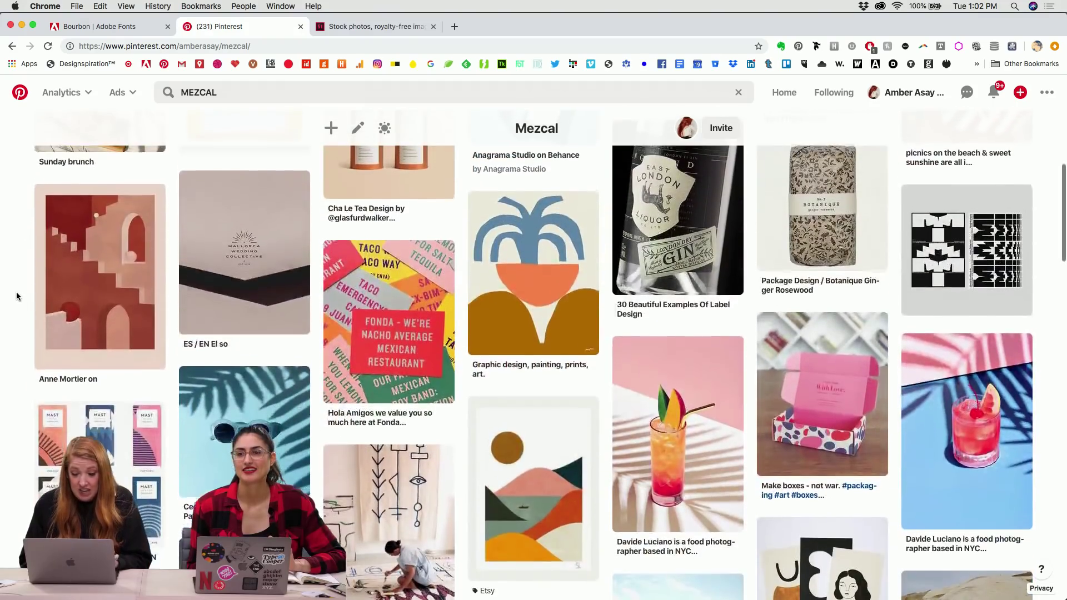
scroll(16, 295, down, 5)
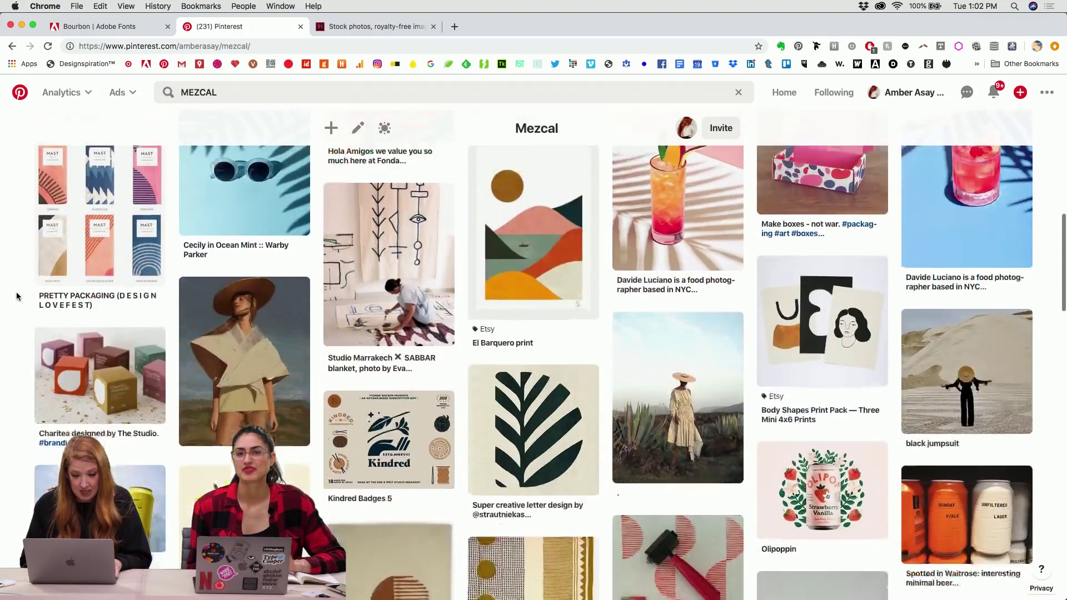
scroll(16, 296, down, 7)
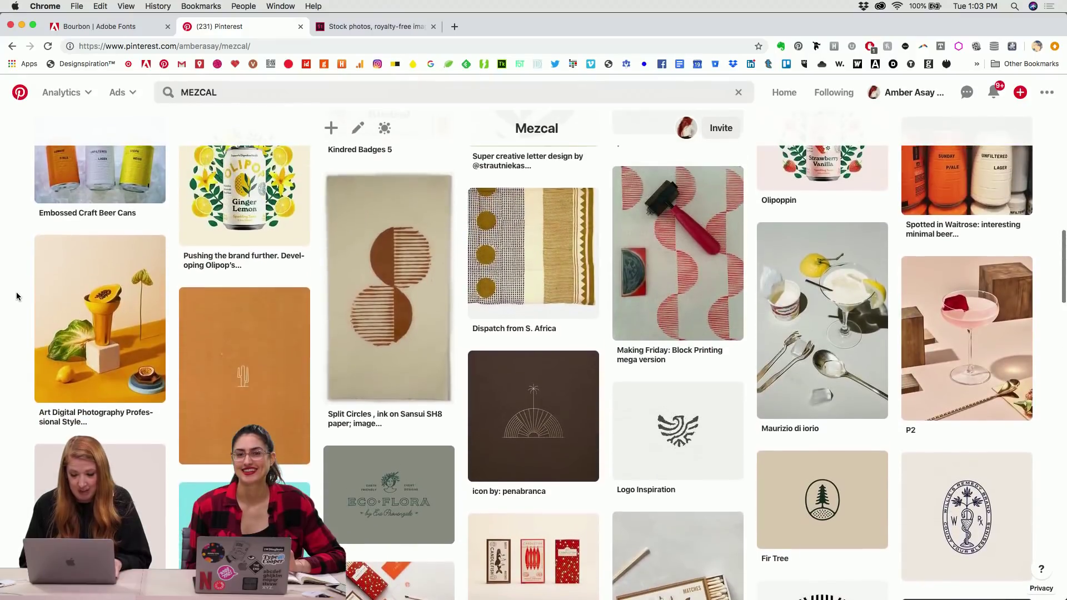
scroll(16, 296, down, 5)
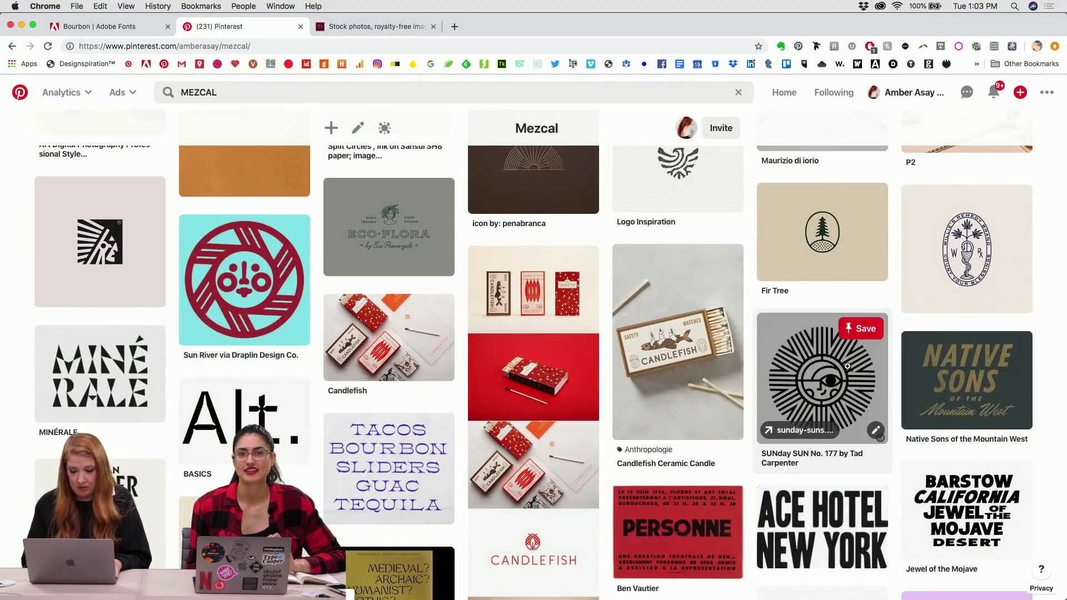
scroll(838, 366, down, 4)
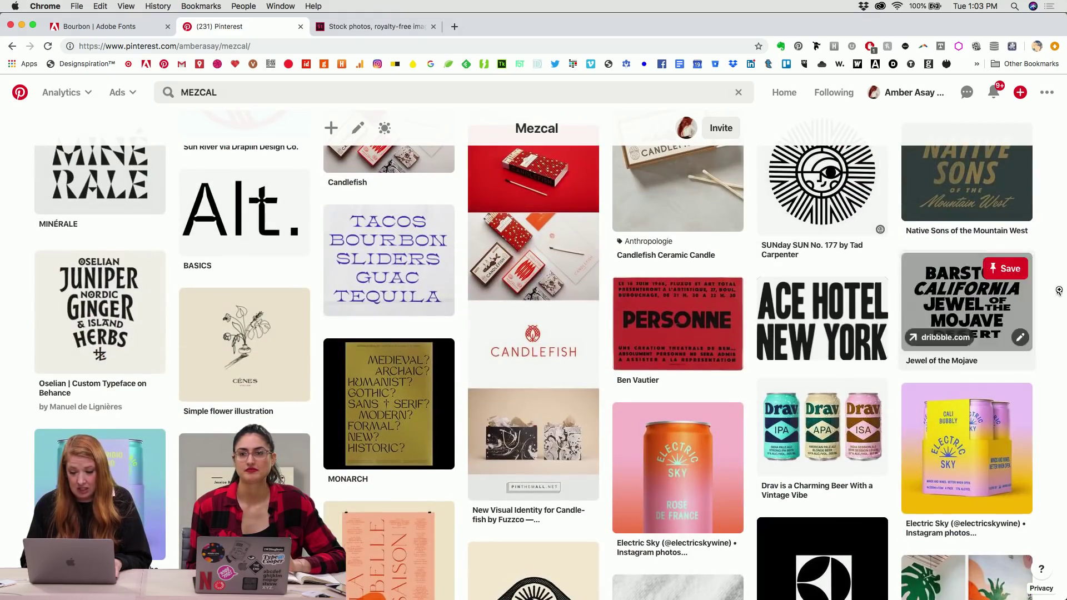
scroll(1061, 294, down, 7)
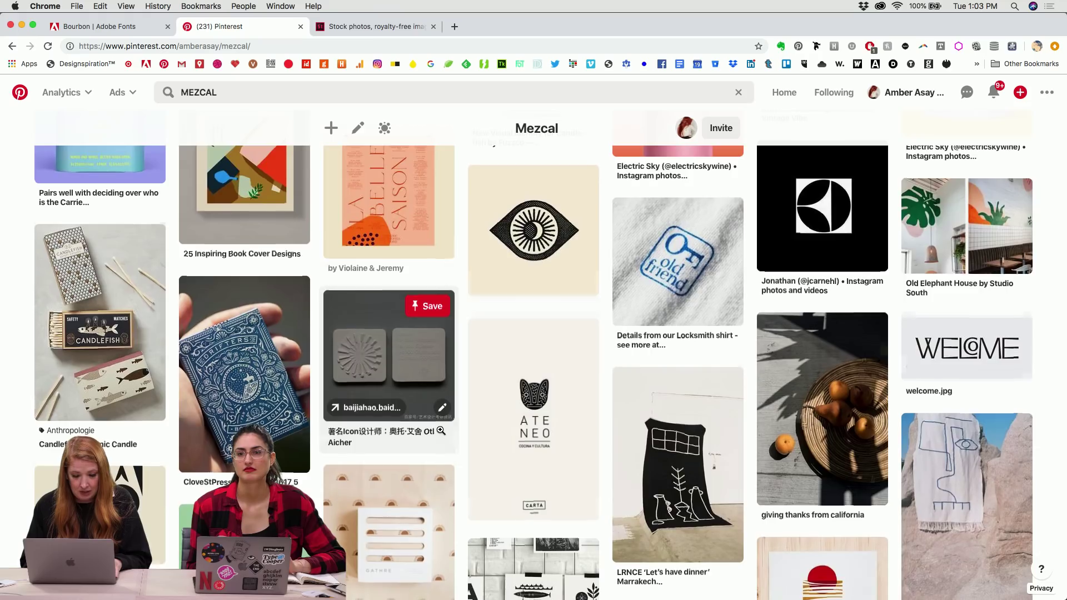
scroll(442, 389, down, 4)
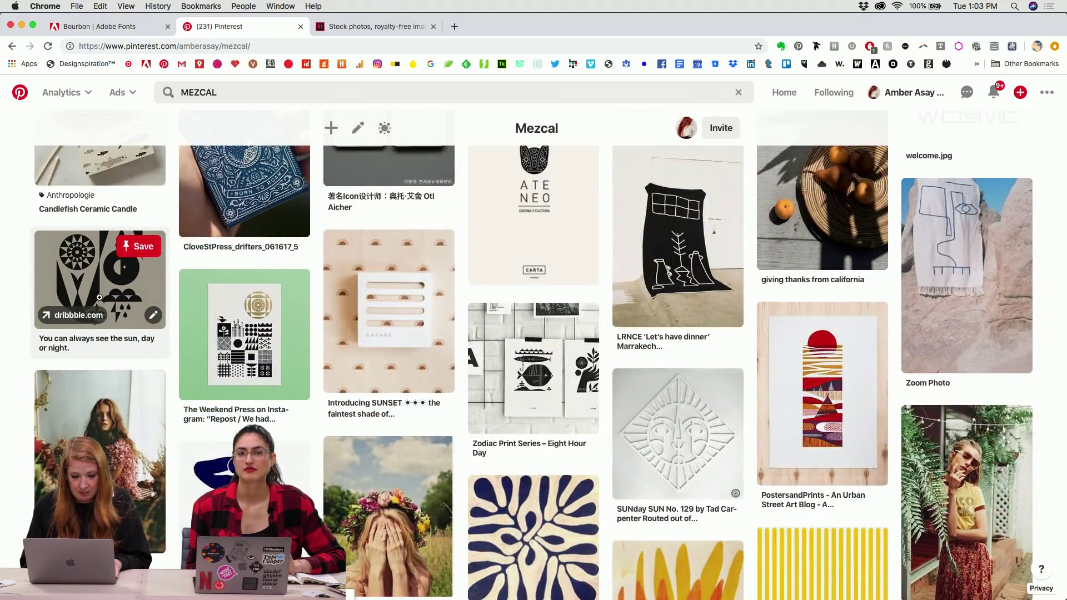
click(85, 276)
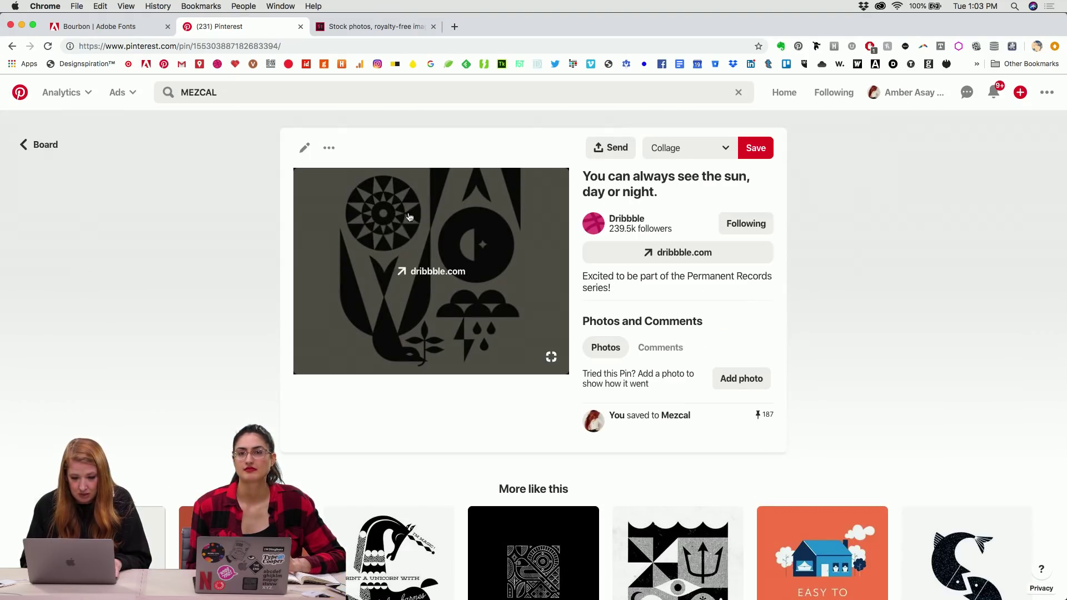
click(39, 146)
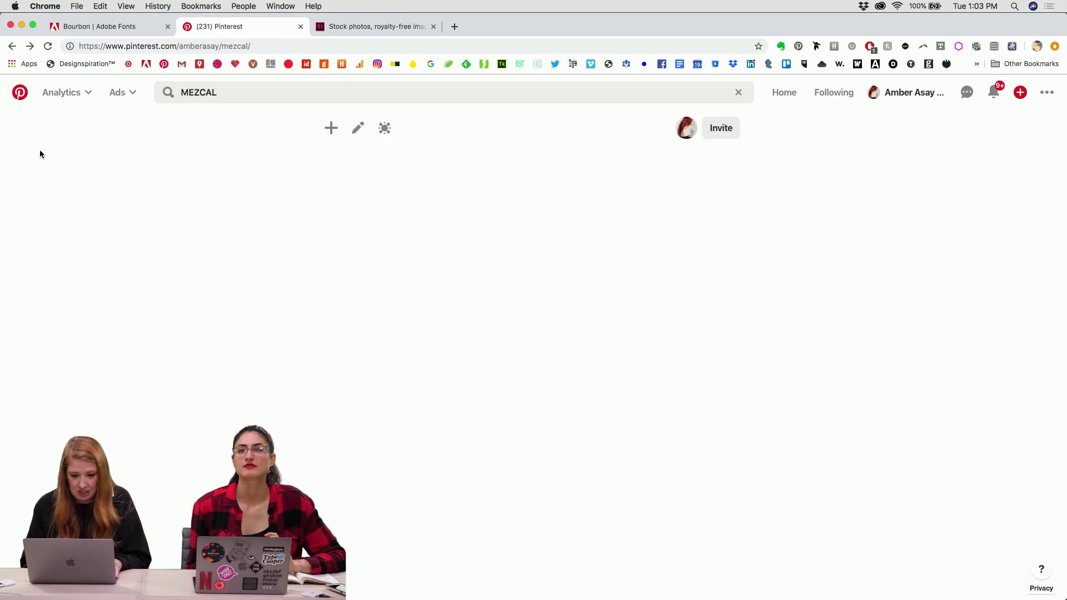
Examine the further pins of the Mezcal board, view the black brush-stroke plant drawing on its own and return to the board.
scroll(49, 323, down, 12)
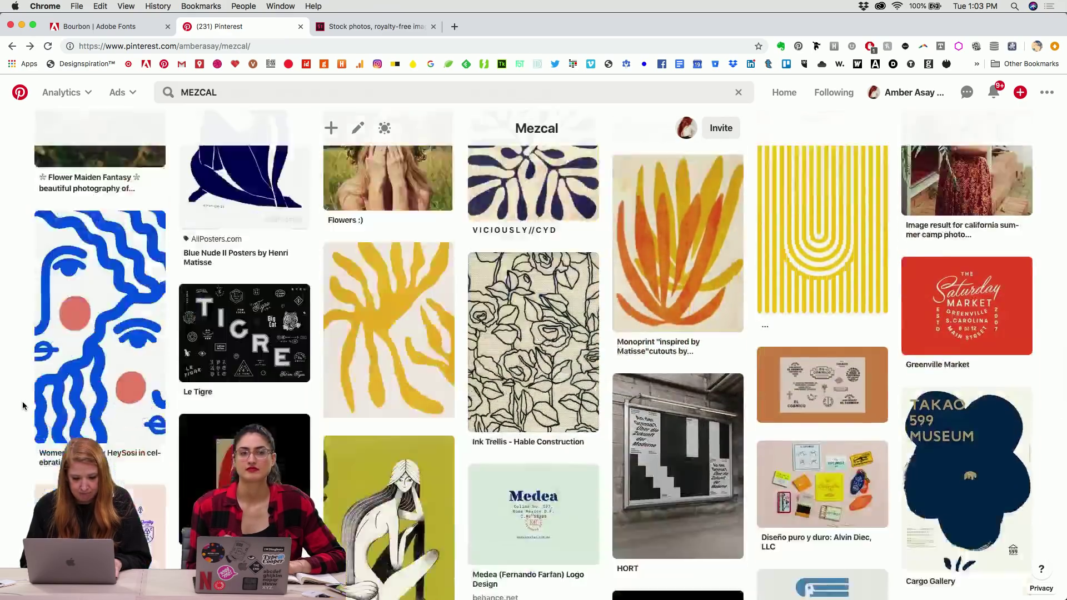
scroll(22, 406, down, 5)
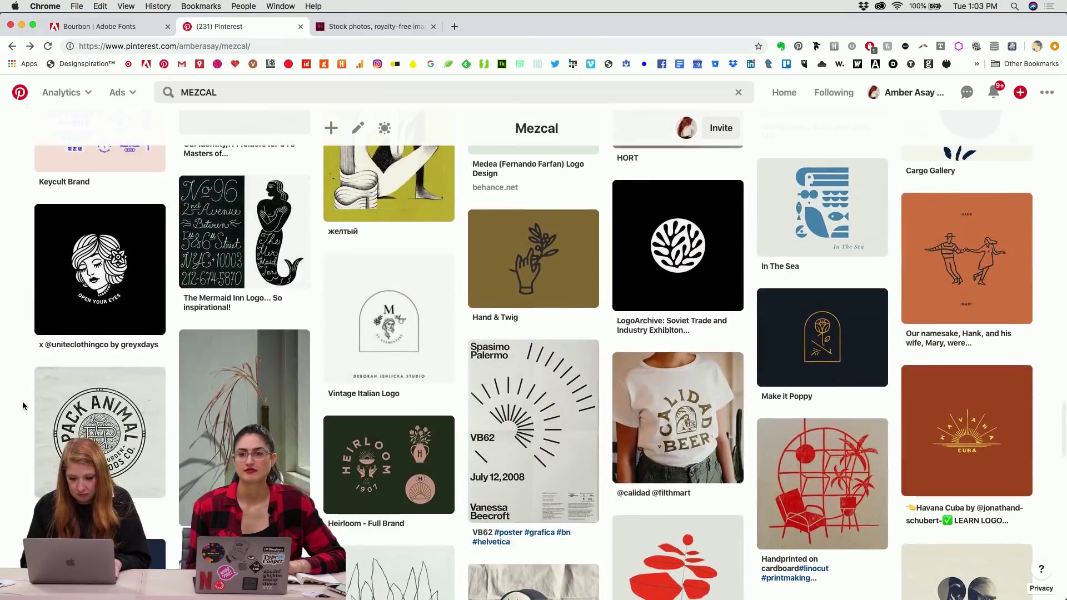
scroll(22, 406, down, 10)
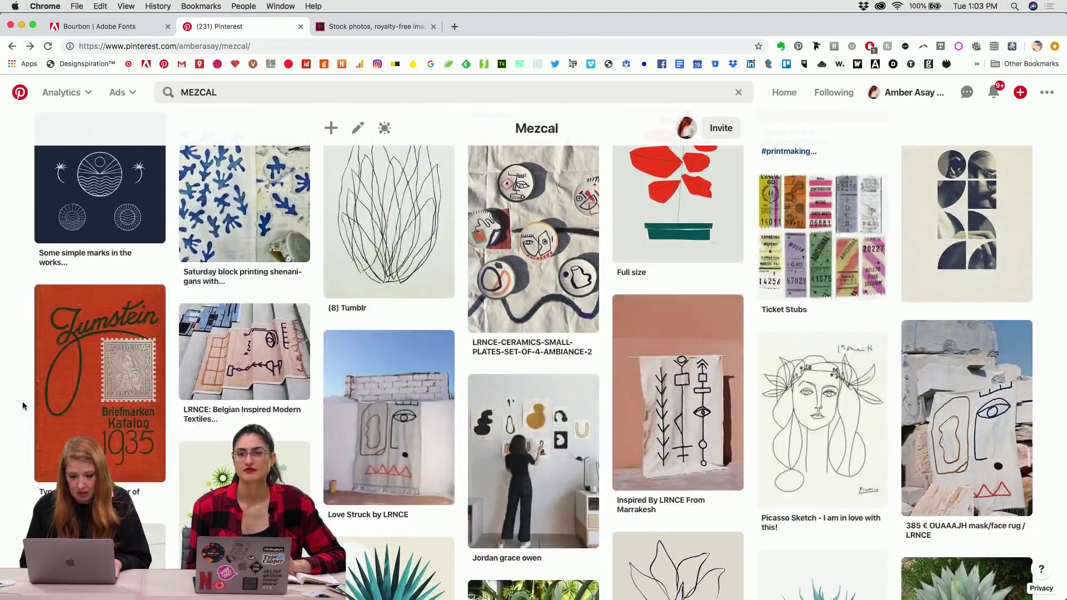
scroll(22, 406, down, 4)
scroll(22, 406, up, 7)
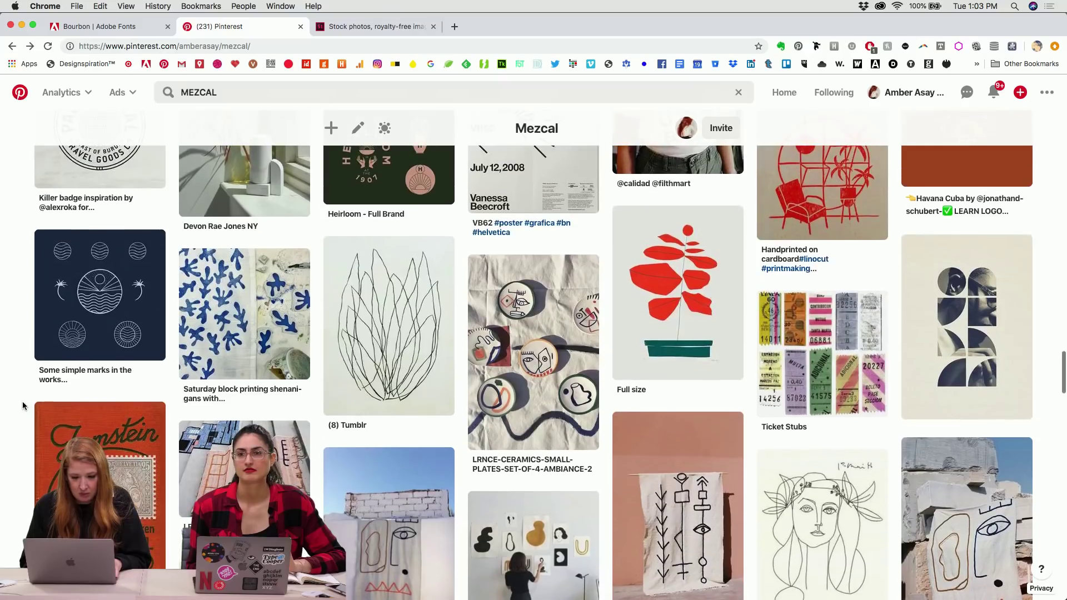
scroll(22, 406, down, 15)
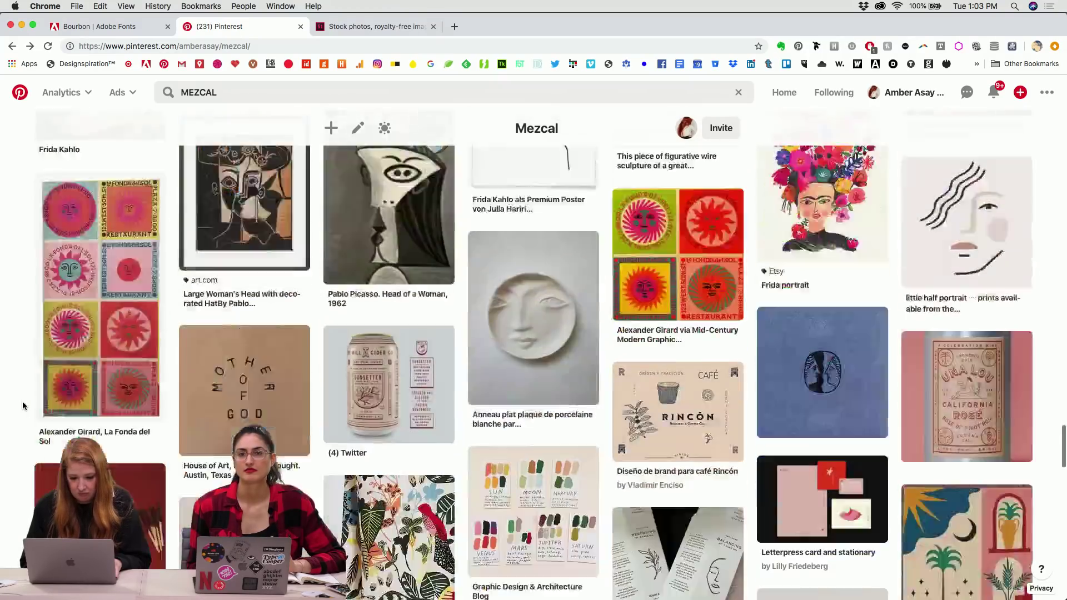
scroll(22, 406, down, 2)
scroll(22, 406, down, 7)
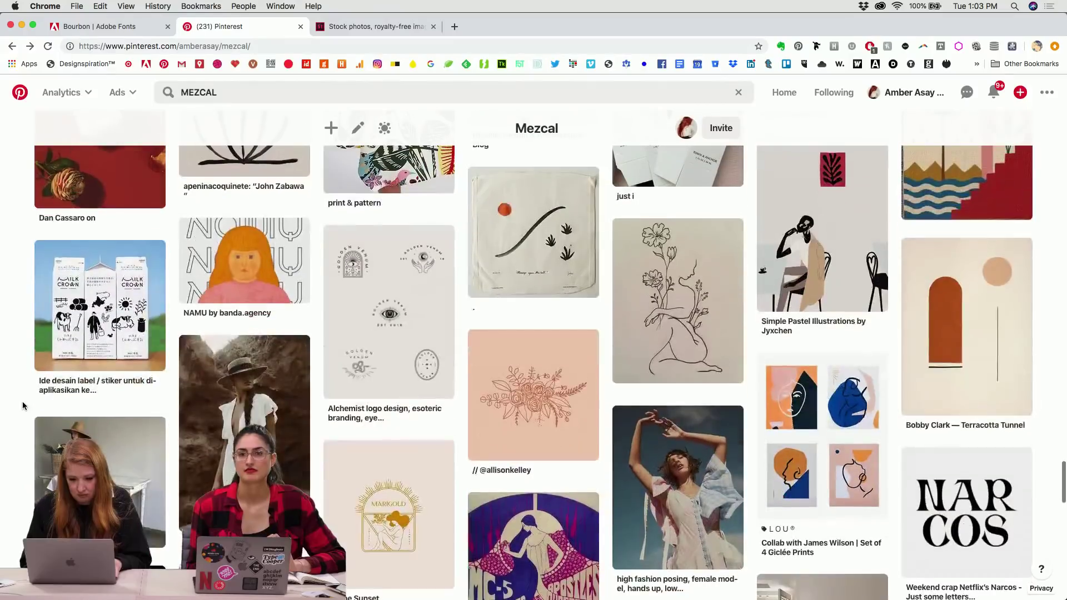
scroll(22, 406, up, 6)
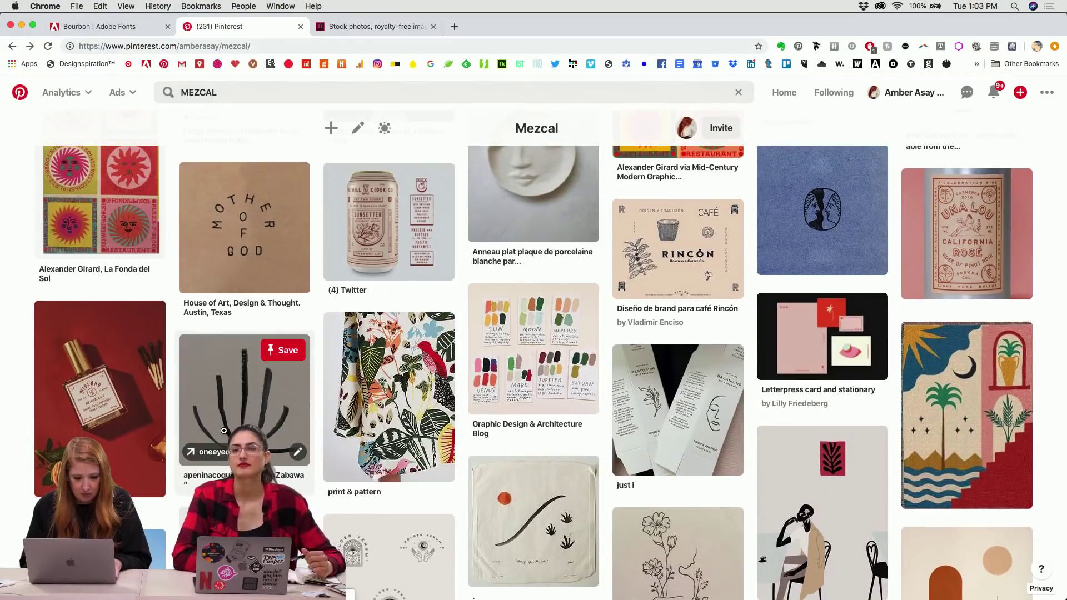
click(233, 385)
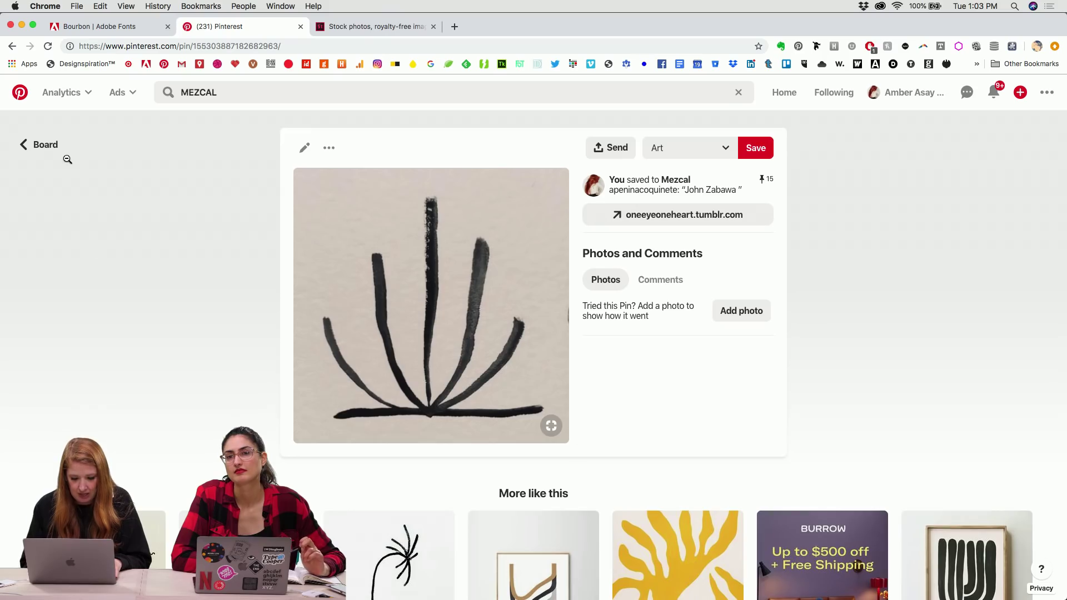
click(35, 144)
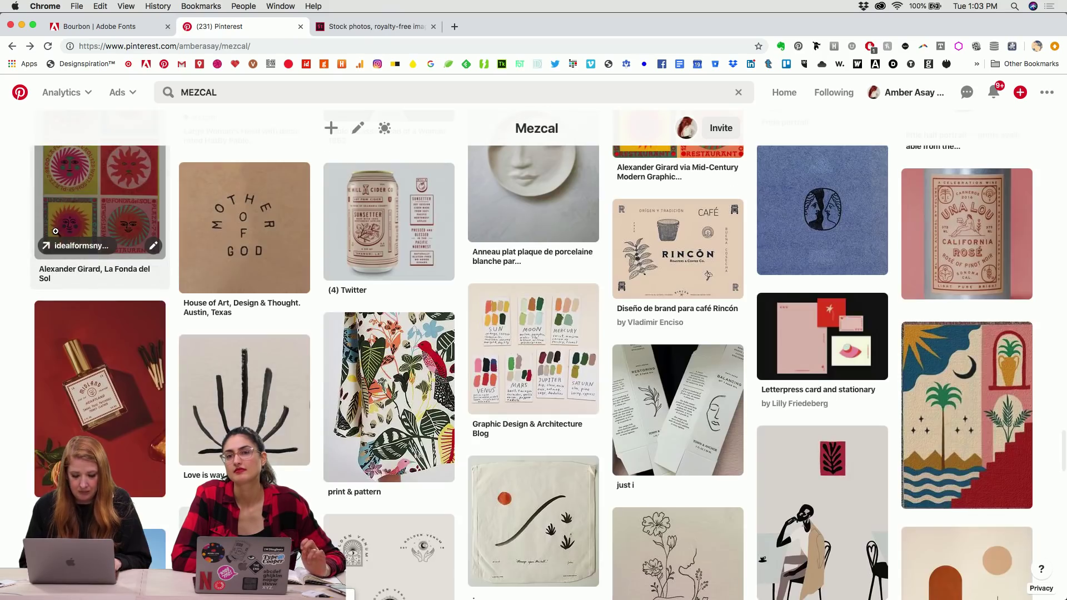
Switch to Illustrator and copy the words "Agave Espadín" from the text on the red ELENITA label.
key(super+Tab)
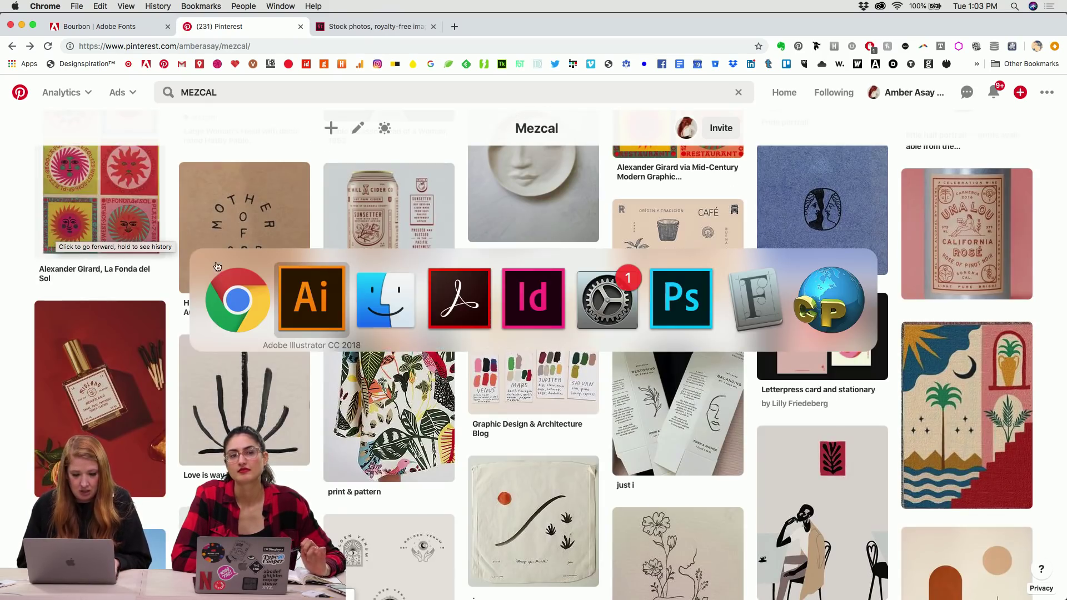
click(299, 287)
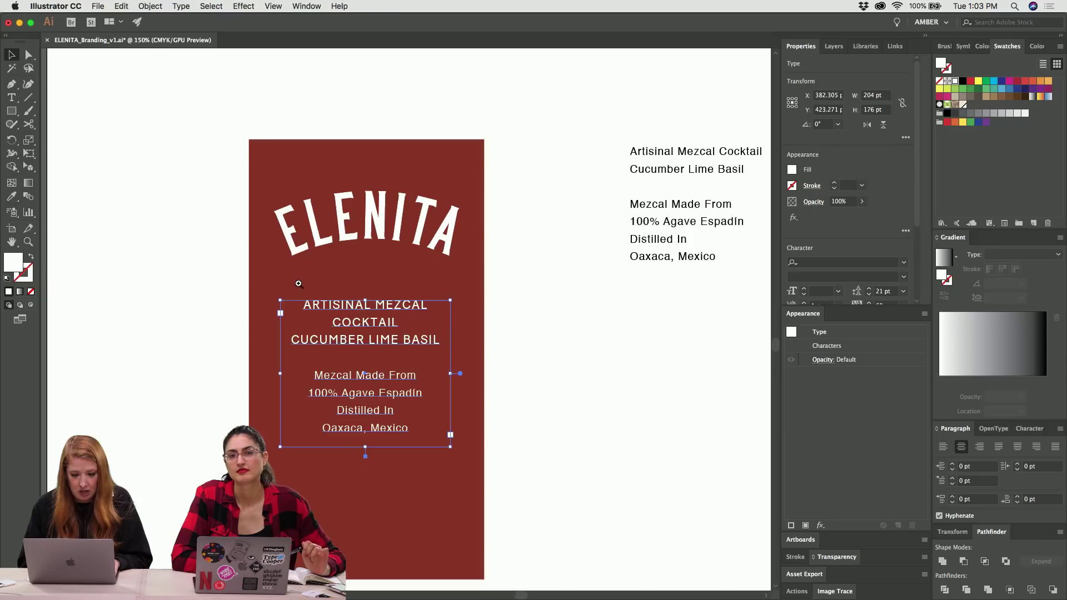
double_click(369, 340)
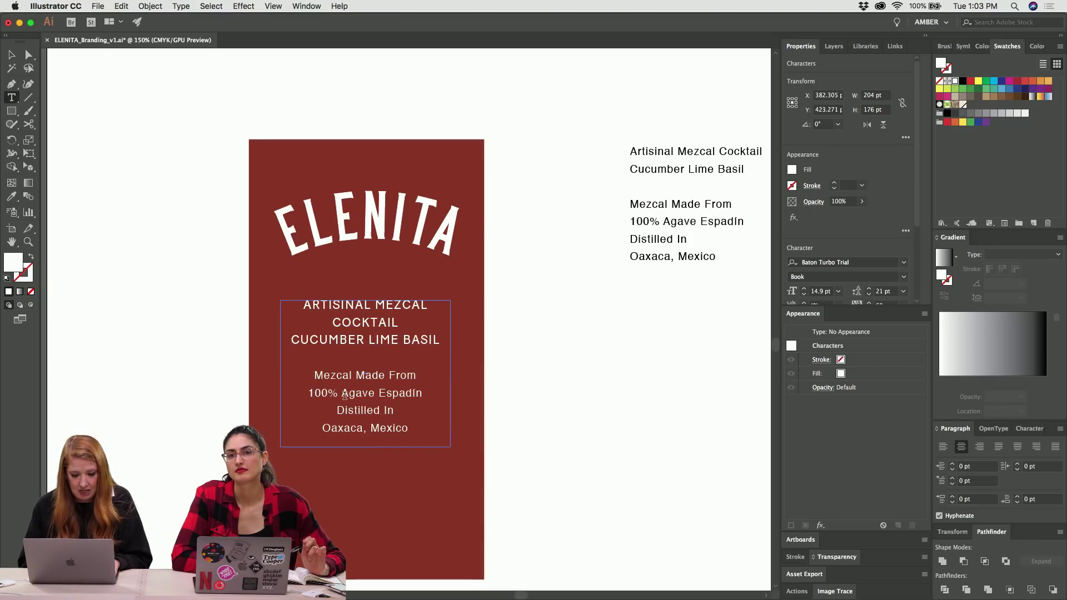
drag(342, 394, 425, 394)
key(ctrl+c)
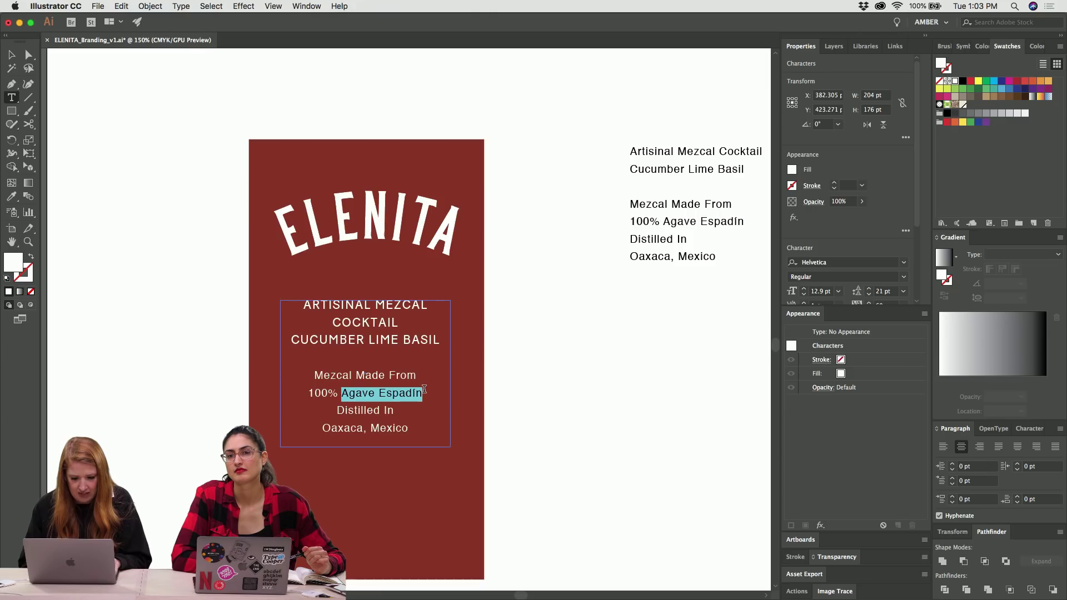
Switch to Chrome, search Google for the copied "Agave Espadín" in a new tab and show the image results without the translation offer.
key(super+Tab)
key(ctrl+t)
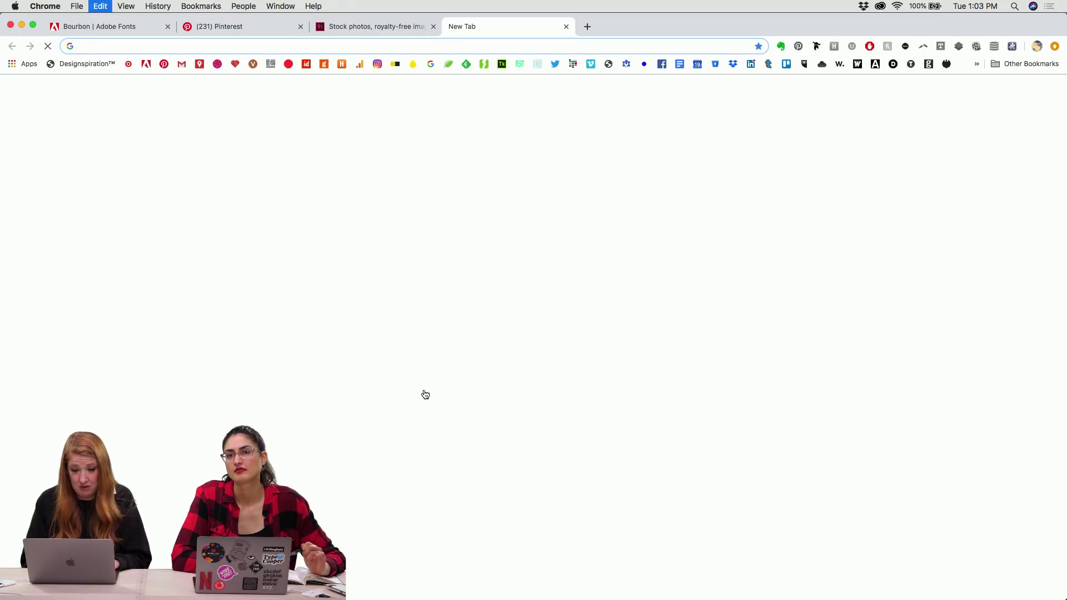
key(ctrl+v)
key(Return)
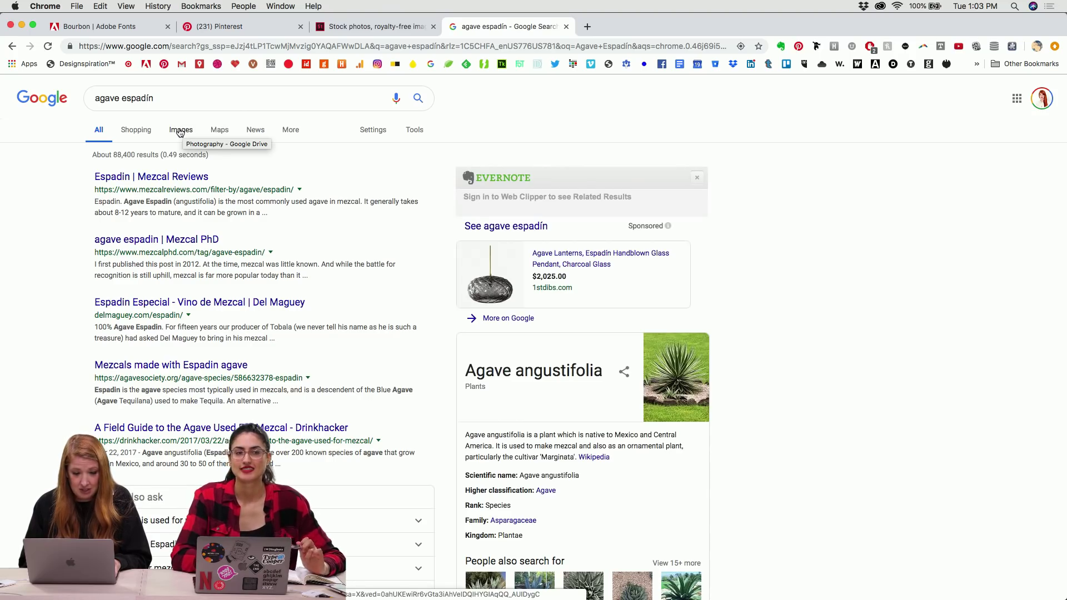
click(179, 132)
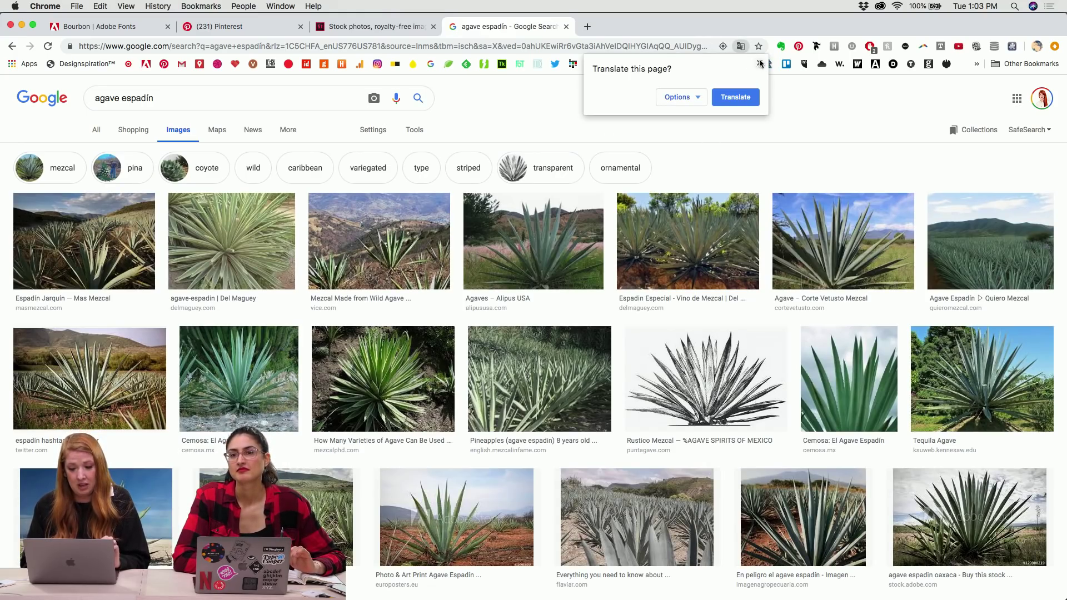
click(759, 63)
Examine the agave espadín image results, enlarging the vice.com wild agave photo and the "Agave – Corte Vetusto Mezcal" photo.
scroll(718, 165, down, 10)
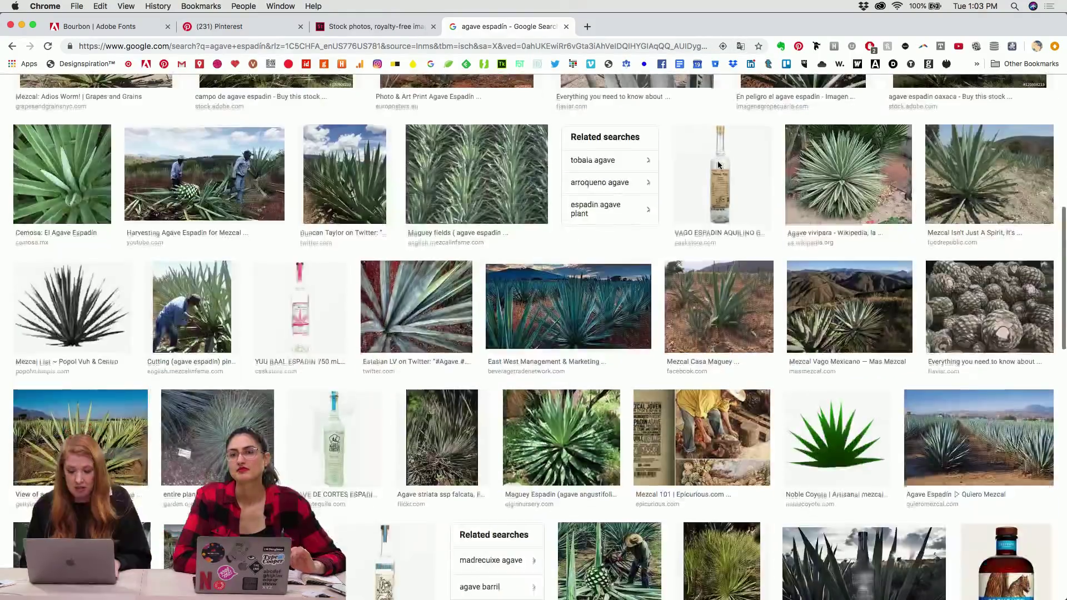
scroll(719, 166, down, 2)
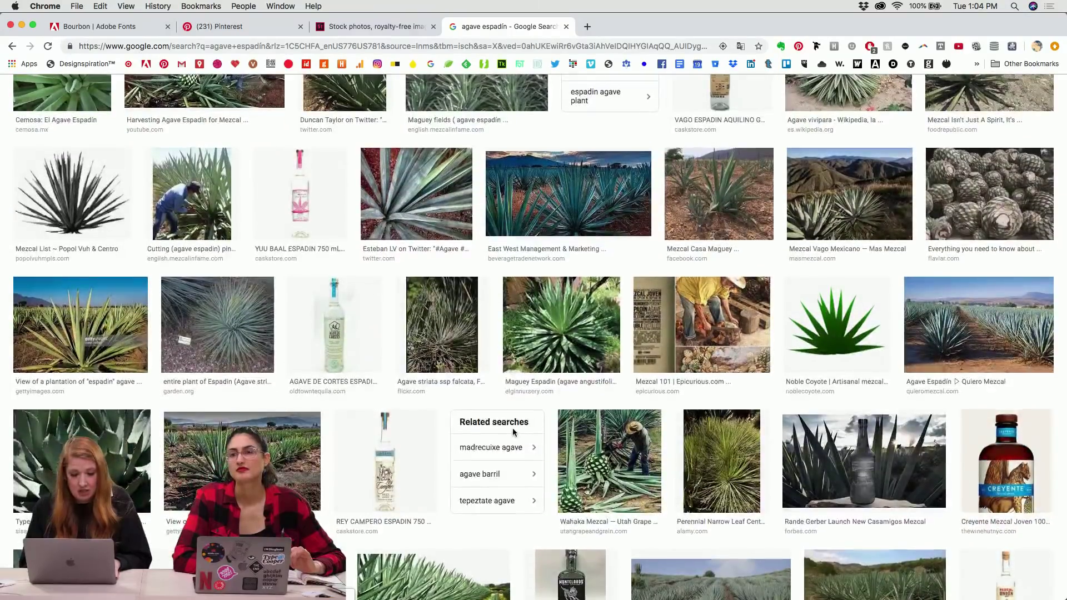
scroll(491, 286, up, 8)
scroll(490, 286, up, 2)
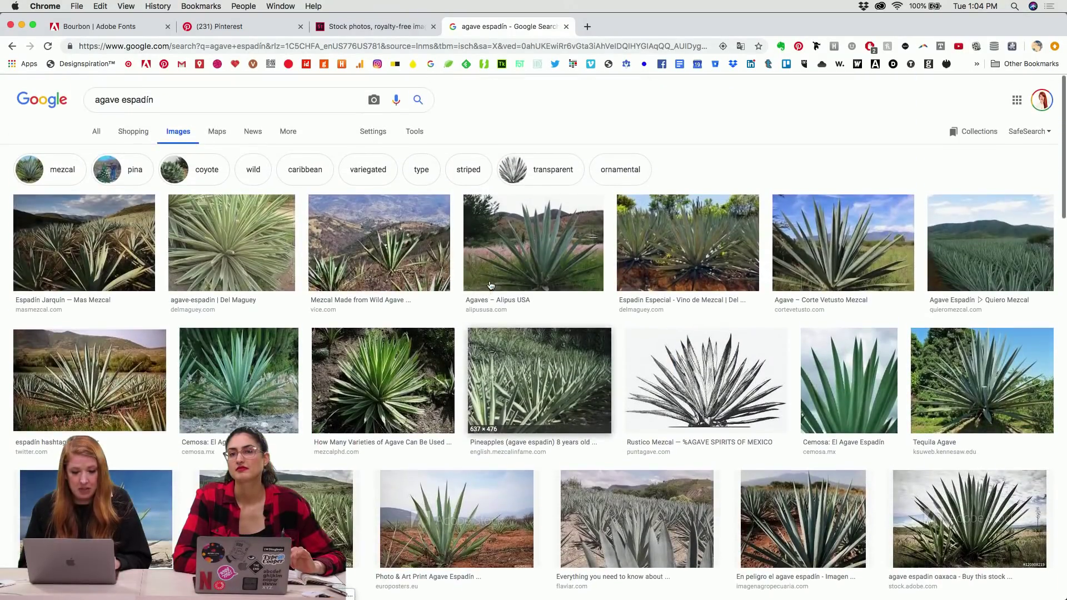
click(395, 230)
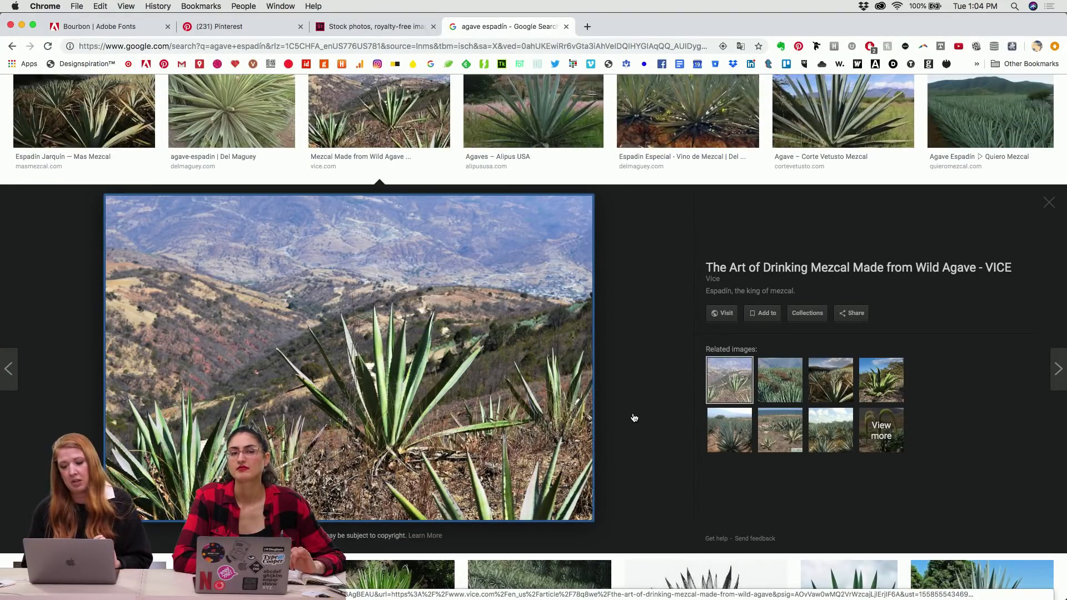
scroll(445, 272, up, 3)
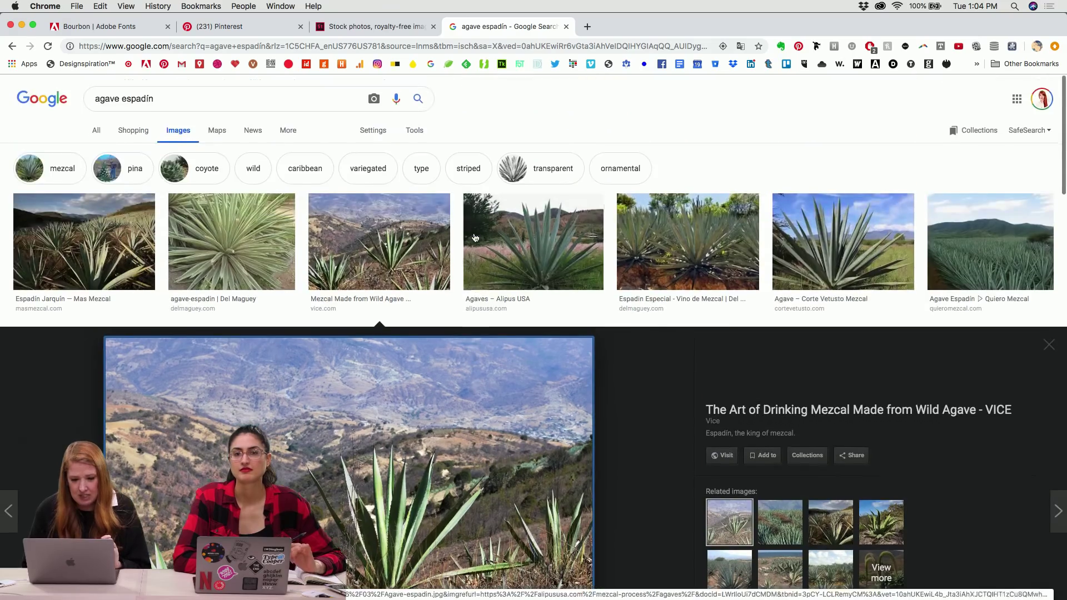
click(851, 236)
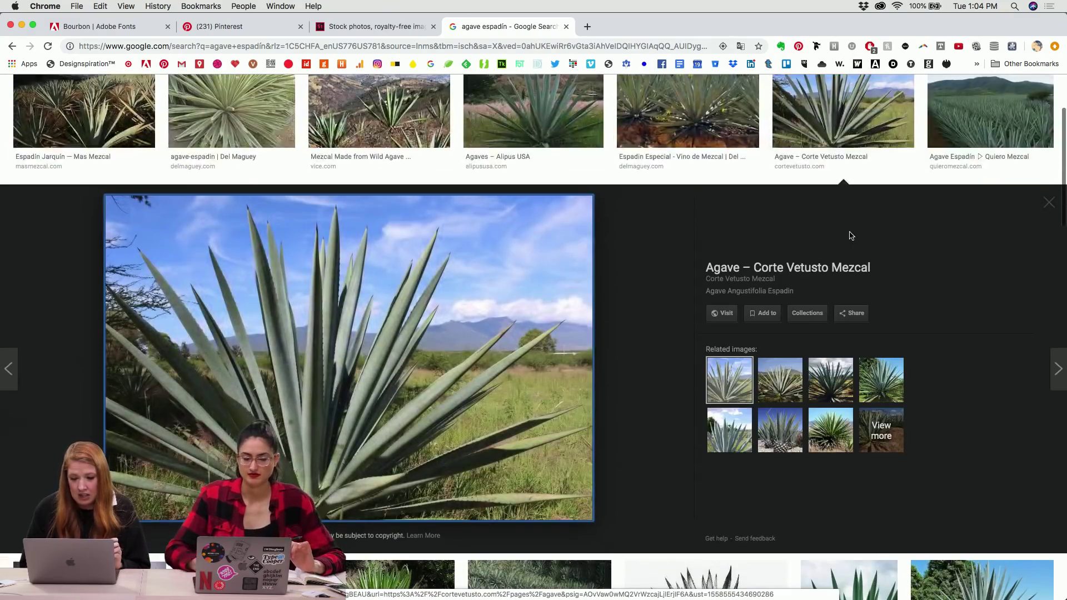
Examine the further agave results, previewing the "Cemosa: El Agave Espadín", Adobe Stock Oaxaca agave and Wikipedia "Agave vivipara" images.
scroll(721, 301, down, 5)
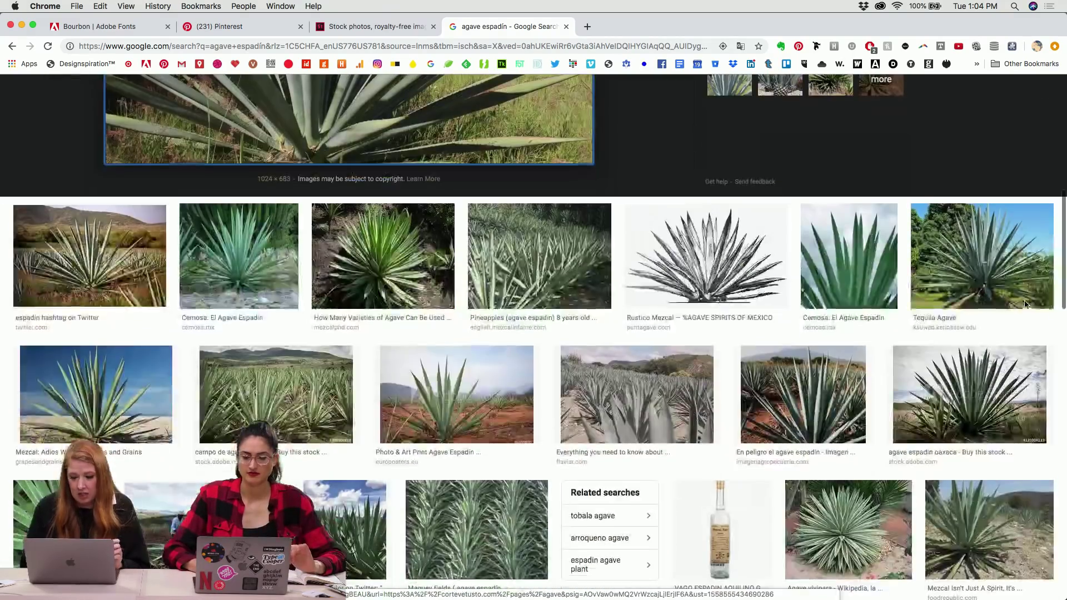
click(870, 251)
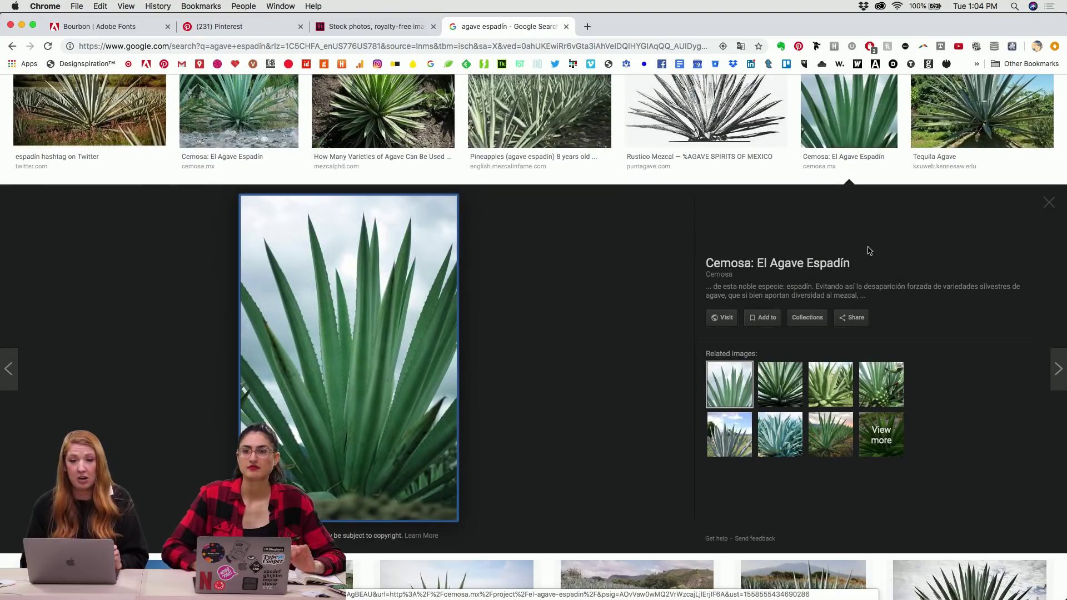
scroll(1000, 253, down, 5)
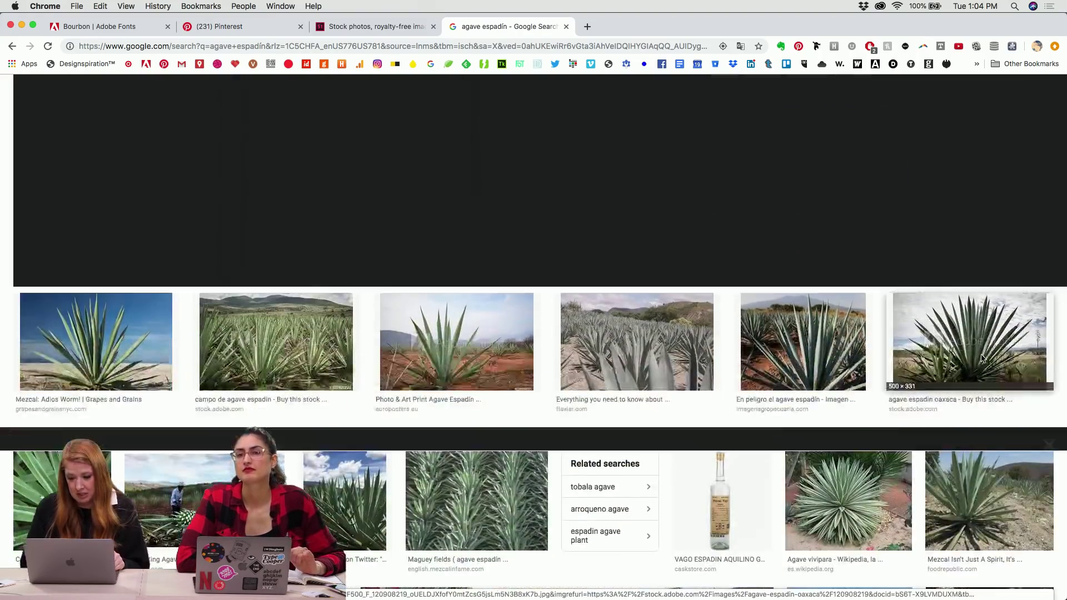
click(981, 358)
scroll(972, 329, down, 6)
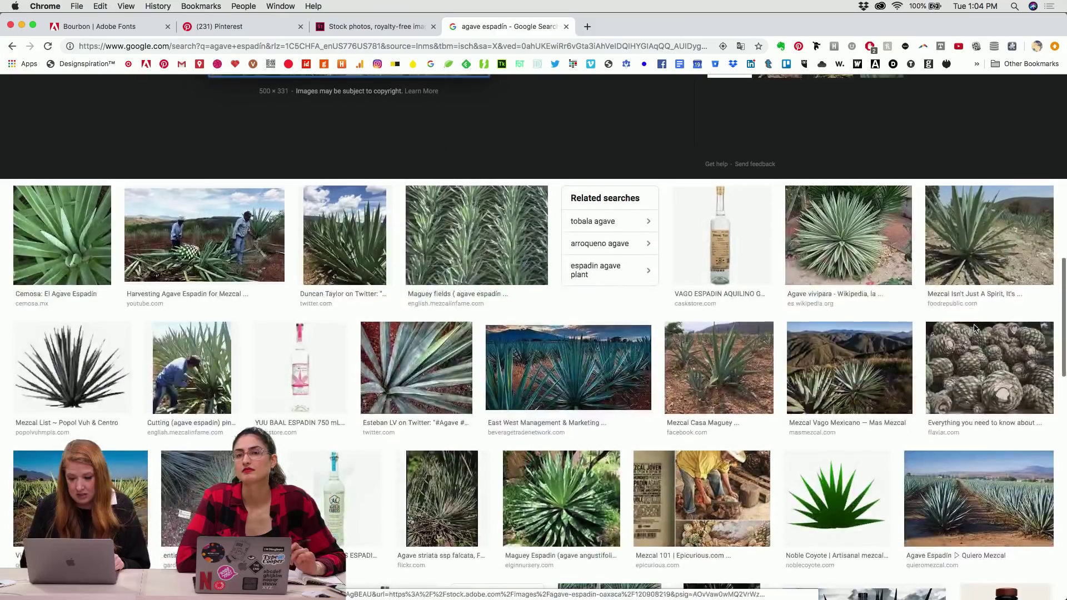
click(836, 254)
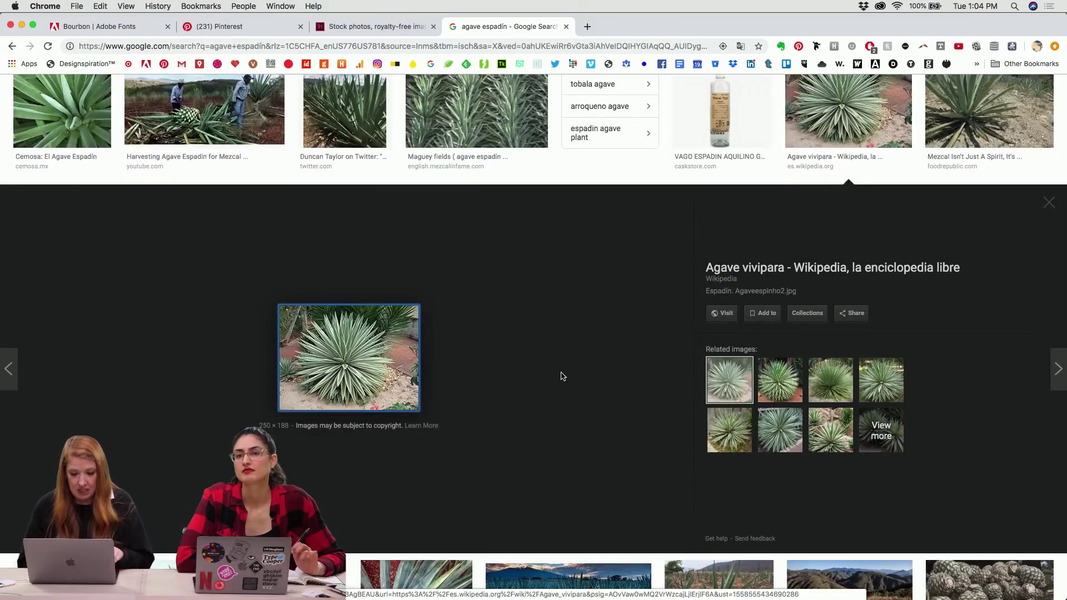
scroll(481, 378, down, 12)
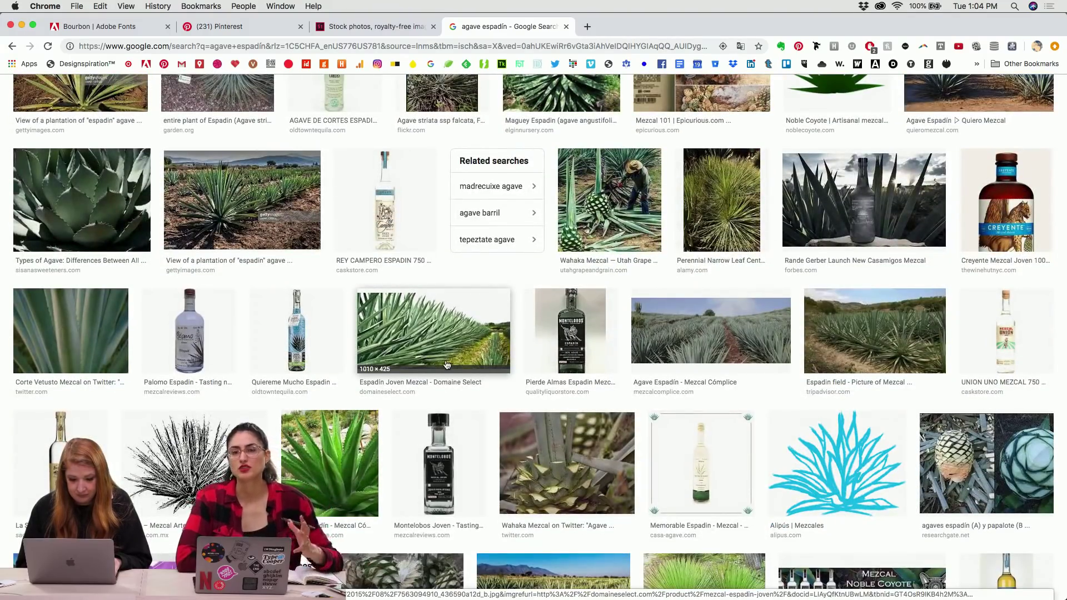
scroll(447, 365, down, 5)
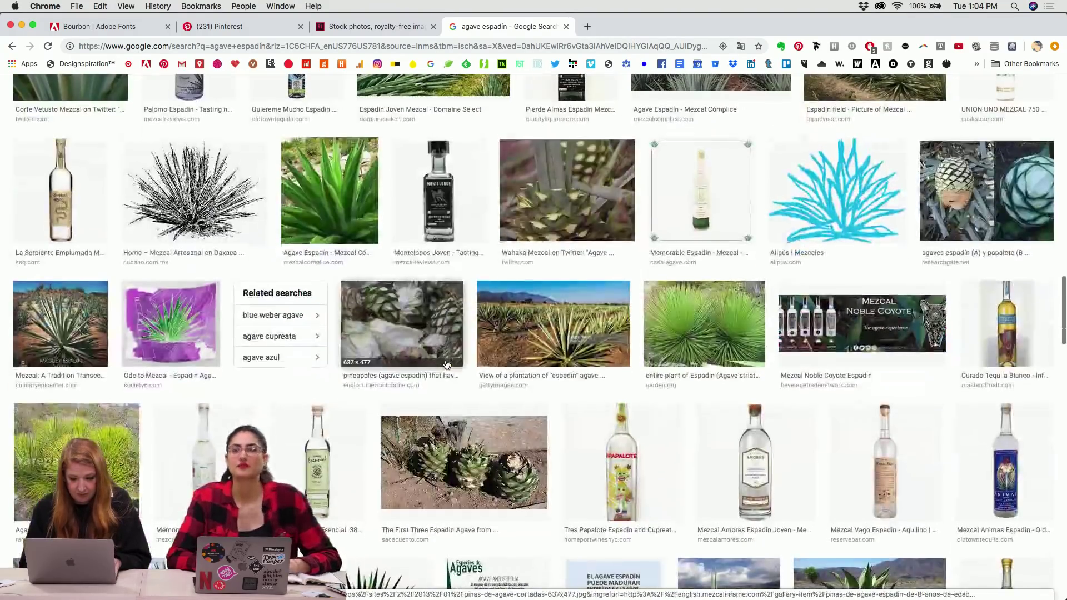
Switch to Illustrator and move the description text on the red label down to widen the gap below ELENITA.
key(super+Tab)
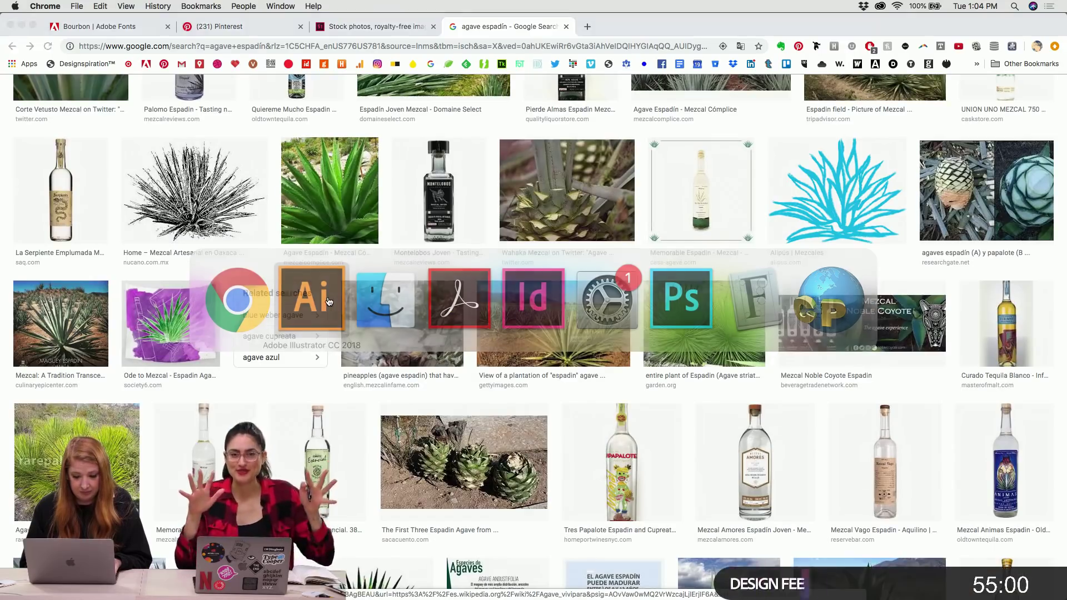
key(Escape)
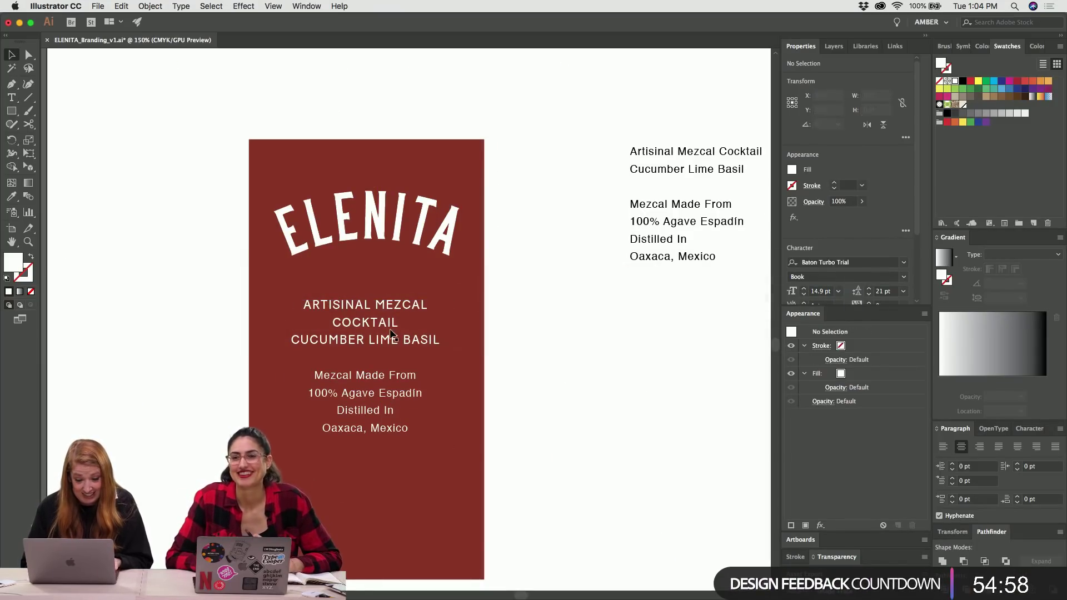
drag(389, 334, 378, 380)
key(super+shift+a)
Draw a straight vertical line with the Pen tool in the gap below ELENITA, with a white stroke and no fill.
key(super+equal)
key(super+equal)
key(p)
click(331, 218)
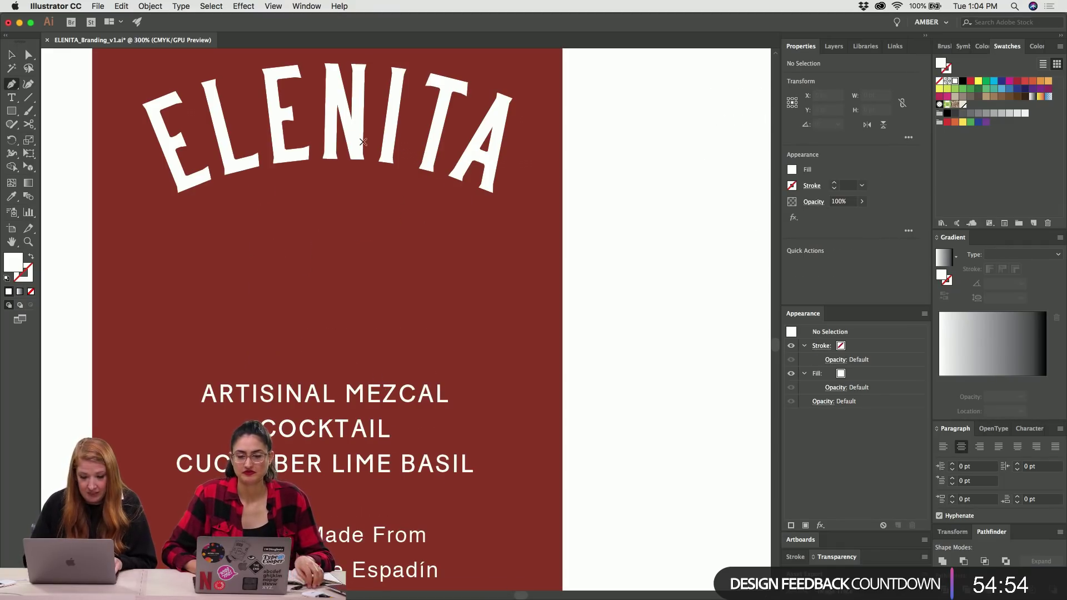
click(329, 271)
click(329, 322)
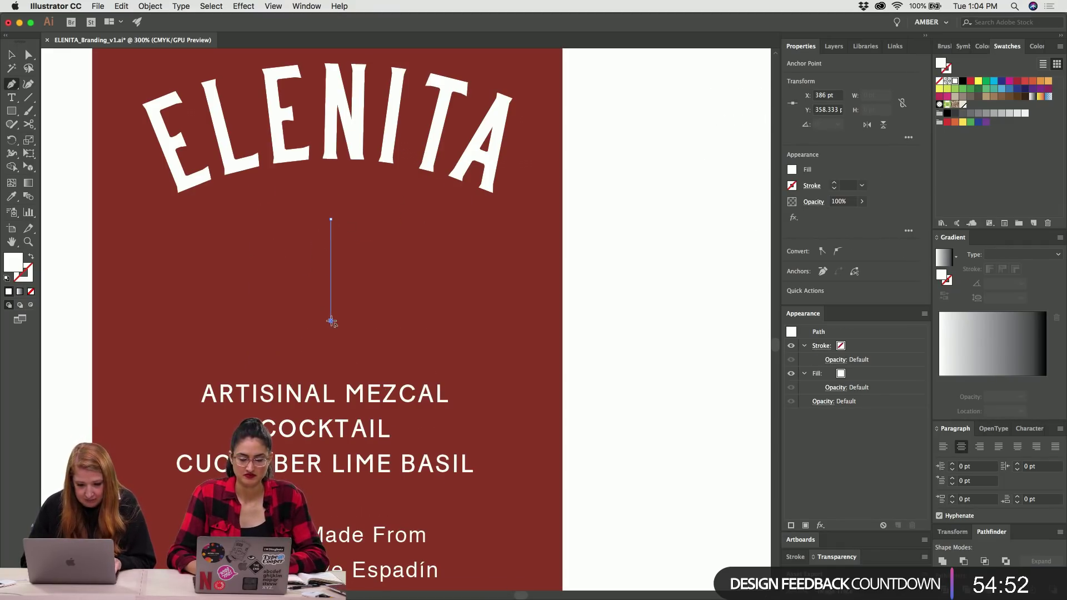
key(shift+x)
key(super+shift+a)
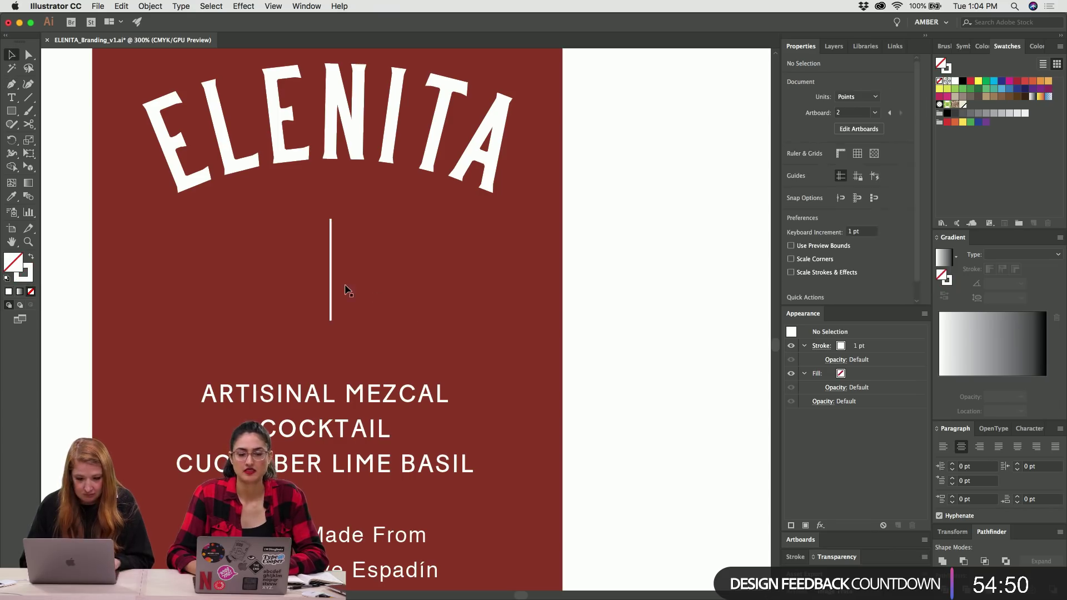
Try to widen the vertical line at its middle with the Width tool, and undo the widening.
key(v)
click(332, 280)
key(shift+w)
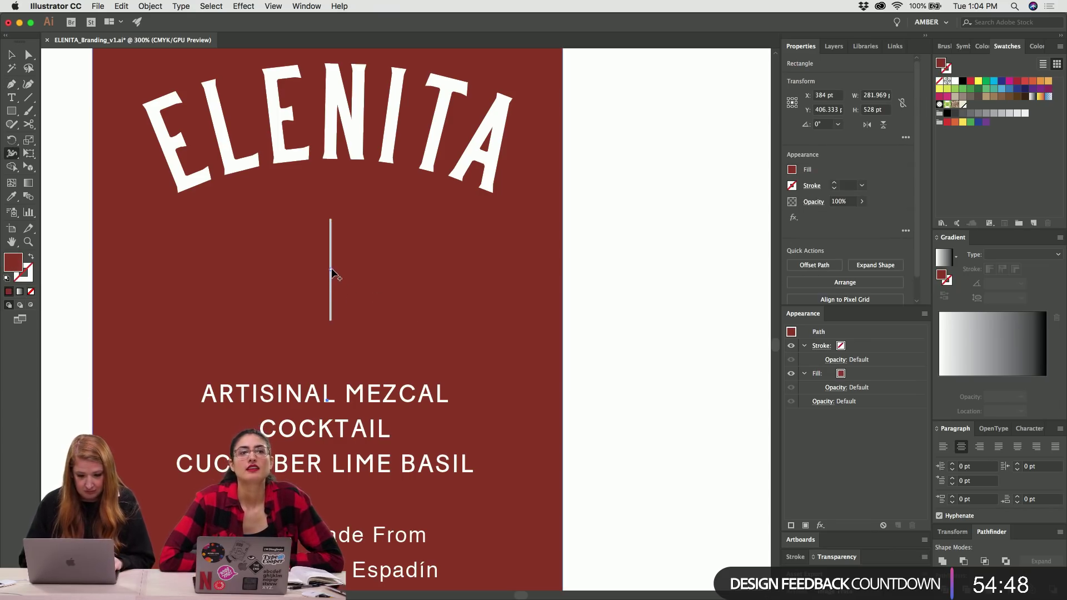
drag(331, 269, 334, 272)
key(super+equal)
key(super+equal)
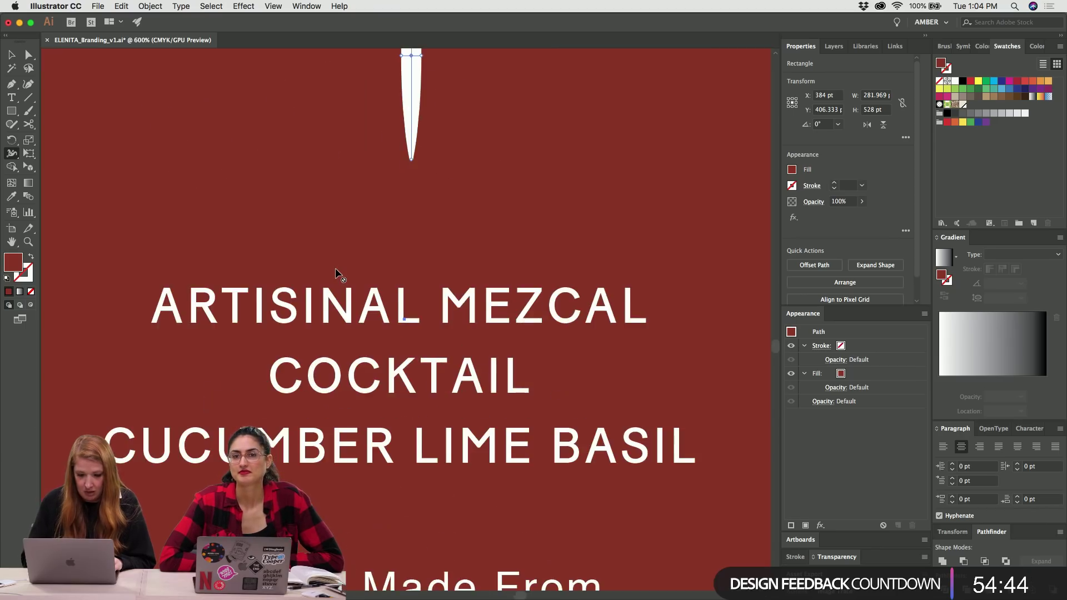
scroll(337, 272, up, 5)
key(super+z)
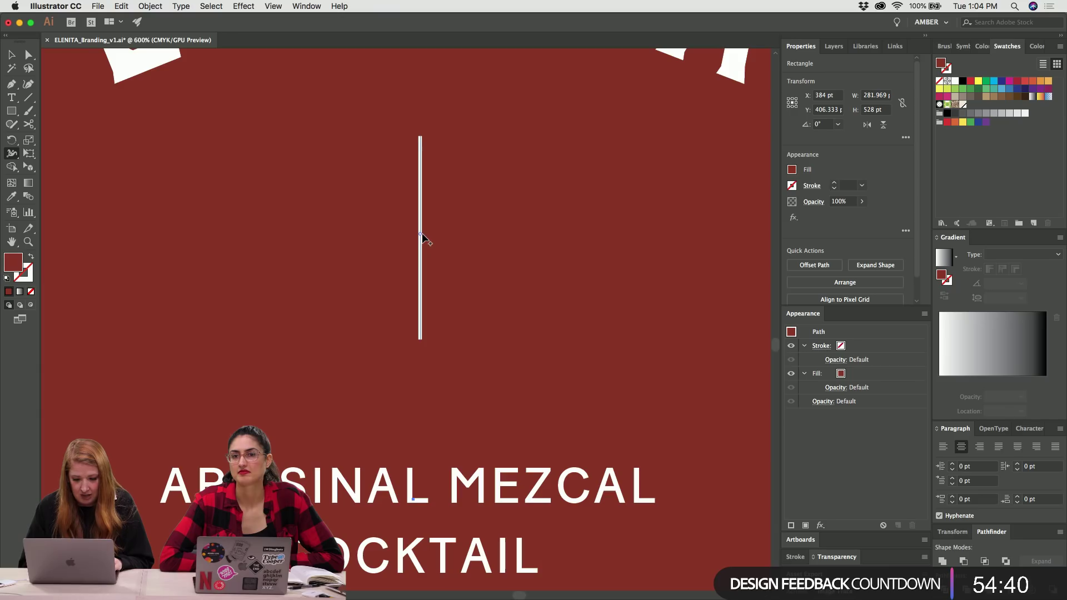
Widen the vertical line's middle to about 3.33 pt with the Width tool and stretch the leaf upward to 67.667 pt tall.
drag(421, 235, 424, 238)
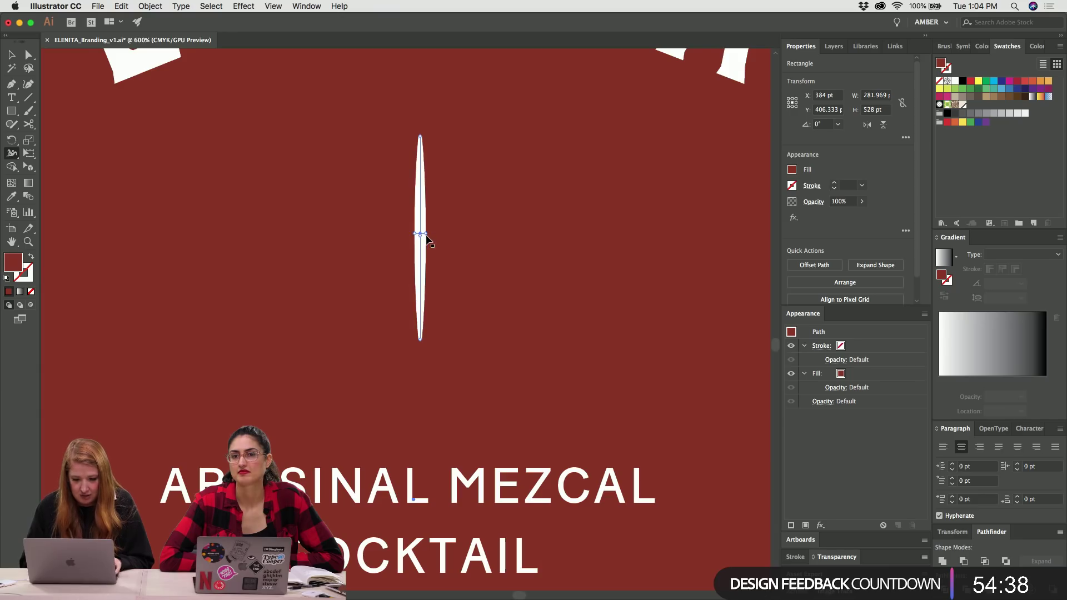
key(v)
key(super+shift+a)
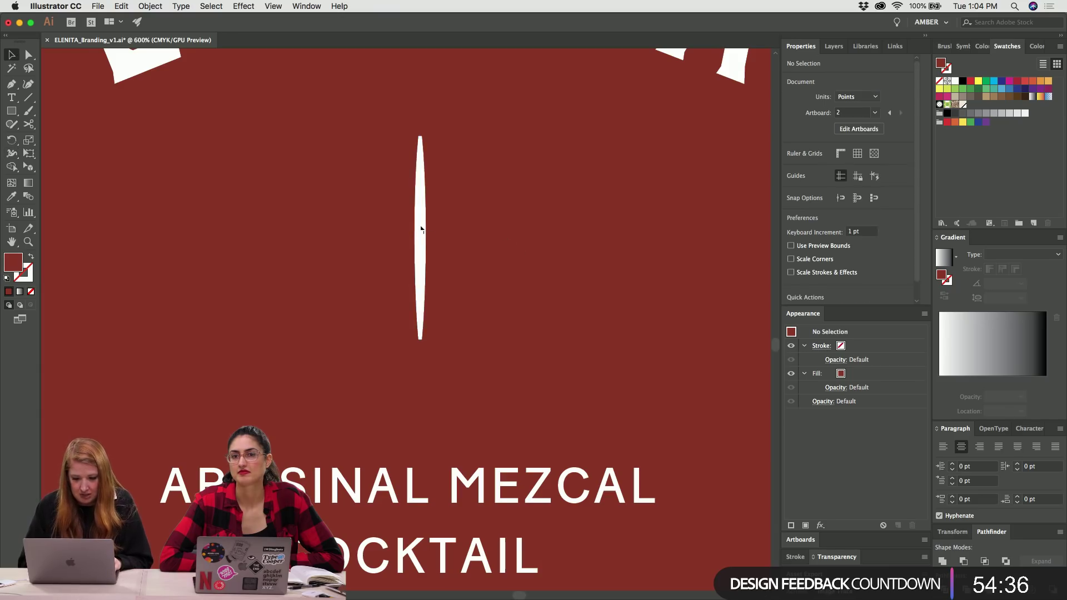
click(420, 229)
drag(420, 115, 420, 114)
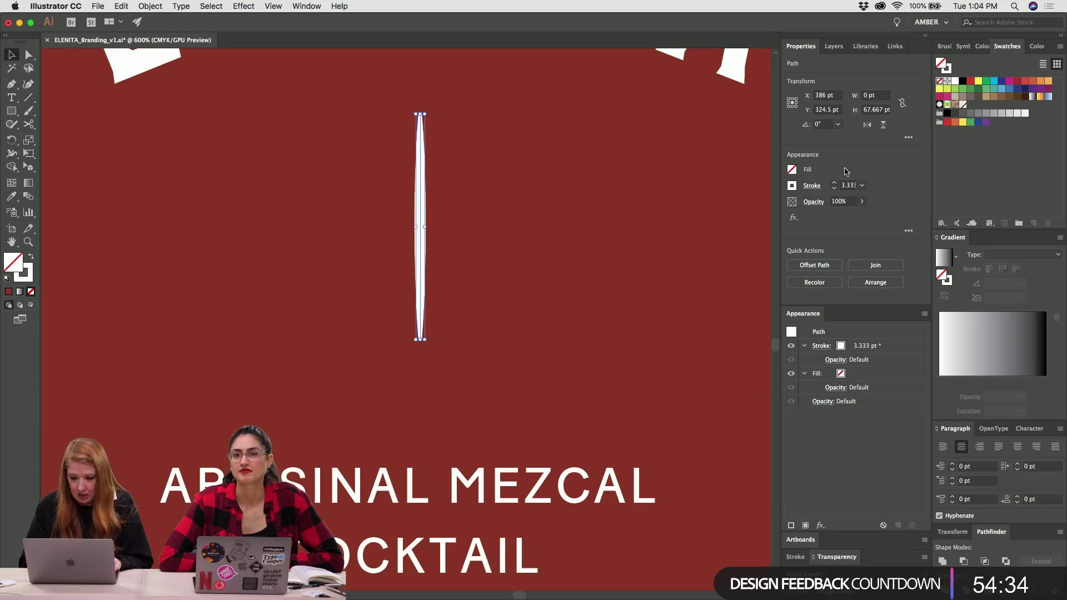
Reduce the vertical leaf's stroke to 2 pt and widen its middle to 3 pt with the Width tool.
click(834, 188)
click(834, 188)
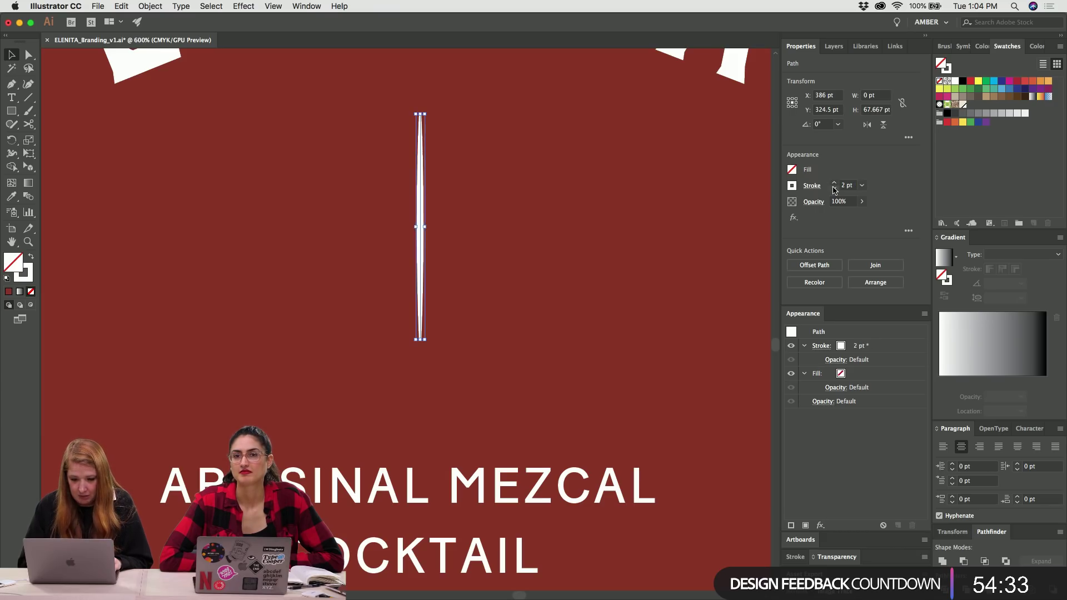
click(499, 236)
click(419, 215)
key(shift+w)
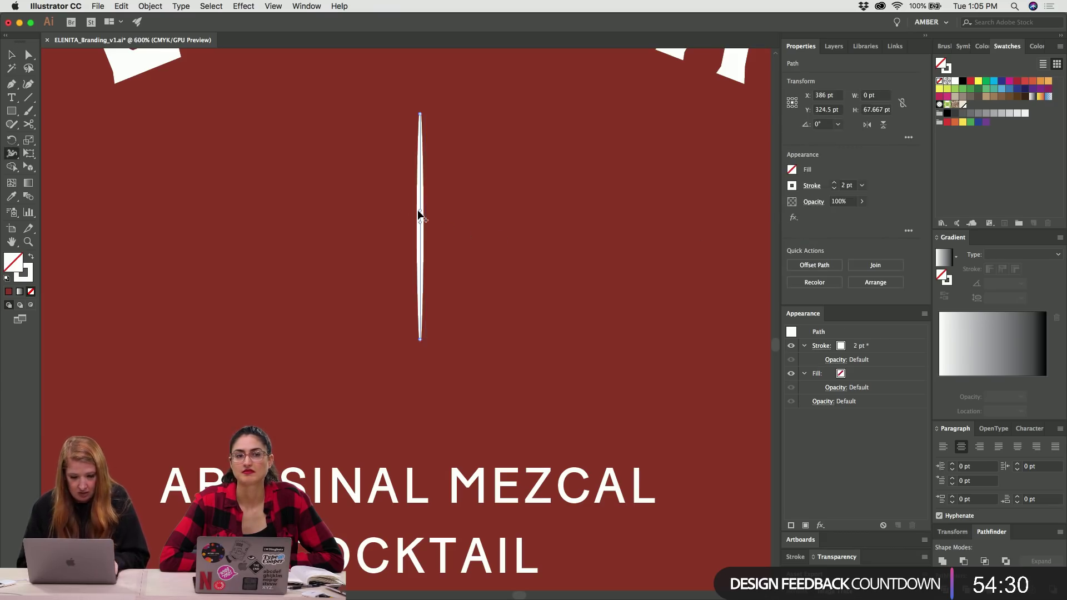
drag(421, 224, 424, 225)
key(v)
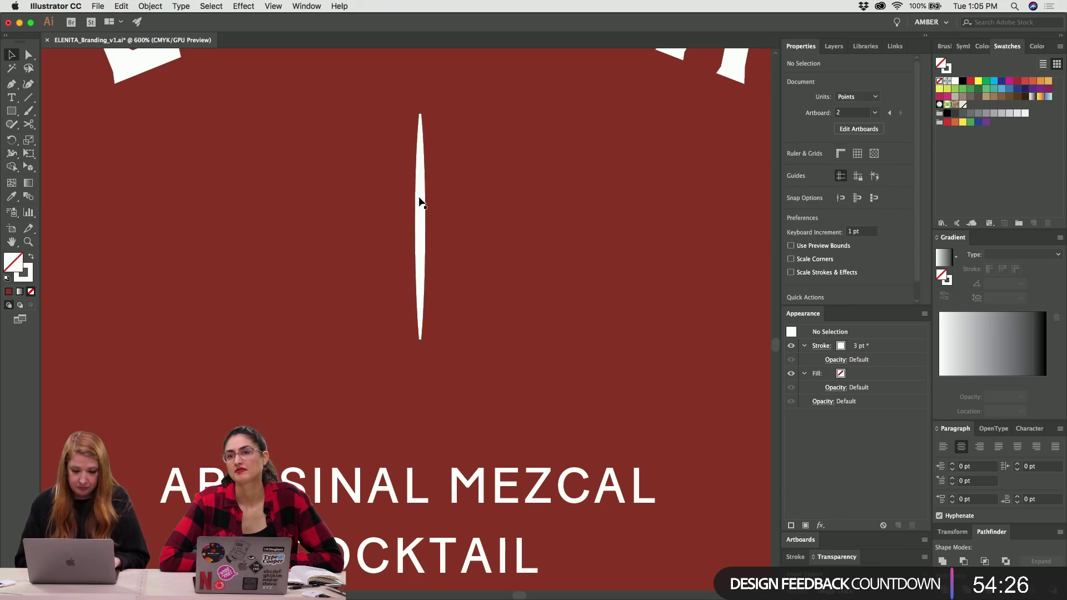
Create a copy of the vertical leaf rotated 90° clockwise about its centre, keeping the original in place.
click(422, 203)
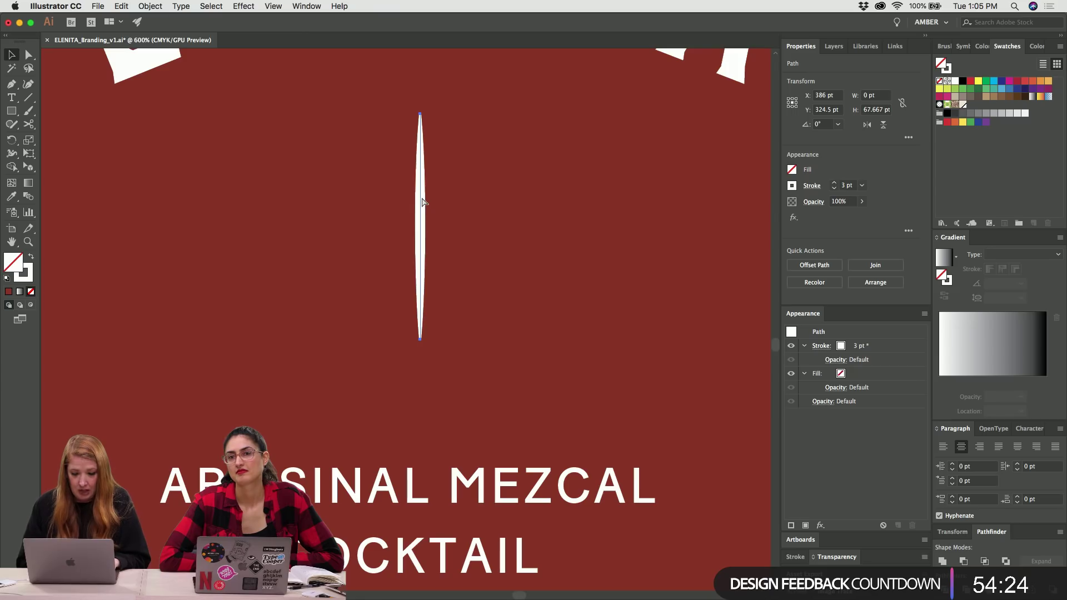
click(421, 203)
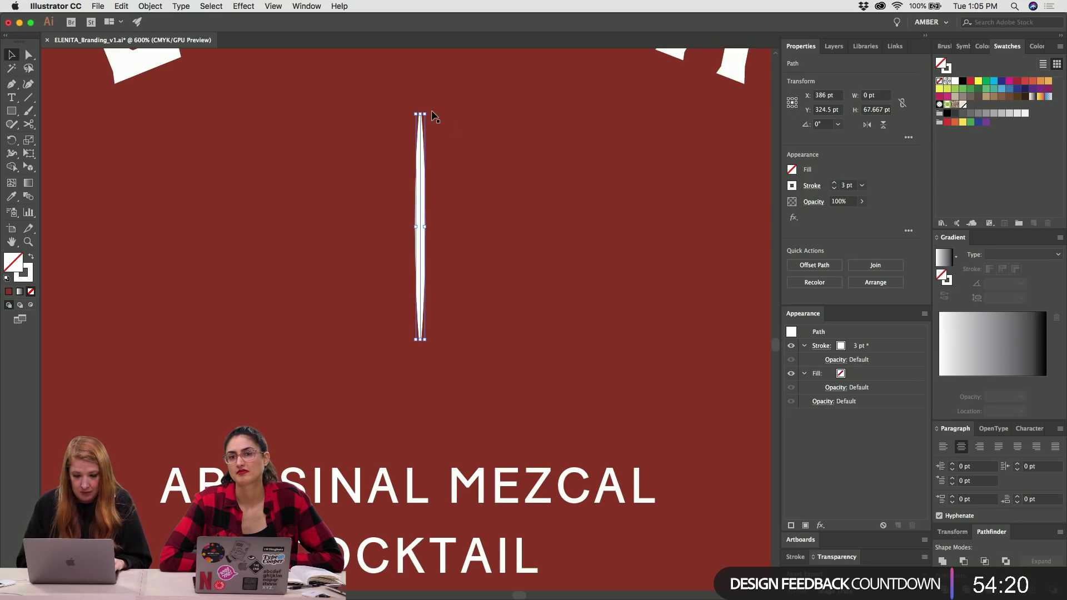
drag(432, 113, 530, 230)
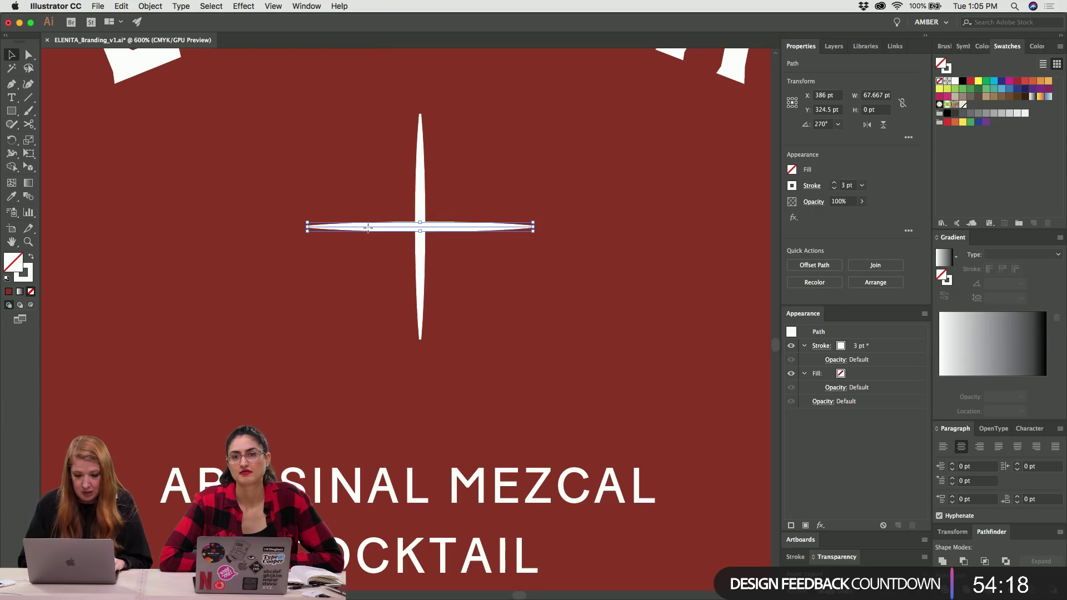
Move the horizontal leaf so its left tip meets the vertical leaf's base, and place a copy of it on the opposite side.
drag(483, 343, 483, 344)
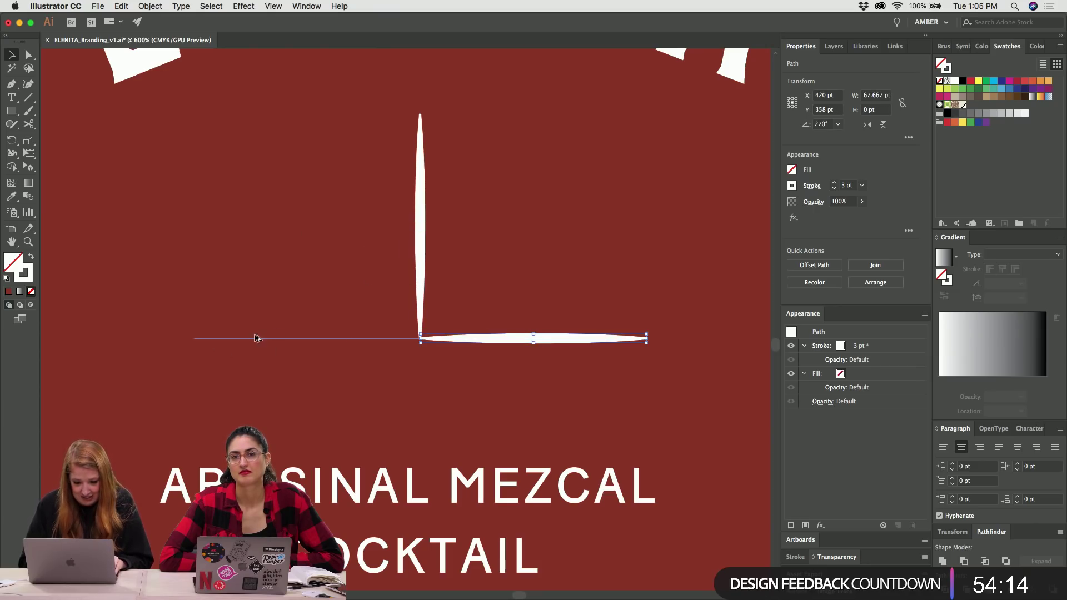
drag(256, 338, 257, 339)
click(475, 357)
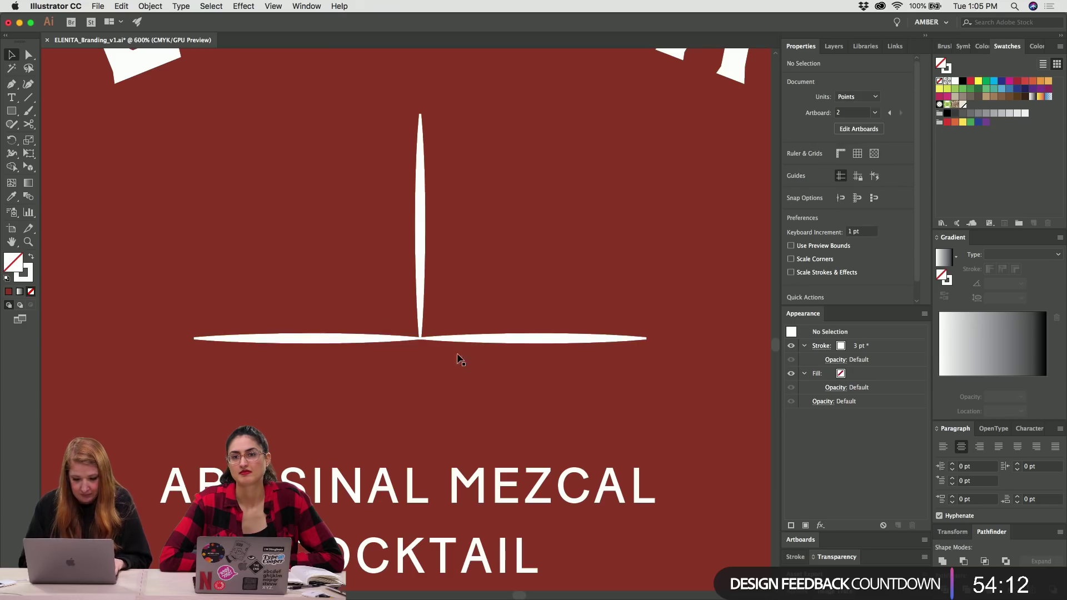
Place a copy of the vertical leaf, rotated 45° counter-clockwise, at the leaves' shared base and duplicate it on the right side.
click(421, 290)
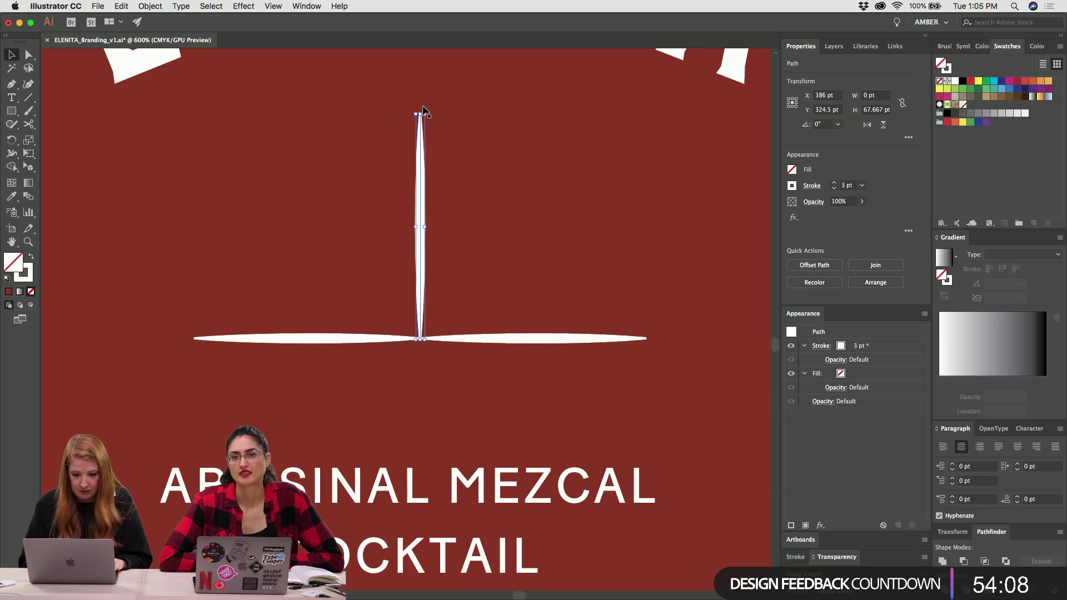
drag(423, 111, 367, 119)
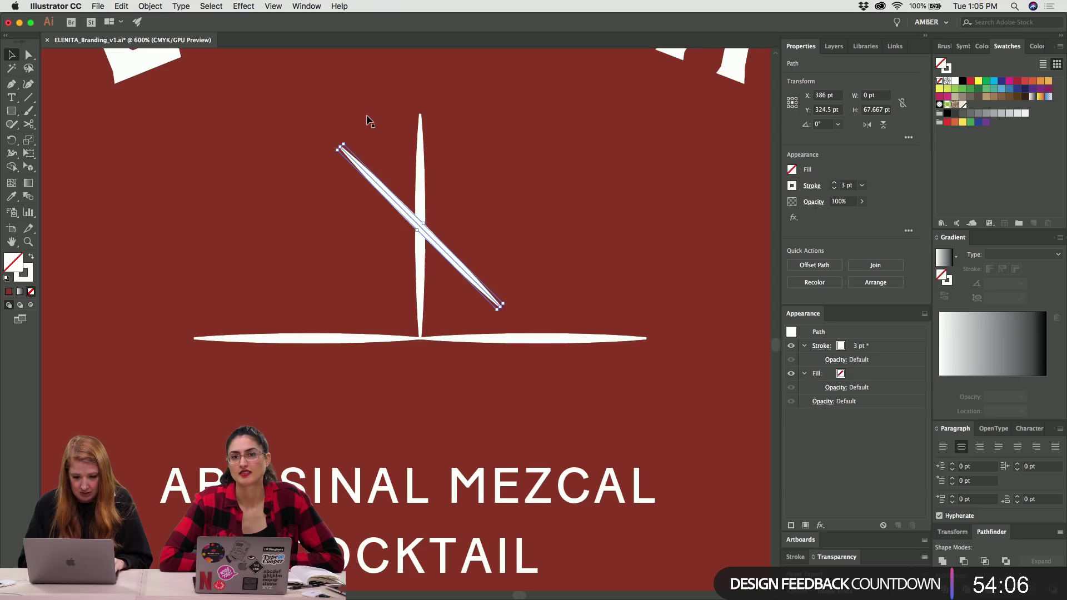
drag(375, 184, 514, 167)
Reflect the right-hand duplicate across the horizontal axis, set its lower tip at the shared base, and leave a spare copy beside it.
key(o)
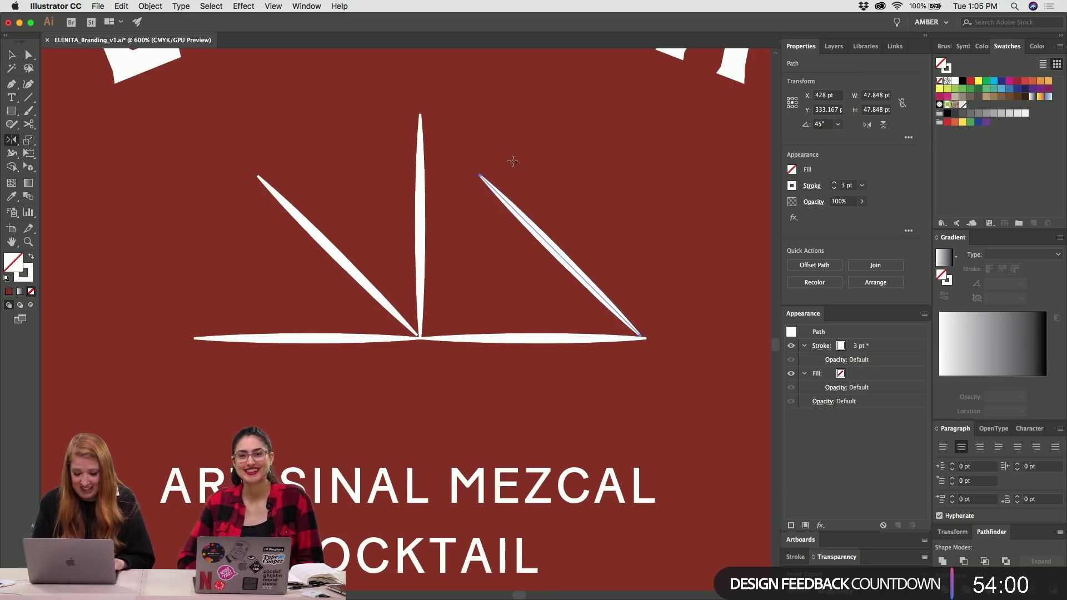
key(Return)
click(458, 312)
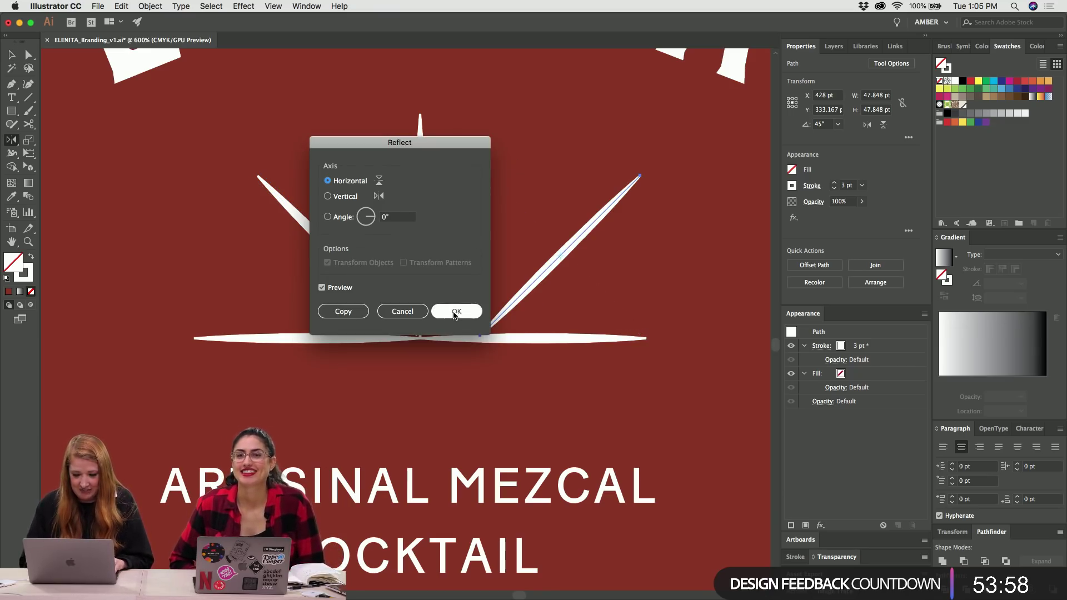
key(v)
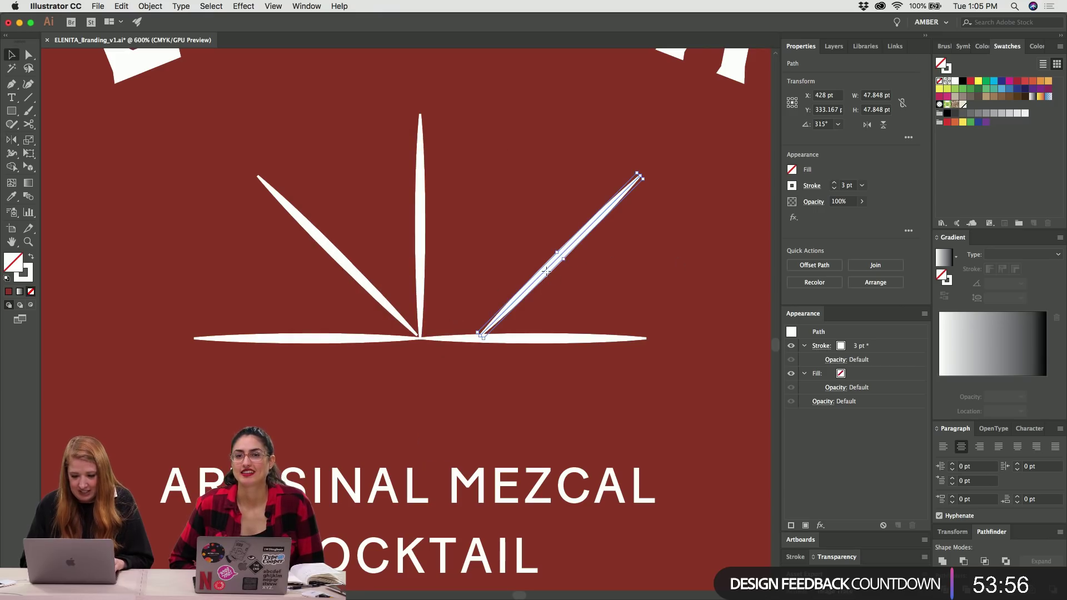
drag(545, 272, 571, 272)
key(o)
key(Return)
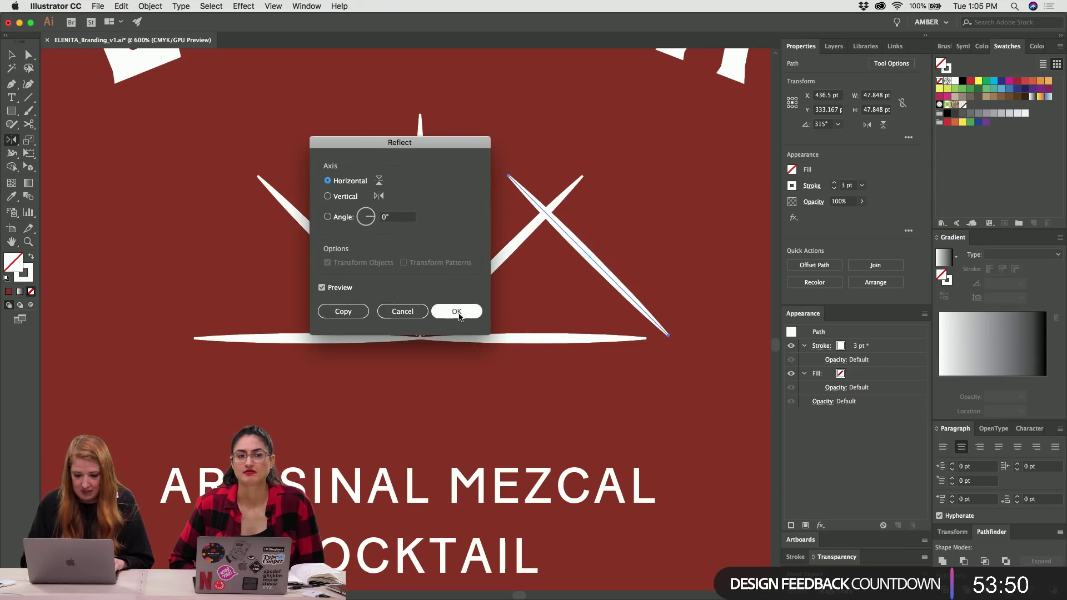
click(403, 311)
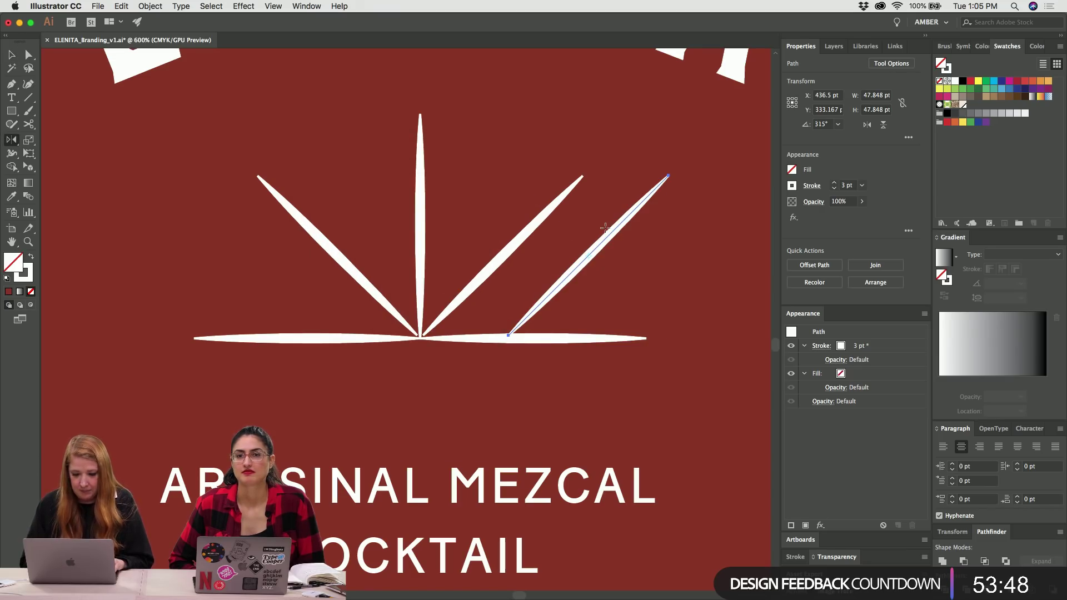
Rotate the spare diagonal leaf 30° counter-clockwise about its centre.
key(r)
key(Return)
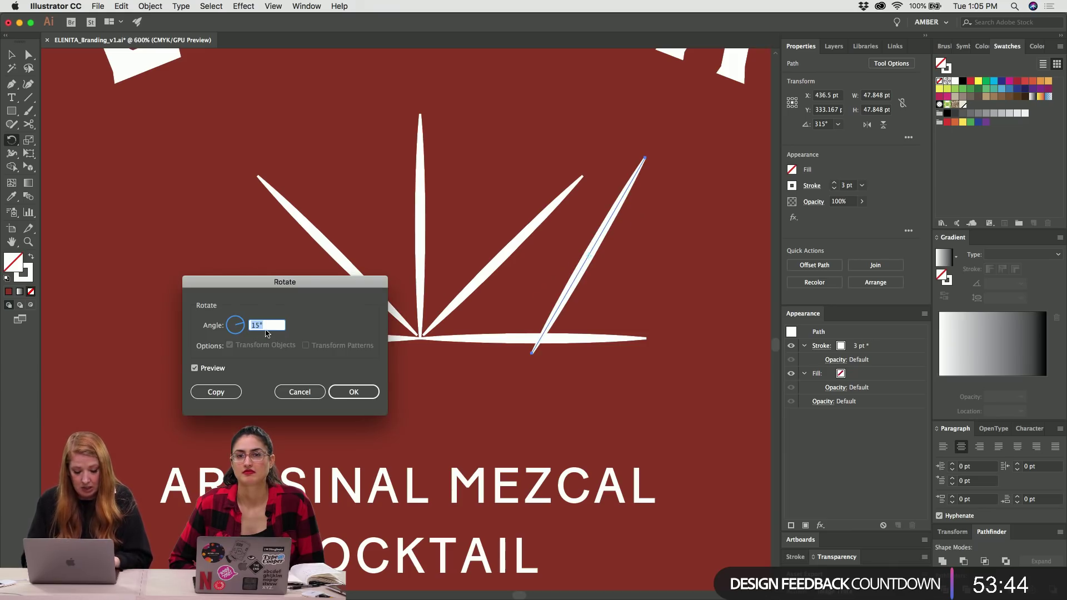
text(30)
key(Return)
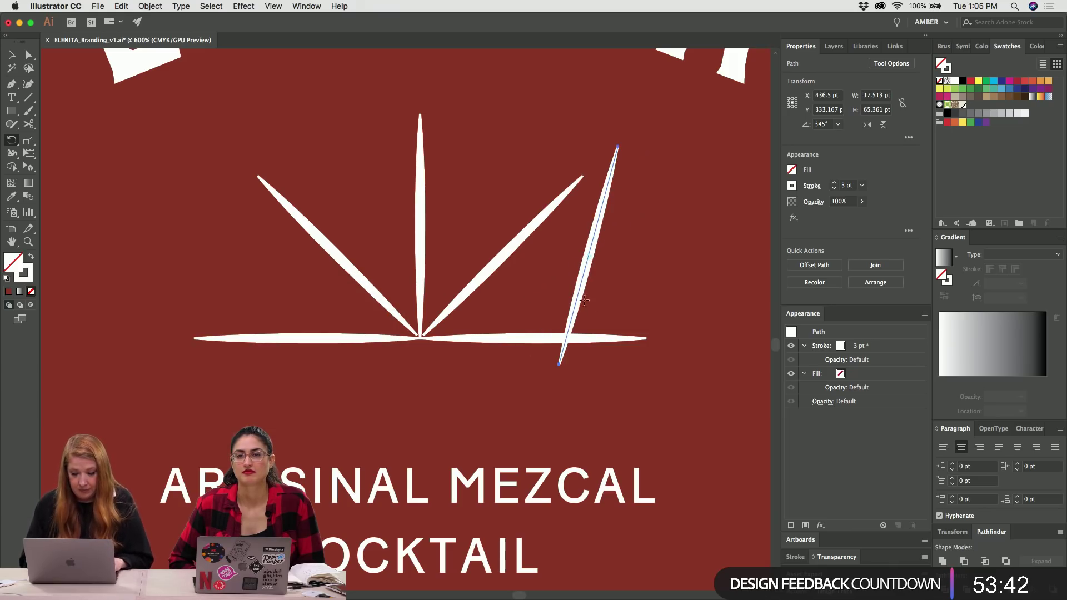
Try the spare leaf between the vertical and right diagonal leaves, tilt it slightly clockwise, and set it aside right of the plant.
key(v)
drag(578, 297, 440, 273)
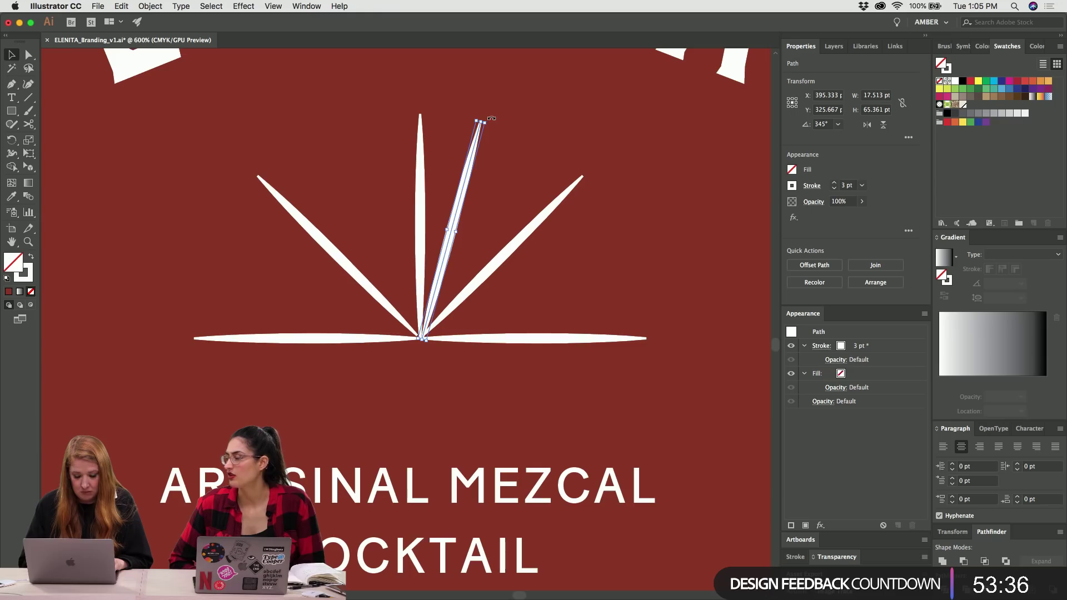
drag(491, 118, 491, 145)
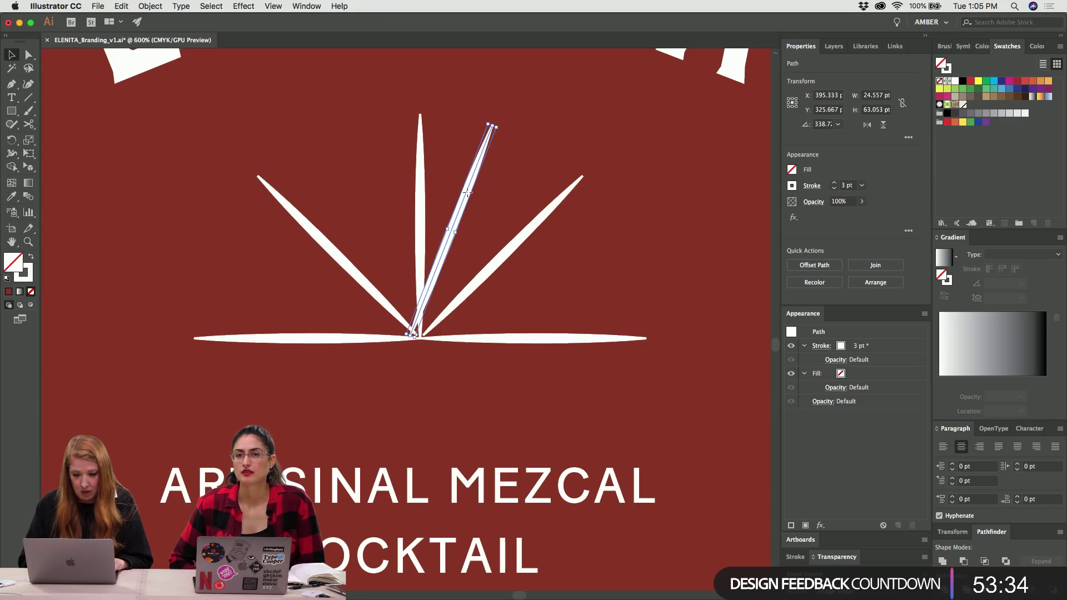
drag(467, 193, 710, 223)
Try widening the vertical leaf's middle to 5.333 pt with the Width tool, and undo it.
click(420, 224)
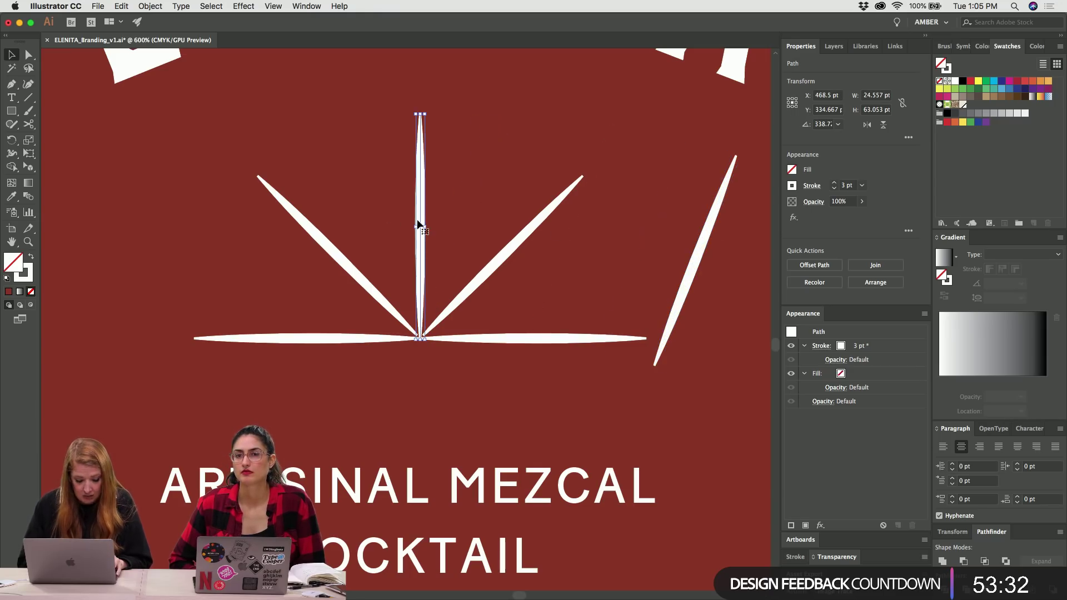
key(shift+w)
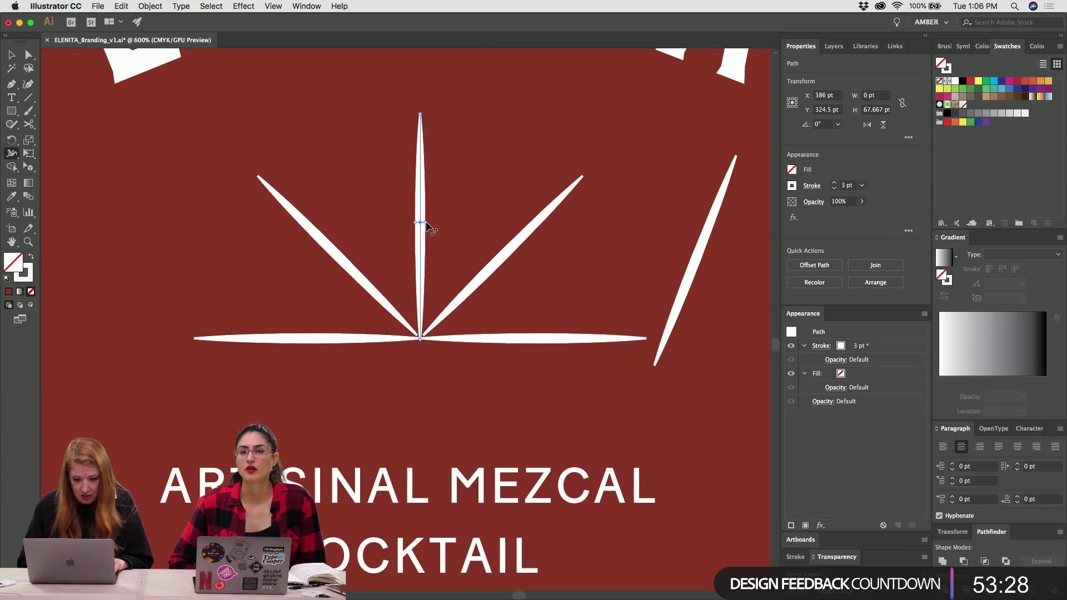
drag(427, 223, 430, 226)
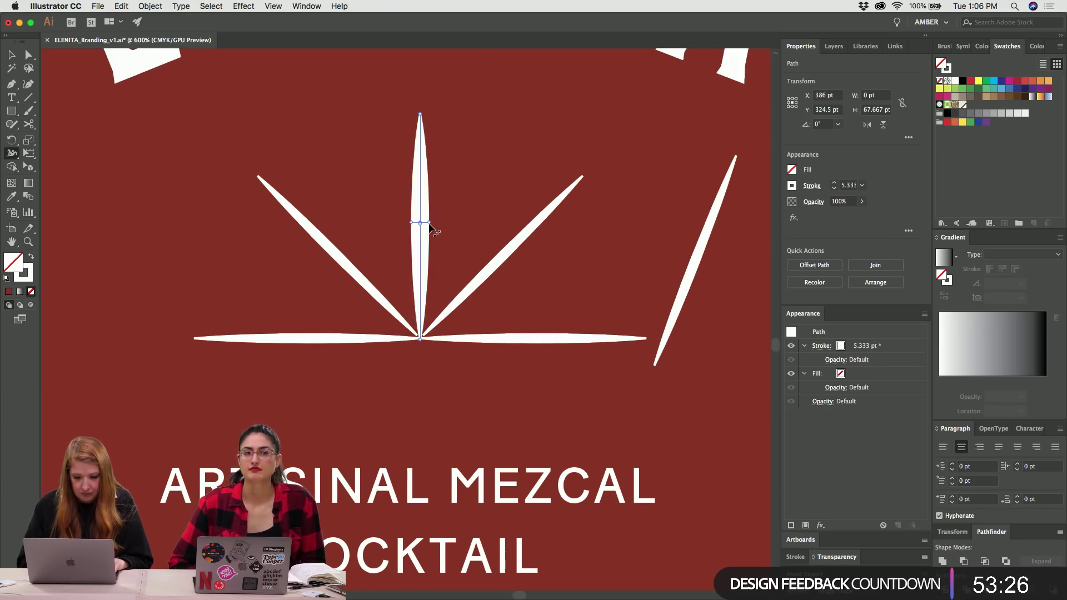
key(super+z)
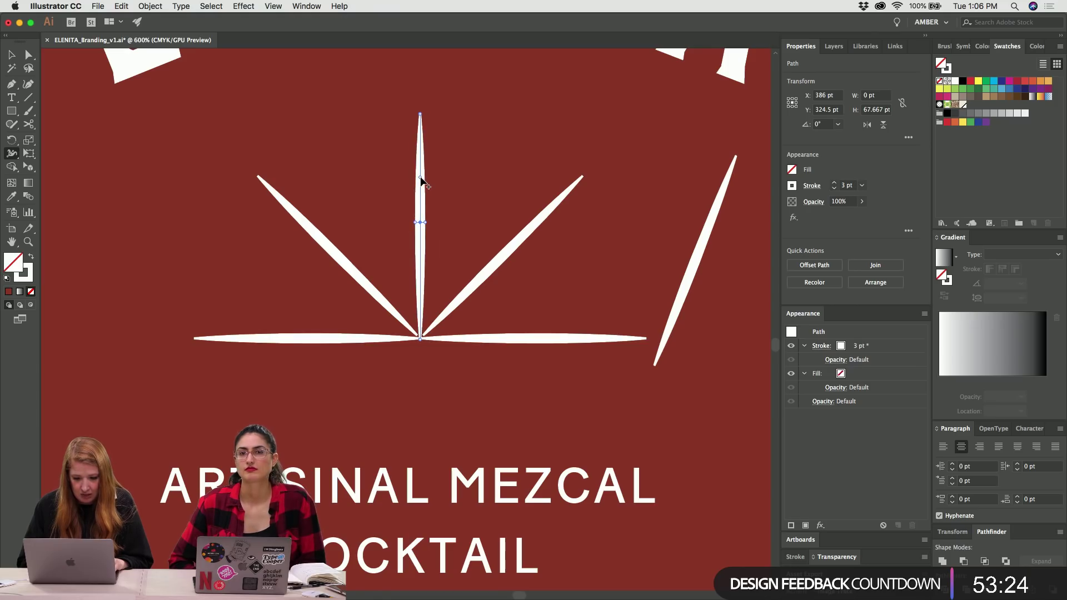
Try upper and lower bulges of 6.667 pt and 9 pt on the vertical leaf, and a 13 pt middle, undoing each trial.
drag(421, 176, 432, 180)
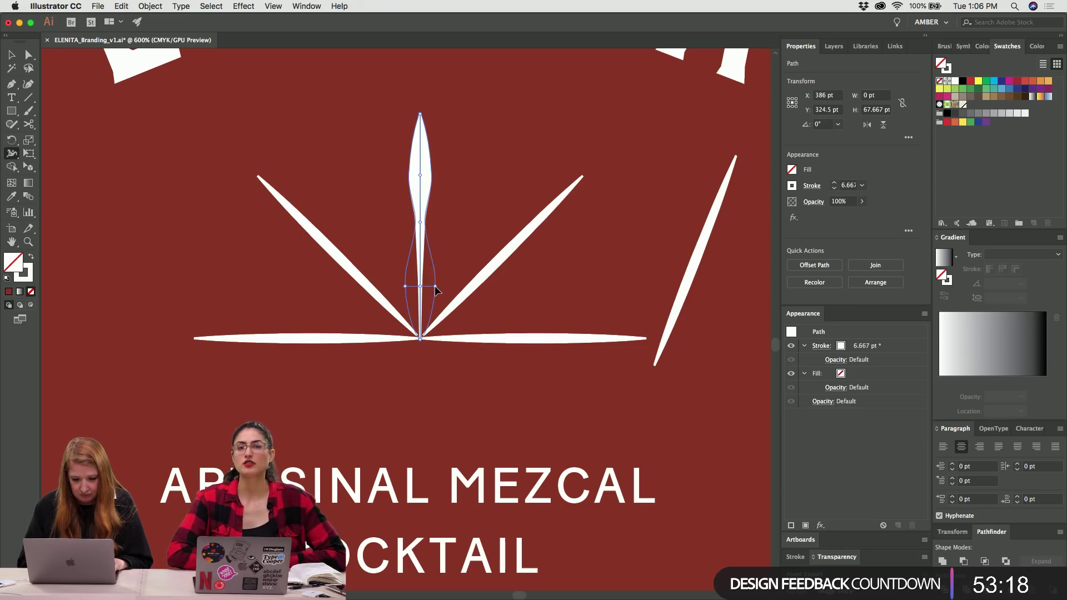
drag(421, 287, 435, 289)
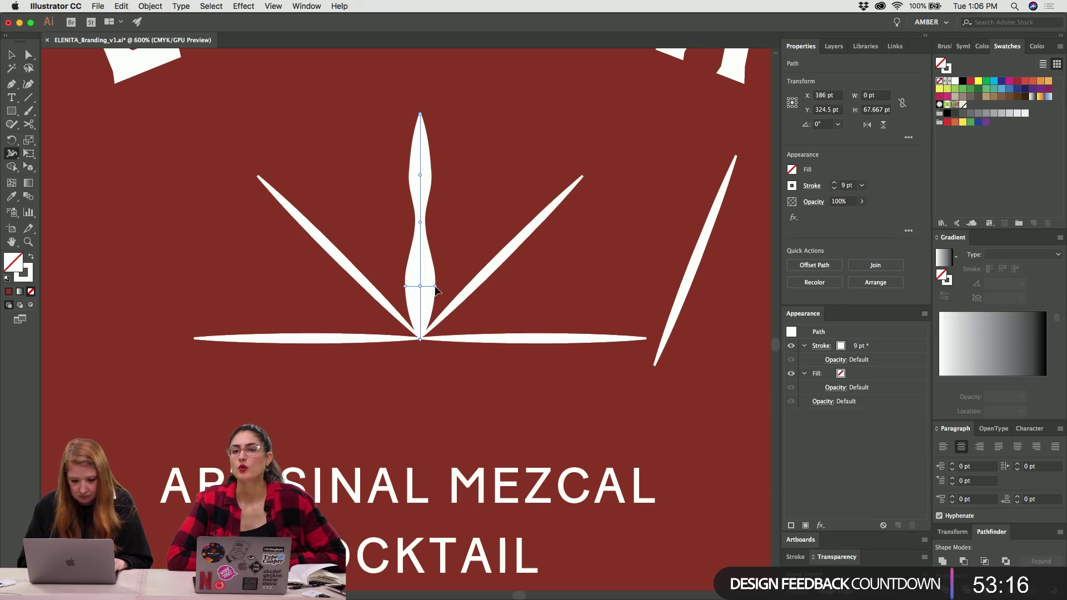
scroll(479, 267, up, 3)
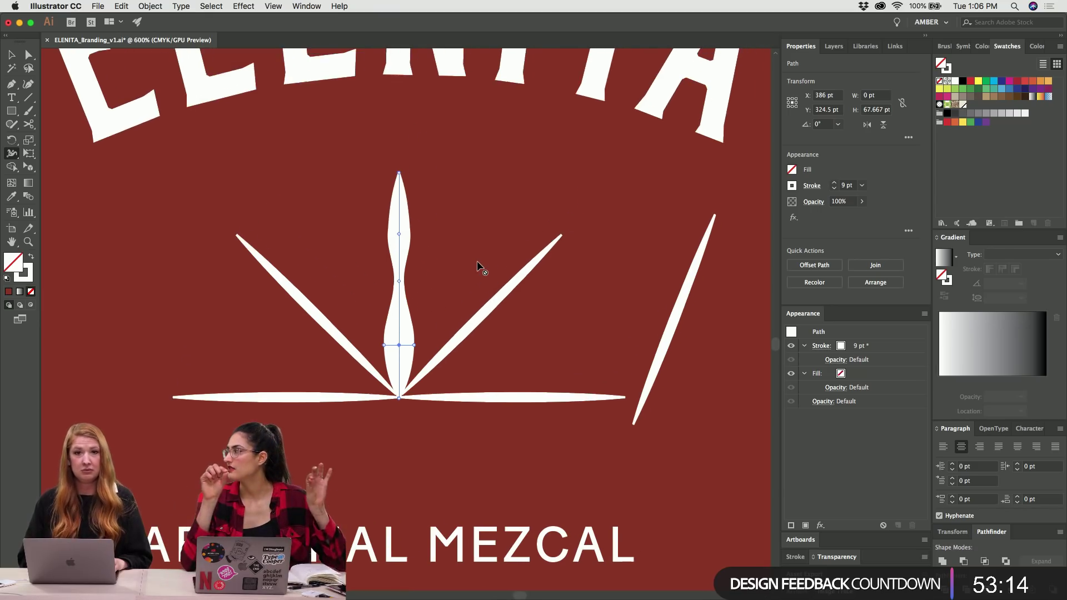
key(super+equal)
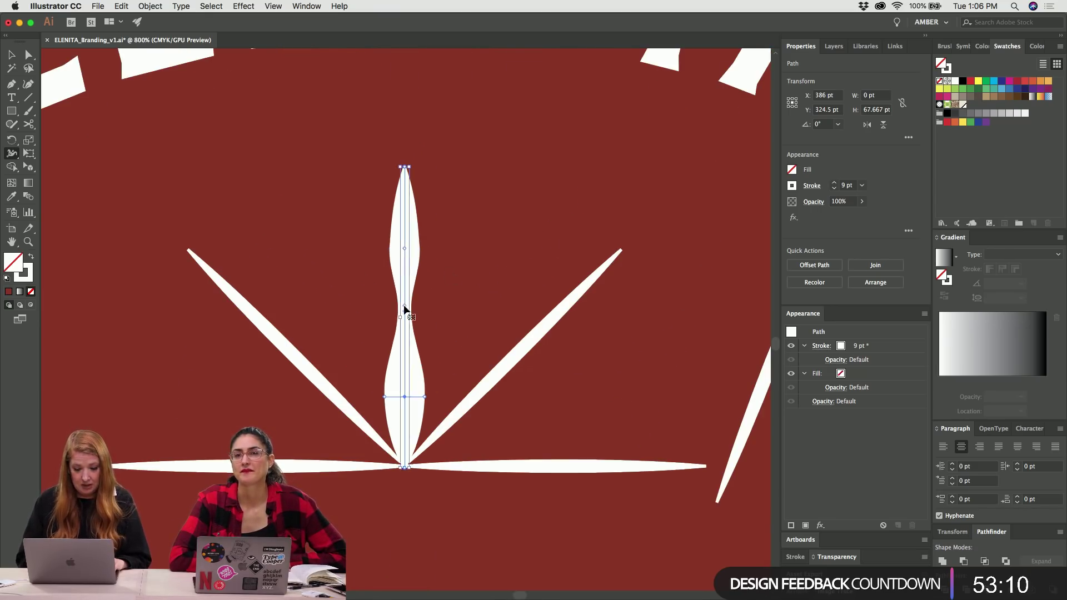
key(super+z)
key(super+z)
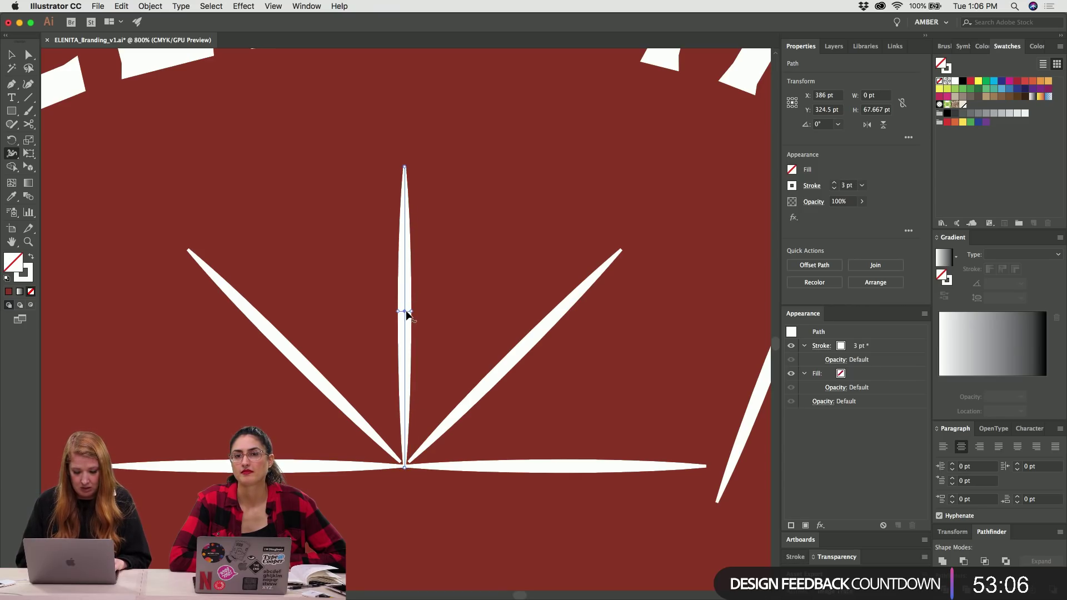
drag(411, 312, 435, 317)
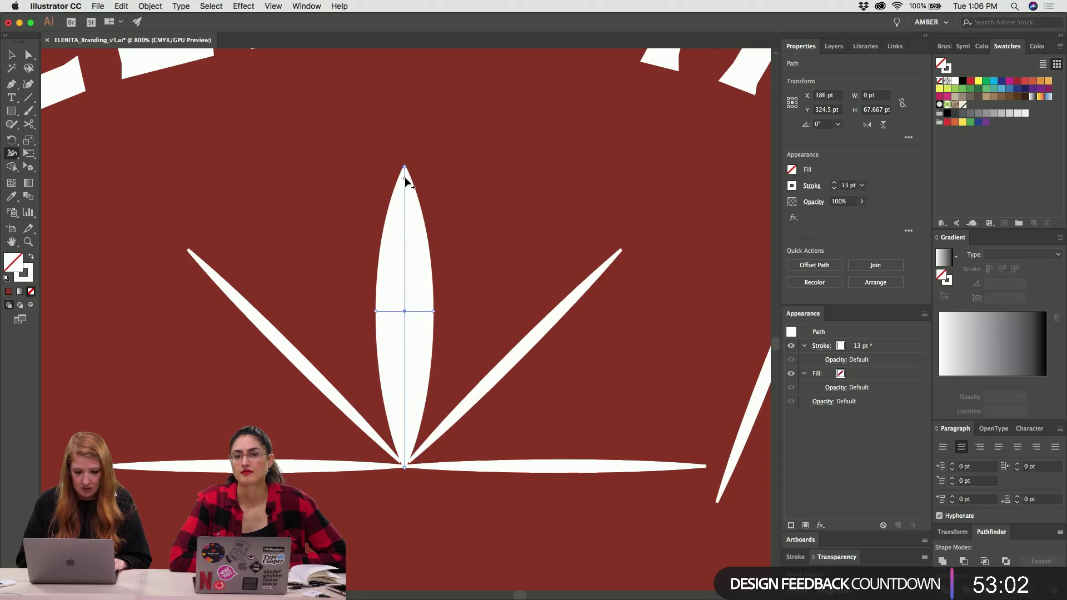
key(super+z)
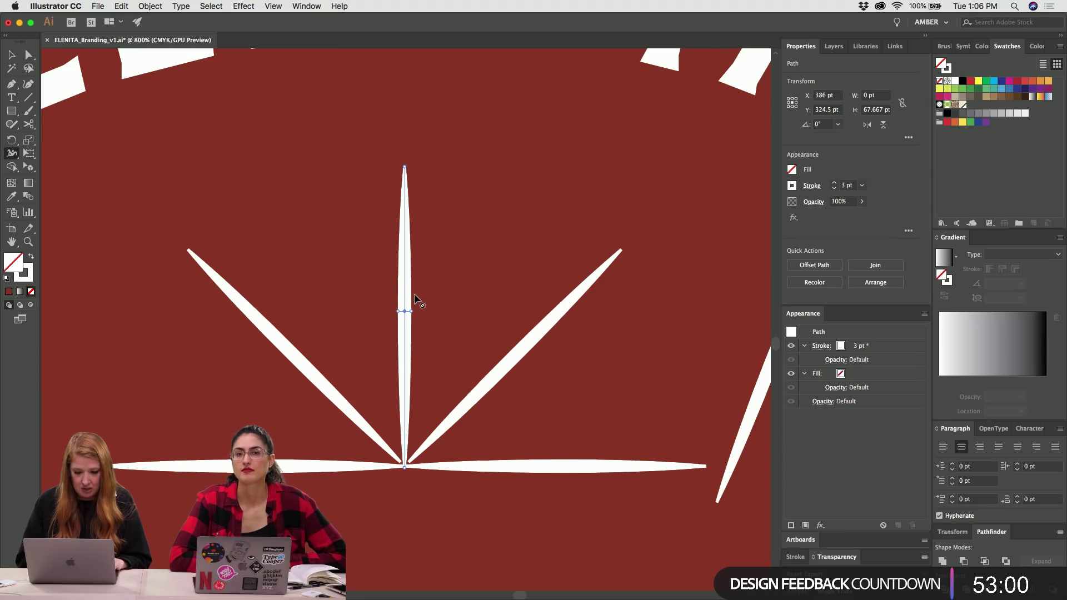
Add width points to the vertical leaf, 2.544 pt wide above its middle and 2.219 pt wide below it.
double_click(406, 244)
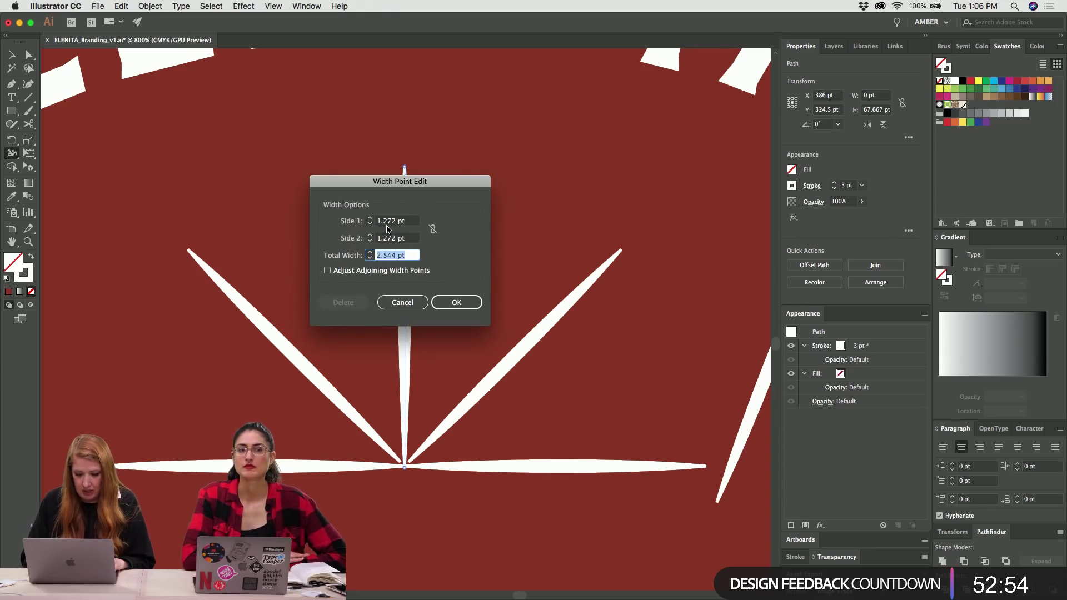
key(Return)
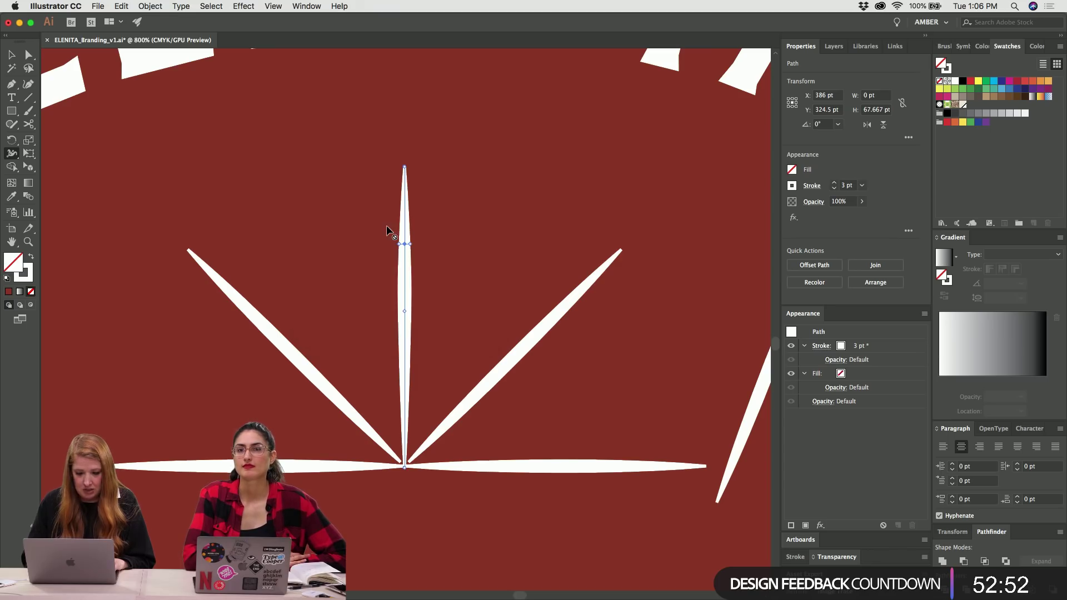
double_click(405, 381)
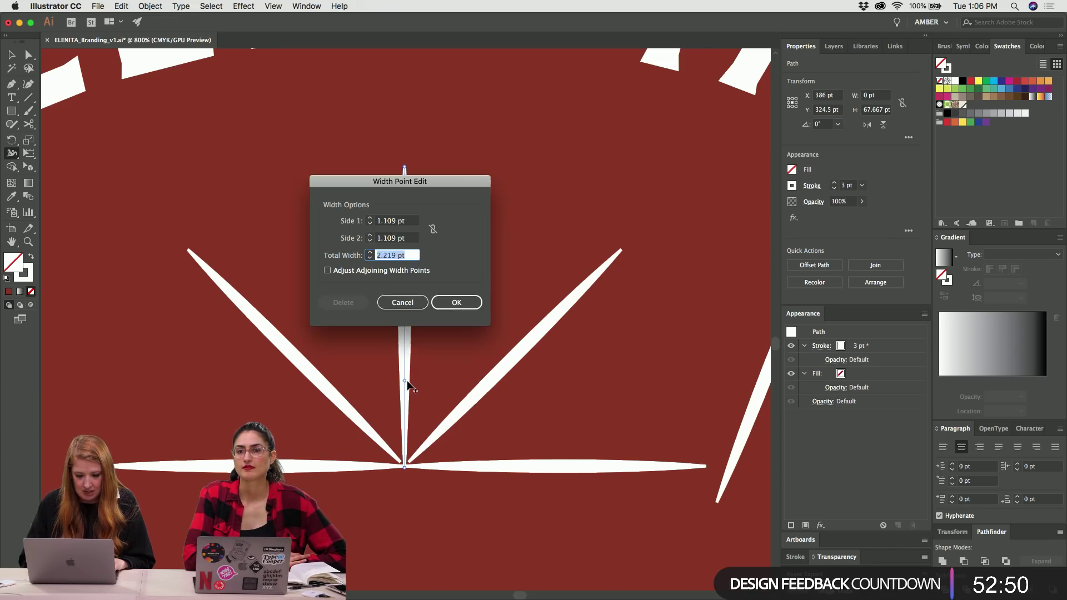
key(Return)
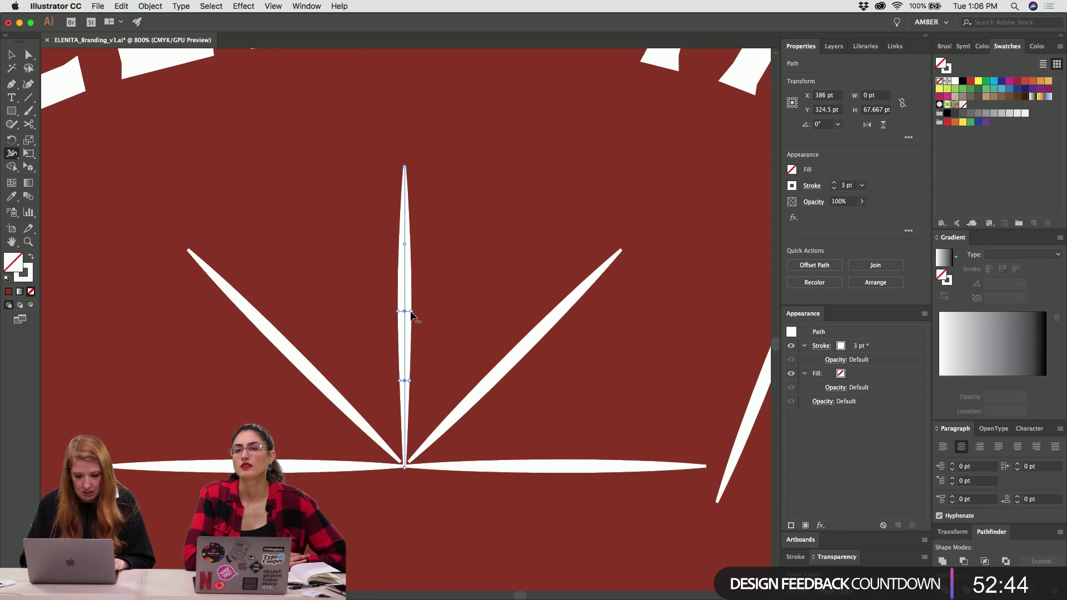
Widen the vertical leaf's middle width point to 7.75 pt and deselect the leaf.
drag(412, 313, 422, 314)
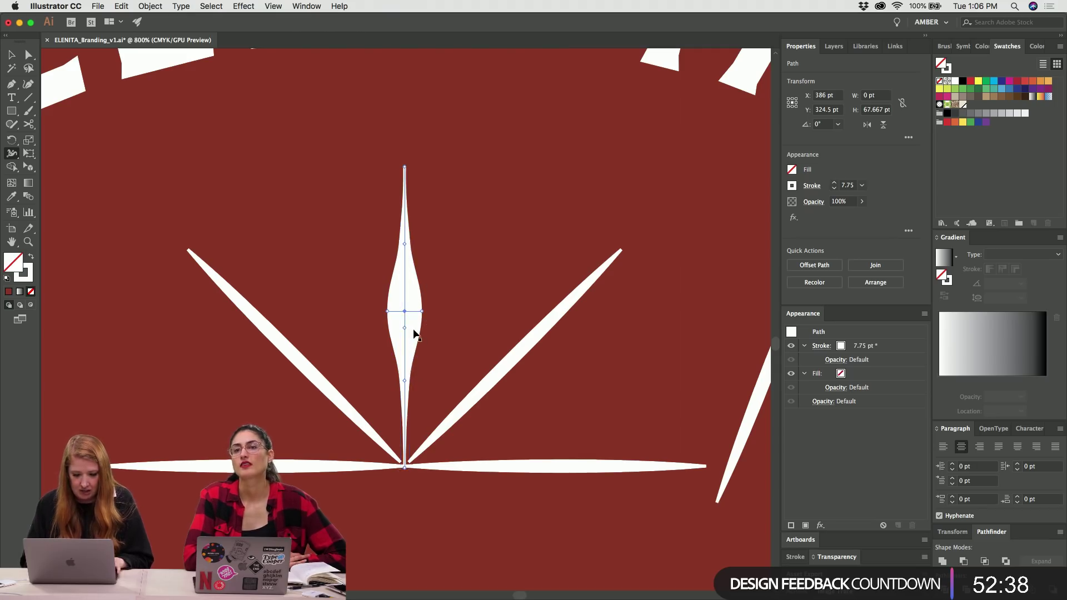
key(v)
click(484, 251)
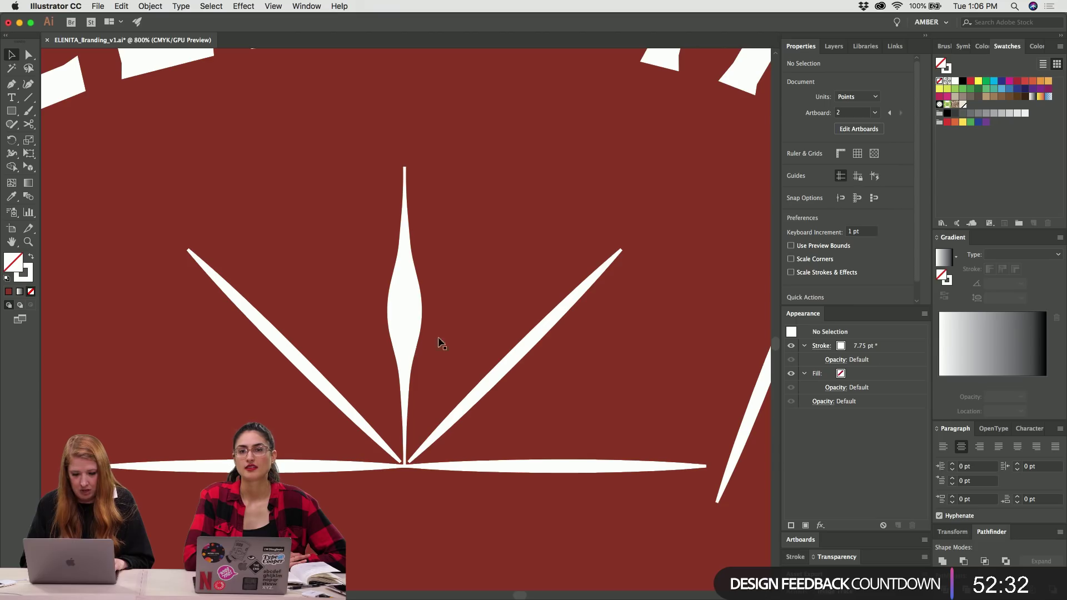
Widen the upper part of the right diagonal leaf to about 8.309 pt with the Width tool and deselect it.
click(528, 344)
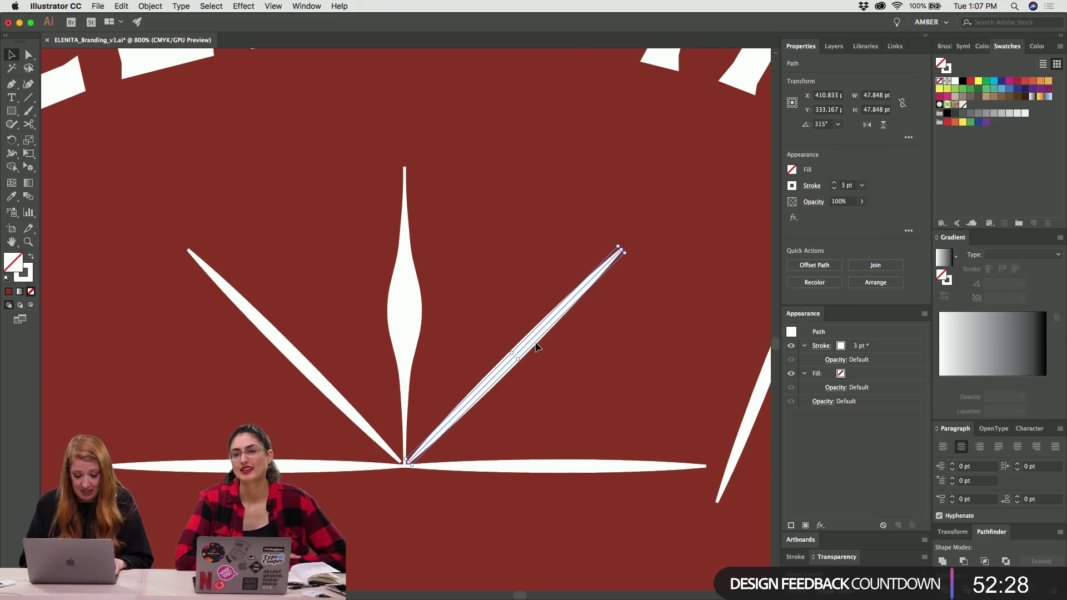
key(shift+w)
drag(563, 315, 572, 325)
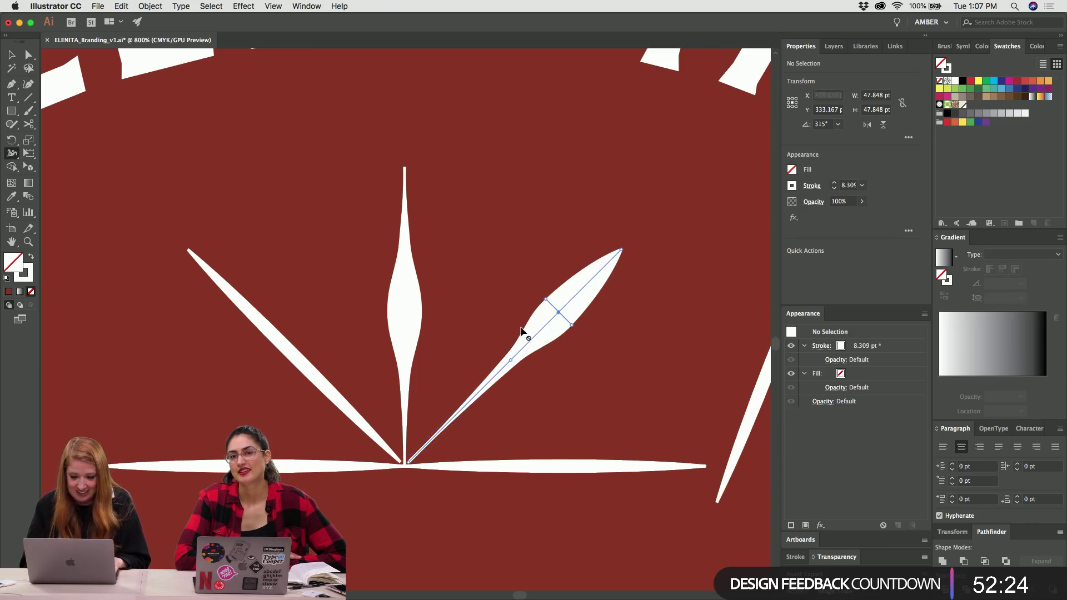
key(v)
key(super+shift+a)
Delete the thin left diagonal leaf and place a copy of the widened right diagonal leaf on that side.
click(253, 314)
key(Delete)
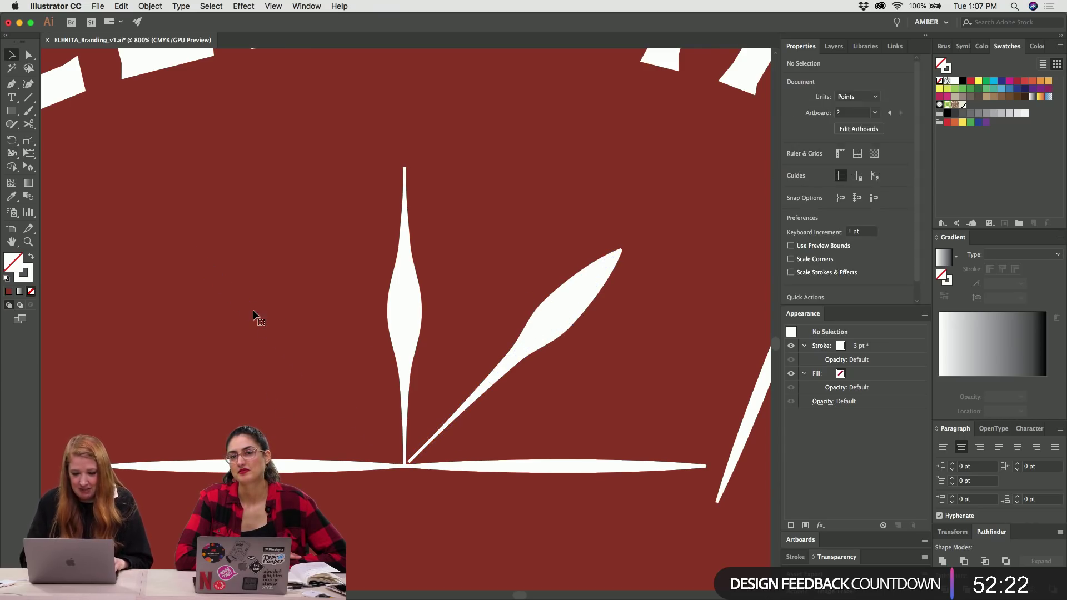
click(550, 320)
key(o)
alt+click(382, 316)
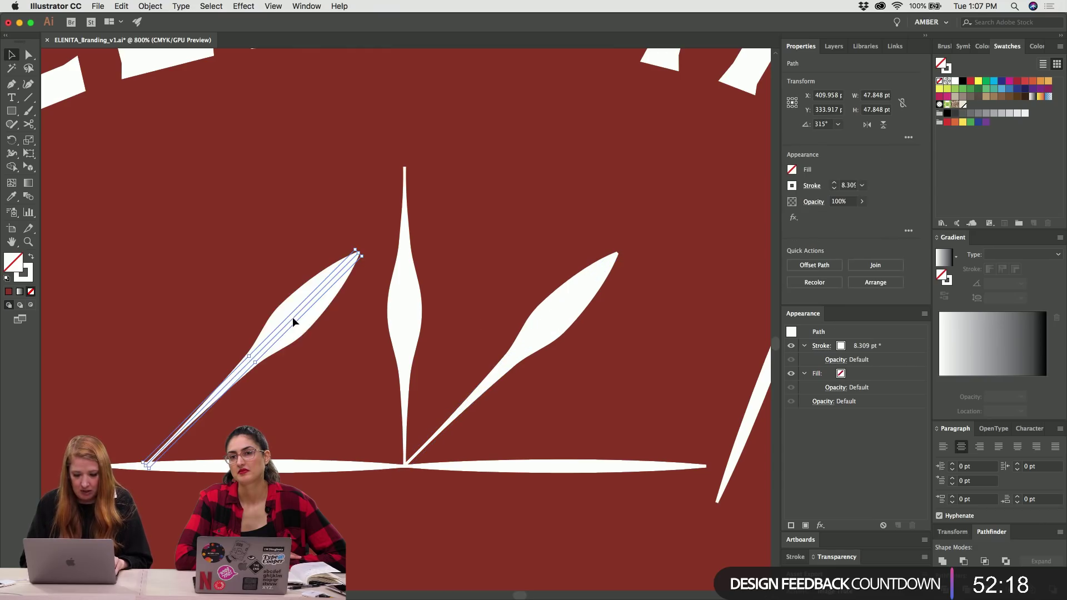
Reflect the left copy of the widened leaf across the vertical axis so it mirrors the right one.
key(Return)
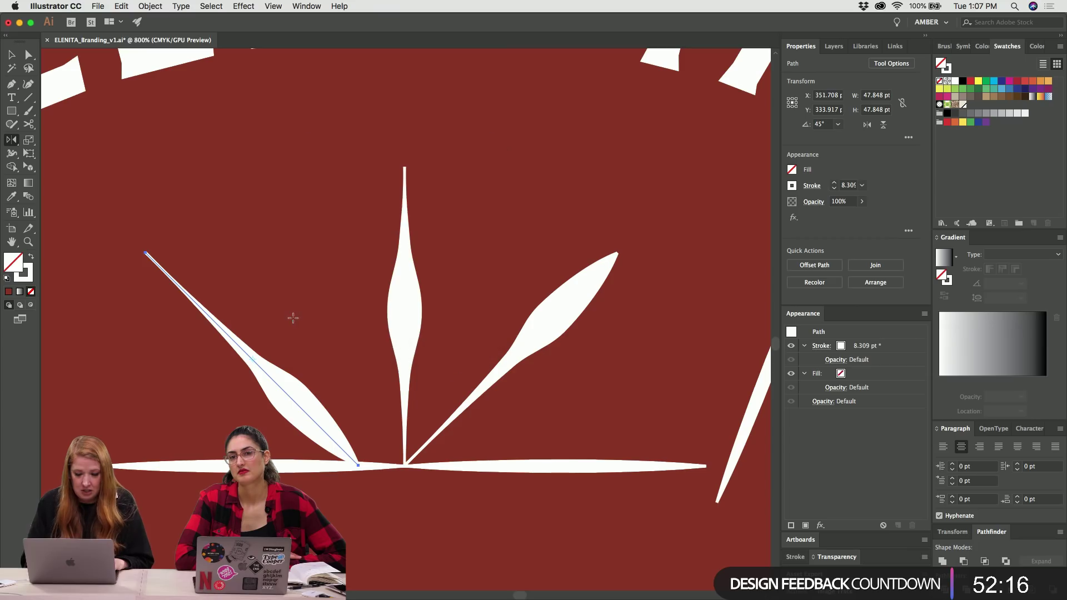
key(Return)
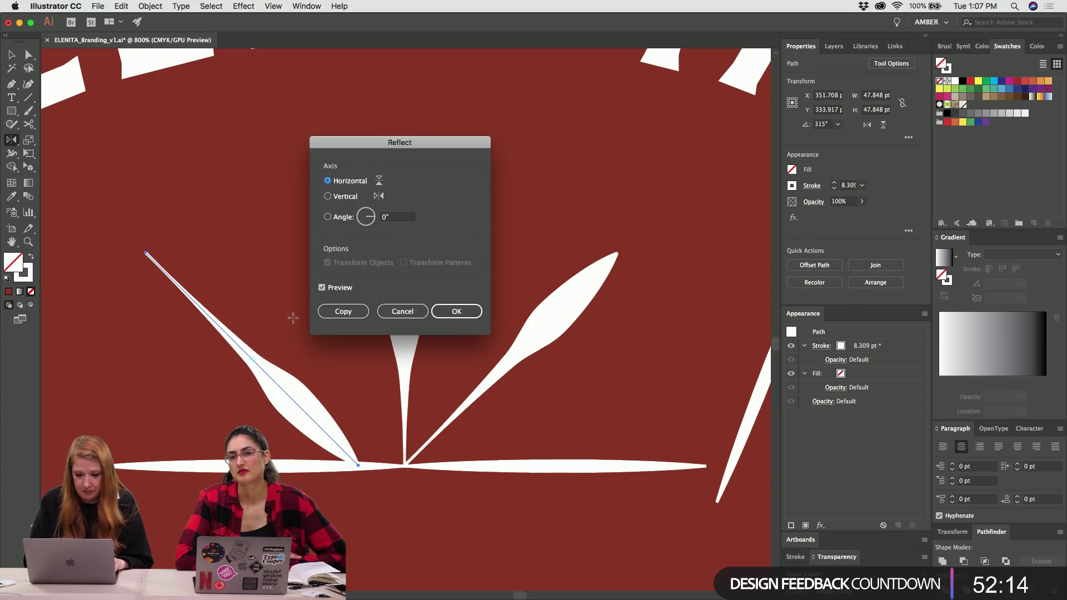
click(326, 196)
key(Return)
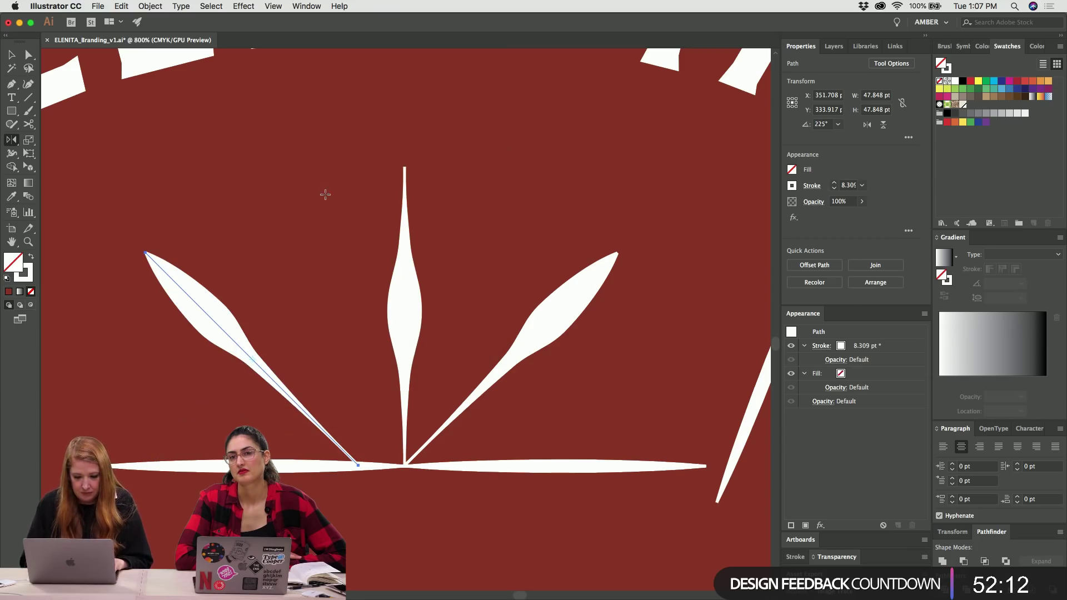
Move the mirrored left diagonal leaf so its lower end meets the shared base point of the other leaves, and deselect it.
key(v)
drag(198, 311, 243, 315)
click(566, 369)
scroll(568, 369, up, 3)
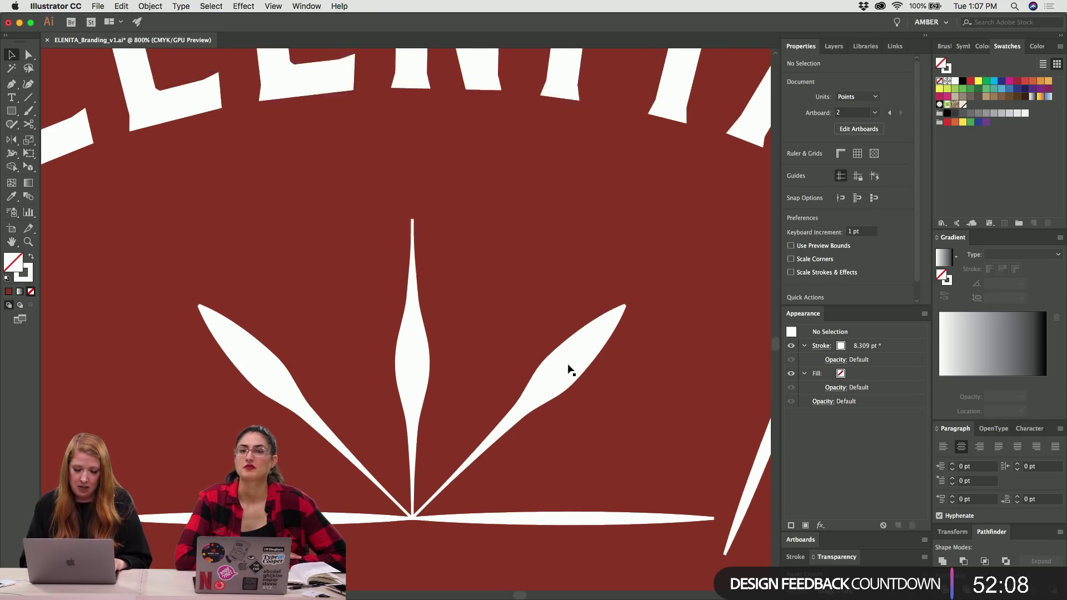
scroll(572, 372, down, 4)
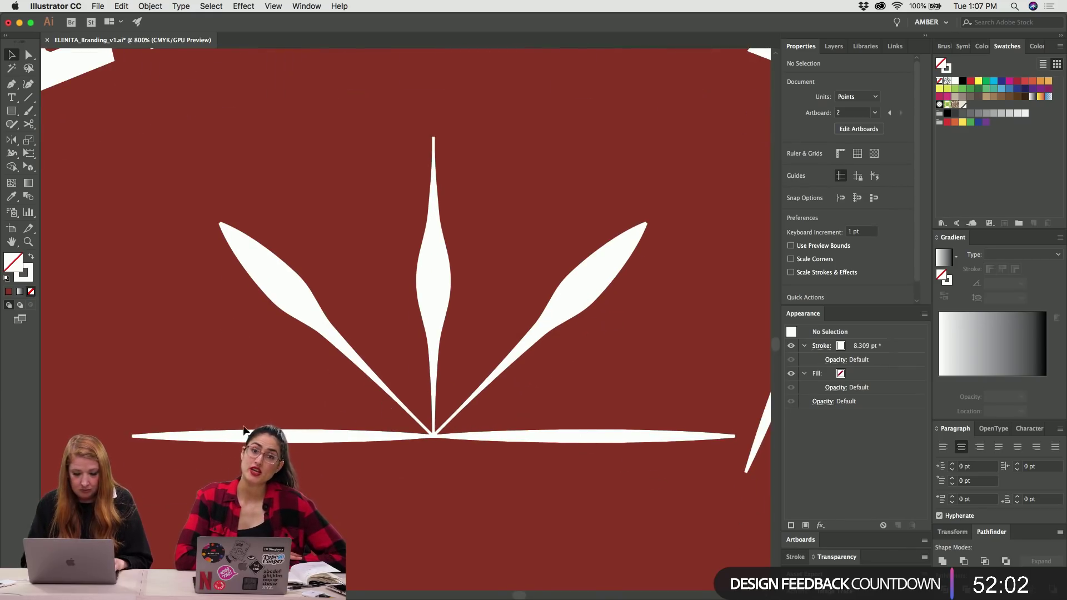
Reduce the stroke weight of both horizontal leaves to 2 pt and deselect them.
click(228, 439)
shift+click(537, 436)
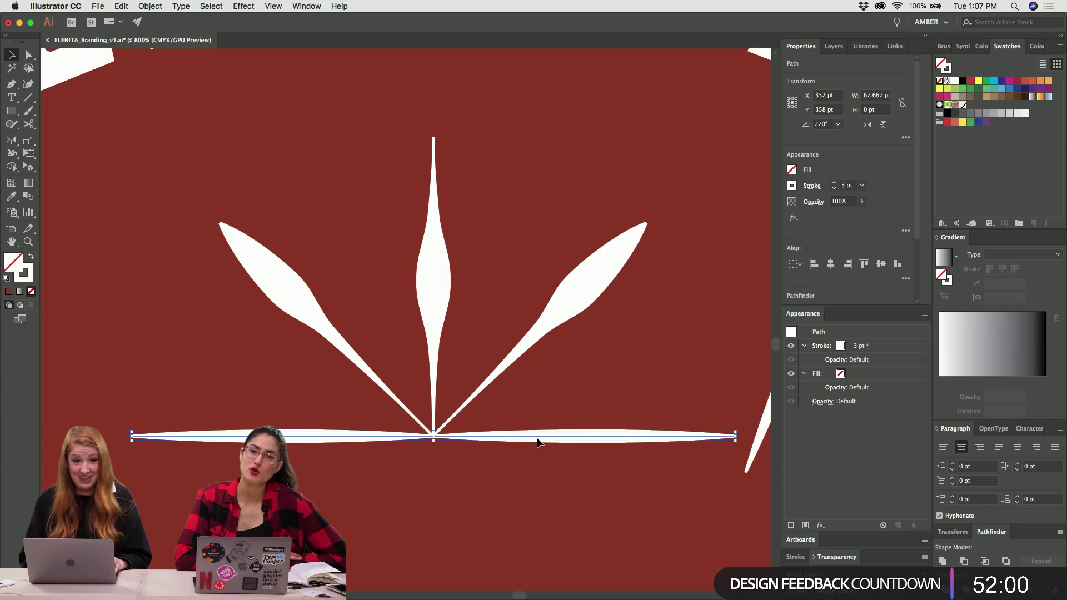
click(833, 190)
click(545, 250)
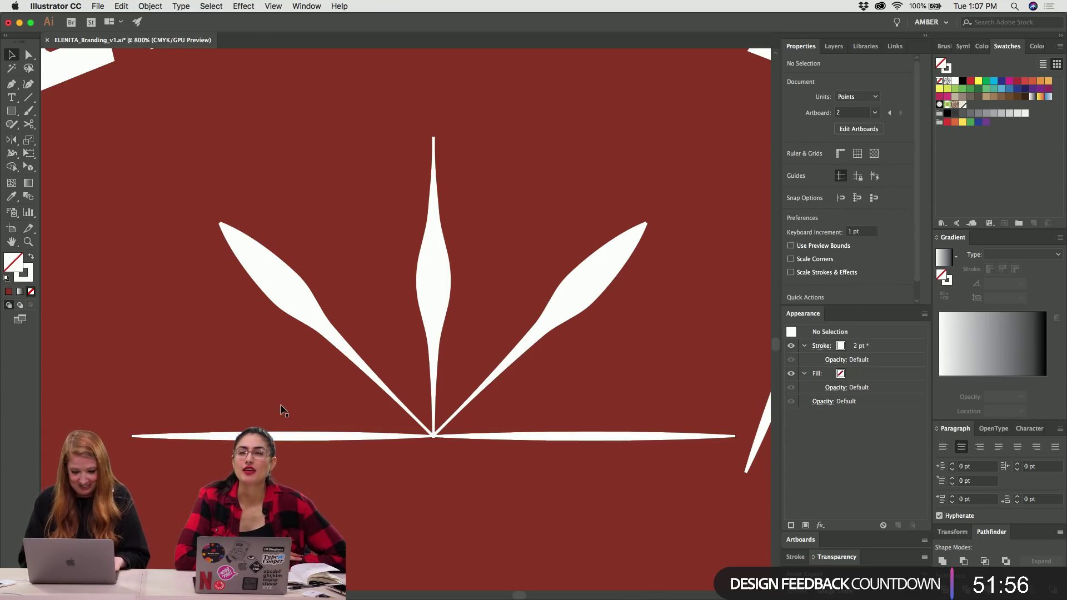
Widen the middles of both horizontal leaves with the Width tool, bringing the left one to 3 pt.
click(276, 438)
key(shift+w)
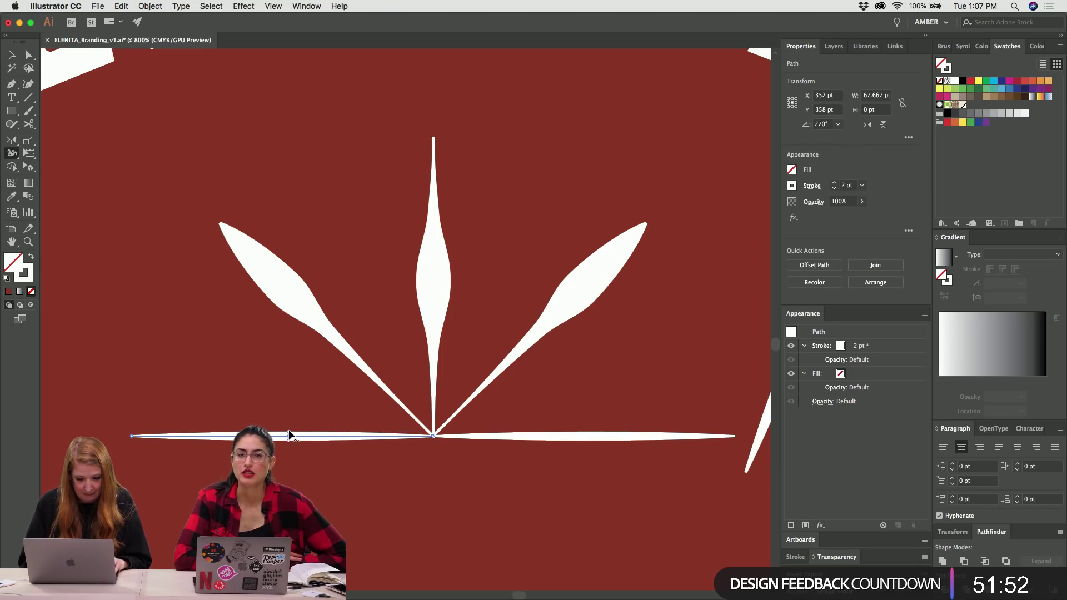
drag(289, 436, 288, 431)
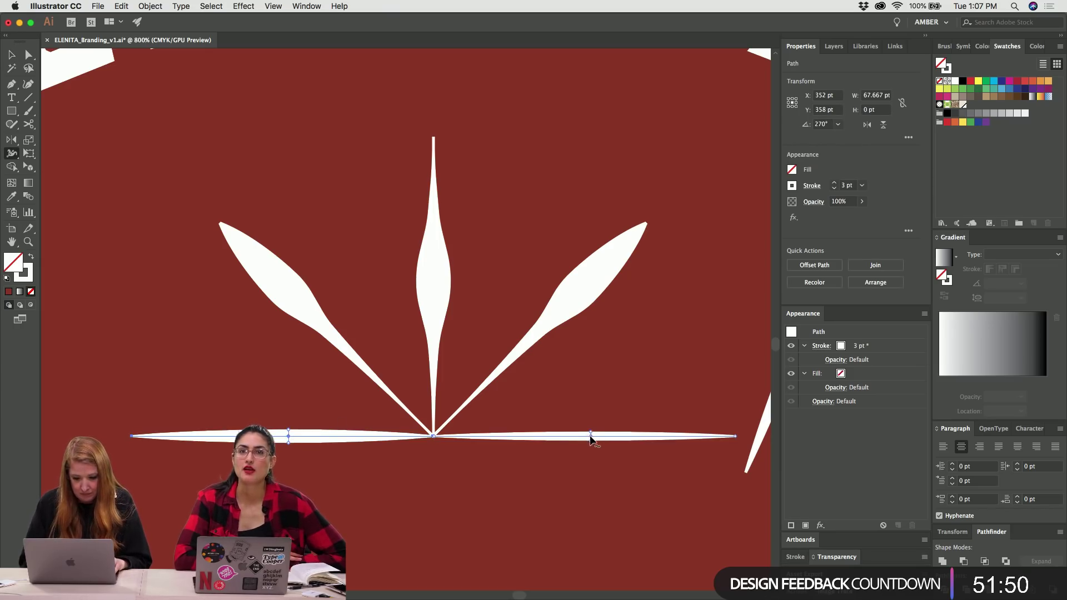
drag(591, 440, 591, 445)
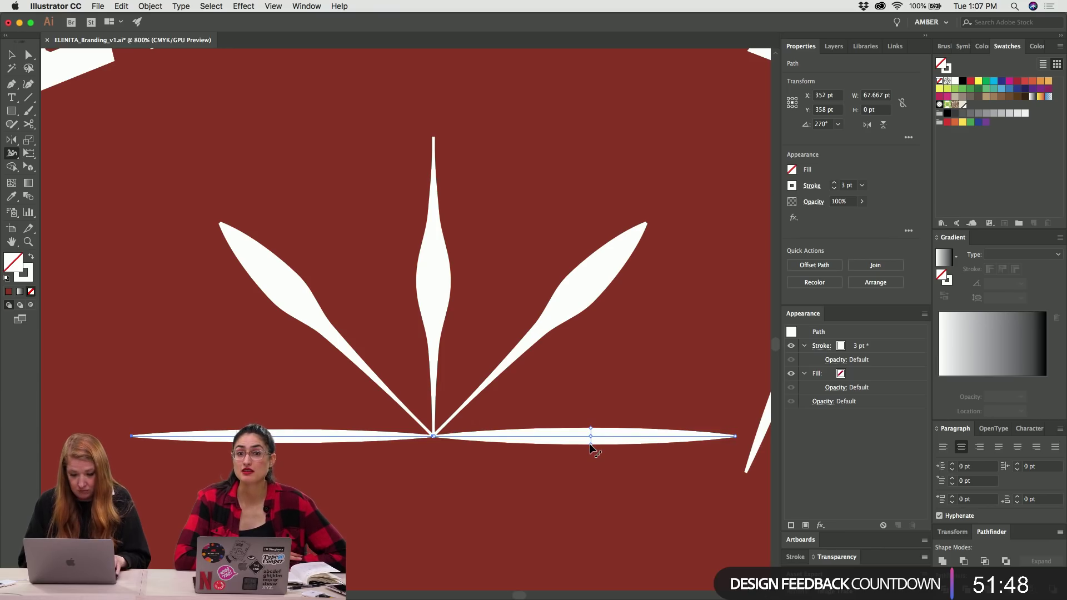
Switch to Chrome and search Google Images for "12 OZ CAN" in a new tab.
key(super+Tab)
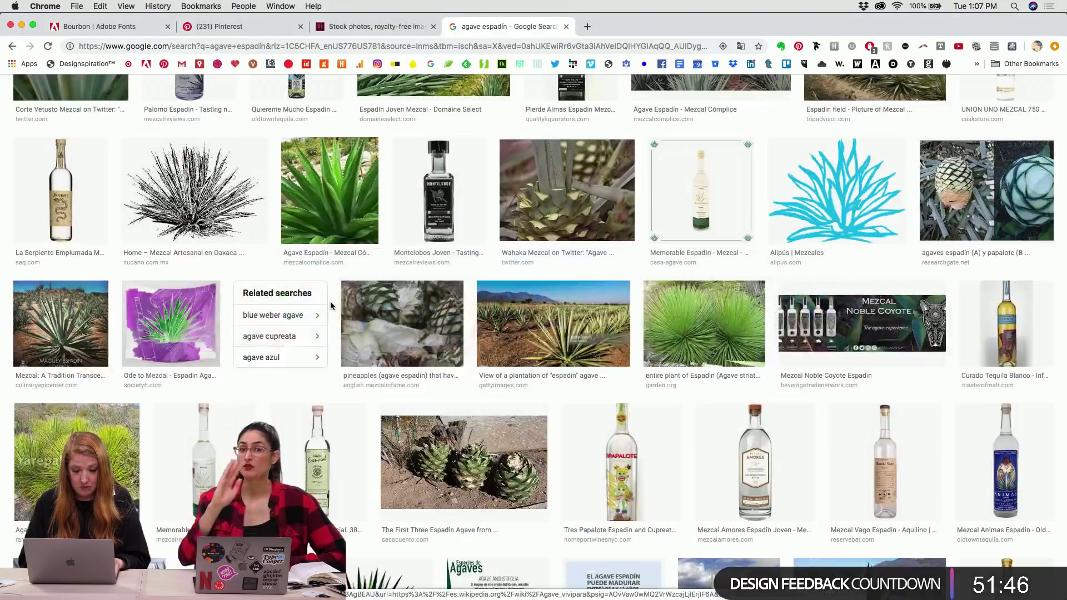
key(super+t)
text(12 OZ)
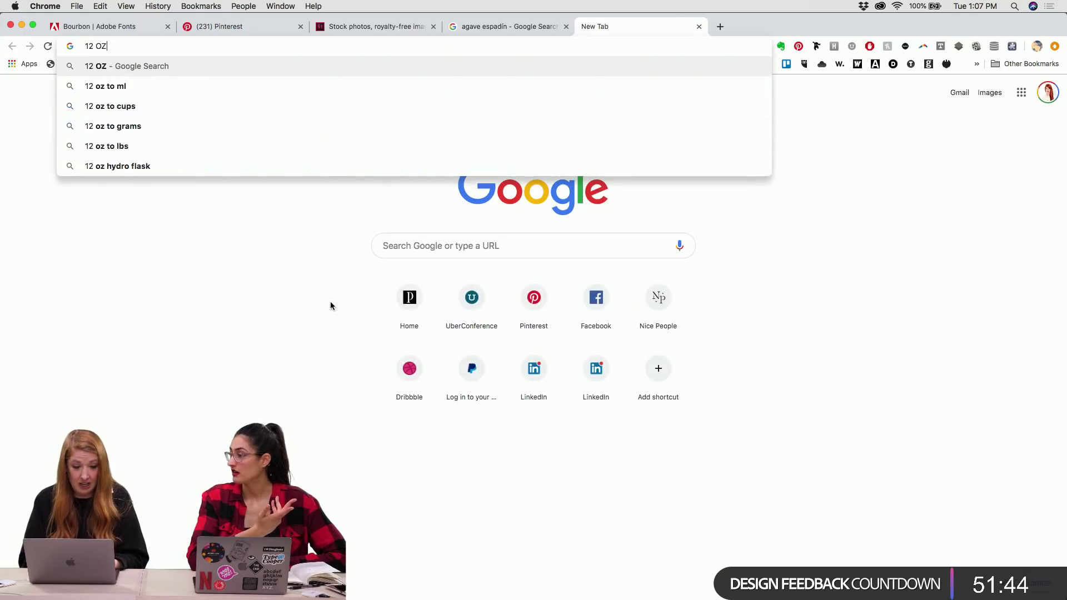
key(Return)
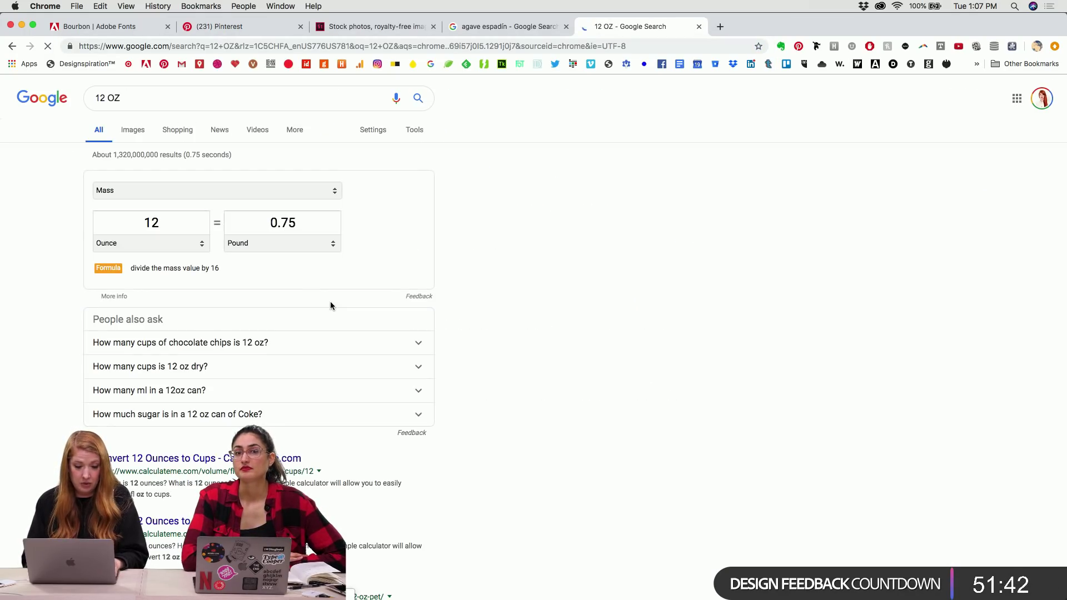
click(250, 98)
text(CAN)
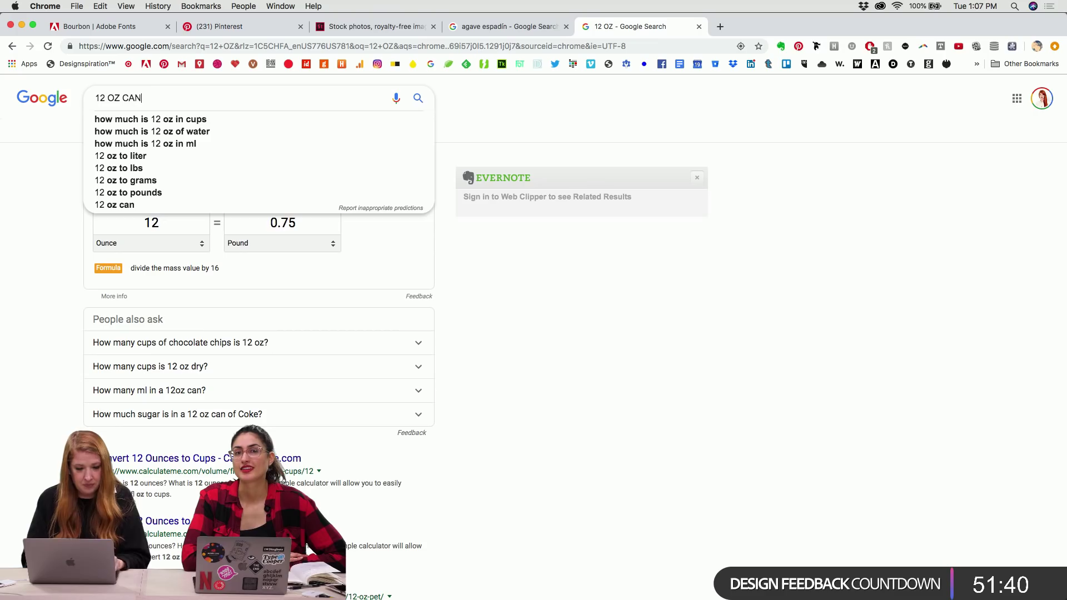
key(Return)
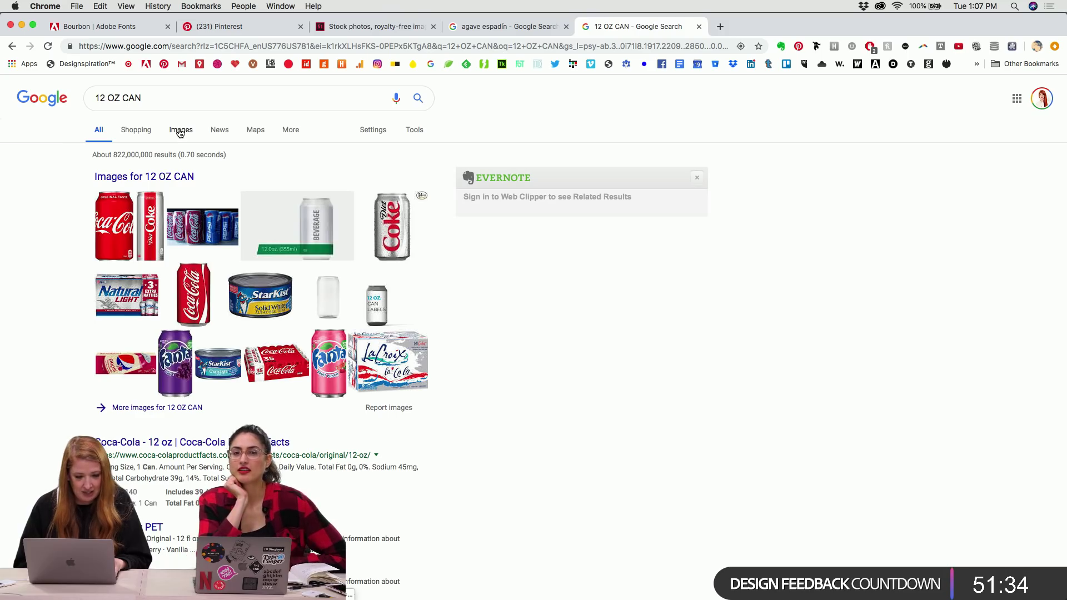
click(180, 131)
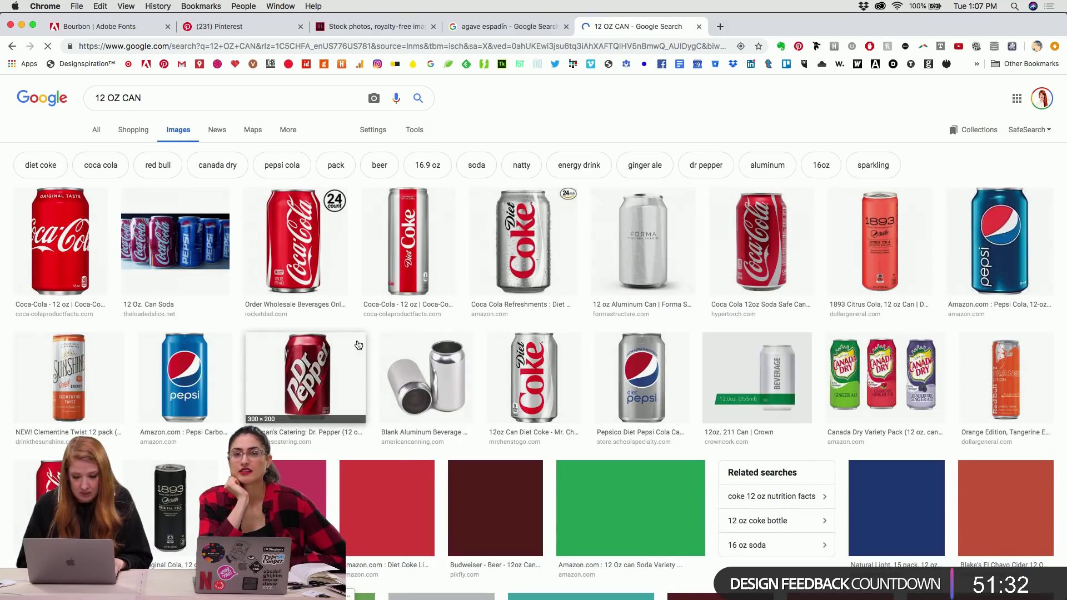
Preview the 1893 Original Cola can, and copy the Dasani Sparkling Lime can image from the results.
scroll(359, 345, down, 1)
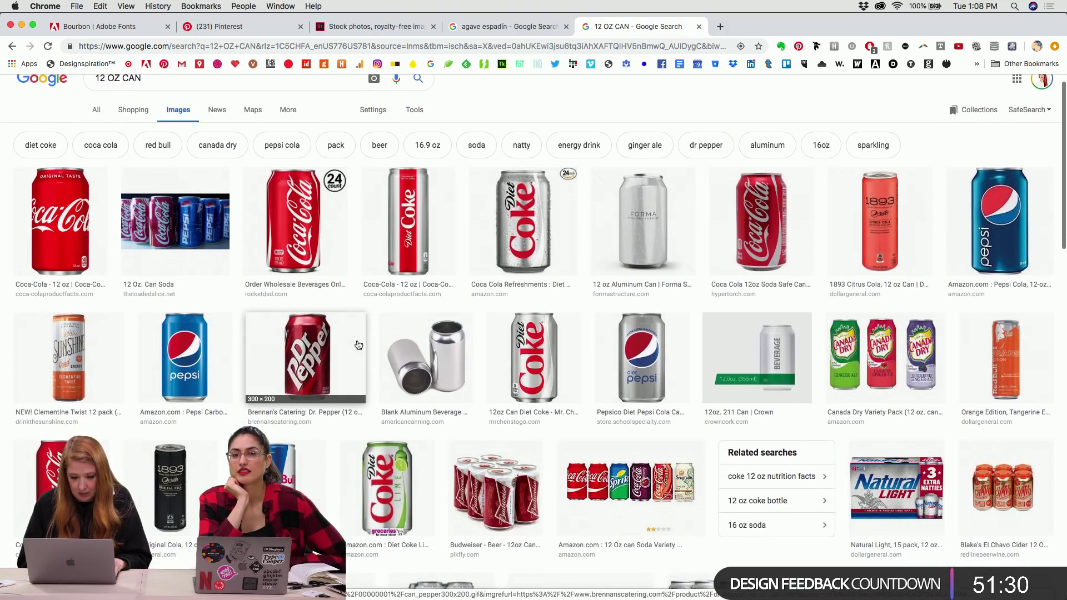
click(163, 479)
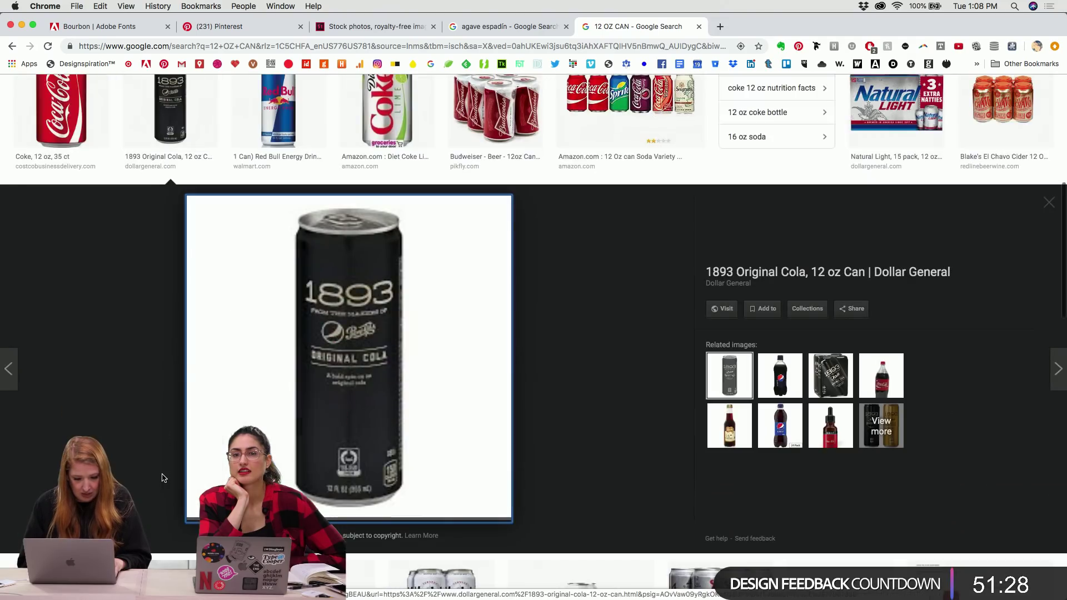
scroll(162, 479, down, 10)
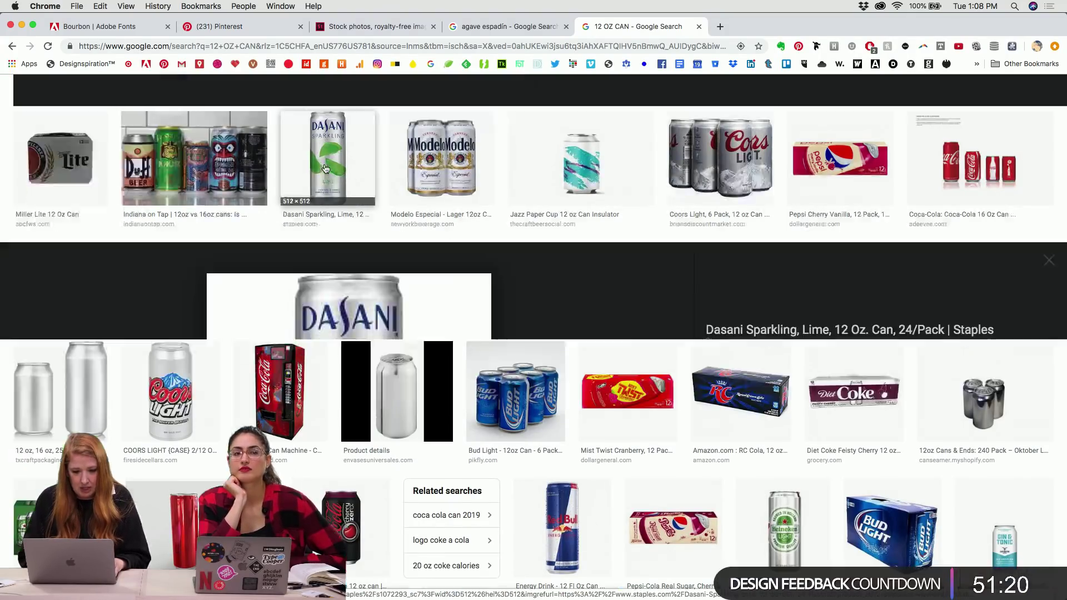
click(326, 169)
right_click(372, 365)
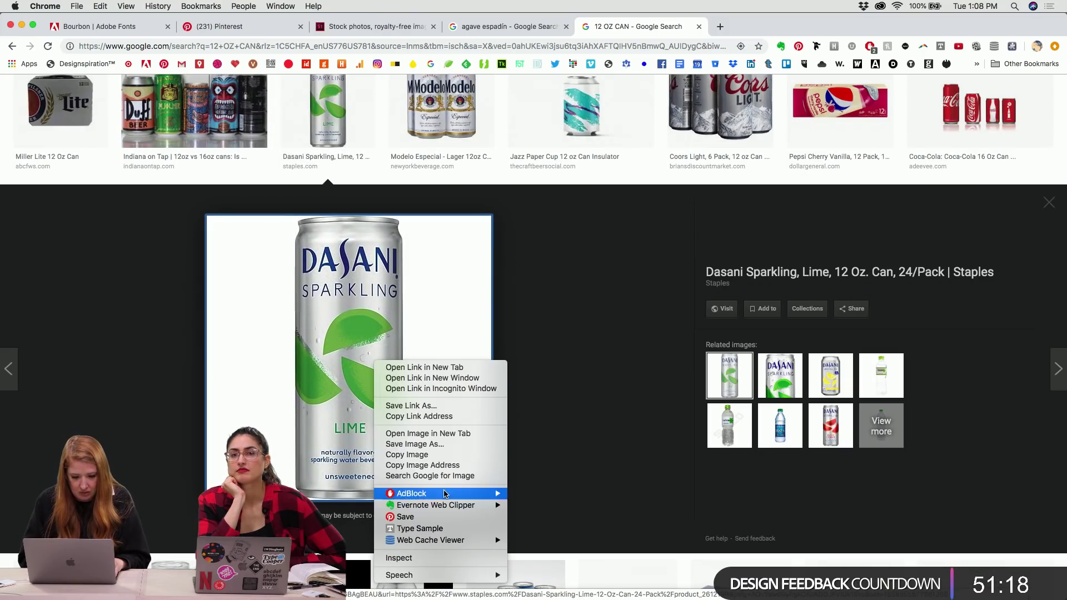
click(438, 457)
Browse more can results and refine the image search to "12 OZ CAN BLANK".
scroll(437, 451, down, 8)
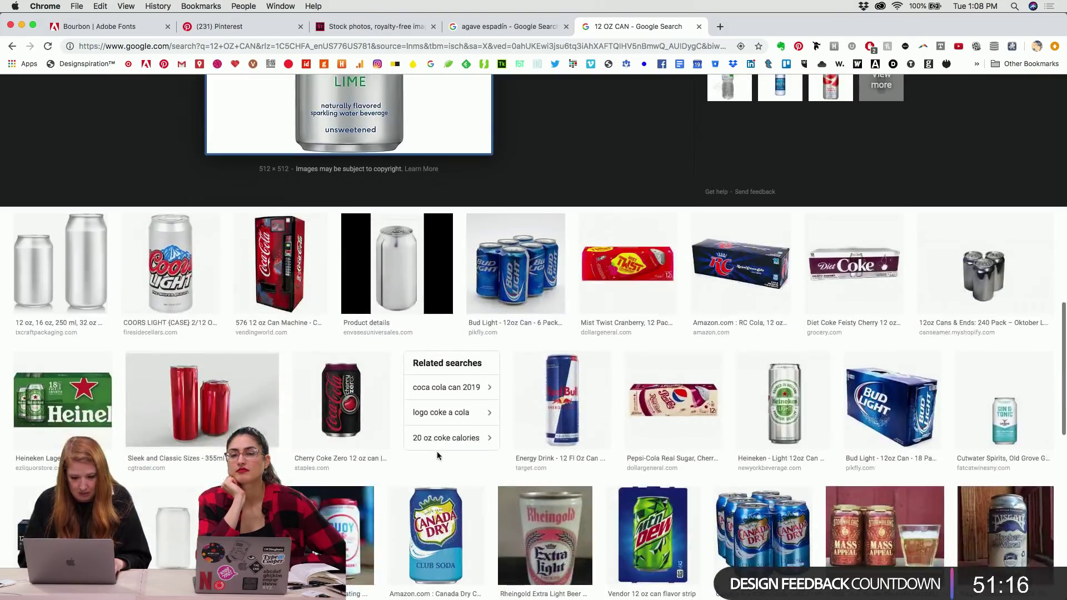
scroll(258, 325, down, 5)
scroll(258, 325, down, 8)
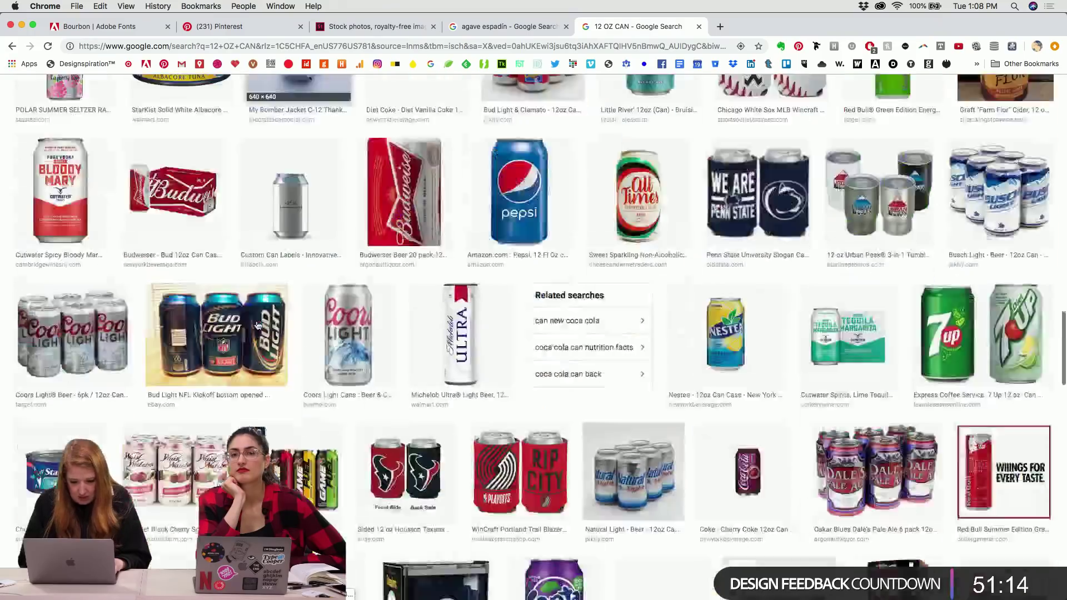
scroll(258, 325, up, 10)
scroll(258, 325, up, 10)
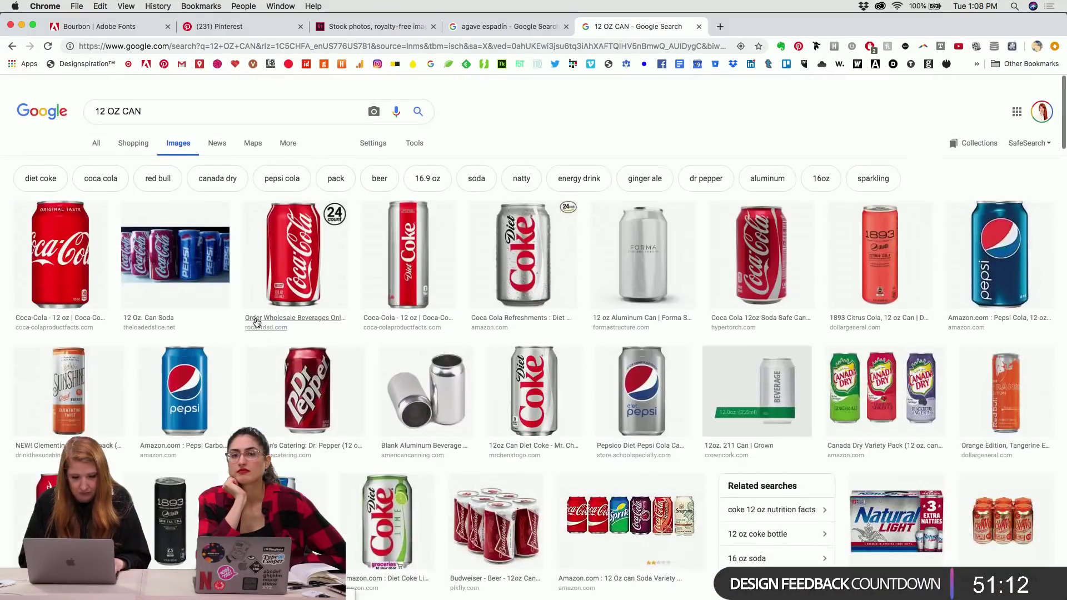
text(BA)
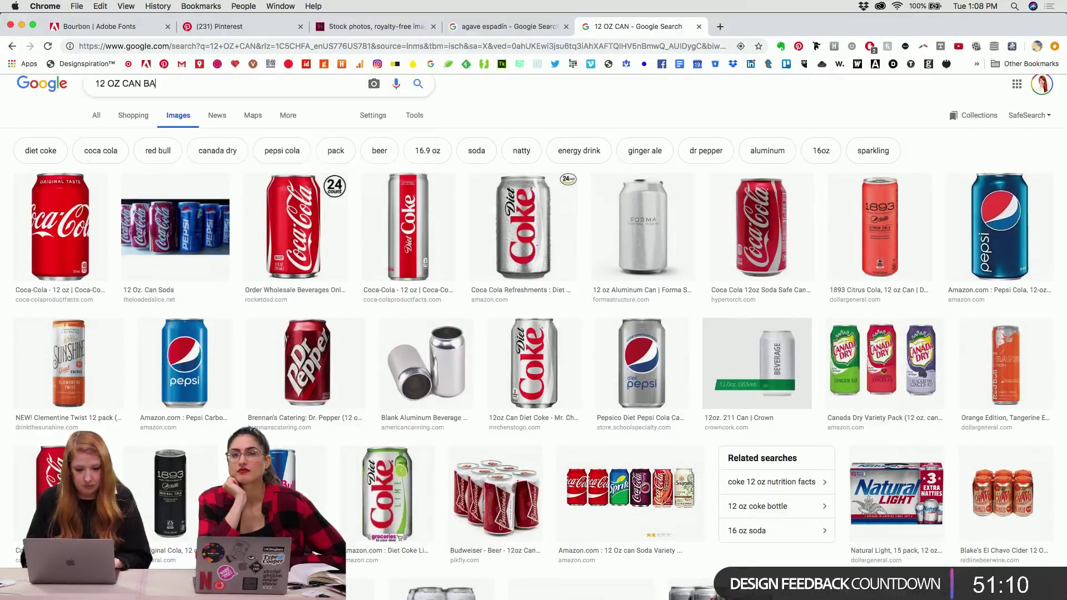
key(BackSpace)
text(LANK)
key(Return)
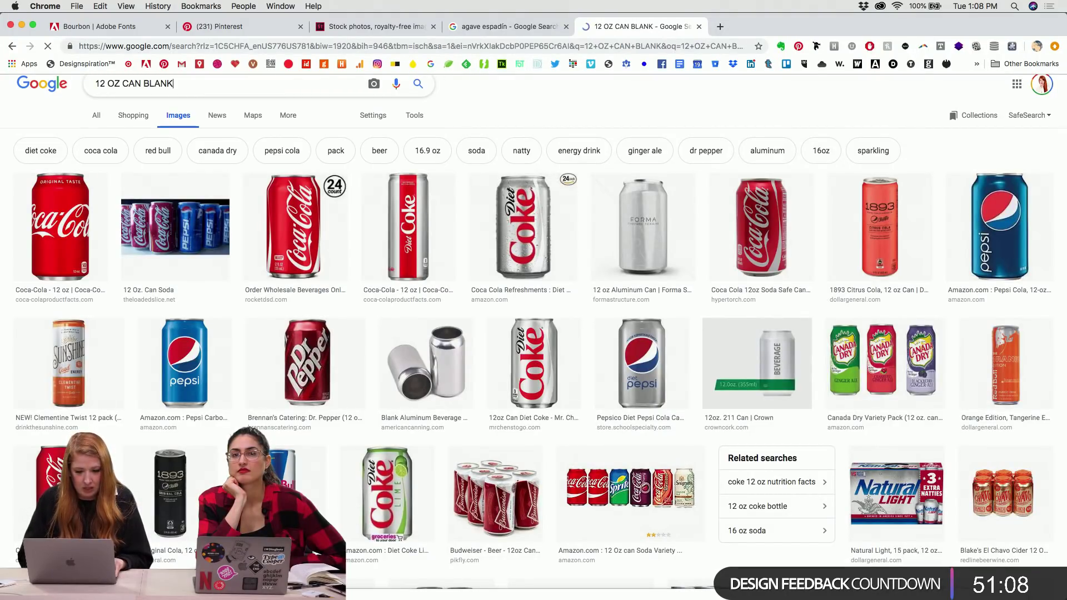
Examine the blank can results, preview the Ball Packaging can photo and a related two-can stock image, and close the preview.
scroll(344, 443, down, 5)
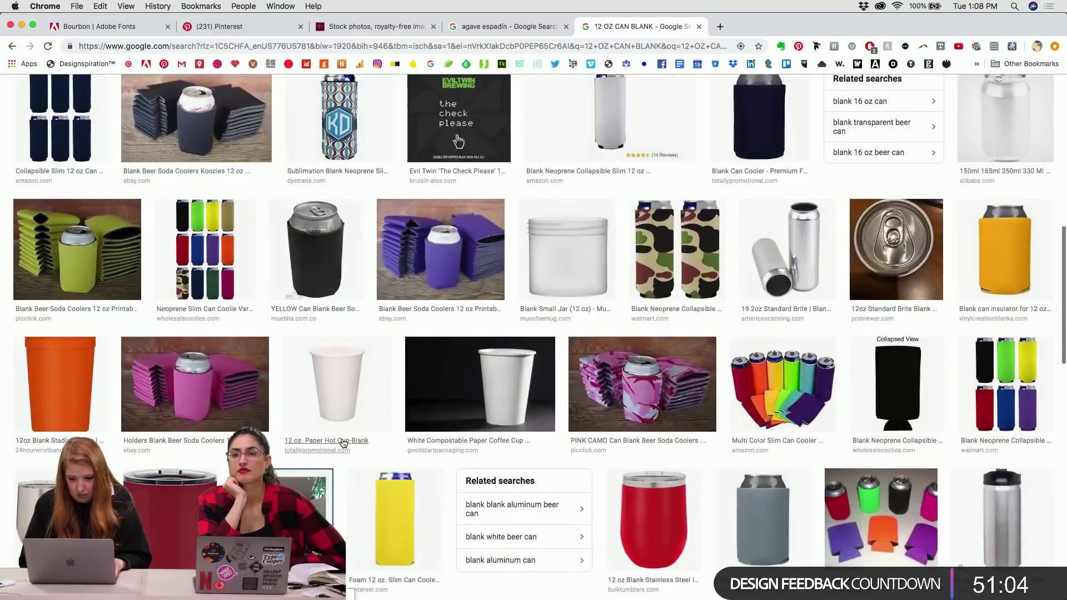
scroll(343, 443, down, 5)
scroll(344, 443, down, 6)
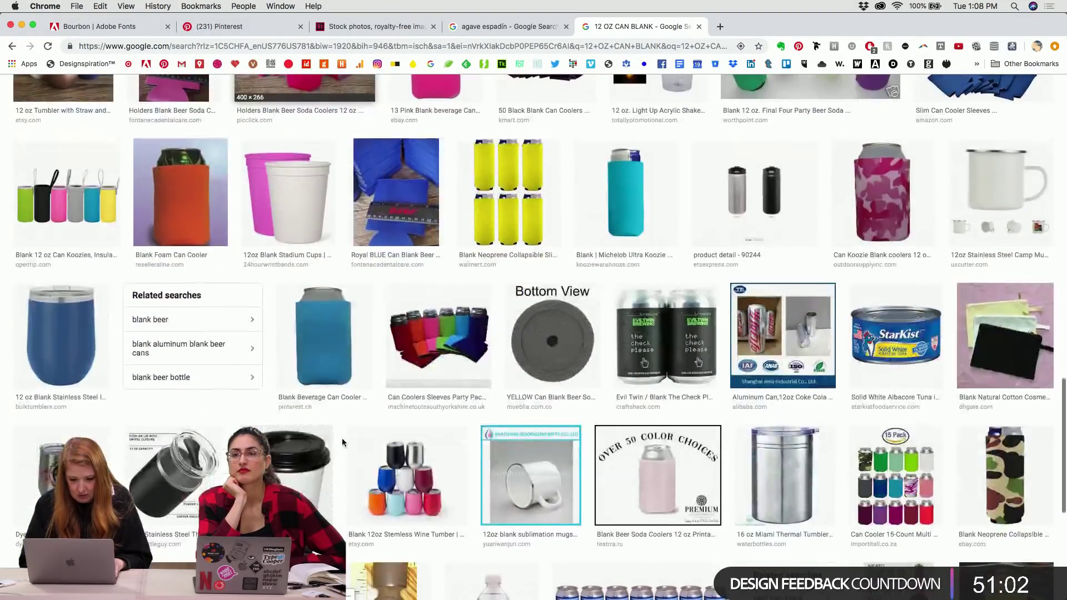
scroll(342, 438, up, 14)
scroll(342, 442, up, 7)
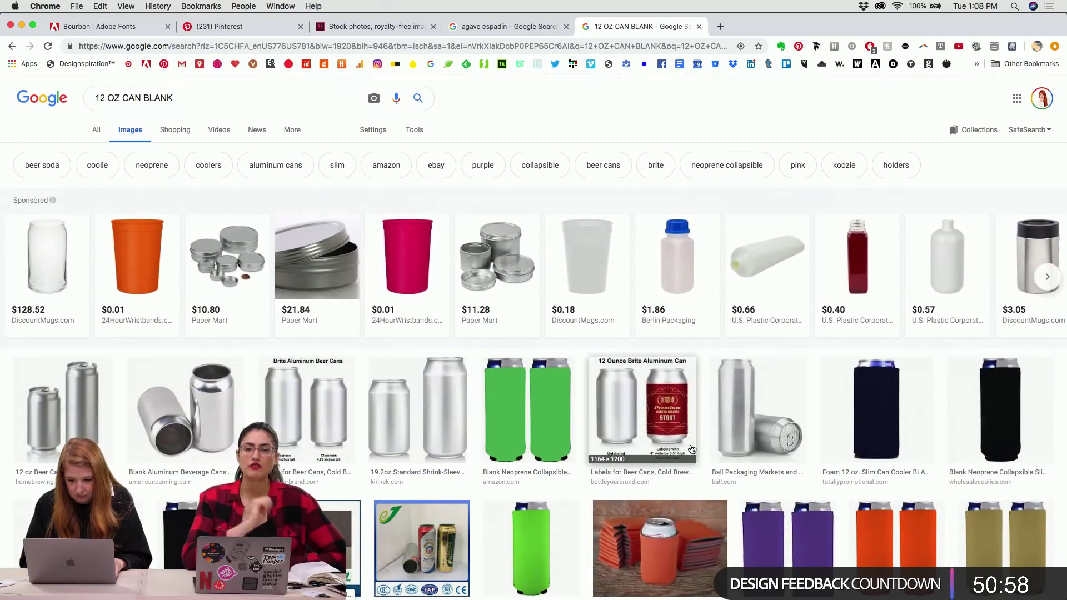
click(741, 404)
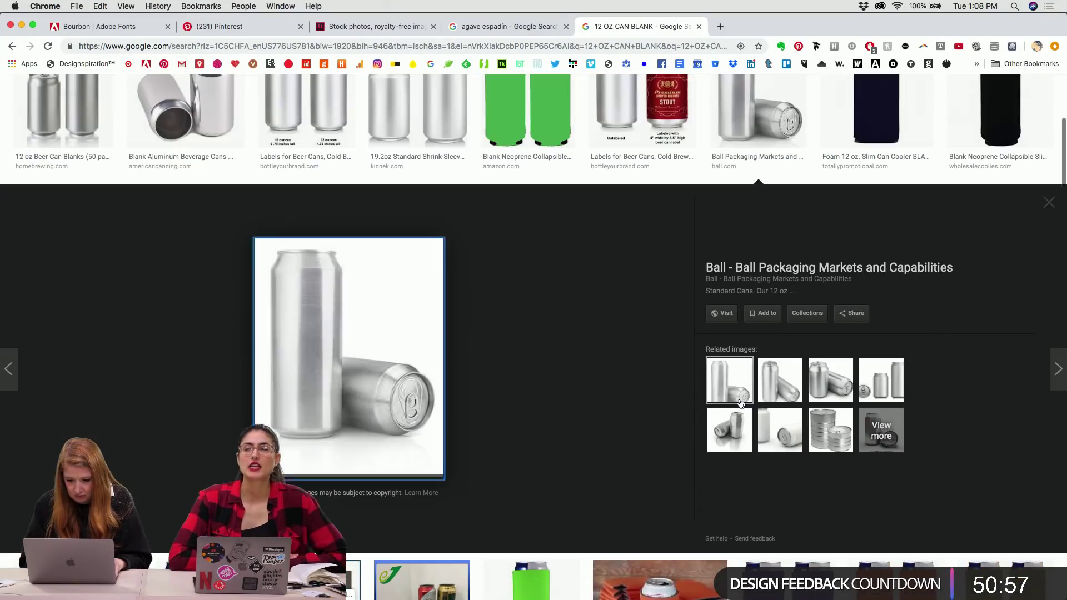
right_click(353, 345)
key(Escape)
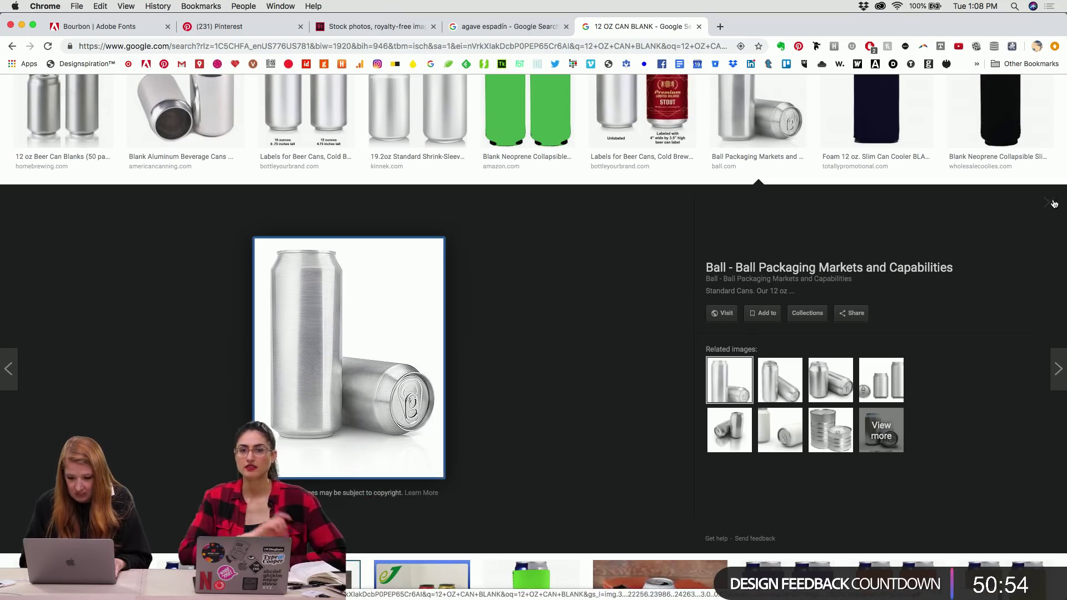
click(786, 377)
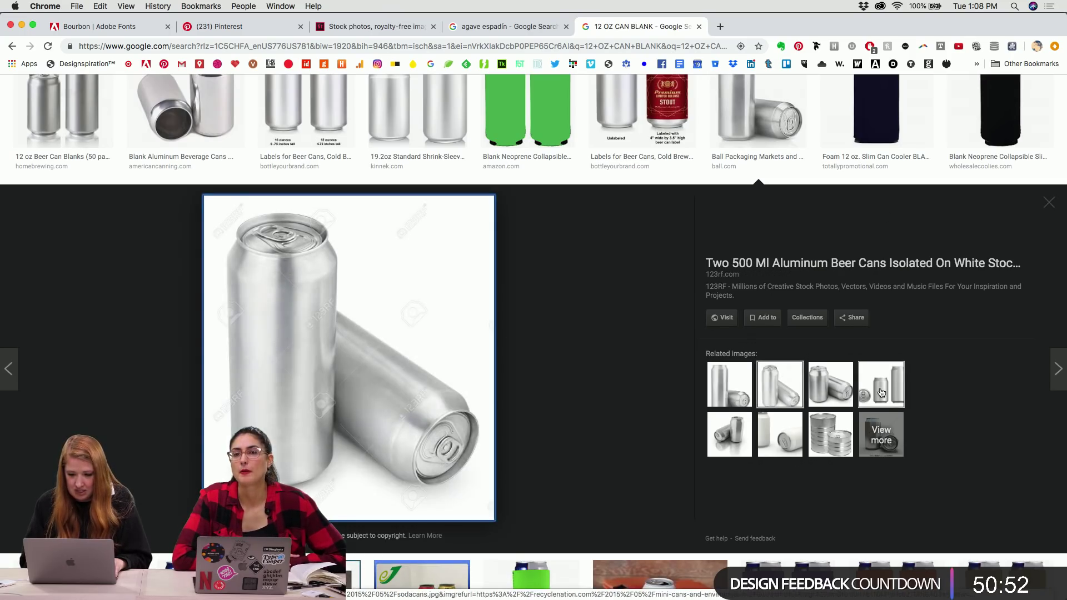
scroll(945, 356, up, 3)
click(1051, 337)
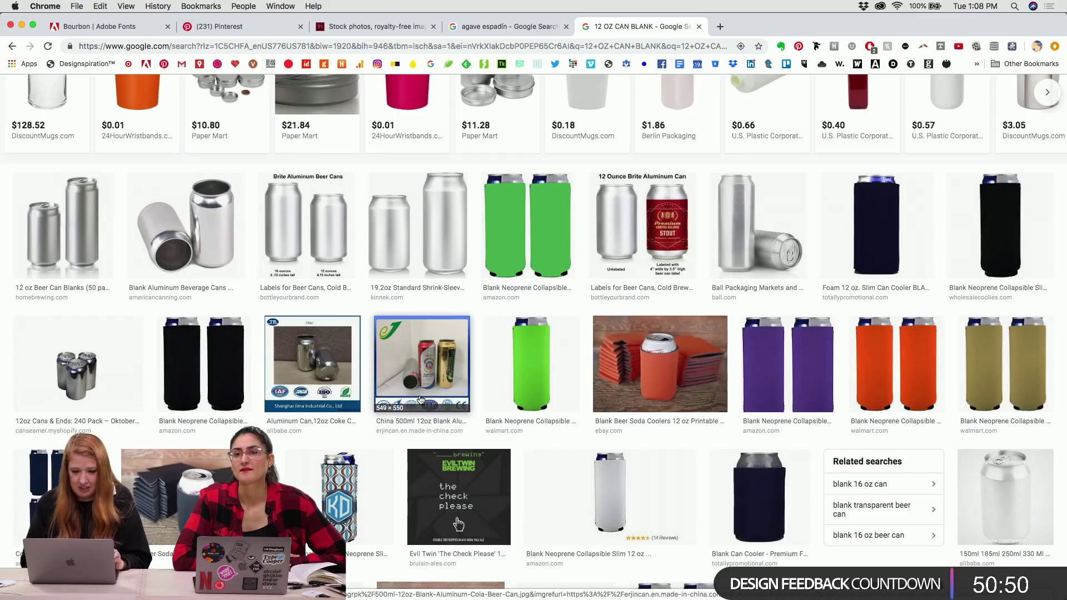
Look further through the blank can image results for a suitable slim can, and switch back to Illustrator.
scroll(421, 399, down, 3)
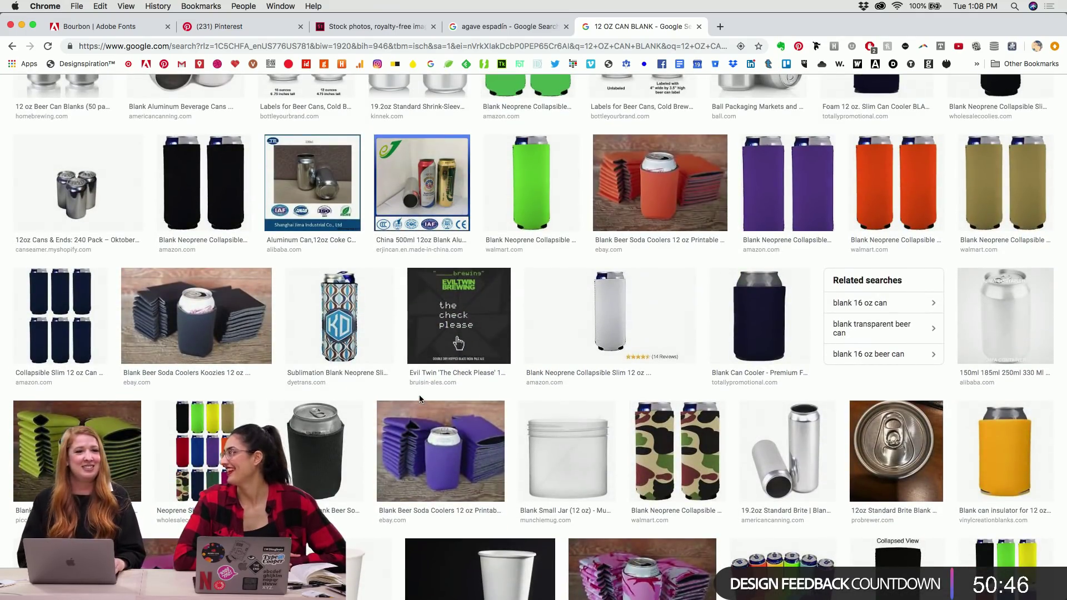
scroll(421, 399, down, 8)
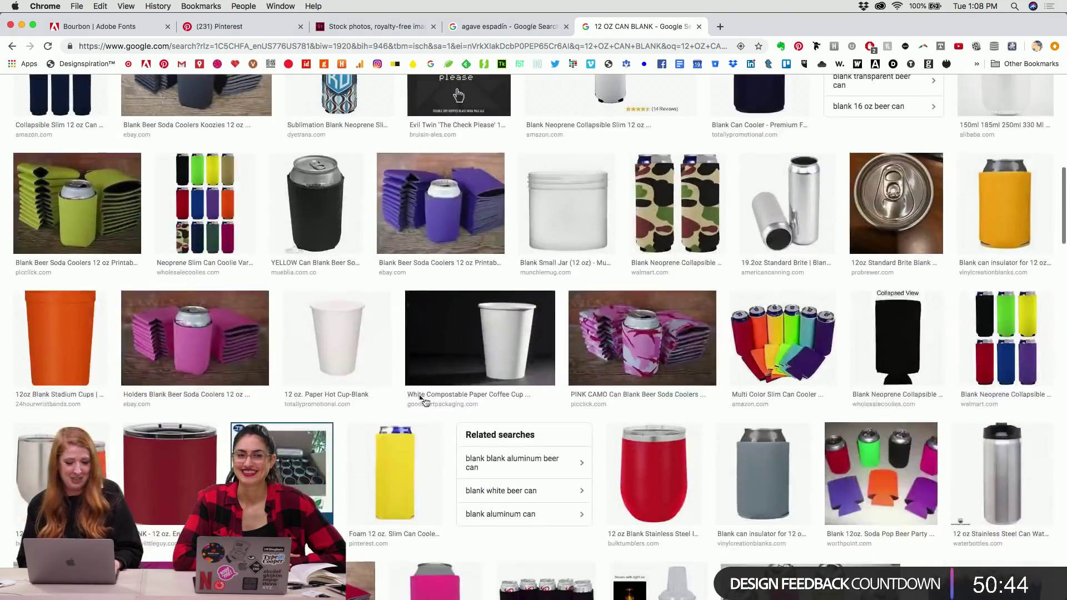
scroll(421, 399, down, 18)
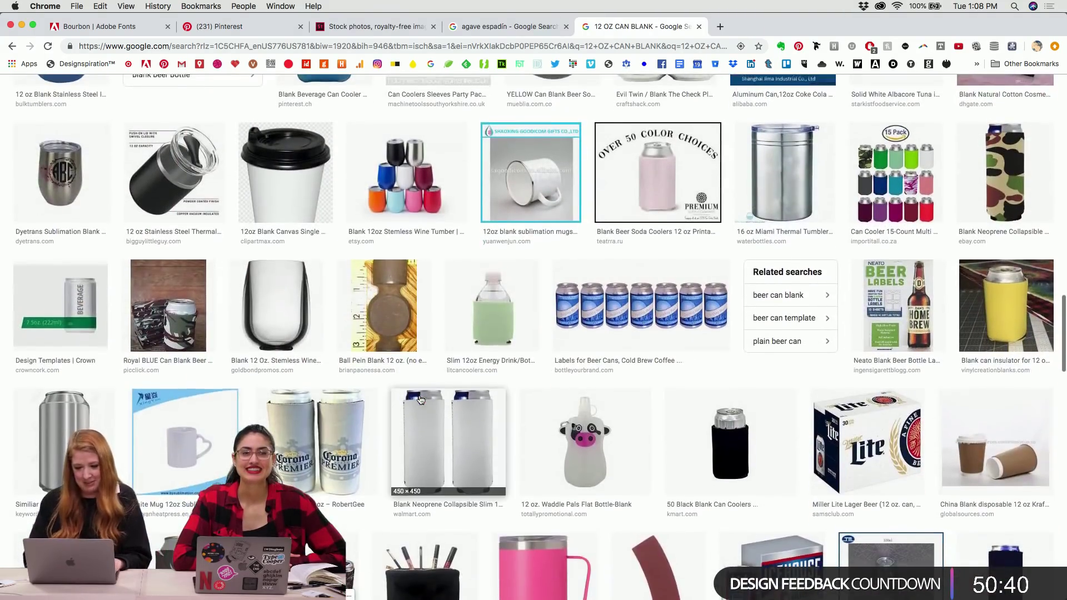
scroll(517, 362, down, 6)
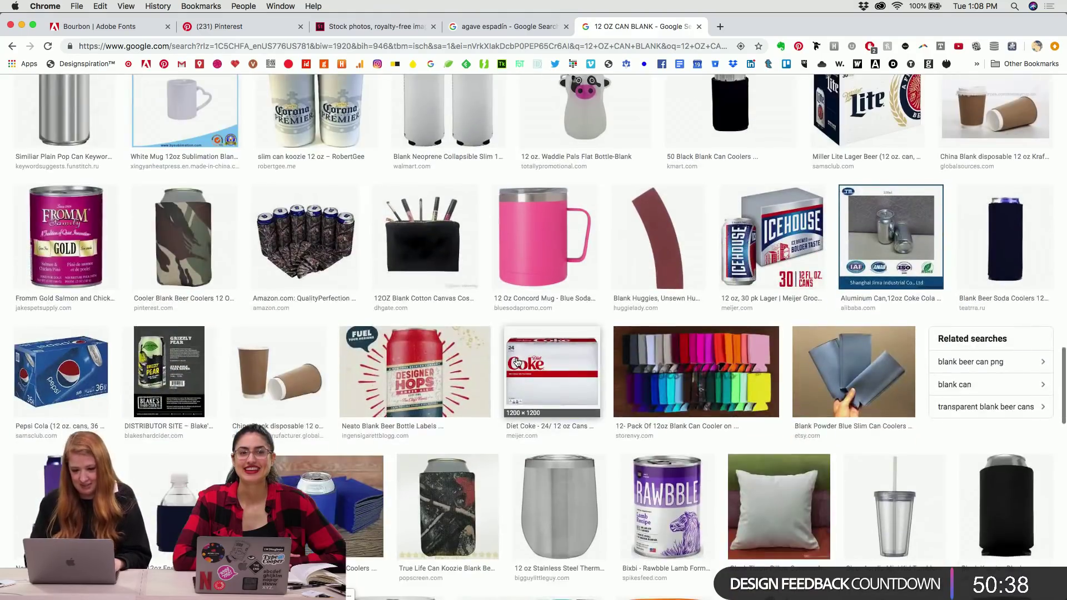
scroll(517, 362, down, 10)
scroll(517, 362, up, 5)
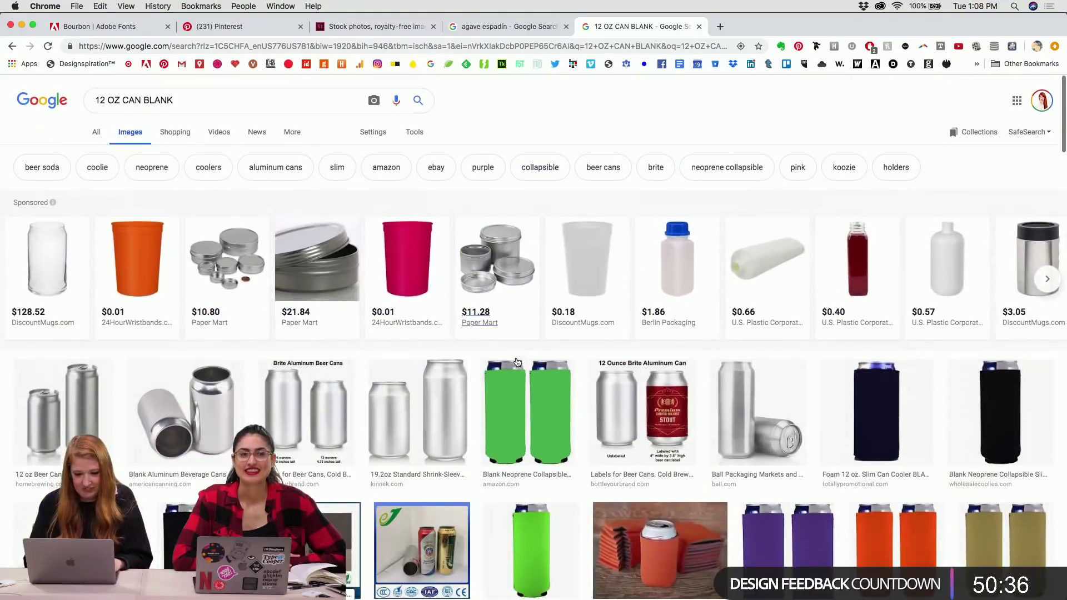
key(super+Tab)
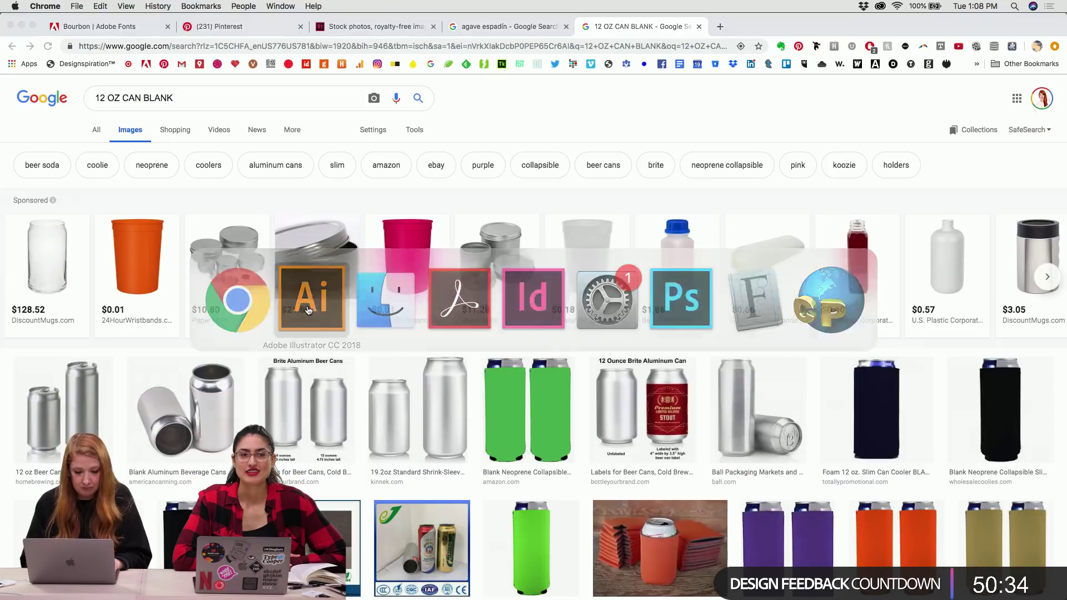
Paste the copied Dasani can image onto the artboard that holds the red ELENITA label.
key(super+1)
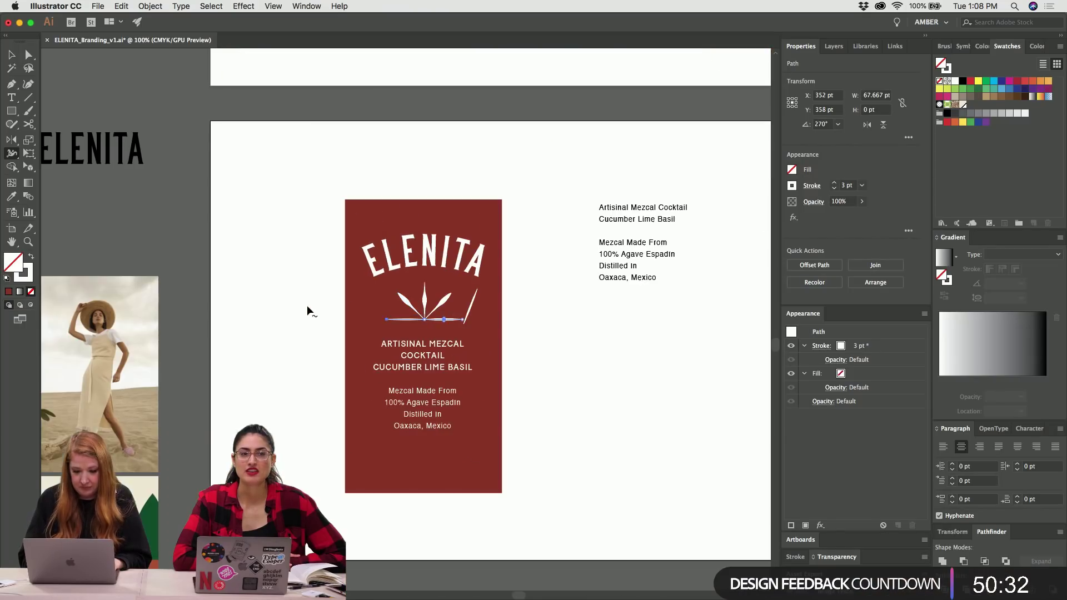
key(super+v)
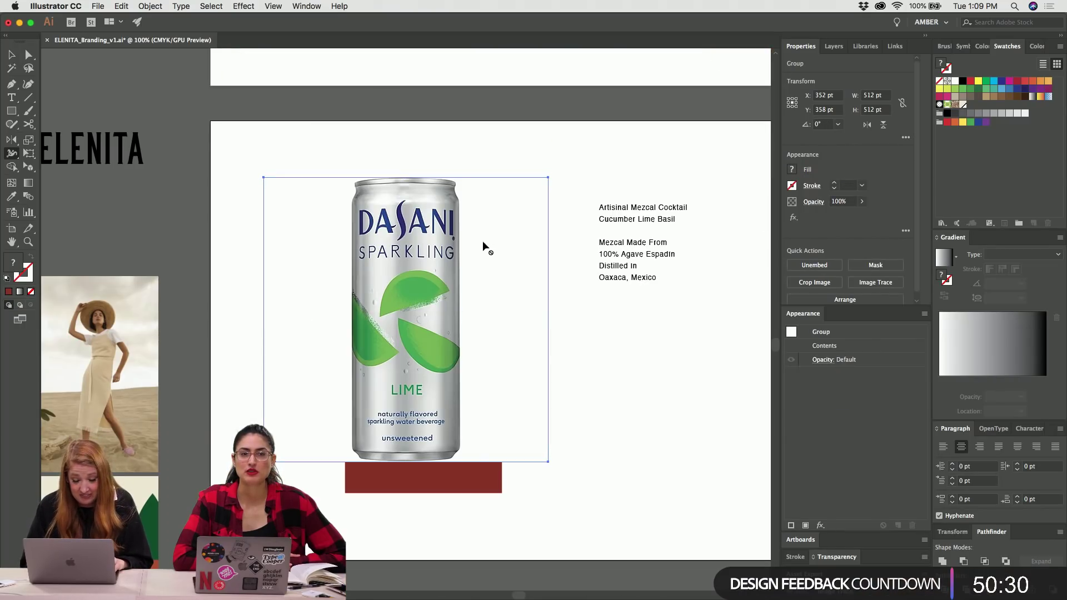
key(v)
click(589, 259)
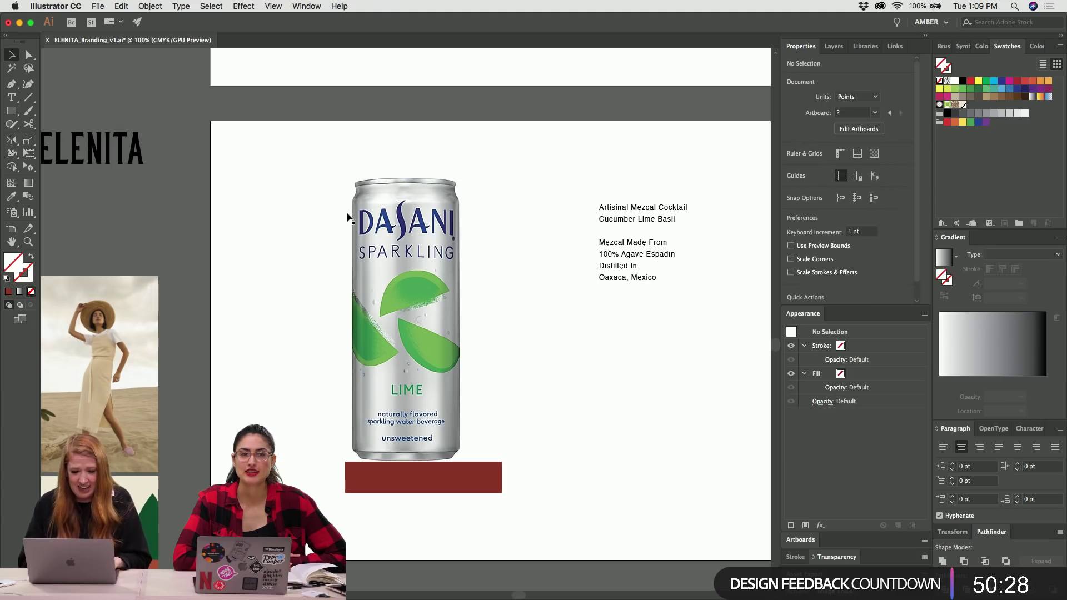
Move the black reference text block from the label artboard up onto the artboard above it.
click(352, 219)
key(super+minus)
key(super+minus)
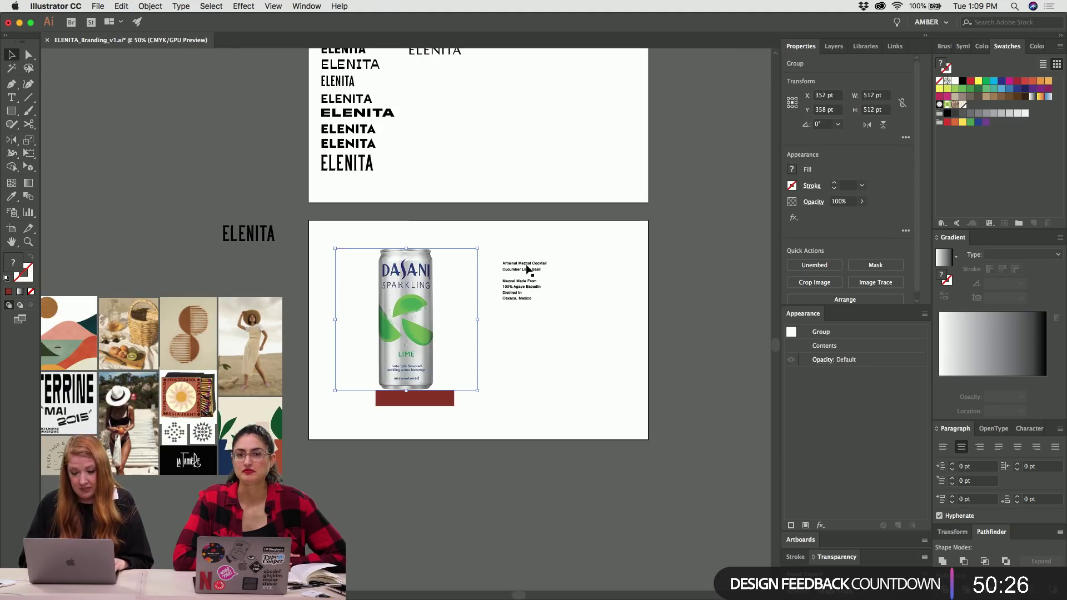
drag(529, 272, 526, 137)
Place the can image to the right of the red label and enlarge it to about 654 pt square.
drag(409, 283, 562, 287)
drag(647, 237, 657, 236)
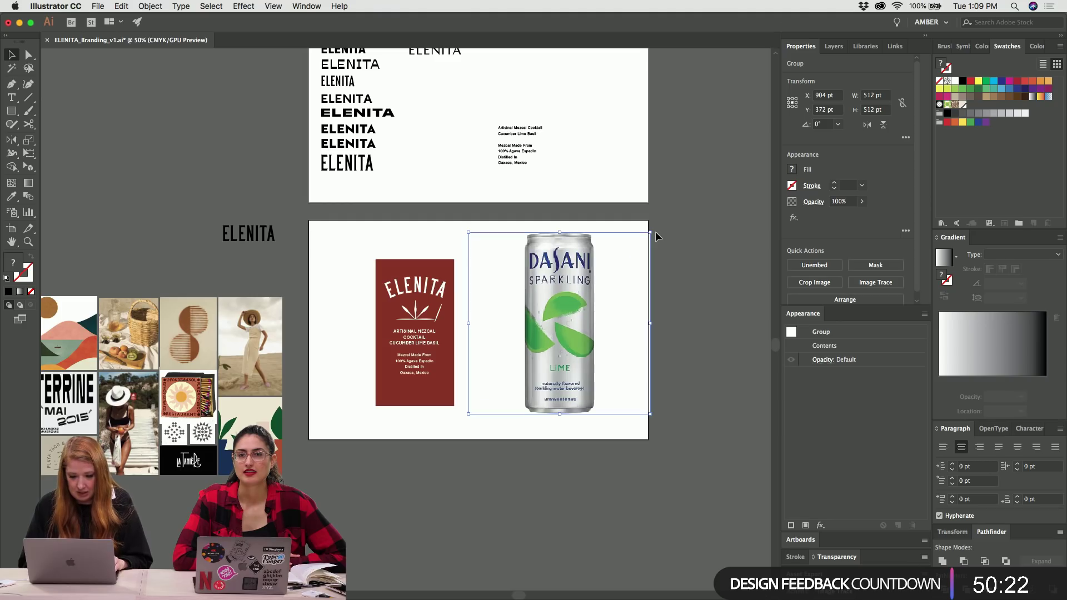
drag(524, 281, 515, 288)
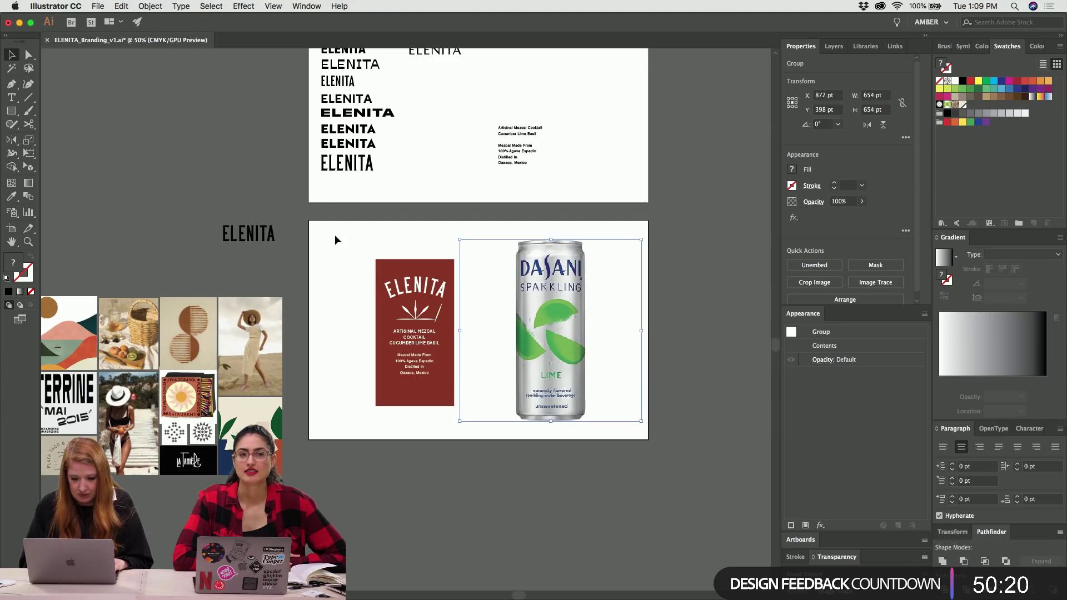
Move the complete ELENITA label artwork onto the can and bring it to the front.
drag(335, 234, 462, 465)
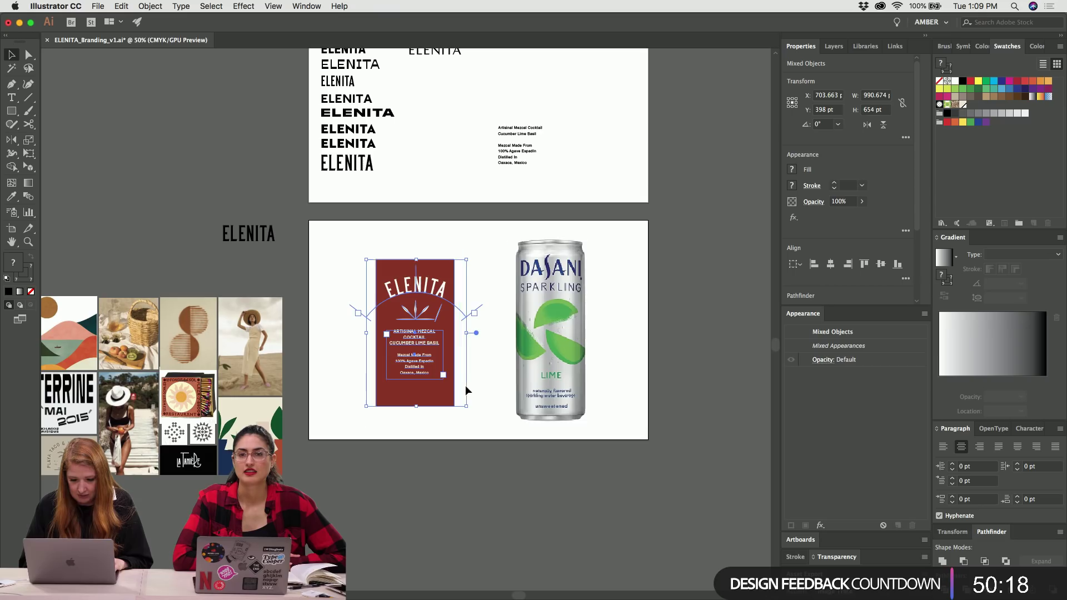
drag(427, 394, 562, 394)
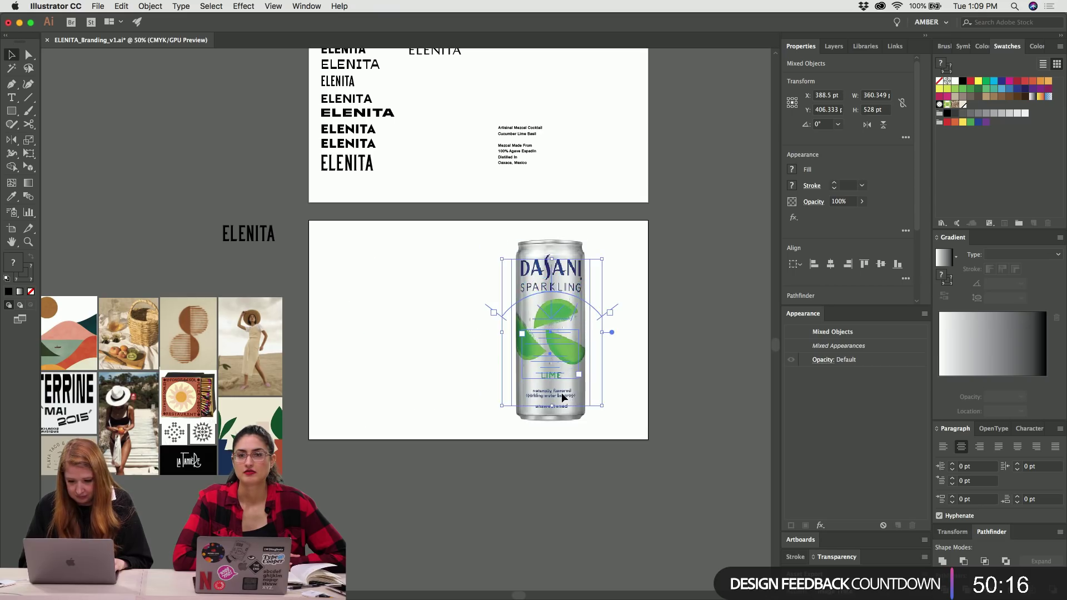
key(shift+super+bracketright)
Scale the label artwork down proportionally so the red rectangle is about 215 pt wide and fits within the can.
key(super+1)
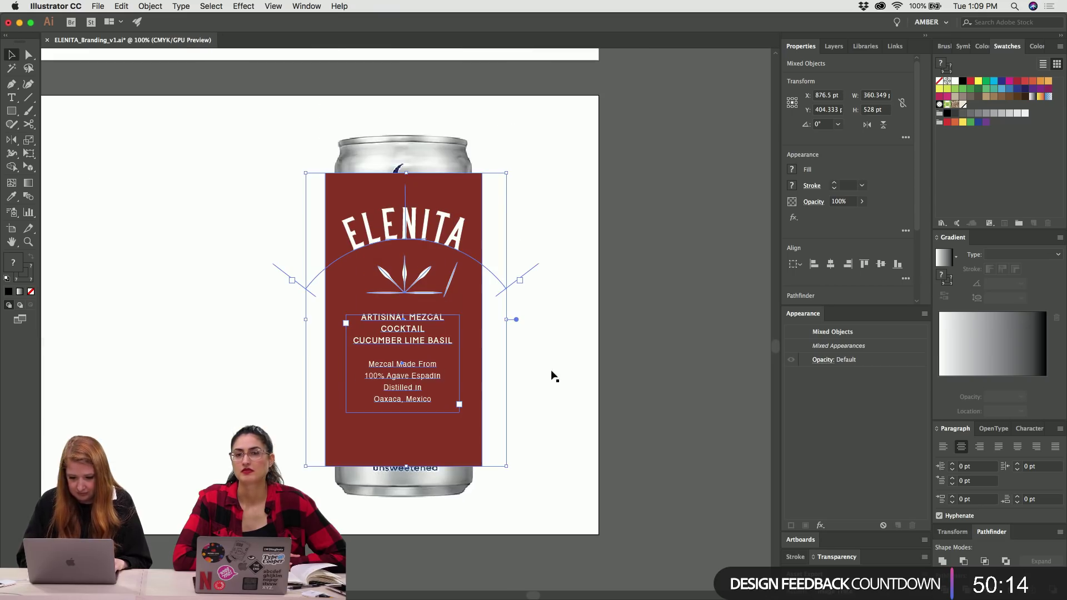
drag(506, 172, 483, 201)
click(483, 202)
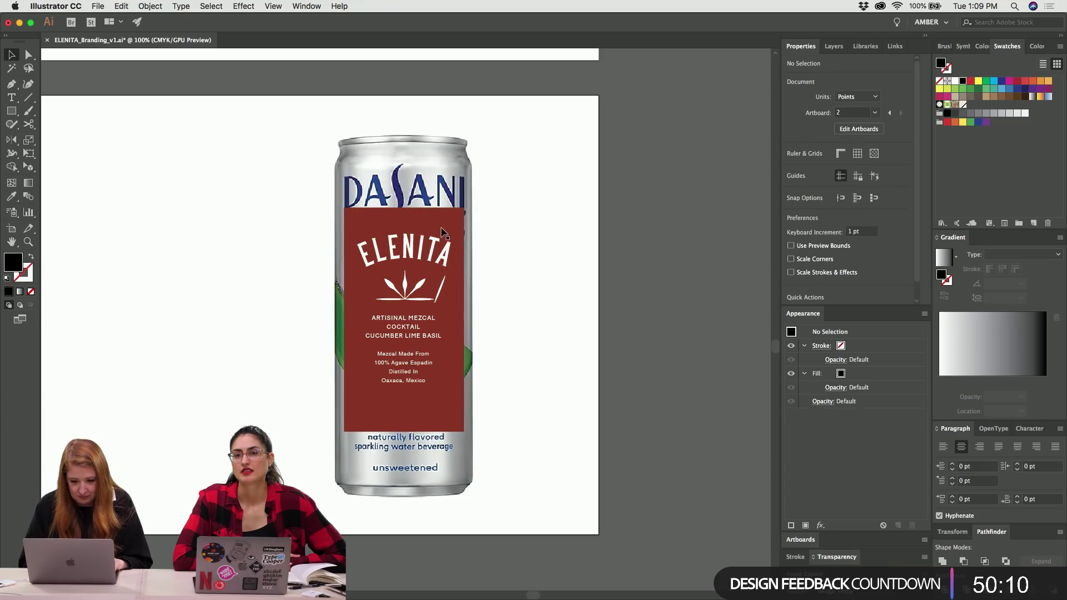
Move the can image out from behind the label, off the artboard to its right.
click(402, 212)
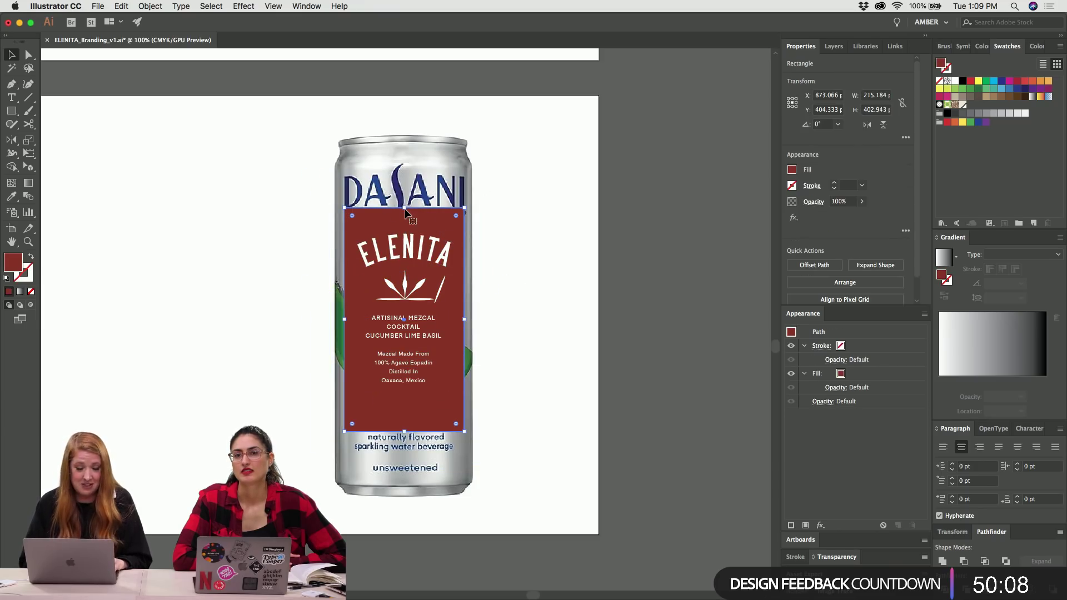
key(super+minus)
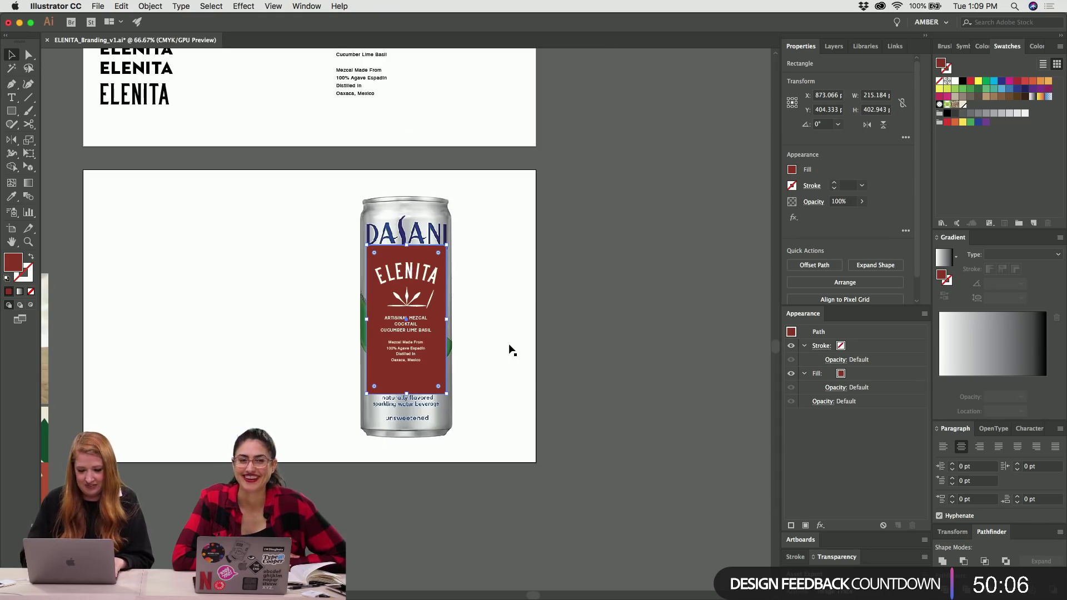
click(505, 342)
drag(351, 222, 639, 221)
click(481, 231)
Shorten the red label rectangle evenly at both ends to a height of about 382 pt.
key(super+plus)
key(super+plus)
key(super+plus)
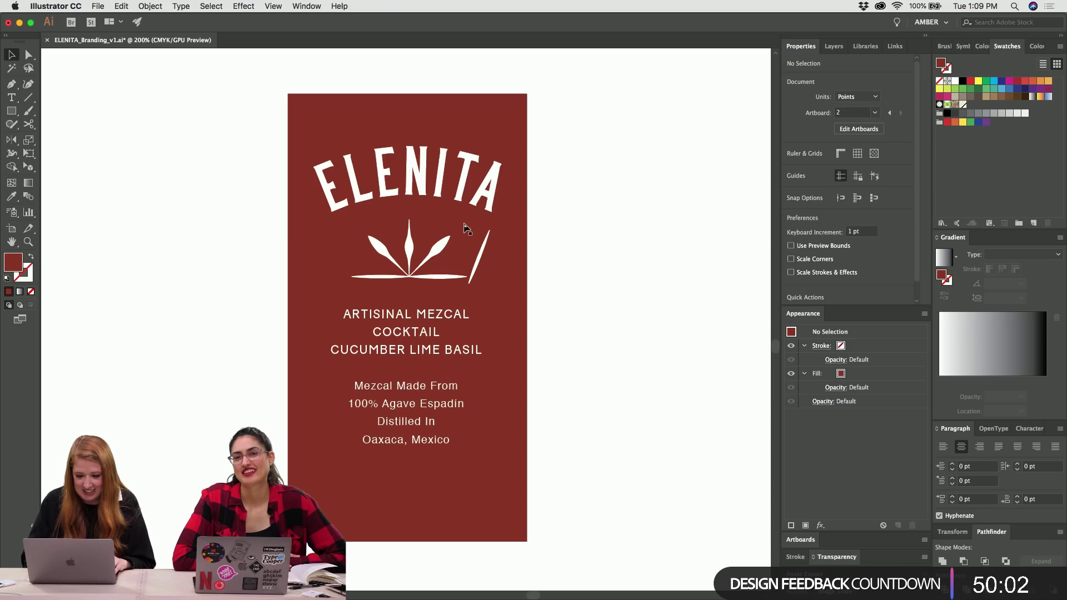
click(428, 229)
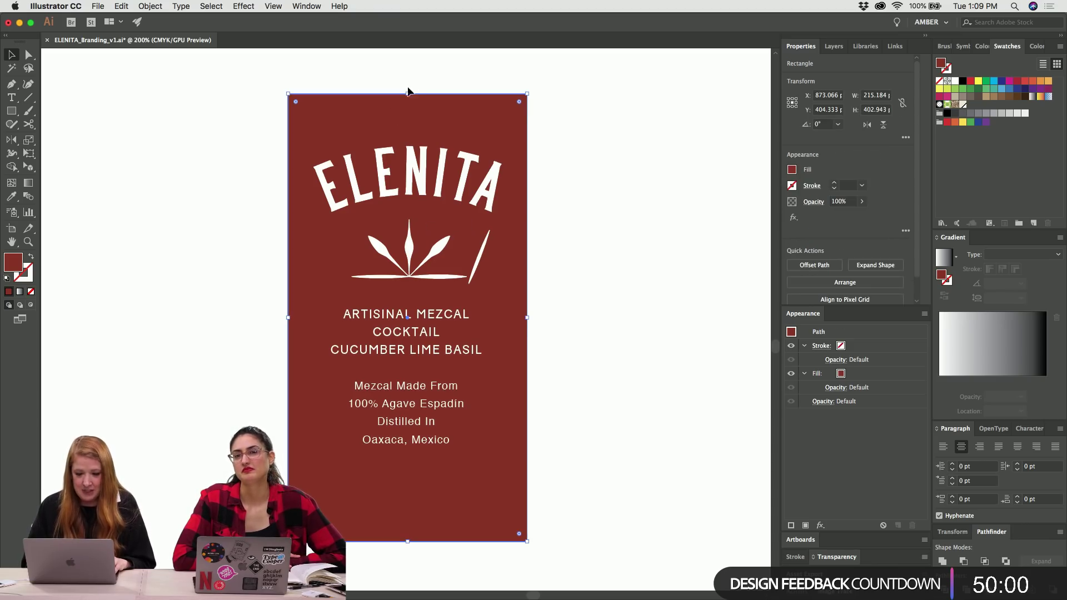
drag(409, 92, 409, 105)
click(393, 98)
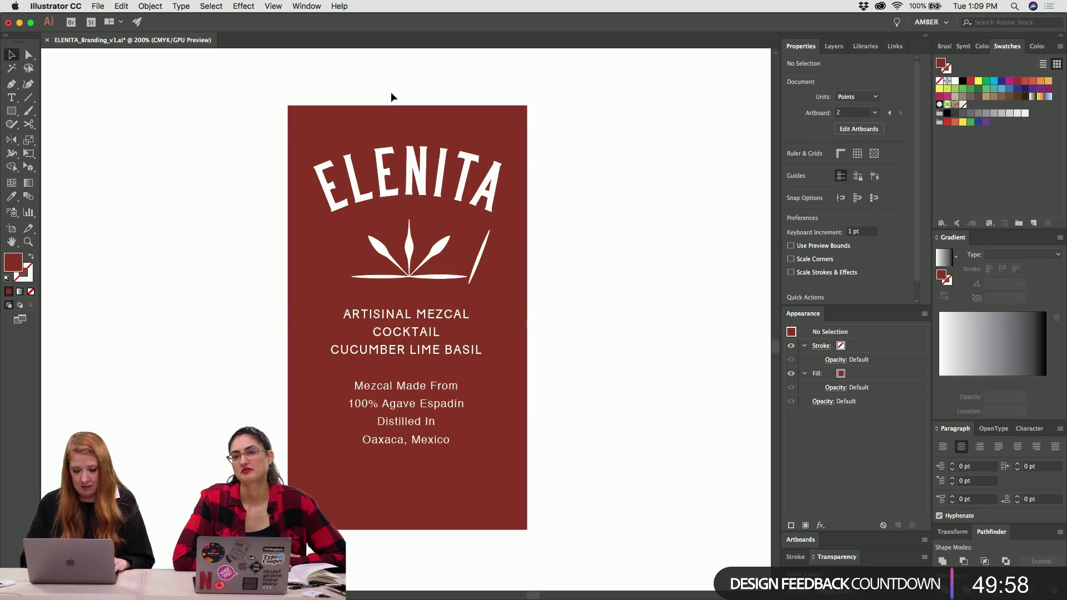
Narrow the red label rectangle slightly on both sides.
key(super+minus)
key(super+minus)
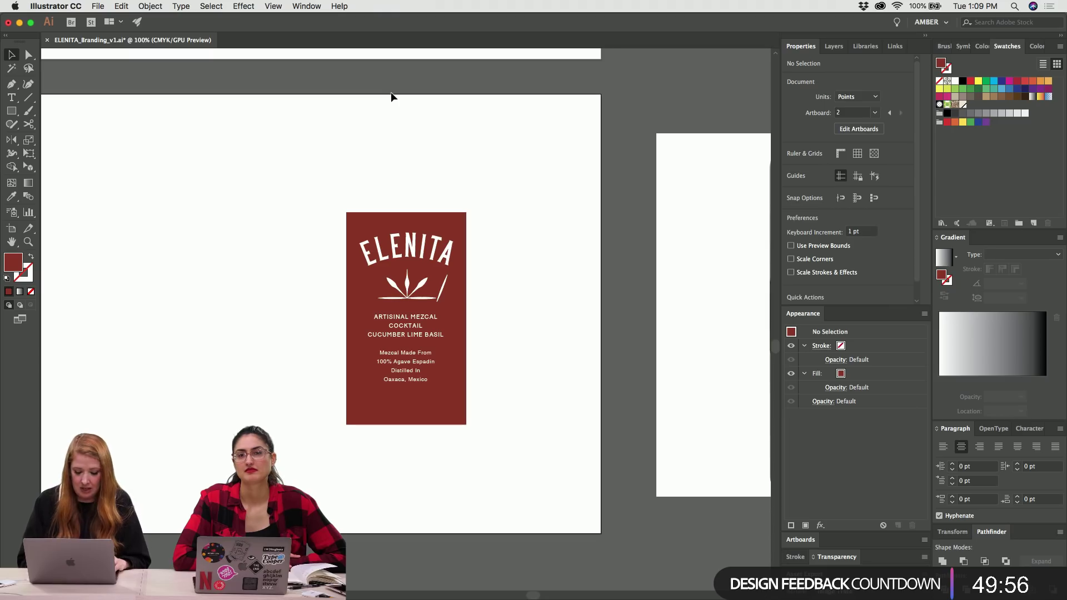
key(m)
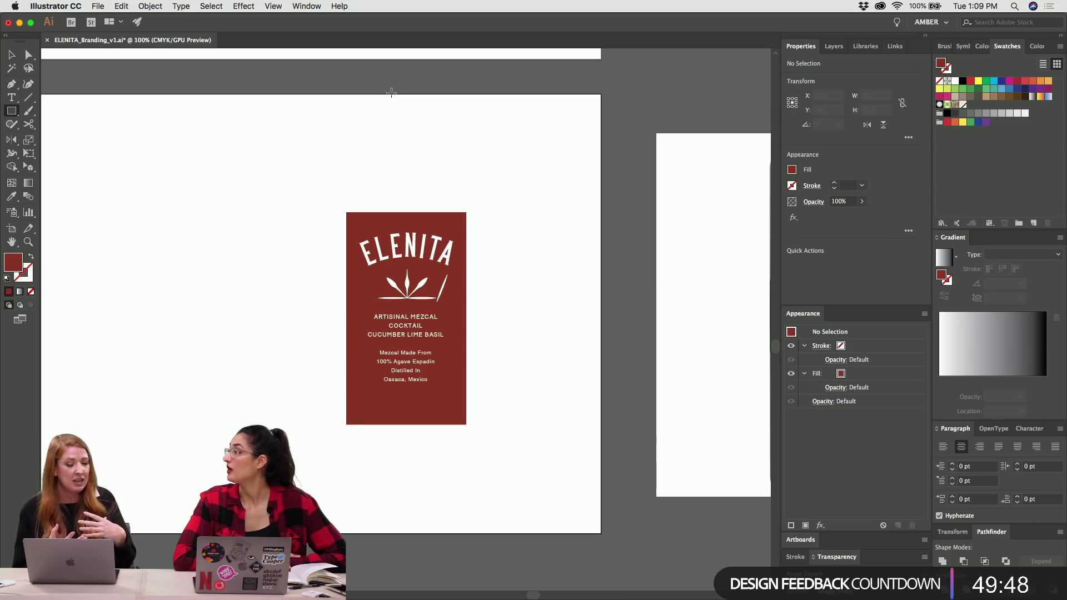
key(v)
click(358, 322)
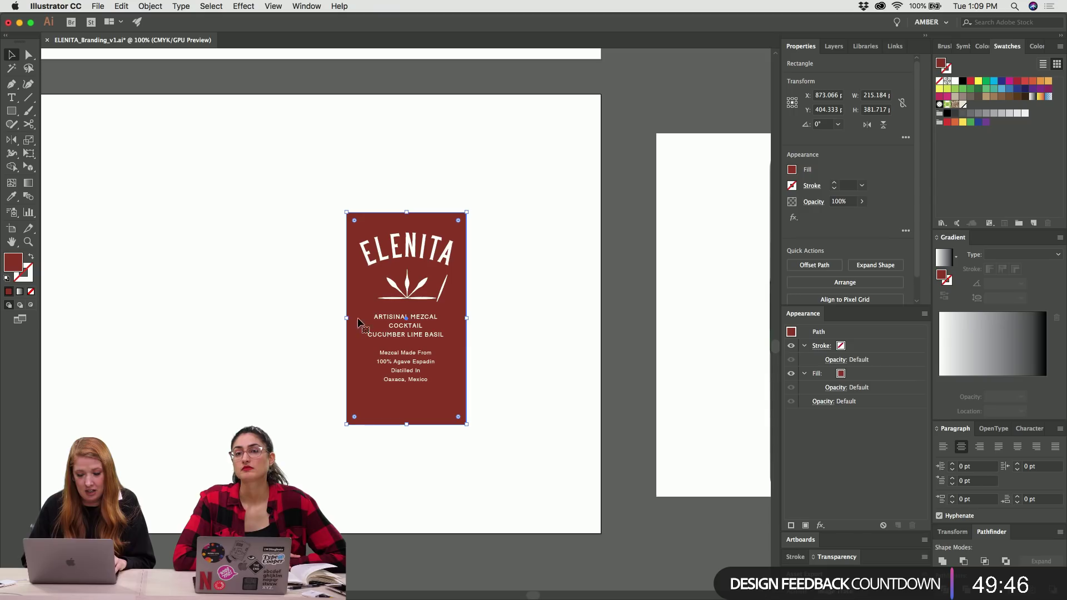
drag(348, 318, 350, 318)
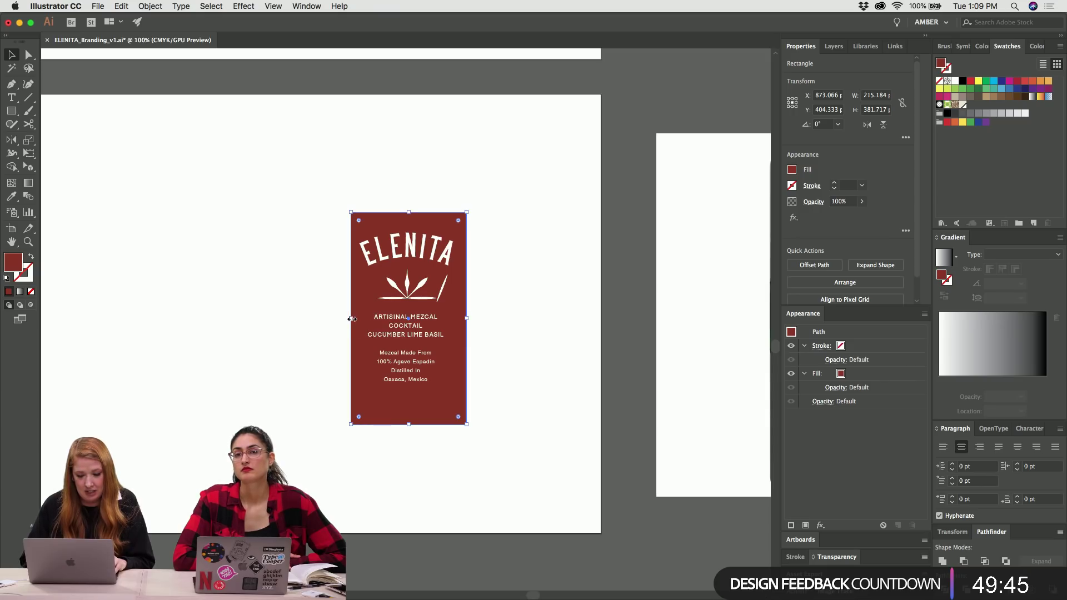
click(318, 192)
Draw a rectangle of about 412 × 534 pt around the label and send it to the back.
key(m)
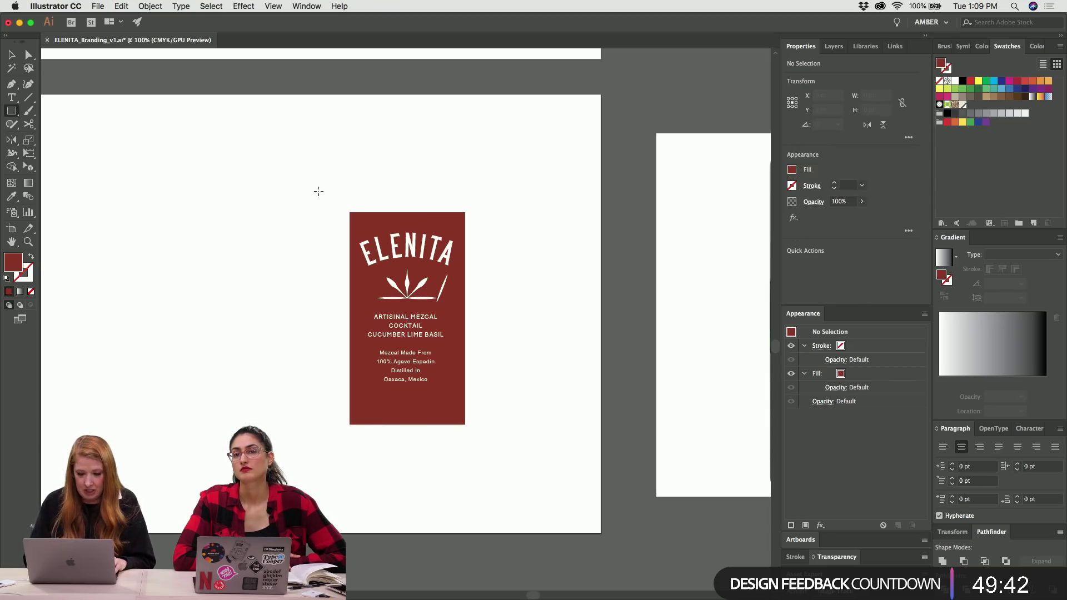
drag(292, 171, 521, 468)
key(super+shift+bracketleft)
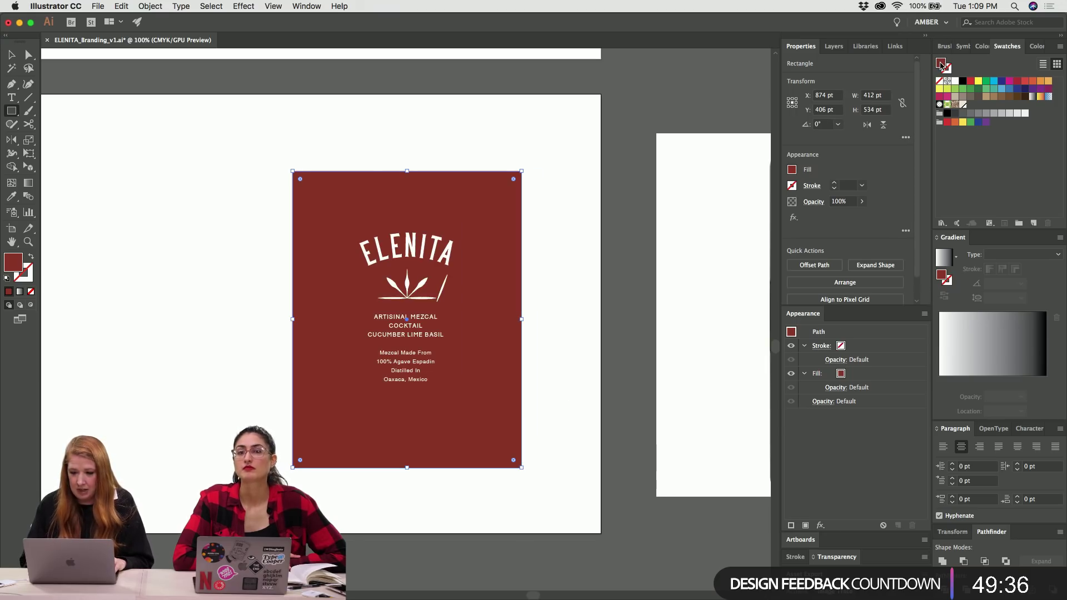
Fill the background rectangle with the cream color #f7f4e7 and deselect it.
double_click(941, 63)
click(467, 163)
drag(467, 163, 457, 152)
click(603, 266)
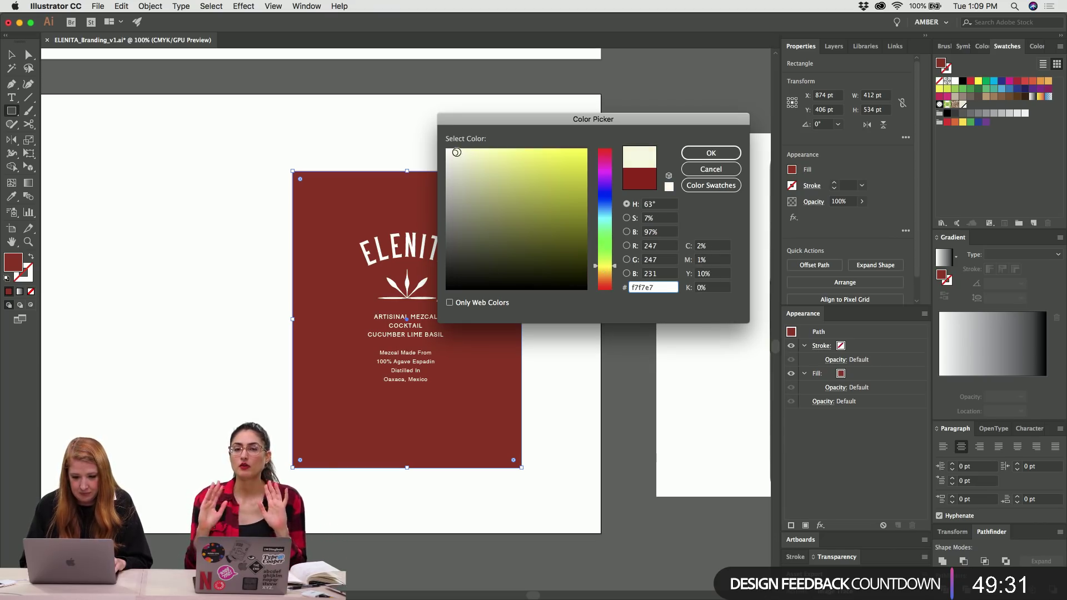
click(605, 271)
click(714, 150)
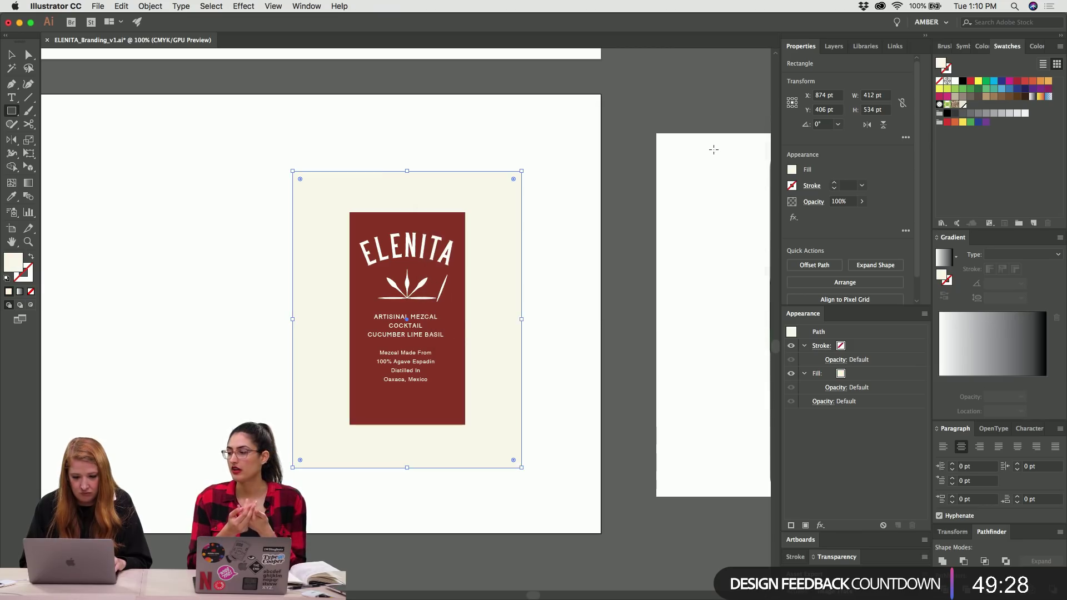
key(super+shift+a)
key(v)
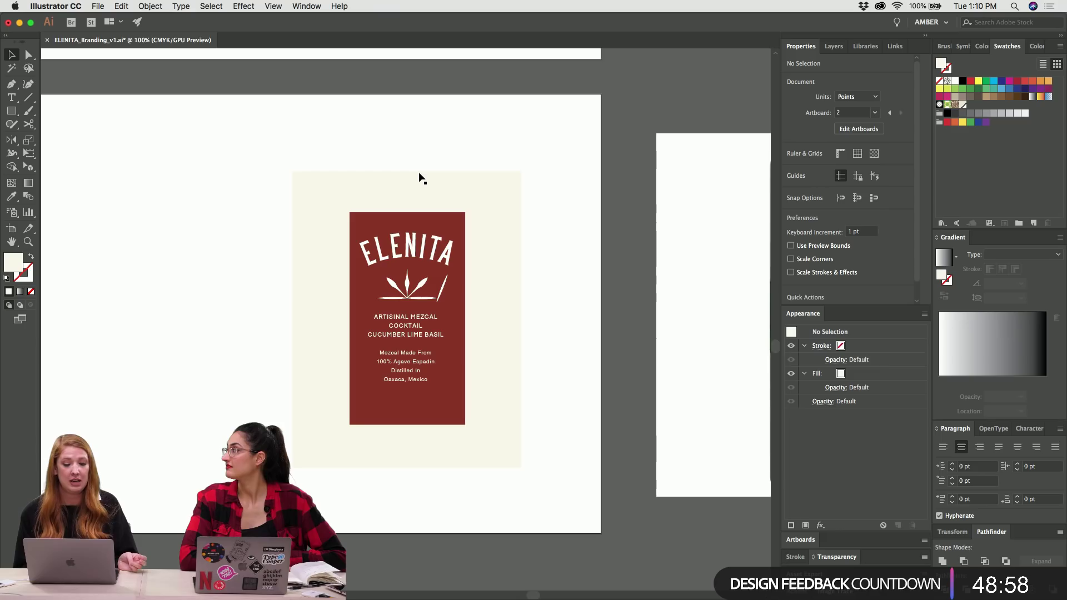
Adjust the background rectangle's fill to the warmer cream #f9f4e8.
click(410, 193)
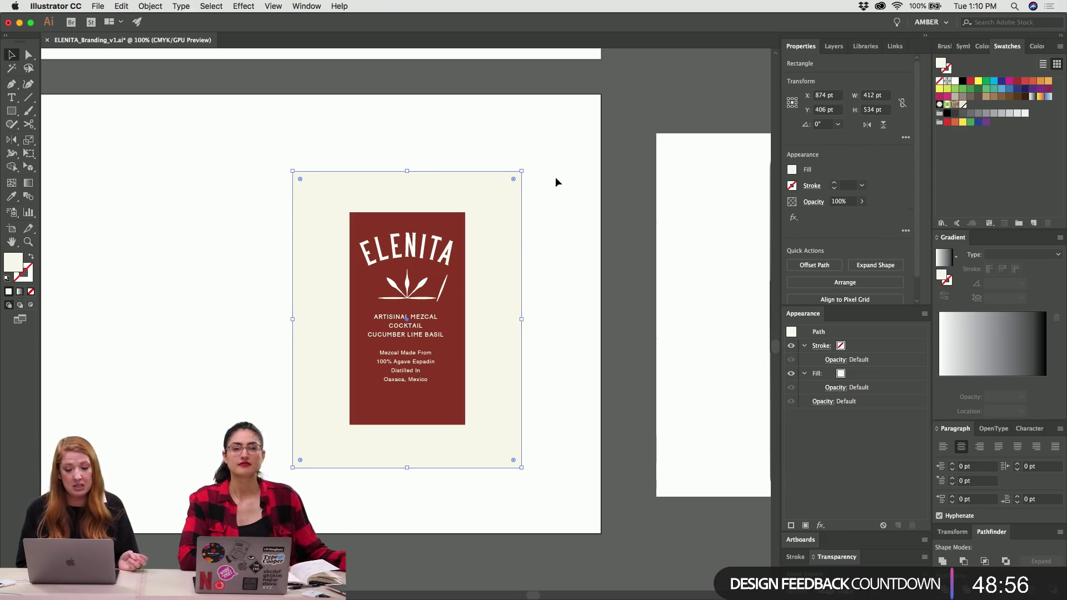
double_click(941, 65)
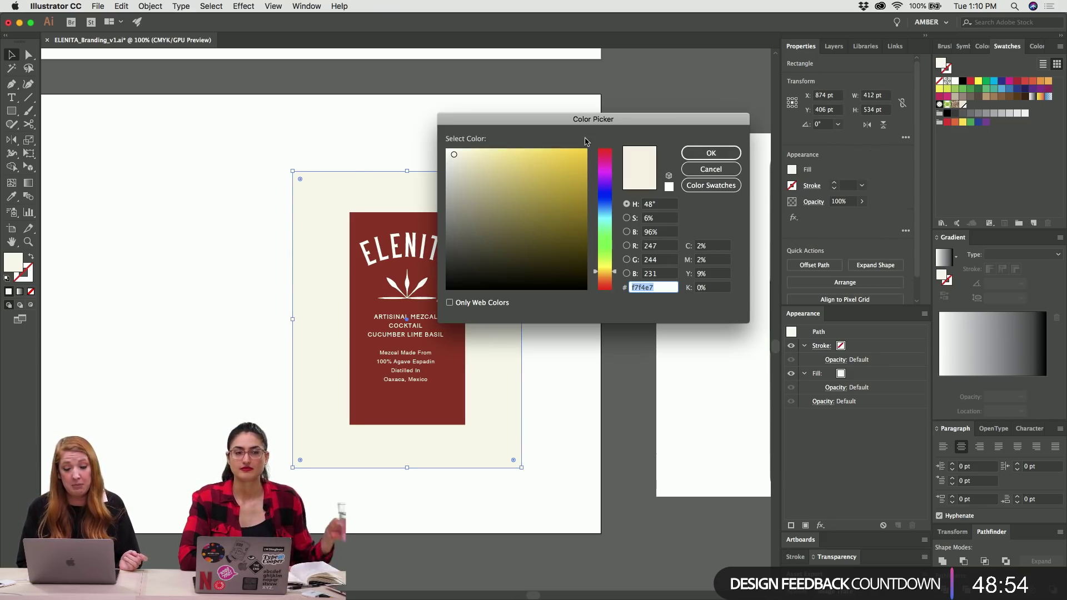
click(603, 274)
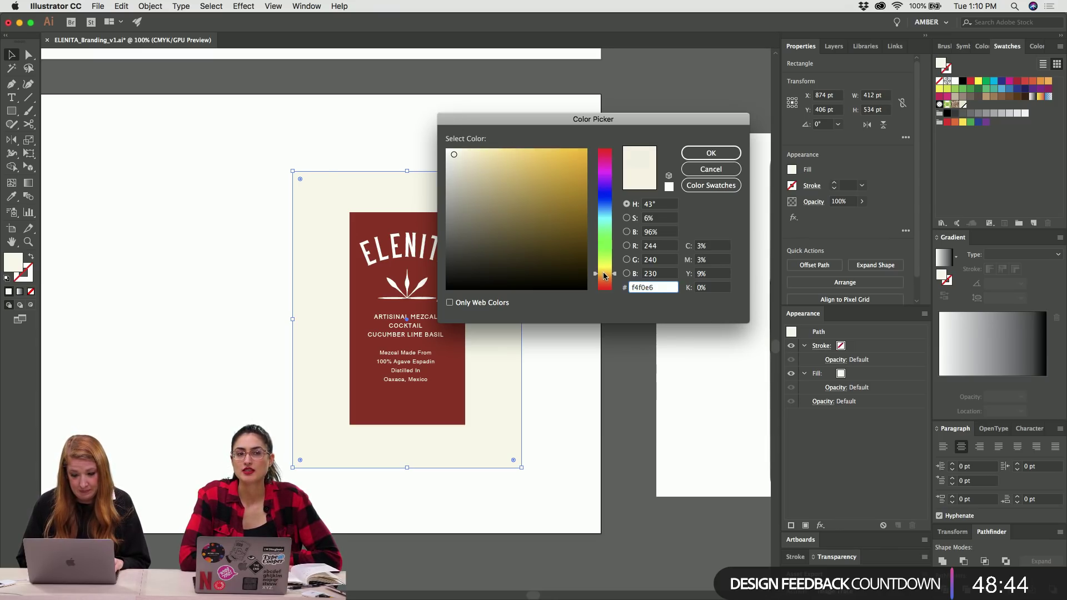
click(459, 154)
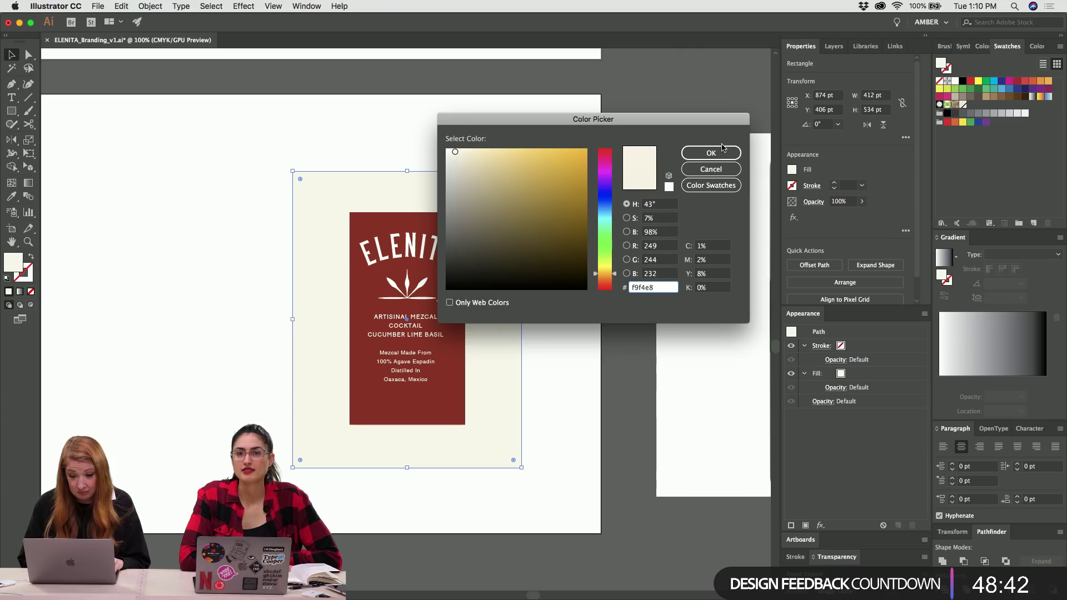
click(710, 156)
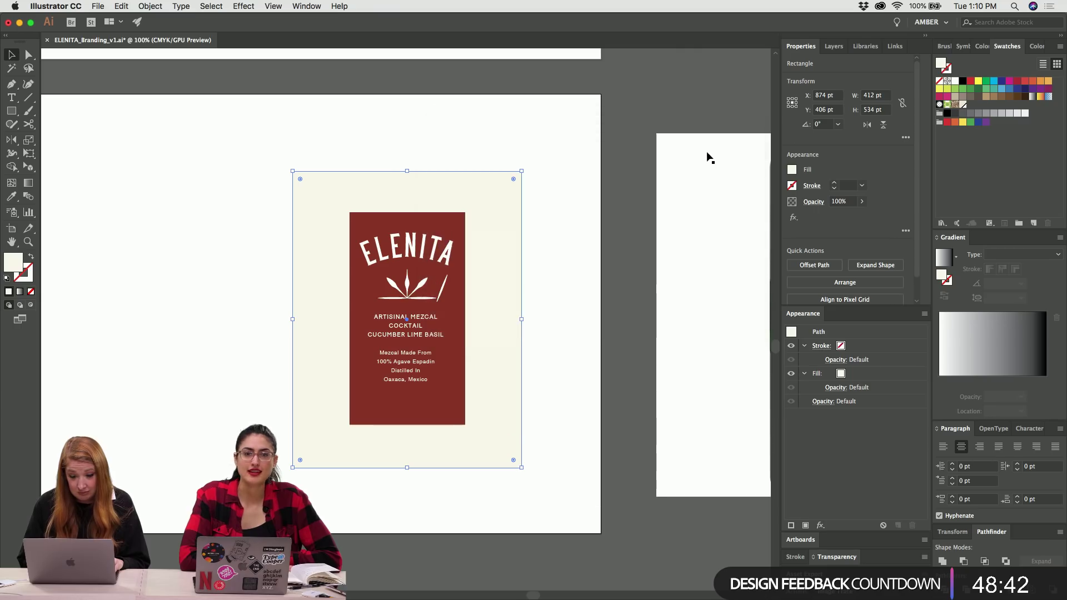
Open the PANTONE+ Solid Coated color book and fill the background rectangle with a pale pinkish-beige swatch.
click(942, 223)
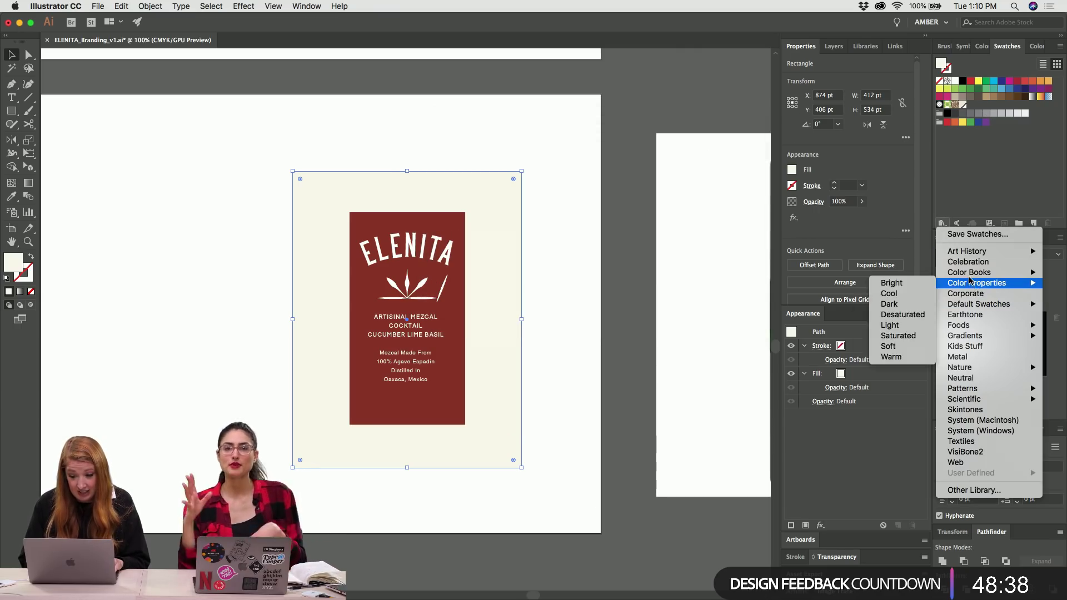
mouse_move(970, 277)
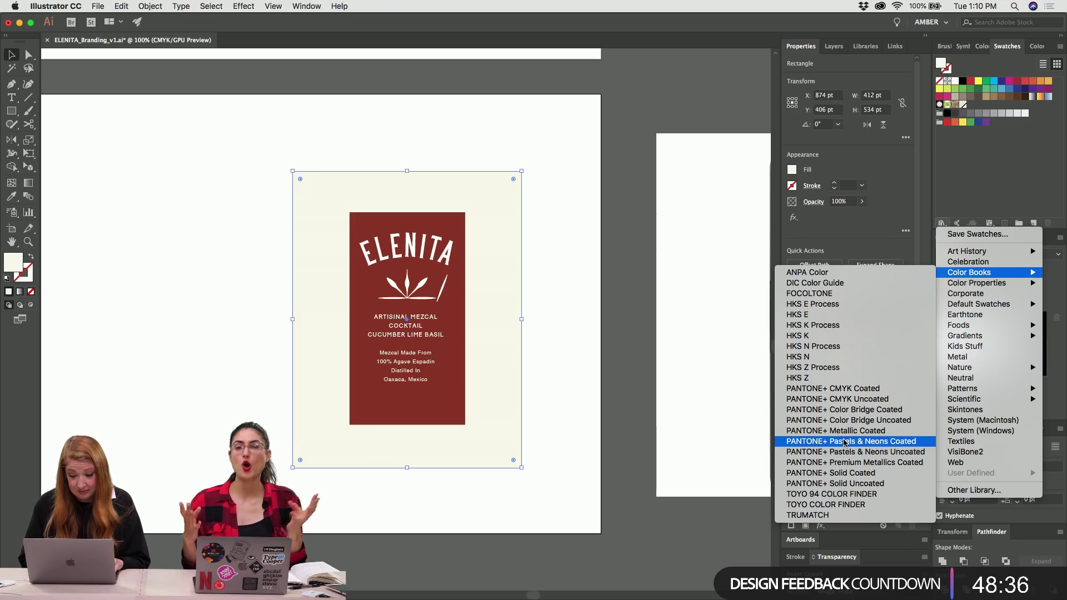
click(841, 473)
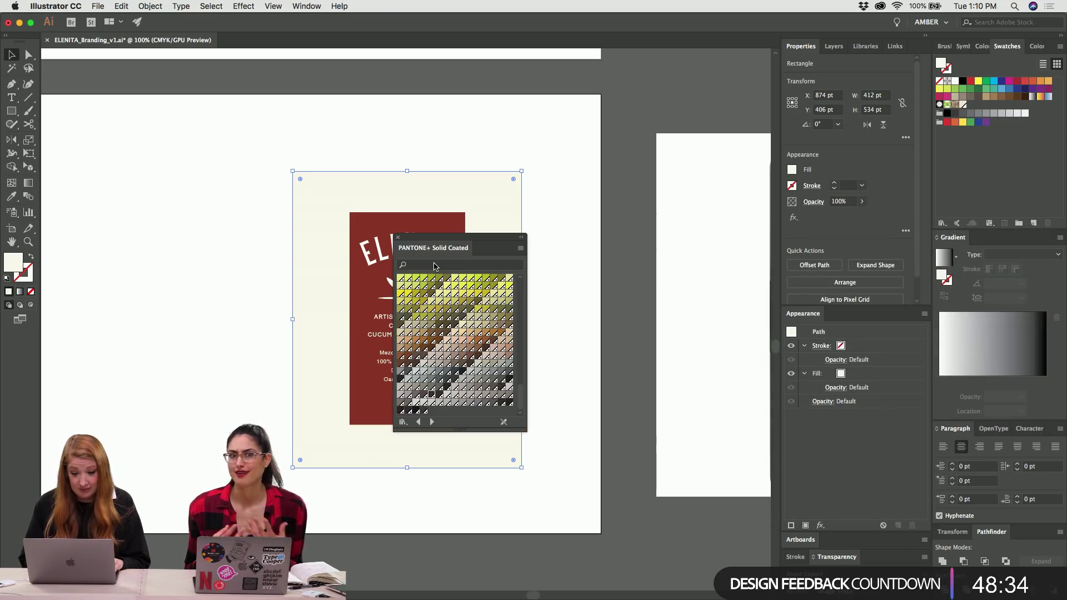
drag(428, 240, 676, 44)
scroll(691, 124, down, 5)
scroll(691, 123, up, 5)
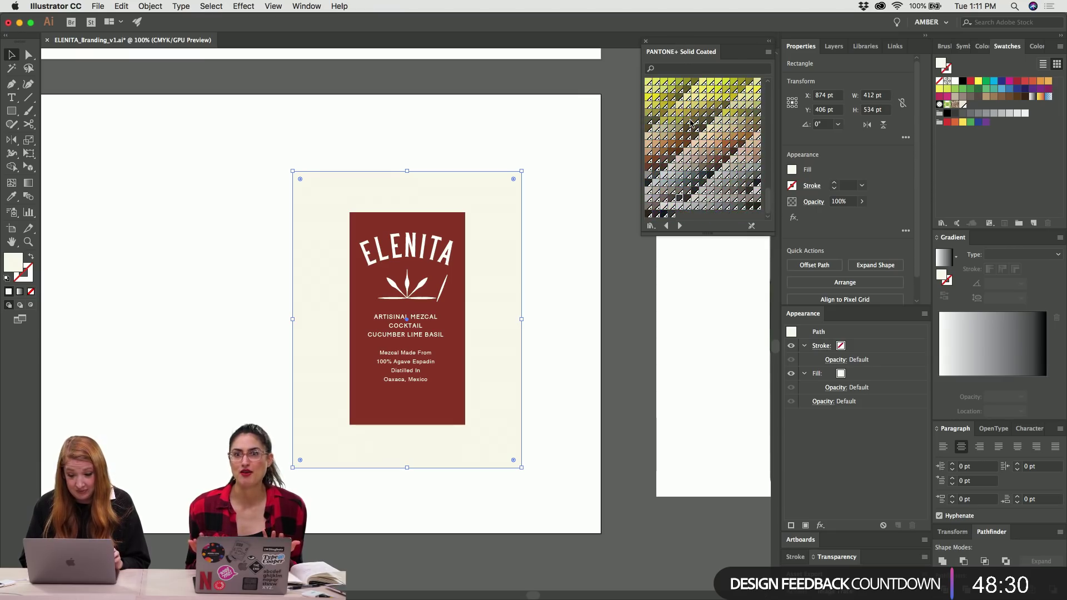
scroll(691, 124, up, 10)
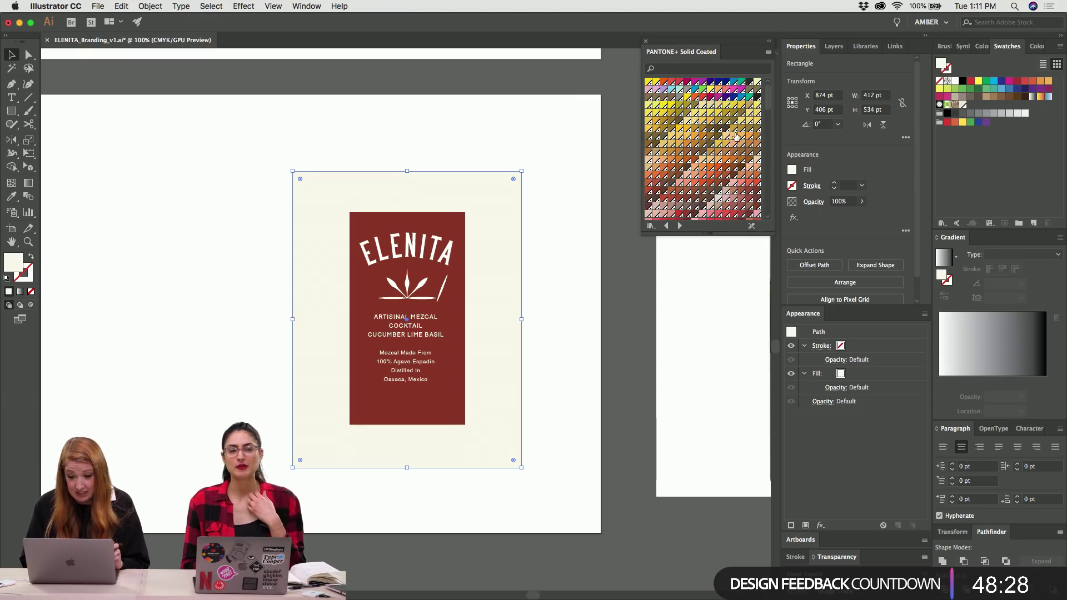
click(718, 199)
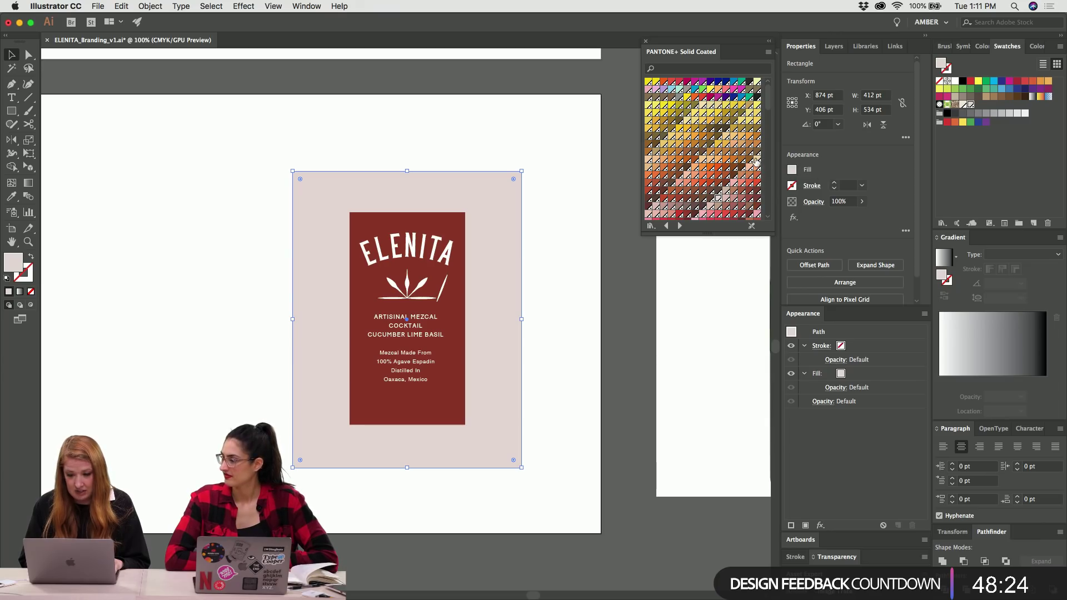
Try a peach swatch, and settle on a pale sand color from PANTONE+ Solid Coated for the background rectangle's fill.
click(757, 160)
scroll(699, 122, down, 10)
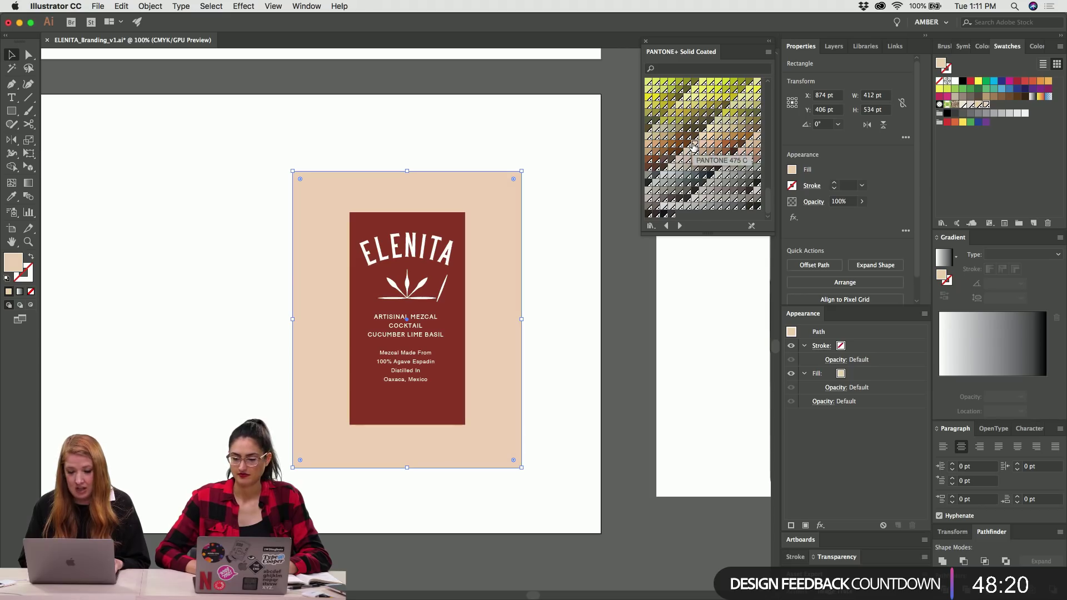
click(703, 137)
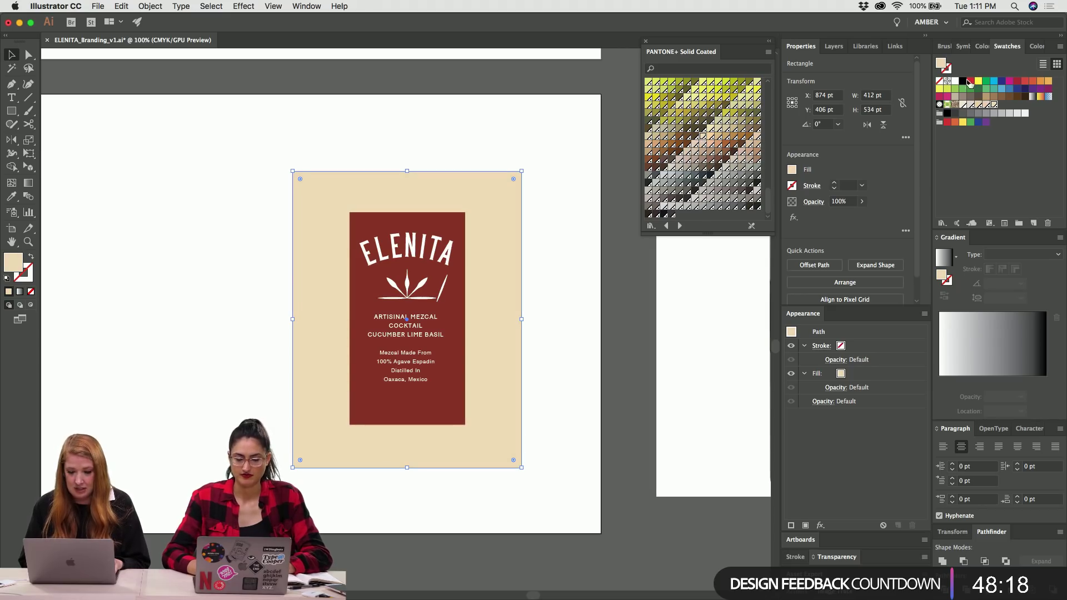
Lower the background rectangle's opacity to 40% and deselect it.
click(850, 204)
text(90)
key(Return)
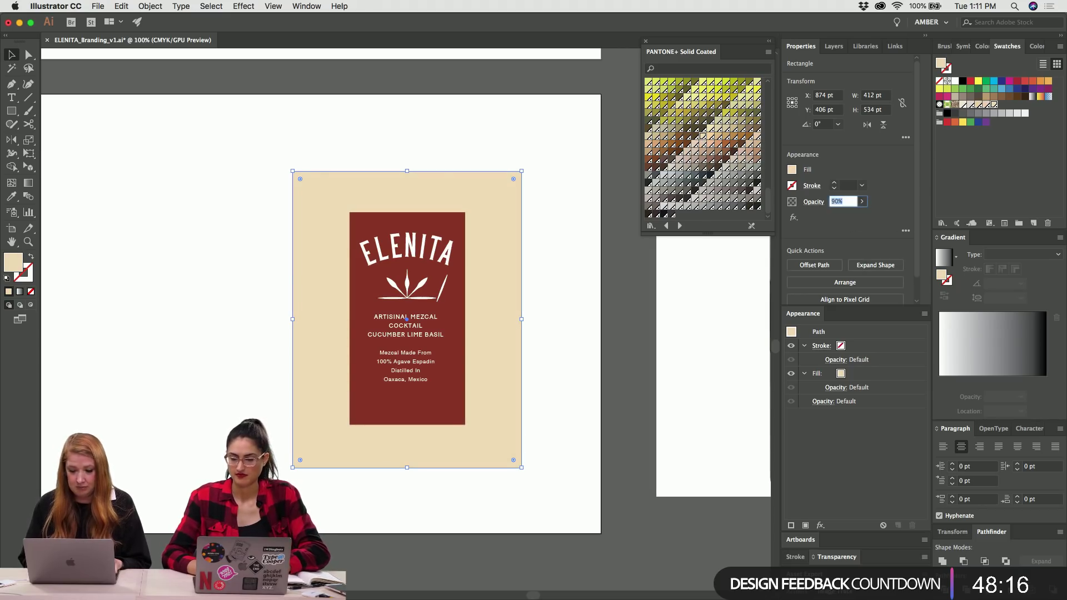
text(50)
key(Return)
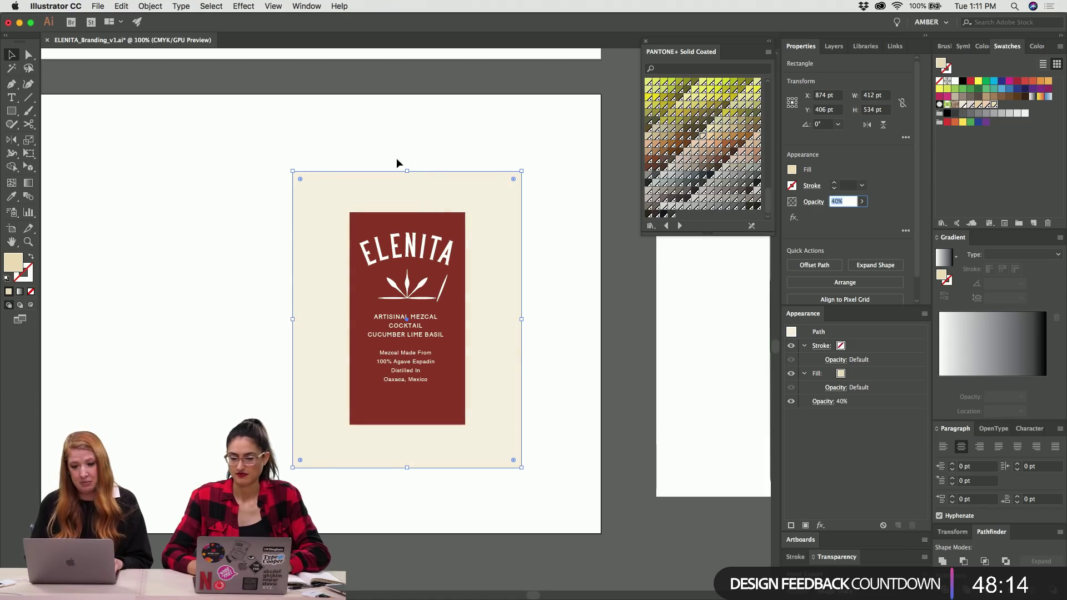
click(408, 138)
Delete the upright leaf and both diagonal leaves from the agave icon, keeping the horizontal base strokes.
key(super+equal)
key(super+equal)
key(super+equal)
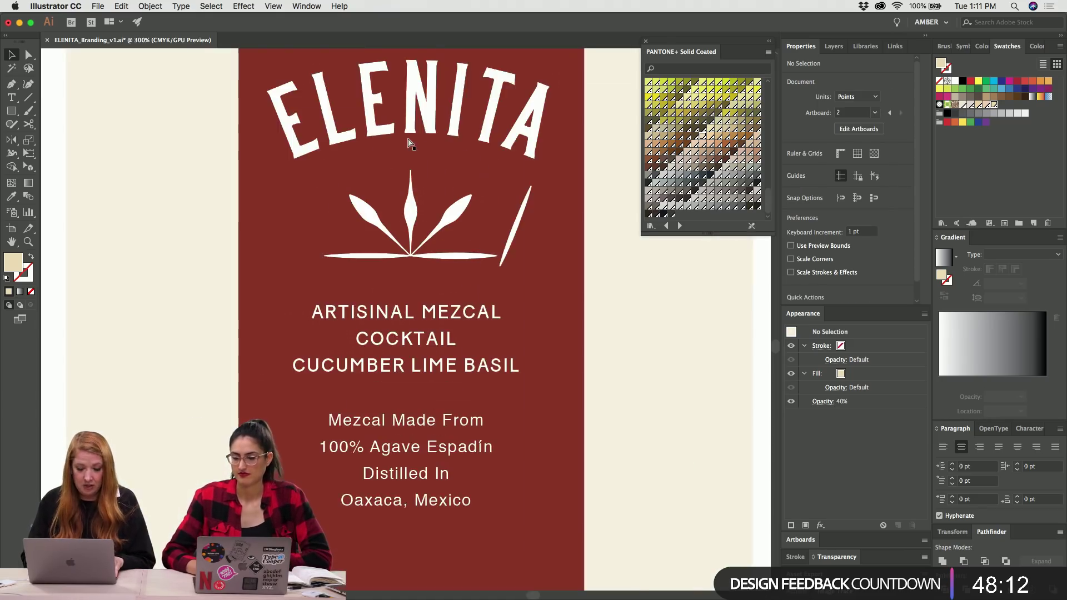
key(super+equal)
click(412, 177)
key(Delete)
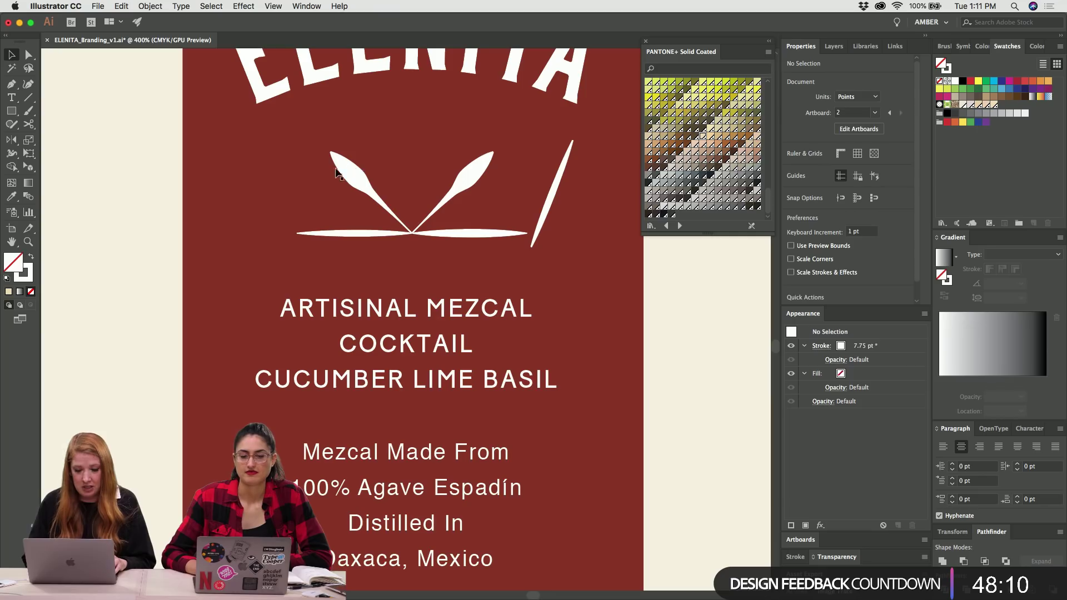
click(337, 174)
key(Delete)
click(459, 186)
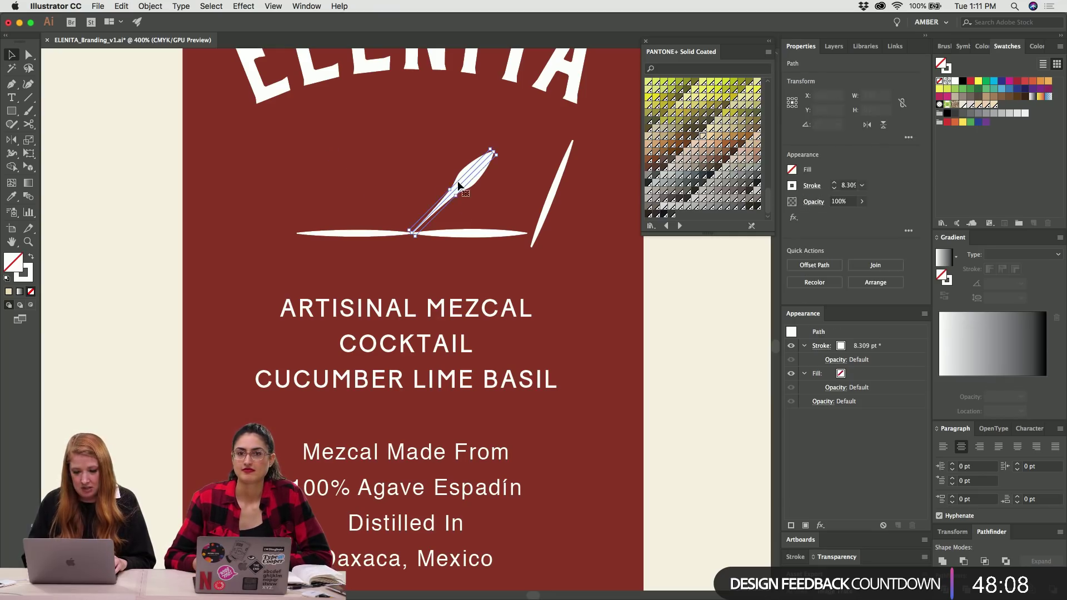
key(Delete)
Duplicate the left horizontal base stroke above the icon and rotate the copy upright.
key(super+minus)
key(super+equal)
key(super+equal)
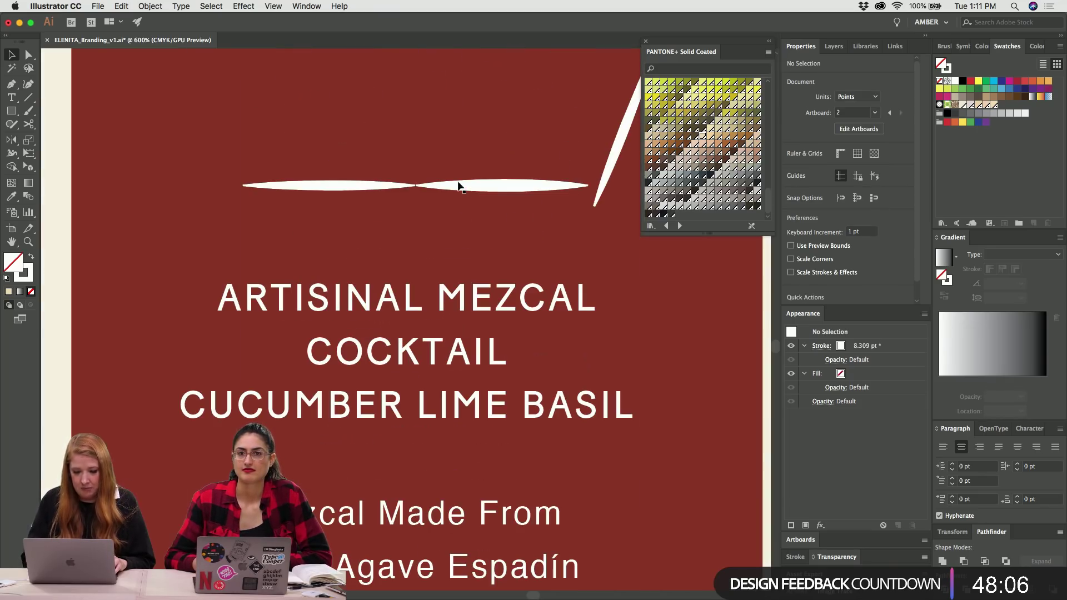
click(331, 187)
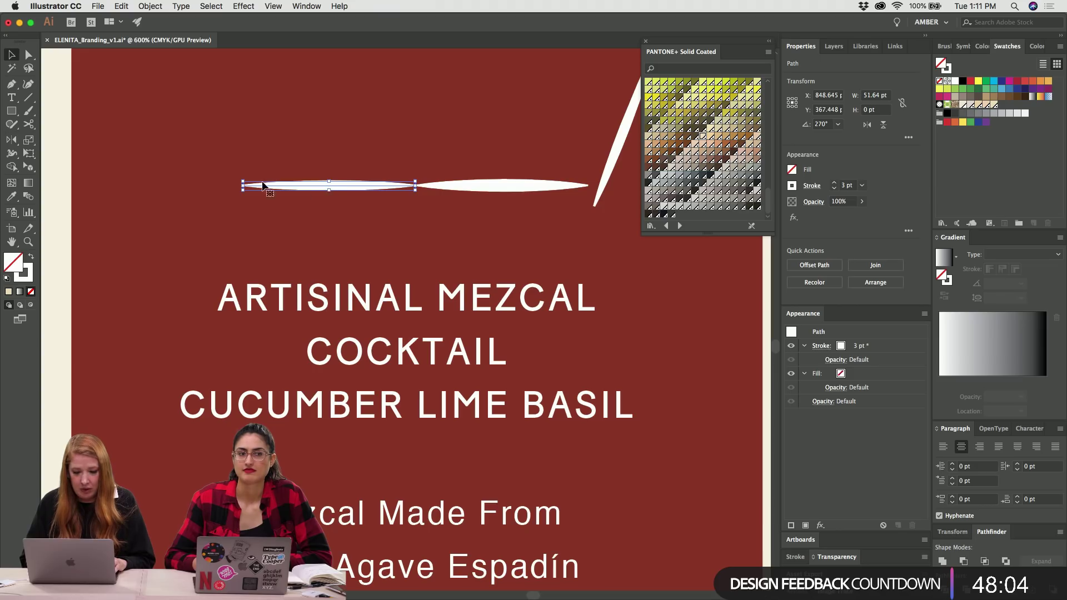
drag(273, 189, 360, 94)
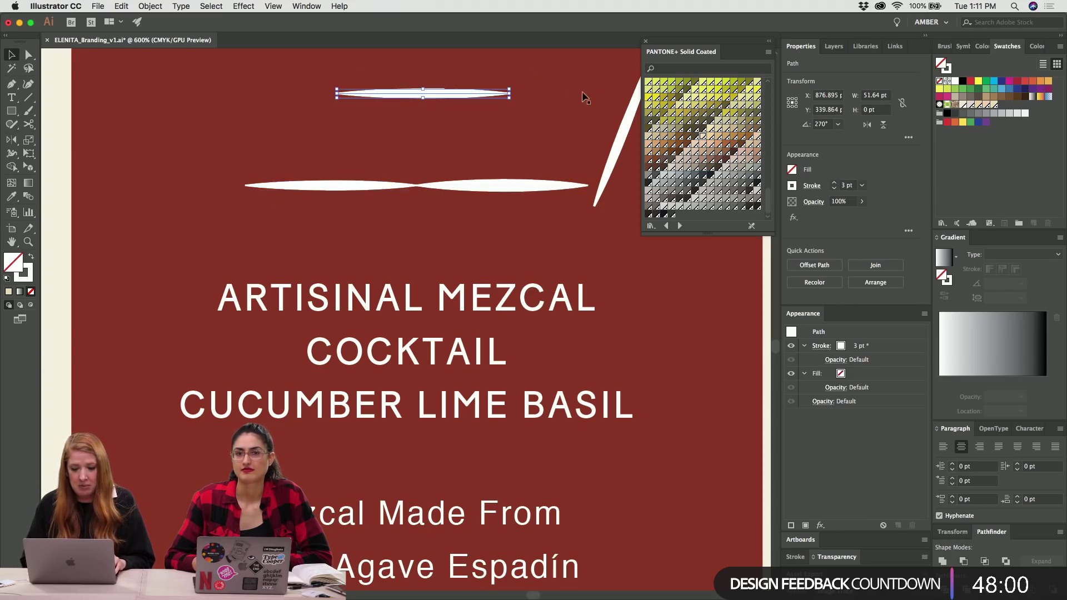
drag(522, 95, 416, 140)
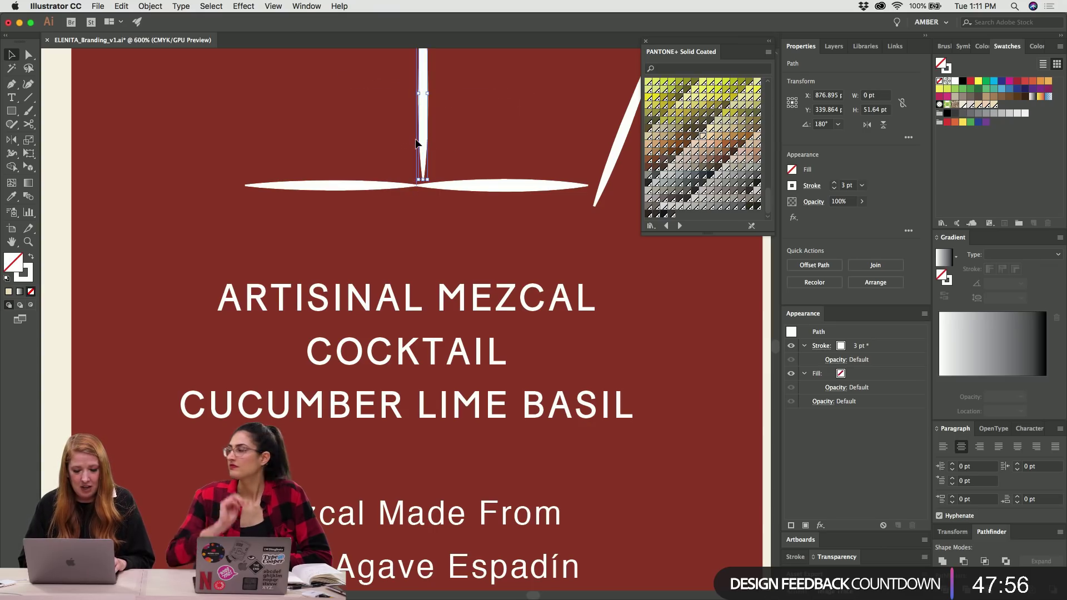
Nudge the upright leaf onto the center point of the base strokes and delete the stray slanted stroke beside the icon.
key(Left)
key(Left)
key(Down)
key(Down)
scroll(415, 144, up, 2)
scroll(416, 144, up, 5)
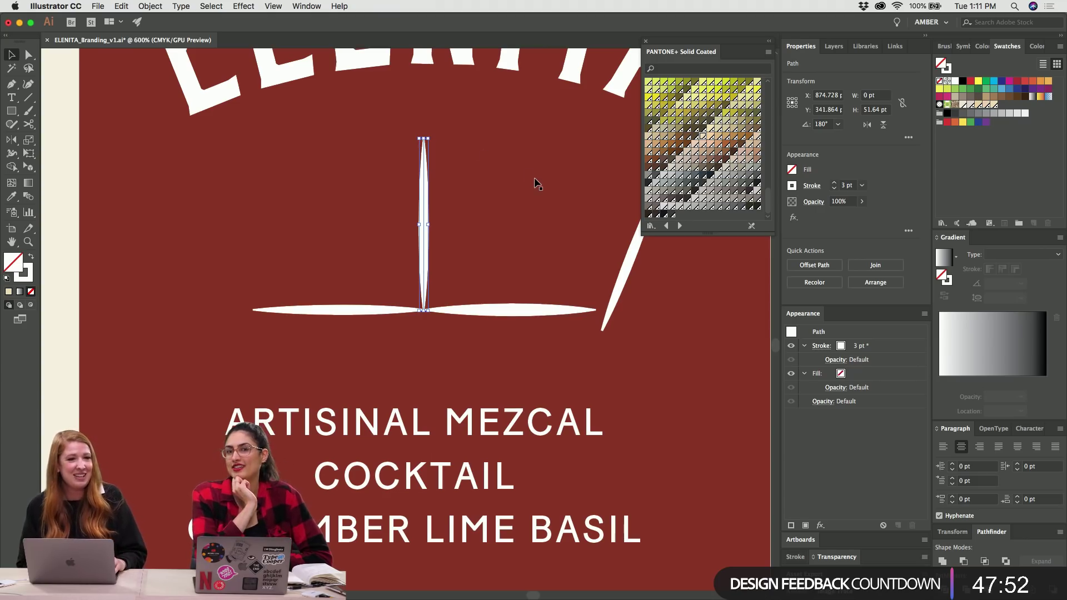
click(631, 263)
key(Delete)
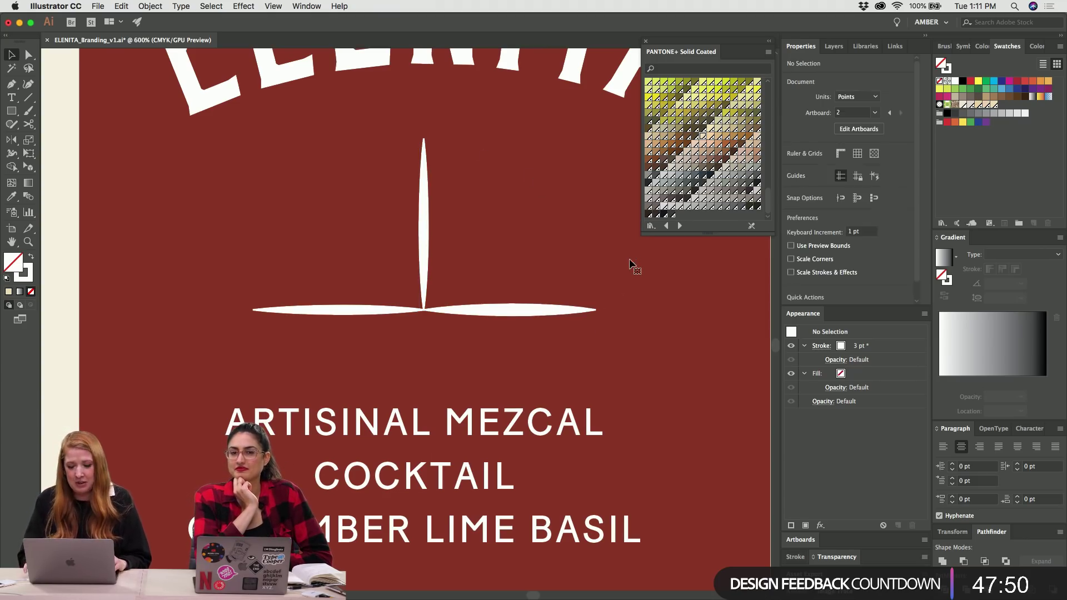
Add a copy of the upright leaf rotated 45° to the right, and reflect a duplicate across the vertical axis for the left side.
click(472, 223)
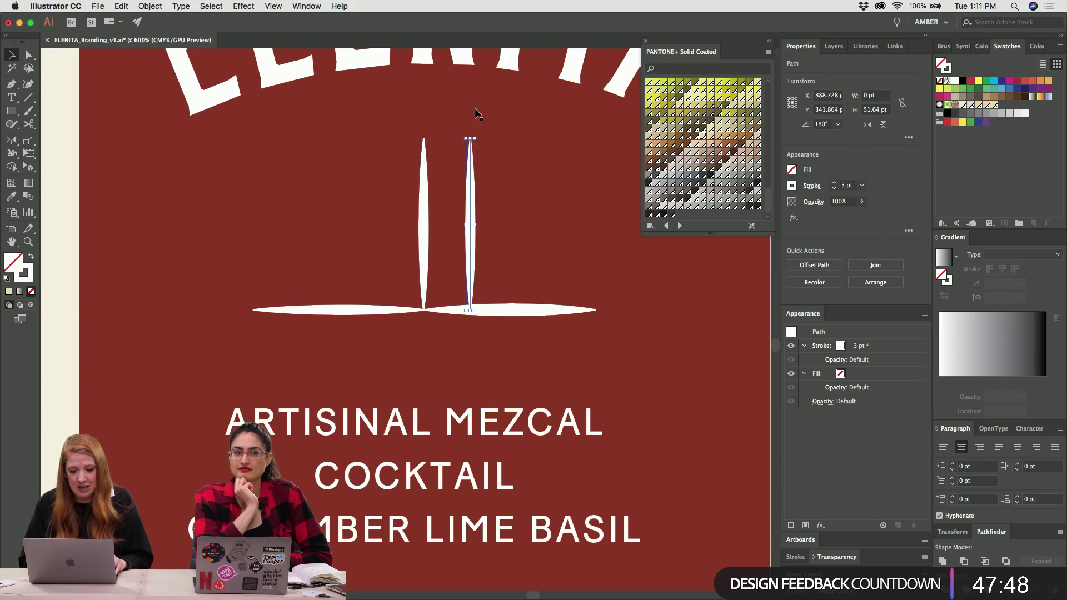
drag(471, 134, 530, 162)
mouse_move(478, 221)
mouse_down()
mouse_move(500, 231)
mouse_move(496, 244)
mouse_move(345, 243)
mouse_up()
key(o)
key(Return)
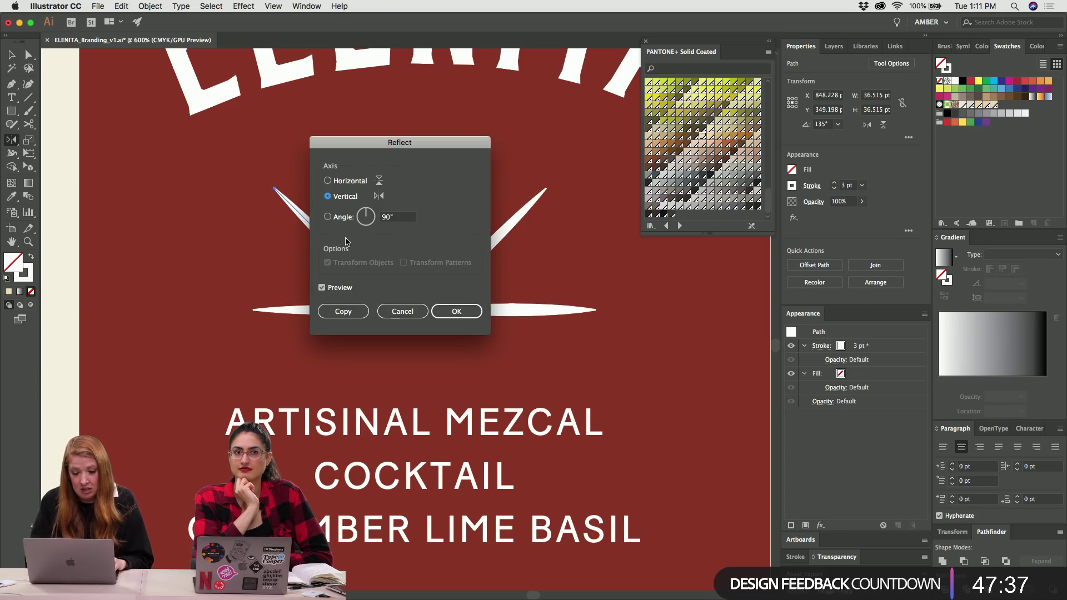
click(455, 312)
key(v)
drag(309, 223, 334, 222)
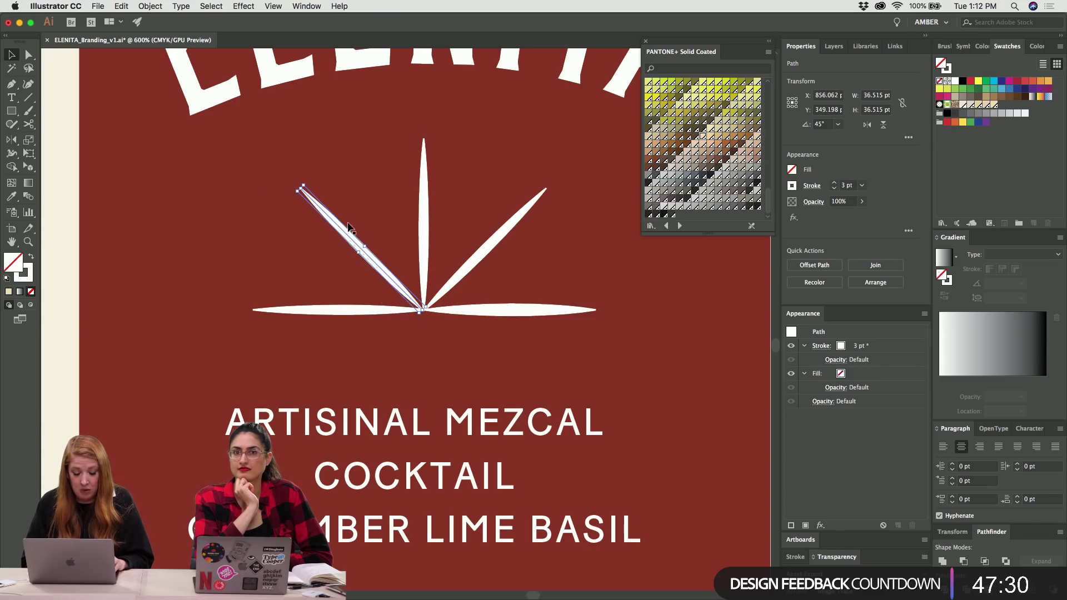
click(509, 265)
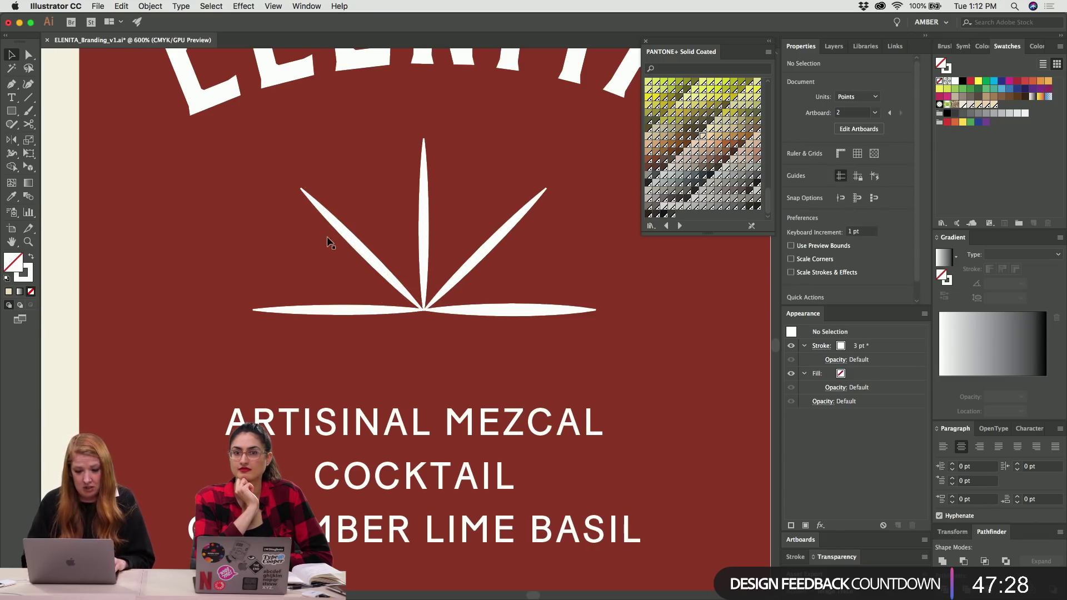
Duplicate the left diagonal leaf, rotate the copy to about 22°, and fit it between the diagonal and upright leaves.
drag(345, 234, 355, 203)
click(355, 204)
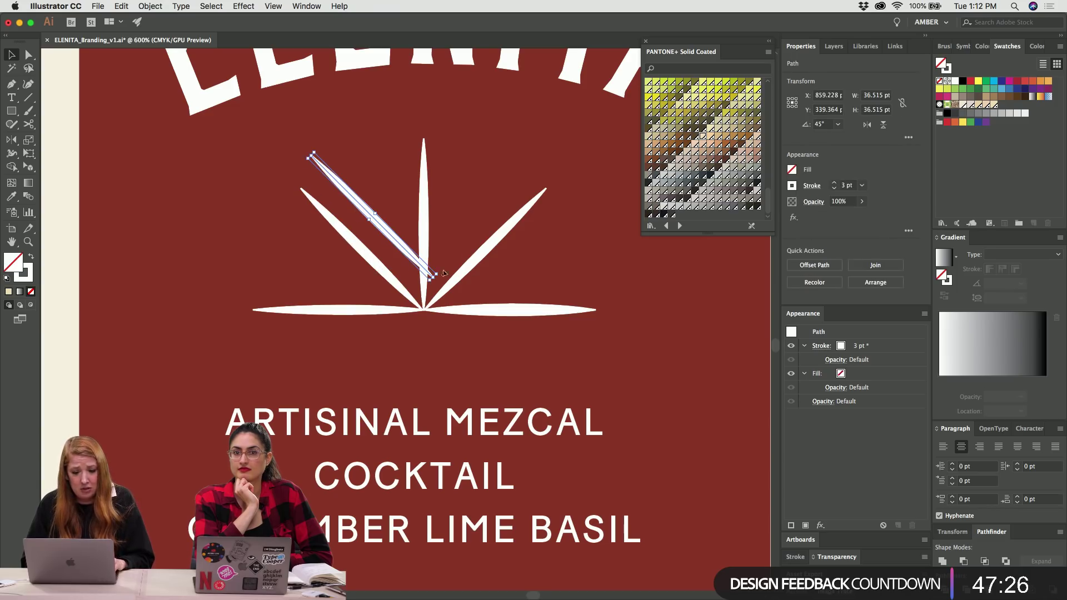
drag(442, 277, 418, 298)
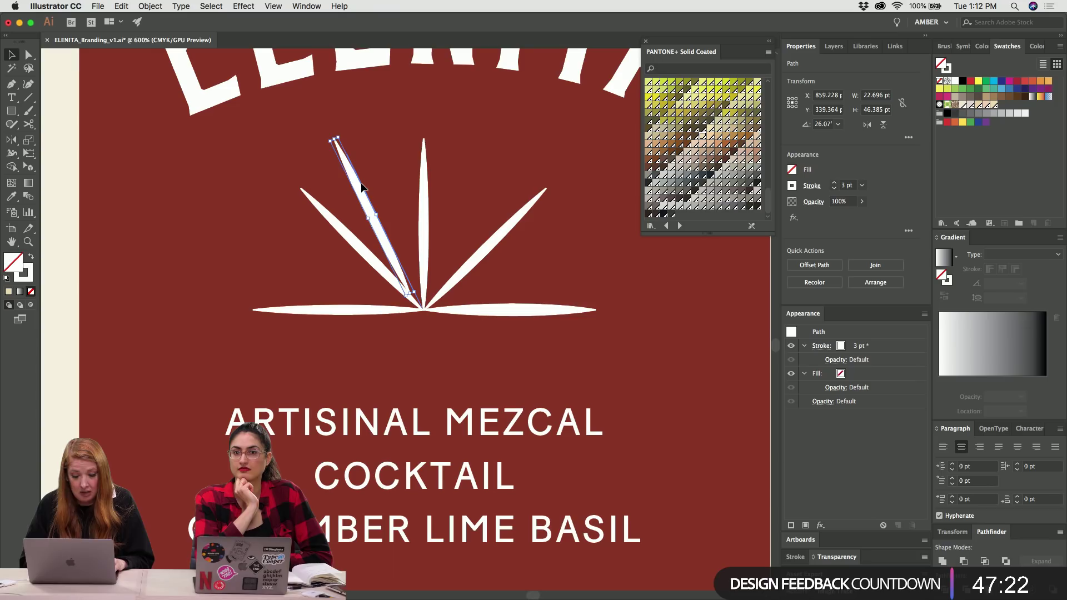
drag(348, 167, 361, 183)
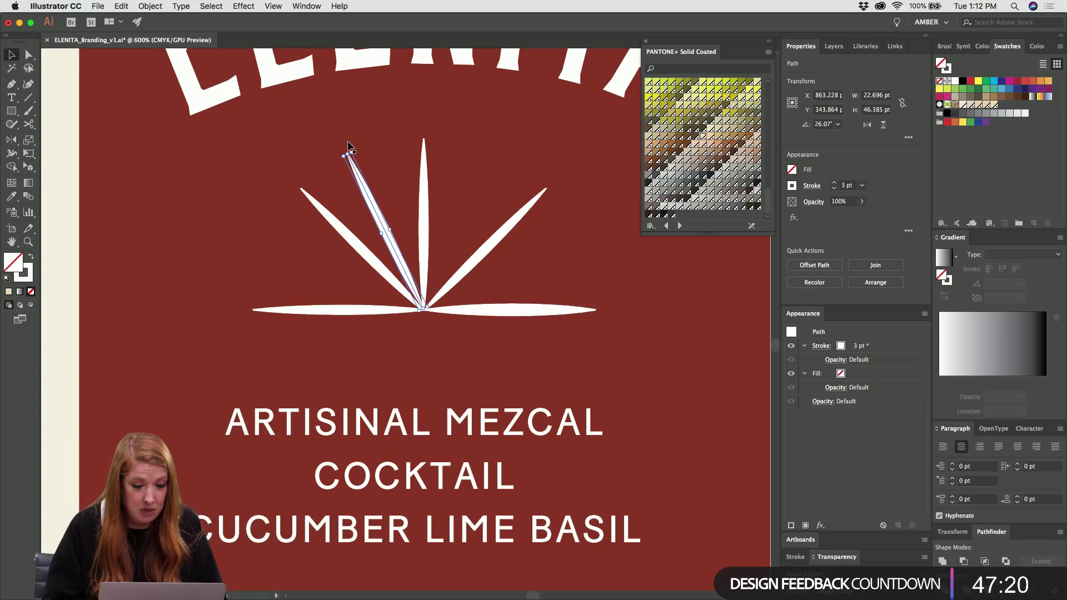
drag(346, 149, 352, 153)
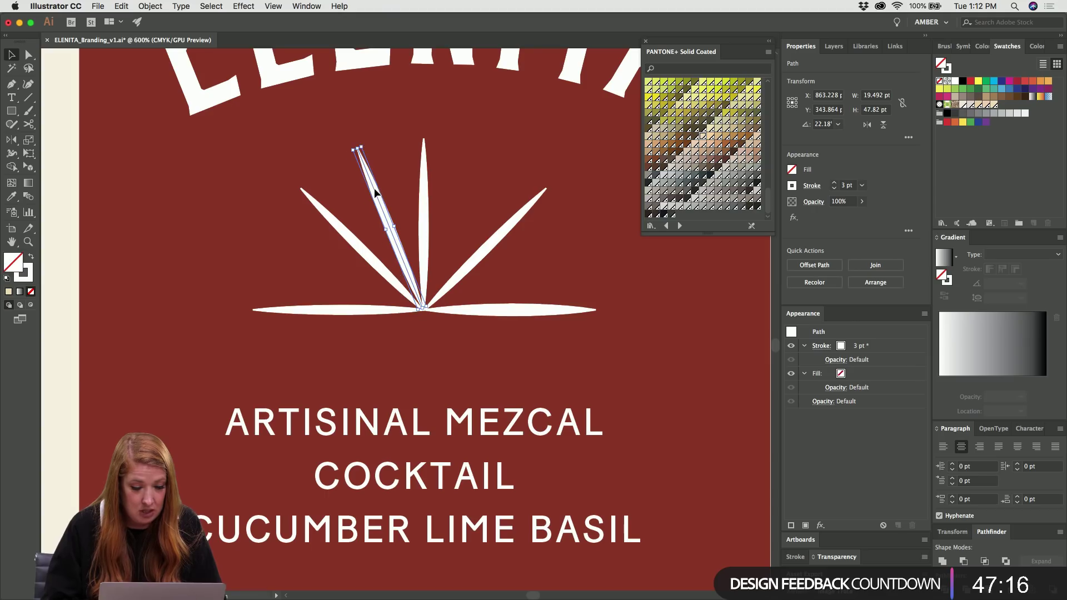
drag(373, 192, 375, 194)
Reflect a copy of the inner left leaf across the vertical axis and align it on the right side of the upright leaf.
key(o)
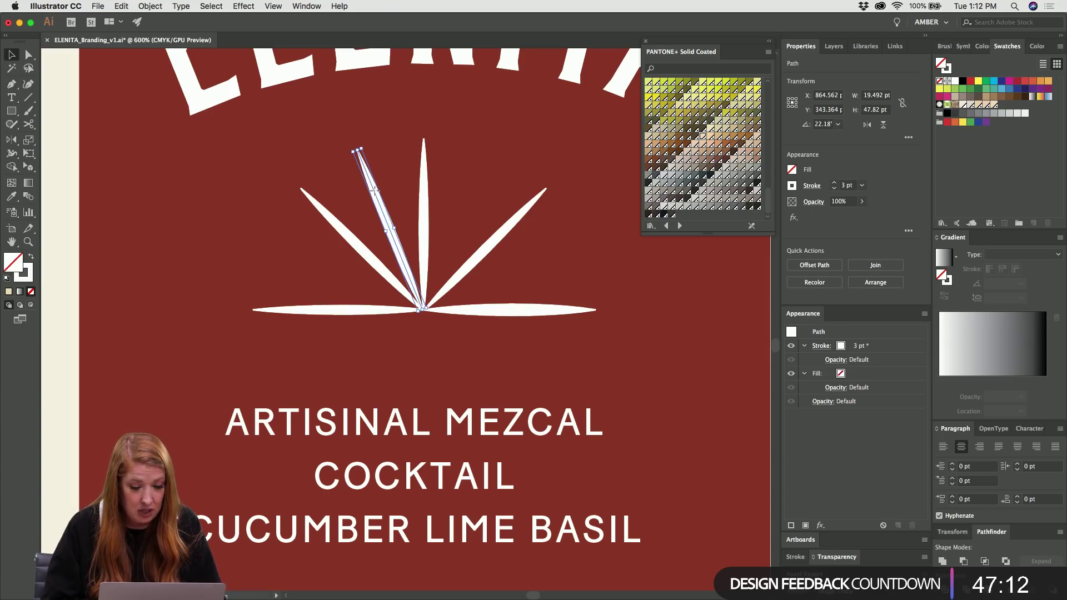
alt+click(421, 308)
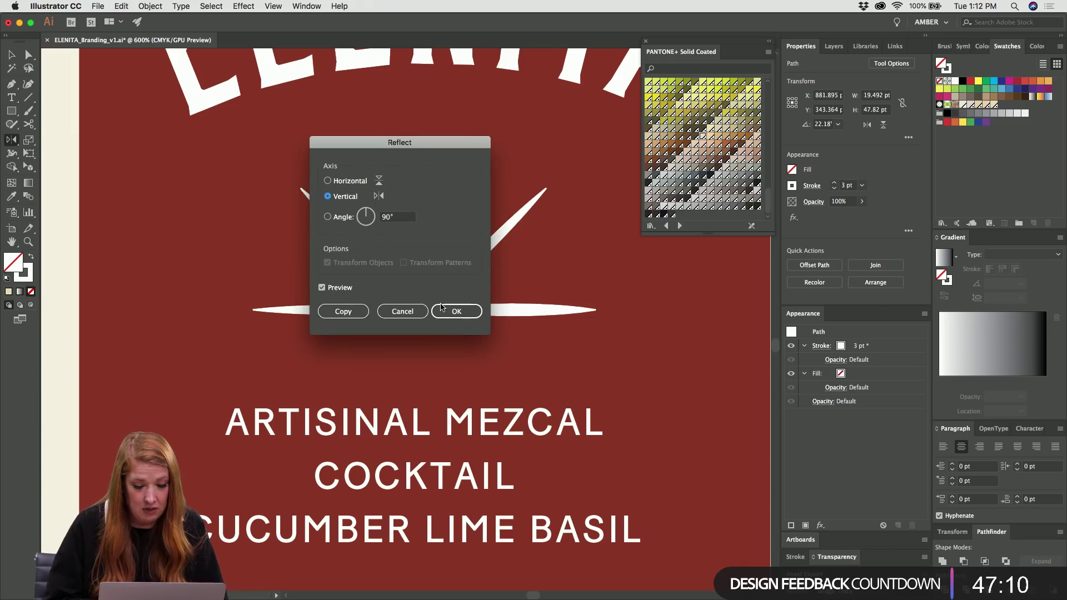
click(457, 311)
key(v)
drag(450, 220, 460, 219)
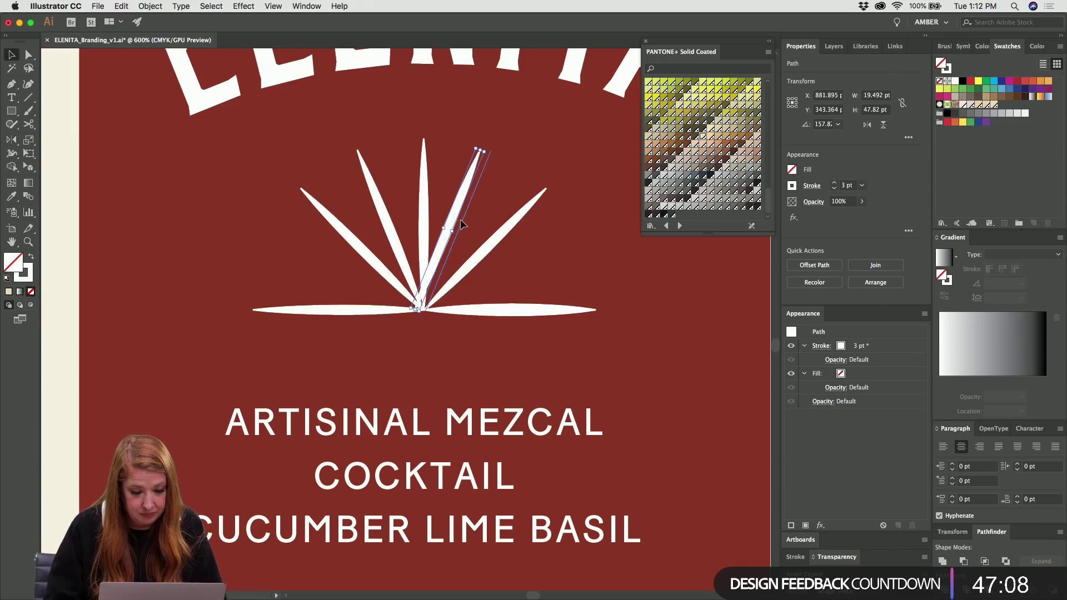
key(super+shift+a)
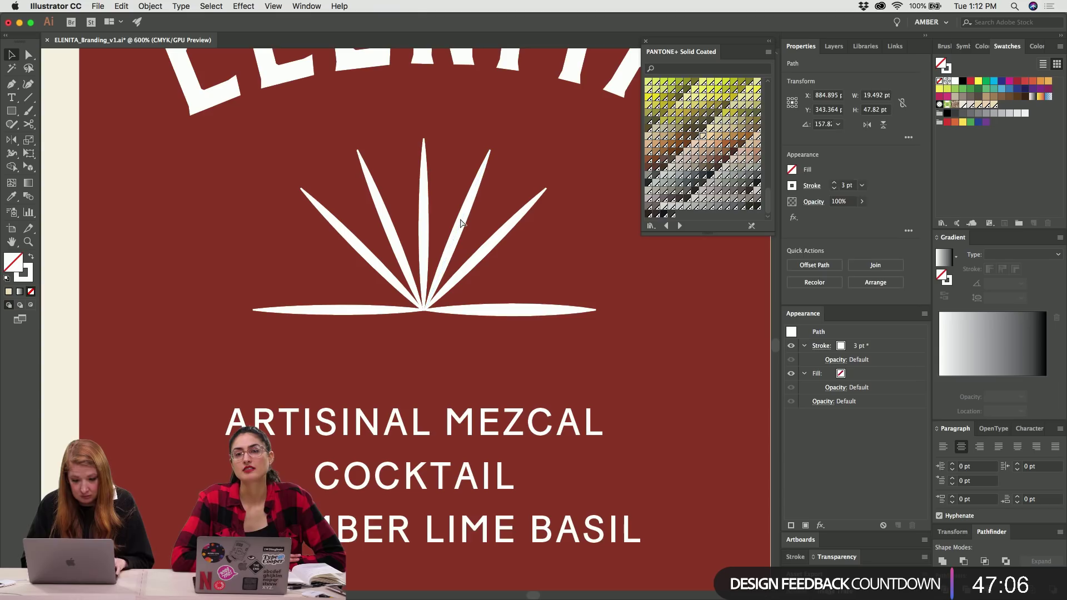
Fine-tune the inner leaves and the left diagonal leaf so their lower tips meet at the icon's center point.
key(super+equal)
key(super+equal)
key(super+equal)
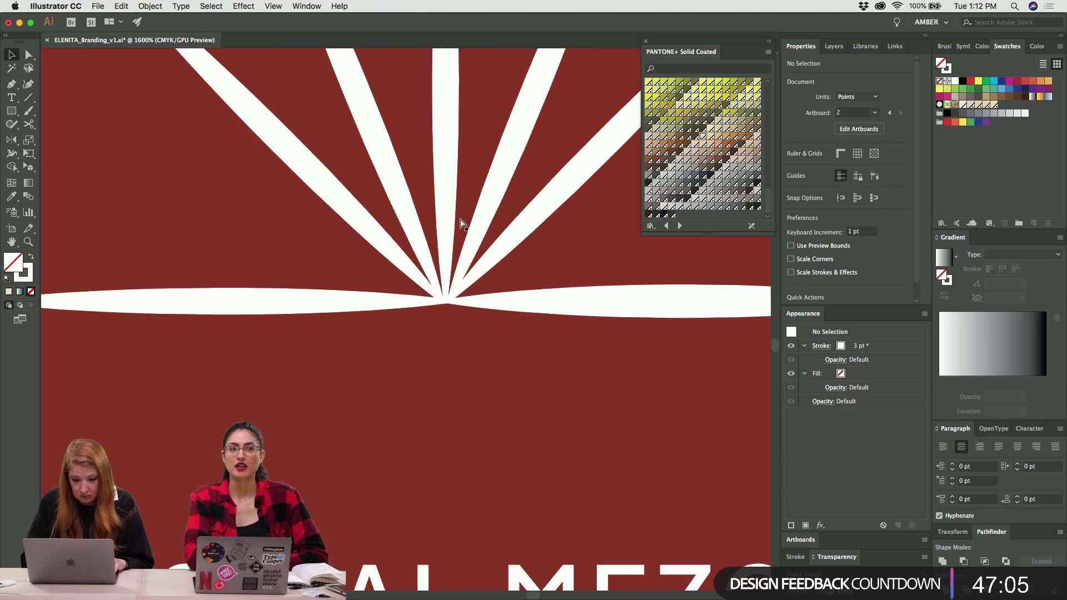
click(406, 214)
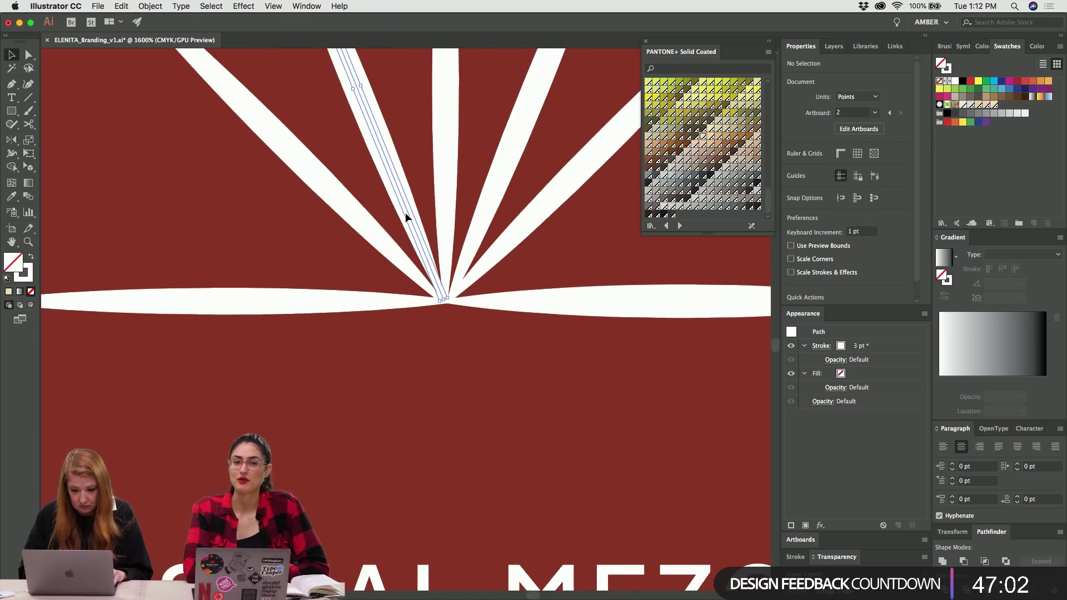
click(479, 224)
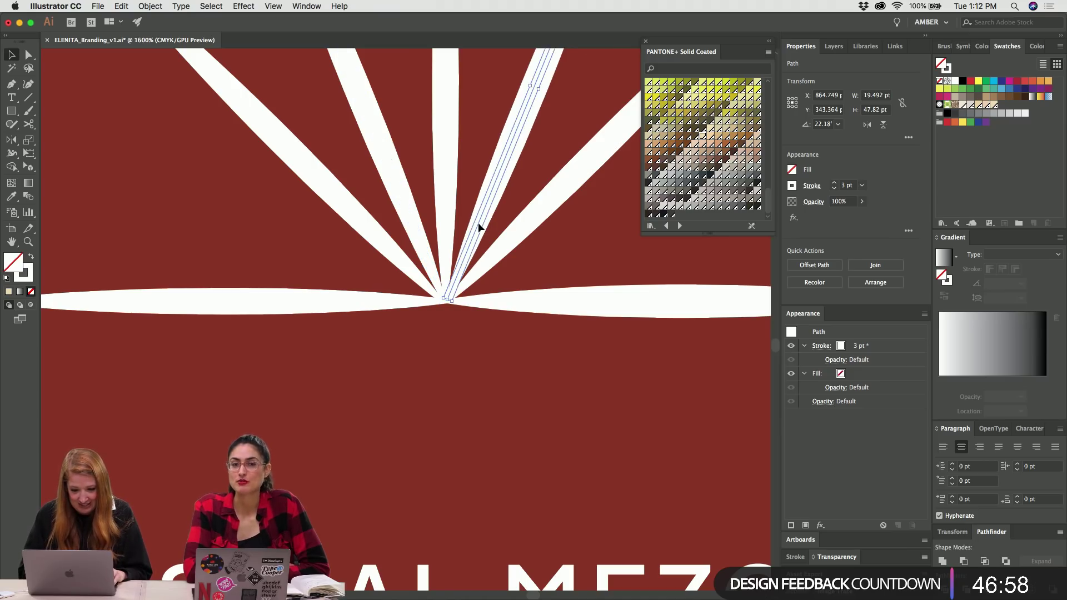
click(379, 234)
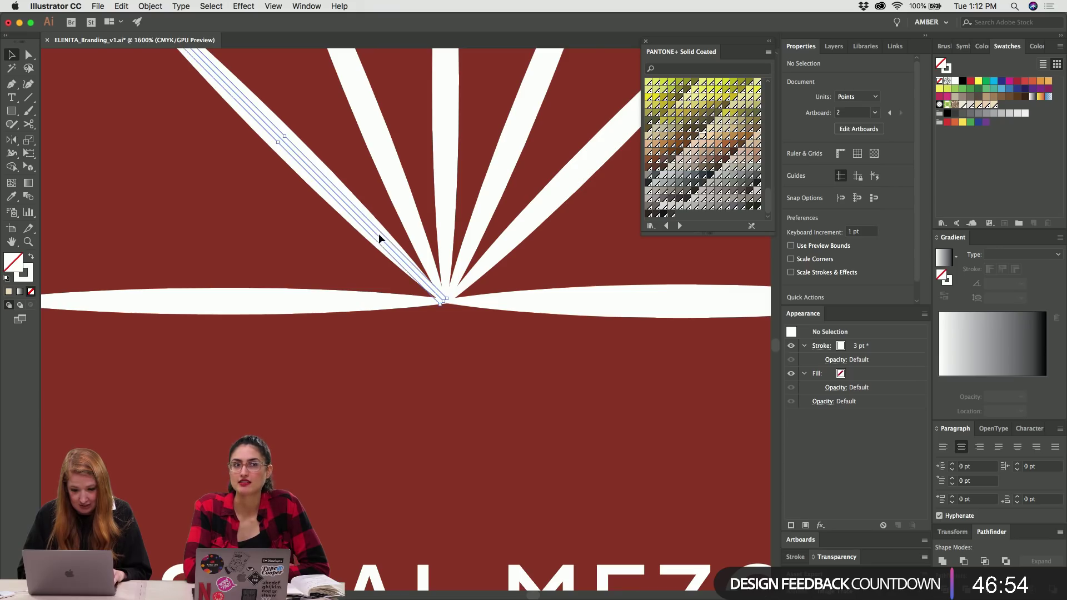
click(379, 237)
key(super+minus)
key(super+minus)
key(super+minus)
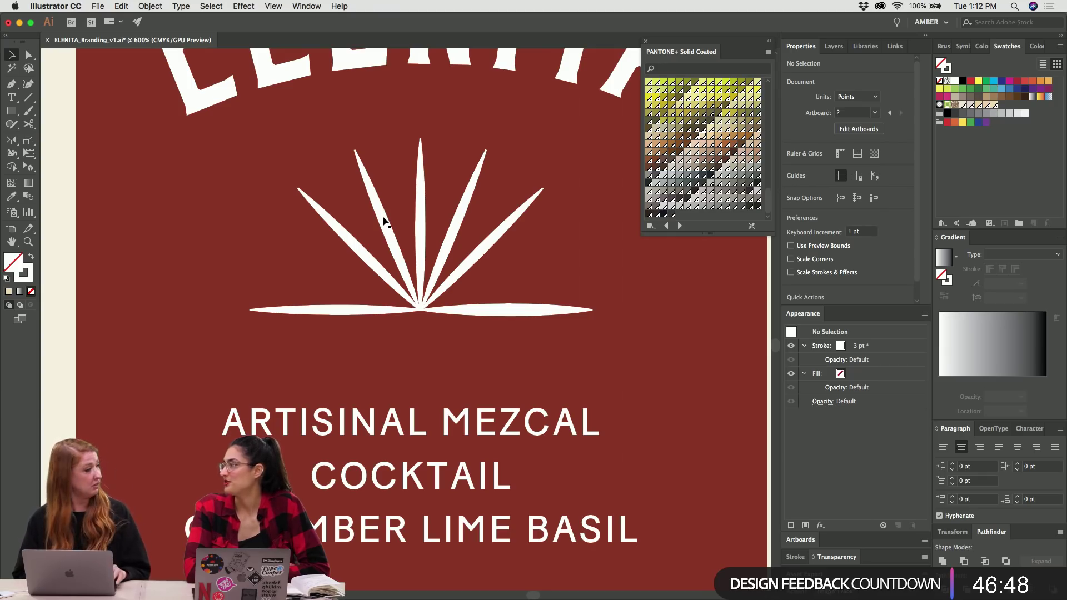
Duplicate the inner left leaf, rotate the copy to about 70°, and fit it between the left diagonal leaf and the base stroke.
drag(384, 221, 224, 300)
drag(267, 394, 259, 333)
drag(345, 285, 410, 343)
key(super+equal)
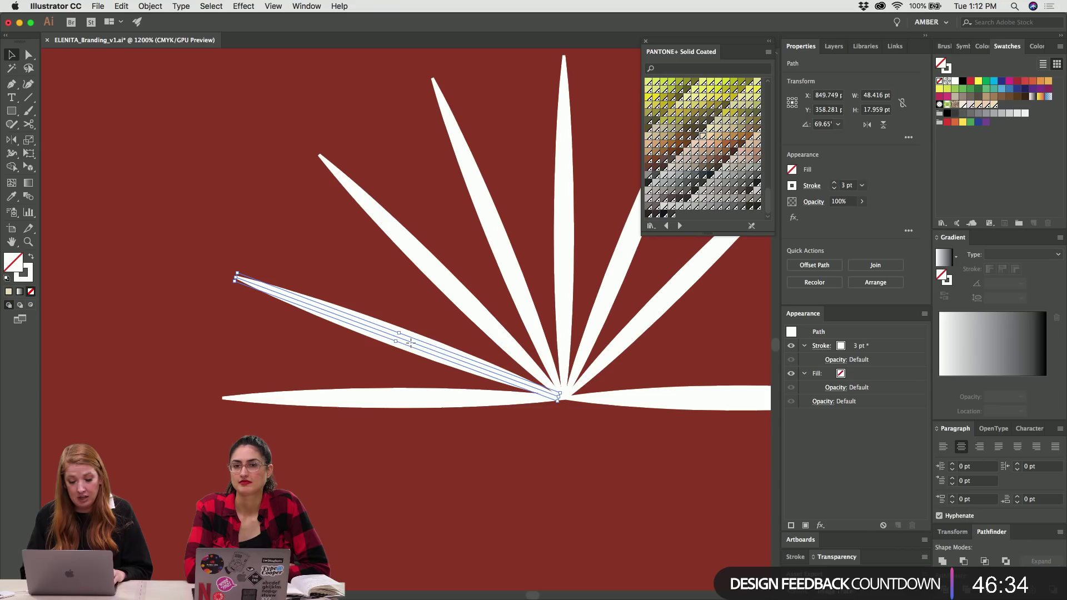
click(433, 350)
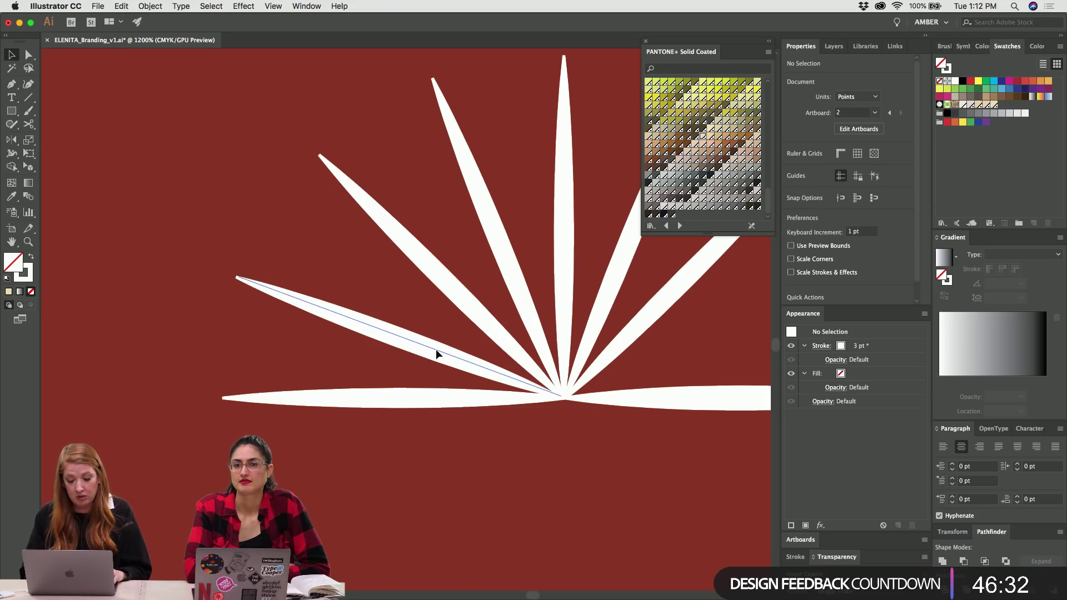
click(435, 349)
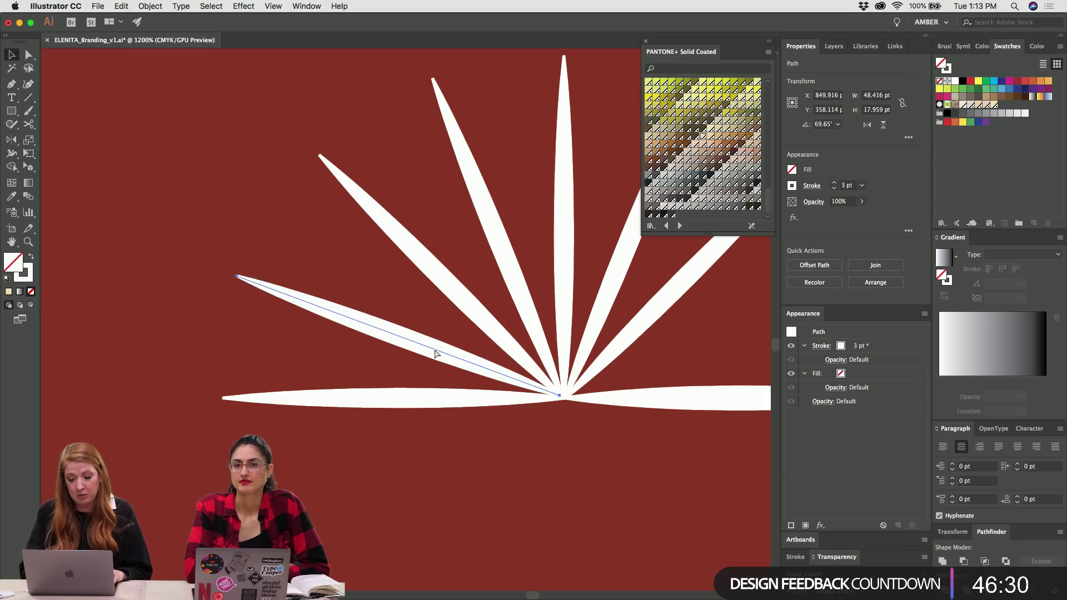
Reflect a copy of the lowest left diagonal leaf across the vertical axis and align it with the icon's center on the right side.
key(super+minus)
scroll(436, 354, right, 5)
scroll(435, 355, up, 1)
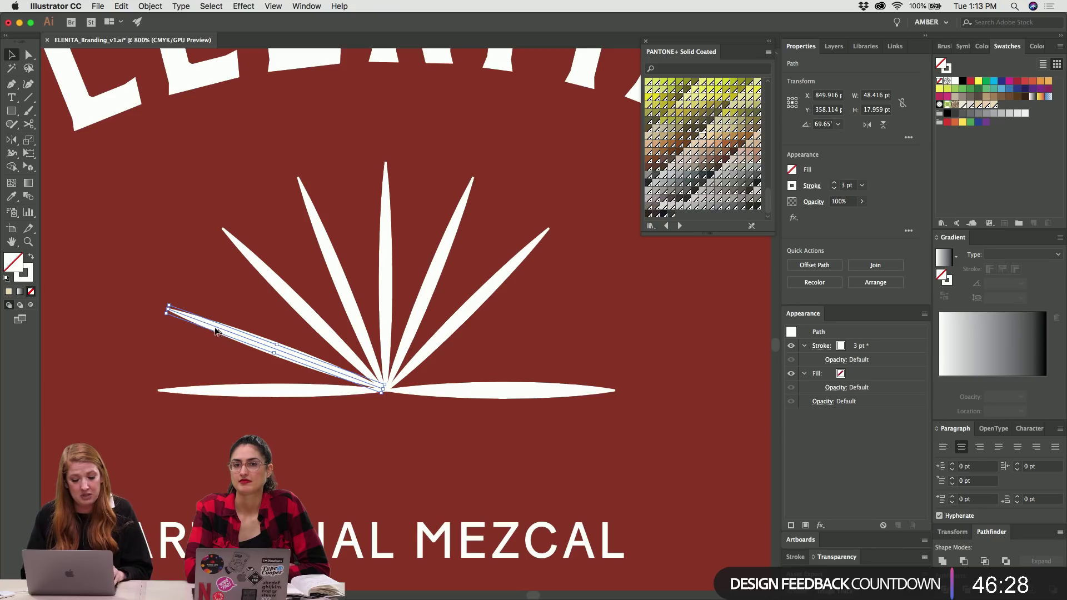
drag(495, 322, 553, 356)
key(Return)
key(Escape)
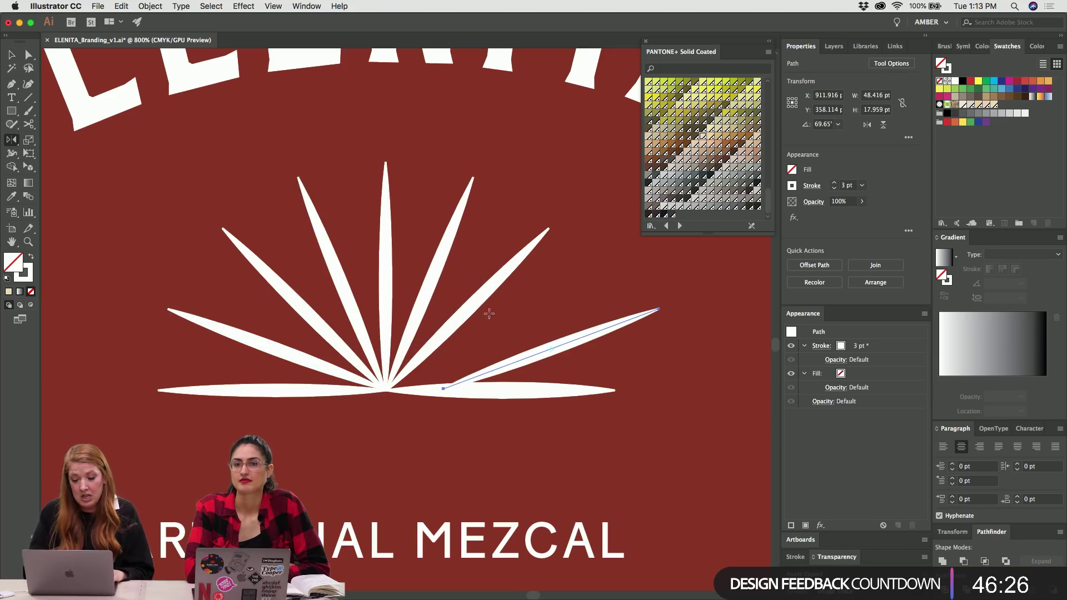
drag(536, 356, 489, 353)
key(super+shift+a)
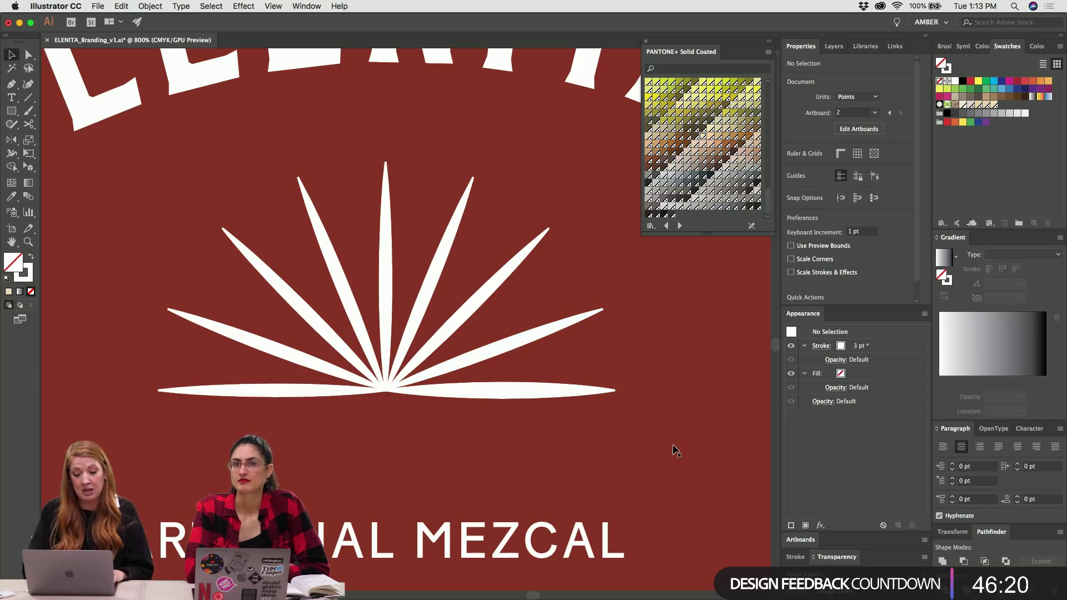
Inspect the rebuilt agave icon on the label, including its right base stroke.
key(super+minus)
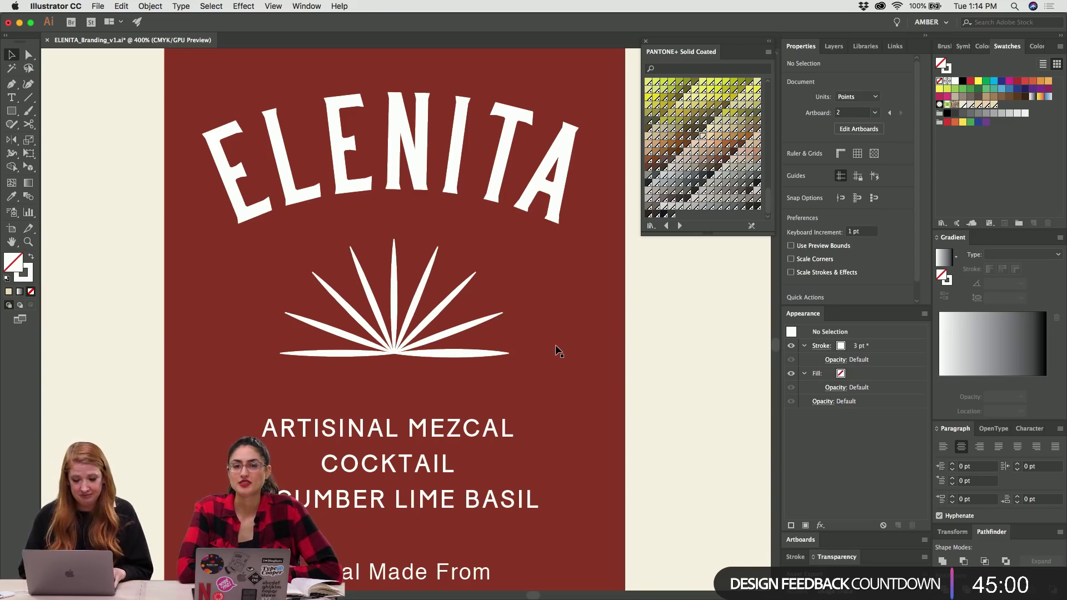
key(super+equal)
key(super+equal)
key(super+equal)
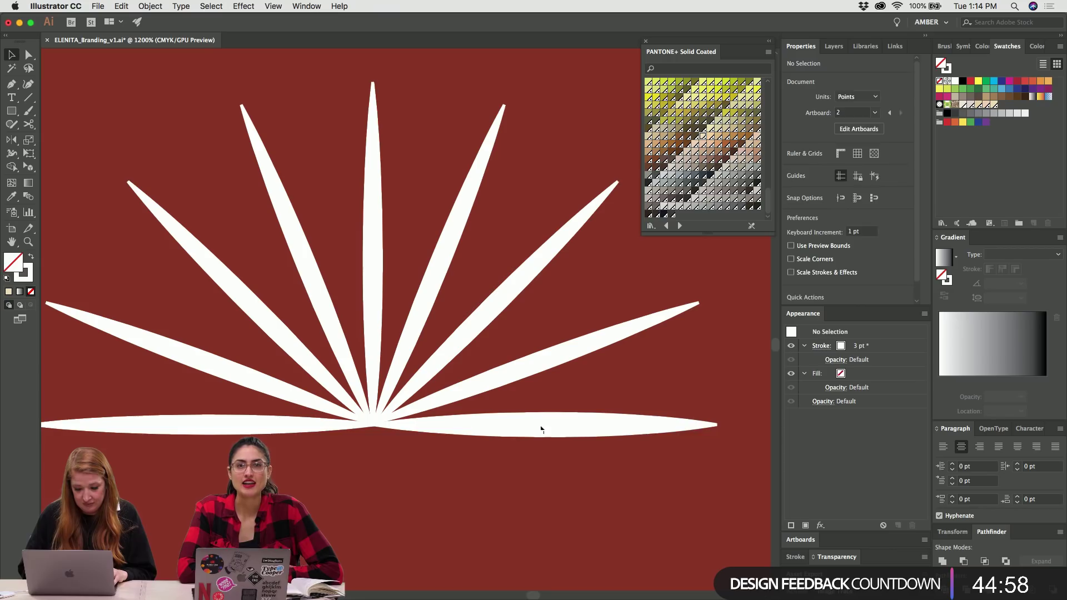
click(542, 428)
click(329, 467)
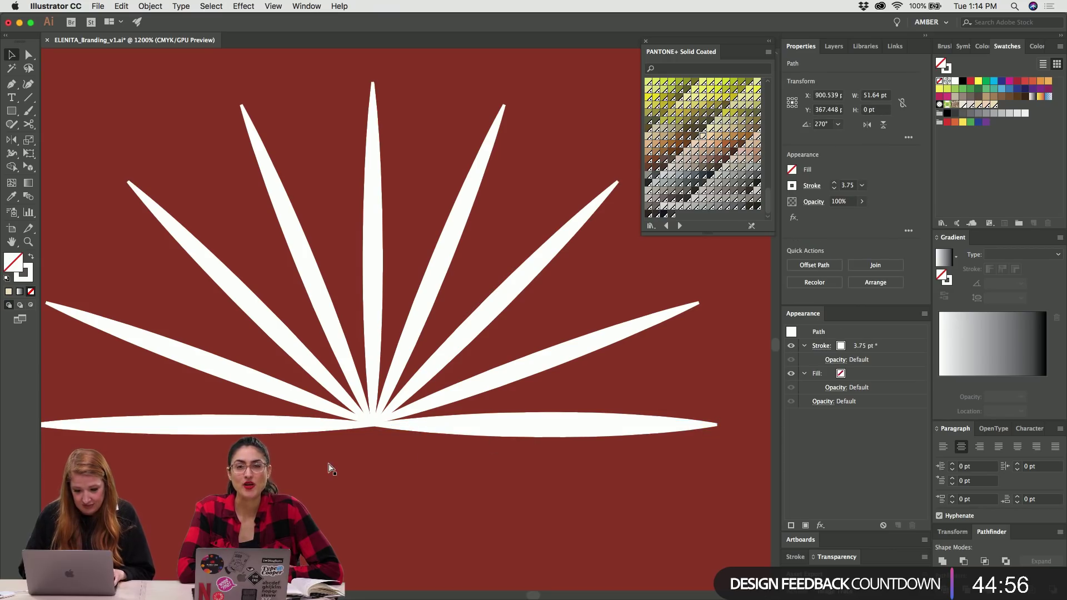
key(super+minus)
key(super+minus)
key(super+minus)
key(super+minus)
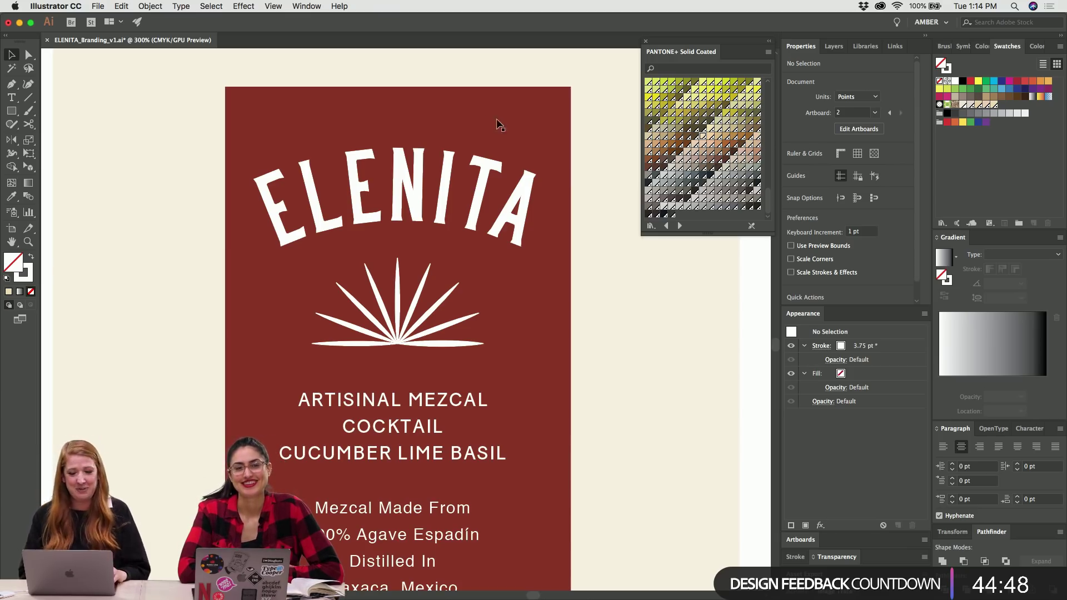
Lower the red label rectangle's upper edge slightly, making the rectangle about 378 pt tall.
click(425, 104)
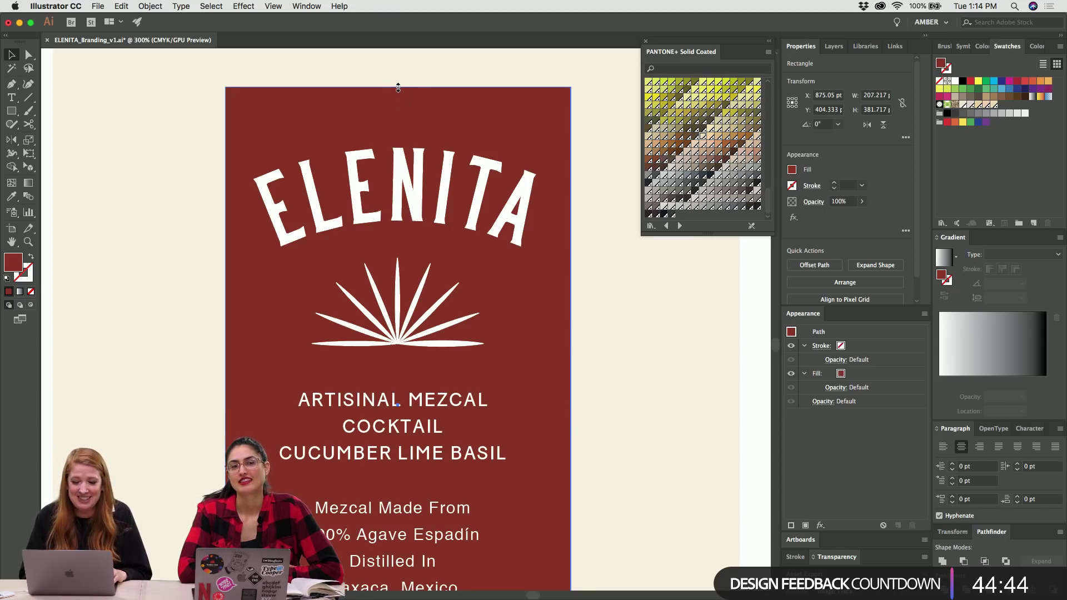
mouse_move(397, 87)
mouse_down()
mouse_move(395, 111)
mouse_move(399, 92)
mouse_up()
key(super+shift+a)
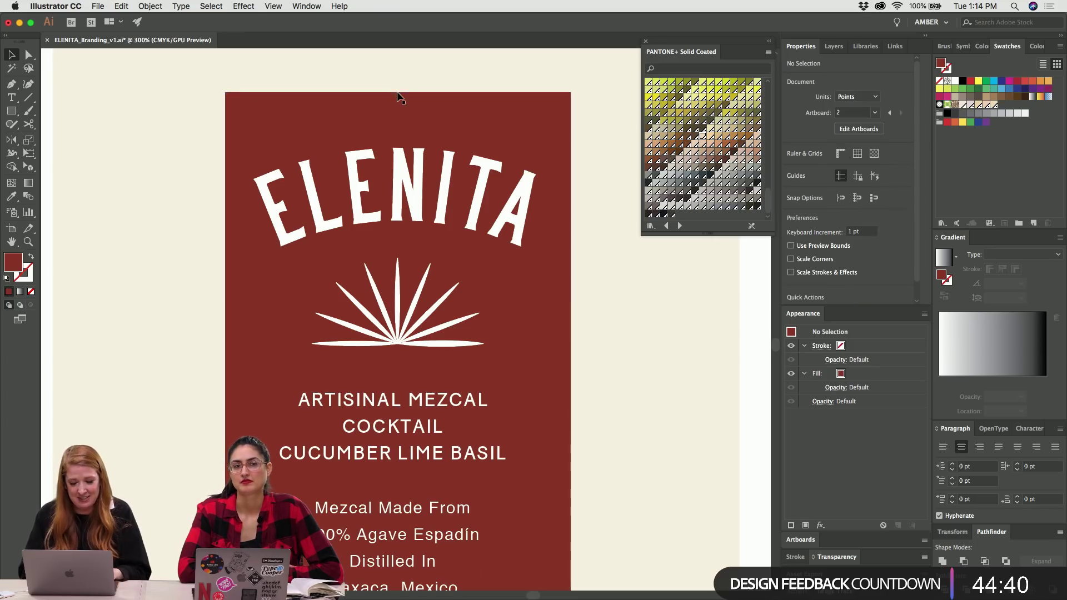
Select all strokes of the agave icon and move them off the label onto the empty canvas above the can photo.
key(super+minus)
key(super+minus)
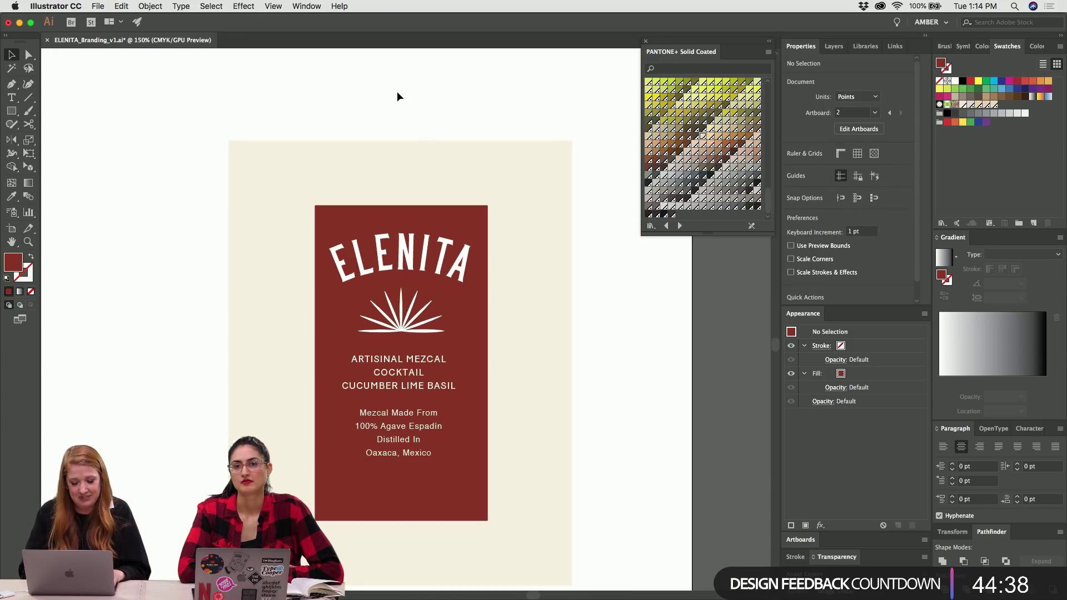
drag(188, 298, 479, 338)
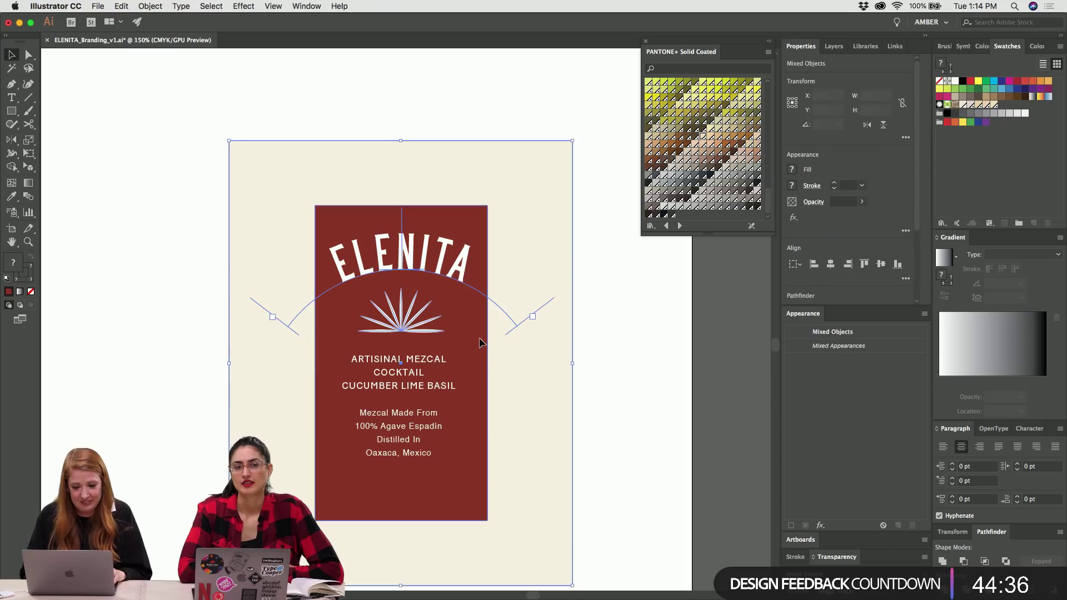
click(468, 257)
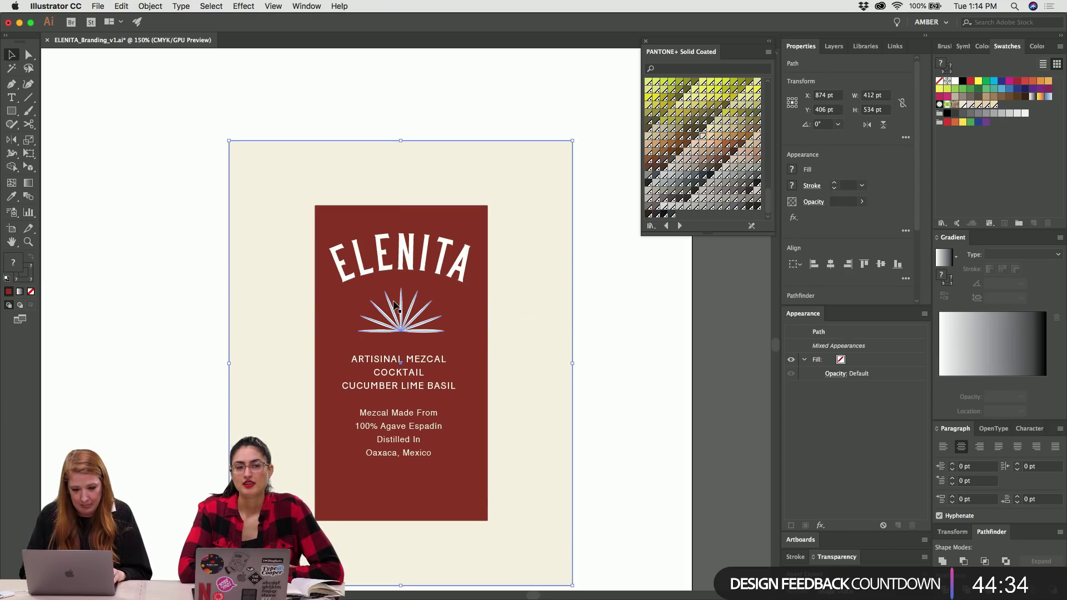
click(574, 288)
click(435, 317)
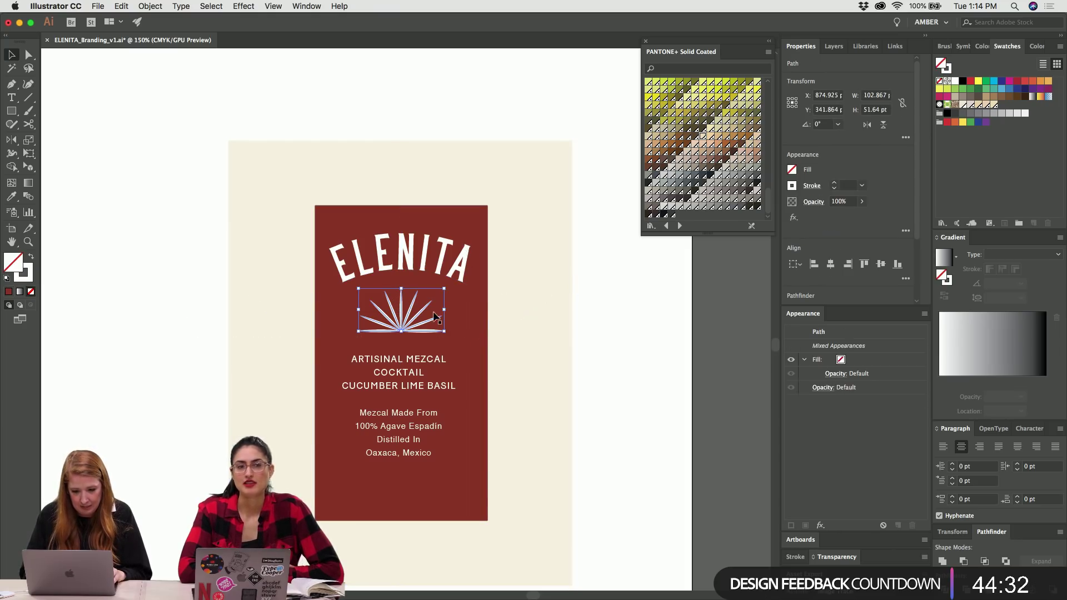
drag(436, 317, 743, 368)
scroll(742, 368, right, 4)
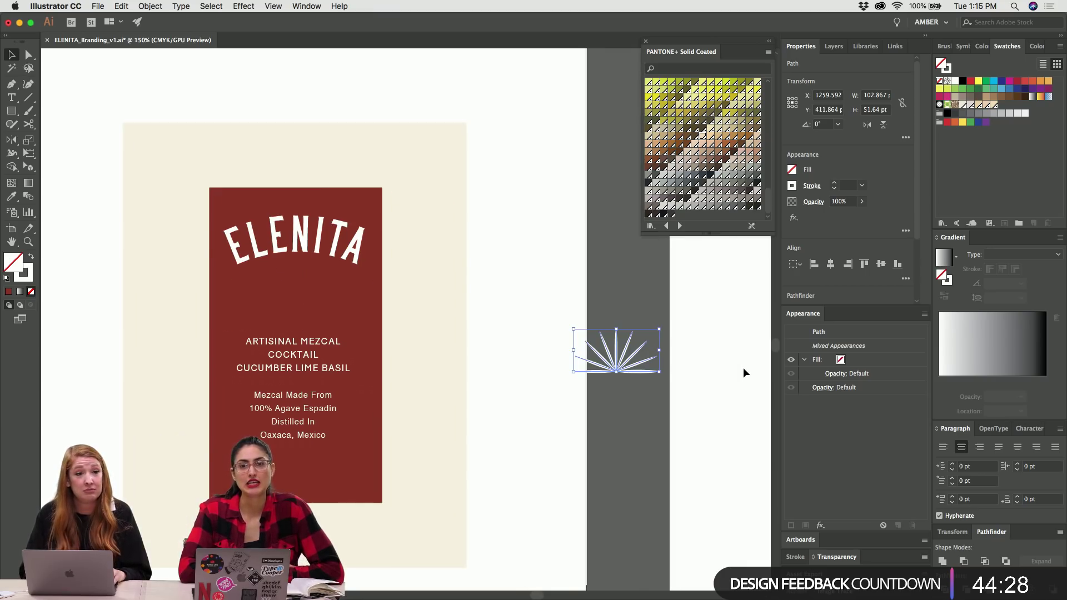
key(super+minus)
scroll(552, 369, up, 2)
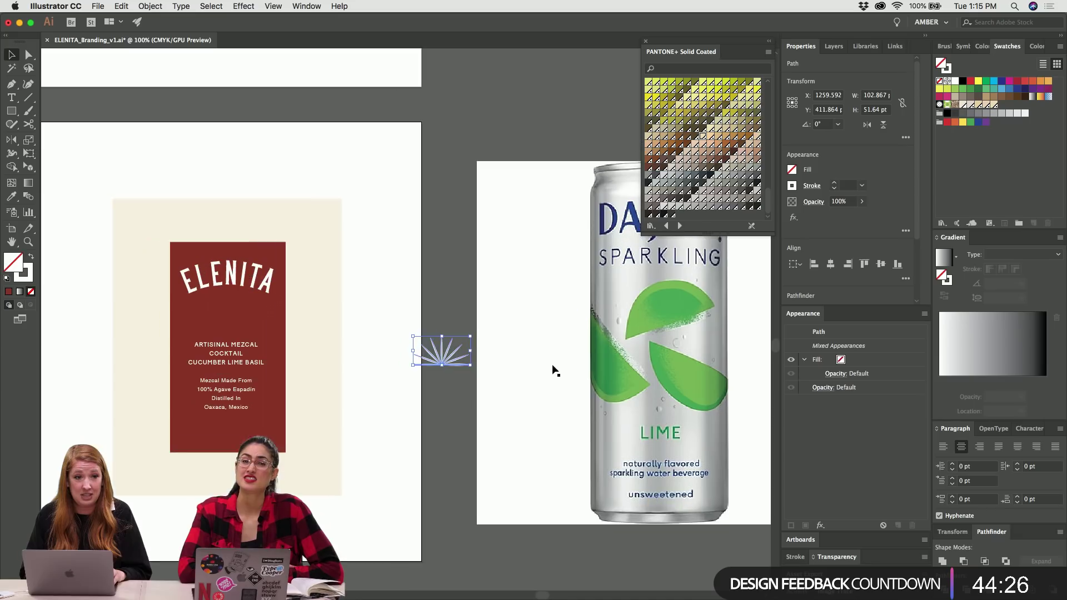
scroll(555, 369, up, 1)
scroll(555, 371, up, 2)
scroll(555, 370, left, 1)
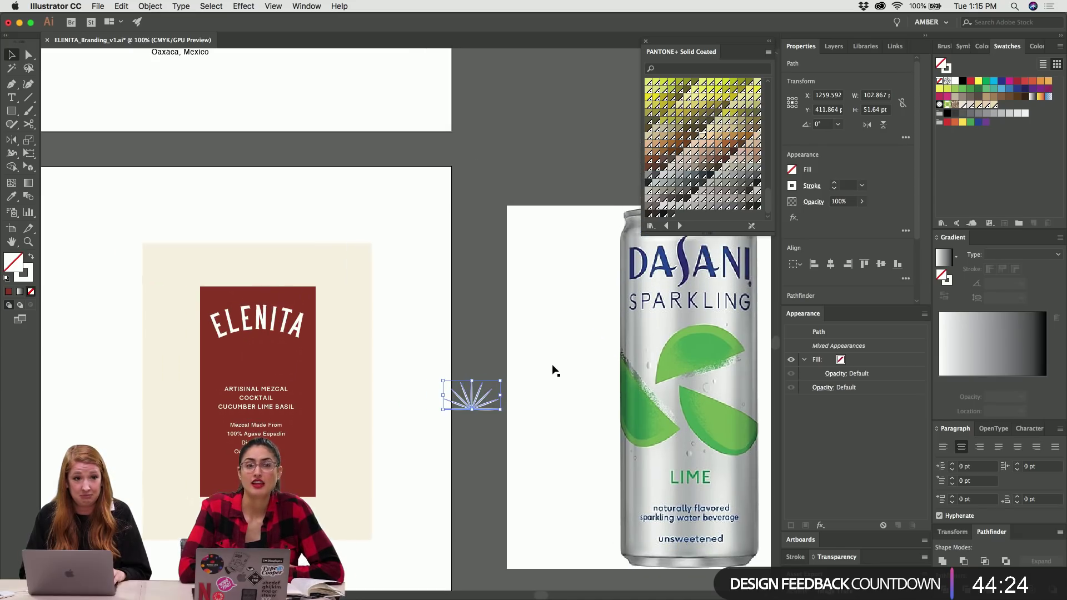
drag(475, 404, 573, 98)
Save the label rectangle's red fill as a global process swatch, C=27 M=92 Y=100 K=25, and add it to My Library.
click(310, 299)
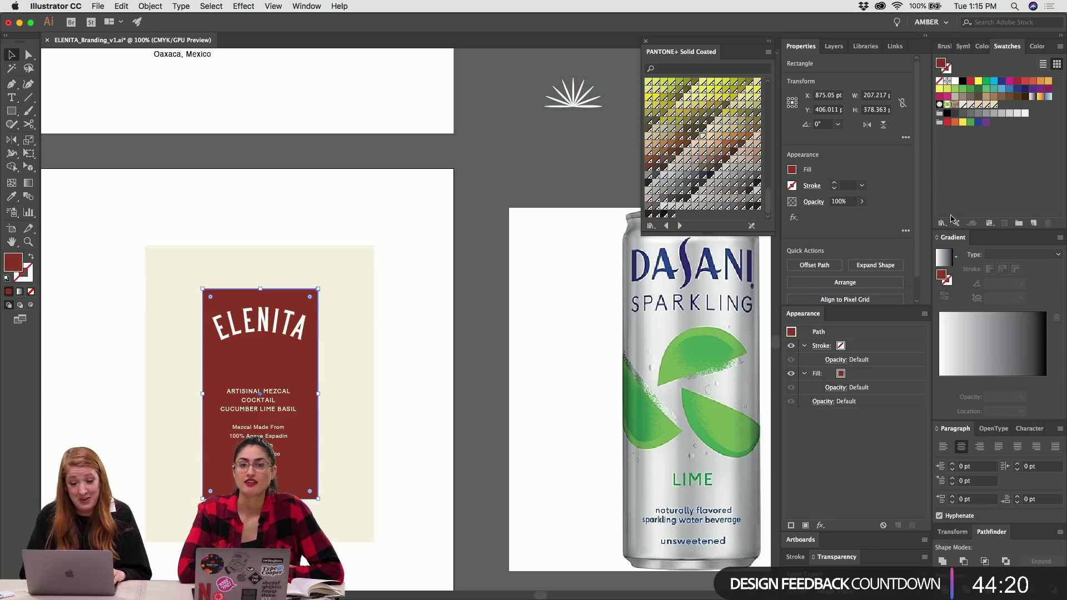
click(1033, 224)
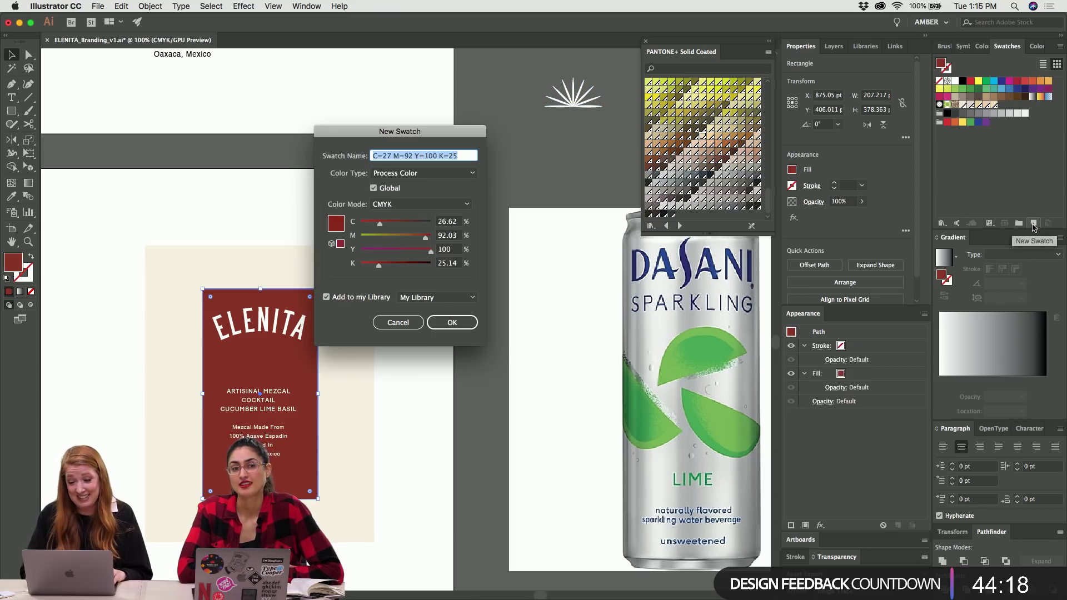
key(Return)
Apply the new red swatch to the strokes of the agave icon on the canvas.
drag(535, 54, 612, 122)
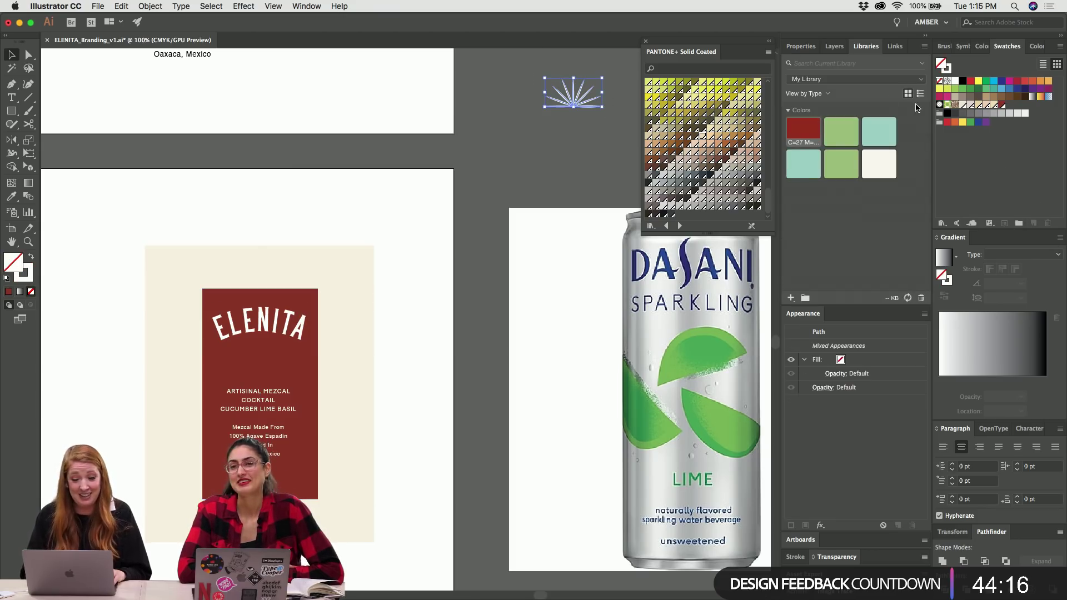
key(x)
click(1002, 104)
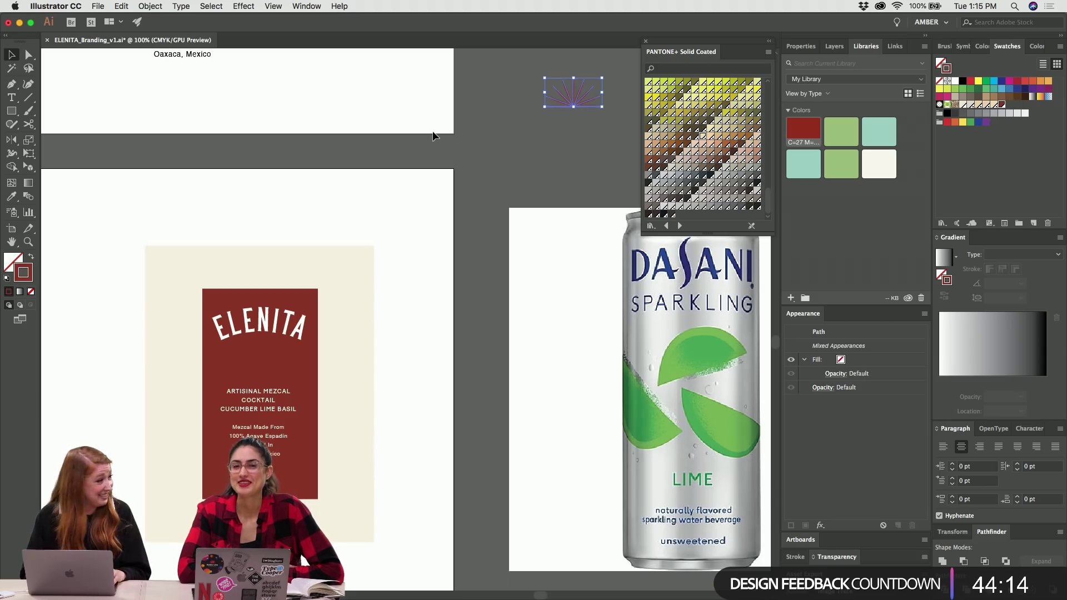
click(476, 119)
Scale the red agave icon down proportionally to about 82 pt wide and group its strokes.
scroll(482, 124, up, 5)
scroll(481, 124, right, 2)
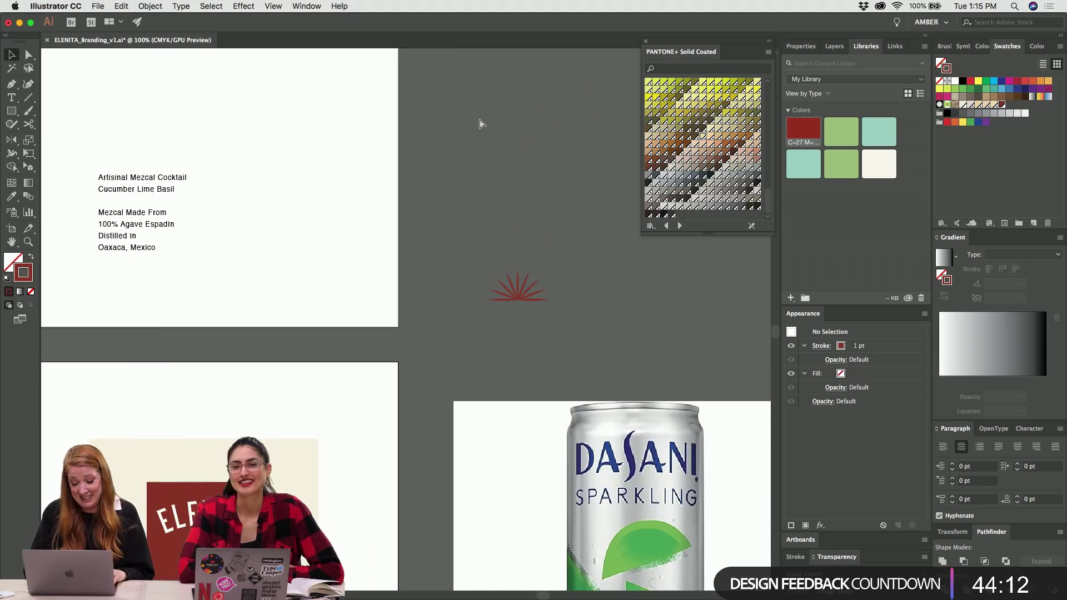
drag(419, 237, 556, 339)
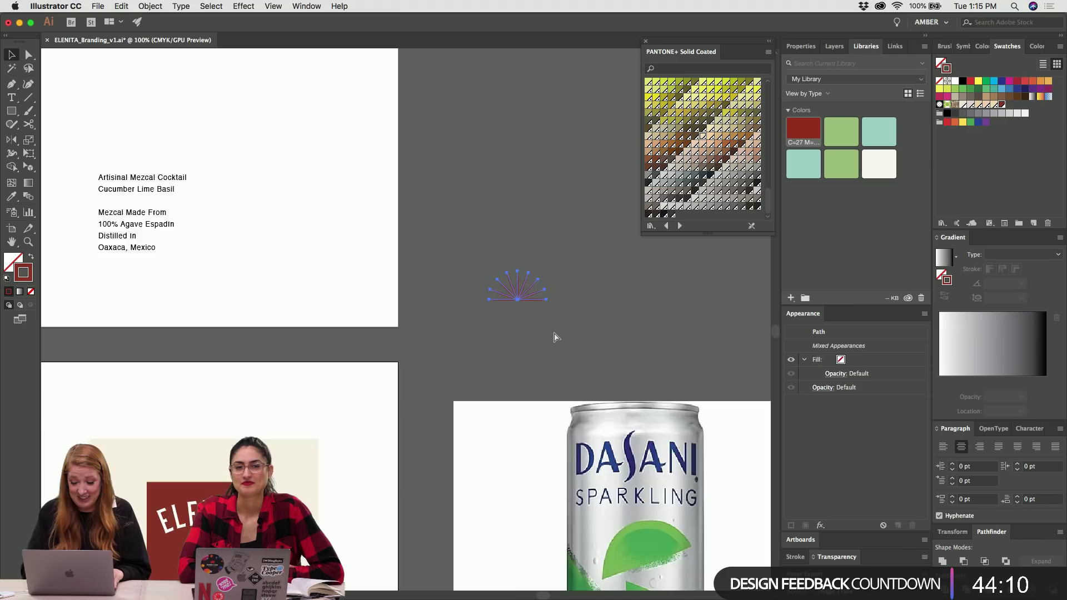
key(super+equal)
key(super+equal)
key(super+equal)
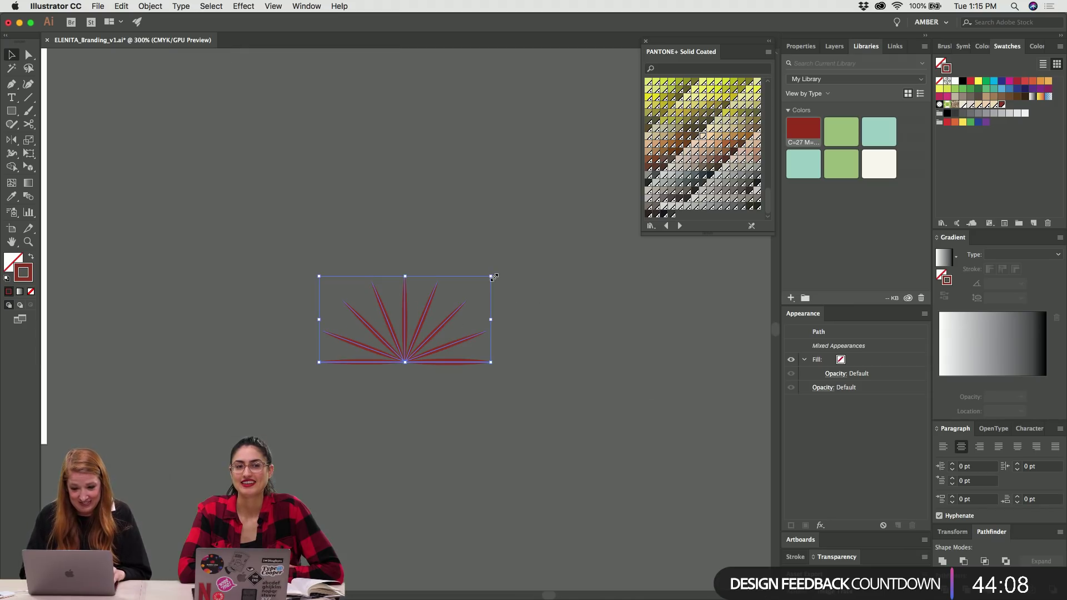
drag(492, 275, 461, 294)
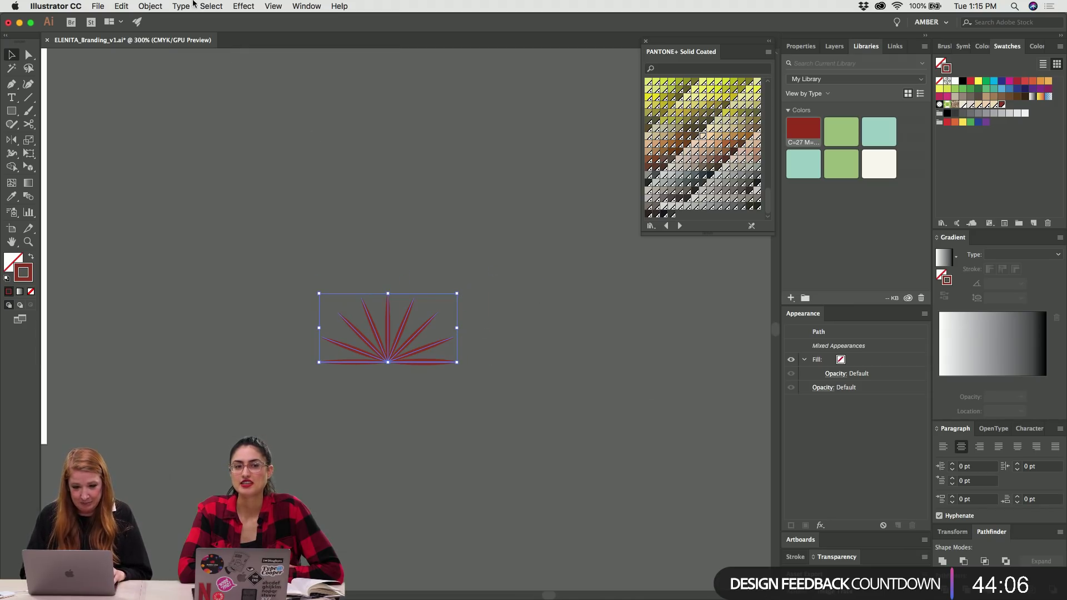
key(super+g)
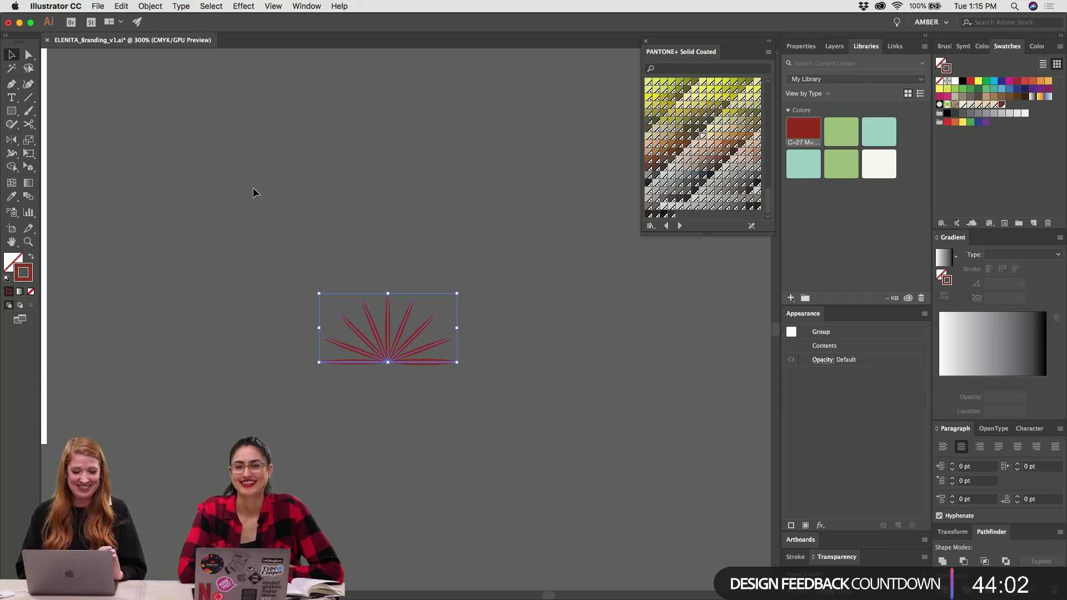
Make a new pattern from the grouped red agave icon.
click(352, 231)
key(z)
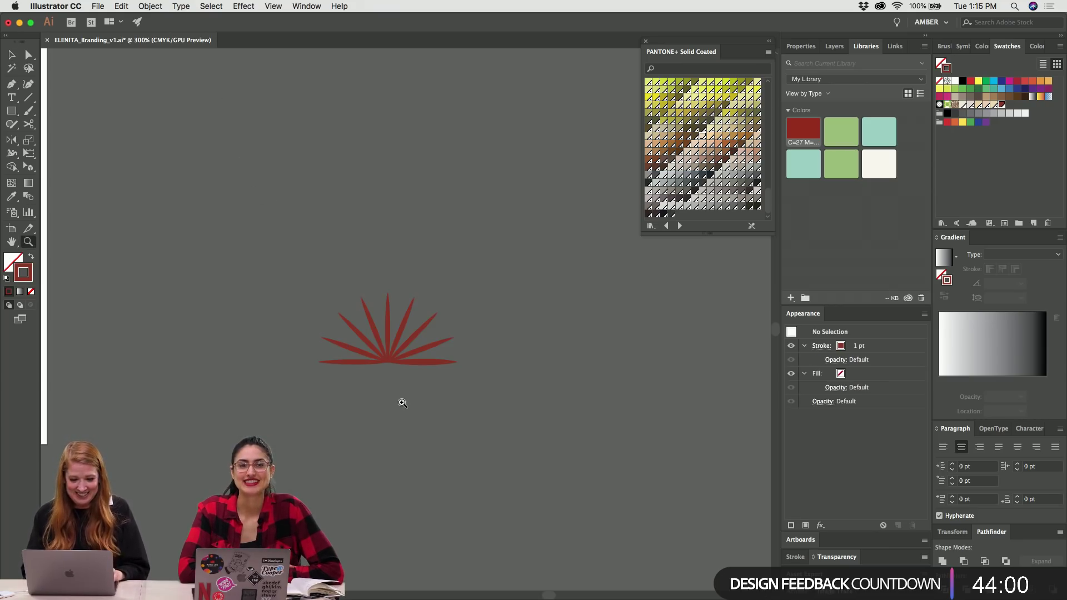
key(v)
click(391, 359)
click(146, 7)
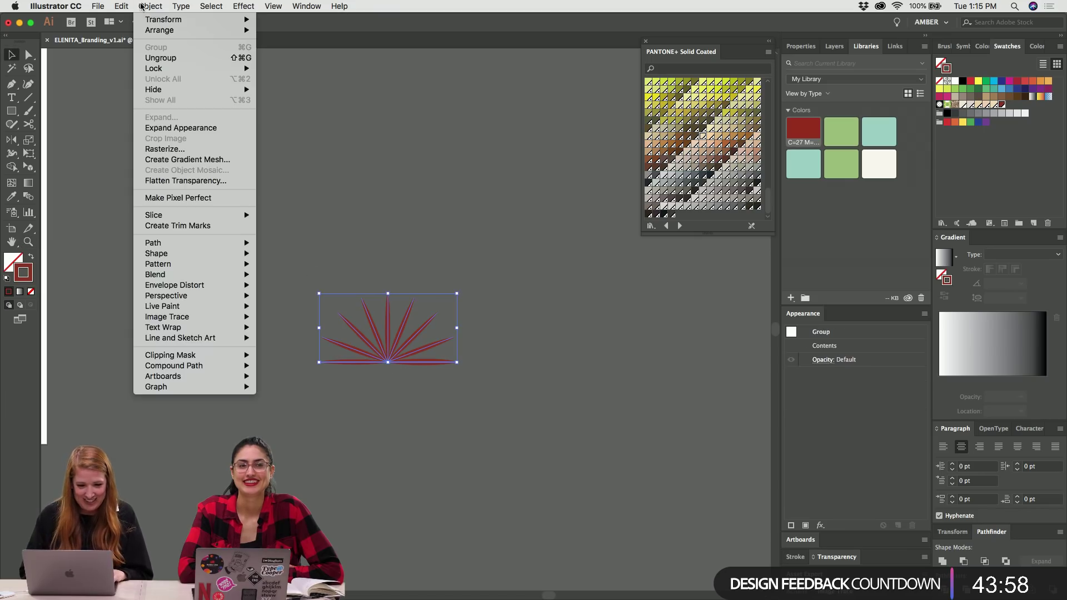
mouse_move(121, 5)
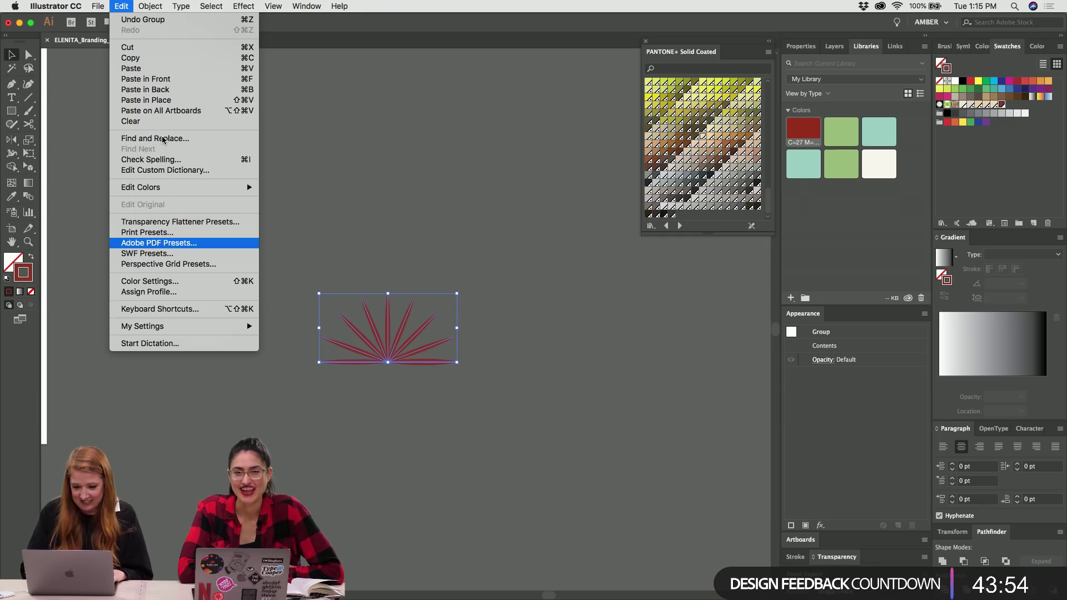
click(271, 182)
key(super+equal)
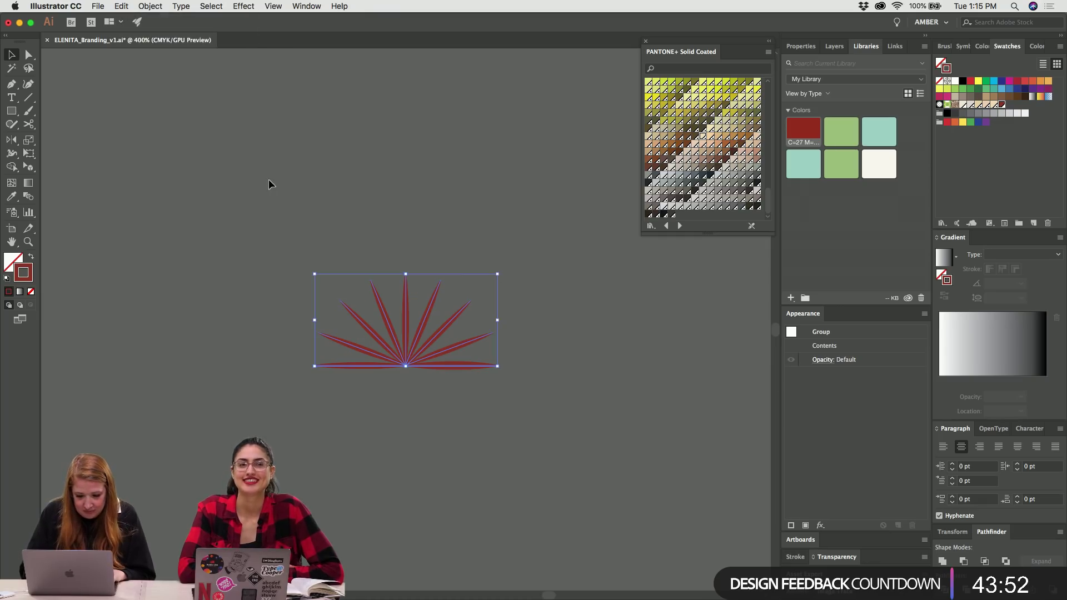
click(150, 6)
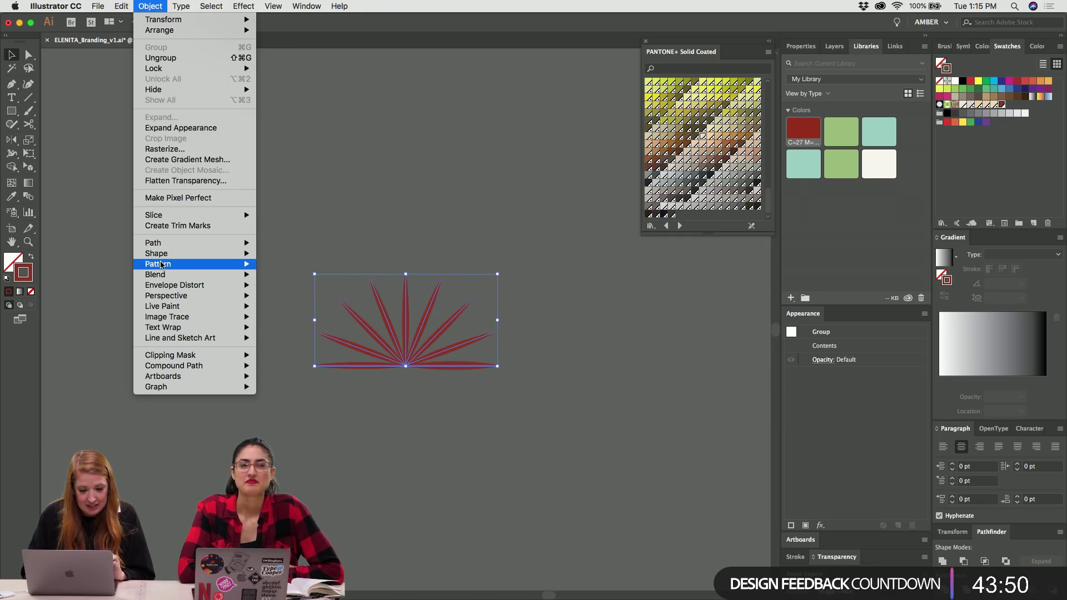
mouse_move(234, 264)
click(294, 268)
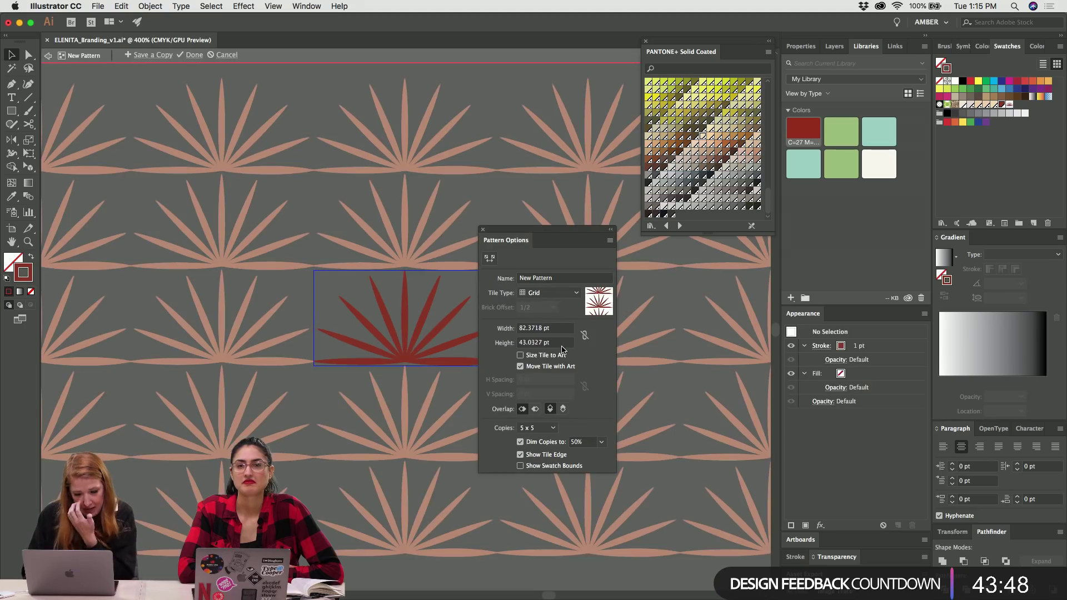
Set the pattern's tile type to Brick by Row, with a tile 140 pt wide and 70 pt high.
click(547, 293)
click(553, 317)
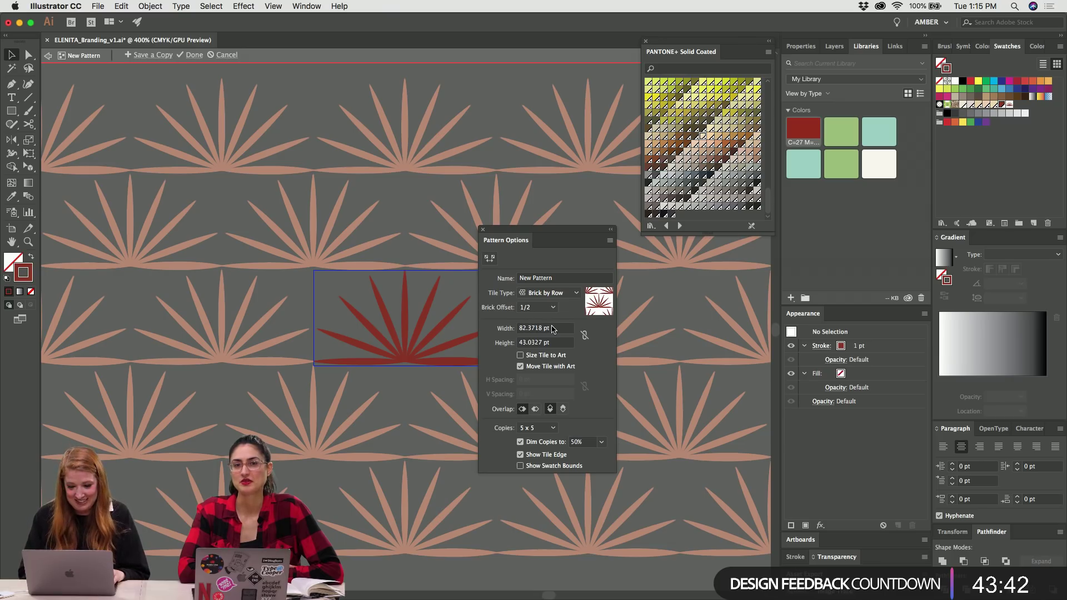
click(549, 328)
text(120)
key(Return)
text(140)
key(Return)
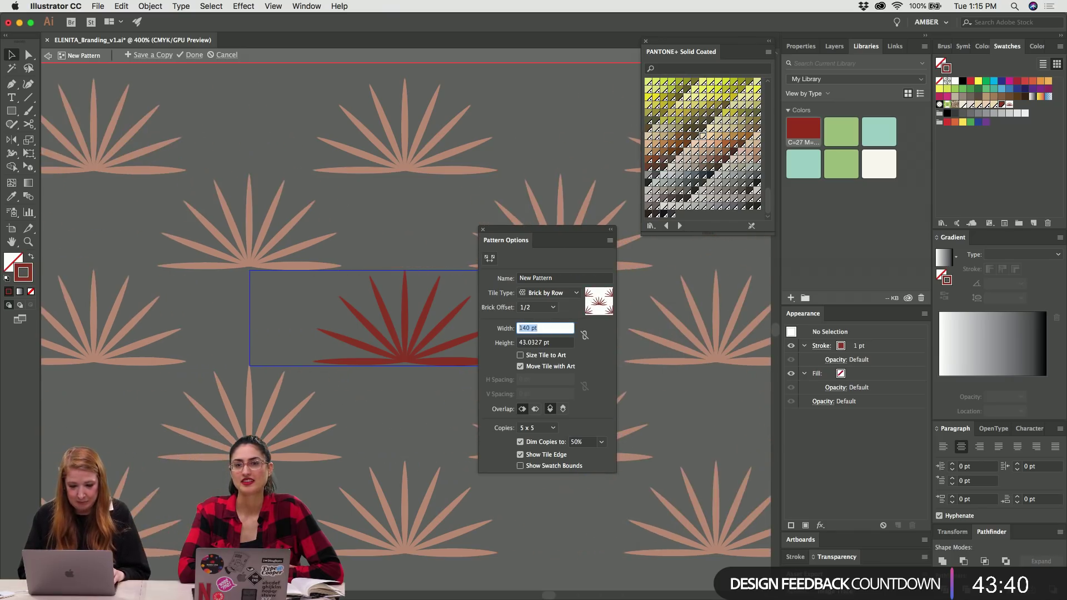
key(Tab)
text(60)
key(Return)
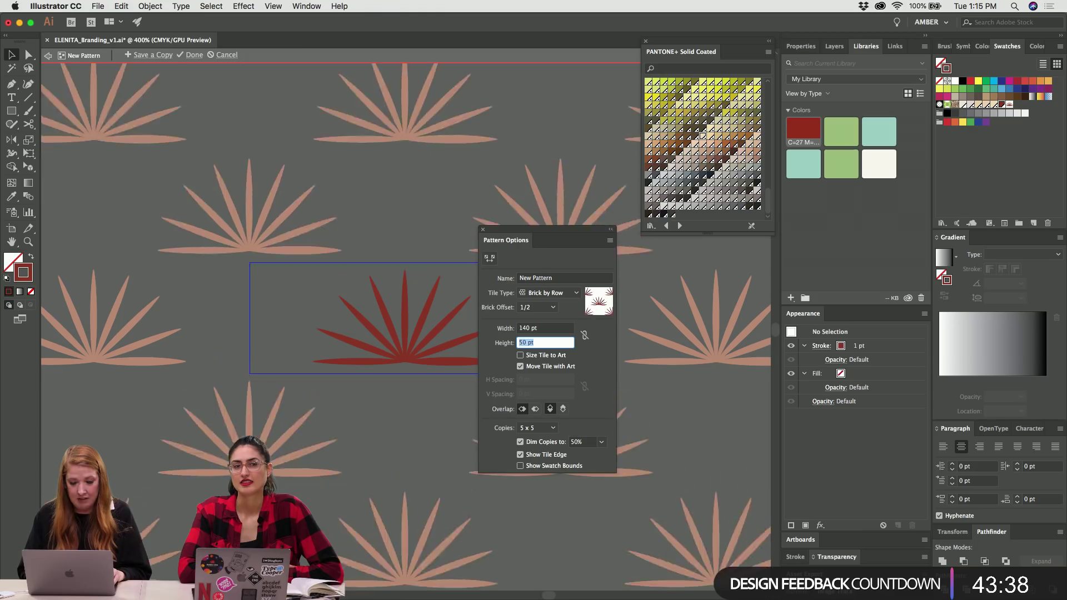
text(70)
key(Return)
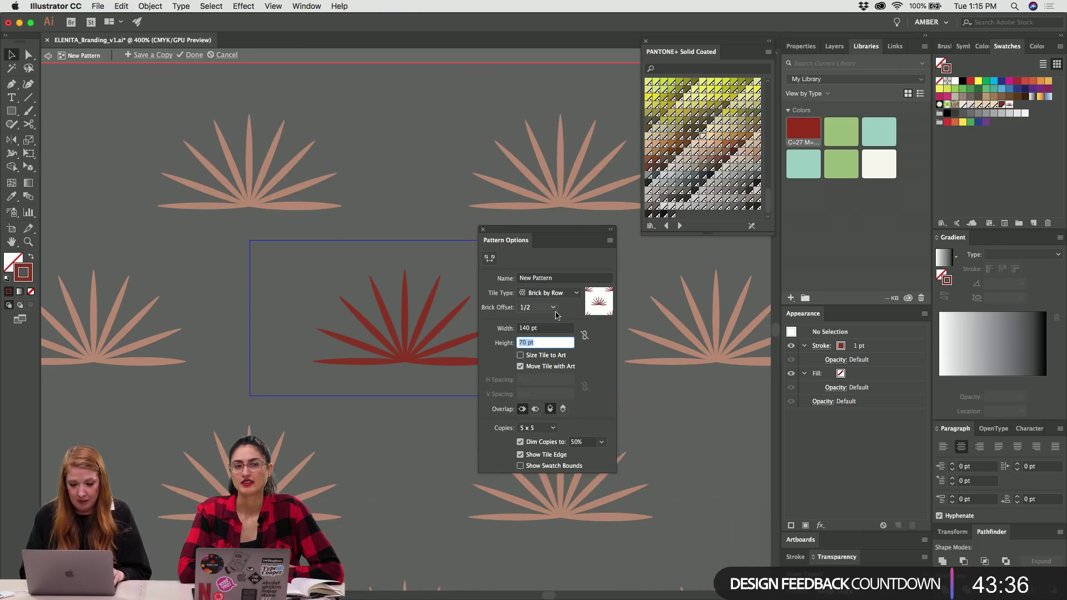
Set the brick tile to 150 pt wide and 80 pt high, and finish editing the agave pattern.
key(shift+Tab)
text(150)
key(Return)
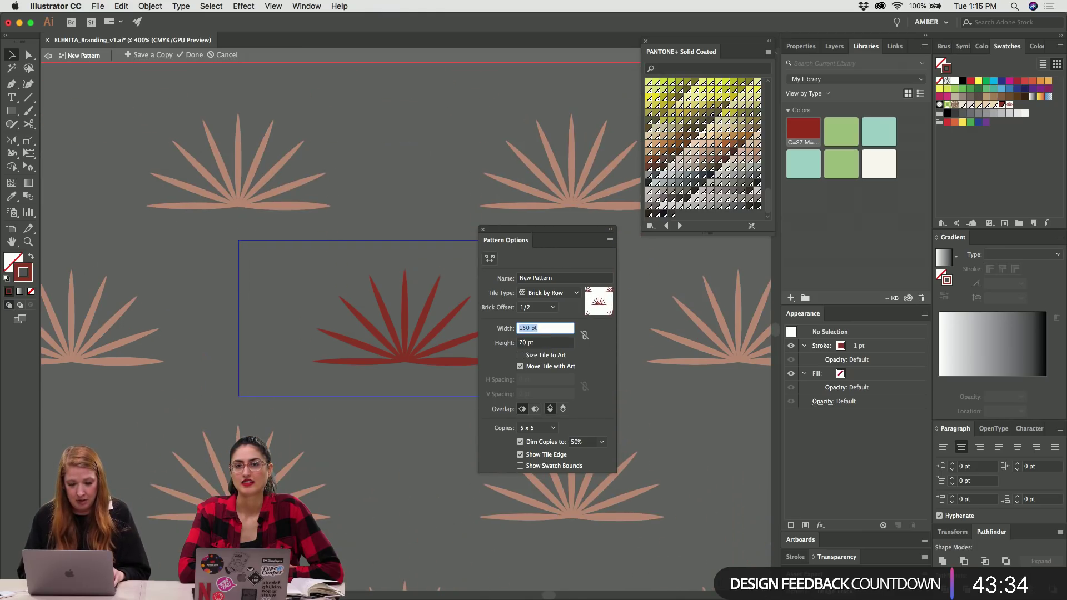
click(545, 343)
key(shift+Up)
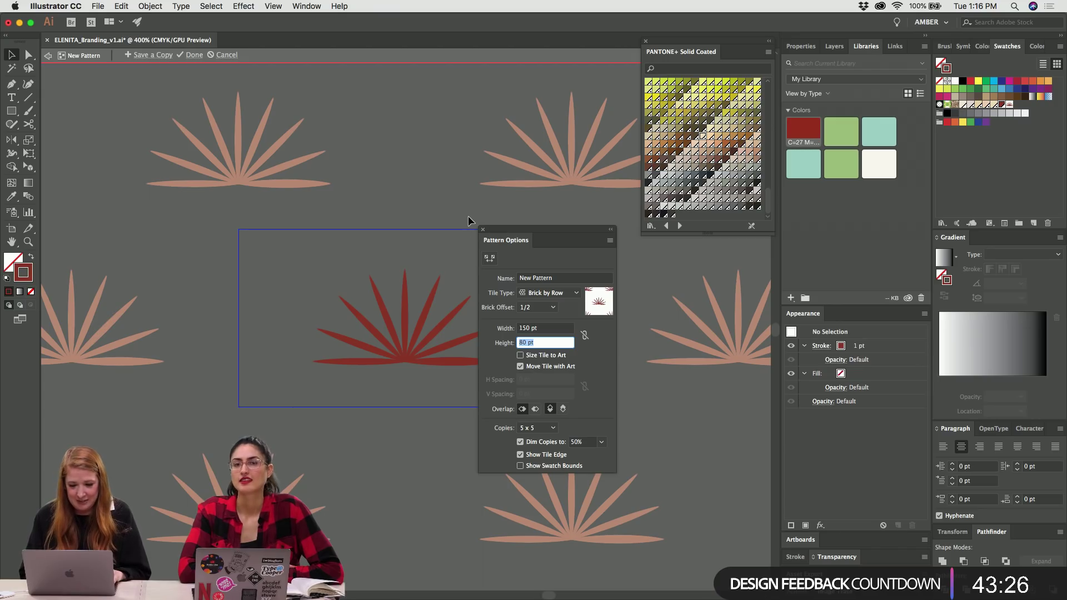
click(482, 230)
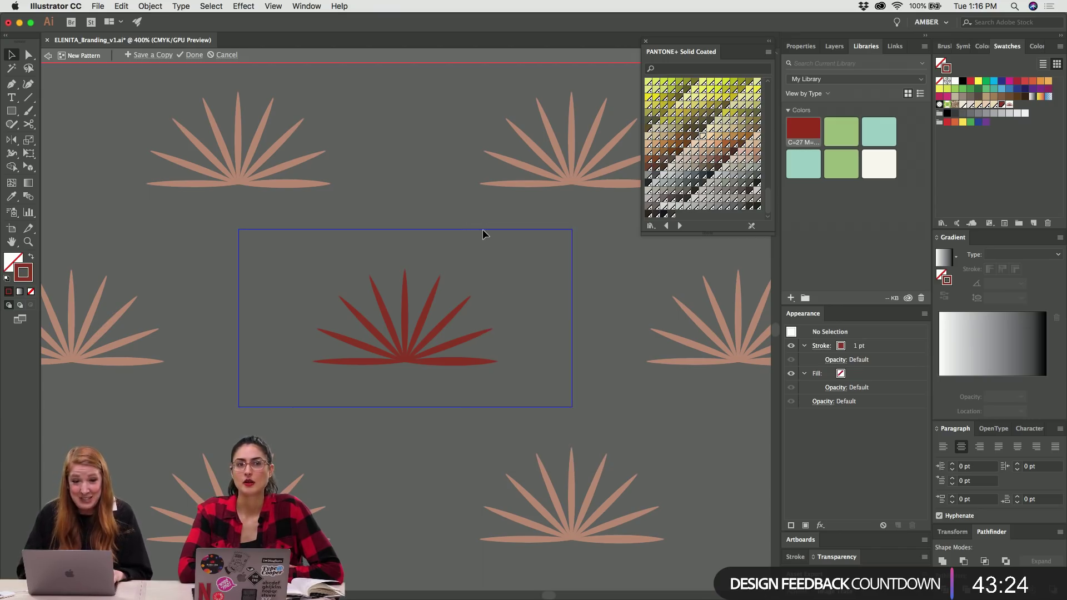
key(super+minus)
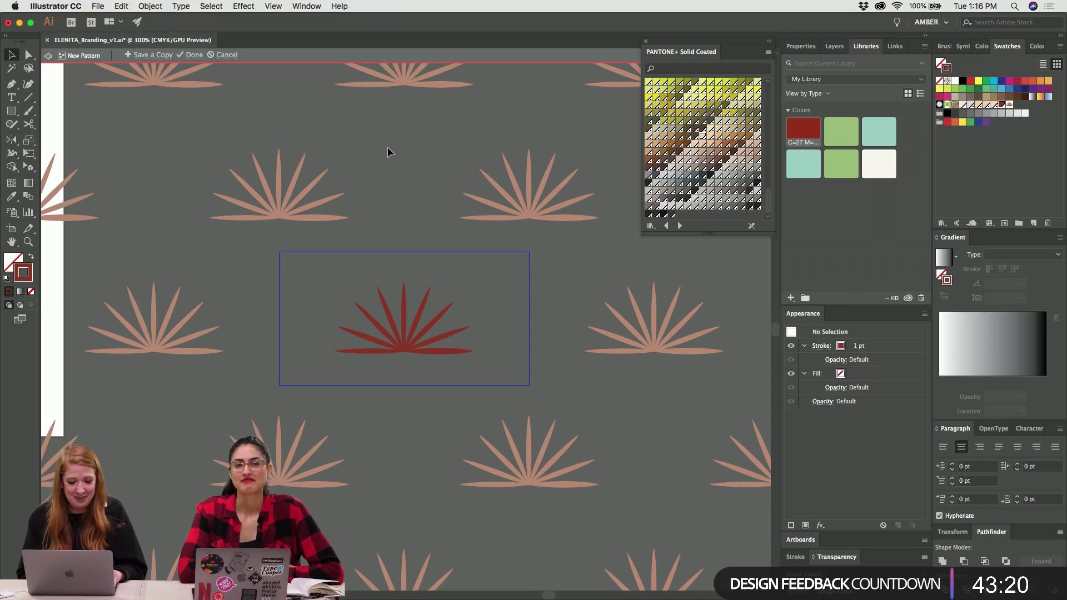
key(Escape)
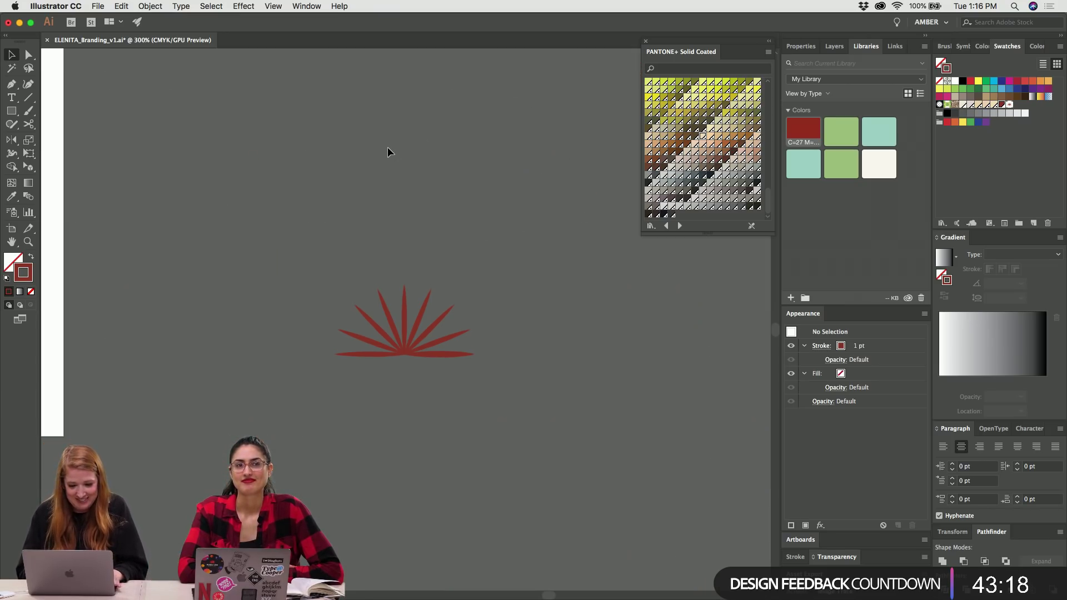
Fill the cream rectangle behind the ELENITA label with the new agave pattern swatch.
key(super+1)
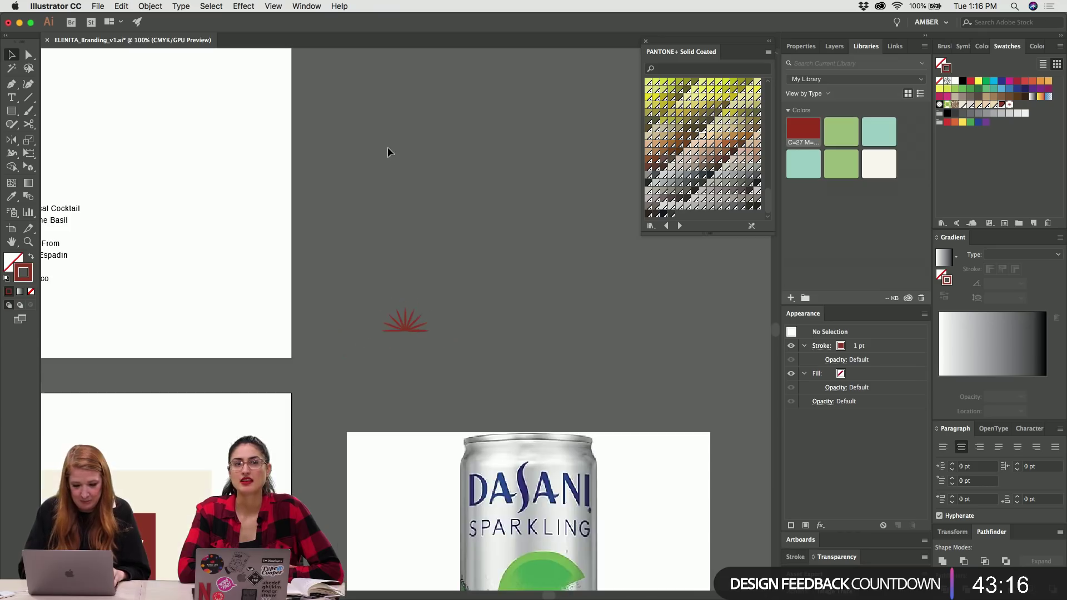
scroll(388, 147, down, 4)
scroll(388, 147, left, 1)
click(371, 206)
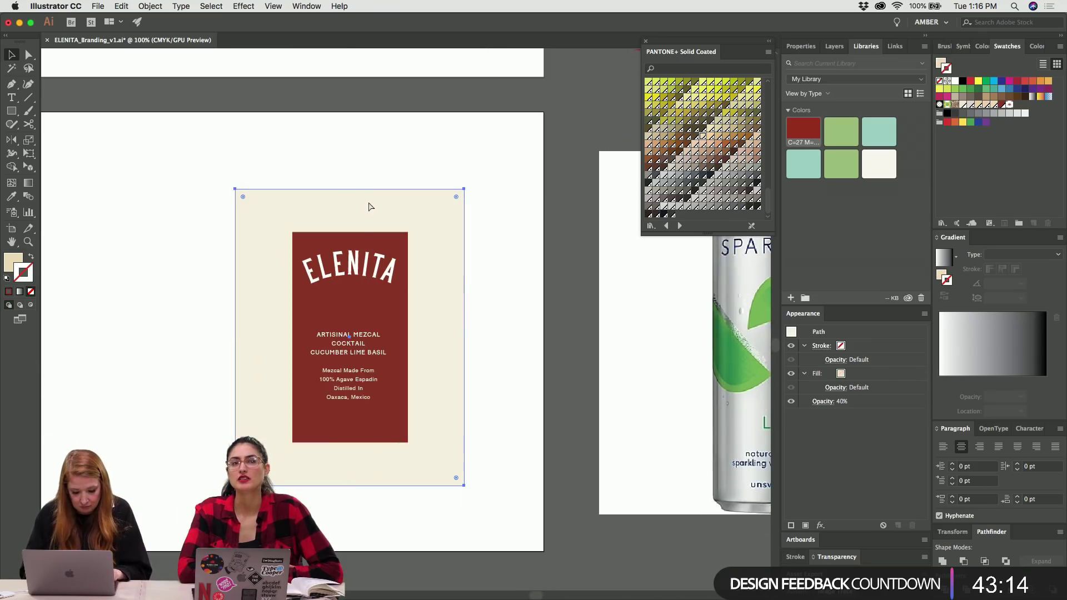
click(1010, 105)
click(510, 112)
click(436, 217)
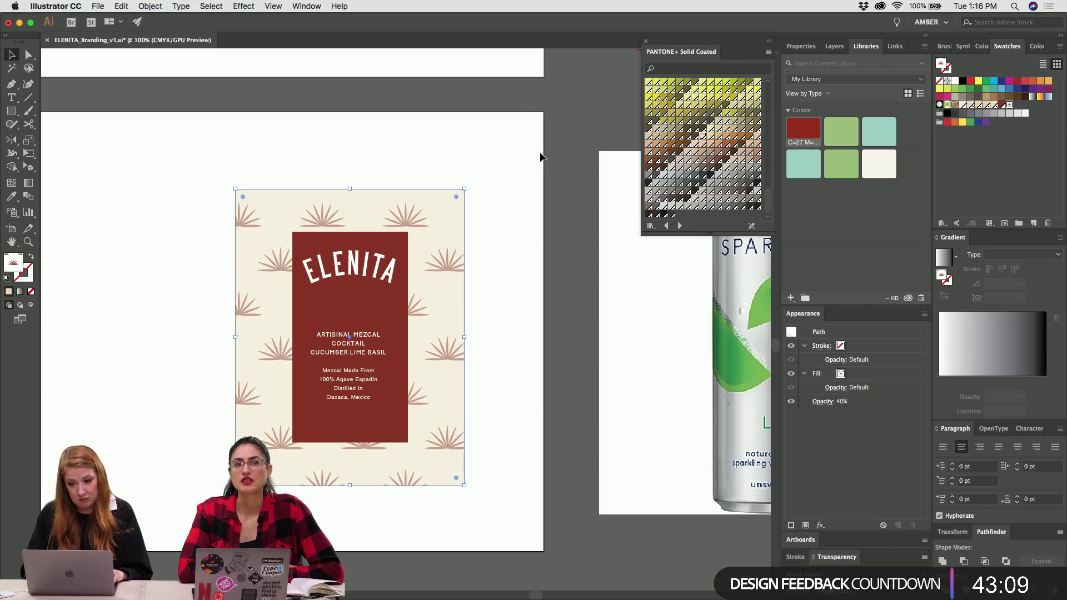
double_click(419, 215)
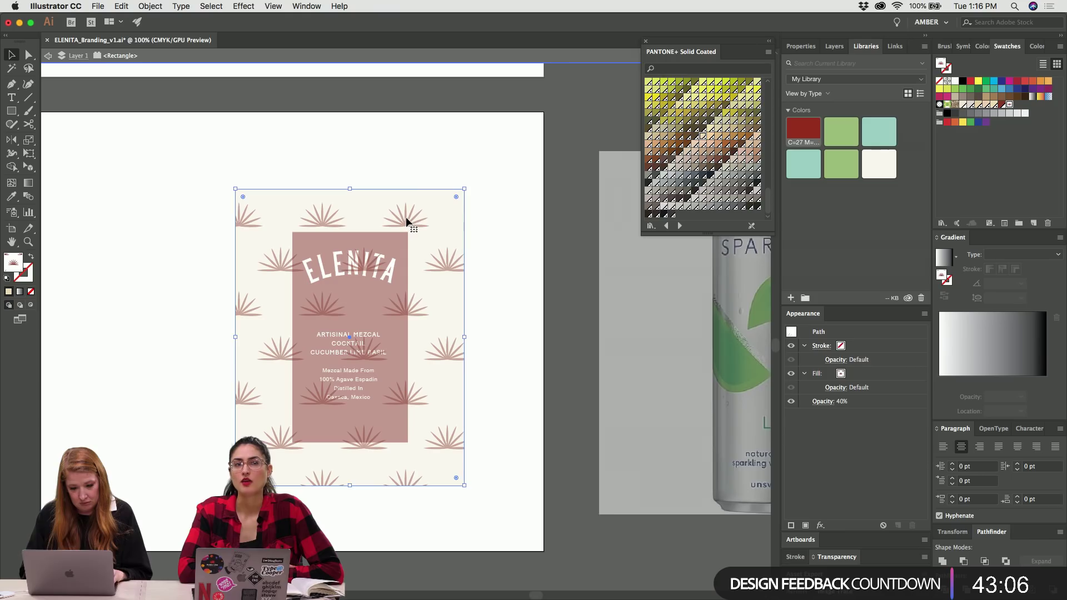
double_click(434, 173)
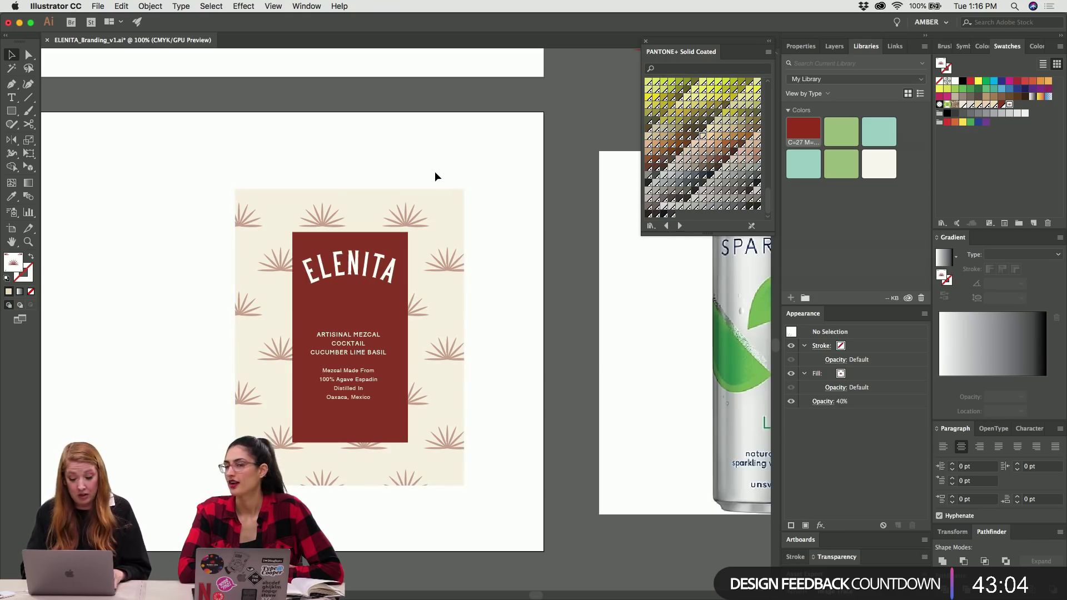
key(super+minus)
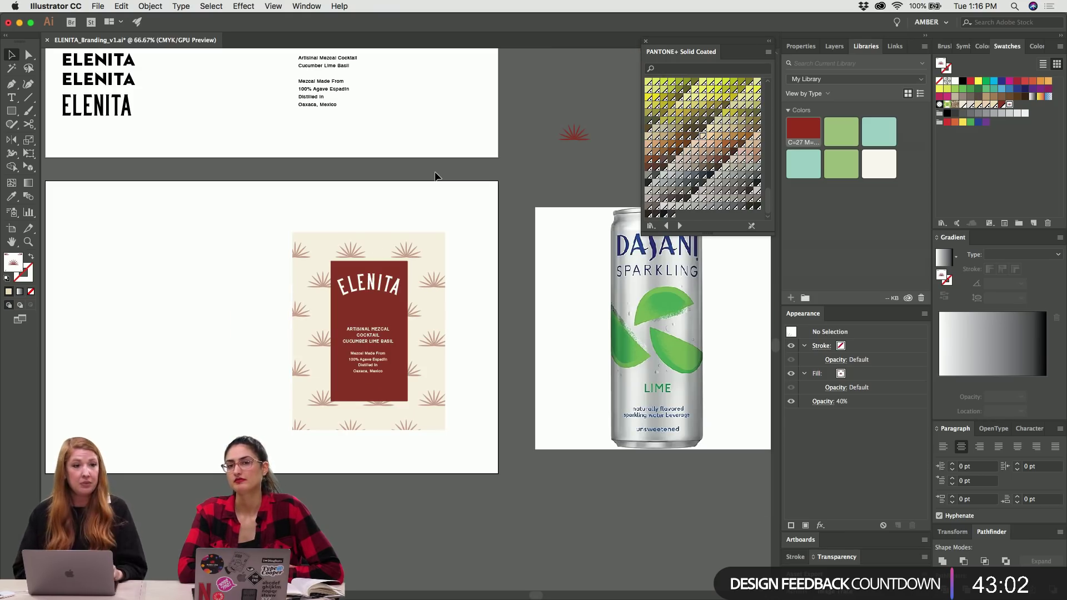
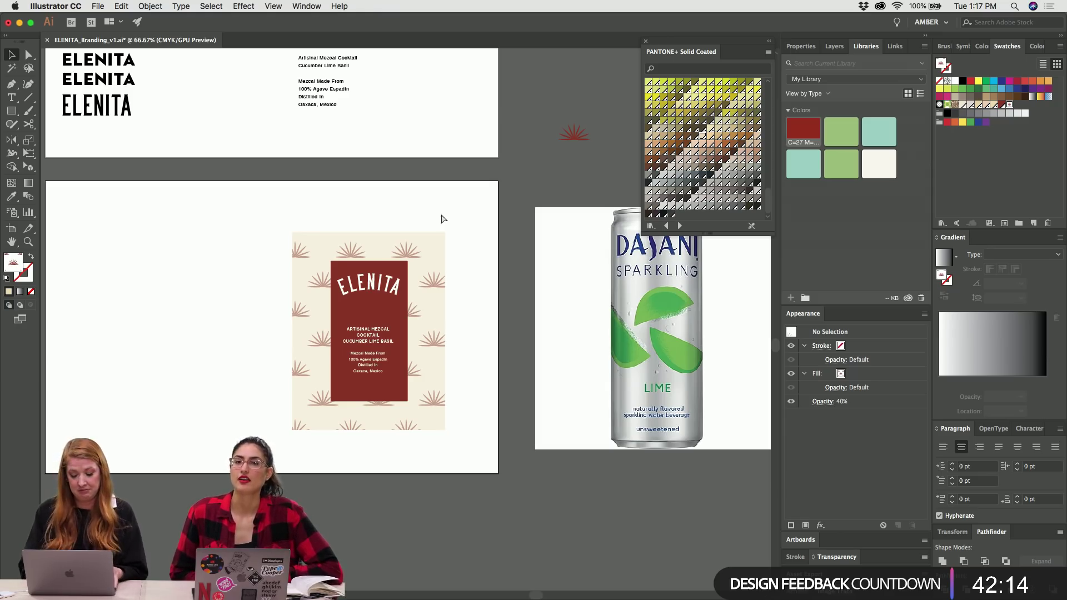
key(super+equal)
key(super+equal)
click(403, 248)
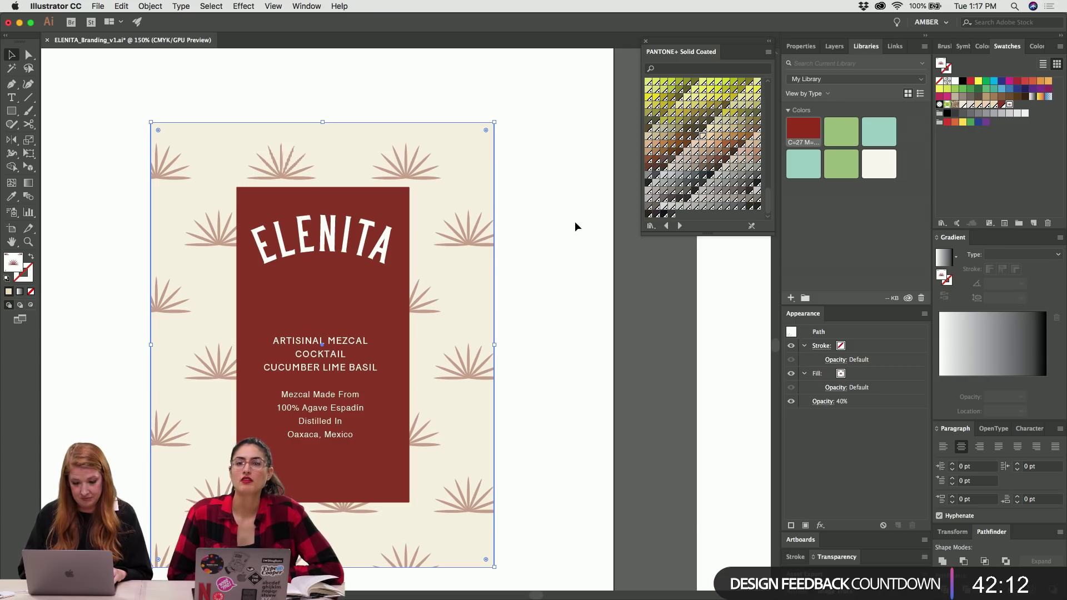
double_click(1008, 105)
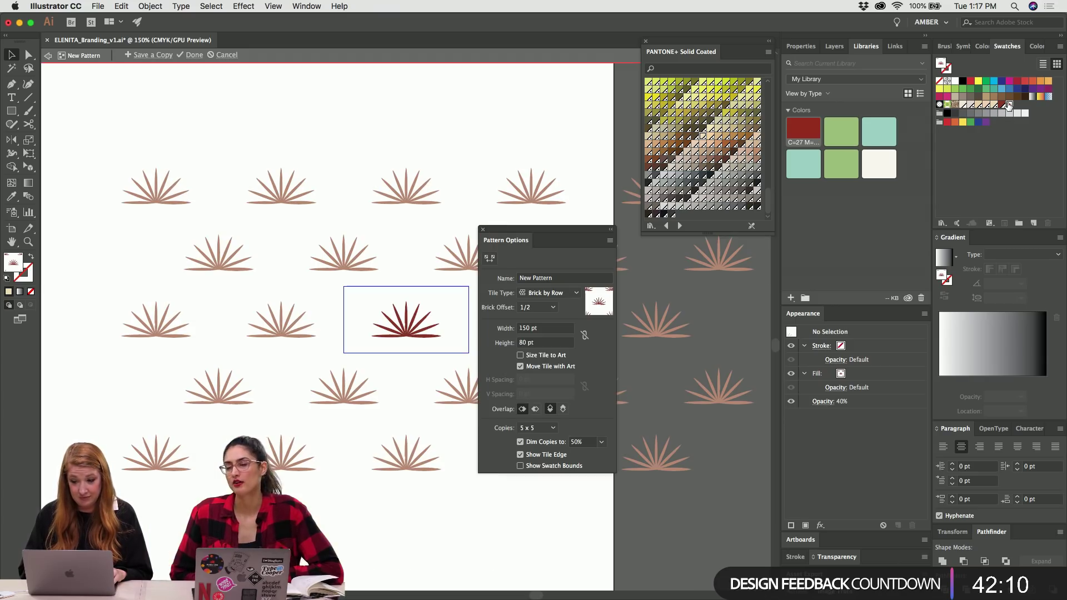
double_click(329, 142)
Move the red agave icon farther up and to the right into open space above the can image.
scroll(328, 139, down, 3)
scroll(442, 72, right, 5)
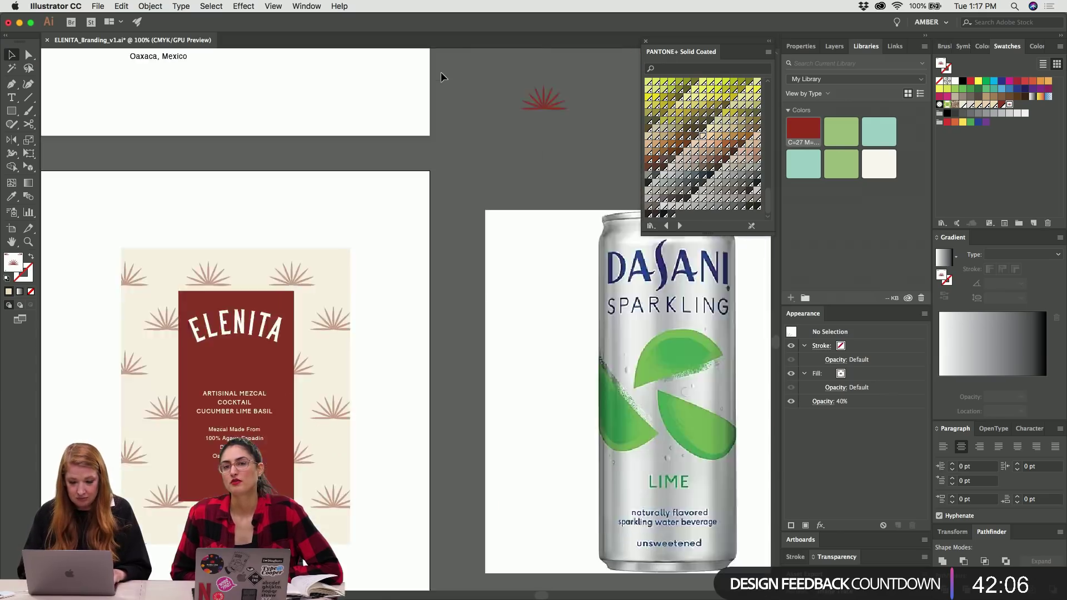
scroll(434, 101, up, 5)
key(super+equal)
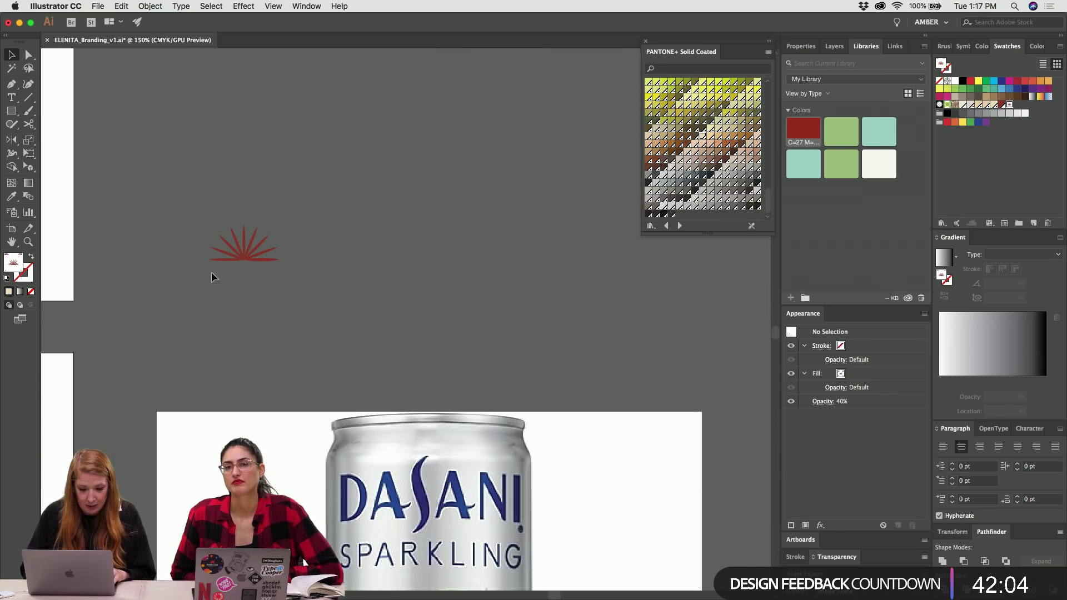
click(244, 254)
drag(243, 253, 470, 97)
Make a second pattern from the moved red agave icon, and shift the pattern settings clear of the tile.
key(super+equal)
key(super+equal)
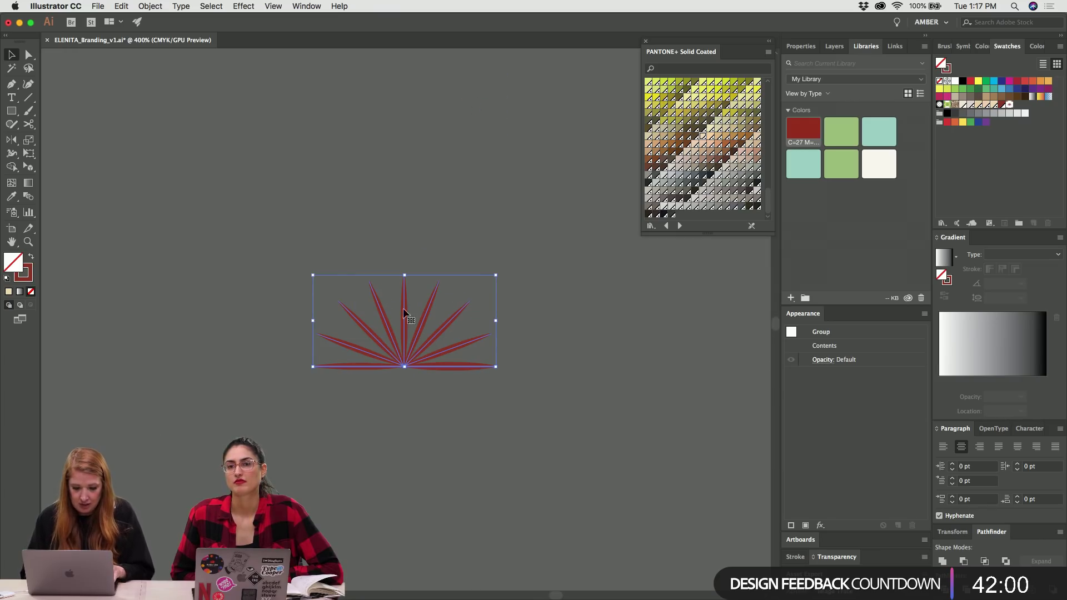
scroll(405, 306, up, 3)
scroll(405, 310, up, 2)
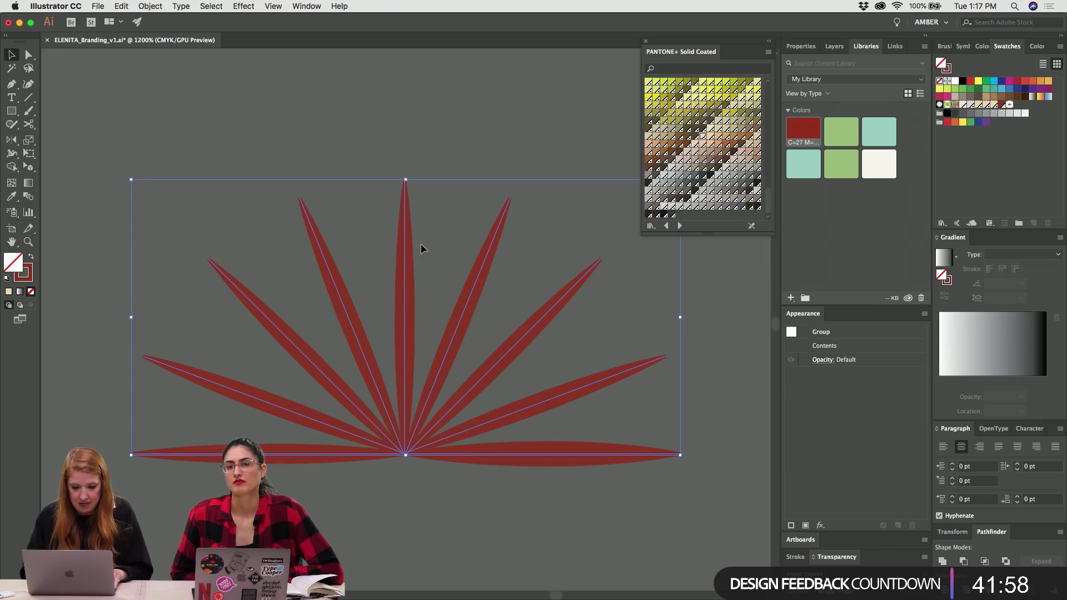
key(super+minus)
key(super+minus)
key(super+minus)
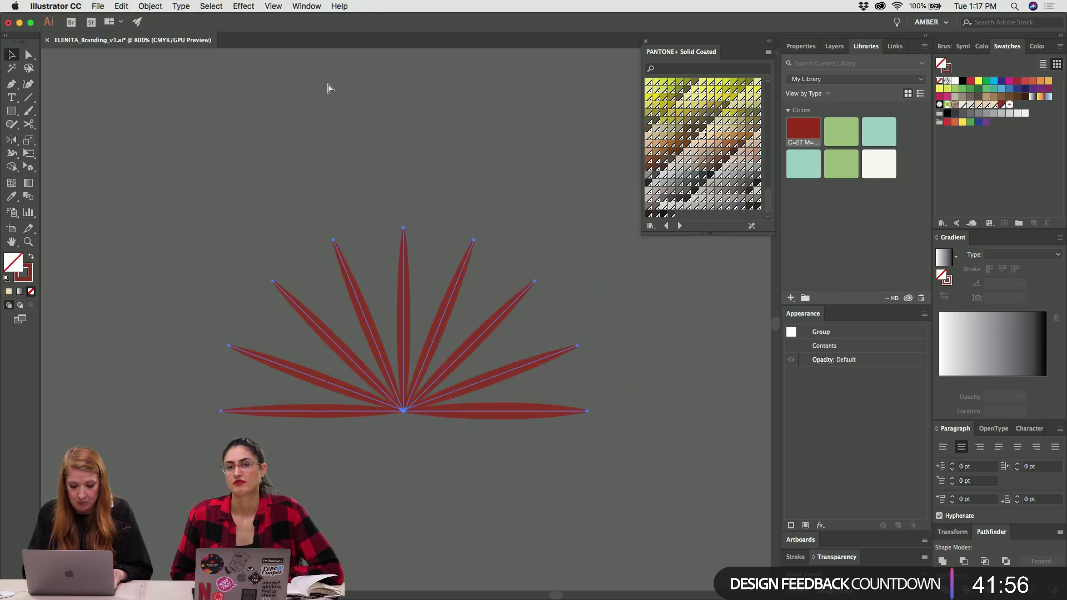
click(150, 6)
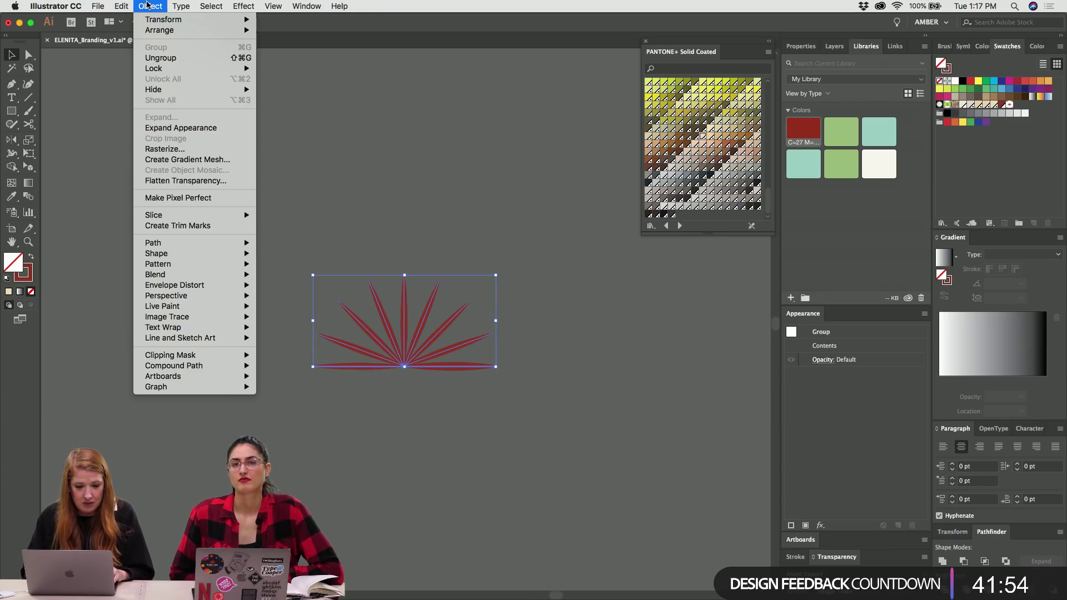
mouse_move(170, 91)
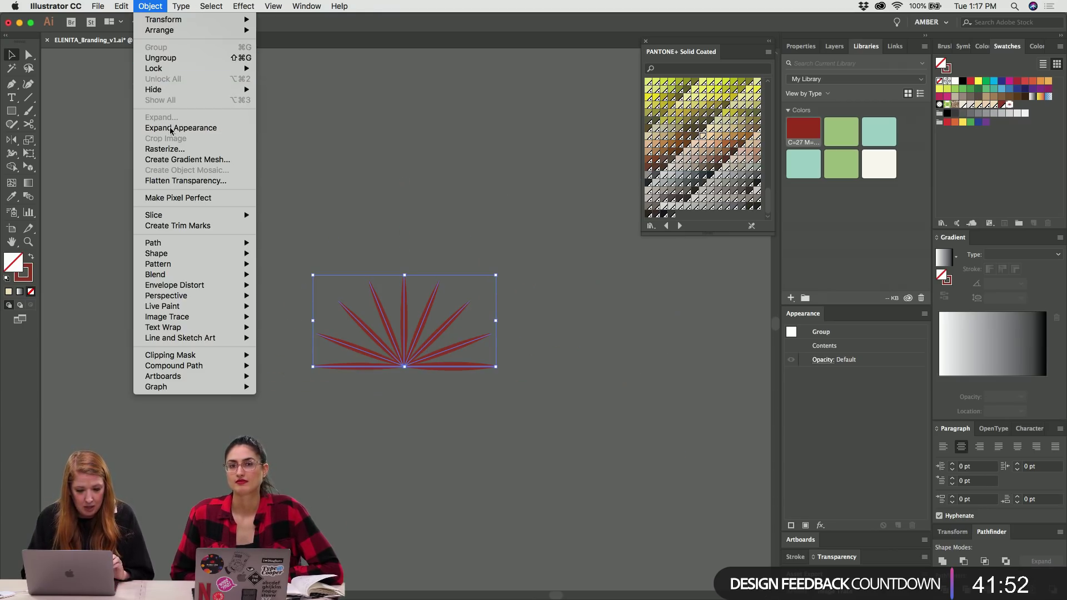
mouse_move(174, 263)
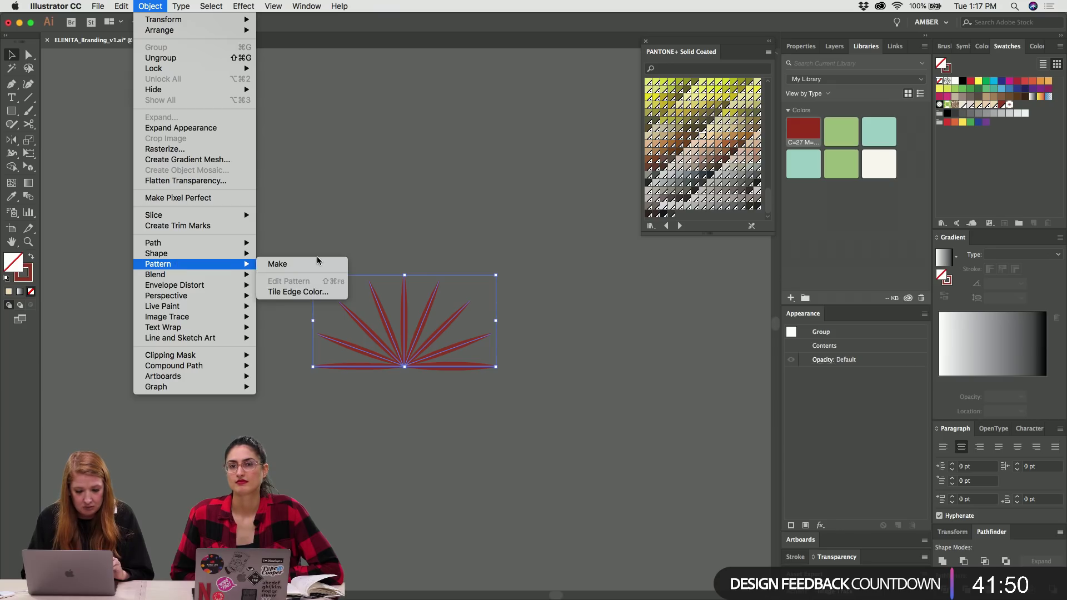
click(286, 264)
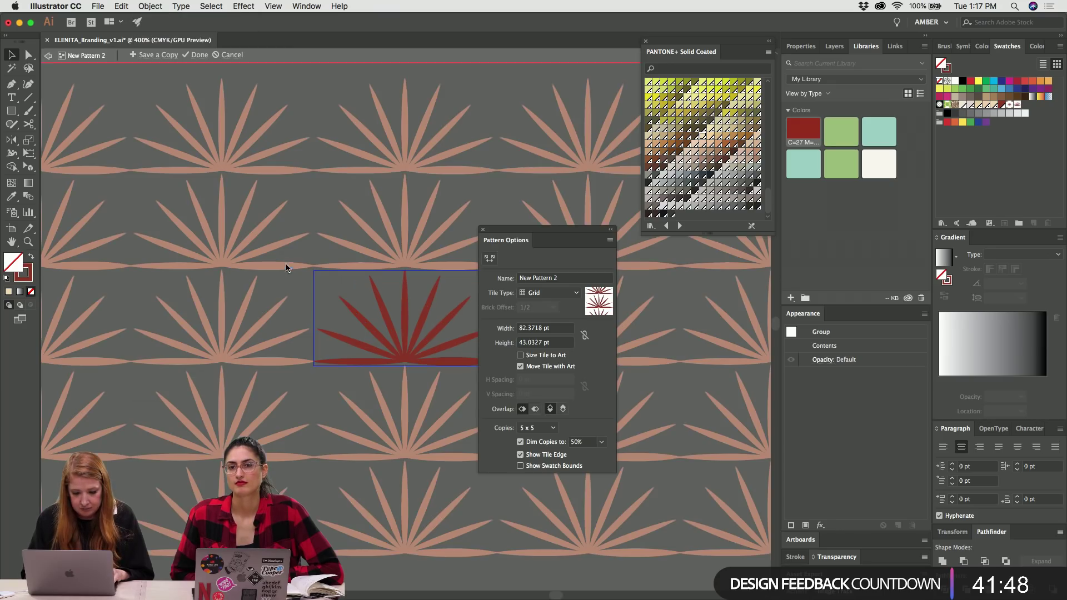
drag(526, 229, 714, 233)
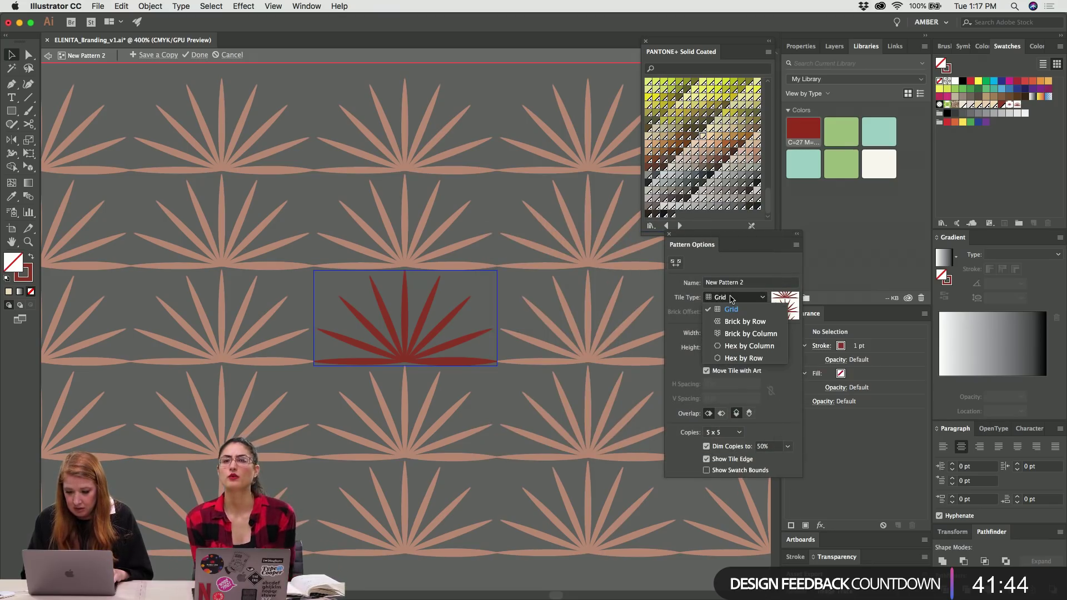
Try to lengthen one diagonal leaf of the agave in the tile by moving its tip anchor right and up.
click(408, 286)
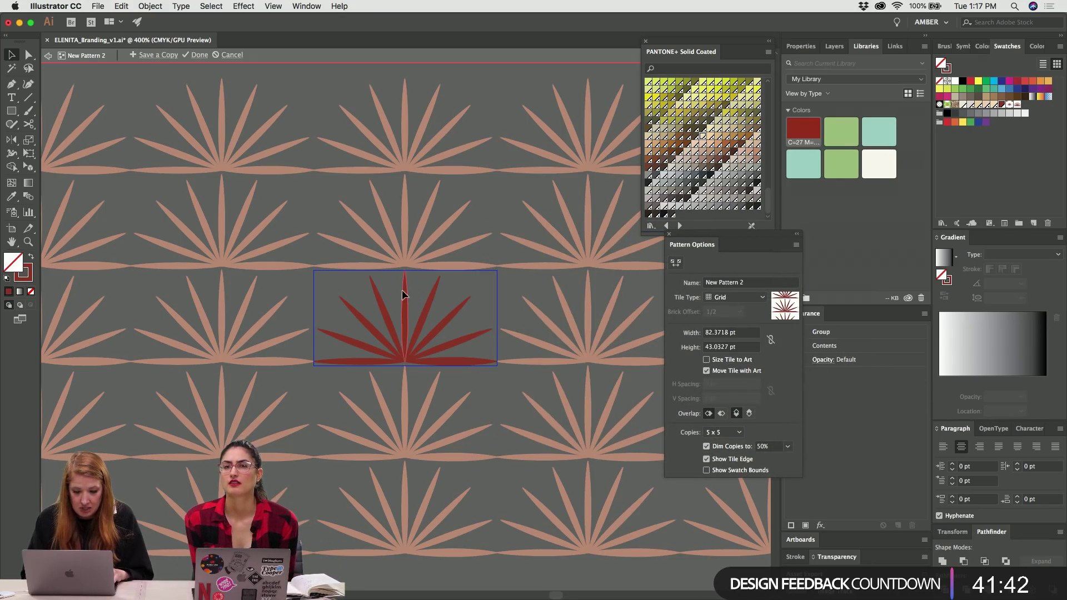
key(super+a)
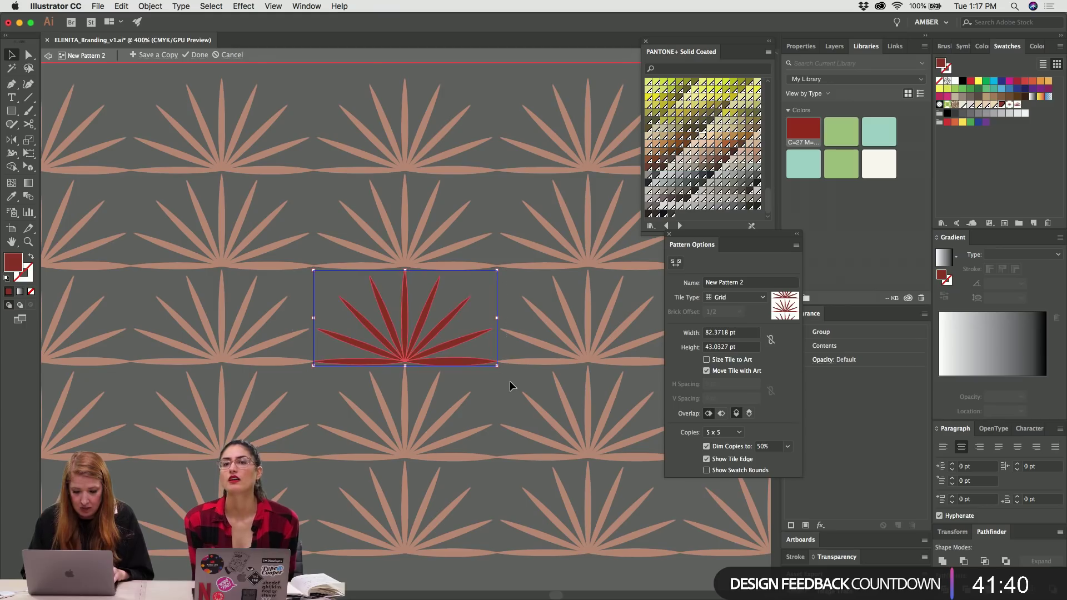
scroll(510, 382, down, 2)
click(452, 252)
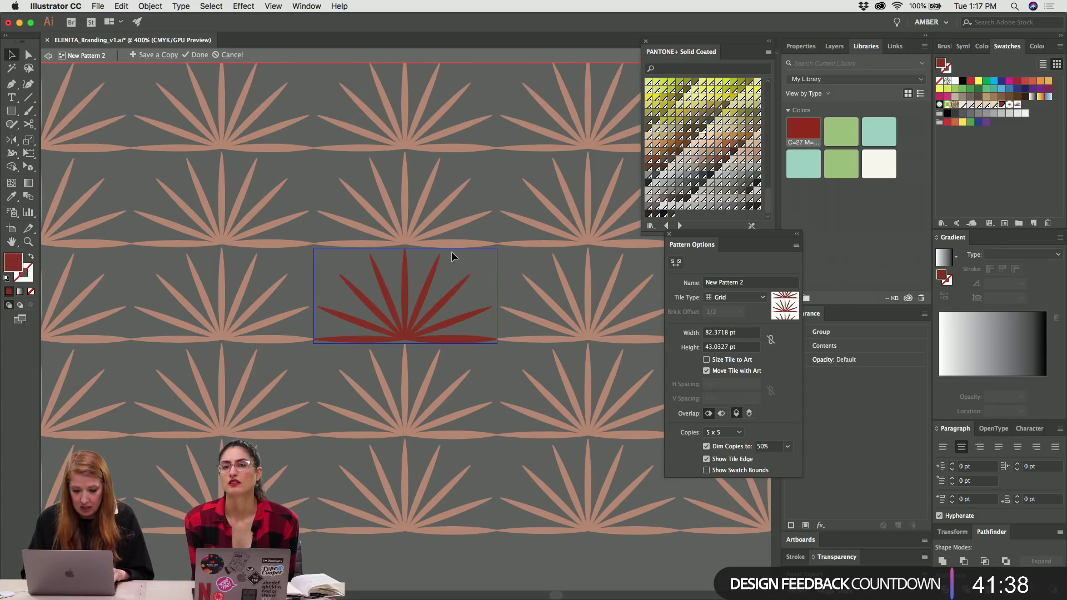
key(a)
drag(486, 300, 487, 300)
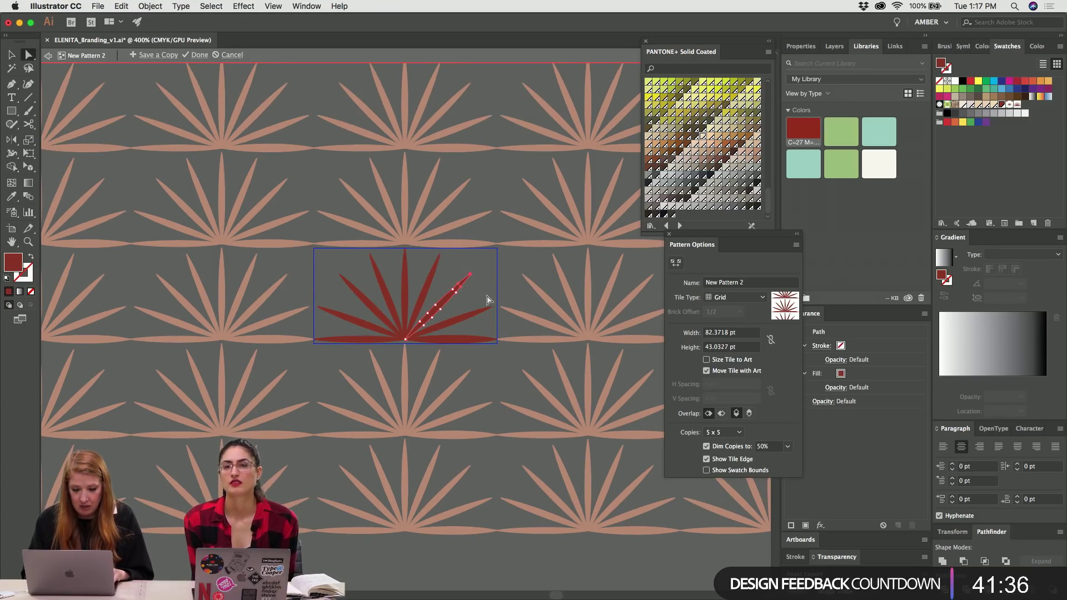
key(shift+Right)
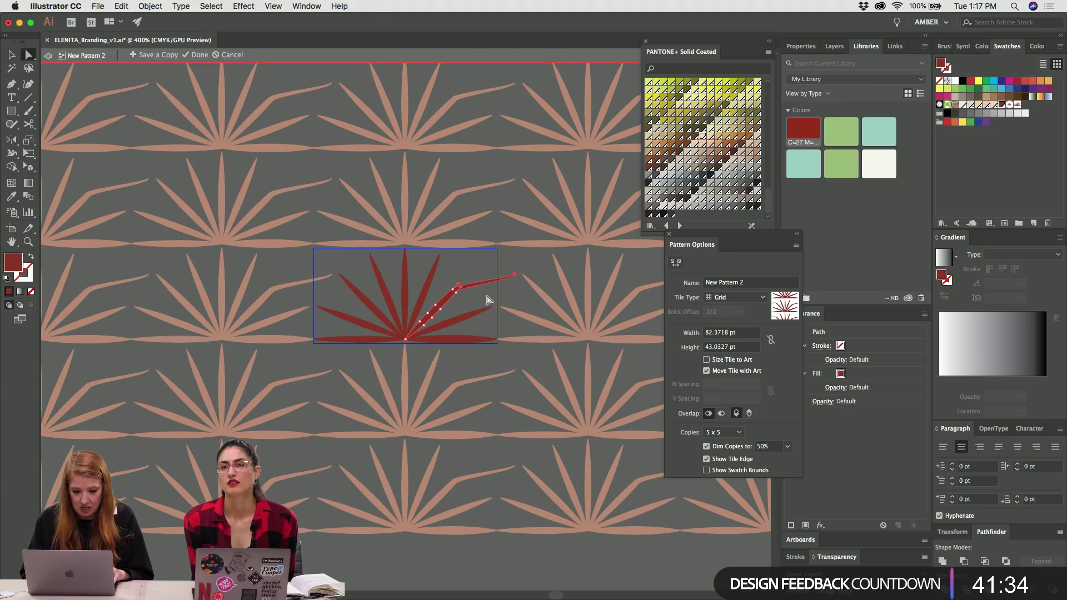
key(shift+Up)
key(shift+Up)
key(shift+Up)
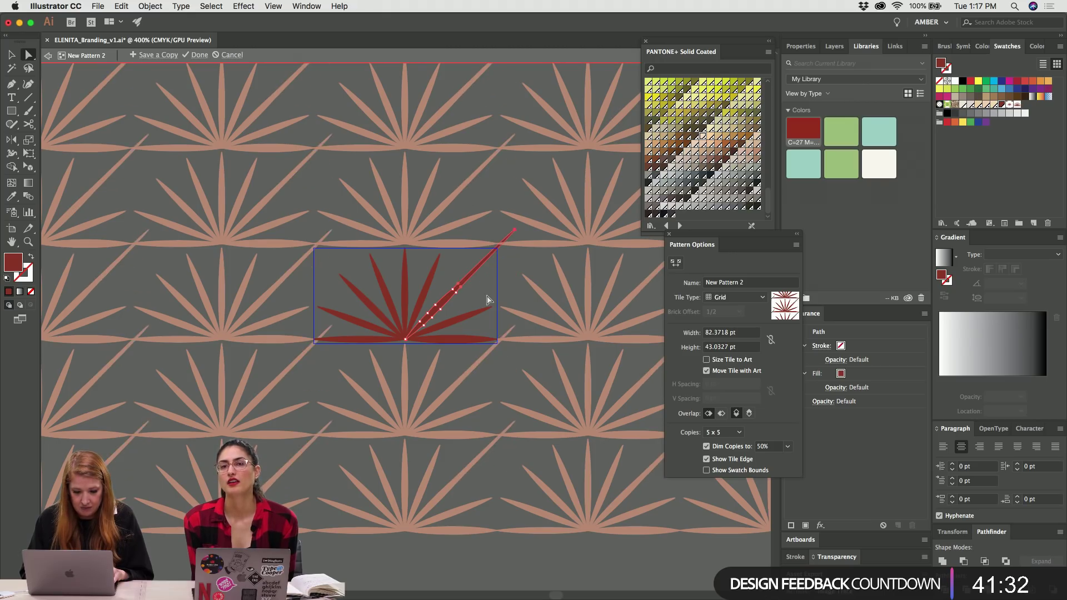
Undo the changes to the agave leaf's tip.
key(super+z)
key(super+z)
key(super+z)
key(super+z)
key(super+z)
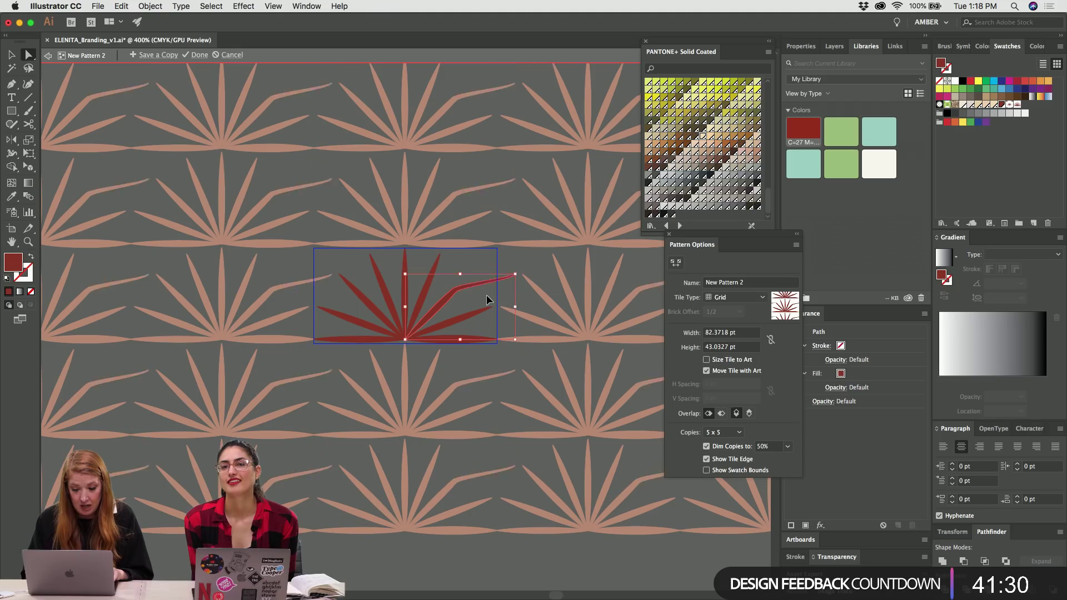
key(super+z)
key(super+z)
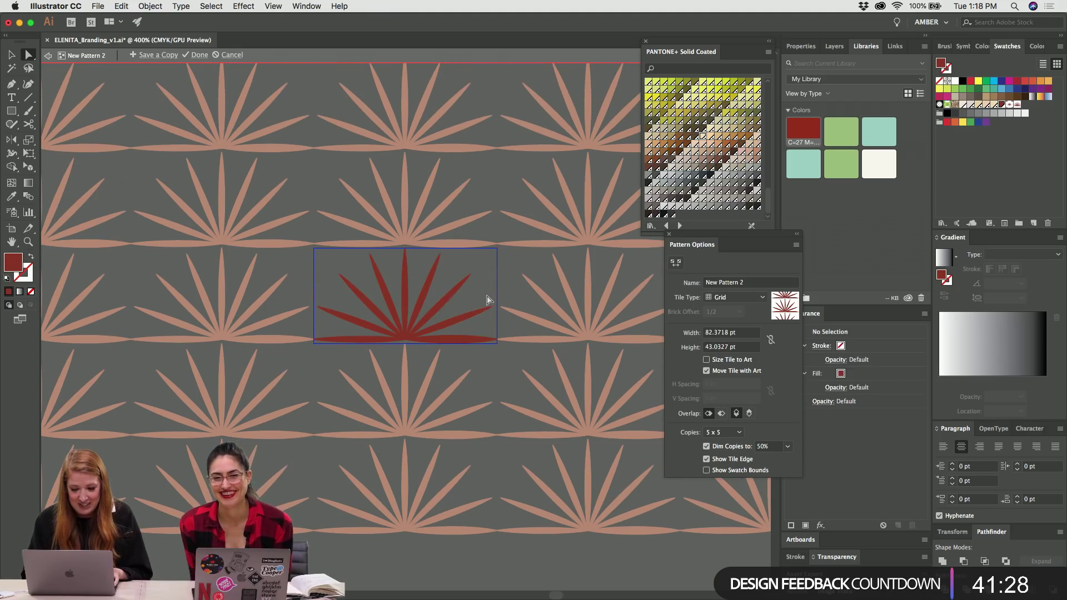
Select all the agave artwork in the tile and set the pattern's tile type to Brick by Row.
key(v)
key(super+a)
key(super+equal)
key(super+equal)
key(super+equal)
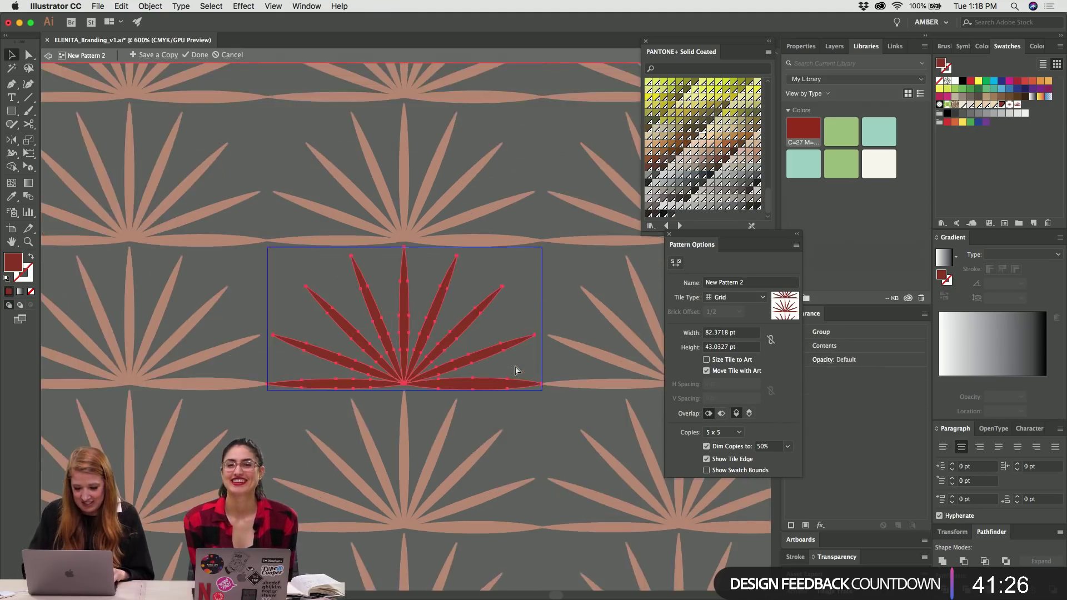
key(super+minus)
key(super+minus)
key(super+minus)
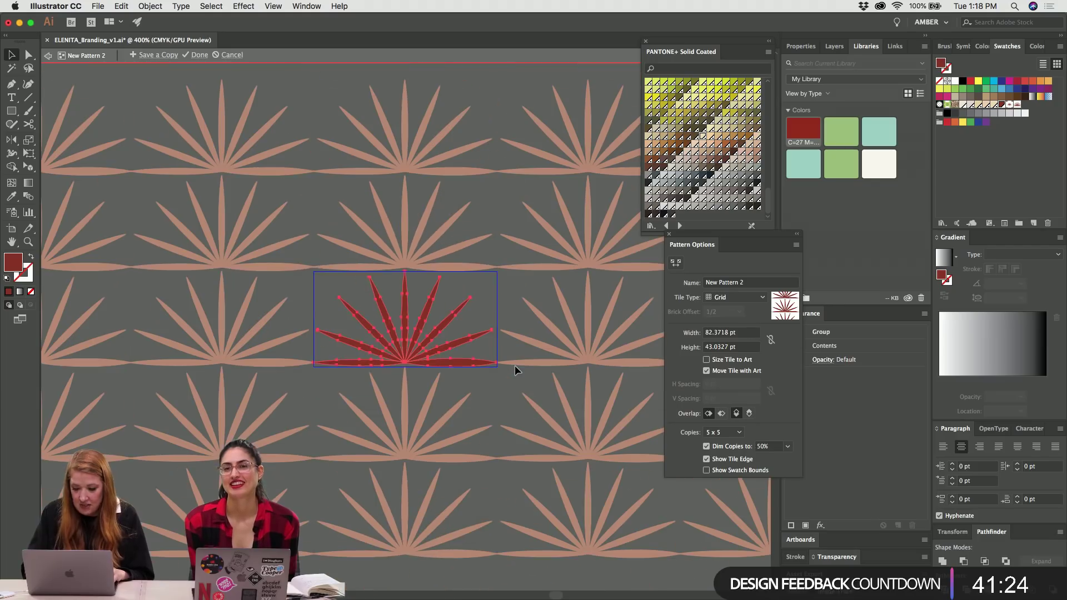
click(747, 298)
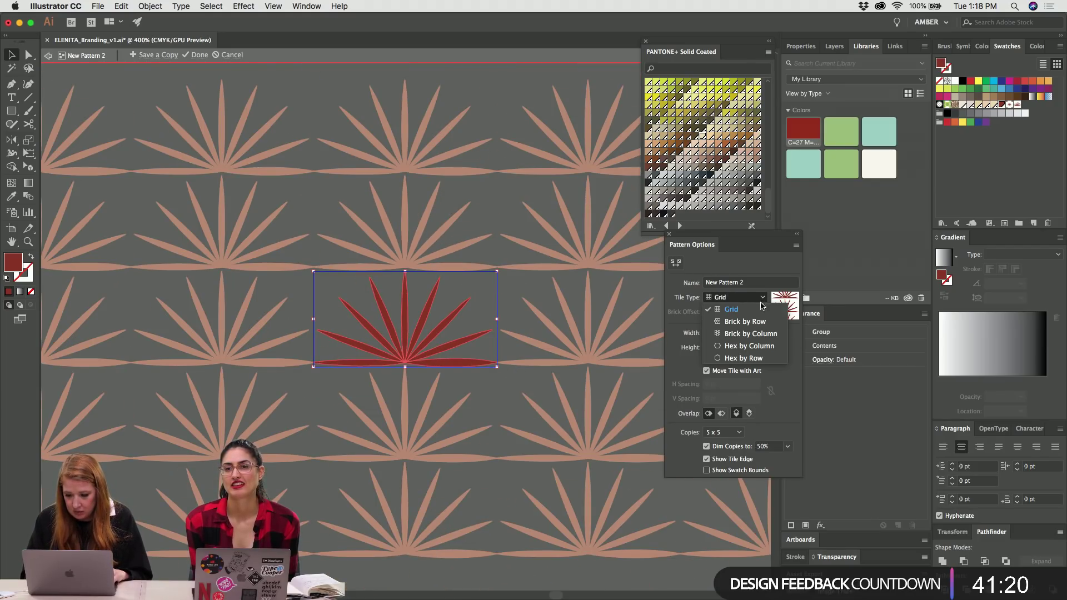
click(744, 323)
Try the Brick by Column tile type, and switch back to Brick by Row.
click(736, 298)
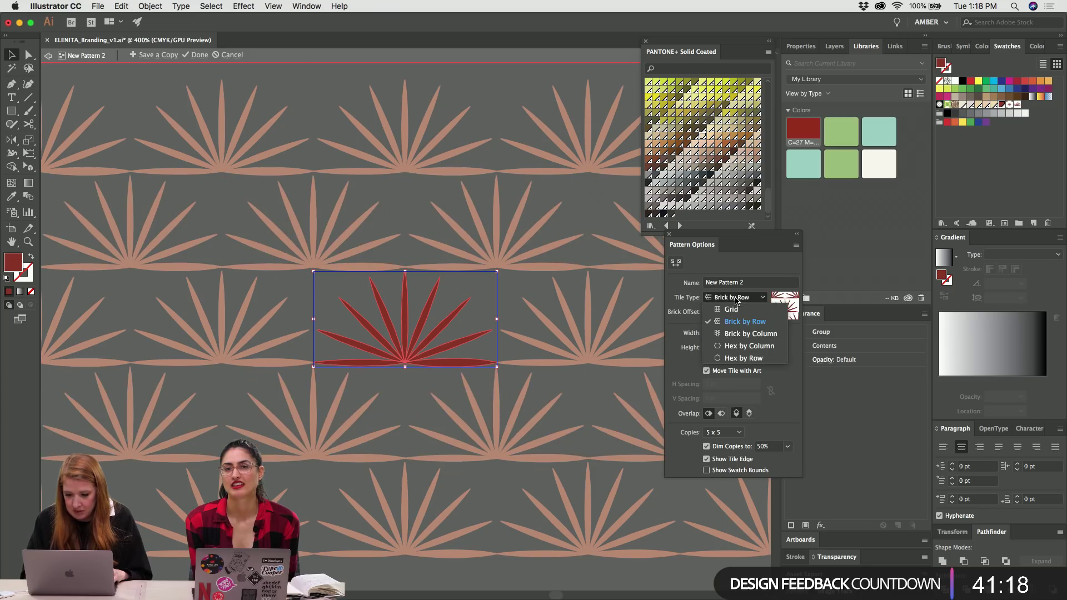
click(724, 335)
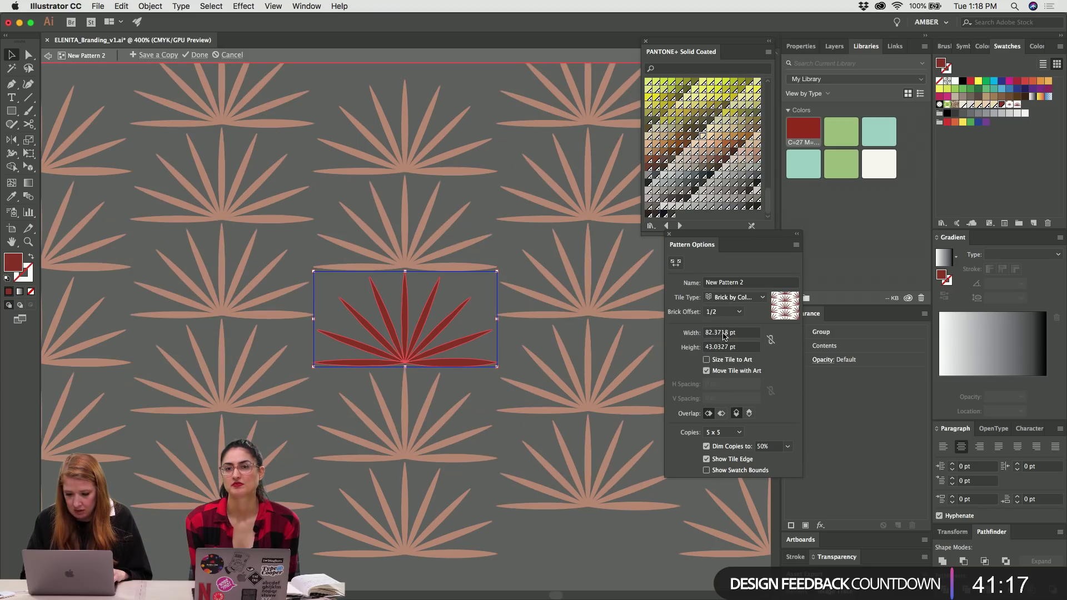
click(729, 300)
click(729, 323)
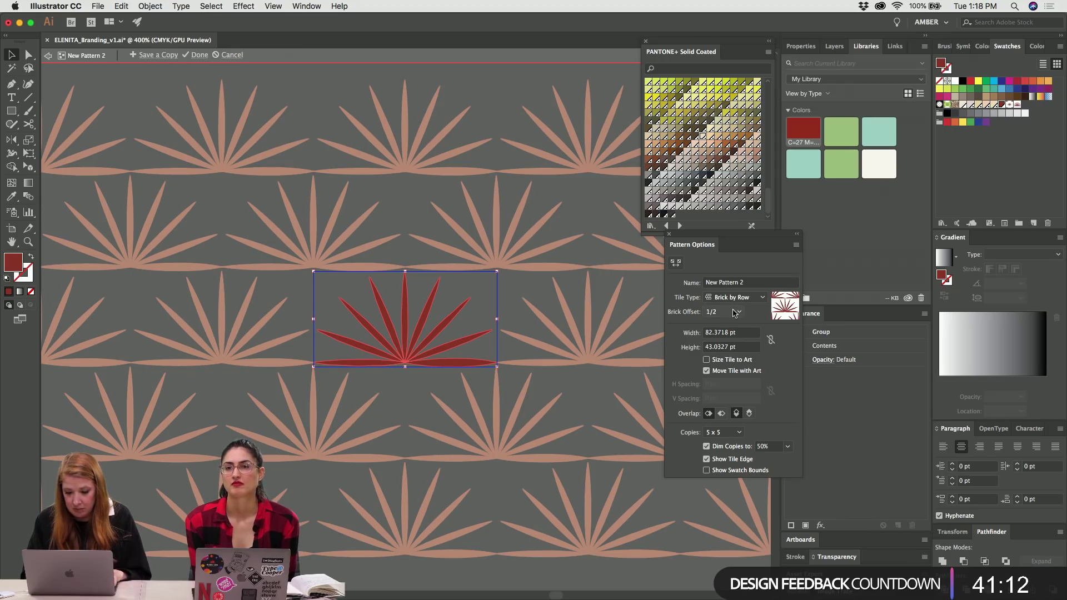
Set the pattern's brick offset to 1/3.
click(732, 313)
click(724, 340)
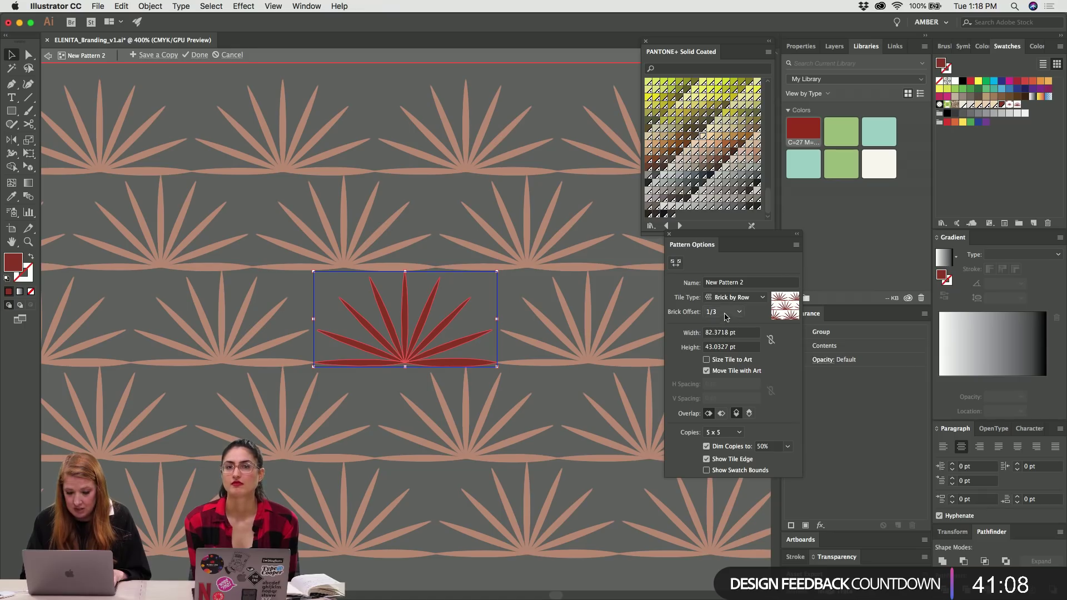
click(725, 313)
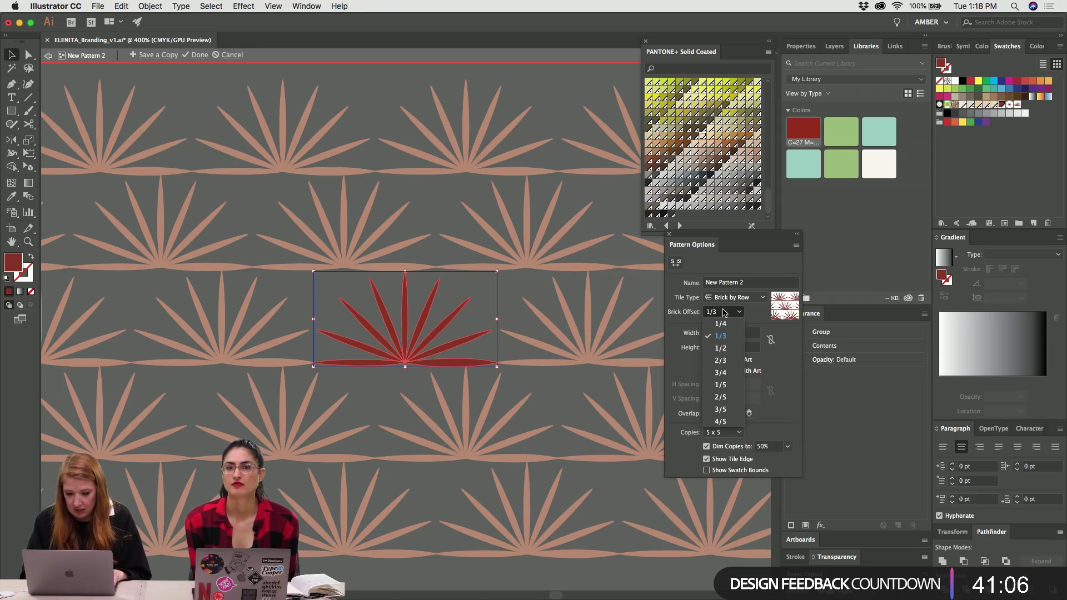
click(724, 312)
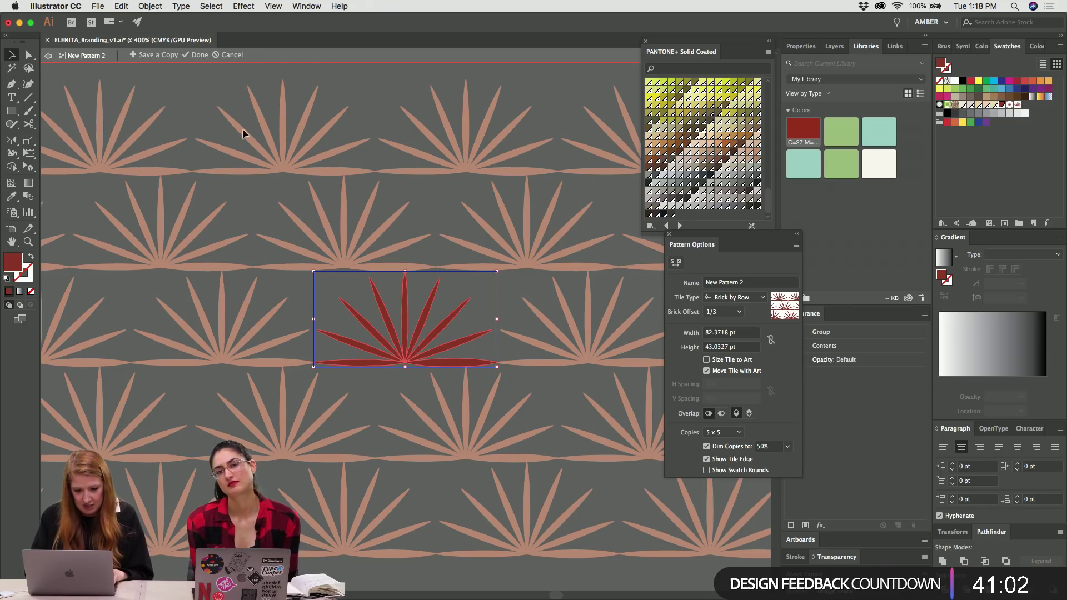
Try pattern tile widths of 100 pt and 120 pt.
click(746, 334)
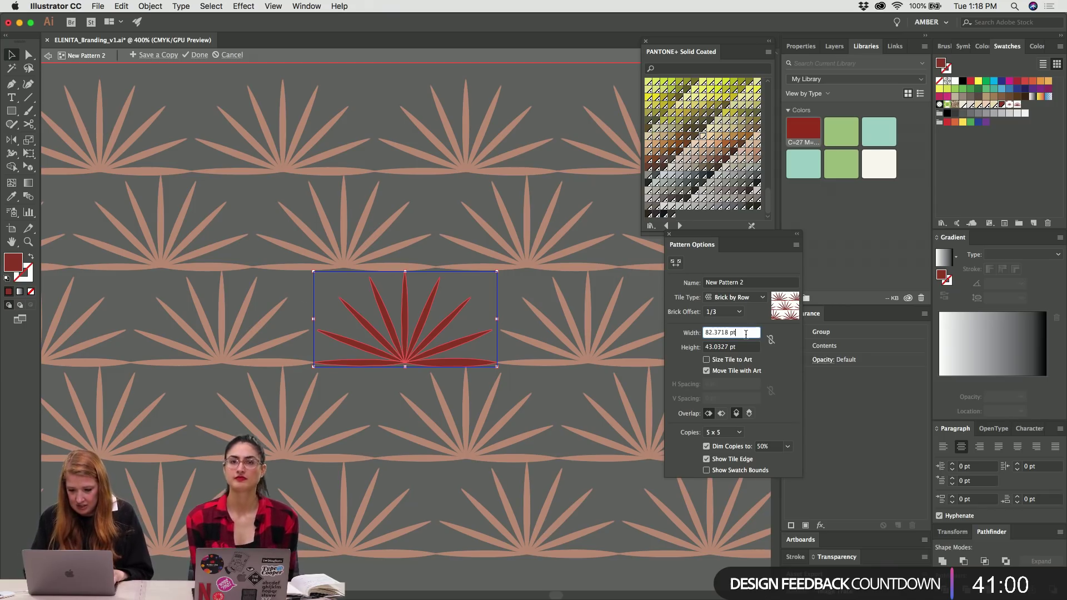
key(super+a)
text(100)
key(Return)
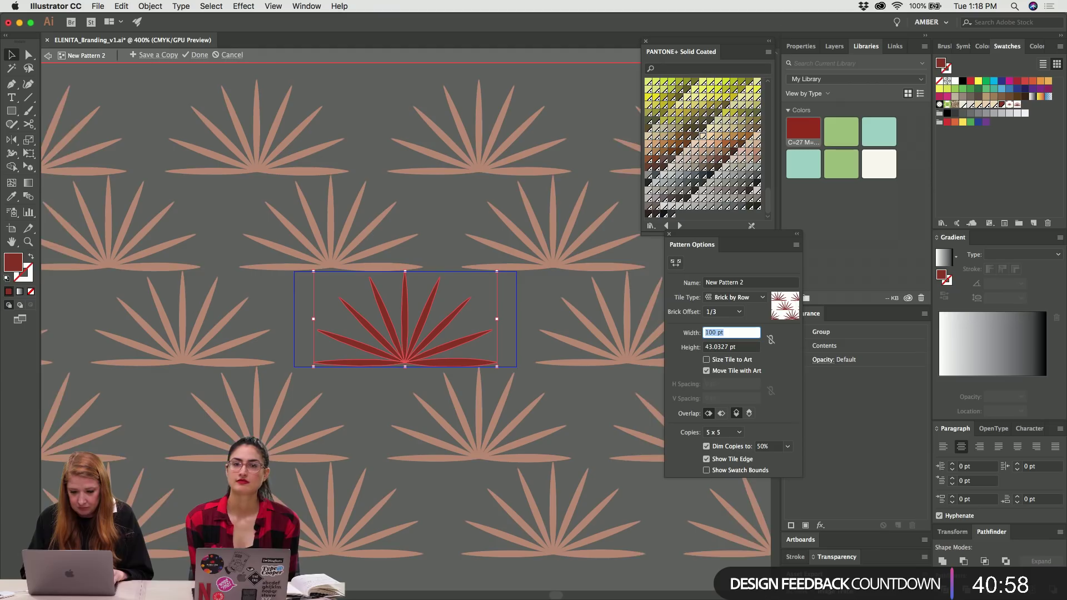
text(120)
key(Return)
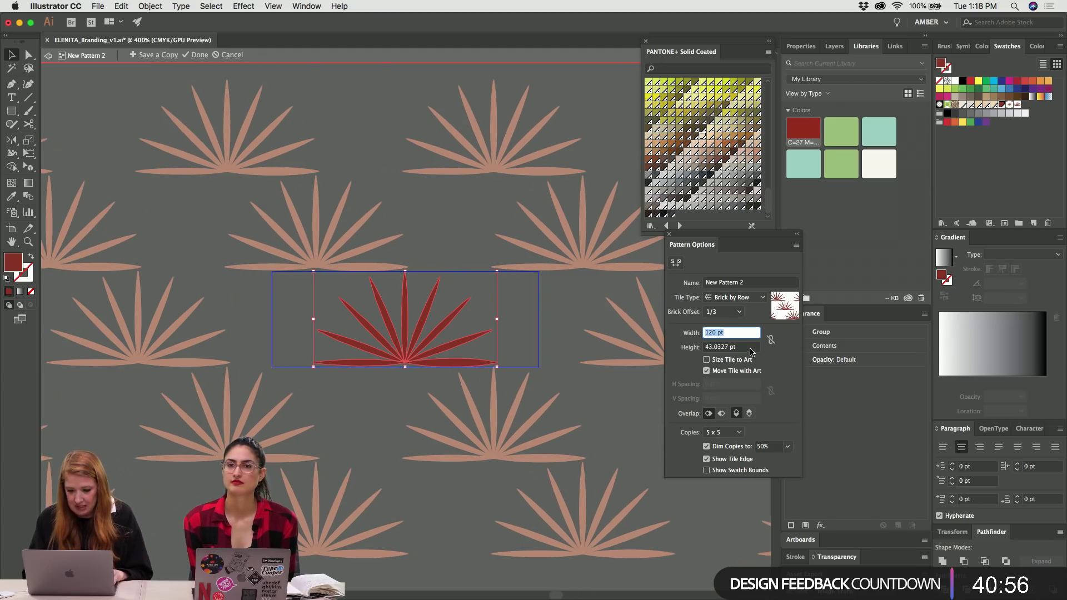
Try a tile height of 60 pt, settle on 80 pt, and set the tile width to 140 pt.
key(Tab)
text(60)
key(Return)
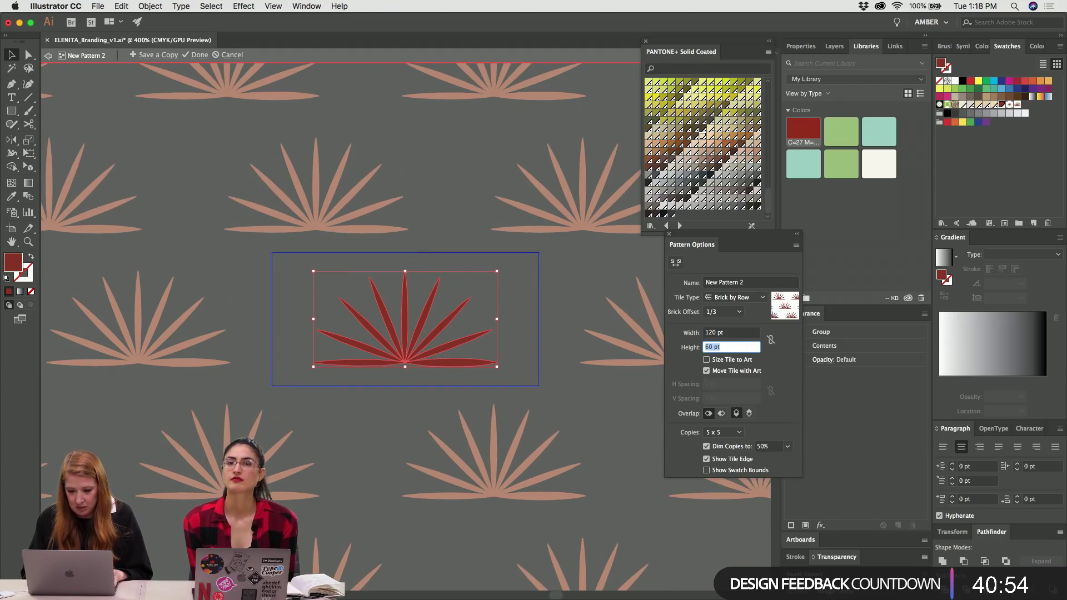
text(80)
key(Return)
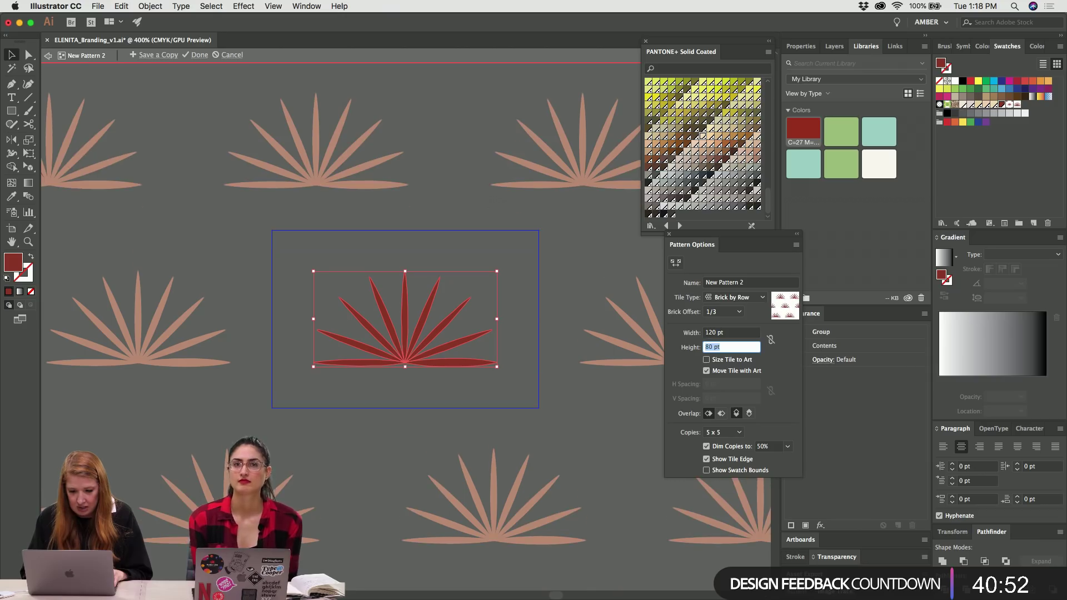
key(shift+Tab)
text(140)
key(Return)
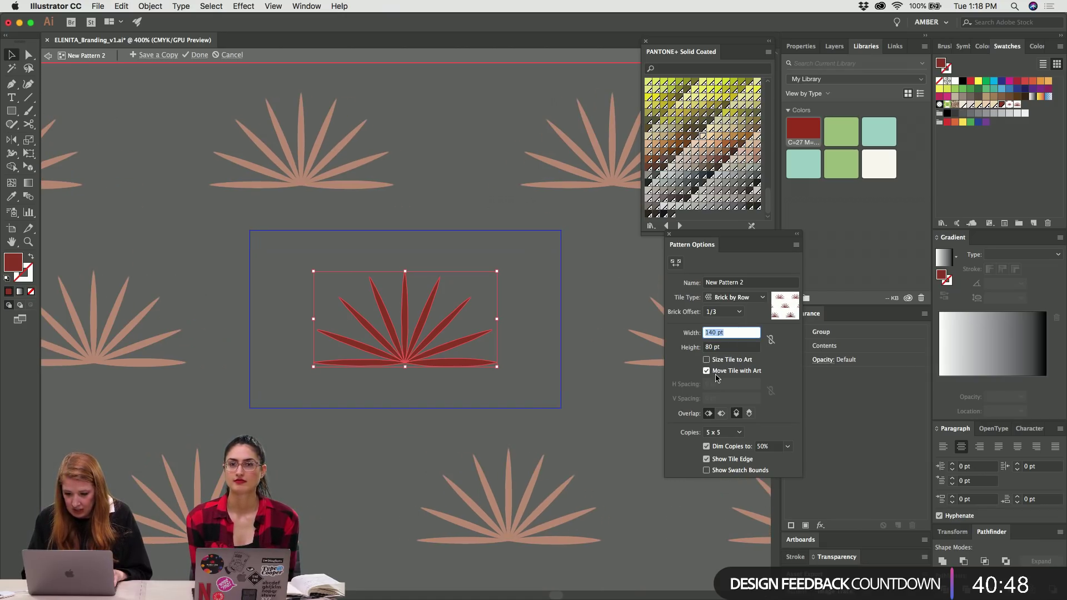
Turn off the dimming of the pattern copies, deselect the agave, and exit pattern editing.
click(707, 446)
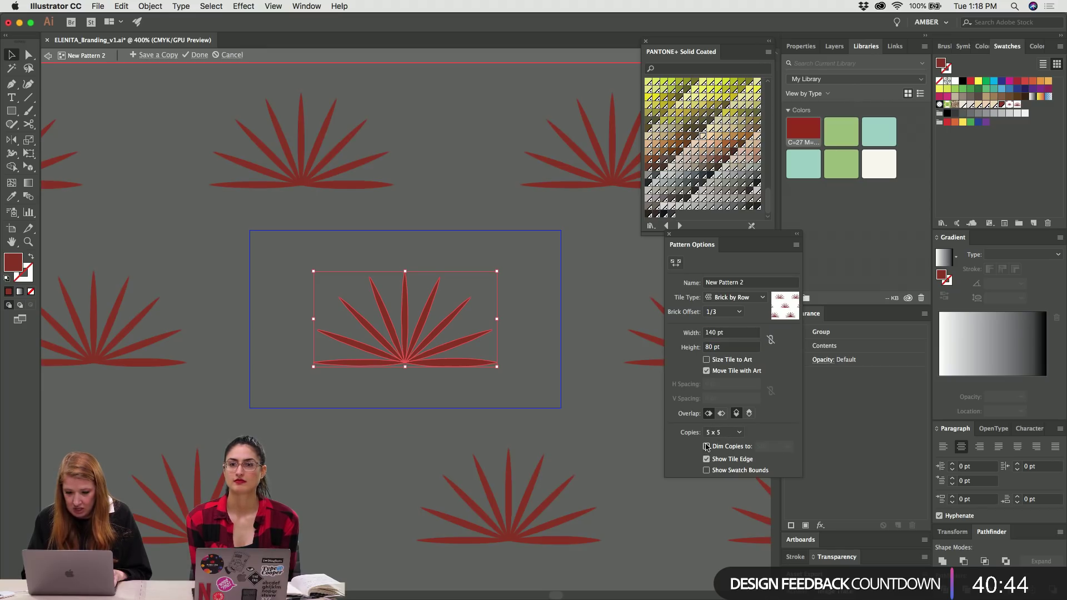
click(707, 447)
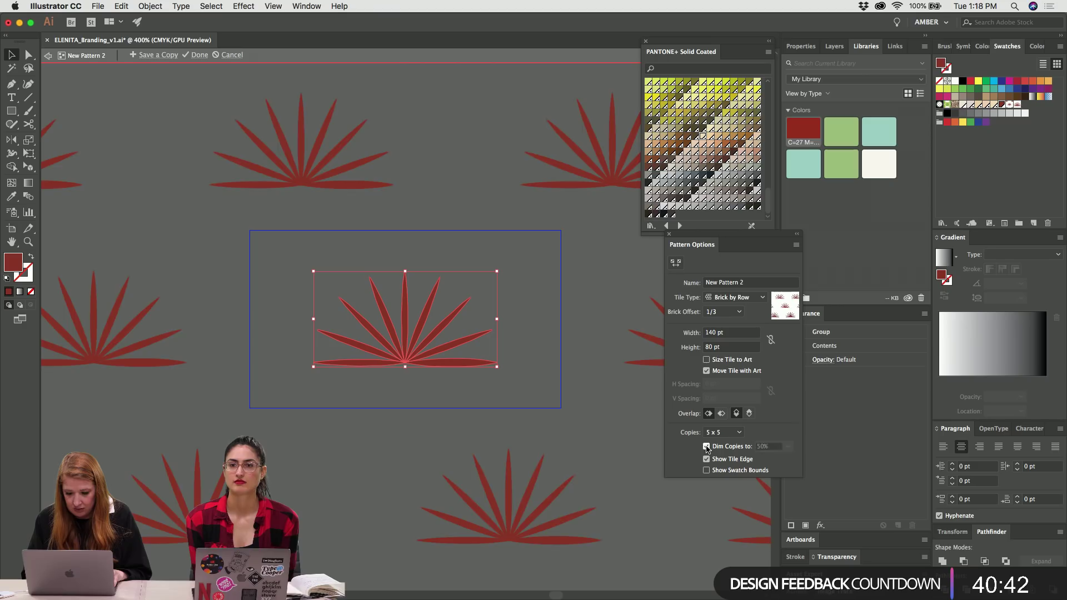
click(772, 447)
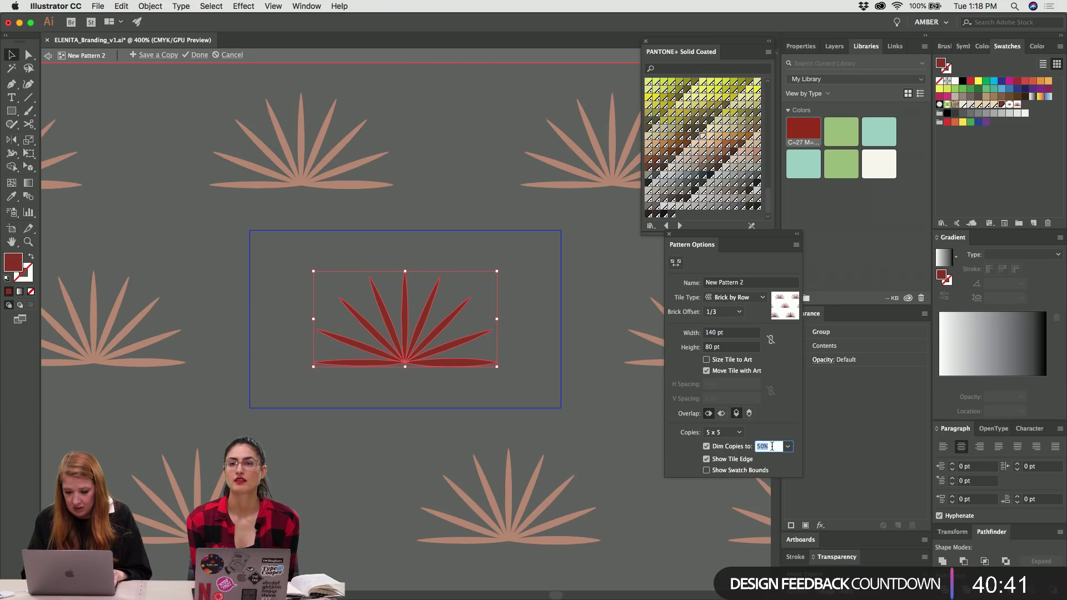
click(707, 447)
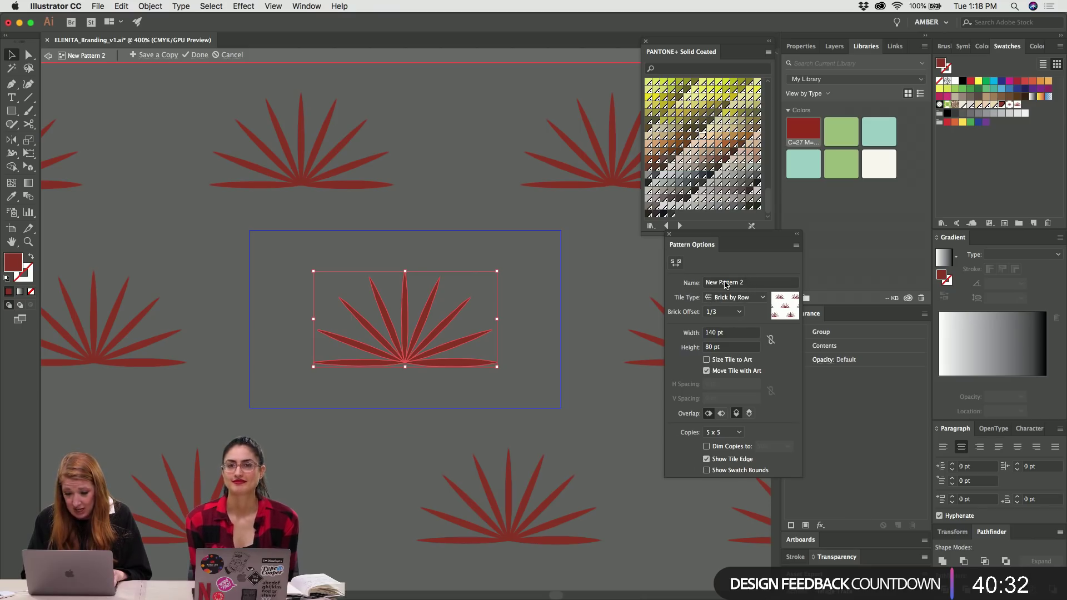
click(432, 188)
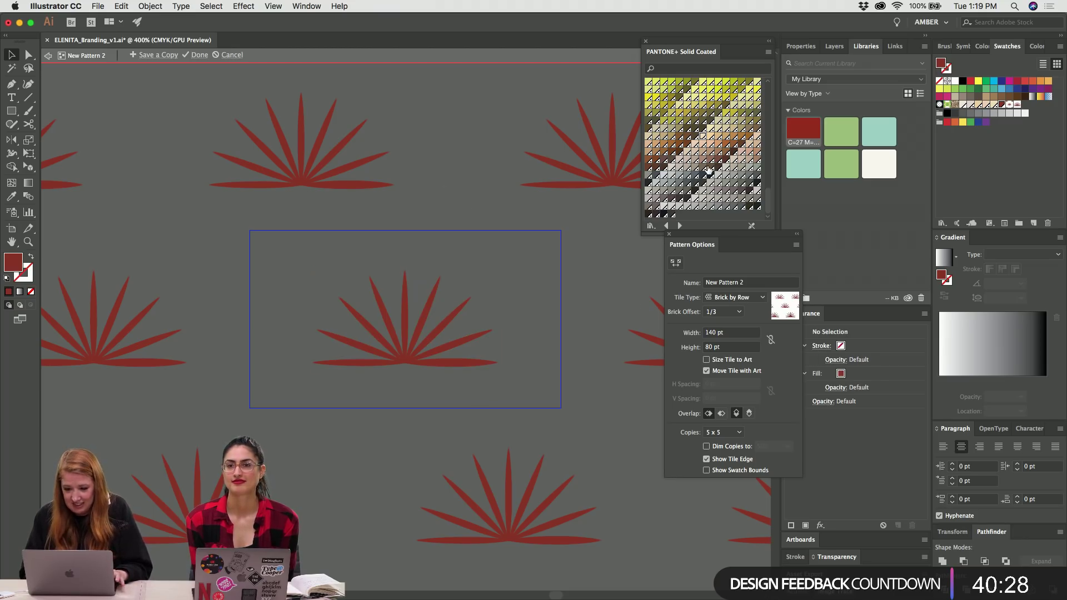
key(Escape)
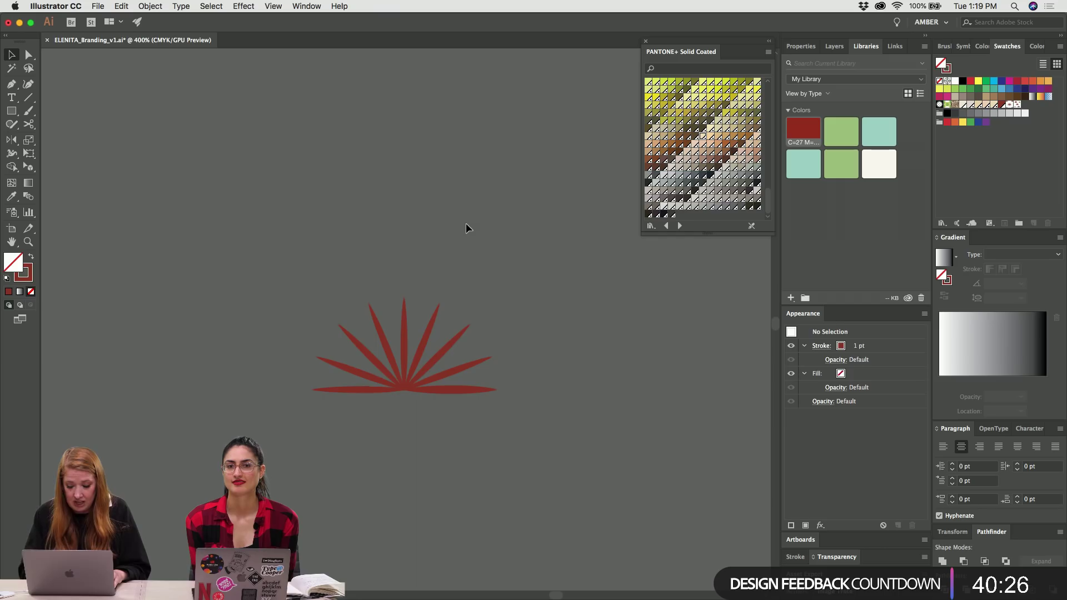
Fill the label's patterned background rectangle with the second agave pattern.
key(super+1)
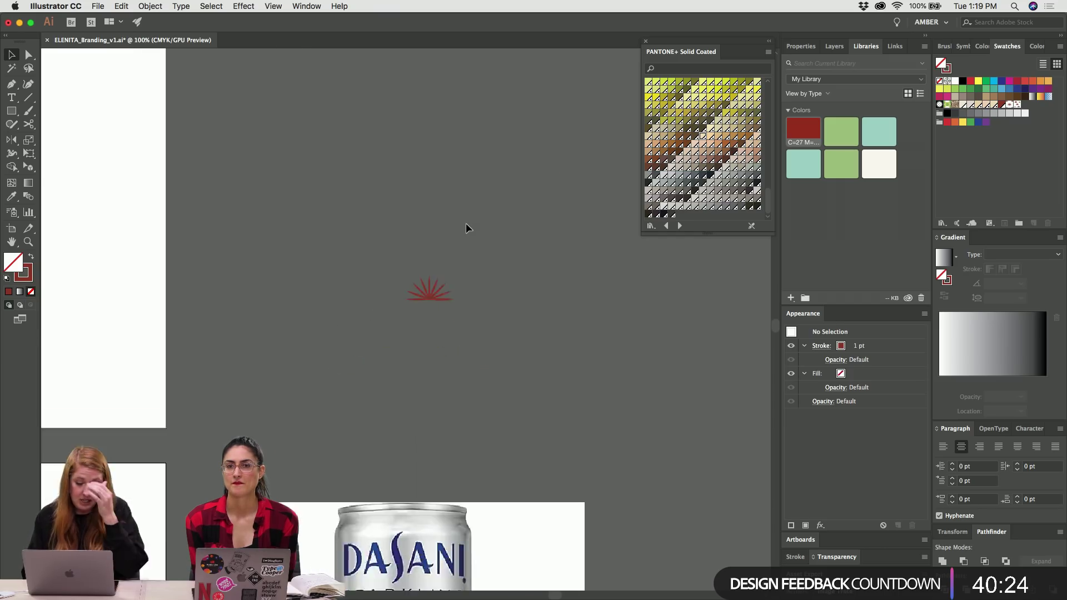
scroll(465, 225, down, 5)
scroll(465, 225, left, 5)
click(314, 367)
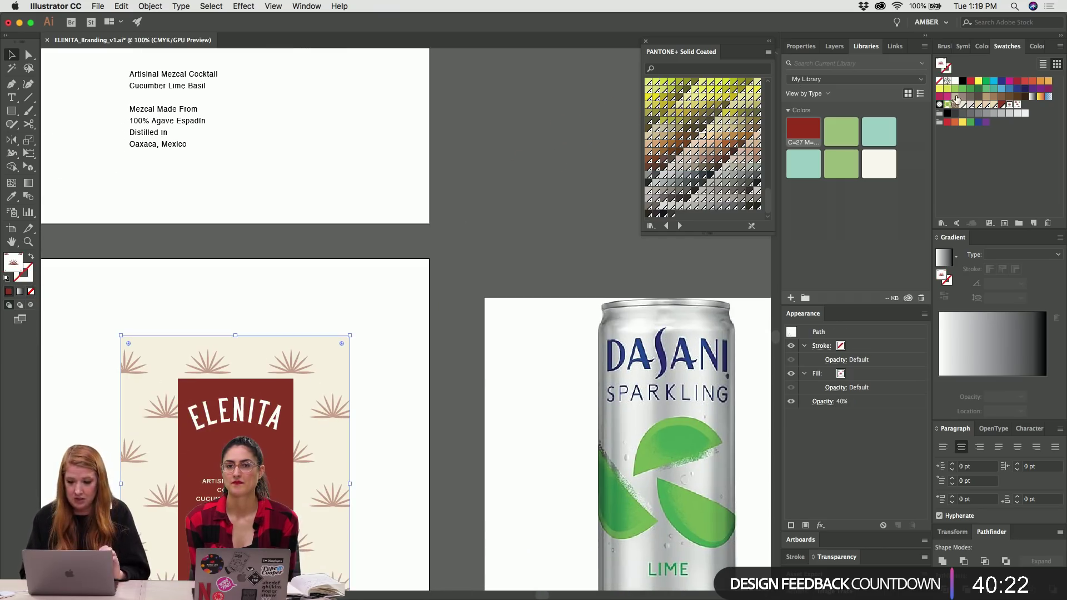
click(1017, 105)
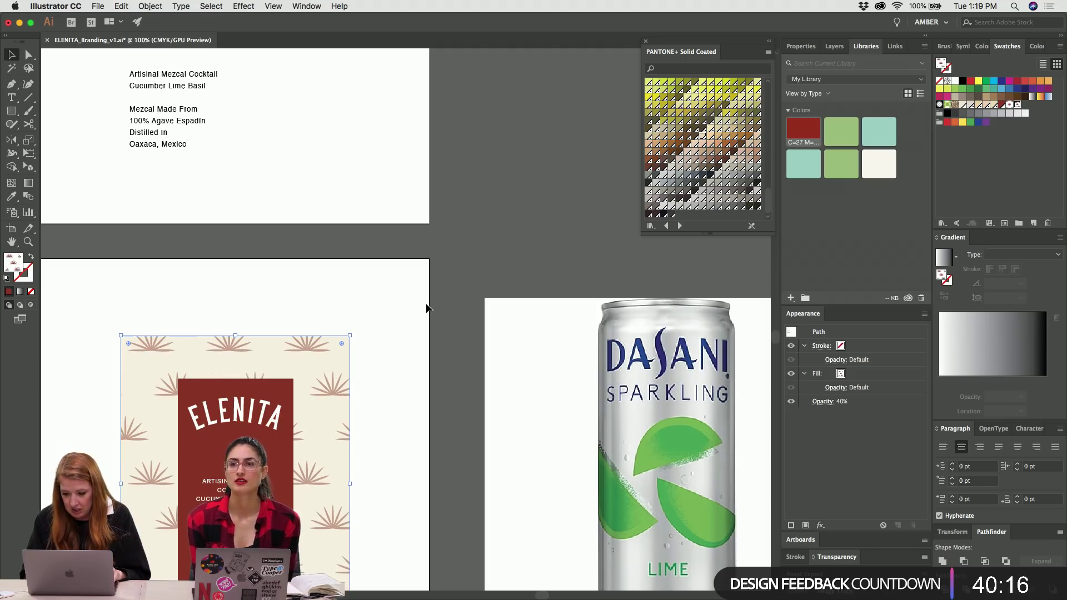
Set the opacity of the label's patterned background to 100% and deselect it.
click(836, 557)
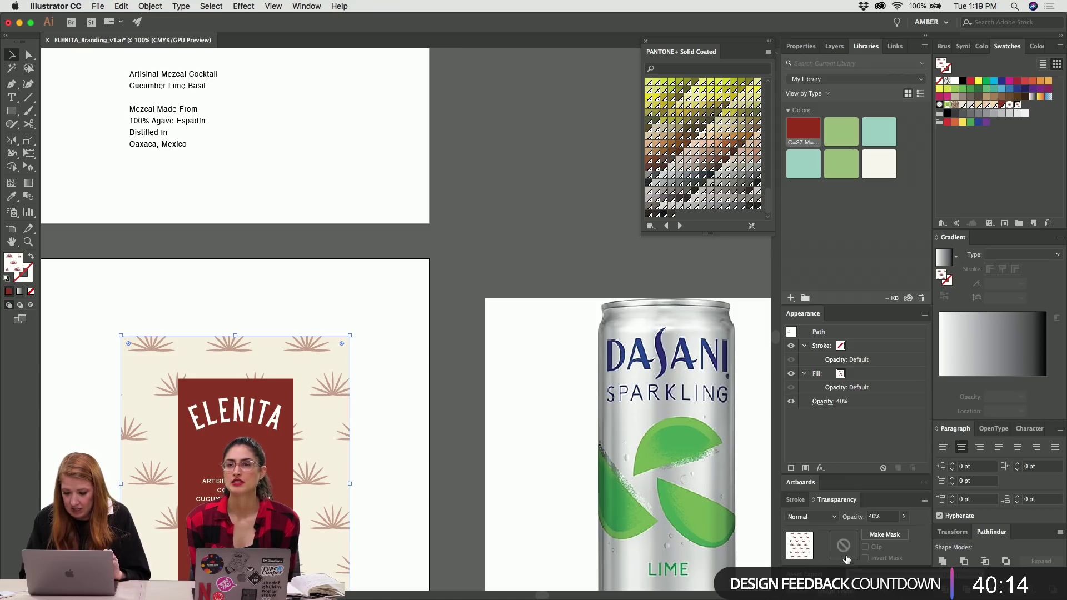
click(889, 516)
text(100)
key(Return)
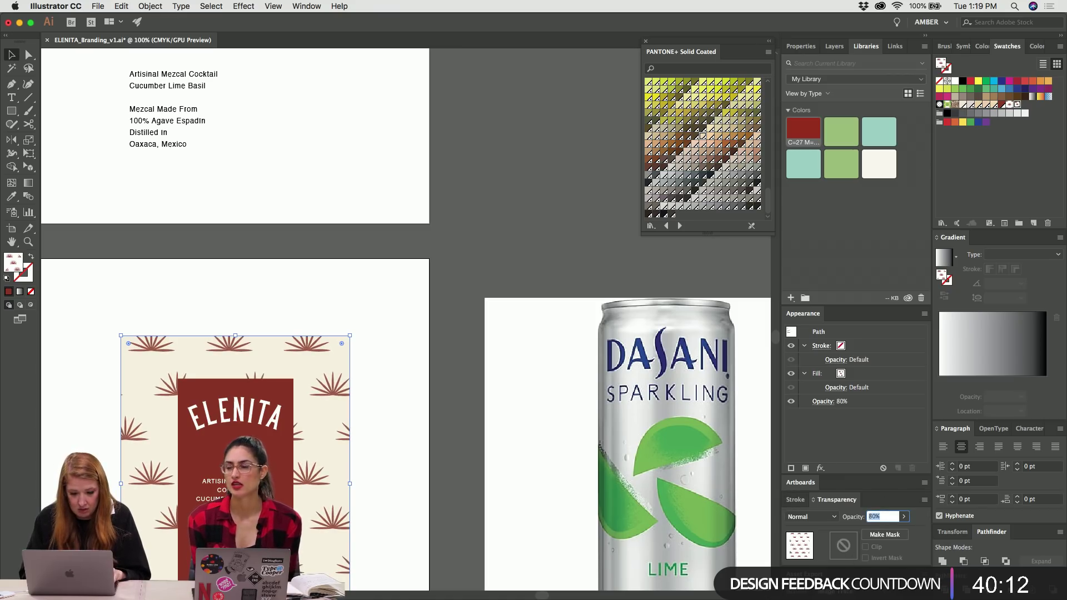
click(433, 340)
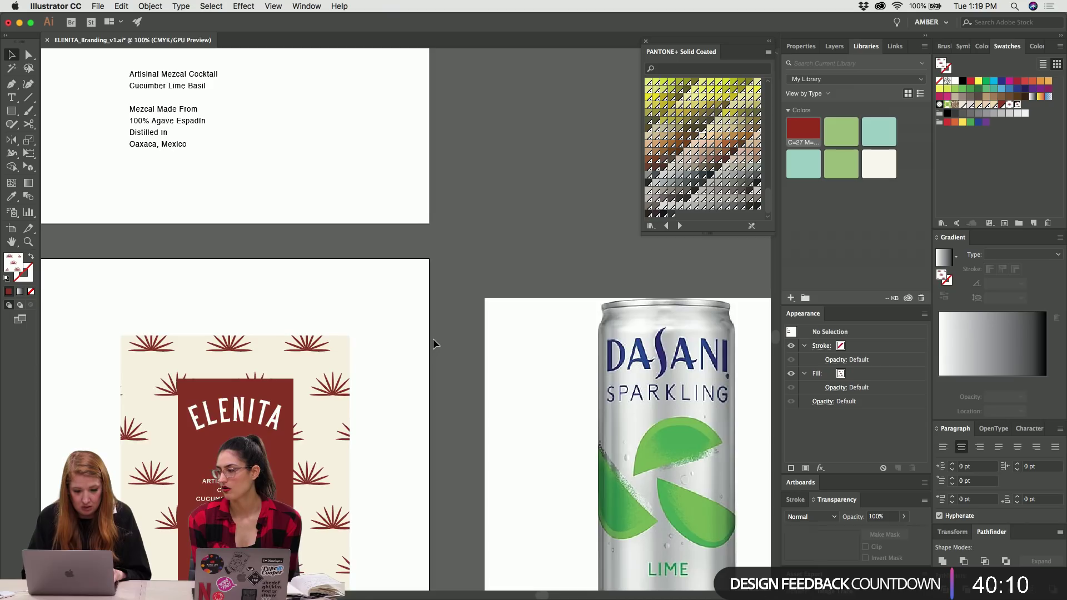
Try the first agave pattern as the label background's fill, and switch back to the second agave pattern.
scroll(434, 340, left, 5)
scroll(434, 340, down, 3)
key(super+equal)
key(super+equal)
scroll(435, 345, down, 5)
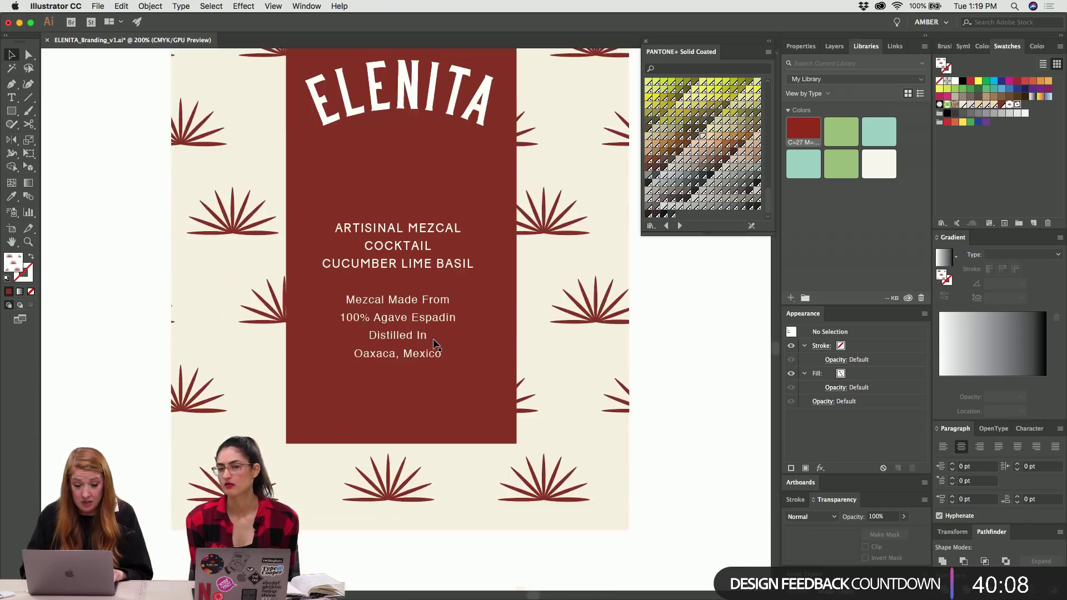
scroll(436, 345, up, 5)
click(564, 121)
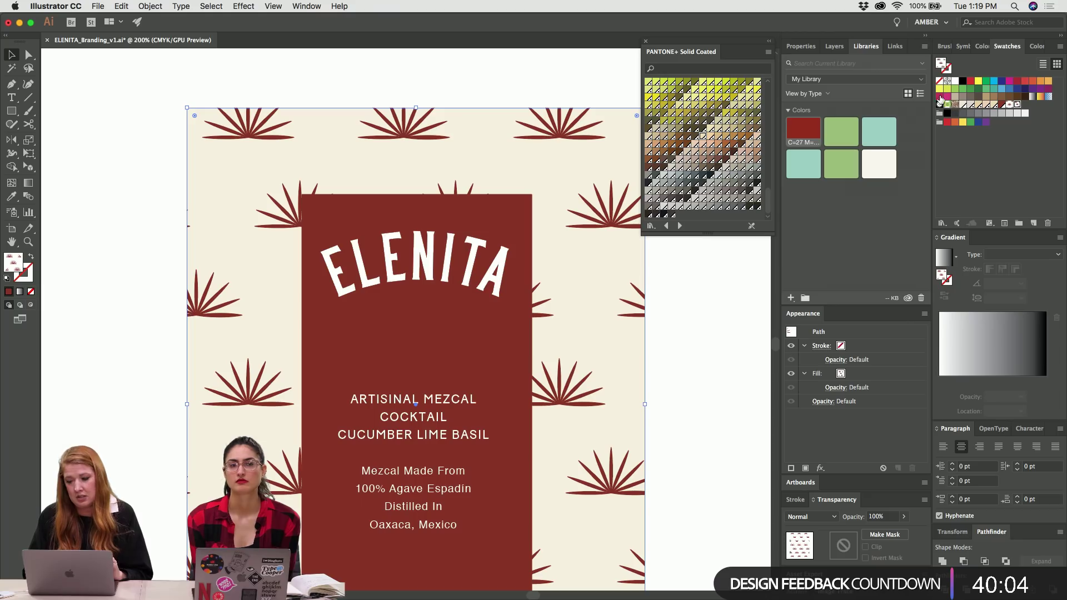
click(1018, 105)
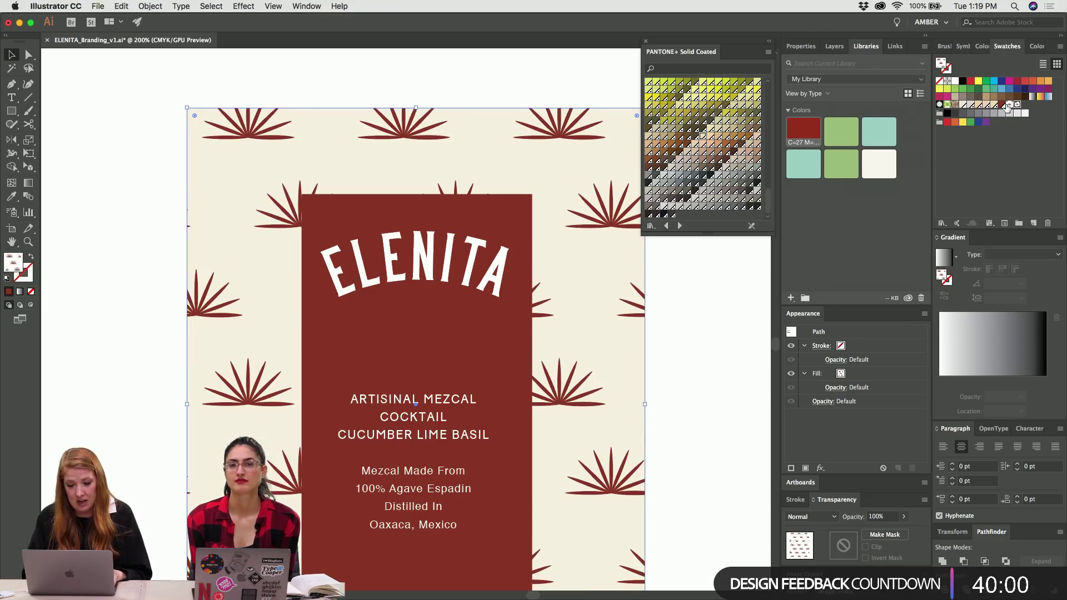
click(1017, 106)
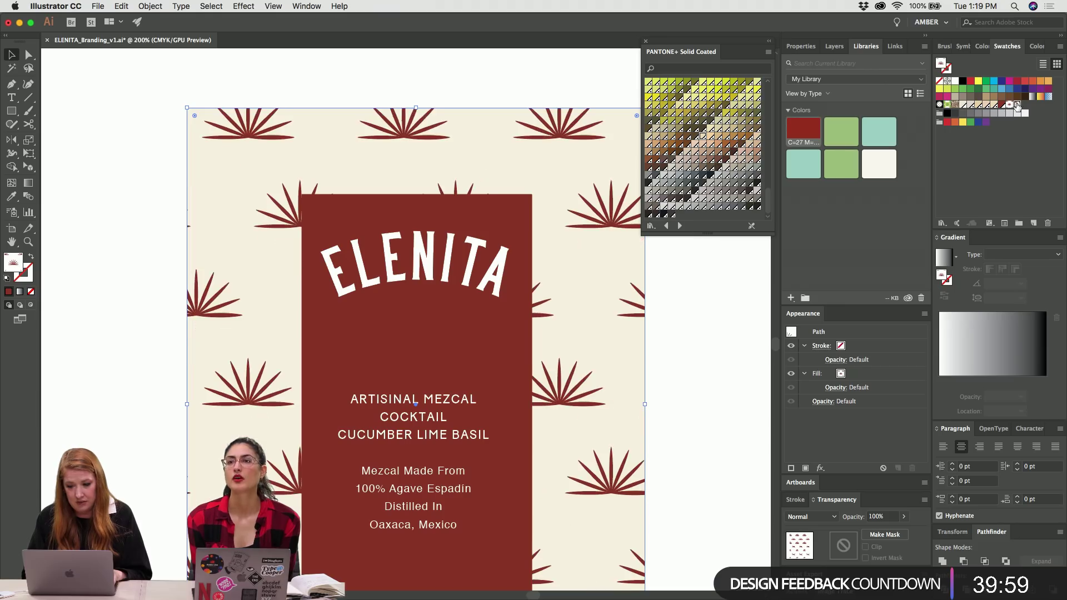
click(503, 67)
click(510, 119)
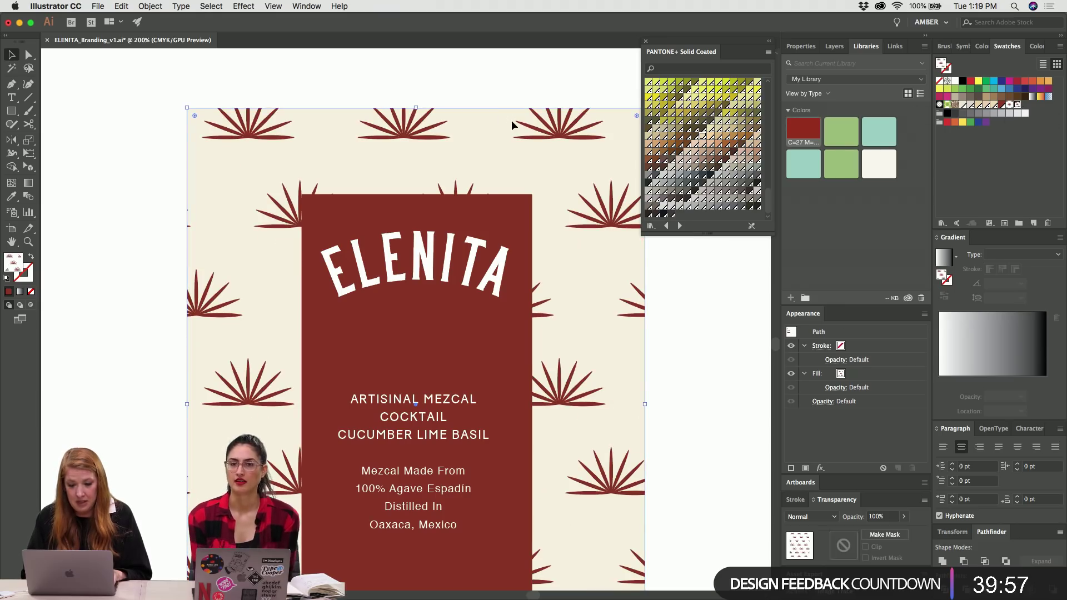
Edit the second agave pattern, scaling its agave about its center to about three quarters of its size, and exit pattern editing.
double_click(1018, 105)
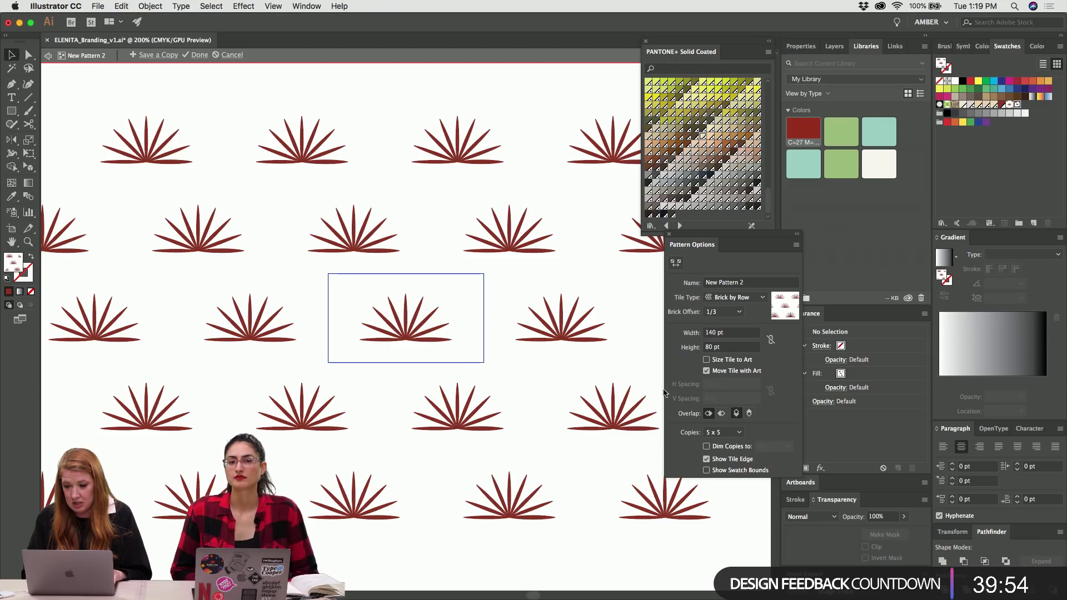
drag(362, 356, 436, 302)
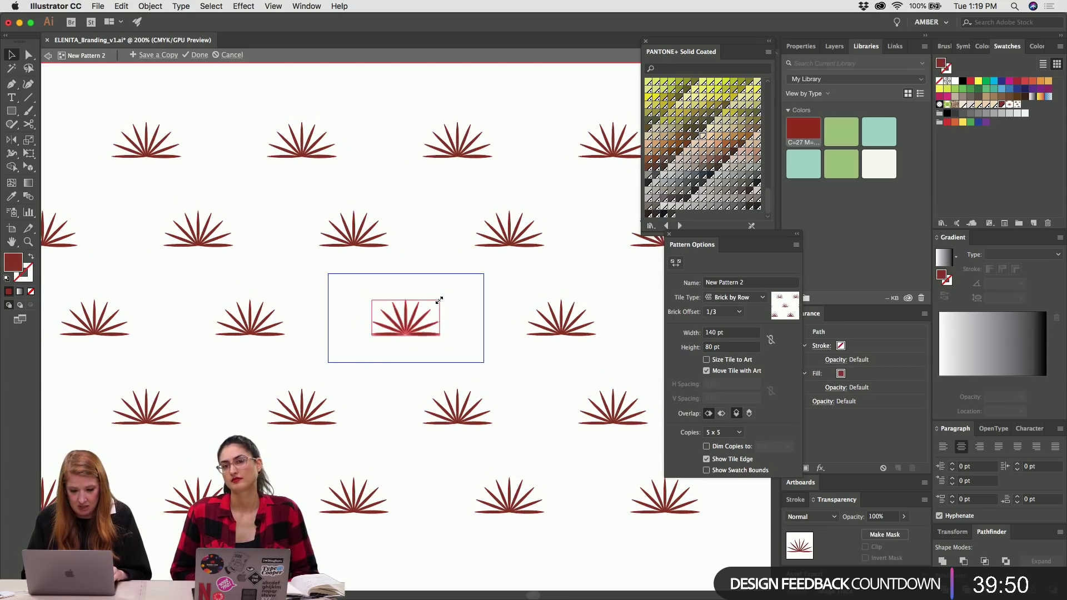
click(464, 292)
key(Escape)
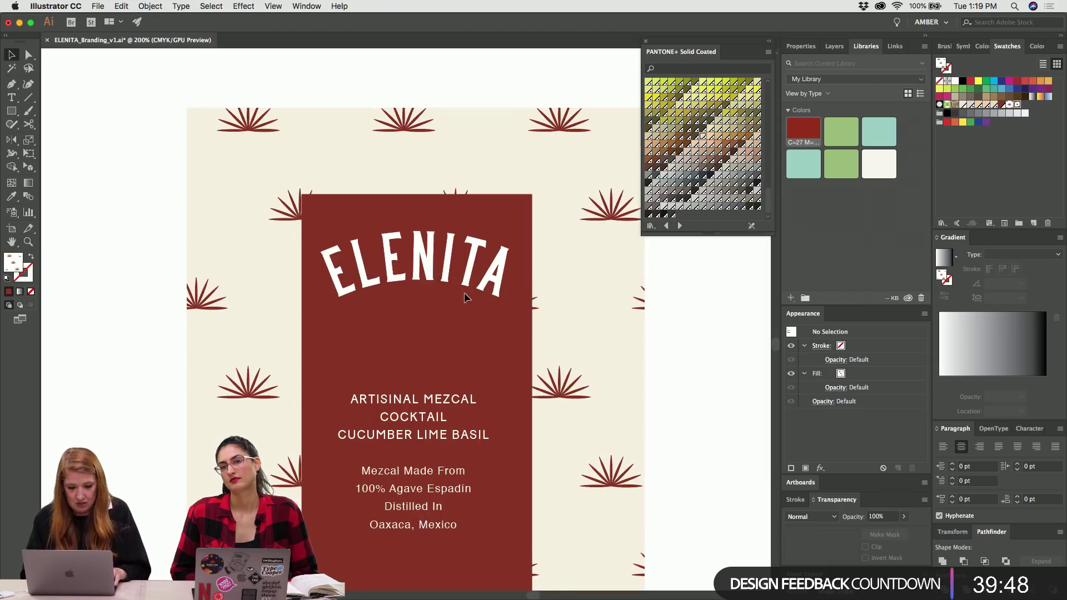
Open the red agave pattern swatch used in the cream background for editing.
click(414, 128)
key(super+minus)
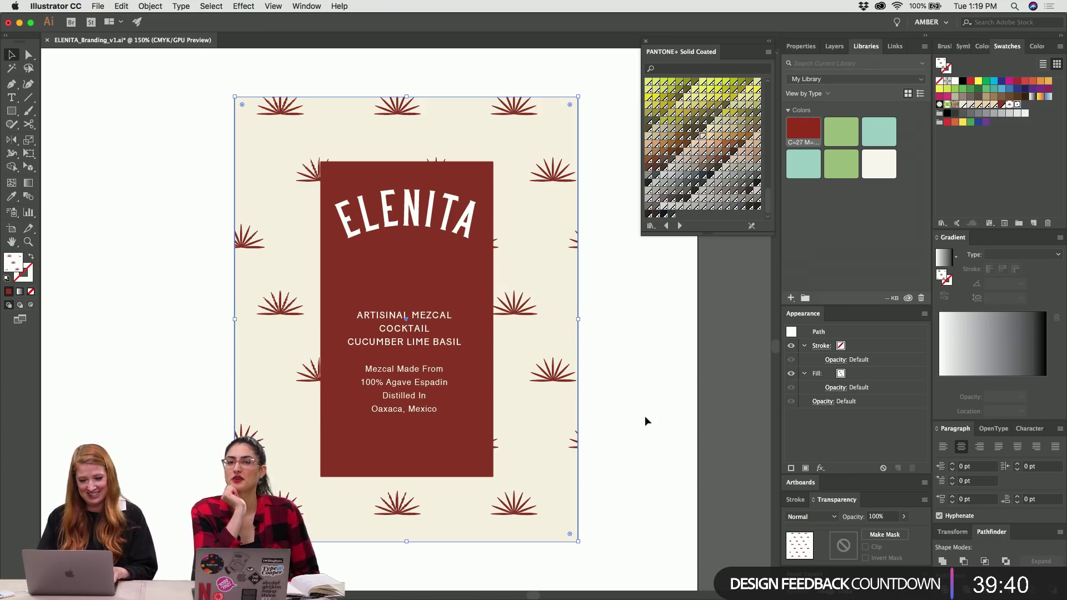
double_click(509, 309)
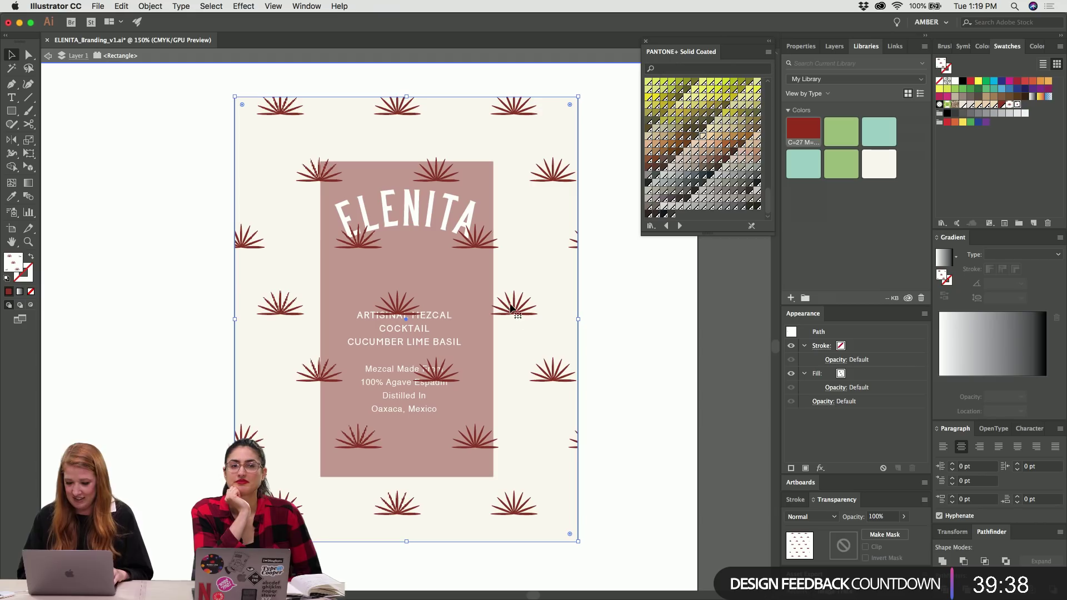
double_click(1017, 105)
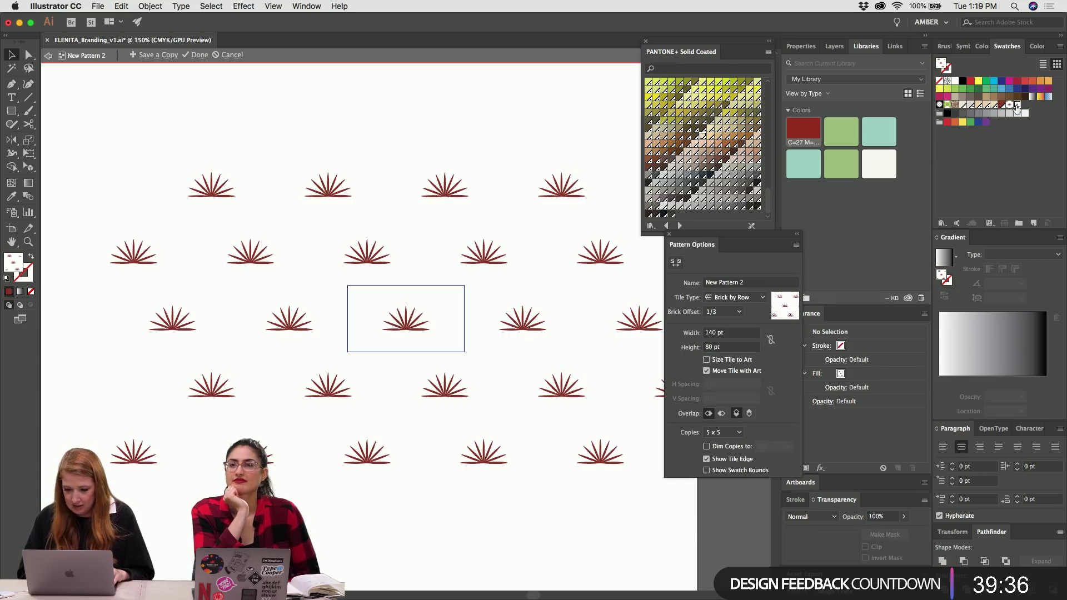
click(422, 325)
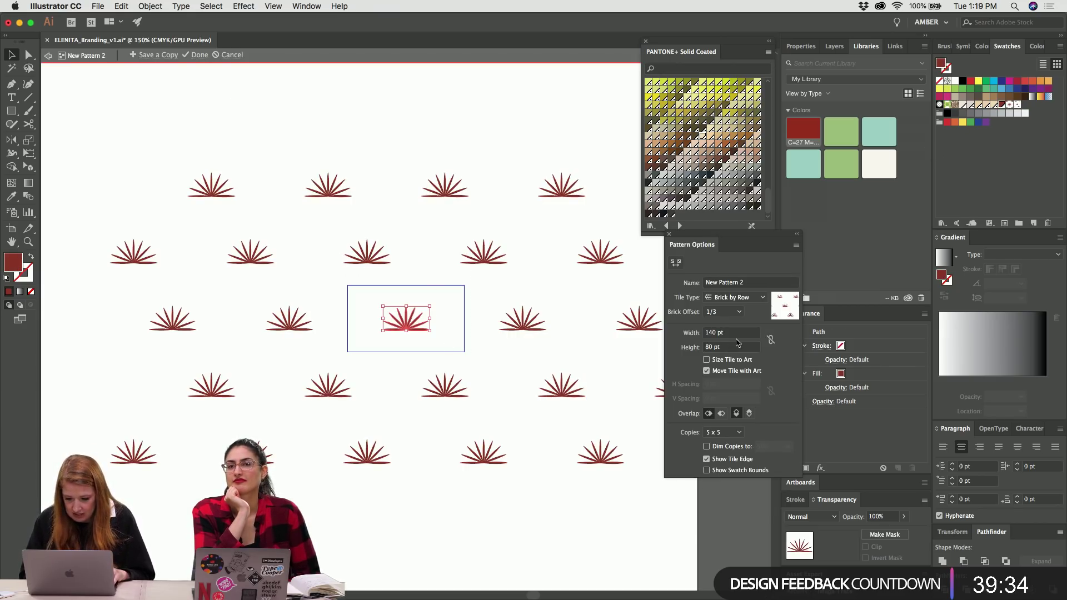
click(475, 333)
Set the agave pattern tile to 120 pt wide and 70 pt high, then finish editing the pattern.
click(726, 333)
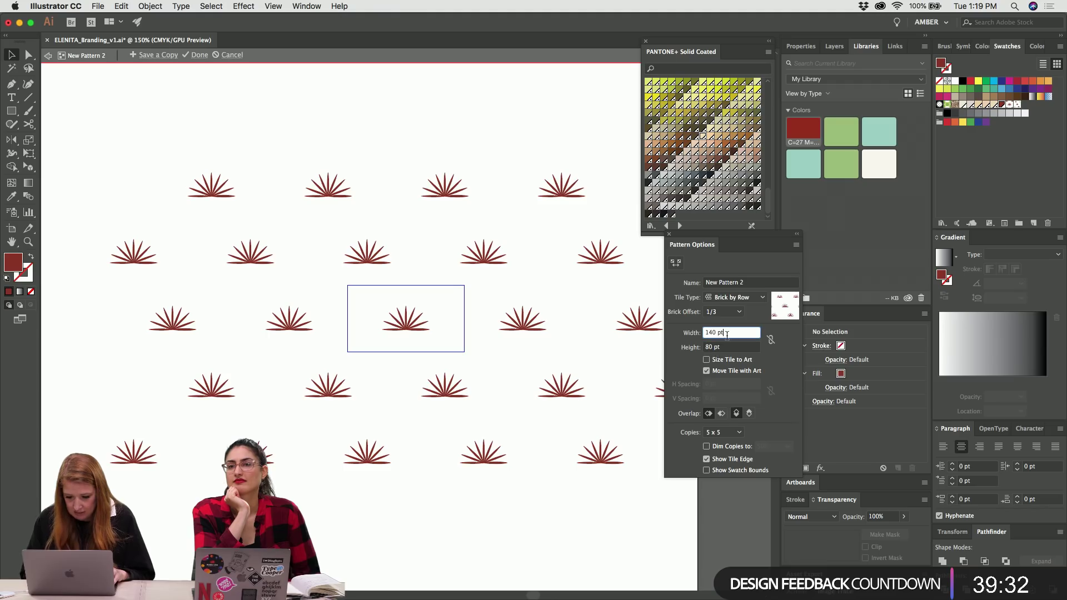
key(shift+Down)
key(shift+Down)
key(Tab)
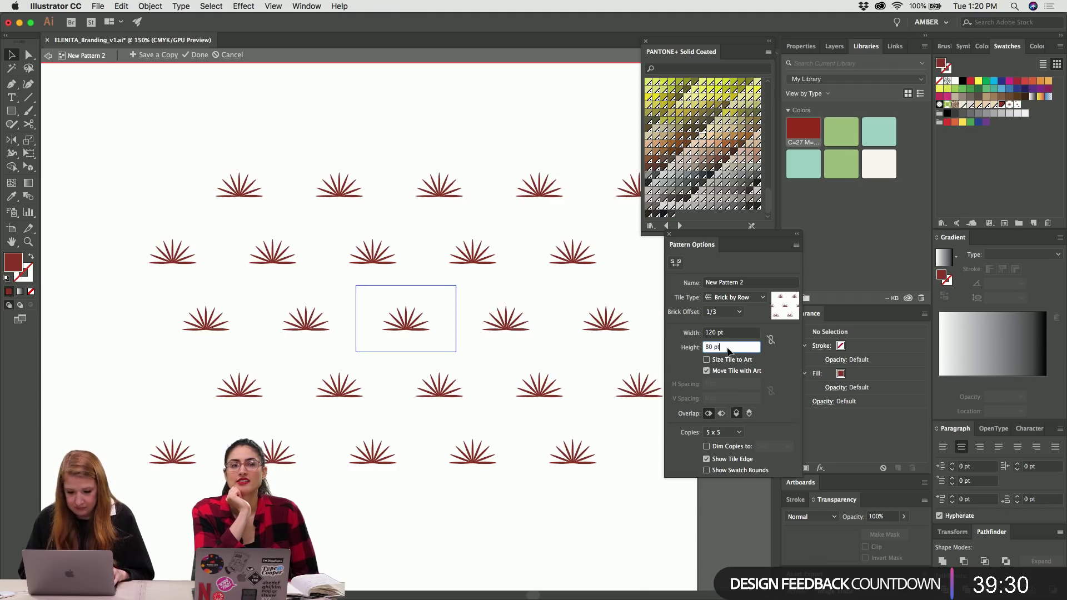
key(shift+Down)
double_click(446, 151)
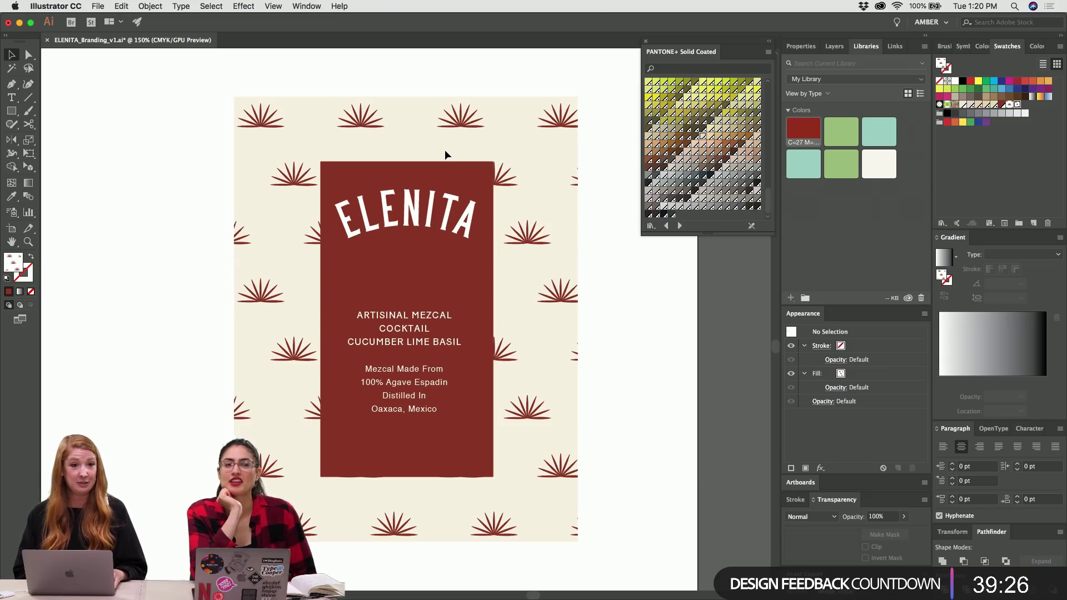
Move the red panel and ELENITA lettering down slightly, then lower the lettering a little further within the panel.
click(274, 148)
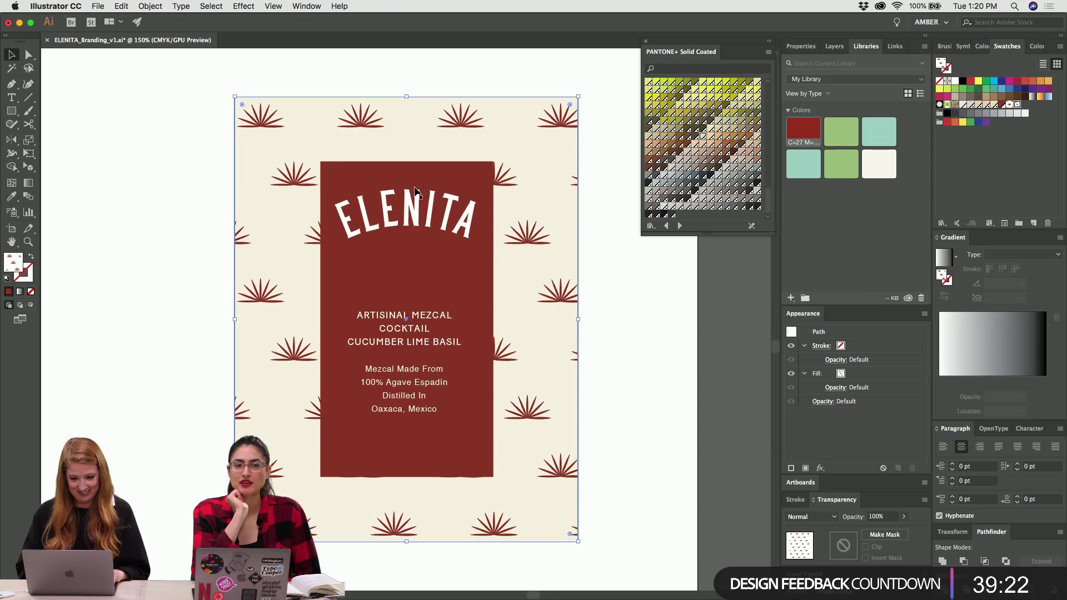
click(456, 171)
key(shift+Down)
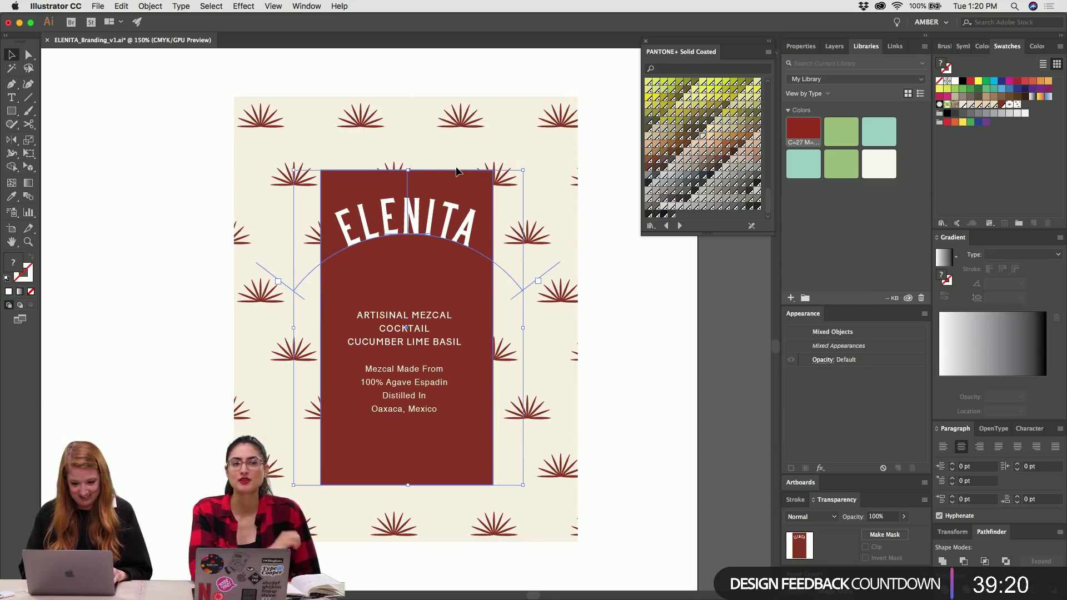
click(709, 411)
drag(445, 214, 447, 222)
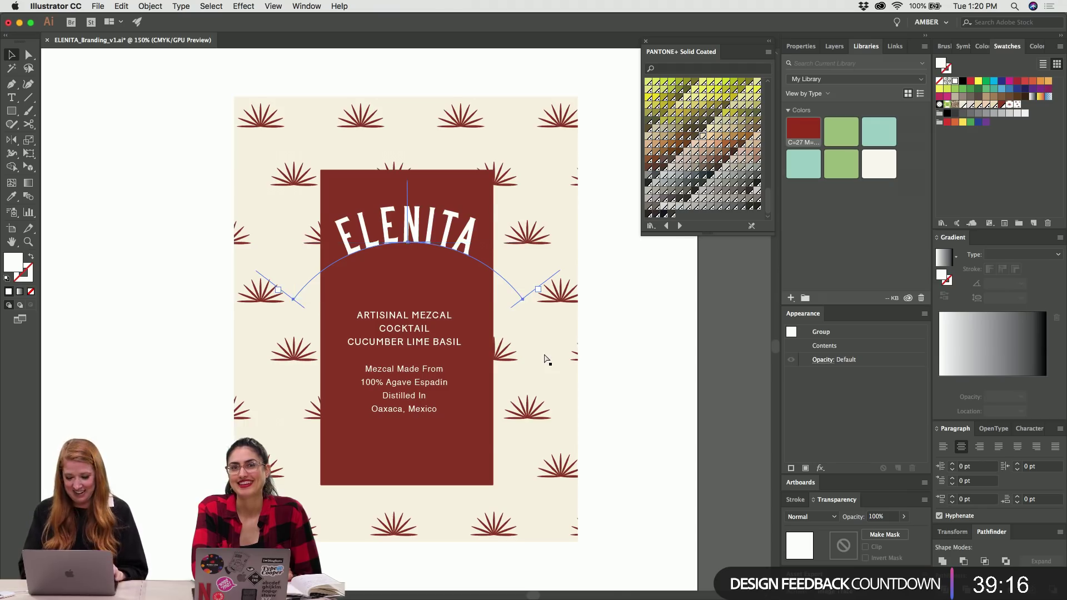
Cut the four lines from "Mezcal Made From" to "Oaxaca, Mexico" out of the label's text block.
key(super+equal)
click(408, 394)
key(super+equal)
key(super+equal)
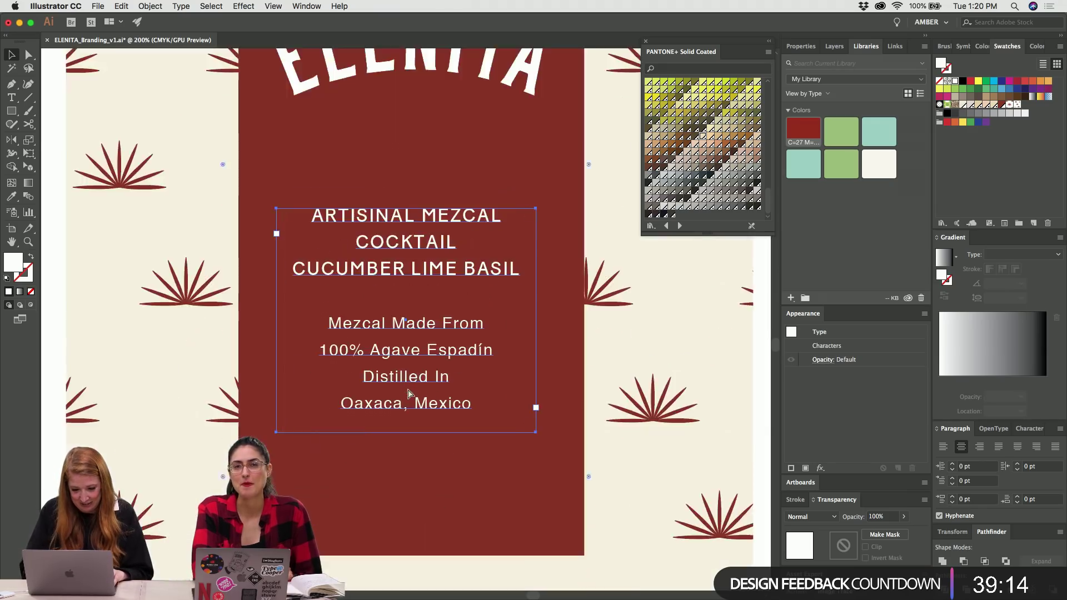
double_click(388, 329)
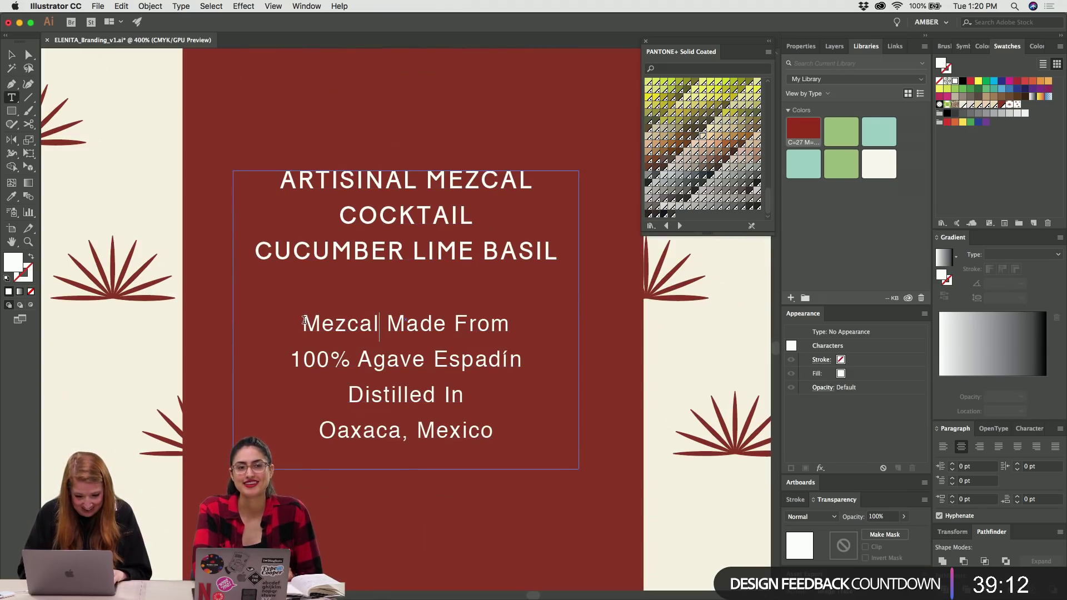
drag(283, 334, 610, 507)
key(BackSpace)
key(Escape)
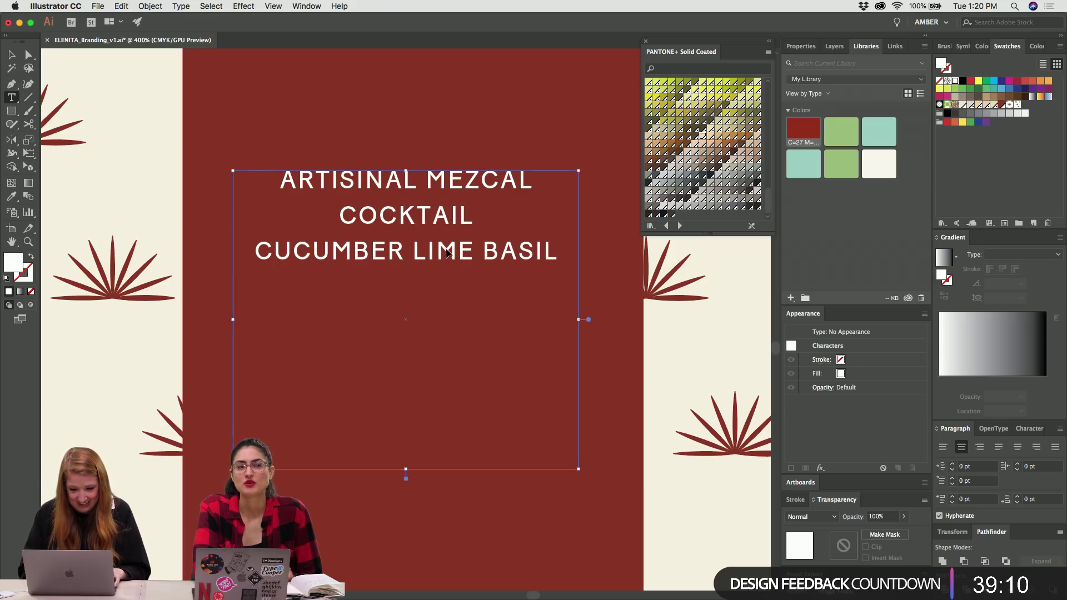
Shorten the text frame to its three uppercase lines and move it up closer to the ELENITA lettering.
drag(406, 471, 406, 271)
double_click(417, 256)
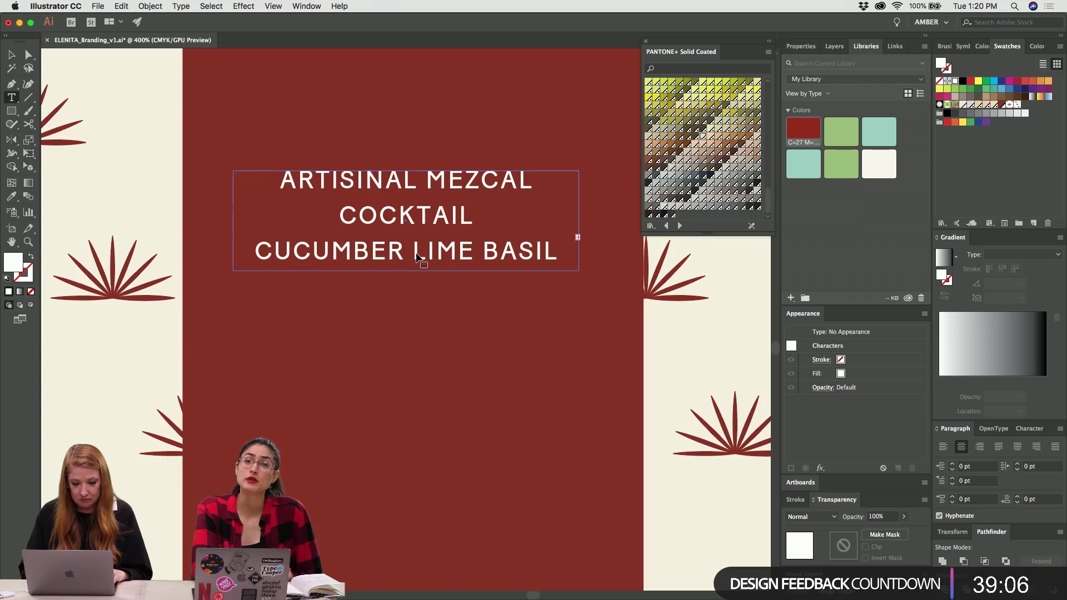
key(BackSpace)
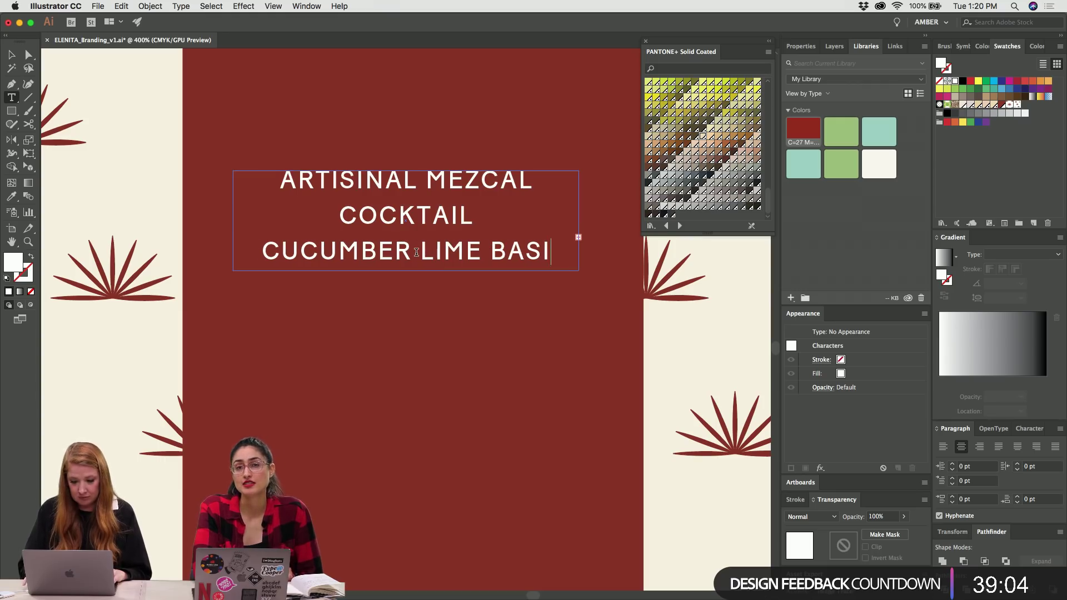
text(L)
key(Escape)
drag(417, 272, 421, 176)
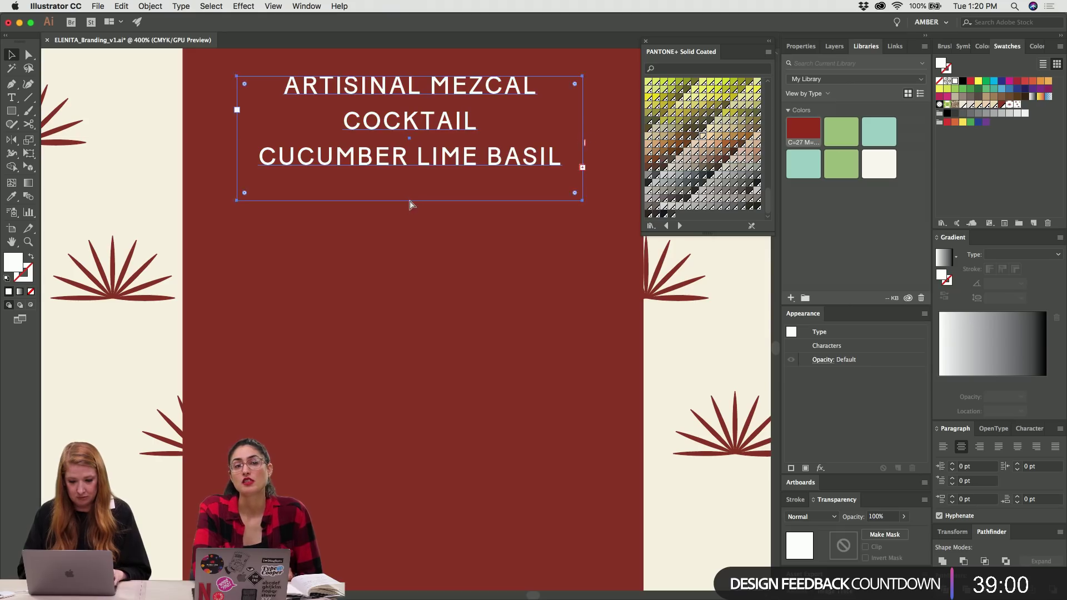
Place the "Mezcal Made From" paragraph as a separate centred text object below CUCUMBER LIME BASIL.
click(410, 205)
click(414, 266)
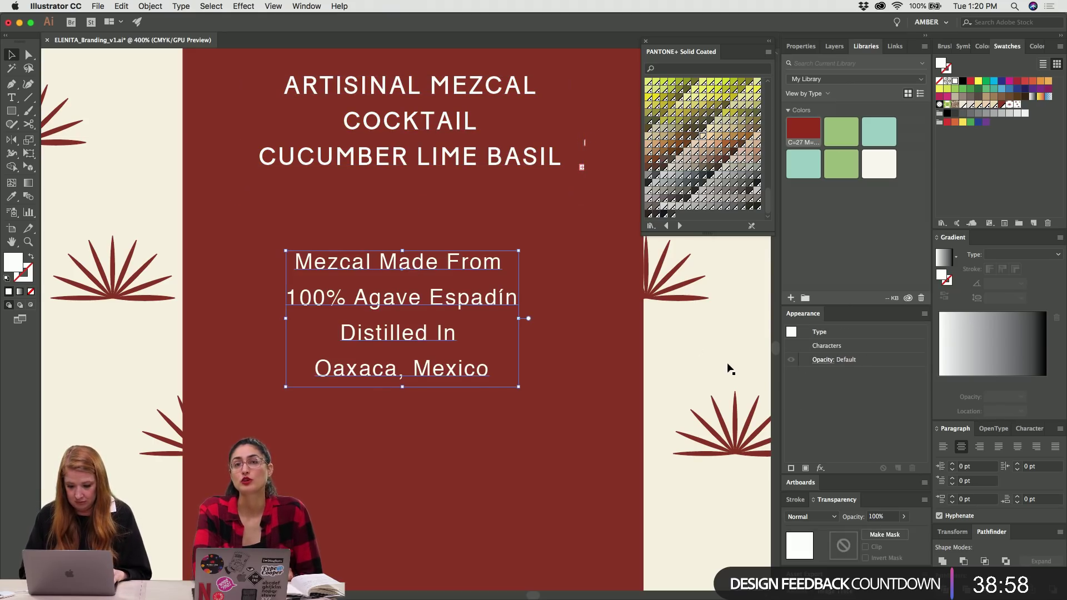
scroll(638, 347, up, 10)
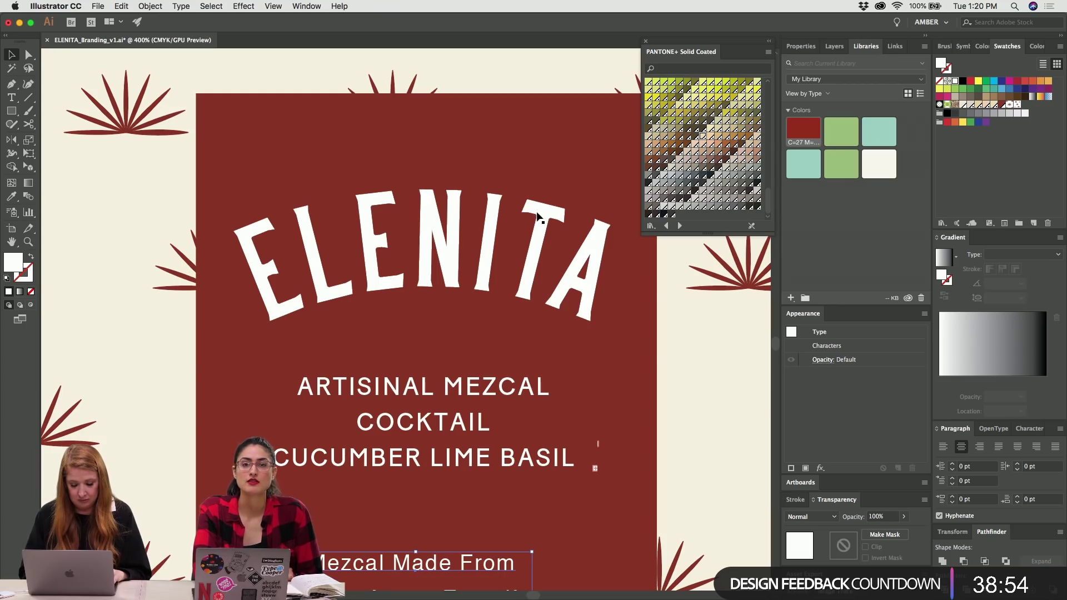
click(181, 182)
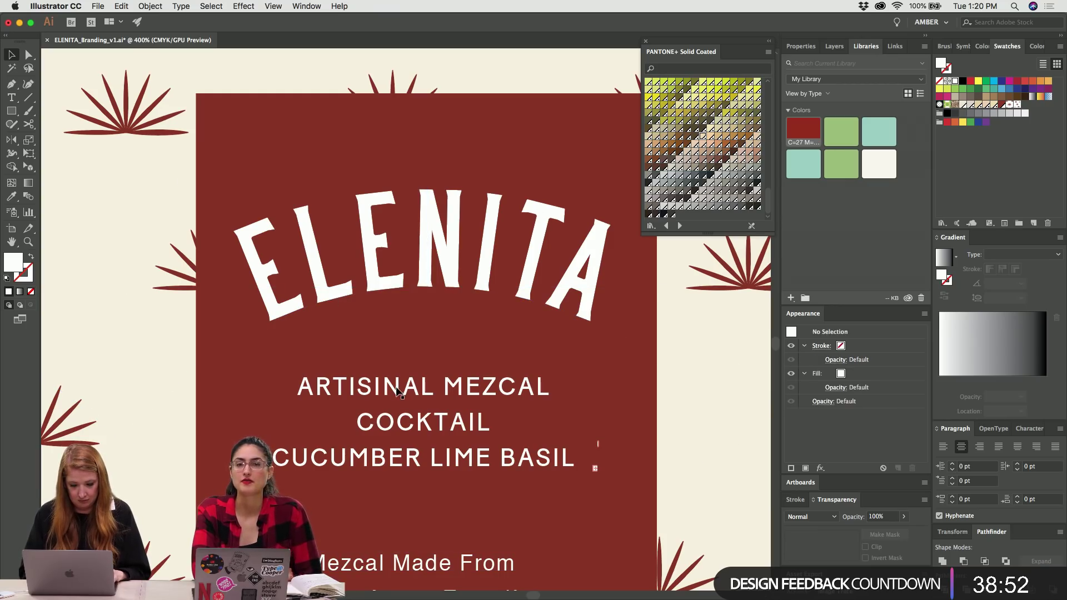
Duplicate the three-line uppercase text above ELENITA and replace the copy's wording with "LA".
drag(396, 388, 328, 122)
double_click(327, 123)
key(super+a)
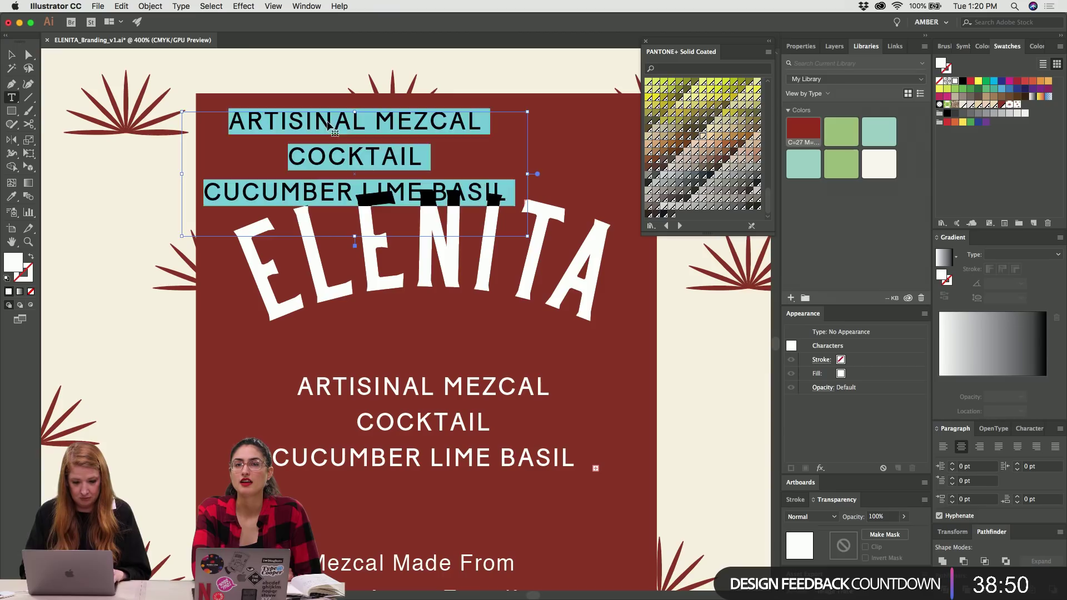
text(LA)
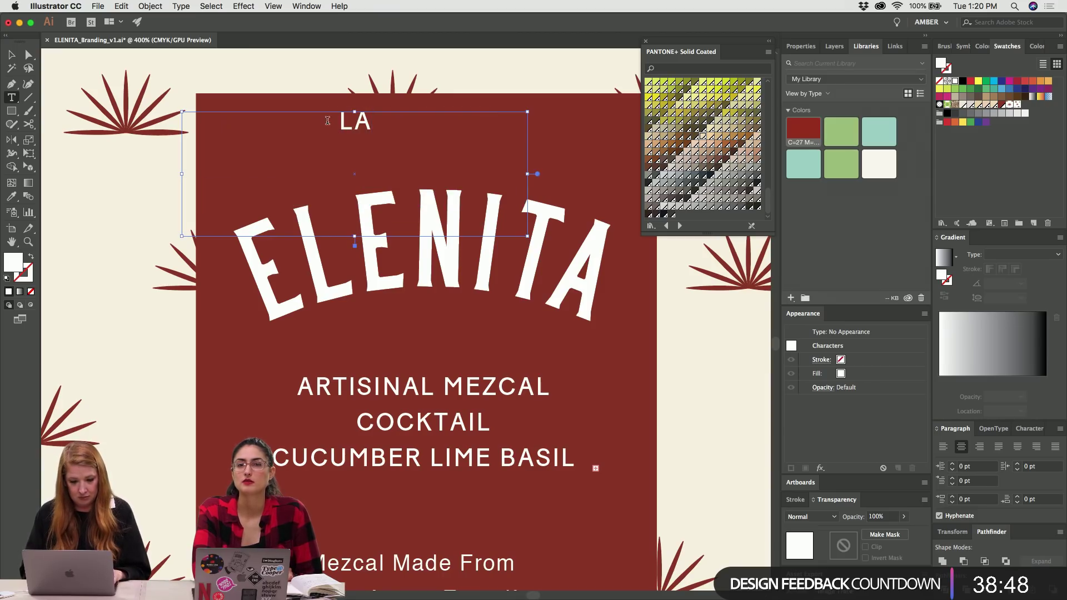
super+click(329, 123)
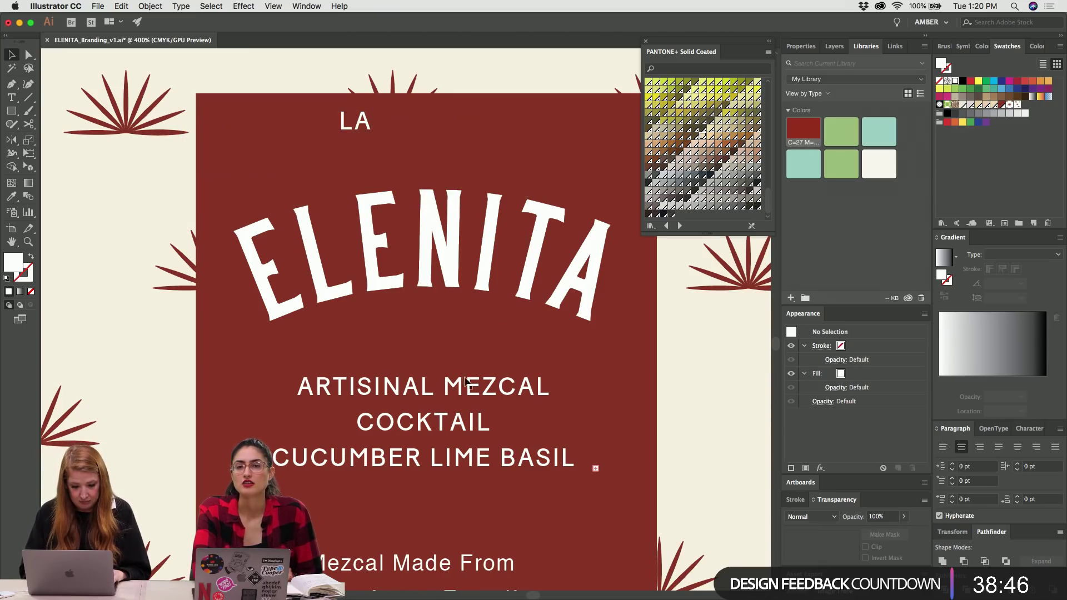
Correct the spelling of ARTISINAL to ARTISANAL in the text below ELENITA.
click(396, 398)
double_click(385, 393)
key(BackSpace)
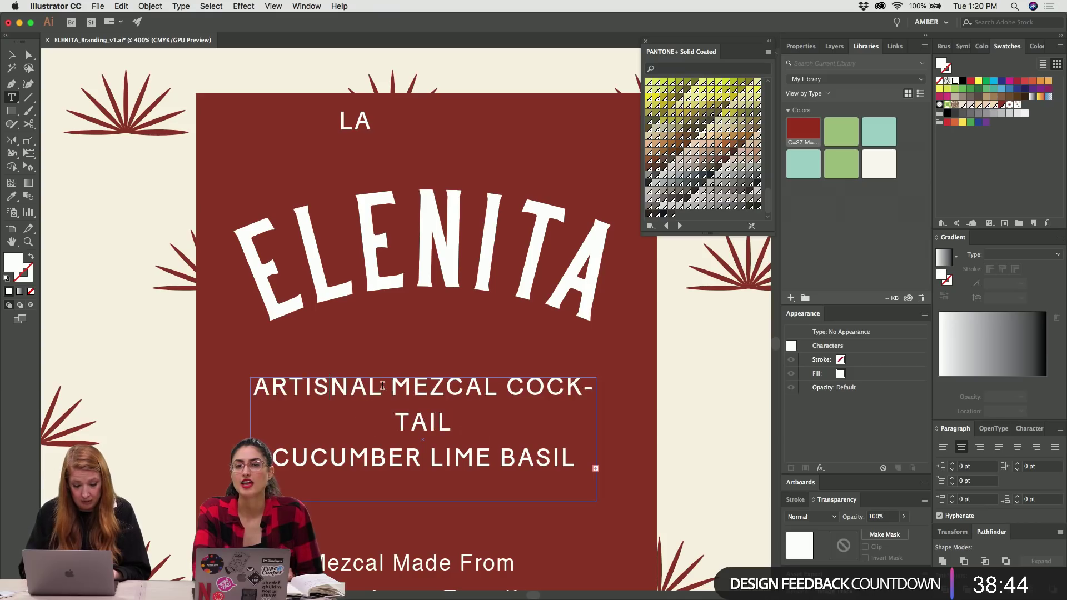
text(A)
key(Escape)
key(super+shift+a)
key(v)
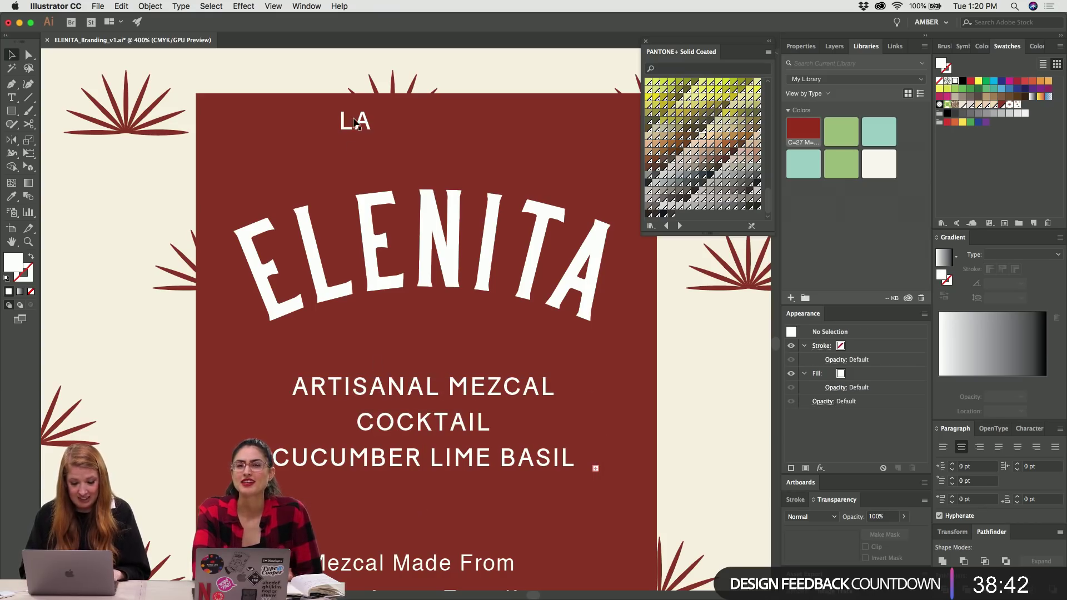
Replace the oversized LA text frame with a compact standalone "LA" text object.
drag(360, 121, 243, 120)
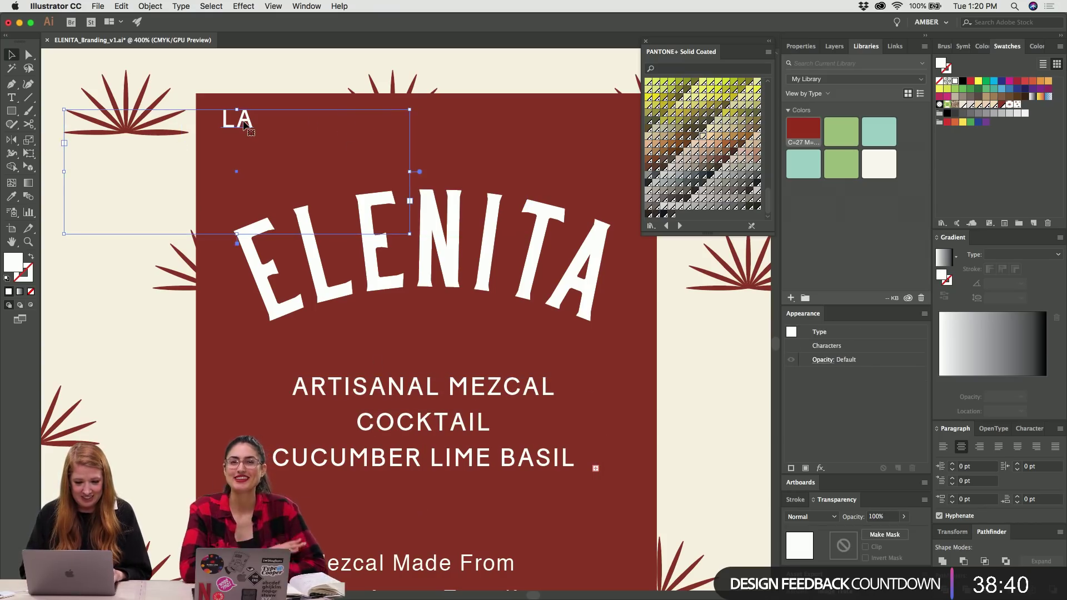
double_click(243, 121)
key(super+c)
key(BackSpace)
key(Escape)
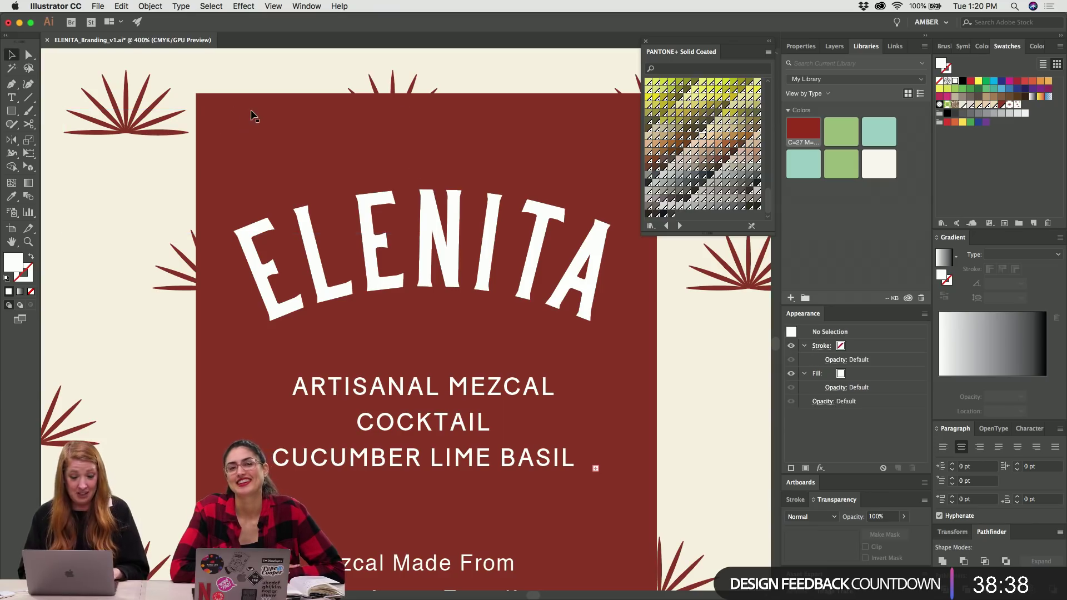
key(super+v)
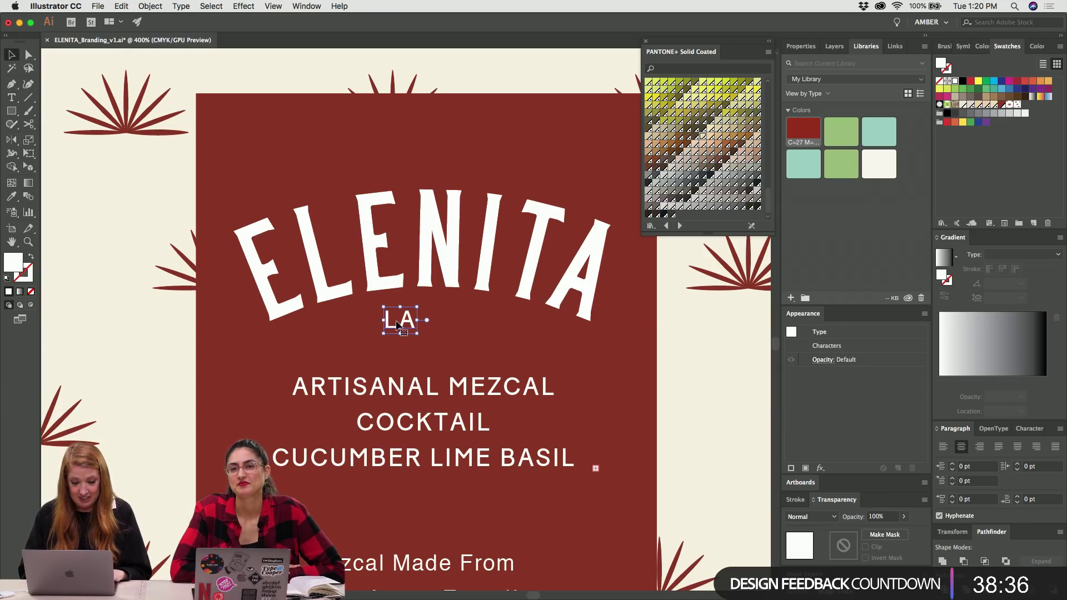
Place LA in both upper corners of the red panel, nudging the right-hand one slightly outward.
drag(402, 323, 616, 143)
scroll(616, 151, right, 5)
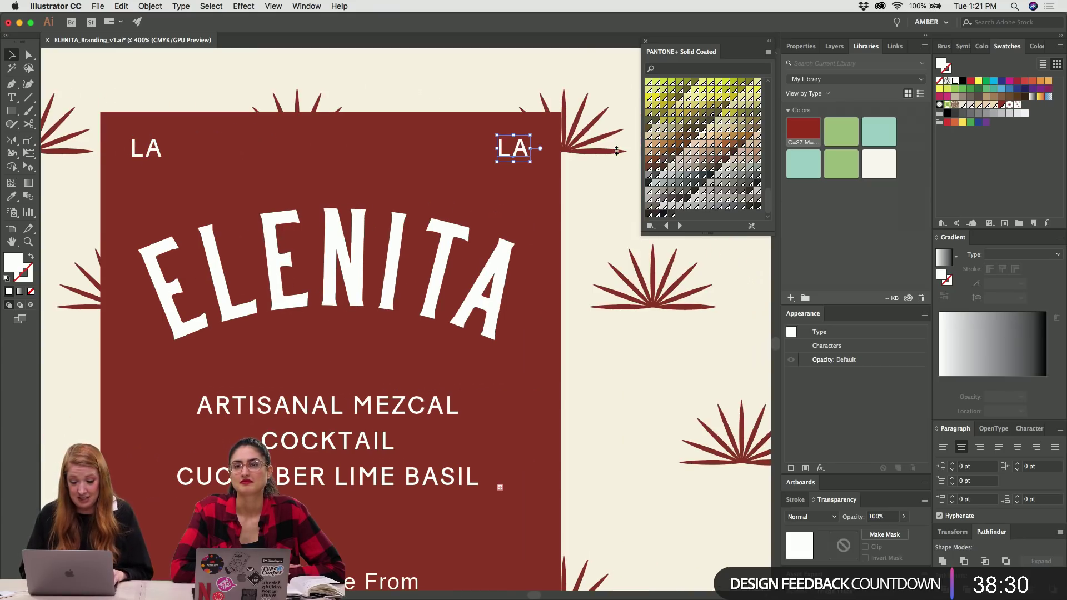
key(Right)
key(Right)
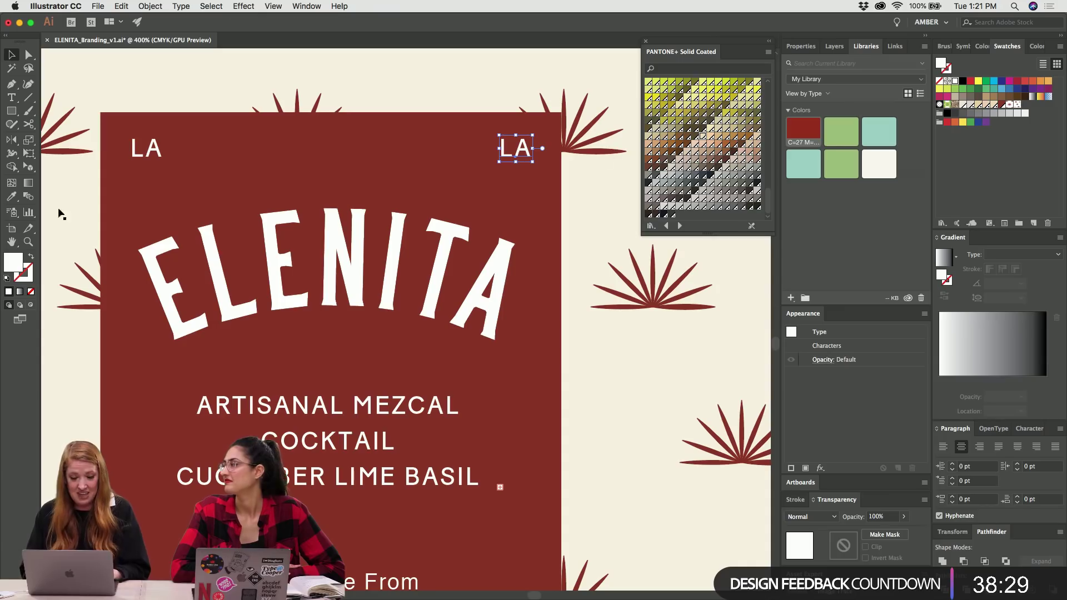
Widen the letter spacing of the LA in the panel's upper-left corner by one increment.
double_click(155, 158)
double_click(149, 149)
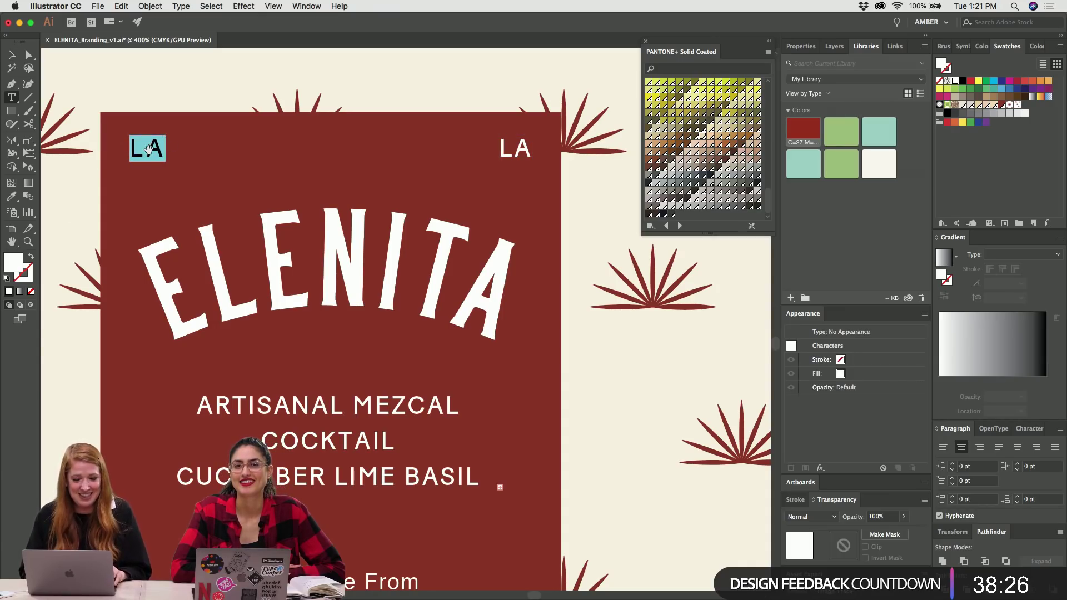
key(alt+Right)
key(super+shift+a)
key(v)
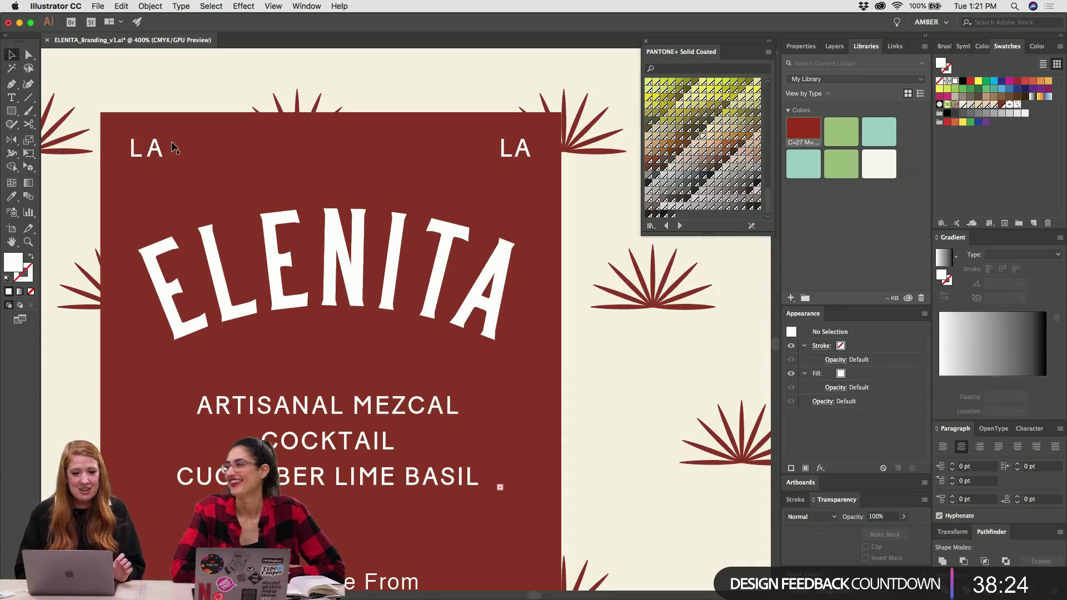
Widen the letter spacing of the LA in the panel's upper-right corner by one increment.
click(516, 149)
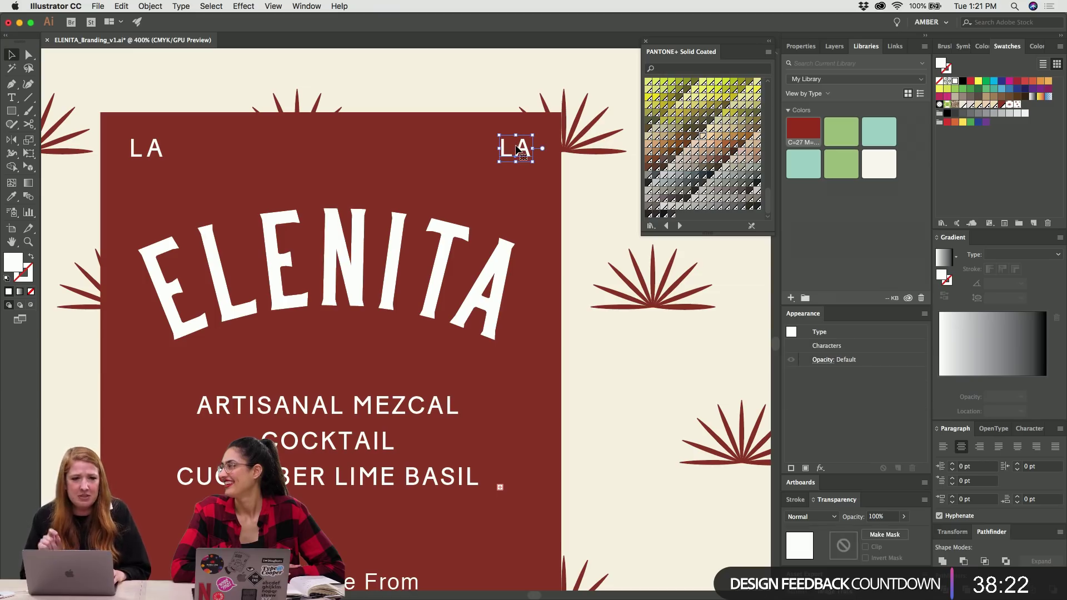
double_click(517, 149)
double_click(517, 148)
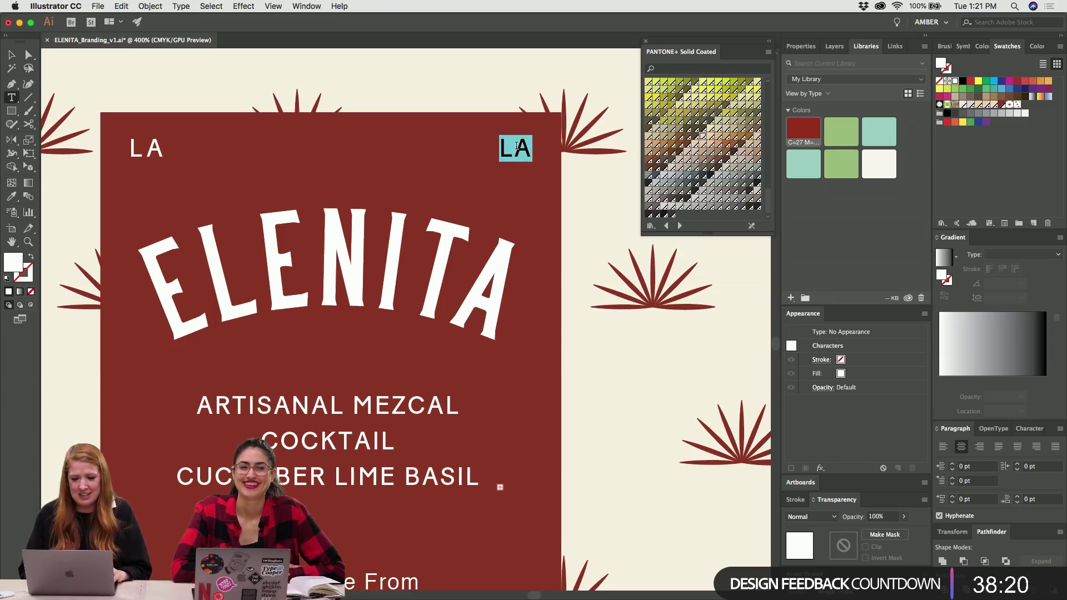
key(alt+Right)
Change the panel's upper-right LA text to "CA".
click(511, 149)
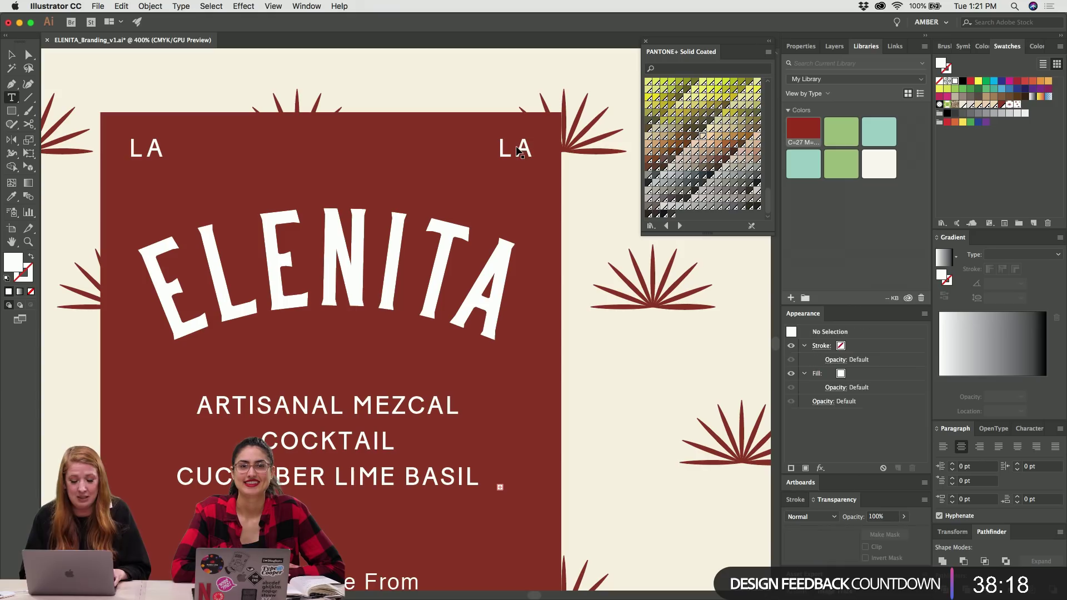
key(BackSpace)
text(C)
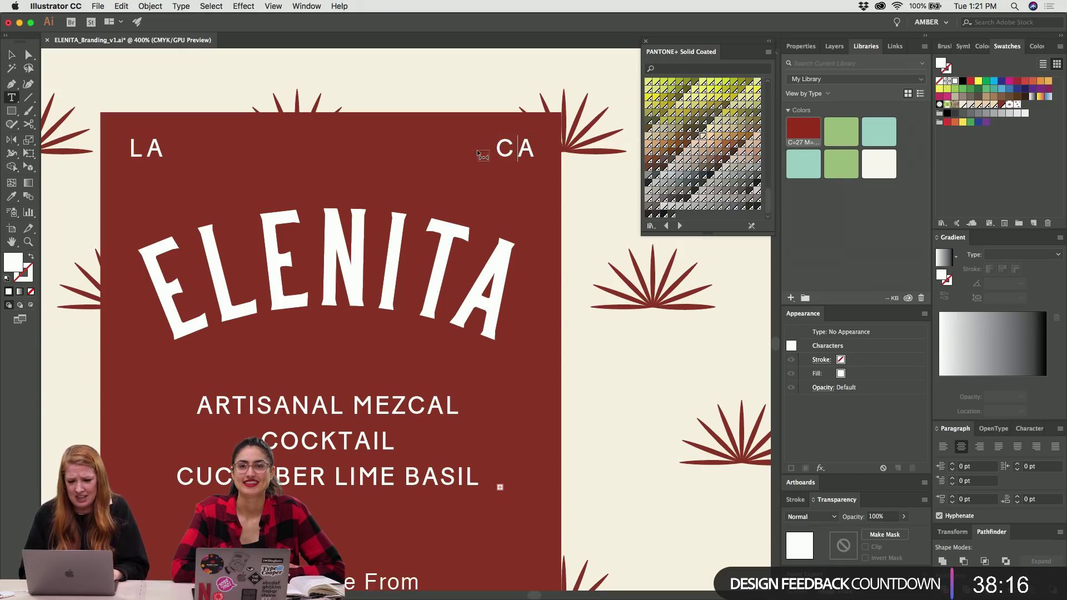
Finish editing the CA text in the red panel's upper-right corner.
key(Escape)
click(485, 150)
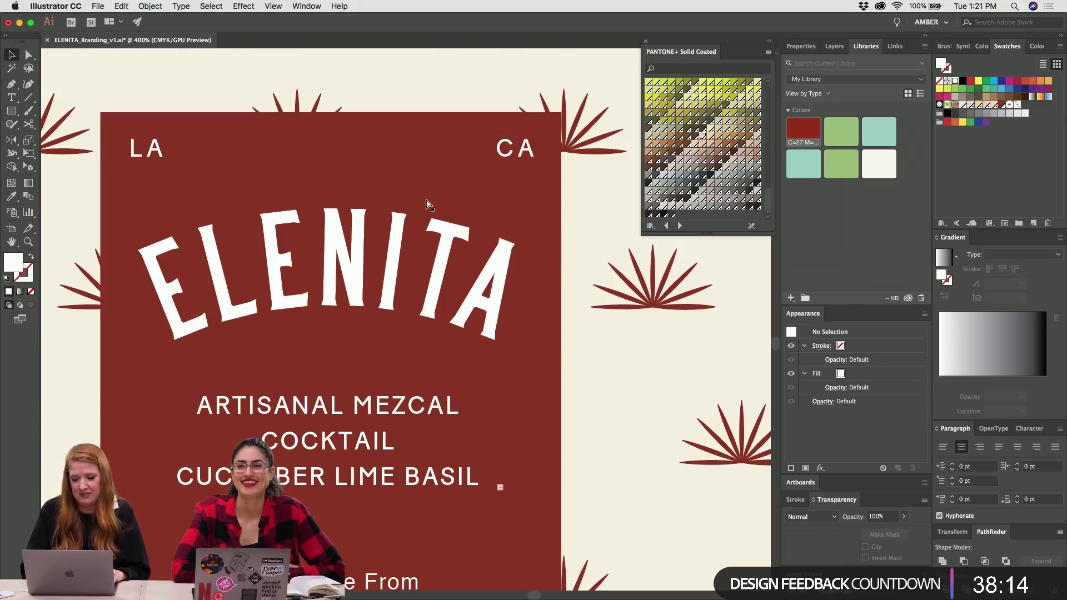
key(super+minus)
click(397, 257)
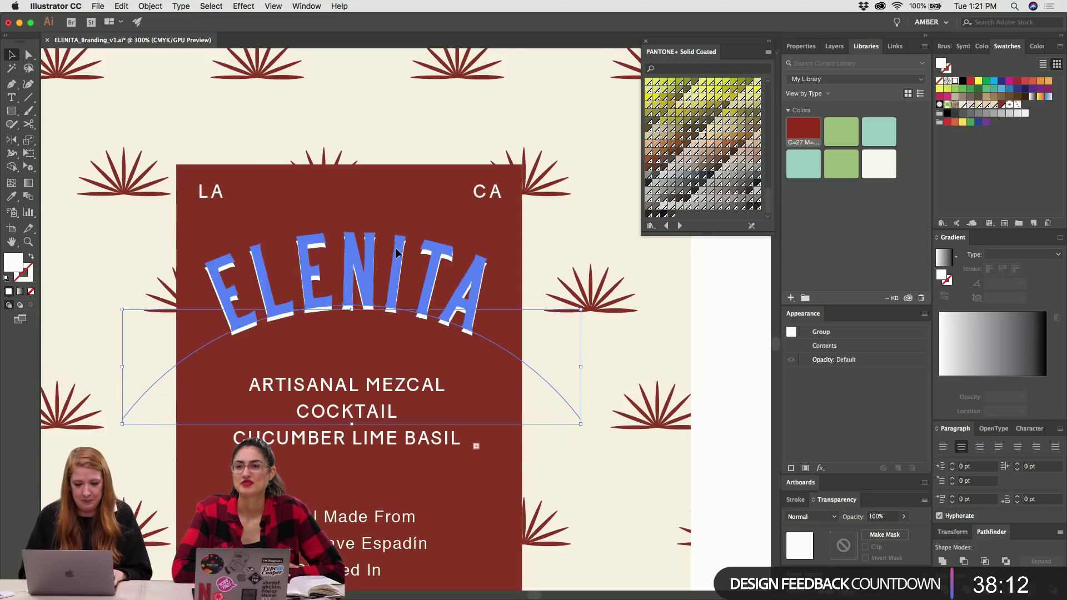
click(349, 442)
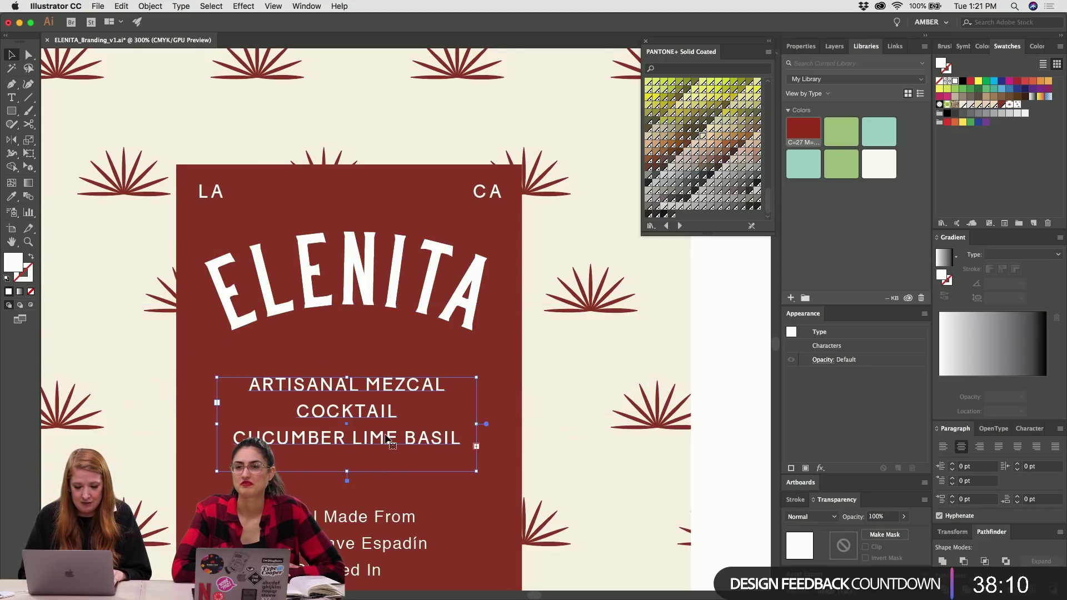
Draw a straight white 1 pt line without fill along the top of ARTISANAL MEZCAL, spanning the width of the words.
scroll(349, 439, down, 5)
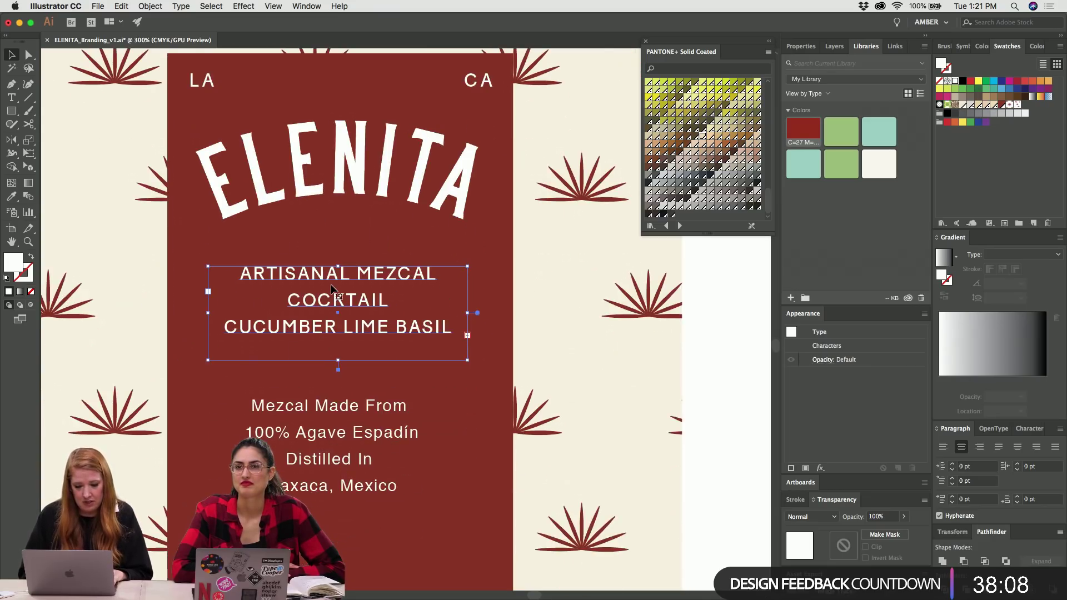
key(super+shift+a)
key(p)
key(super+plus)
key(super+plus)
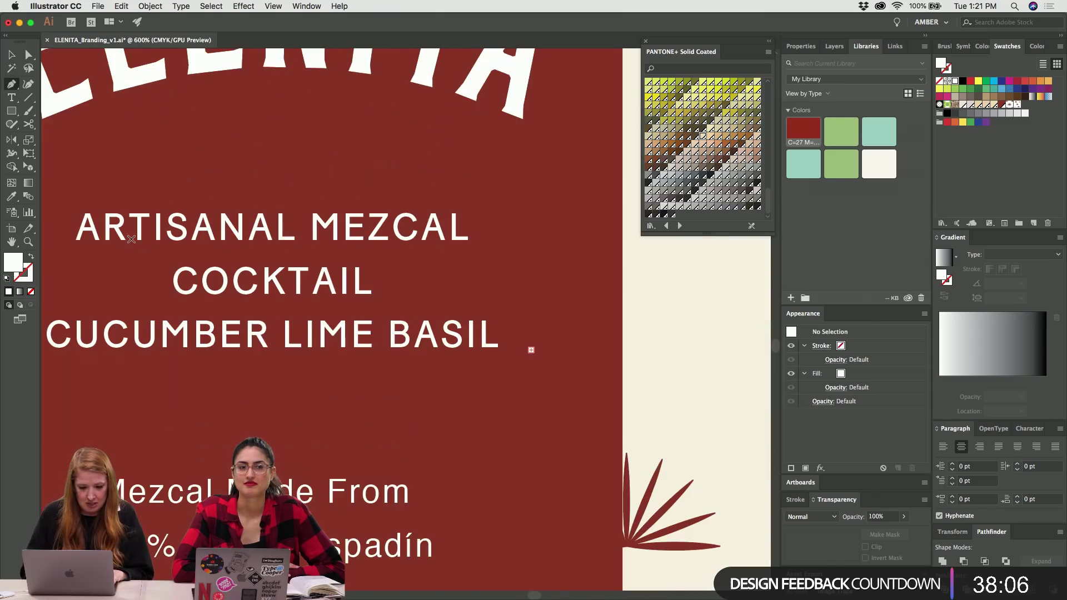
scroll(132, 239, left, 3)
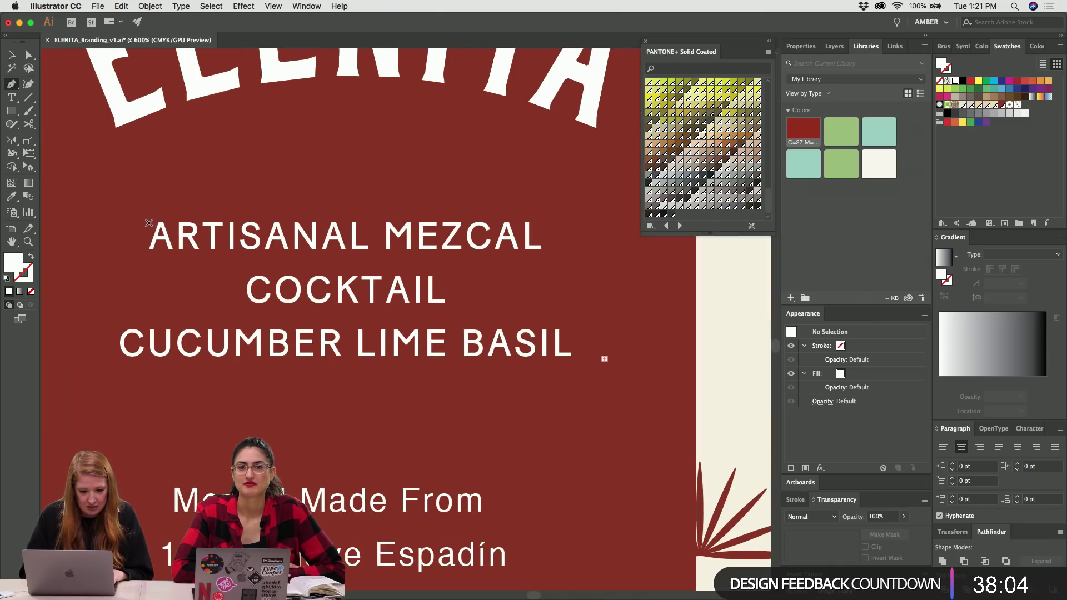
click(149, 222)
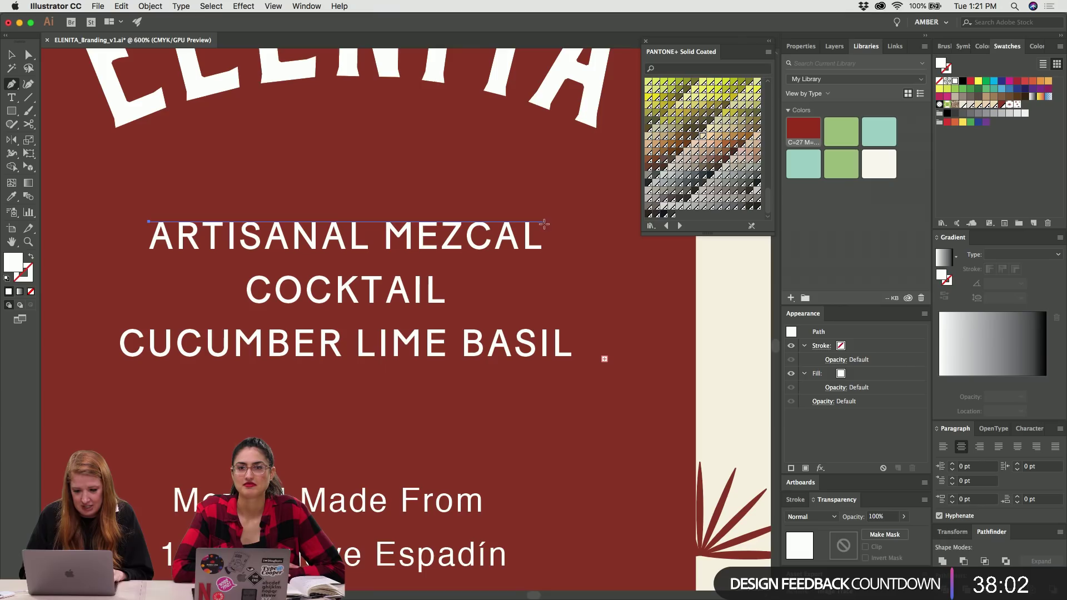
click(544, 222)
key(shift+x)
key(super+shift+a)
key(v)
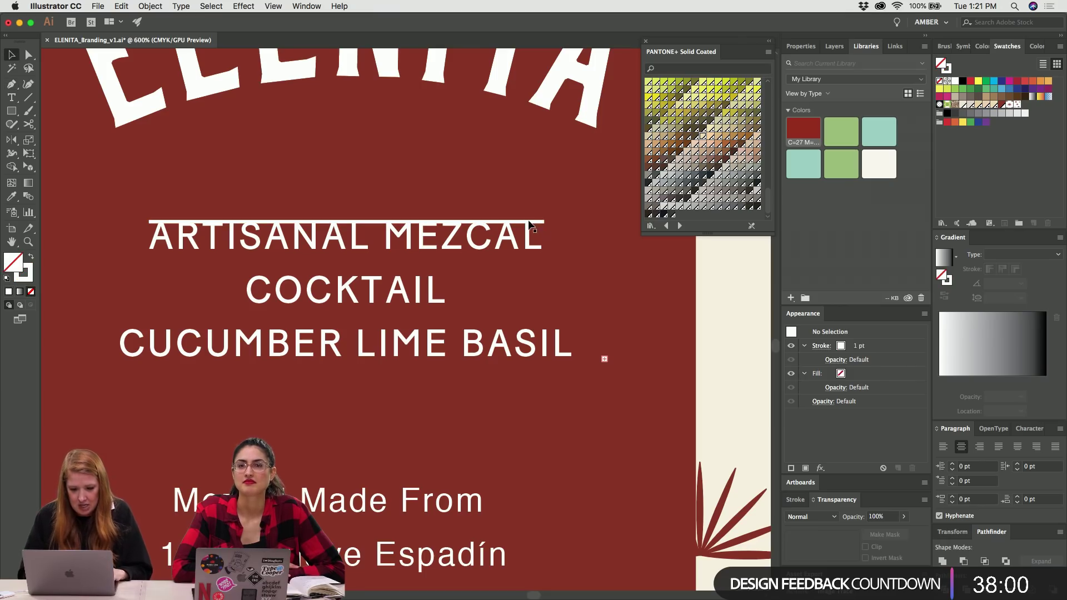
Duplicate the white line so that copies sit below ARTISANAL MEZCAL and along the top and bottom of COCKTAIL.
click(530, 232)
key(super+equal)
key(super+equal)
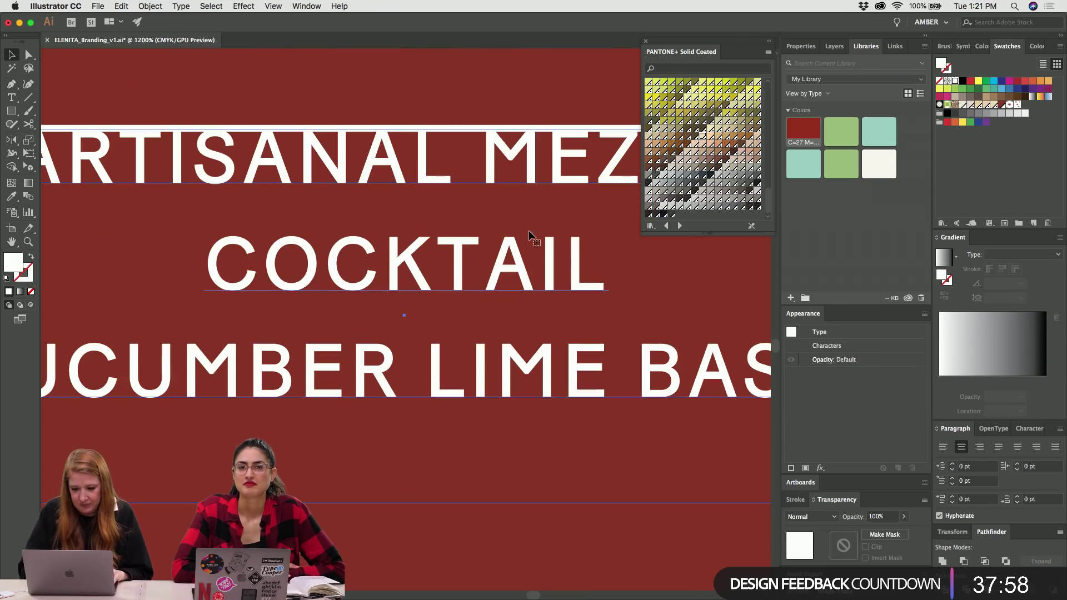
key(super+y)
click(461, 133)
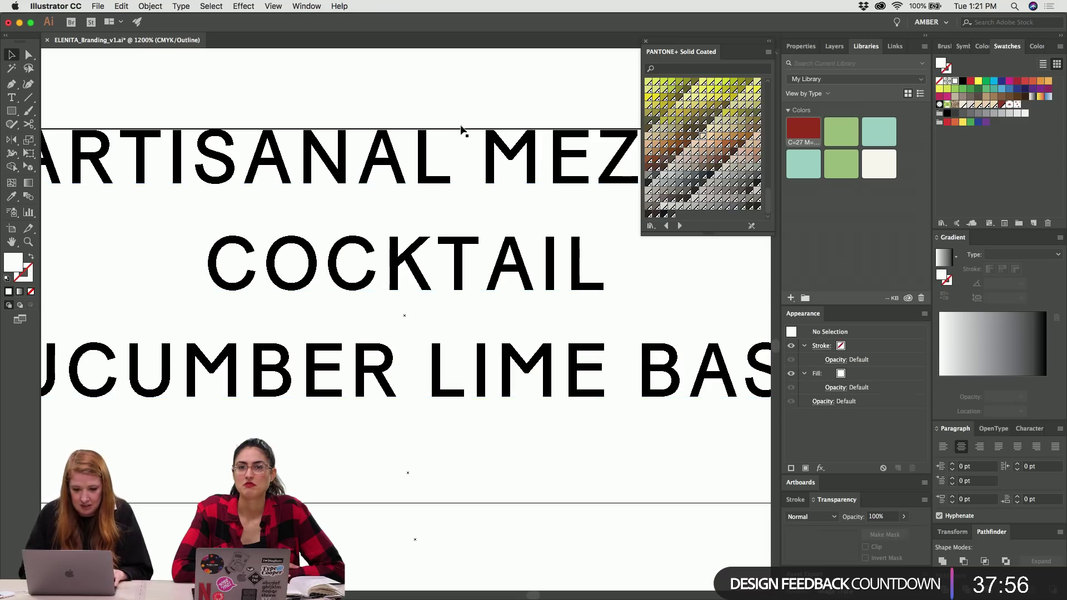
click(462, 129)
key(super+y)
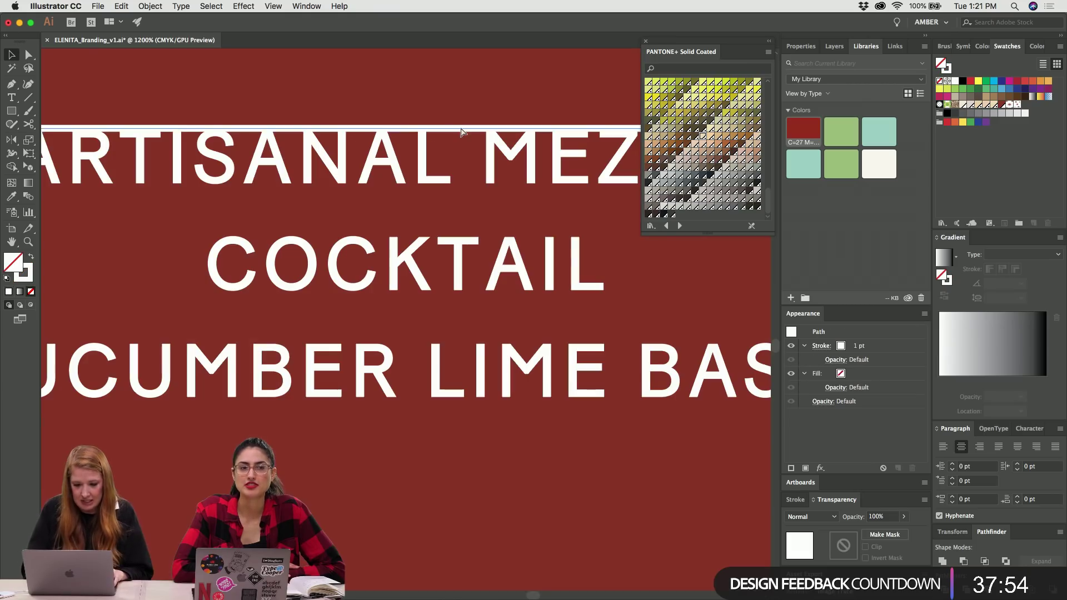
drag(461, 128, 444, 293)
key(super+minus)
key(super+minus)
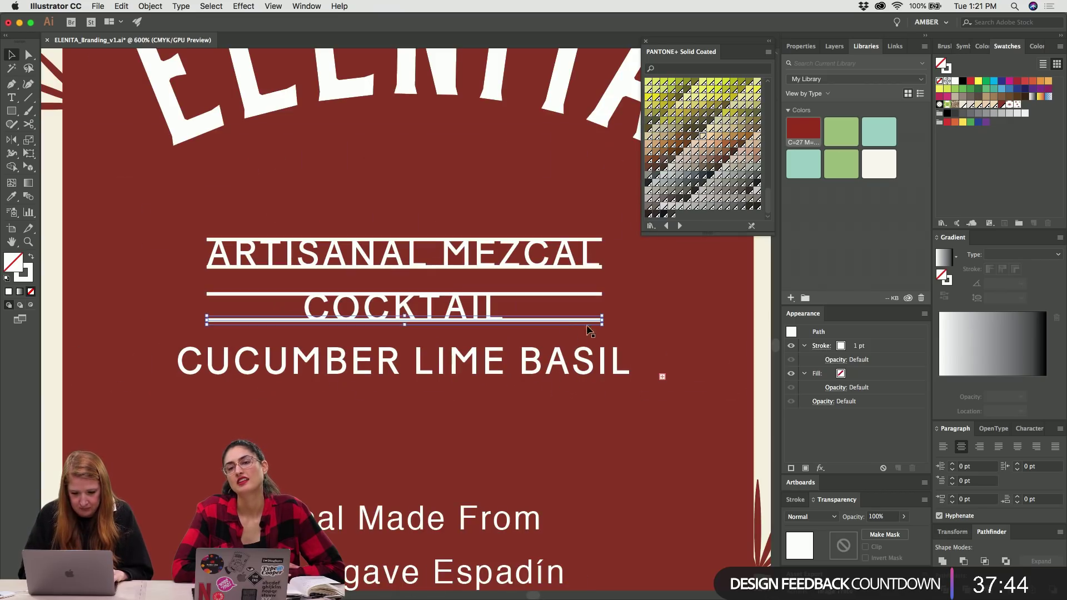
Narrow both lines around COCKTAIL symmetrically to just beyond the width of the word.
shift+click(589, 294)
drag(601, 306, 514, 311)
key(super+shift+a)
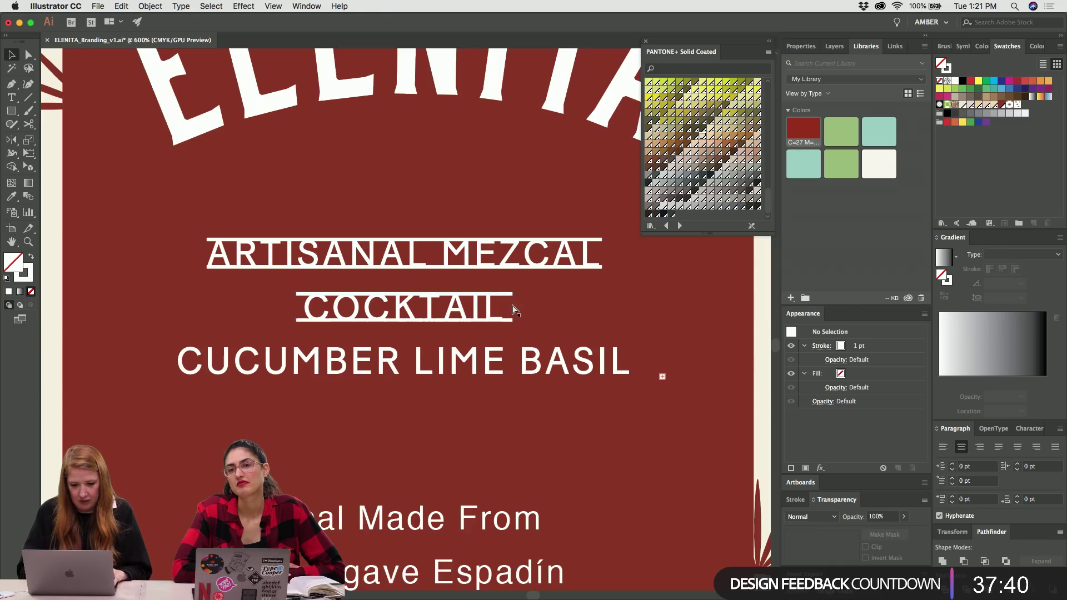
key(super+minus)
key(super+minus)
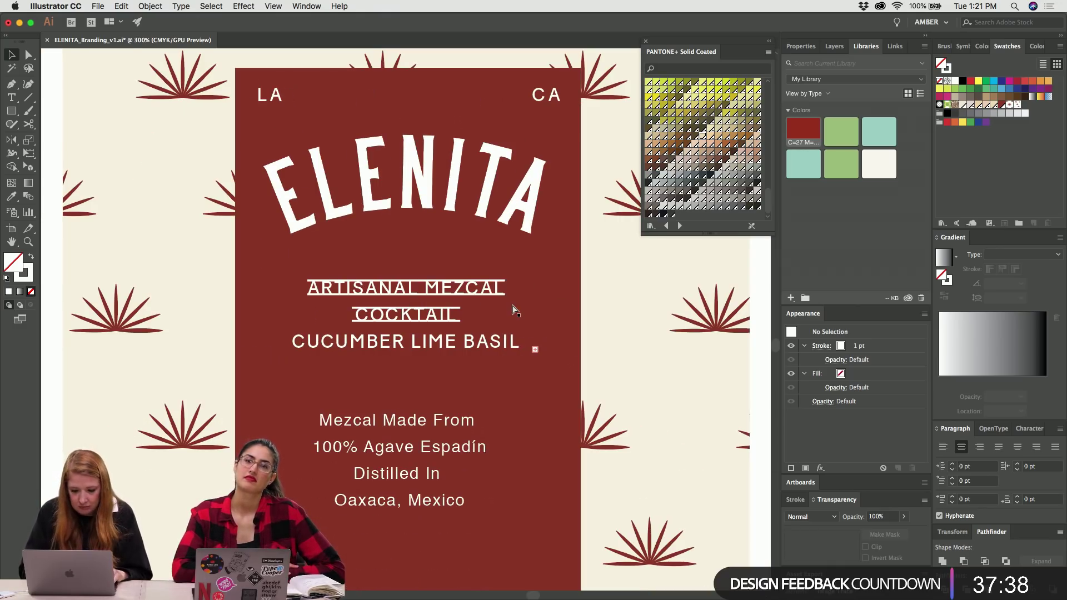
Copy the pair of COCKTAIL lines down to CUCUMBER LIME BASIL and widen them to just beyond the width of that text.
key(super+plus)
click(457, 300)
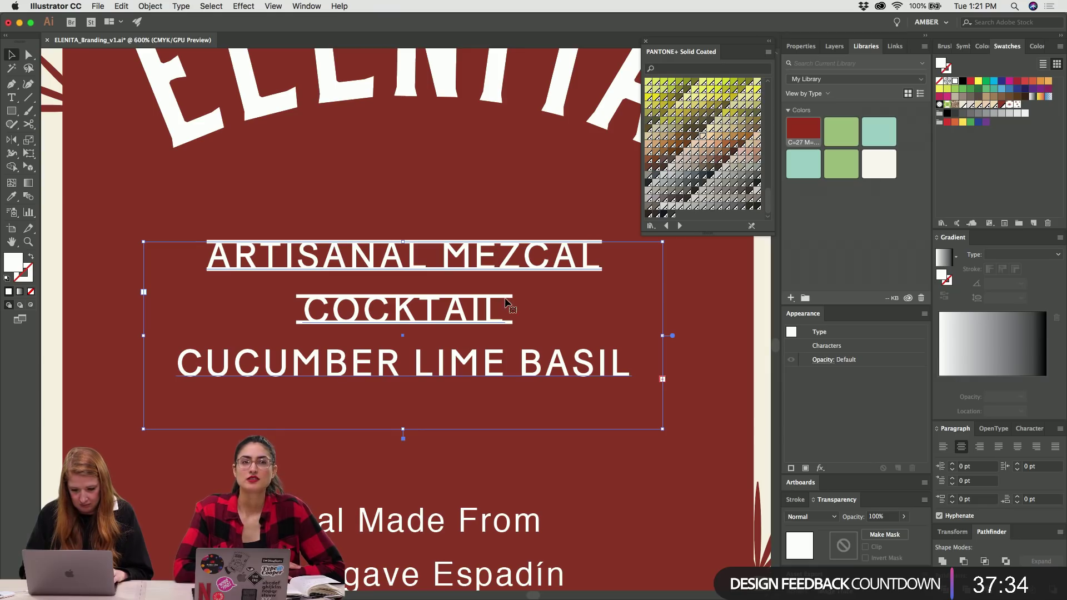
key(super+shift+a)
key(super+plus)
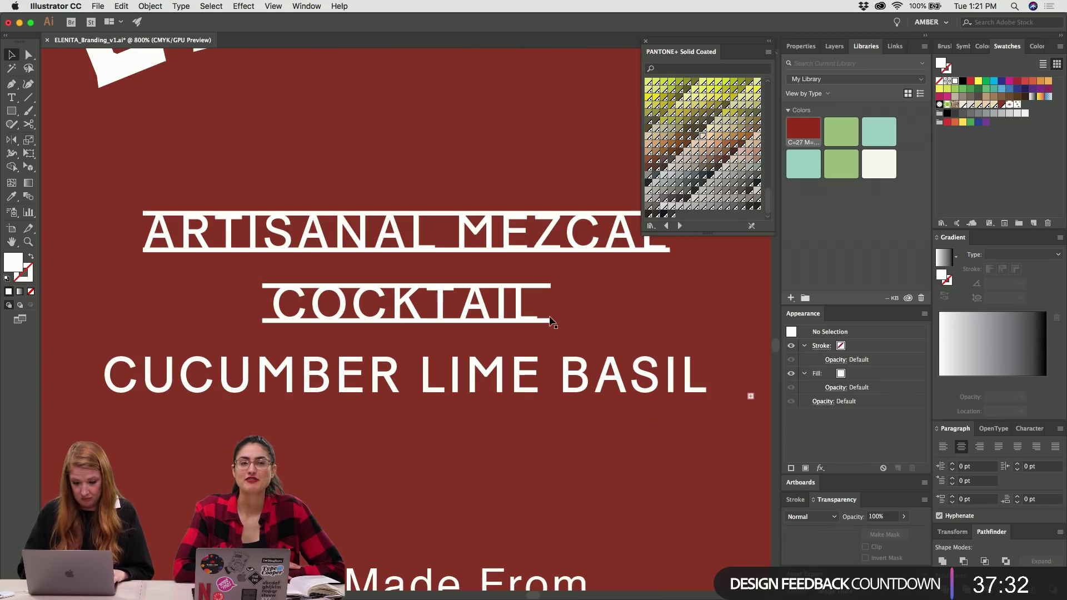
click(542, 321)
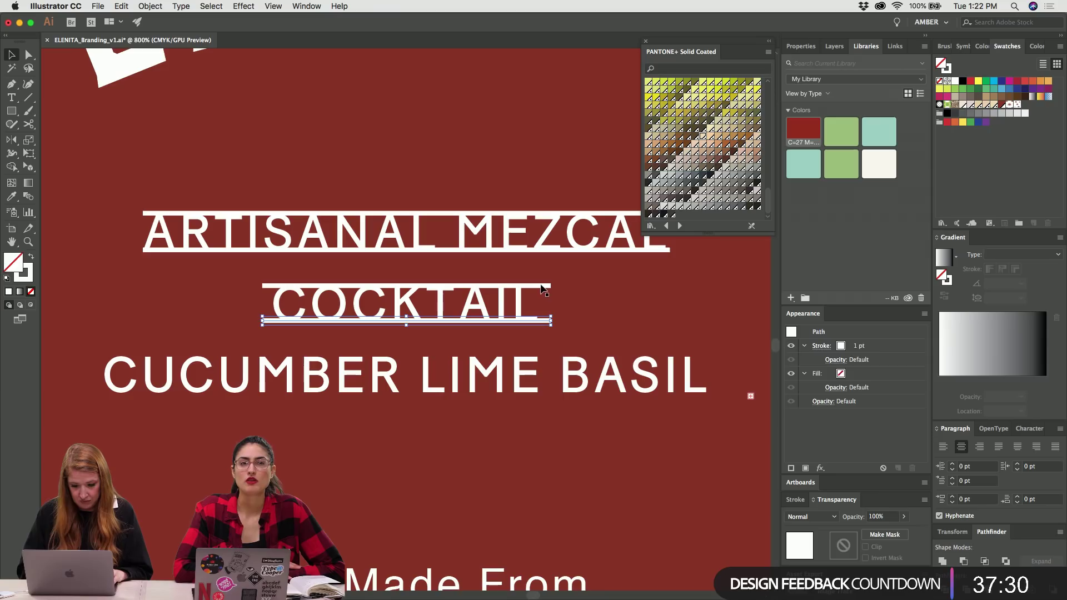
shift+click(541, 287)
shift+click(542, 287)
shift+click(541, 286)
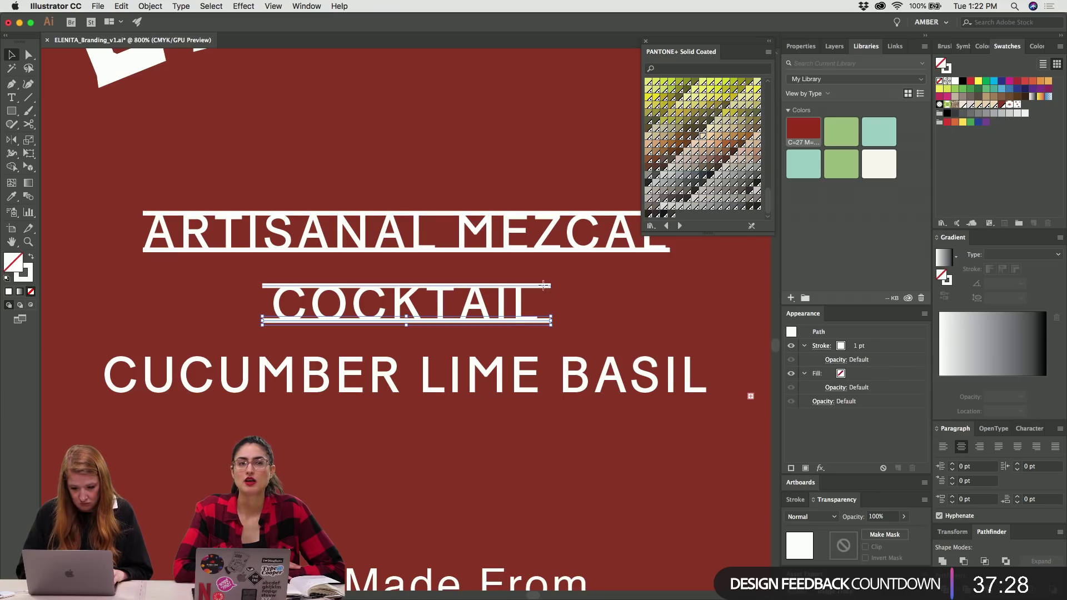
click(542, 358)
drag(551, 374, 721, 380)
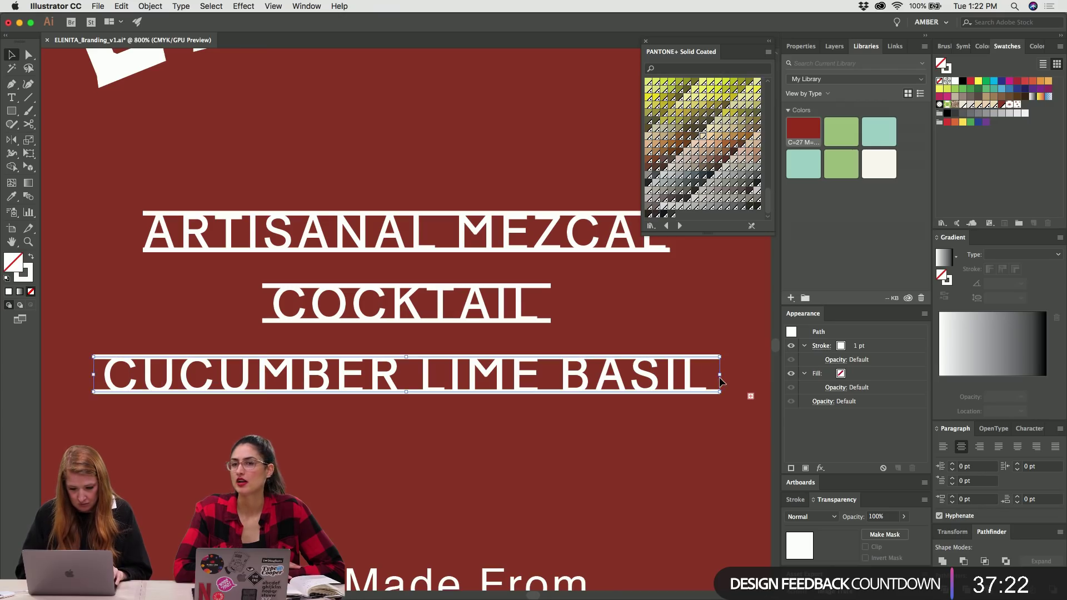
key(super+shift+a)
Centre the four-line Mezcal Made From text block beneath the lined text and move it slightly lower.
key(super+minus)
key(super+minus)
key(super+minus)
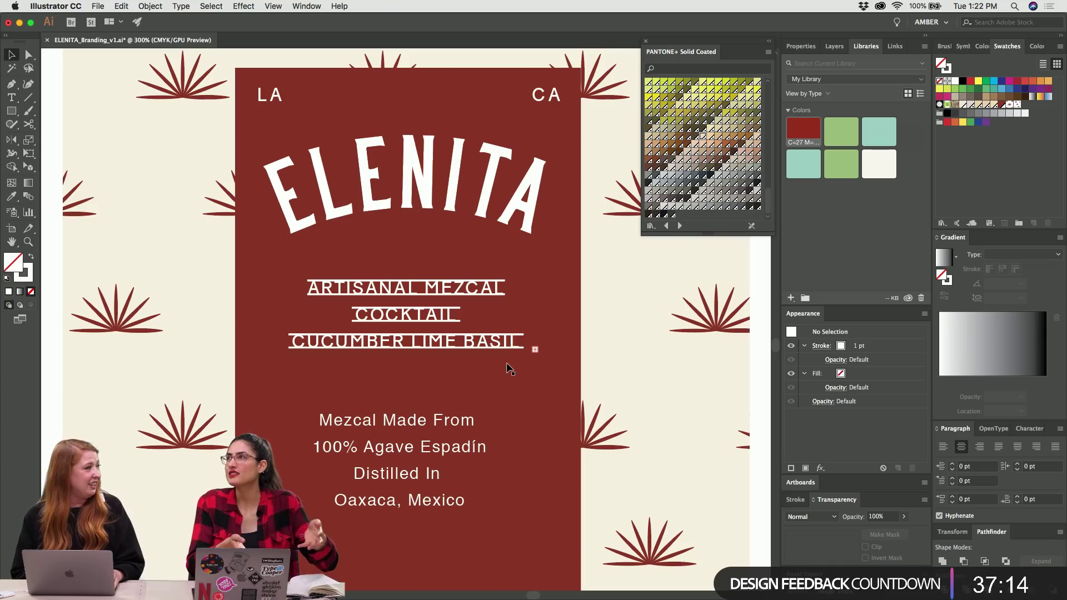
click(405, 422)
drag(405, 422, 415, 411)
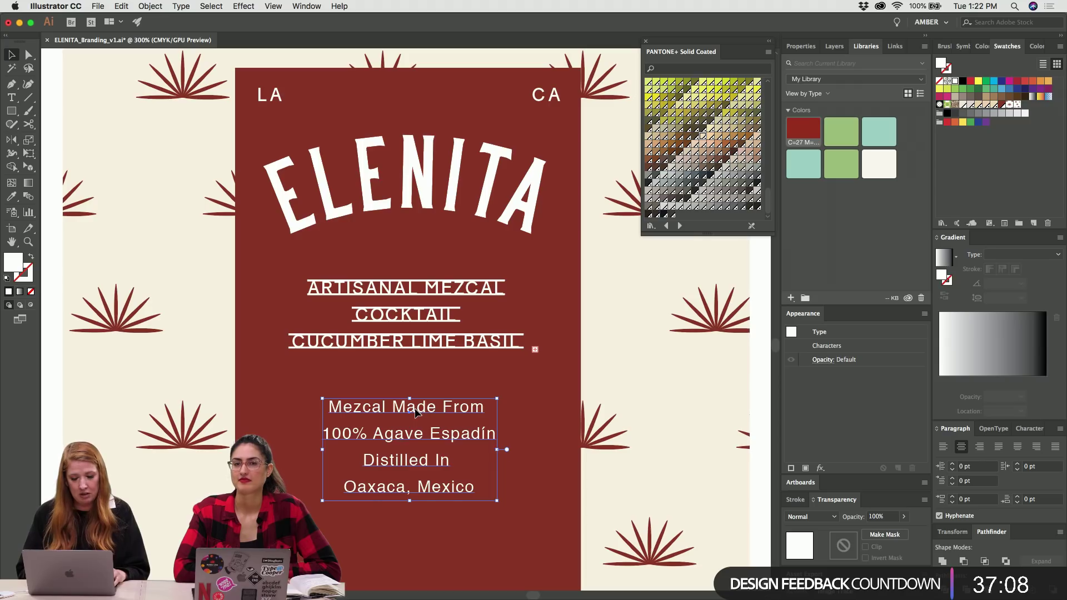
key(shift+Down)
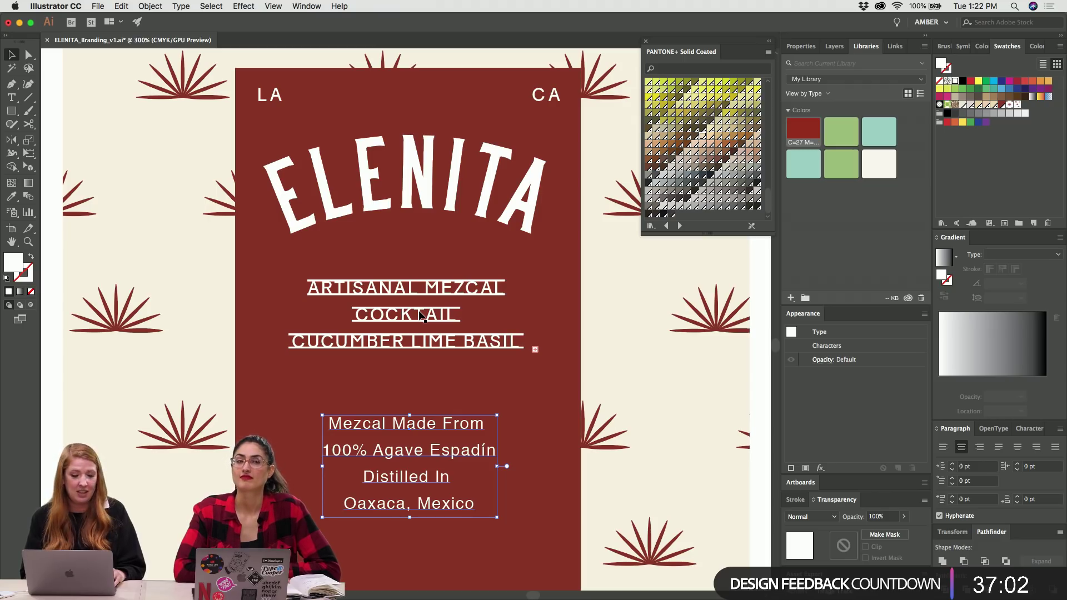
double_click(406, 425)
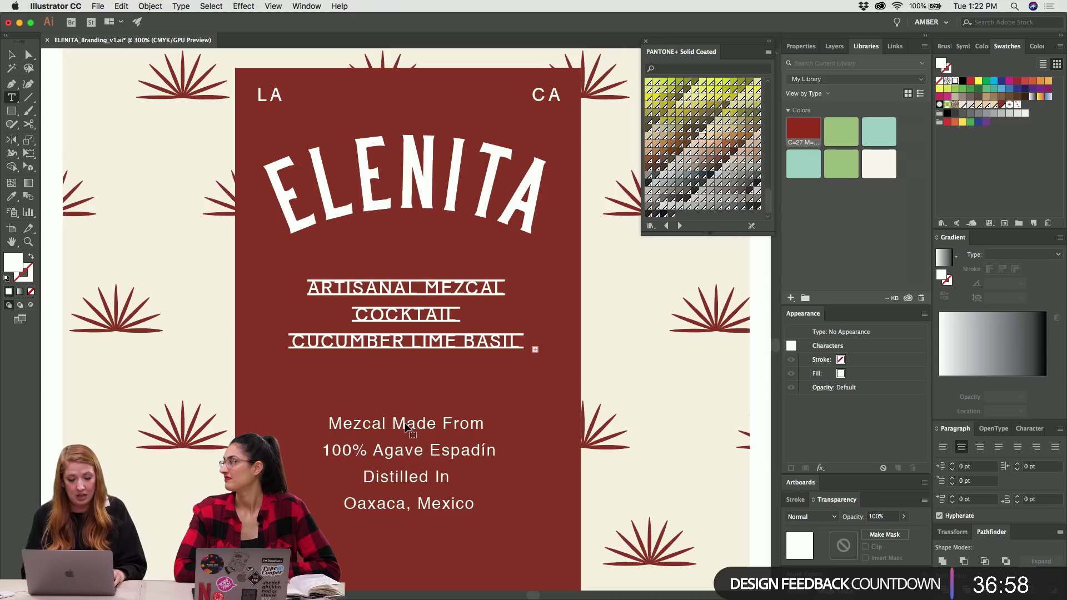
key(Escape)
key(super+shift+a)
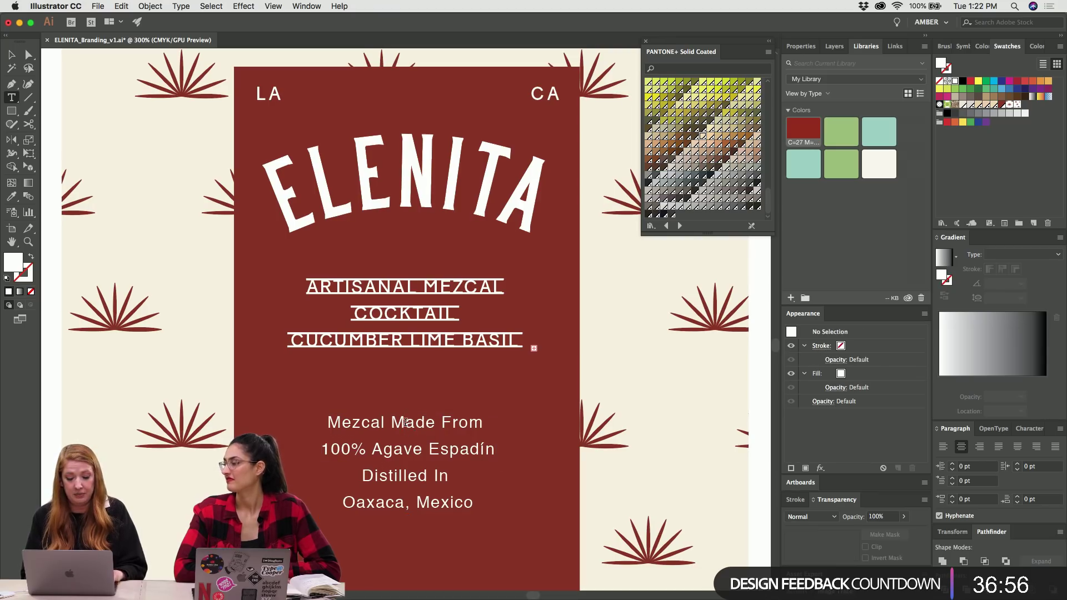
key(v)
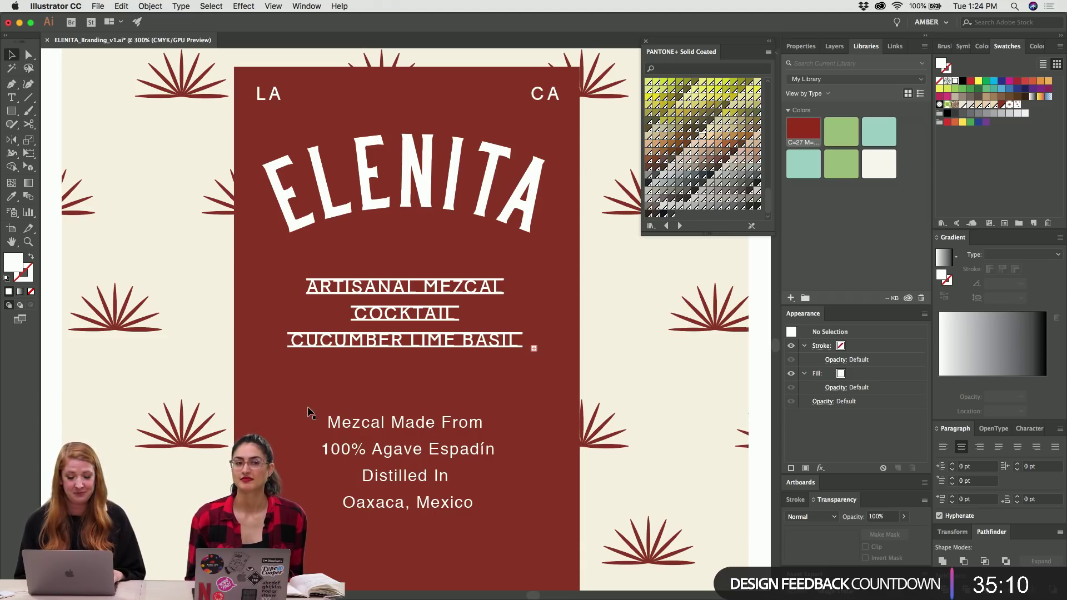
Widen the letter spacing of the Mezcal Made From text block by two increments overall.
click(407, 436)
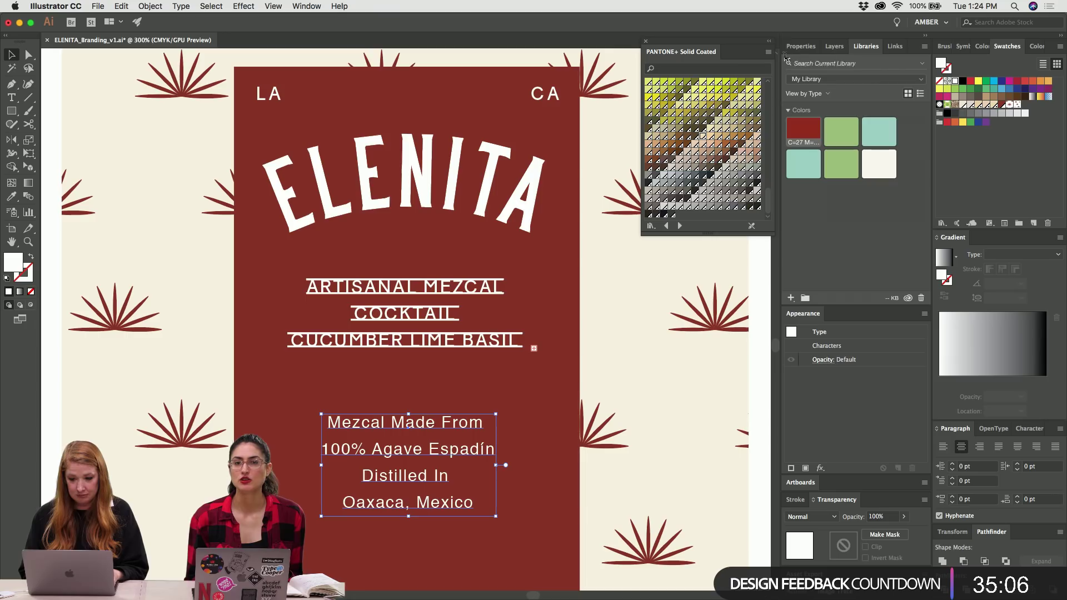
click(801, 46)
click(840, 262)
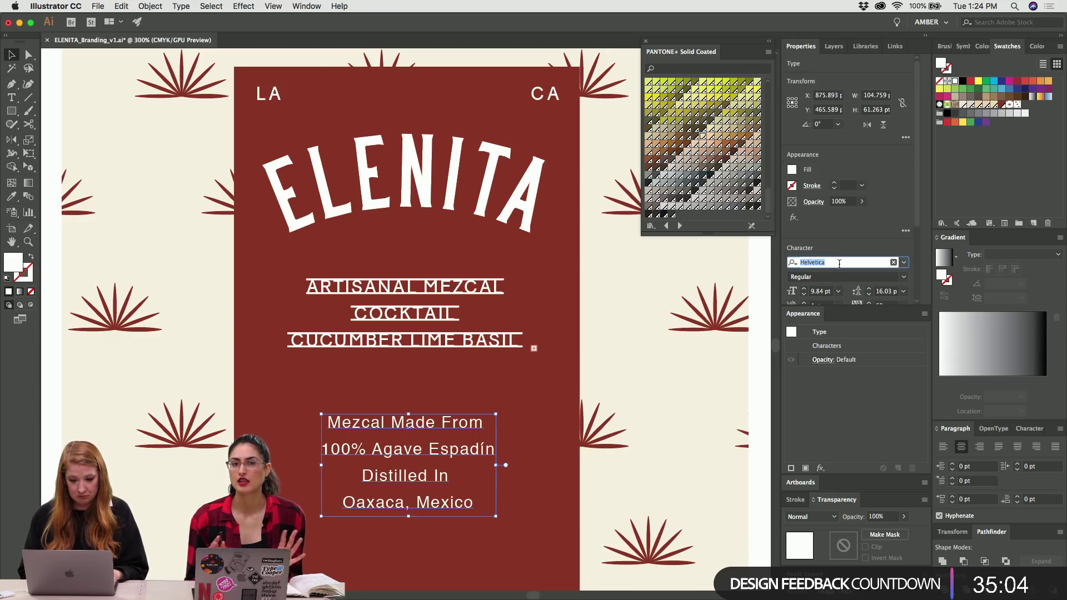
click(383, 389)
click(411, 431)
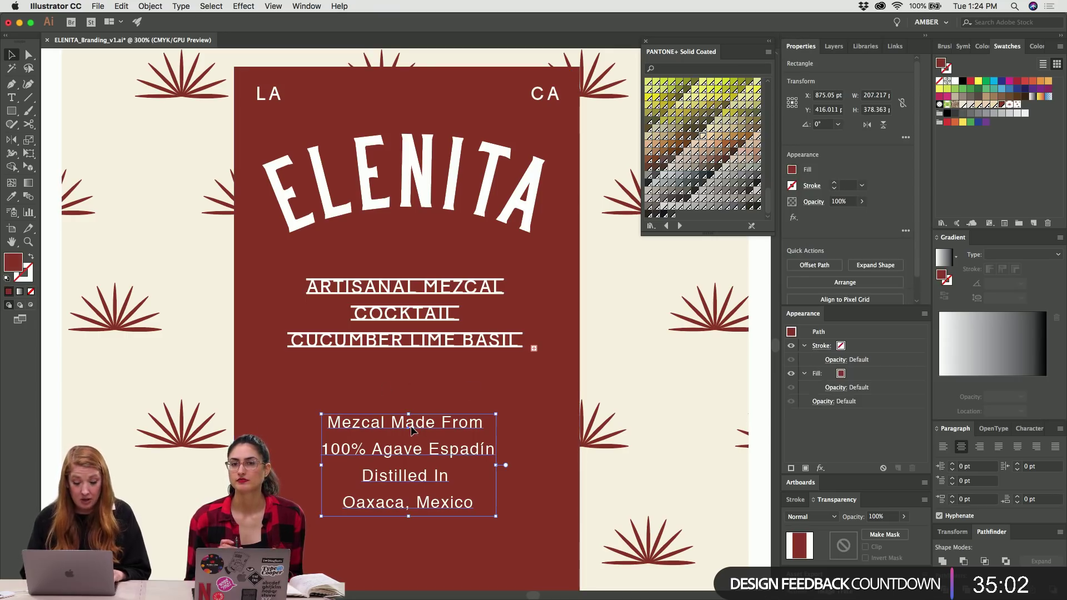
key(alt+Right)
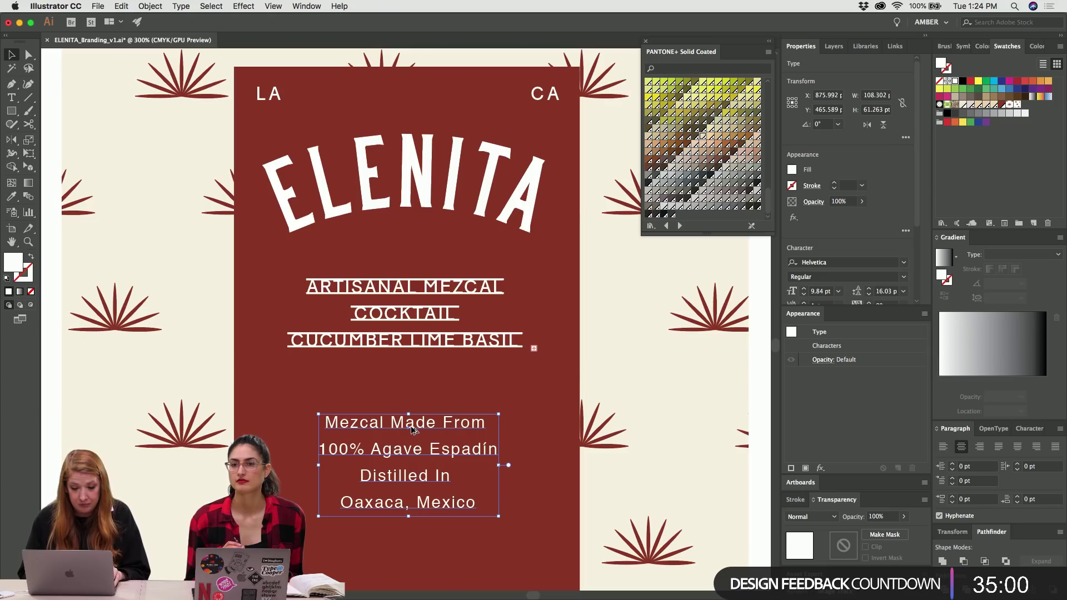
key(alt+Right)
key(alt+Right)
key(alt+Right)
key(alt+Right)
key(alt+Right)
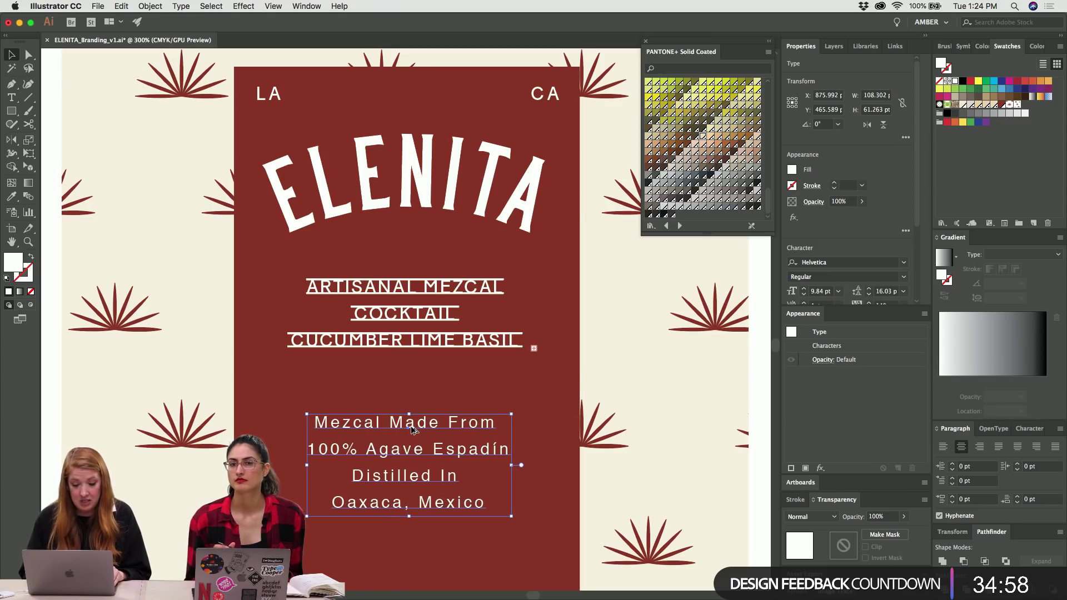
key(alt+Right)
key(alt+Left)
key(alt+Left)
key(alt+Left)
key(alt+Left)
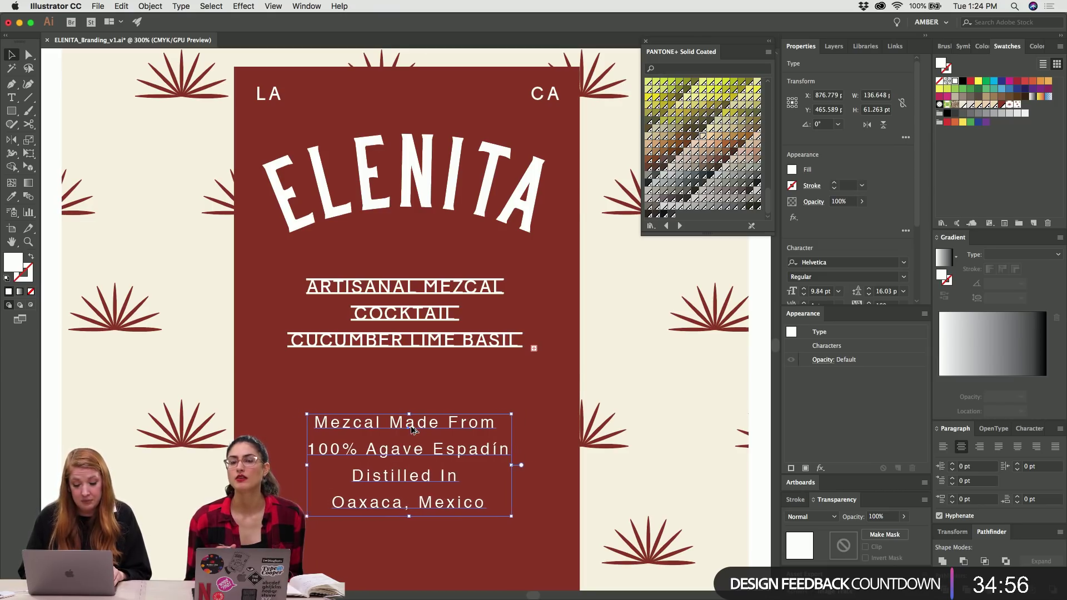
Try looser and tighter line spacing on the Mezcal Made From text block, going as tight as 8.03 pt.
key(alt+Up)
key(alt+Up)
key(alt+Up)
key(alt+Up)
key(alt+Up)
key(alt+Up)
key(alt+Down)
key(alt+Down)
key(alt+Down)
key(alt+Down)
key(alt+Down)
key(alt+Down)
key(alt+Down)
key(alt+Down)
key(alt+Down)
key(alt+Down)
key(alt+Down)
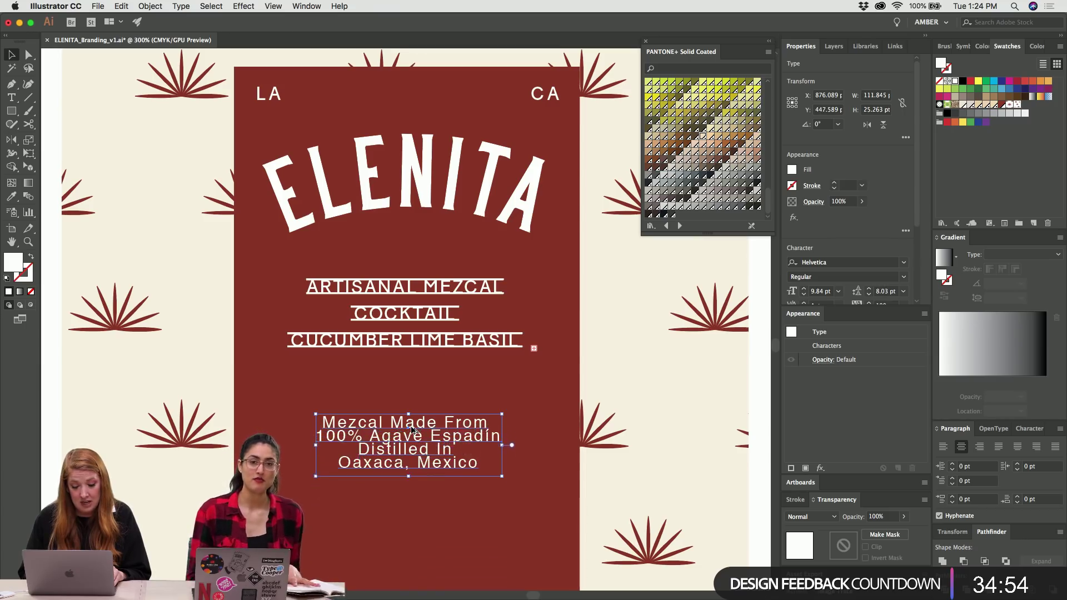
key(alt+Up)
key(alt+Up)
key(alt+Up)
key(alt+Up)
key(alt+Up)
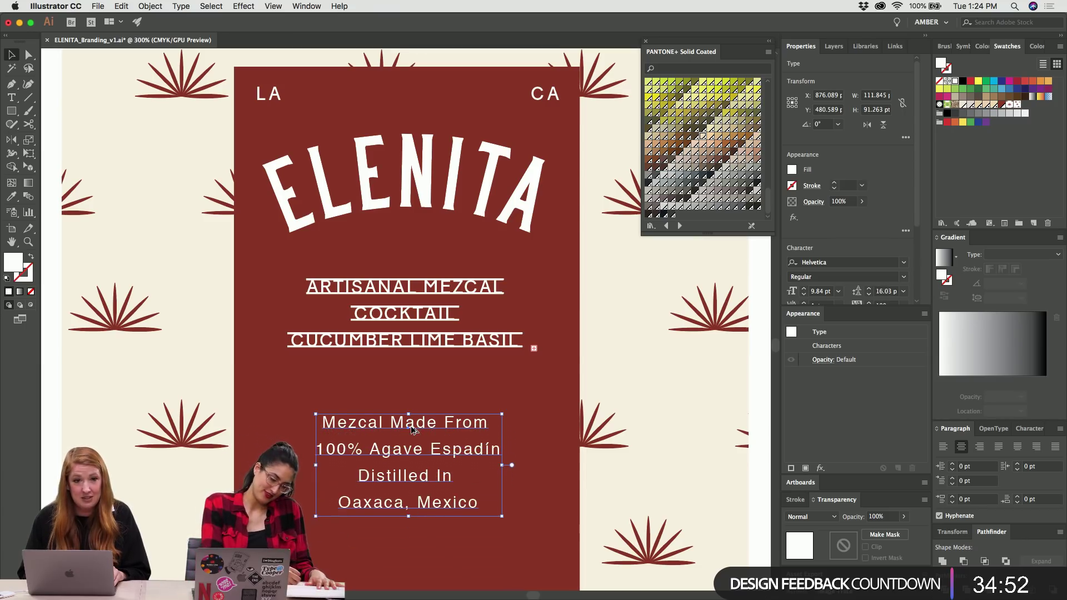
Try wider letter spacing on the Mezcal Made From text block, and tighten its line spacing to 14.03 pt.
key(alt+Right)
key(alt+Right)
key(alt+Right)
key(alt+Right)
key(alt+Right)
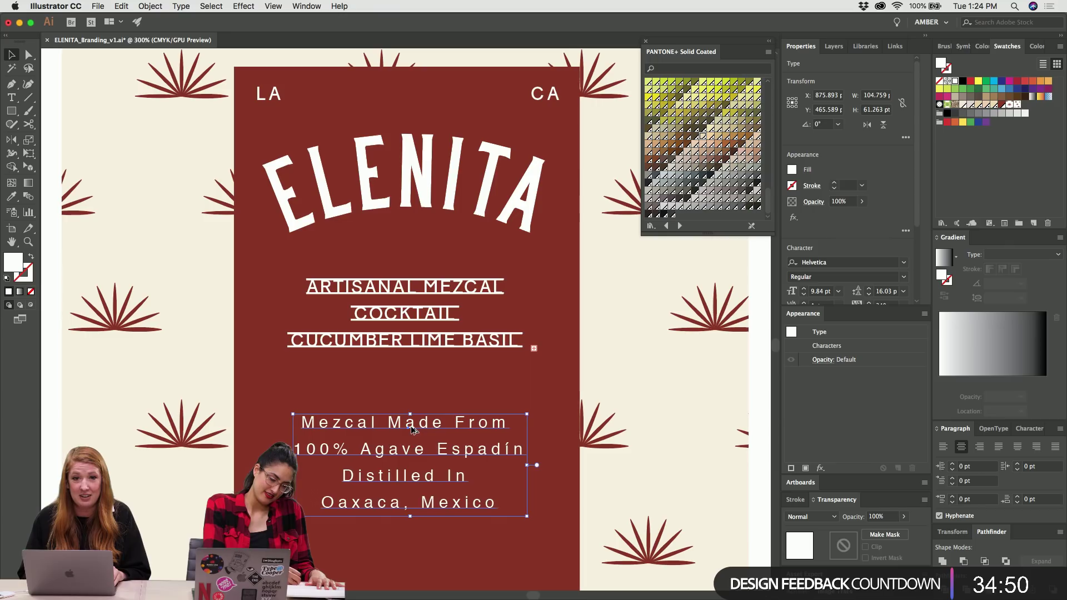
key(alt+Left)
key(alt+Left)
key(alt+Left)
key(alt+Left)
key(alt+Up)
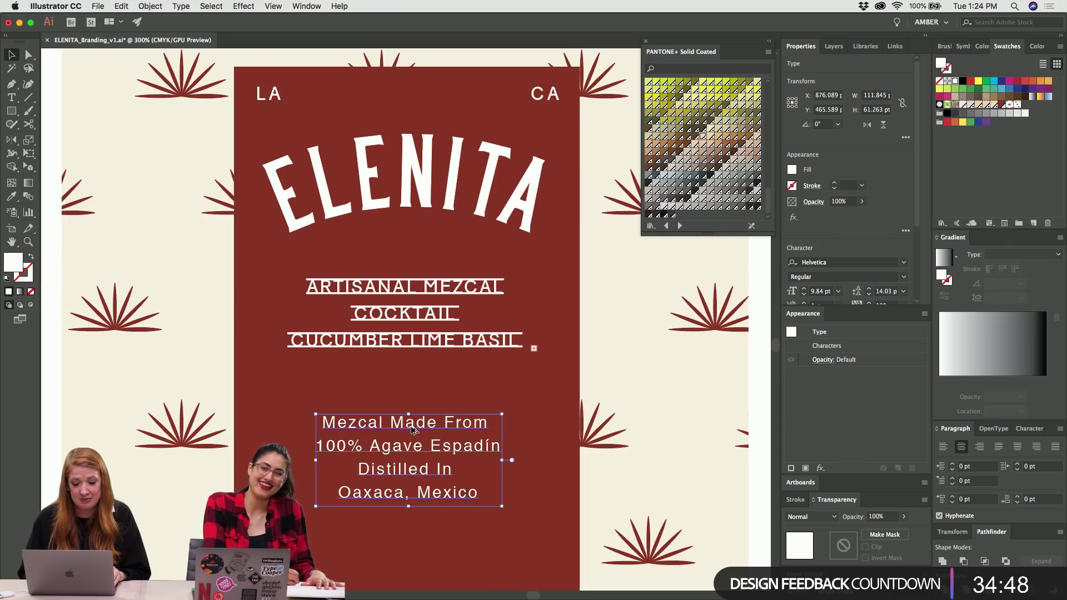
Loosen the line spacing of the Mezcal Made From text block to 16.03 pt and try slightly wider letter spacing.
key(super+shift+a)
click(413, 429)
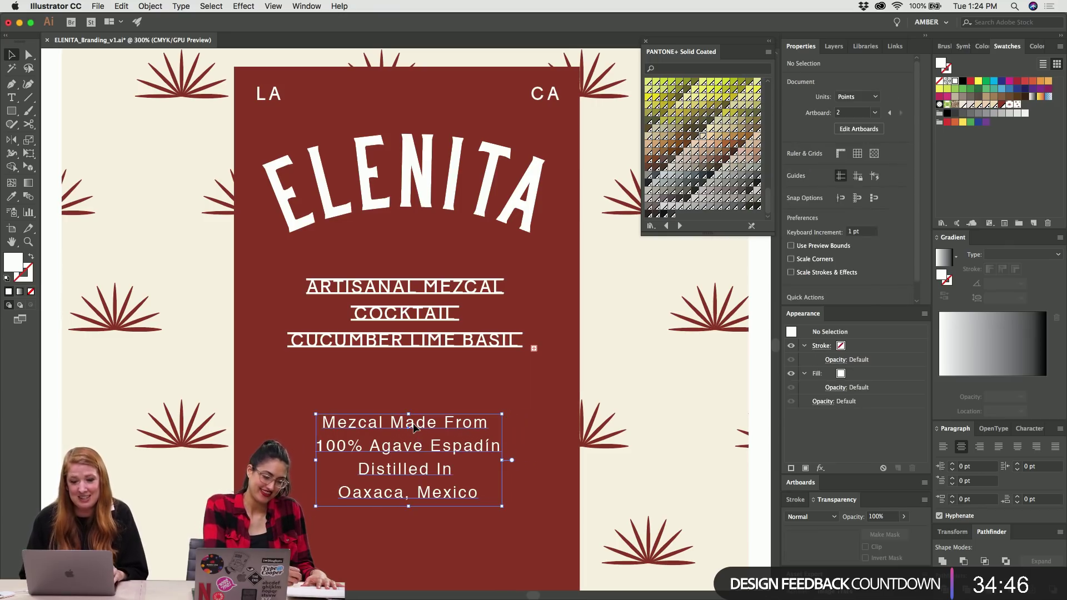
key(alt+Down)
key(alt+Right)
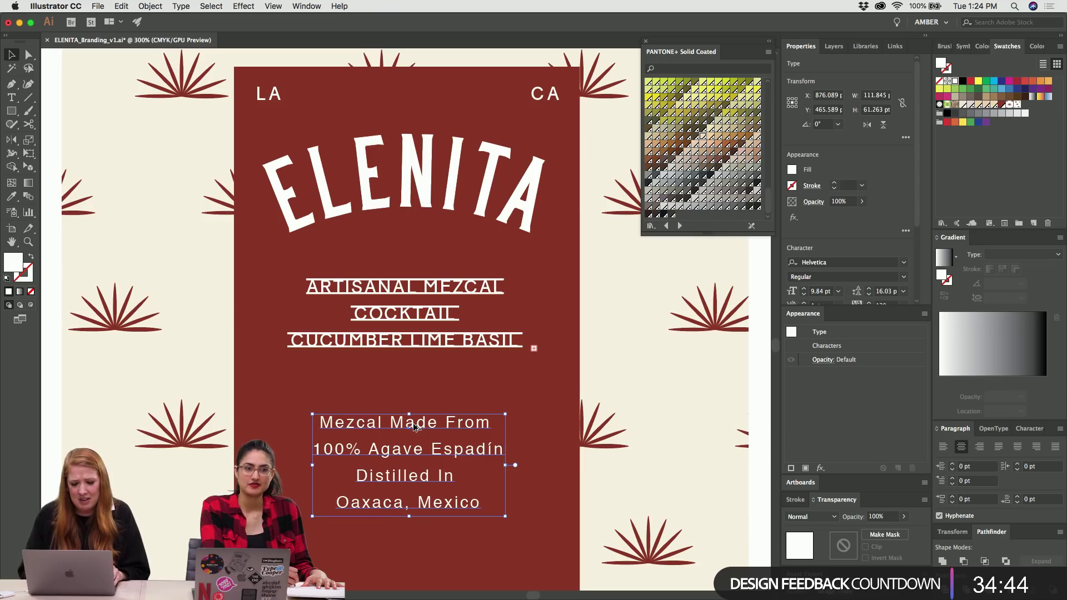
key(alt+Left)
Set the Mezcal Made From text block in Baton Trial Regular and convert it to uppercase.
key(super+equal)
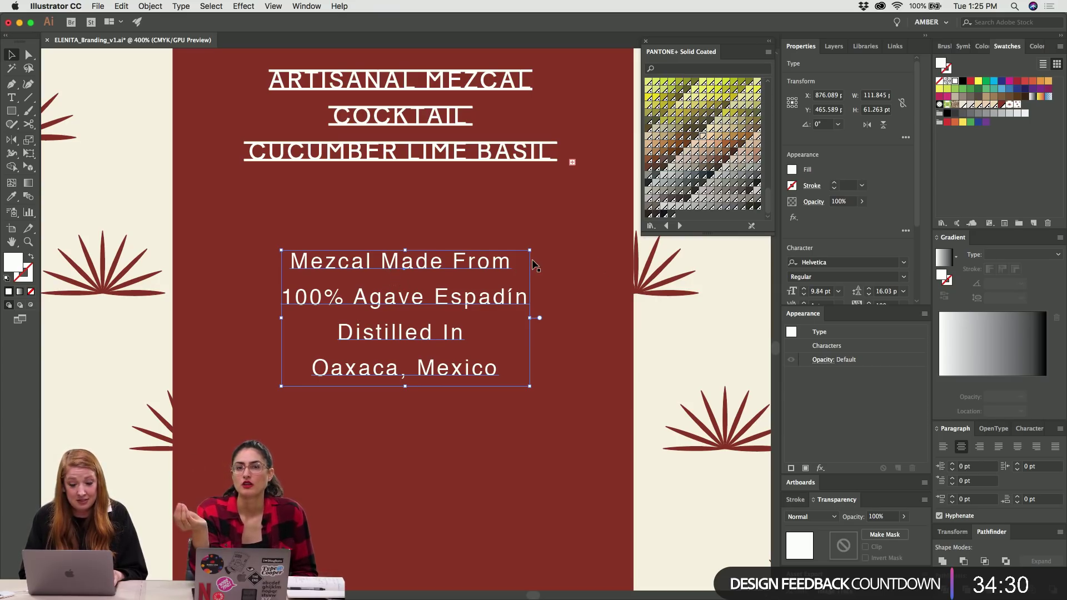
click(828, 262)
text(BATON)
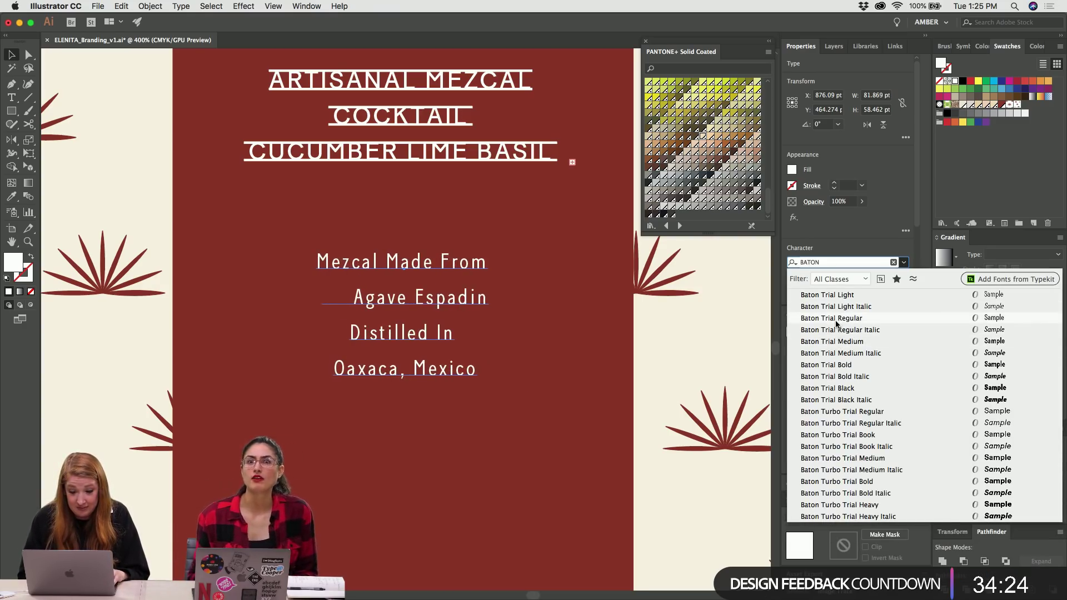
click(834, 318)
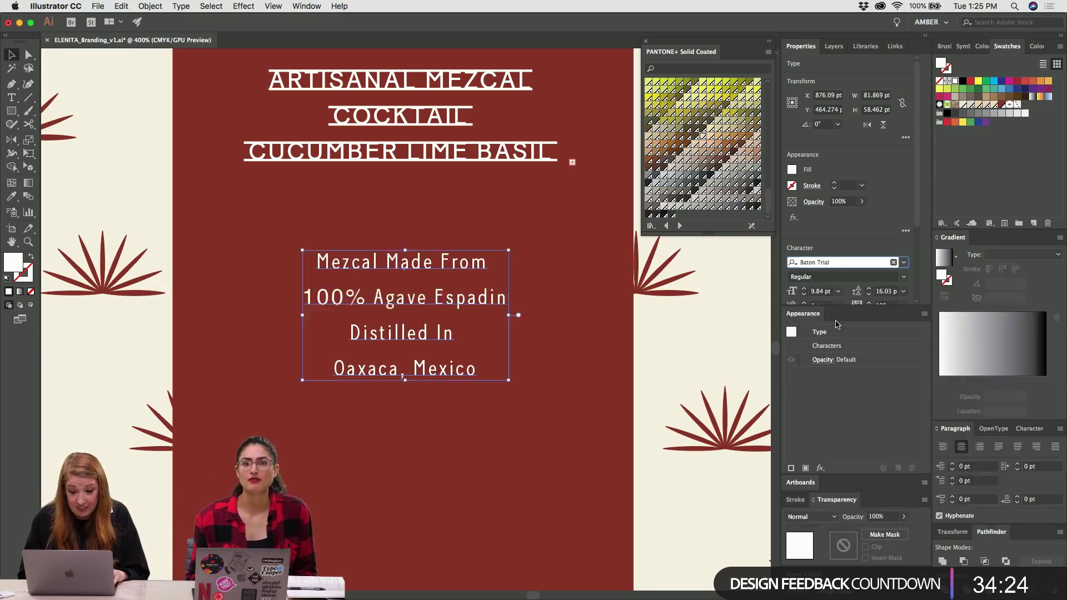
click(181, 6)
mouse_move(323, 162)
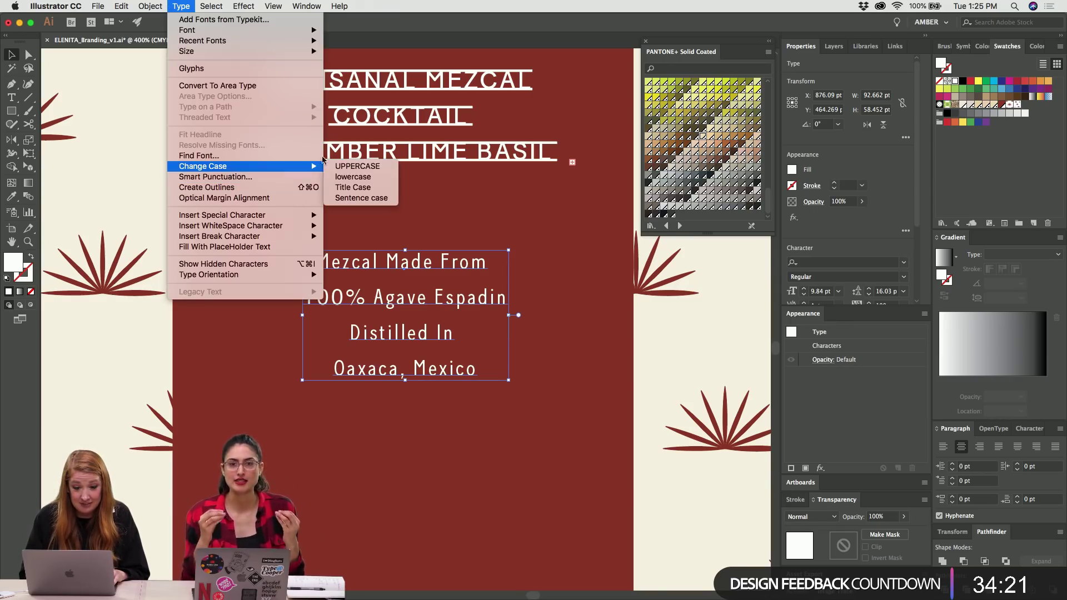
click(366, 166)
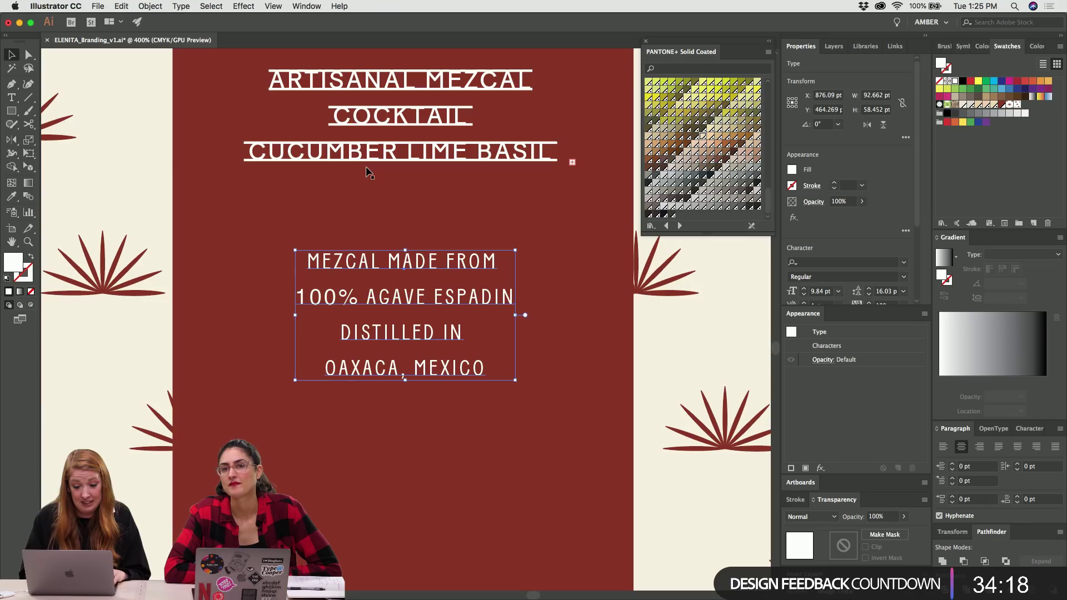
Check which font the 100% characters and the word AGAVE use in the second line.
click(435, 323)
double_click(372, 297)
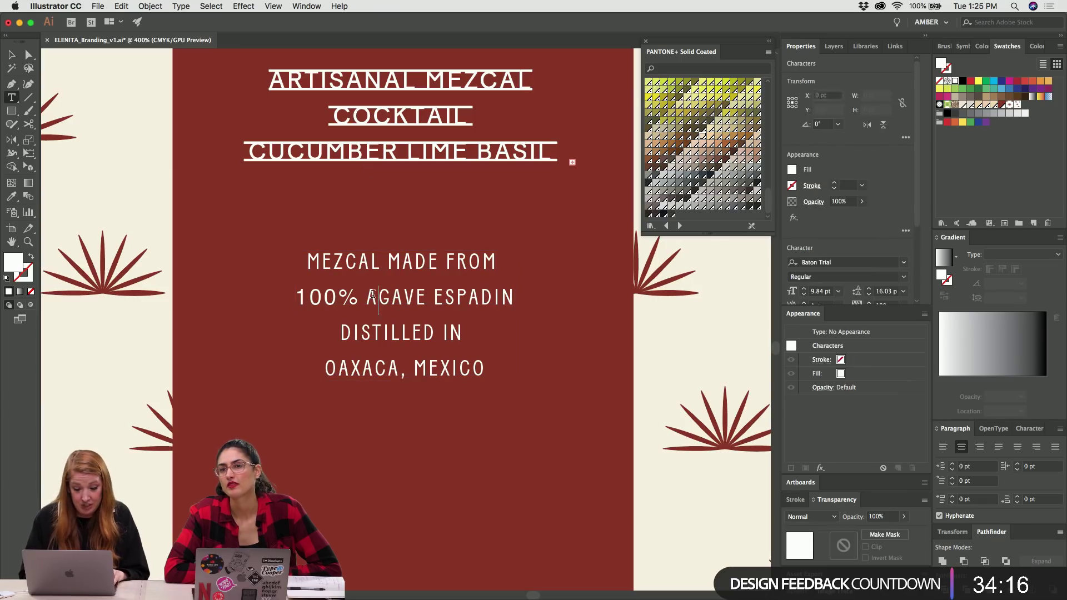
drag(337, 296, 306, 295)
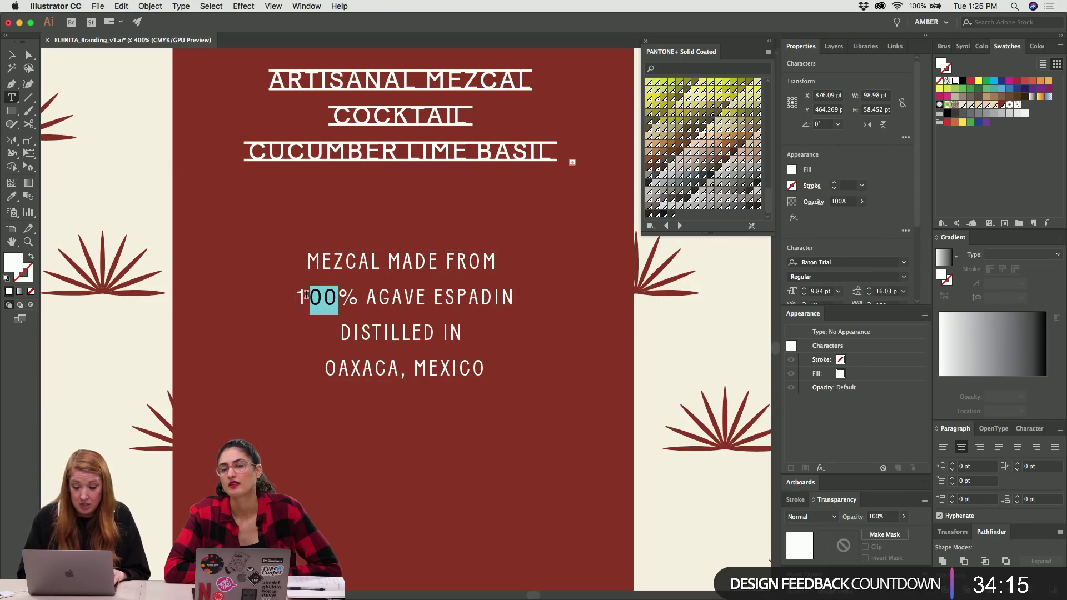
click(416, 294)
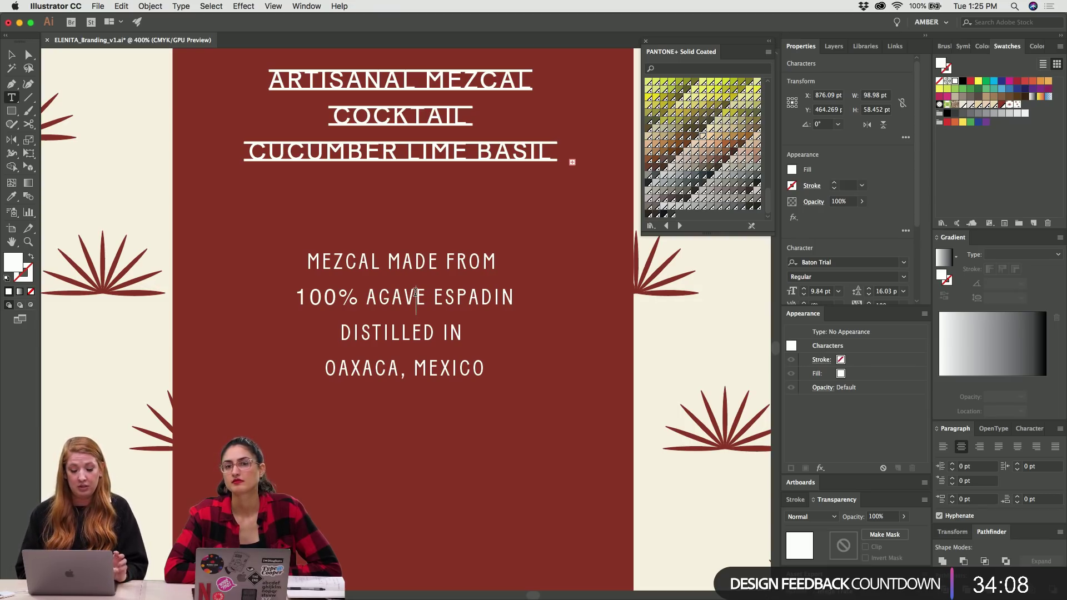
Switch to Chrome and, in a new tab, look through the bookmarked type foundries in the Type folder.
key(super+Tab)
key(super+Tab)
key(super+shift+Tab)
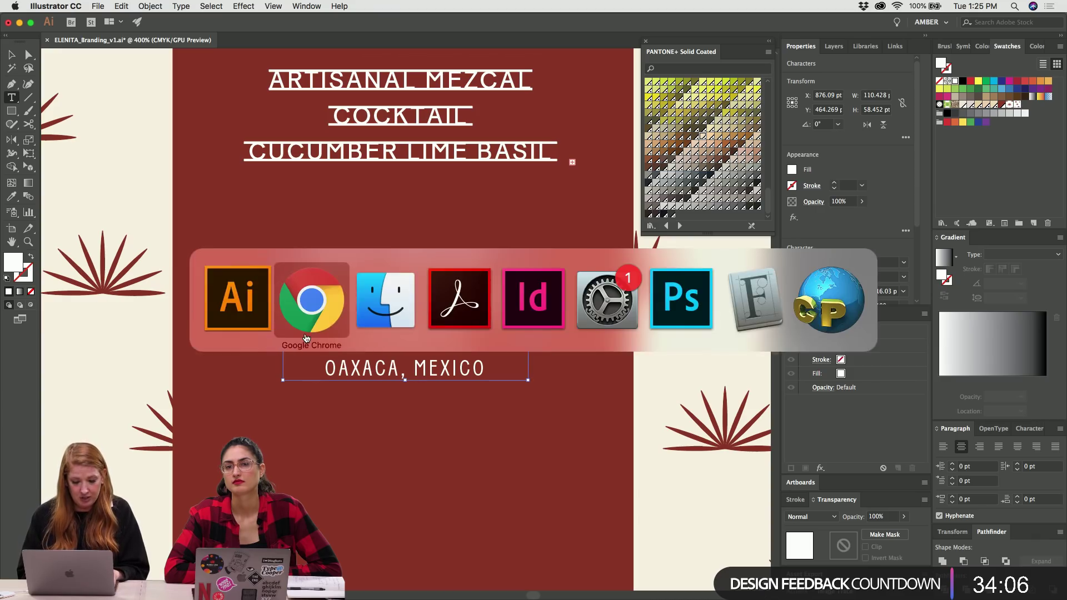
key(super+t)
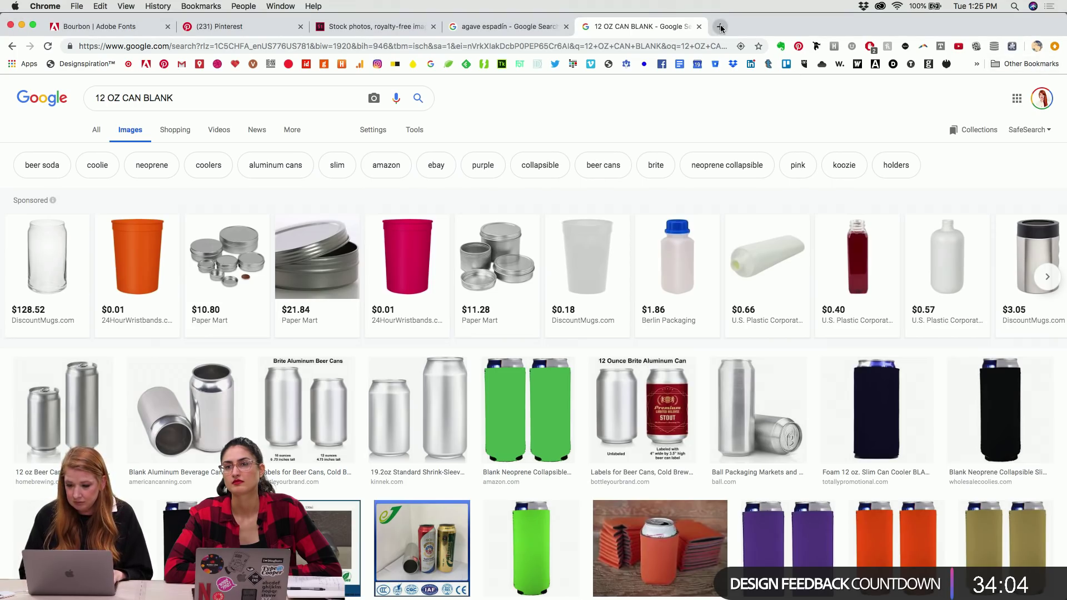
click(977, 64)
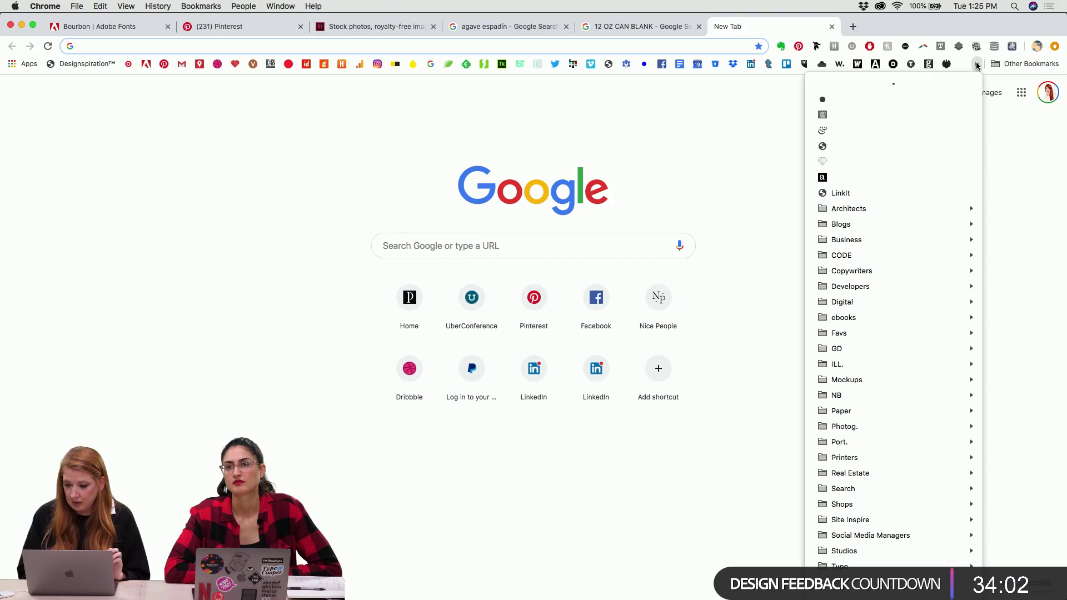
scroll(905, 434, down, 5)
mouse_move(903, 431)
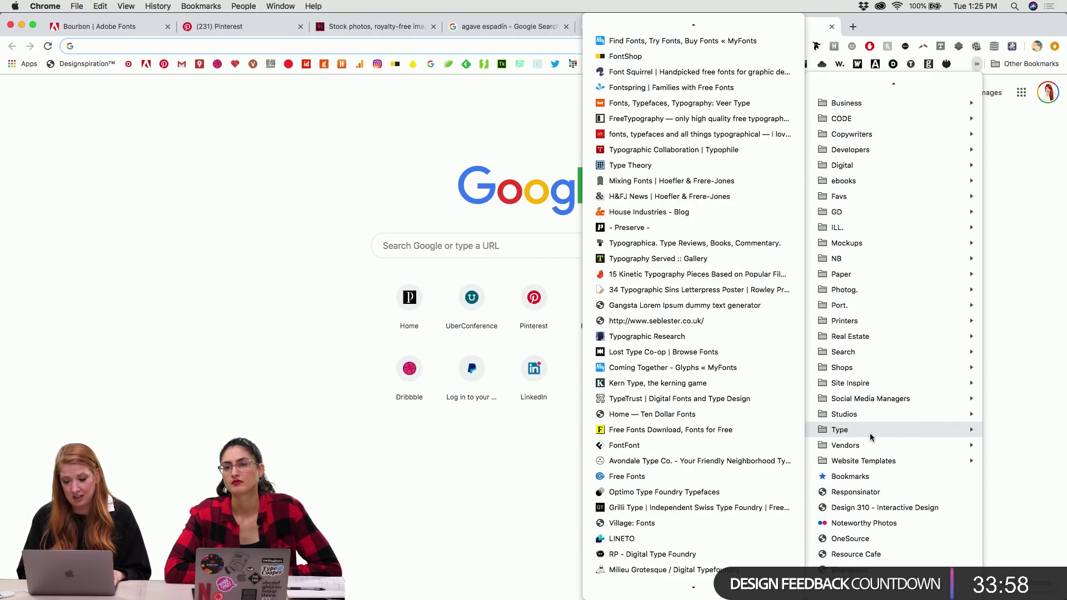
scroll(743, 392, down, 15)
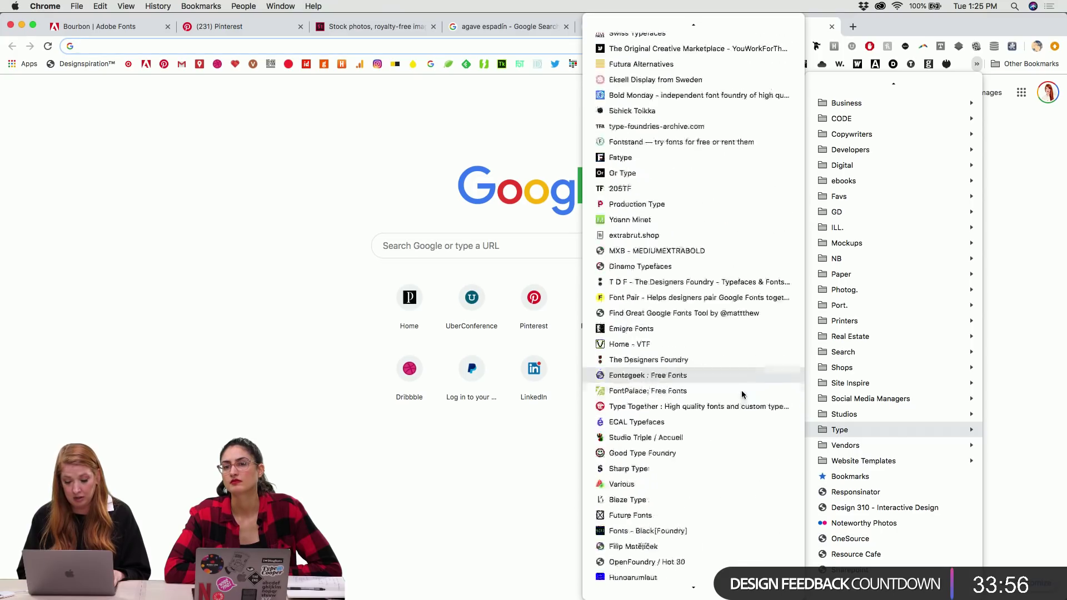
scroll(743, 395, down, 5)
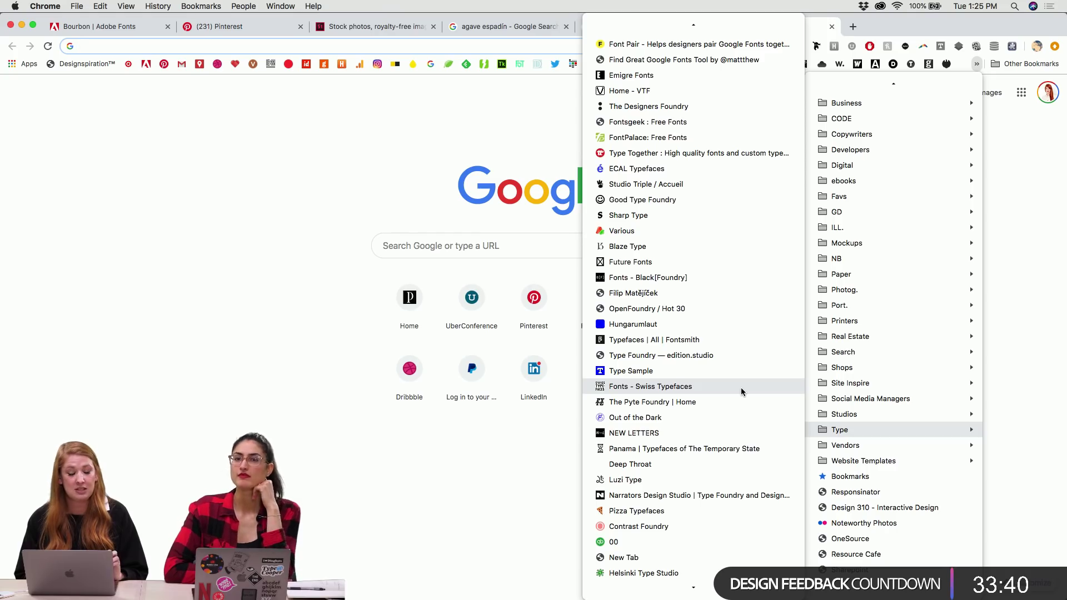
scroll(741, 391, up, 5)
scroll(741, 390, down, 5)
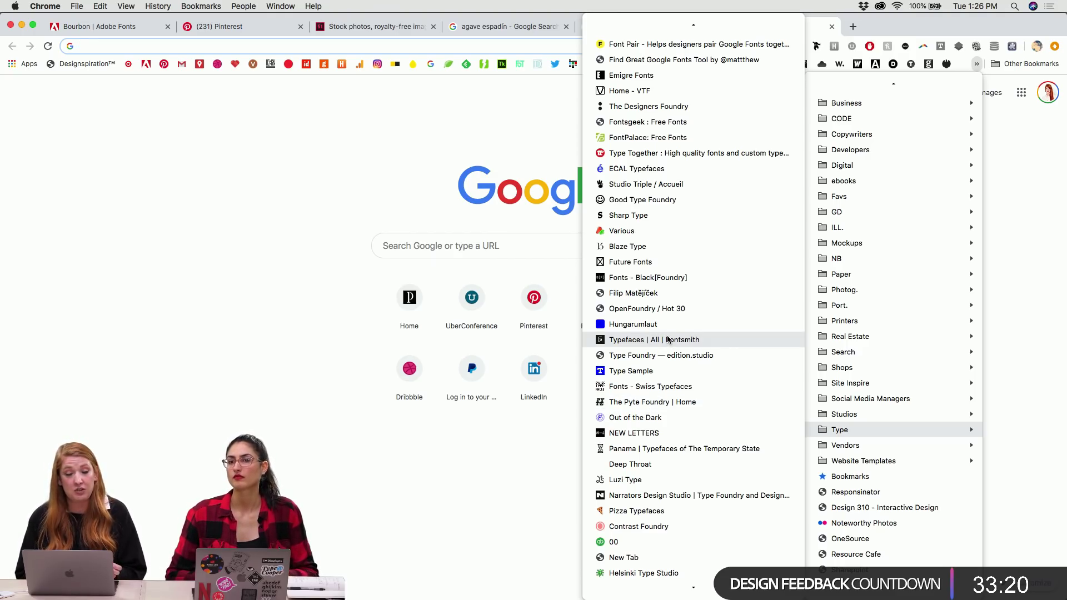
click(222, 285)
Return to Illustrator and delete the stray letters QS from the word AGAVE in the second line.
key(super+Tab)
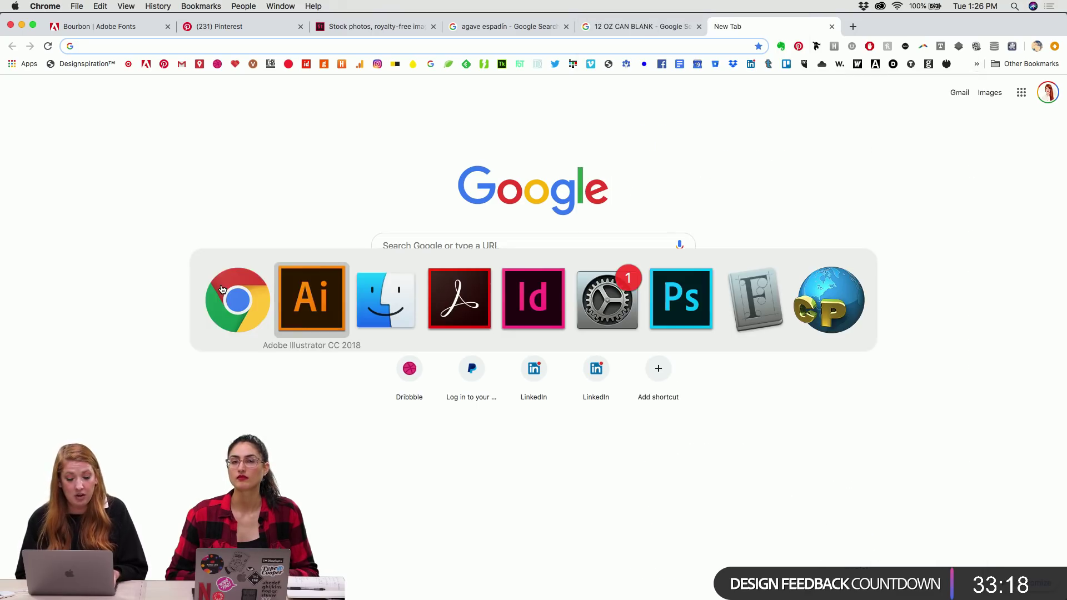
click(298, 302)
key(Escape)
key(super+equal)
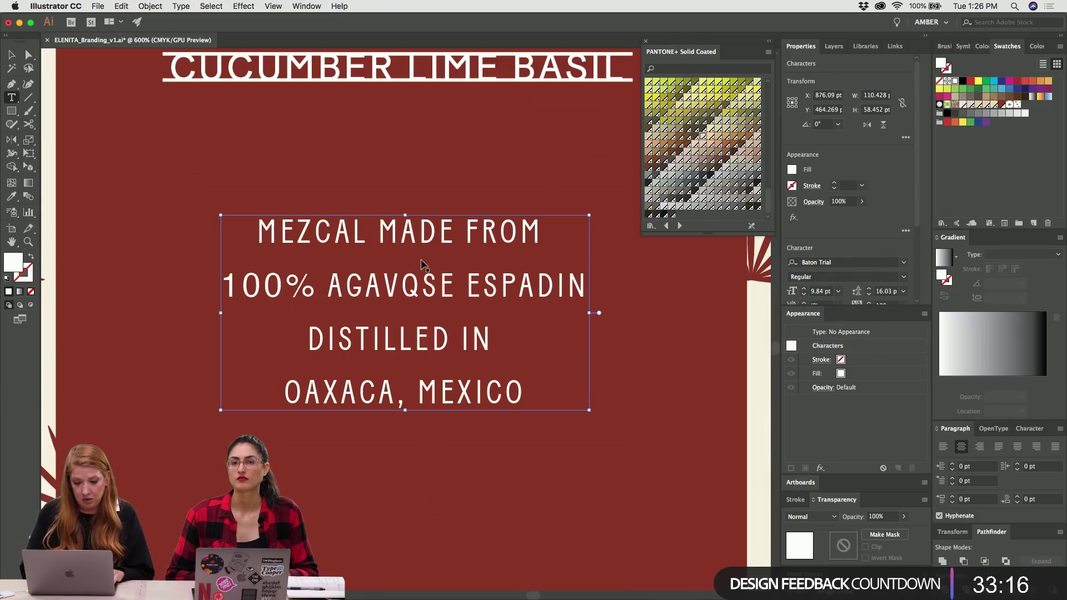
key(v)
click(434, 235)
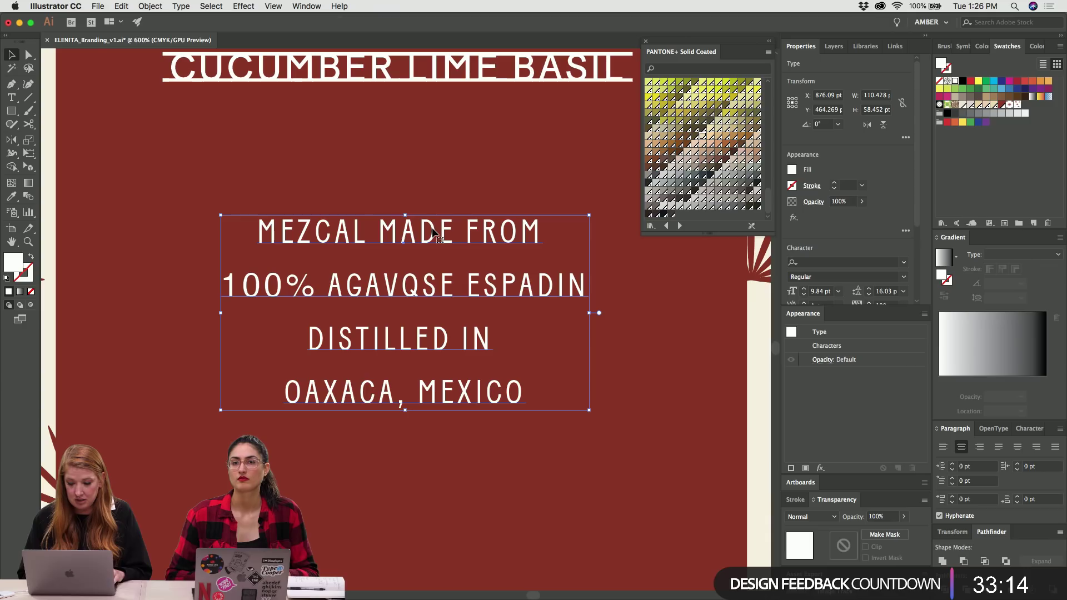
double_click(439, 235)
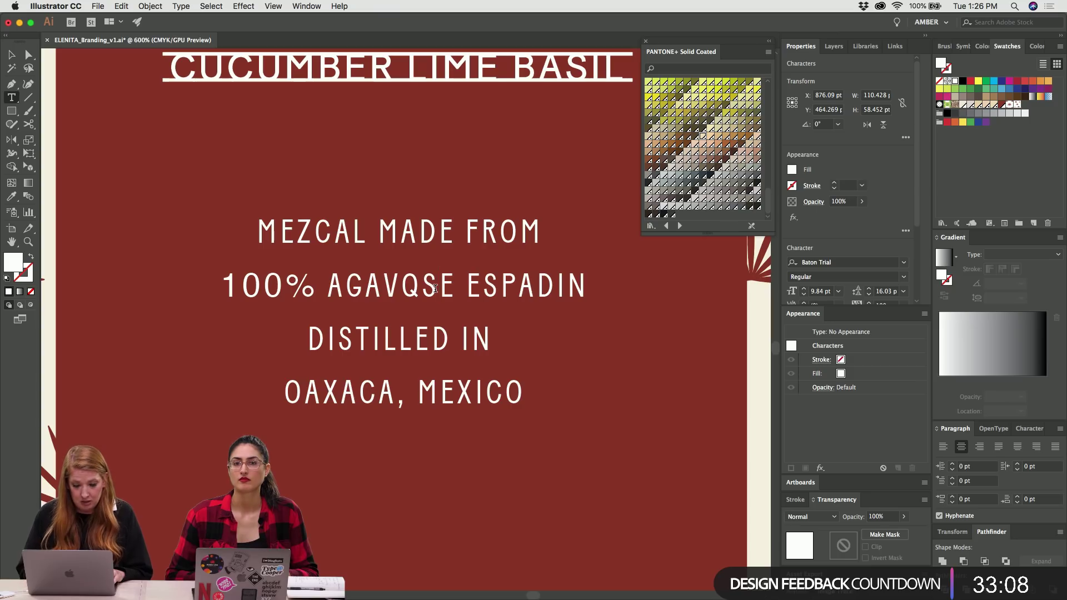
key(BackSpace)
key(BackSpace)
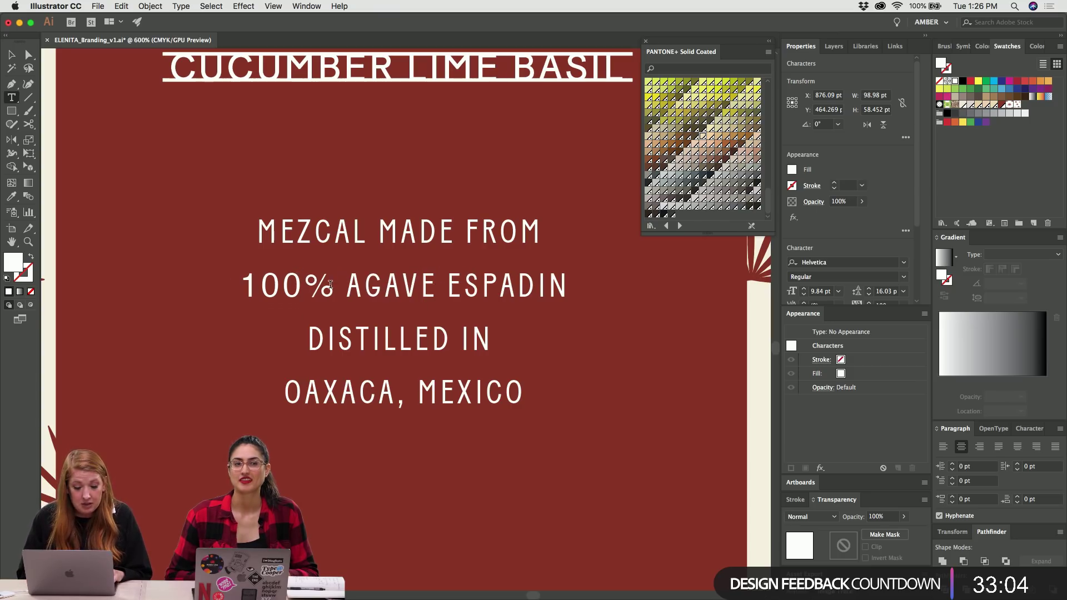
Change the font of the 100% characters in the second line to Mission Gothic Regular.
drag(336, 286, 235, 284)
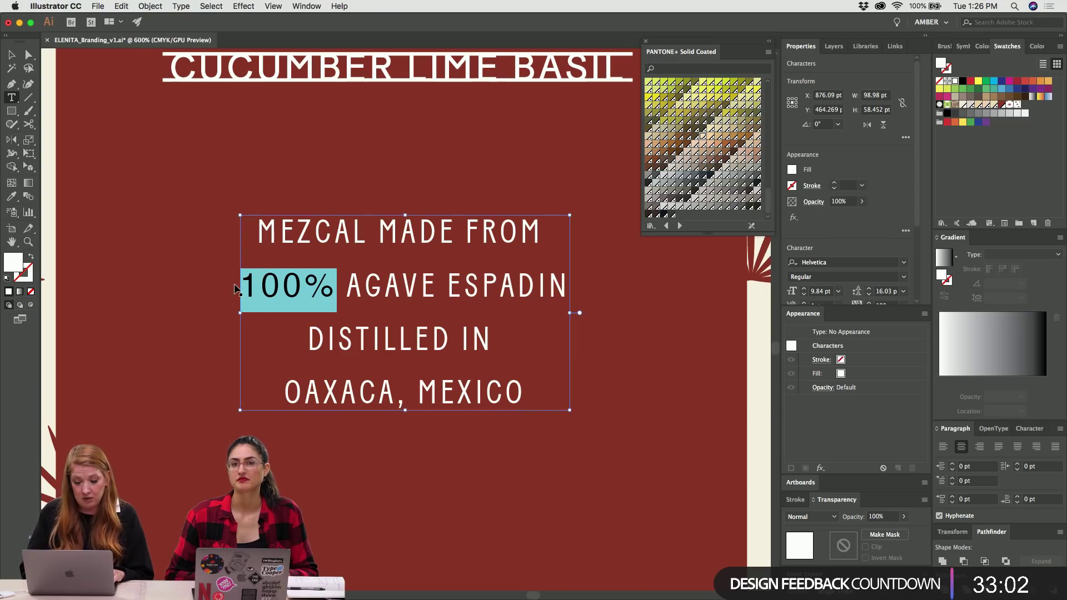
key(super+equal)
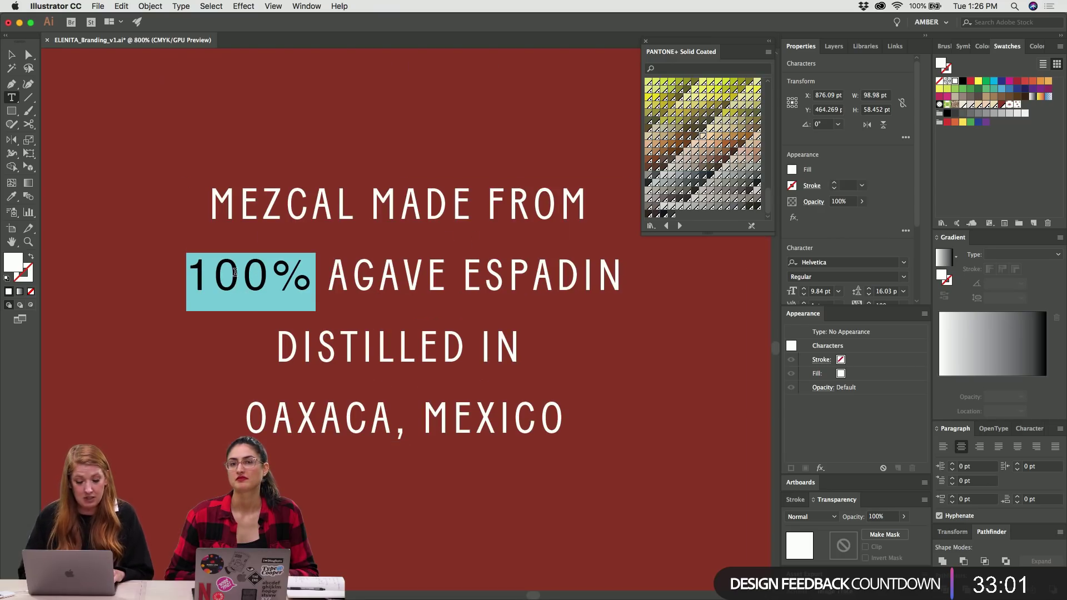
click(206, 265)
drag(195, 265, 295, 272)
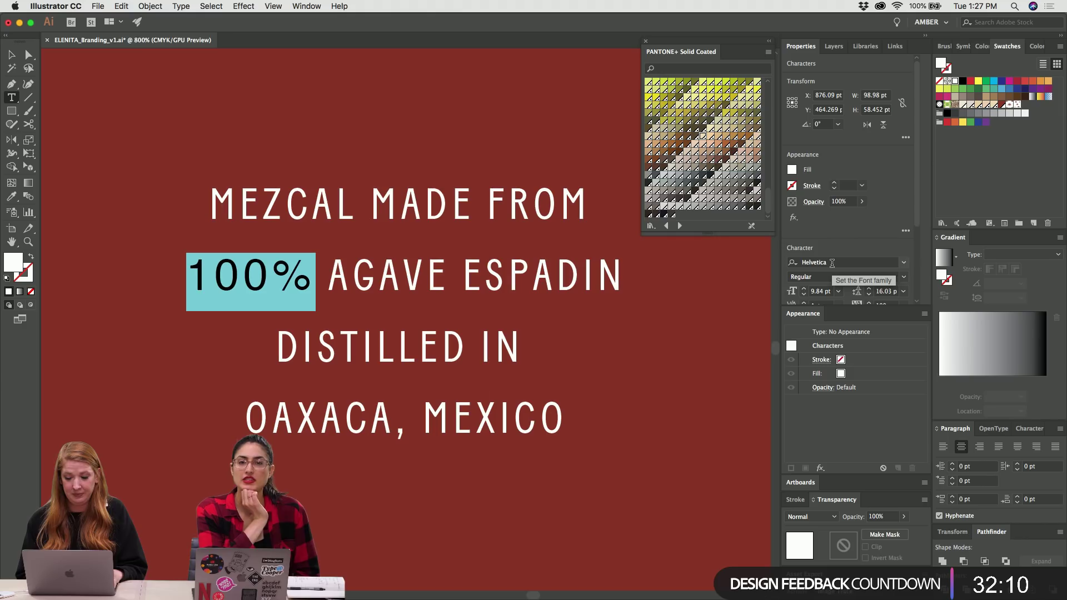
click(404, 272)
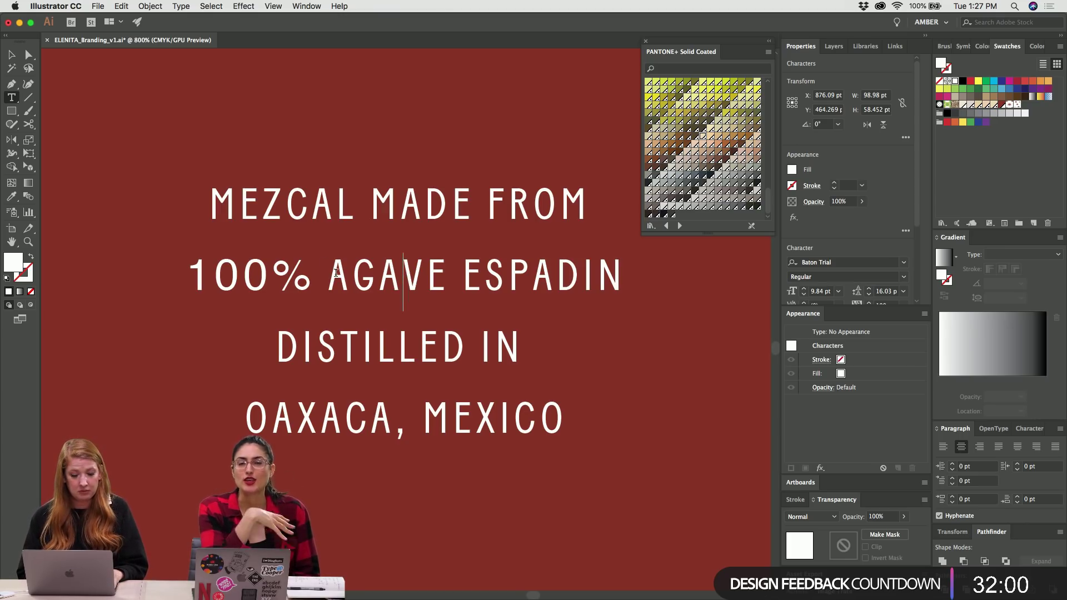
drag(331, 272, 94, 265)
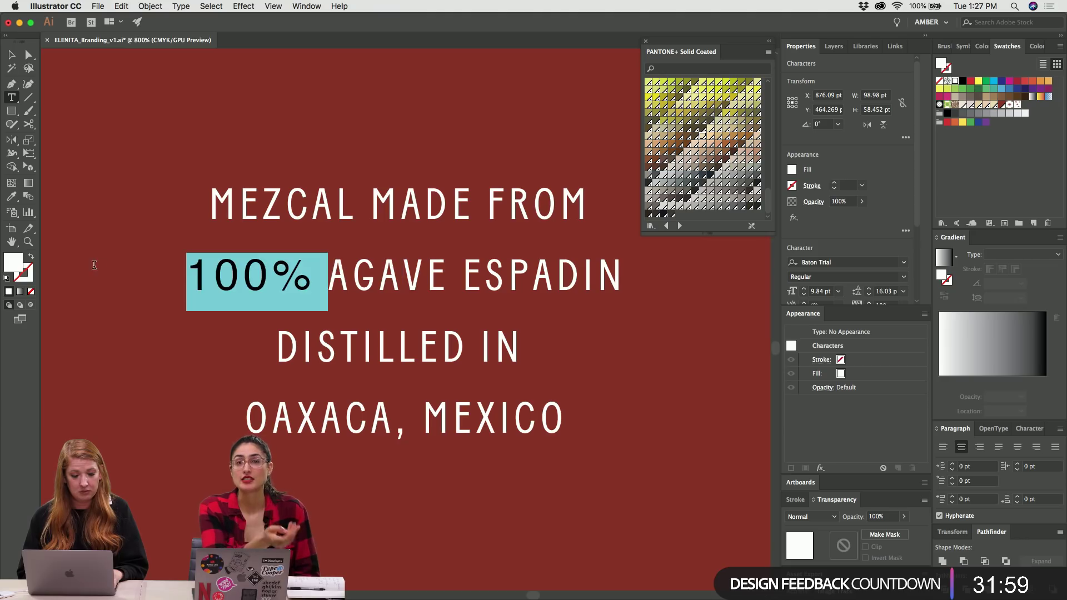
click(816, 262)
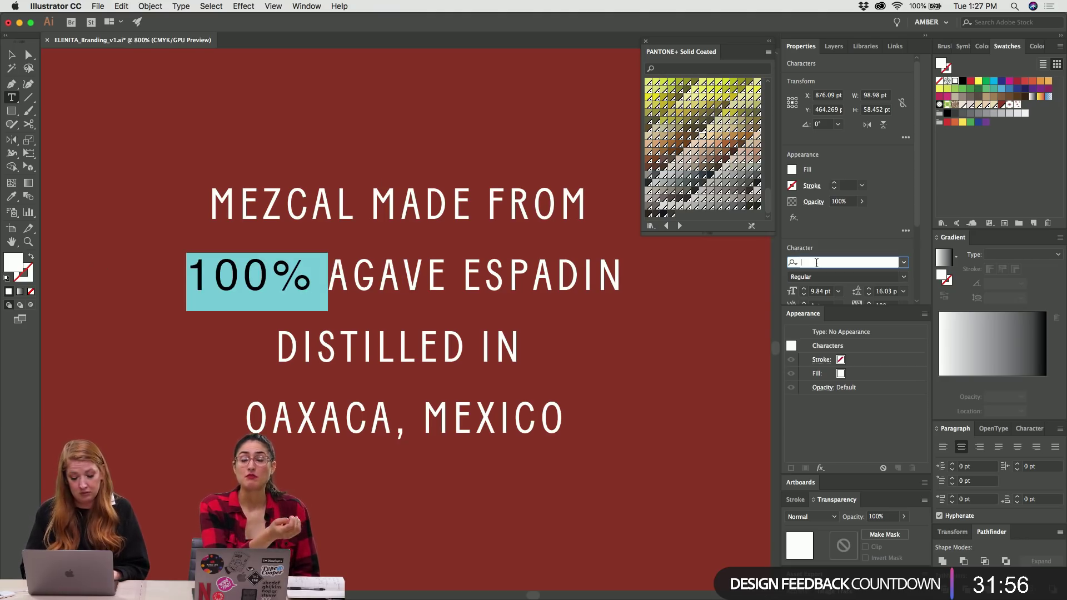
text(MISSION)
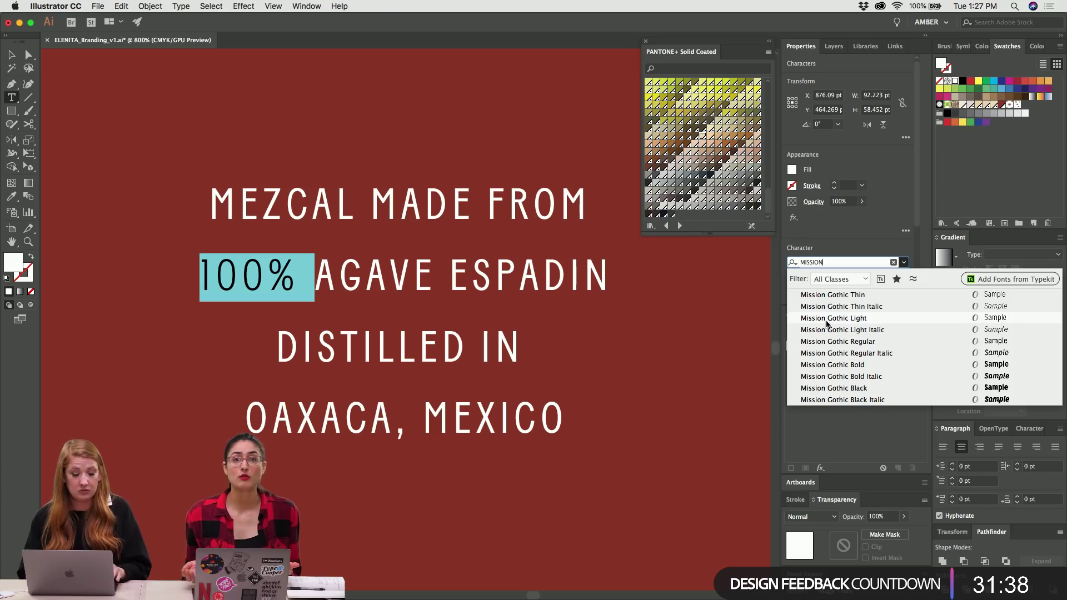
key(Escape)
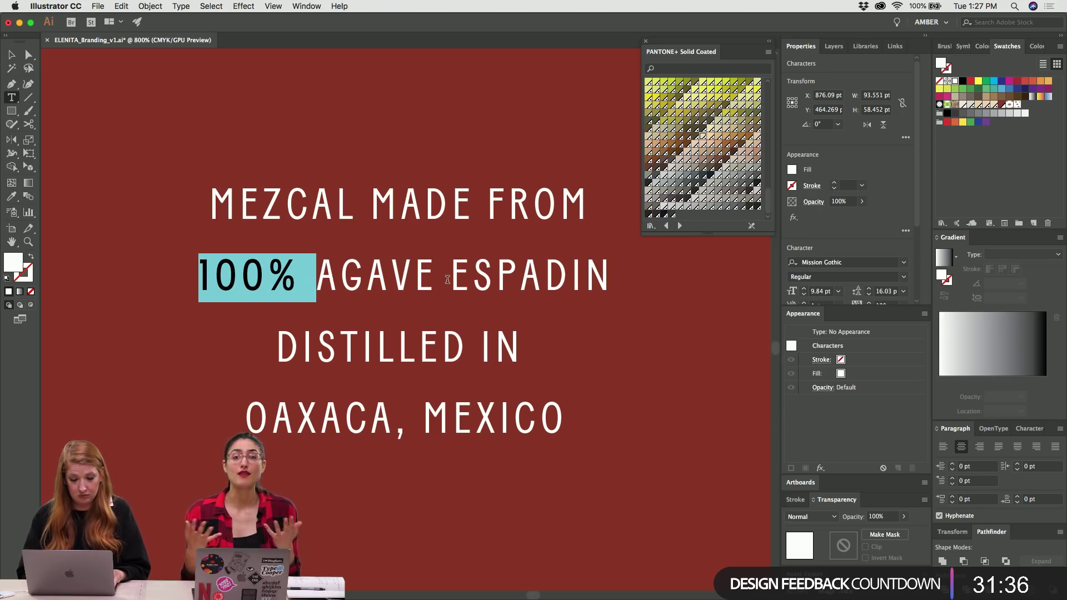
click(445, 275)
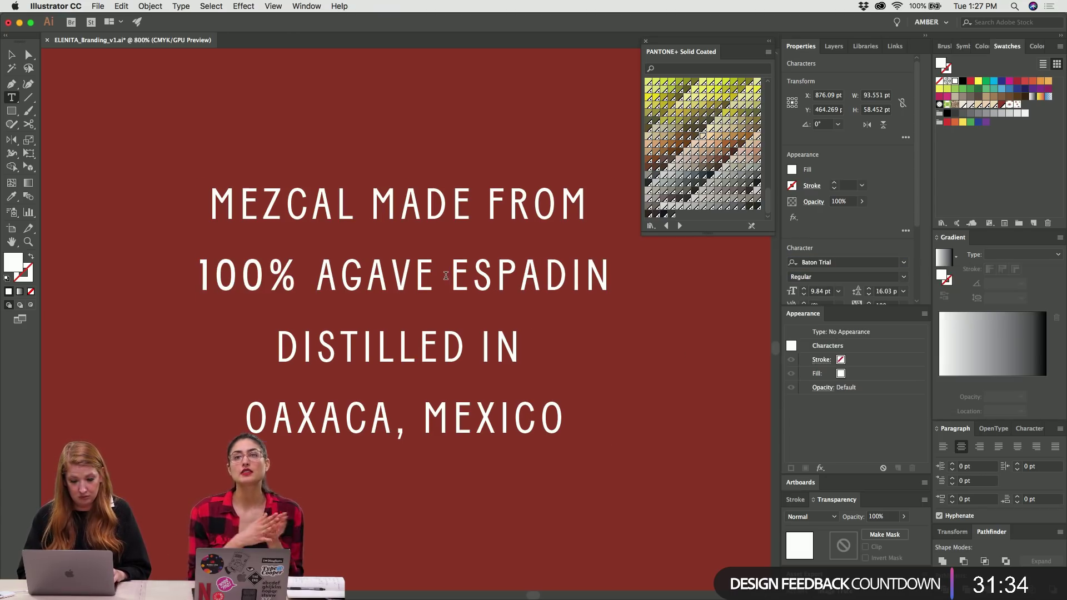
key(Escape)
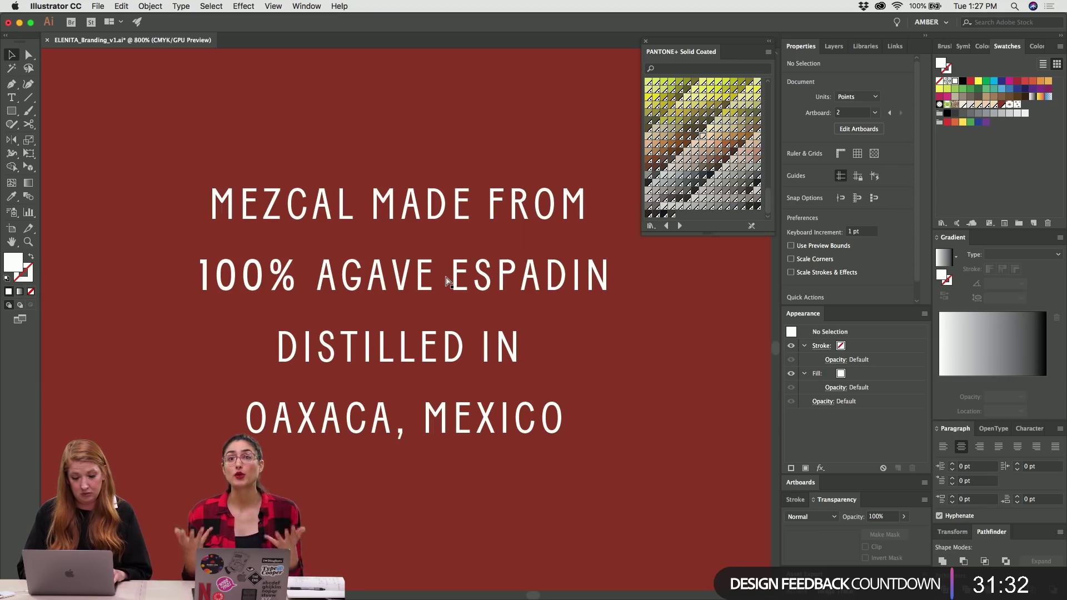
Move the Mezcal Made From text block straight up about 20 pt, closer beneath the lined description.
key(super+minus)
key(super+minus)
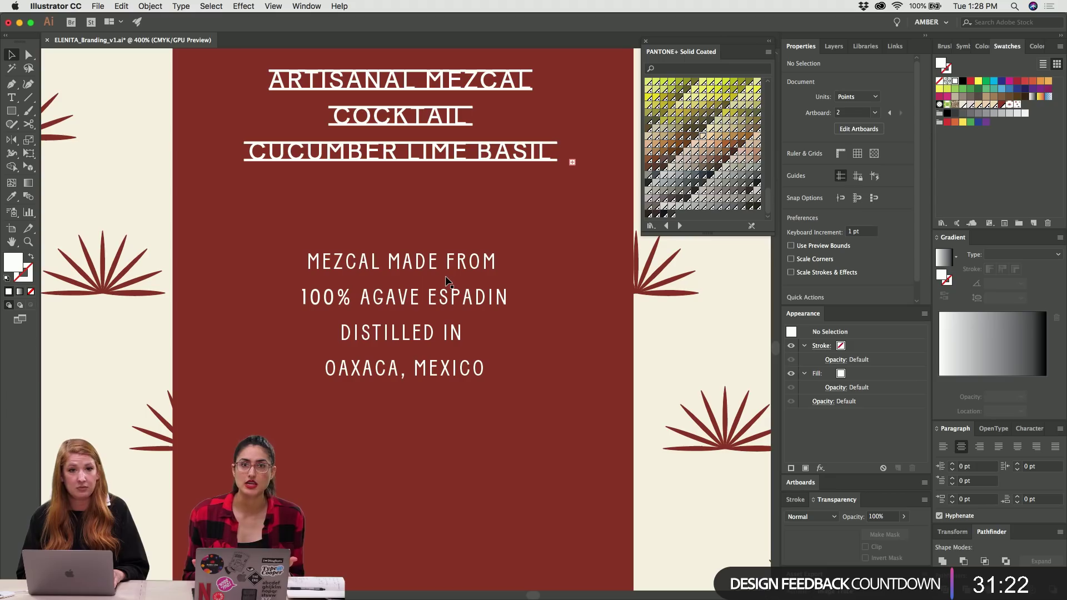
click(417, 264)
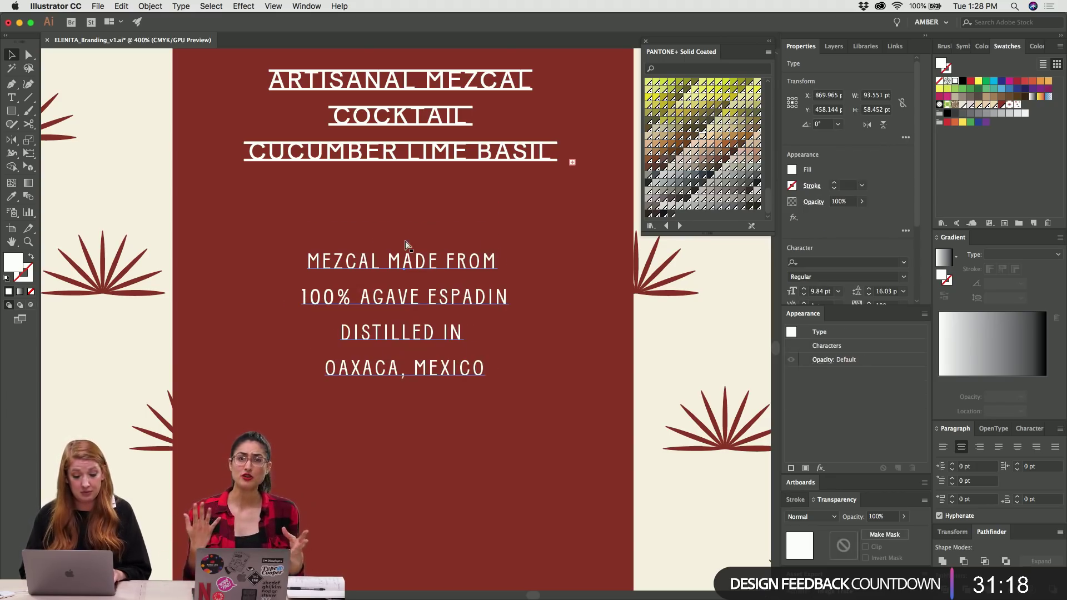
drag(406, 245, 408, 200)
scroll(406, 233, up, 5)
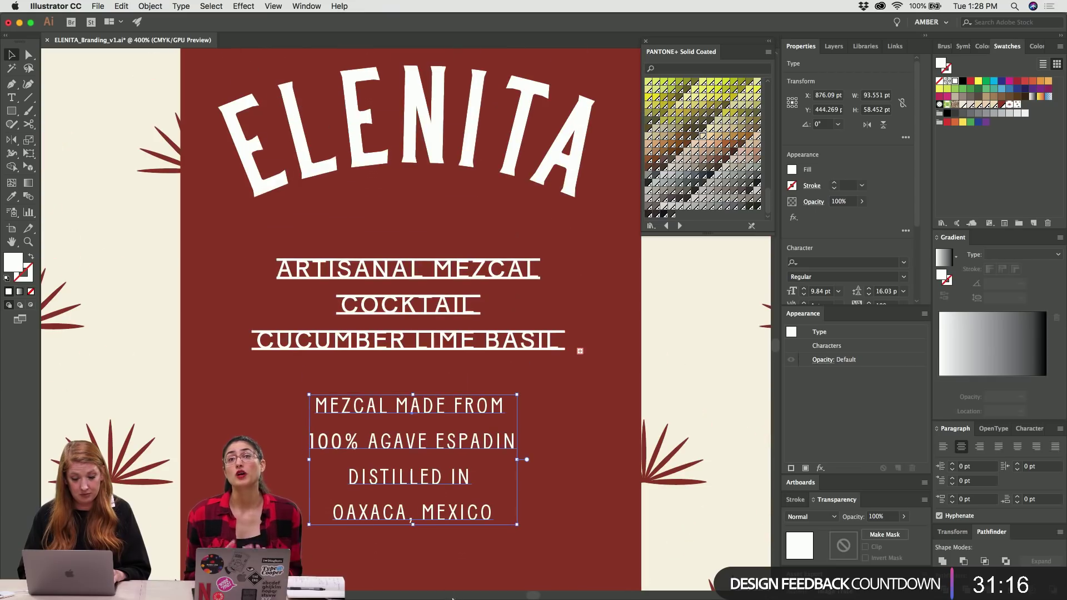
Move the Mezcal Made From text block straight down about 12 pt and insert a blank line before DISTILLED IN.
drag(371, 479, 370, 506)
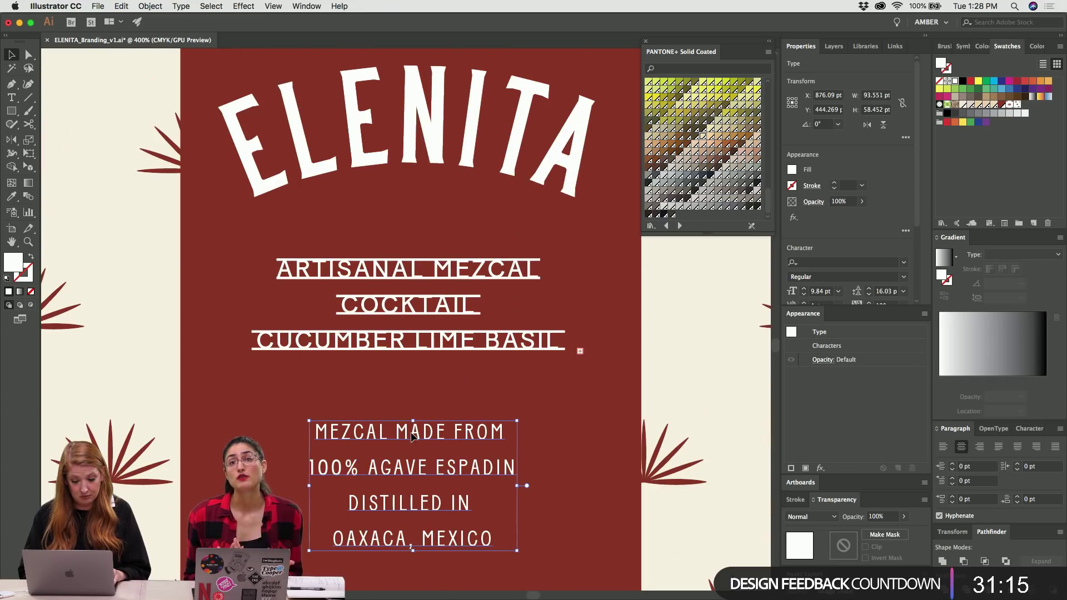
double_click(354, 506)
key(Return)
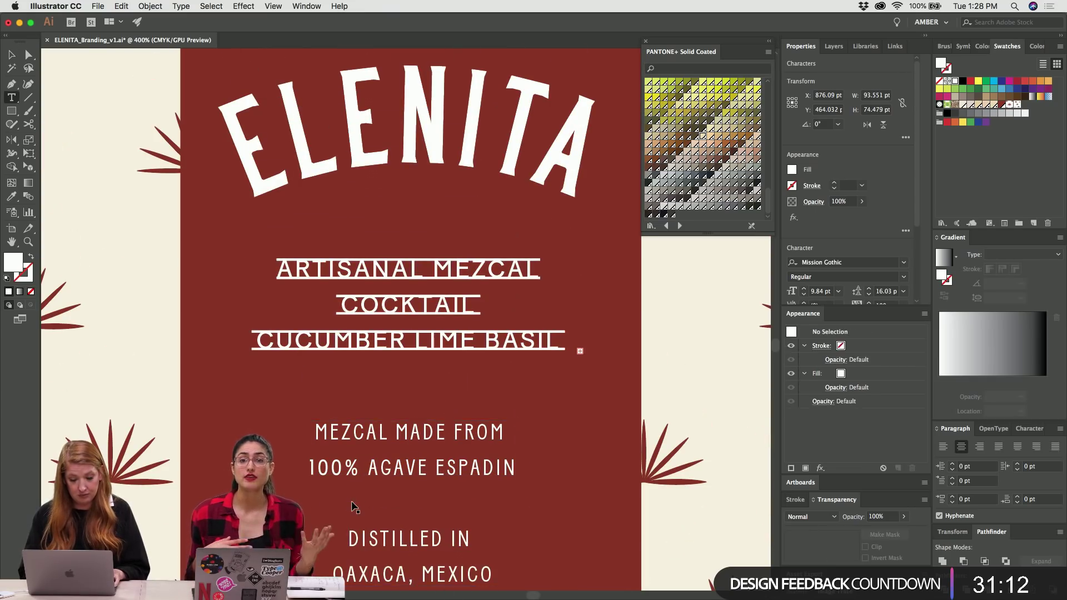
key(Escape)
Duplicate the Mezcal Made From text block straight down near the label's bottom and replace the copy's text with 6%.
scroll(352, 503, down, 5)
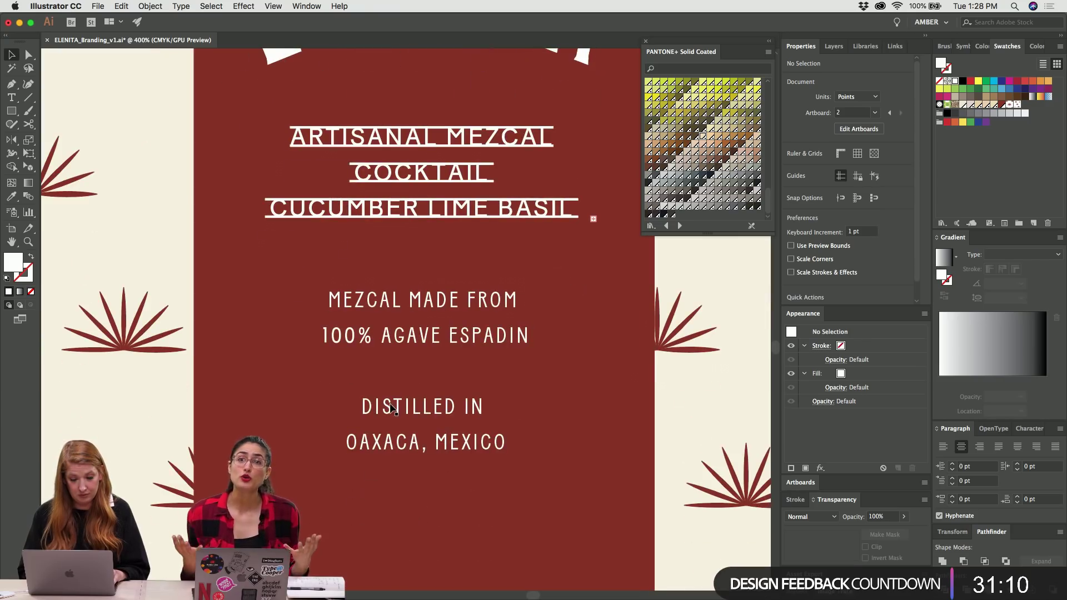
key(super+minus)
drag(396, 390, 400, 502)
double_click(401, 476)
key(ctrl+a)
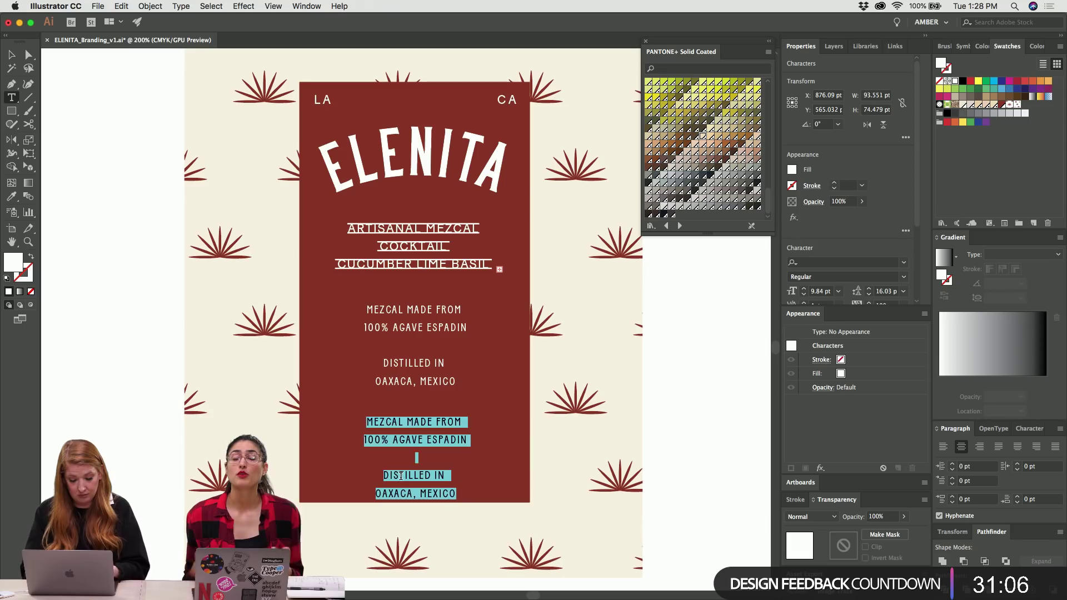
text(6)
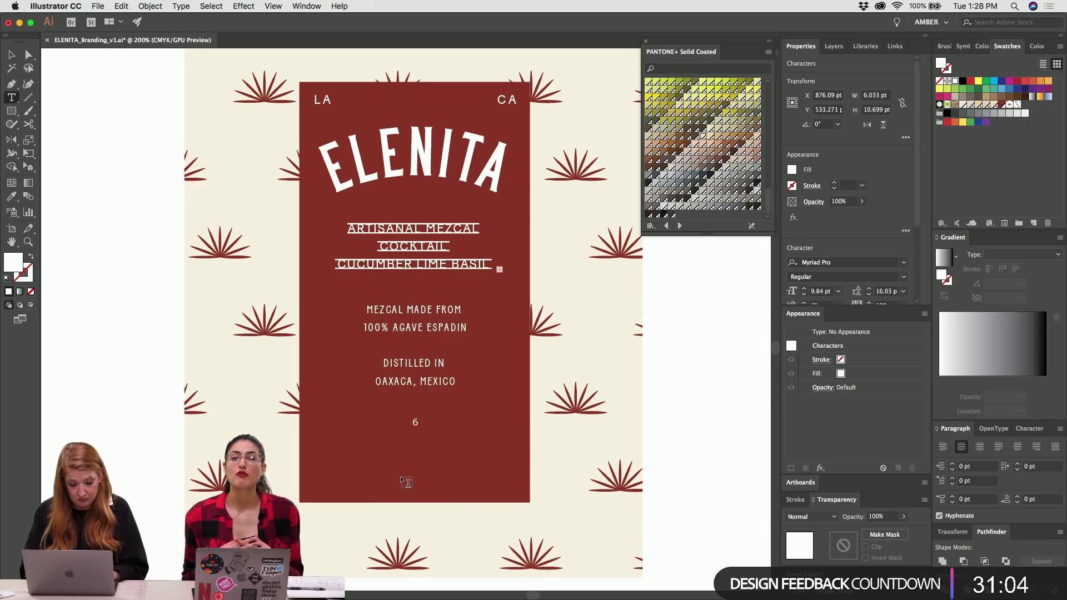
text(%)
key(super+equal)
key(super+equal)
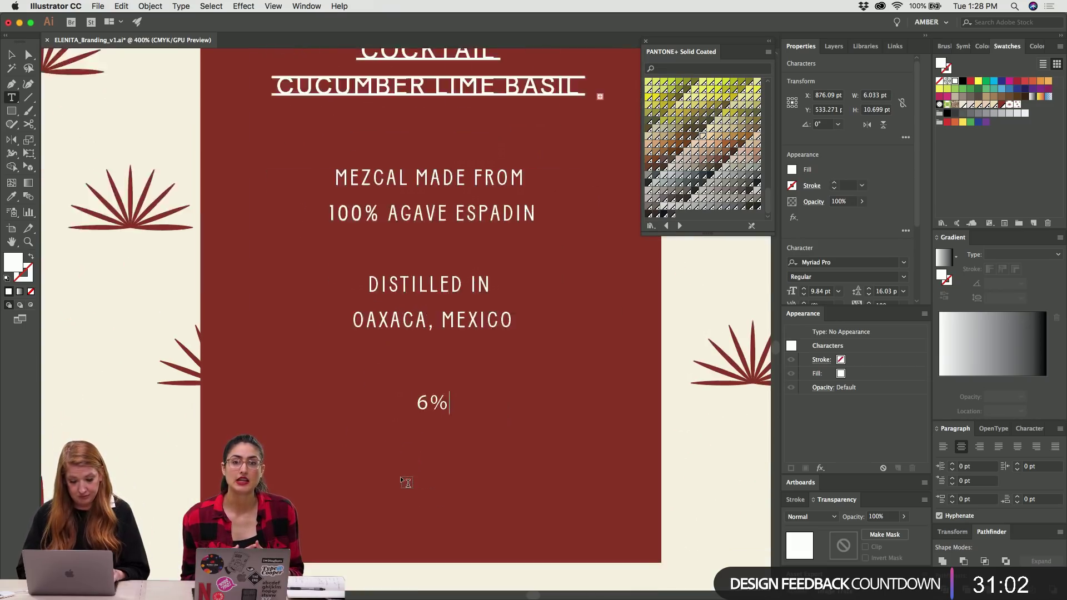
Move the 6% text to the red label's lower-left corner and set its font to Pitch-Regular.
scroll(400, 476, down, 2)
key(Escape)
drag(440, 353, 274, 442)
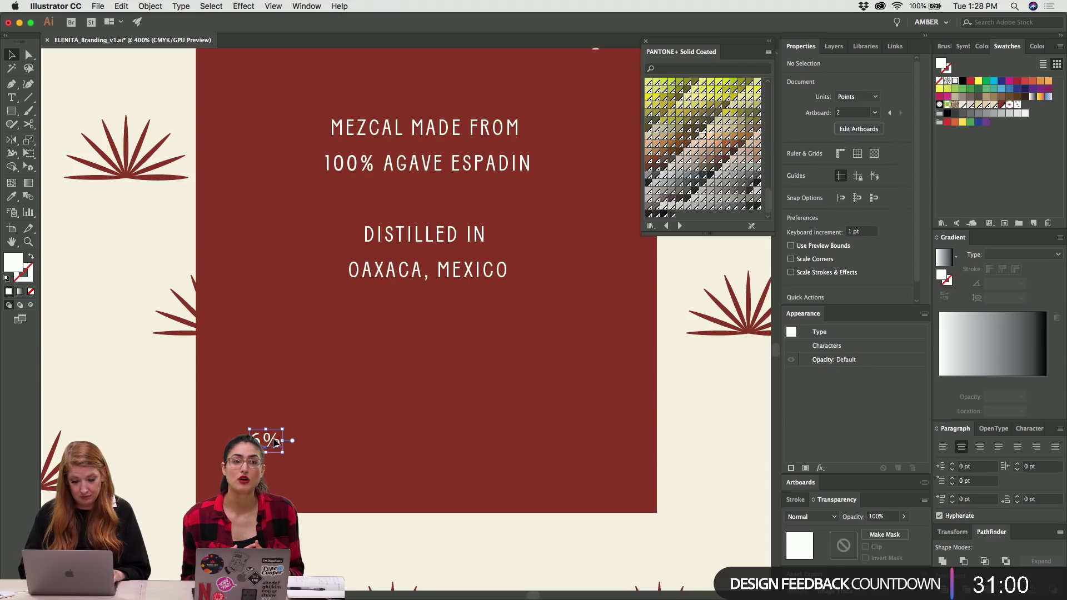
click(835, 263)
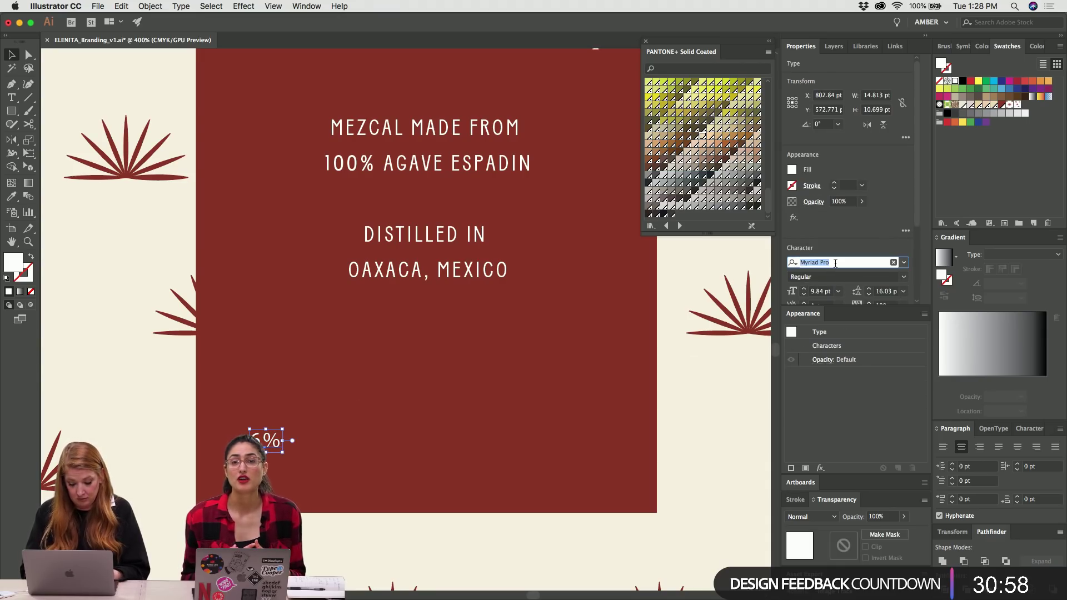
text(PITCH)
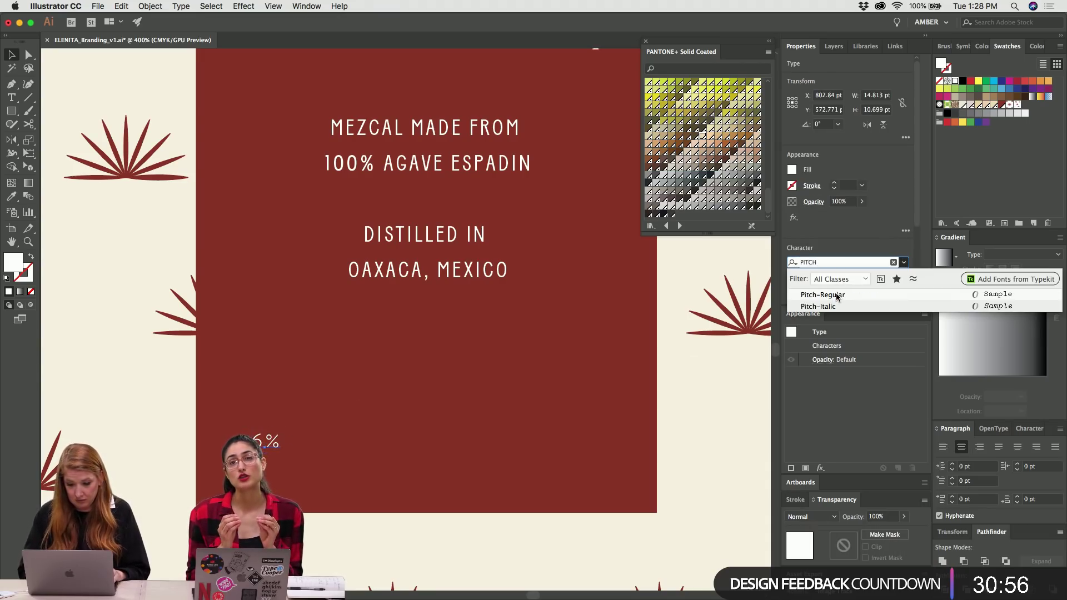
click(830, 295)
Add a second line reading ALC/VOL beneath the 6% text.
click(298, 432)
double_click(272, 442)
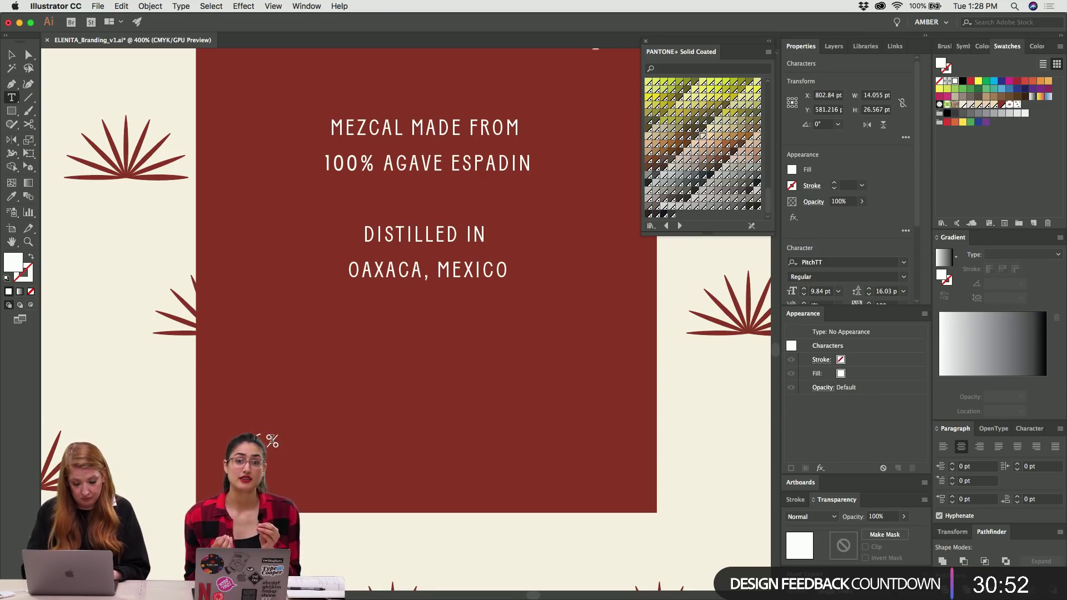
text(VOL)
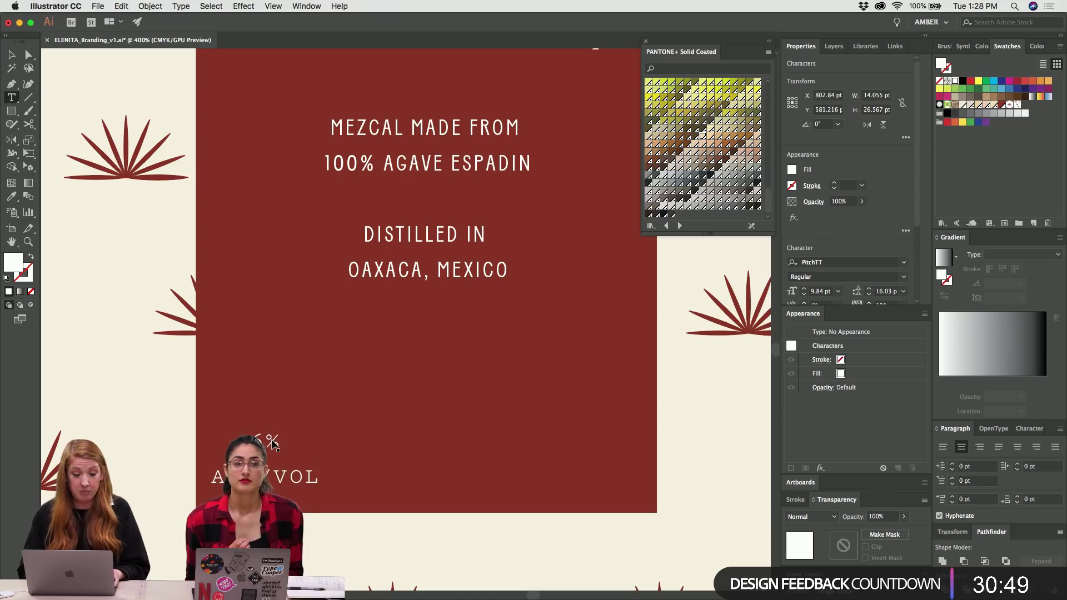
key(Escape)
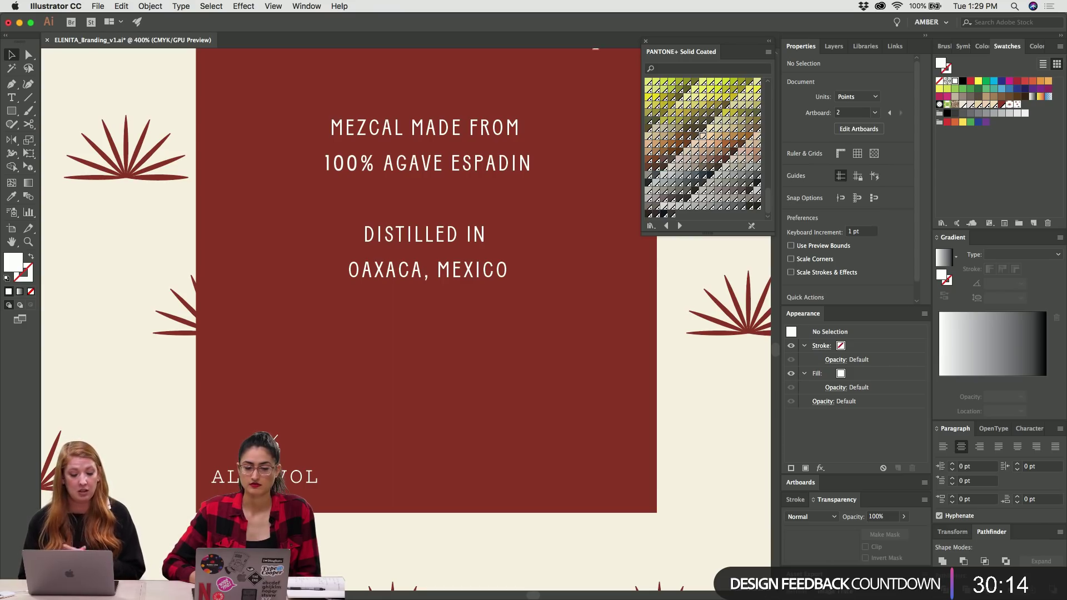
Reduce the 6% ALC/VOL text to 7.84 pt with 10.03 pt leading.
click(280, 450)
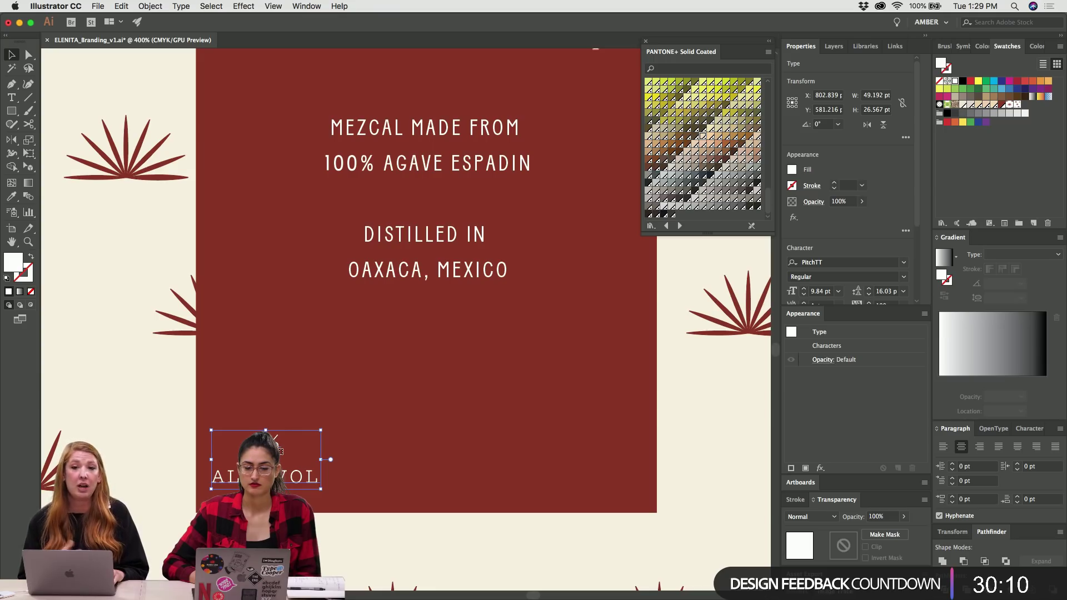
key(alt+Up)
key(super+shift+comma)
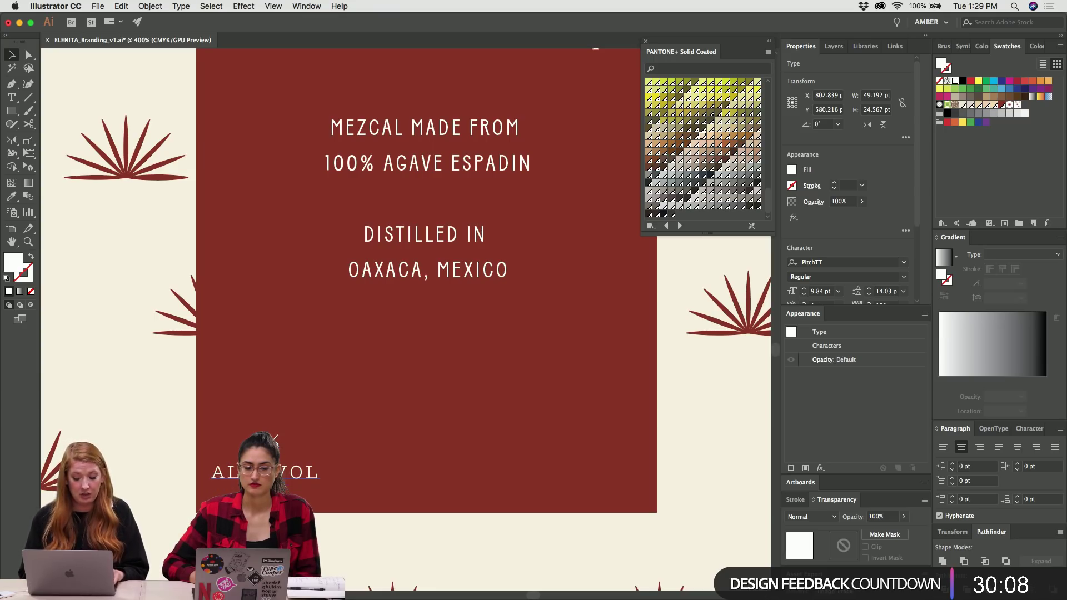
key(alt+Up)
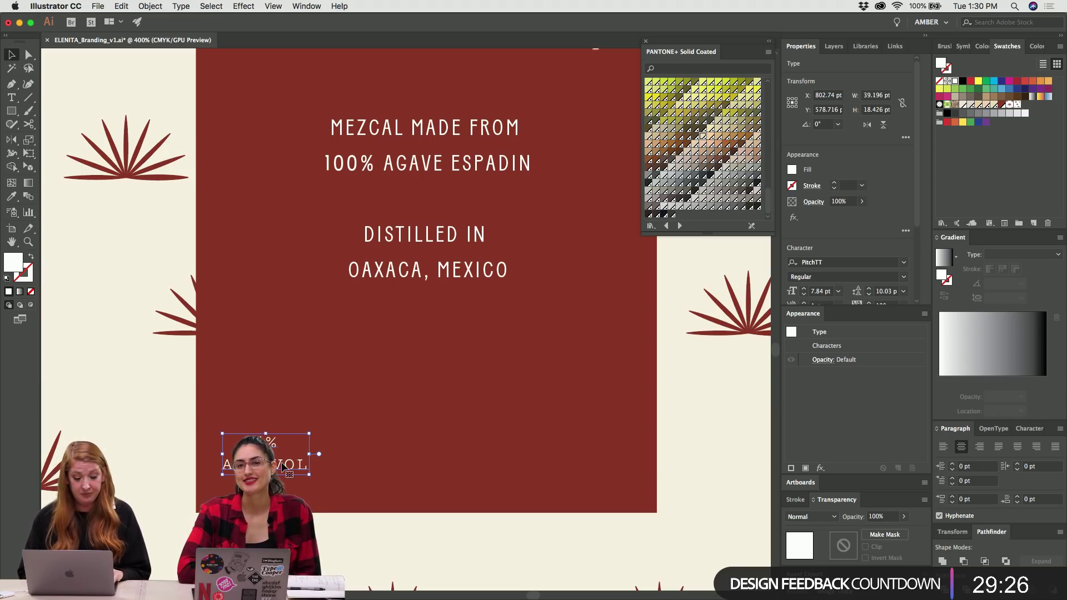
Copy the 6% ALC/VOL text to the middle and right of the label's bottom row and change the middle copy to 12 over OZ.
drag(272, 442, 600, 469)
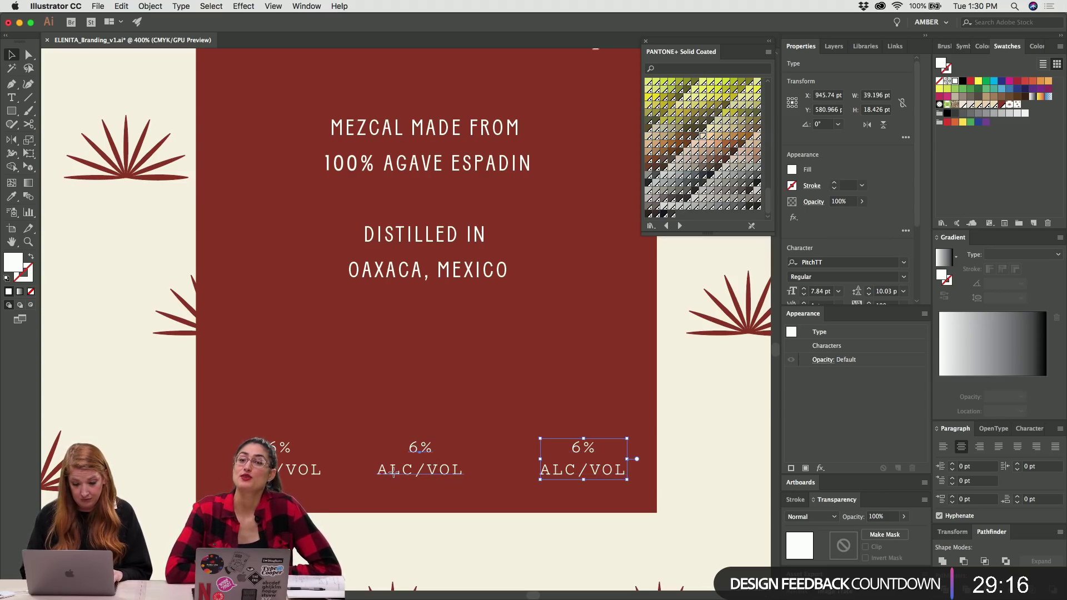
click(398, 475)
drag(397, 476, 403, 476)
double_click(403, 476)
key(ctrl+a)
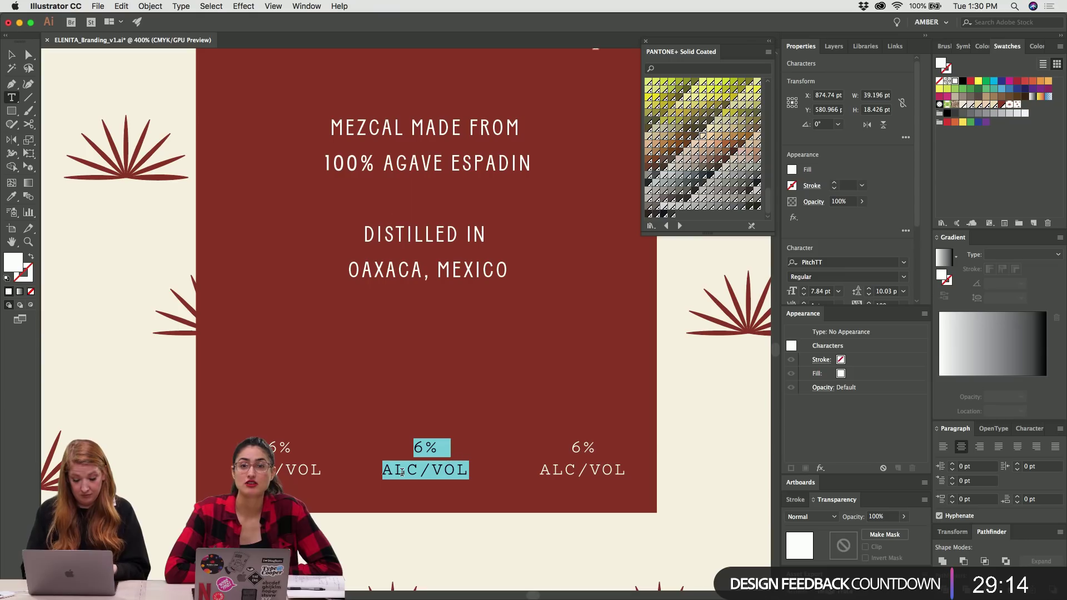
text(12)
key(Return)
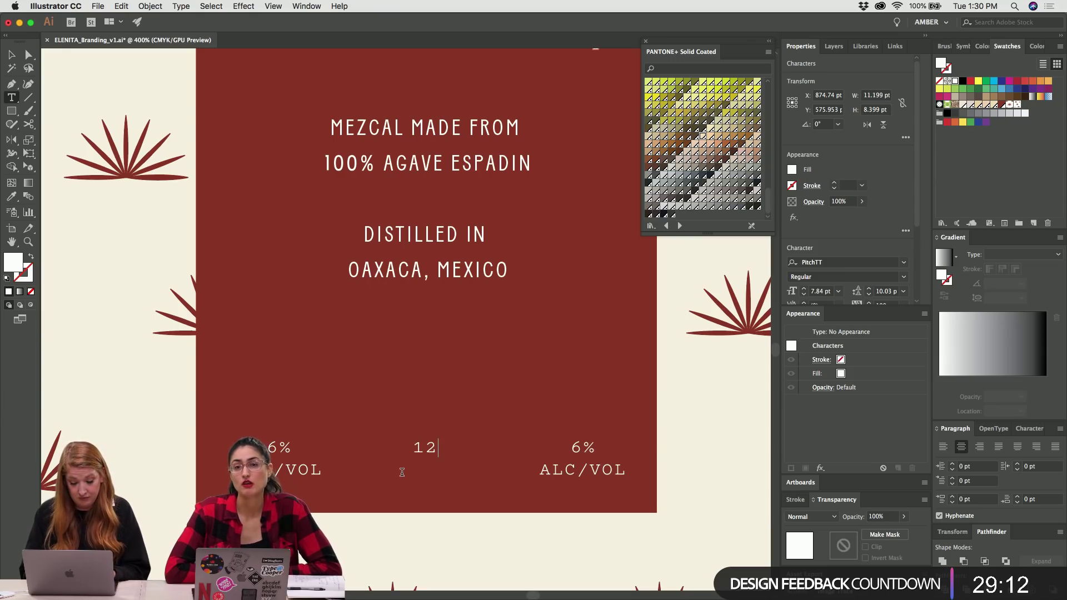
text(OZ.)
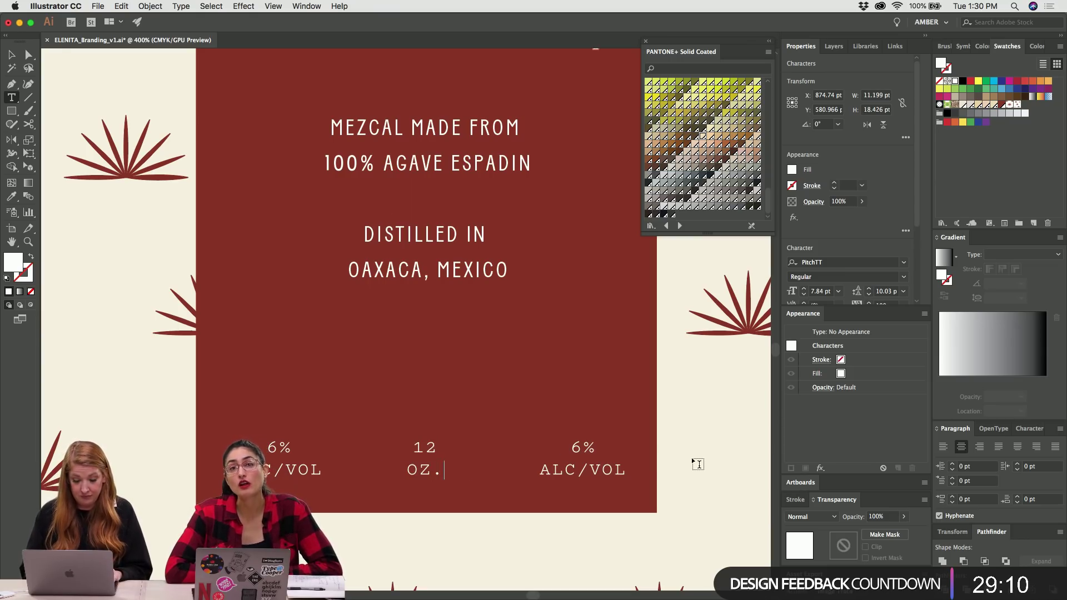
key(BackSpace)
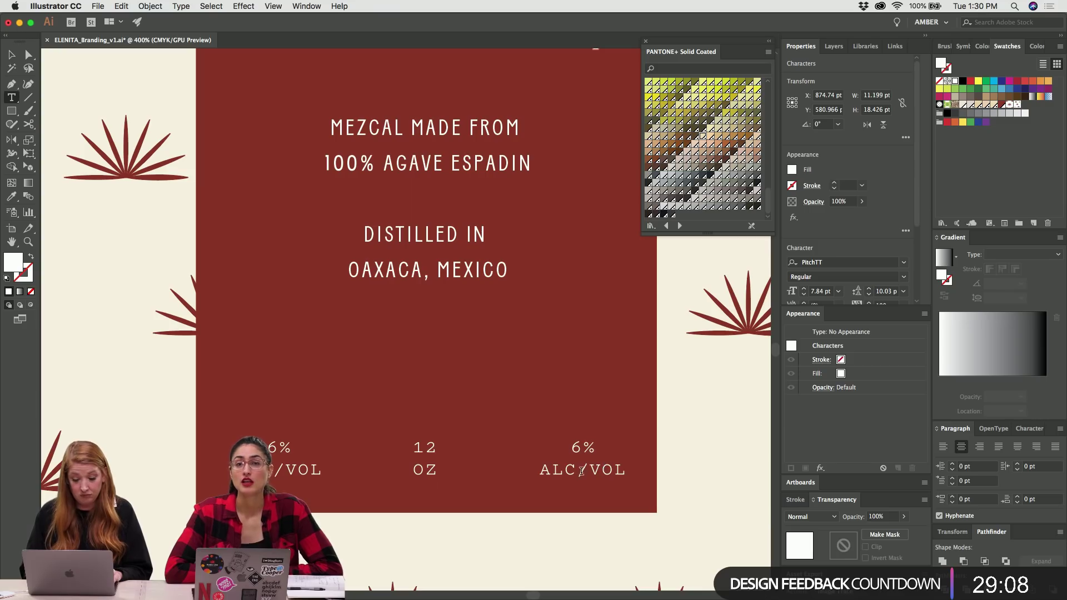
Replace the right copy of the 6% ALC/VOL text with 200 over mL.
click(582, 471)
key(ctrl+a)
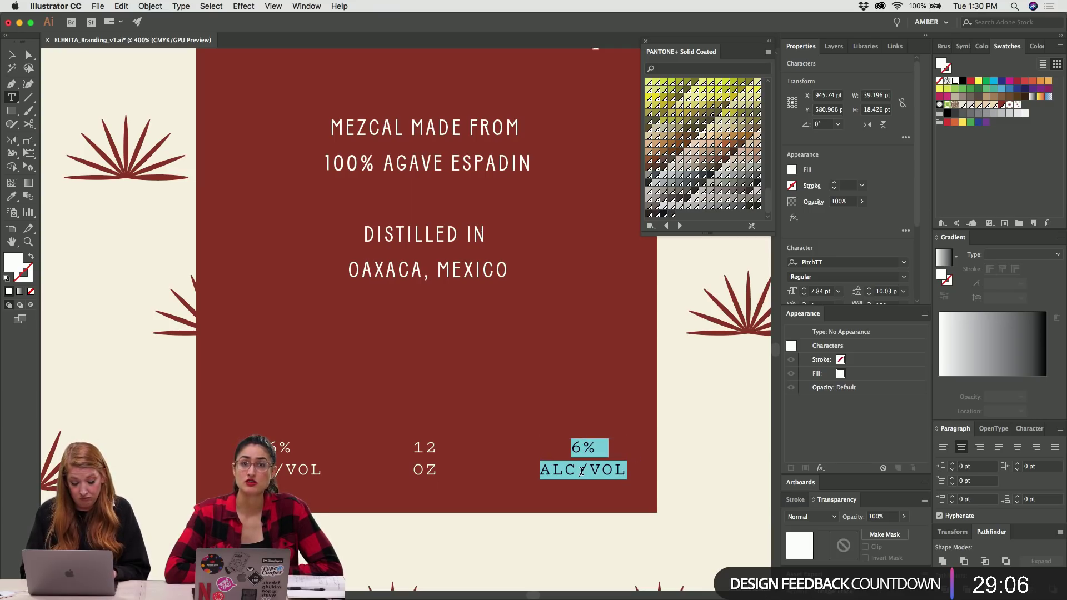
key(super+Tab)
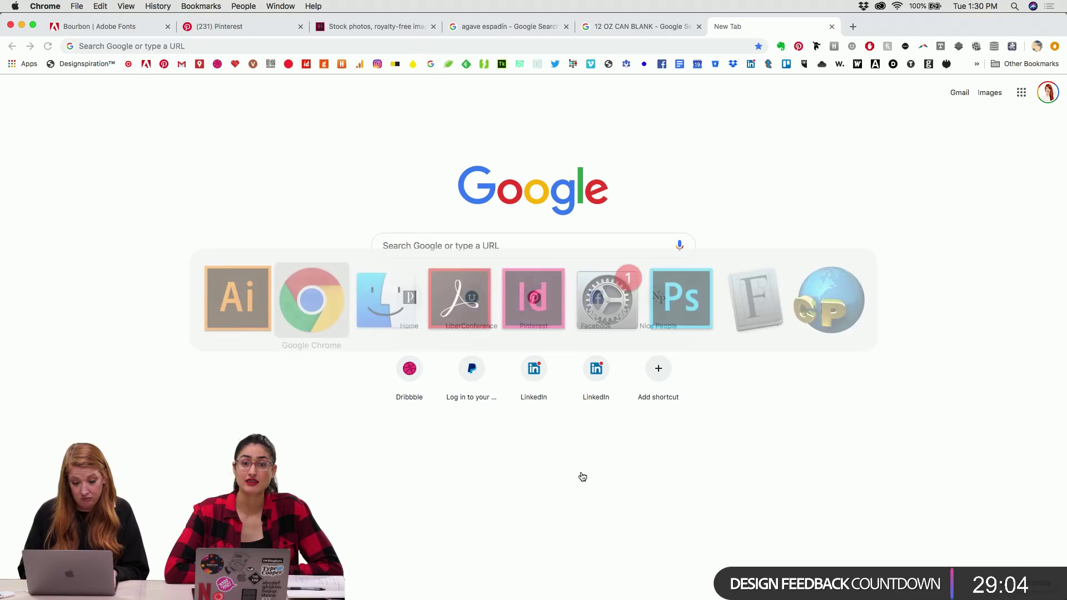
key(super+Tab)
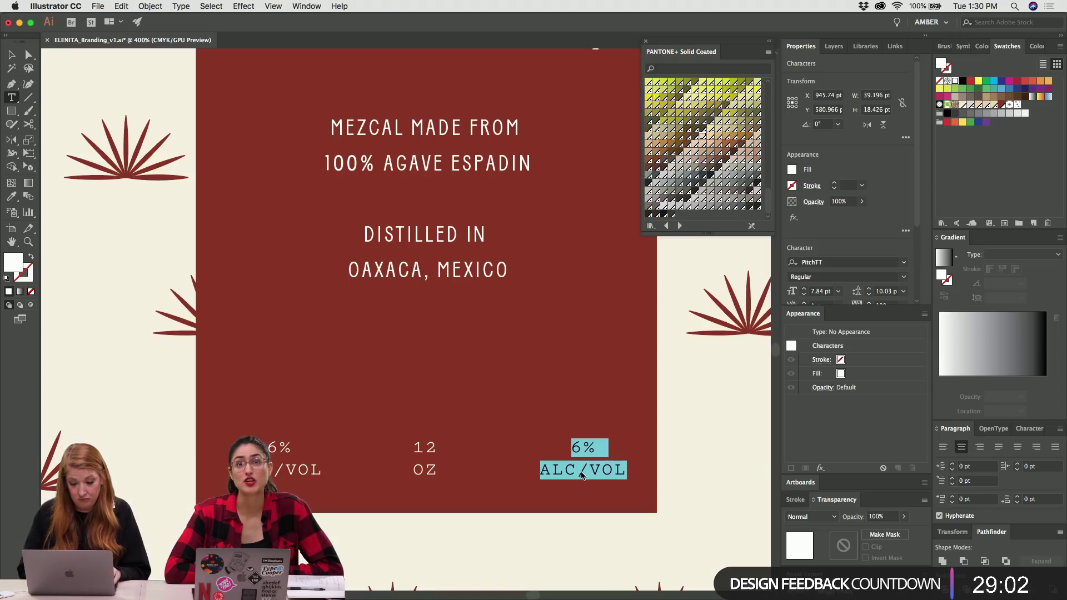
text(200)
key(Return)
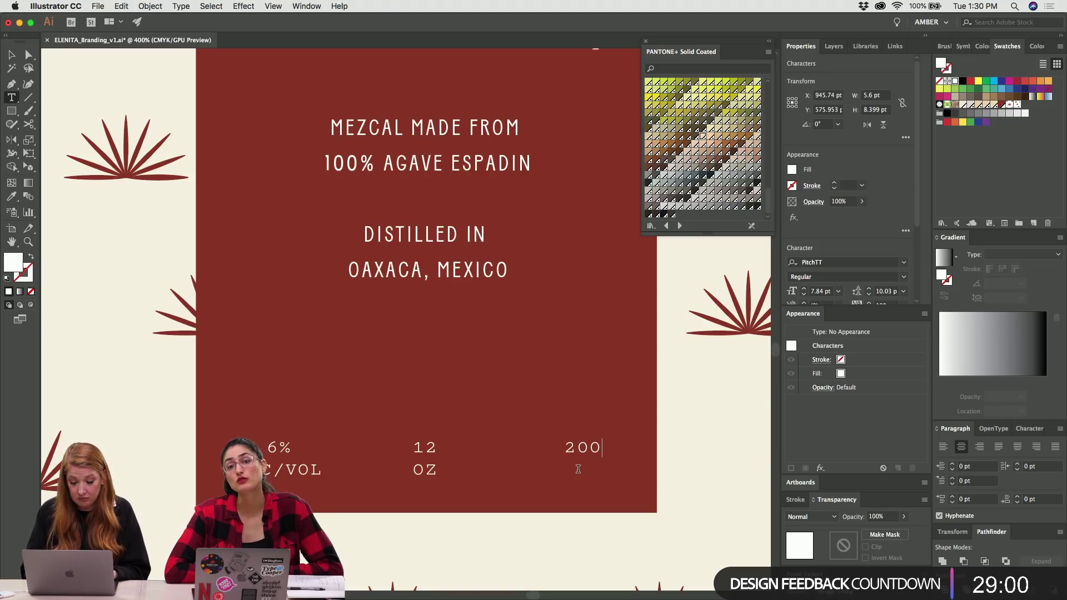
text(ML)
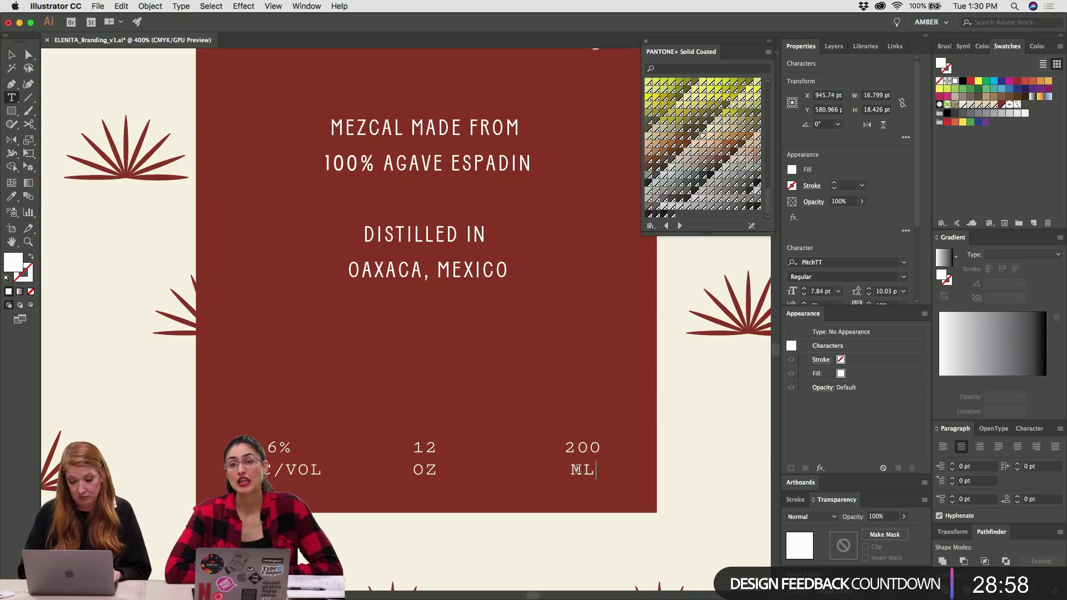
key(BackSpace)
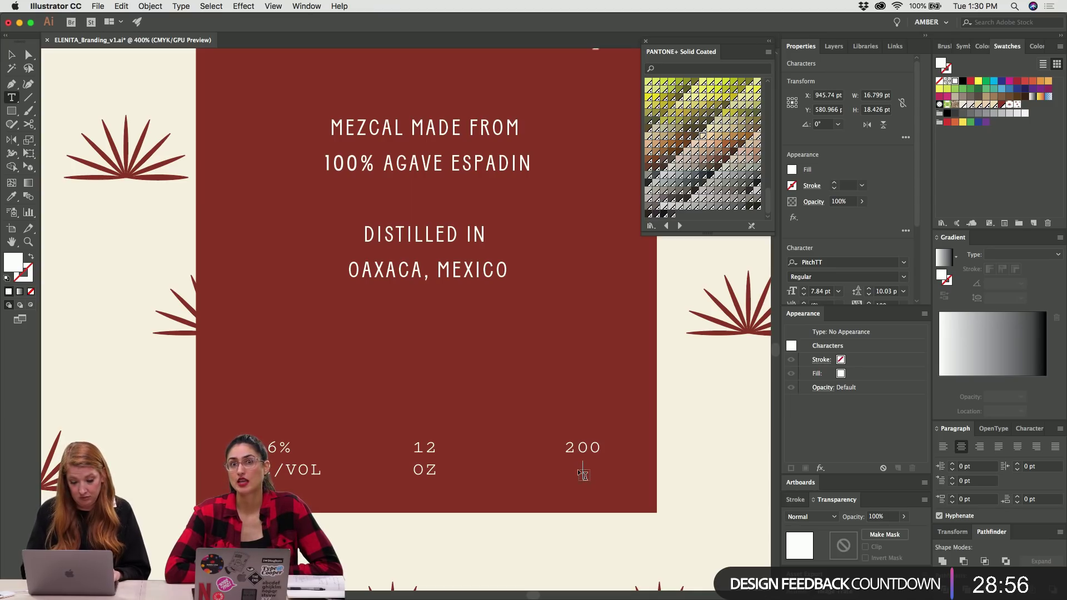
text(mL)
key(BackSpace)
text(L)
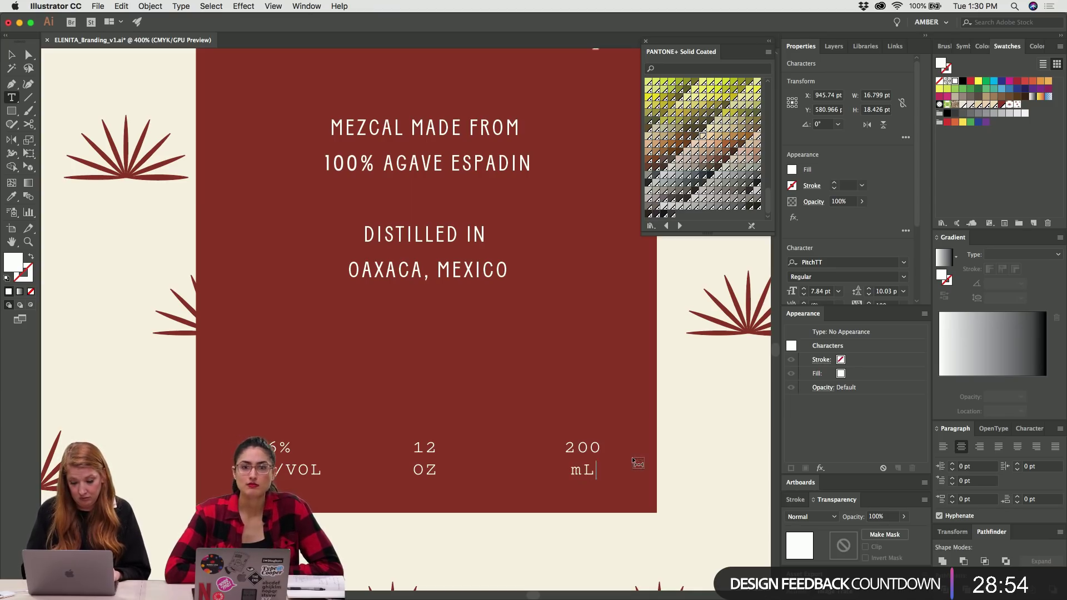
key(Escape)
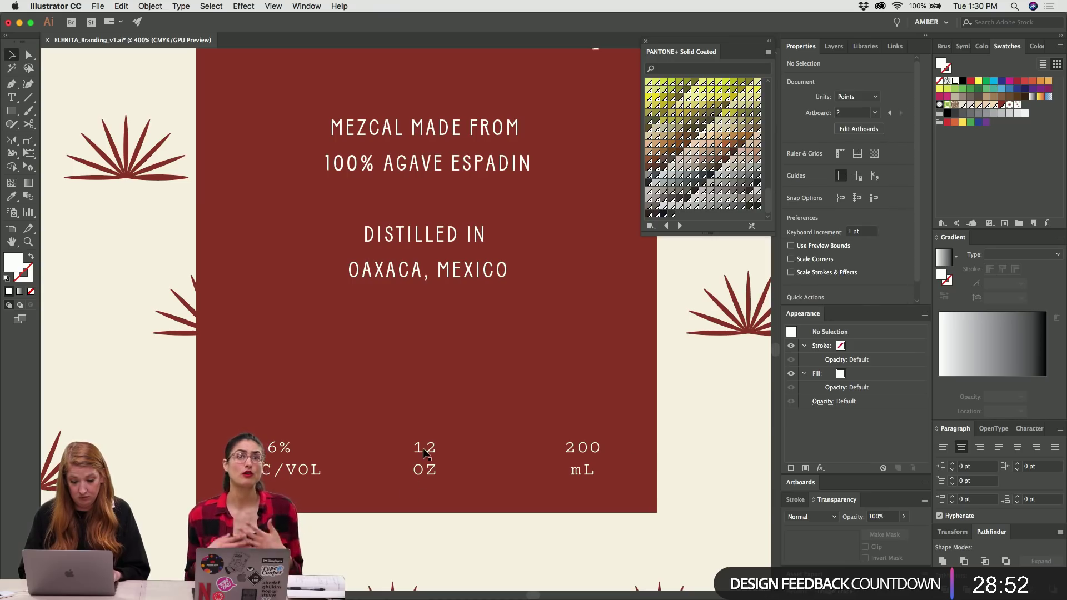
Swap the two texts in the bottom row, placing 12 OZ at the label's left edge and 6% ALC/VOL in the middle.
drag(285, 452, 493, 452)
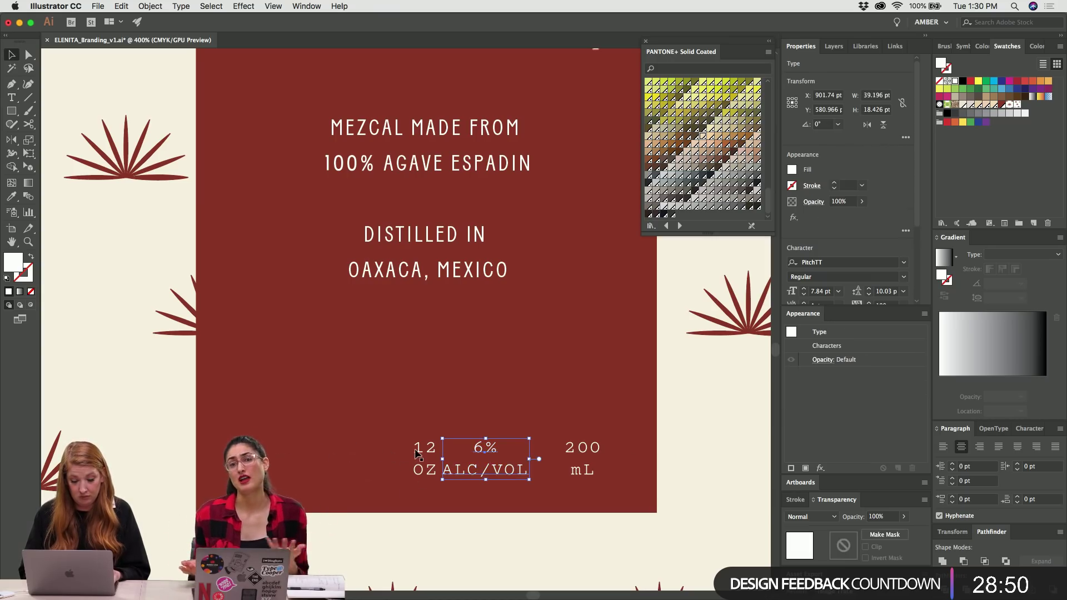
drag(425, 458, 251, 459)
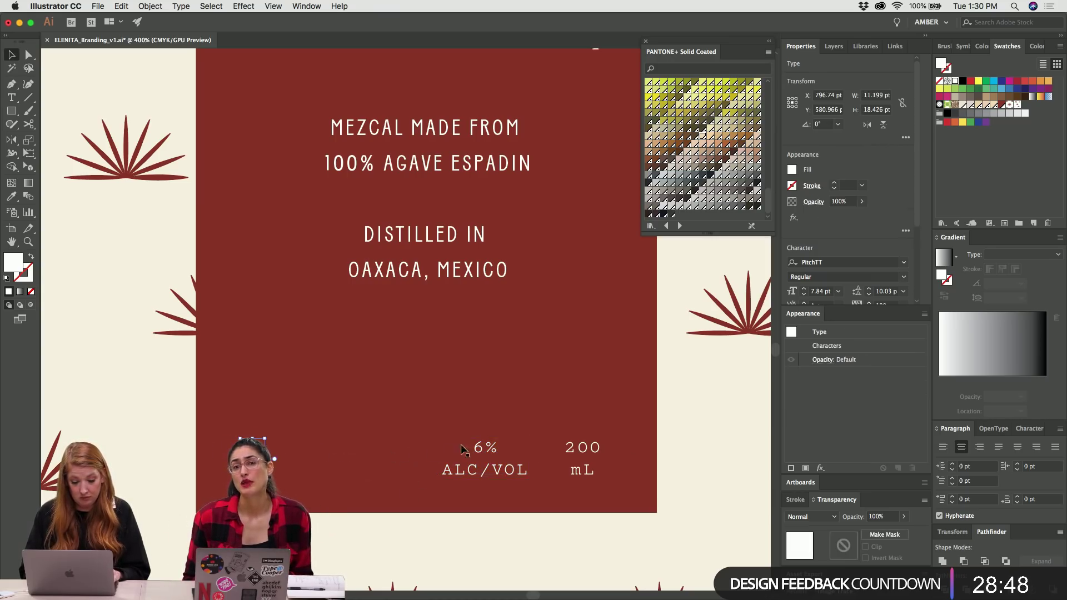
drag(484, 441, 417, 441)
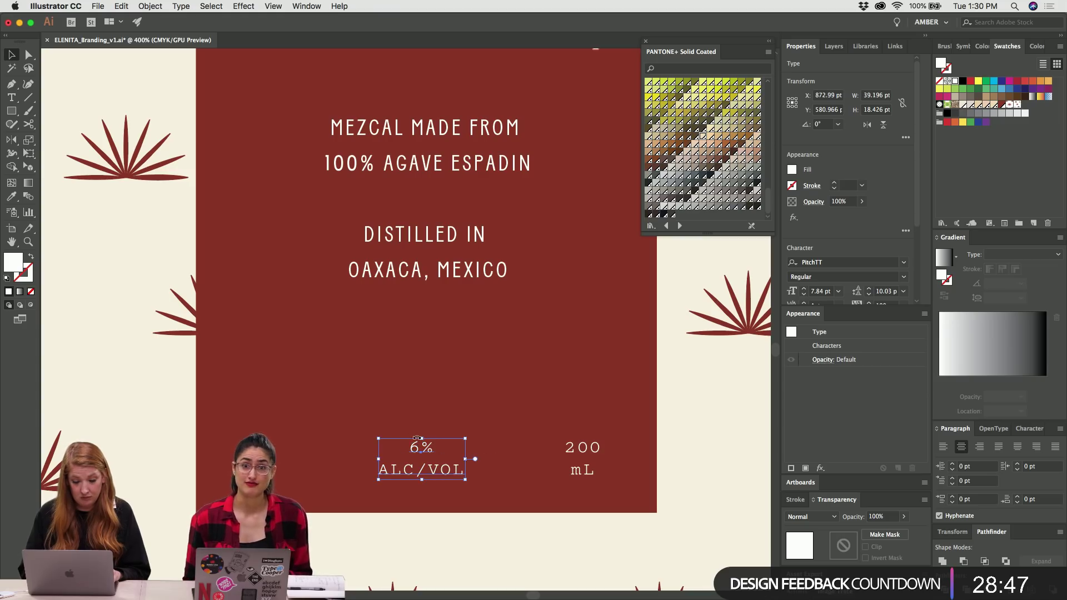
Show the rulers and place a vertical guide through the red label's centre to check the text alignment.
click(417, 436)
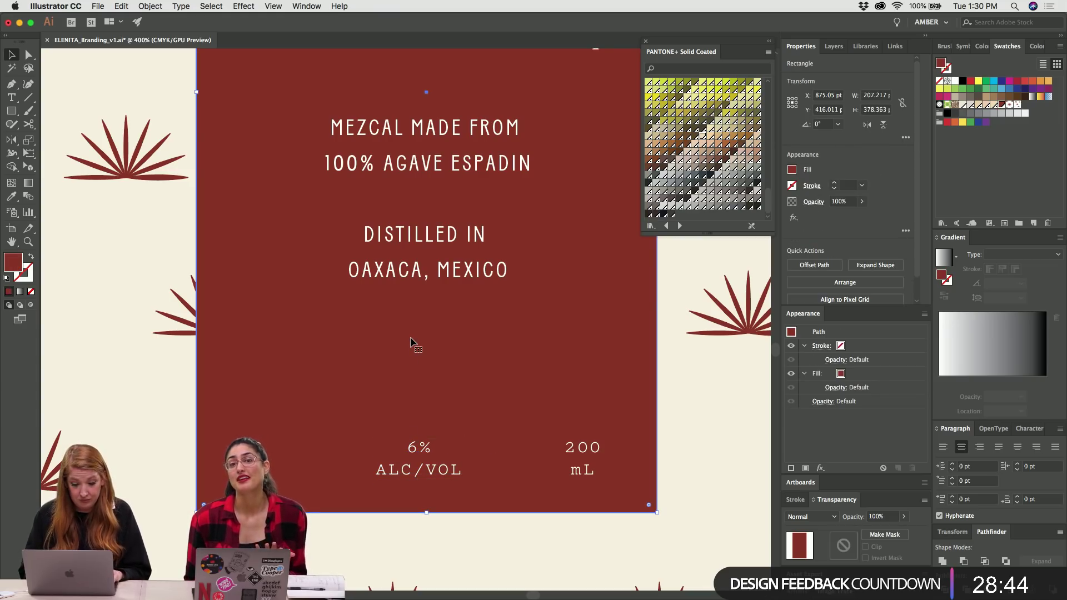
key(super+r)
drag(47, 305, 426, 343)
scroll(427, 343, up, 5)
click(467, 314)
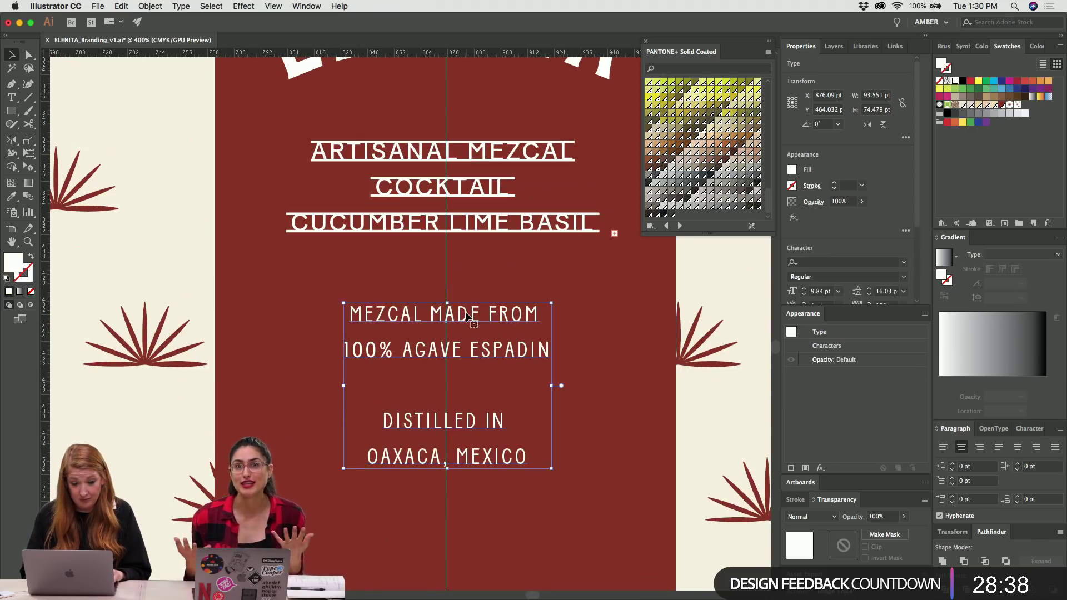
key(super+minus)
key(super+minus)
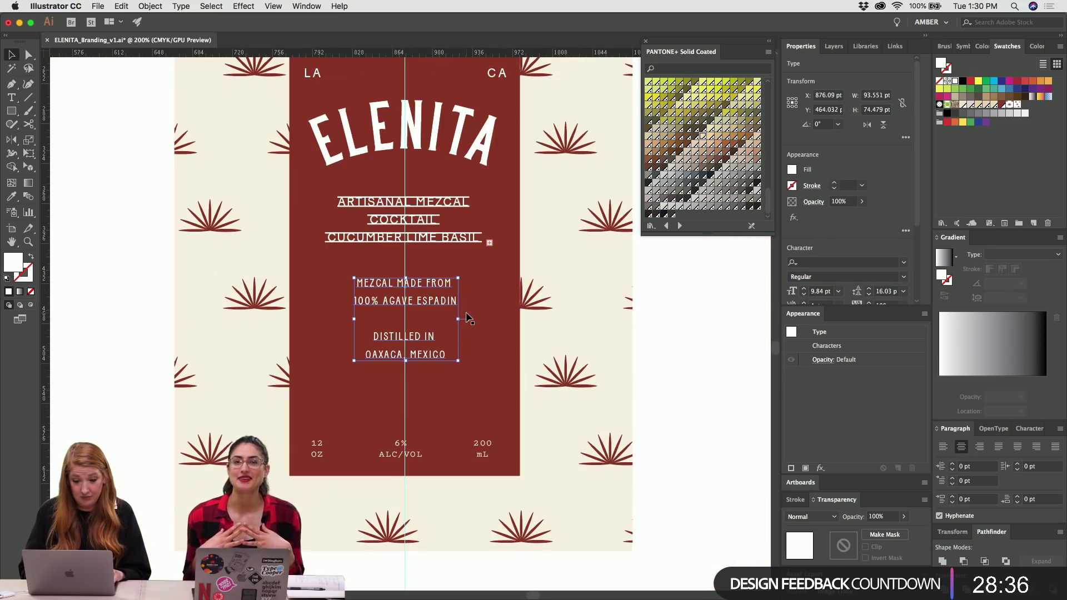
click(453, 276)
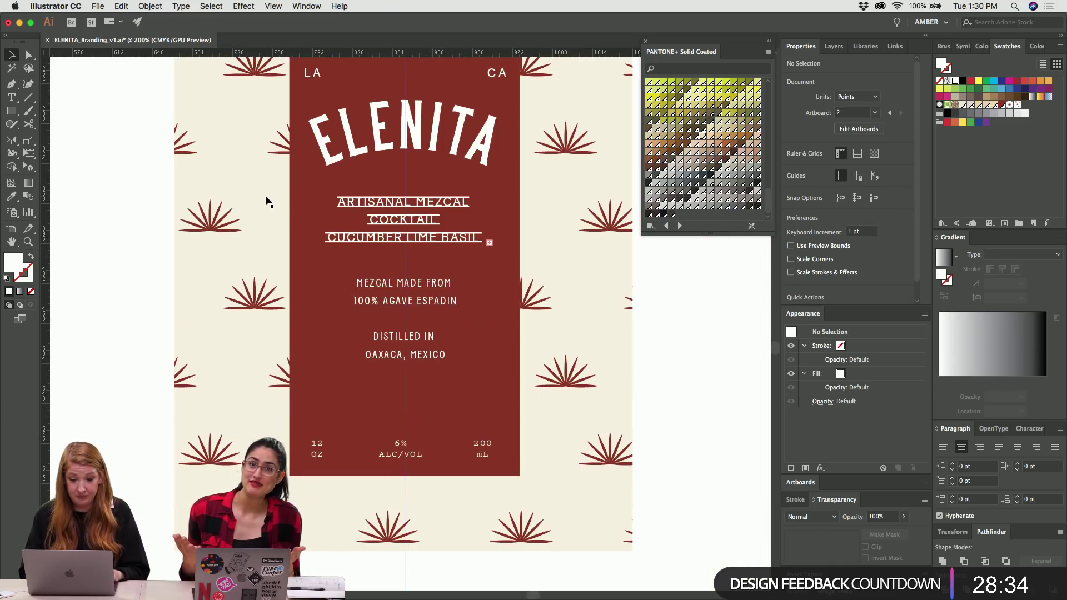
Move the lined cocktail description and the mezcal origin text down together by about 2 pt.
drag(143, 184, 508, 371)
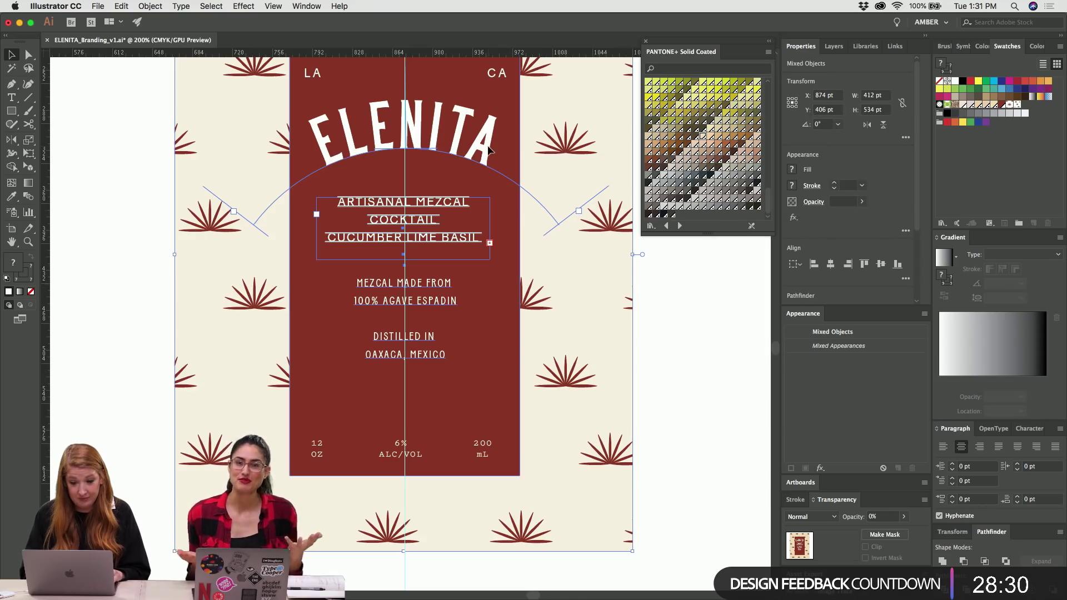
drag(692, 317, 507, 360)
key(shift+Down)
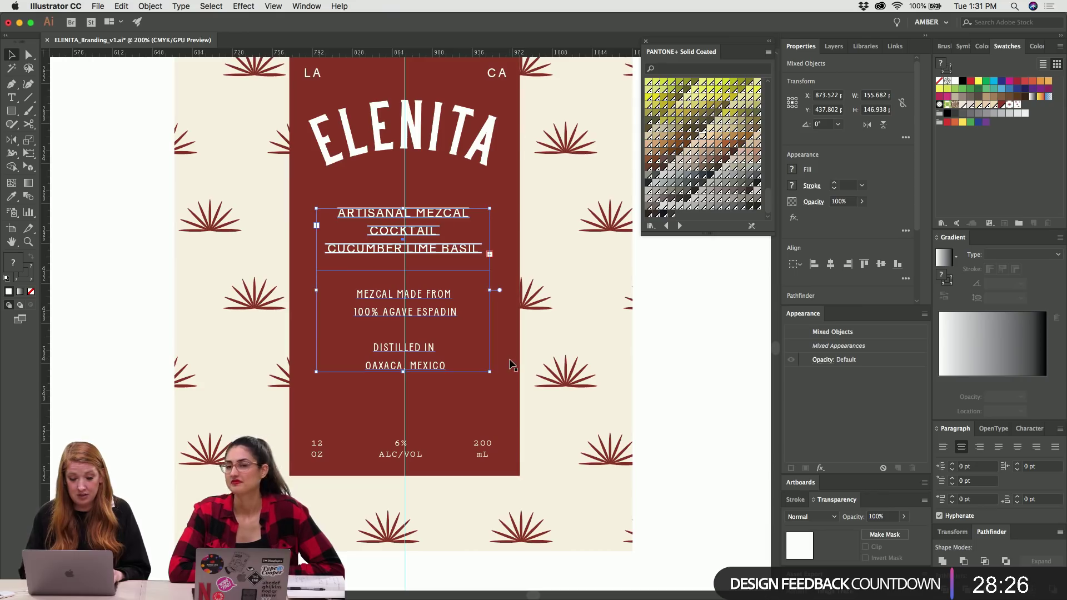
key(Up)
key(Up)
key(Up)
key(Up)
key(Up)
key(Up)
key(Up)
key(Up)
click(511, 364)
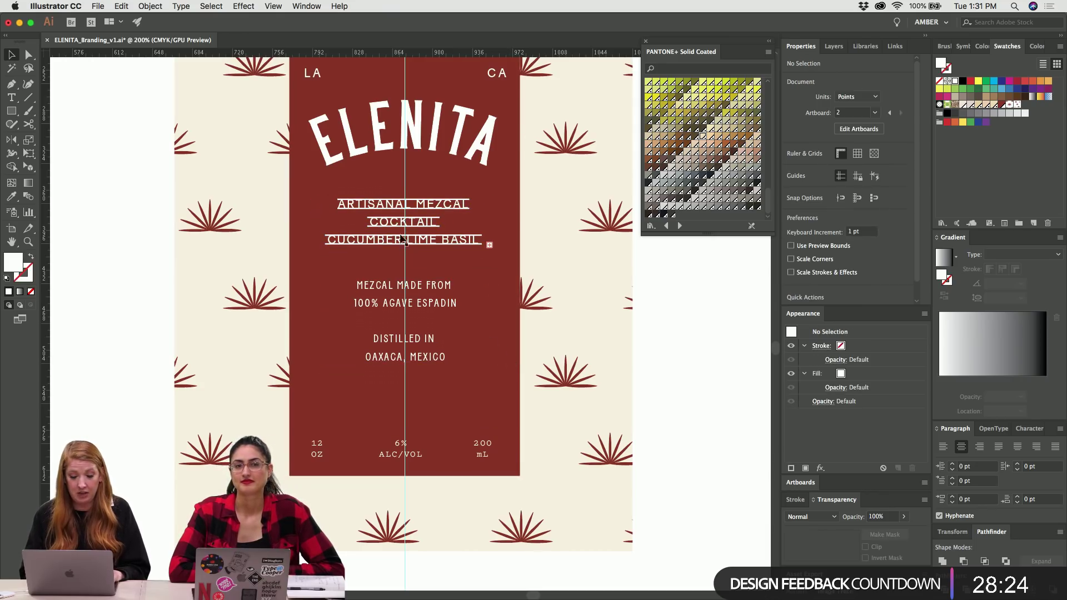
Make the cocktail description's text frame taller at its lower edge so that its overset text fits.
click(403, 239)
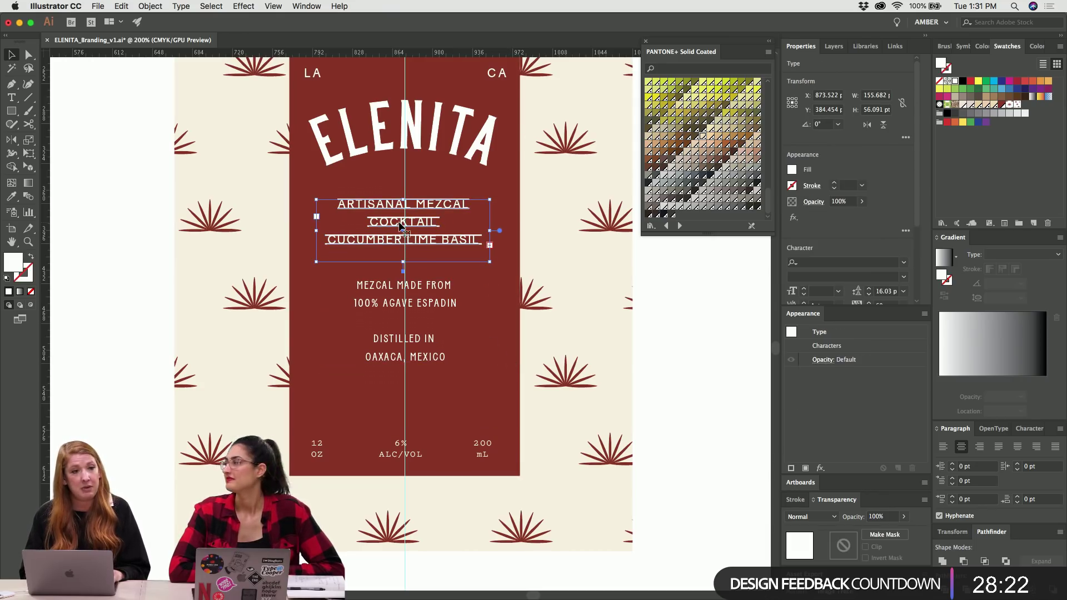
drag(403, 262, 402, 274)
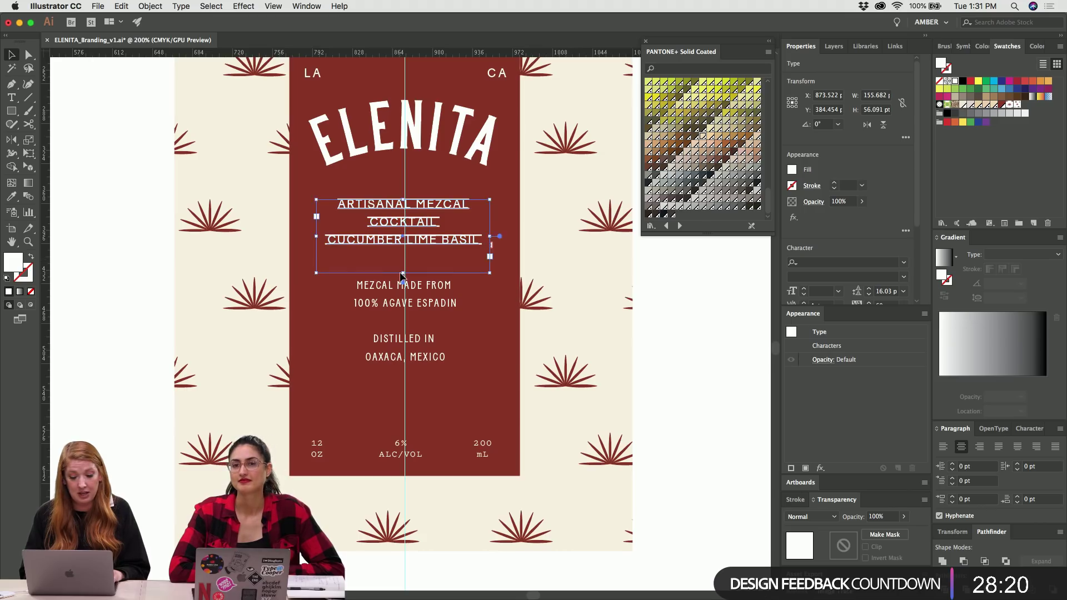
click(628, 339)
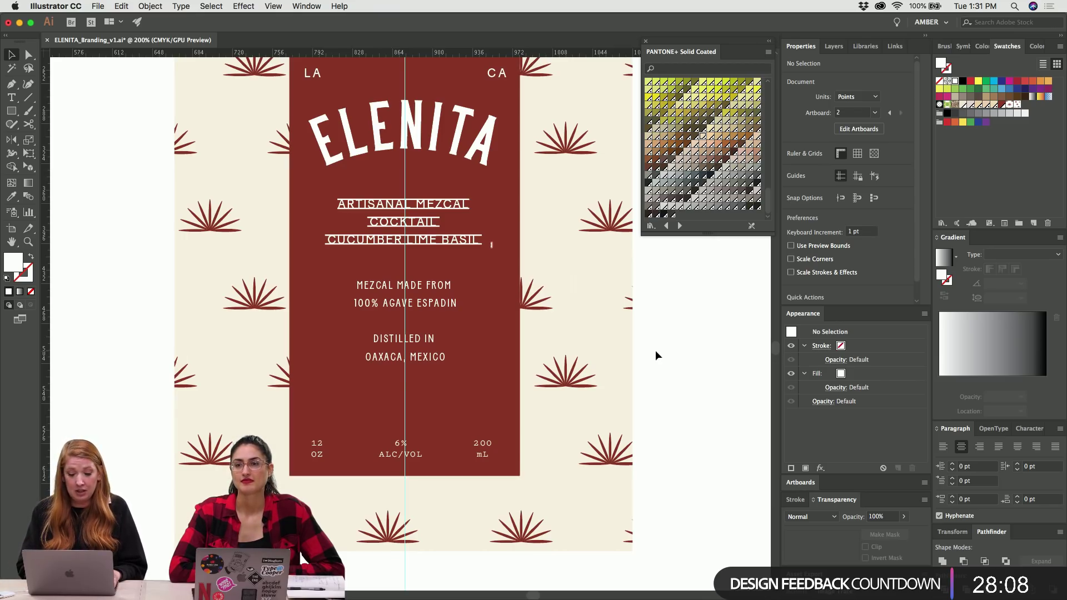
Tighten the leading of the mezcal origin text to 14.03 pt.
key(super+equal)
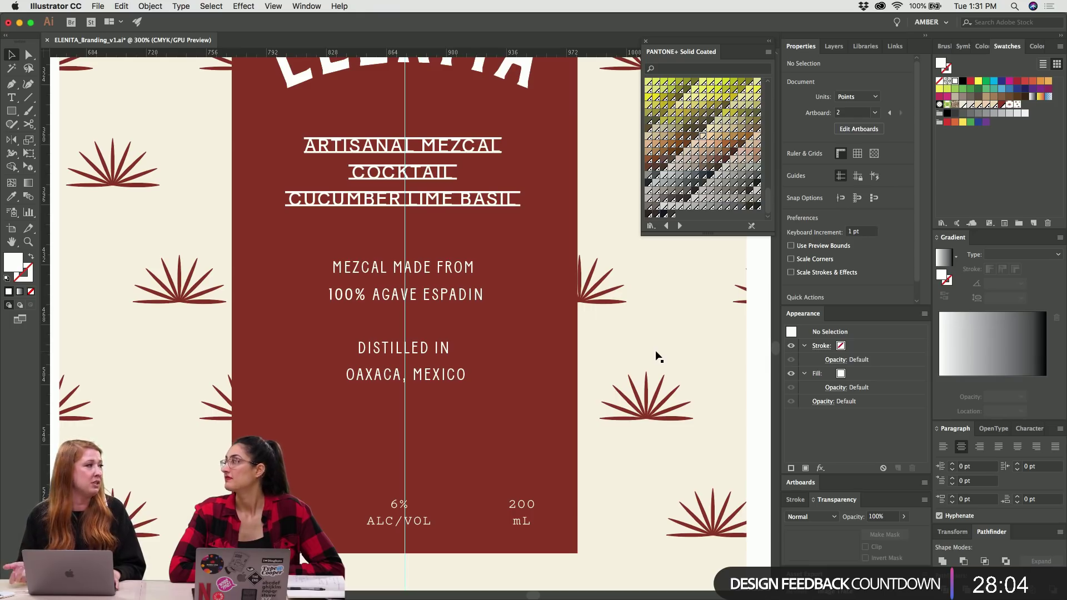
click(375, 305)
key(alt+Up)
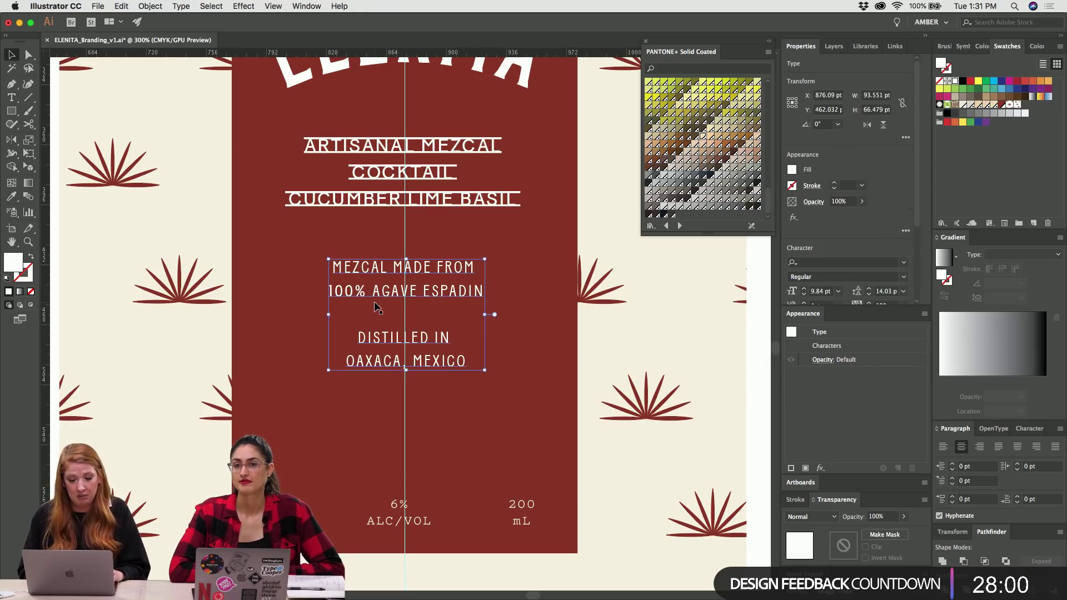
key(super+shift+a)
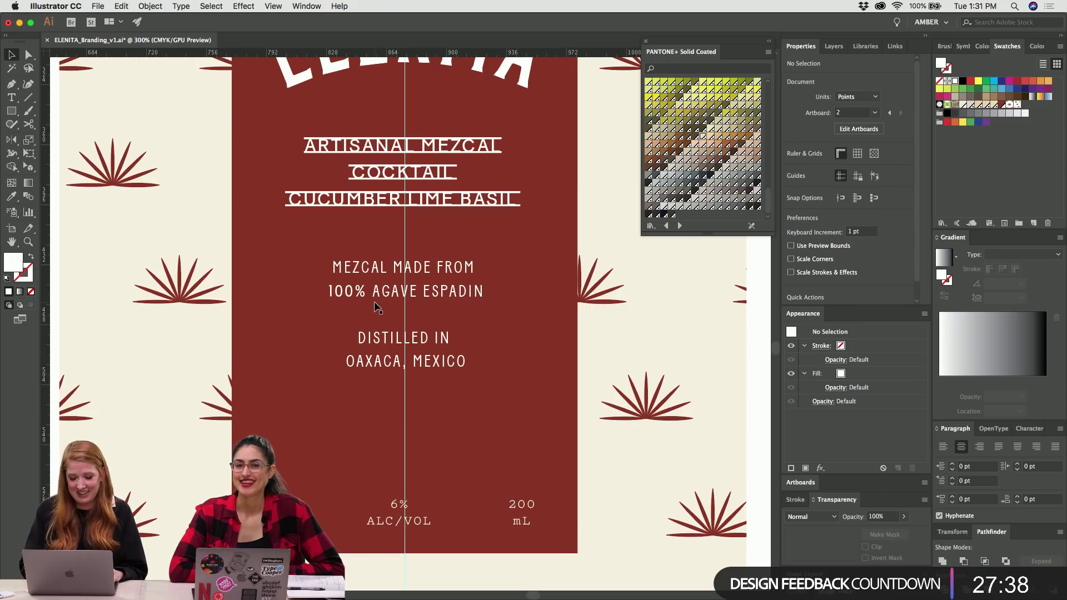
Move the bottom row of 12 OZ, 6% ALC/VOL and 200 mL up by 20 pt.
scroll(366, 502, down, 3)
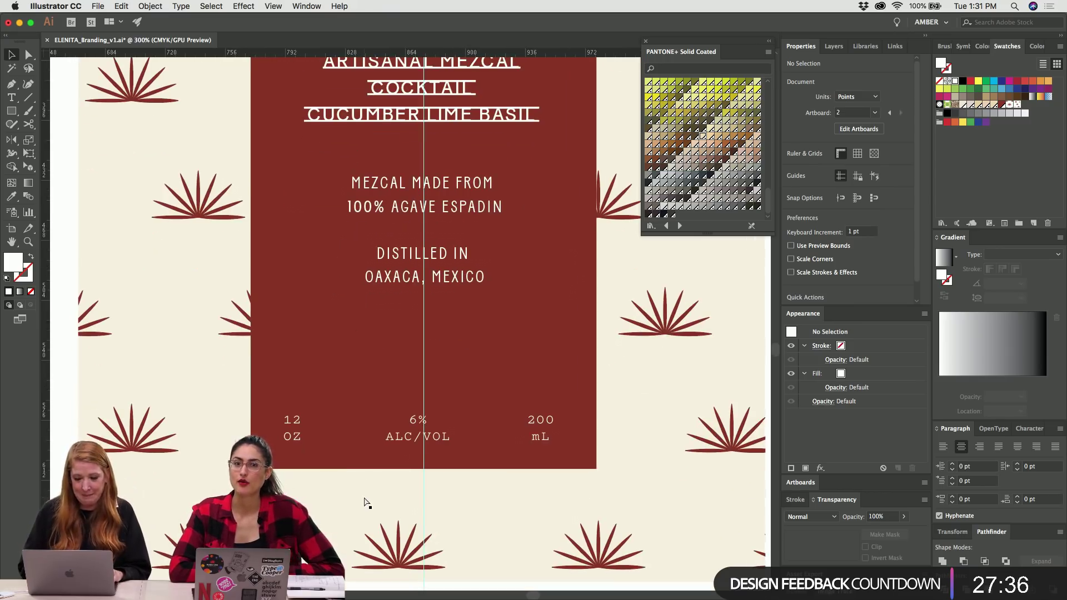
click(291, 424)
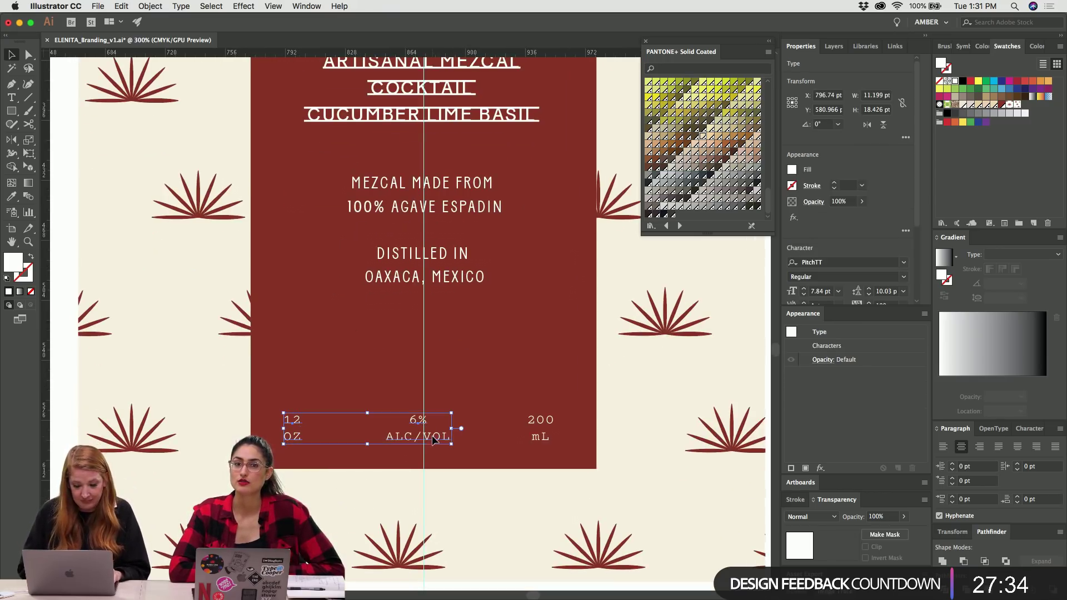
shift+click(539, 438)
key(shift+Up)
key(shift+Up)
click(538, 439)
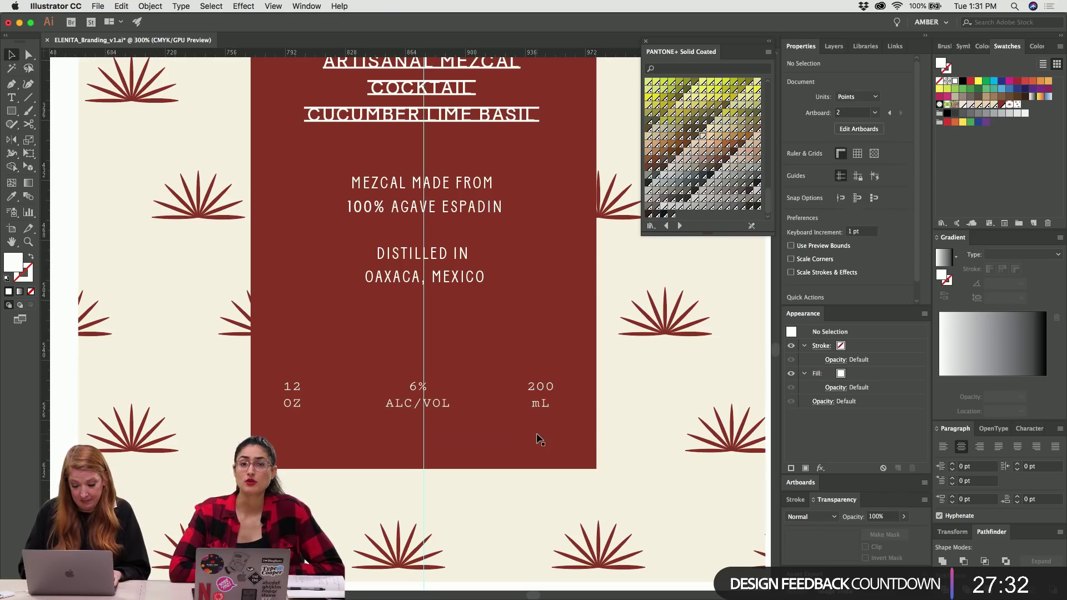
Draw a horizontal white 1 pt line about 183 pt long below the bottom text row.
key(p)
click(278, 449)
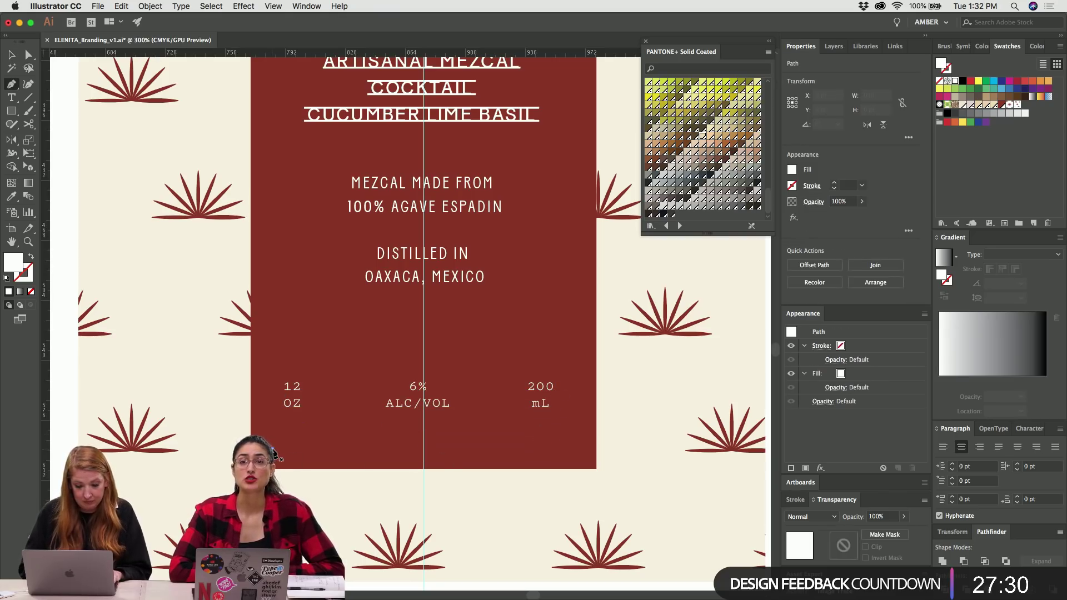
click(577, 449)
key(shift+x)
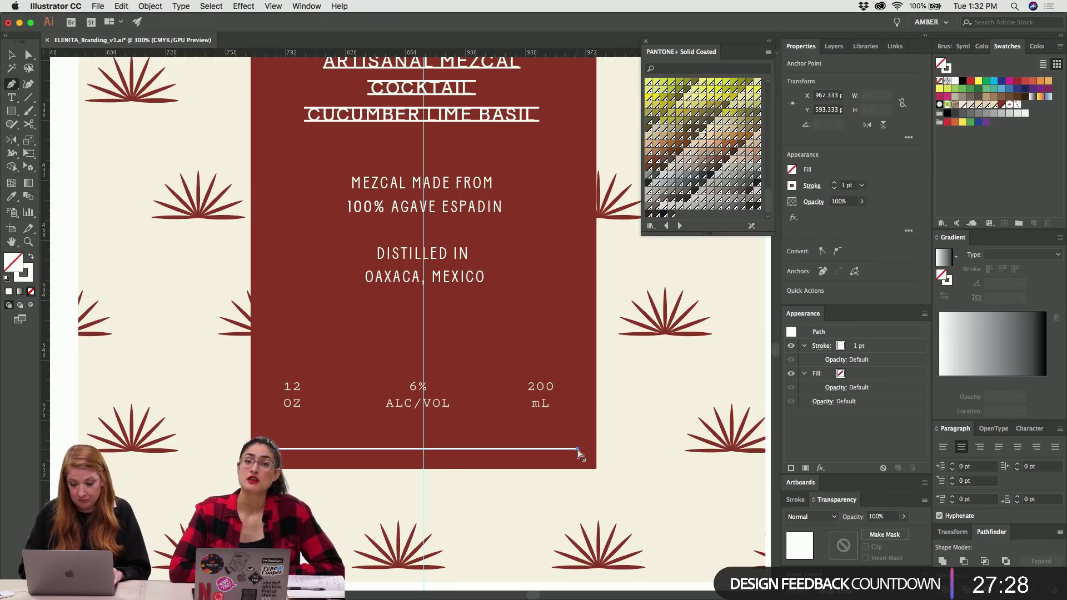
key(super+shift+a)
key(v)
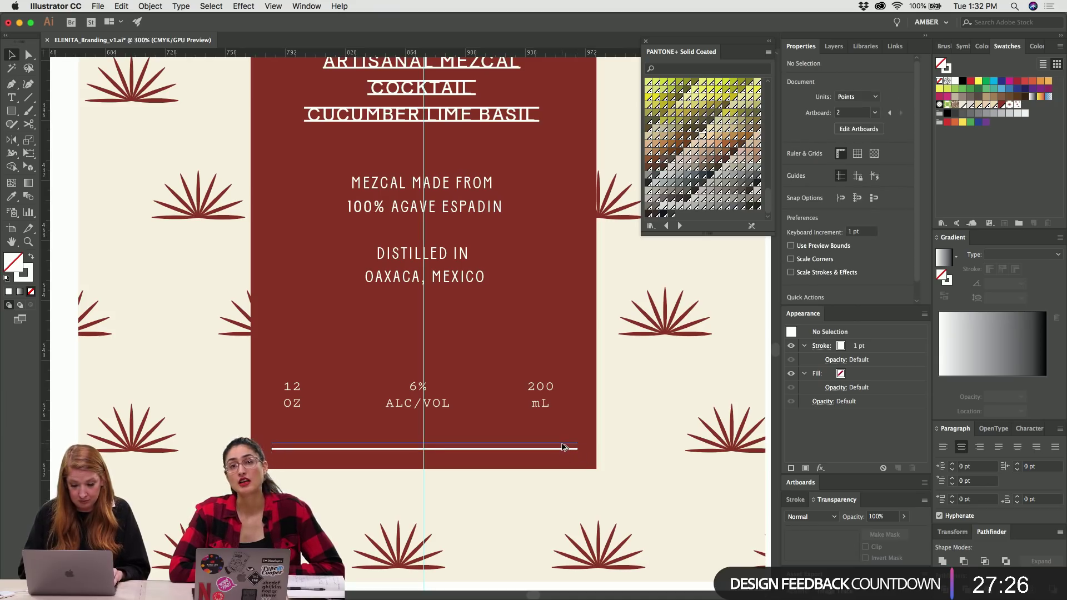
Duplicate the line about 3.7 pt above the original and shift the pair slightly down.
click(563, 447)
key(super+equal)
key(super+shift+a)
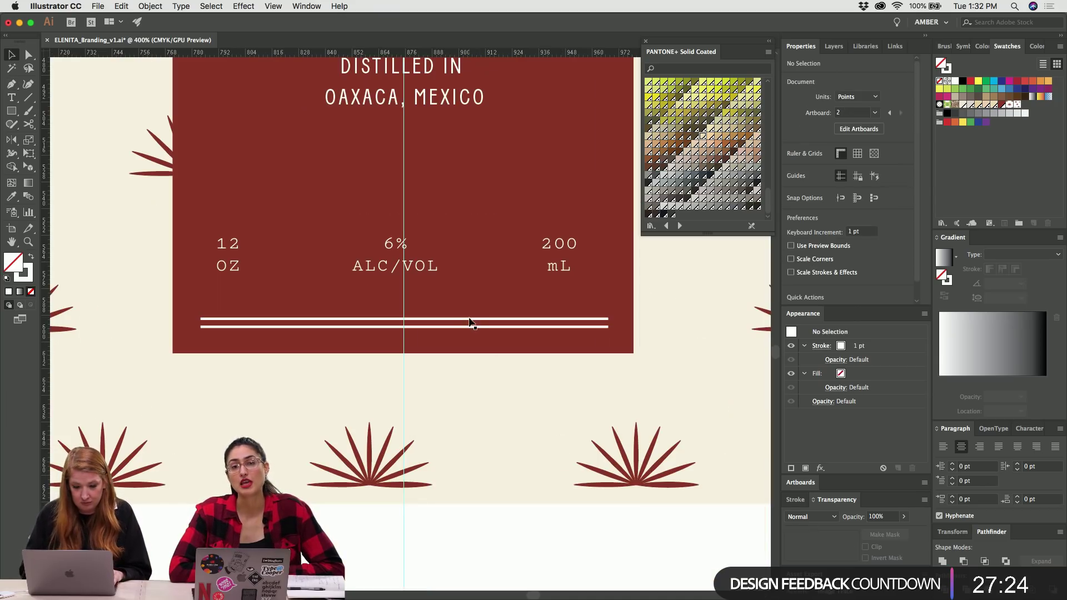
click(470, 321)
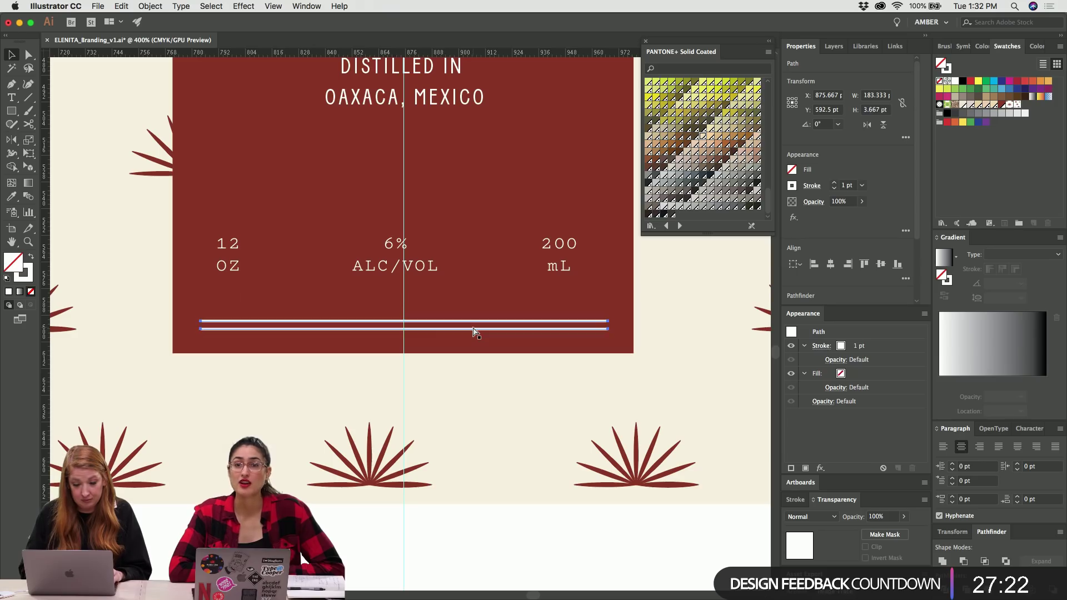
key(super+shift+a)
key(super+equal)
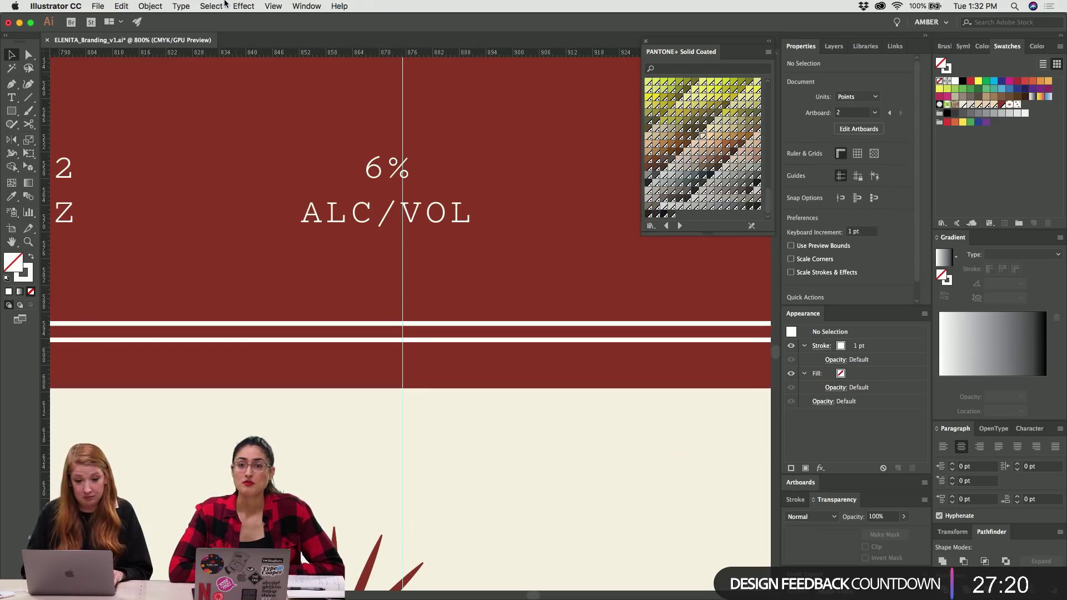
click(181, 6)
mouse_move(120, 4)
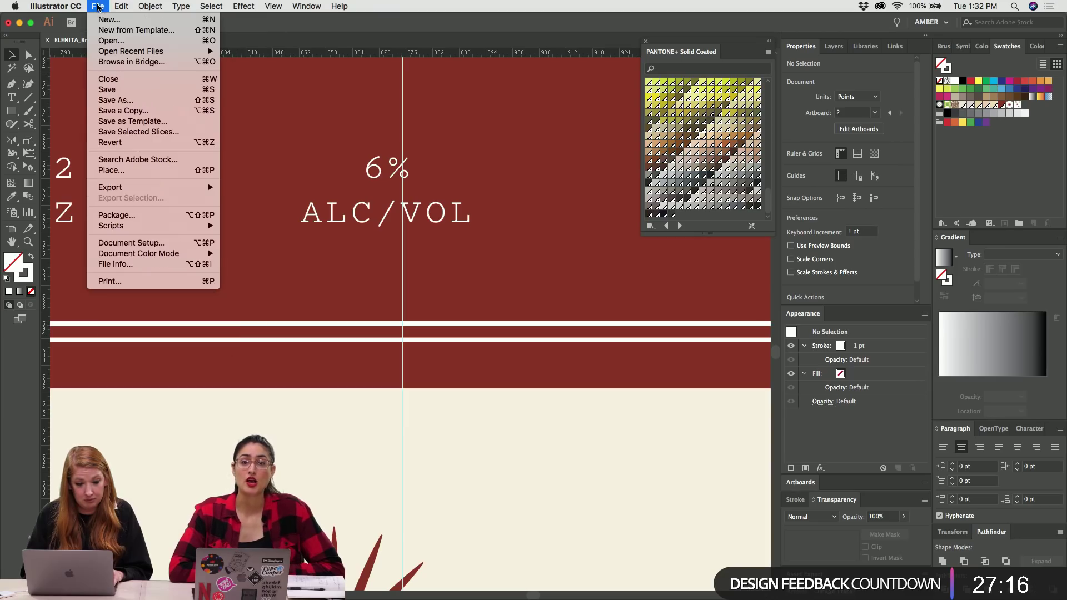
mouse_move(178, 5)
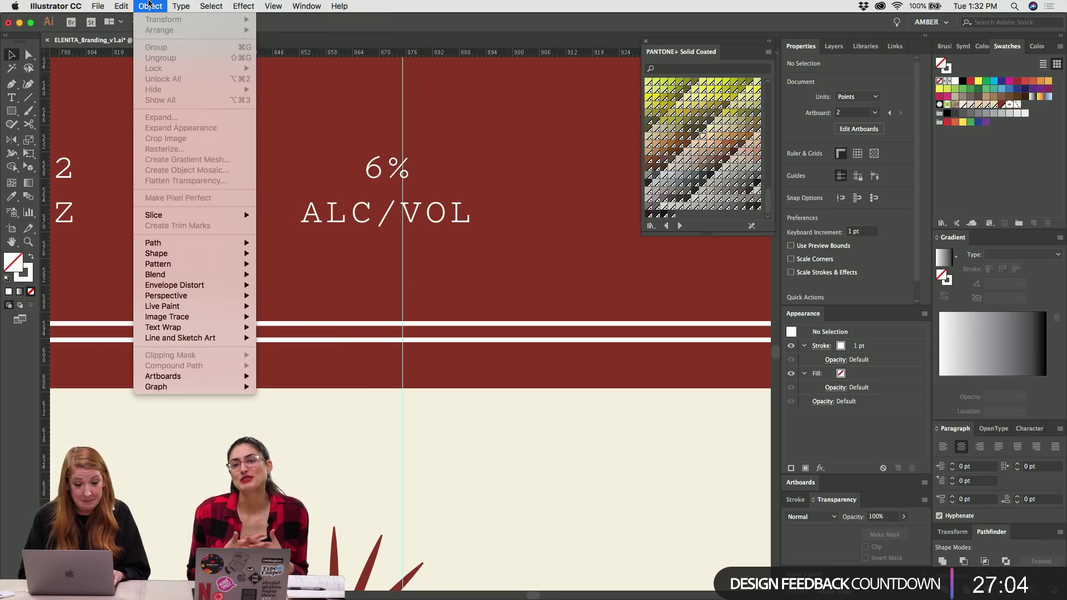
click(93, 108)
Draw a small white-outlined triangle with the Star tool between the 12 OZ and 6% ALC/VOL texts.
click(15, 116)
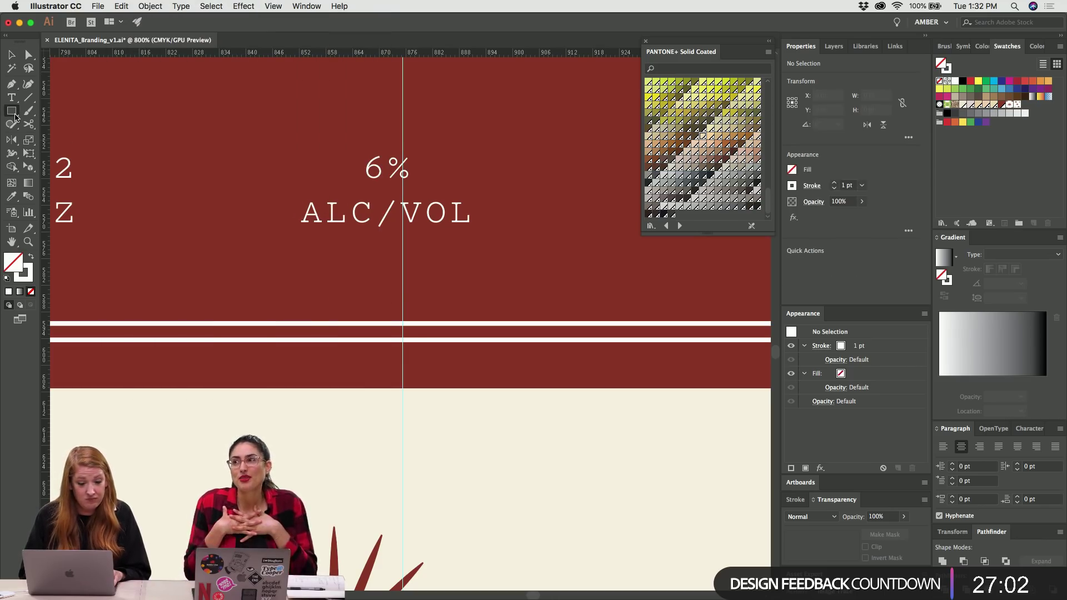
drag(15, 117, 73, 158)
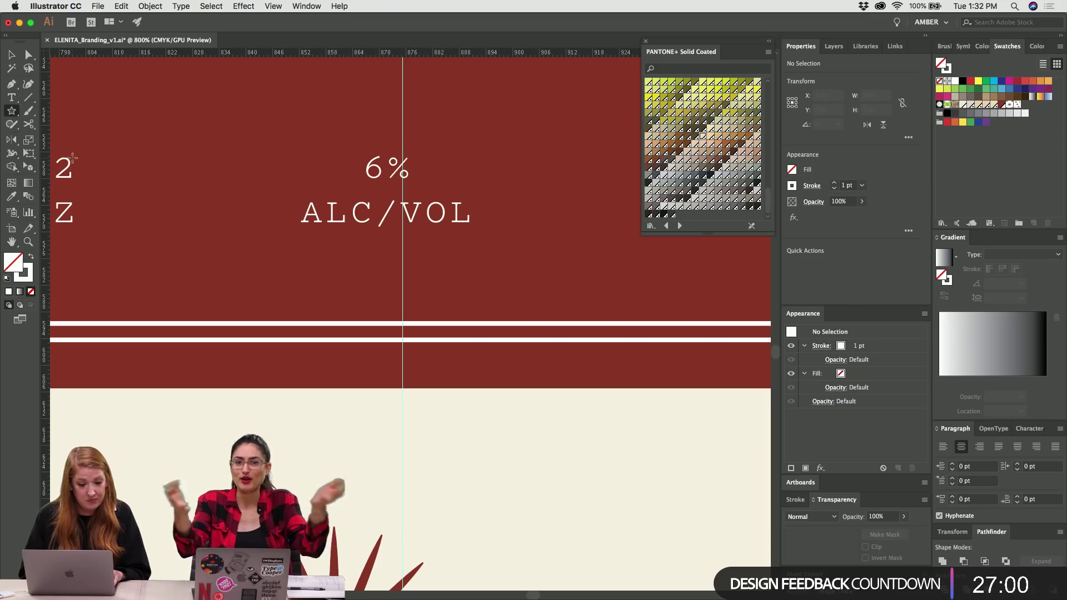
drag(242, 172, 217, 260)
key(Down)
key(Down)
key(super+shift+a)
key(v)
key(super+z)
key(super+equal)
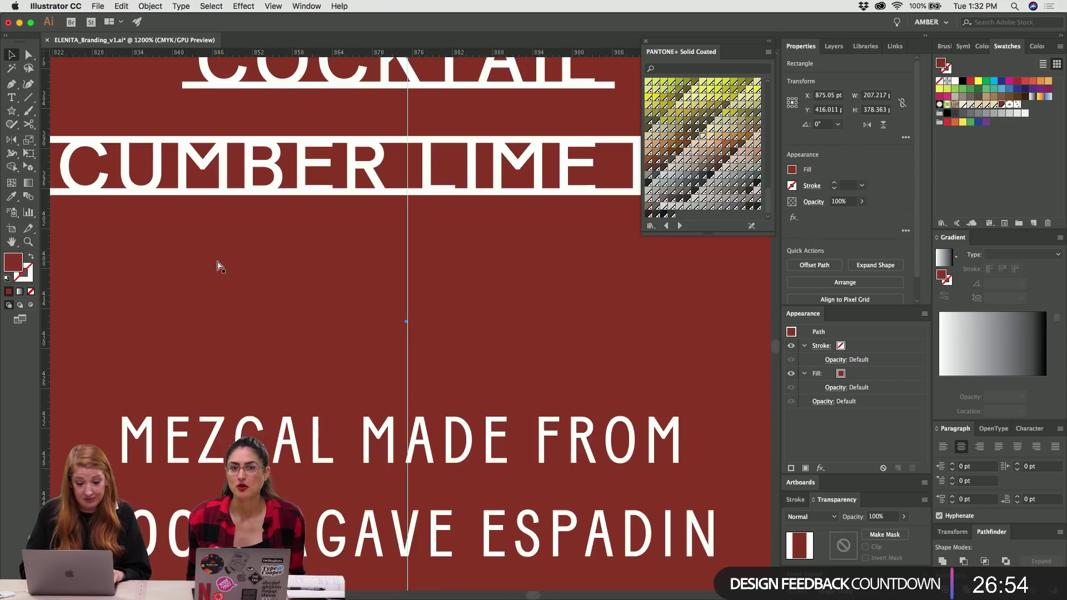
scroll(219, 265, down, 15)
scroll(219, 265, left, 8)
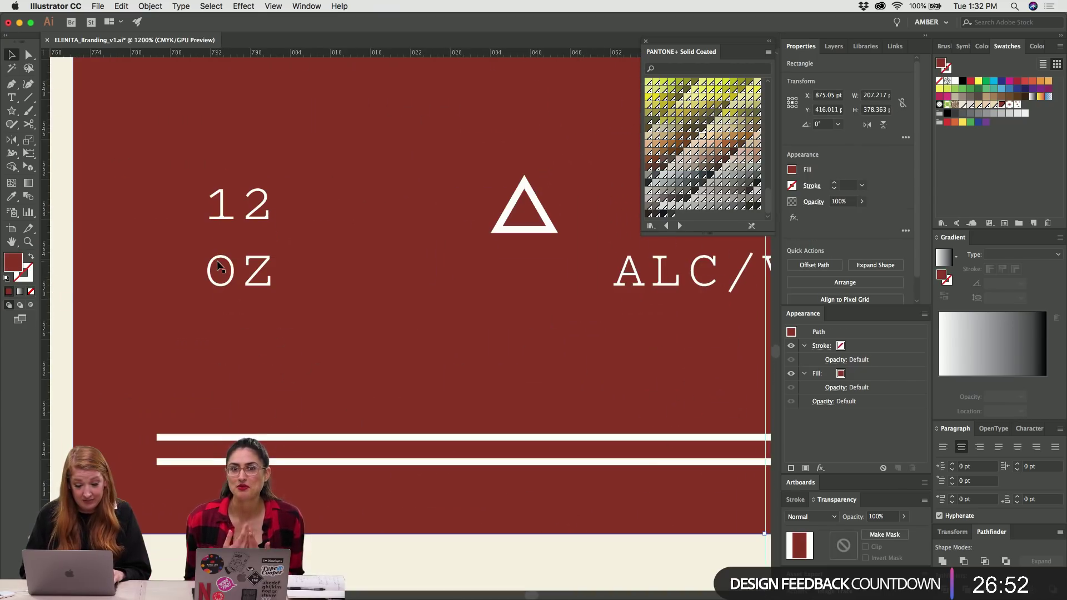
Change the triangle to a solid white fill without stroke and place it on the upper line's left end.
drag(528, 189, 326, 342)
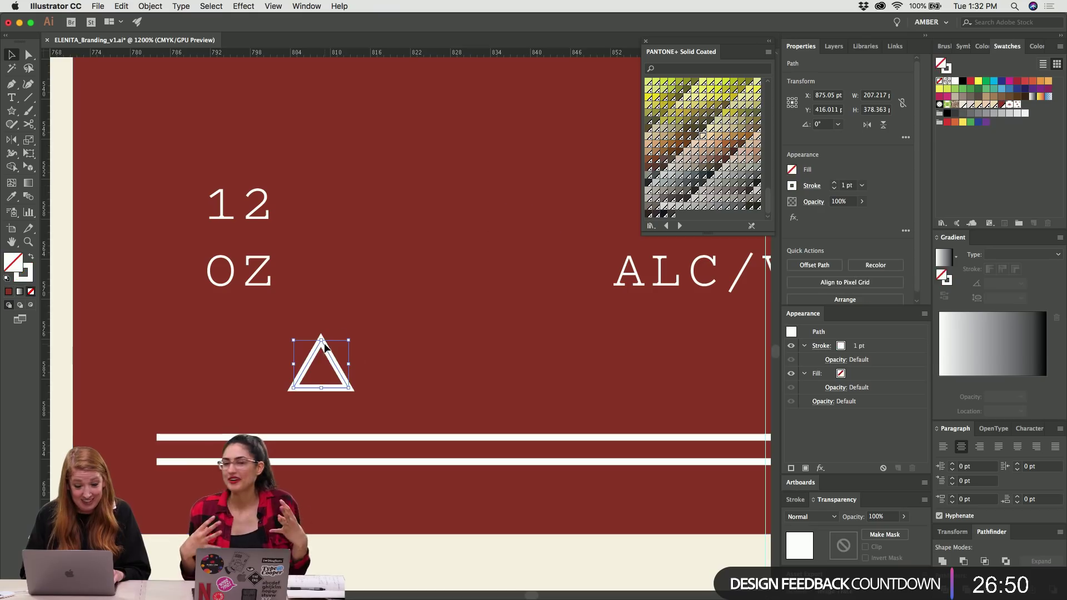
key(shift+x)
drag(319, 380, 185, 430)
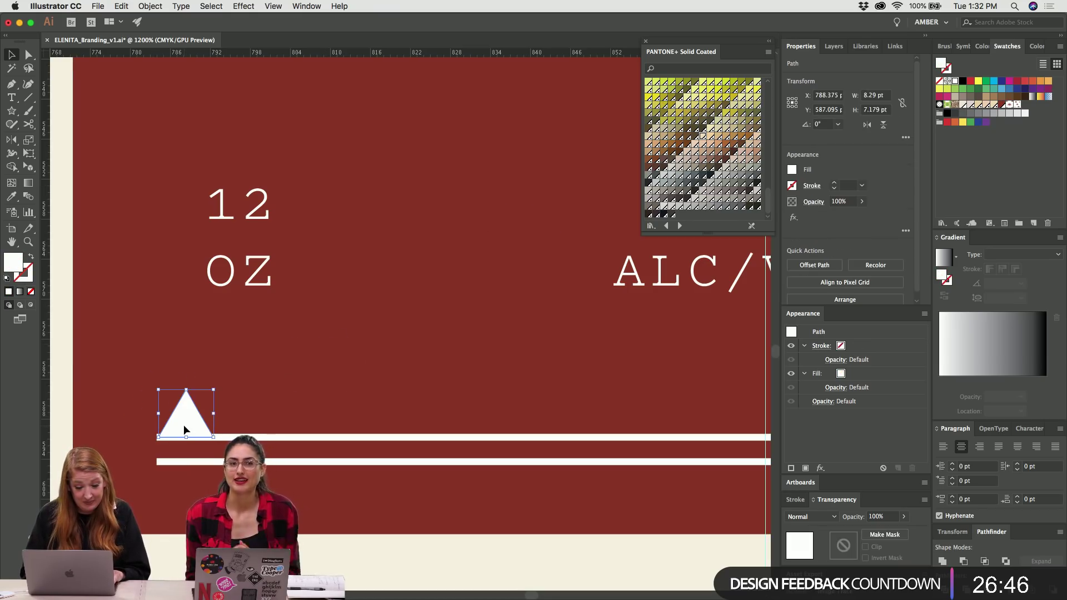
key(Down)
click(206, 395)
key(super+minus)
key(super+minus)
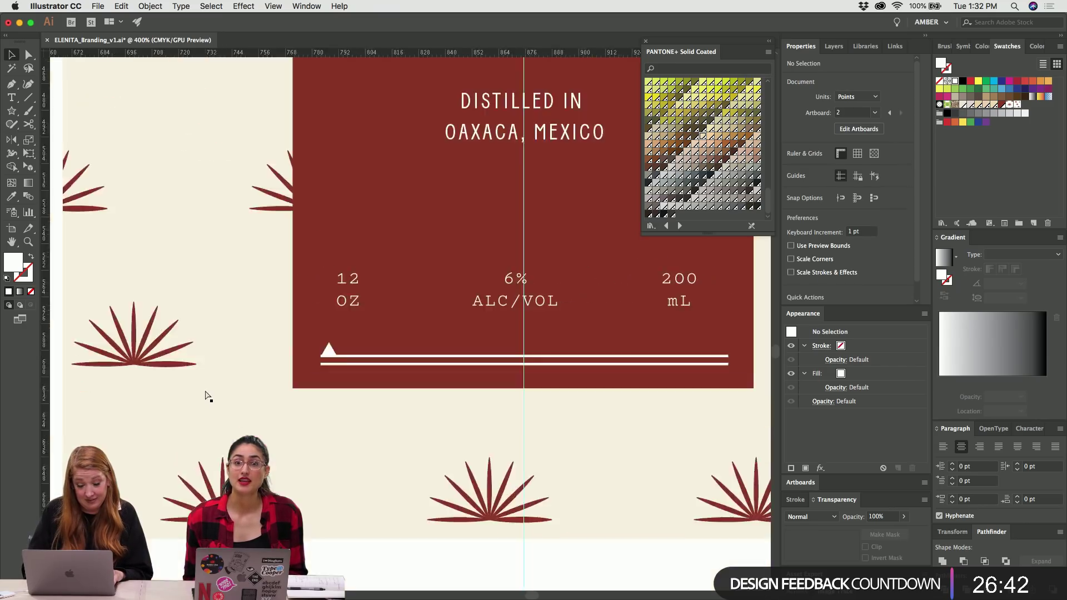
Scale the triangle down to about 5.9 by 5.1 pt at the upper line's left end.
key(super+plus)
key(super+plus)
key(super+plus)
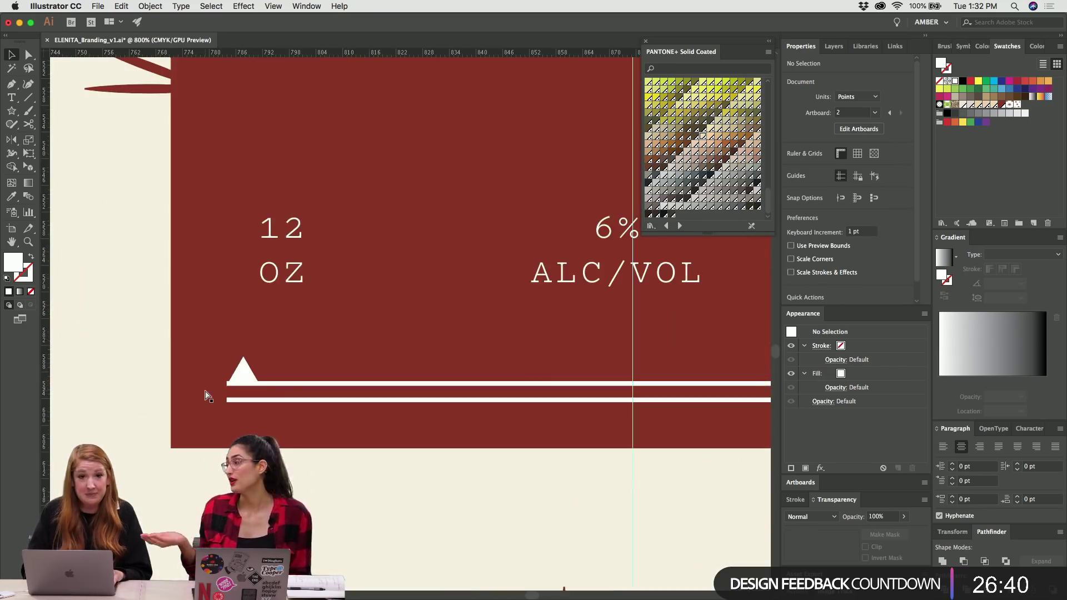
scroll(205, 396, left, 3)
scroll(206, 396, down, 1)
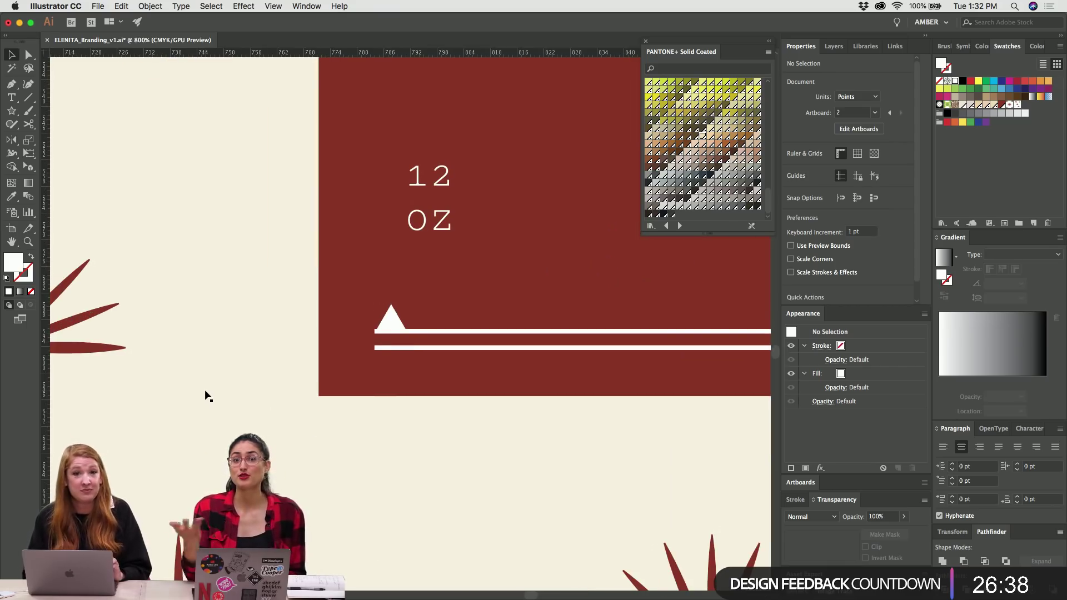
scroll(206, 396, down, 3)
scroll(205, 396, left, 1)
click(429, 236)
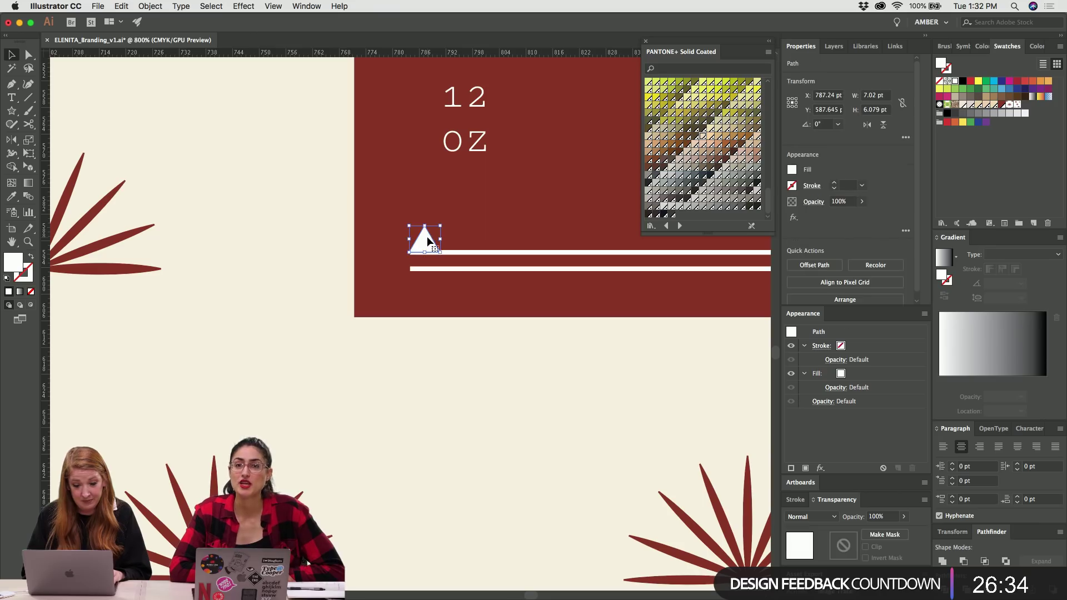
scroll(427, 236, right, 3)
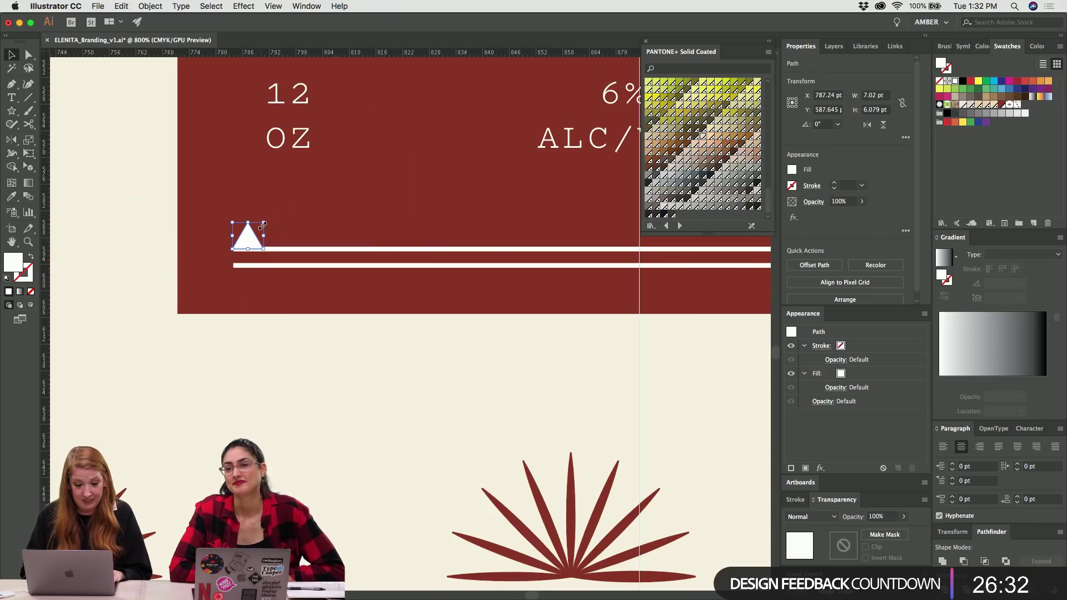
drag(264, 222, 257, 229)
click(260, 230)
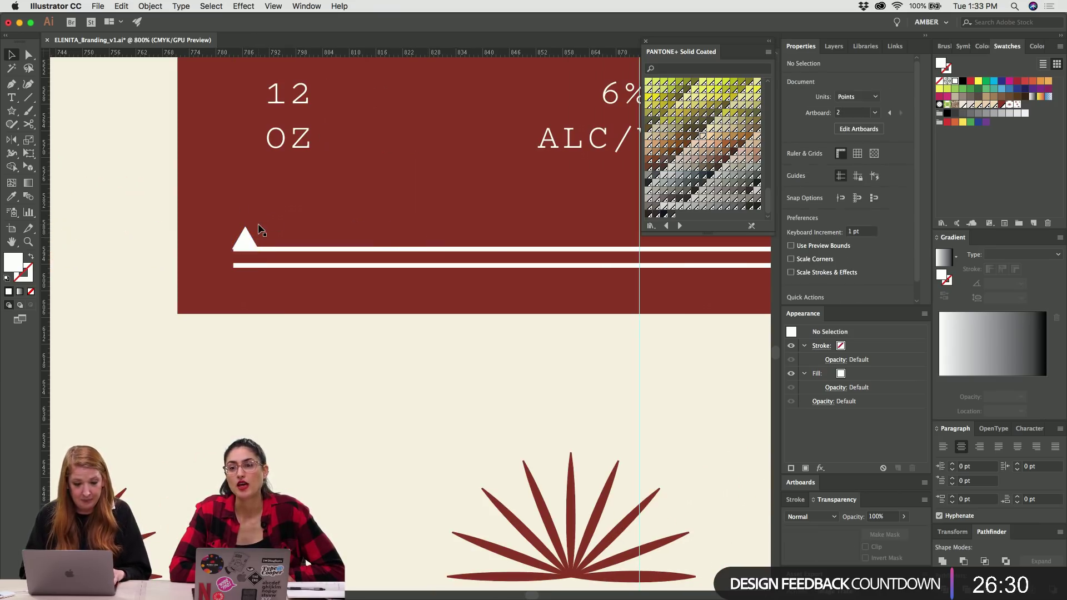
Move the triangle so its left corner sits exactly at the left end of the upper line.
click(245, 235)
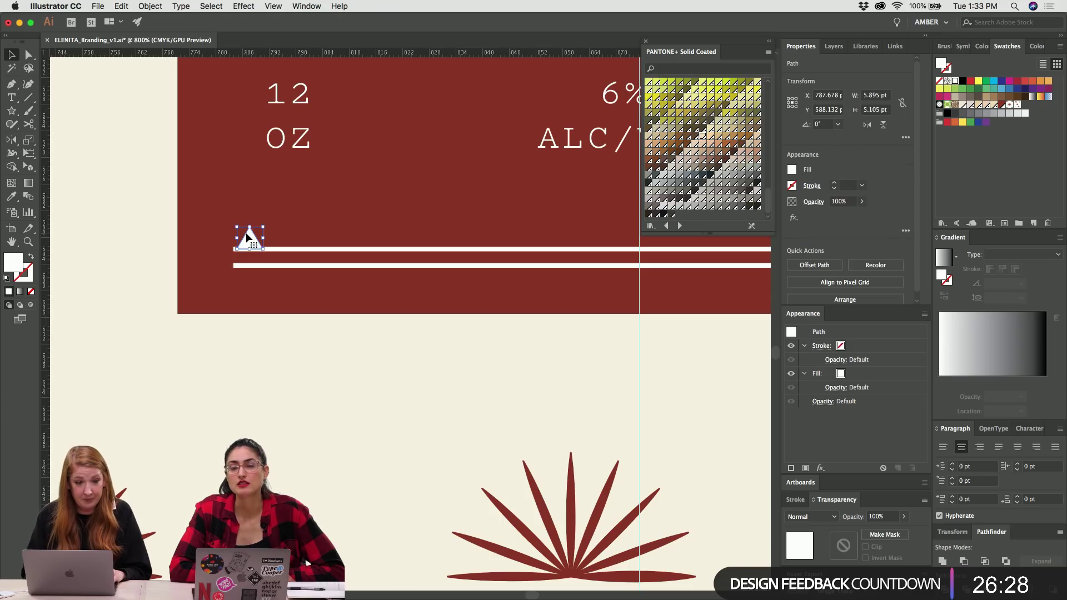
key(a)
scroll(246, 236, left, 3)
scroll(245, 236, up, 1)
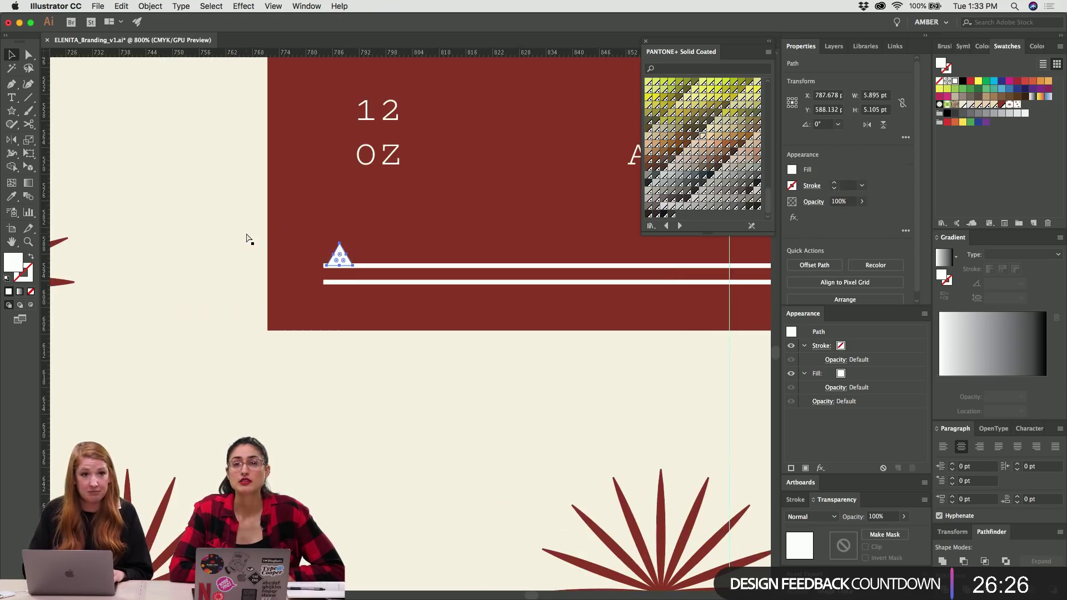
key(super+equal)
key(super+equal)
key(super+equal)
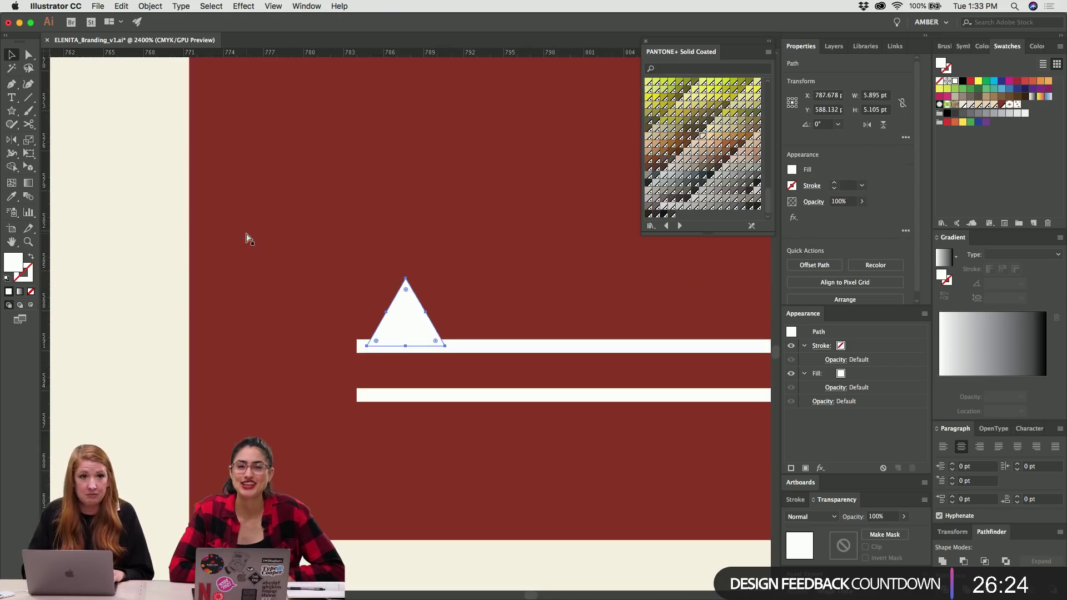
key(v)
mouse_move(401, 317)
mouse_down()
mouse_move(391, 310)
mouse_move(412, 318)
mouse_move(390, 306)
mouse_up()
key(super+shift+a)
key(super+minus)
key(super+minus)
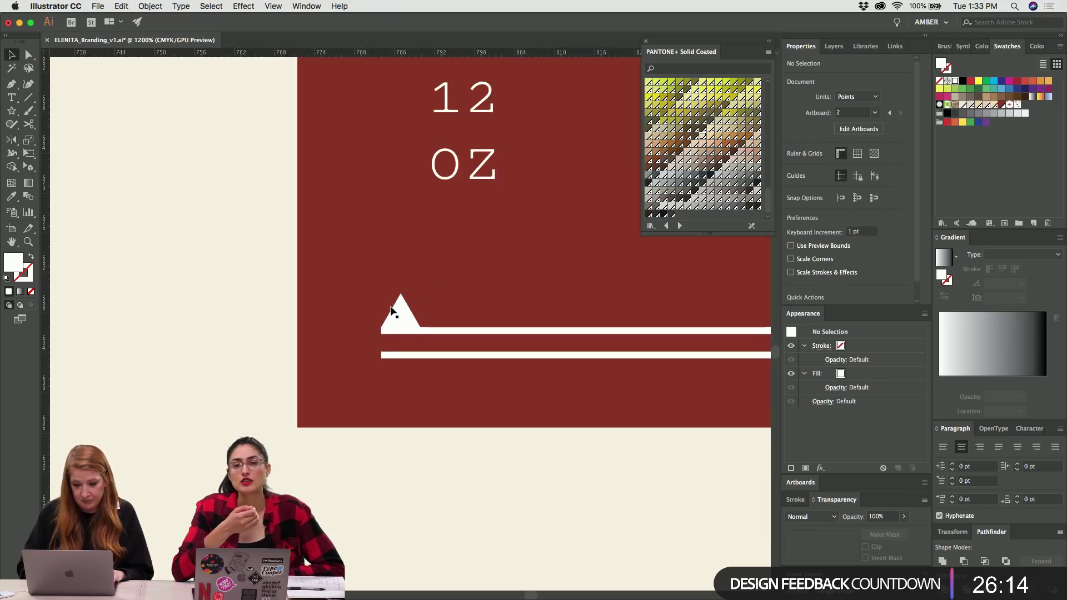
key(super+minus)
key(super+minus)
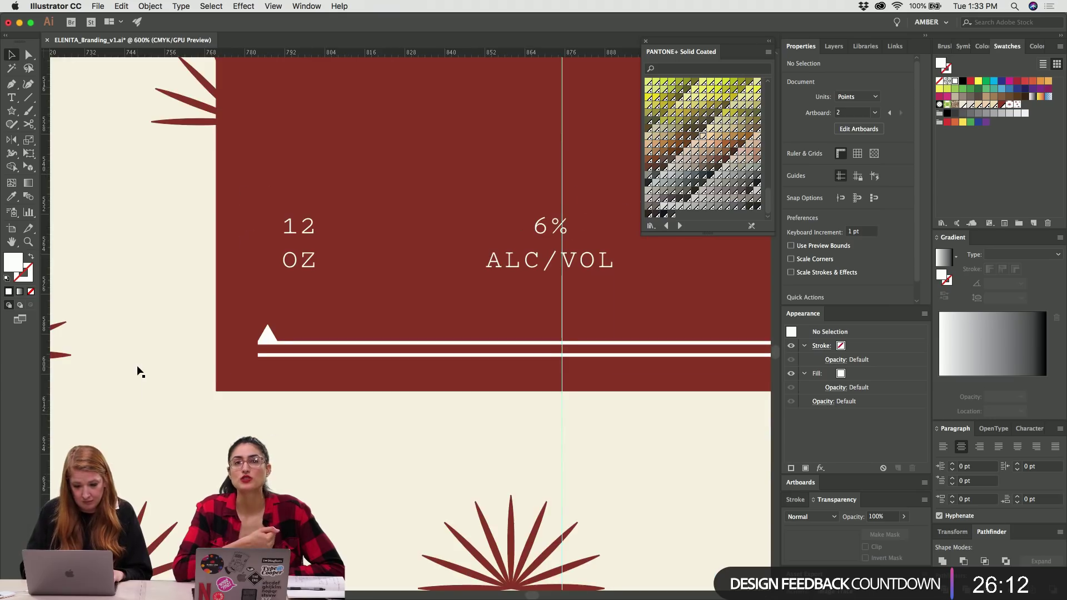
Scale the left-end triangle down to about 5.2 by 4.5 pt.
scroll(139, 372, right, 5)
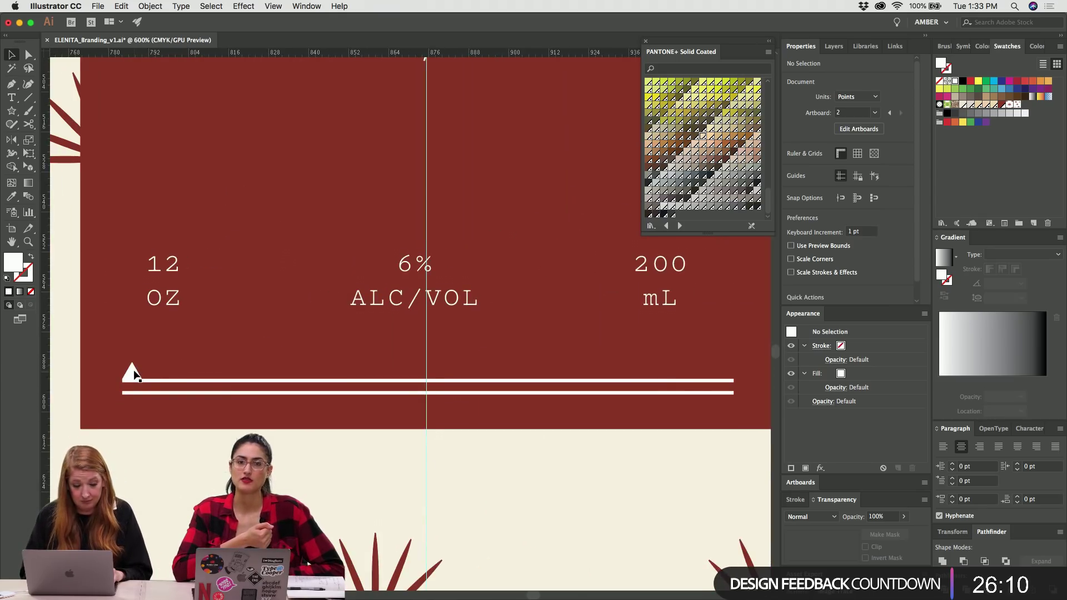
click(134, 373)
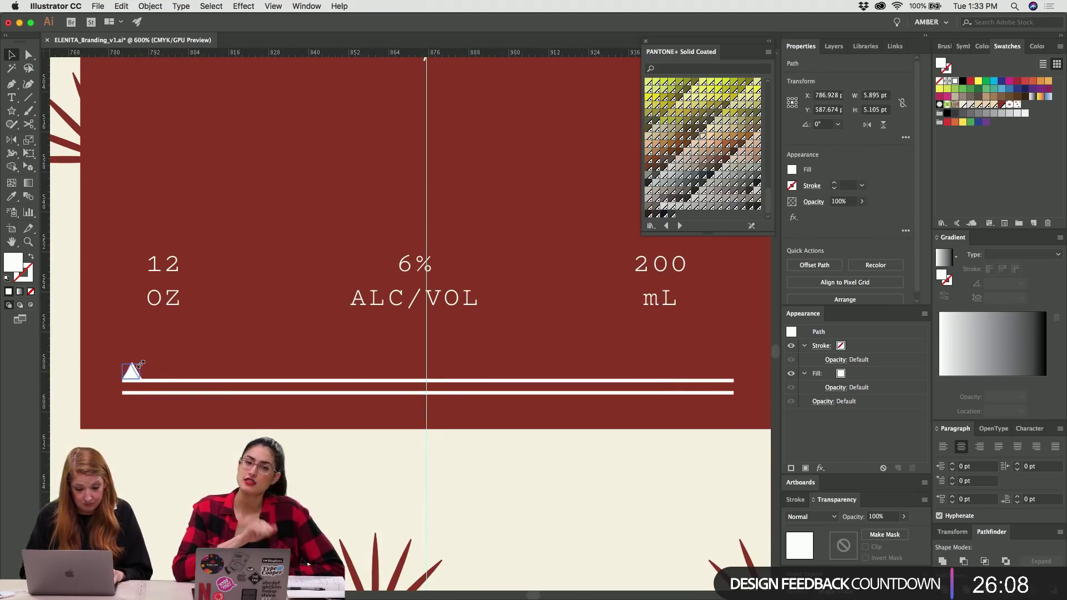
drag(142, 364, 140, 366)
key(super+minus)
key(super+minus)
click(142, 367)
Duplicate the triangle onto the right end of the upper line, level with the original.
scroll(141, 367, up, 6)
scroll(142, 368, right, 5)
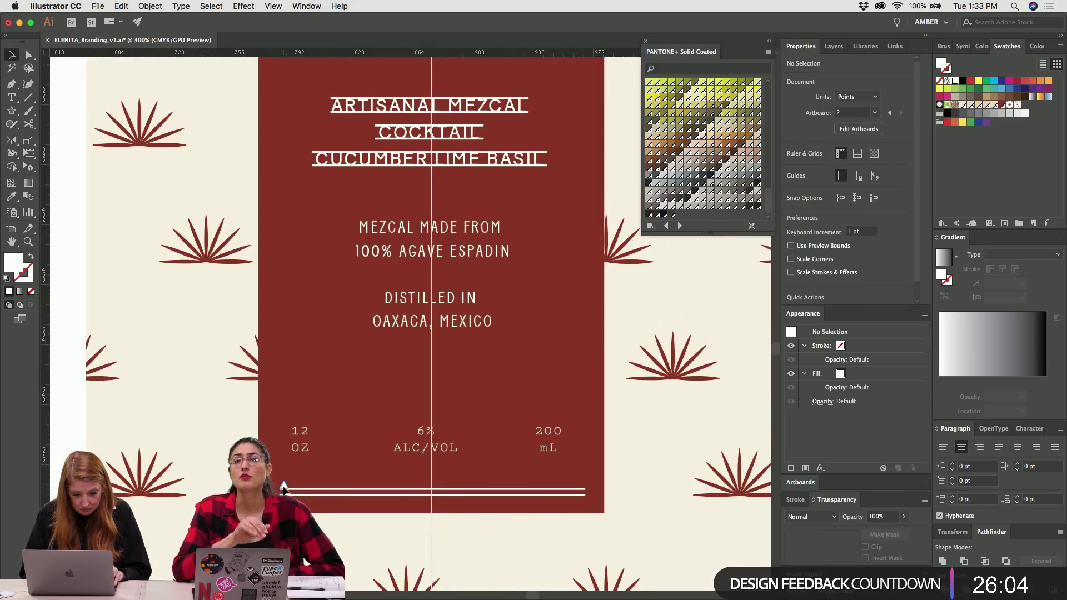
drag(284, 489, 581, 520)
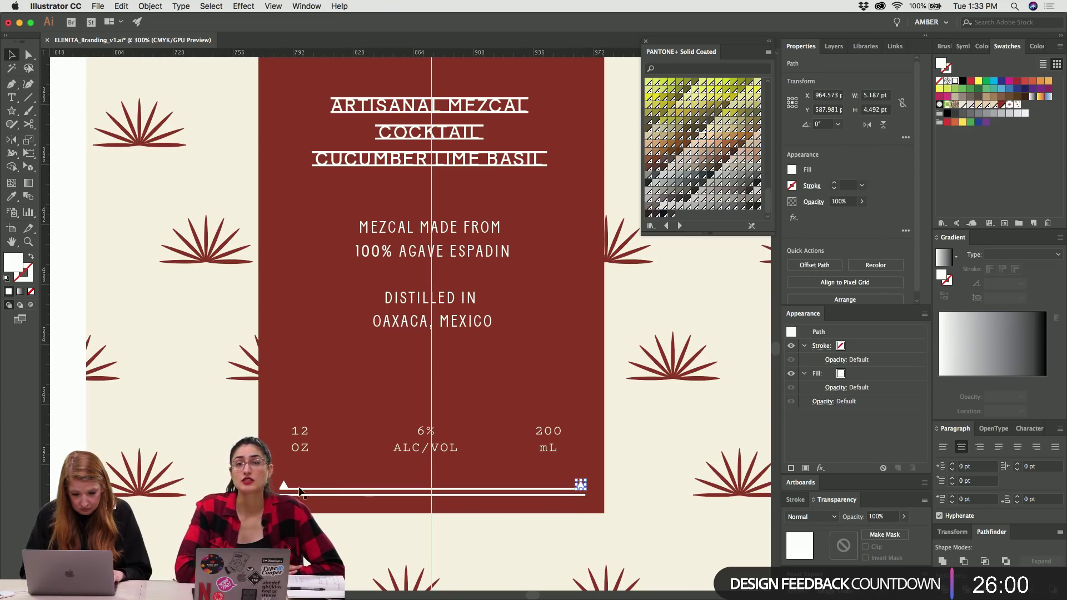
shift+click(284, 487)
key(super+equal)
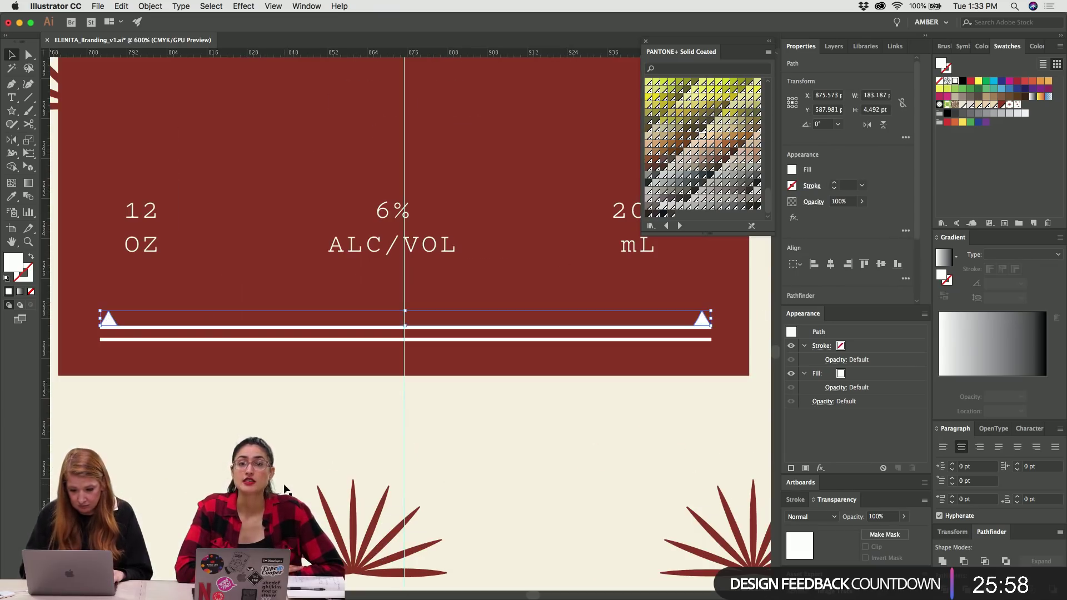
click(555, 395)
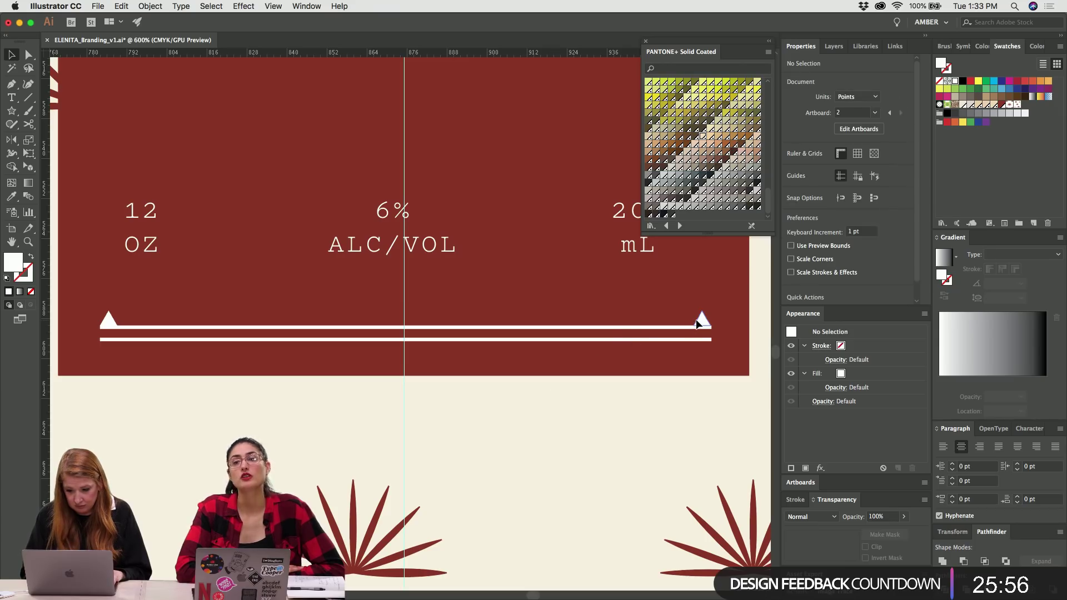
Blend the two end triangles using Specified Steps spacing with 20 steps and the preview enabled.
click(699, 325)
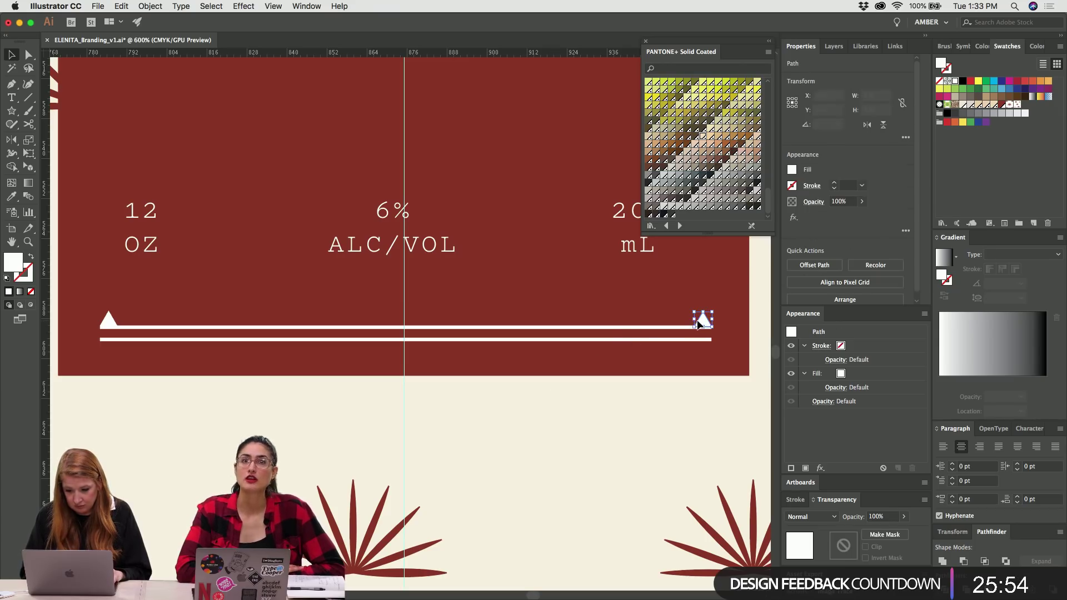
click(107, 322)
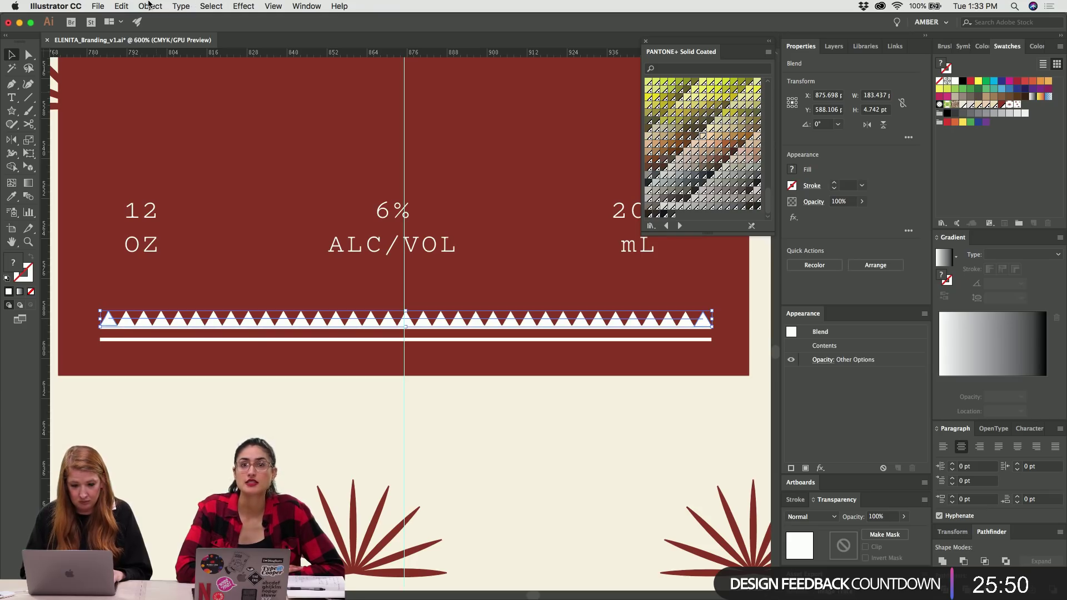
click(150, 6)
mouse_move(185, 277)
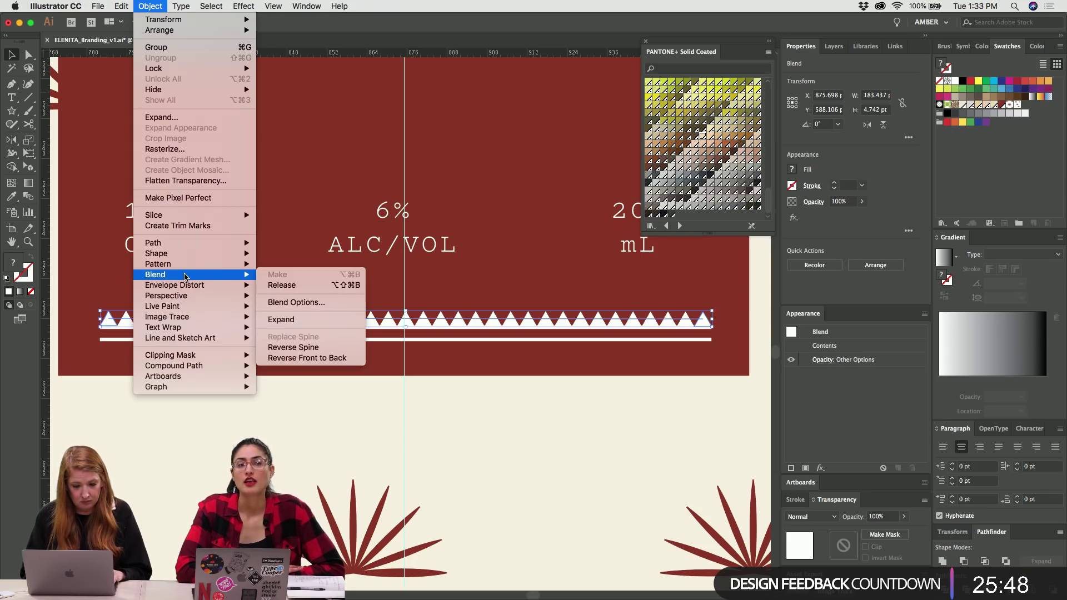
click(294, 303)
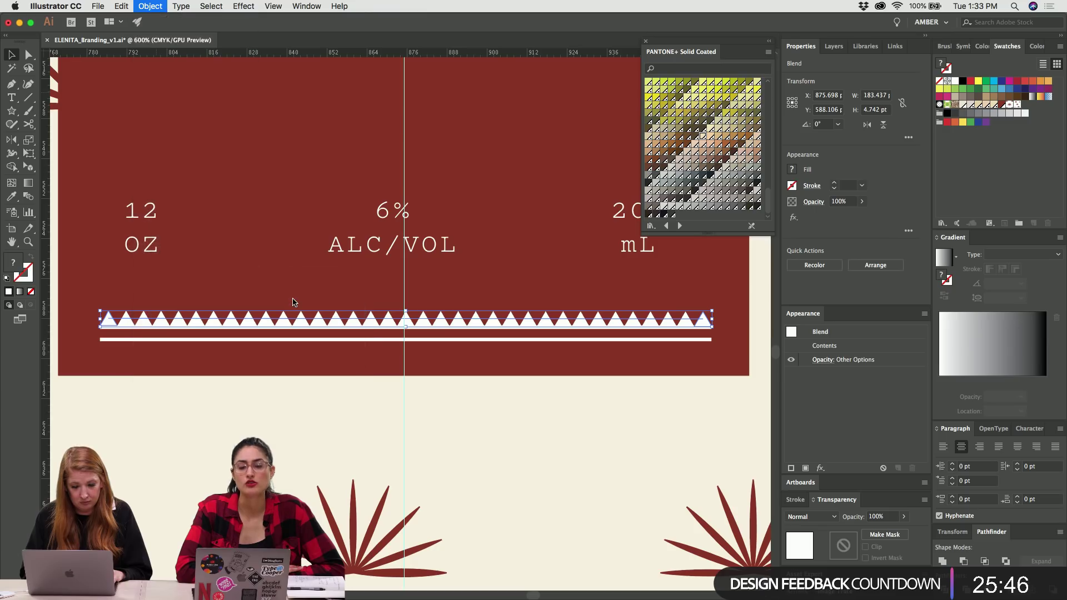
click(563, 335)
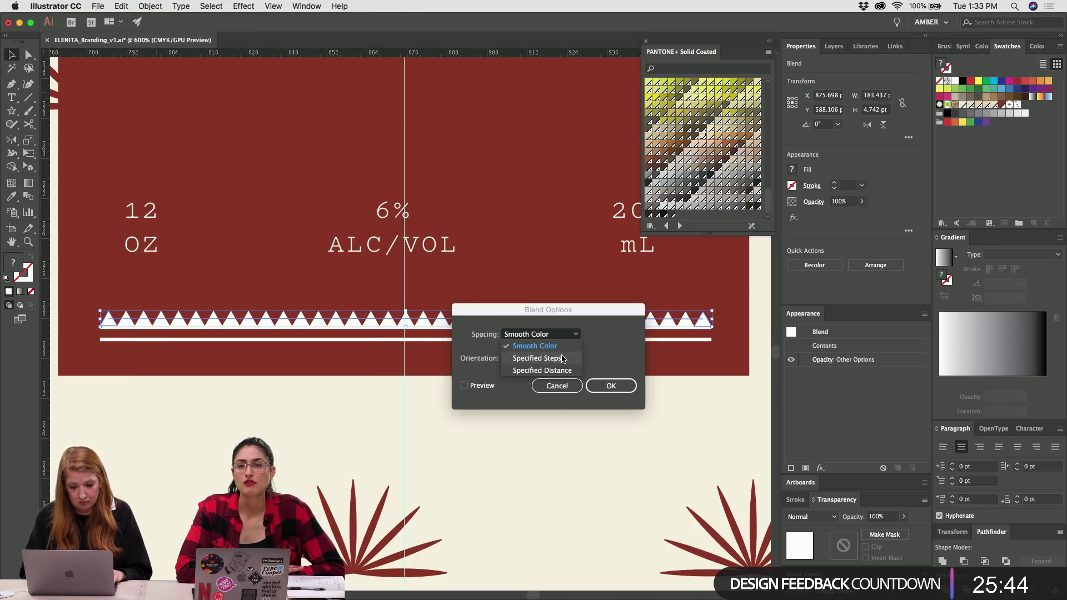
click(563, 346)
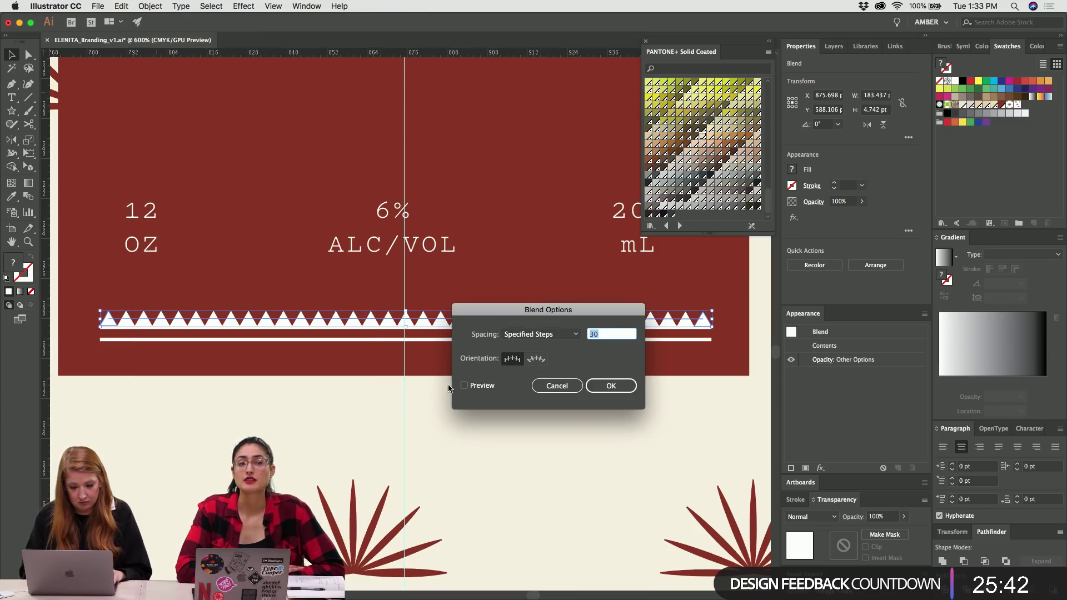
click(464, 386)
text(30)
double_click(602, 335)
text(20)
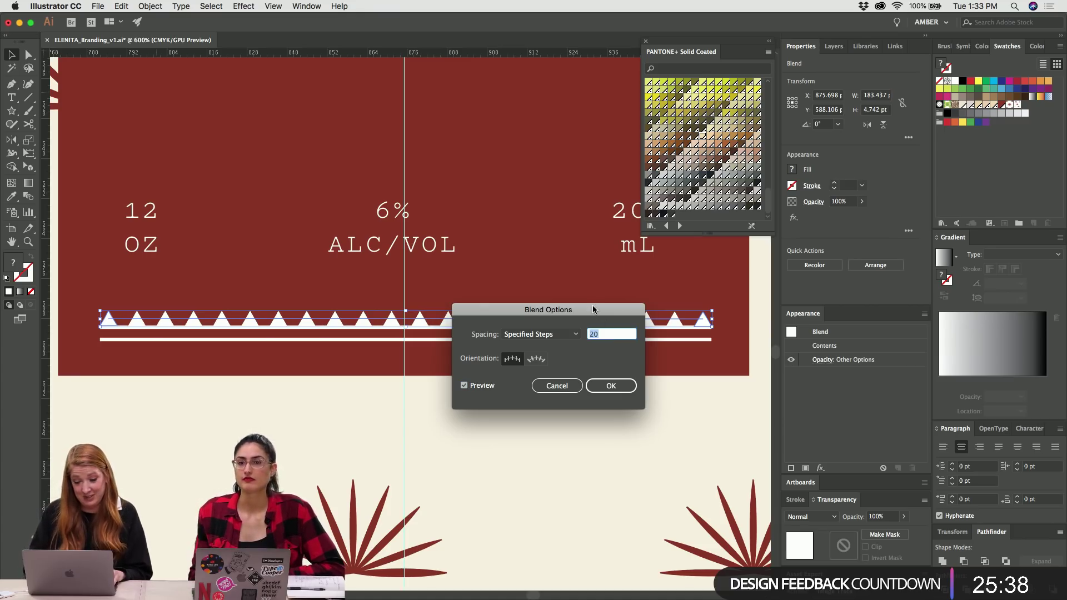
Reduce the triangle blend to 19 steps and apply the blend options.
drag(594, 310, 481, 386)
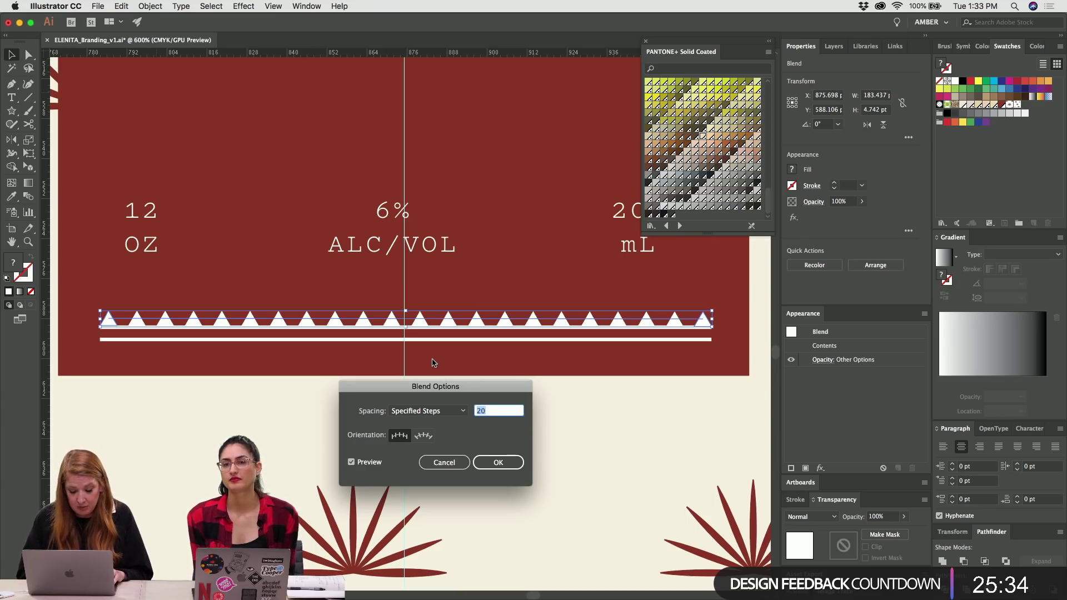
key(Down)
key(Down)
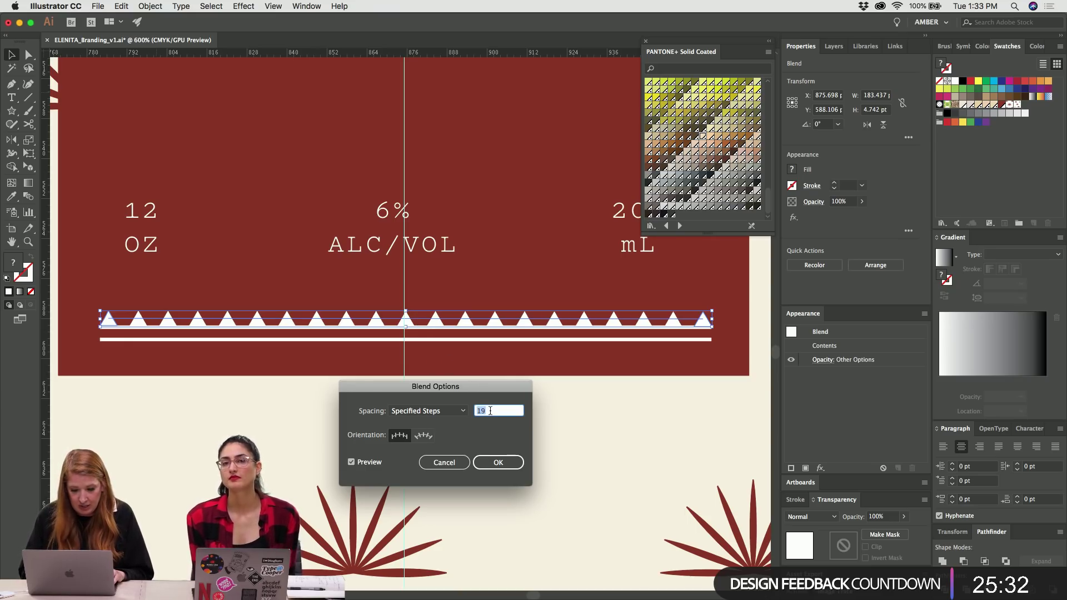
key(Up)
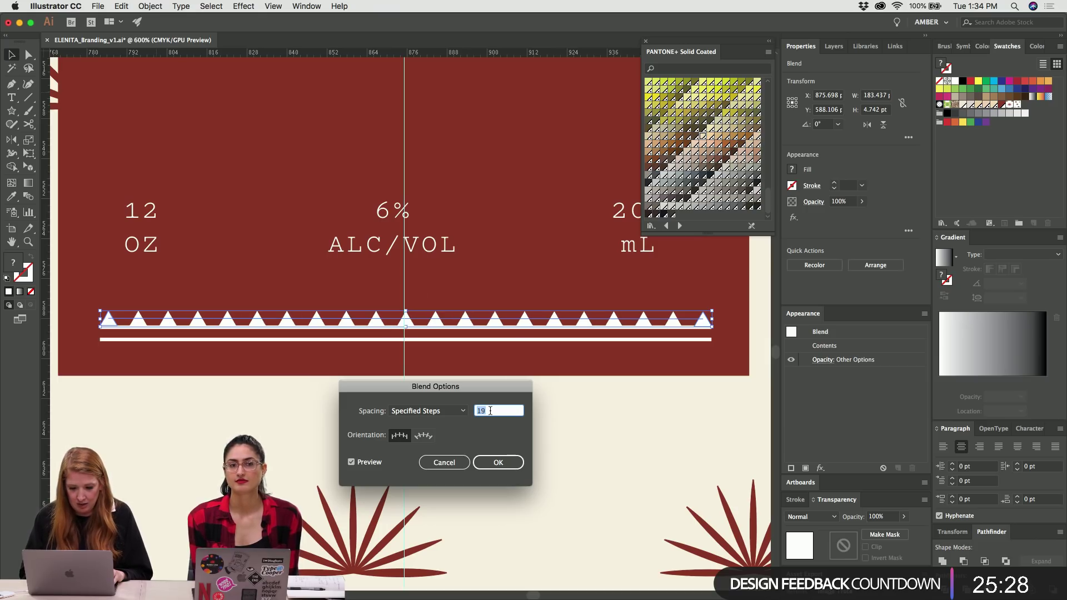
click(504, 466)
click(505, 466)
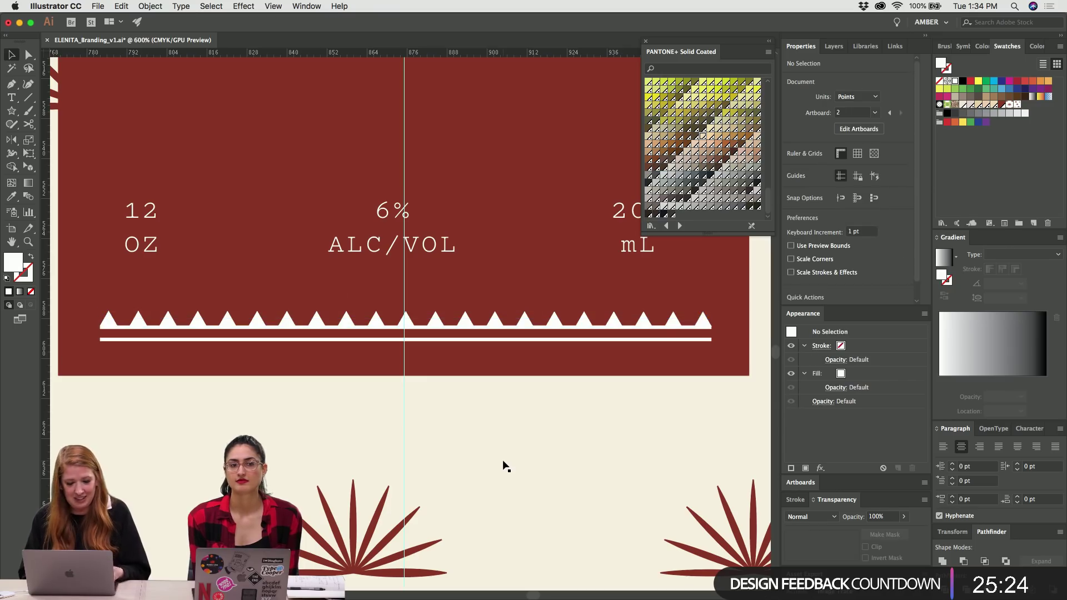
Draw a white circle 30 pt in diameter on the center guide between OAXACA, MEXICO and the 6% text.
scroll(491, 358, up, 3)
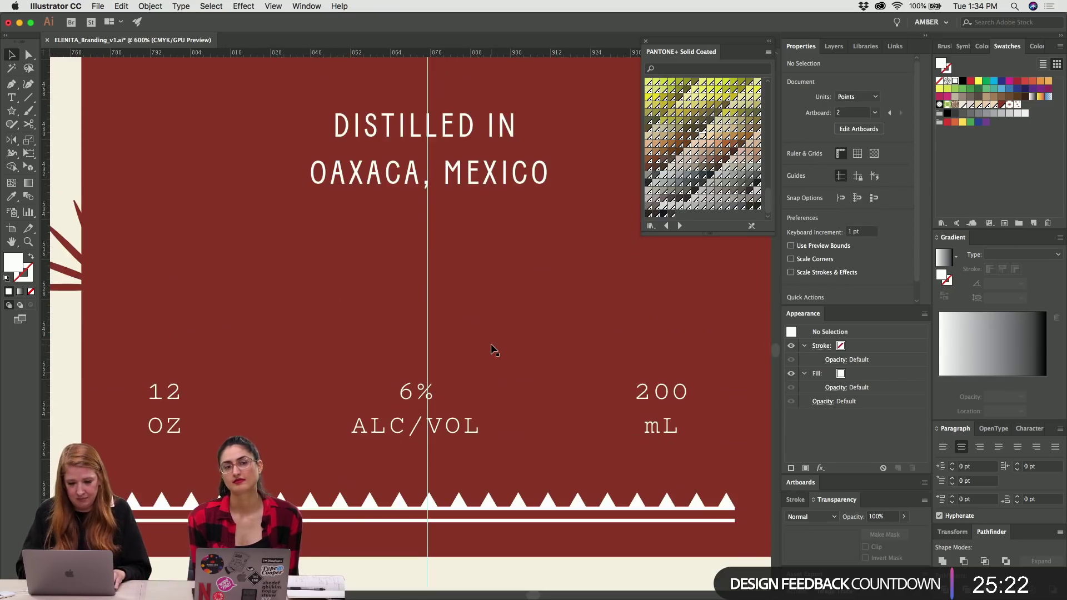
key(super+minus)
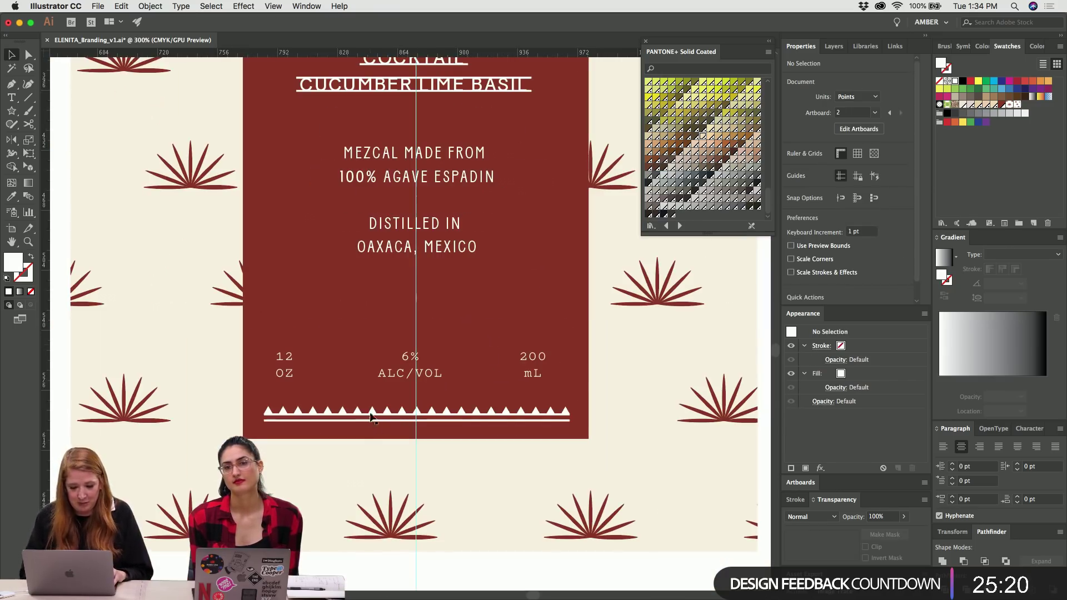
key(super+equal)
key(super+equal)
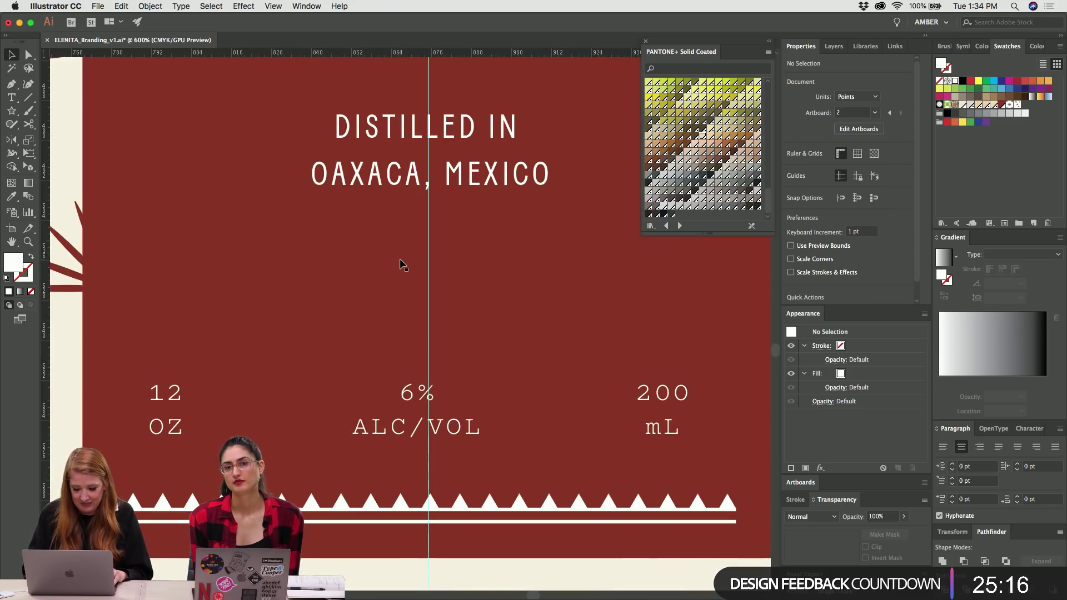
key(l)
drag(377, 232, 478, 329)
key(v)
click(477, 329)
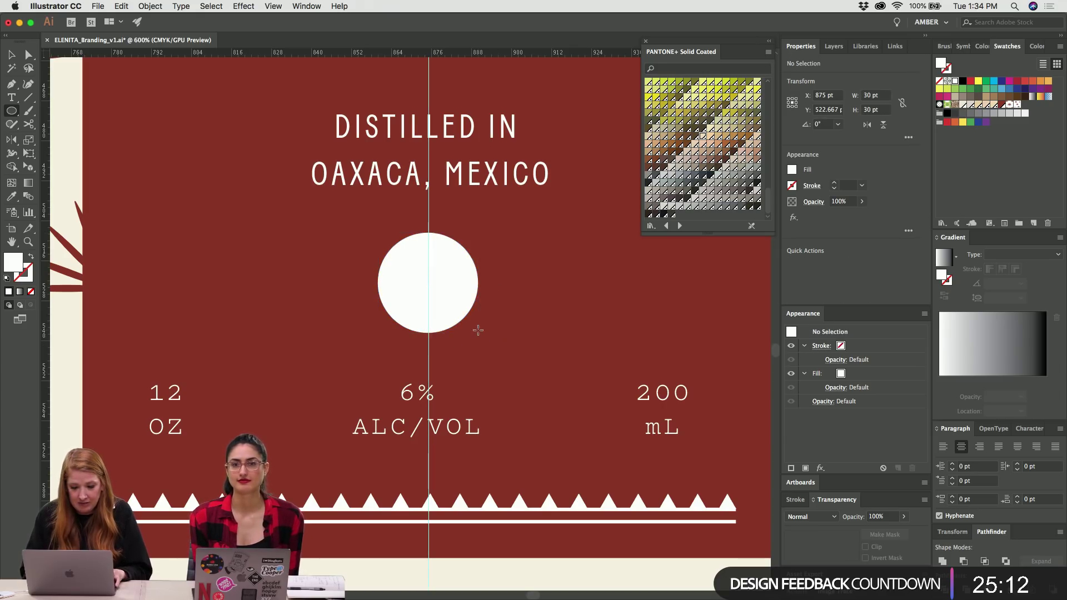
Draw a white rectangle about 25.2 by 26.5 pt and position it over the circle.
key(super+equal)
key(super+equal)
key(m)
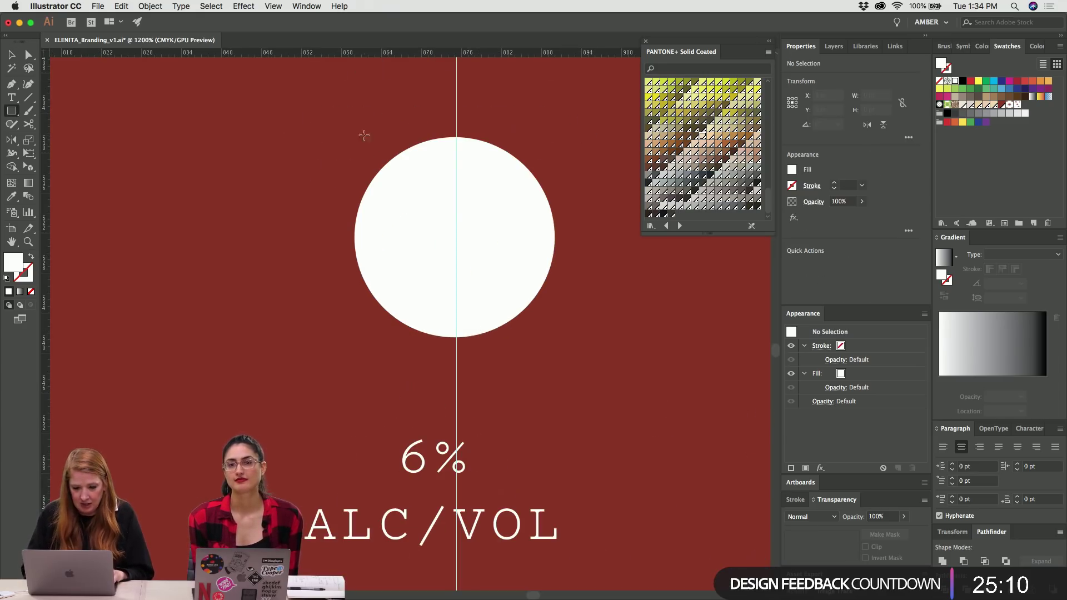
drag(368, 150, 536, 326)
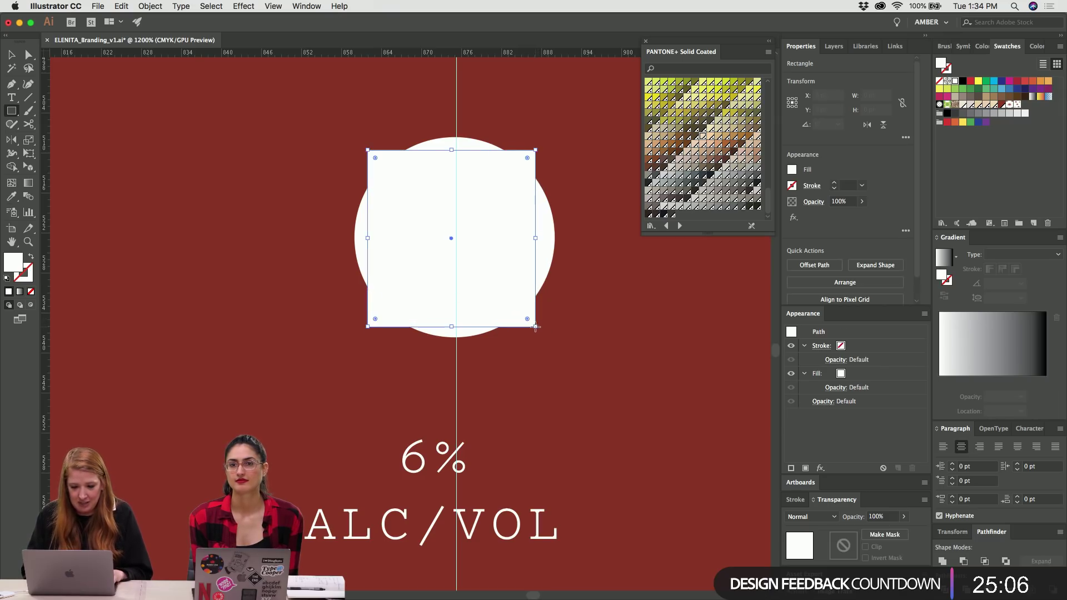
key(v)
drag(469, 230, 649, 436)
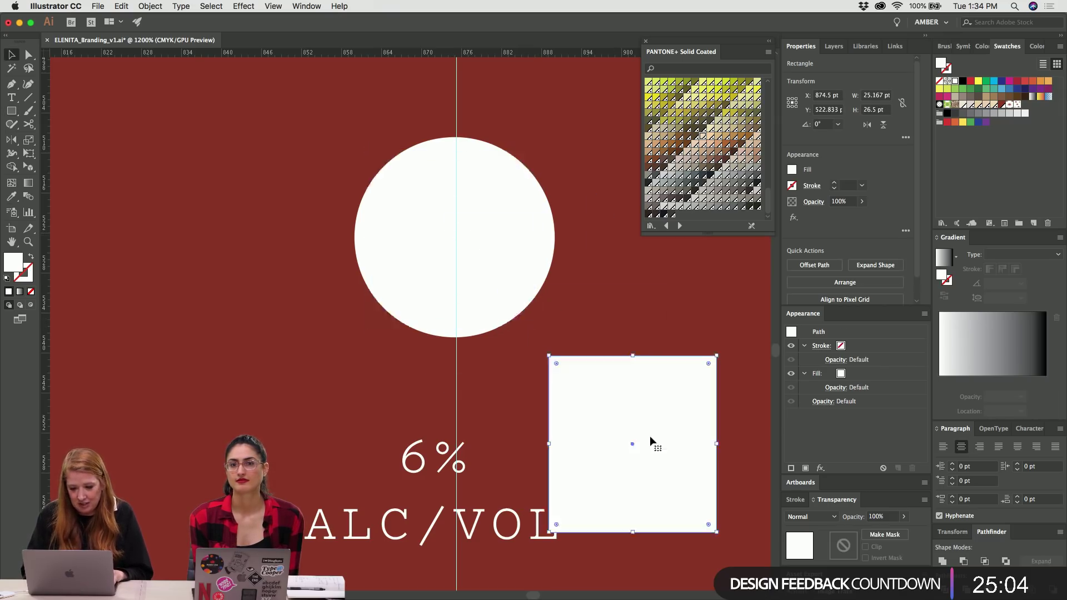
drag(455, 213, 483, 248)
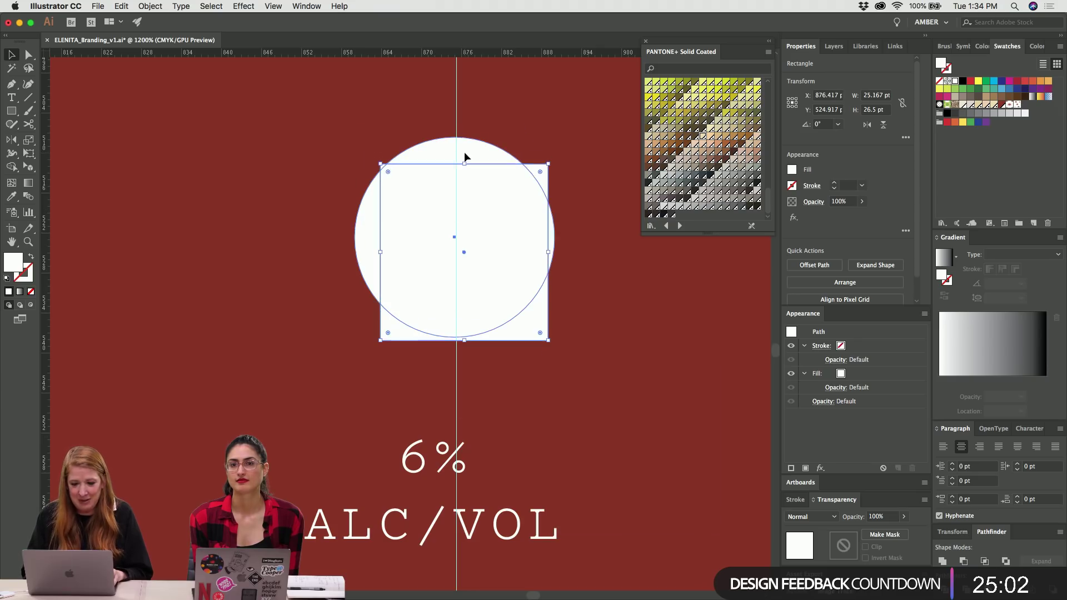
Center the rectangle and circle on each other horizontally and vertically, and shrink the rectangle slightly about its center.
shift+click(465, 155)
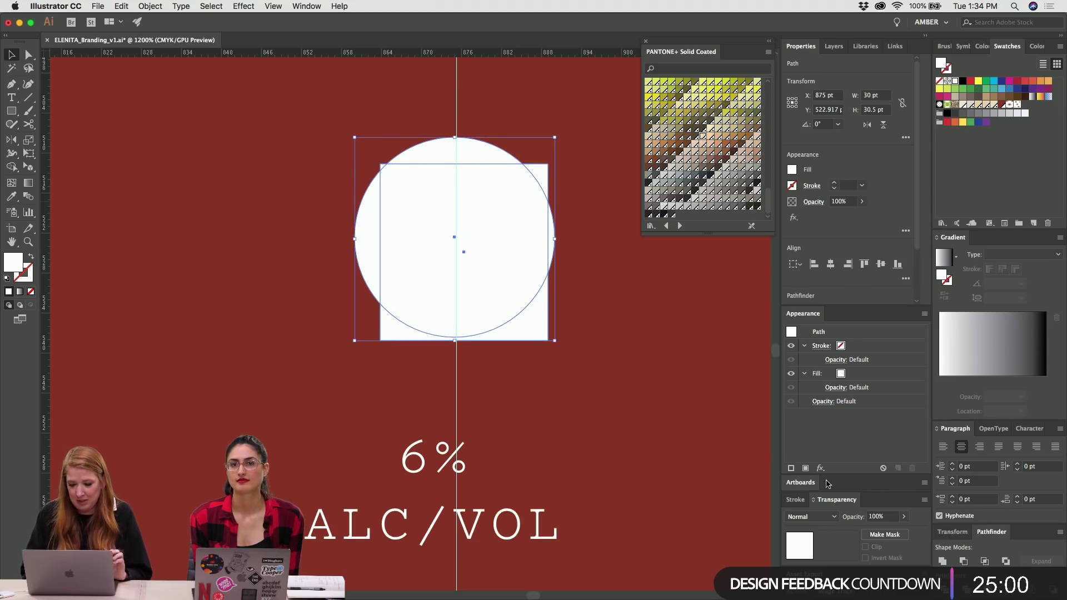
mouse_move(821, 581)
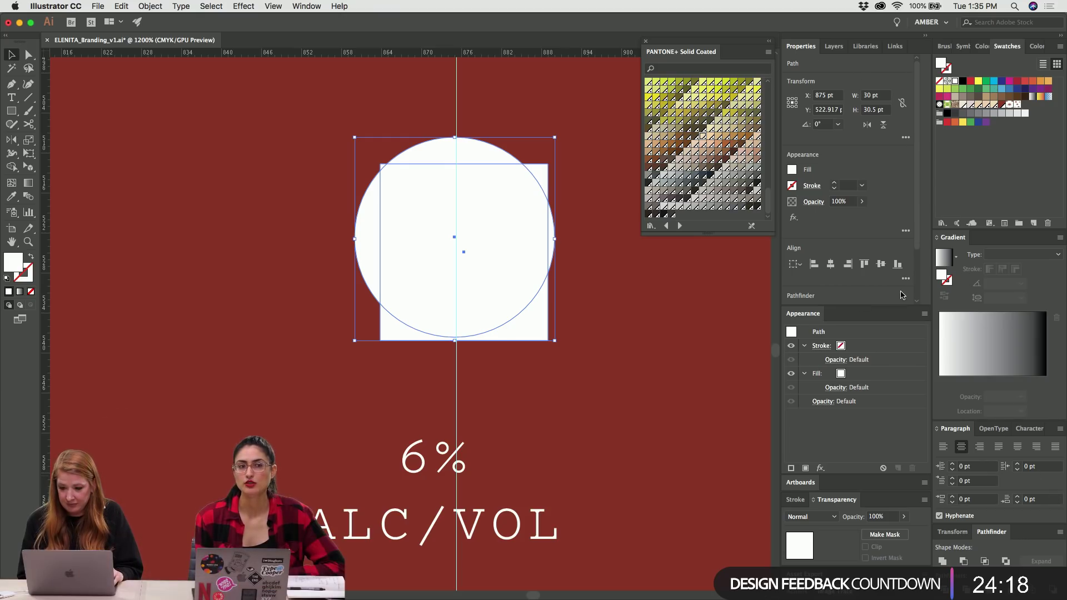
click(831, 264)
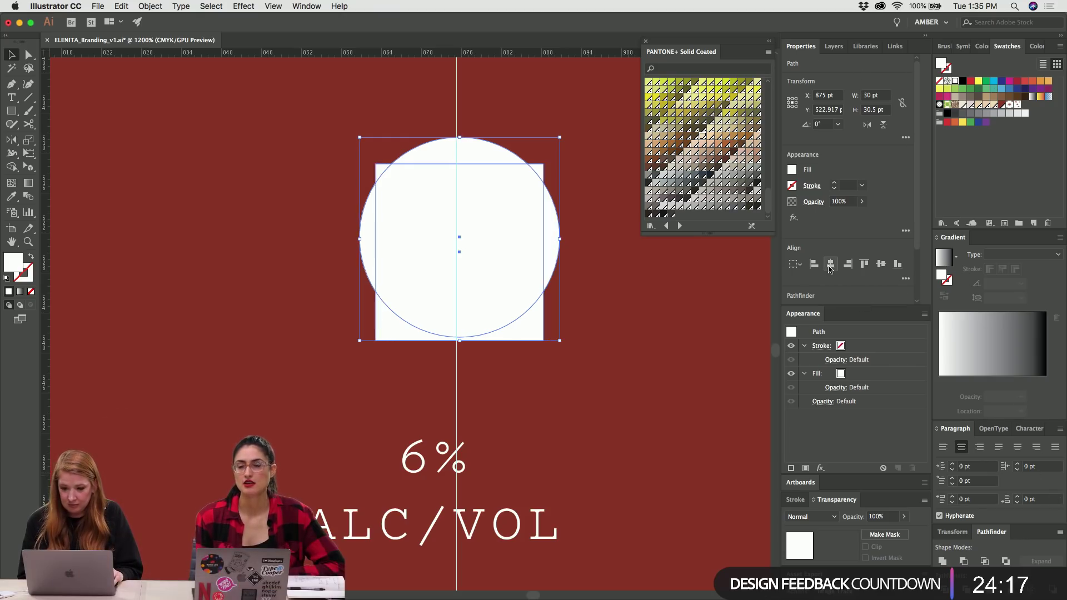
click(881, 264)
click(410, 296)
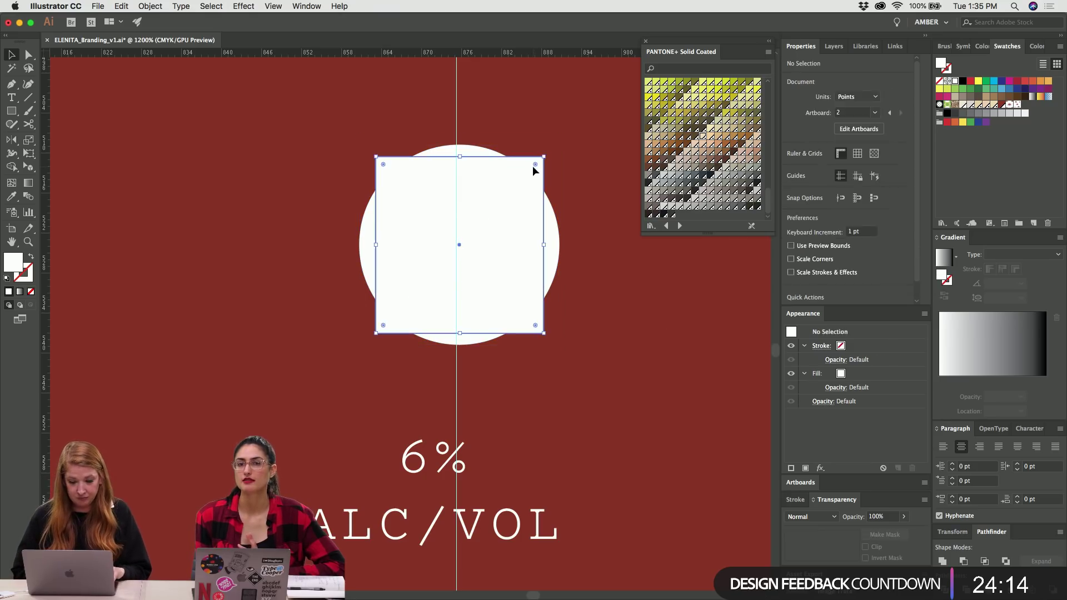
drag(544, 158, 541, 160)
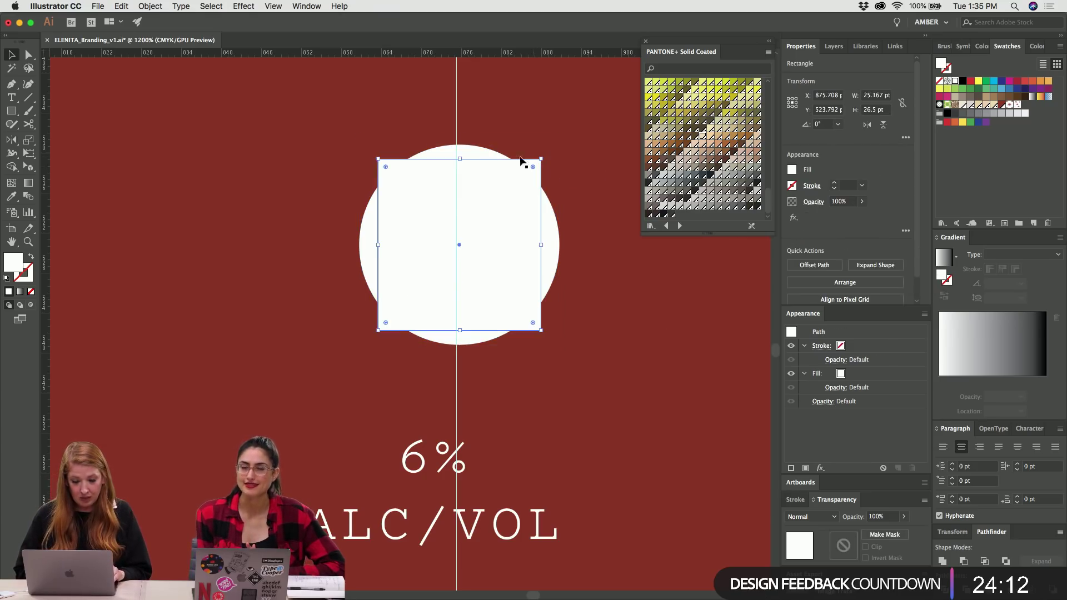
Cut the rectangle out of the circle with Minus Front, leaving four curved segments.
click(474, 150)
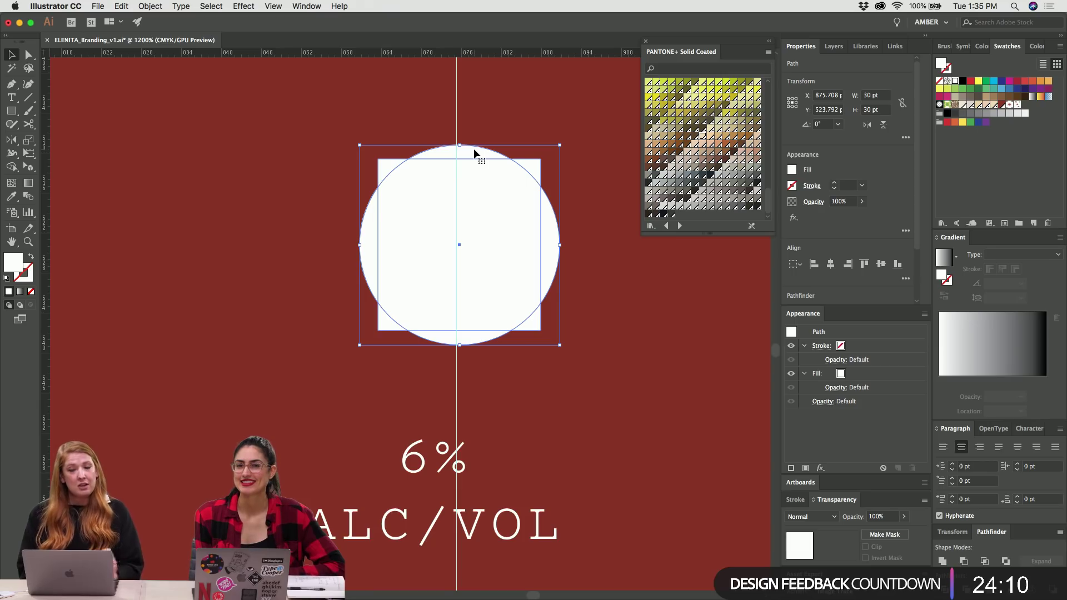
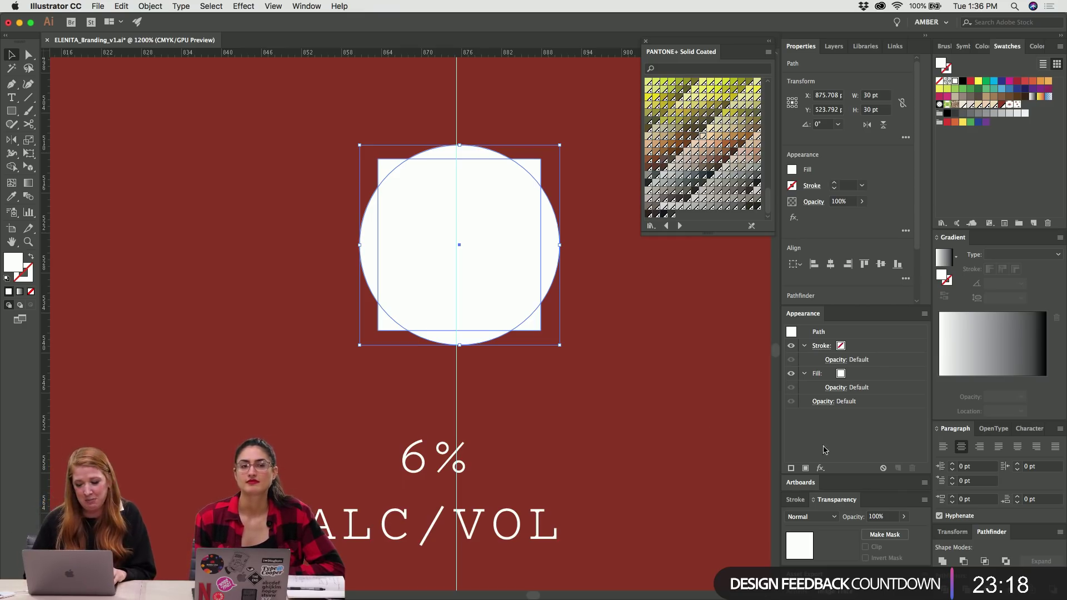
click(963, 561)
click(534, 294)
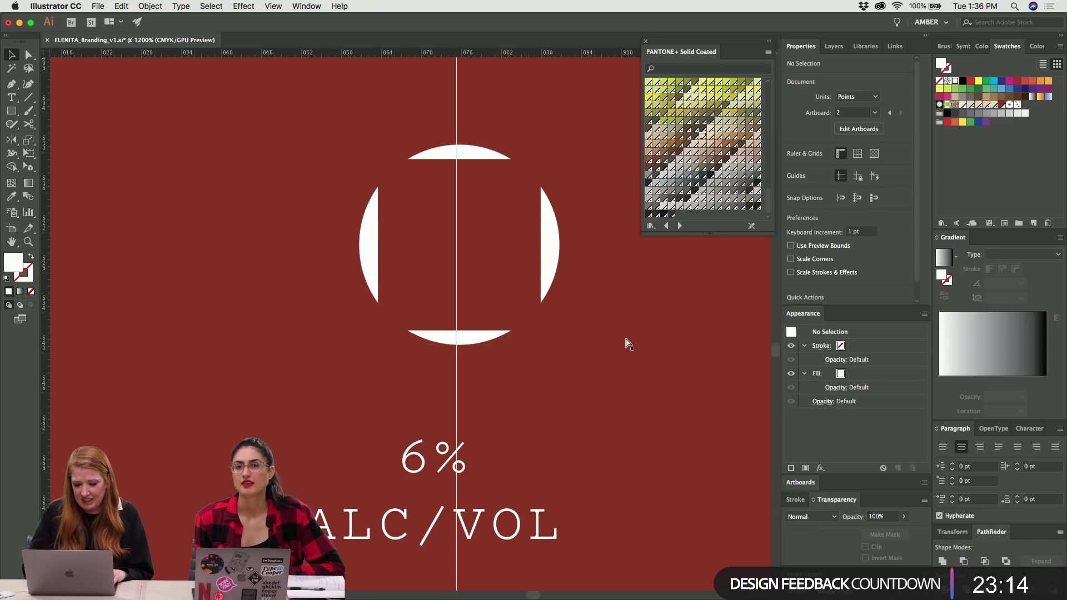
key(super+minus)
key(super+minus)
key(super+equal)
key(super+equal)
key(super+equal)
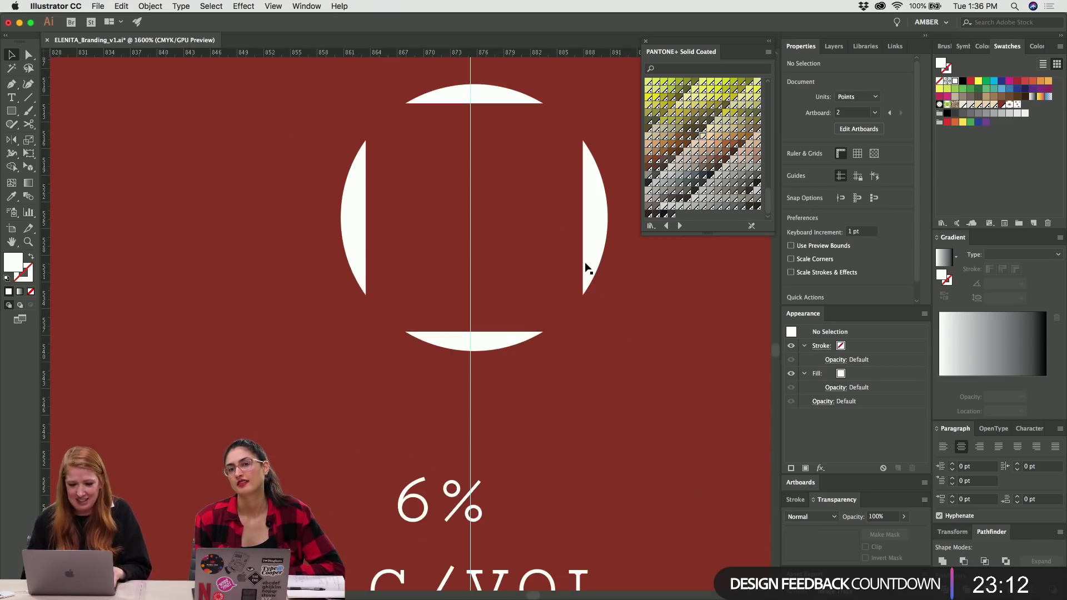
Examine the two geometric symbols beneath the matchbox photo in the Elenita moodboard PDF, and return to Illustrator.
key(super+Tab)
key(super+Tab)
key(super+Tab)
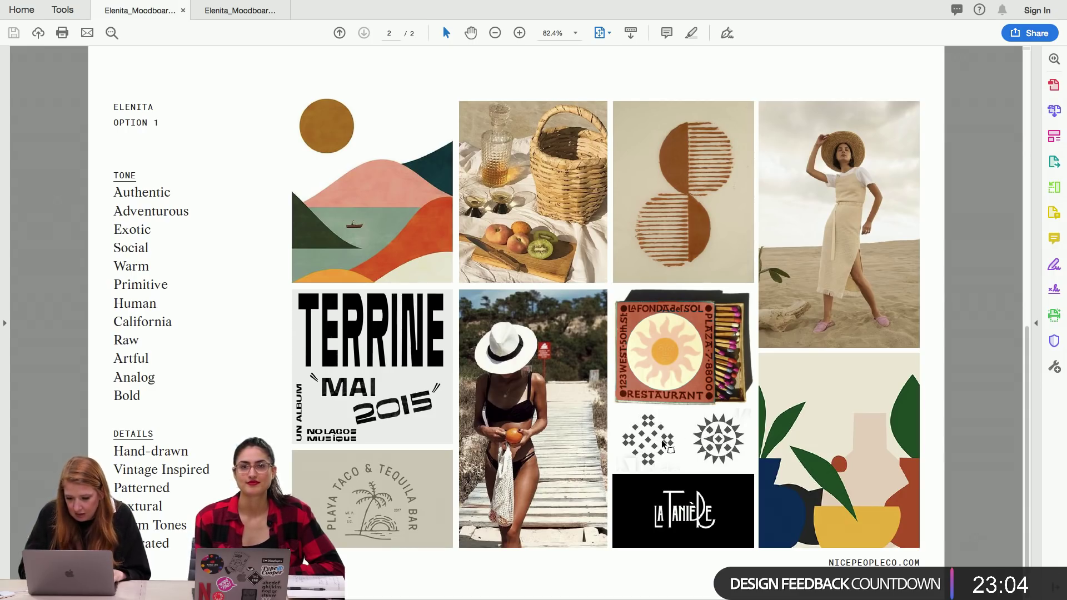
key(super+equal)
key(super+equal)
key(super+equal)
scroll(662, 441, down, 8)
scroll(662, 441, right, 10)
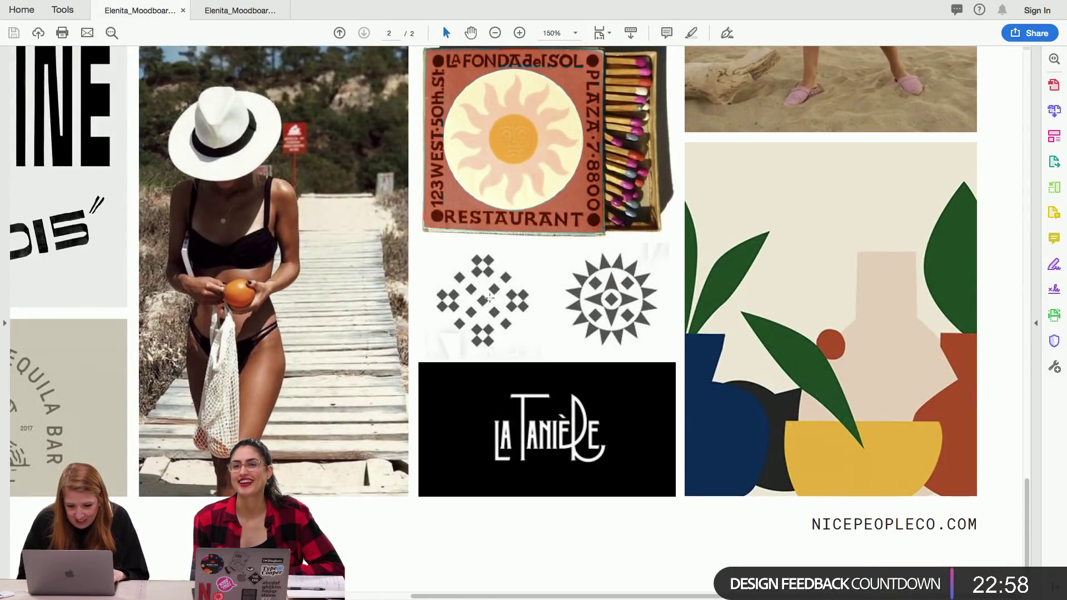
key(super+equal)
scroll(488, 294, down, 2)
scroll(488, 294, right, 3)
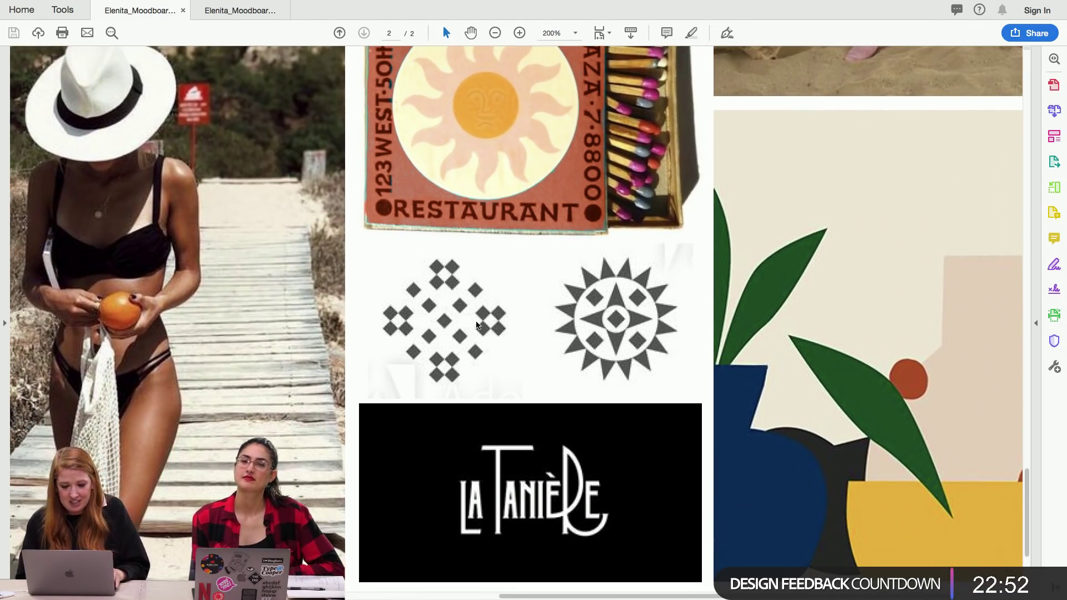
key(super+Tab)
Try overlaying a copy of the four-segment group rotated 45 degrees clockwise.
click(488, 95)
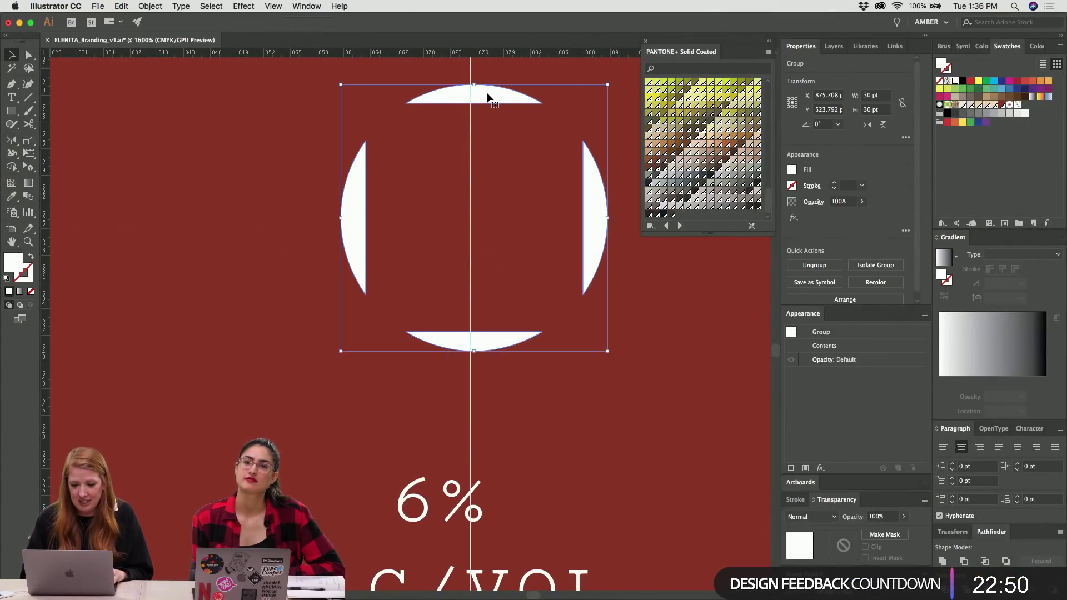
drag(613, 83, 649, 189)
scroll(488, 187, up, 3)
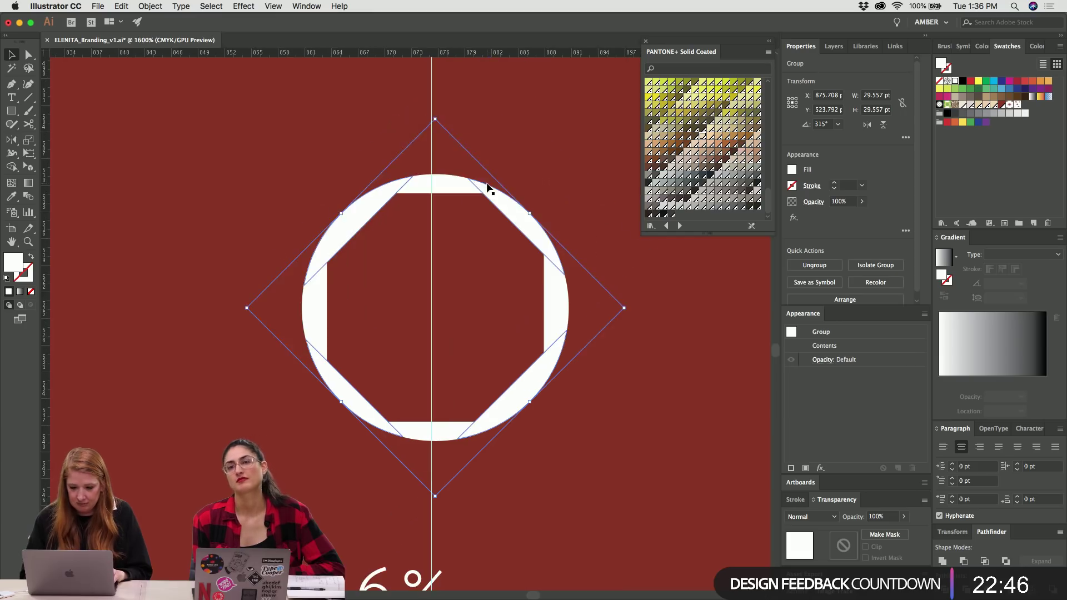
key(super+z)
key(super+z)
key(super+z)
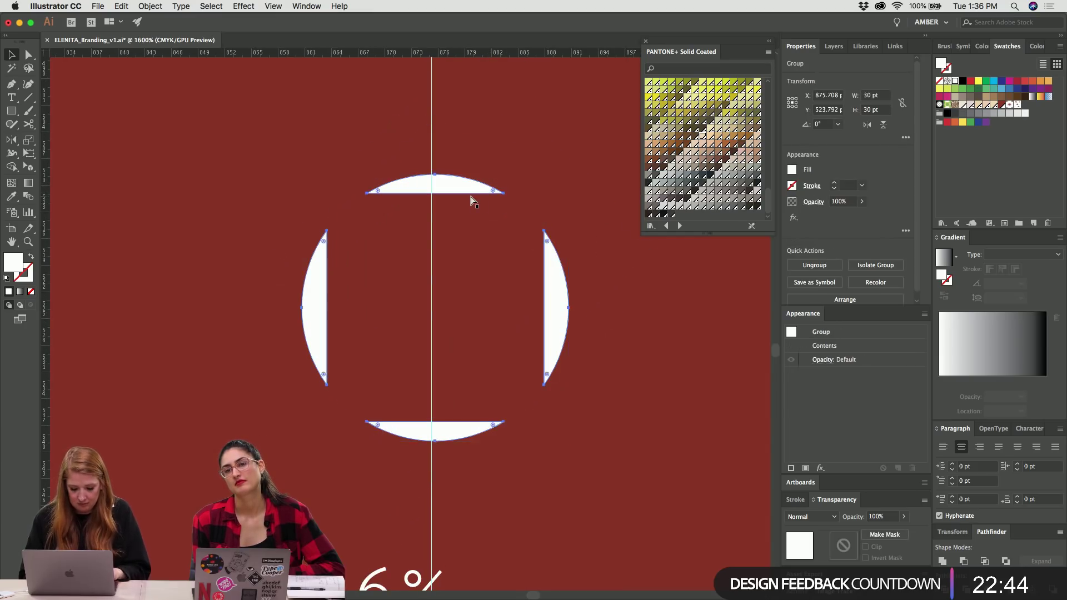
Duplicate only the top curved segment and place the copy 3 pt above the original.
key(a)
click(453, 189)
key(alt+shift+Up)
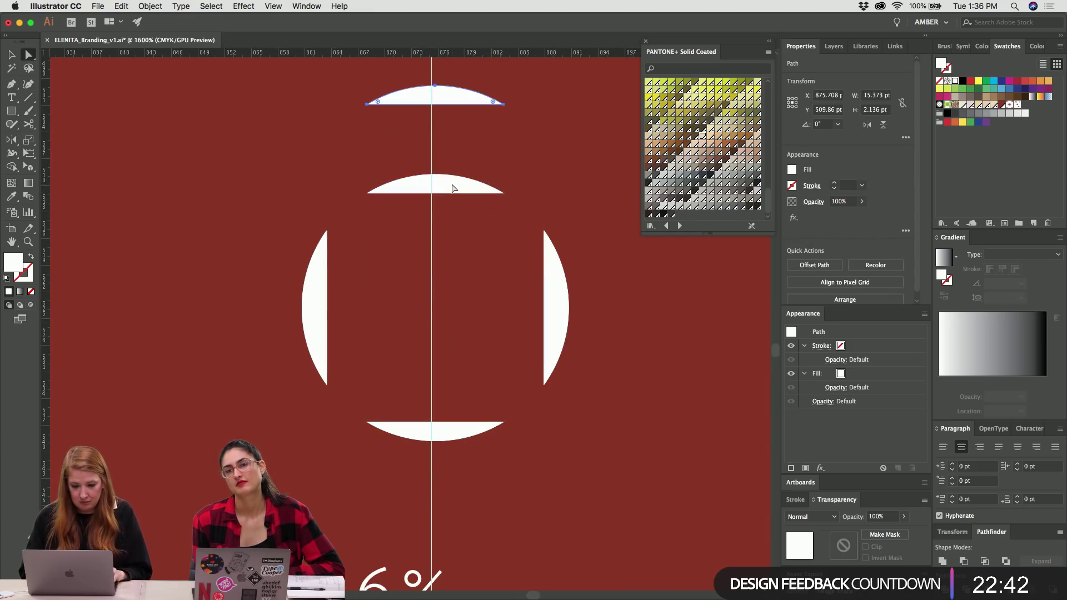
key(shift+Down)
key(Up)
key(Up)
key(Up)
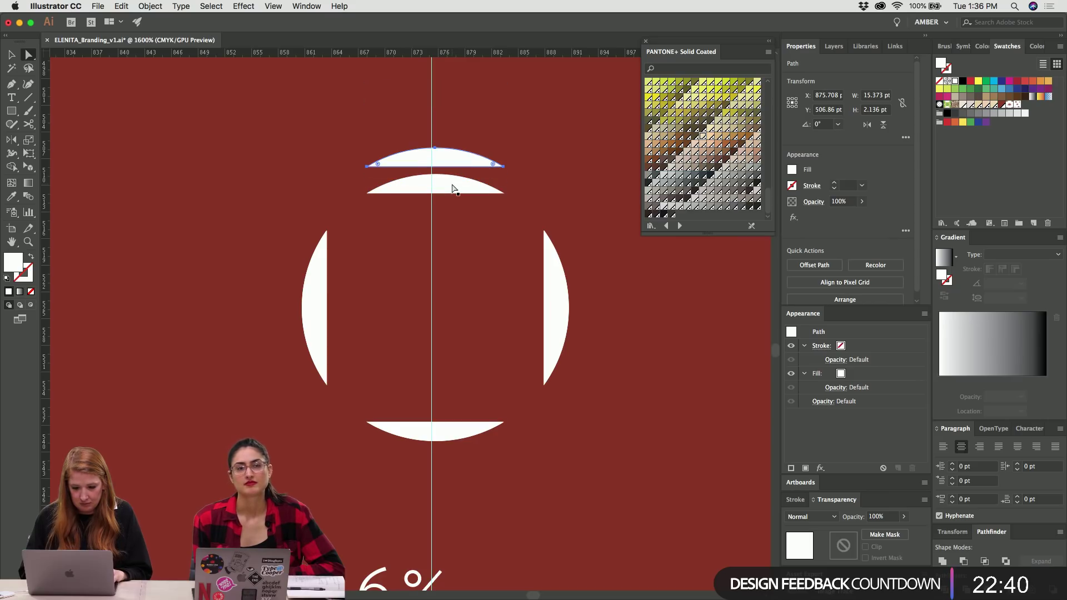
Duplicate the left and right curved segments, placing each copy 4 pt outward from its original.
click(328, 271)
key(alt+Left)
key(Left)
key(Left)
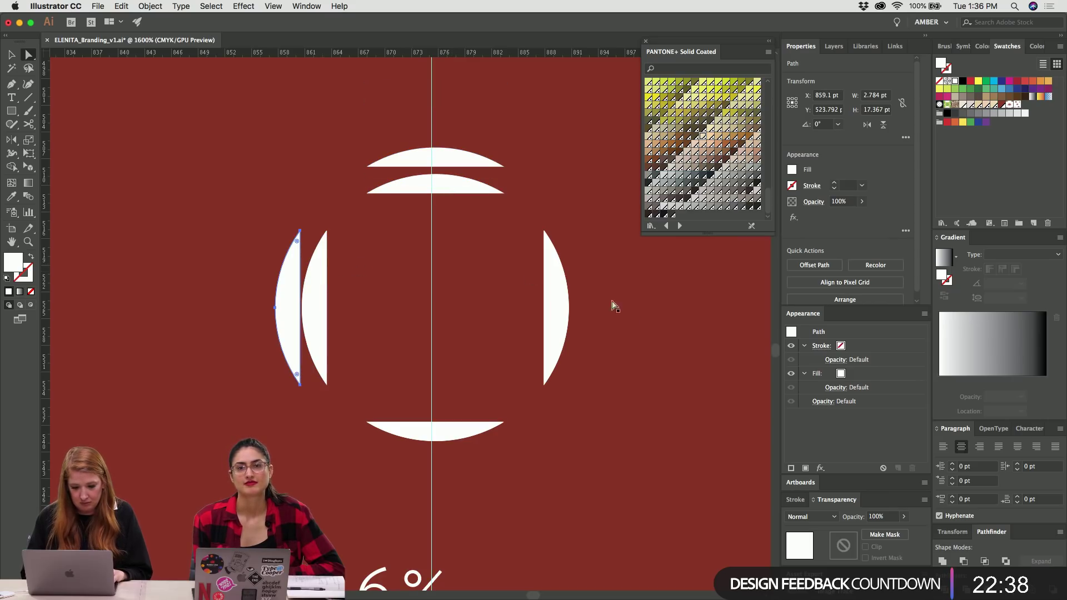
key(Left)
click(559, 297)
key(alt+Right)
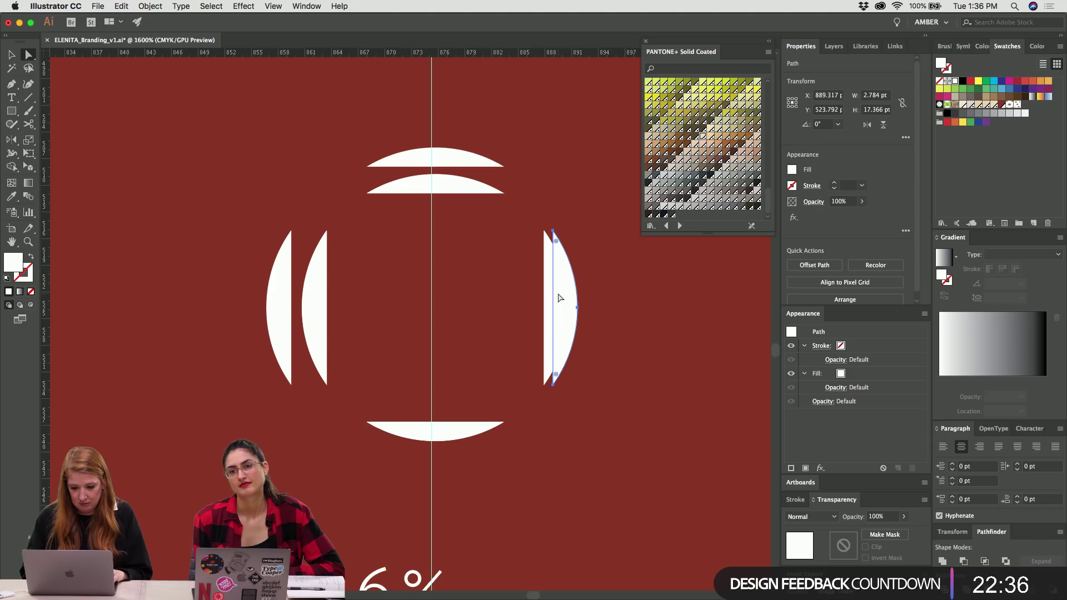
key(Right)
key(Right)
Duplicate the bottom curved segment and place the copy about 3.6 pt below the original.
click(456, 439)
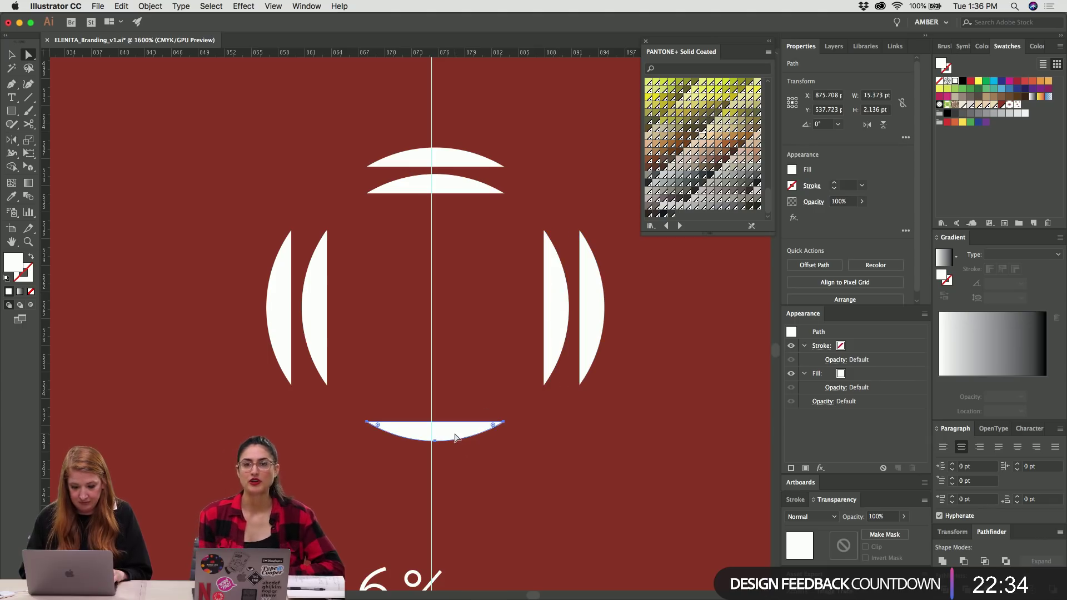
key(alt+Down)
key(Down)
key(Down)
key(Down)
key(v)
click(592, 289)
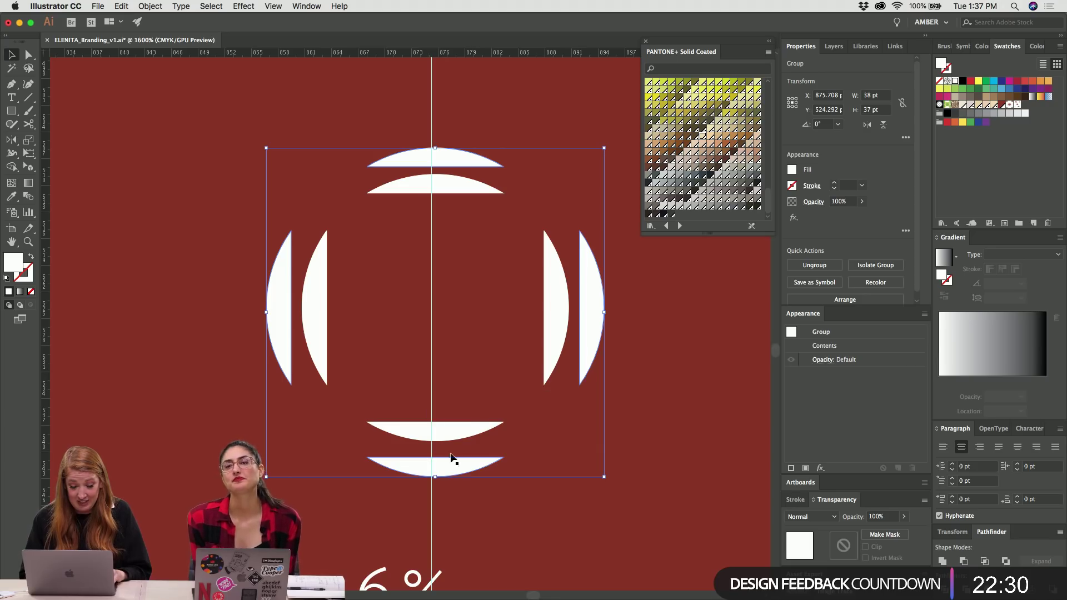
click(447, 471)
key(a)
drag(445, 469, 445, 464)
key(v)
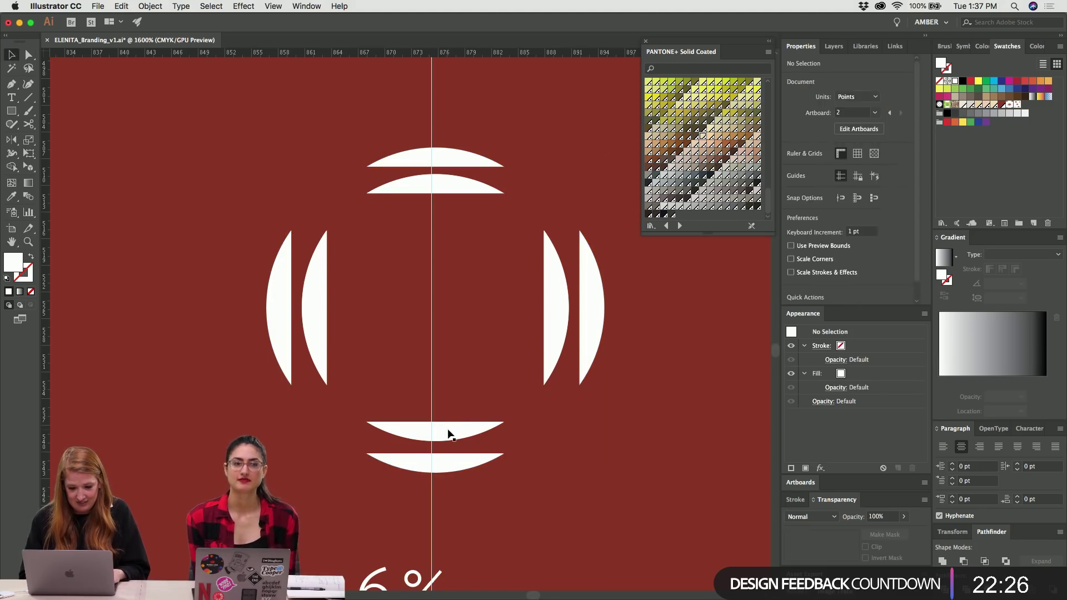
Shift the inner and outer segment groups together onto the center guide and remove the leftover offset segments.
click(450, 434)
shift+click(447, 158)
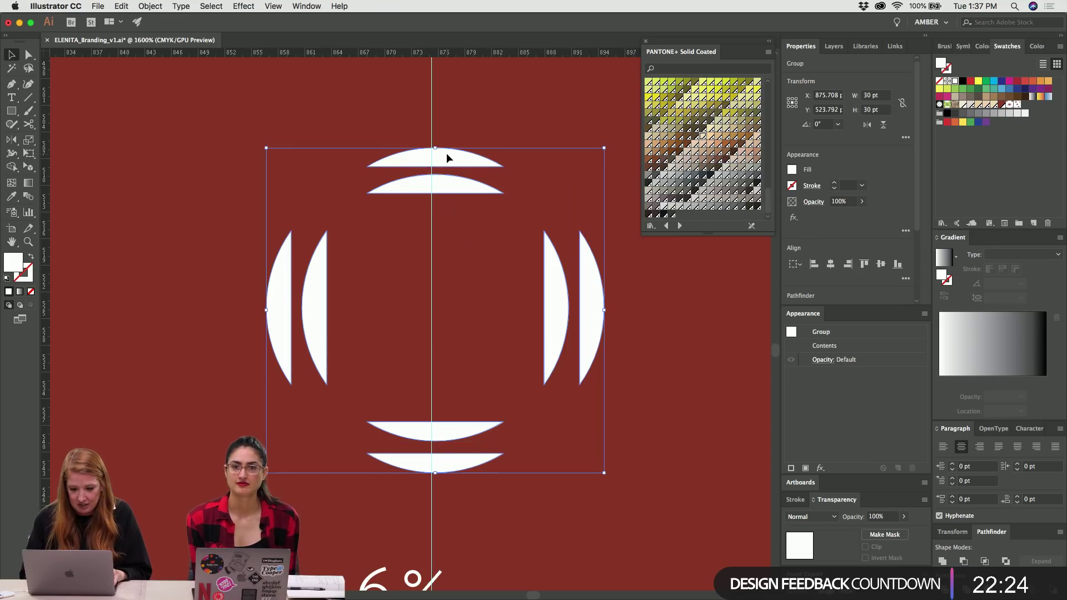
drag(446, 152, 441, 152)
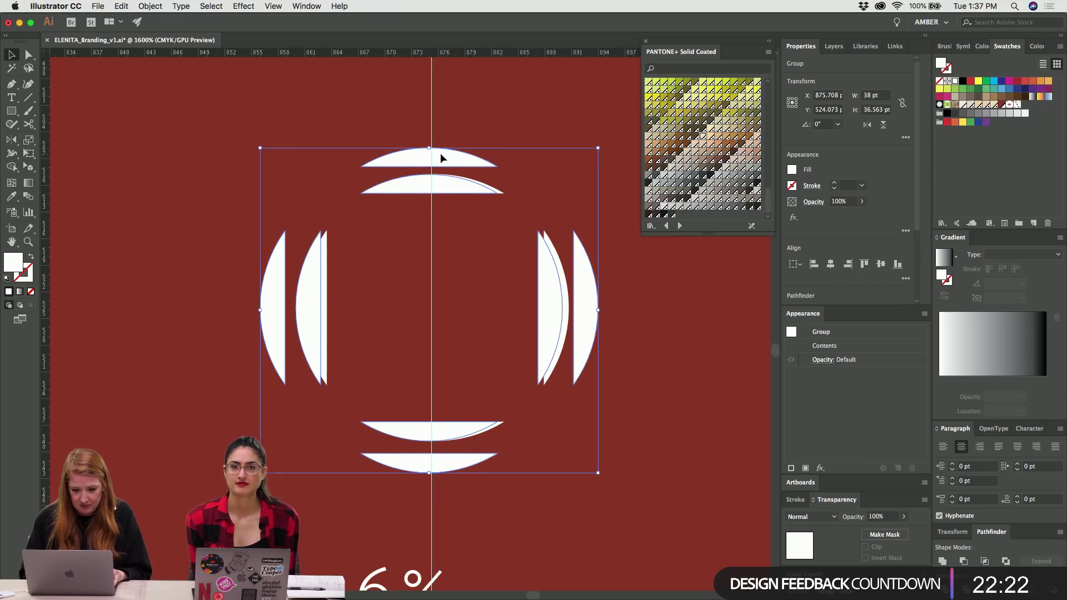
click(502, 193)
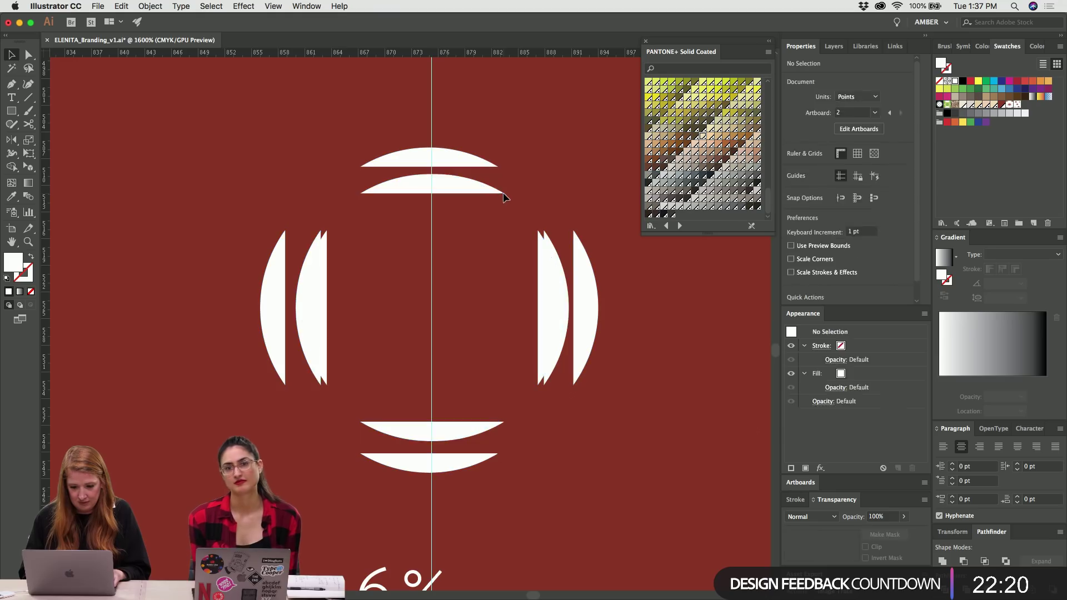
click(503, 193)
key(super+shift+a)
key(super+minus)
key(super+minus)
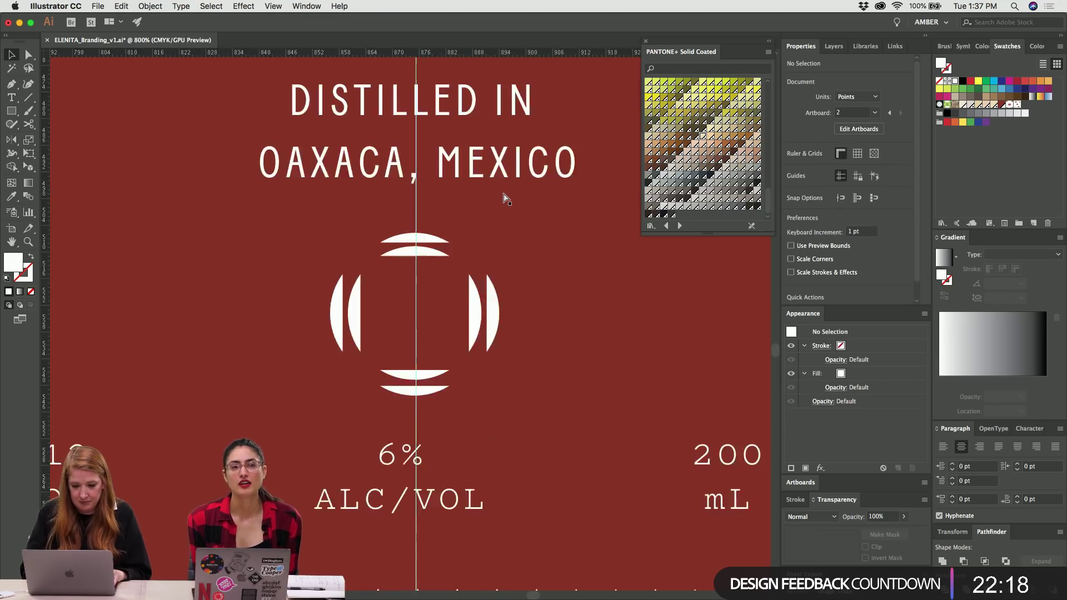
Draw a white square of 3.5 pt near the middle of the circular emblem.
key(super+plus)
key(m)
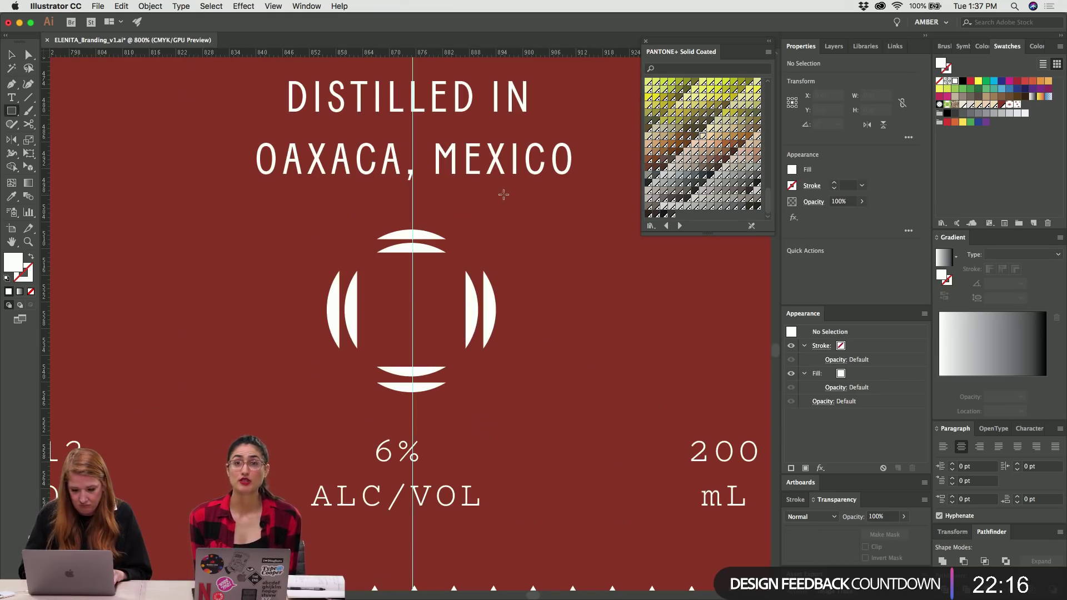
drag(399, 296, 416, 311)
key(super+plus)
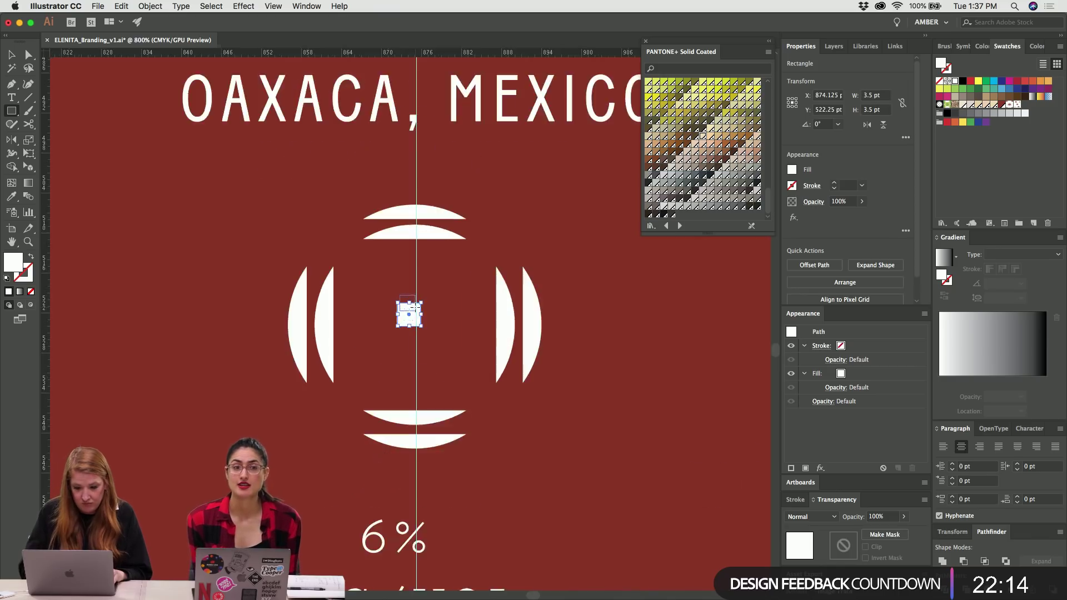
key(super+plus)
key(super+plus)
Turn the square into a diamond about 4.1 pt wide per side on the center guide, and duplicate it on all four sides to form a cross.
key(v)
click(435, 351)
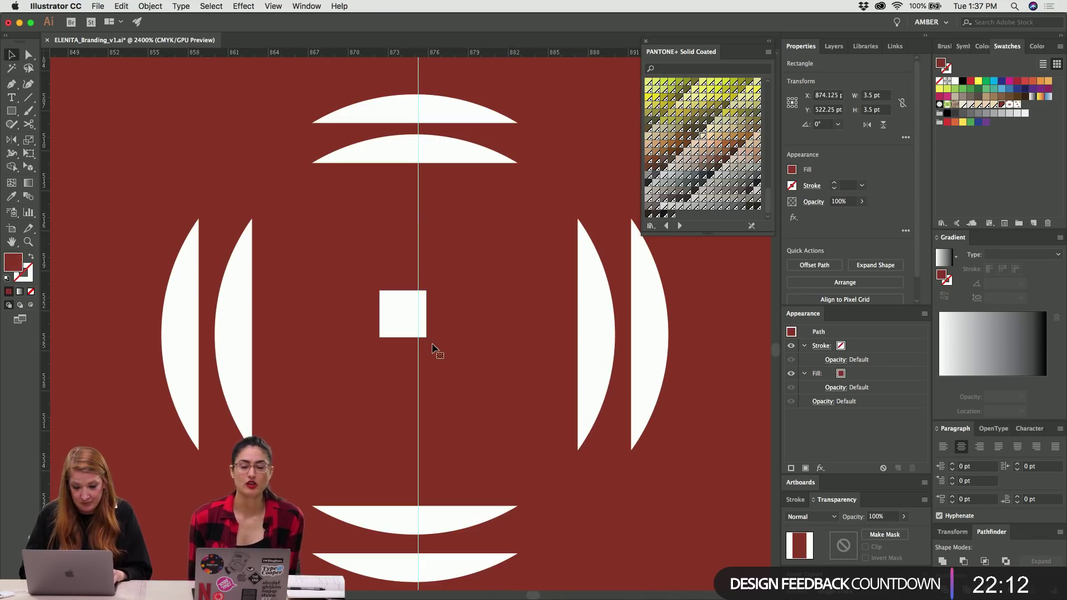
click(413, 325)
drag(428, 340, 470, 324)
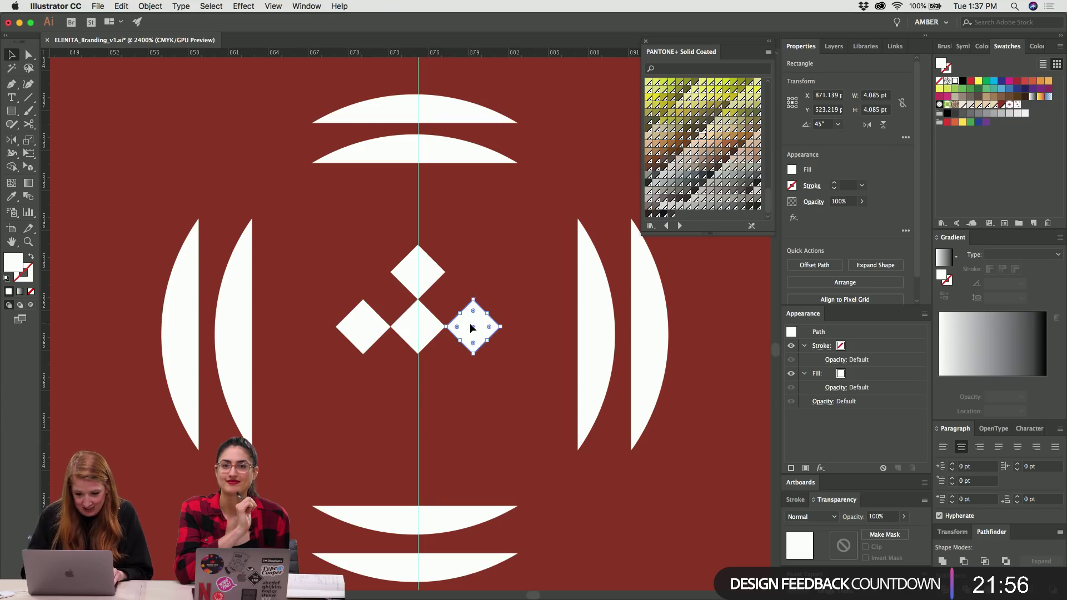
drag(423, 282, 419, 389)
key(super+shift+a)
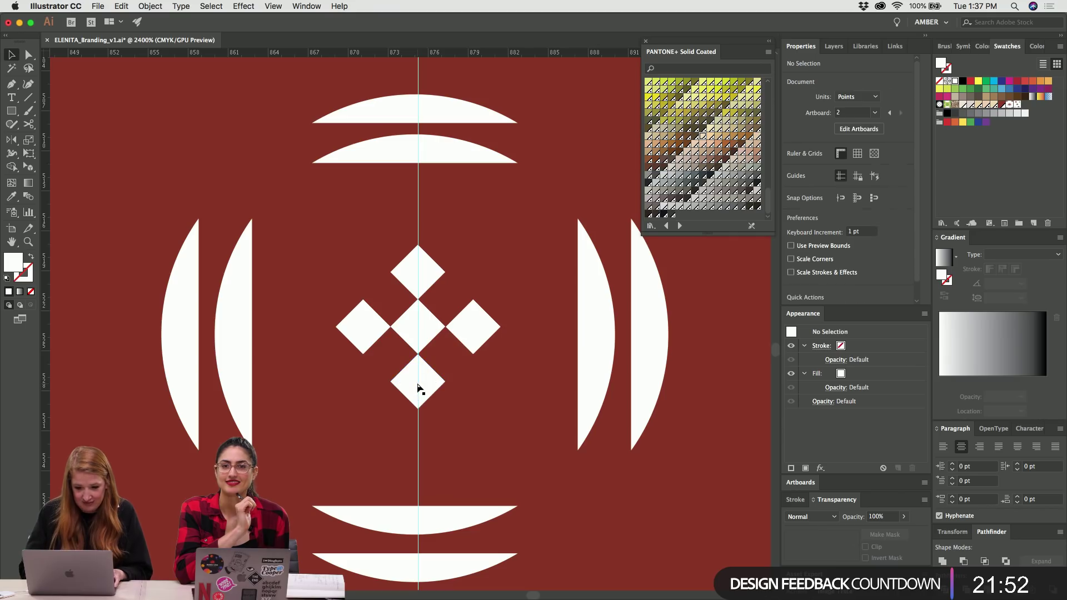
key(super+equal)
key(super+equal)
key(super+equal)
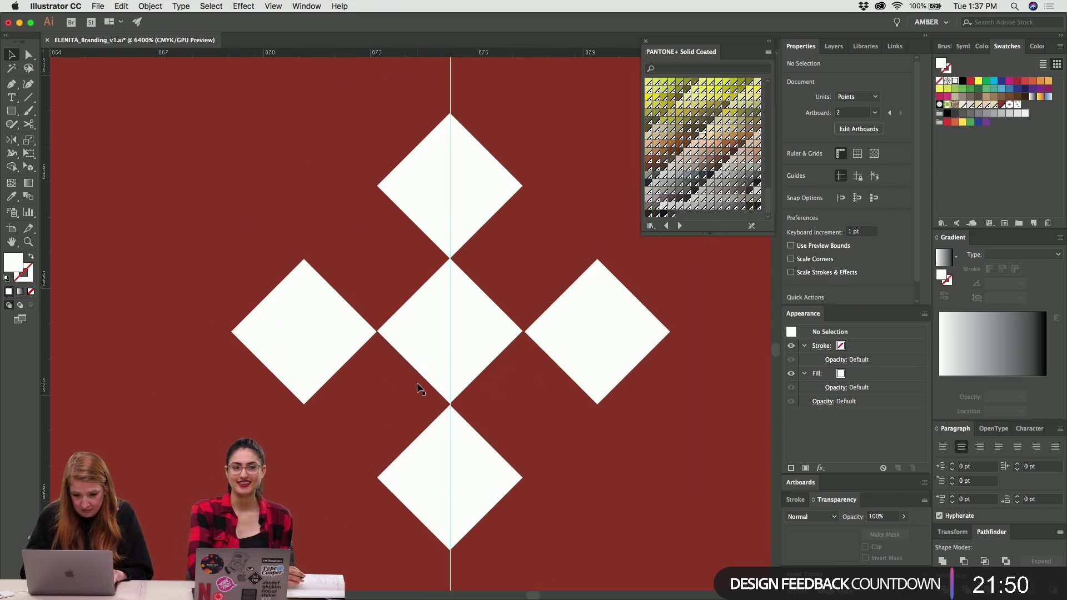
Switch to Chrome, browse the Mezcal Pinterest board for symbol references, and open the Mayan and Aztec glyph vector pin.
key(super+Tab)
key(super+Tab)
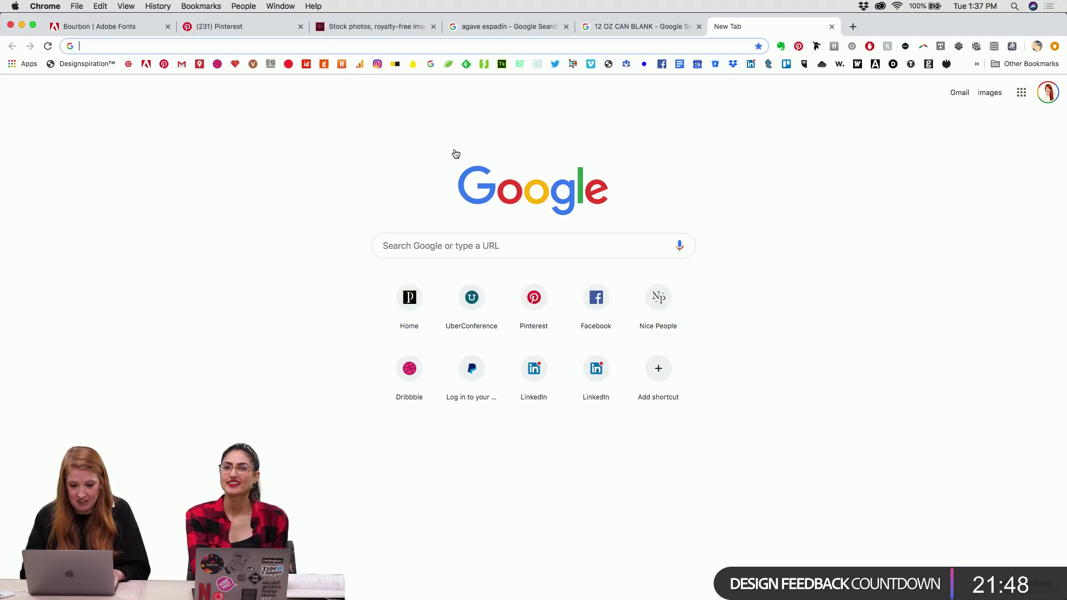
click(202, 32)
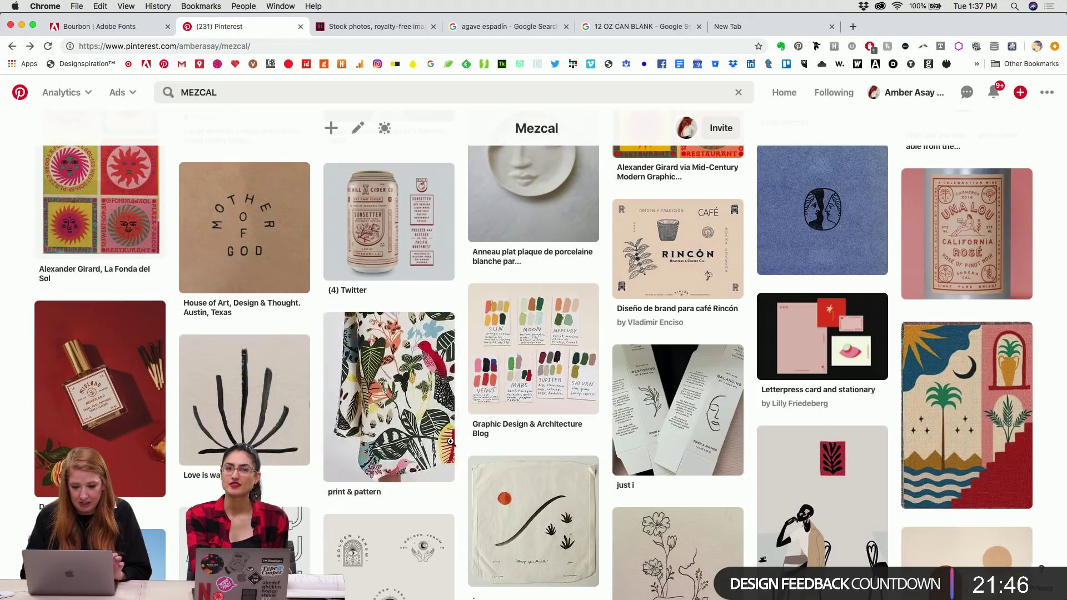
scroll(451, 442, down, 15)
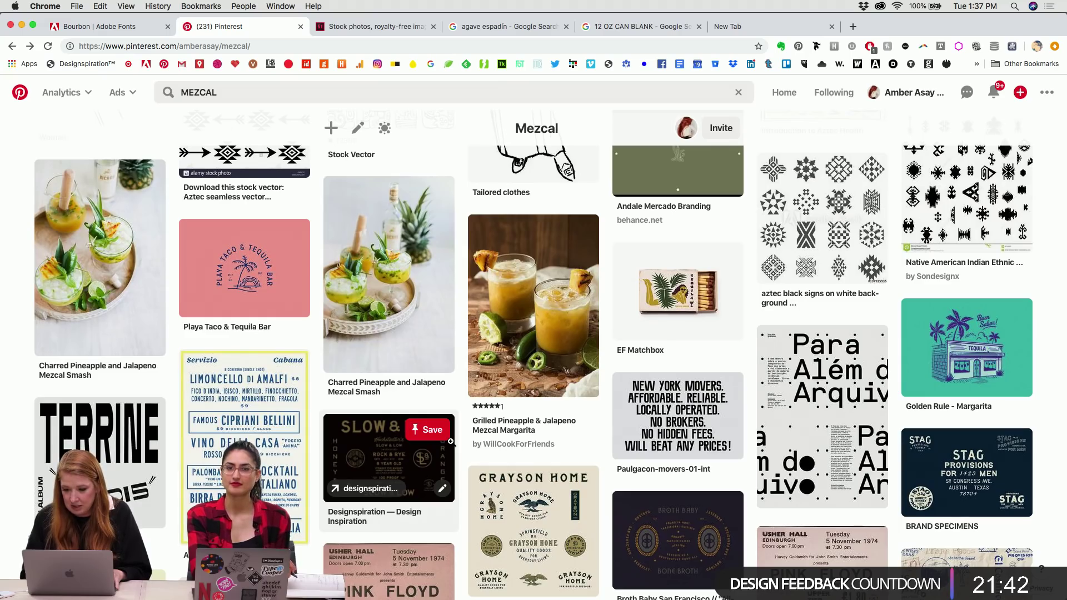
scroll(452, 442, down, 20)
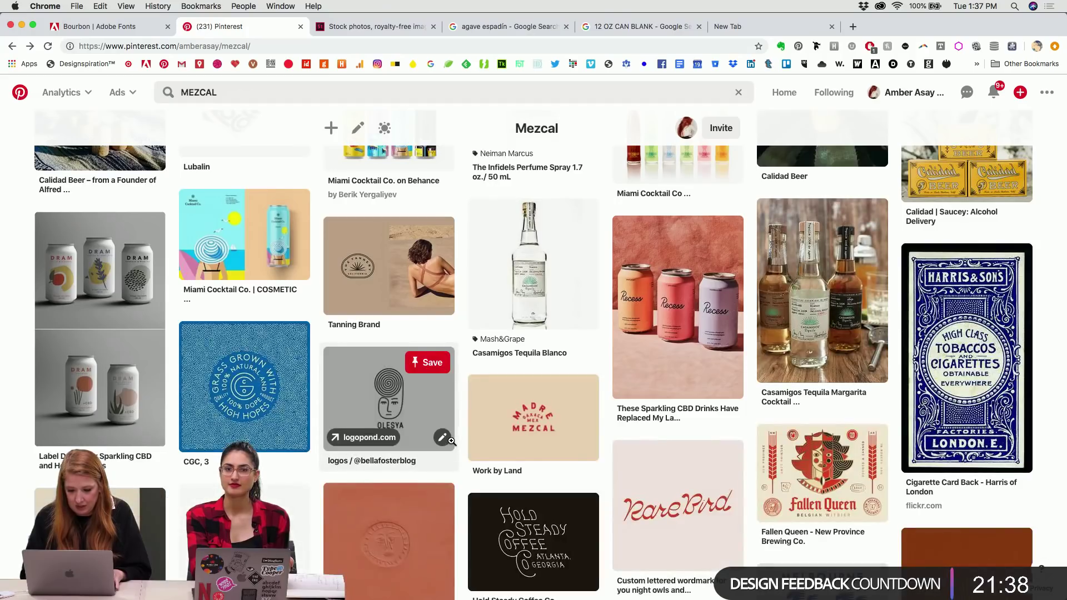
scroll(451, 440, down, 20)
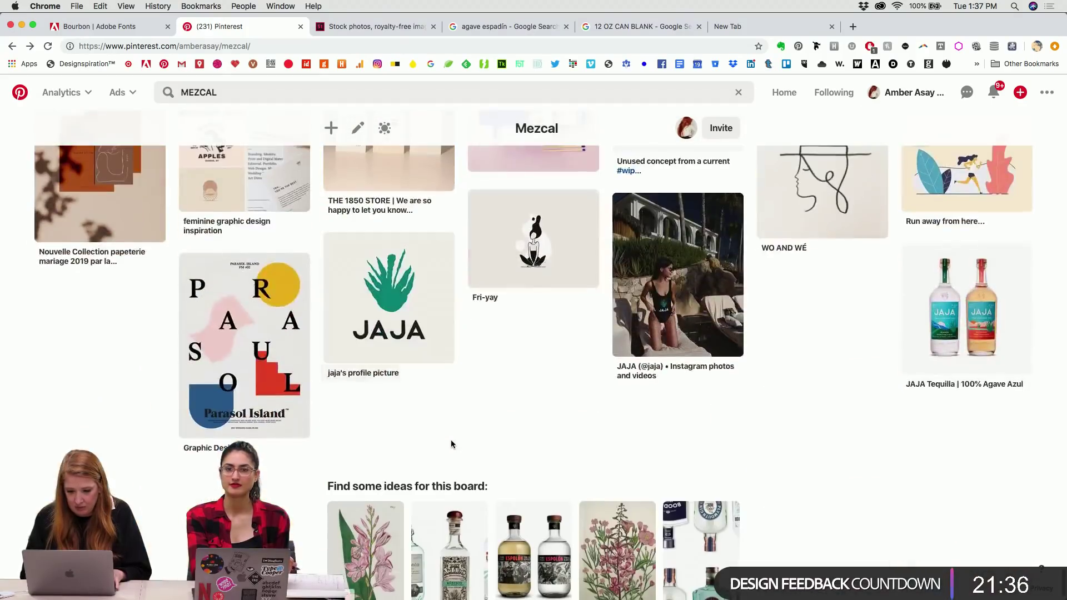
scroll(452, 442, down, 20)
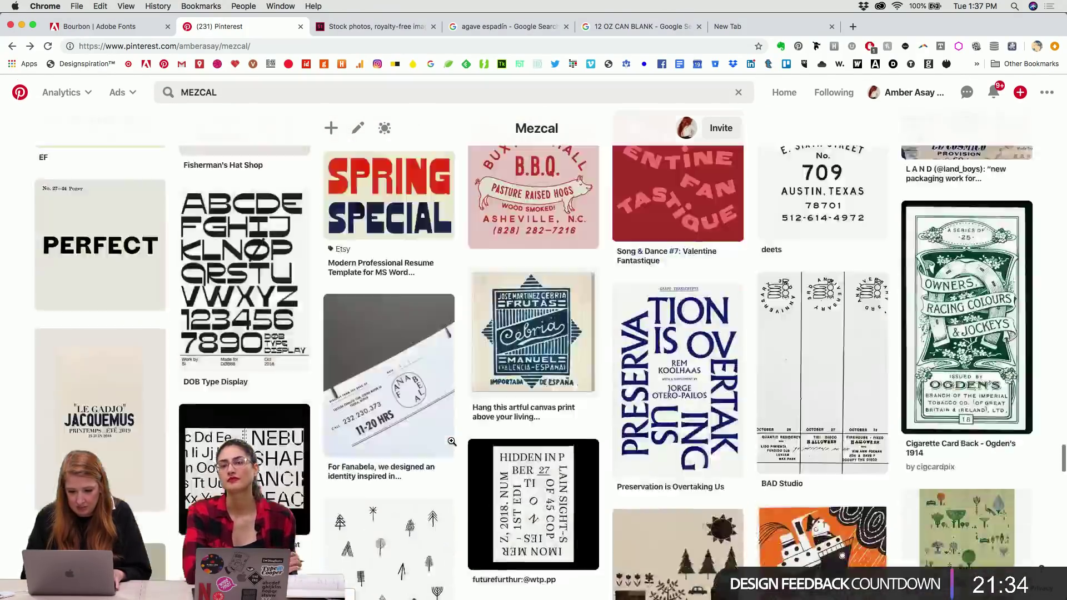
scroll(452, 442, up, 15)
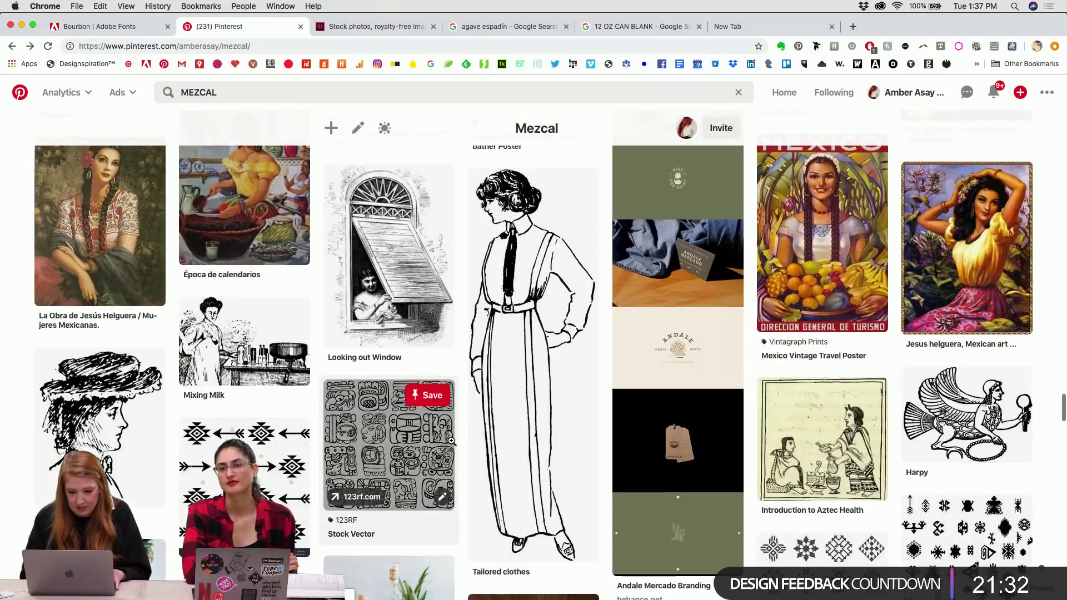
click(391, 453)
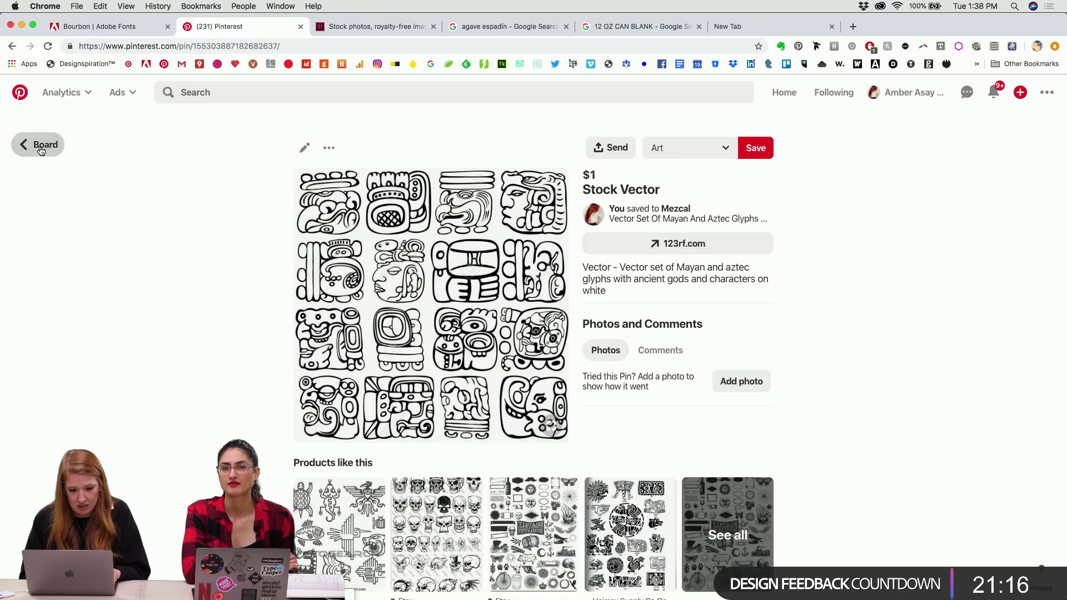
Return to the Mezcal board and browse its pins for symbol references.
click(39, 147)
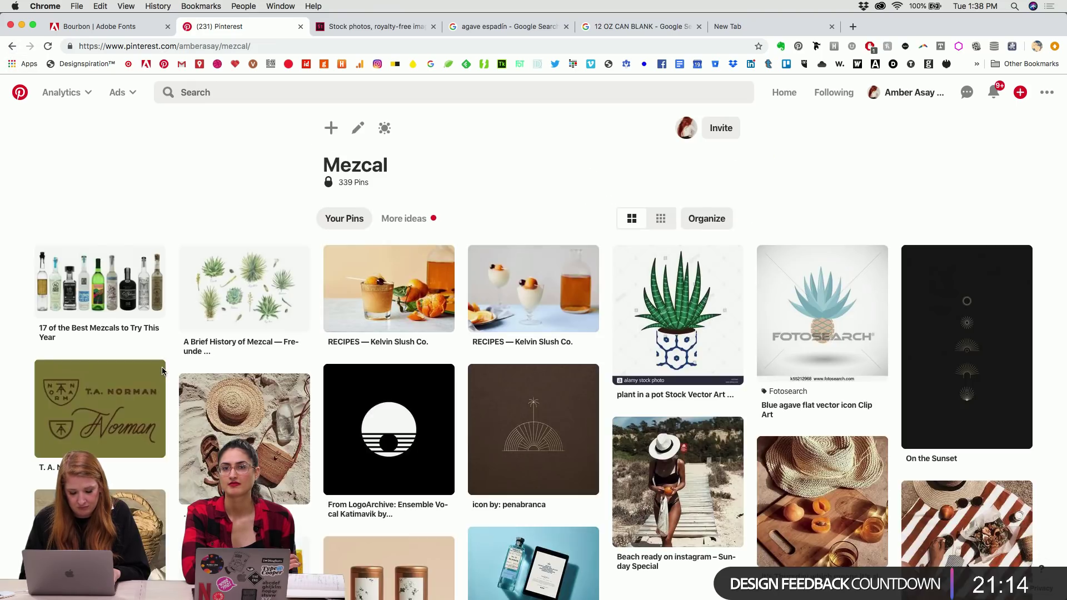
scroll(162, 368, down, 10)
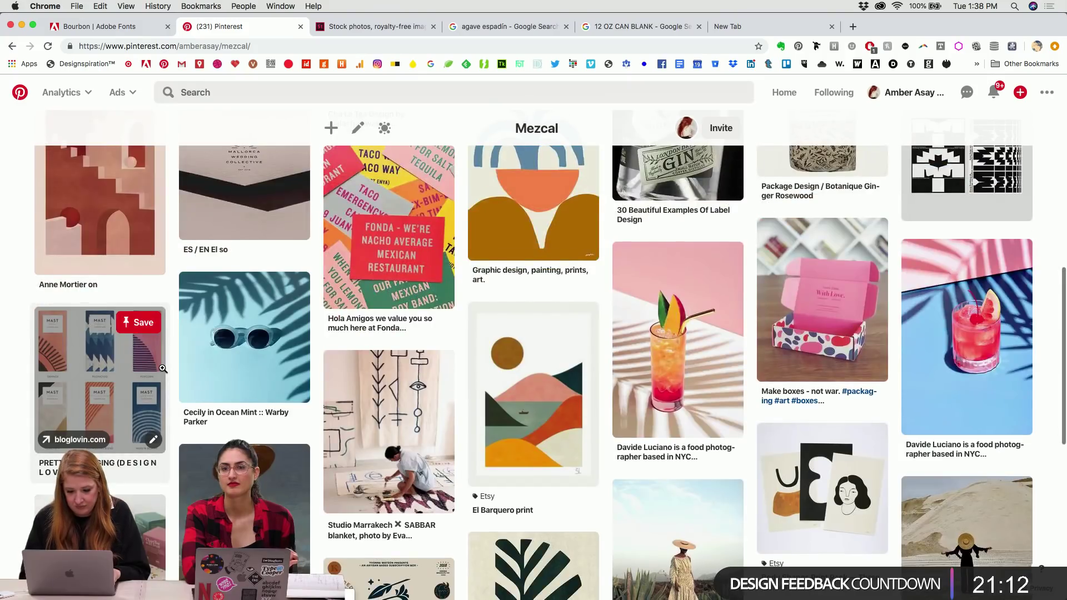
scroll(163, 369, down, 10)
scroll(162, 369, down, 10)
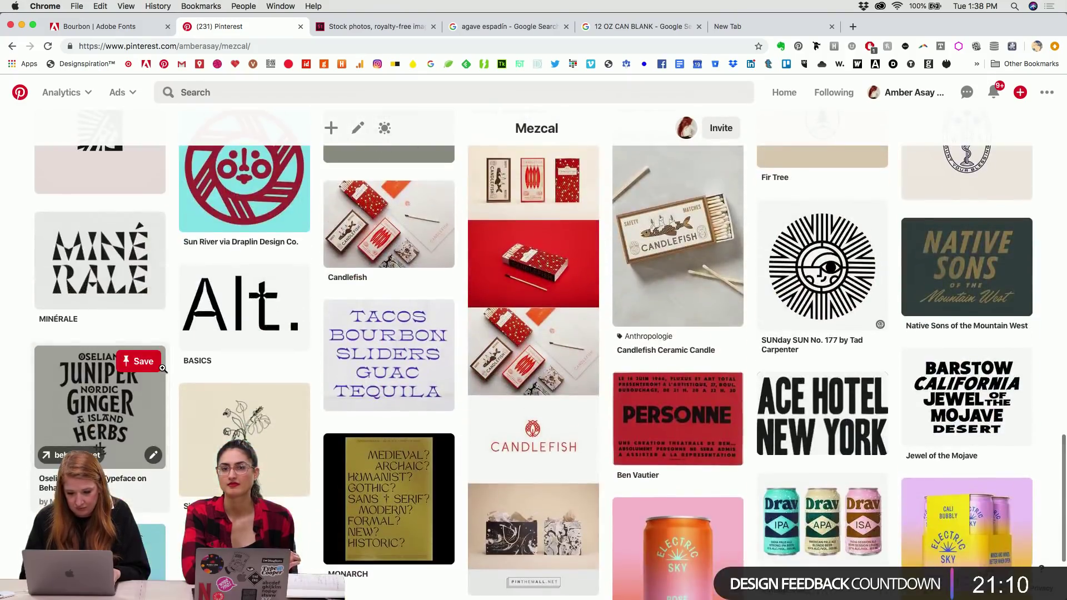
Switch back to Illustrator and nudge the emblem's ring of curved segments up 1 pt around the diamond cross.
key(super+Tab)
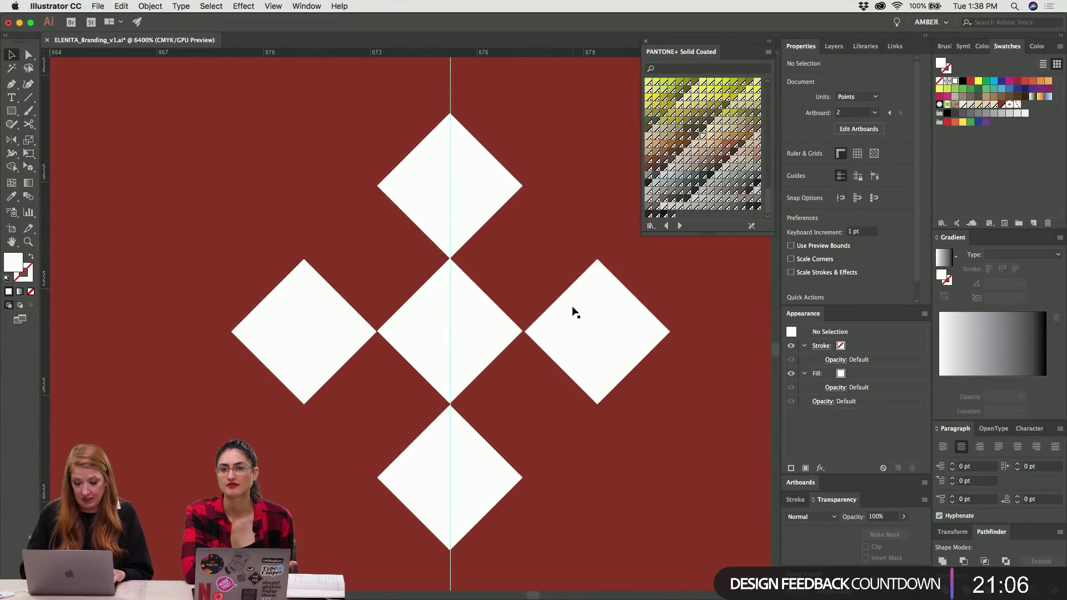
key(super+minus)
key(super+minus)
key(super+minus)
key(super+minus)
key(super+minus)
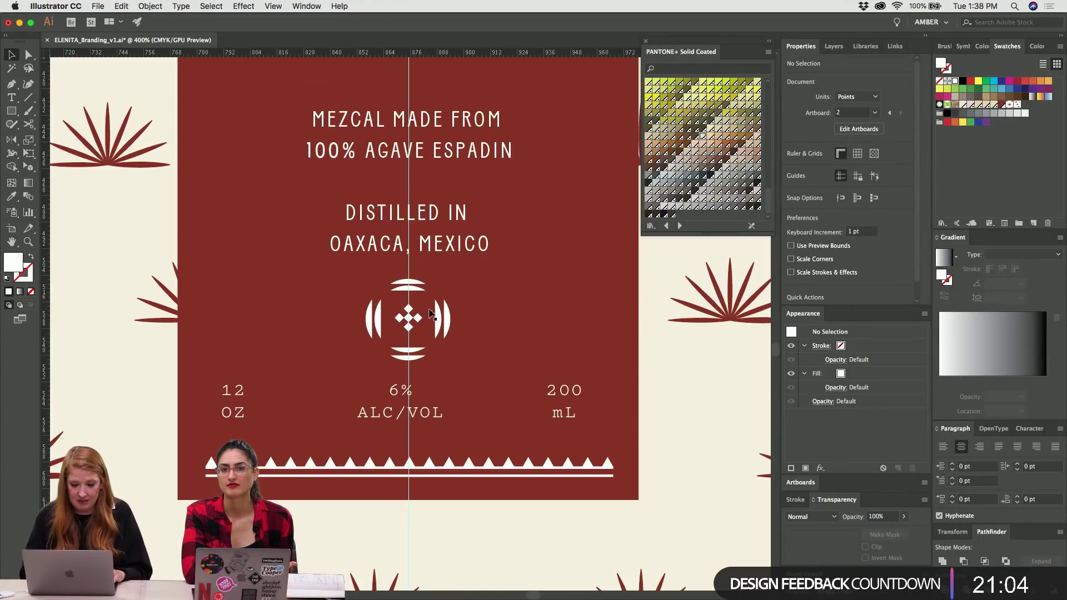
click(404, 283)
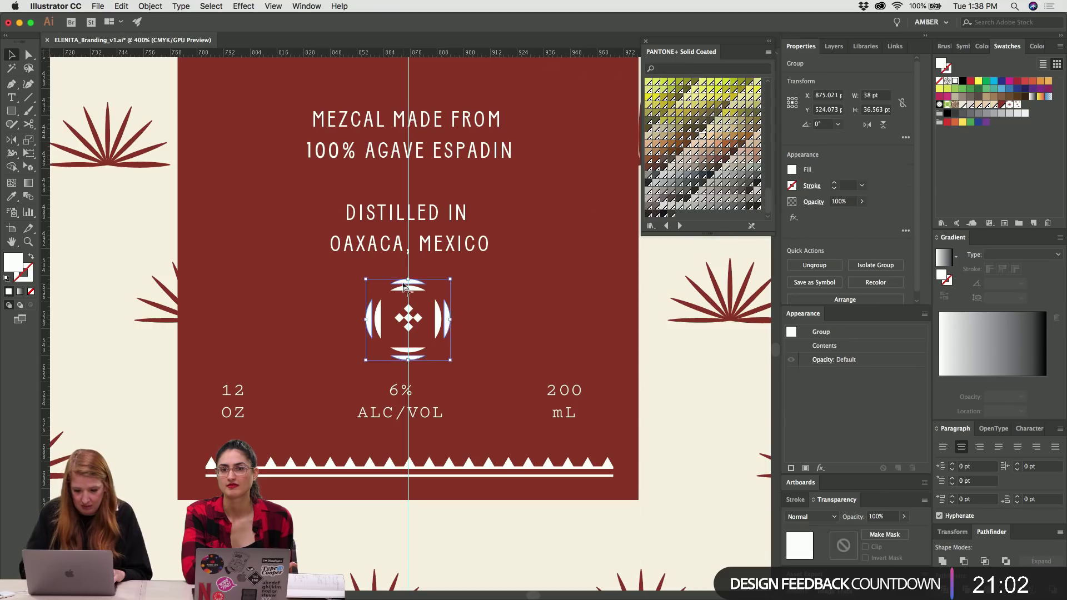
key(super+plus)
key(Up)
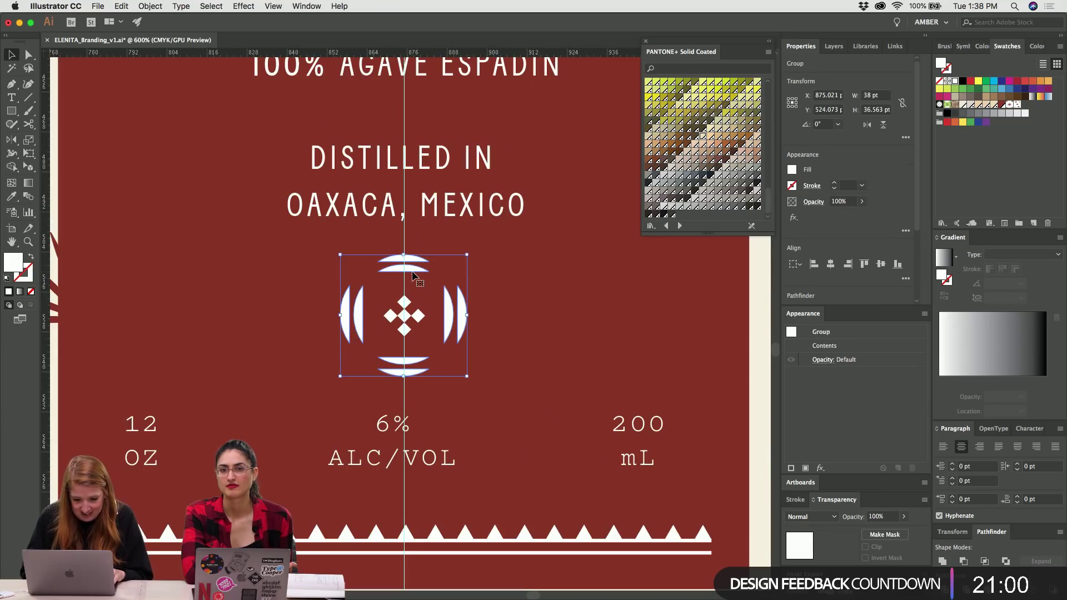
Group the curved segments with the diamonds and scale the emblem down to about 34 by 32.7 pt.
key(super+shift+g)
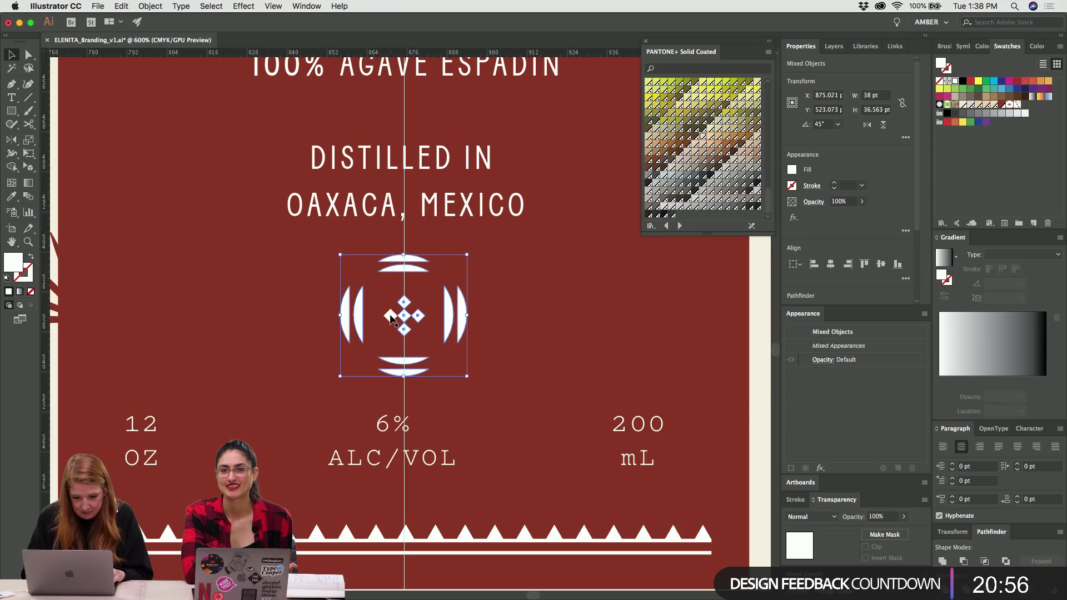
key(super+g)
drag(467, 256, 462, 260)
click(461, 261)
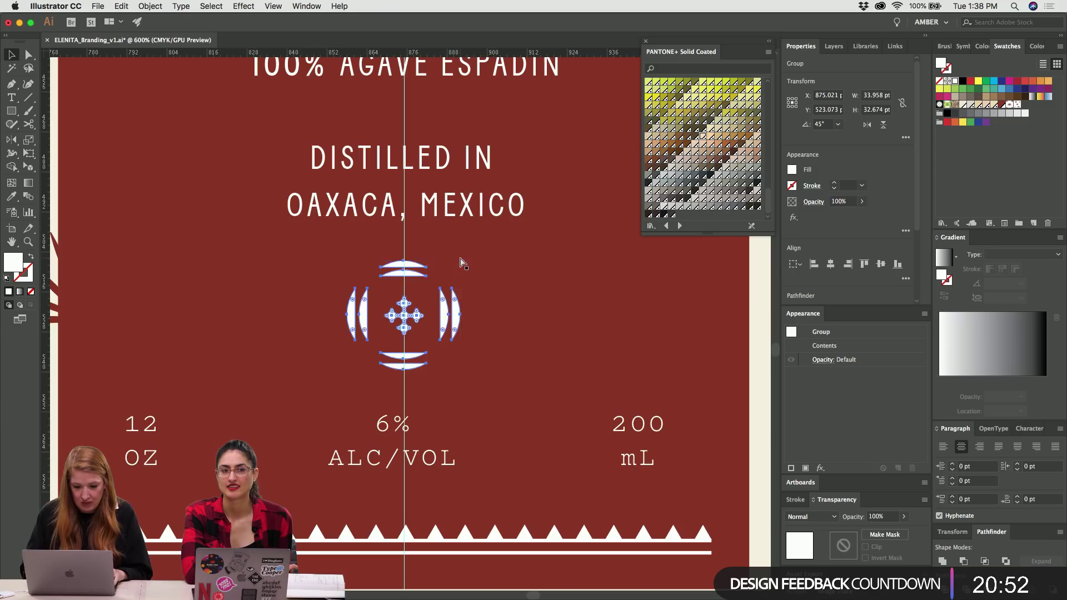
Move the circular emblem along the center guide into the gap between the ELENITA title and the ARTISANAL MEZCAL text.
key(super+minus)
key(super+minus)
key(super+minus)
key(super+minus)
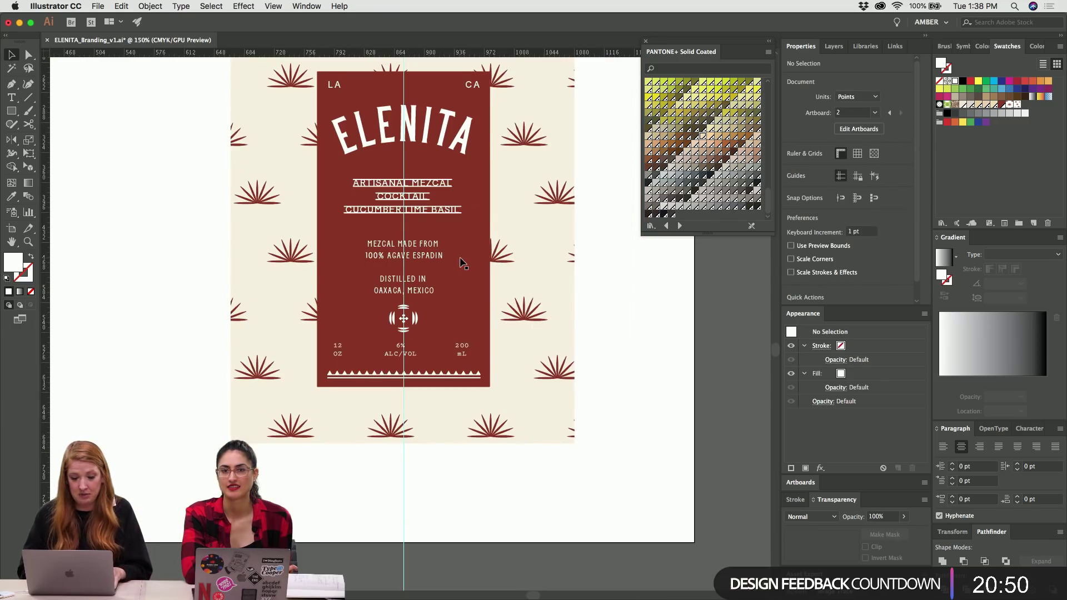
scroll(463, 264, up, 3)
click(424, 174)
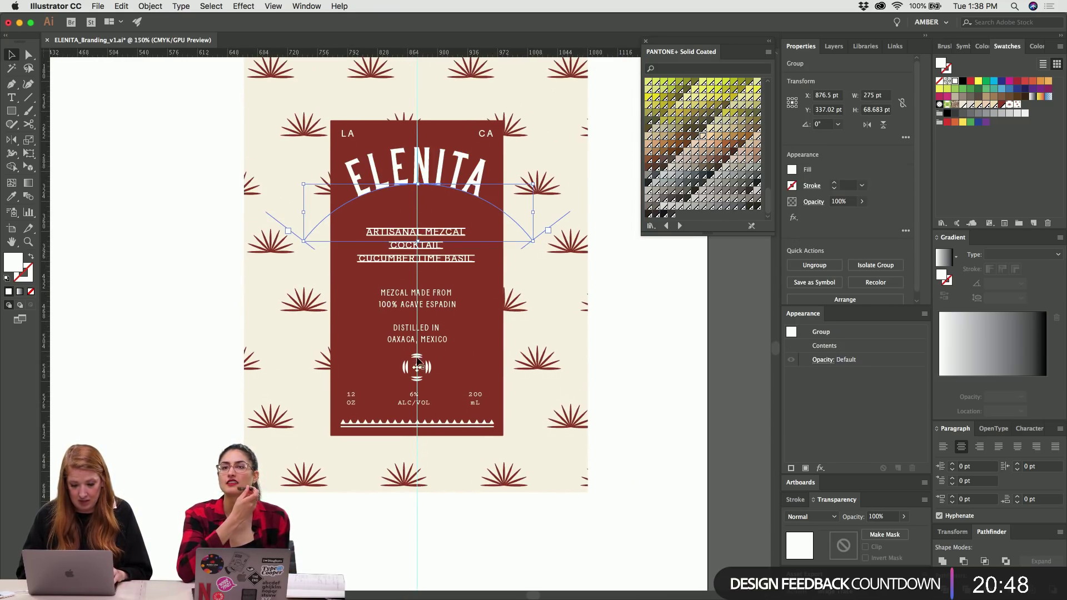
drag(418, 369, 418, 212)
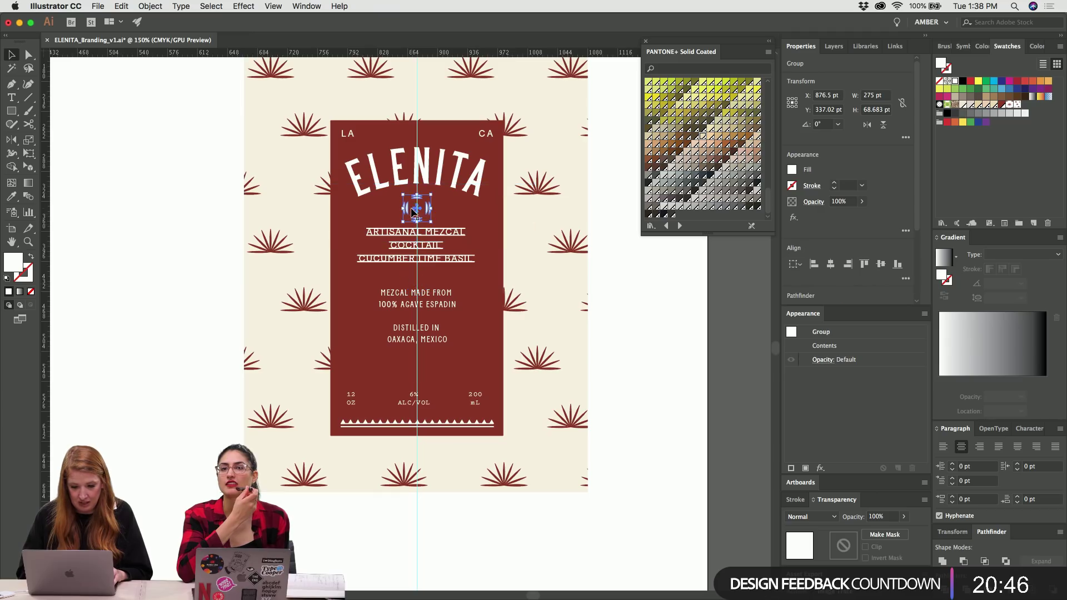
click(434, 257)
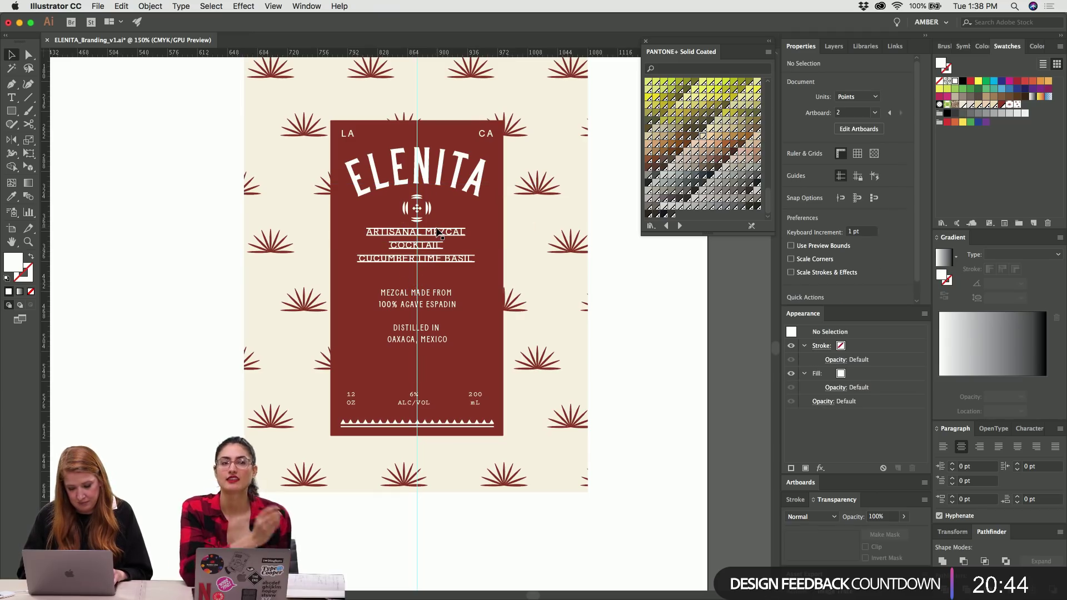
Move the underlined cocktail description, its lines and the Mezcal and Oaxaca text together 20 pt down.
click(438, 232)
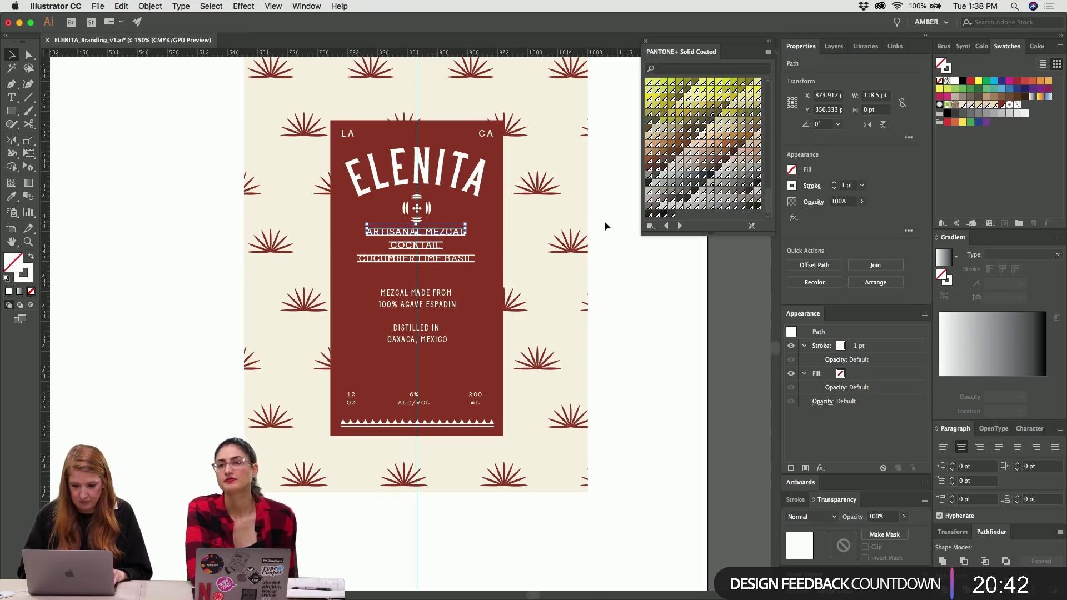
drag(605, 221, 402, 350)
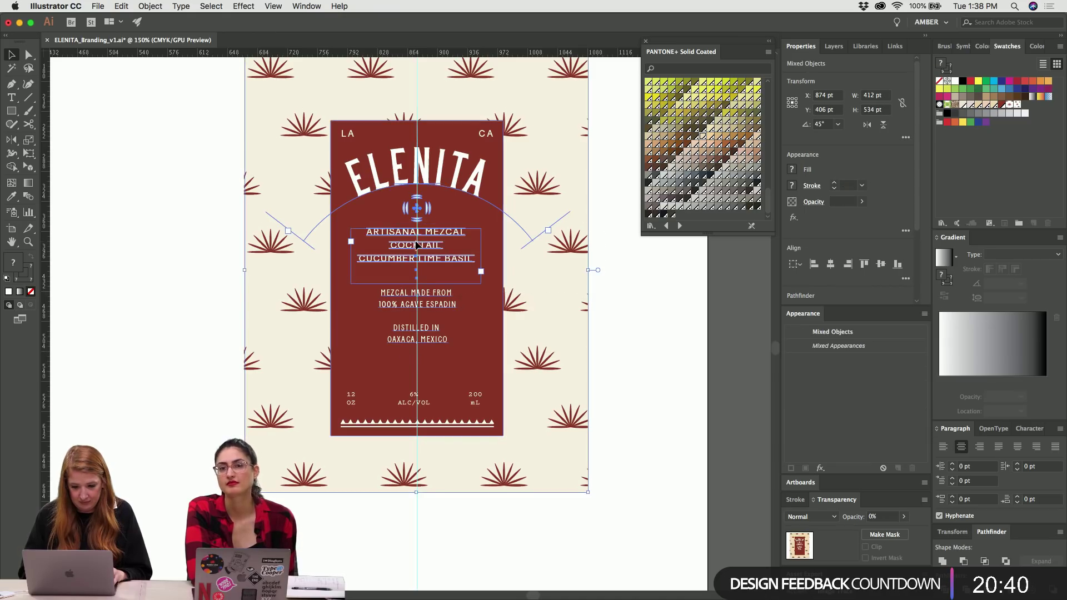
shift+click(444, 185)
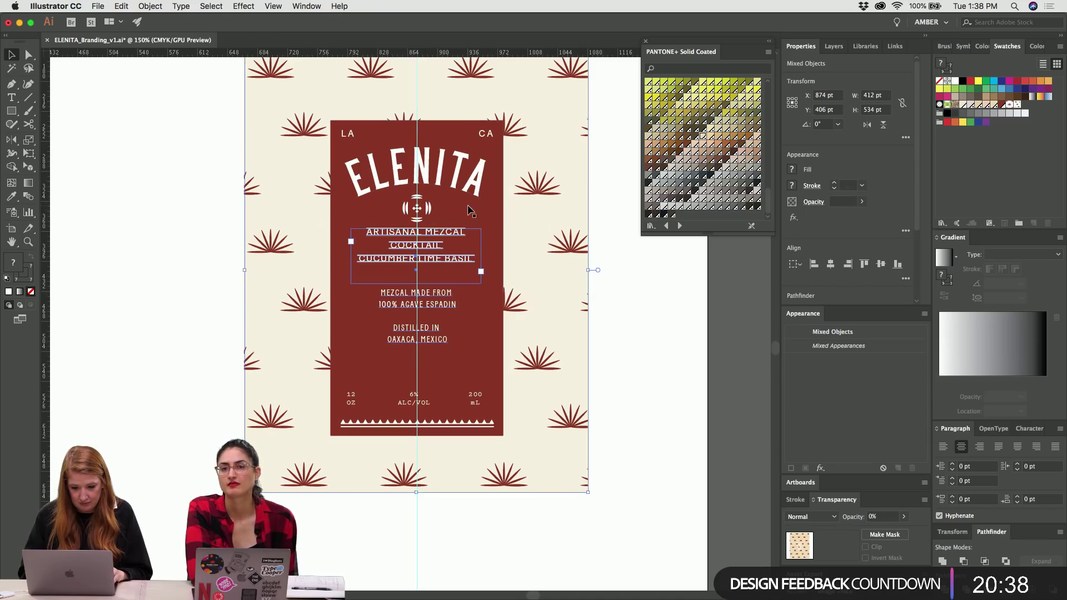
shift+click(589, 221)
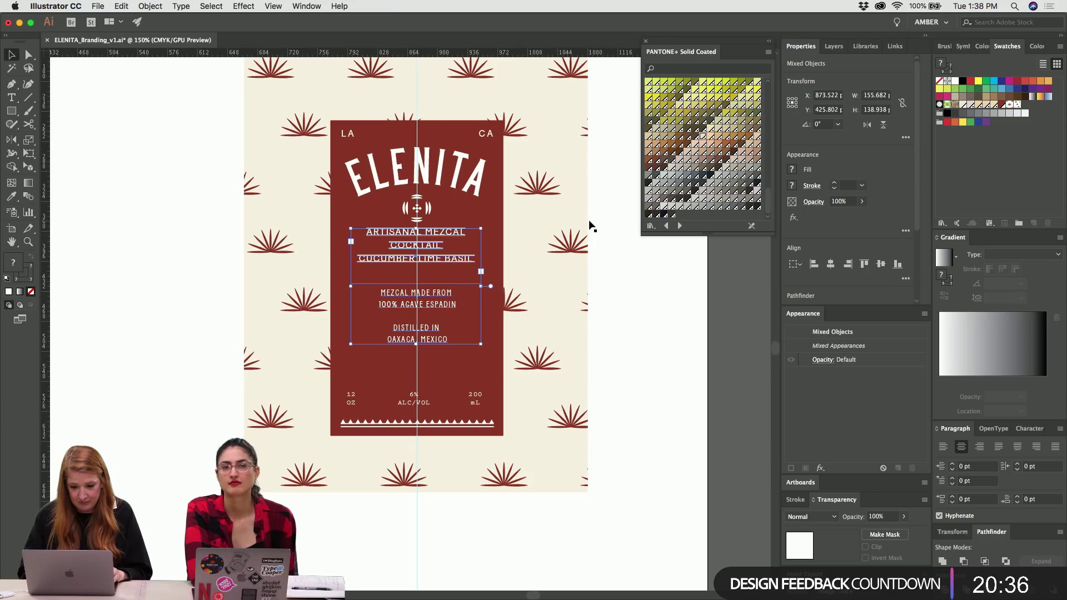
key(shift+Down)
key(shift+Down)
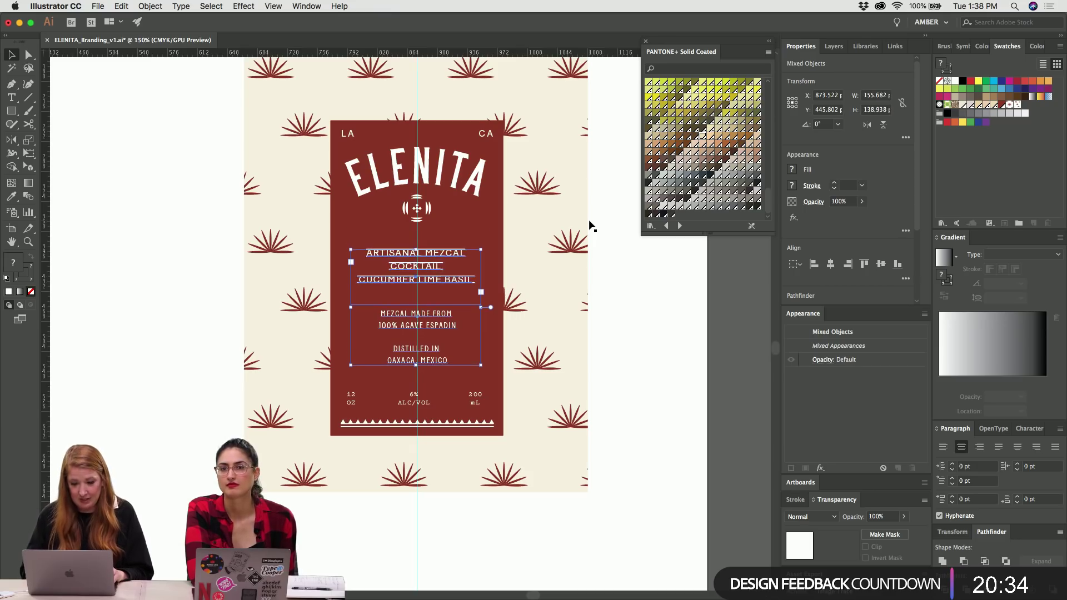
click(589, 225)
Shift the emblem down on the center guide, balancing its space between the ELENITA title and the cocktail description.
key(super+equal)
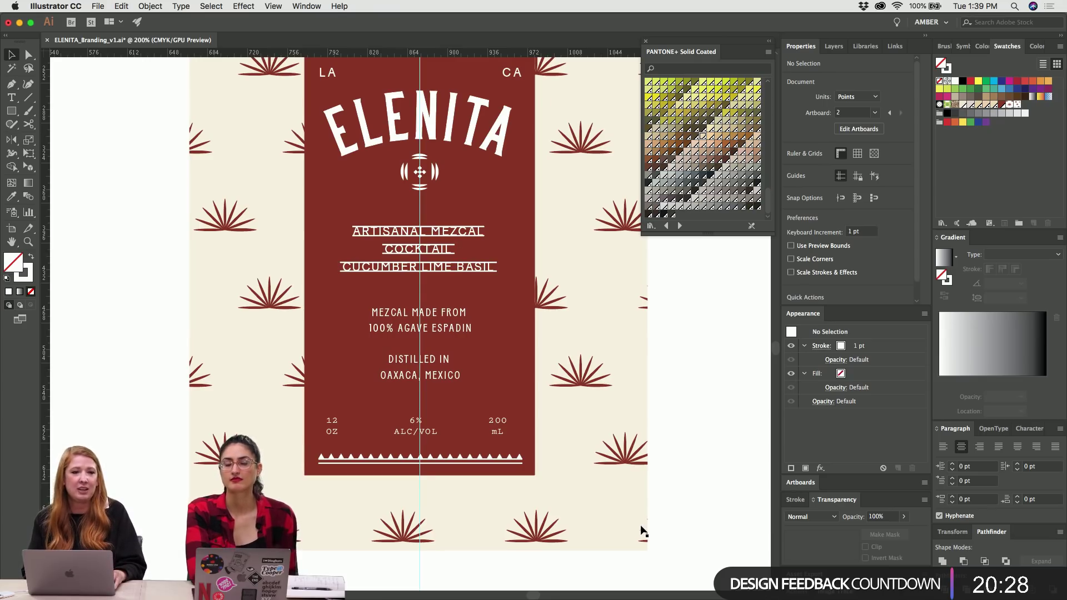
scroll(643, 530, up, 2)
scroll(643, 531, right, 2)
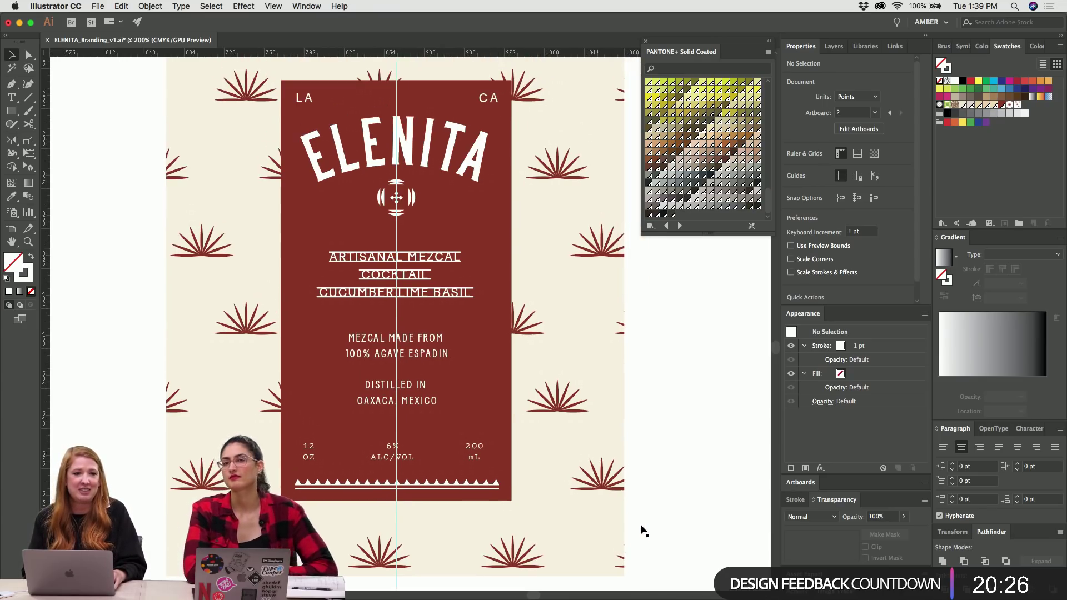
scroll(643, 531, up, 4)
scroll(643, 531, left, 5)
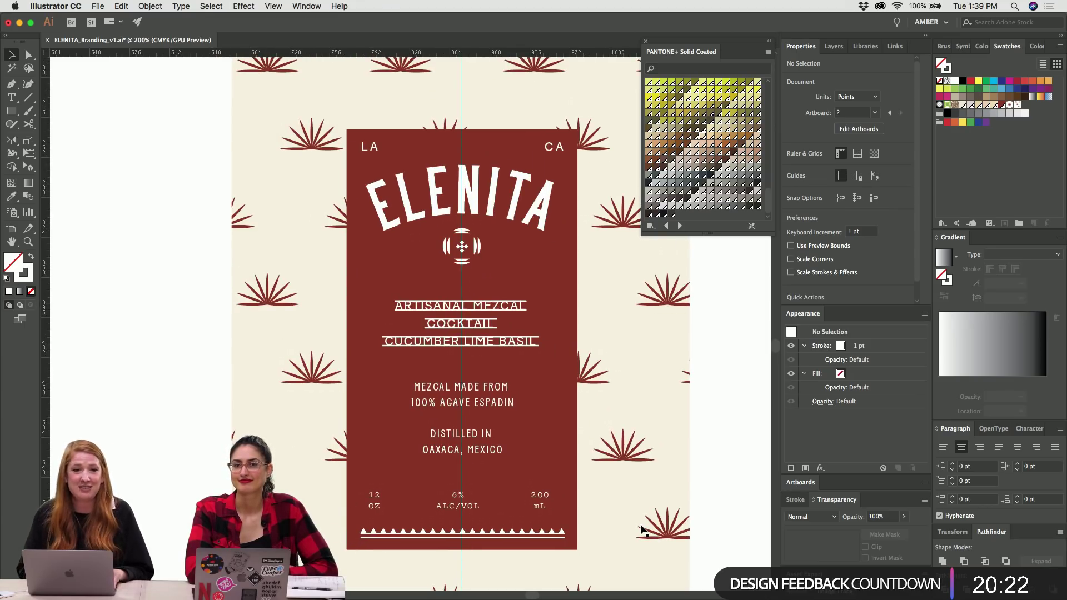
key(super+equal)
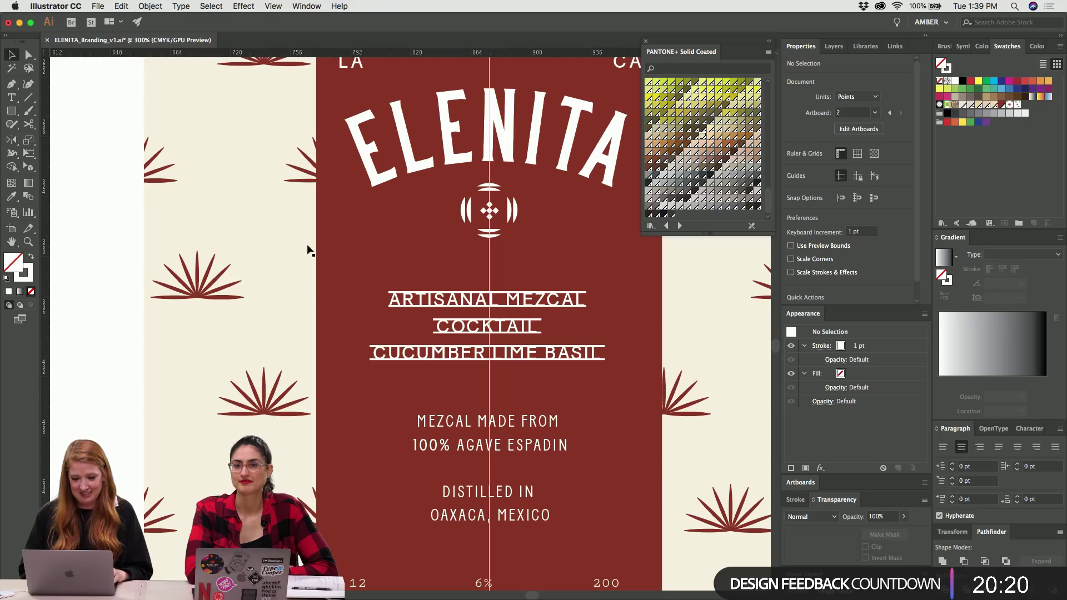
click(339, 251)
scroll(325, 221, up, 8)
scroll(326, 221, right, 3)
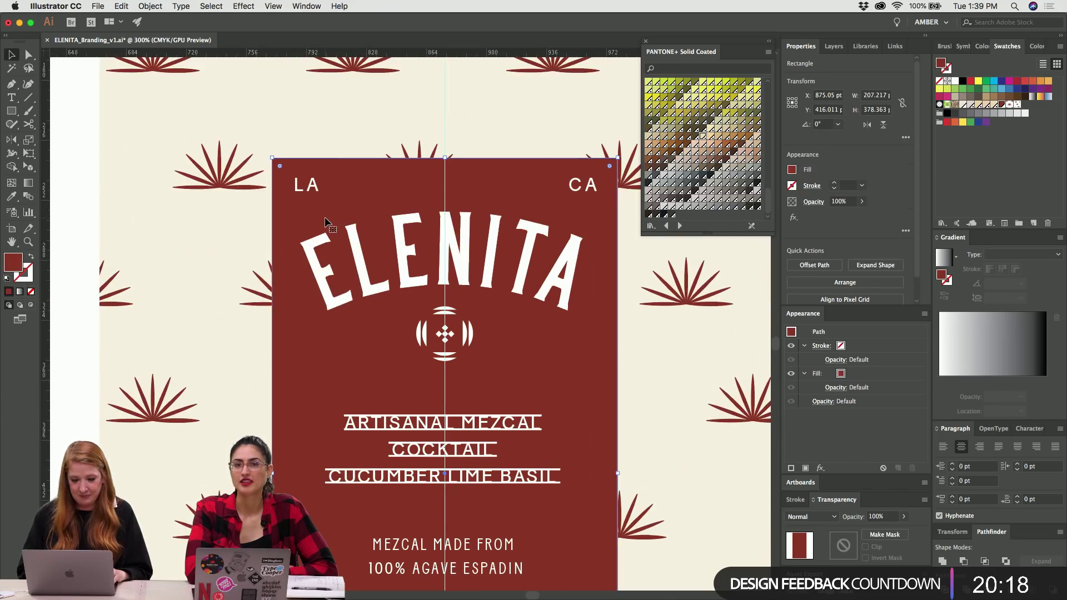
scroll(325, 221, down, 5)
scroll(325, 221, right, 2)
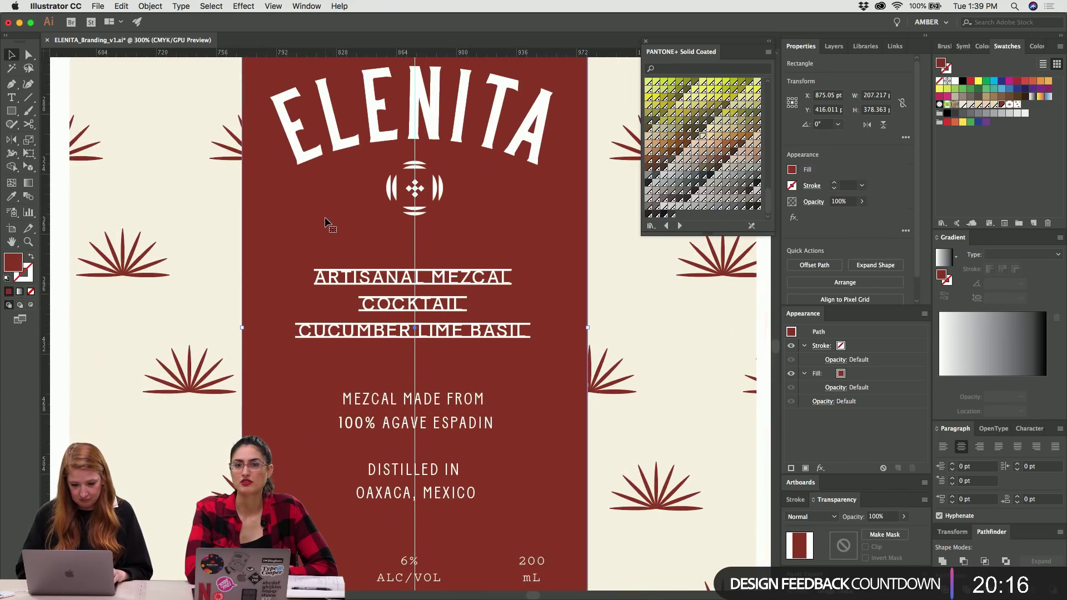
click(418, 187)
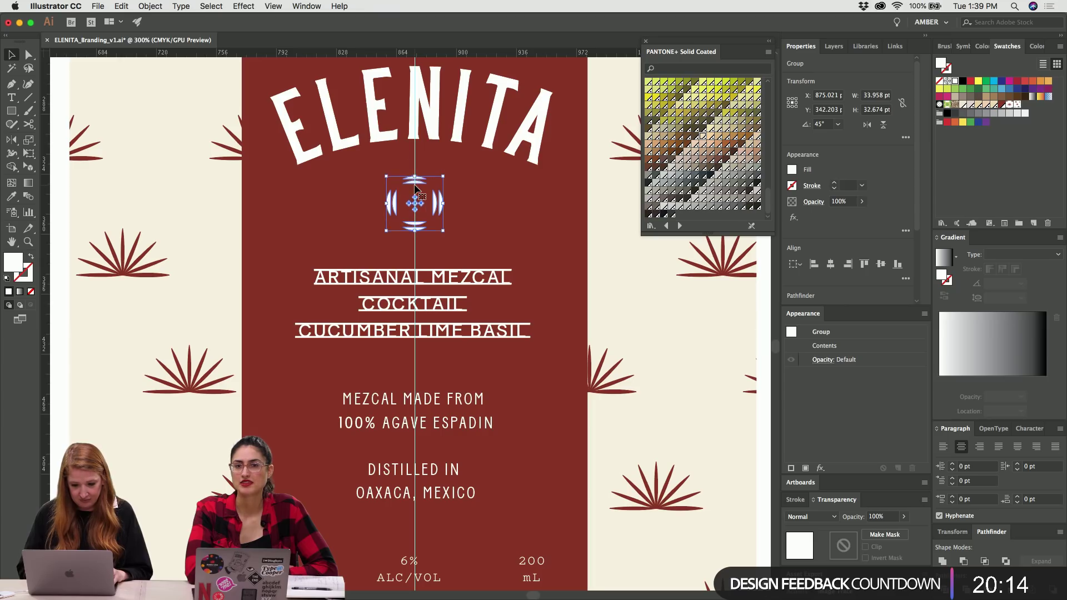
key(super+shift+a)
Extend the top edge of the red label rectangle upward to a height of about 386.3 pt.
key(super+minus)
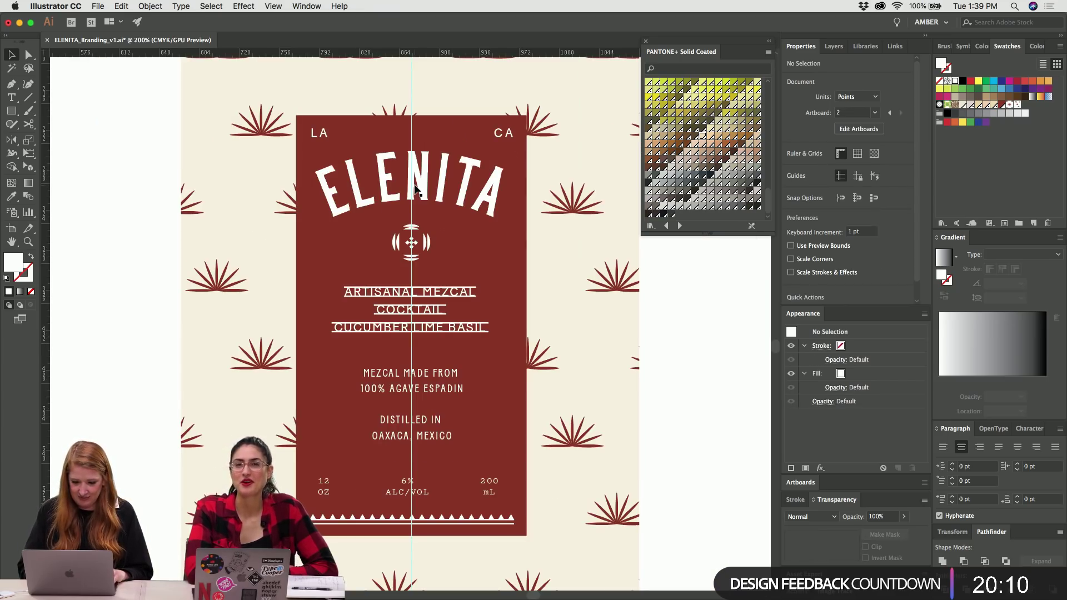
key(super+minus)
key(super+minus)
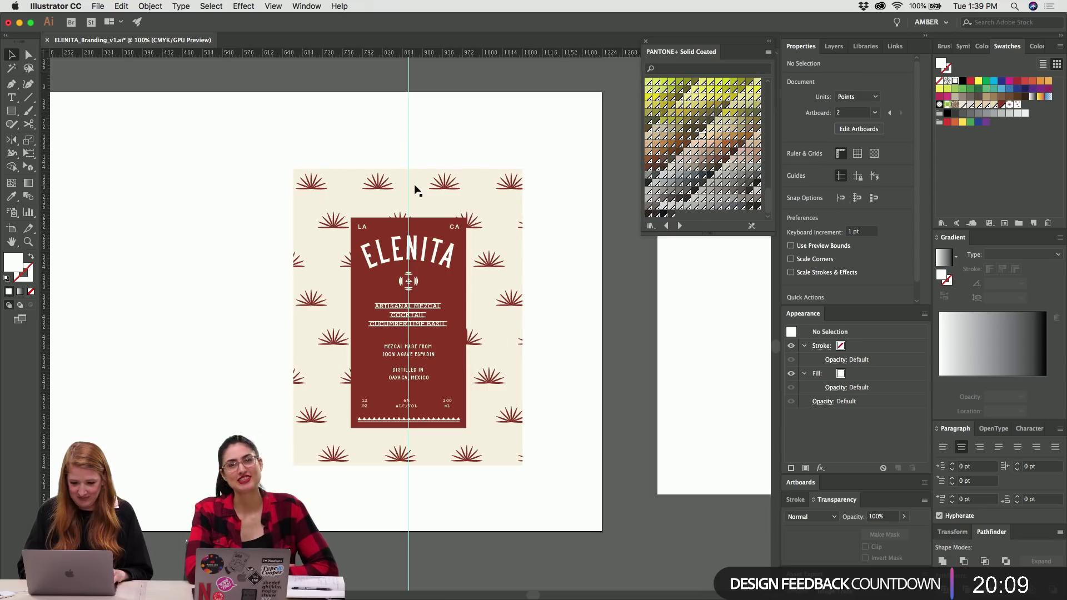
click(413, 222)
drag(408, 218, 406, 213)
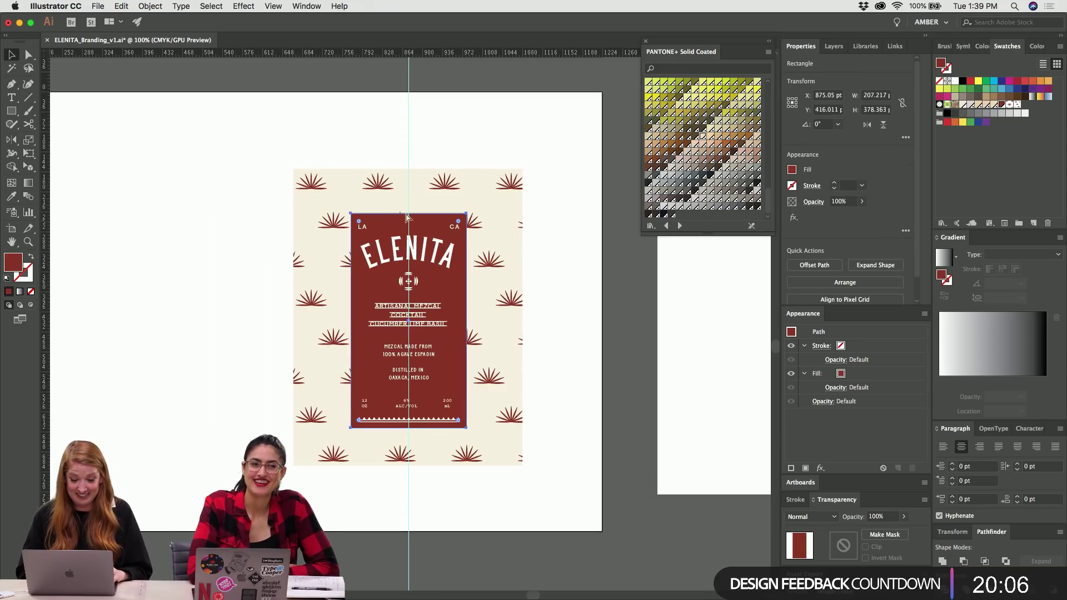
Reduce the LA and CA text line above the title to a font size of 9.37 pt.
click(362, 227)
shift+click(457, 227)
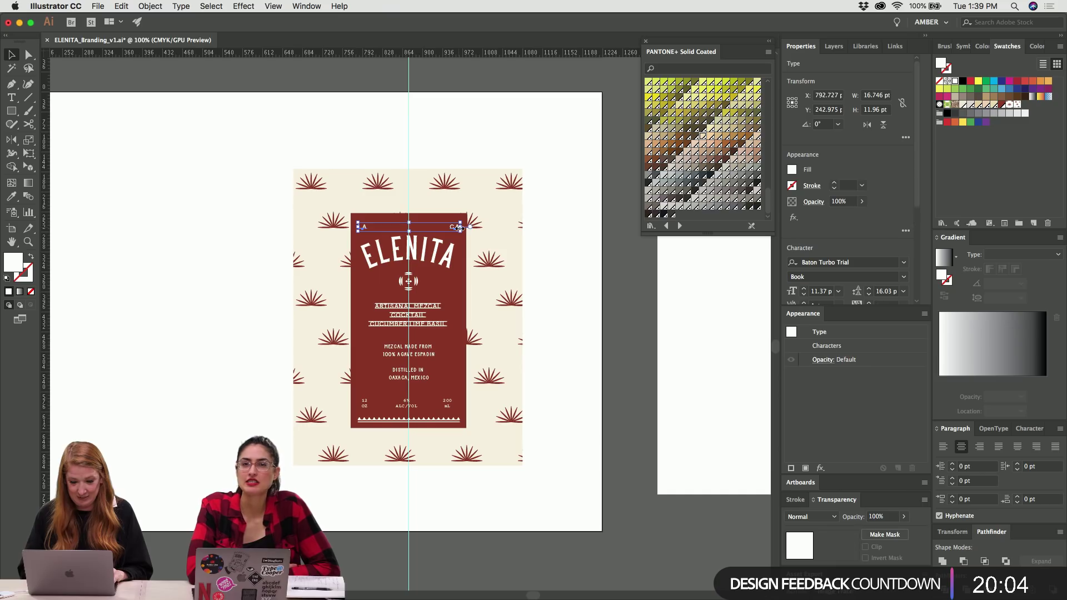
drag(459, 228, 459, 231)
key(super+equal)
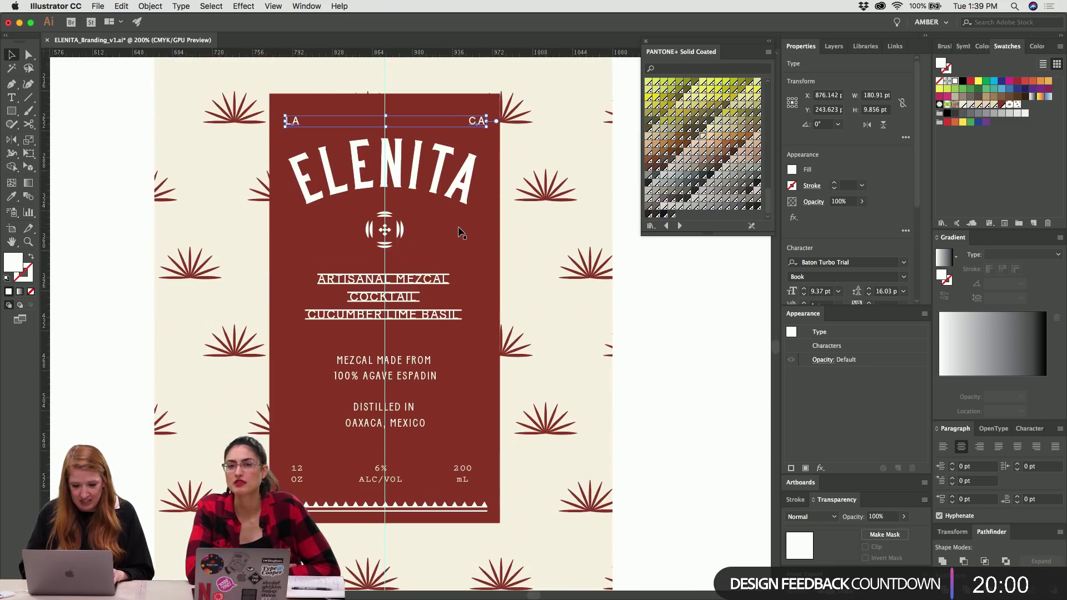
Move the LA and CA line up about 9 pt toward the top edge of the label rectangle.
key(Up)
key(Up)
key(Up)
key(Up)
key(Up)
key(Up)
key(Up)
key(Up)
key(Up)
click(514, 227)
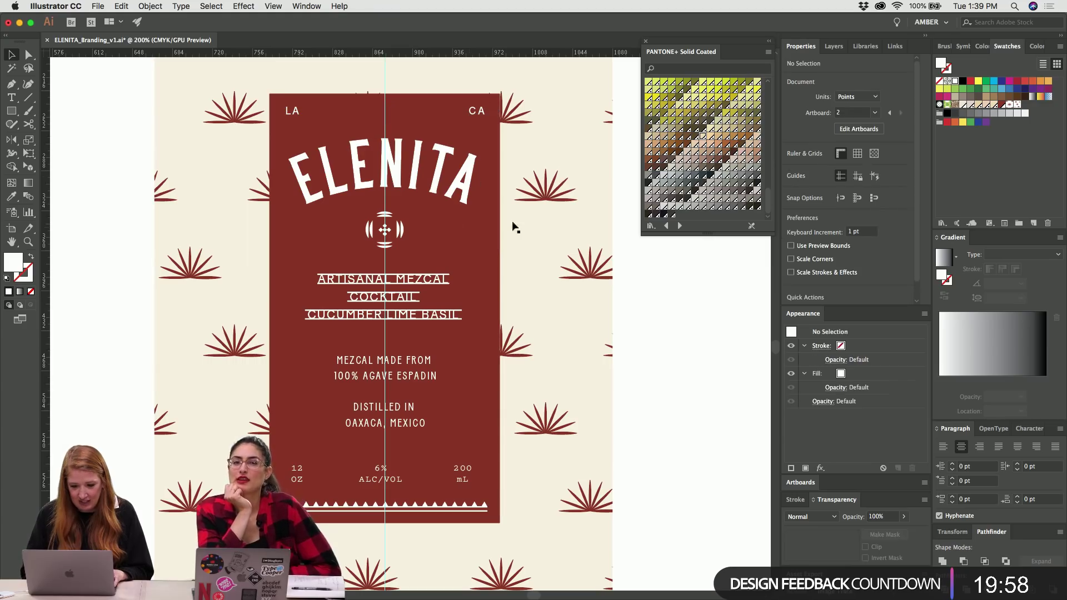
Recolor the red label rectangle with the dark green sampled from the plant artwork on the mood board.
click(481, 248)
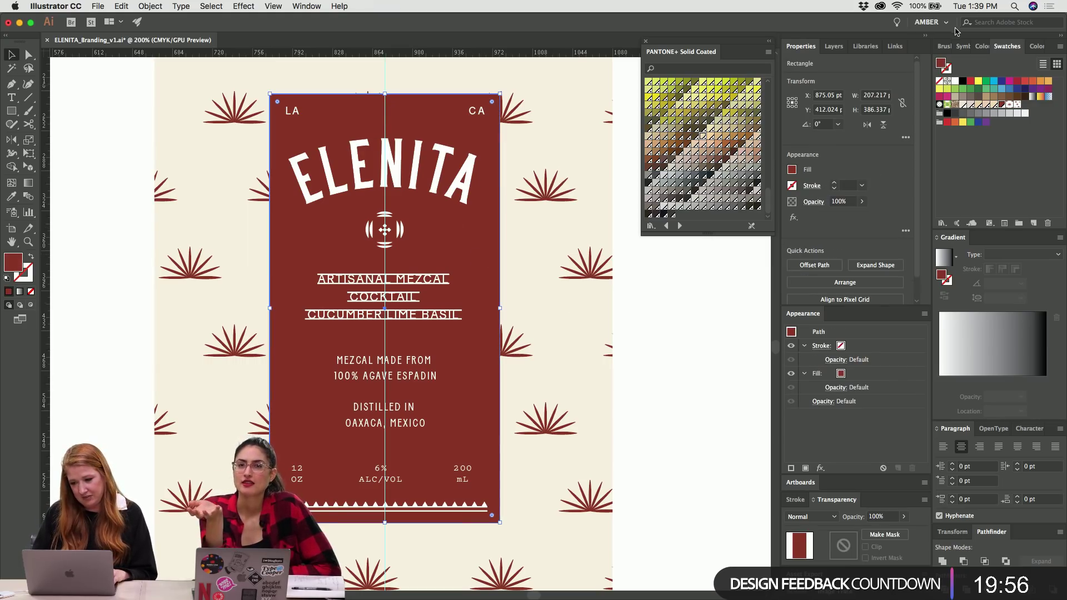
click(658, 302)
key(super+minus)
key(super+minus)
key(super+minus)
key(super+minus)
scroll(660, 307, left, 5)
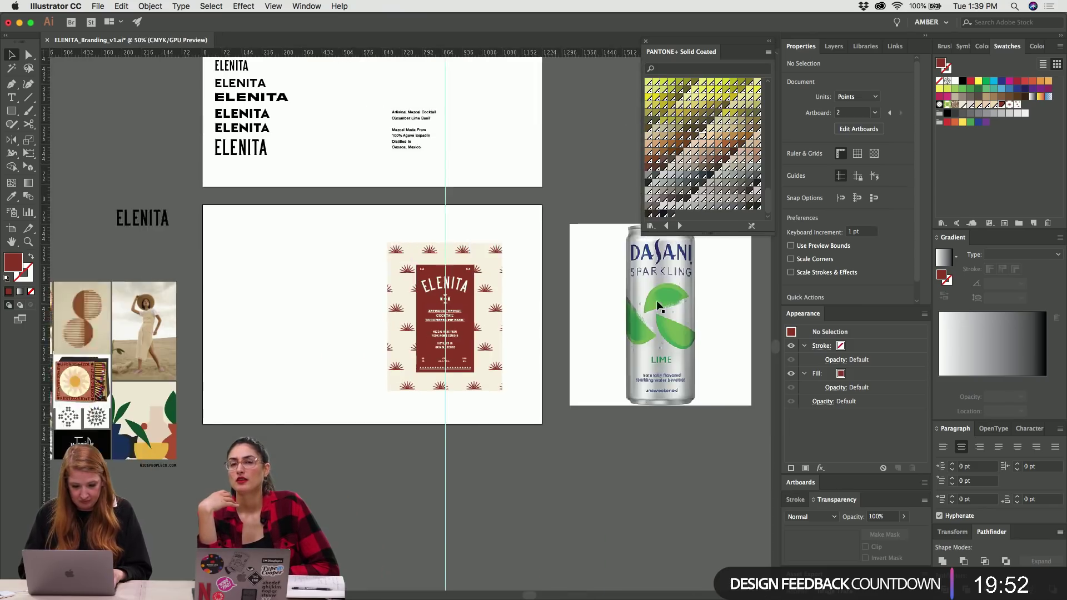
click(602, 315)
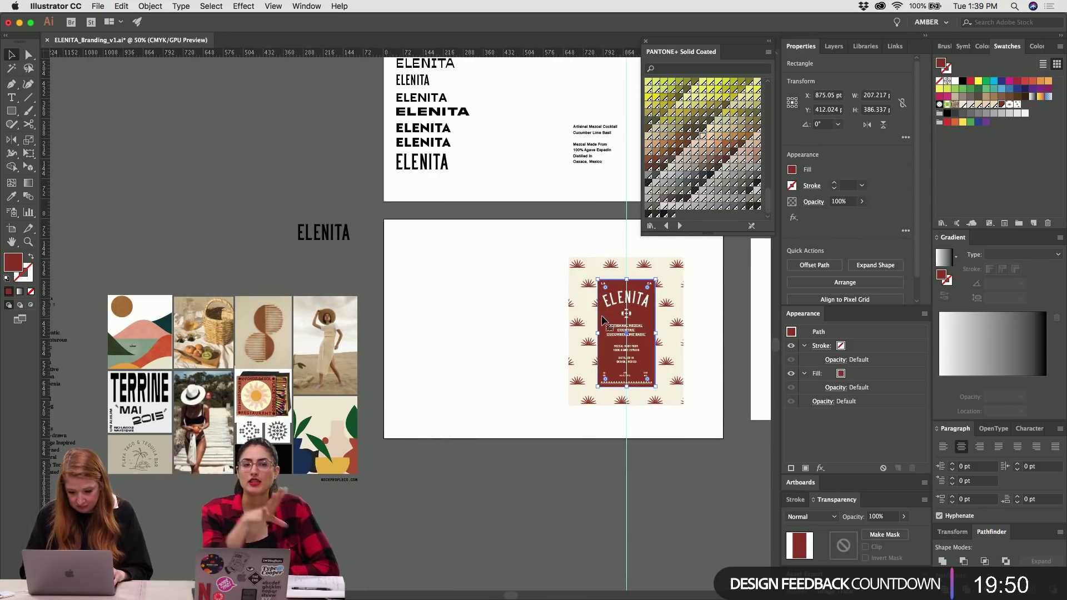
key(i)
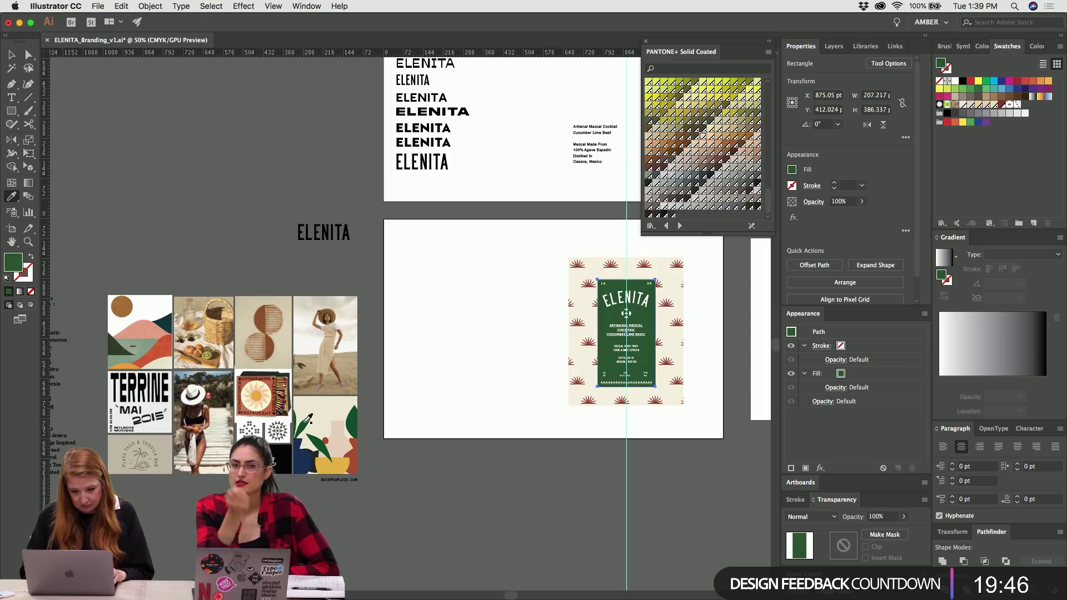
Try a darker olive green sampled from the mood board on the label rectangle, and undo the green recoloring.
click(117, 344)
key(v)
key(super+shift+a)
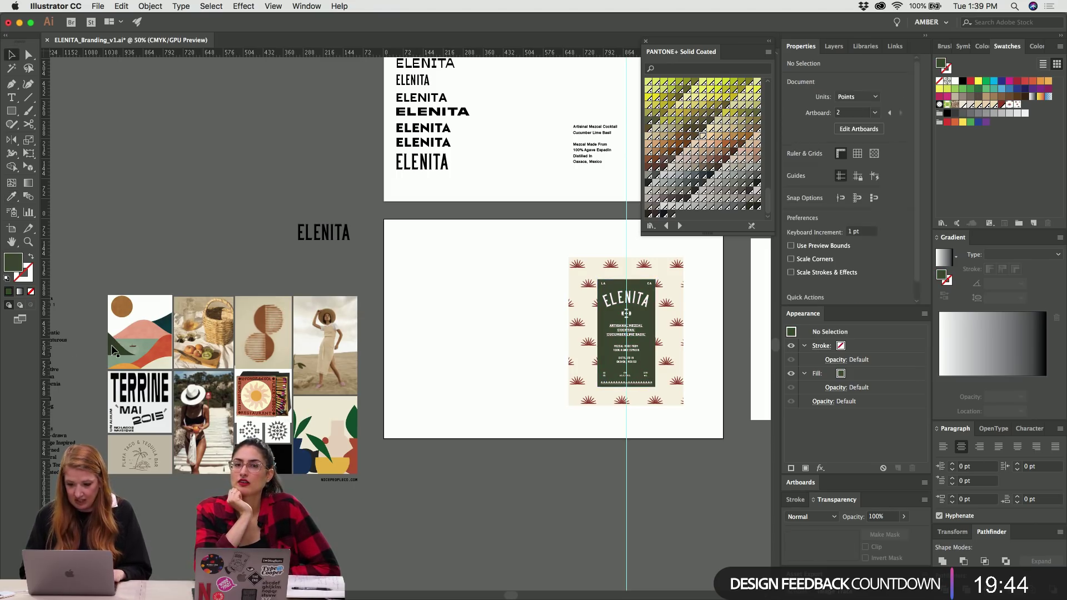
key(super+plus)
scroll(114, 350, right, 4)
key(super+plus)
key(super+plus)
scroll(111, 350, right, 3)
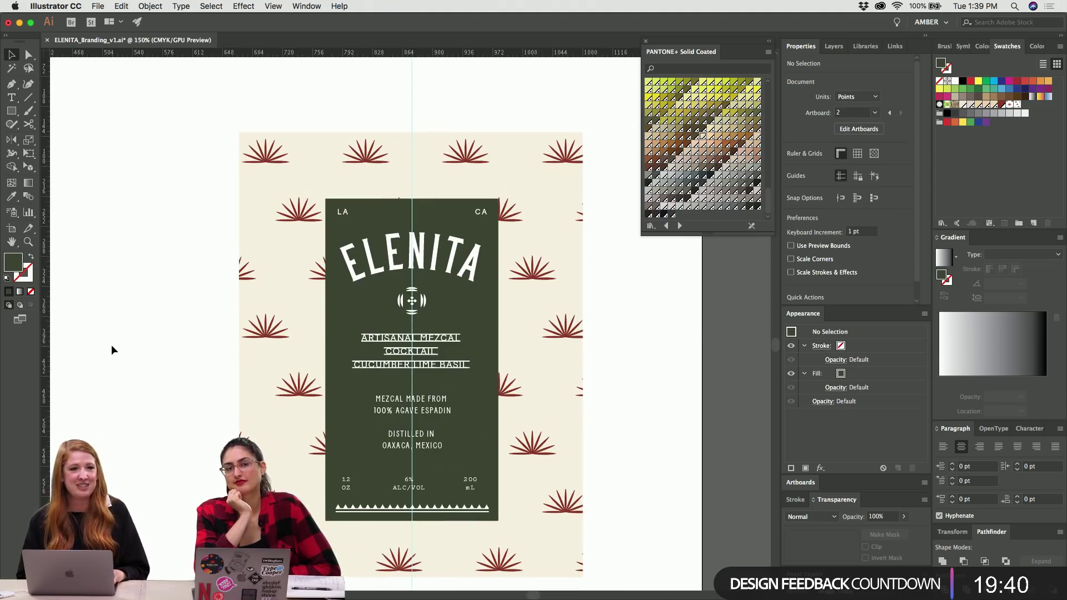
key(super+minus)
click(367, 261)
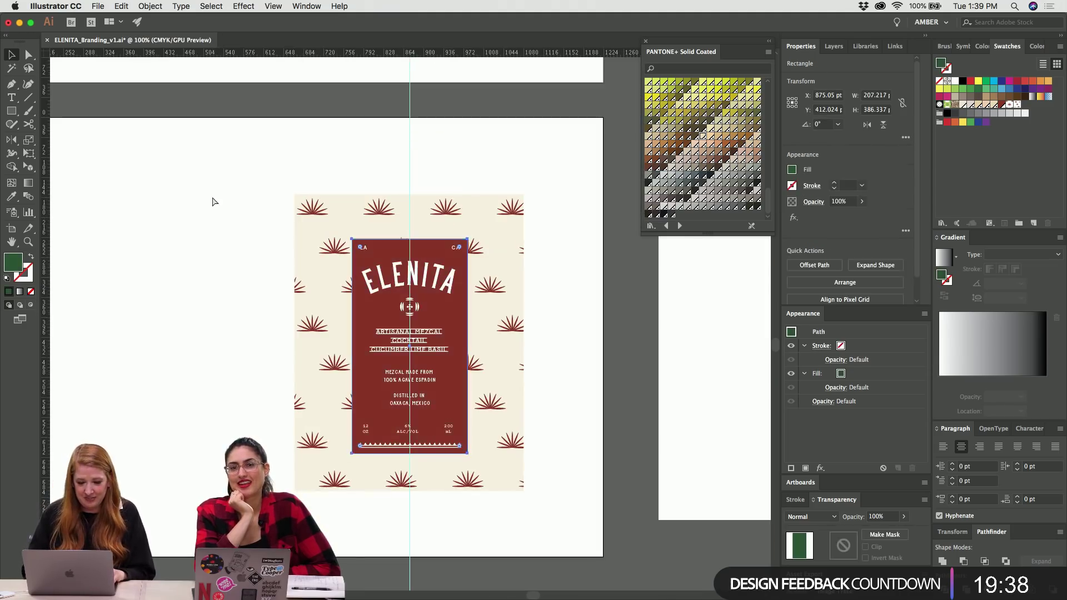
Duplicate the complete red label with its patterned background about 537 pt to the left on the same artboard.
drag(241, 168, 552, 542)
scroll(641, 417, left, 5)
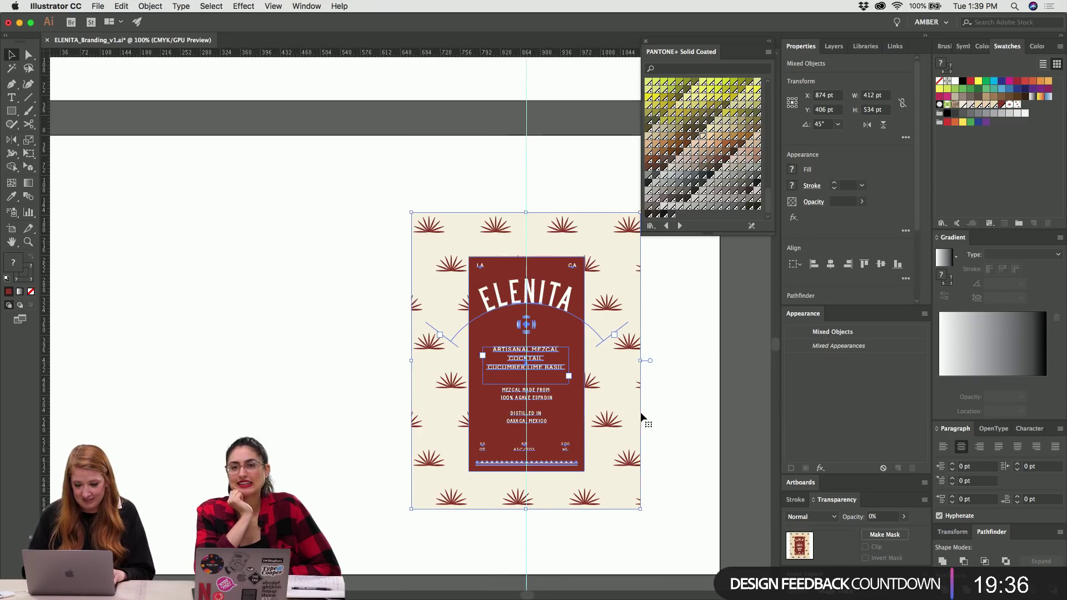
drag(642, 417, 344, 417)
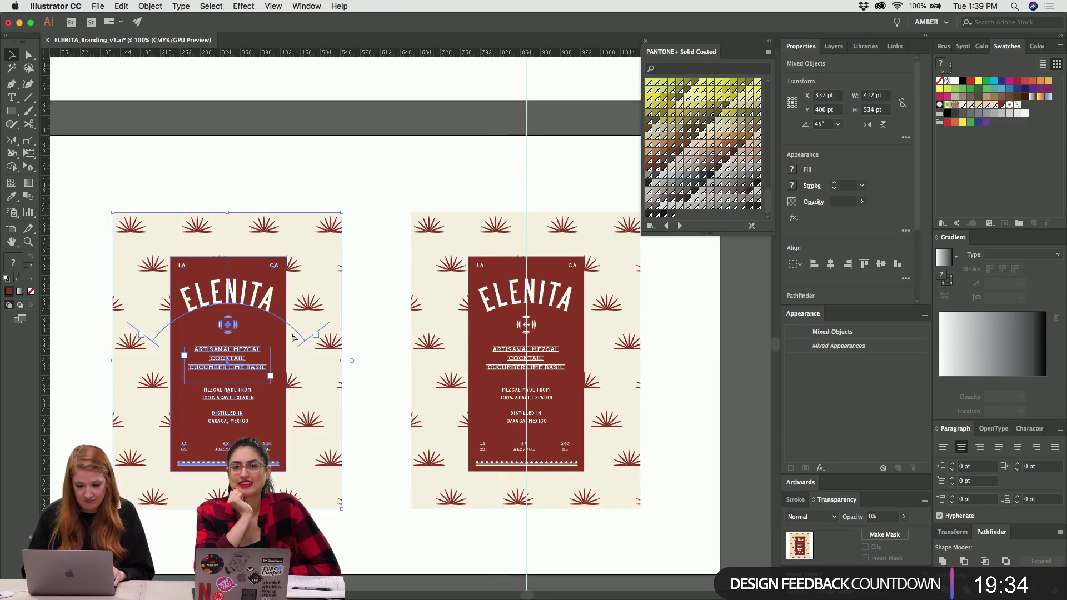
Recolor the duplicated label's red rectangle with a dark olive green sampled from the mood board.
click(264, 286)
scroll(245, 269, left, 10)
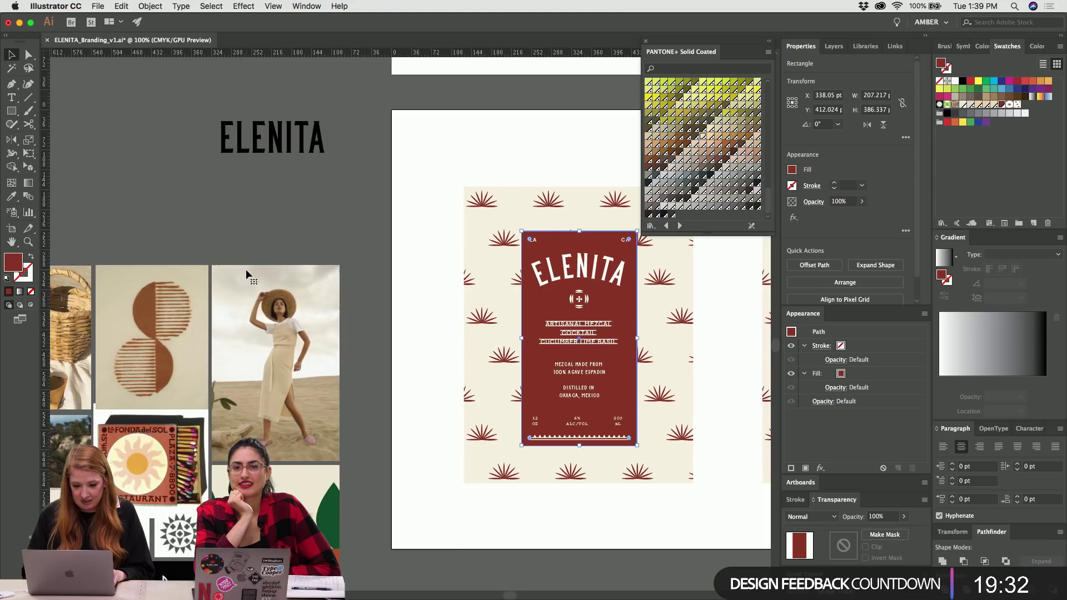
scroll(246, 269, left, 5)
key(i)
click(76, 316)
scroll(76, 316, right, 2)
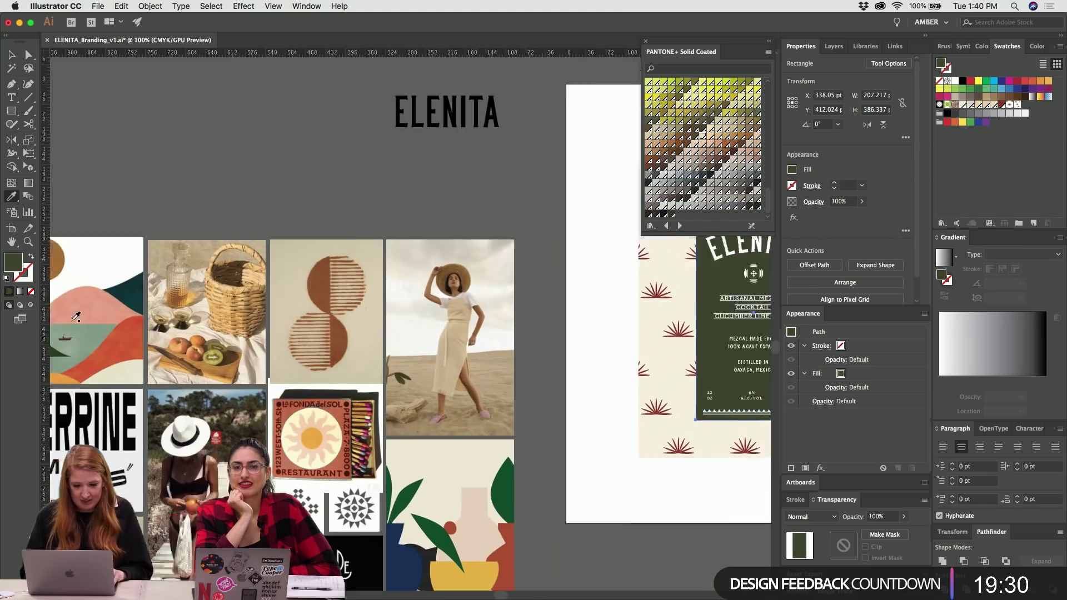
scroll(76, 317, right, 10)
key(v)
key(super+shift+a)
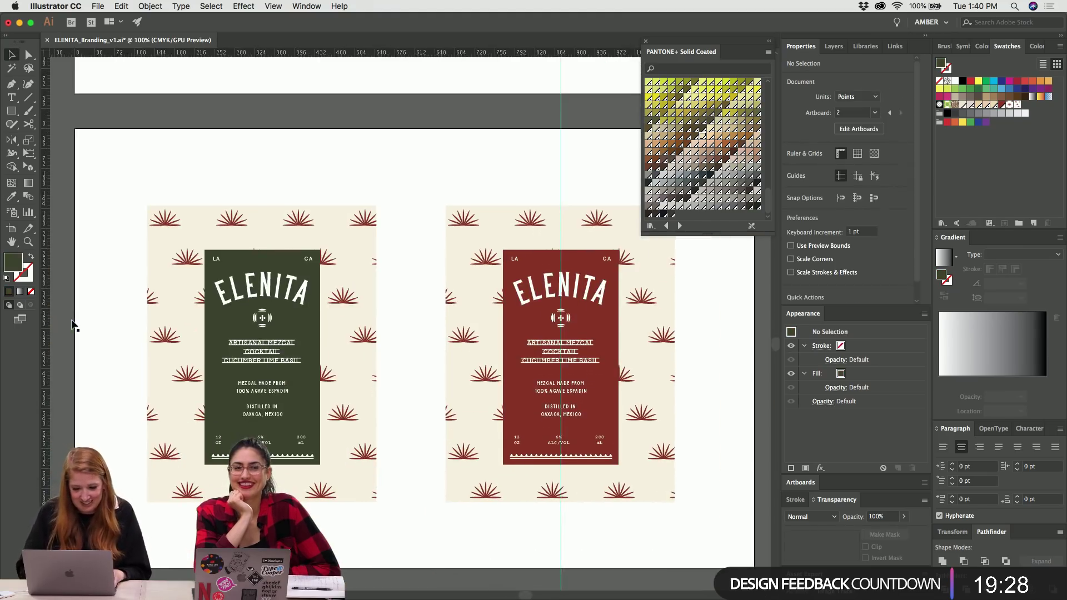
scroll(72, 325, left, 15)
scroll(73, 325, right, 4)
scroll(73, 326, down, 2)
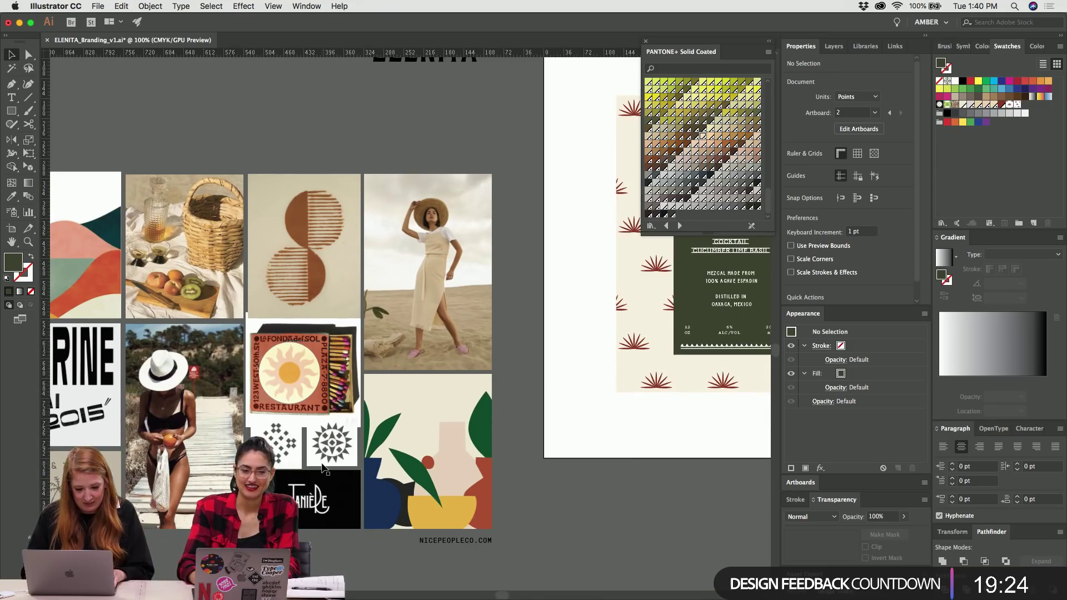
scroll(324, 470, right, 15)
scroll(324, 470, up, 5)
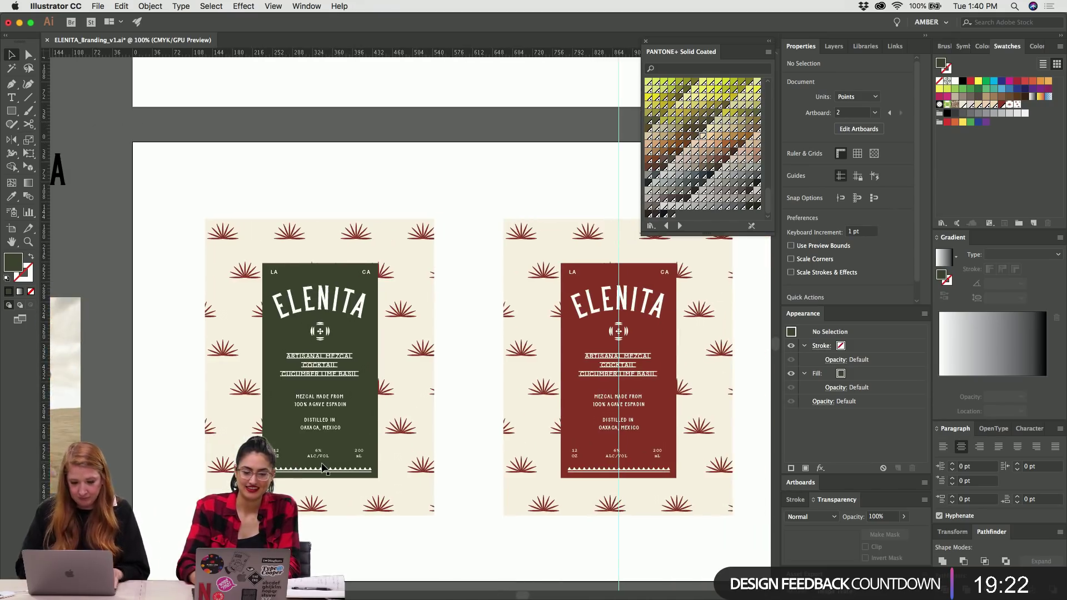
Duplicate the artboard holding the green and red labels, including its artwork, directly below the original.
key(ctrl+minus)
key(ctrl+minus)
key(ctrl+minus)
key(shift+o)
click(421, 288)
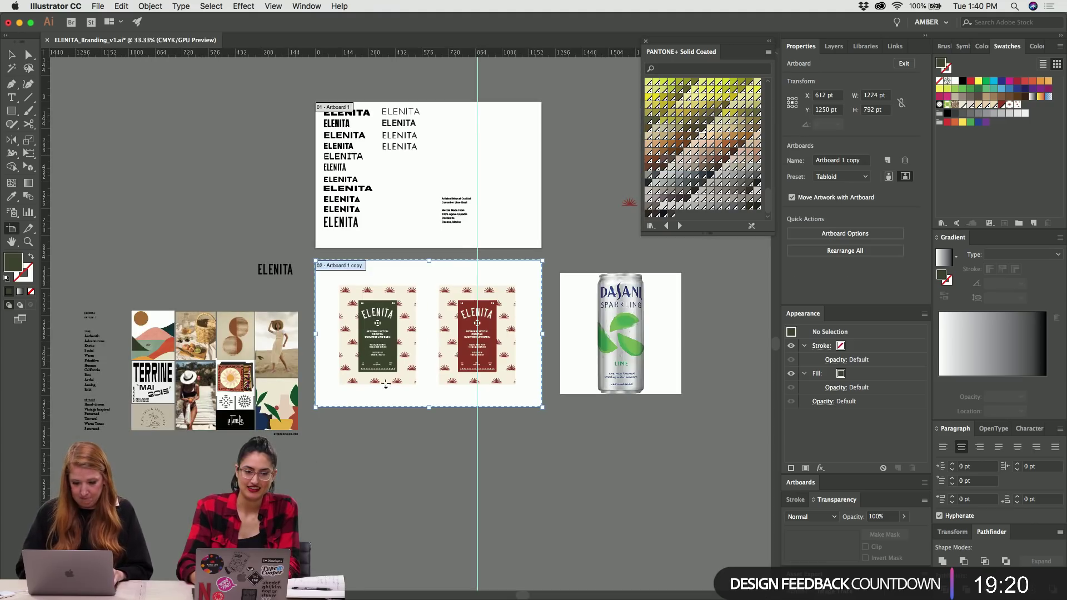
drag(420, 287, 421, 446)
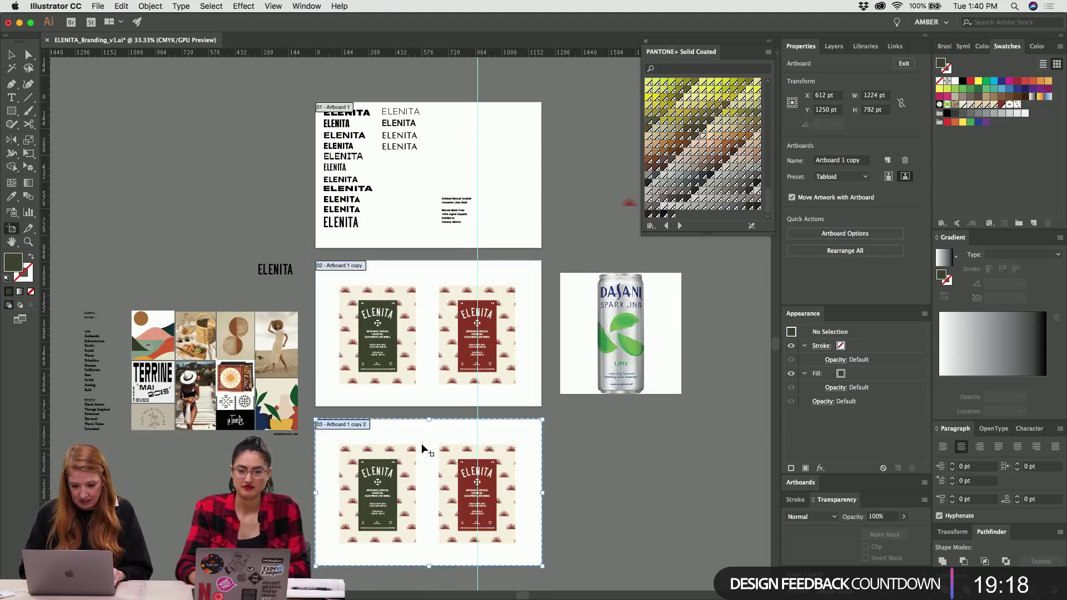
Delete both copied labels from the new third artboard so that it is empty.
key(v)
drag(317, 443, 528, 562)
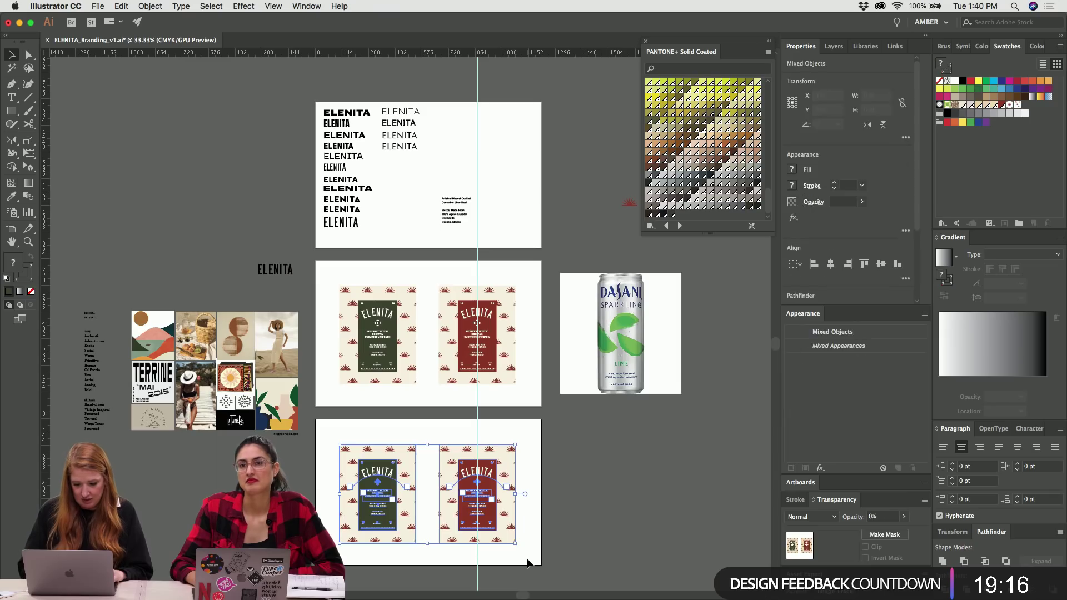
key(Delete)
Duplicate the agave pattern swatch that fills the background behind the green label.
key(ctrl+plus)
key(ctrl+plus)
key(ctrl+plus)
key(ctrl+plus)
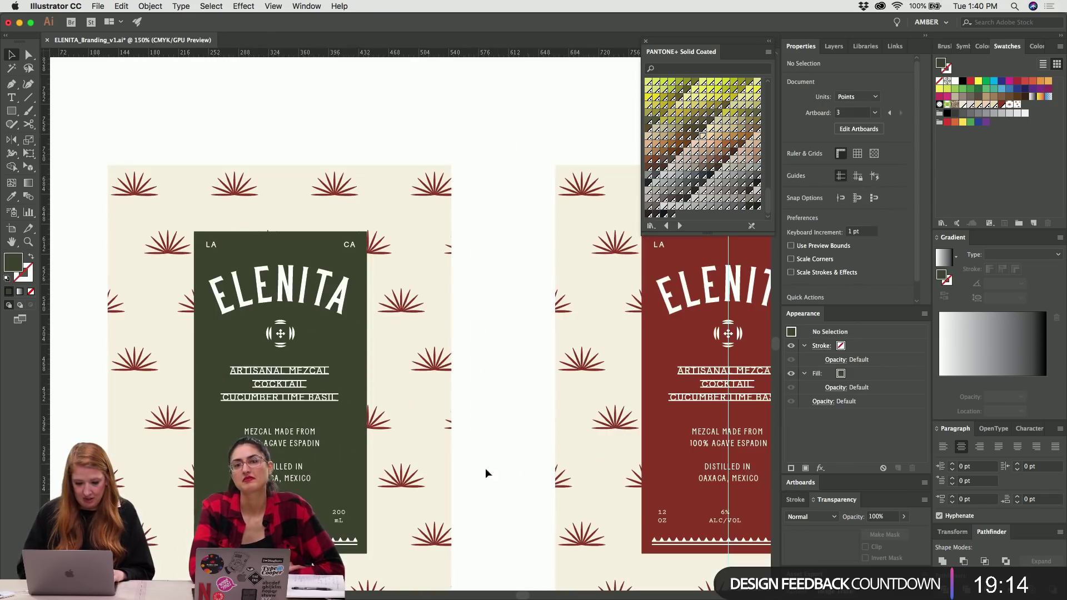
scroll(464, 314, up, 2)
scroll(465, 314, right, 5)
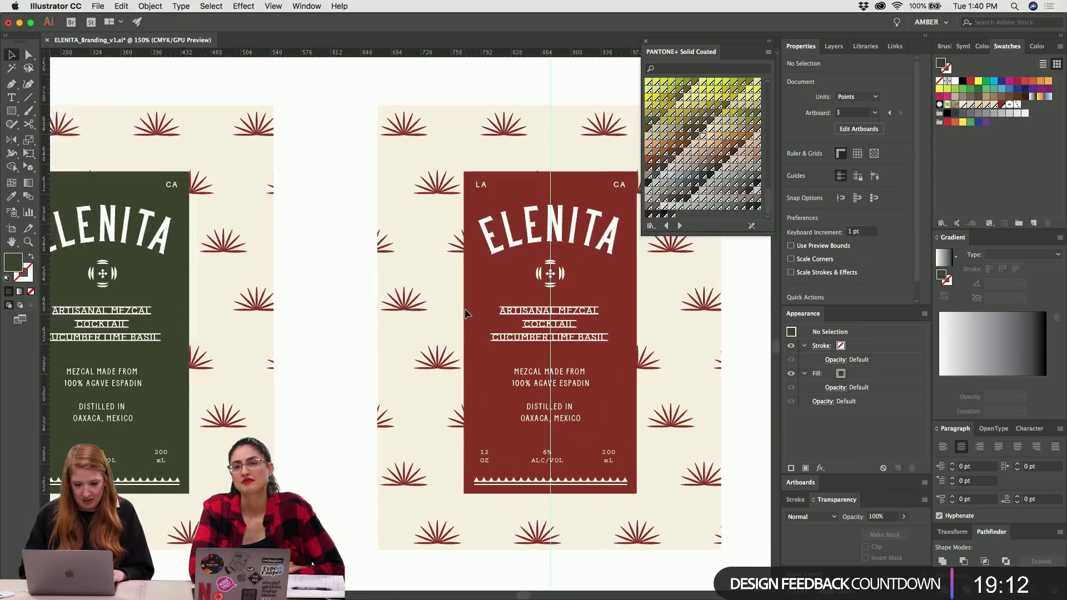
scroll(108, 131, left, 7)
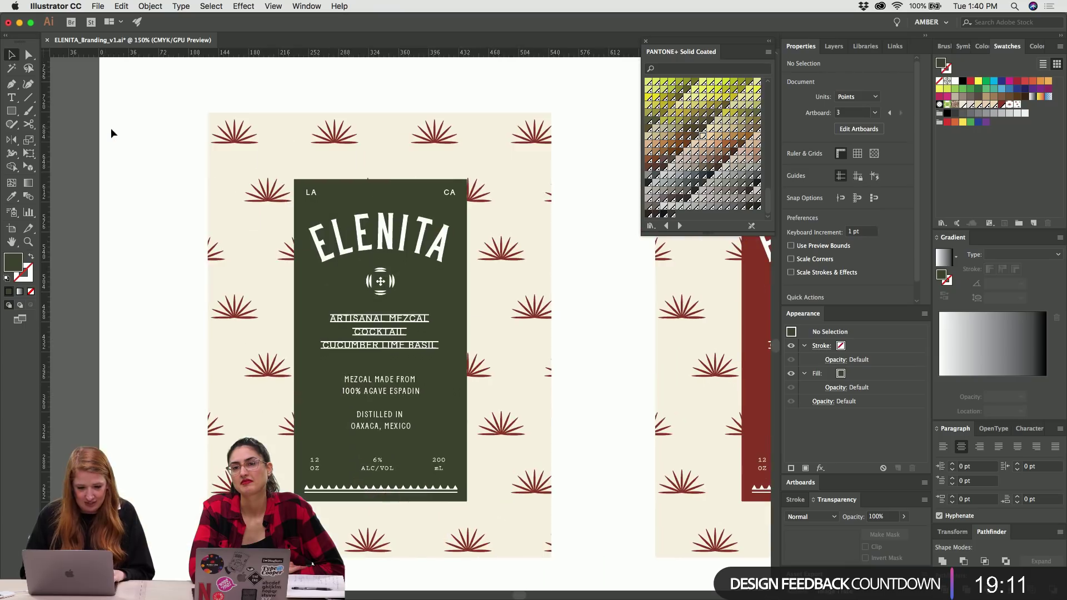
click(328, 143)
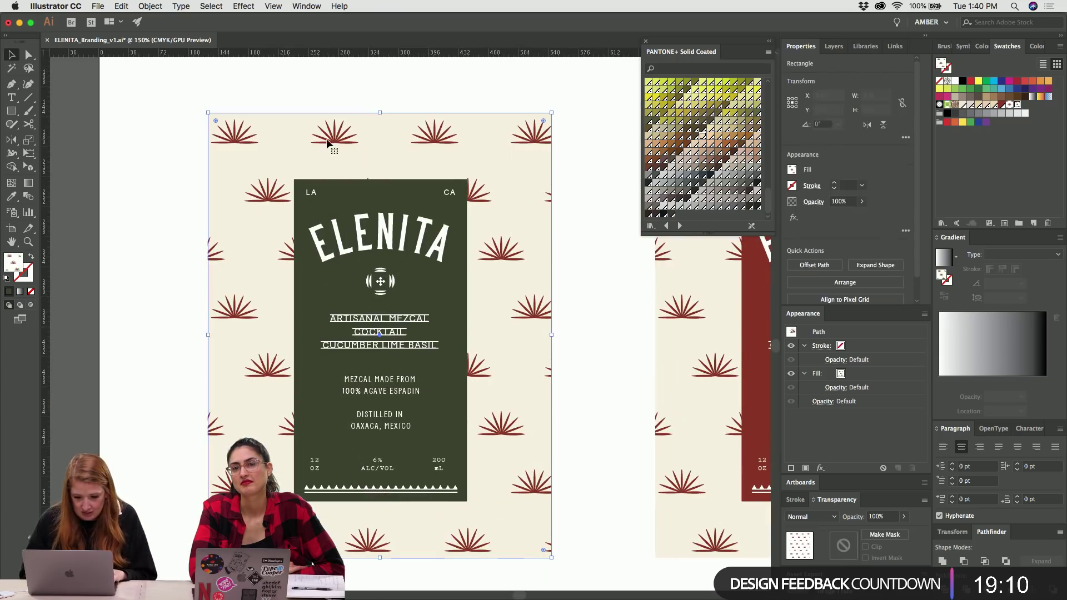
click(1061, 47)
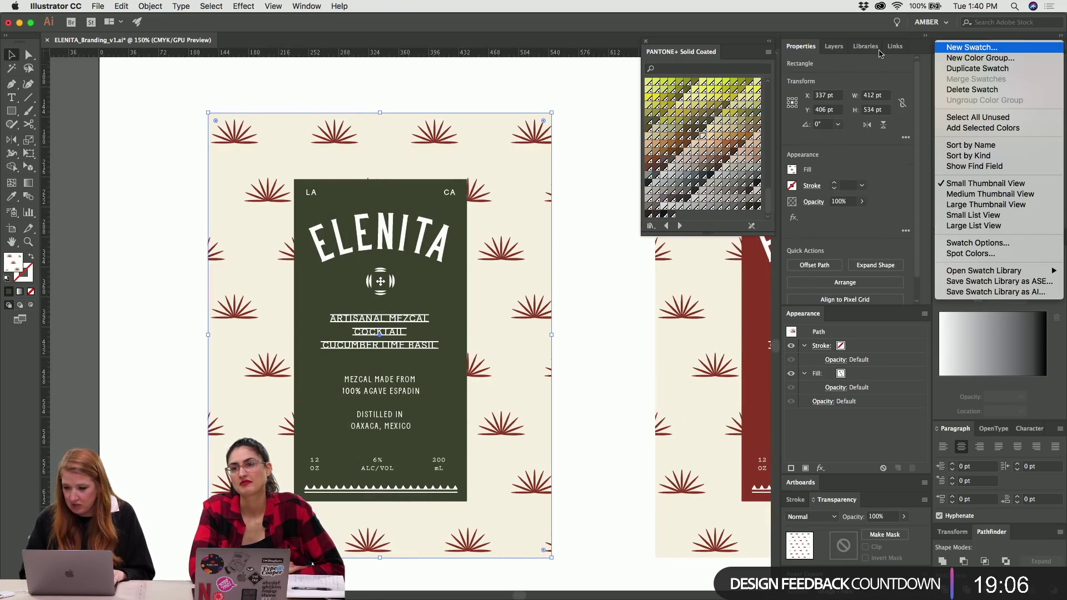
key(Escape)
scroll(519, 136, right, 5)
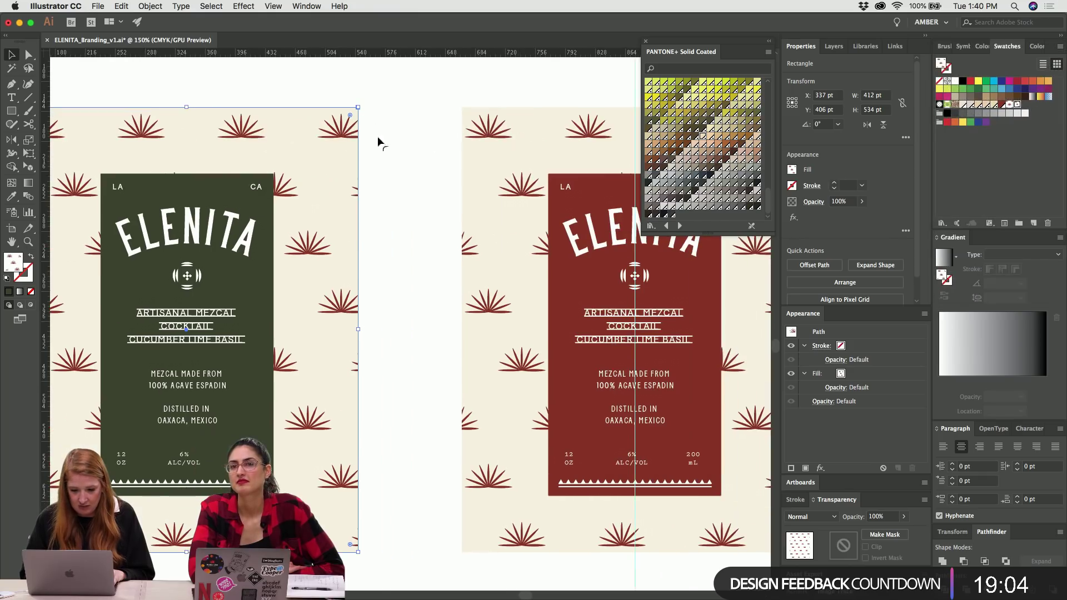
click(1061, 47)
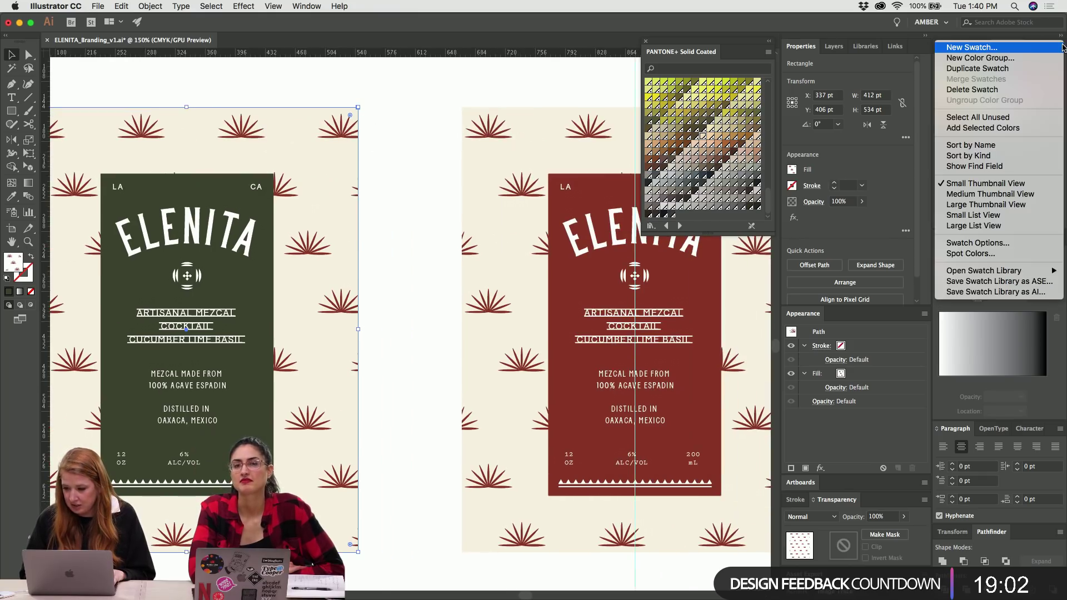
click(1041, 69)
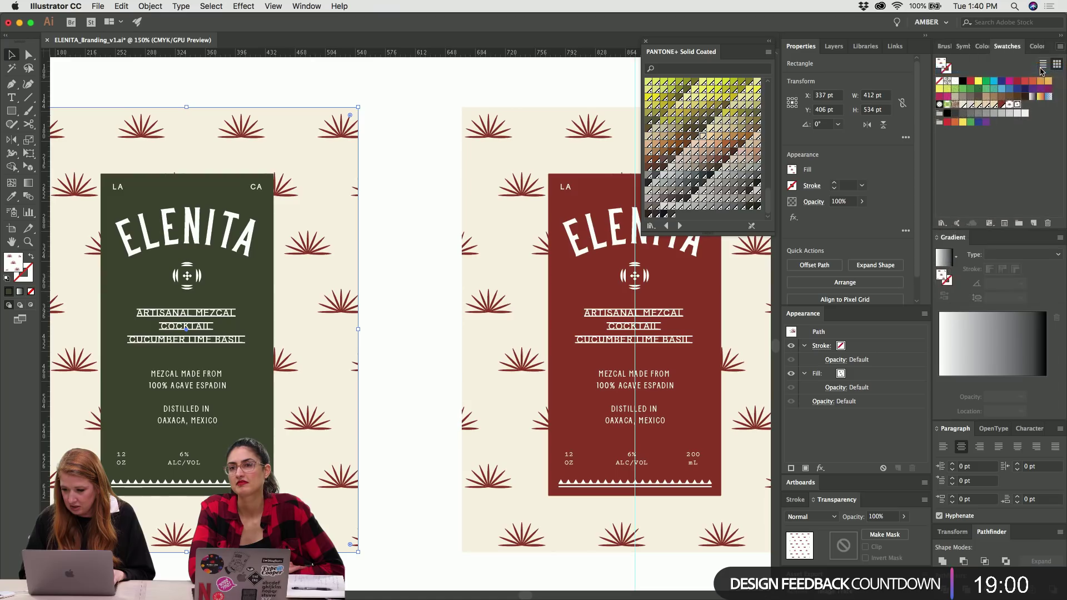
double_click(1033, 93)
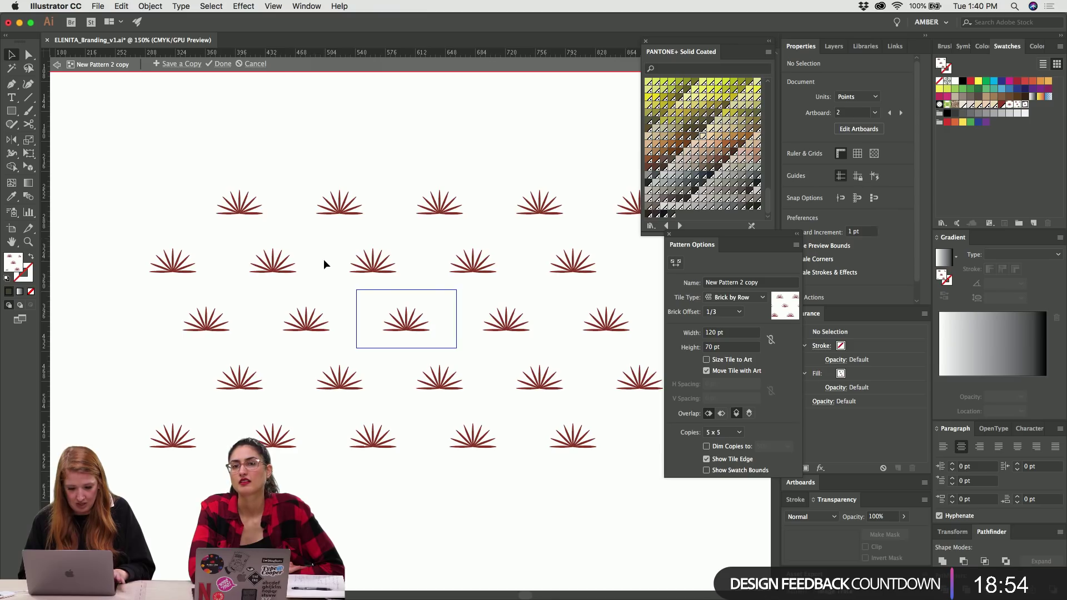
key(super+minus)
key(super+minus)
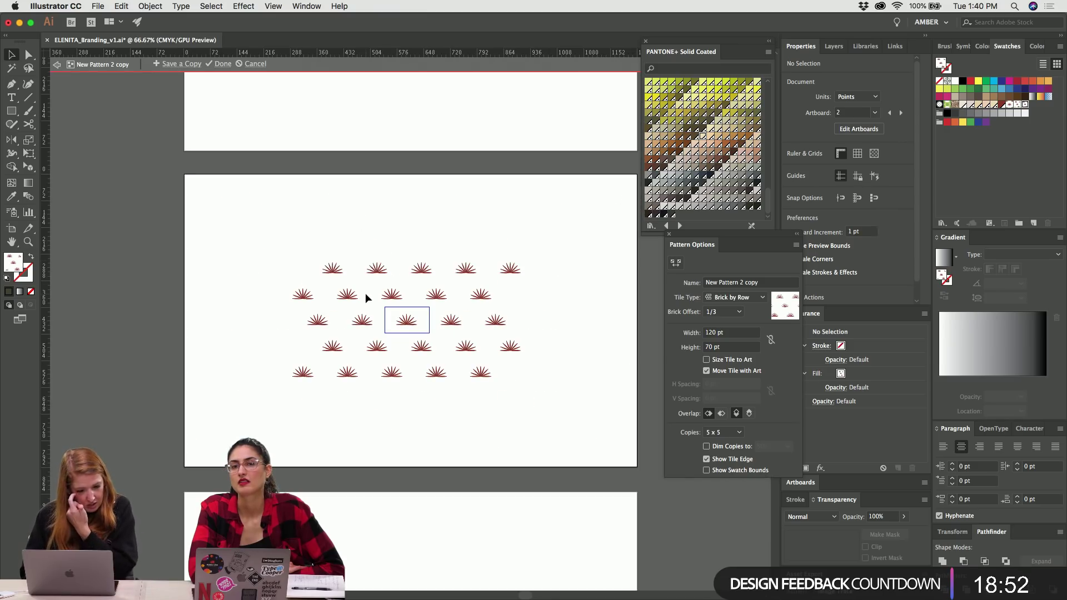
key(super+a)
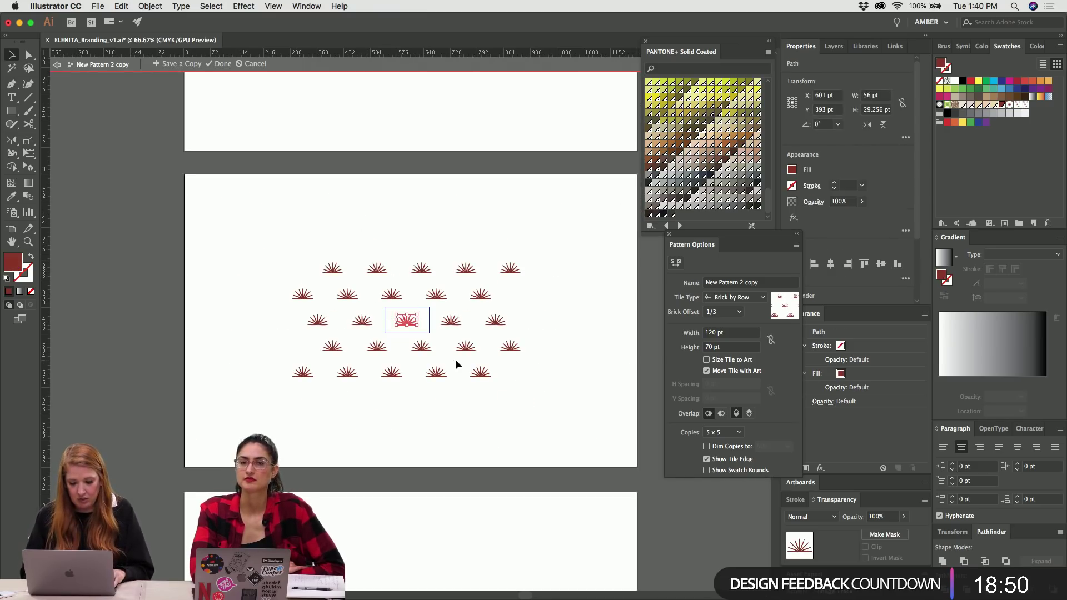
key(super+equal)
key(super+equal)
key(Escape)
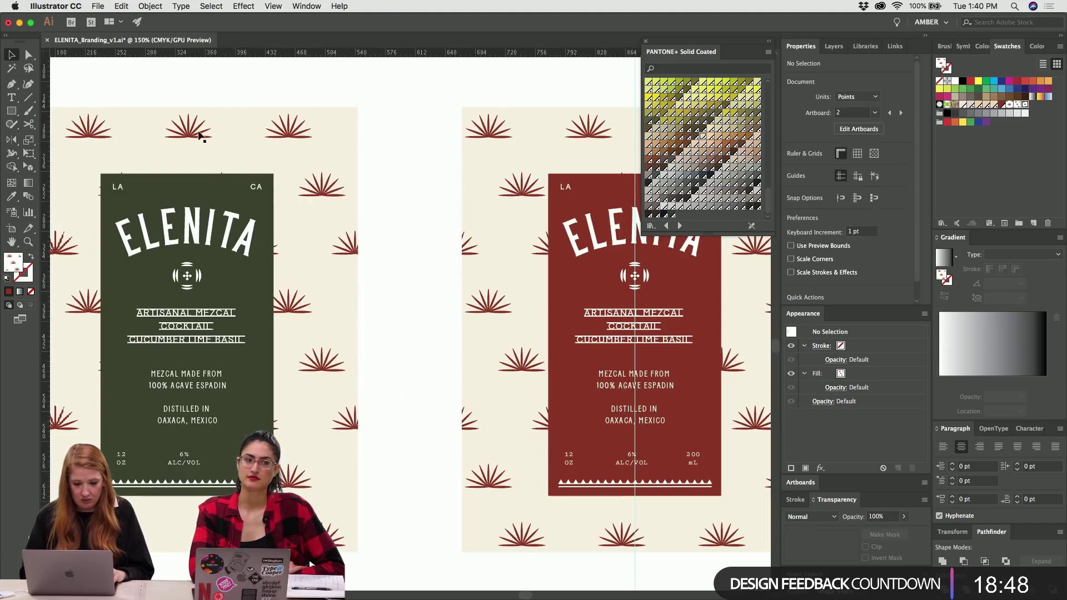
Save the green label rectangle's fill as a global process swatch, C=67 M=52 Y=79 K=52, and add it to My Library.
click(197, 186)
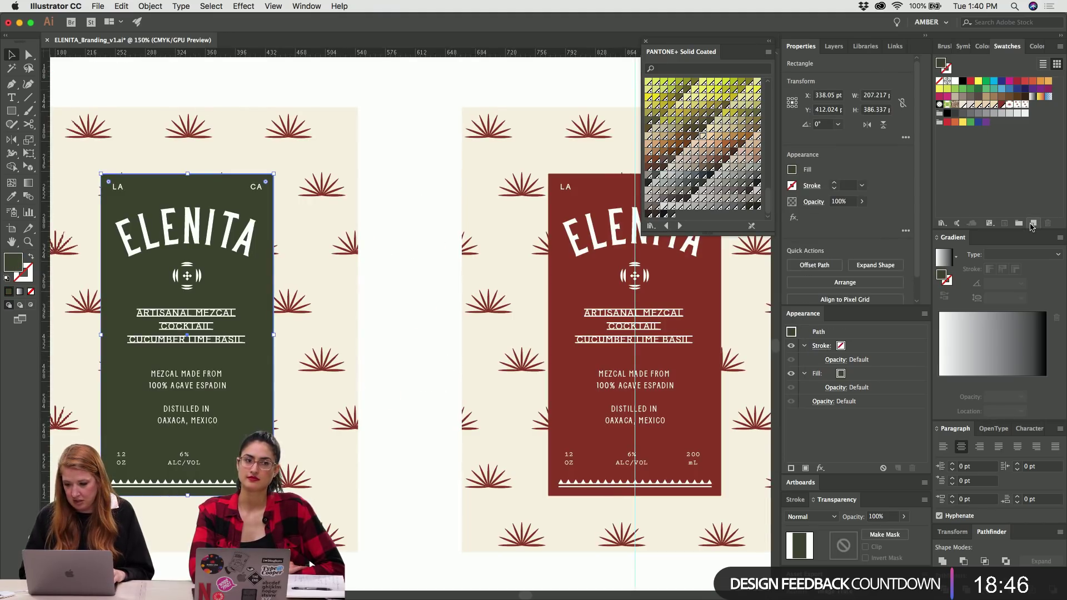
click(1032, 223)
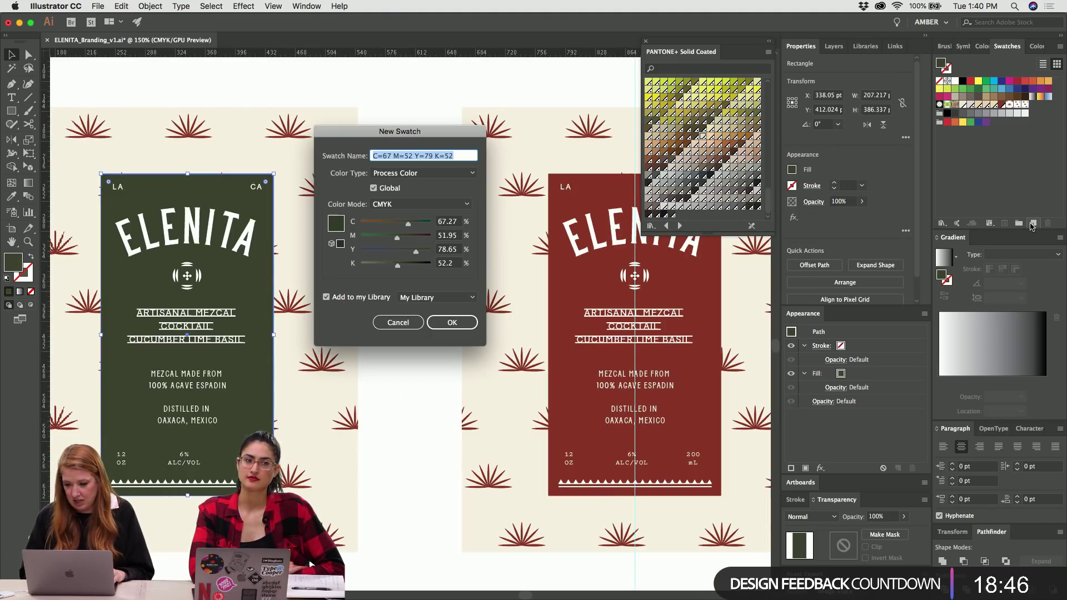
click(452, 323)
Recolor the agave motif in New Pattern 2 copy with the saved dark green and apply the pattern behind the green label.
scroll(389, 219, left, 6)
click(477, 175)
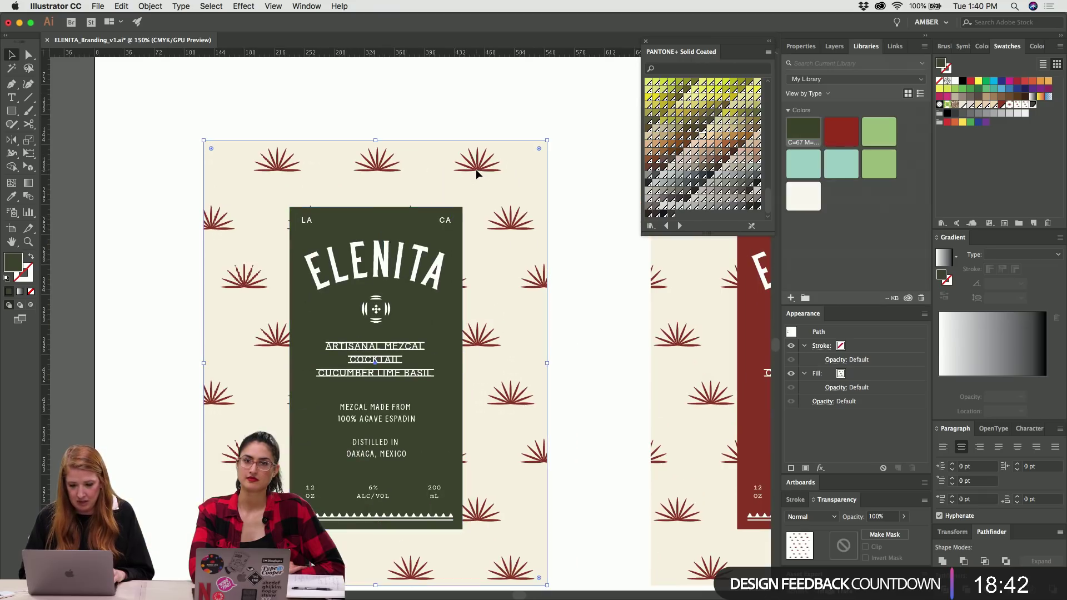
double_click(1025, 105)
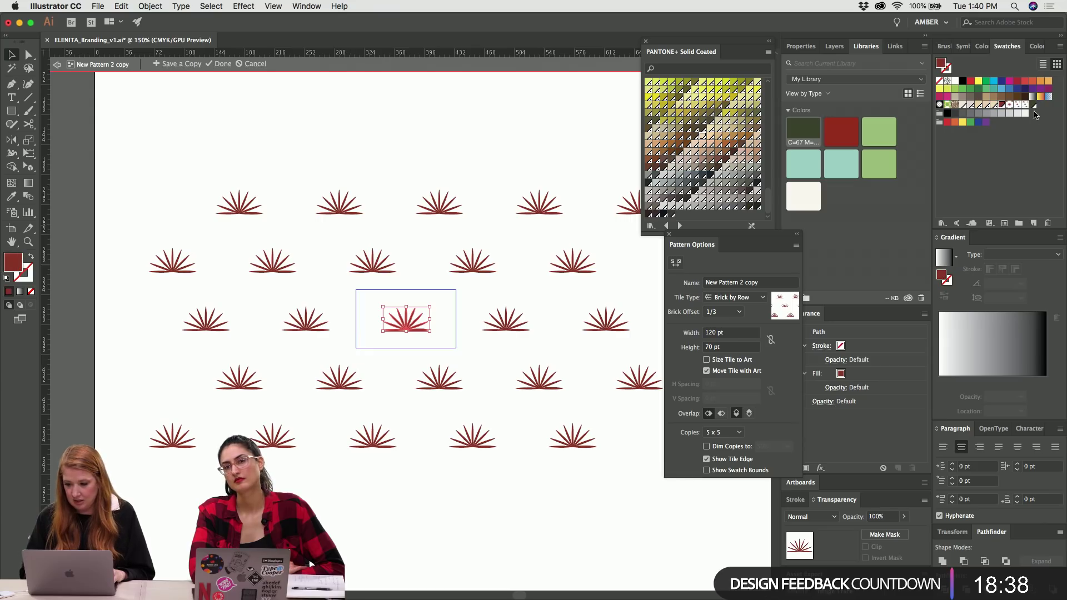
click(427, 130)
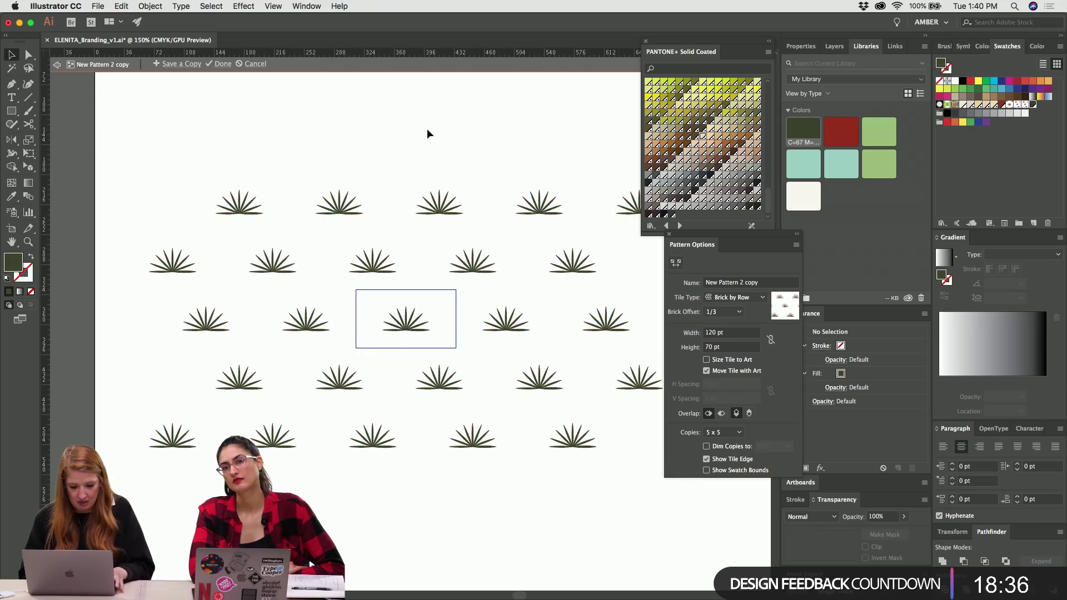
double_click(427, 129)
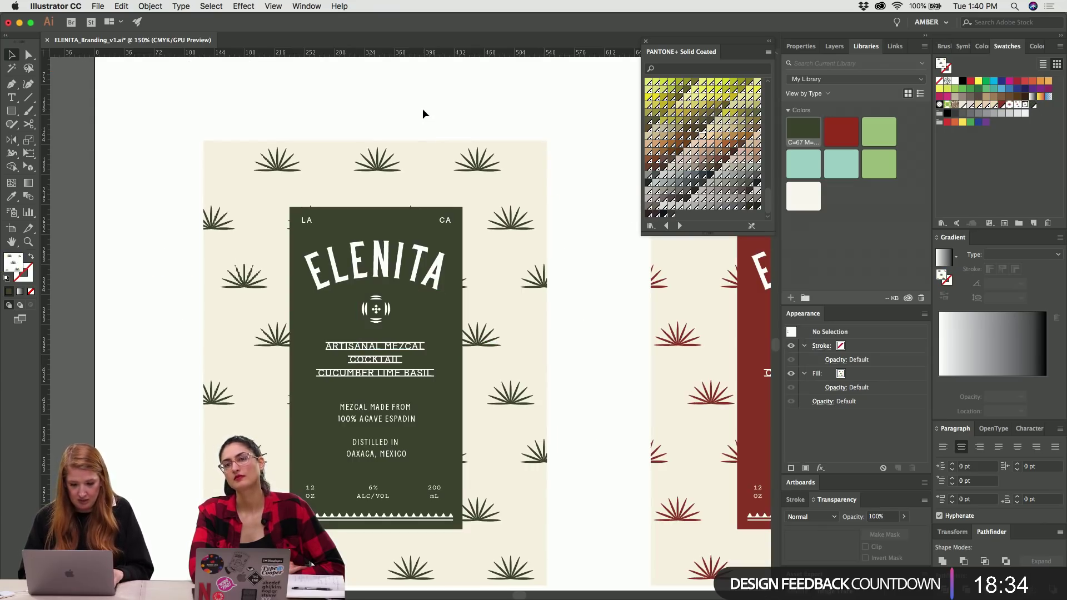
scroll(423, 108, down, 2)
scroll(423, 109, right, 3)
key(super+equal)
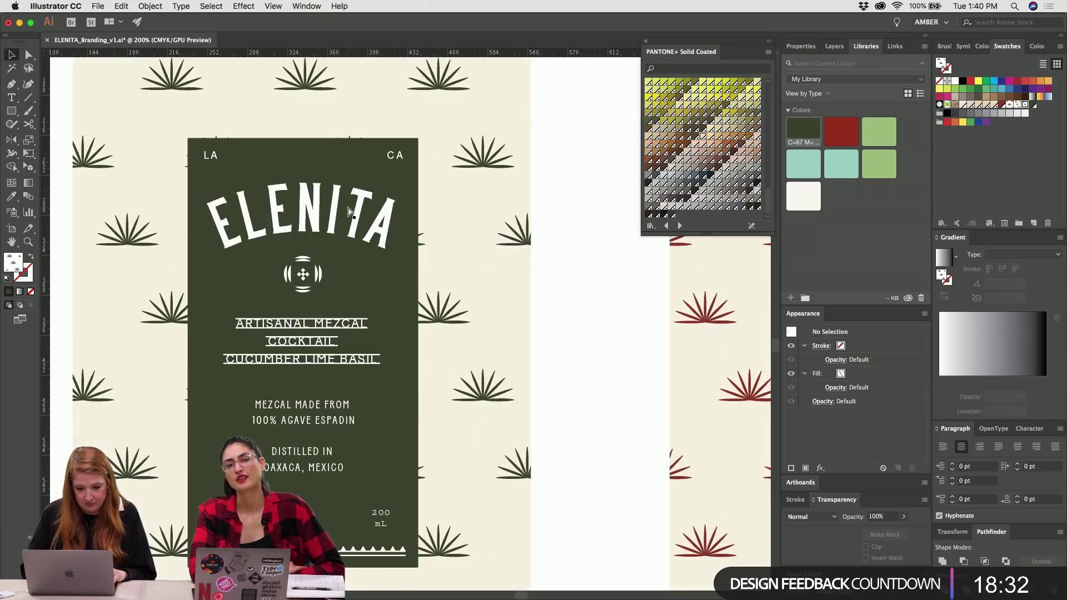
Recolor the dark olive background rectangle of the ELENITA label to the cooler green 2b3f2b.
key(a)
click(319, 160)
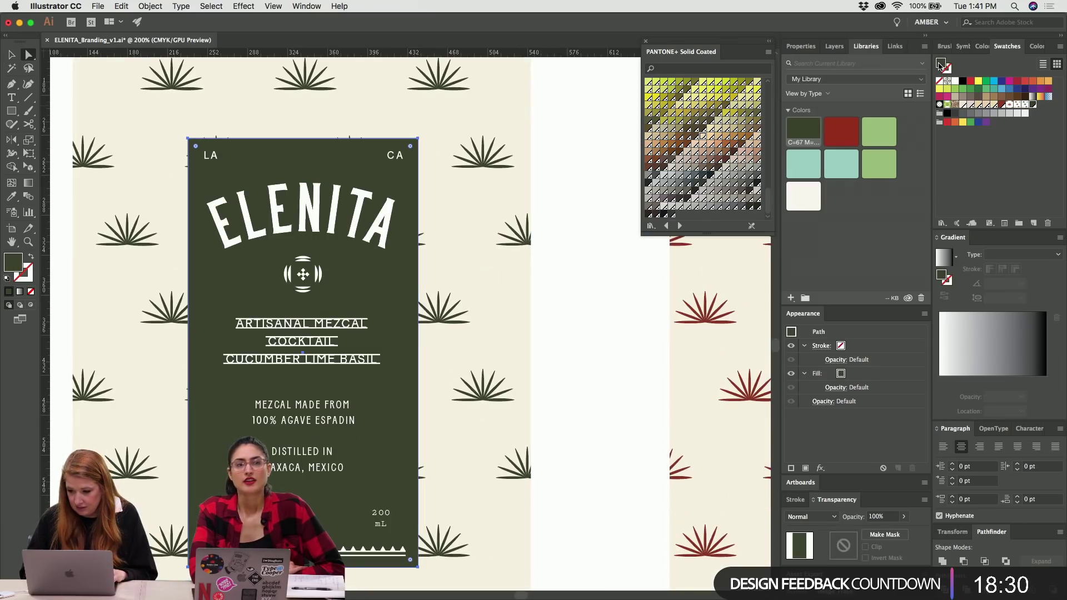
double_click(940, 65)
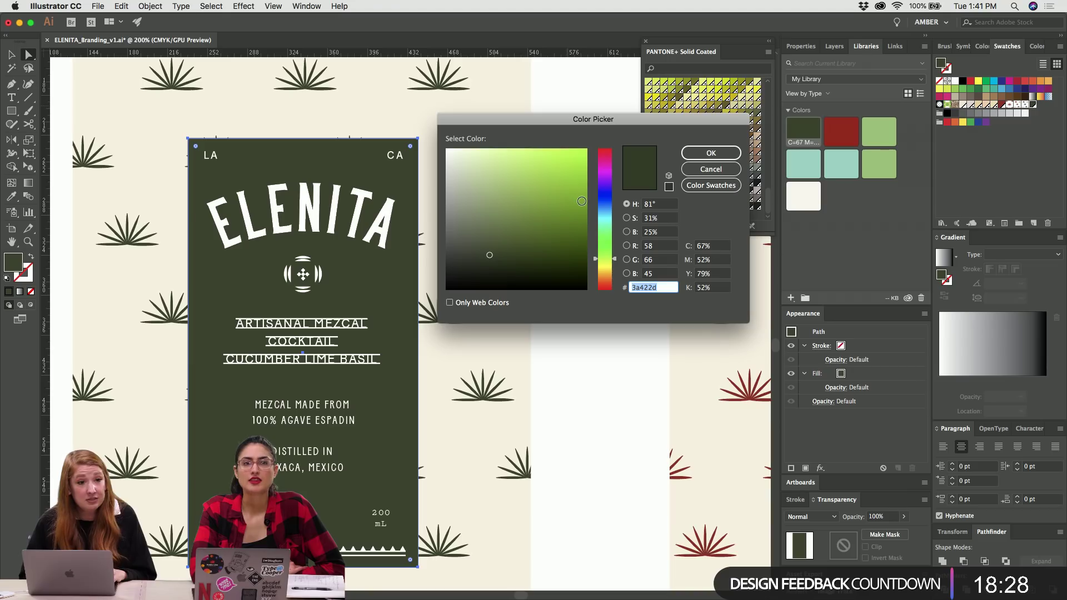
click(605, 260)
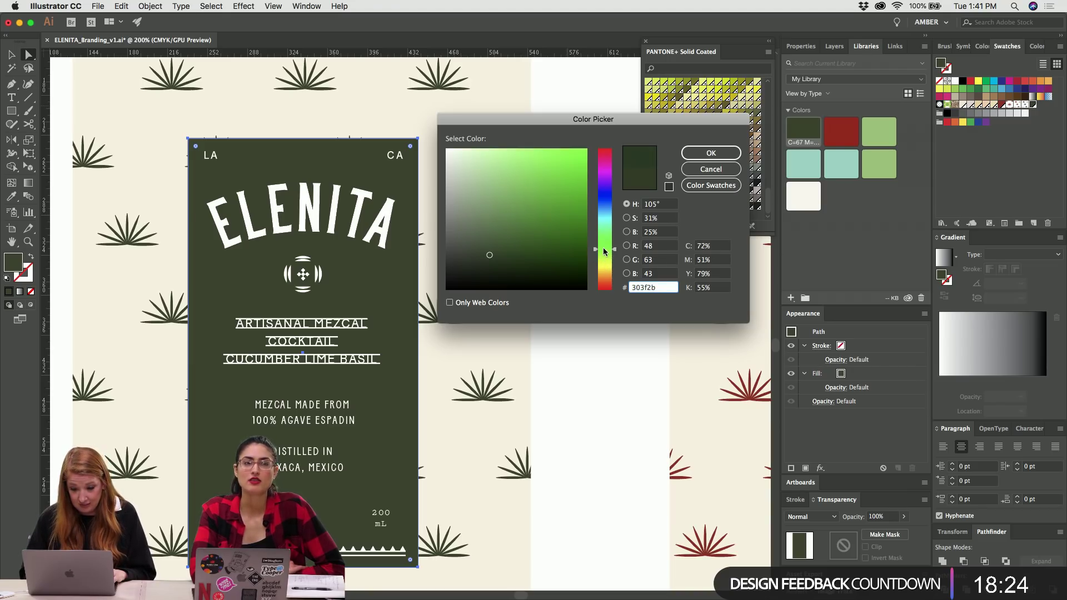
drag(605, 253, 606, 245)
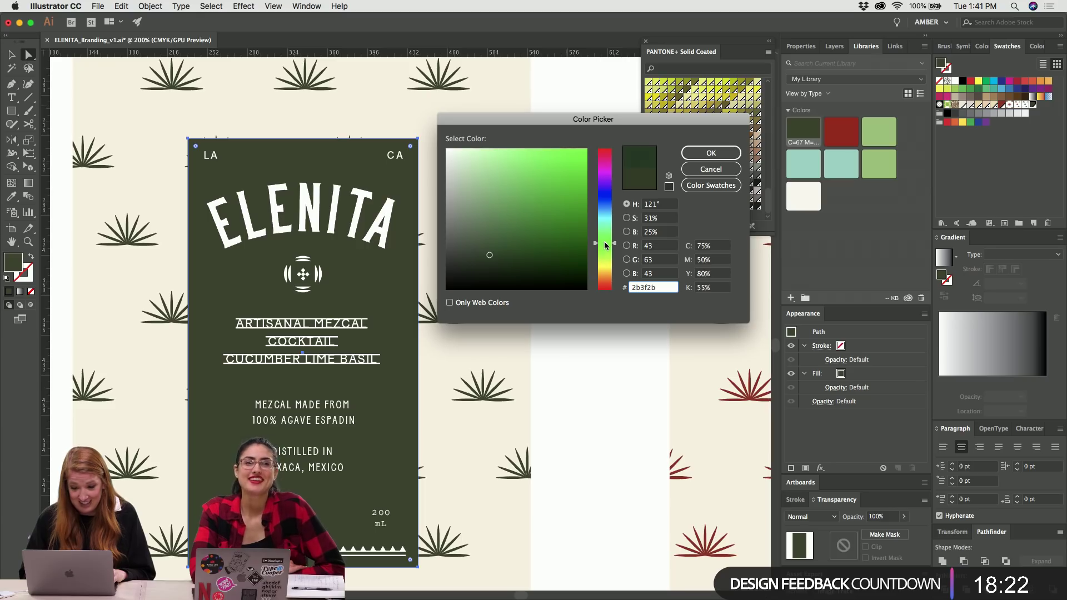
click(725, 154)
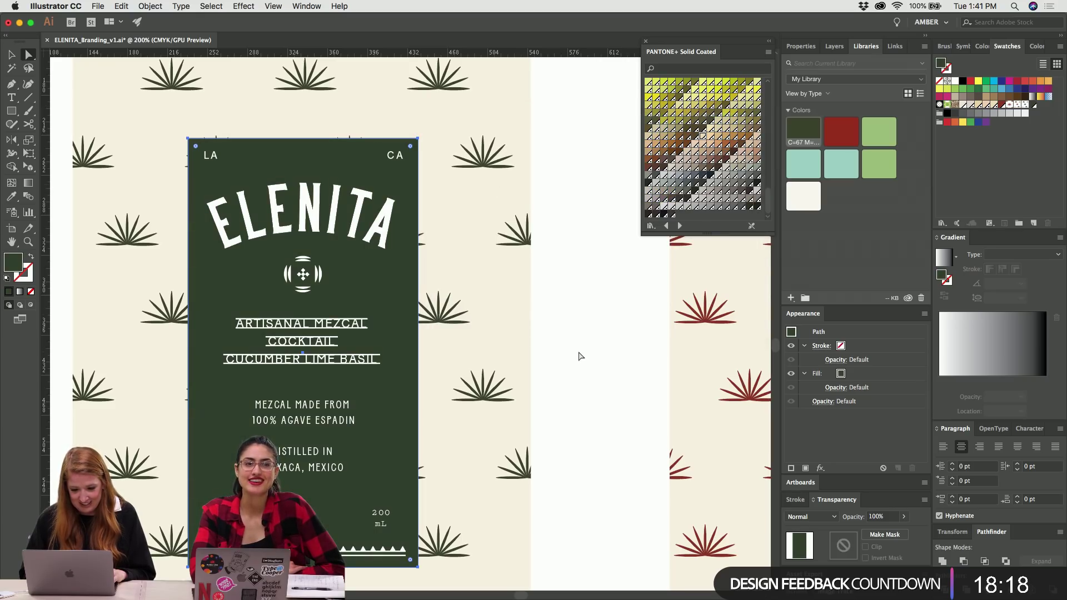
double_click(942, 65)
click(721, 170)
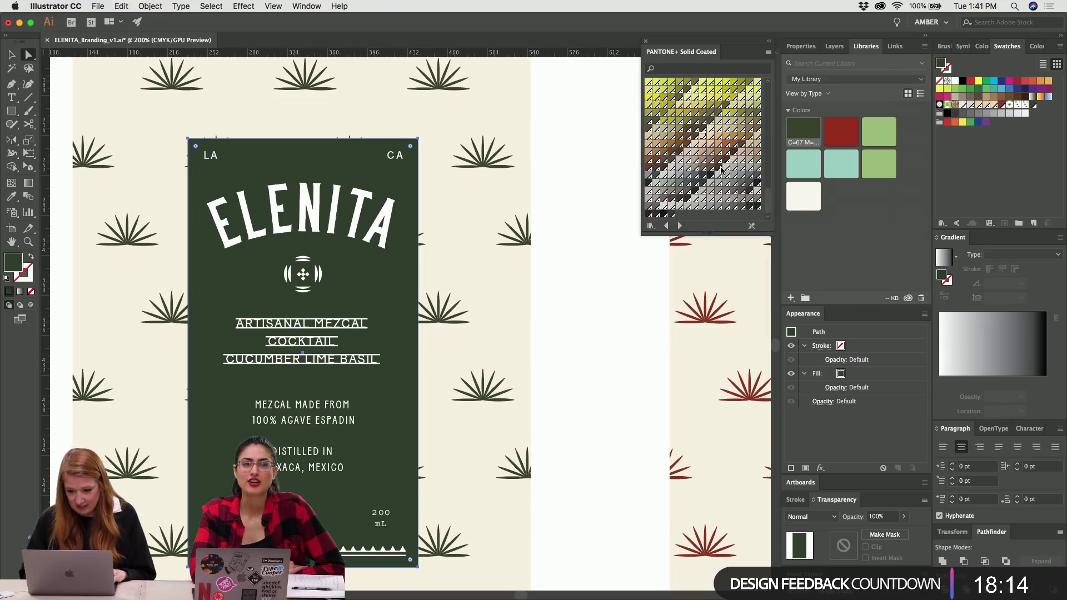
Try several greens from the PANTONE+ Solid Coated library on the label background and settle on a deep, slightly bluish dark green.
scroll(720, 169, up, 5)
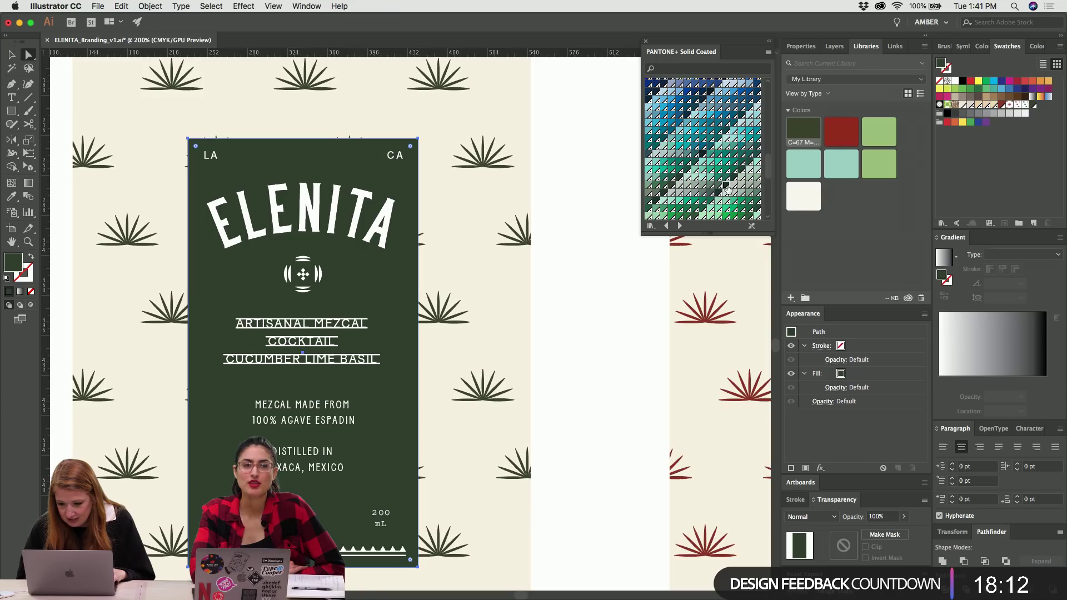
click(725, 185)
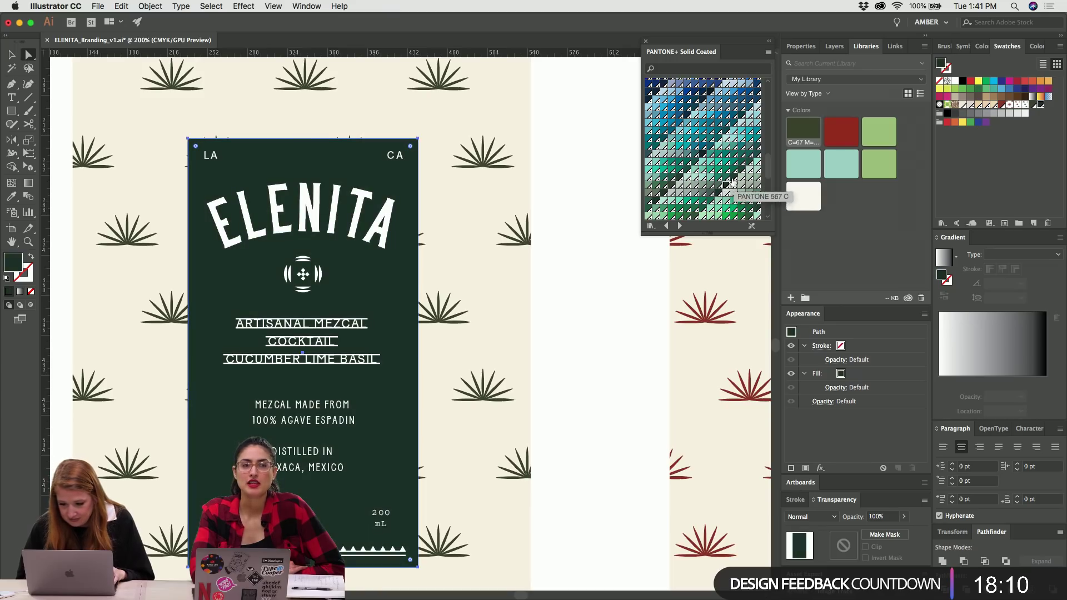
click(717, 185)
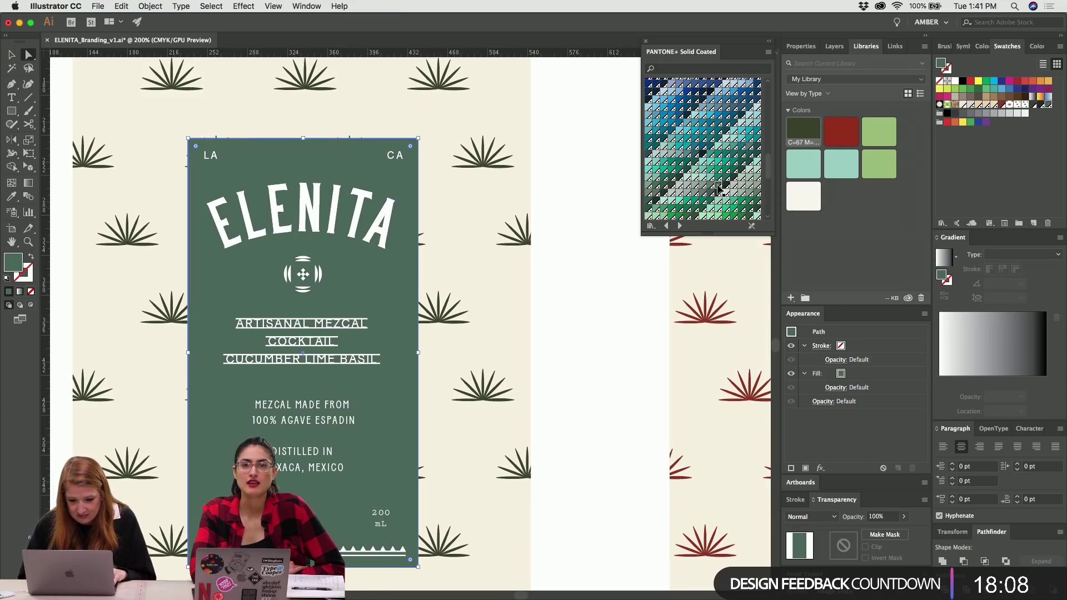
click(719, 188)
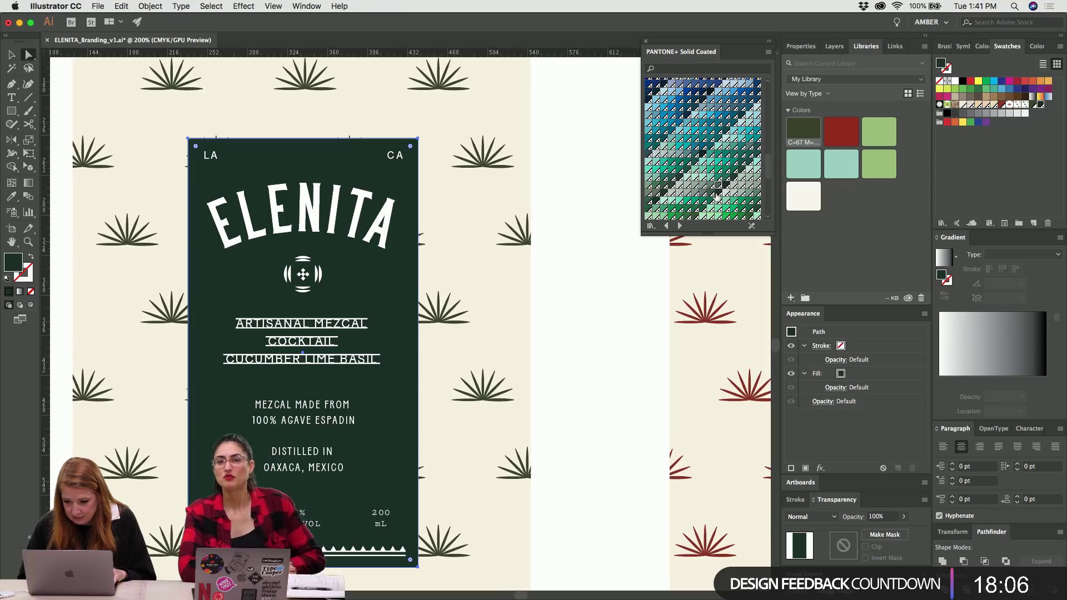
click(740, 172)
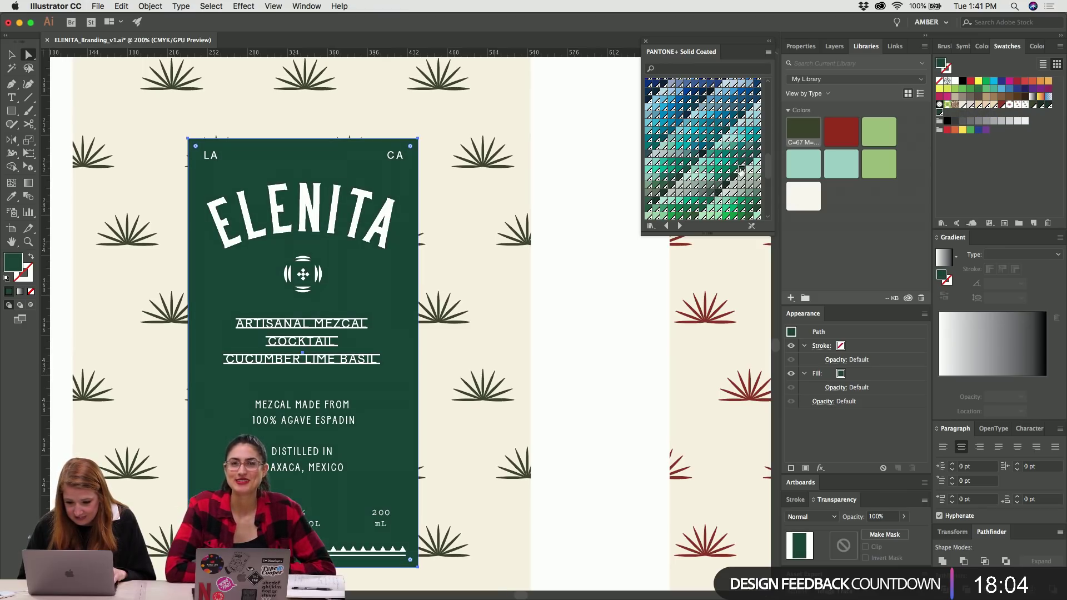
click(679, 178)
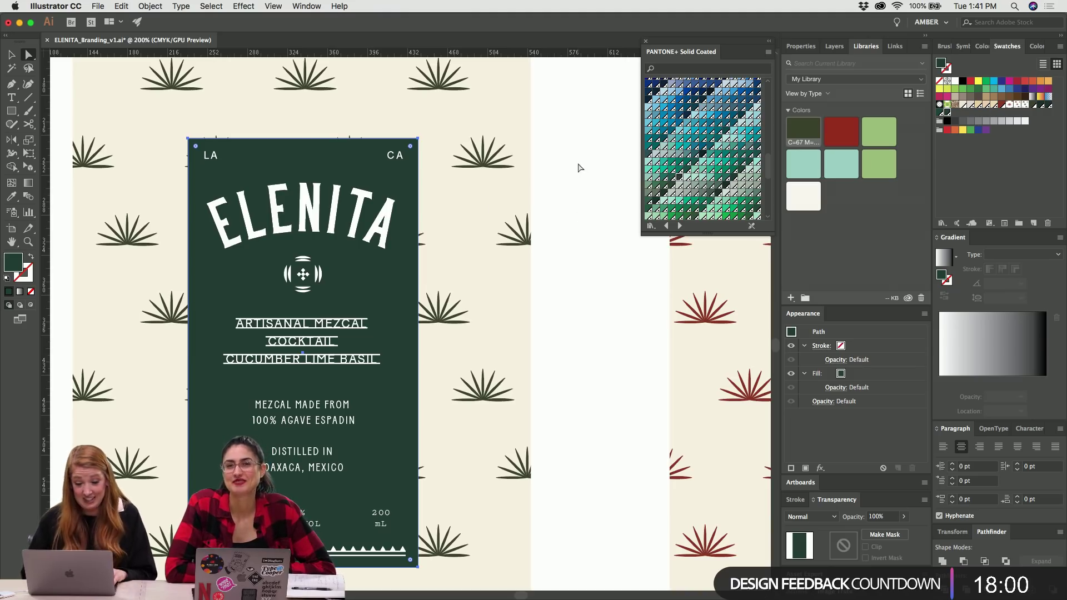
Edit the green agave pattern swatch so its plant motif uses the label's new deep green, and apply the pattern change.
click(502, 167)
key(v)
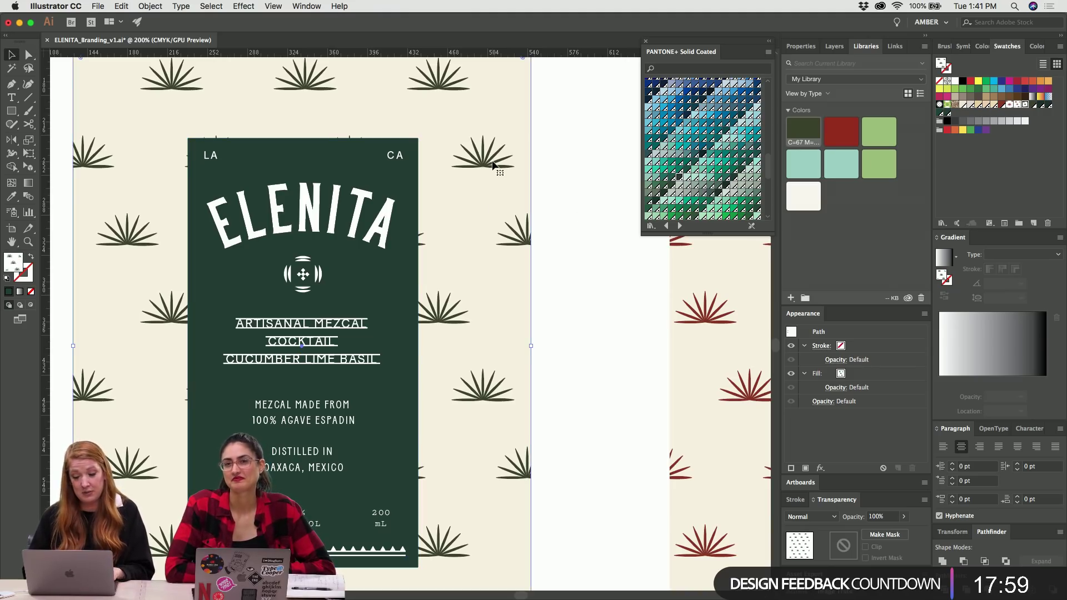
double_click(1026, 105)
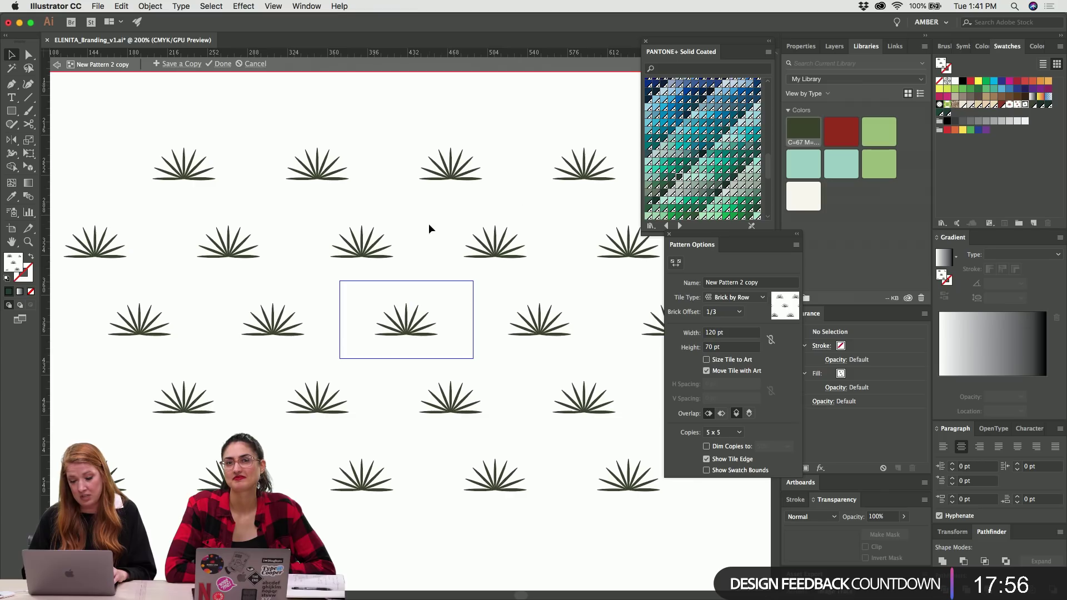
drag(324, 287, 478, 378)
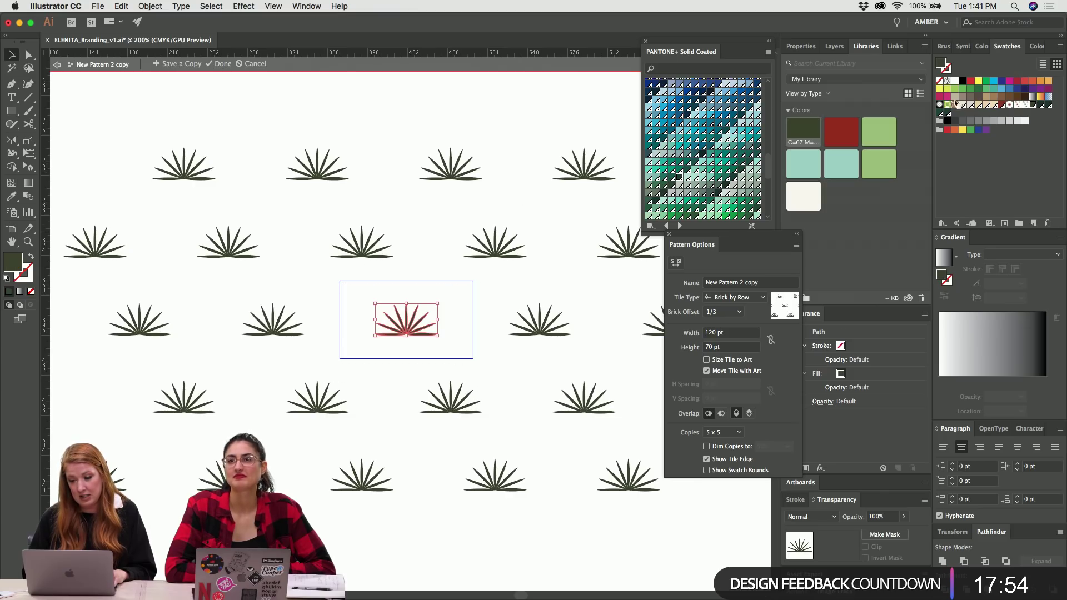
click(483, 134)
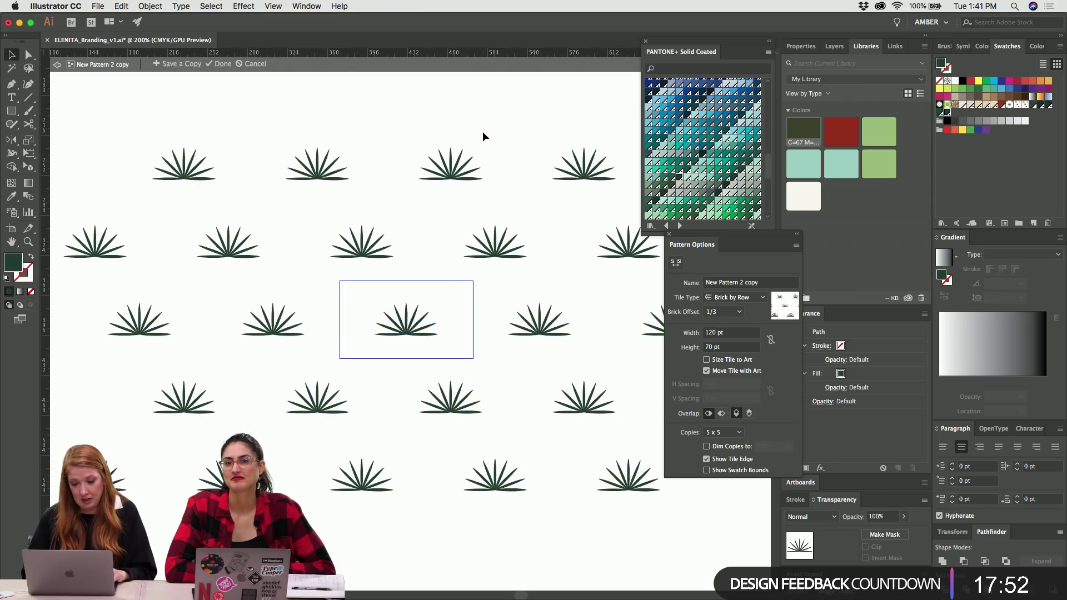
double_click(482, 131)
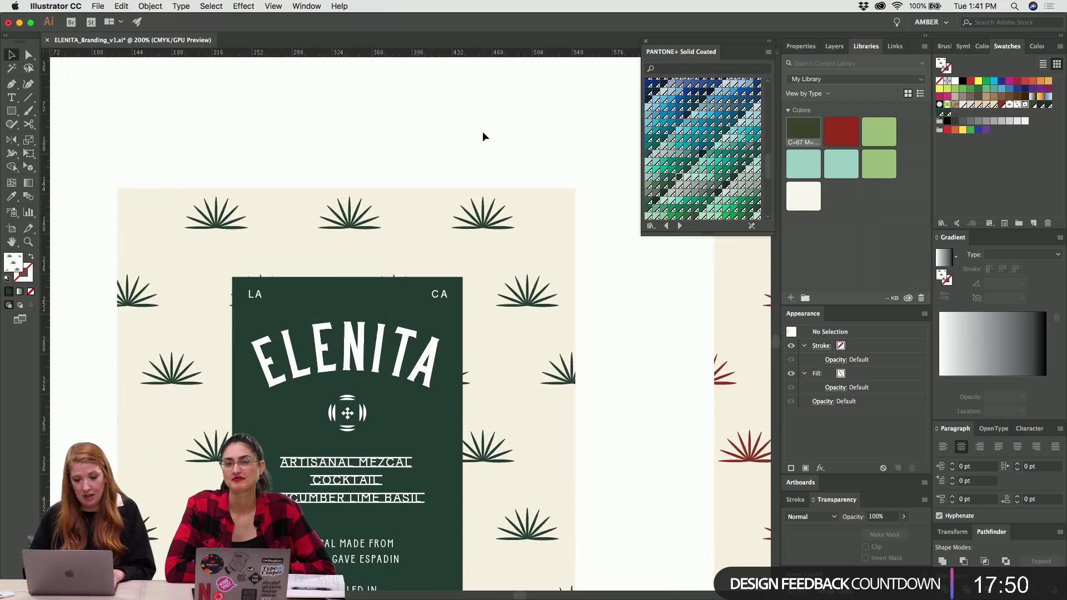
click(566, 202)
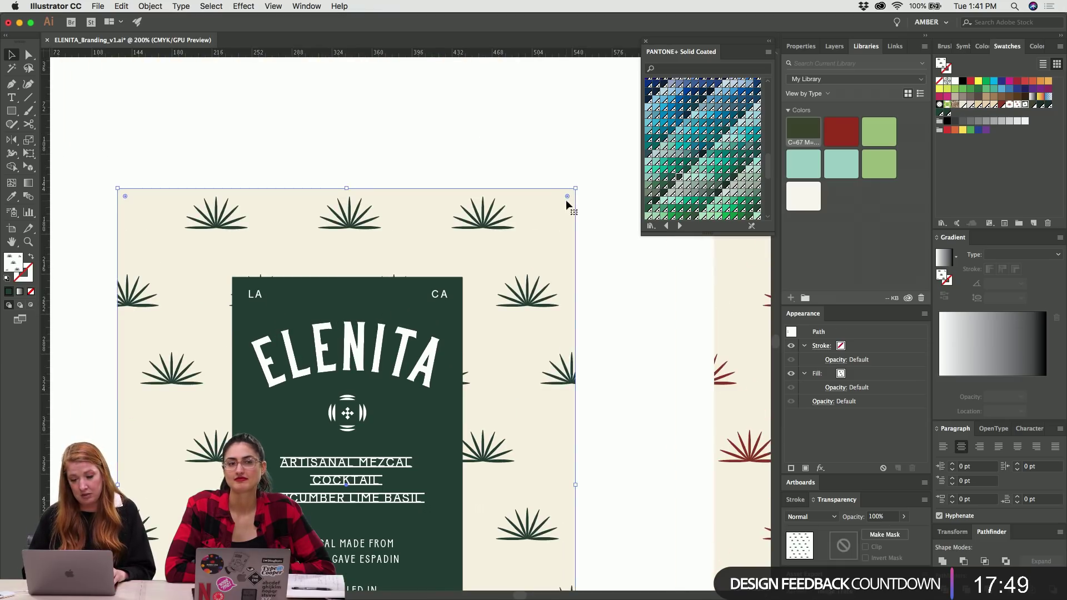
click(463, 140)
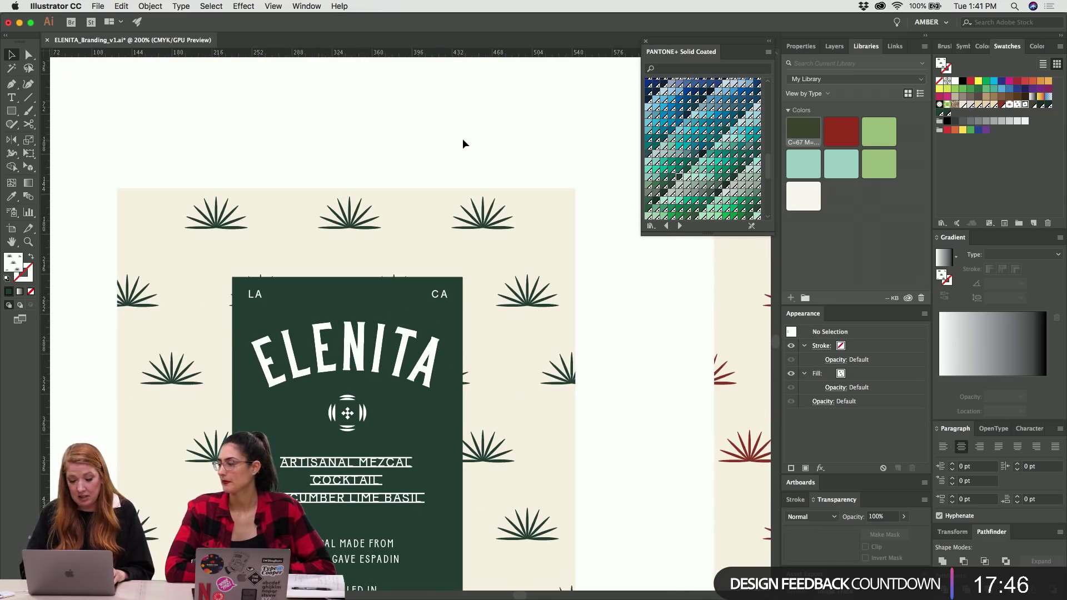
key(super+minus)
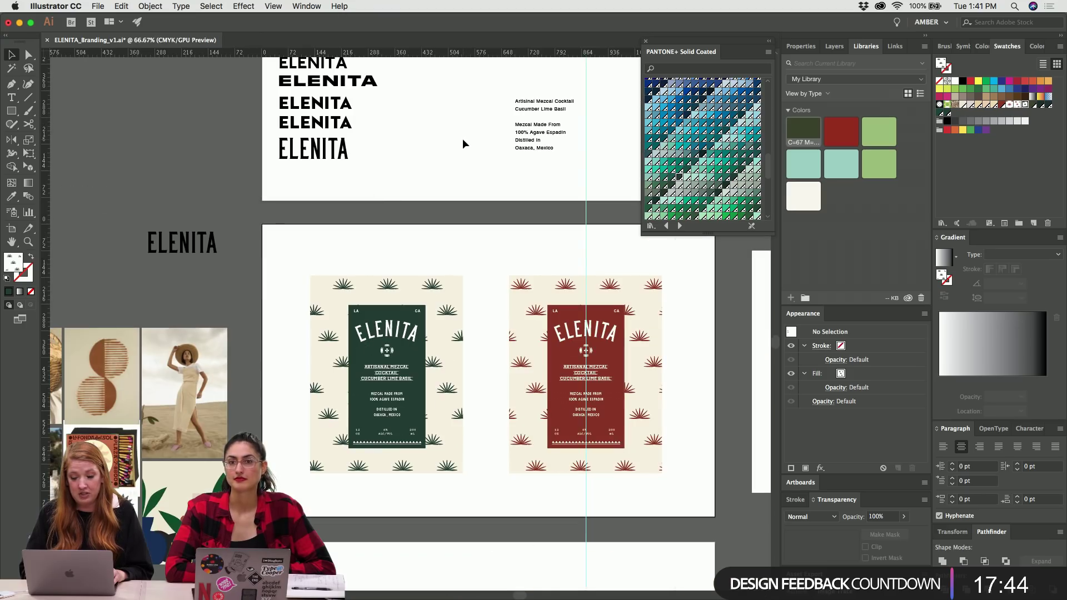
scroll(463, 144, up, 5)
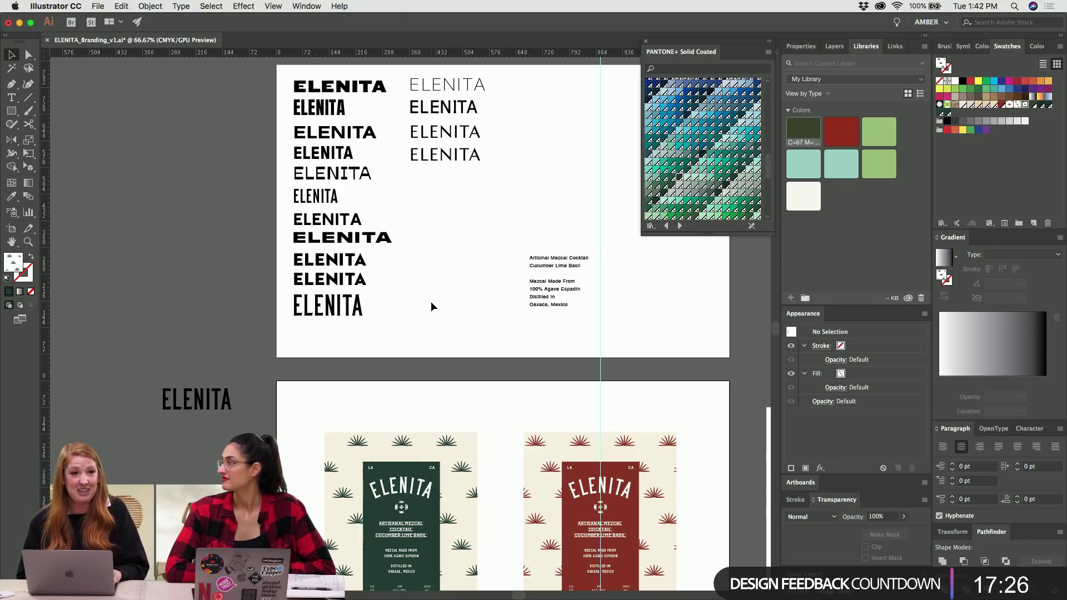
Switch to Chrome and examine the Four Spa branding project on Behance, including its packaging, stationery, interior and business card photos.
scroll(432, 301, down, 1)
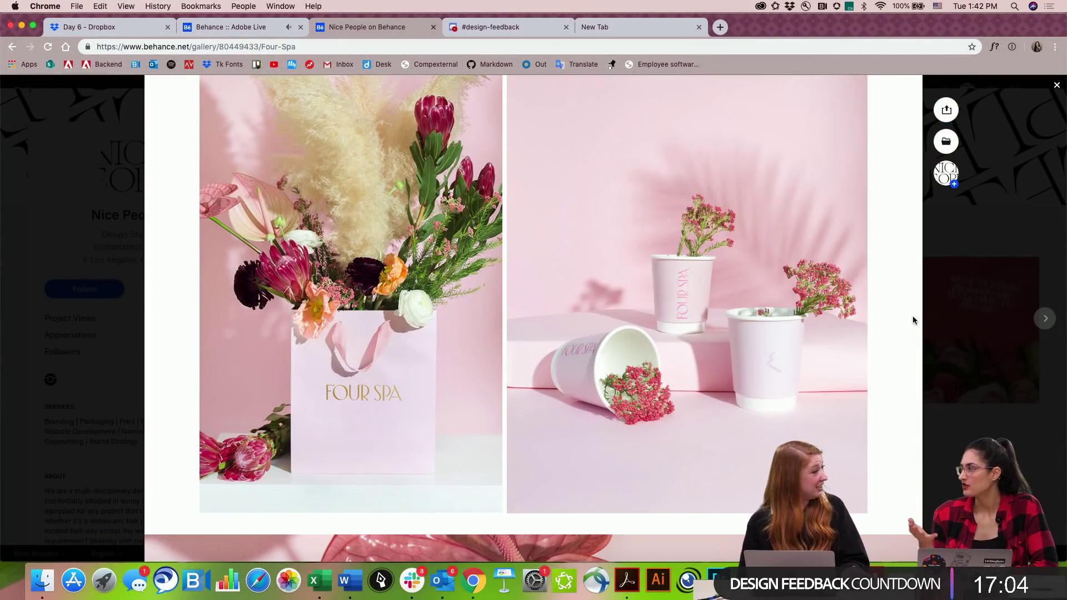
scroll(913, 316, down, 5)
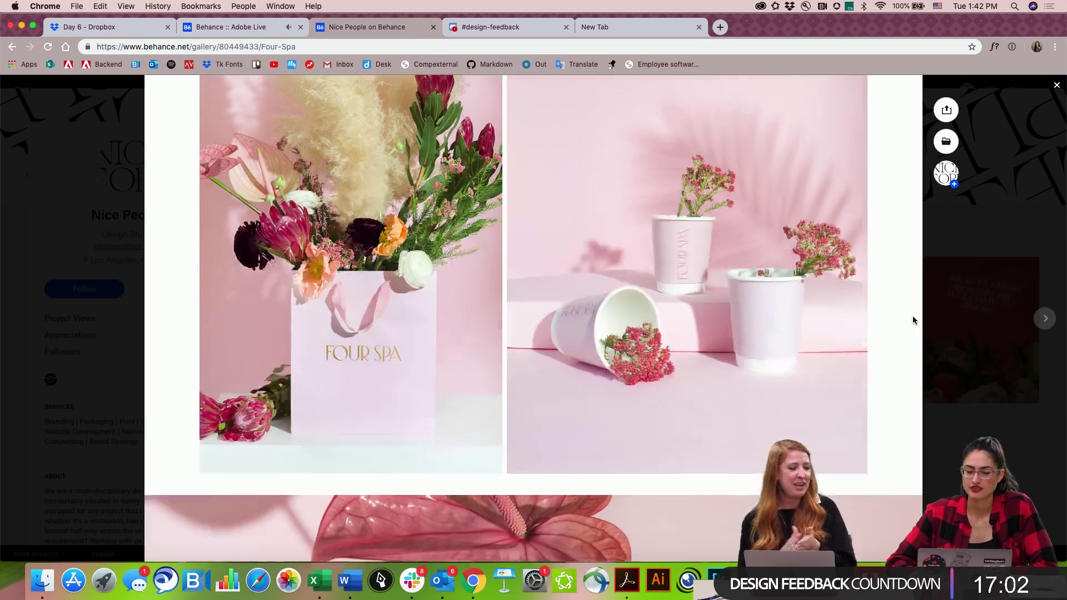
scroll(913, 318, down, 4)
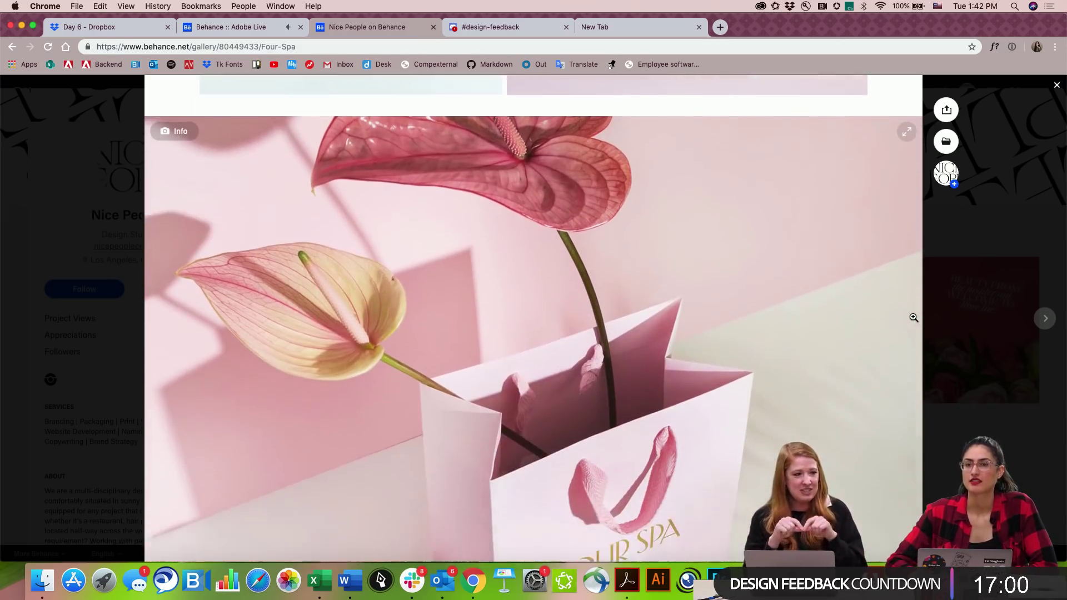
scroll(913, 317, down, 4)
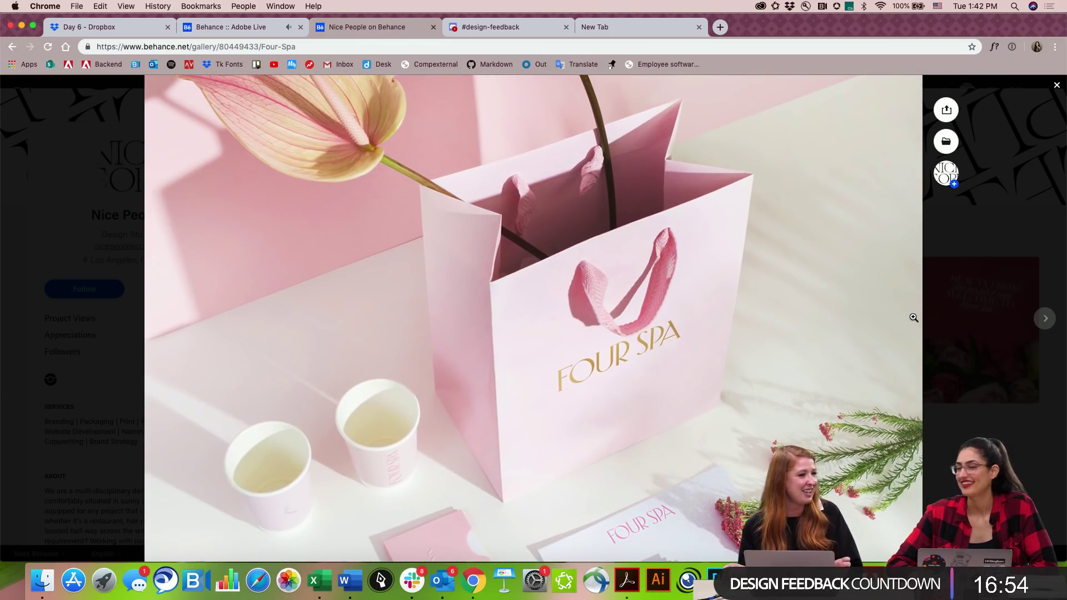
scroll(913, 317, down, 3)
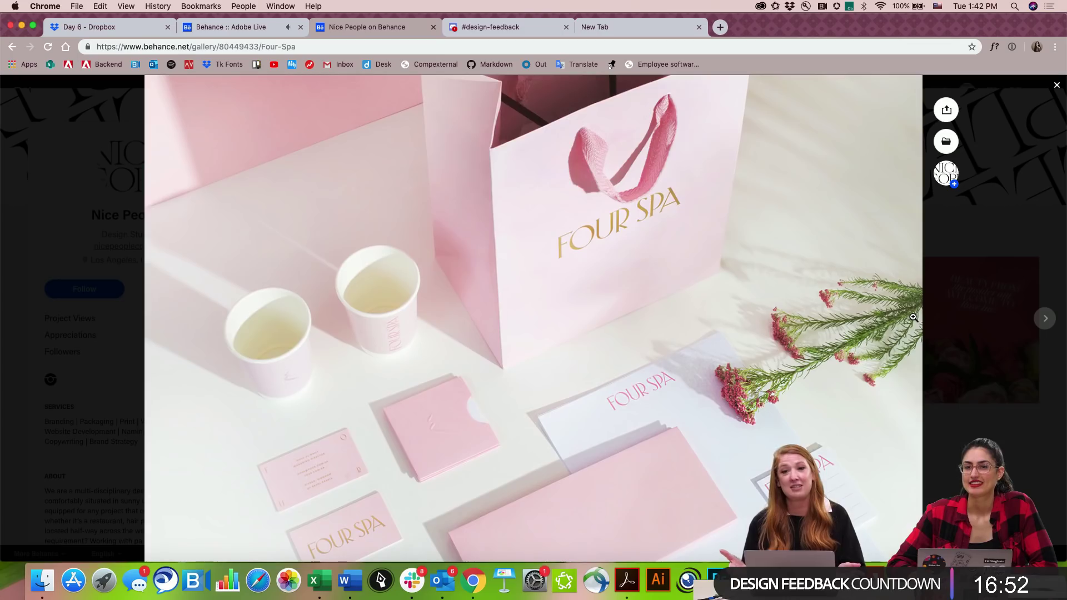
scroll(913, 318, down, 2)
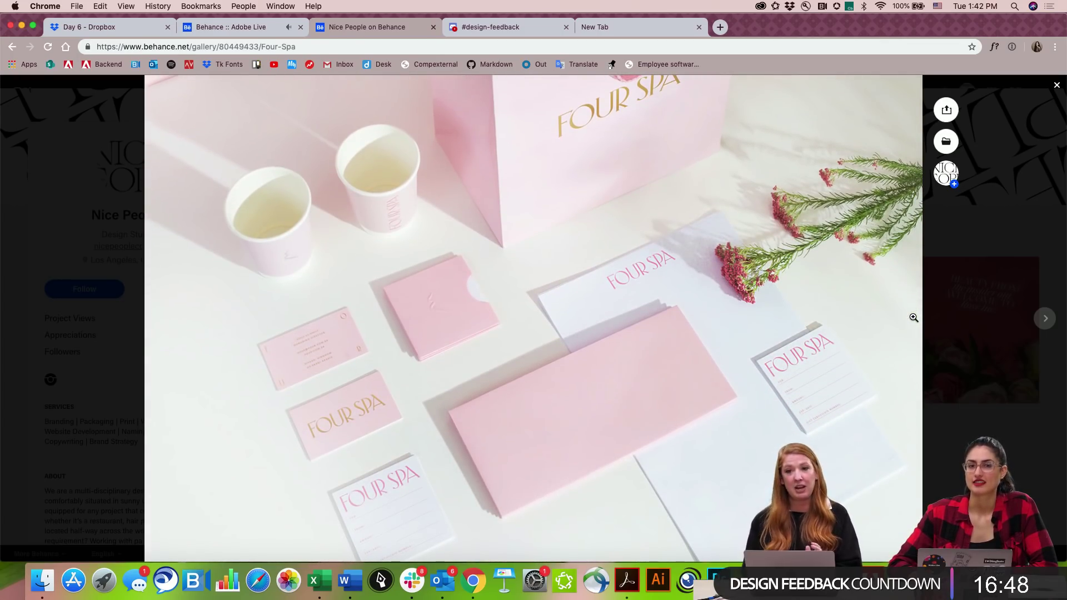
scroll(913, 317, down, 6)
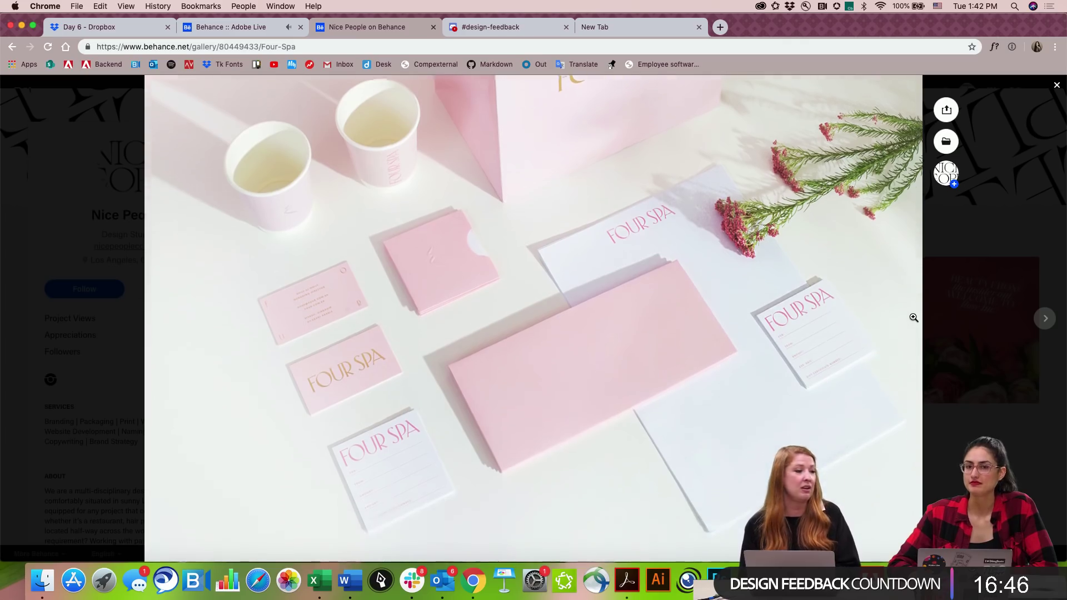
scroll(913, 317, down, 5)
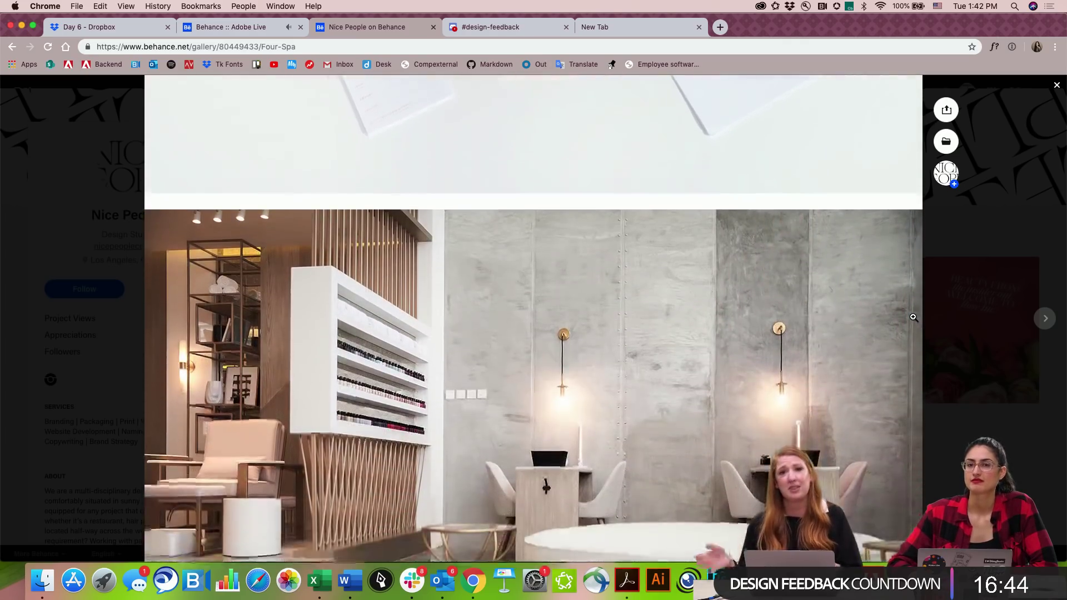
scroll(914, 317, down, 4)
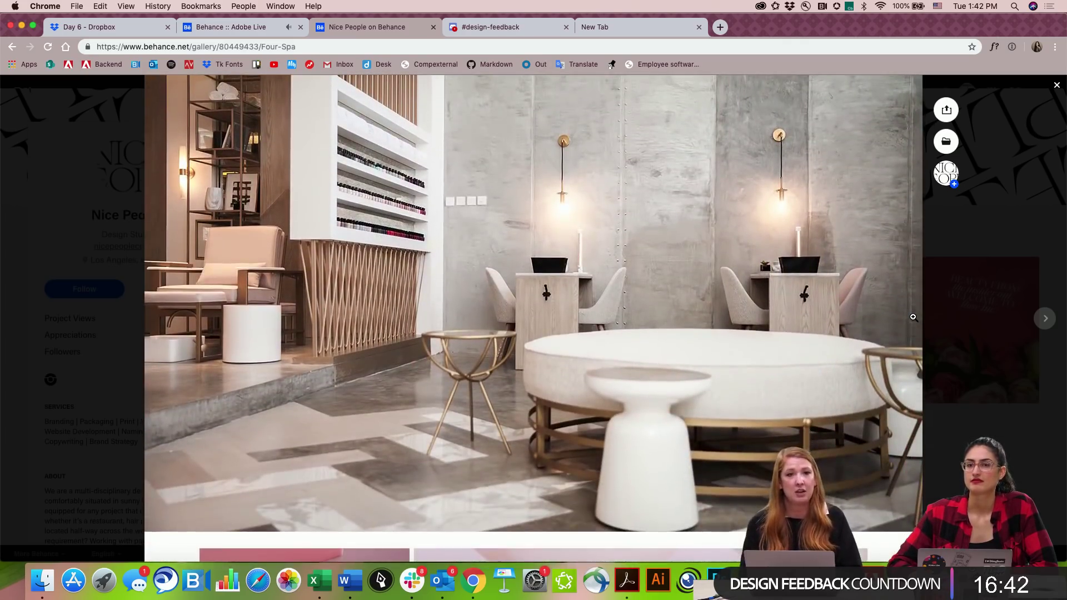
scroll(913, 320, down, 3)
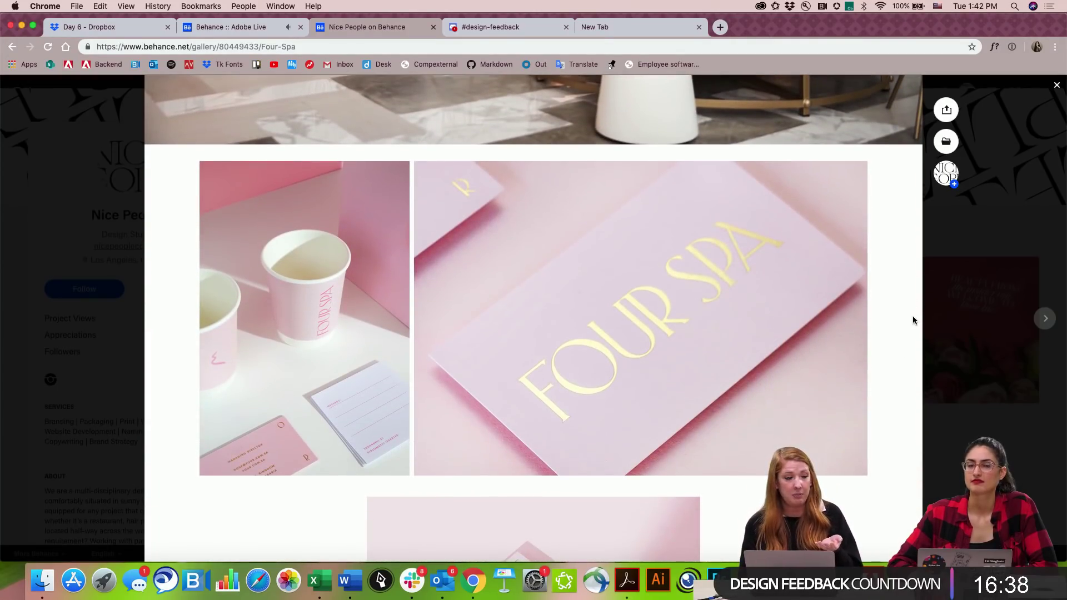
scroll(912, 319, down, 2)
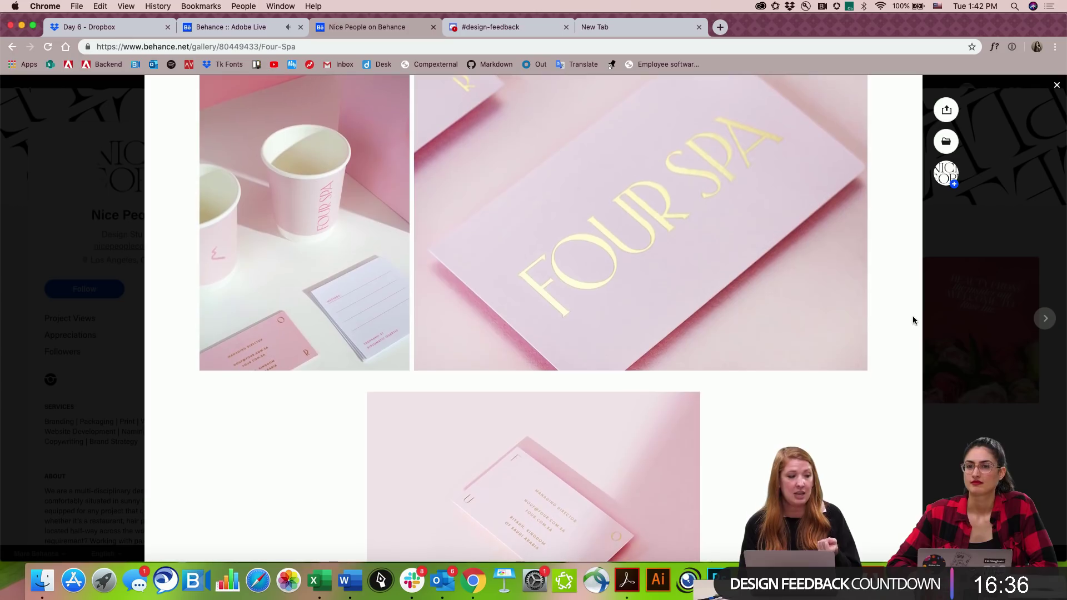
scroll(913, 320, down, 2)
scroll(912, 321, down, 3)
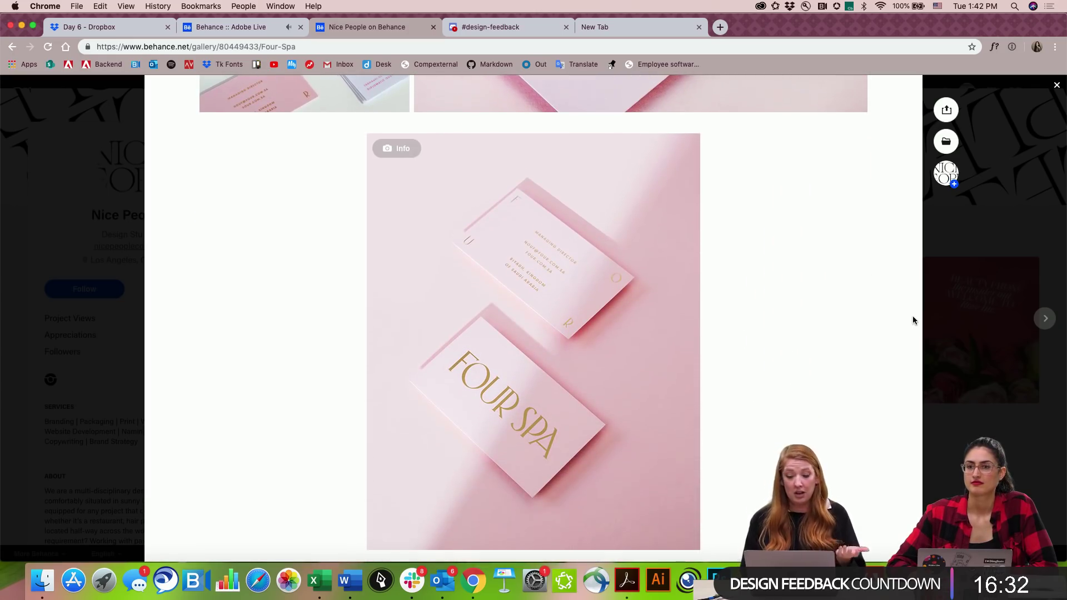
scroll(913, 320, down, 3)
scroll(913, 320, down, 5)
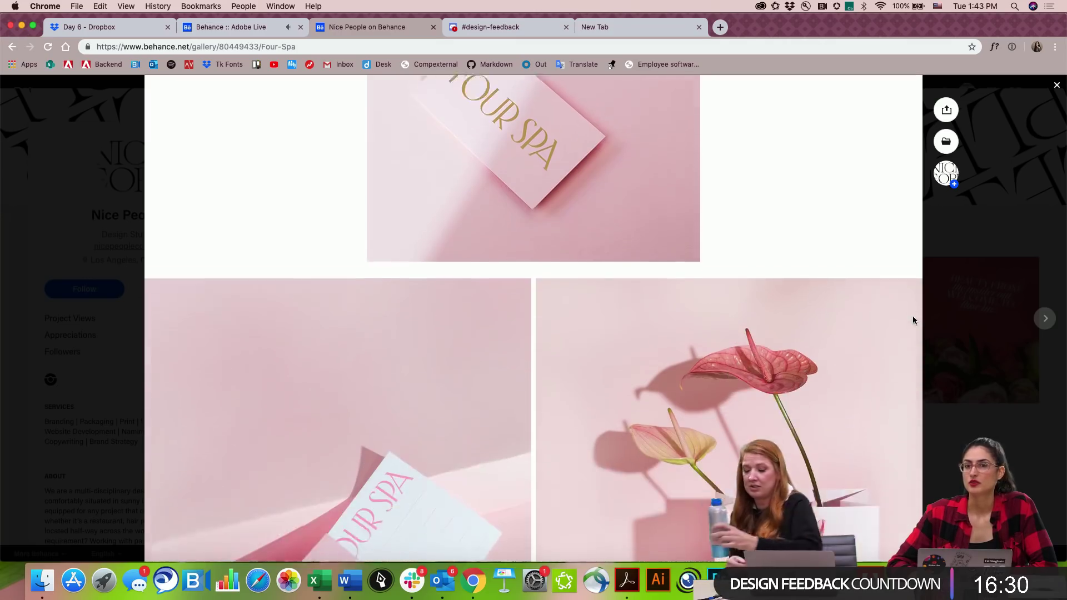
scroll(913, 317, down, 1)
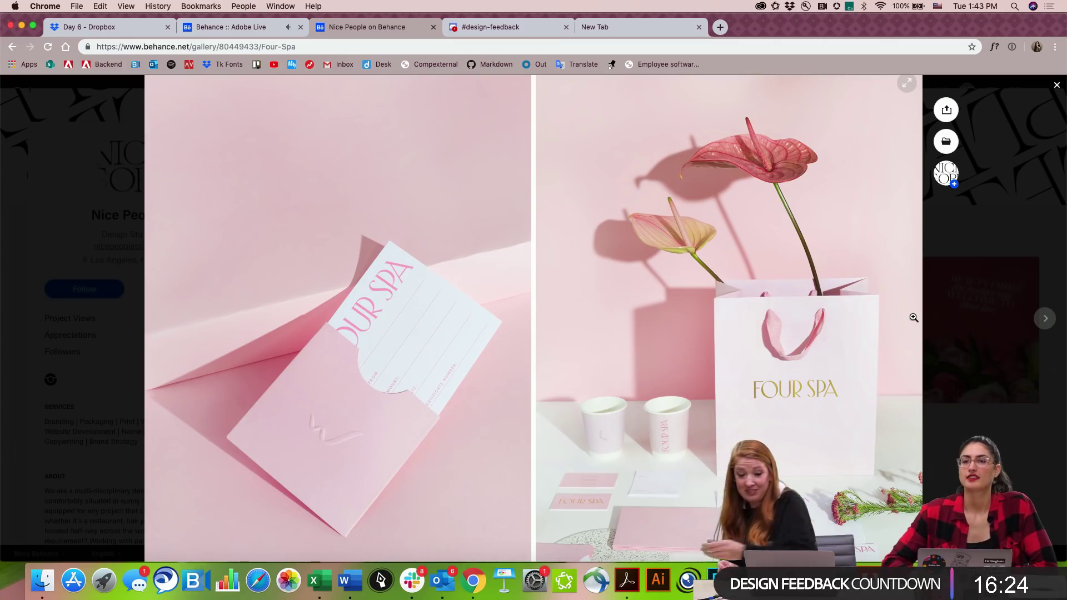
Examine the rest of the Four Spa project's photos, covering the gift card envelope, interiors, business cards and gold-lettered shopping bags.
scroll(913, 317, down, 12)
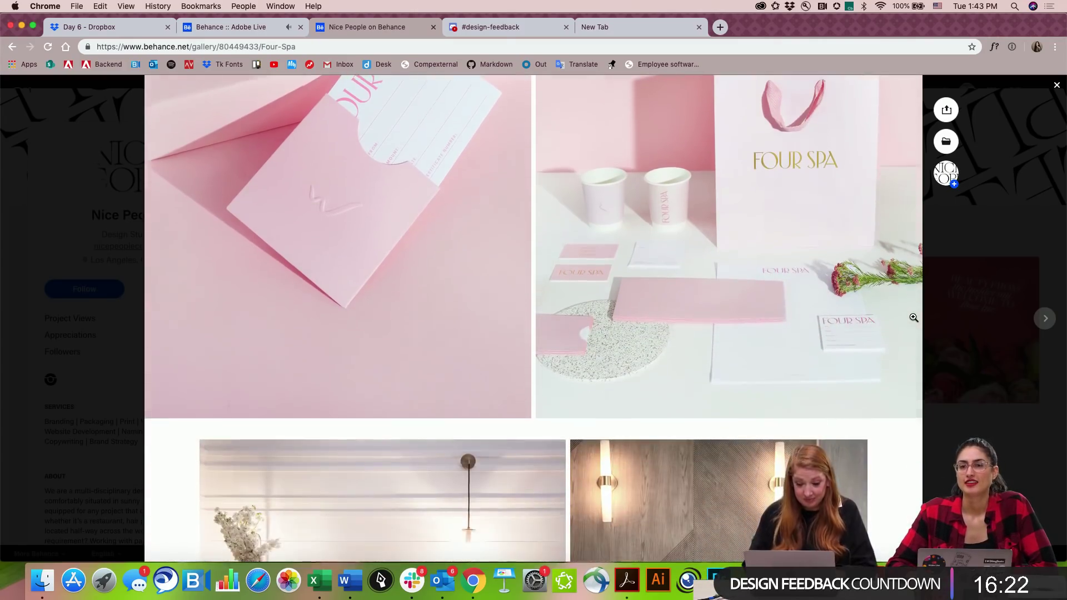
scroll(914, 317, down, 4)
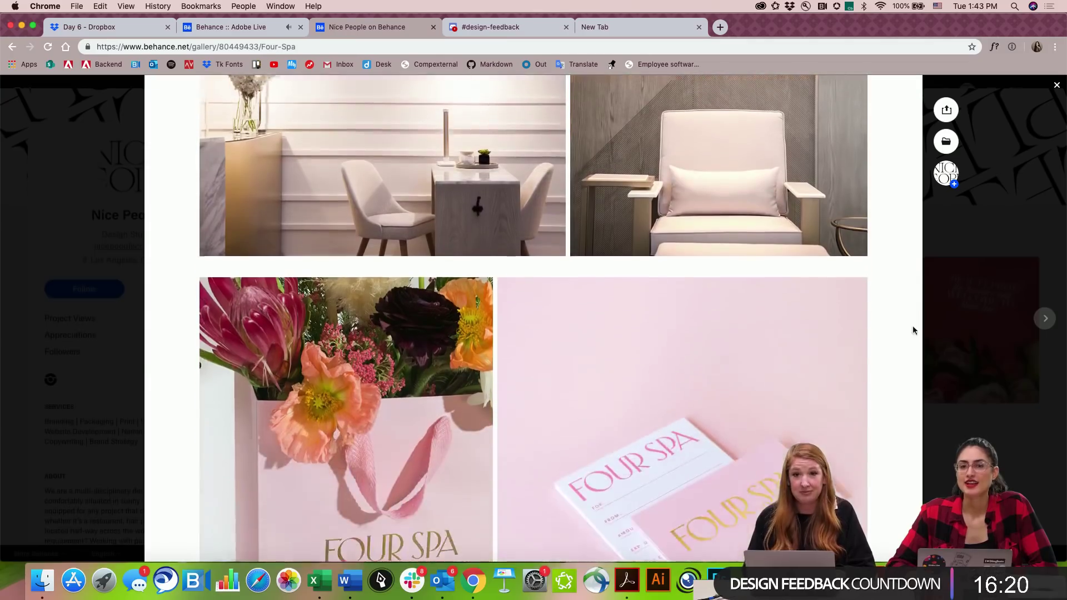
scroll(914, 371, down, 3)
scroll(914, 372, down, 2)
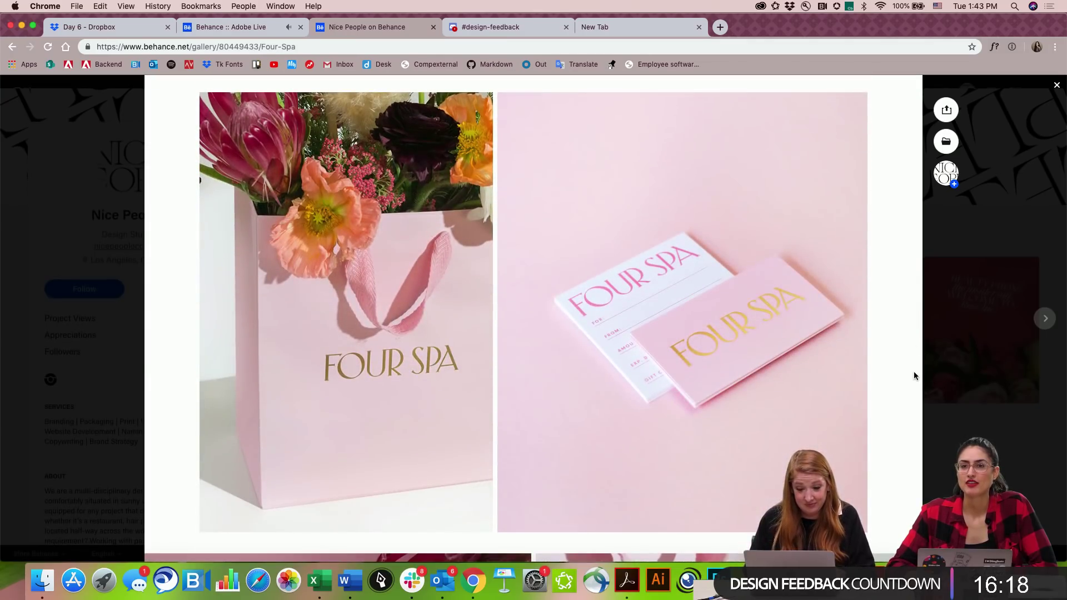
scroll(914, 371, down, 2)
scroll(914, 372, down, 3)
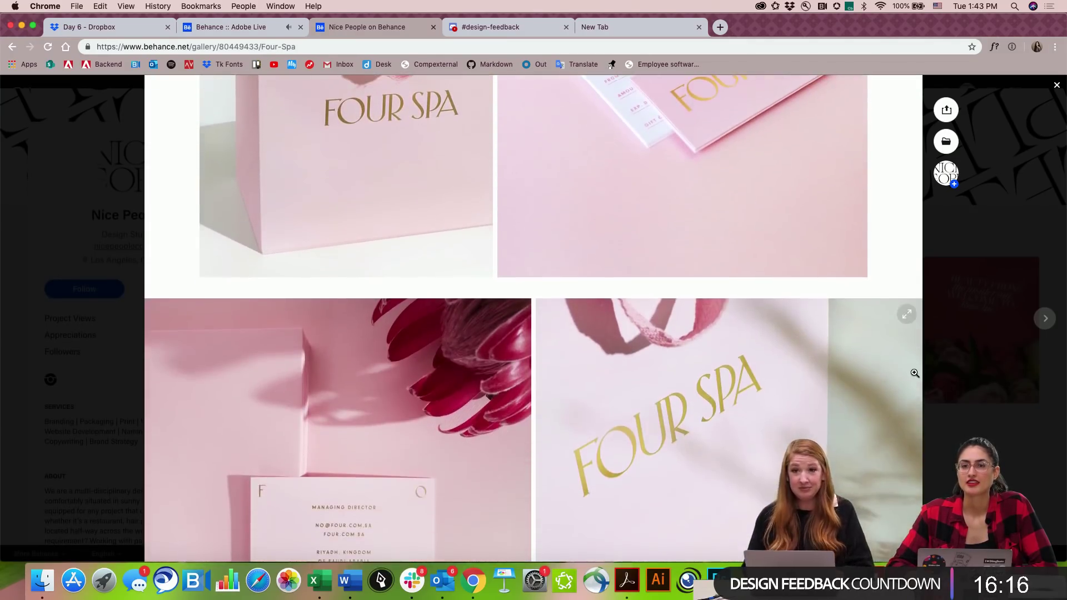
scroll(914, 372, down, 3)
scroll(914, 373, down, 3)
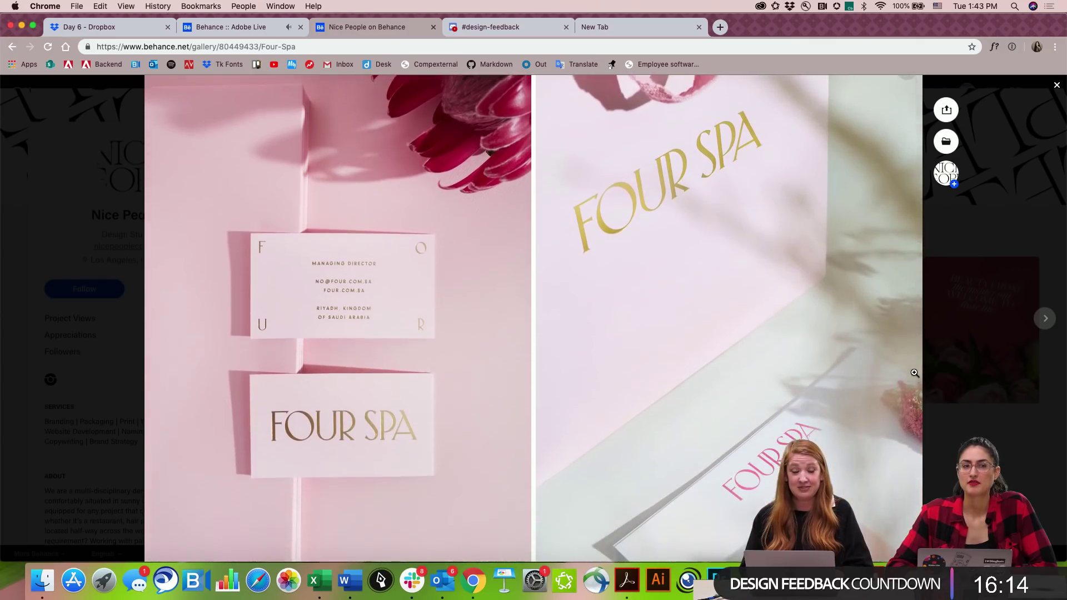
scroll(915, 373, down, 1)
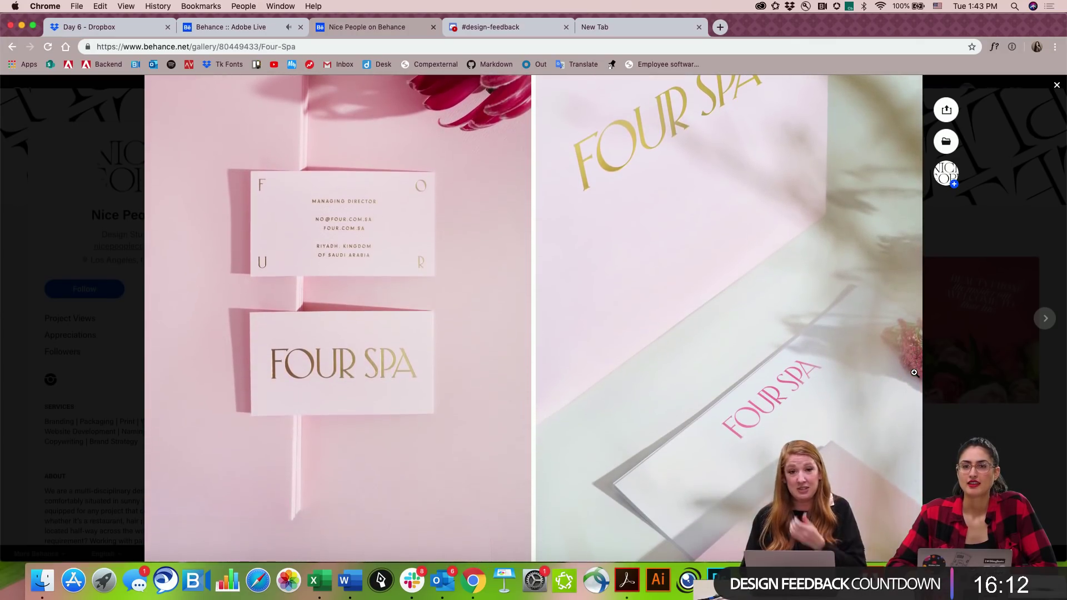
scroll(915, 373, down, 5)
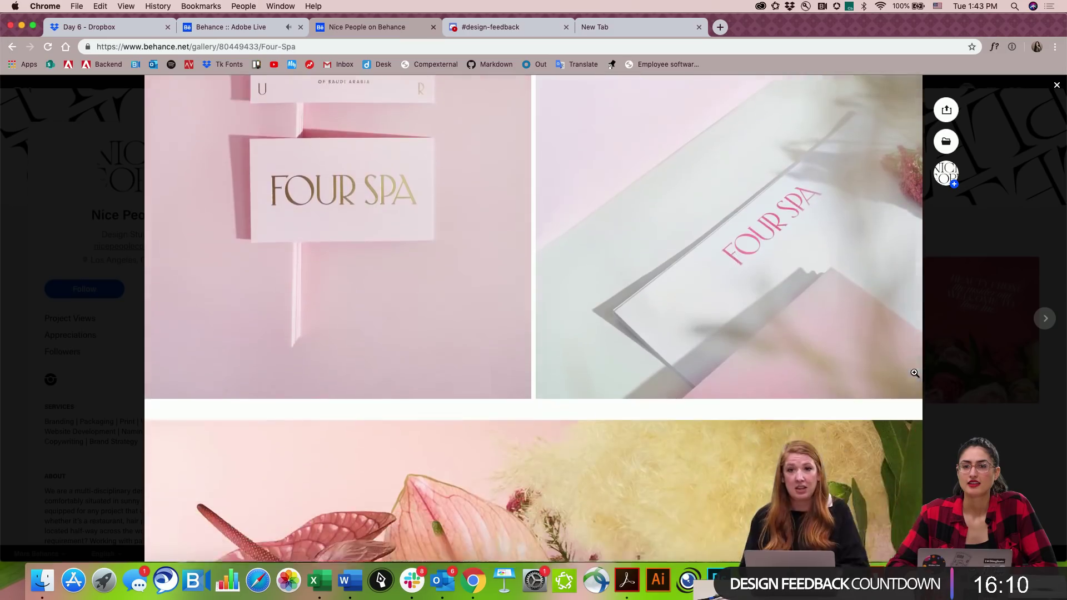
scroll(914, 373, down, 10)
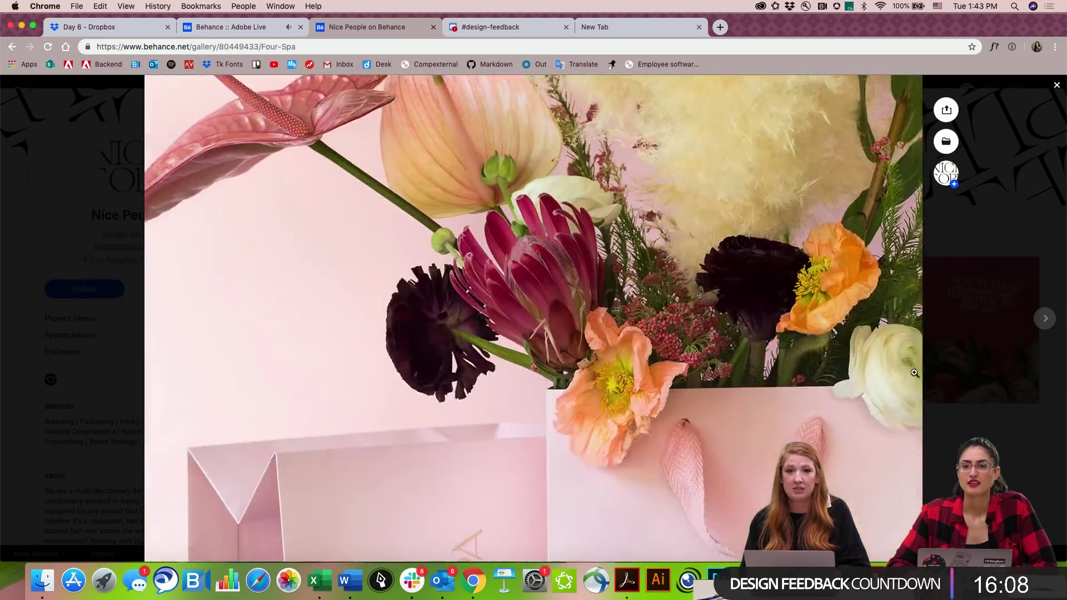
scroll(914, 373, down, 5)
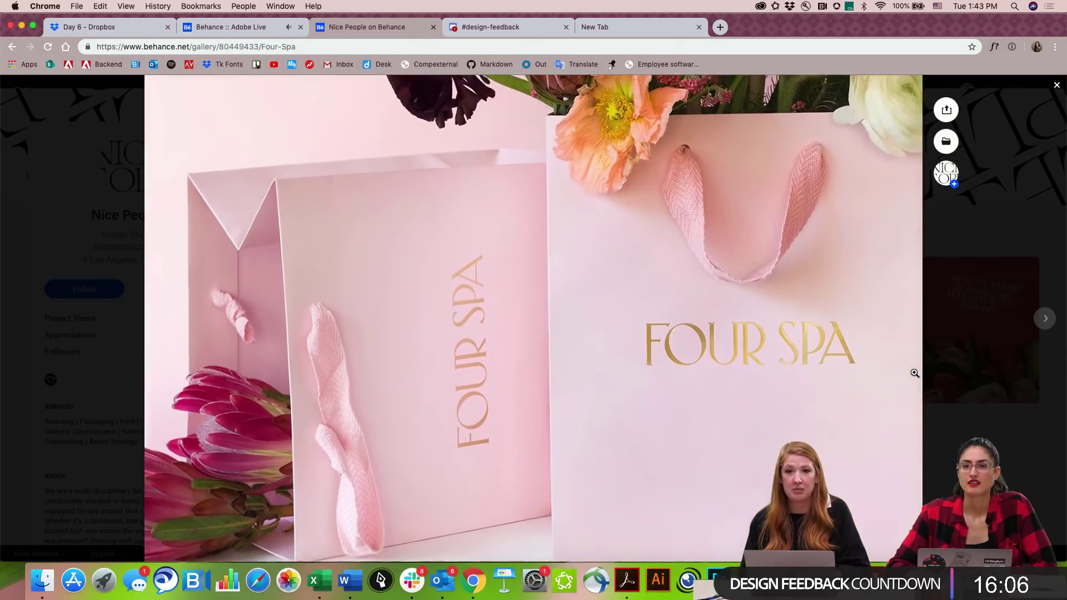
scroll(915, 372, down, 1)
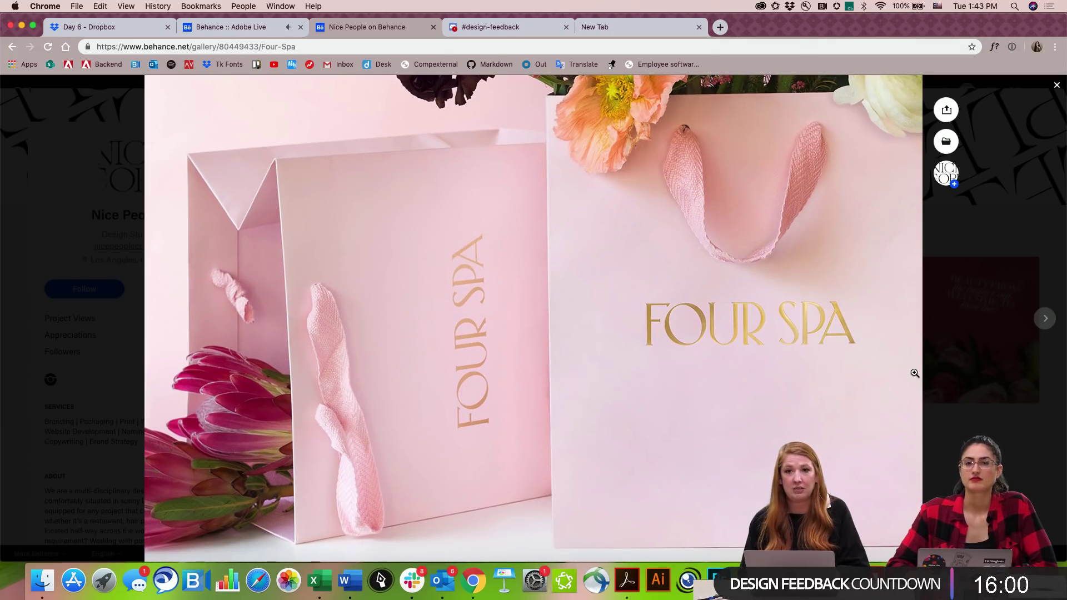
scroll(914, 373, down, 1)
scroll(914, 373, down, 1)
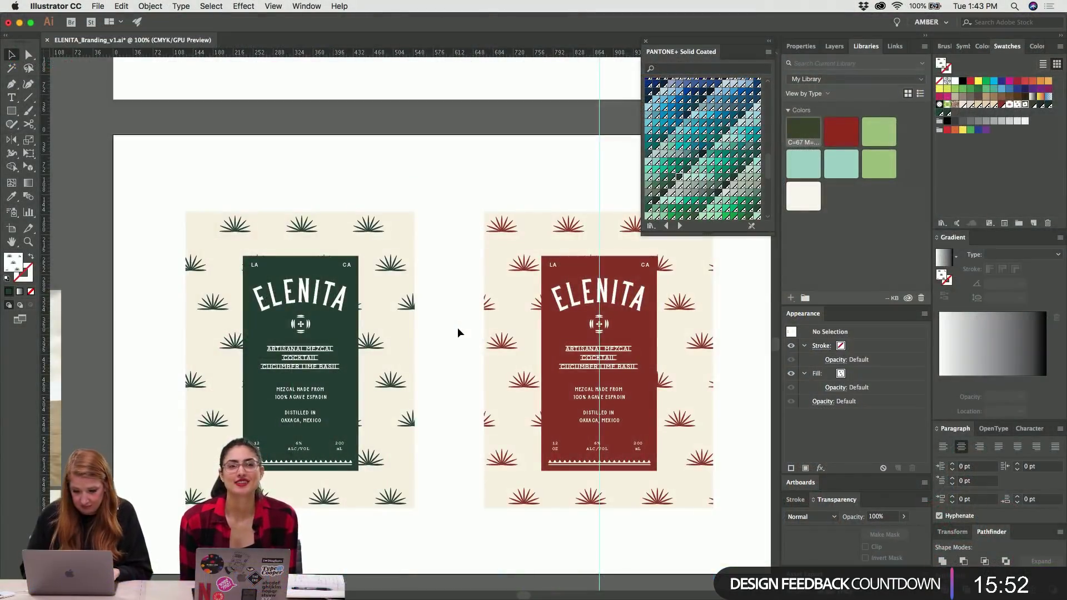
Switch to Illustrator and compare the green and red ELENITA labels, then inspect the green label up close.
scroll(458, 331, down, 10)
key(super+minus)
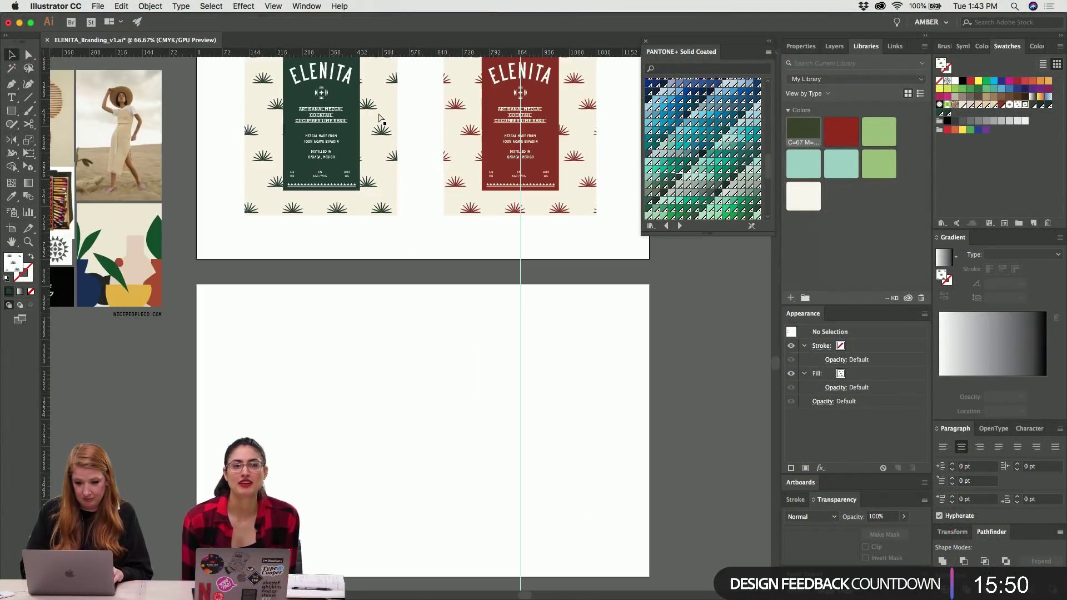
scroll(378, 118, up, 3)
key(super+plus)
key(super+plus)
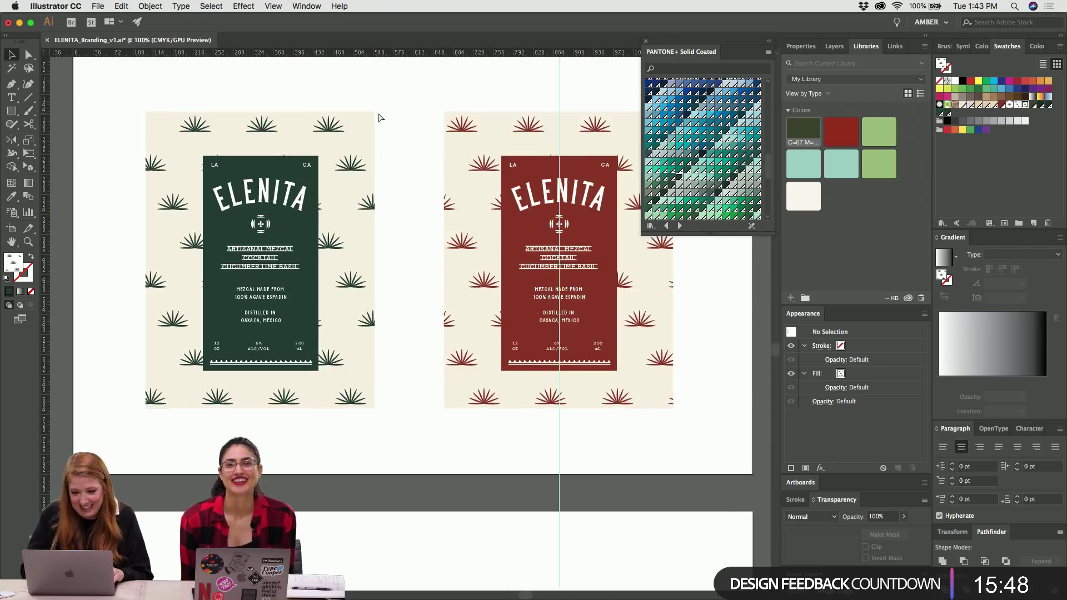
scroll(378, 117, up, 2)
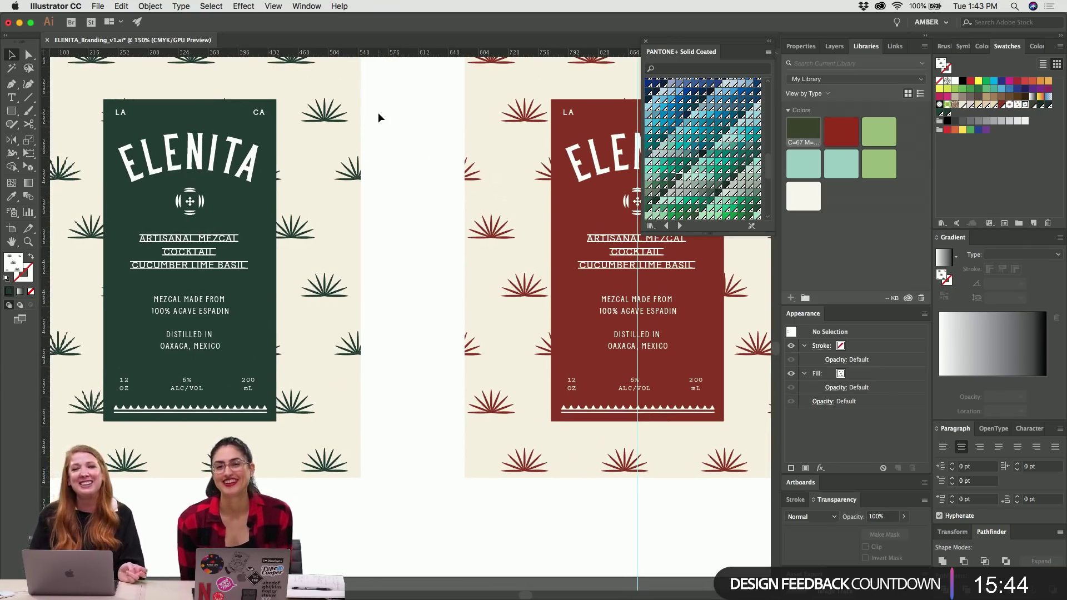
scroll(378, 117, left, 5)
scroll(378, 117, up, 1)
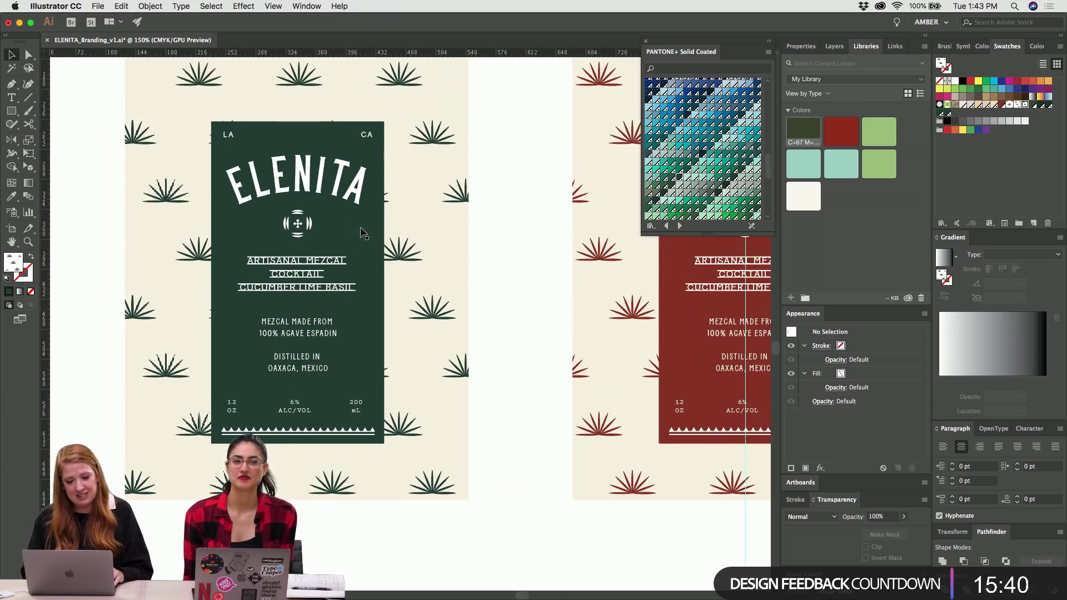
Test lighter PANTONE+ Solid Coated greens, including PANTONE 3302 C, on the green label's background and keep a brighter emerald green.
click(366, 233)
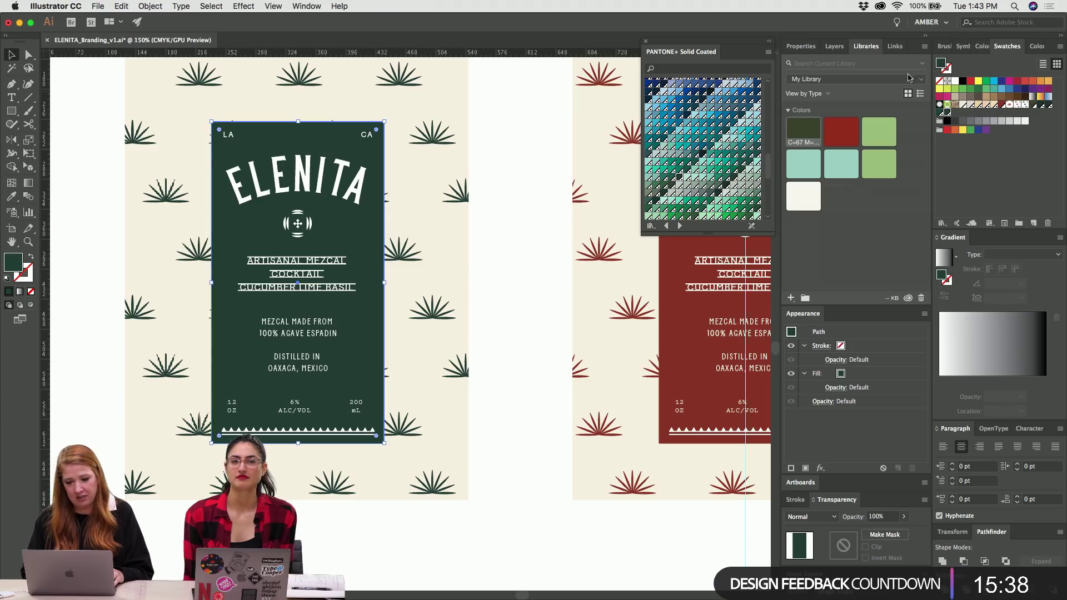
click(531, 191)
click(382, 159)
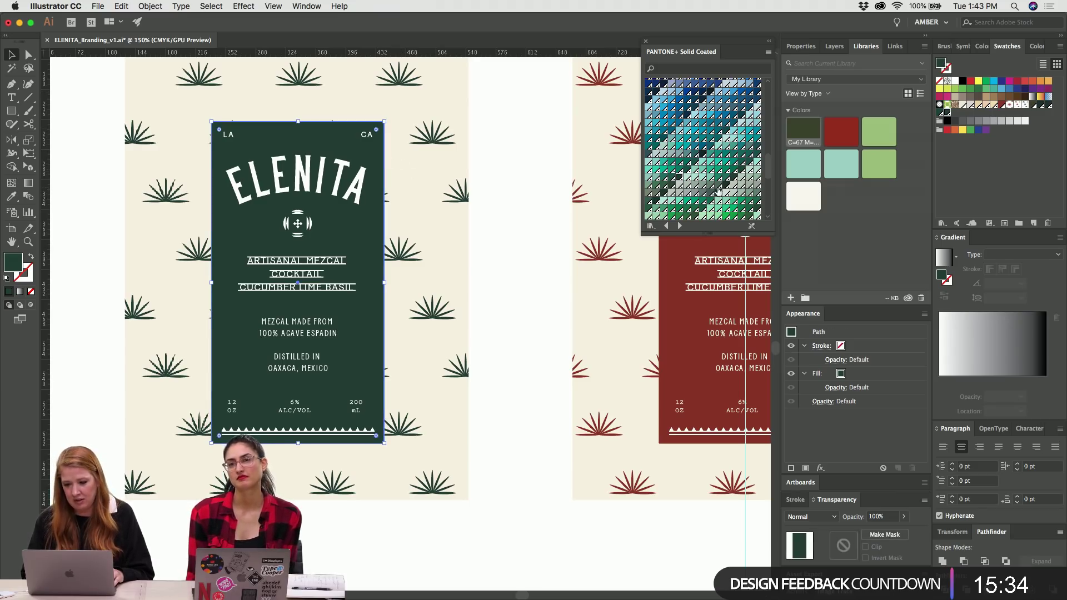
click(670, 185)
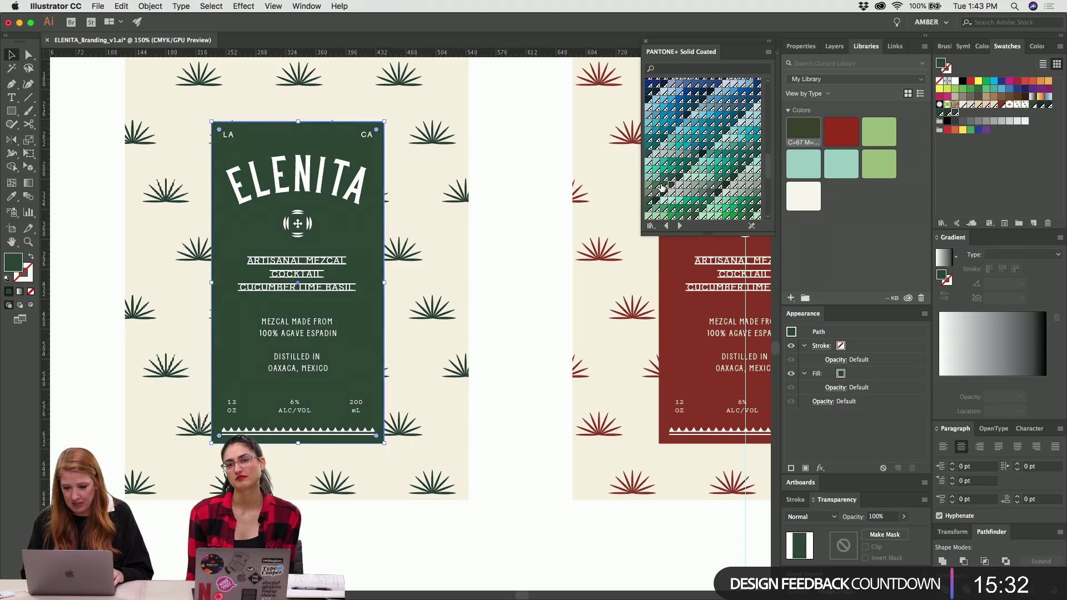
click(663, 186)
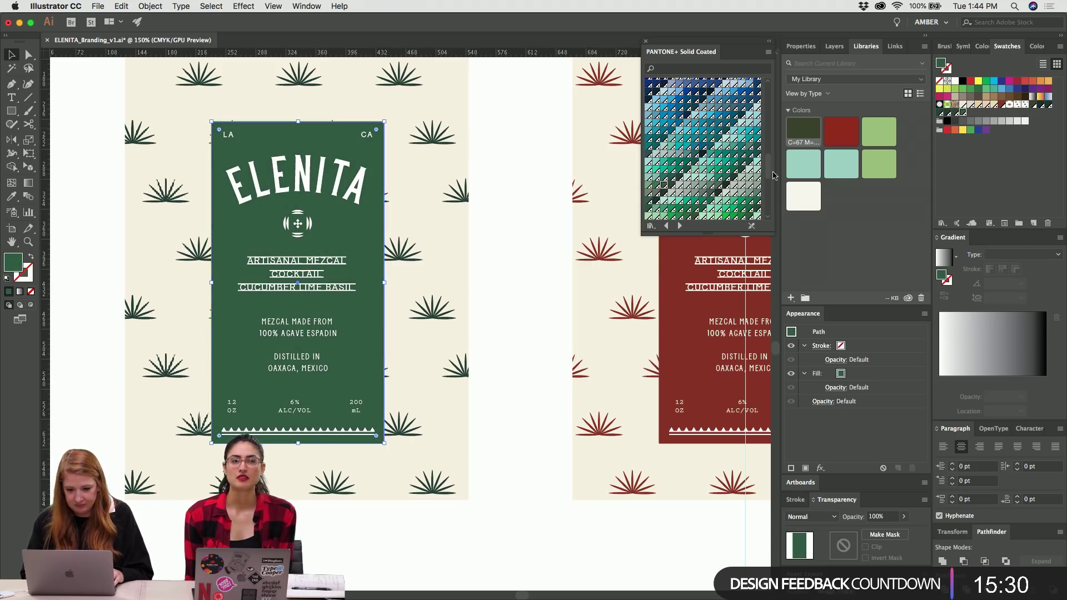
click(749, 161)
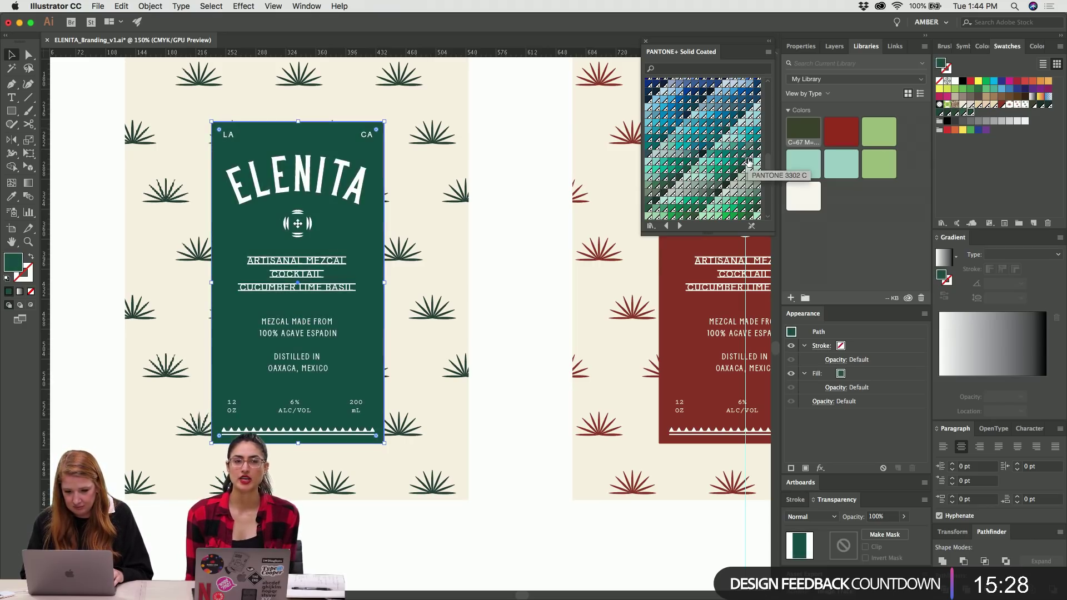
click(702, 209)
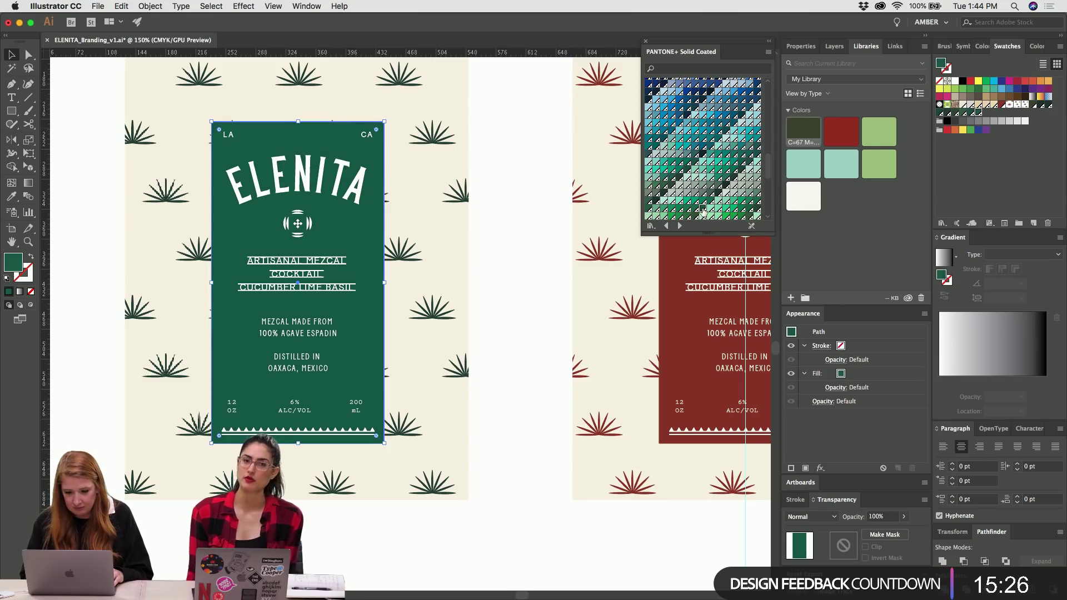
click(696, 209)
key(cmd+z)
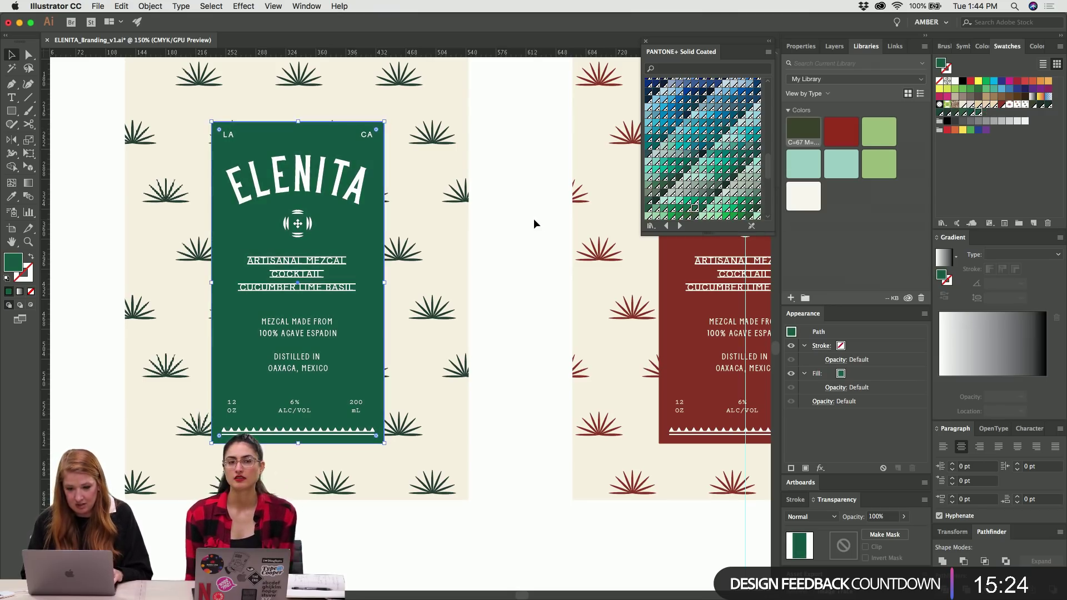
click(533, 224)
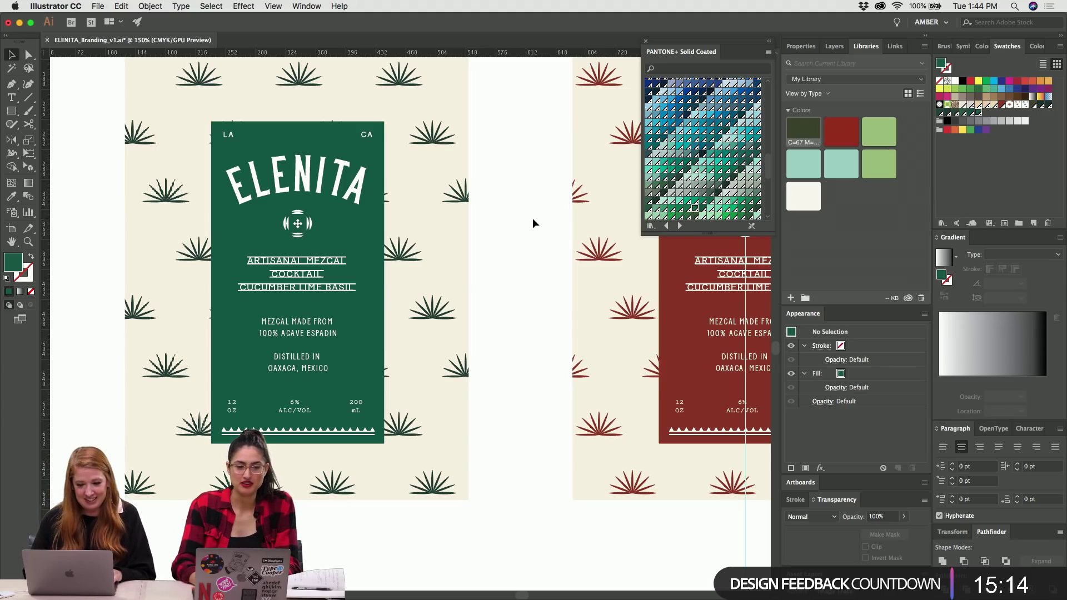
Edit the green label's agave pattern swatch, recolor its plant motif to match the brighter emerald background, and exit pattern editing.
click(197, 80)
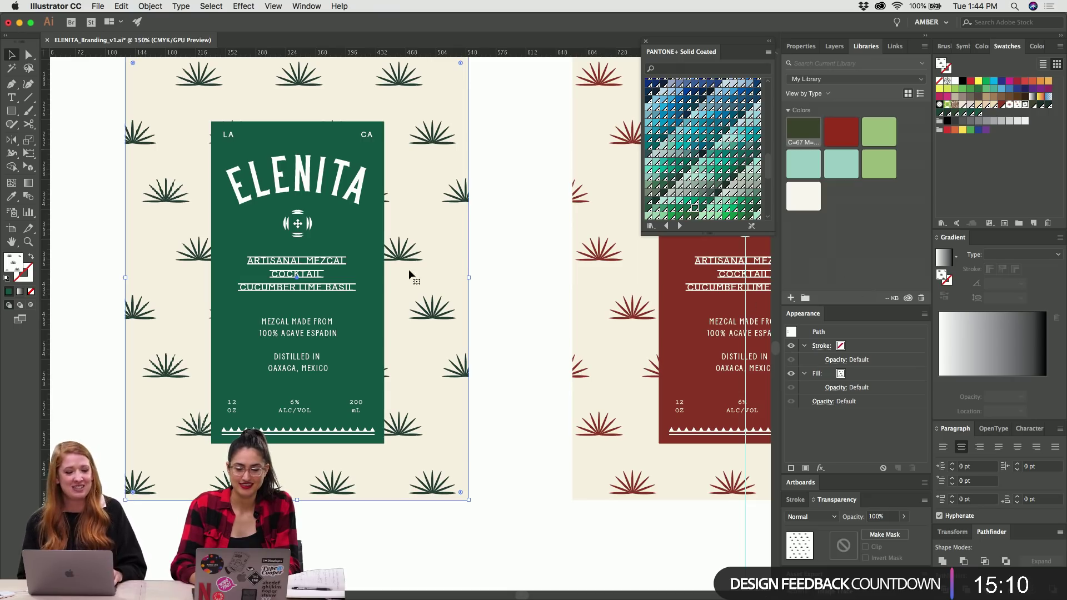
double_click(1025, 105)
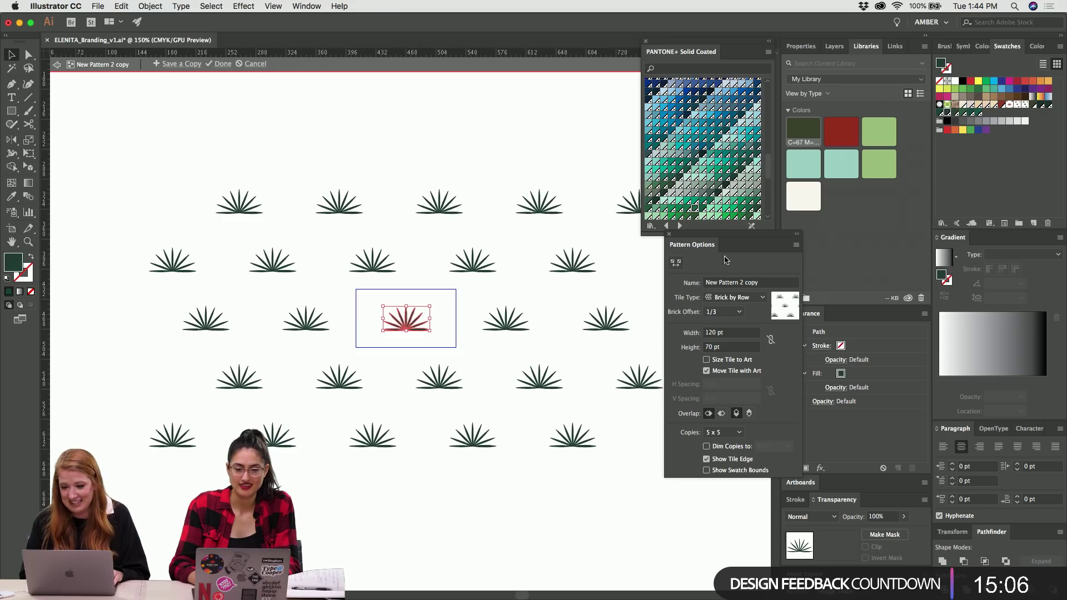
click(687, 208)
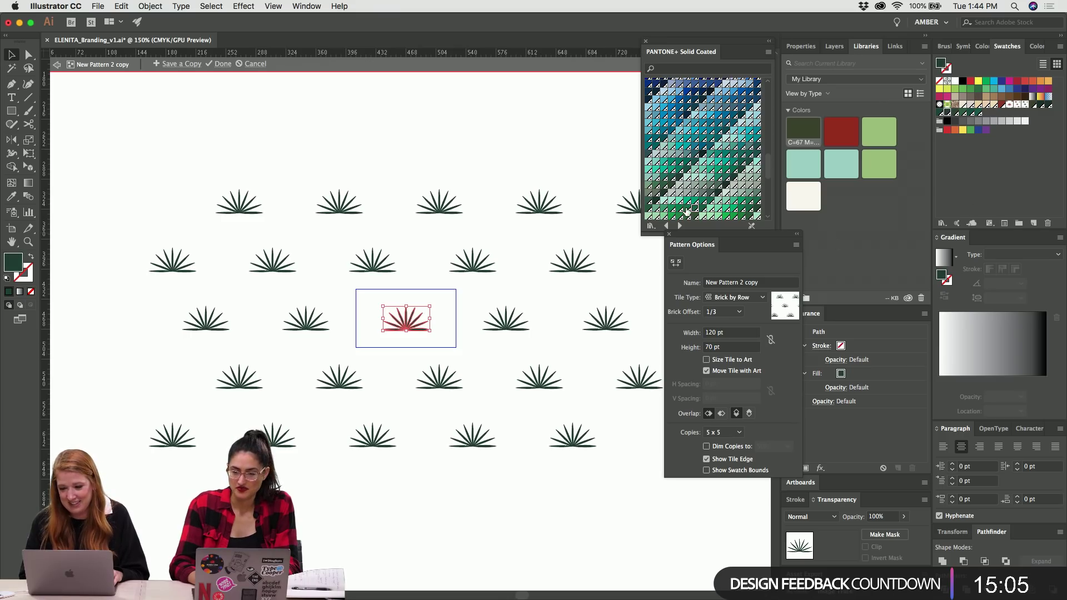
click(414, 106)
double_click(412, 105)
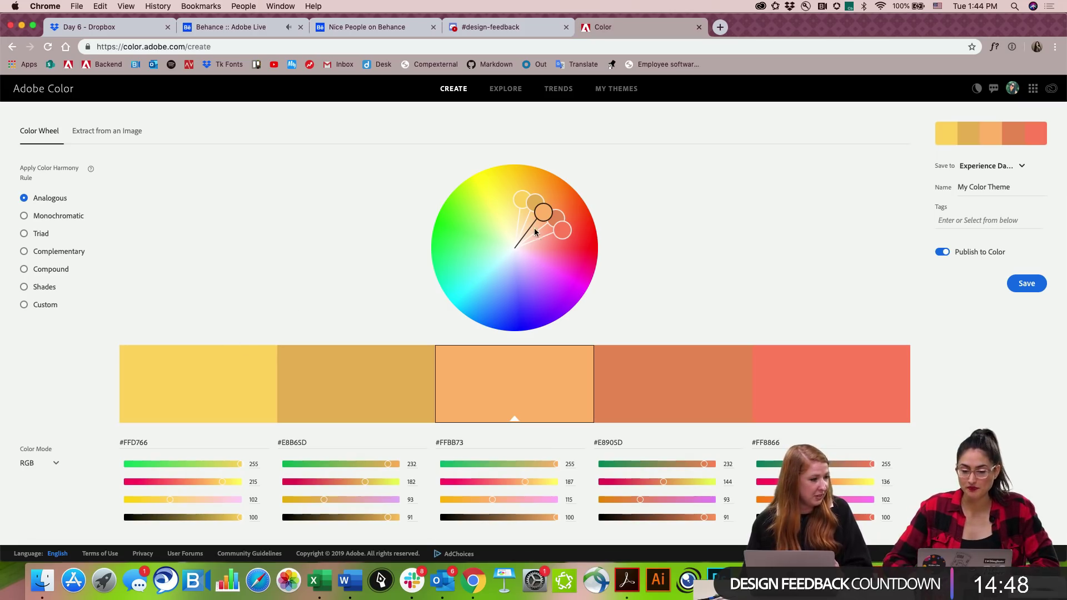
In Adobe Color in Chrome, shift the analogous base color to pinkish red and try the Monochromatic, Triad and Complementary harmony rules.
drag(544, 213, 563, 246)
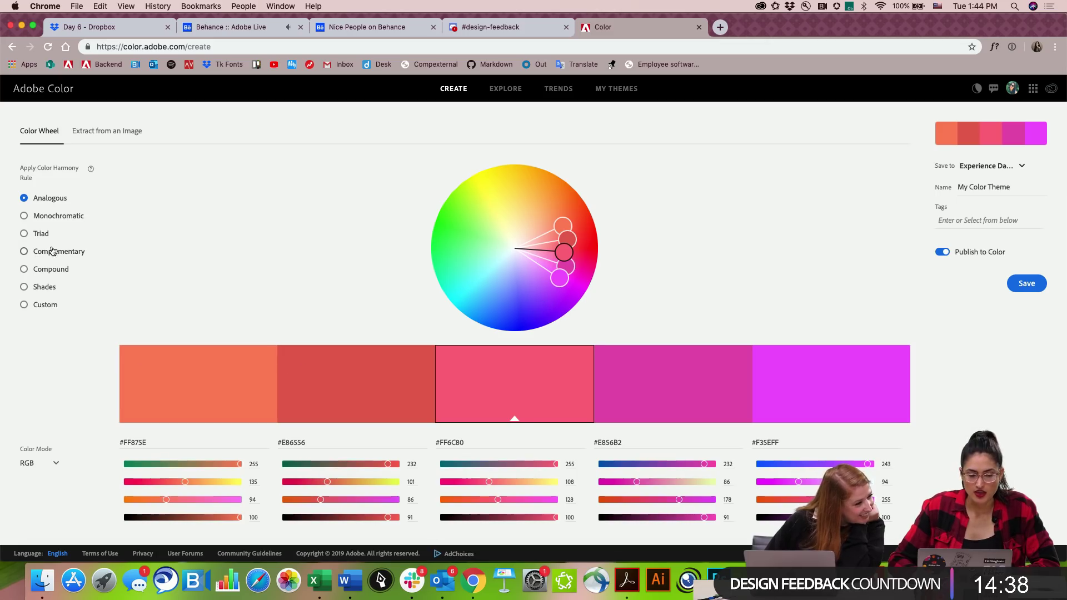
click(24, 217)
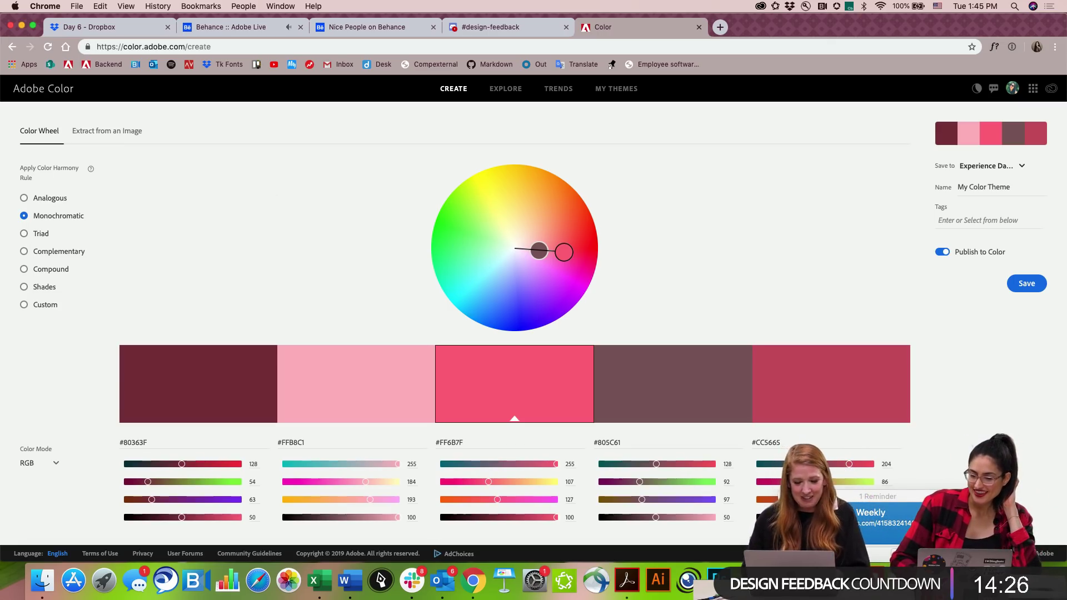
click(955, 547)
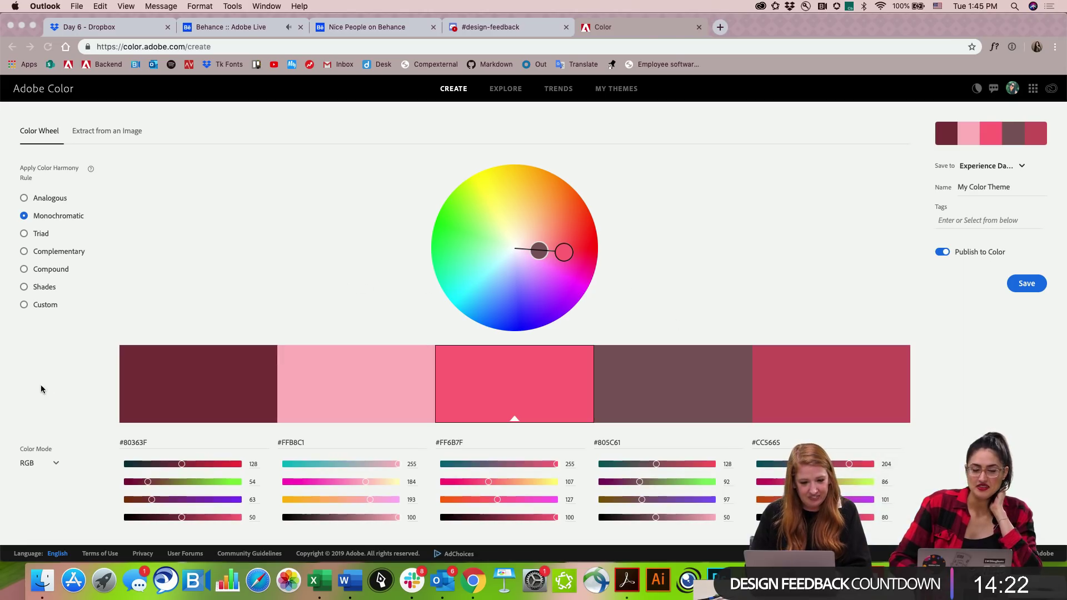
click(24, 234)
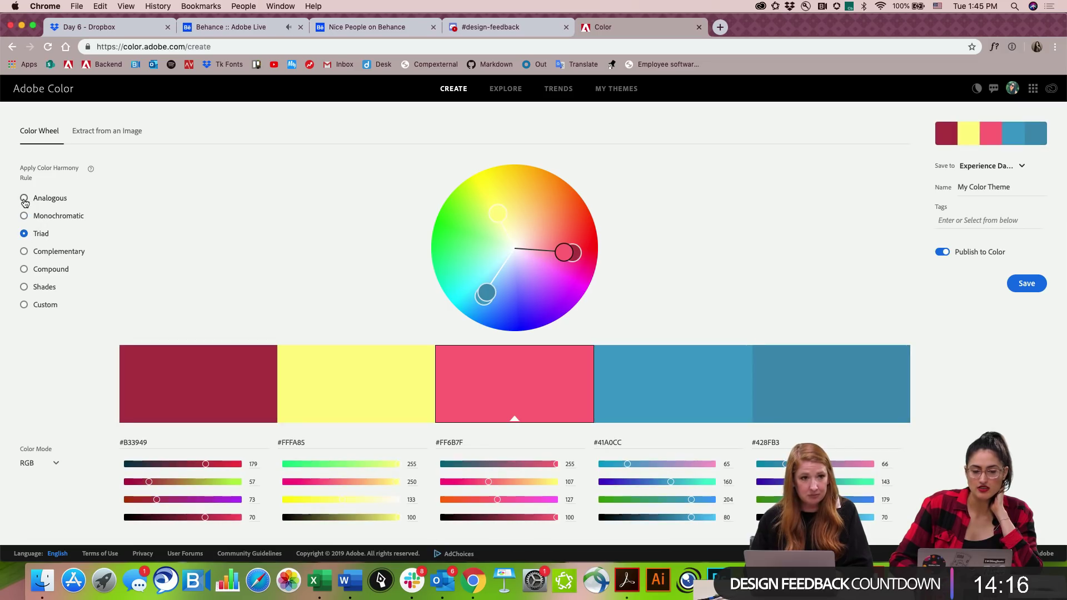
click(25, 252)
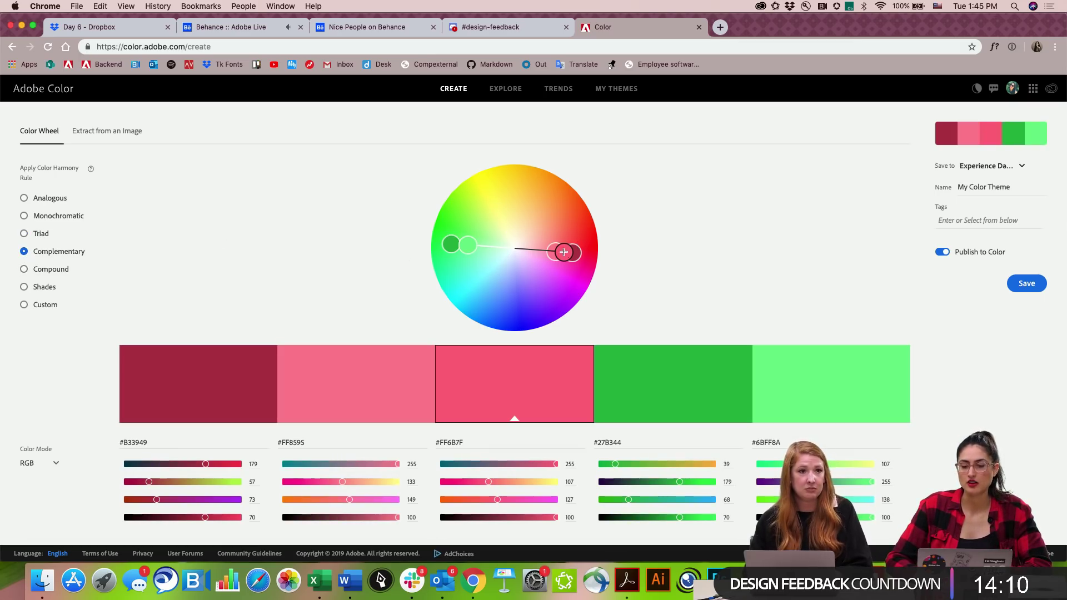
Move the complementary theme's base color to orange and try the Compound, Shades and Custom harmony rules.
drag(568, 247, 561, 209)
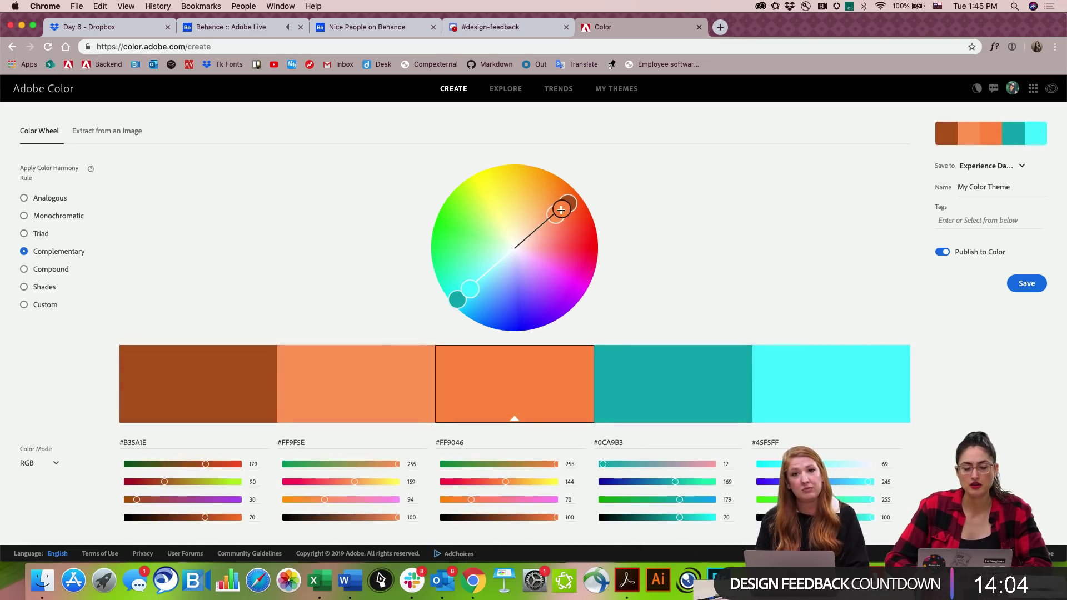
click(24, 270)
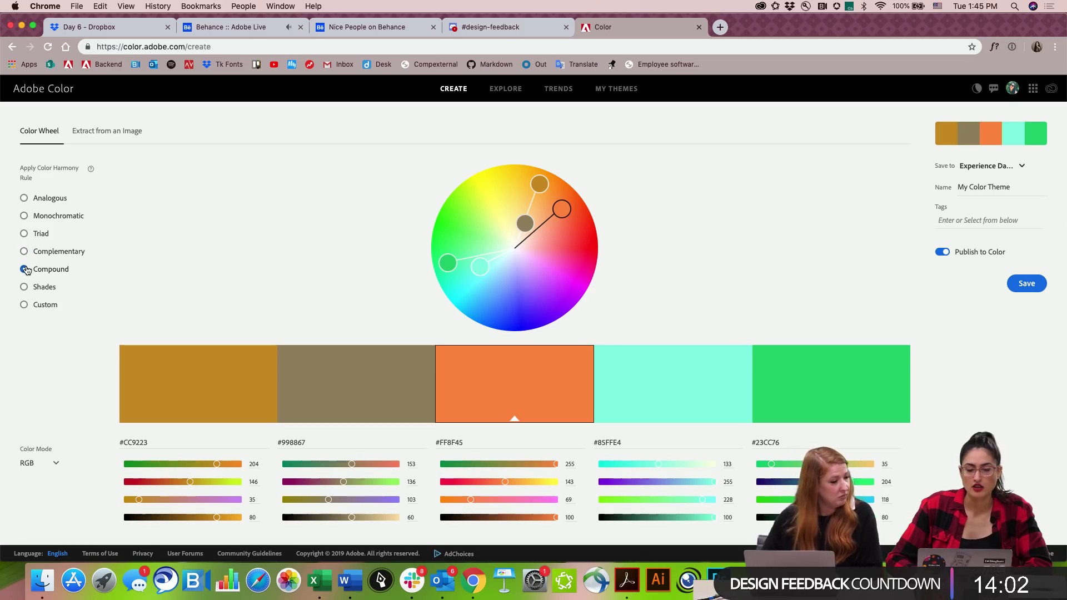
click(24, 286)
click(24, 305)
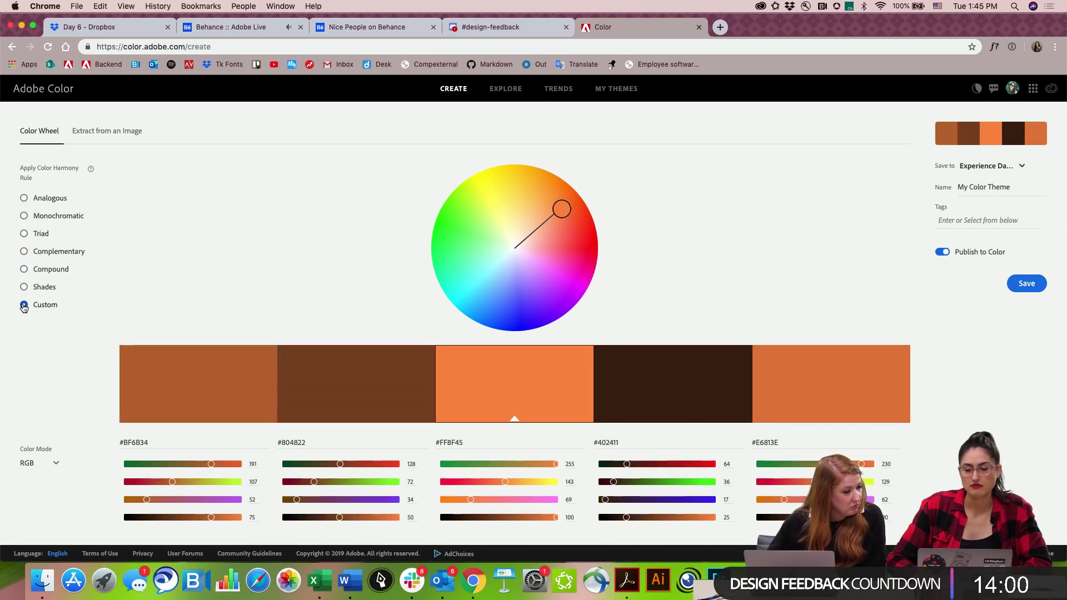
Try the Analogous, Triad and Complementary harmony rules on the orange base color.
click(24, 200)
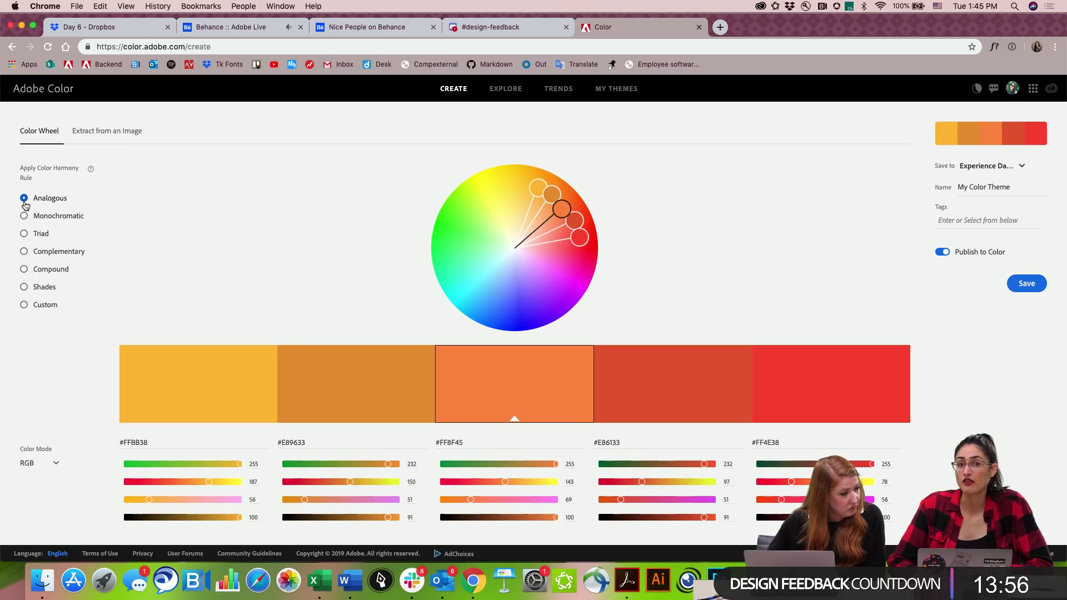
click(24, 234)
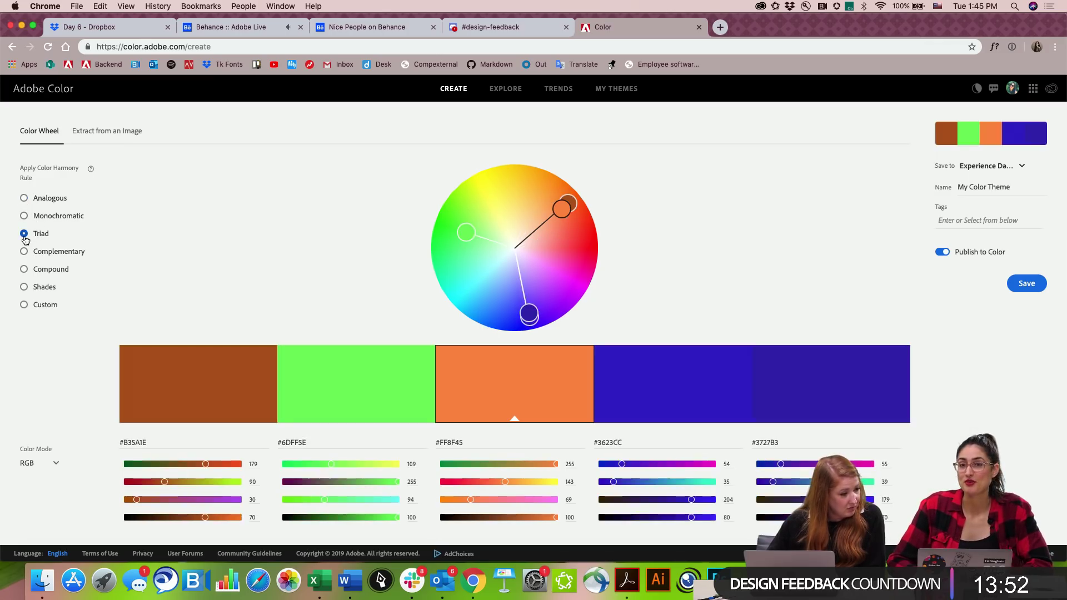
click(24, 253)
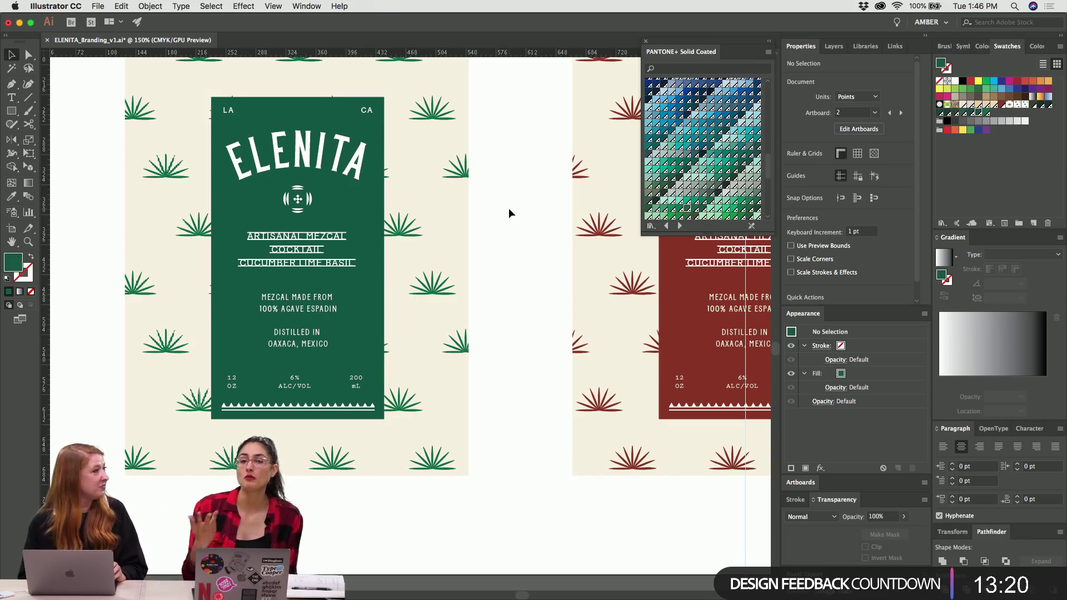
In Illustrator, shift the green label's agave pattern aside and duplicate its cream background rectangle onto the empty artboard below, nudged up 10 pt.
scroll(547, 277, up, 3)
scroll(547, 278, left, 2)
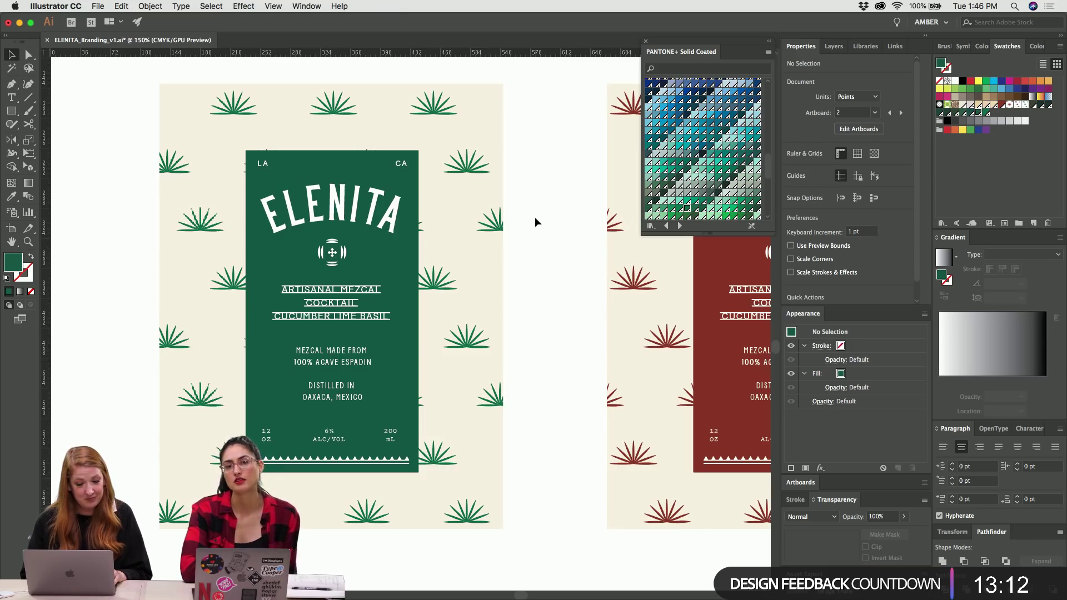
scroll(281, 408, right, 10)
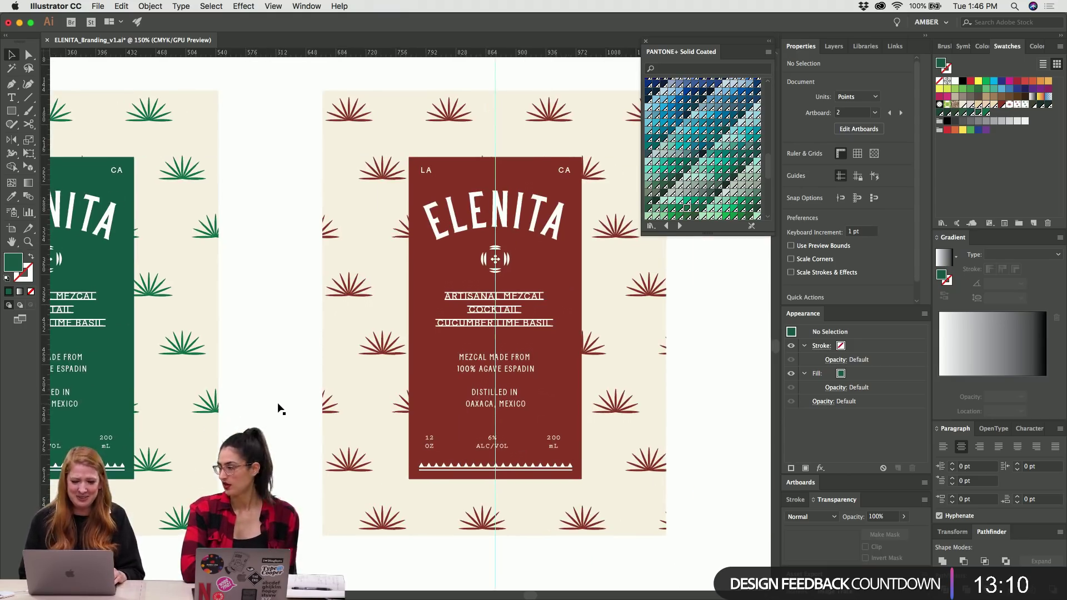
scroll(281, 409, left, 4)
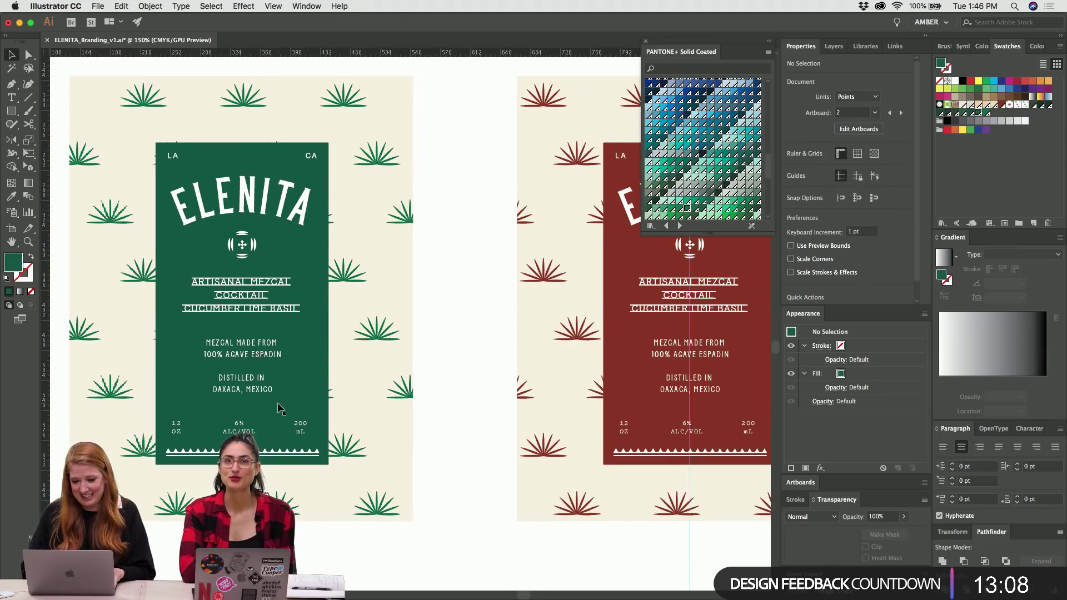
scroll(281, 408, down, 1)
scroll(281, 409, down, 10)
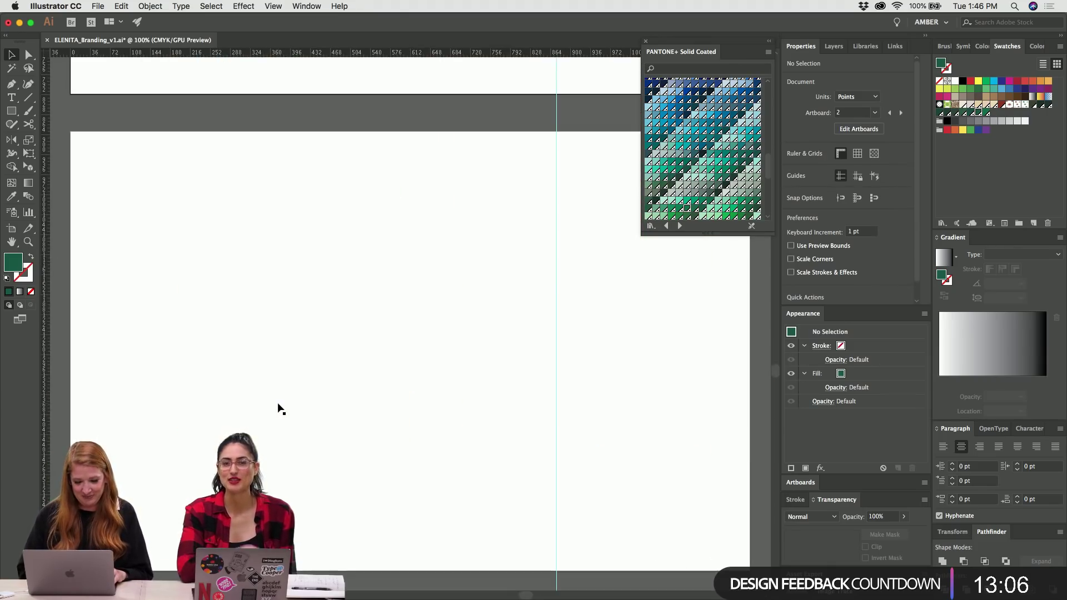
scroll(278, 405, down, 1)
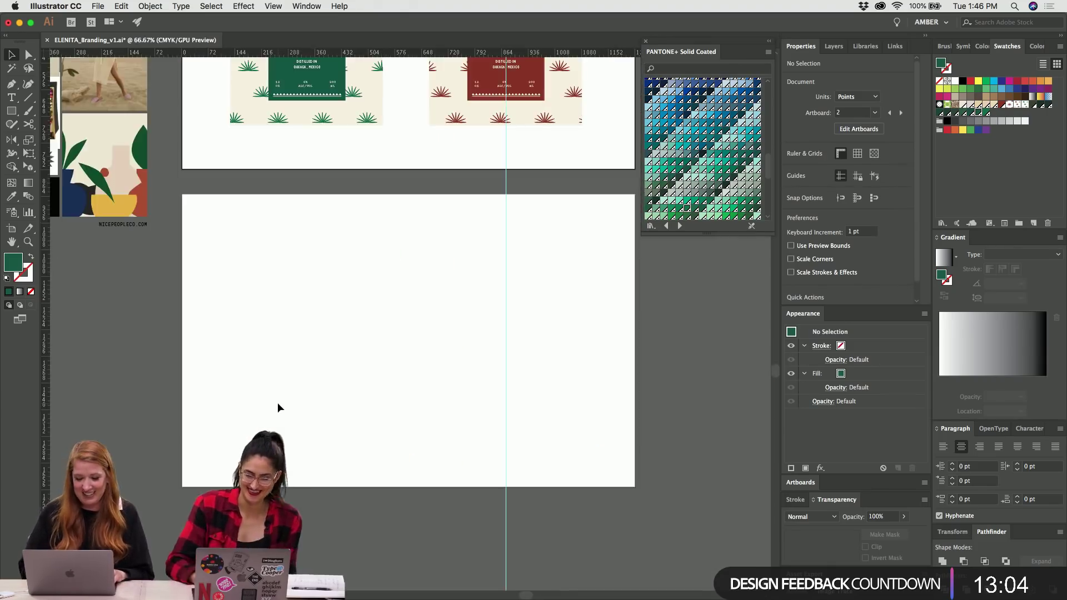
scroll(311, 333, up, 5)
click(361, 157)
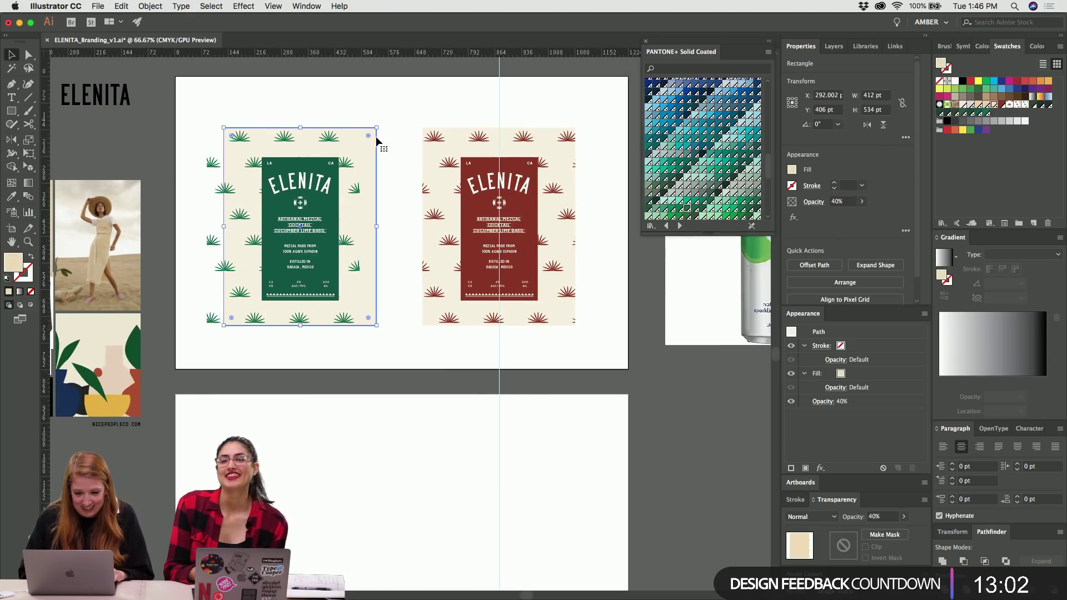
drag(375, 141, 392, 463)
scroll(391, 464, down, 2)
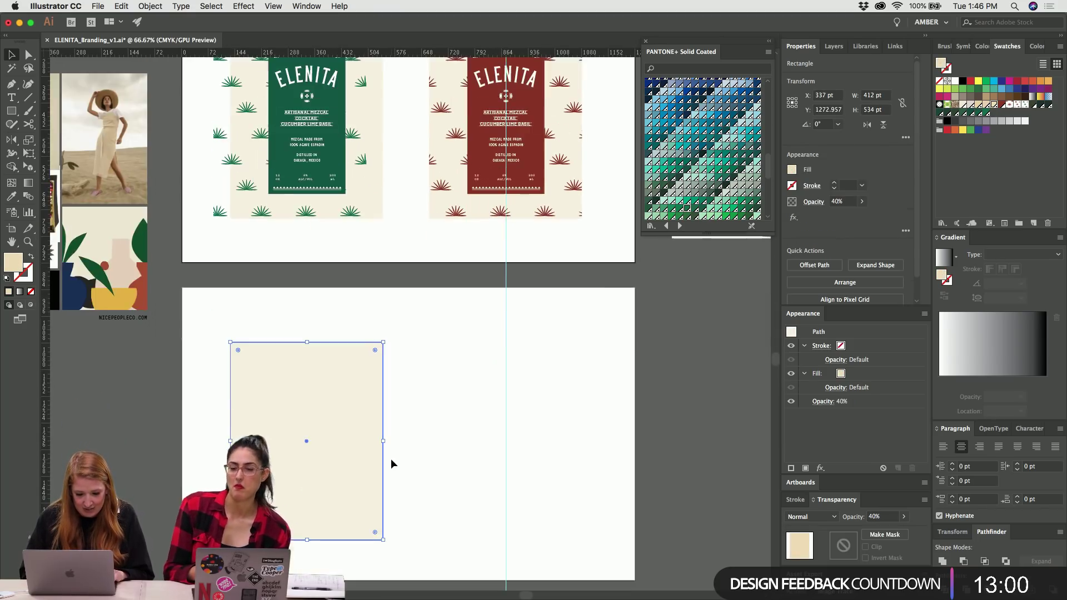
key(shift+Up)
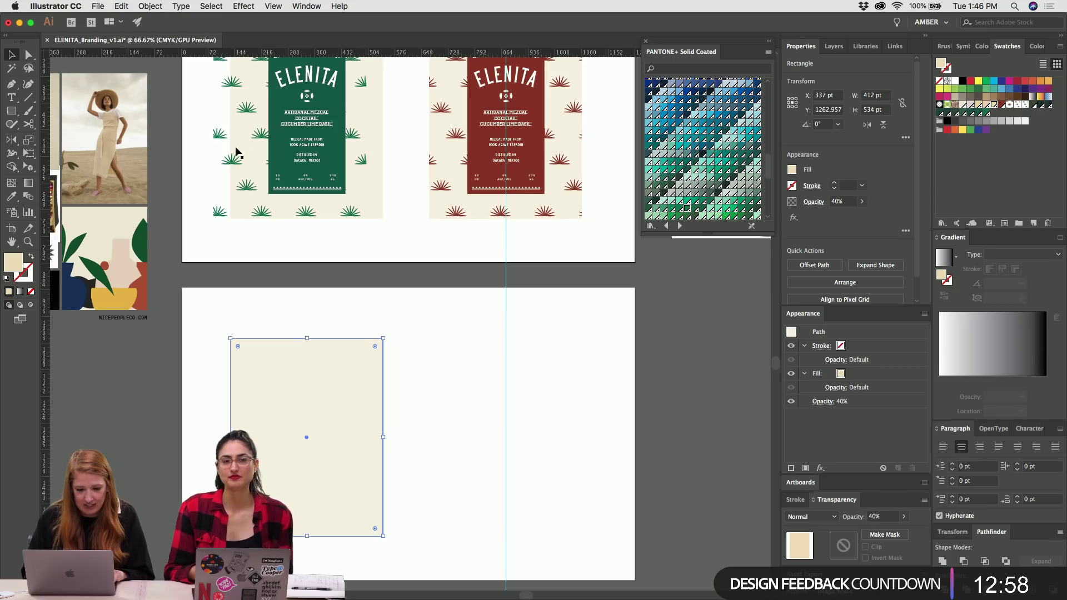
Move the green label's agave pattern back into alignment with its cream background rectangle.
click(232, 164)
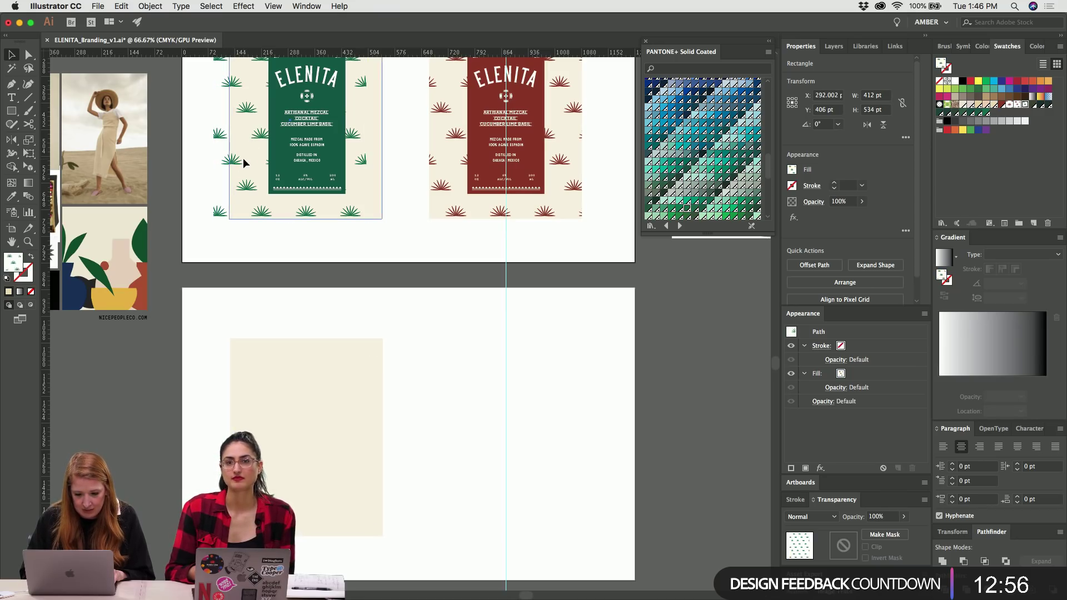
click(195, 241)
scroll(198, 240, up, 3)
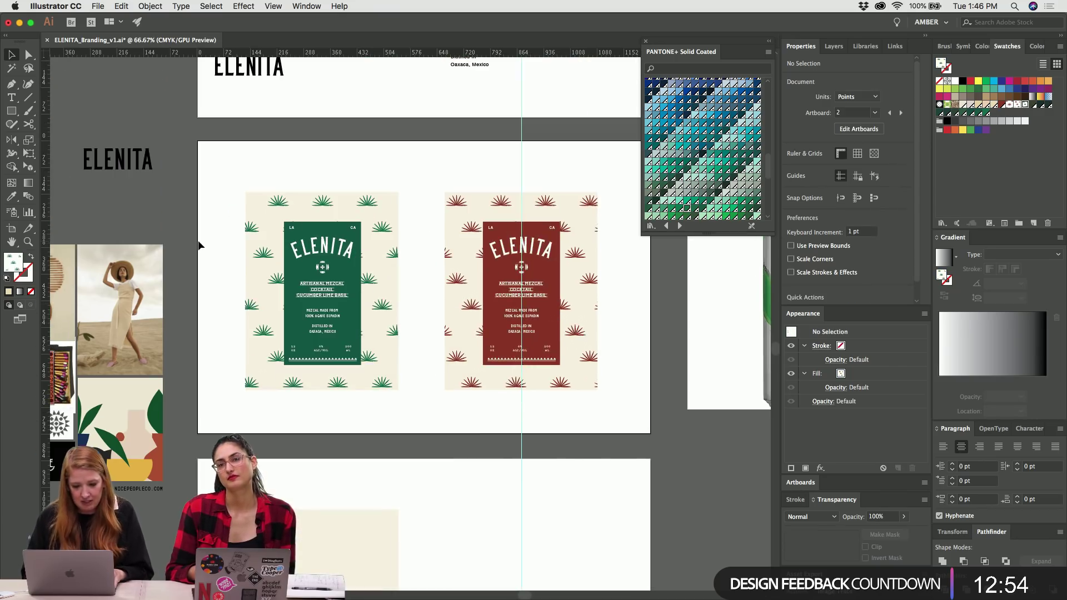
key(super+equal)
key(super+equal)
scroll(200, 247, down, 10)
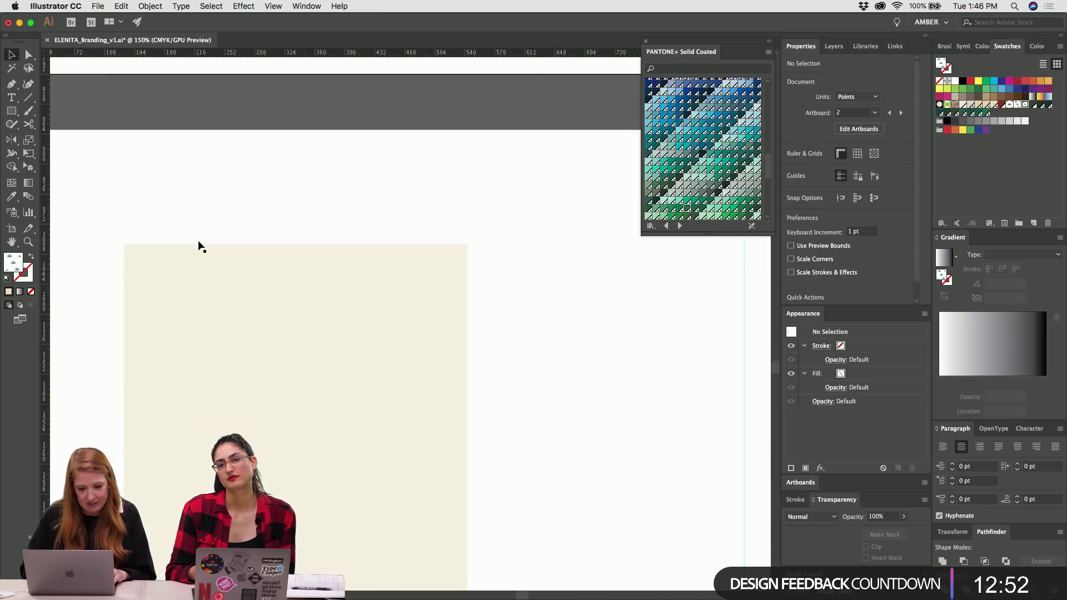
click(243, 341)
scroll(243, 341, down, 5)
scroll(243, 340, left, 2)
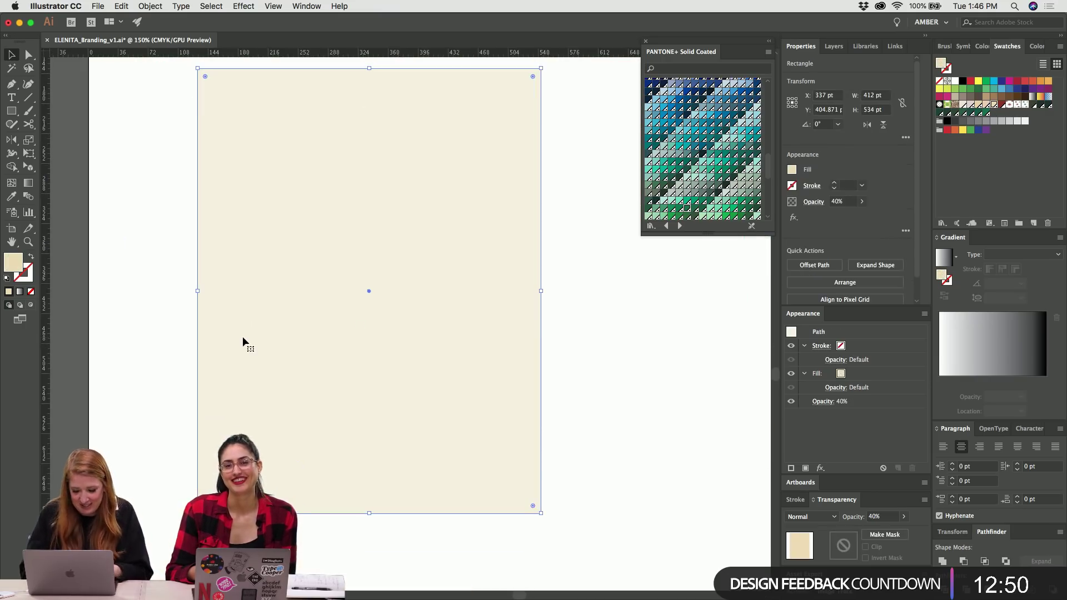
scroll(243, 341, up, 5)
key(t)
scroll(600, 325, right, 4)
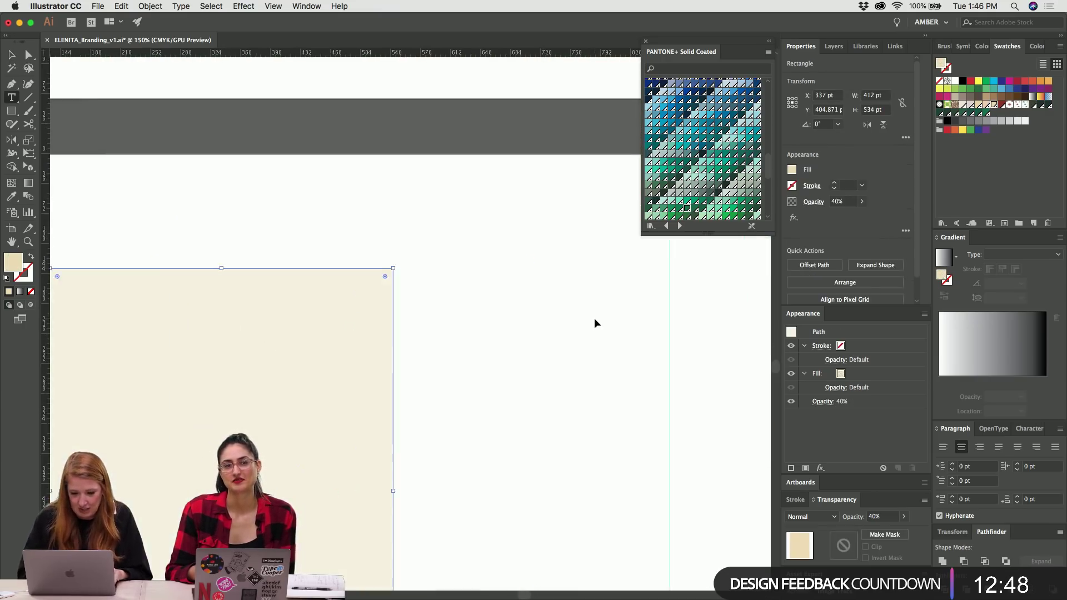
key(super+shift+a)
Copy the heavy, wide Knockout ELENITA wordmark at the head of the first column of logo type studies.
scroll(595, 322, up, 10)
scroll(595, 322, left, 4)
scroll(590, 102, up, 8)
scroll(590, 101, left, 2)
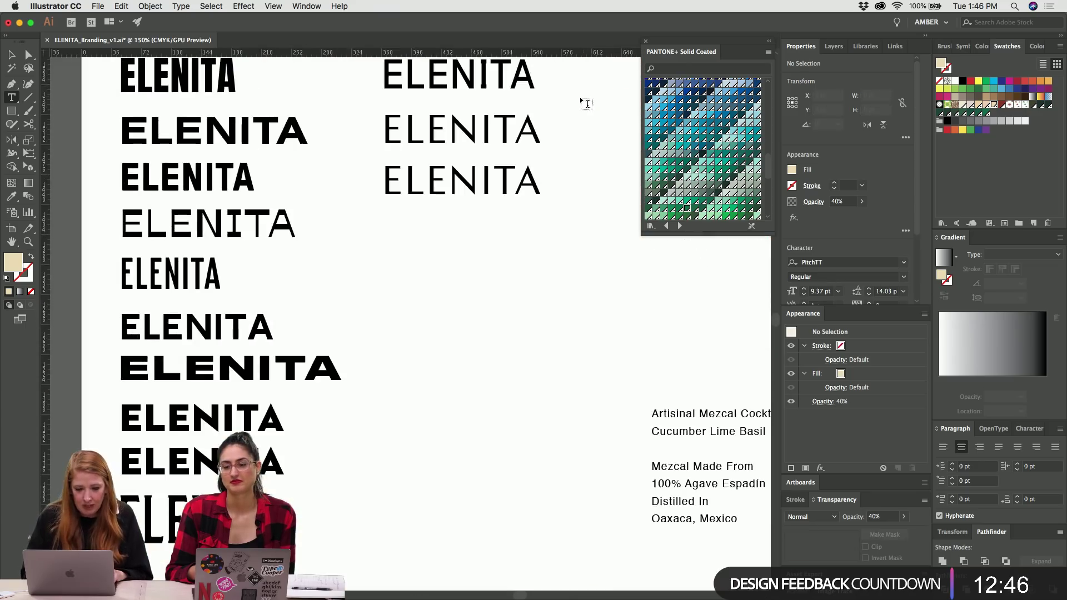
scroll(336, 263, up, 8)
key(v)
click(266, 354)
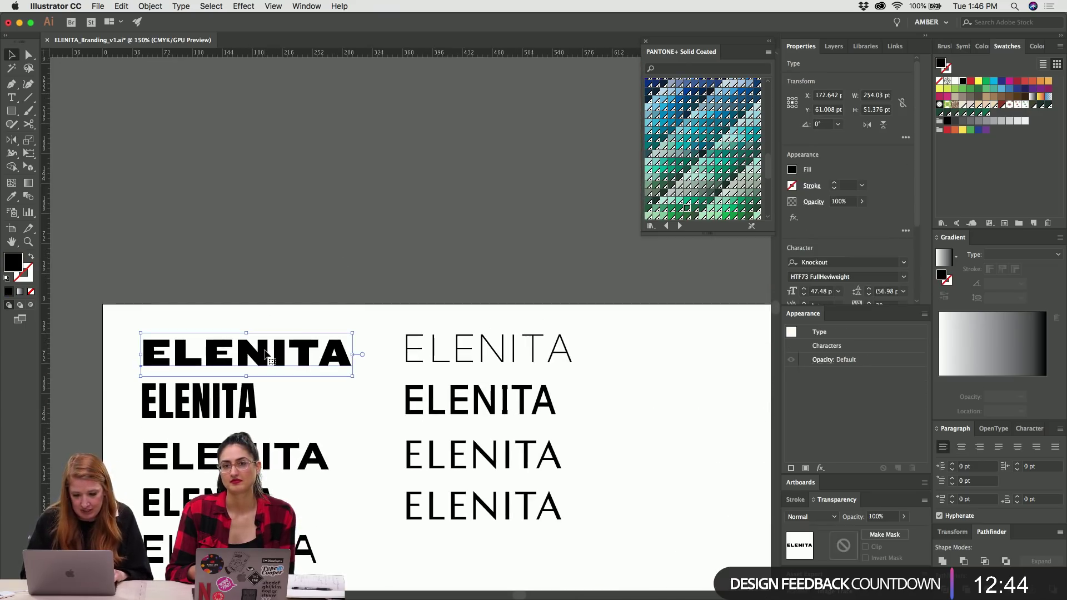
click(264, 357)
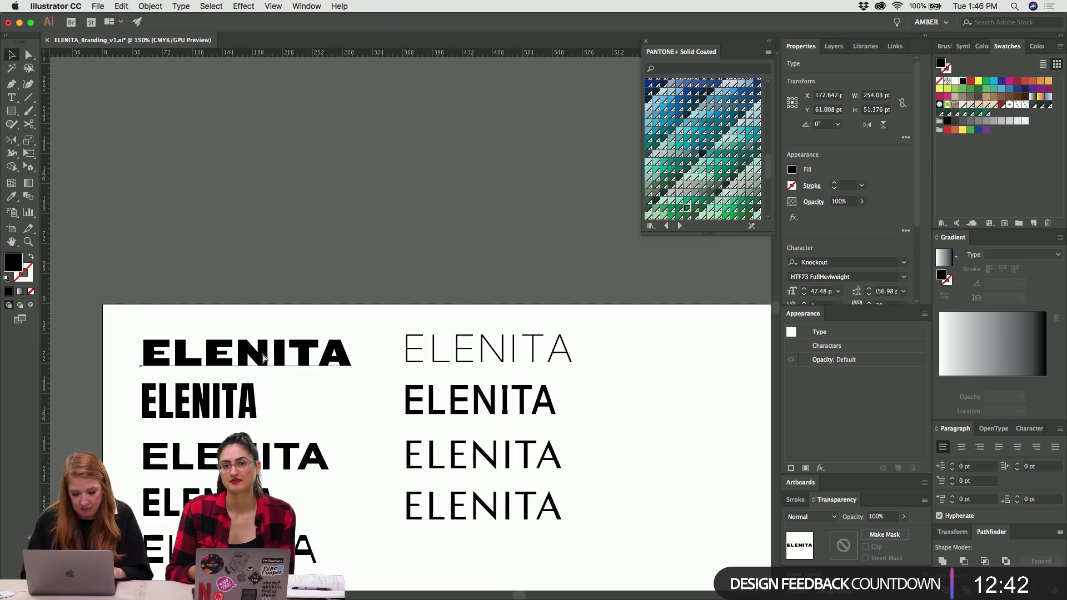
Paste the wordmark onto the new cream rectangle and place it roughly centered near the rectangle's upper edge.
scroll(266, 359, down, 20)
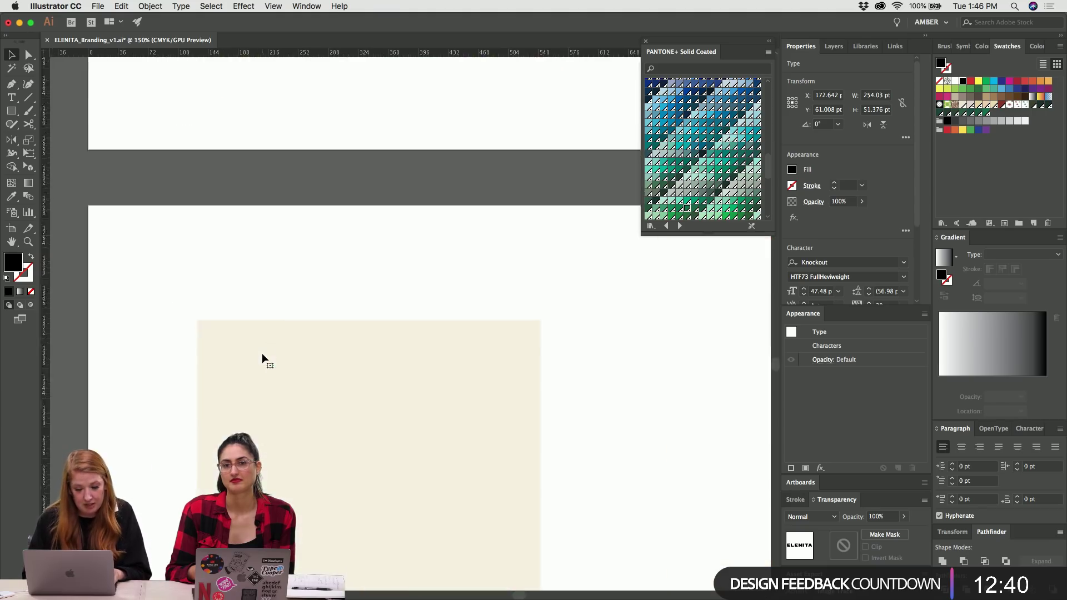
key(super+v)
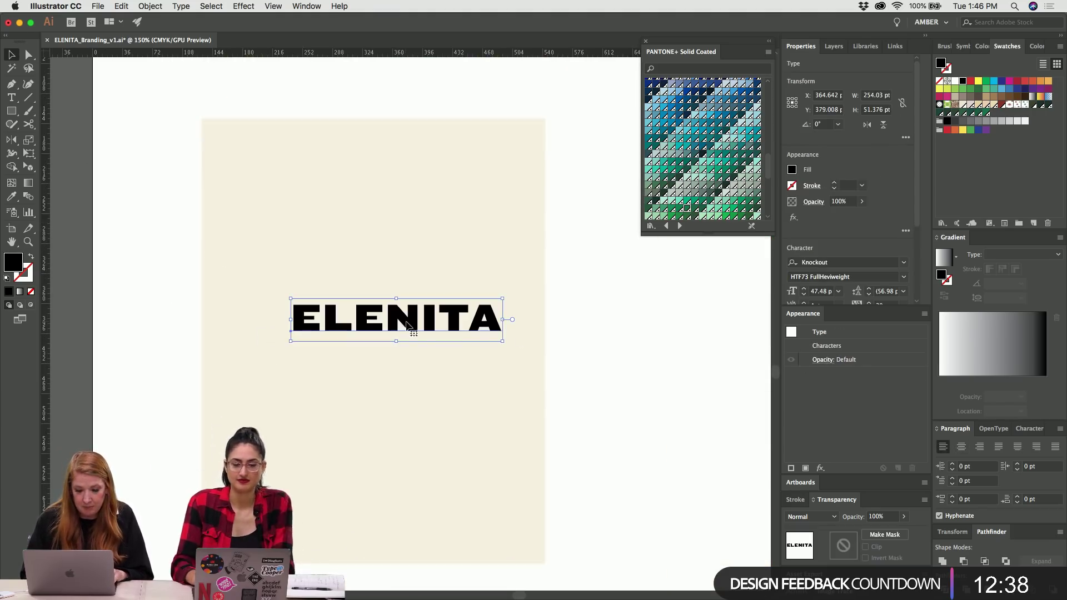
drag(362, 128, 389, 148)
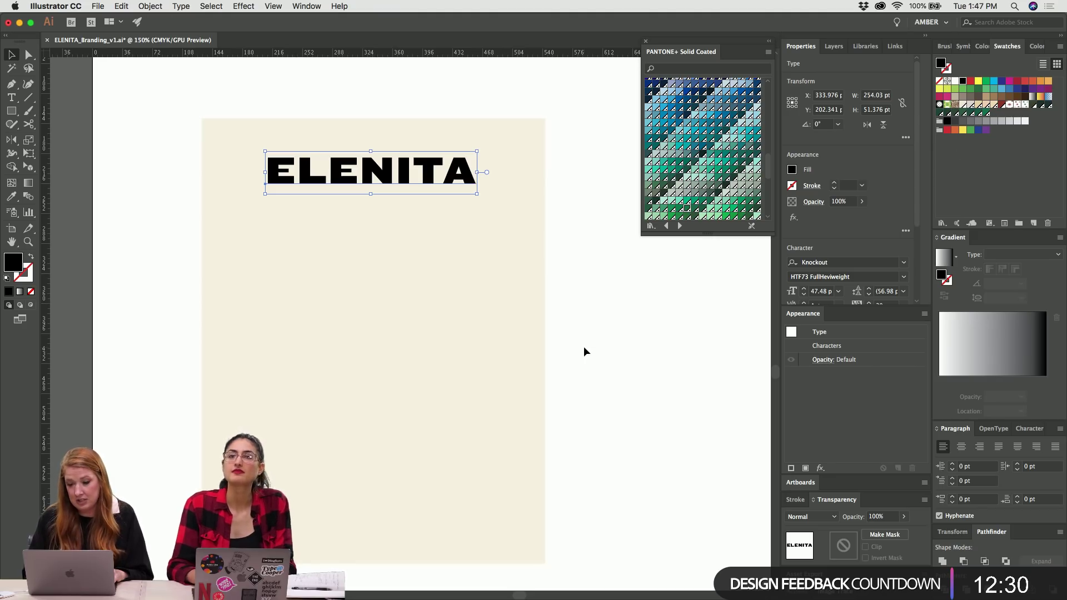
click(404, 98)
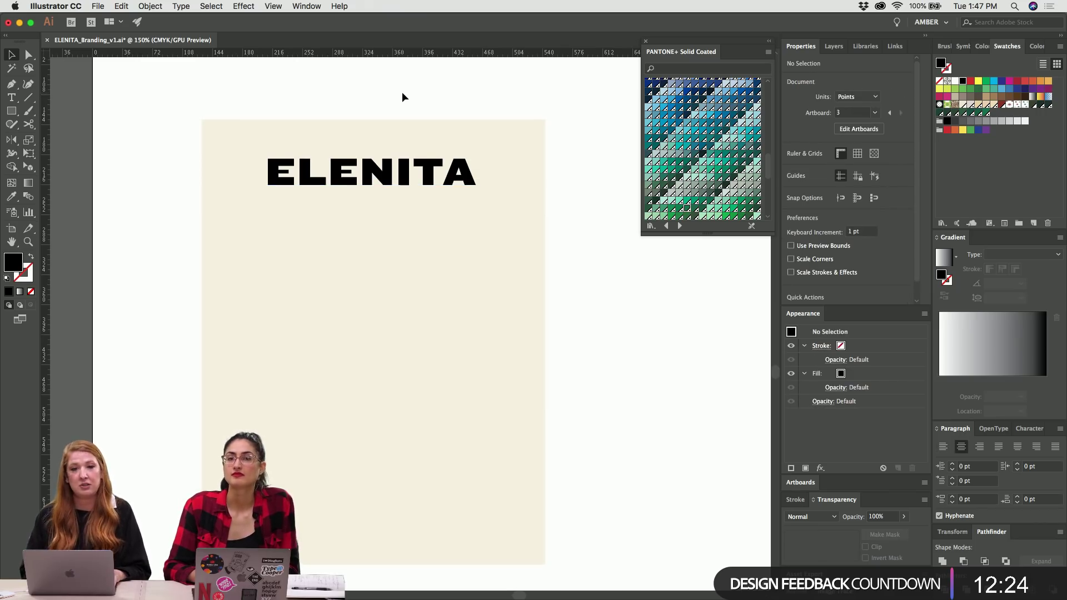
scroll(401, 92, down, 2)
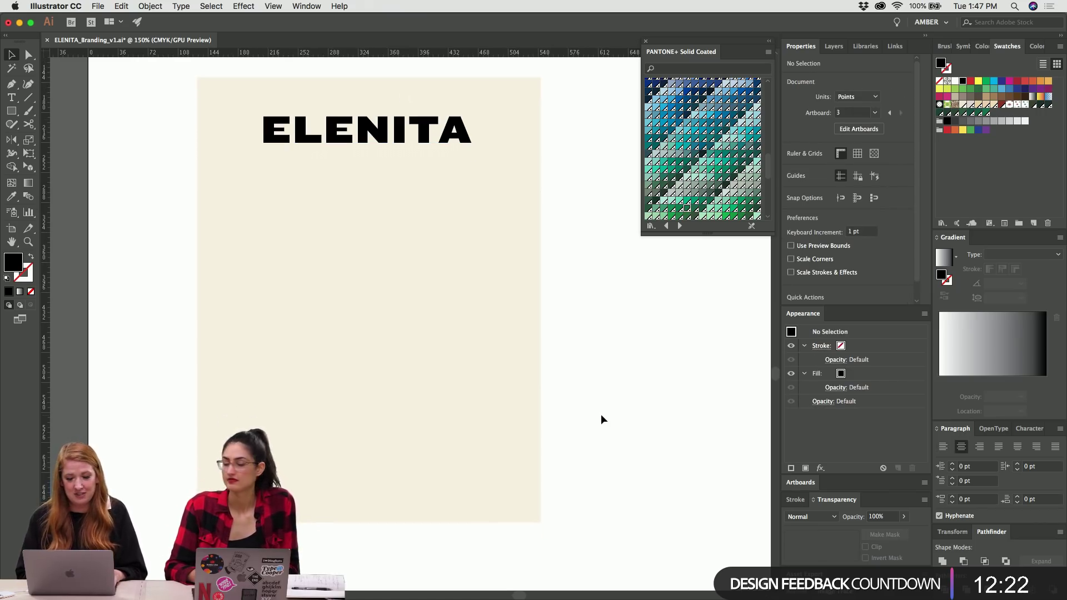
scroll(603, 420, up, 1)
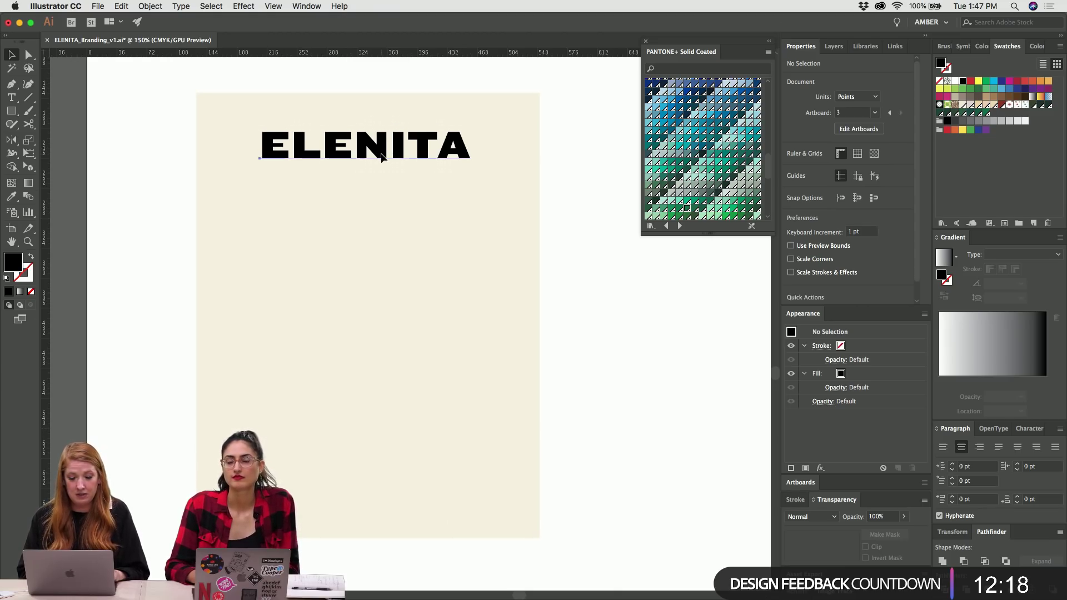
click(383, 158)
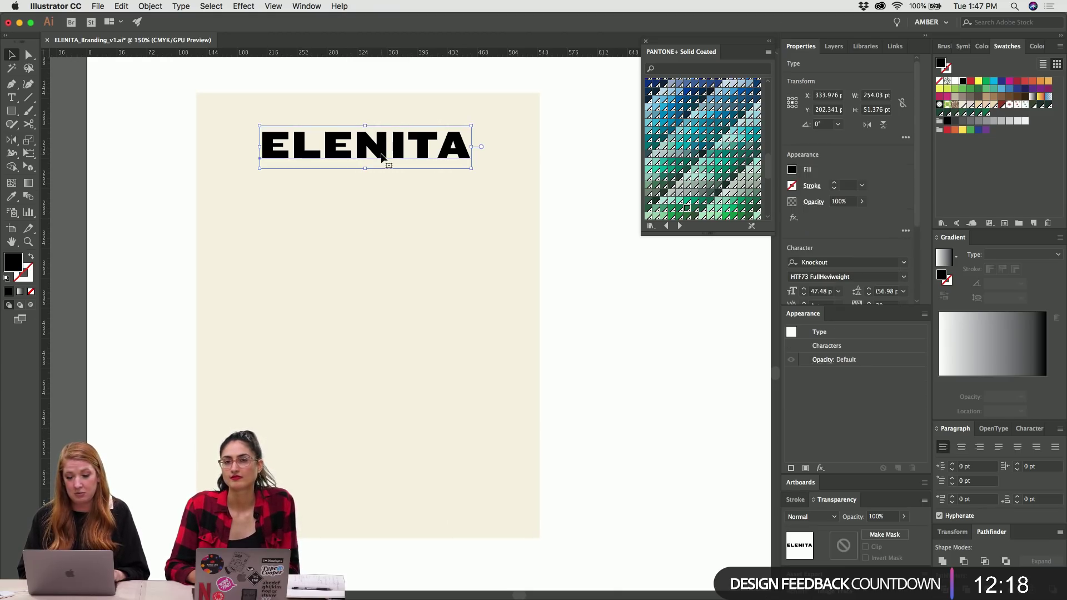
click(608, 348)
Examine the mood board's illustrations, photos and logo references up close for color and style ideas for the new label.
scroll(607, 344, up, 5)
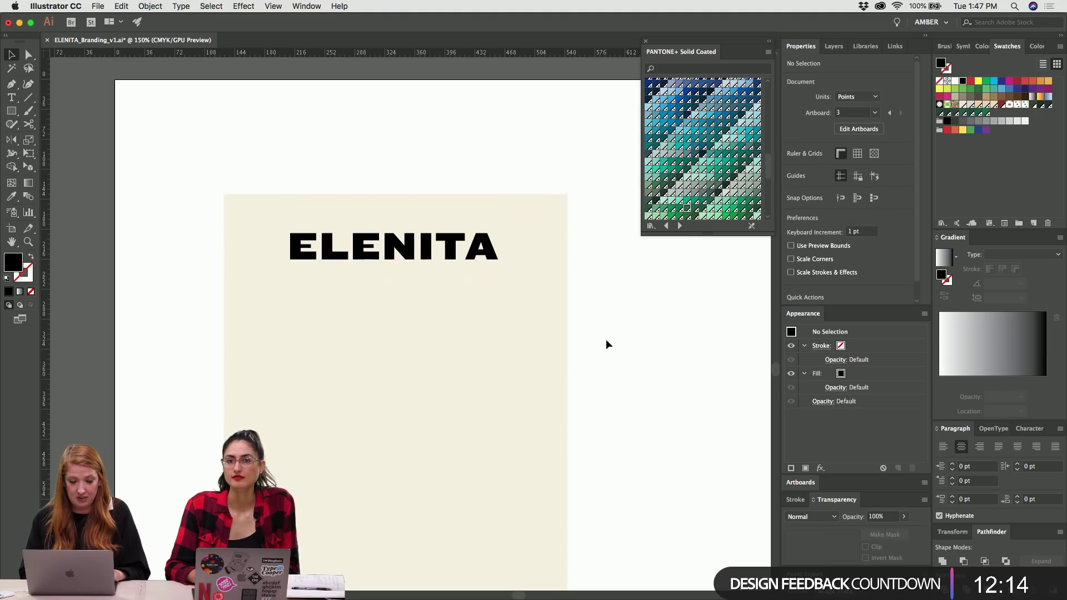
key(super+minus)
key(super+minus)
scroll(608, 344, up, 5)
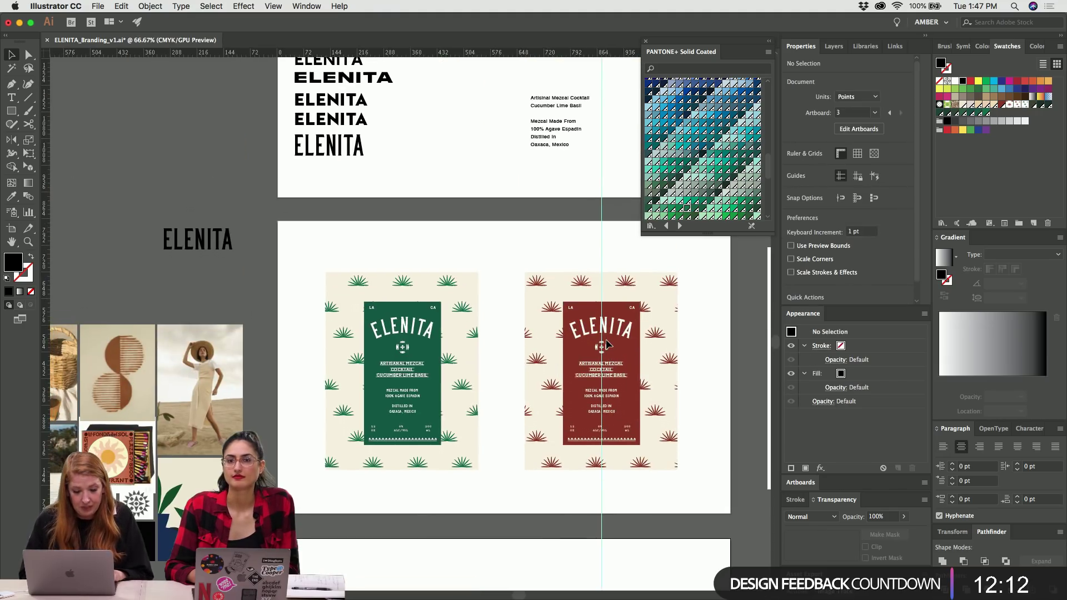
scroll(500, 350, left, 8)
key(super+Tab)
key(super+Tab)
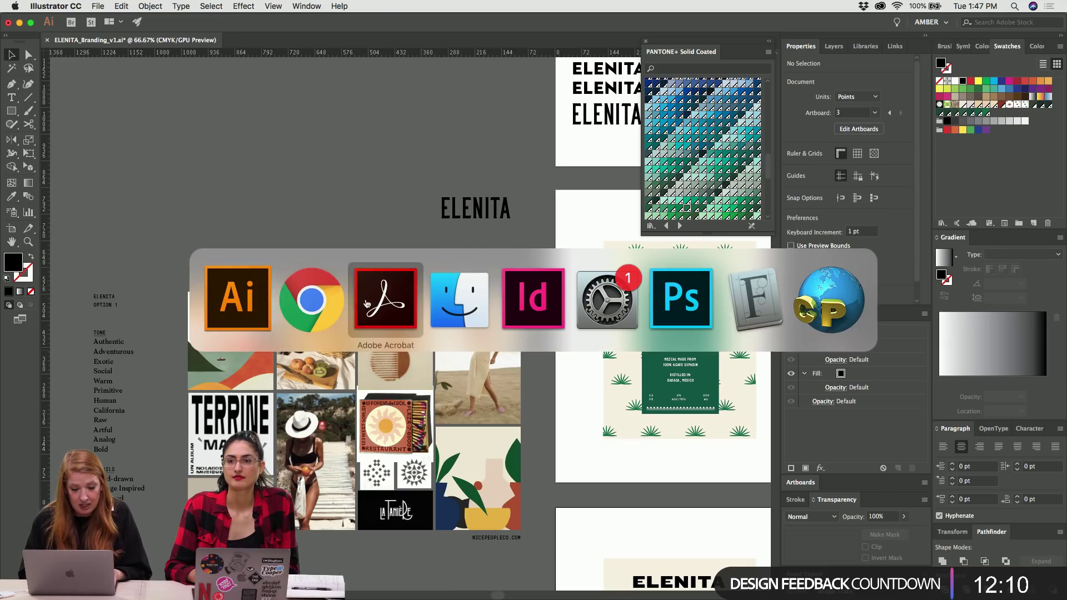
key(super+shift+Tab)
key(super+Escape)
key(super+equal)
key(super+equal)
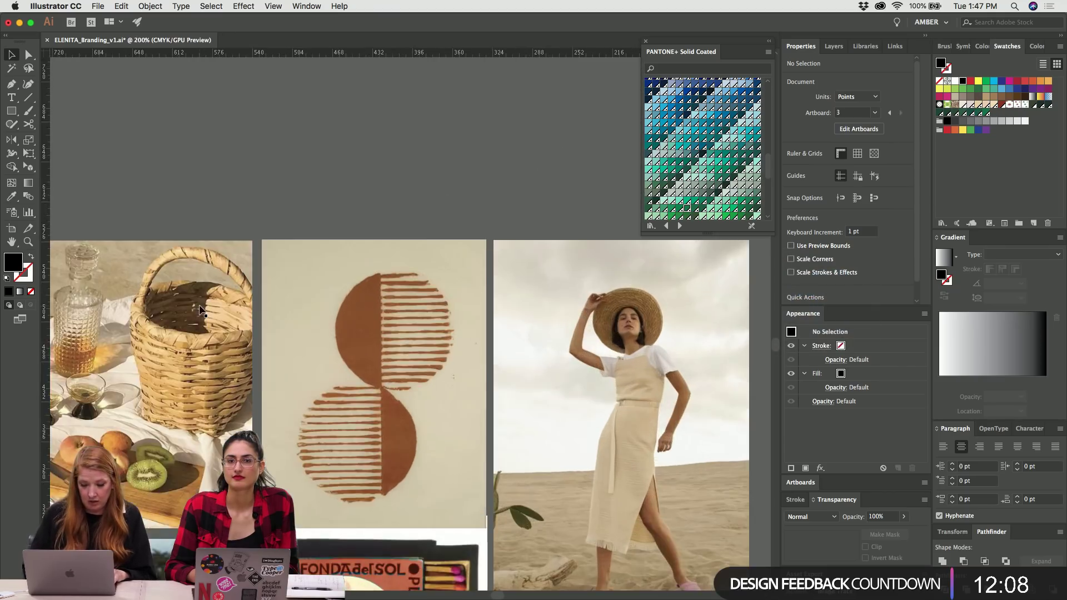
scroll(202, 310, left, 8)
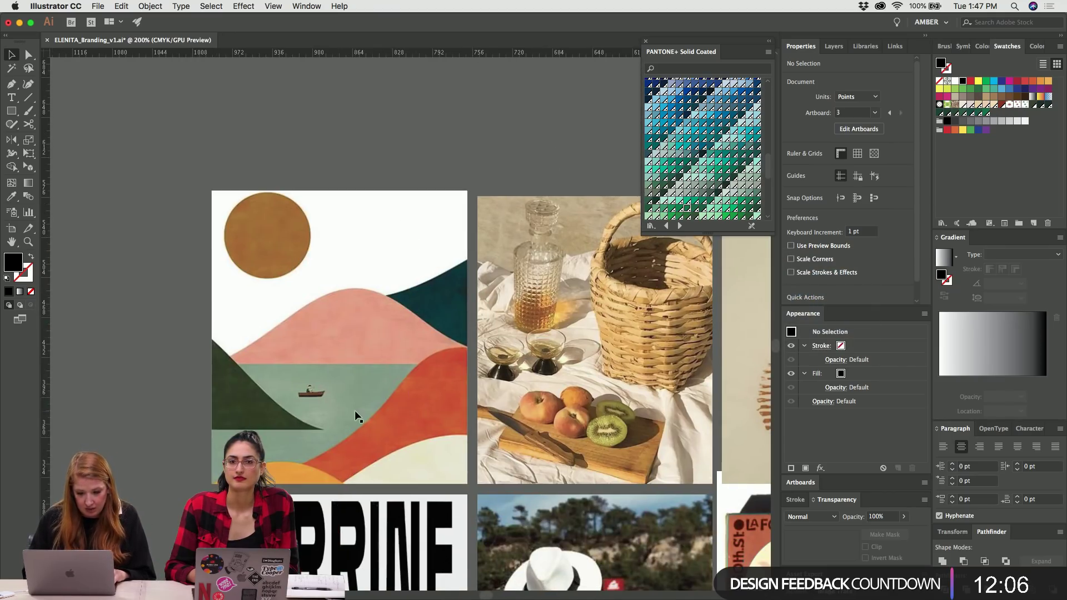
scroll(355, 416, right, 10)
scroll(356, 415, down, 8)
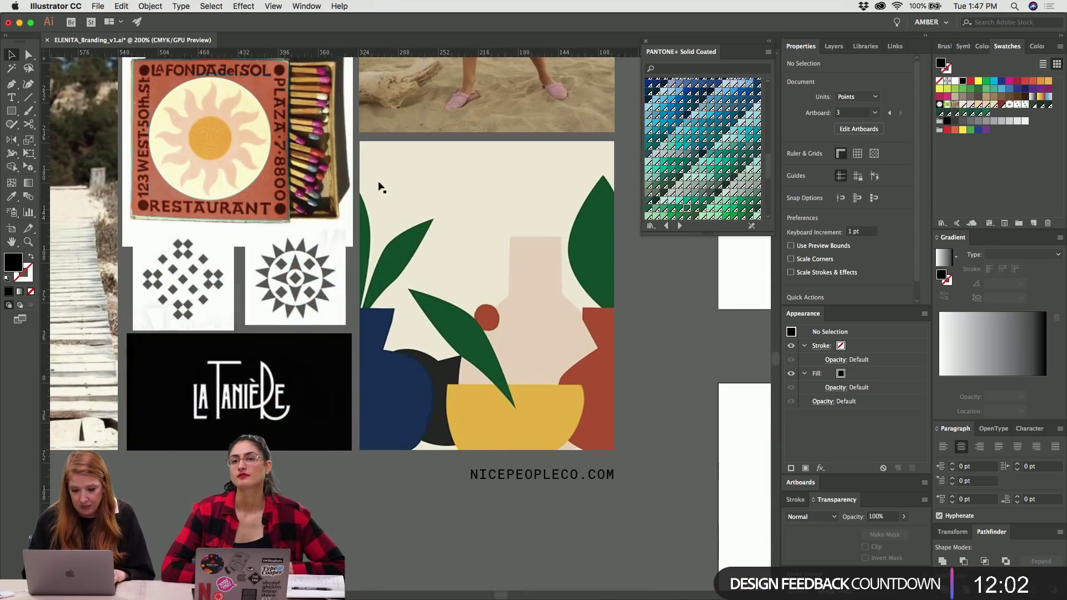
Switch to the Pinterest Mezcal board in Chrome and open the red illustration pin with stairs and arches.
key(super+Tab)
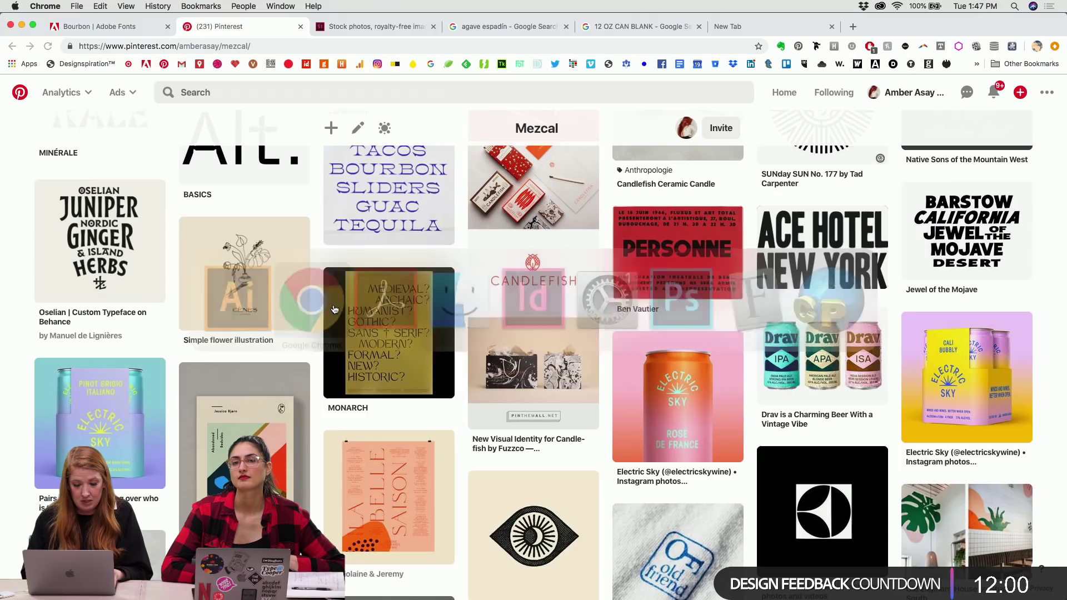
scroll(334, 305, down, 20)
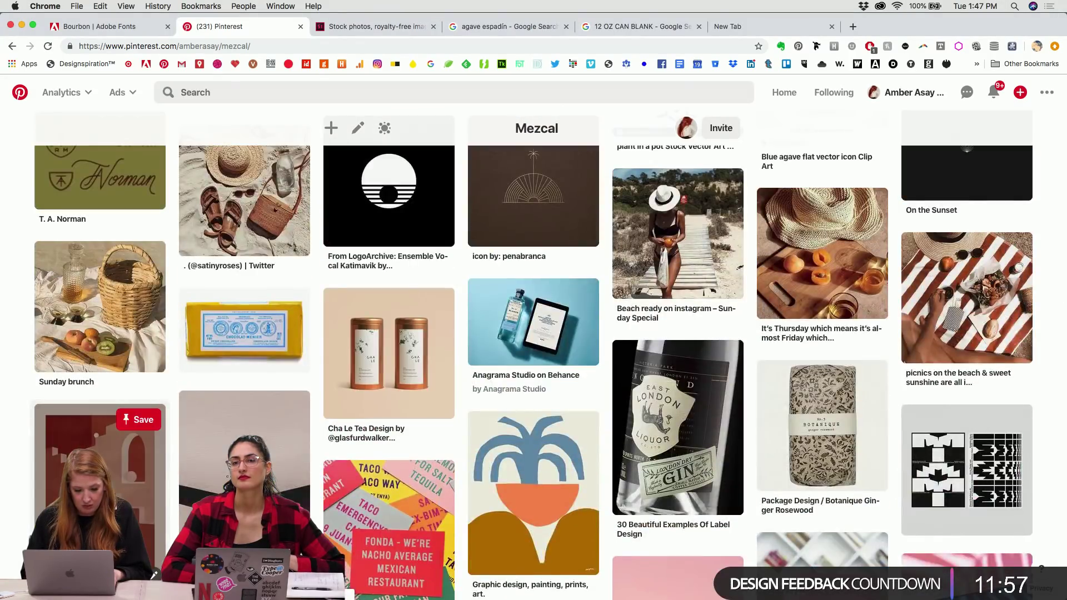
click(155, 574)
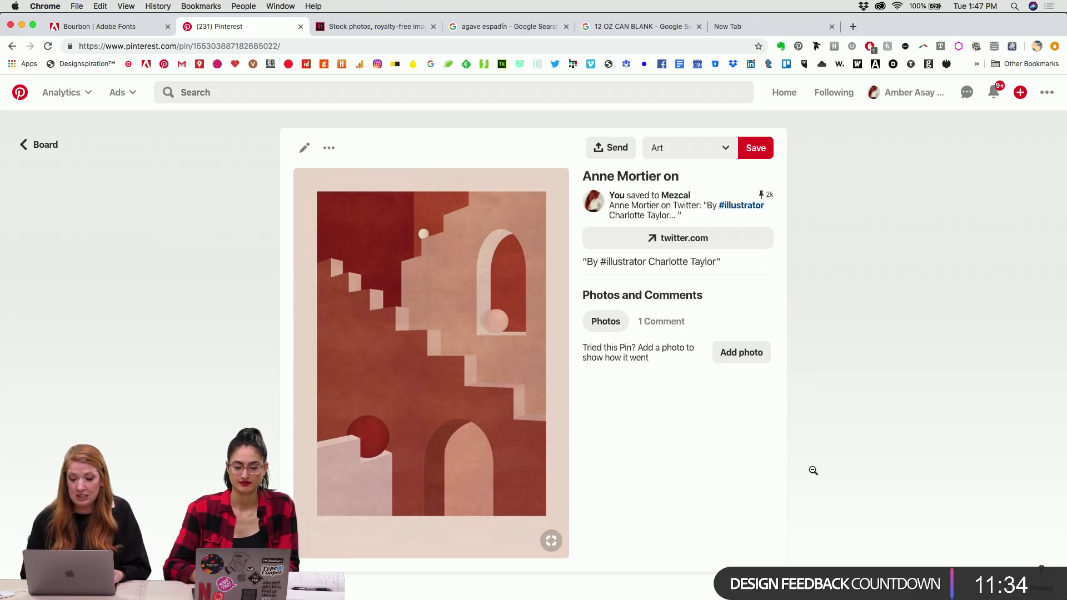
Switch to Illustrator, draw a 59 pt black square below the ELENITA wordmark and duplicate it downward into a column of four.
key(super+Tab)
scroll(559, 512, right, 1)
scroll(559, 513, down, 10)
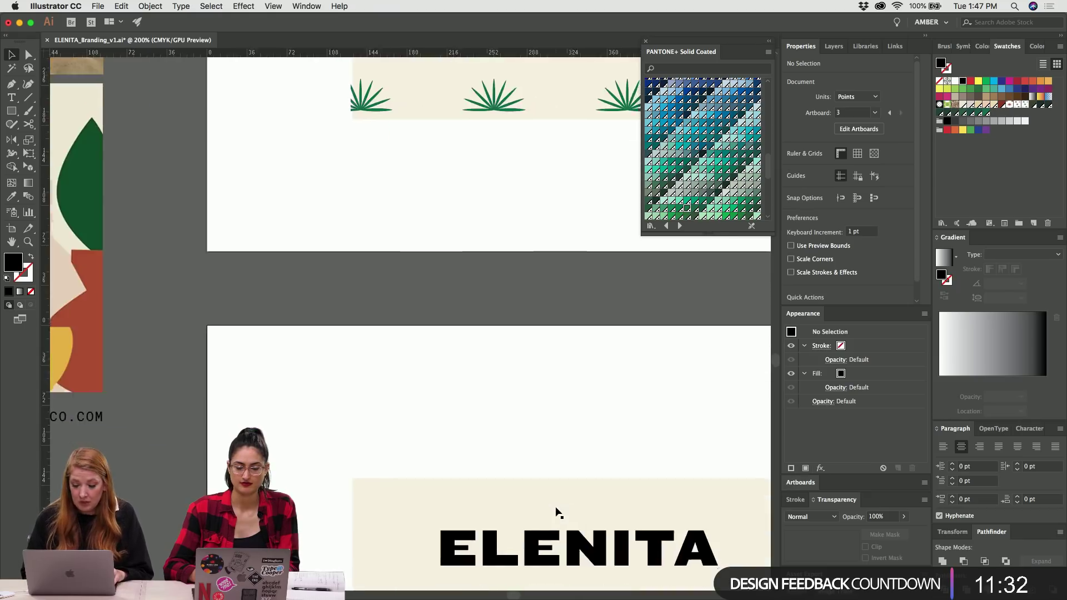
key(m)
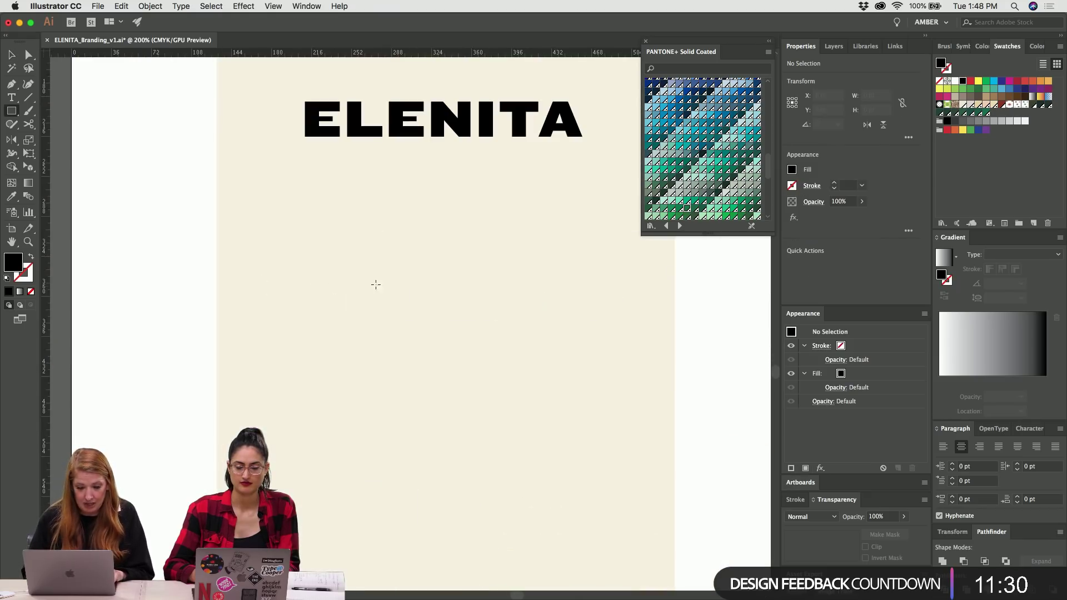
mouse_move(404, 279)
mouse_down()
mouse_move(470, 344)
mouse_move(436, 376)
mouse_move(442, 487)
mouse_up()
key(v)
key(super+shift+a)
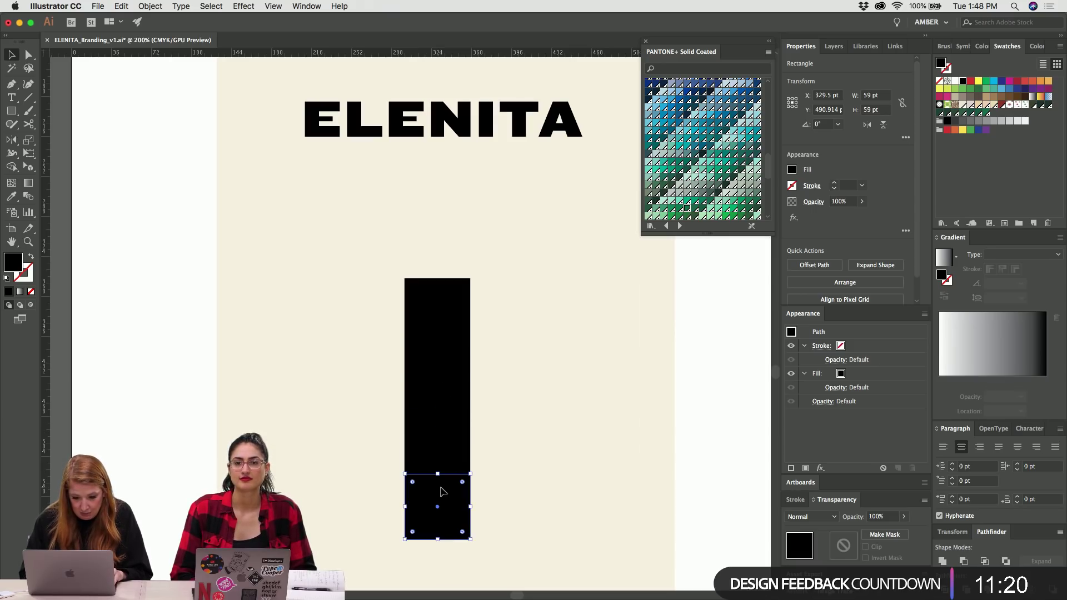
Duplicate the column's lower three squares onto both sides, flush against the column.
shift+click(441, 357)
shift+click(429, 441)
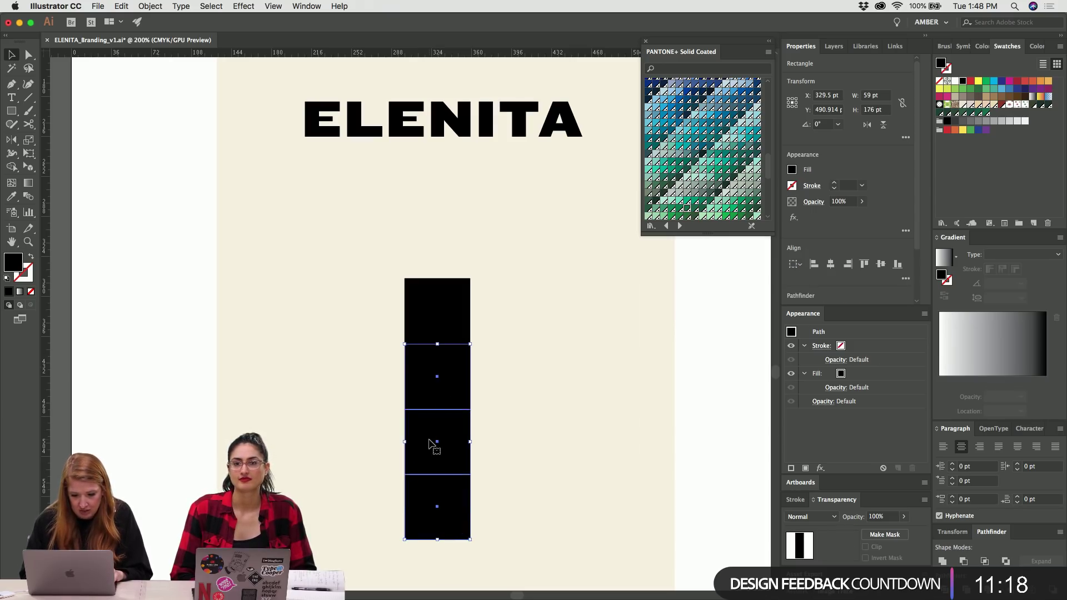
drag(419, 378, 352, 383)
click(505, 377)
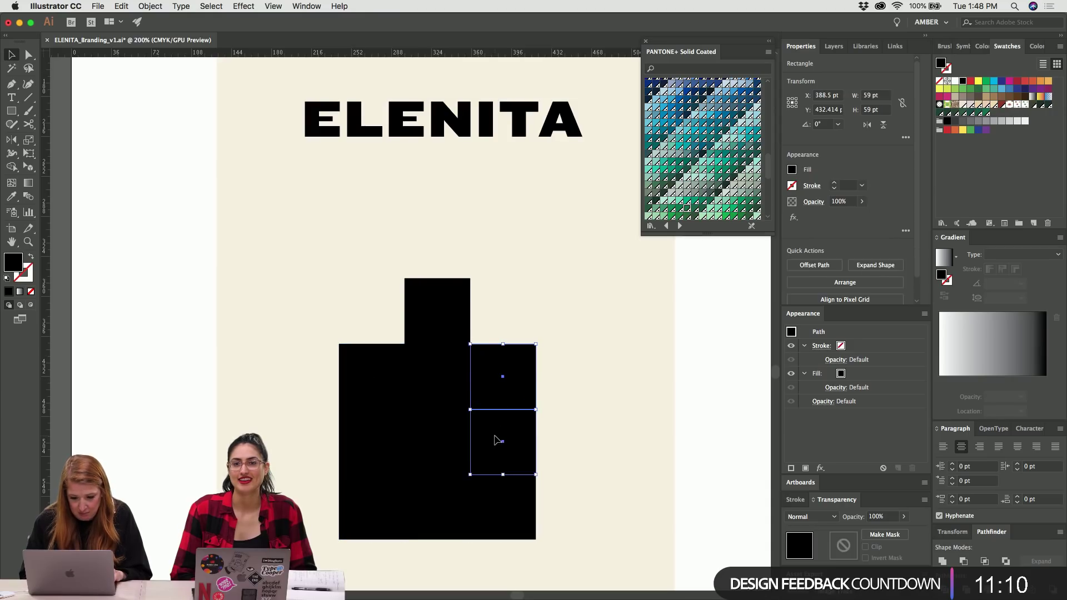
Copy the two lowest squares of the outer column to both sides of the stack to extend the stepped pyramid.
click(495, 514)
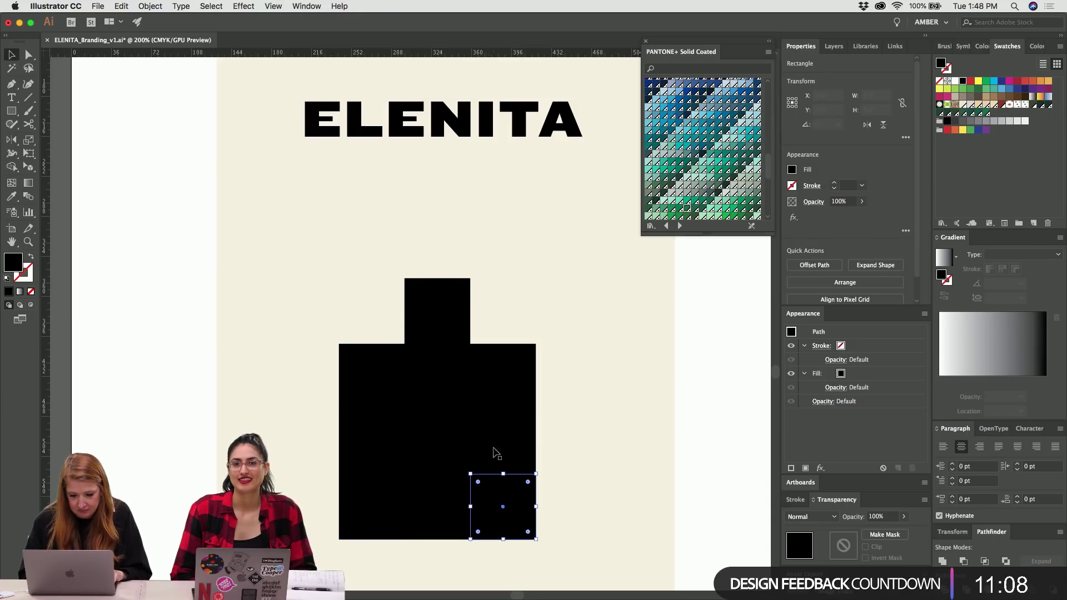
shift+click(496, 451)
drag(495, 440, 559, 437)
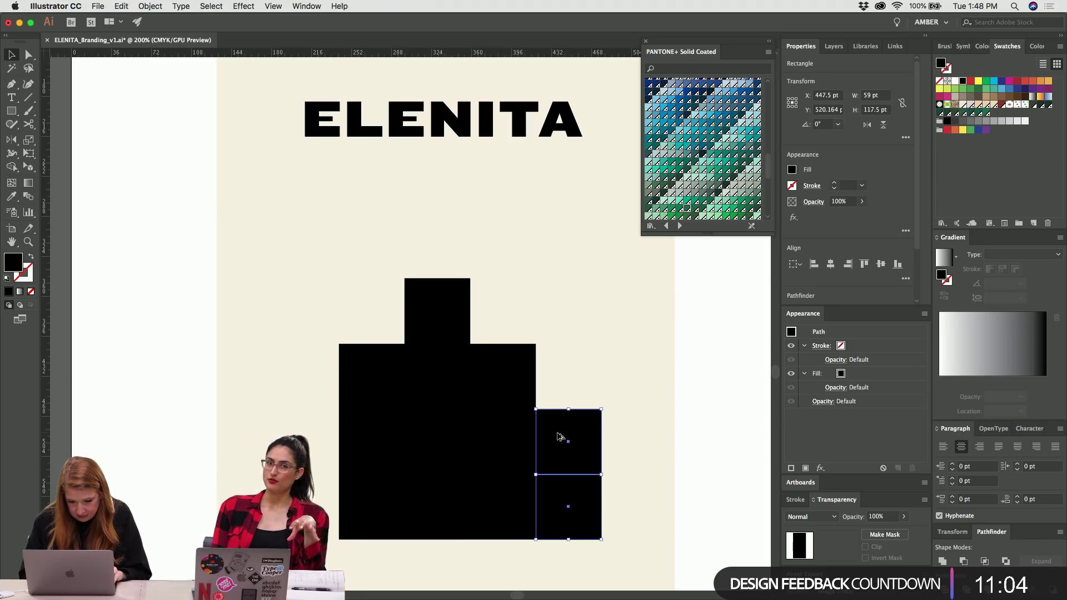
drag(559, 436, 297, 433)
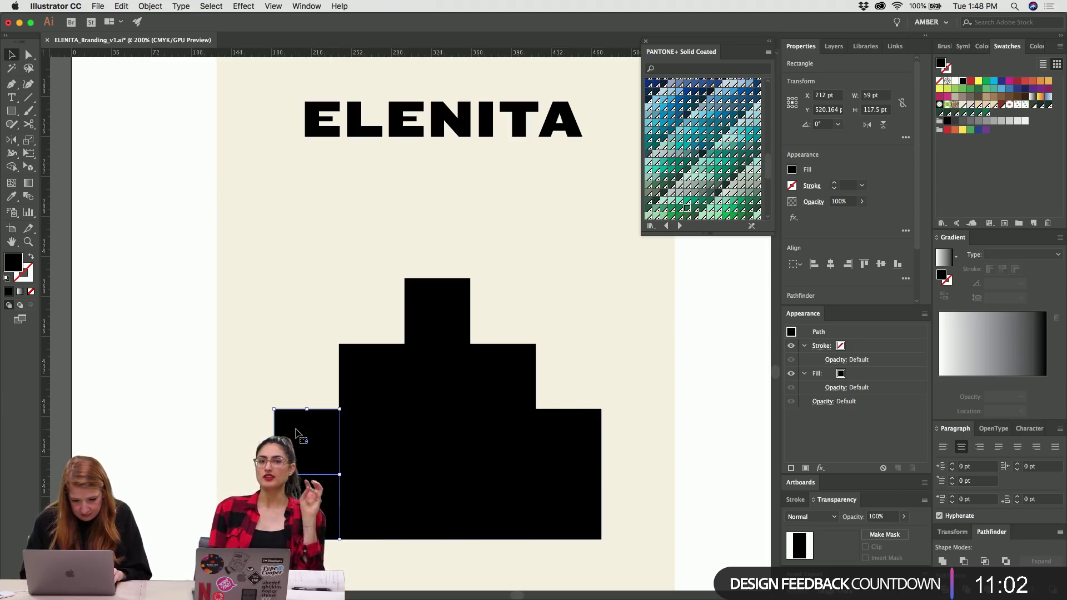
Switch to the mood board PDFs and examine the stepped black-and-white poster in Elenita Option 2 up close.
key(super+Tab)
key(super+Tab)
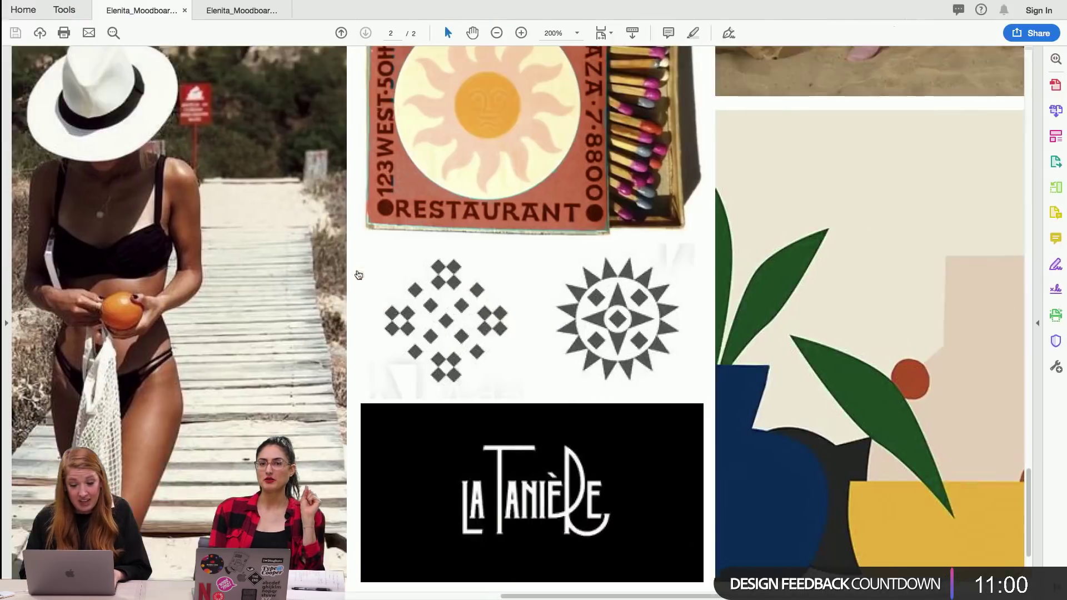
key(super+0)
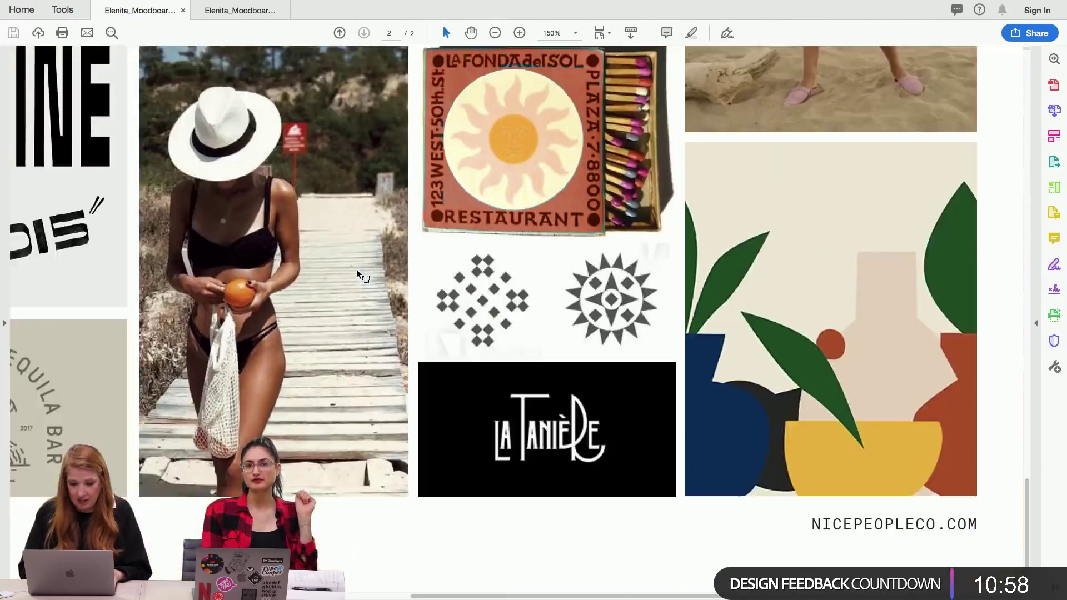
click(216, 9)
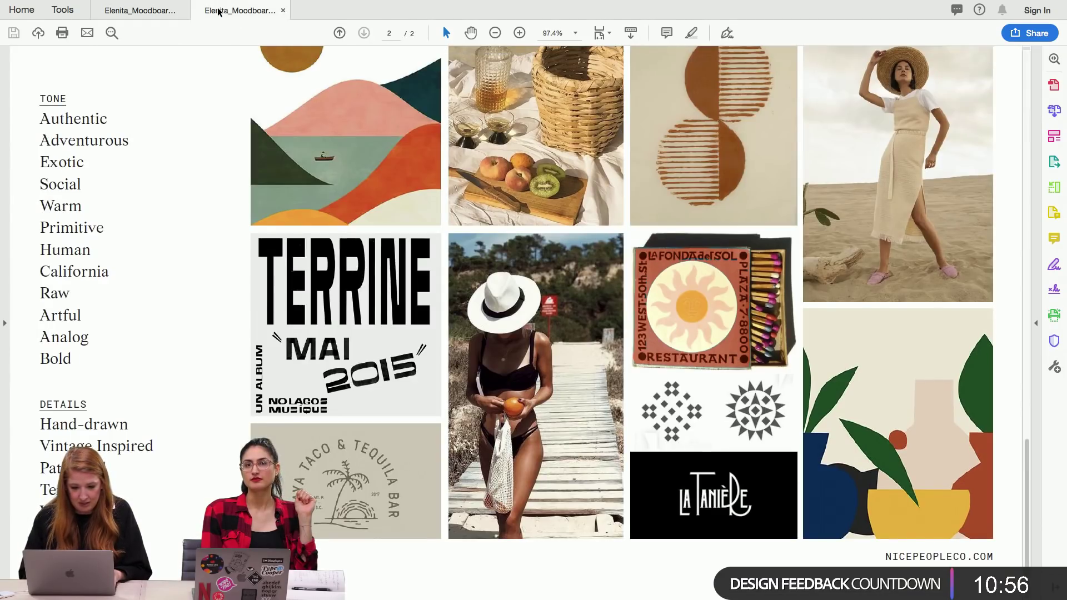
key(Left)
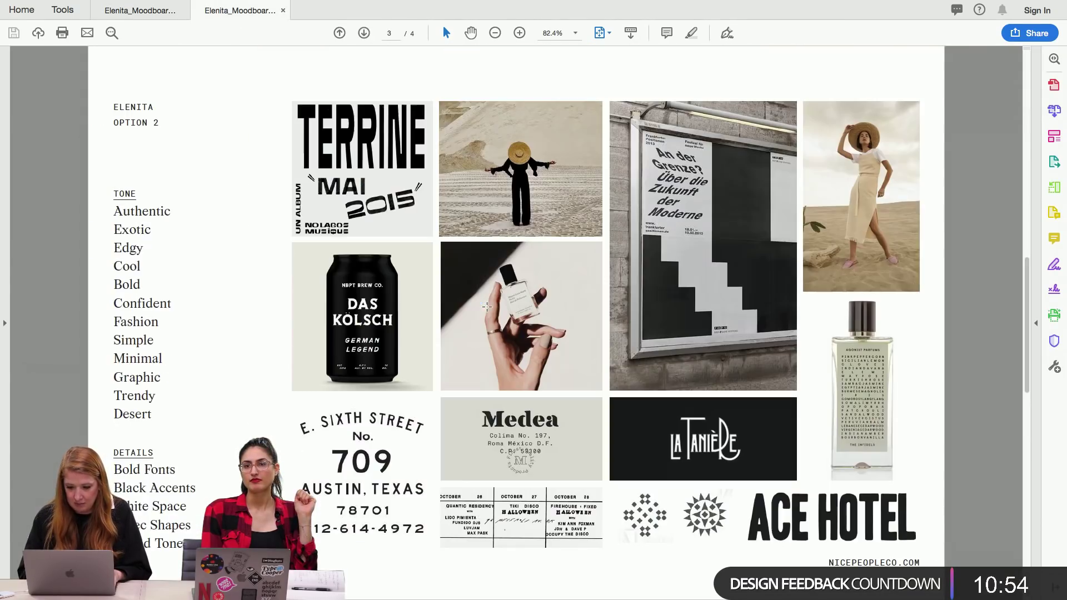
key(super+equal)
key(super+equal)
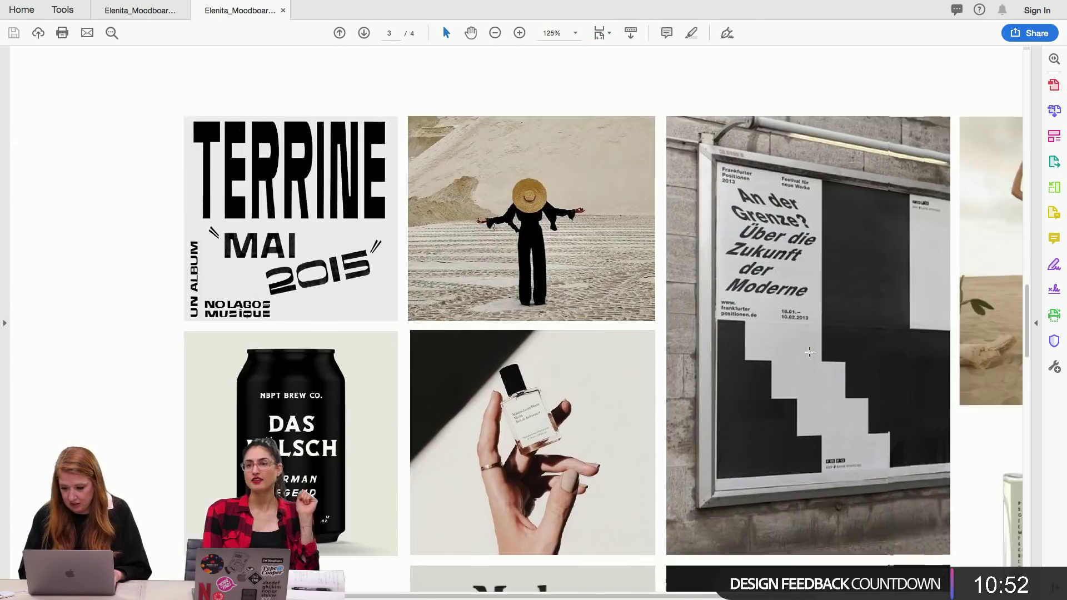
key(Right)
key(Left)
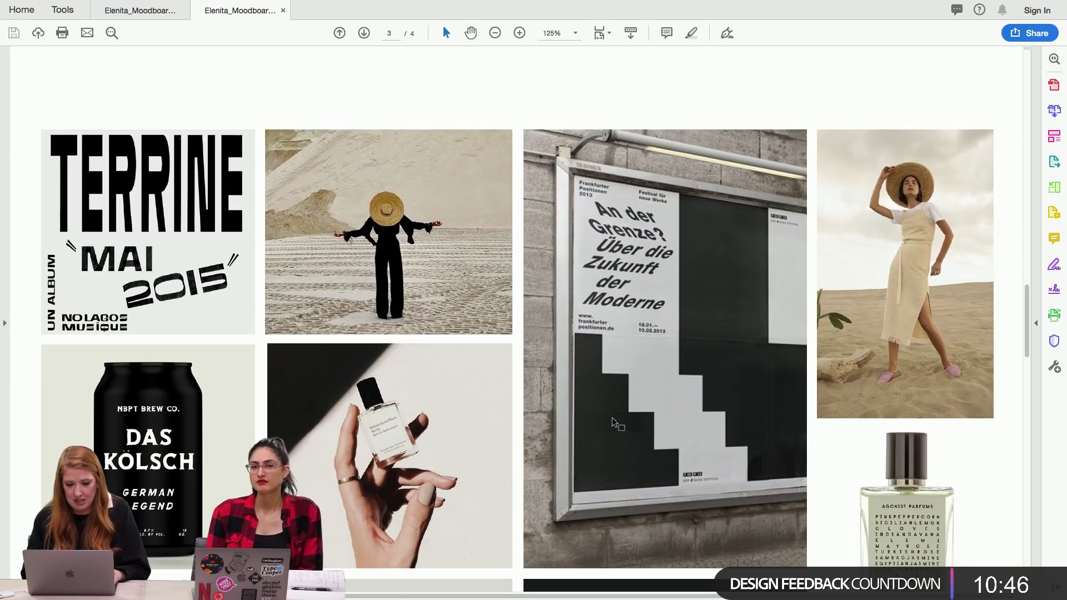
Return to Illustrator and add one more 59 pt square at each end of the pyramid's lowest row.
key(super+Tab)
click(273, 347)
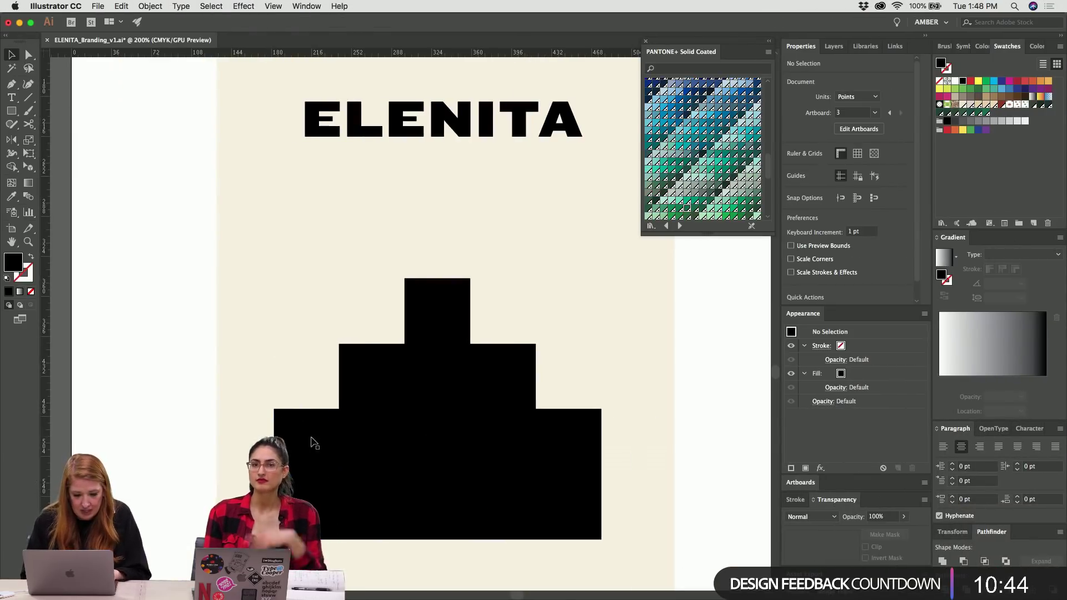
drag(206, 474, 274, 540)
drag(402, 476, 644, 506)
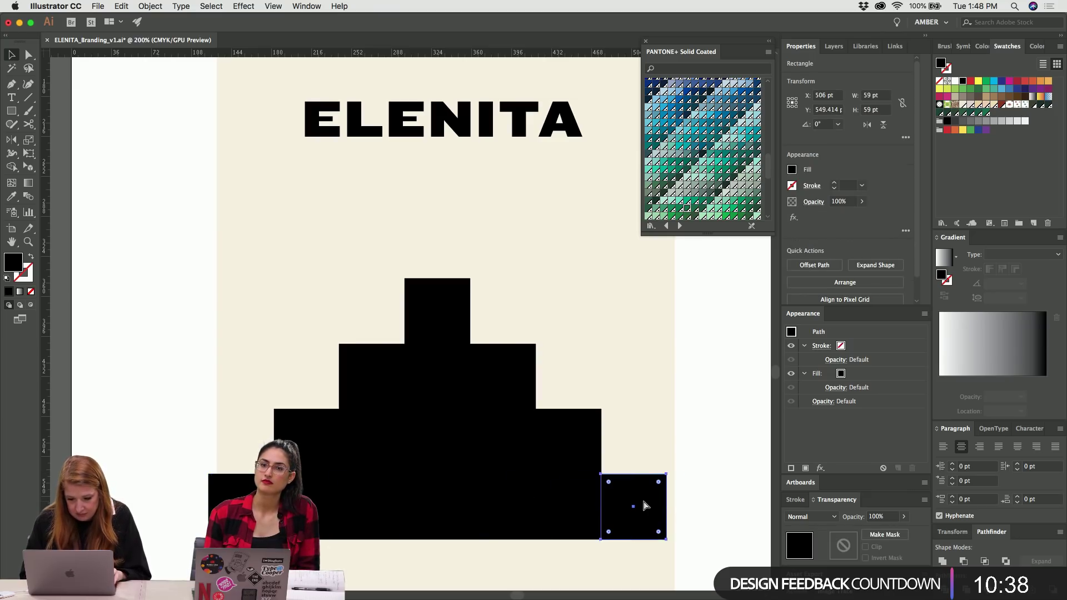
key(super+shift+a)
Duplicate the seven squares of the pyramid's lowest row directly beneath it as a fifth row.
key(super+minus)
key(super+minus)
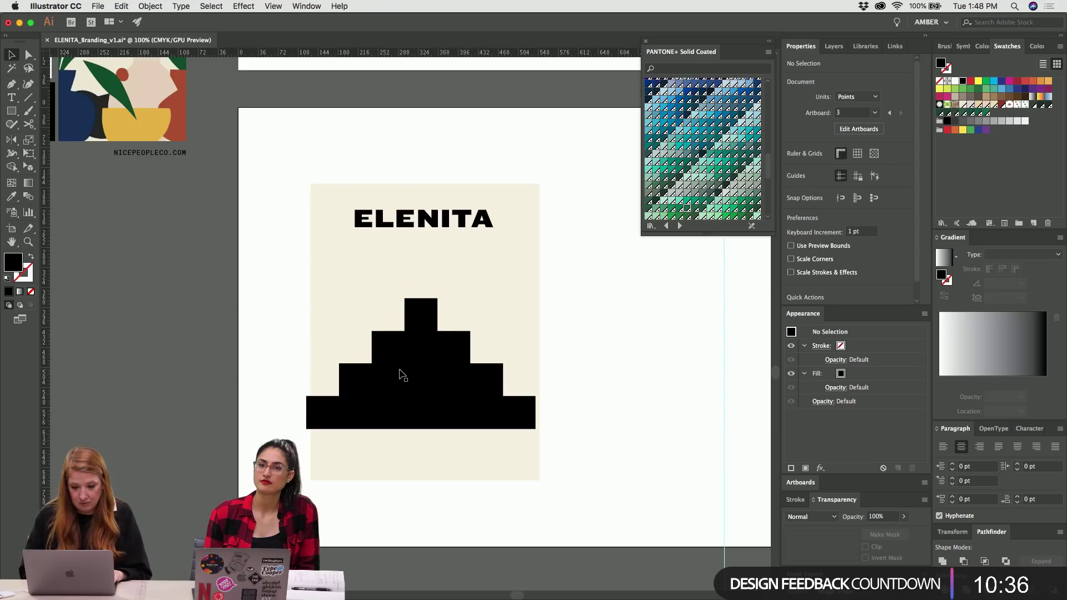
key(super+equal)
scroll(336, 415, down, 5)
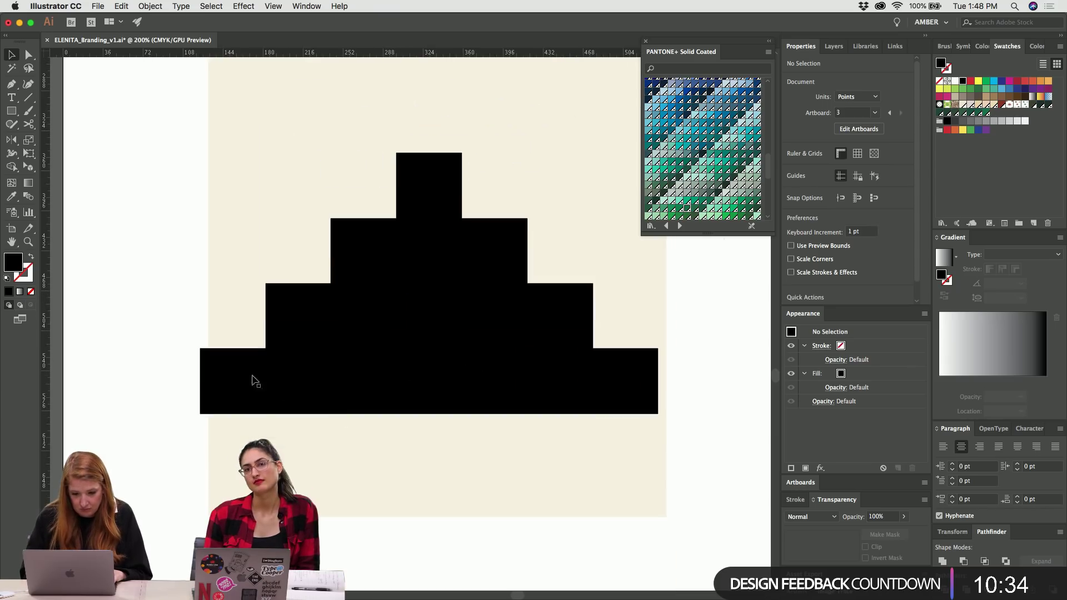
click(239, 387)
shift+click(305, 382)
shift+click(386, 378)
shift+click(453, 378)
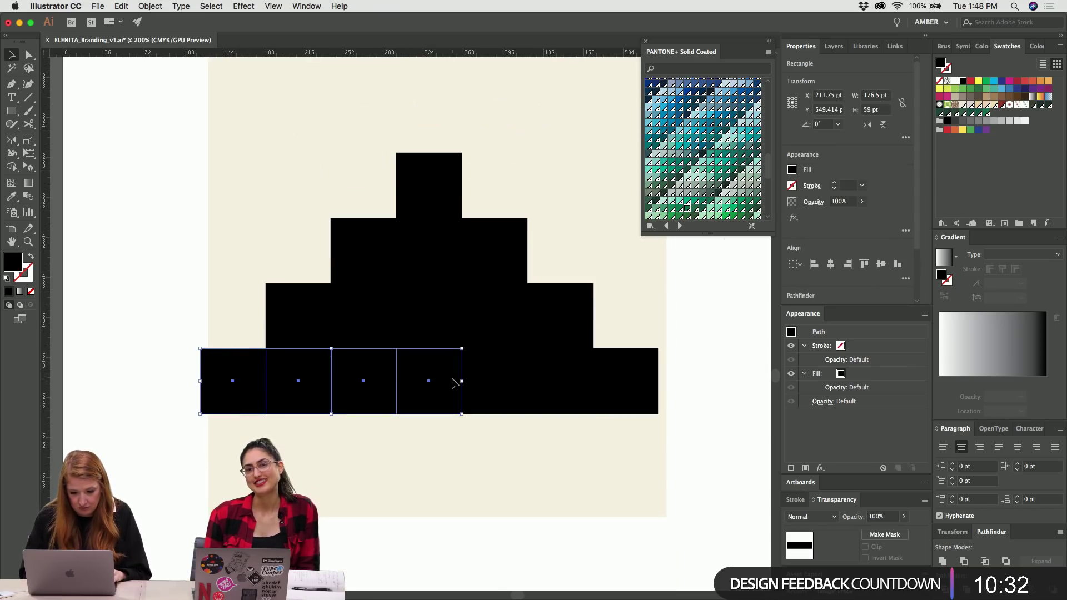
shift+click(502, 385)
shift+click(556, 376)
shift+click(639, 382)
drag(639, 383, 629, 449)
key(super+shift+a)
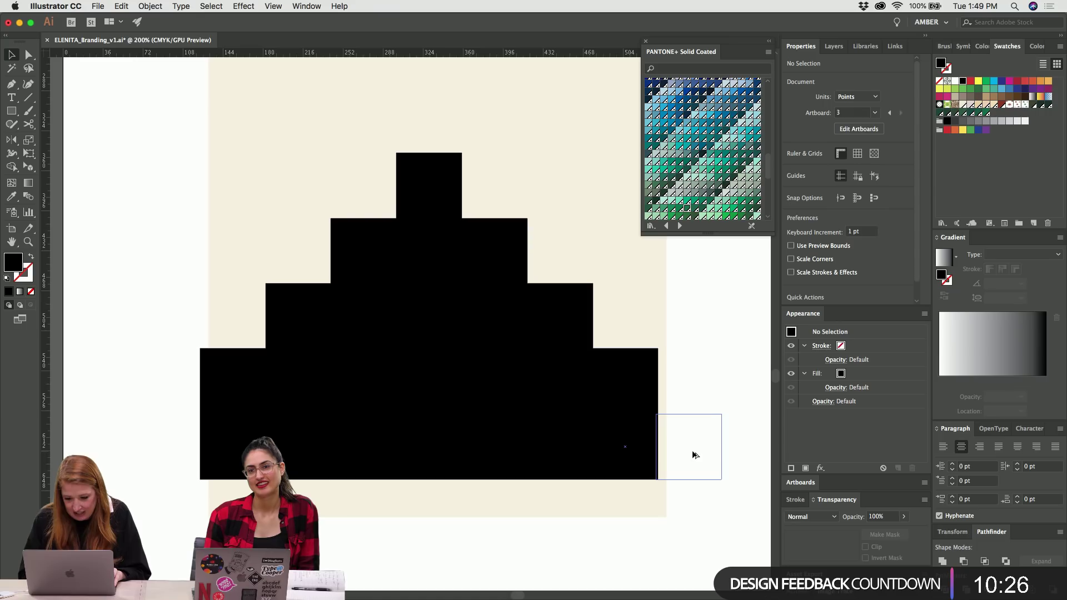
Extend the new fifth row with one square at each end so it has nine squares.
click(696, 456)
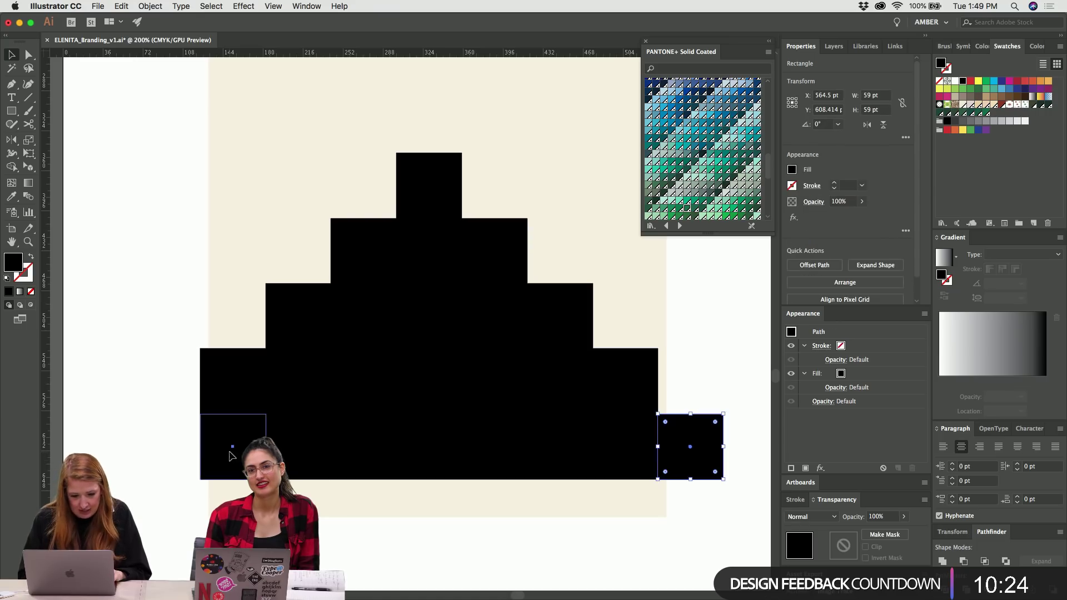
drag(139, 456, 165, 459)
key(super+shift+a)
key(super+1)
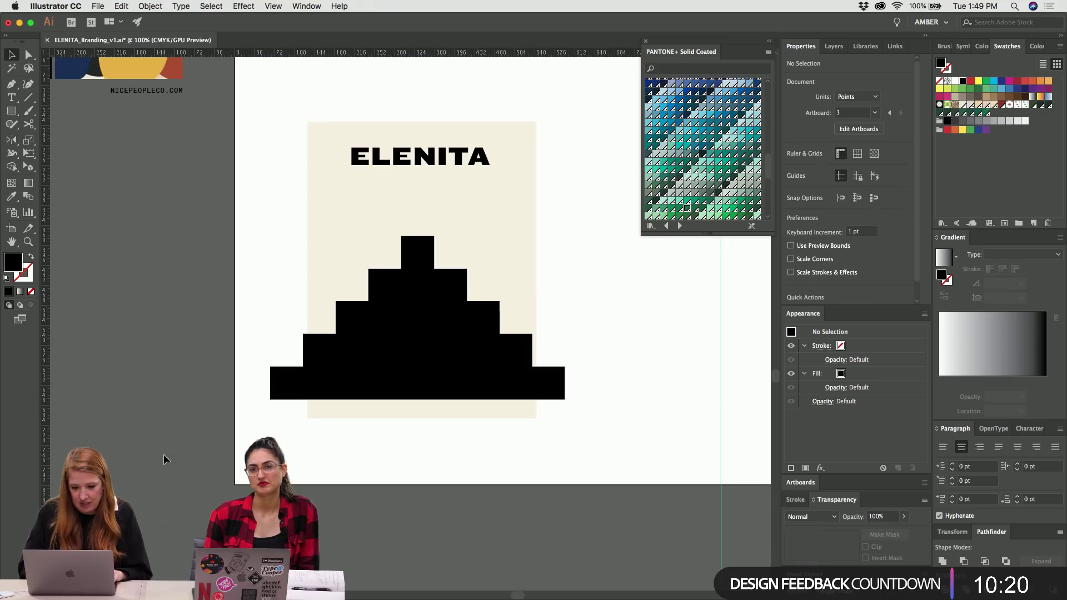
Scale the pyramid down to about 420 pt wide and place its base on the cream rectangle's lower edge, overhanging the left side.
drag(257, 220, 561, 400)
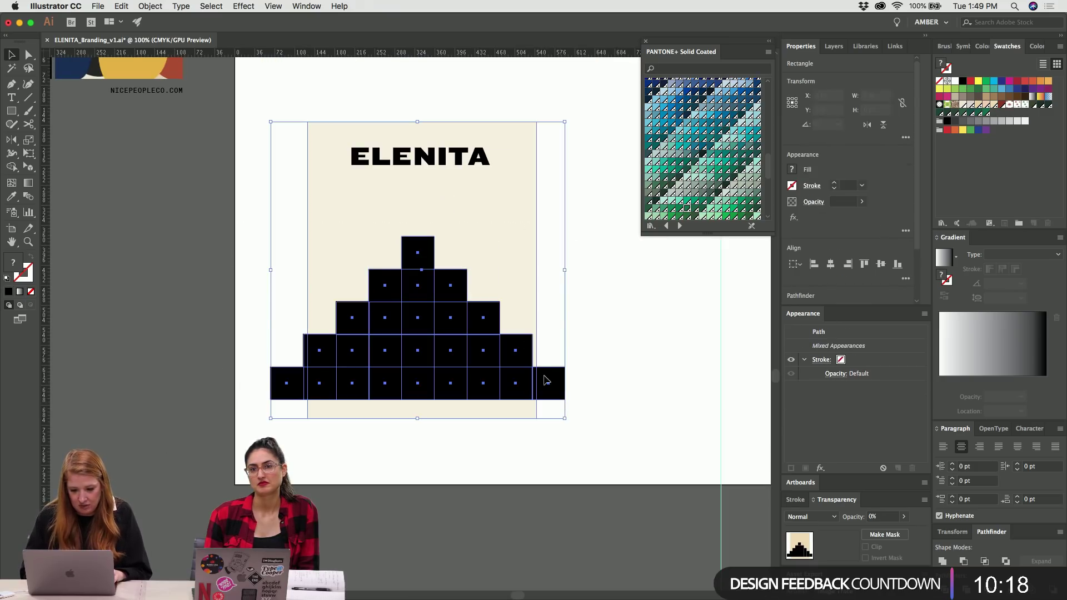
drag(565, 238, 534, 253)
drag(446, 293, 388, 329)
key(super+shift+a)
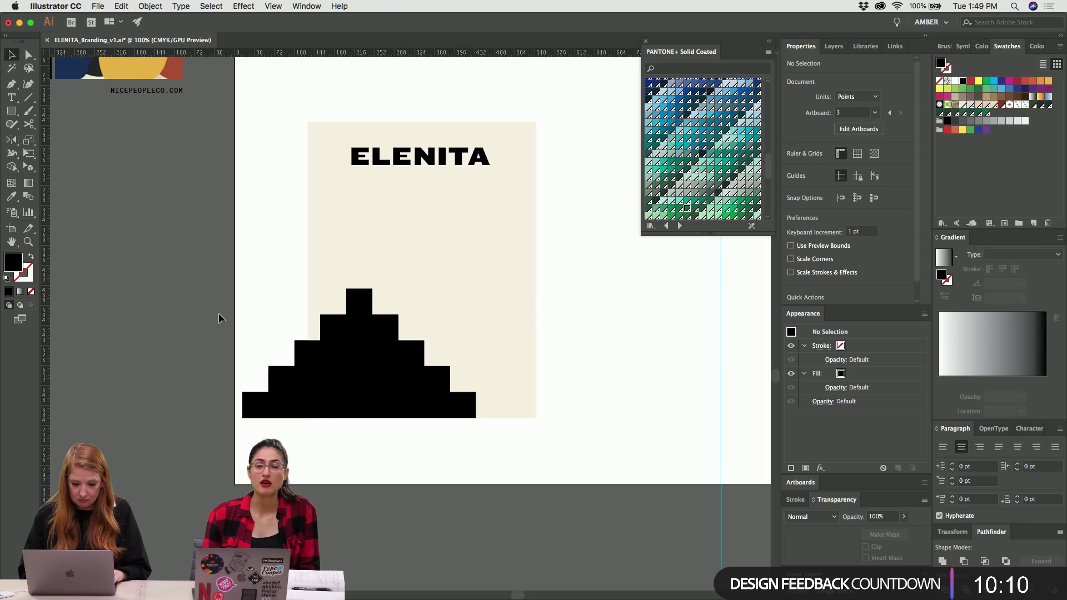
Unite all the pyramid's squares into a single stepped shape, leaving the cream rectangle separate.
drag(218, 313, 469, 478)
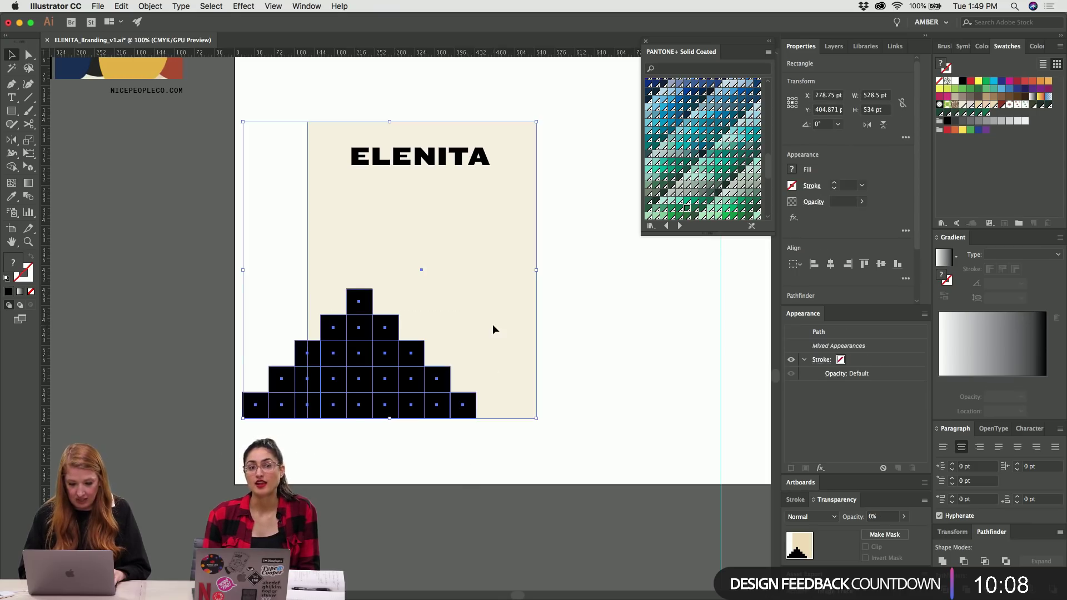
click(942, 561)
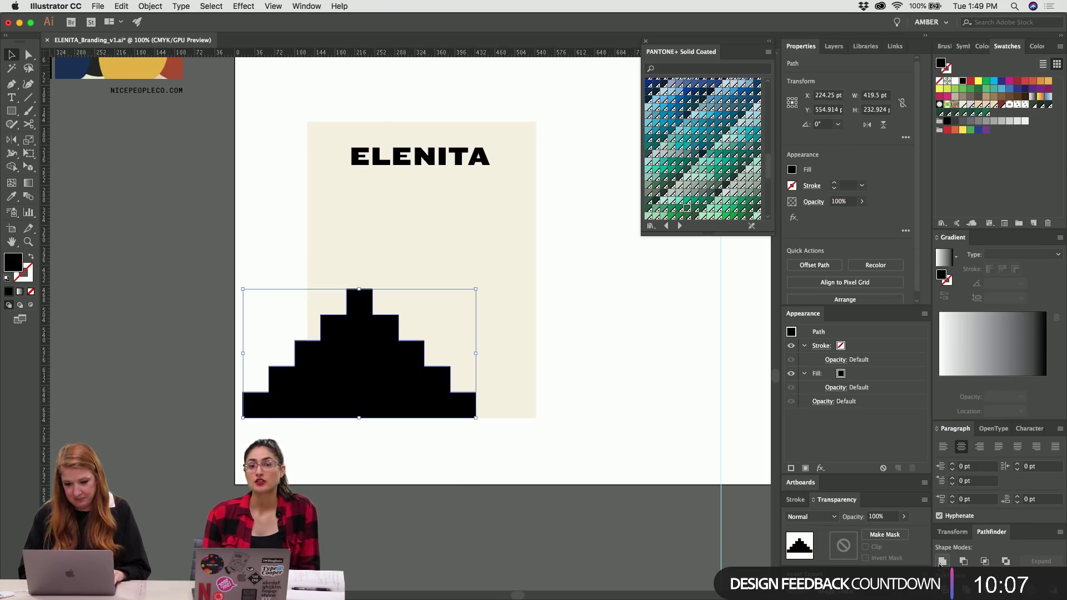
click(574, 411)
Try to draw a curved black hill with the Pen tool, running from inside the pyramid past the cream rectangle's right edge.
key(super+equal)
key(p)
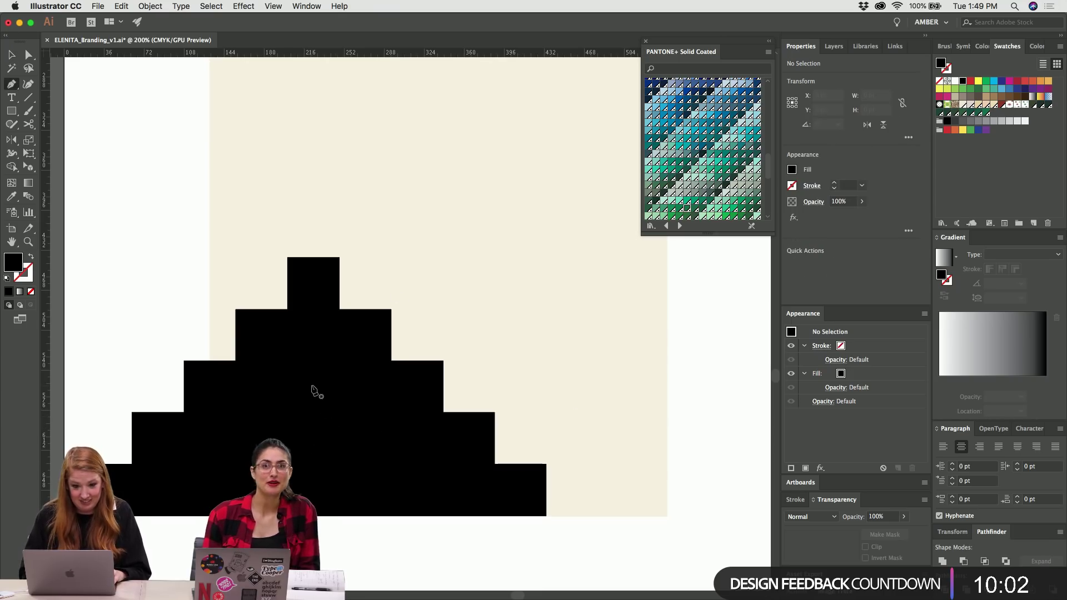
drag(386, 352, 379, 340)
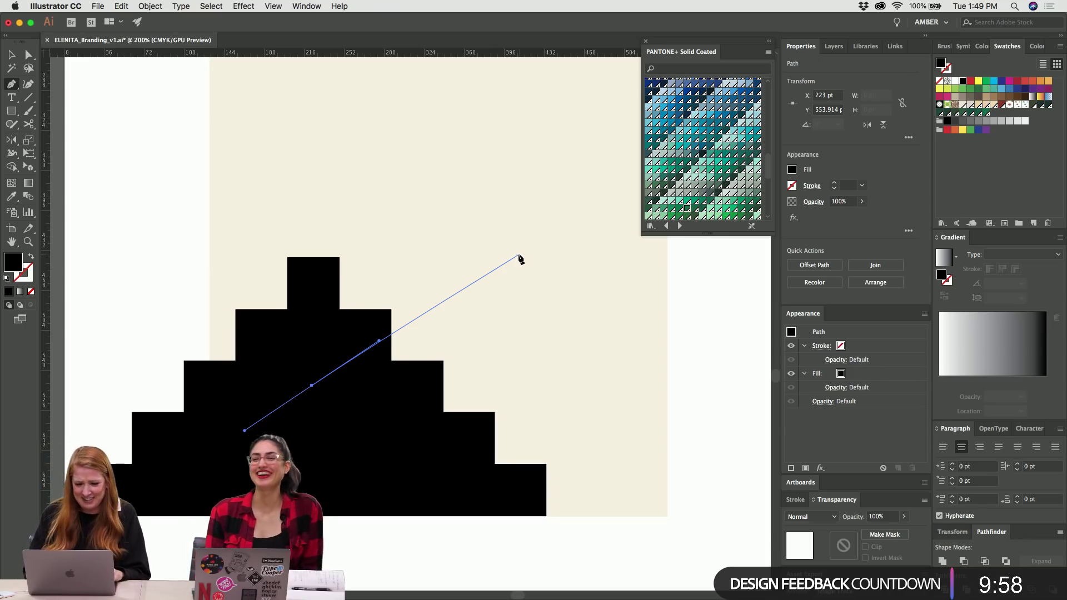
drag(514, 274, 642, 273)
key(Escape)
scroll(750, 429, right, 3)
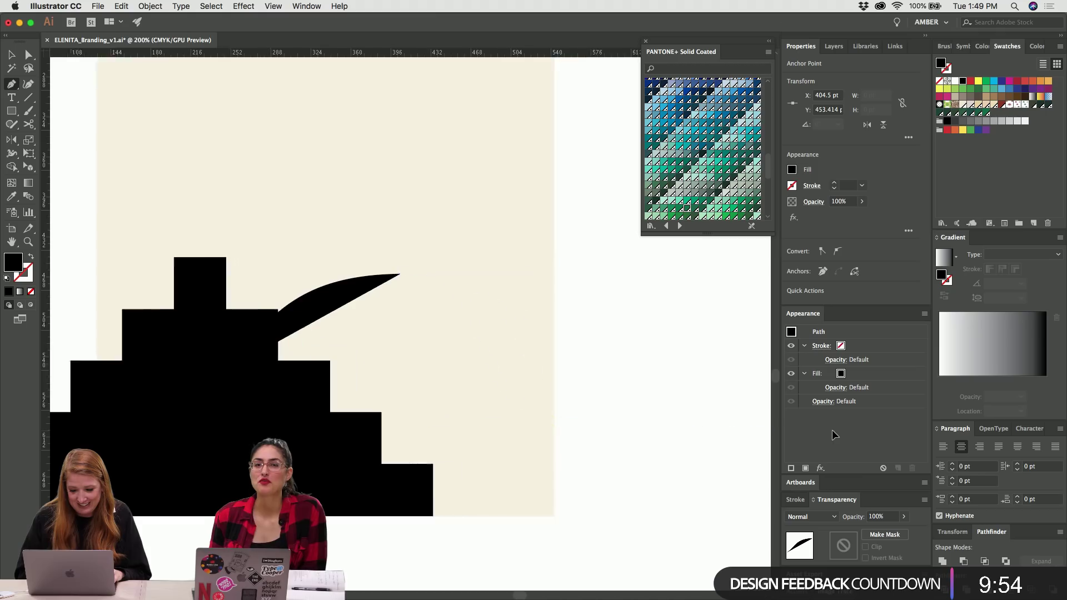
scroll(667, 333, right, 2)
drag(528, 427, 660, 435)
super+click(516, 411)
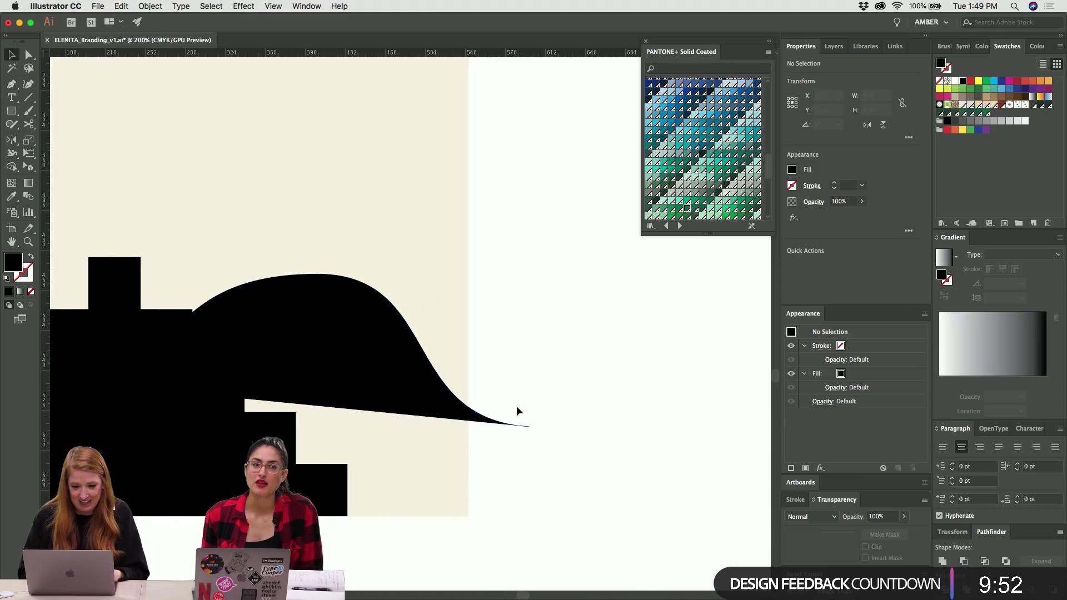
Undo the curved hill drawn with the Pen tool.
key(super+z)
key(super+z)
key(super+z)
key(super+z)
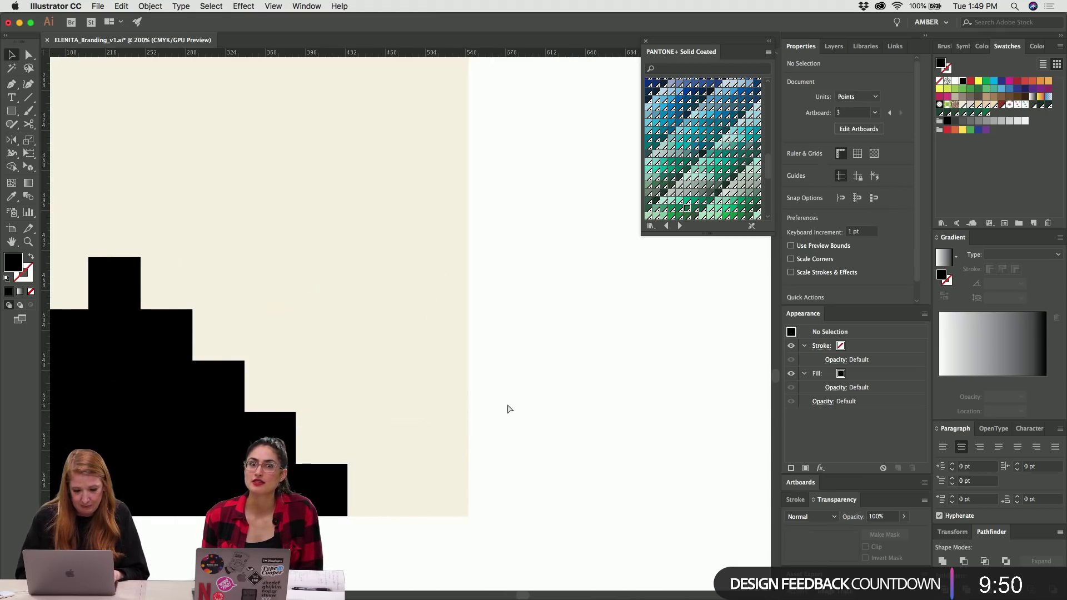
Draw a black circle on the empty white area to the right of the cream rectangle.
scroll(507, 407, left, 3)
key(p)
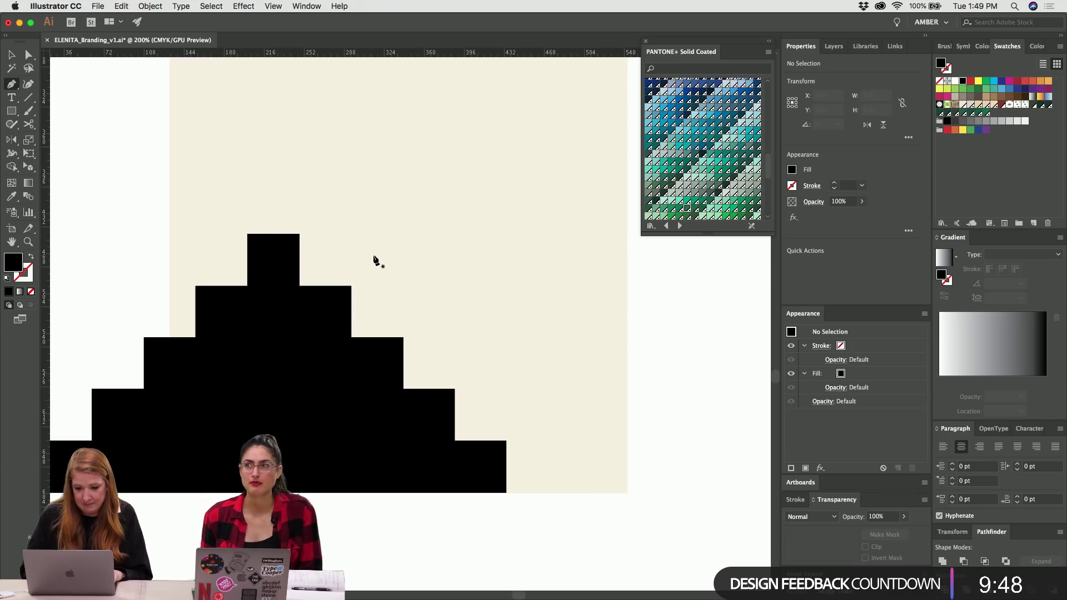
key(l)
scroll(375, 254, right, 6)
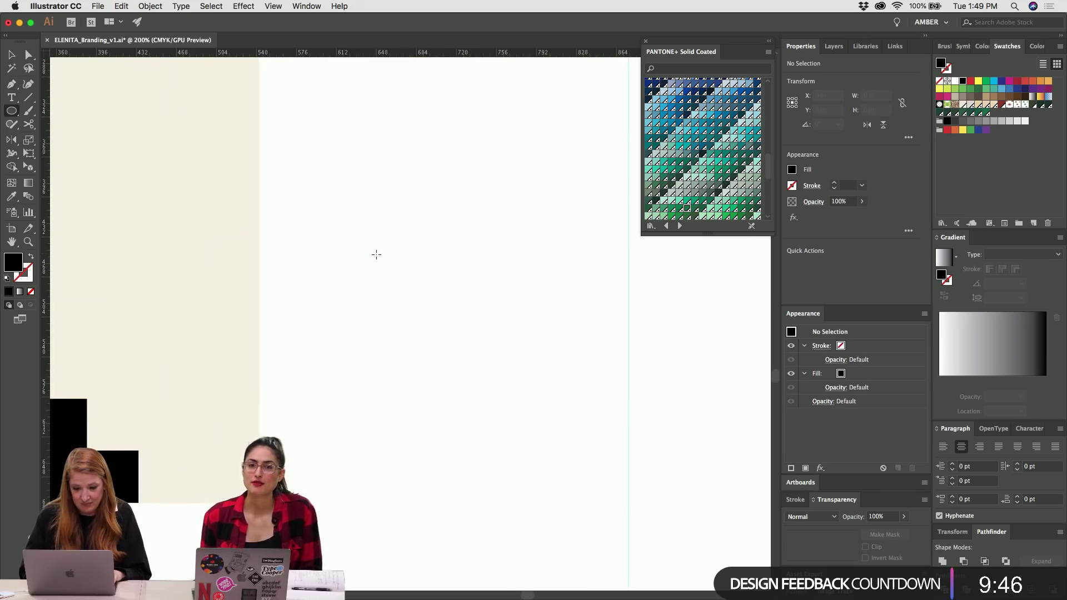
drag(376, 255, 560, 438)
key(v)
click(534, 424)
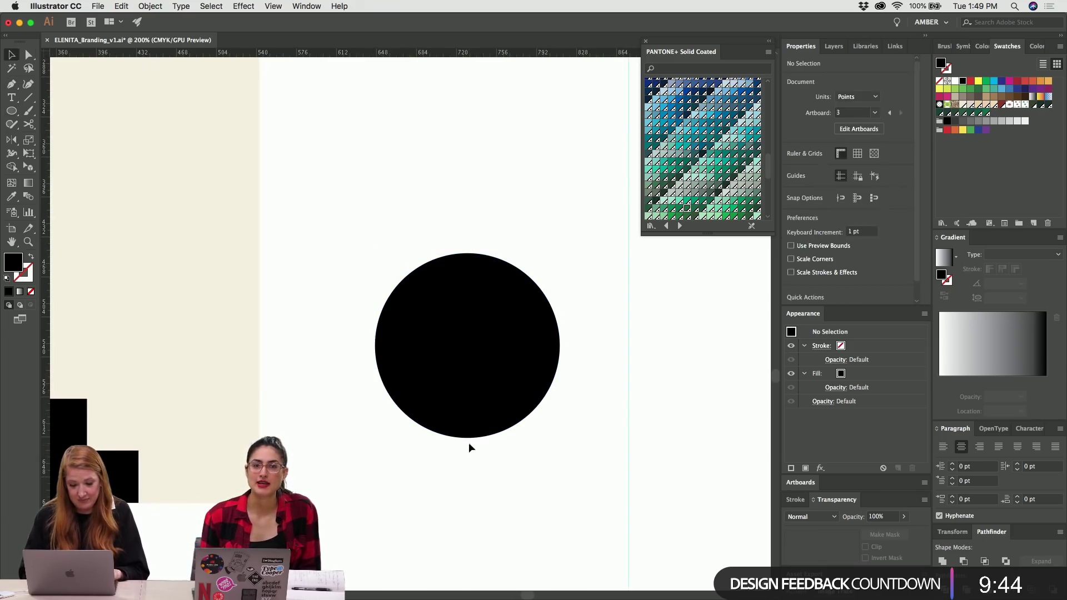
Try to stretch the black circle into an egg shape by lowering its bottom anchor point by about 49 pt.
key(a)
click(468, 440)
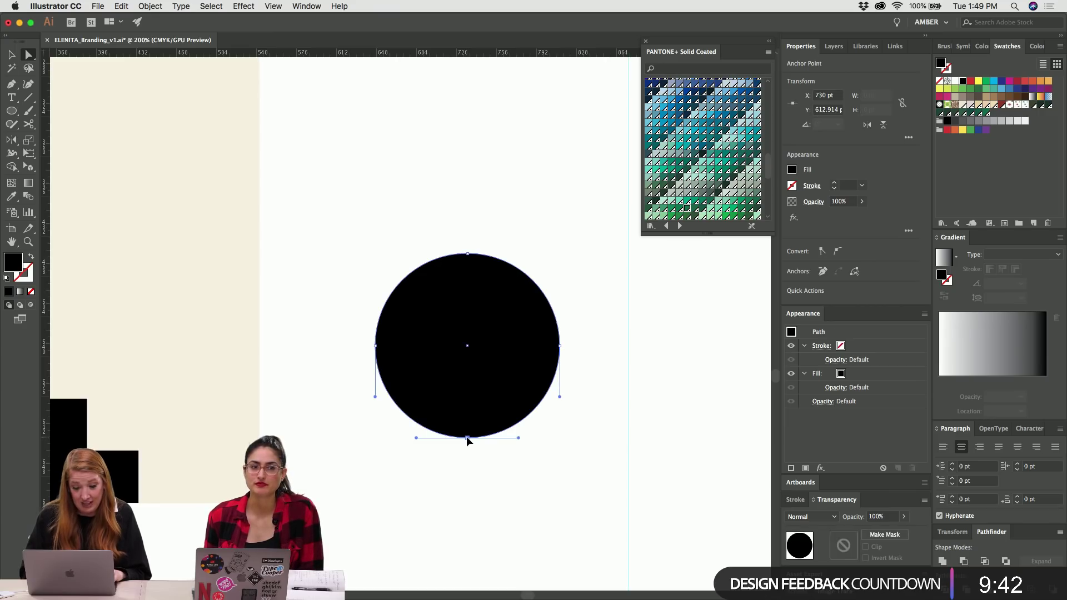
drag(467, 438, 469, 493)
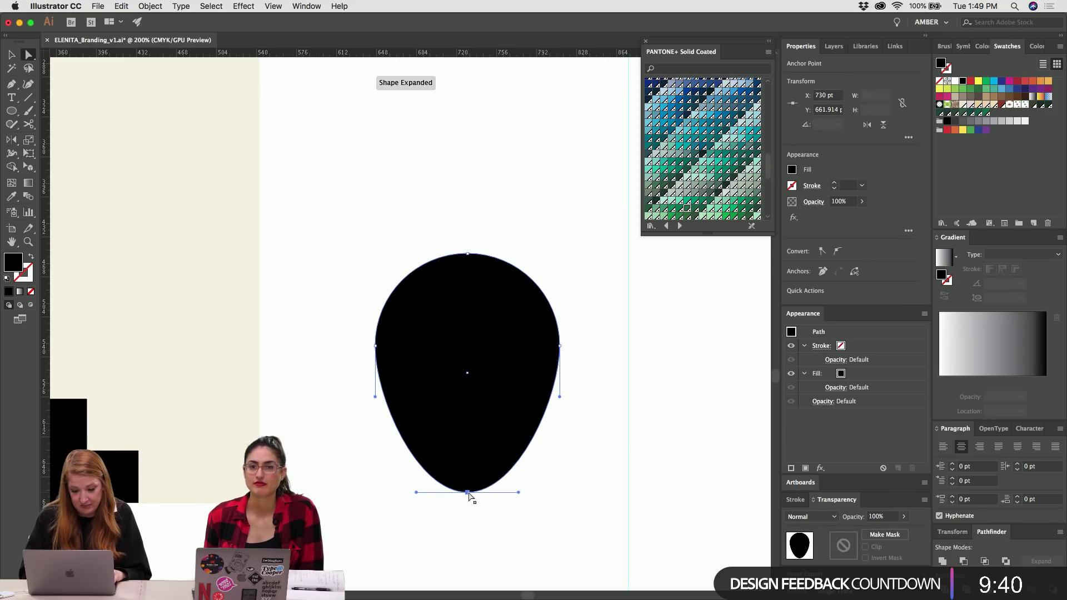
Add an anchor point on each lower side of the egg shape and pull both outward to form a wide hill base.
key(p)
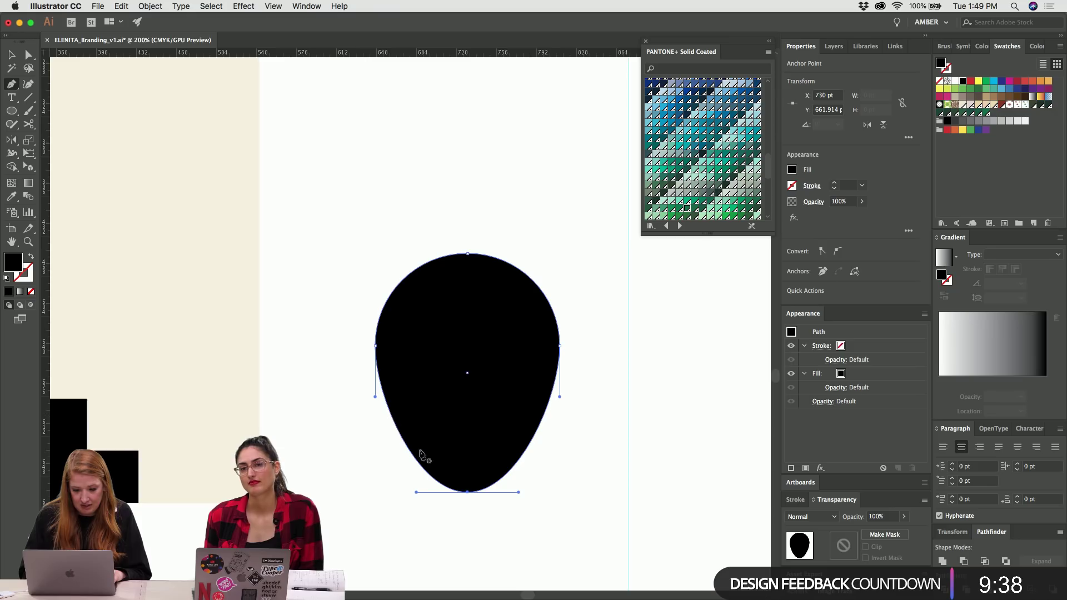
key(a)
click(394, 426)
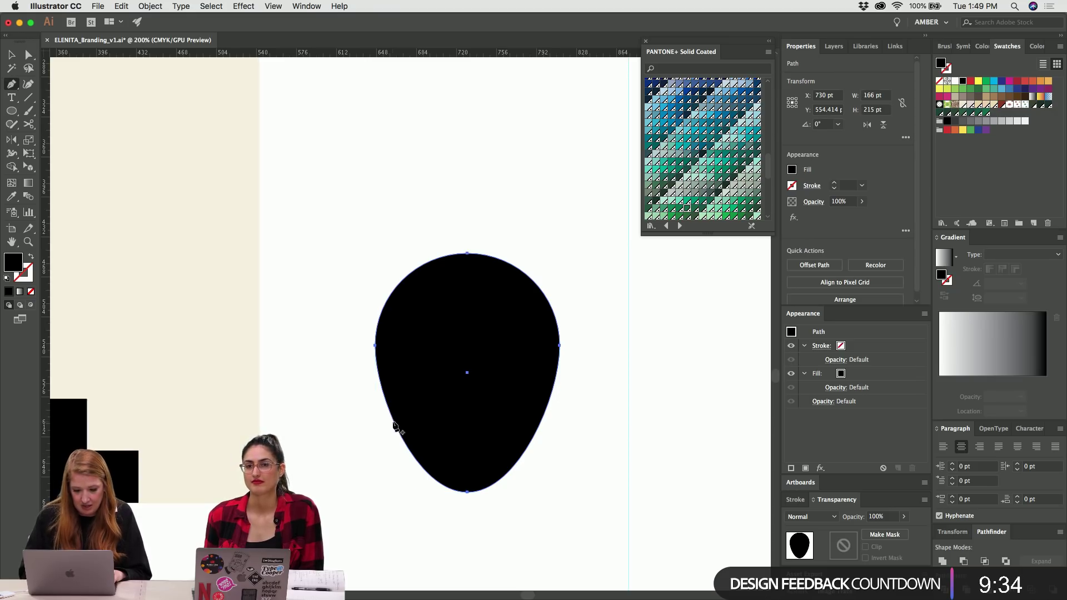
click(394, 427)
drag(394, 426, 284, 465)
key(p)
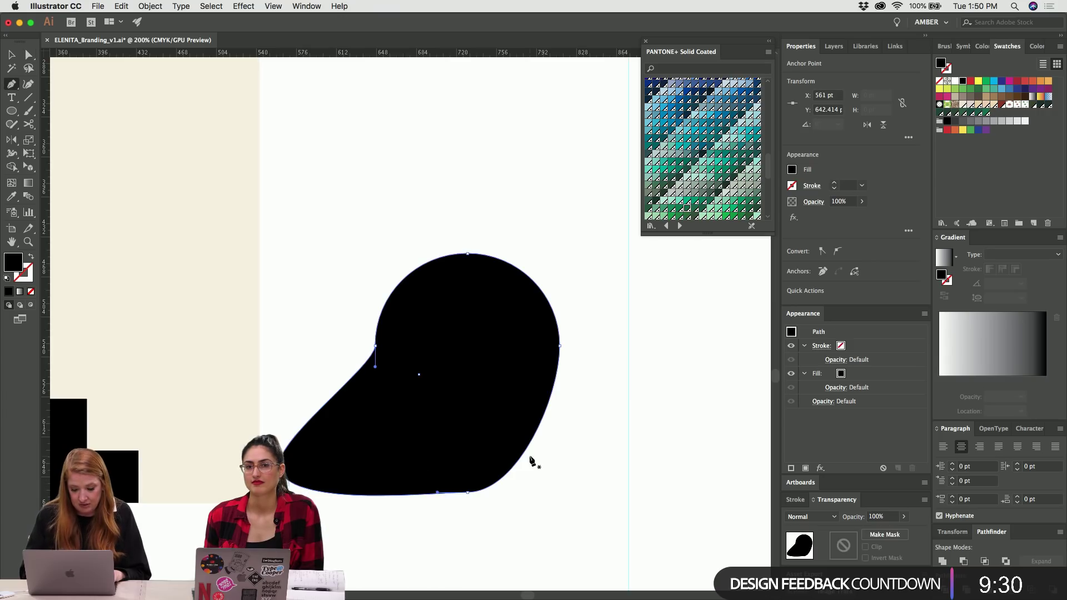
click(538, 428)
key(a)
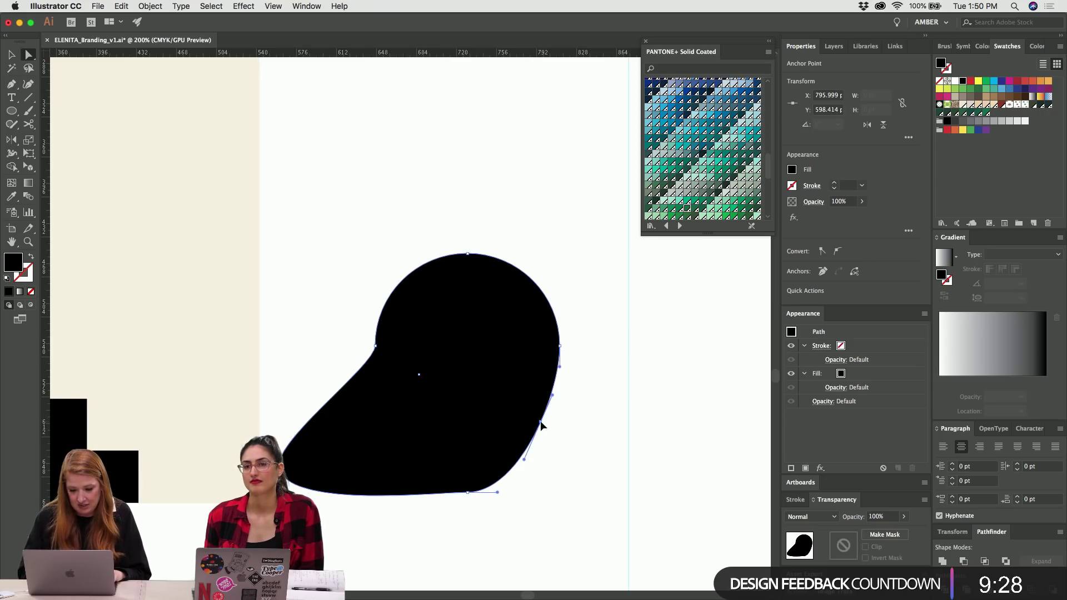
drag(539, 426, 651, 469)
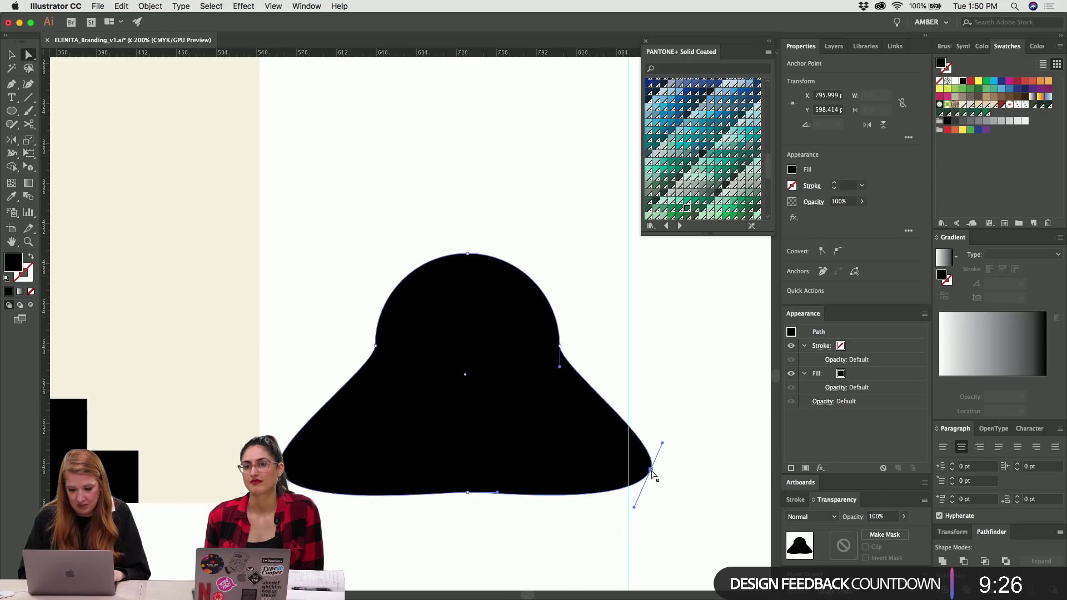
Angle the direction handles of the hill's two side anchor points to smooth its slopes into a bell shape.
key(shift+c)
drag(375, 346, 409, 297)
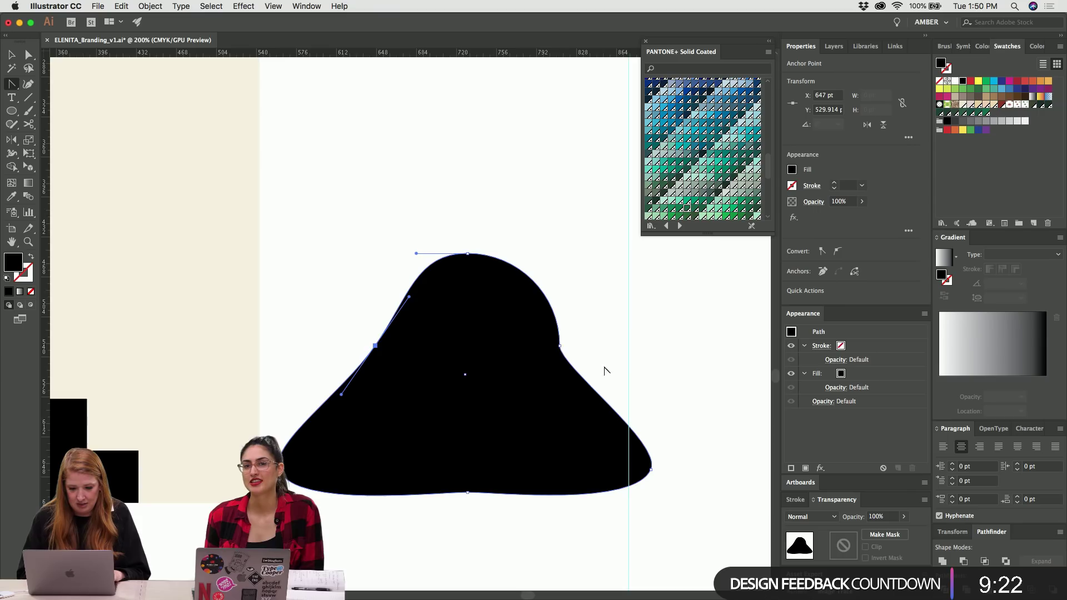
key(cmd+z)
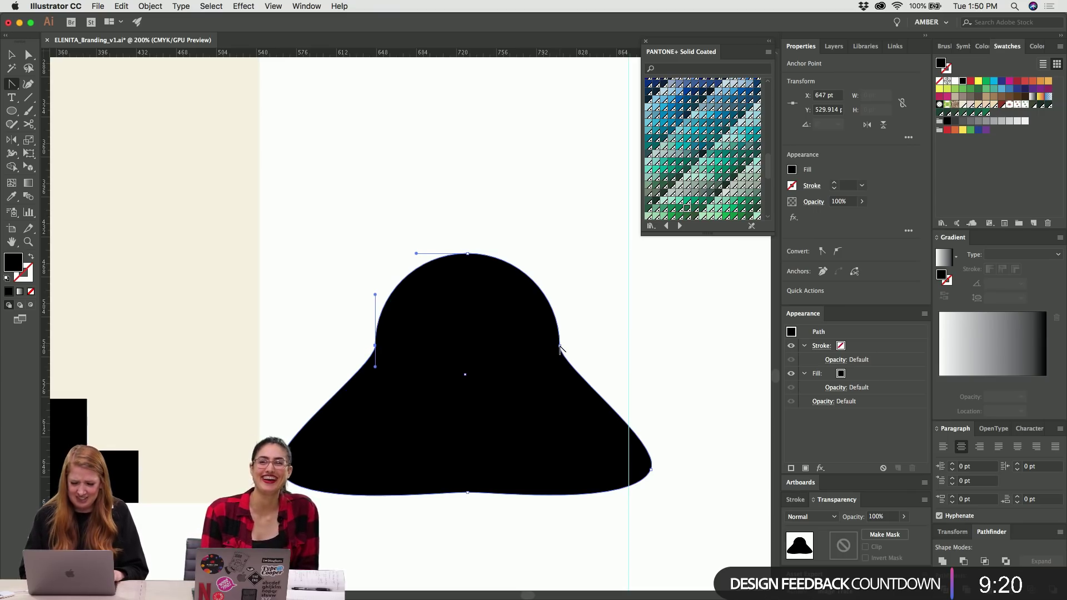
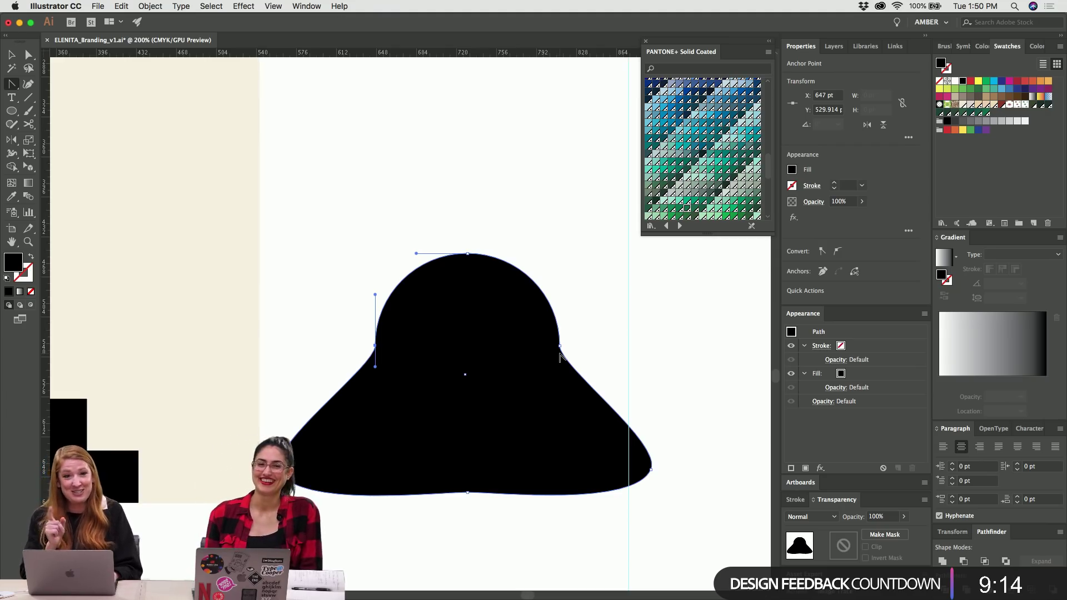
drag(375, 347, 409, 300)
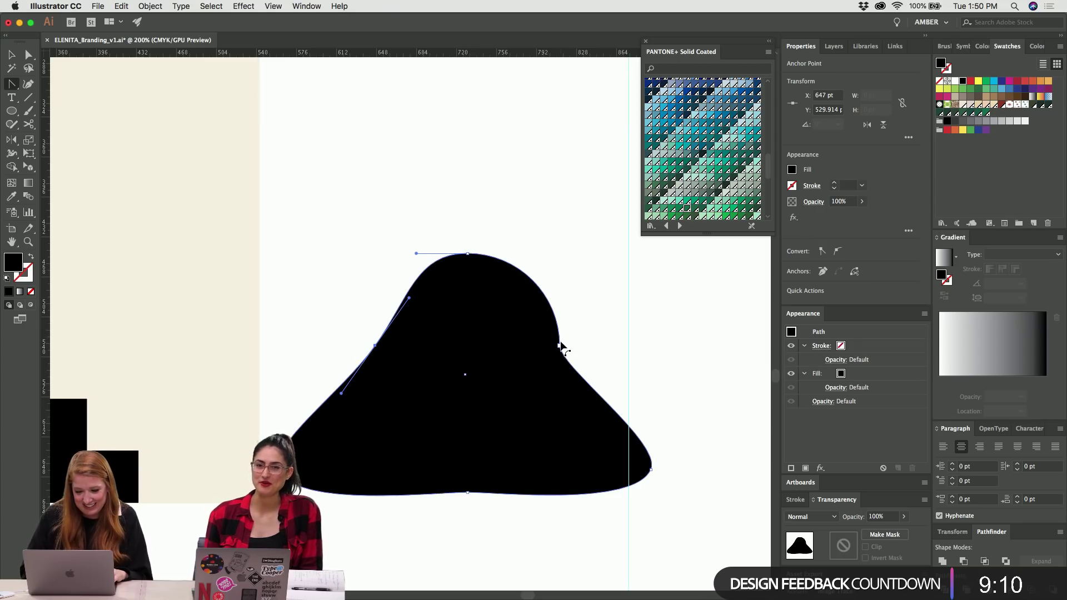
drag(560, 346, 587, 395)
key(v)
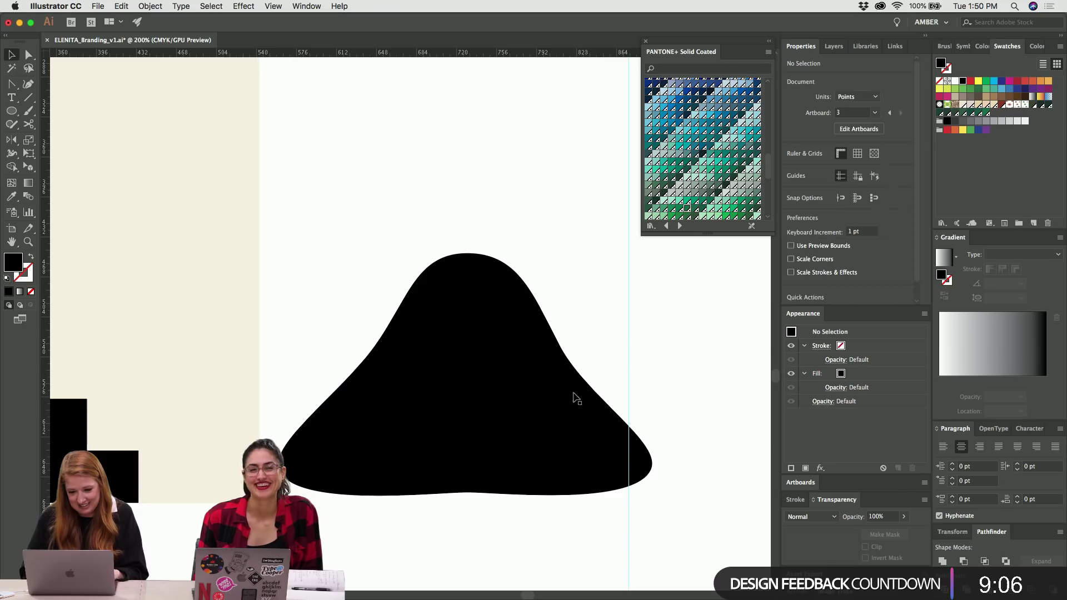
Try the bell-shaped hill over the right side of the pyramid on the cream label, and delete it.
click(544, 371)
key(a)
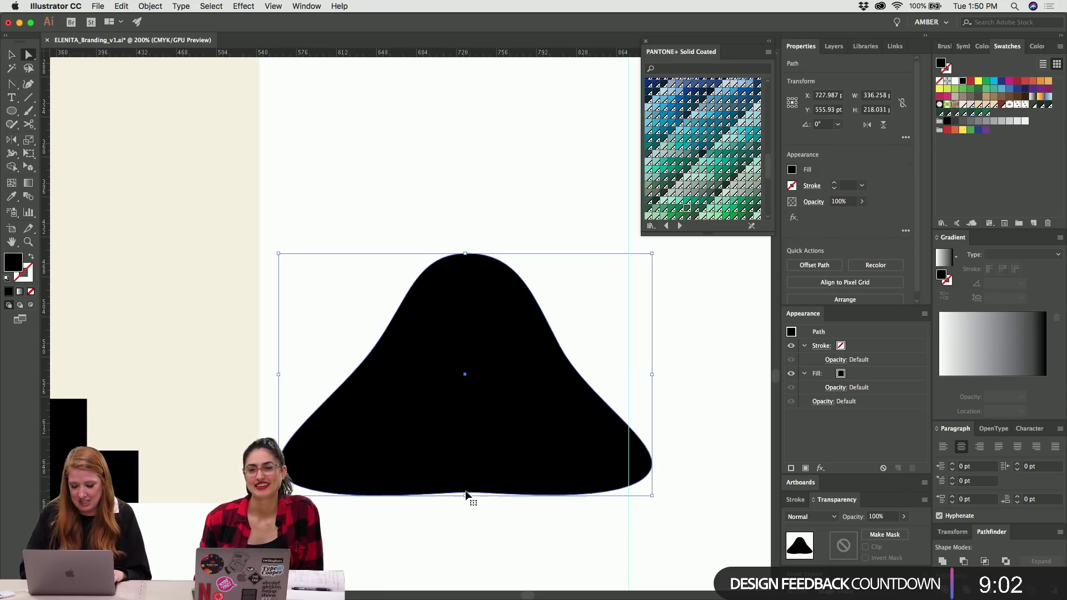
key(super+equal)
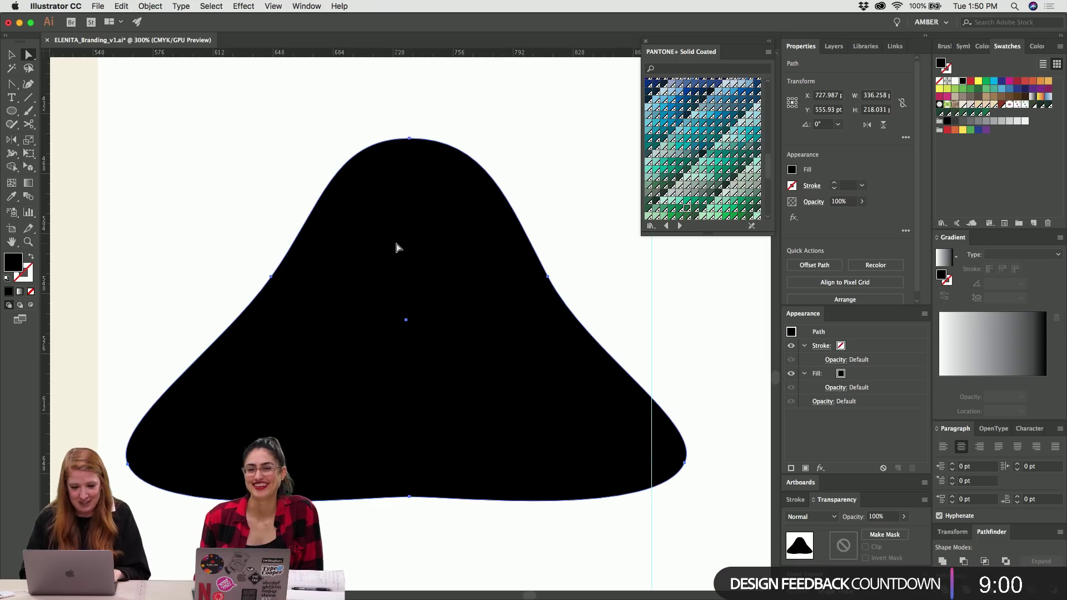
key(super+minus)
key(super+minus)
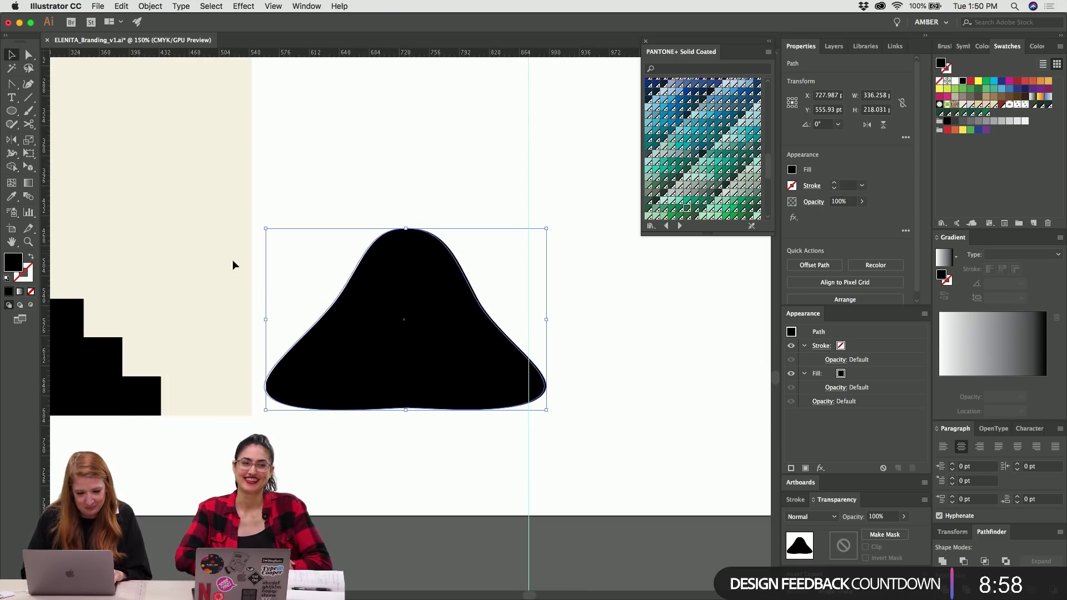
key(super+z)
scroll(210, 262, left, 10)
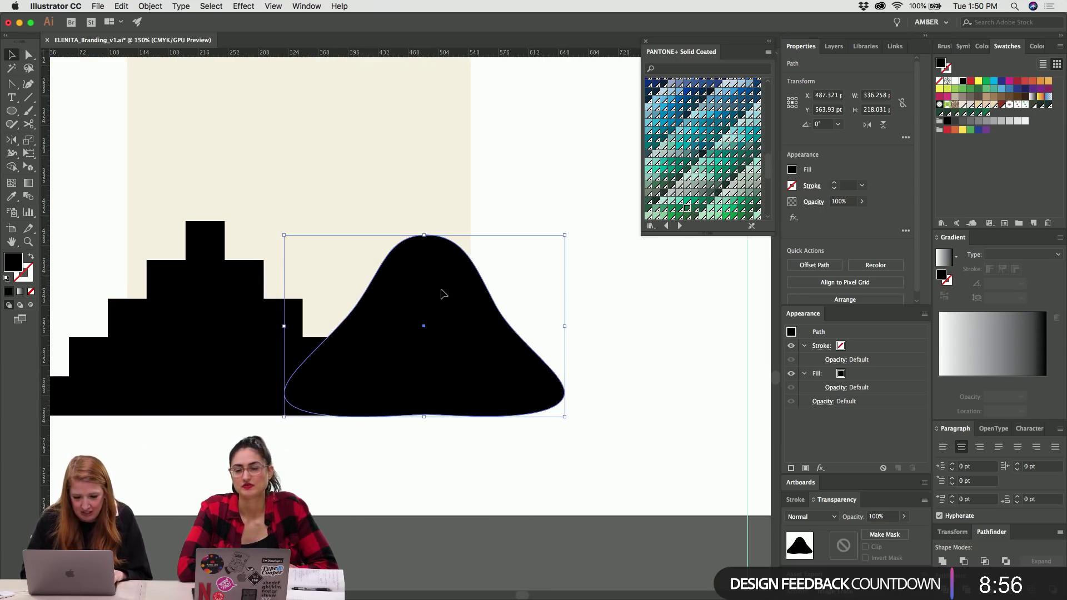
drag(443, 294, 345, 288)
key(Delete)
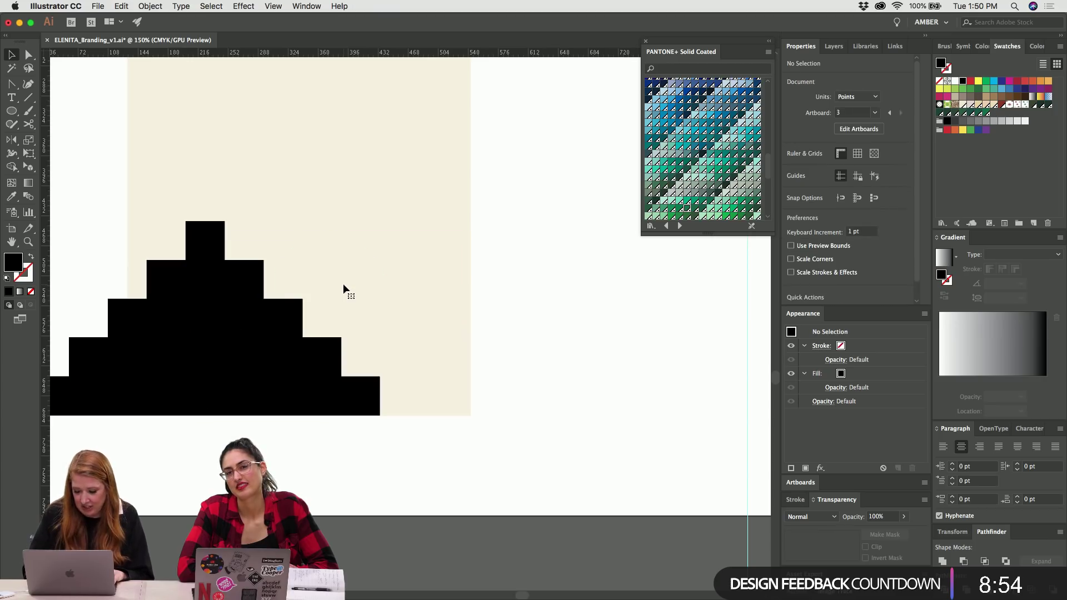
Draw a closed black hill with the Pen tool, rising from inside the pyramid and sloping down beyond the cream rectangle's right edge.
key(p)
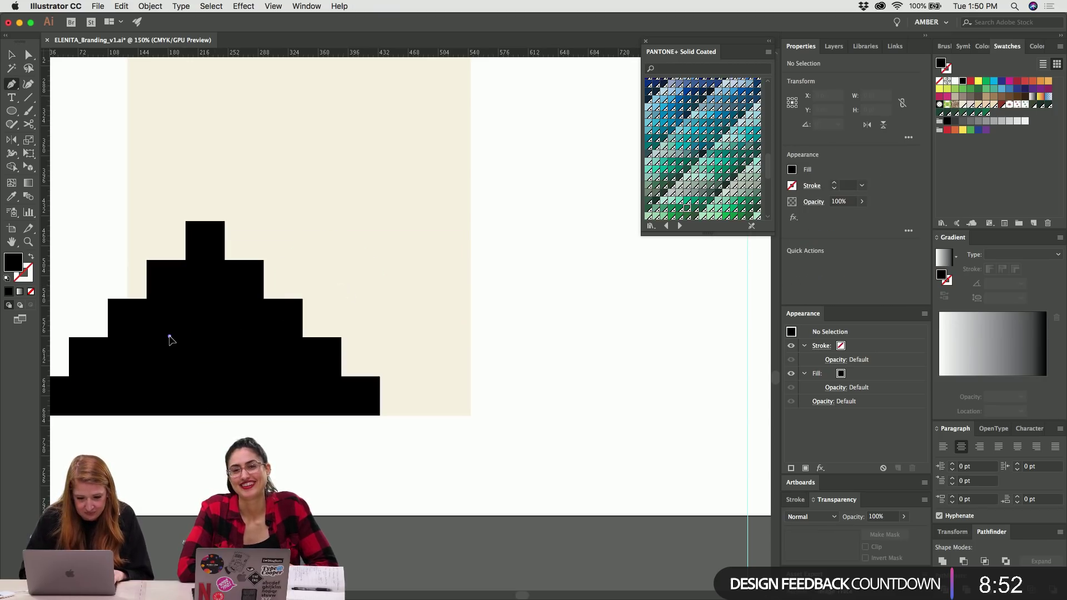
drag(169, 337, 217, 321)
drag(377, 236, 445, 254)
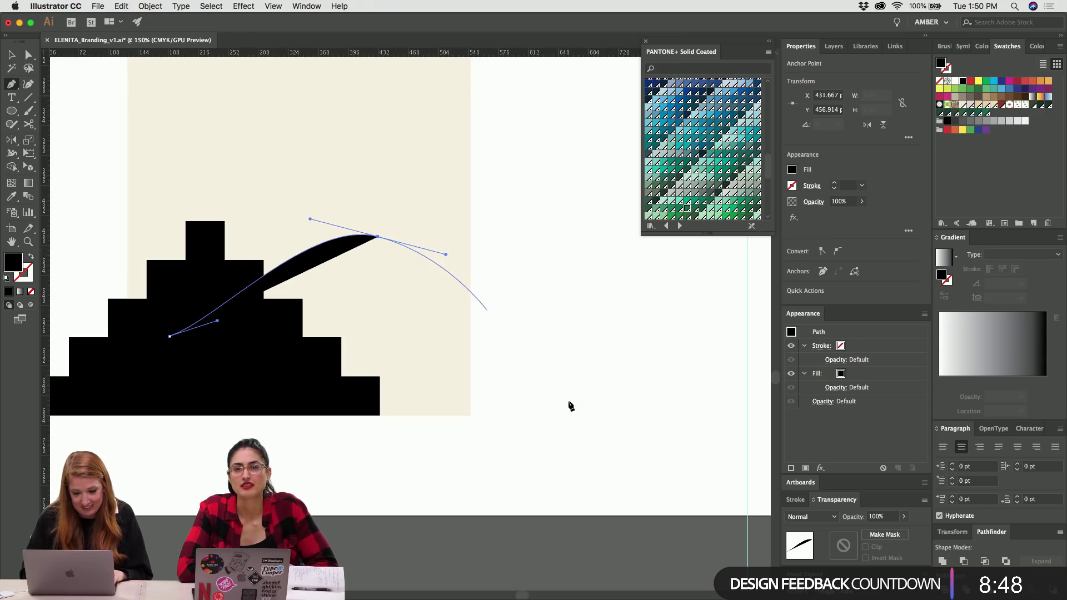
drag(592, 412, 703, 415)
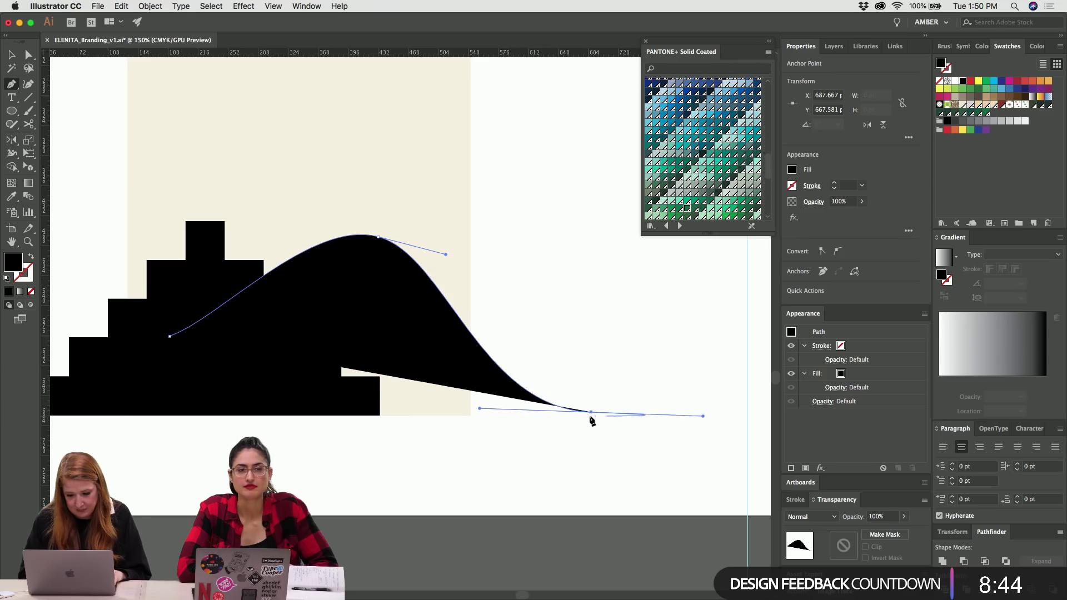
click(592, 413)
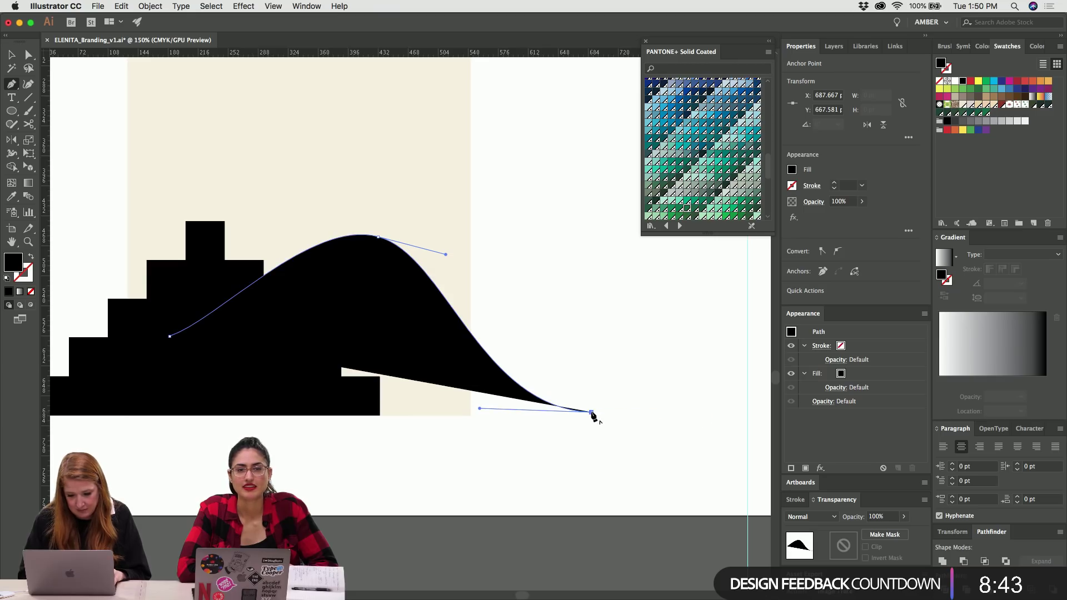
click(164, 413)
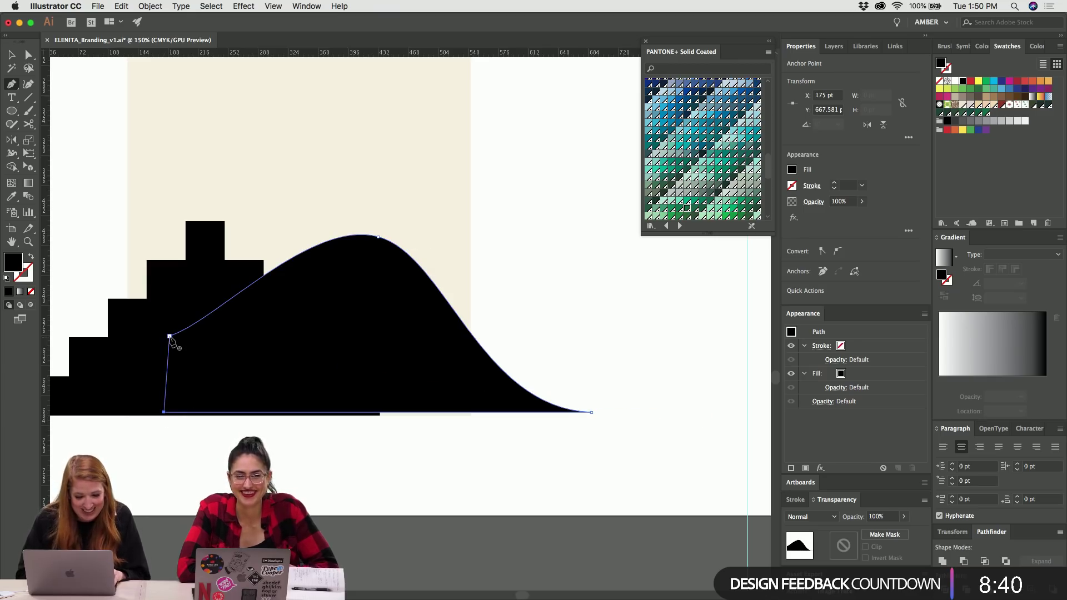
click(170, 336)
click(497, 314)
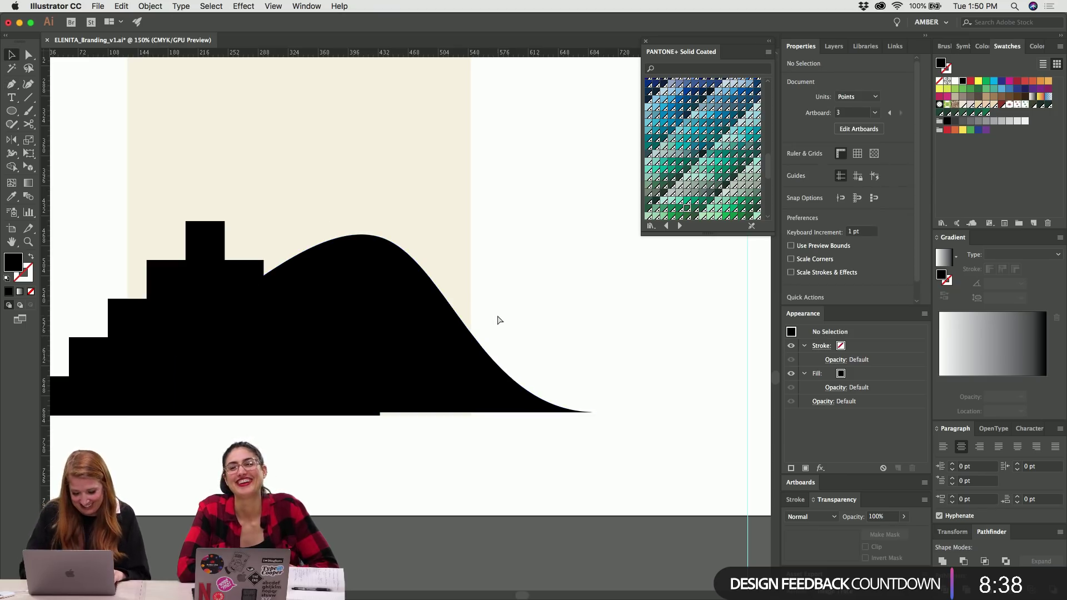
Lower the hill until its base lines up with the pyramid's base, and shift it slightly to the right.
key(super+equal)
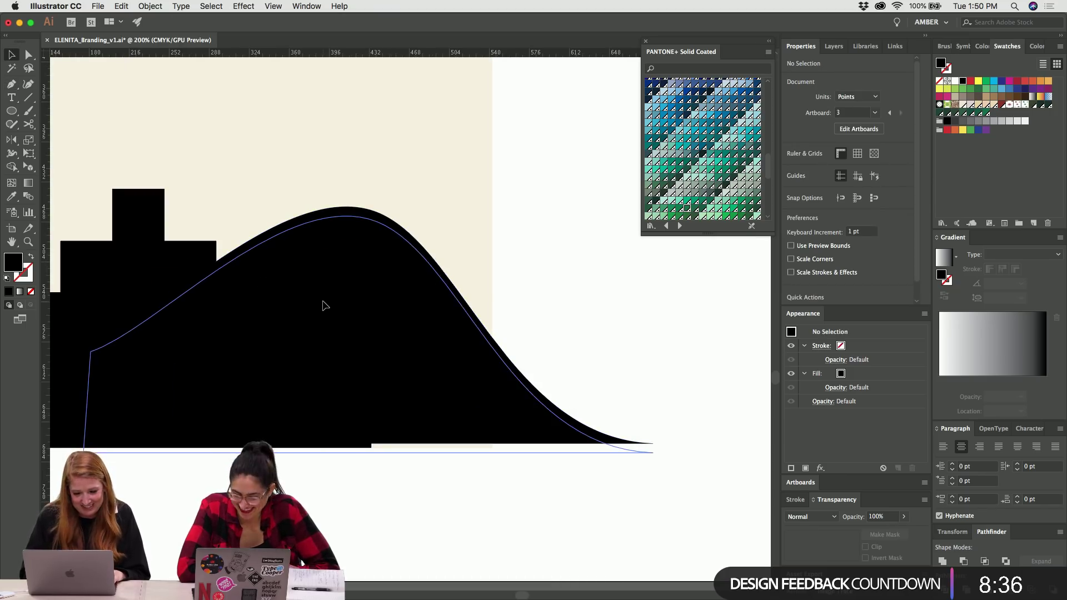
click(324, 301)
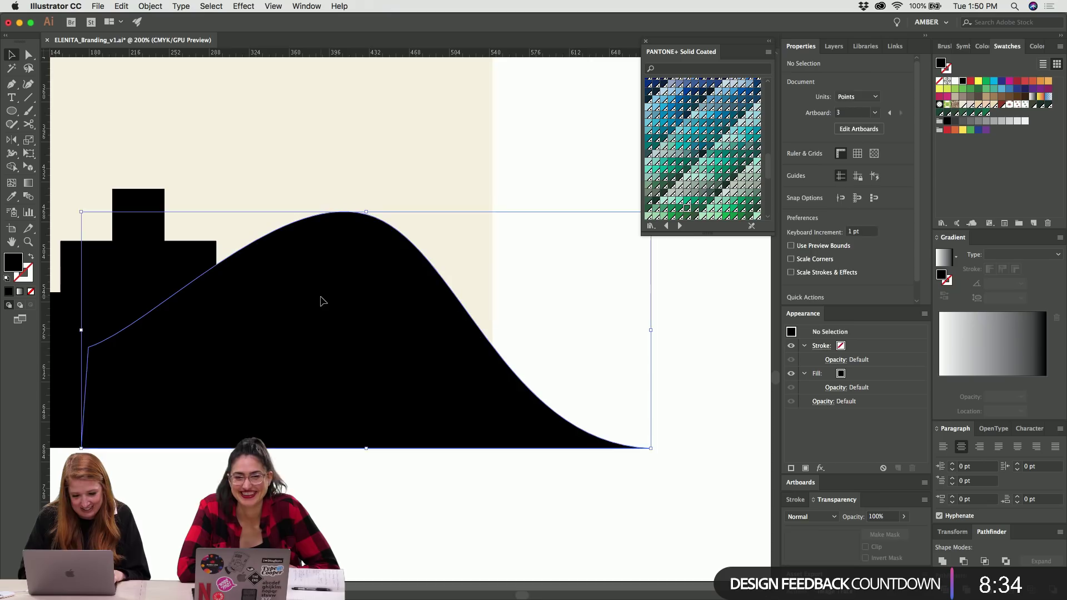
key(super+shift+a)
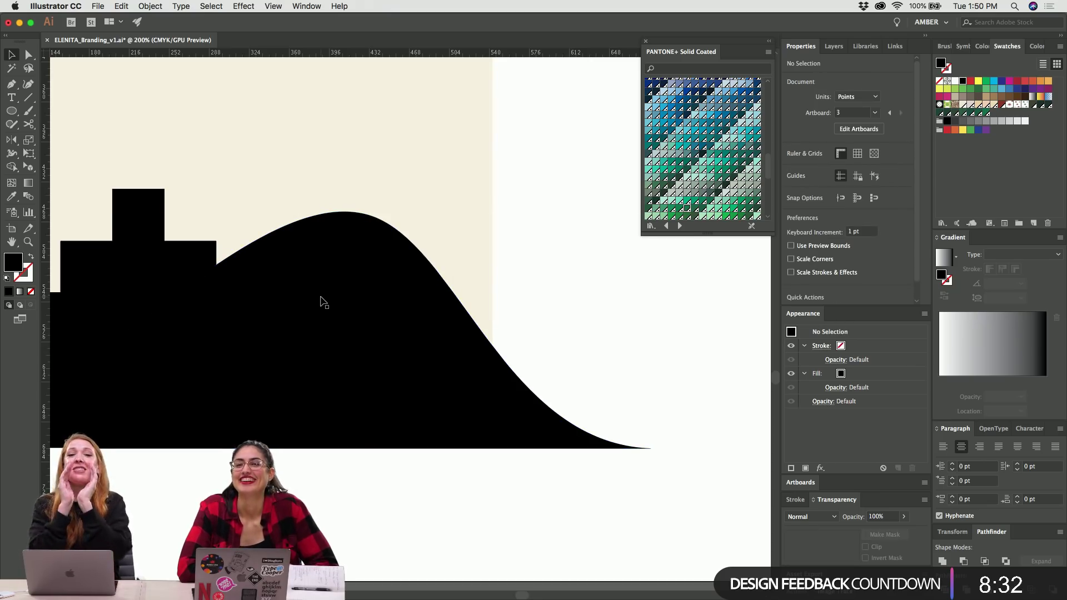
key(super+1)
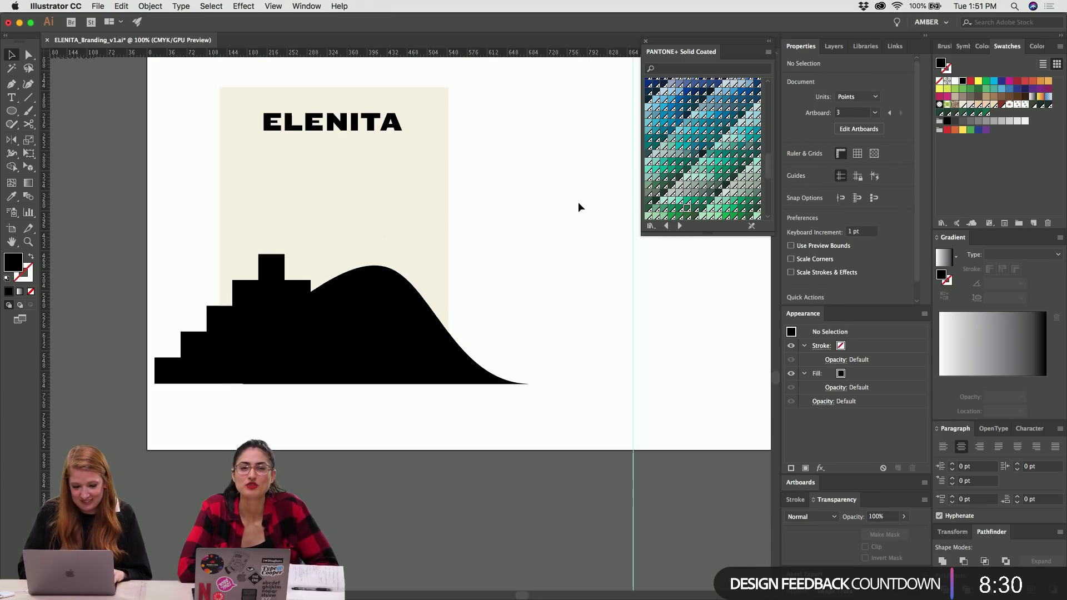
click(381, 306)
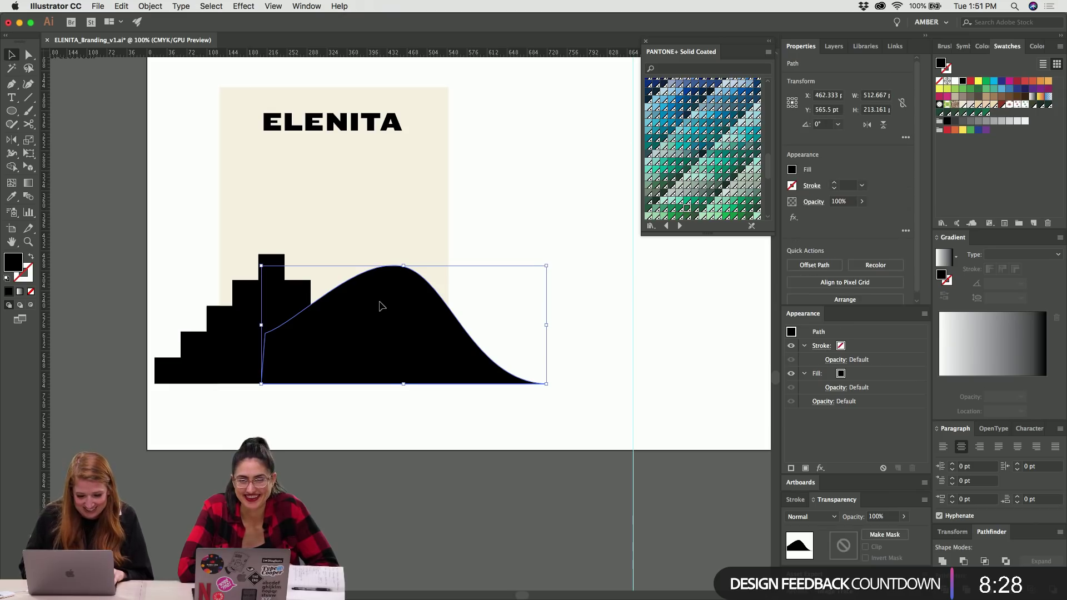
click(518, 198)
click(374, 314)
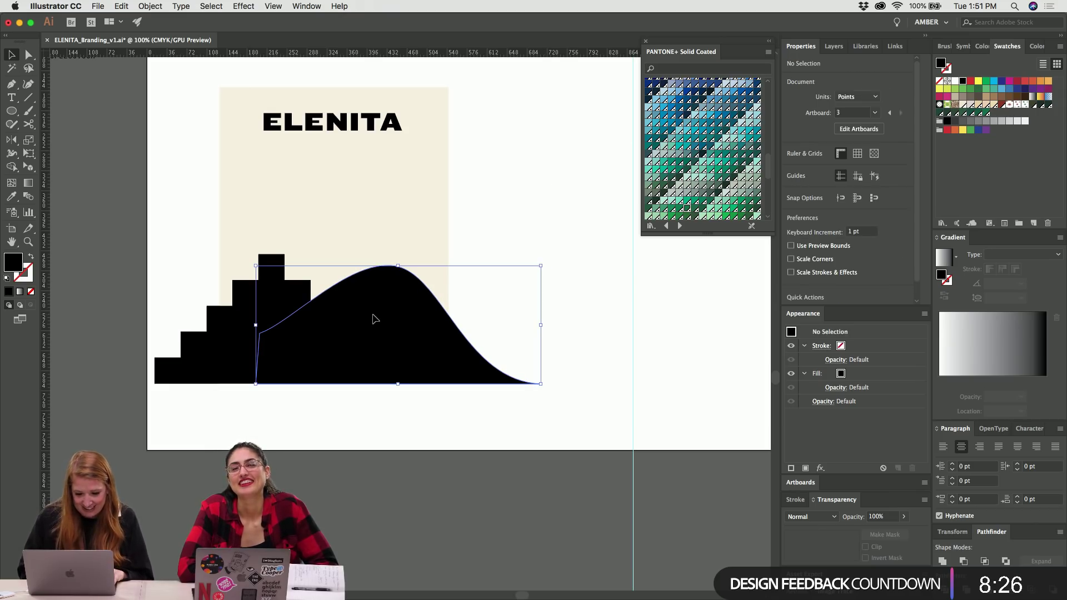
Recolour the ELENITA wordmark with the dark green PANTONE 560 C swatch.
click(354, 192)
click(333, 123)
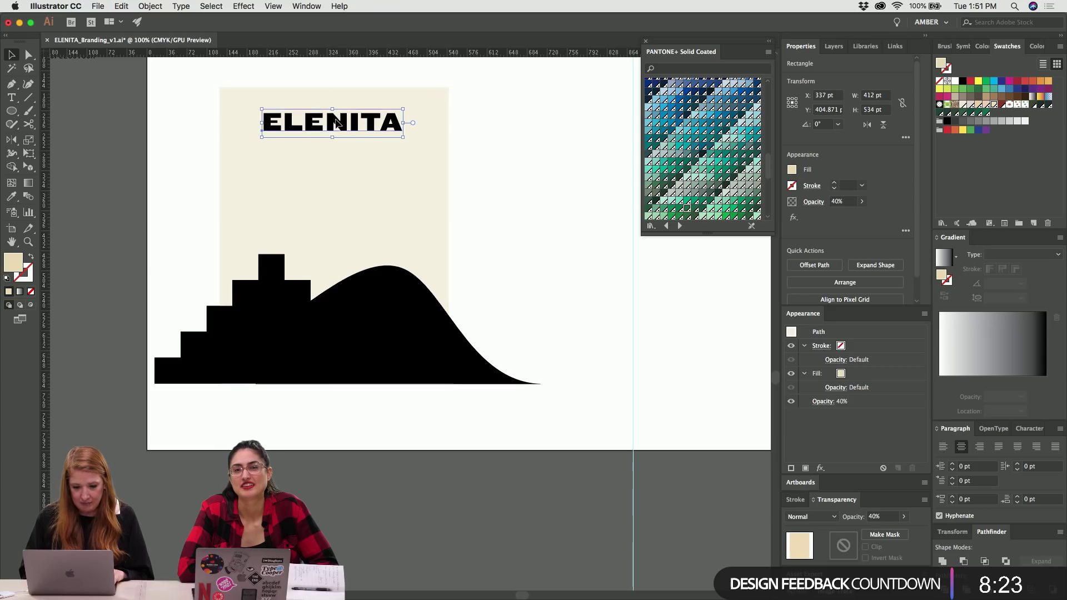
click(985, 111)
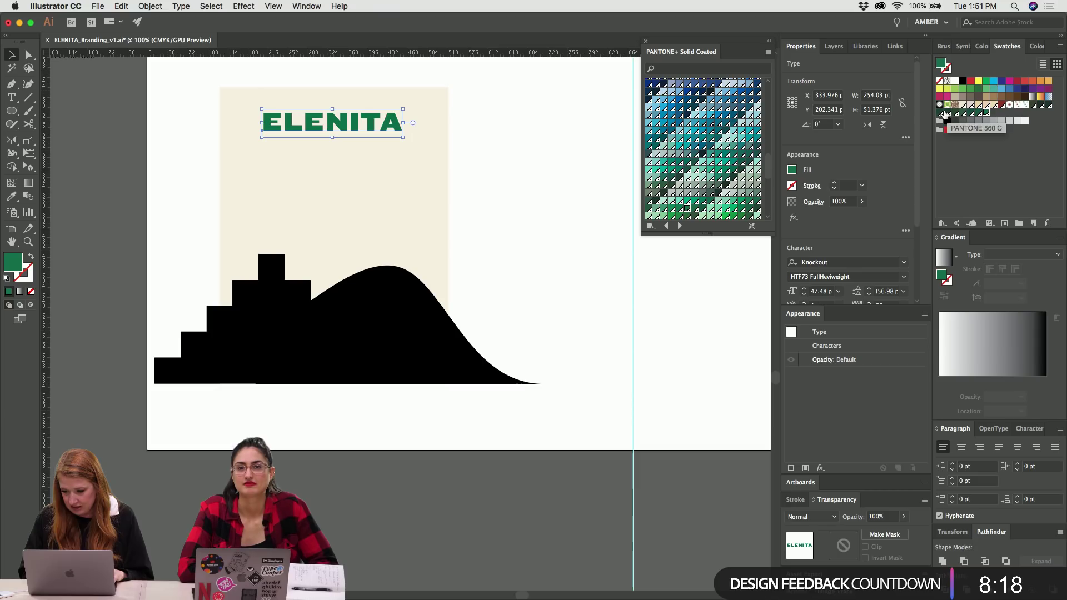
click(961, 115)
click(462, 233)
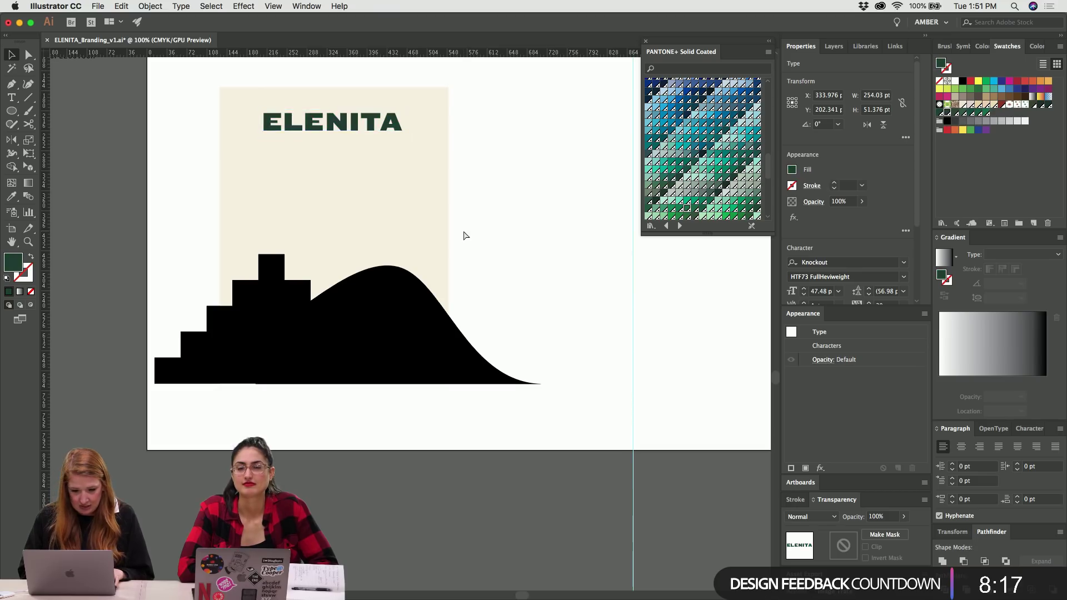
Fill the stepped pyramid with a deep green from the Pantone solid coated colours and match the ELENITA wordmark to it.
click(271, 280)
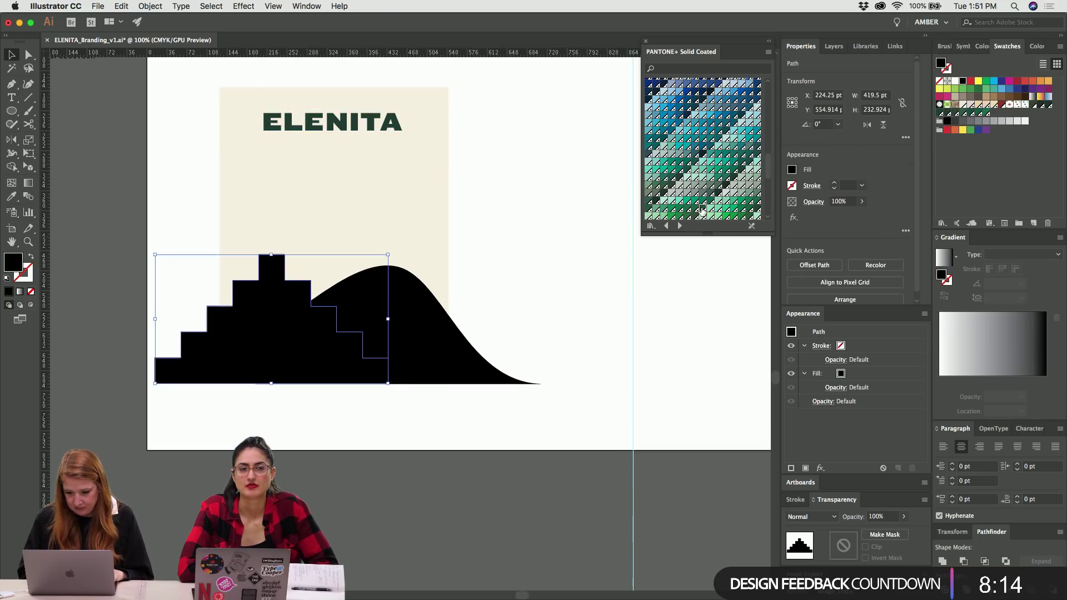
click(702, 210)
click(371, 133)
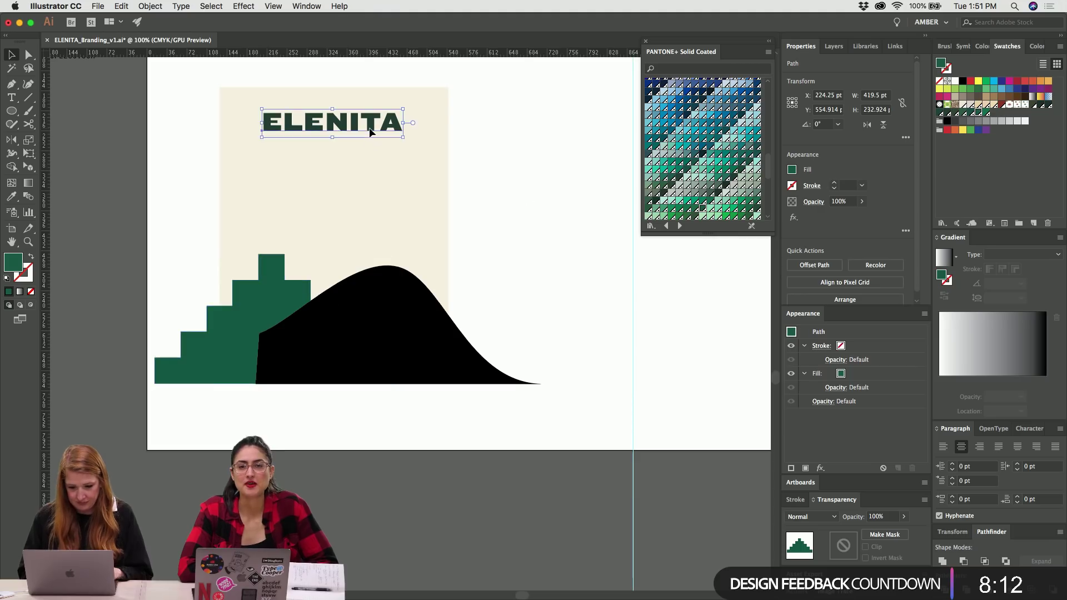
key(i)
click(278, 292)
key(super+shift+a)
key(v)
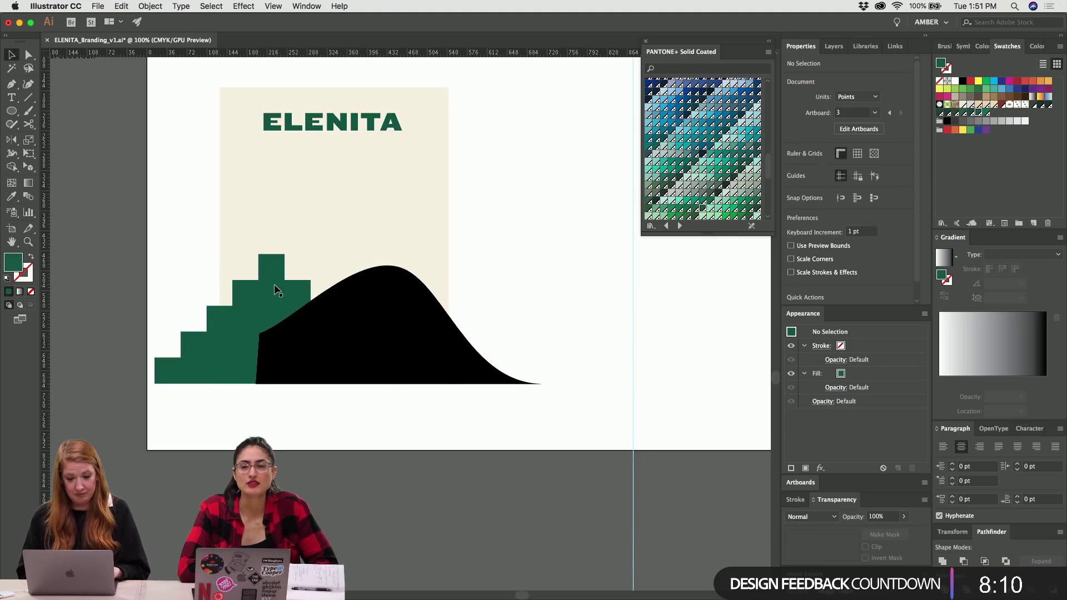
Draw a circle about 198 pt across over the cream rectangle's upper-left area and fill it with the mint PANTONE 571 C swatch.
key(l)
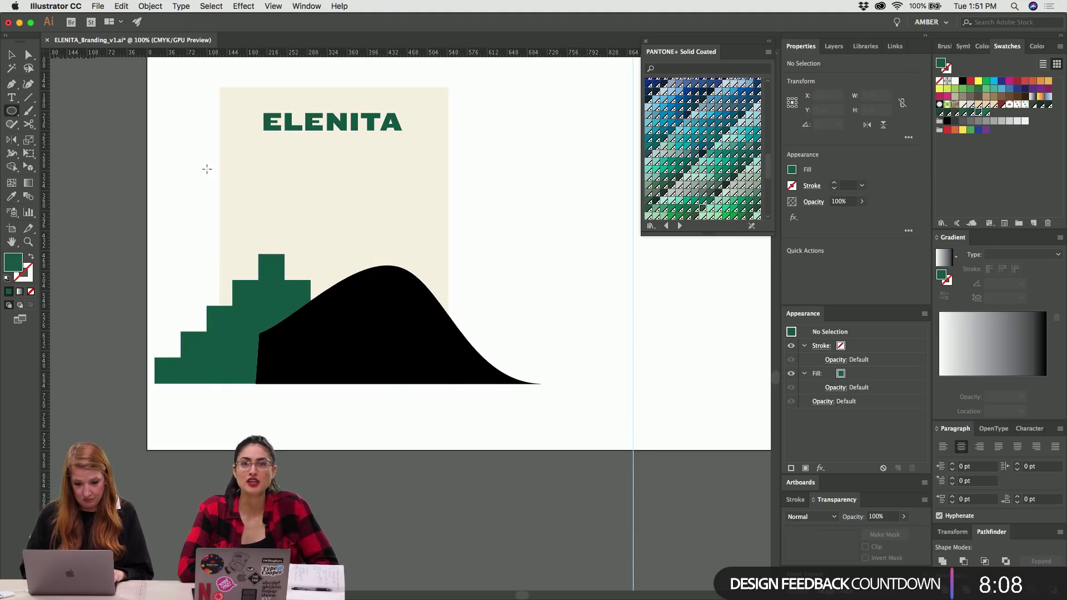
drag(208, 106, 319, 218)
key(v)
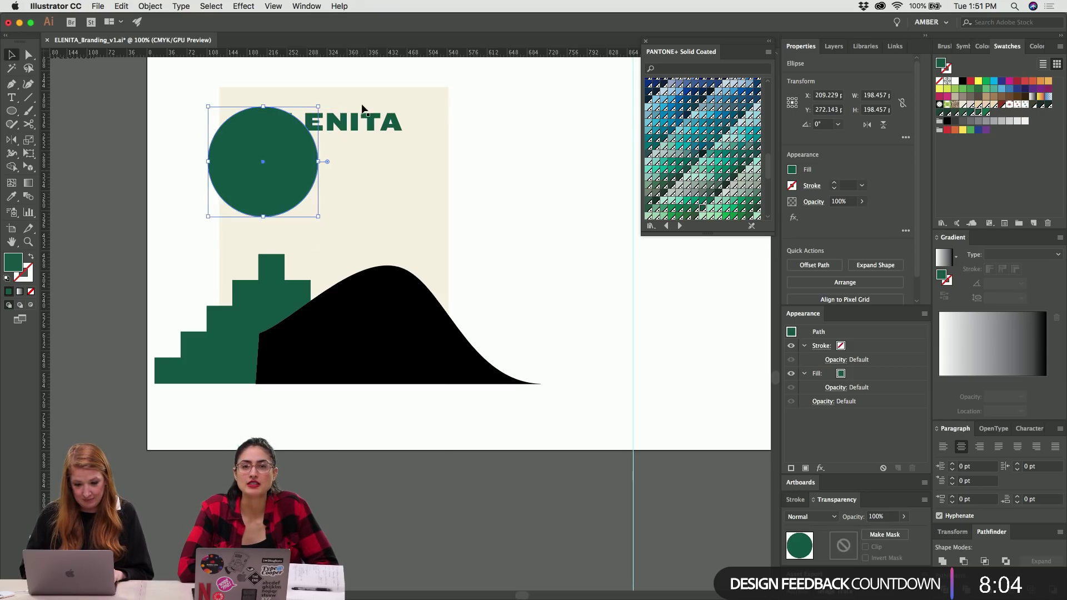
click(364, 122)
click(281, 184)
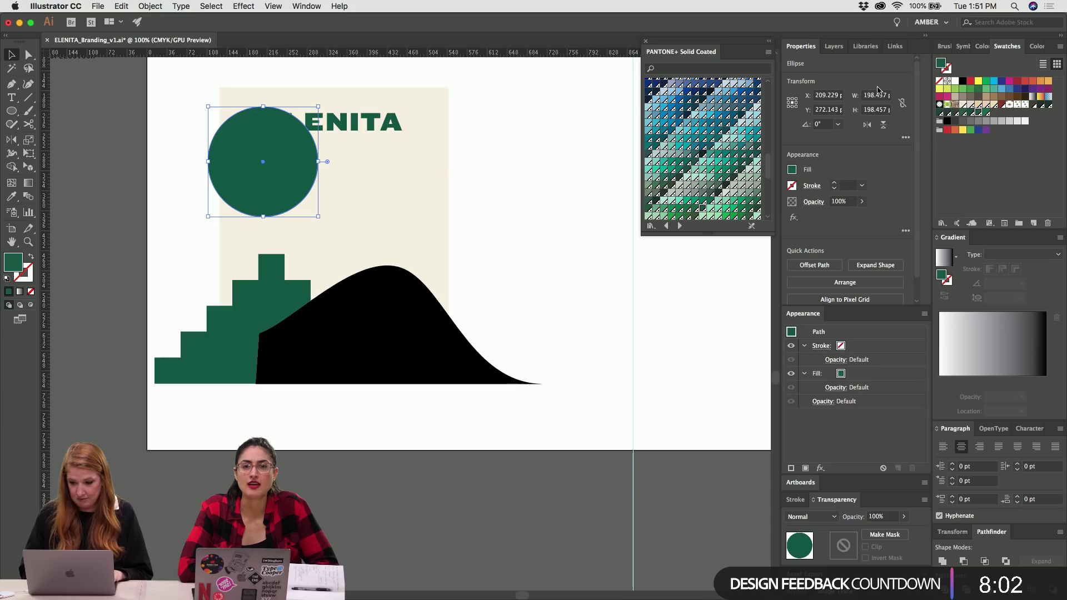
click(701, 179)
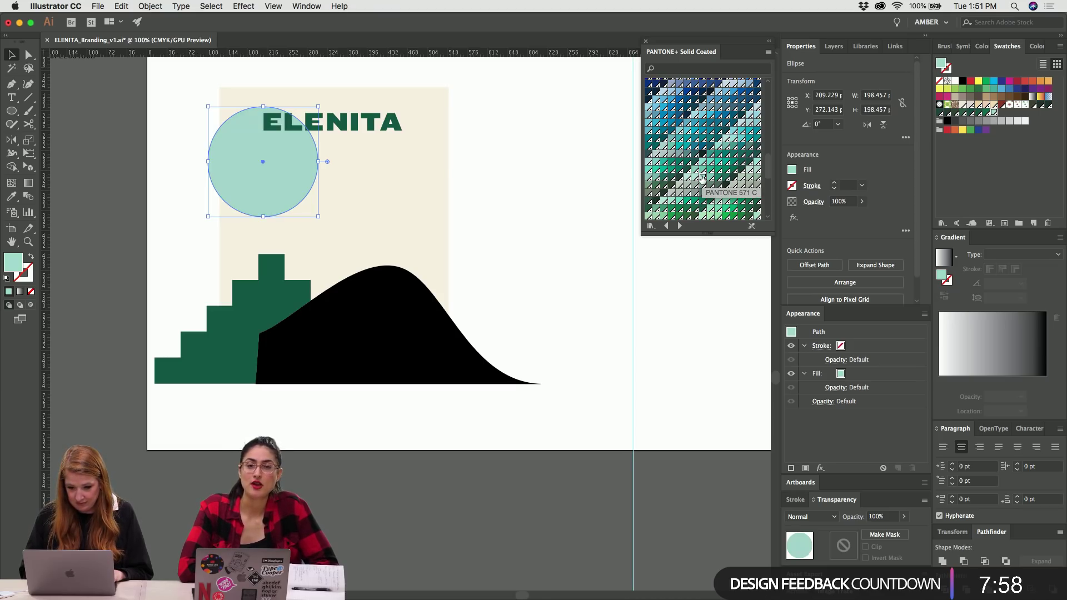
click(695, 178)
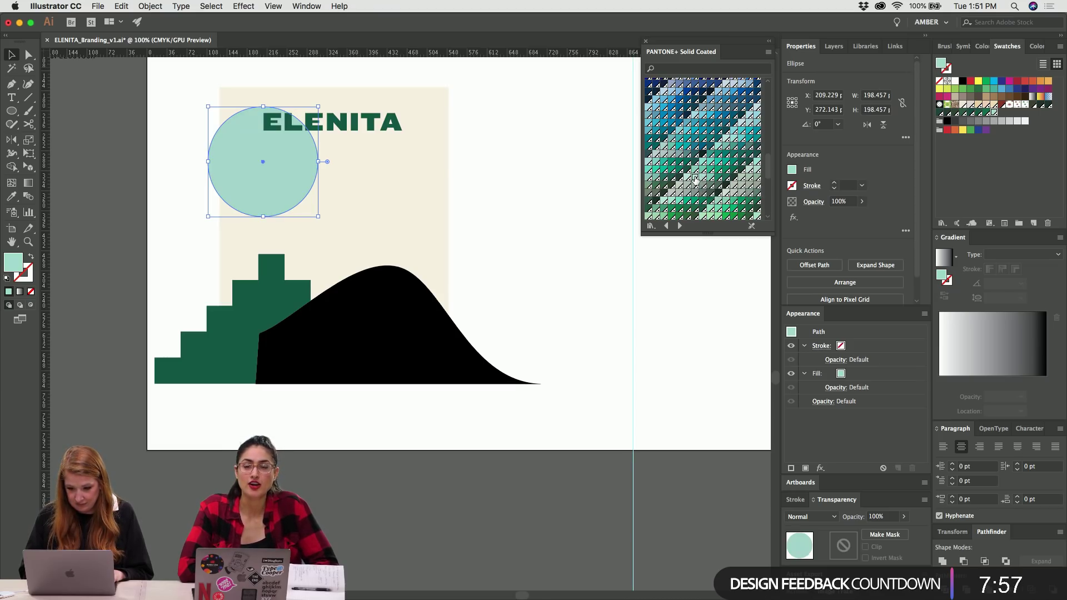
Match the hill's fill to the mint circle and bring the stepped pyramid in front of the hill.
click(439, 287)
key(i)
click(269, 181)
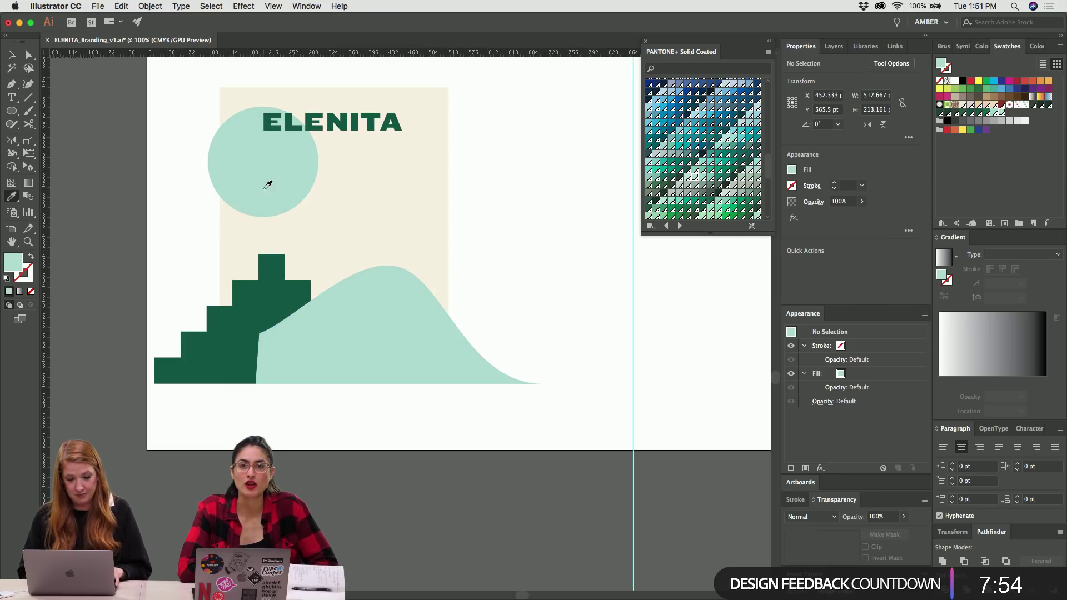
key(v)
click(245, 309)
key(ctrl+shift+bracketright)
key(ctrl+shift+a)
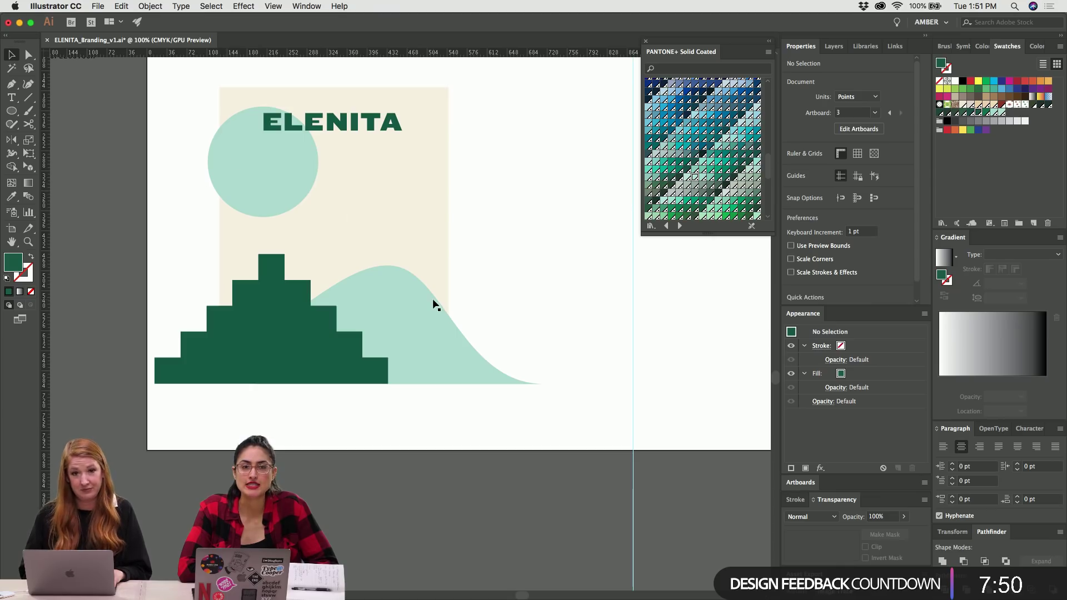
Move the mint circle up and to the left so it overhangs the cream rectangle's upper-left corner.
click(402, 255)
click(188, 149)
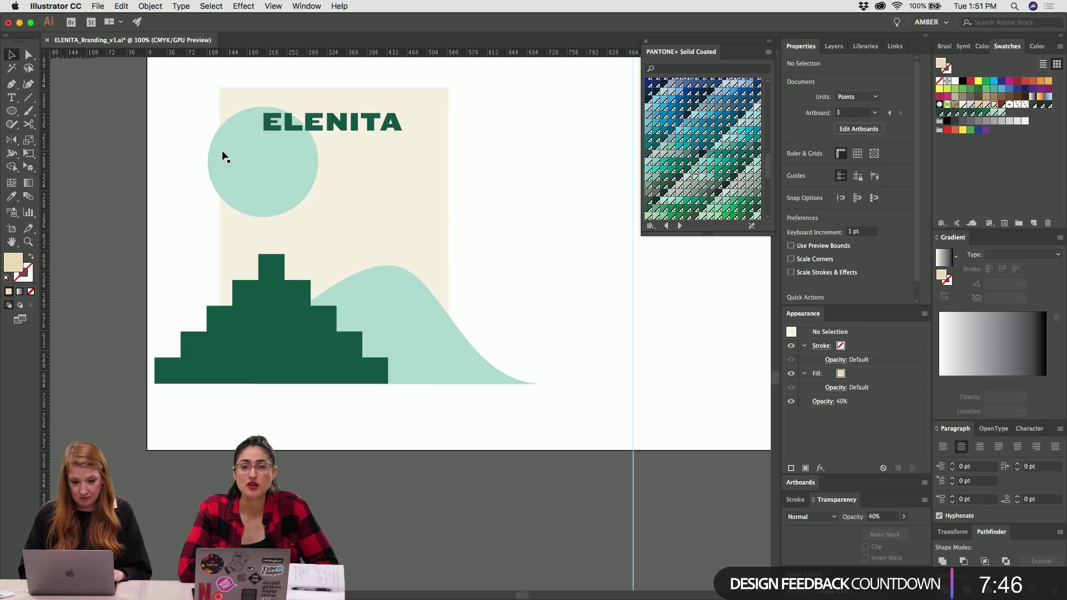
drag(222, 150, 219, 135)
key(shift+Down)
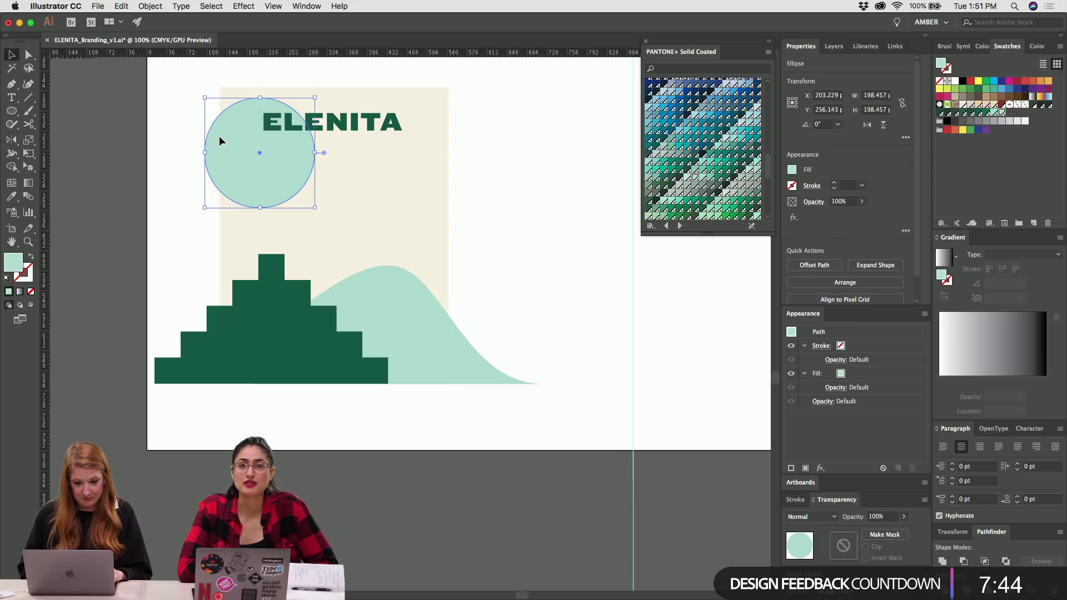
drag(266, 163, 245, 207)
key(super+z)
Enlarge the stepped pyramid up and to the left to about 559 pt wide and 310 pt high, keeping its base line.
click(259, 371)
scroll(261, 367, left, 5)
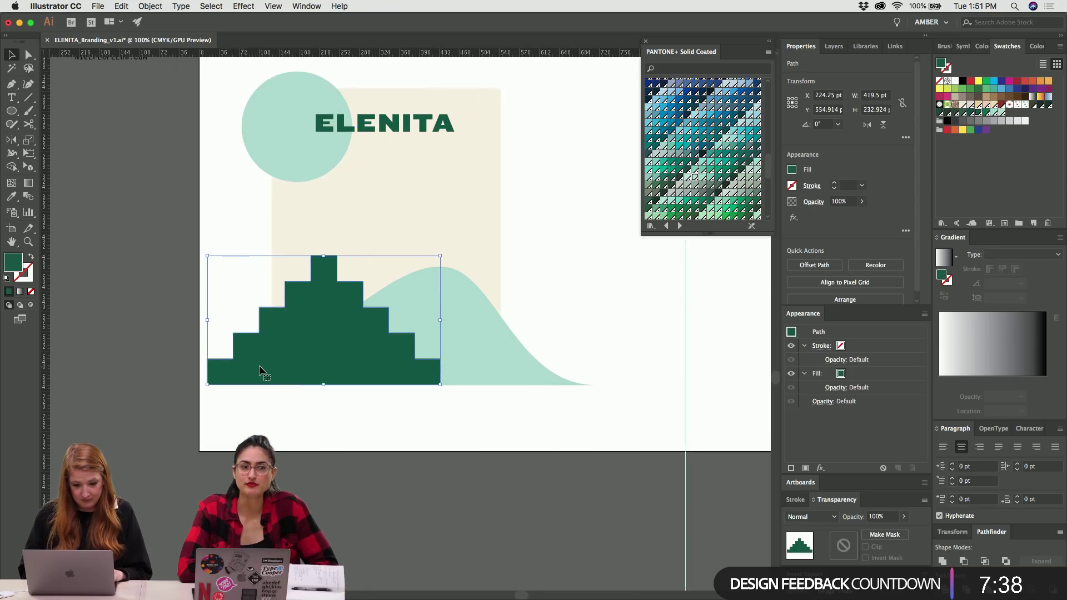
drag(269, 259, 191, 185)
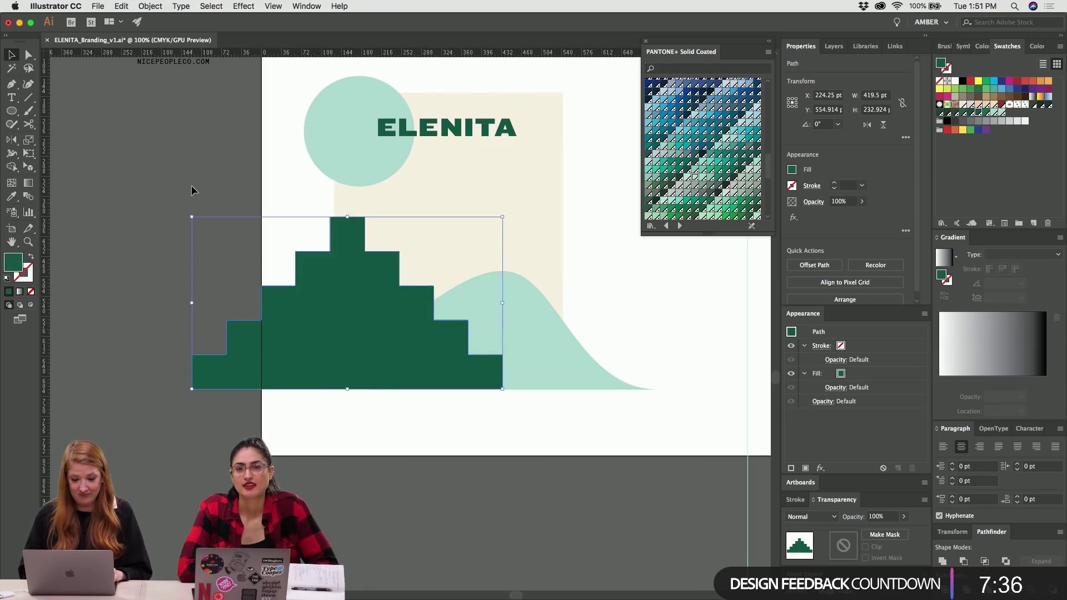
click(191, 185)
Reshape the hill by extending the curve handle at its peak to the right, making the right slope fuller.
click(517, 292)
key(a)
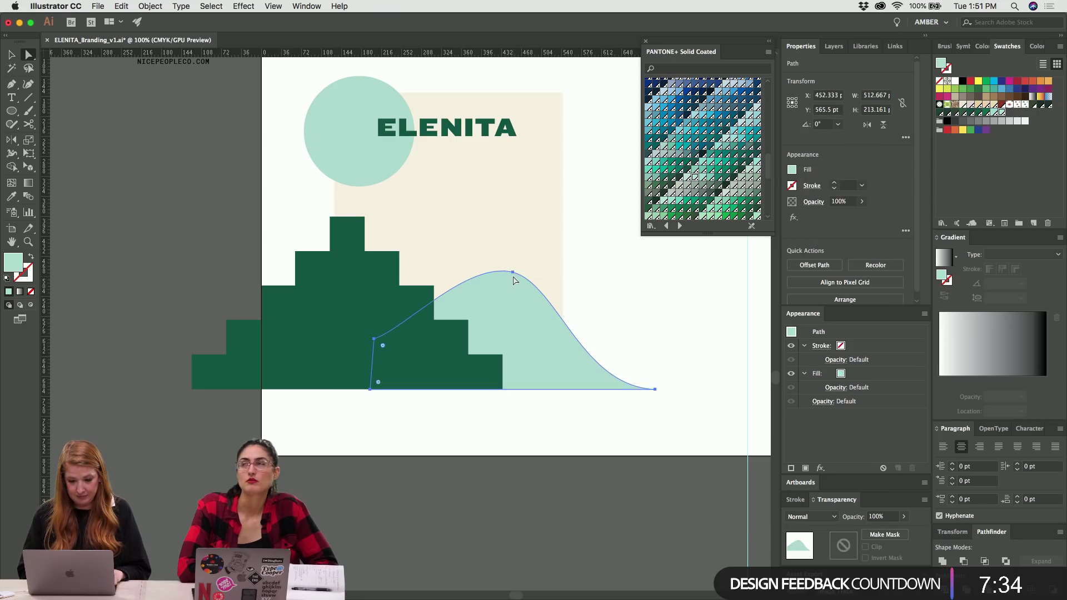
click(511, 272)
drag(559, 285, 582, 278)
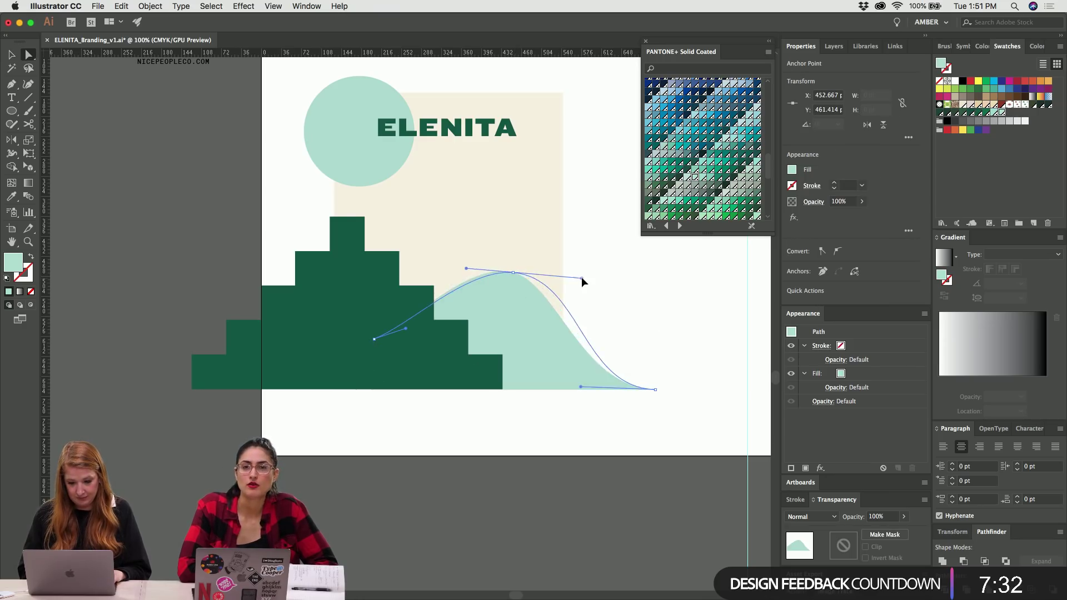
click(582, 278)
key(v)
Shift the mint circle slightly to the right and down behind the ELENITA wordmark.
scroll(581, 277, right, 5)
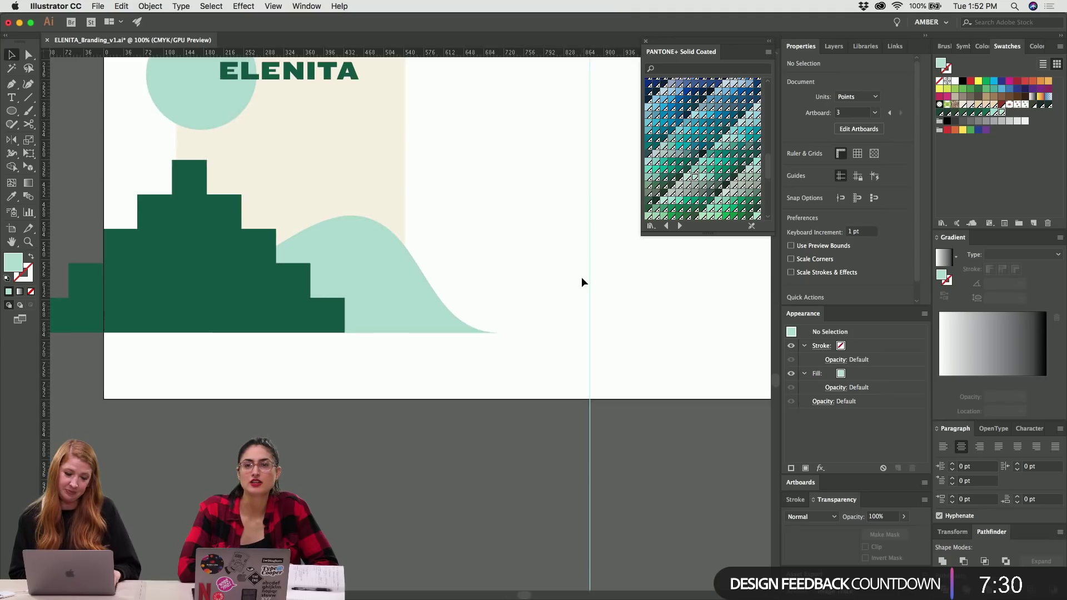
scroll(581, 276, up, 4)
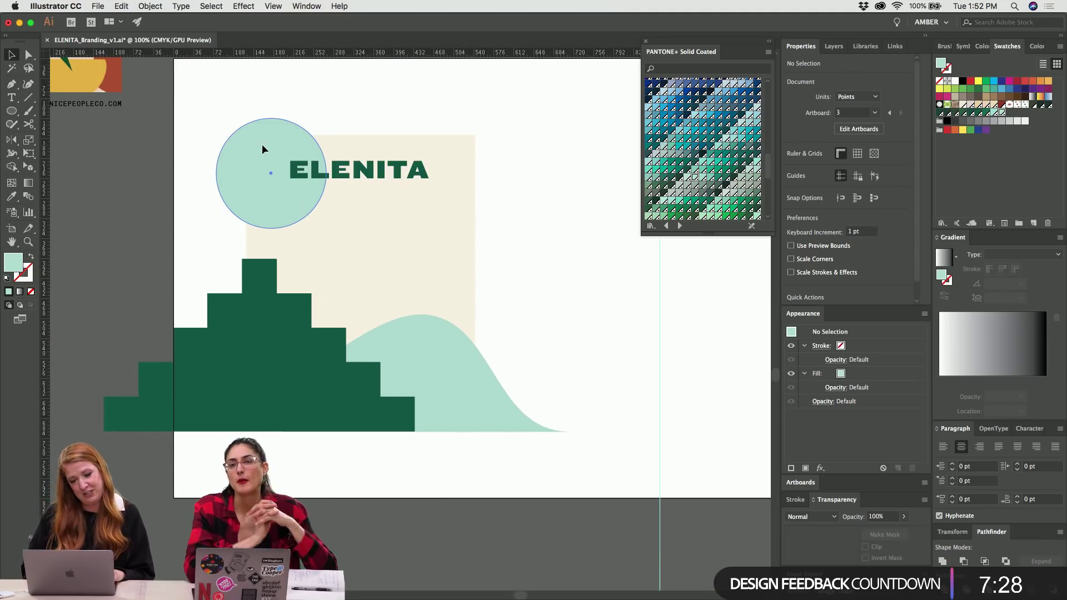
drag(261, 144, 271, 148)
Recolour the hill with the light green PANTONE 351 C swatch.
click(463, 369)
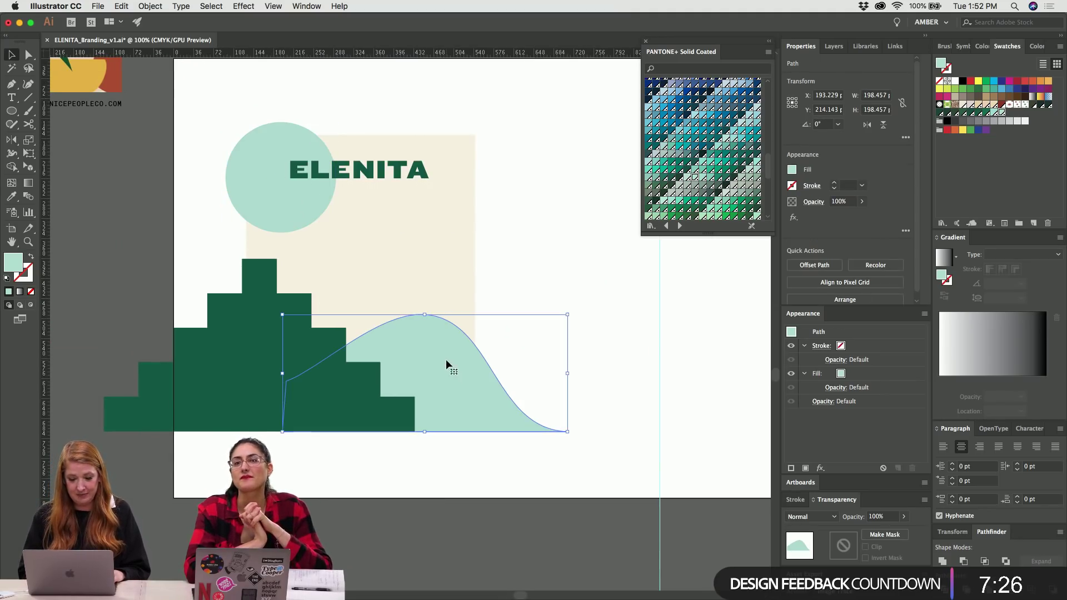
click(710, 216)
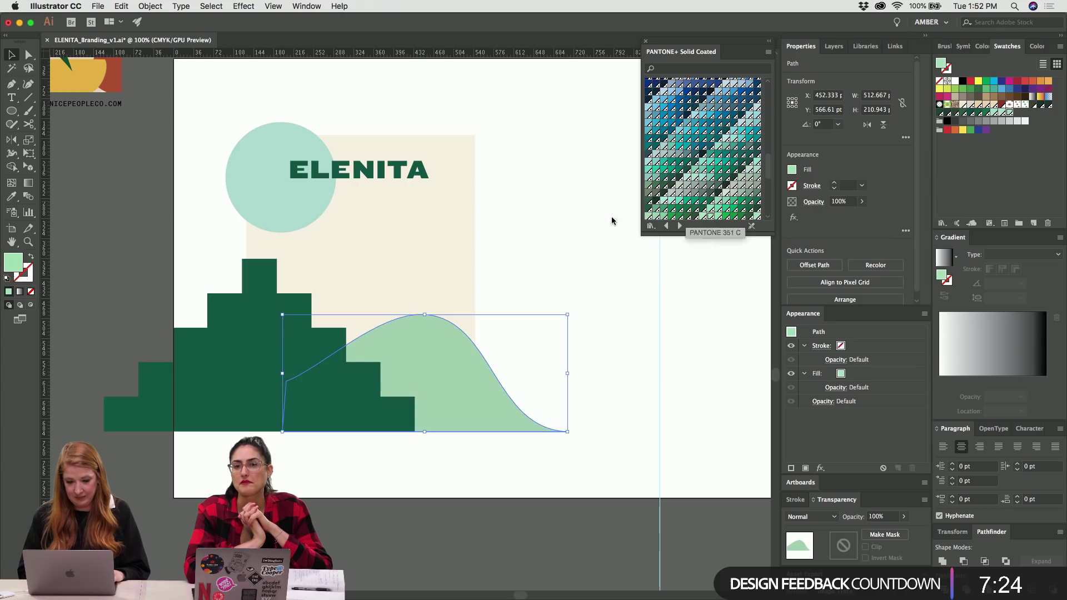
click(484, 186)
Review the new landscape composition against the green and red agave-pattern labels on the artboard above.
scroll(482, 185, left, 3)
scroll(482, 185, down, 1)
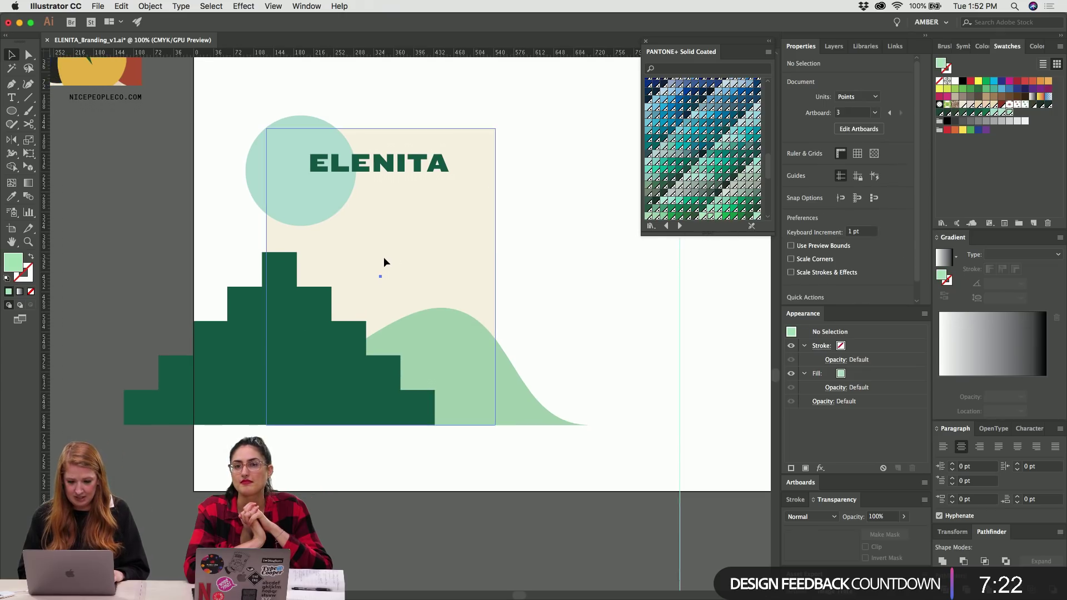
click(310, 305)
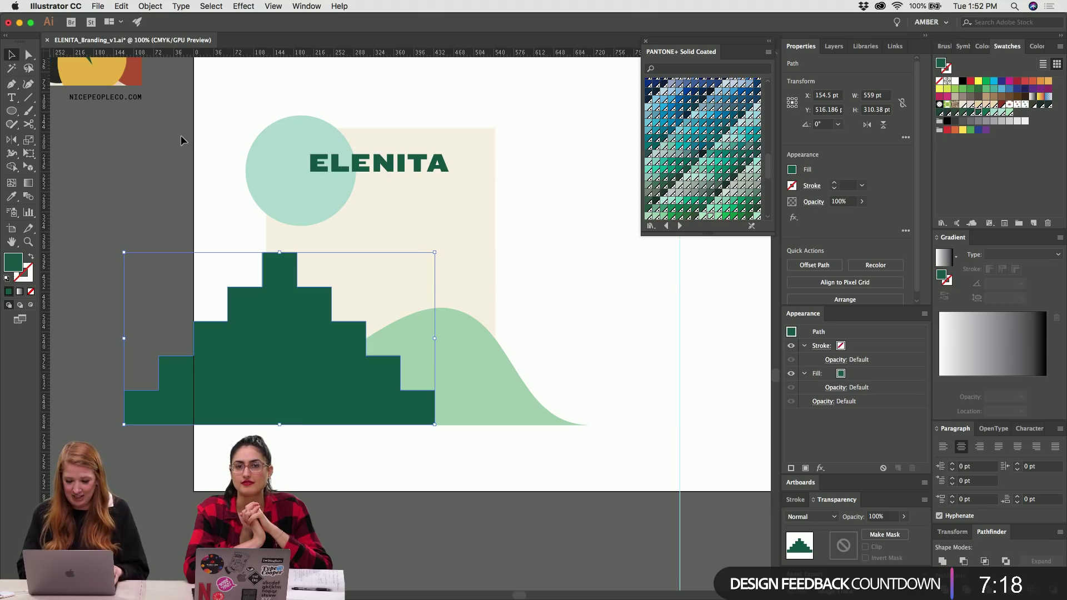
click(483, 237)
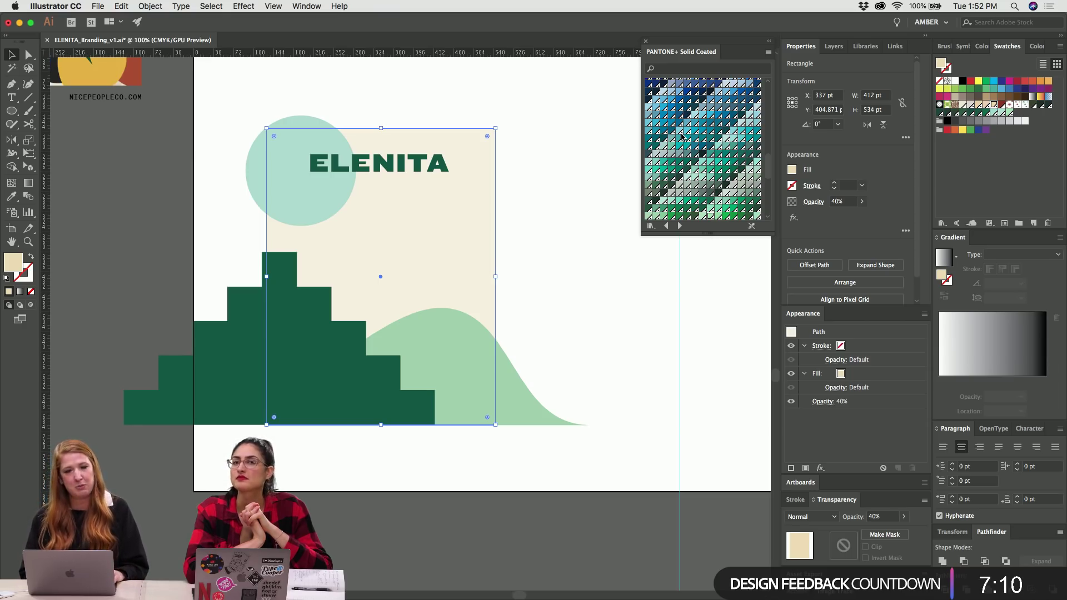
click(544, 195)
scroll(543, 195, up, 10)
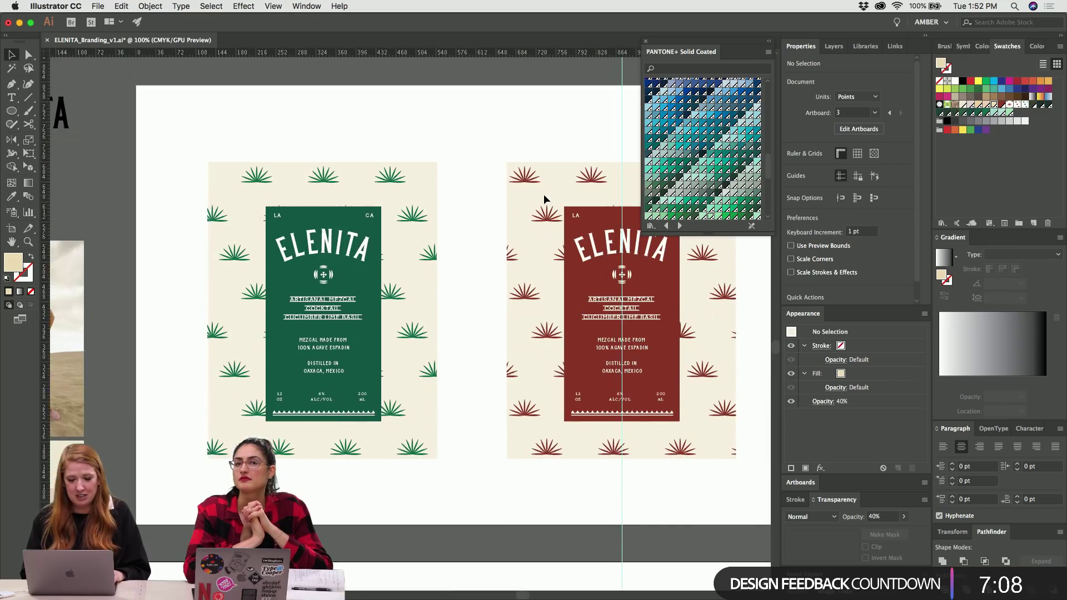
scroll(544, 194, down, 5)
scroll(544, 194, up, 5)
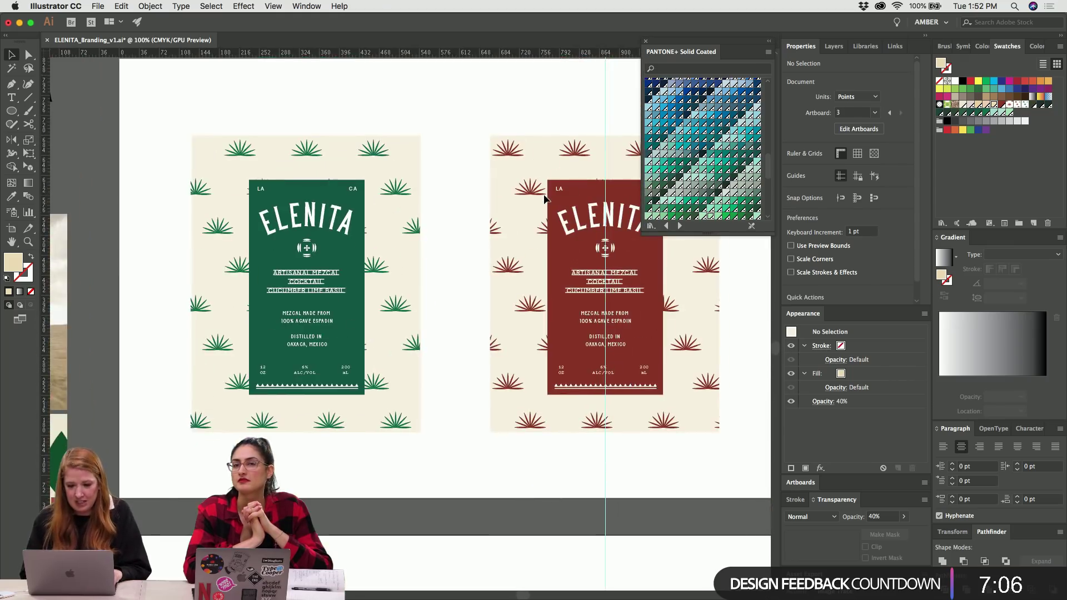
scroll(543, 194, right, 2)
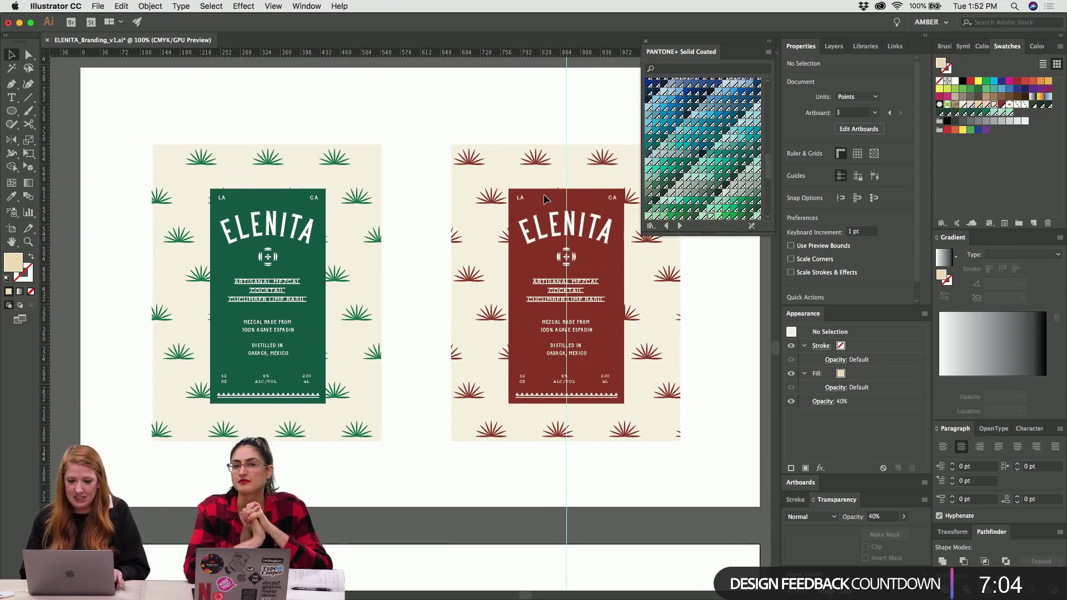
scroll(545, 198, down, 5)
scroll(545, 199, left, 3)
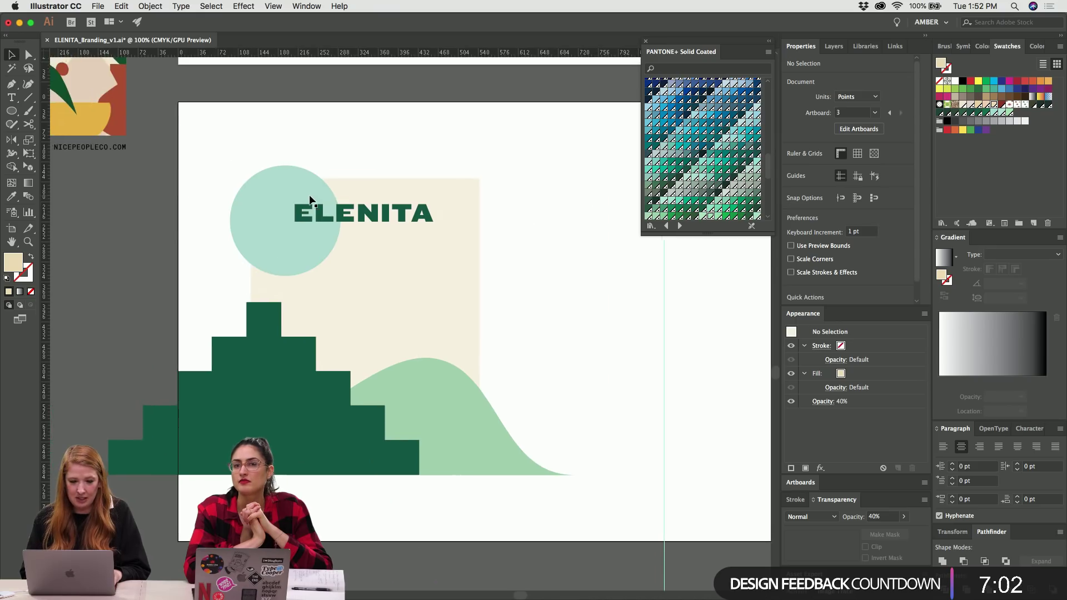
Examine the mood board's landscape, sun and geometric illustrations as reference for the new label.
scroll(309, 202, left, 5)
scroll(310, 202, up, 5)
scroll(309, 201, up, 5)
scroll(310, 201, left, 5)
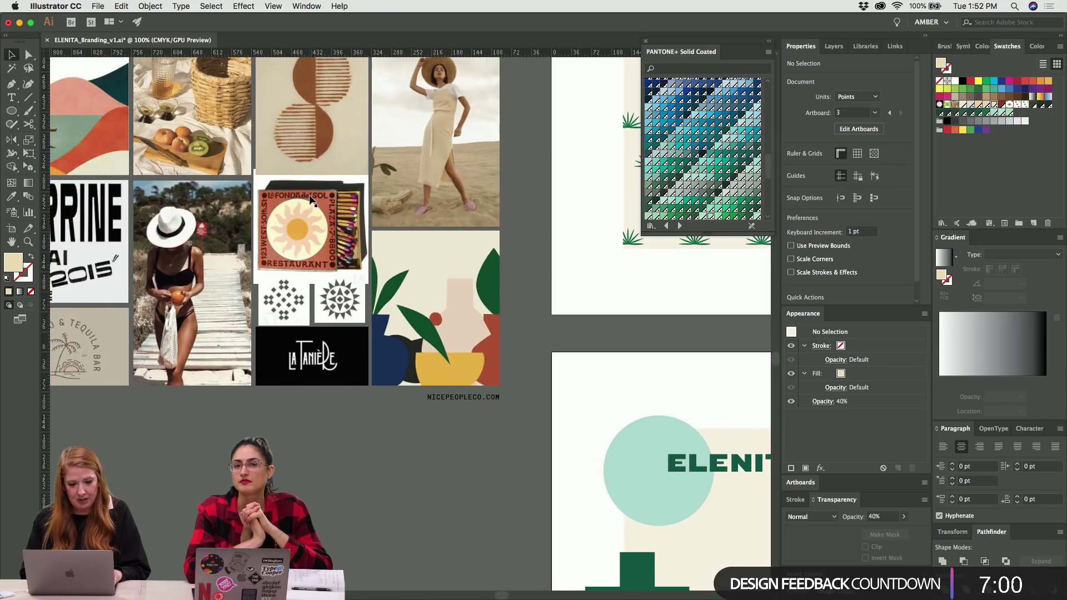
click(400, 203)
scroll(401, 204, left, 3)
scroll(401, 204, down, 1)
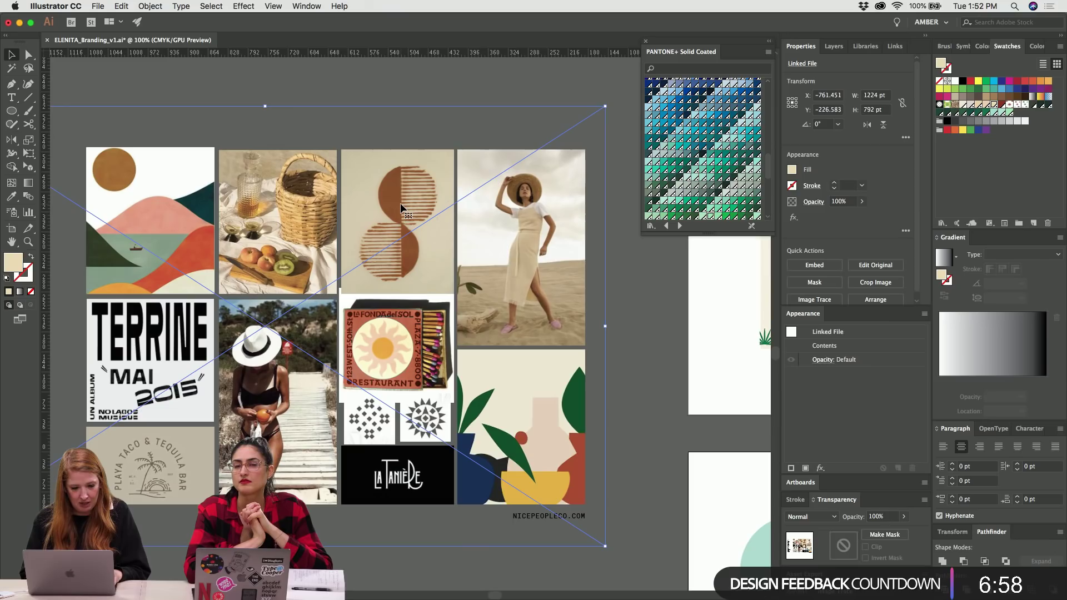
click(388, 65)
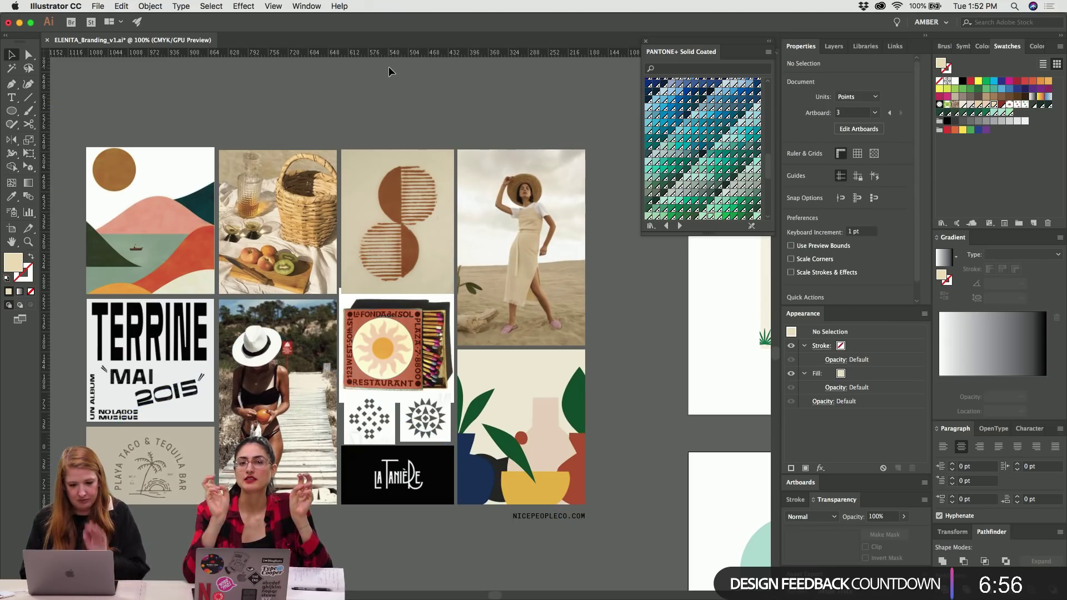
scroll(388, 65, right, 5)
scroll(389, 65, down, 1)
scroll(389, 65, left, 5)
scroll(388, 66, right, 10)
scroll(388, 66, down, 7)
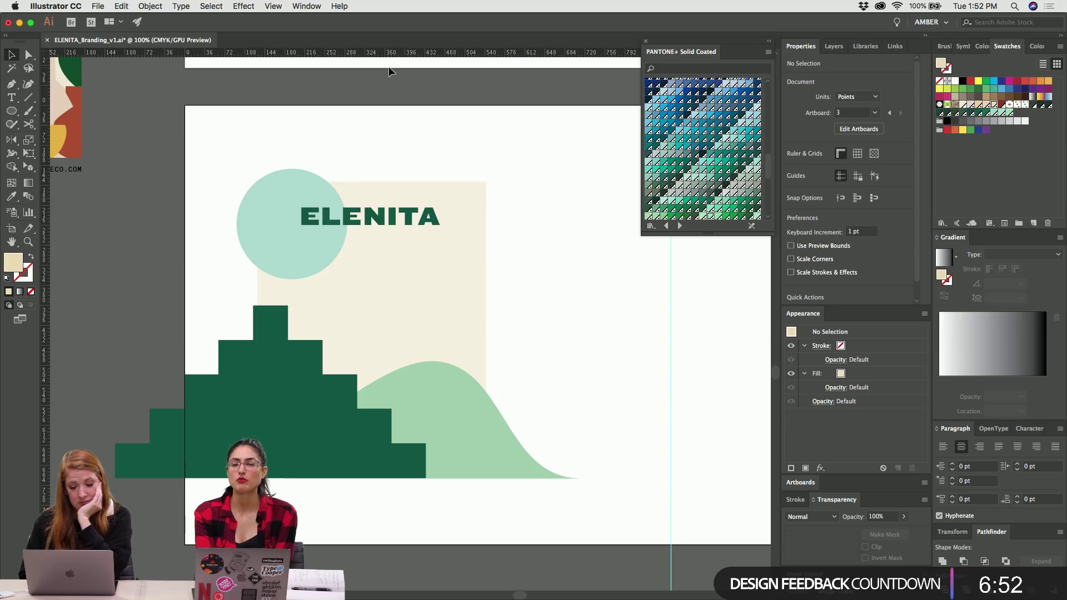
Compare the finished agave-pattern labels with the new composition and view the whole lower artboard.
scroll(434, 345, up, 10)
scroll(433, 345, right, 2)
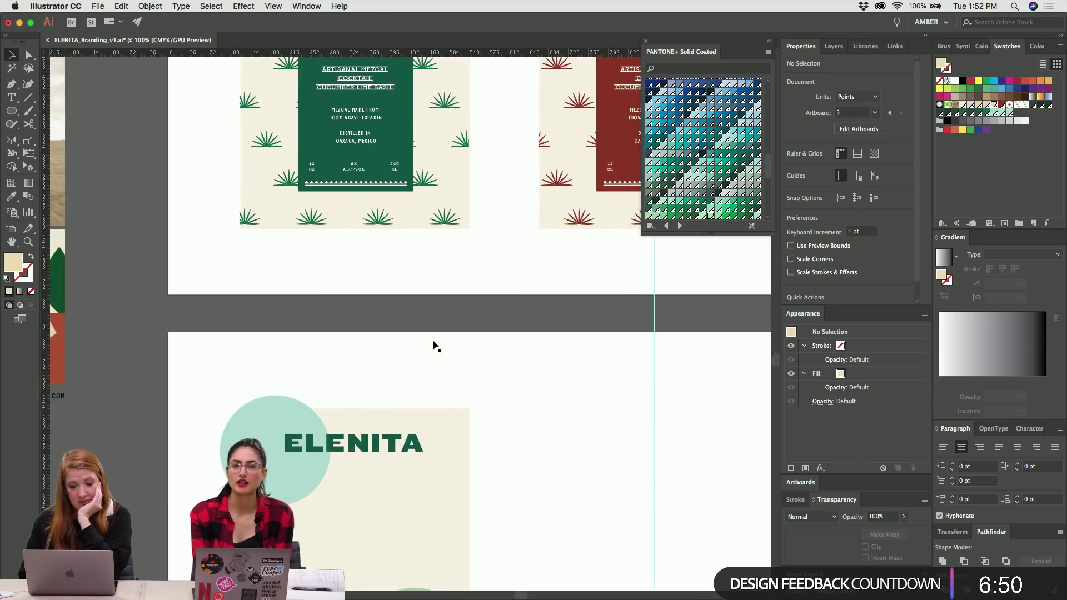
scroll(434, 345, right, 2)
scroll(434, 333, down, 10)
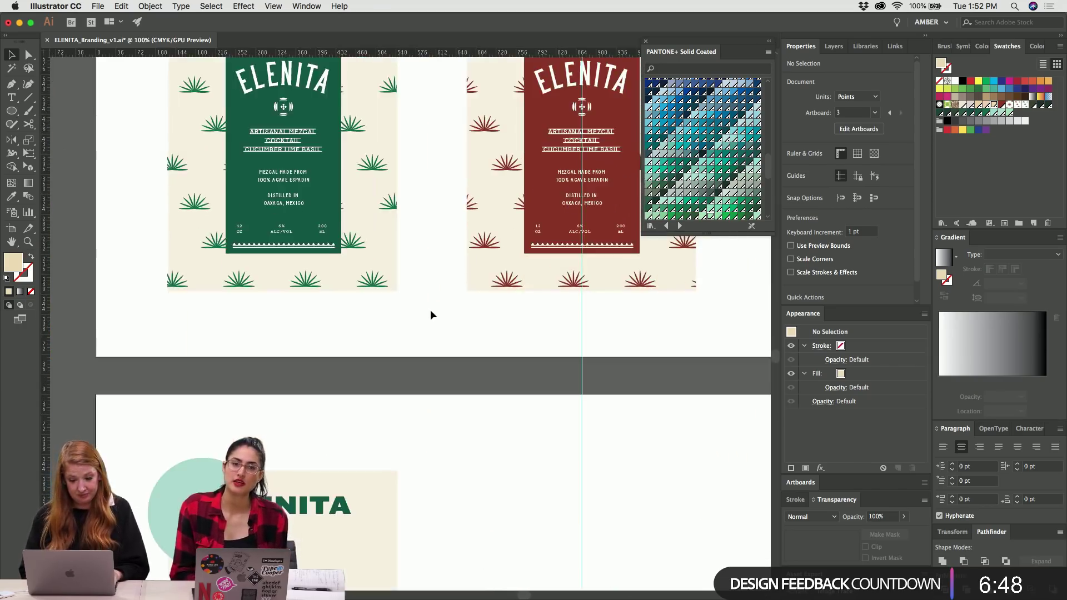
scroll(430, 311, down, 10)
scroll(431, 312, up, 7)
key(super+minus)
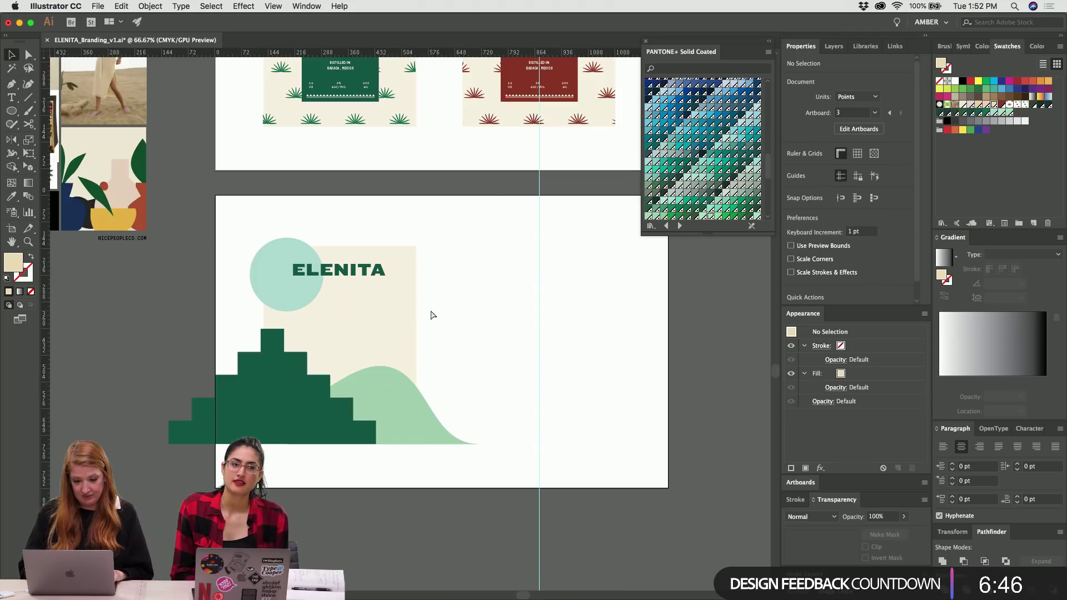
Draw a cream circle about 436 pt across in the empty space to the right of the landscape composition.
key(super+plus)
key(super+plus)
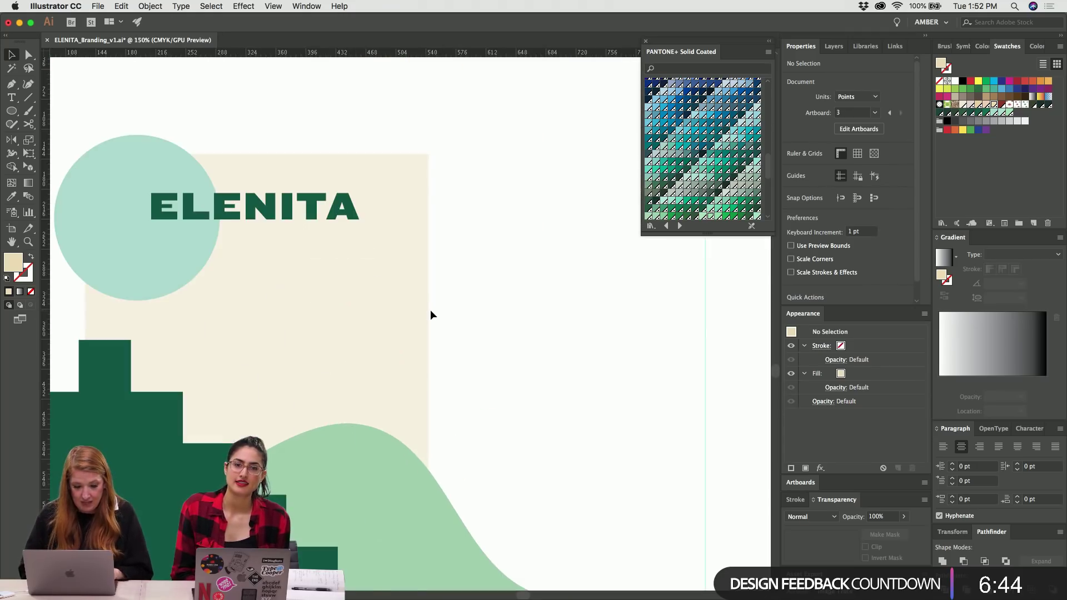
scroll(430, 315, left, 5)
key(l)
scroll(429, 311, right, 5)
key(super+minus)
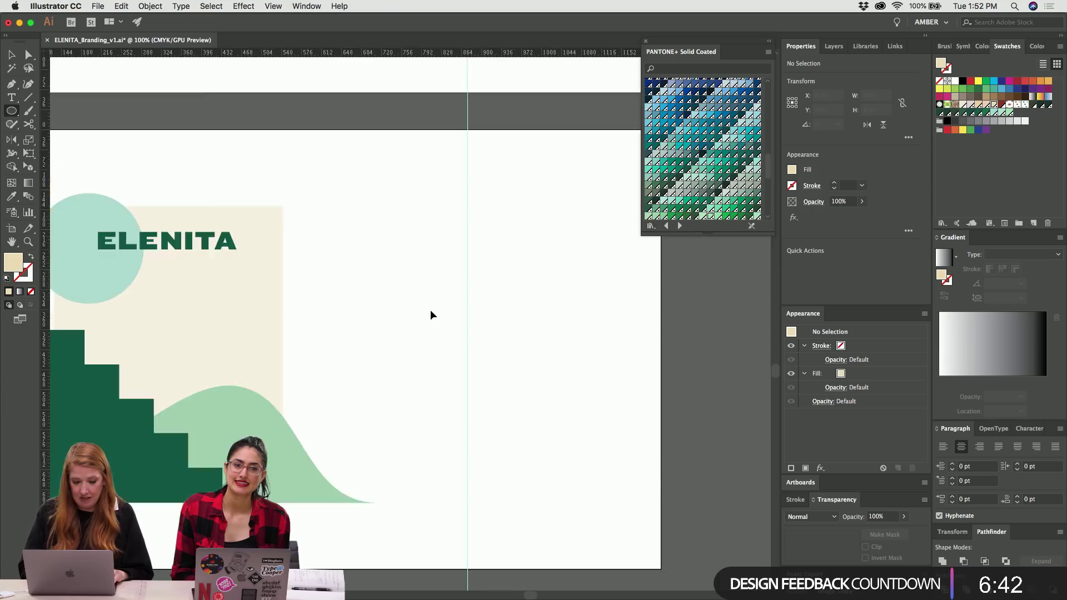
scroll(406, 278, left, 2)
scroll(386, 250, up, 1)
drag(381, 245, 542, 378)
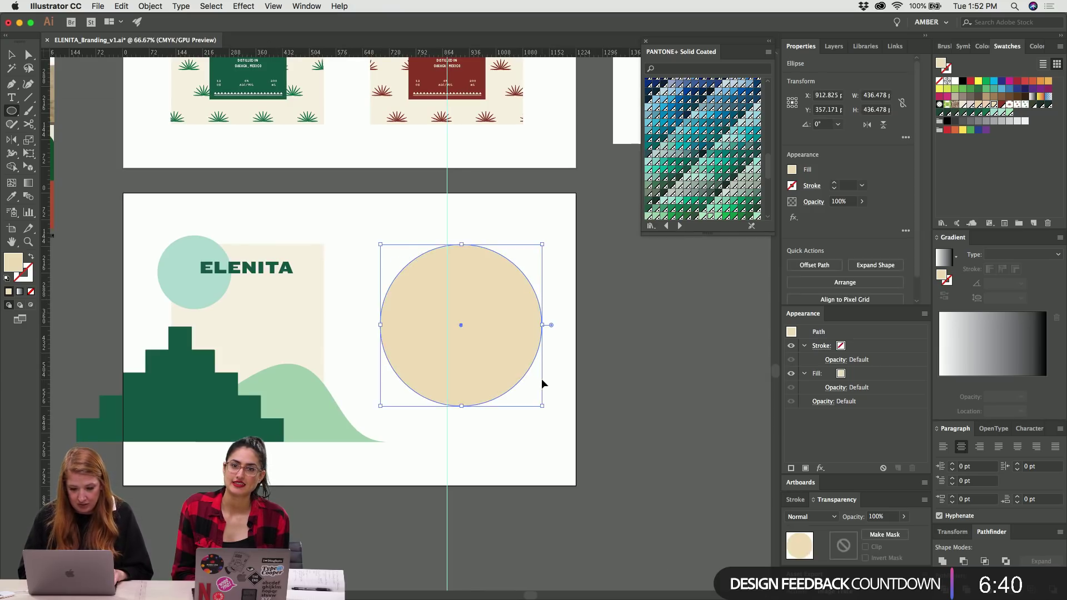
Select the large circle's bottom anchor point and swap the fill and stroke, giving the circle a cream 1 pt outline without fill.
key(v)
click(465, 409)
key(a)
click(461, 407)
key(shift+x)
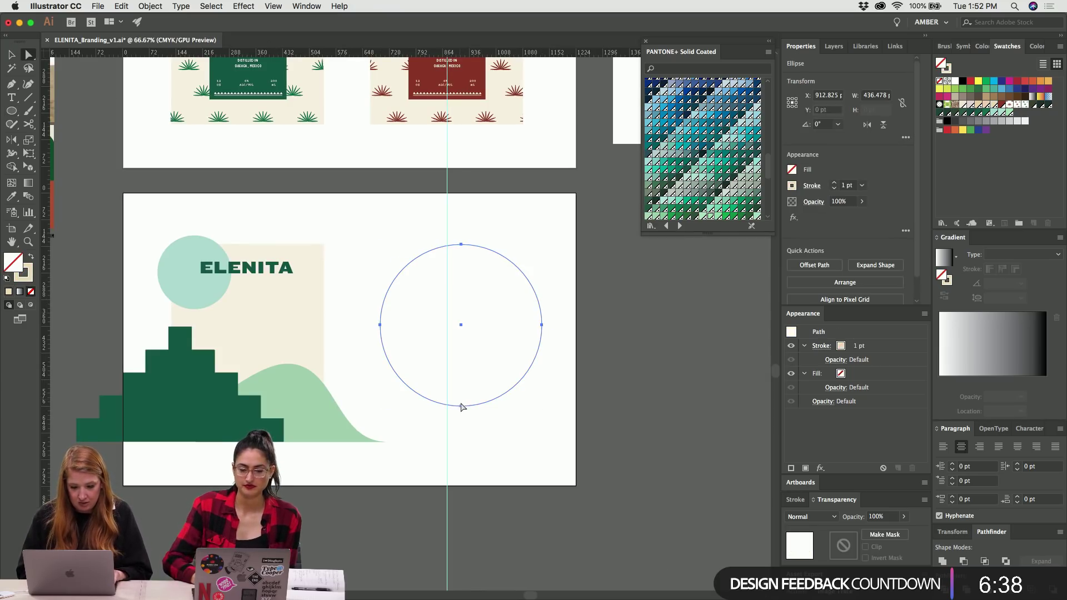
Delete the circle's selected bottom anchor point, leaving only the upper semicircular arc.
key(Delete)
key(v)
click(502, 259)
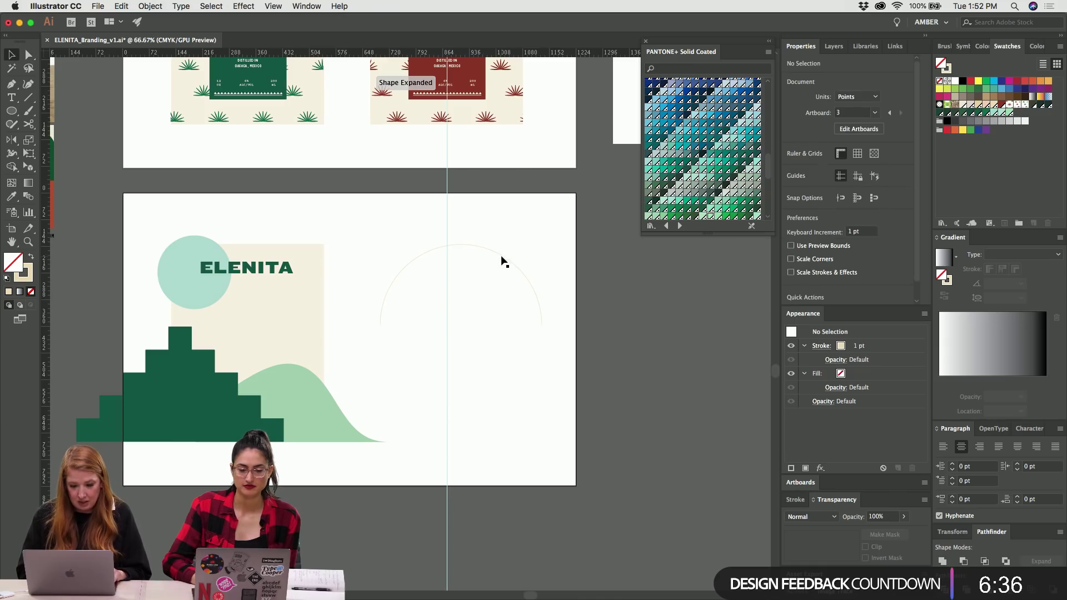
Duplicate the semicircular arc and scale the copy down to about 372 pt wide, nested evenly inside the original.
click(501, 267)
drag(542, 255, 531, 257)
key(super+equal)
key(super+equal)
key(shift+Up)
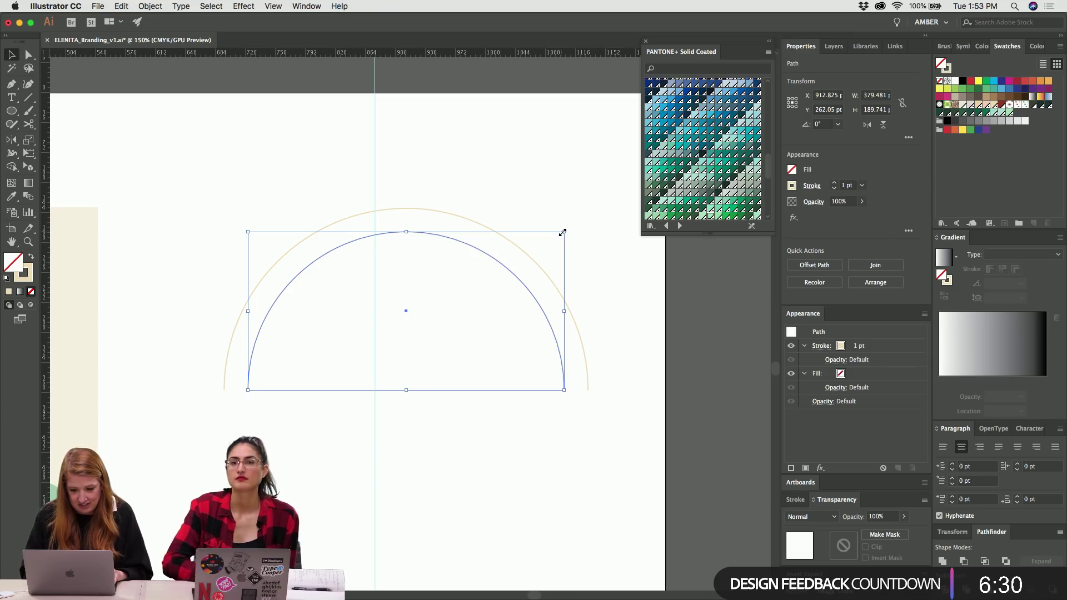
drag(563, 231, 563, 232)
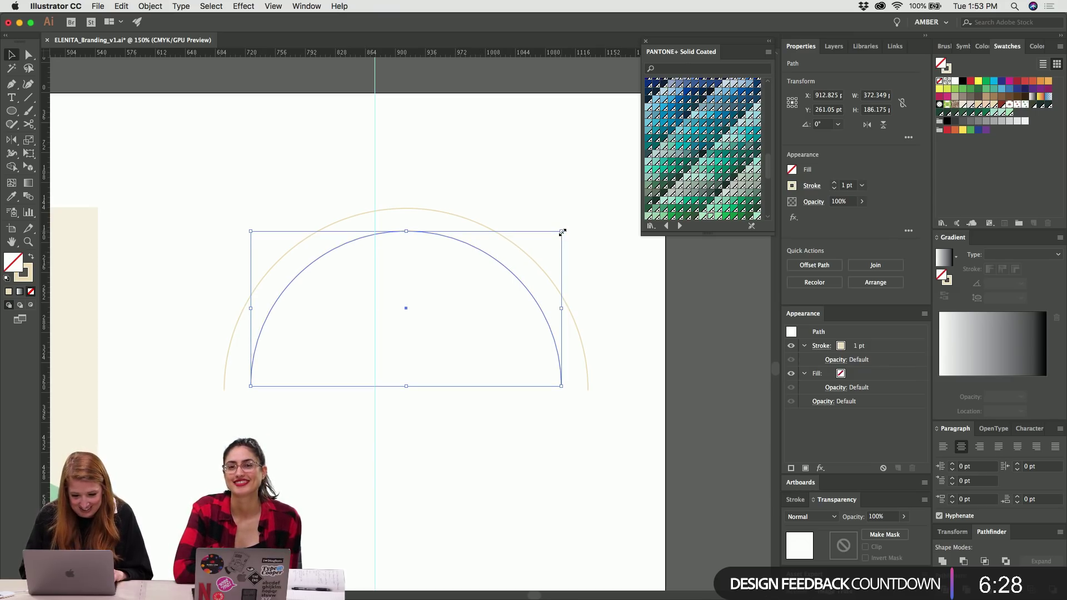
key(super+shift+a)
Copy the "Artisinal Mezcal Cocktail" line from the text block beside the wordmark font studies.
key(super+minus)
key(super+minus)
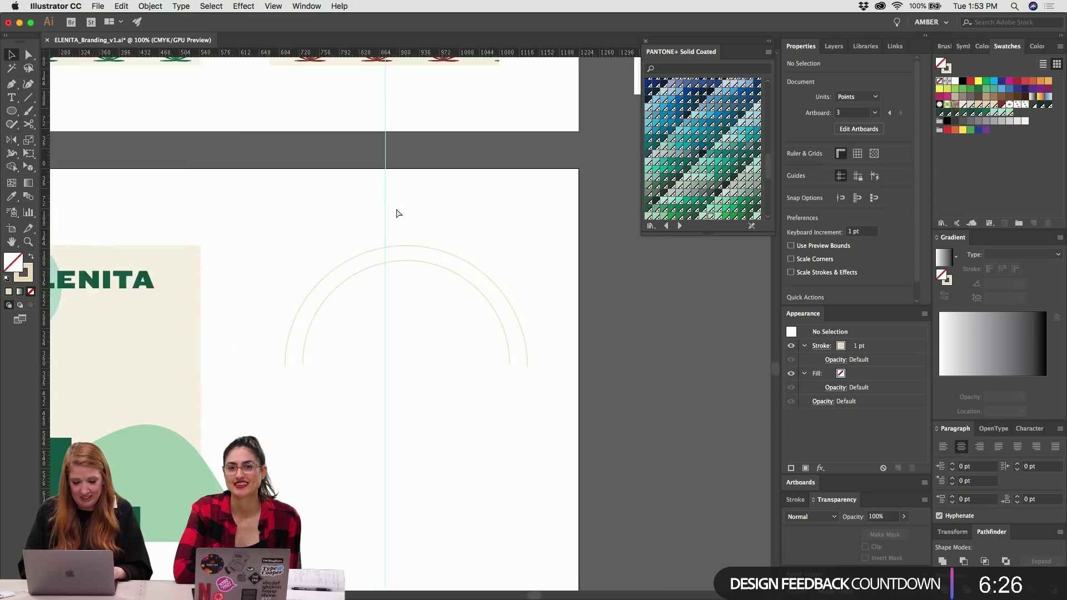
scroll(395, 211, up, 5)
scroll(396, 211, left, 5)
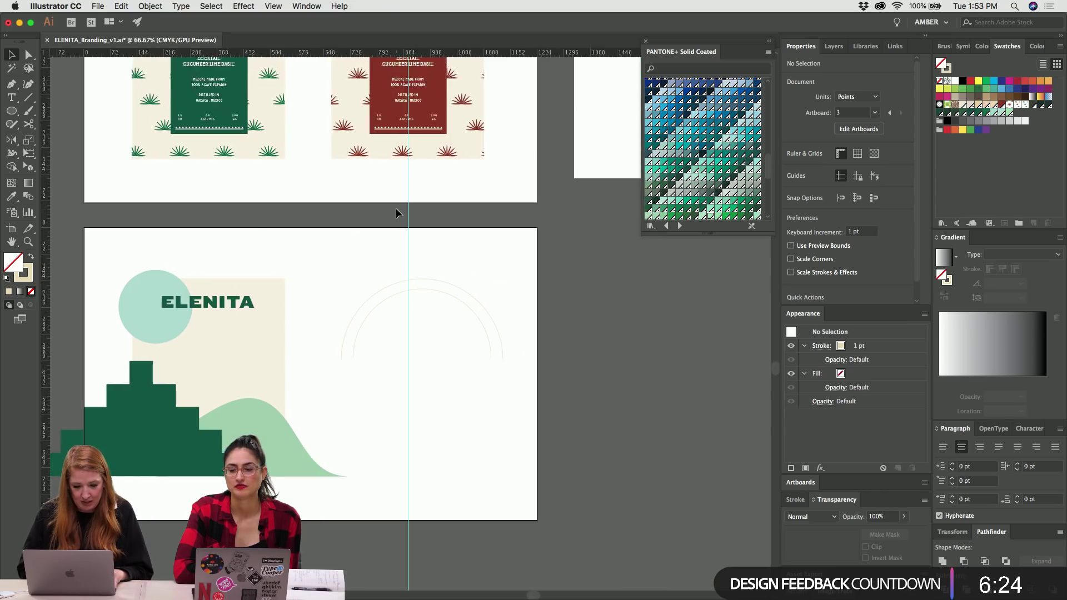
key(super+plus)
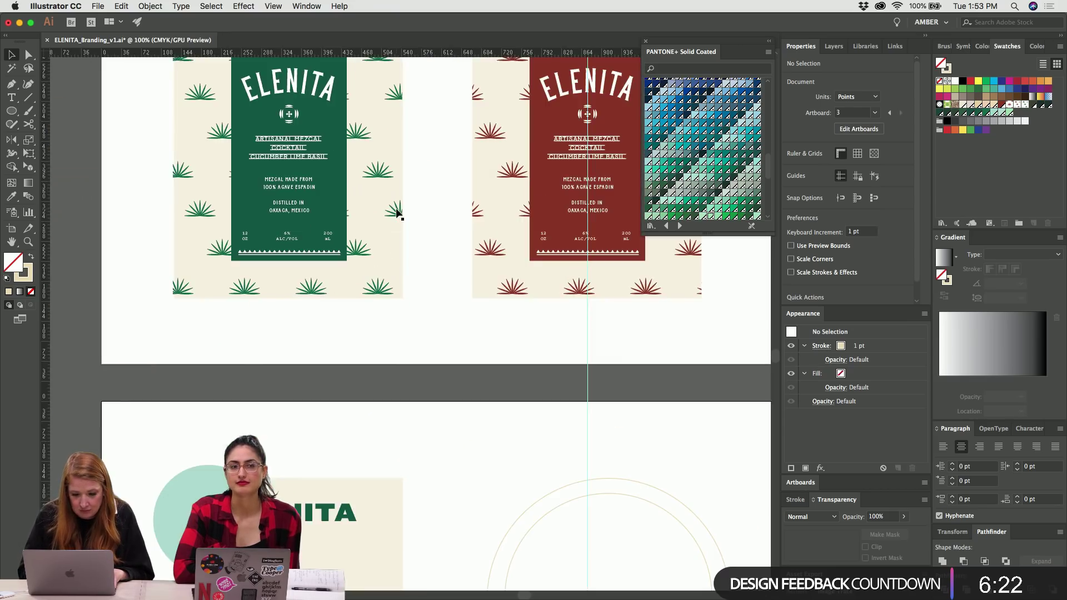
scroll(397, 215, up, 10)
scroll(483, 293, right, 2)
scroll(484, 293, down, 1)
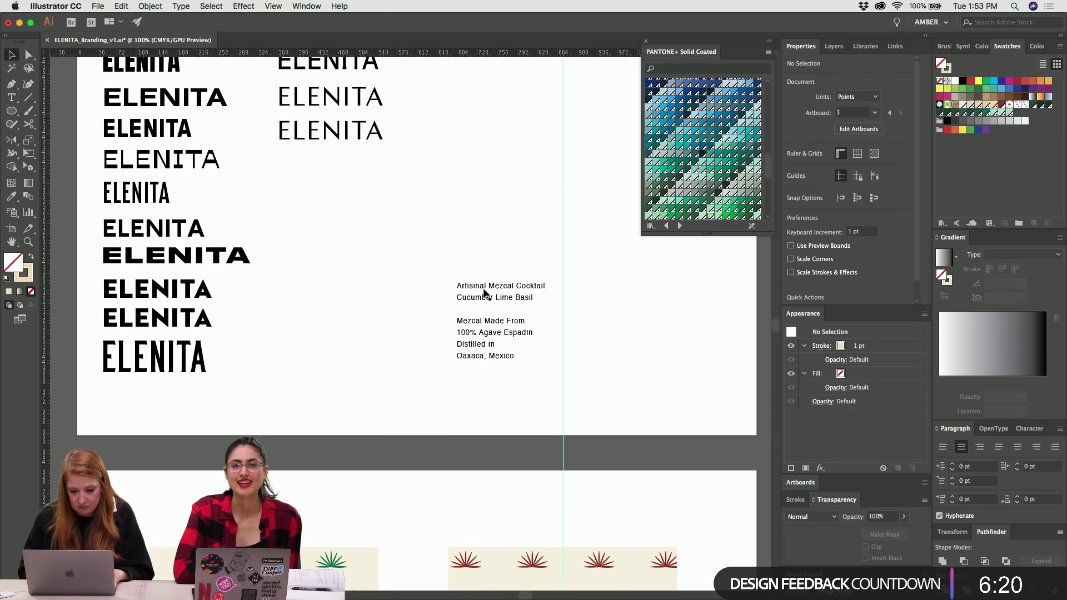
triple_click(483, 289)
key(cmd+c)
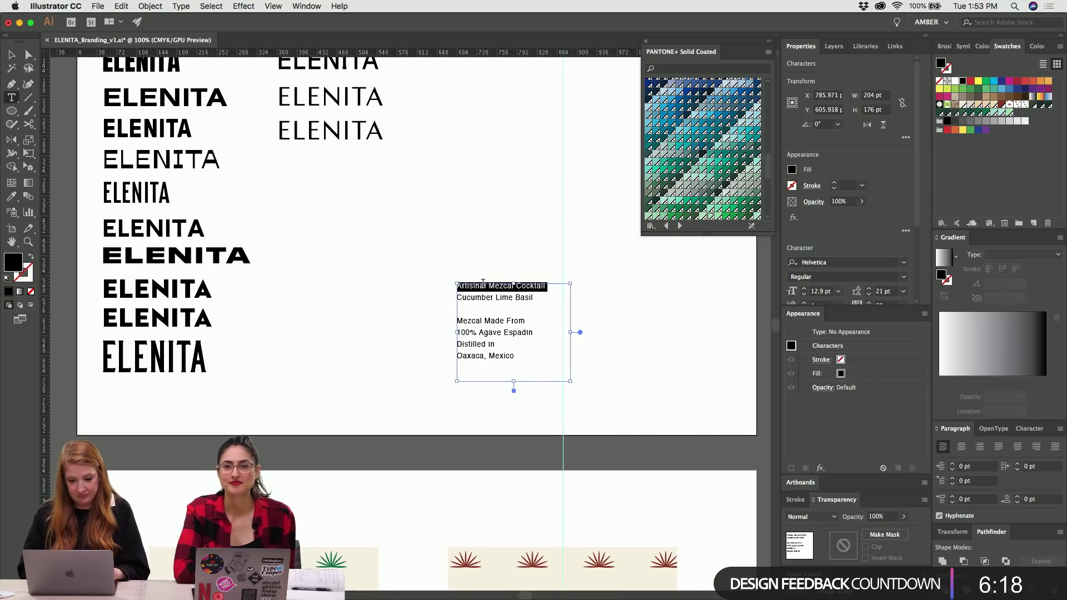
Try to paste the copied tagline as type along the outer arc, starting from its peak.
scroll(484, 290, down, 10)
scroll(484, 290, right, 3)
scroll(487, 286, down, 10)
scroll(487, 285, right, 1)
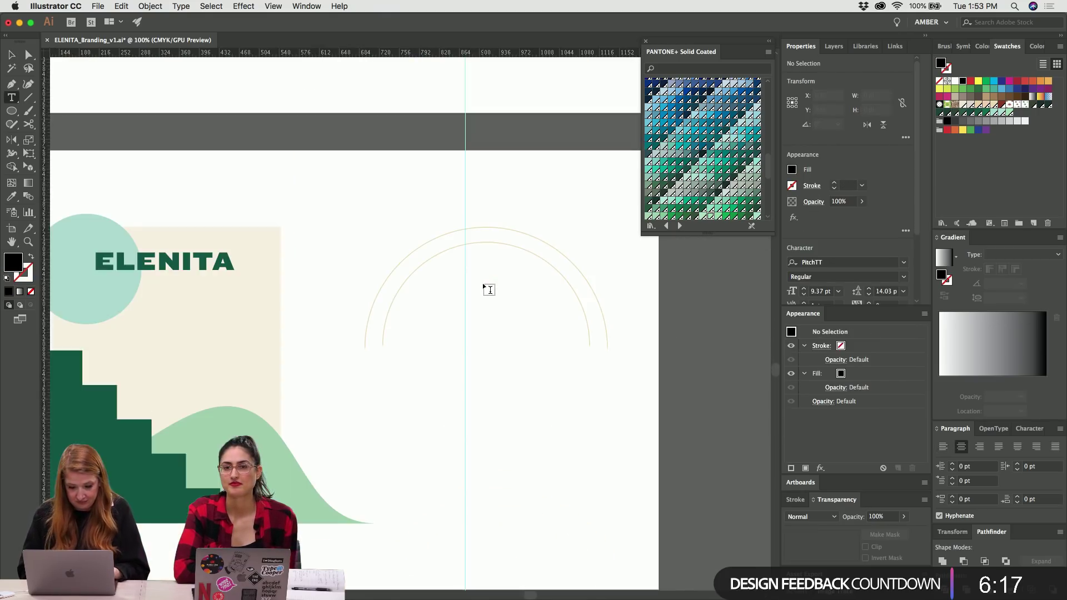
click(481, 227)
key(cmd+v)
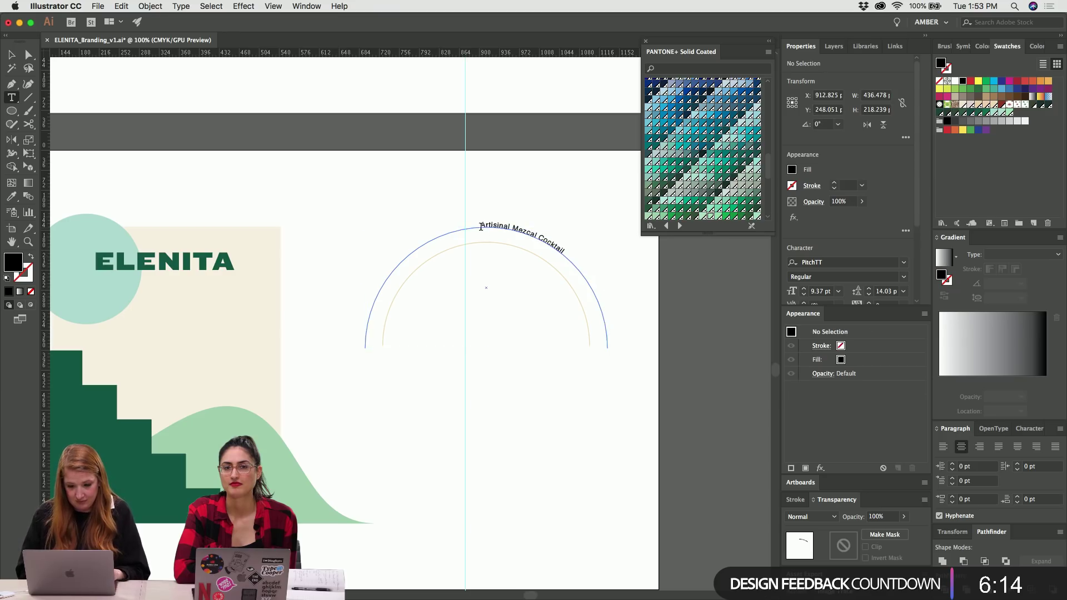
key(Escape)
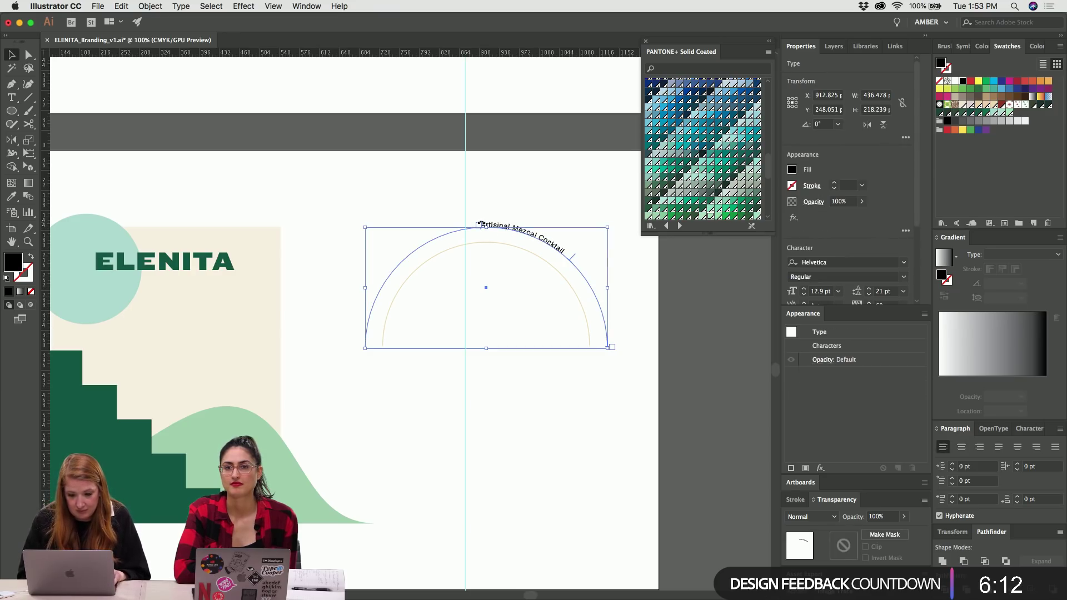
click(462, 205)
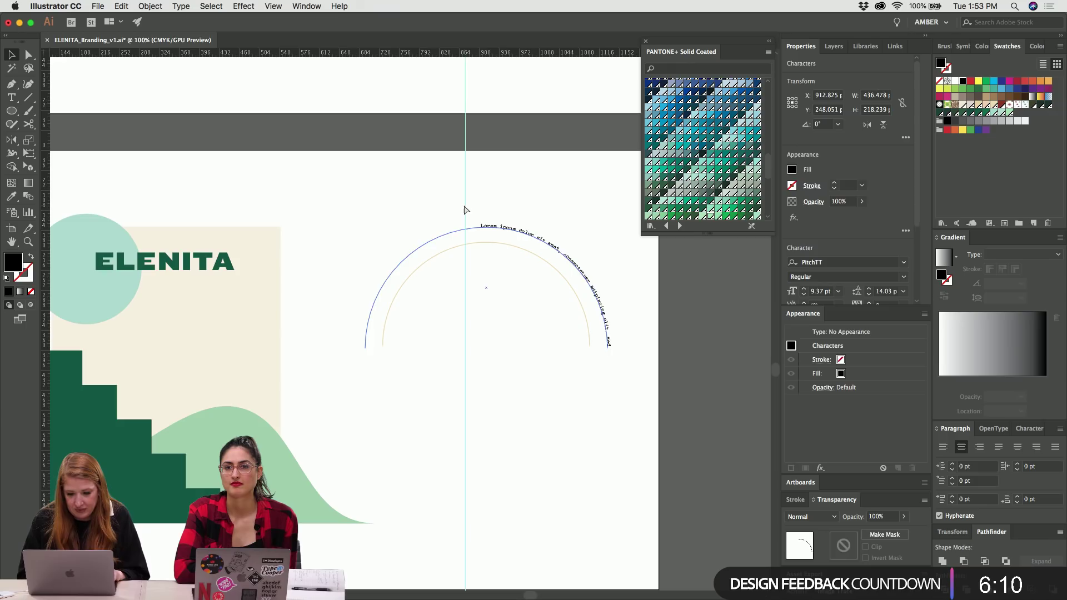
Draw a horizontal line about 478 pt long across both arcs and trim away everything below it.
key(p)
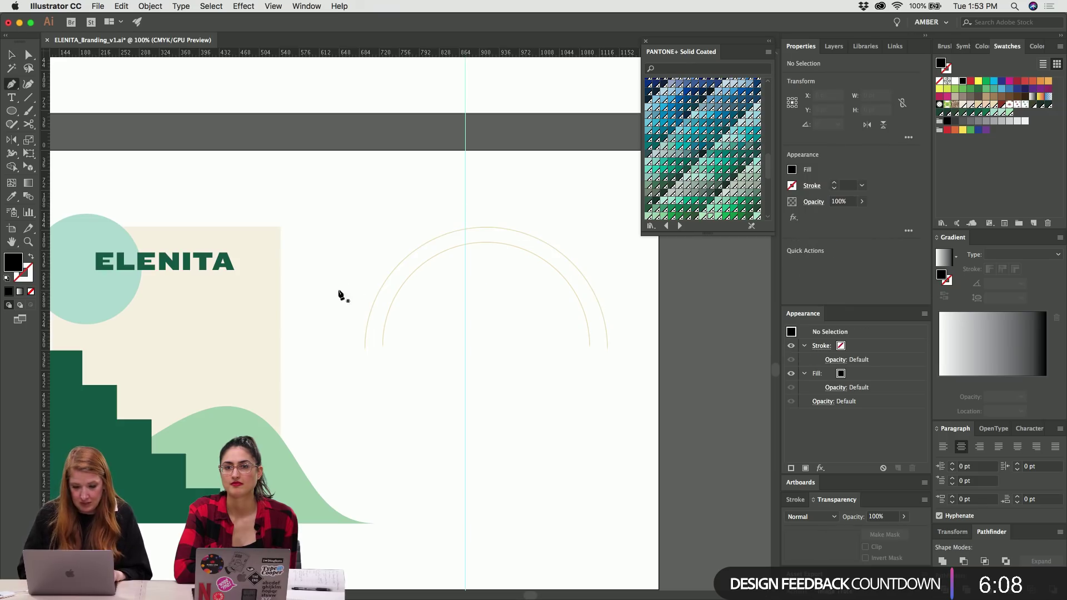
click(353, 268)
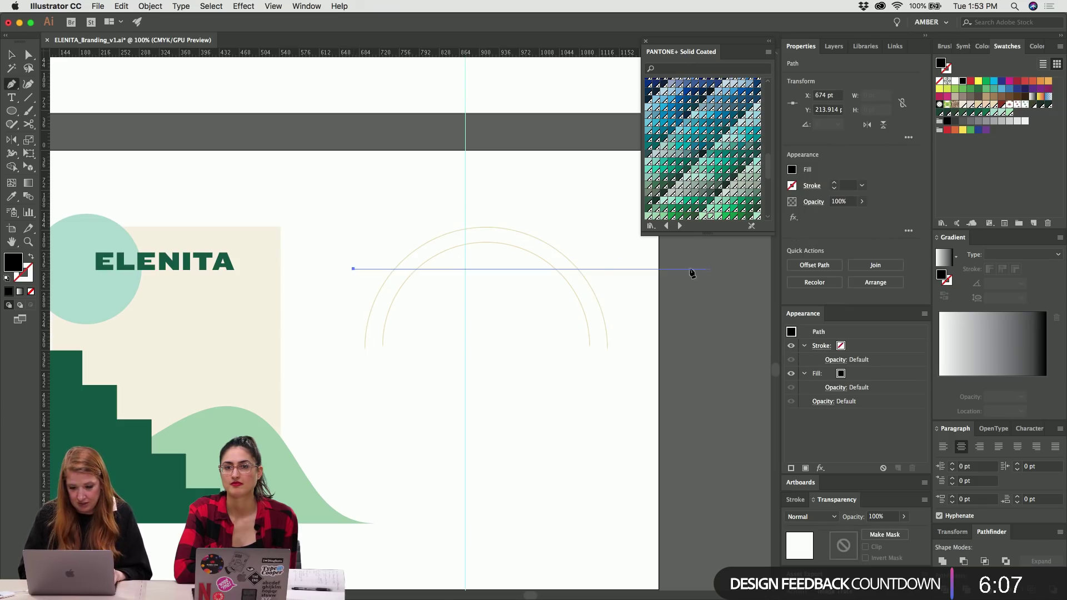
click(619, 269)
key(v)
drag(600, 240, 519, 294)
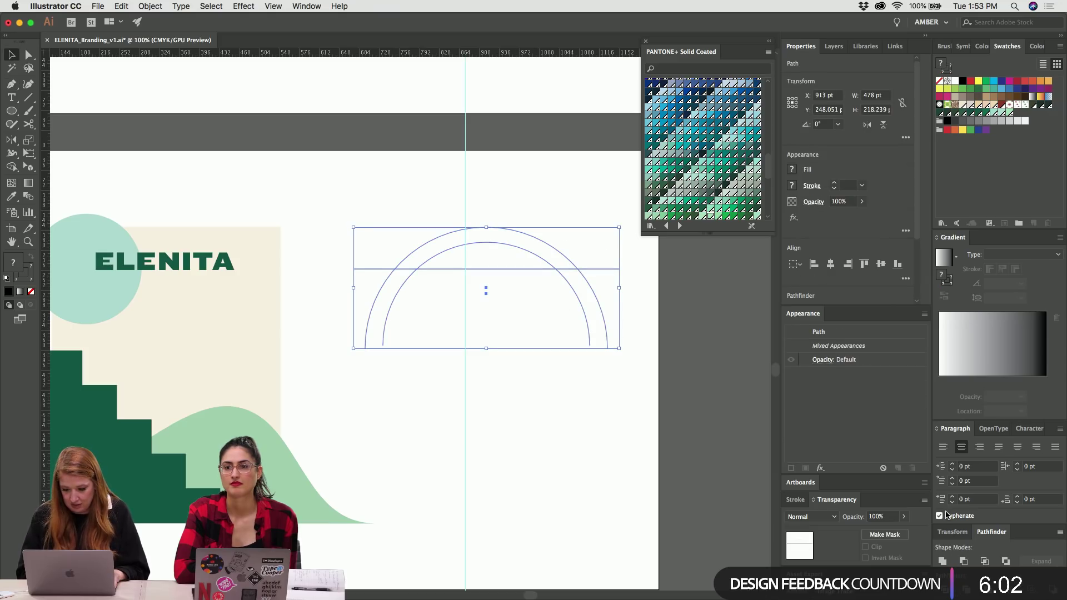
Remove the short straight segments joining the ends of the trimmed shape, leaving two separate open arcs.
key(a)
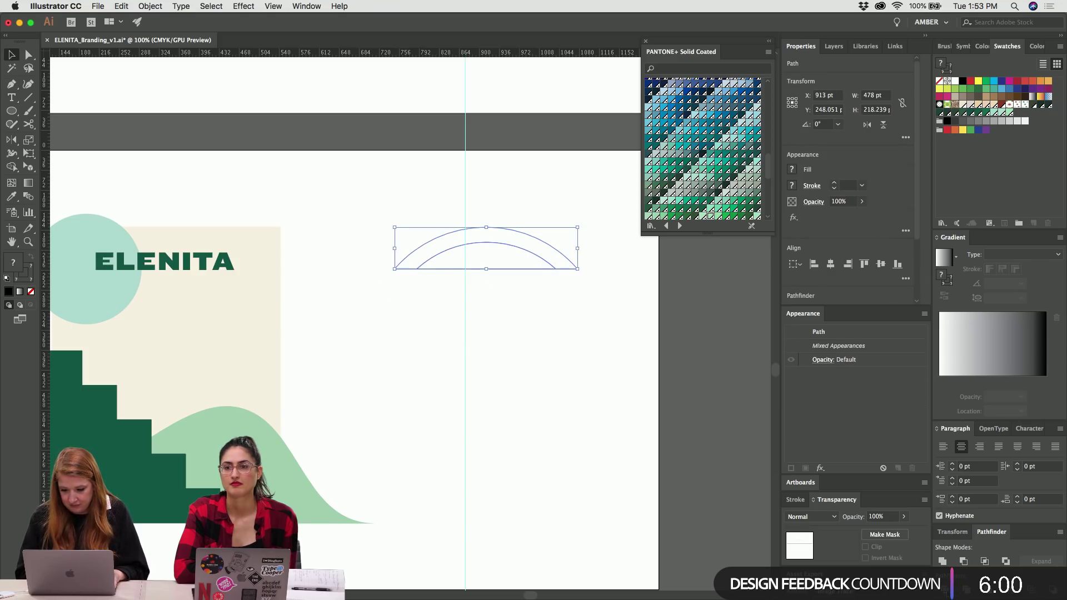
click(542, 363)
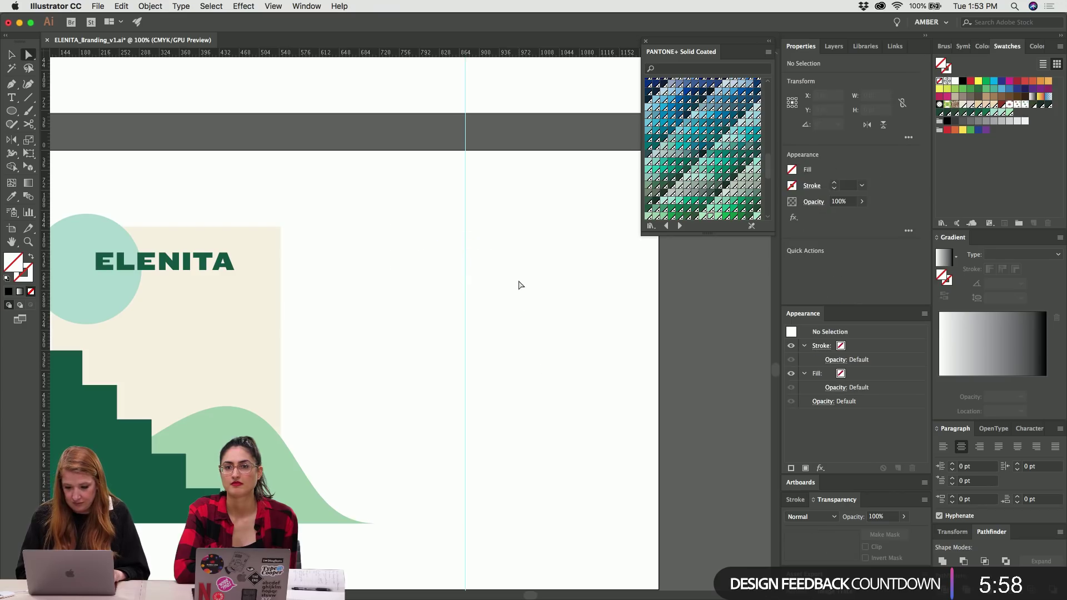
click(488, 262)
key(v)
click(534, 248)
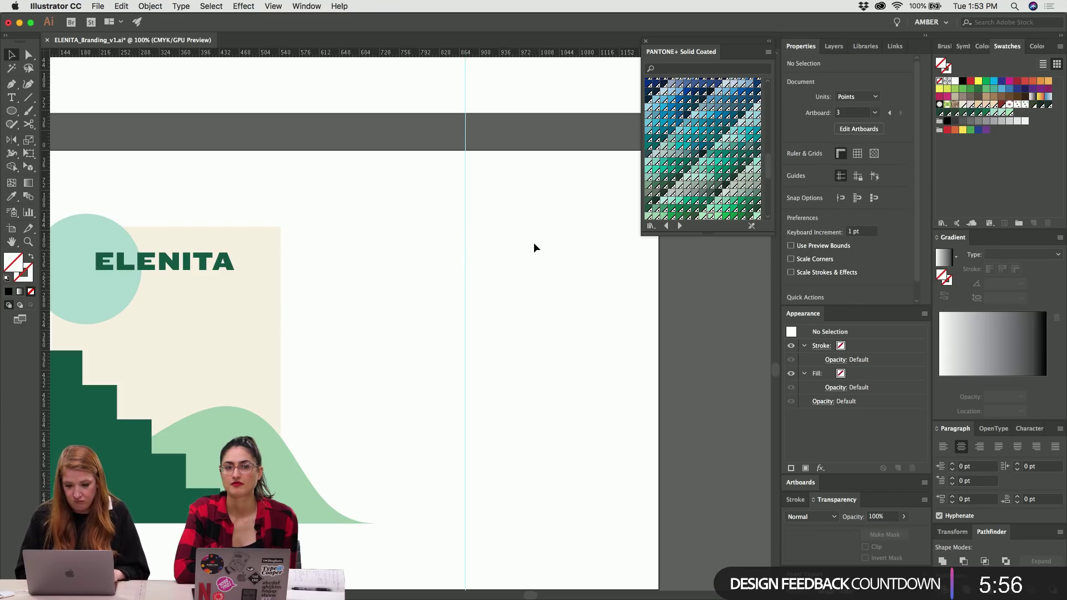
click(520, 269)
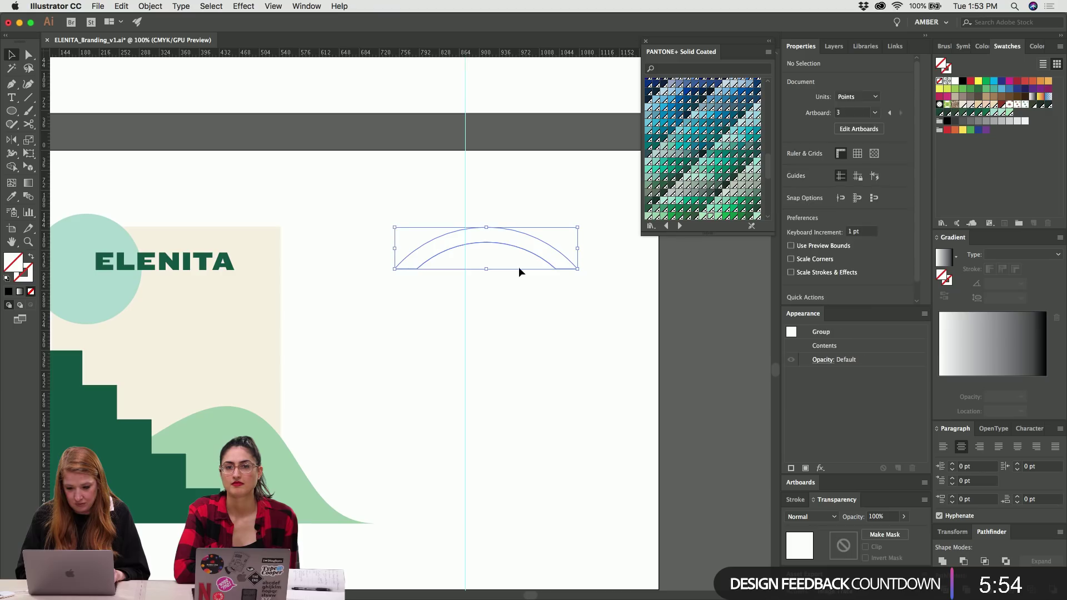
click(536, 216)
click(536, 239)
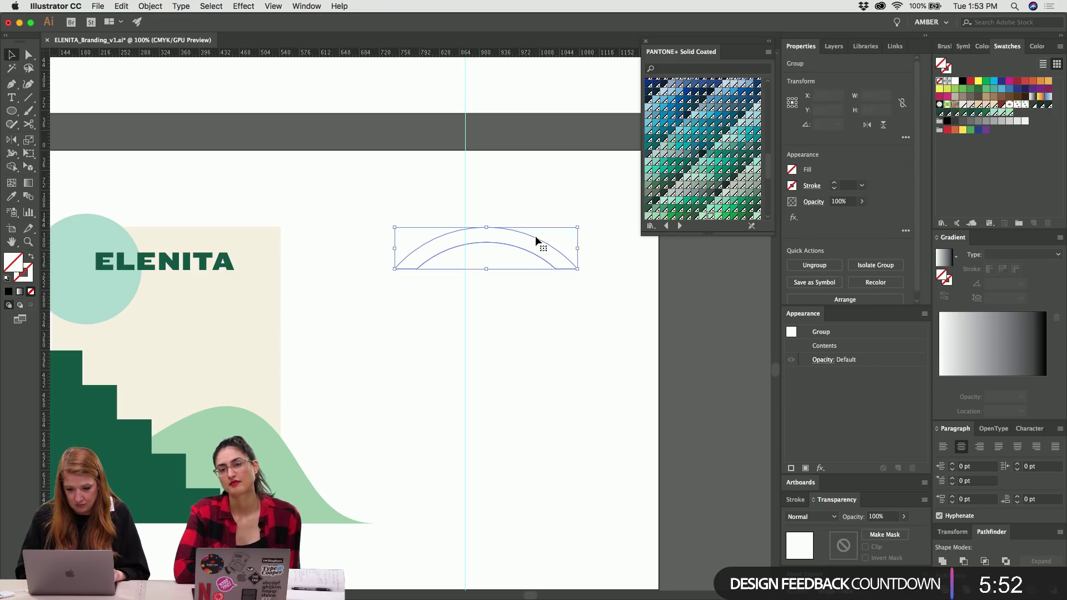
key(a)
click(562, 268)
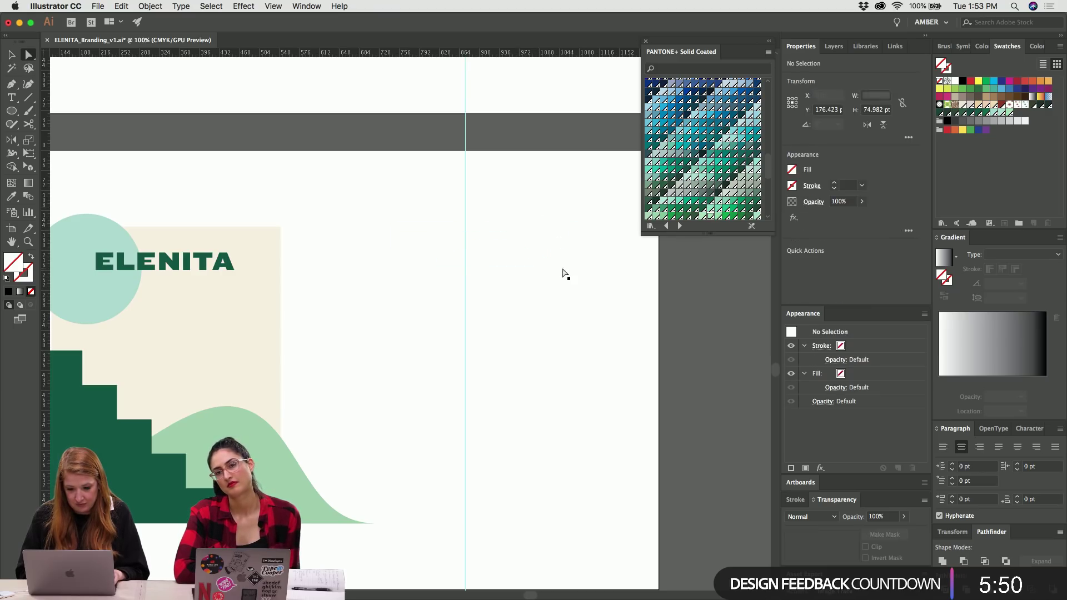
click(562, 269)
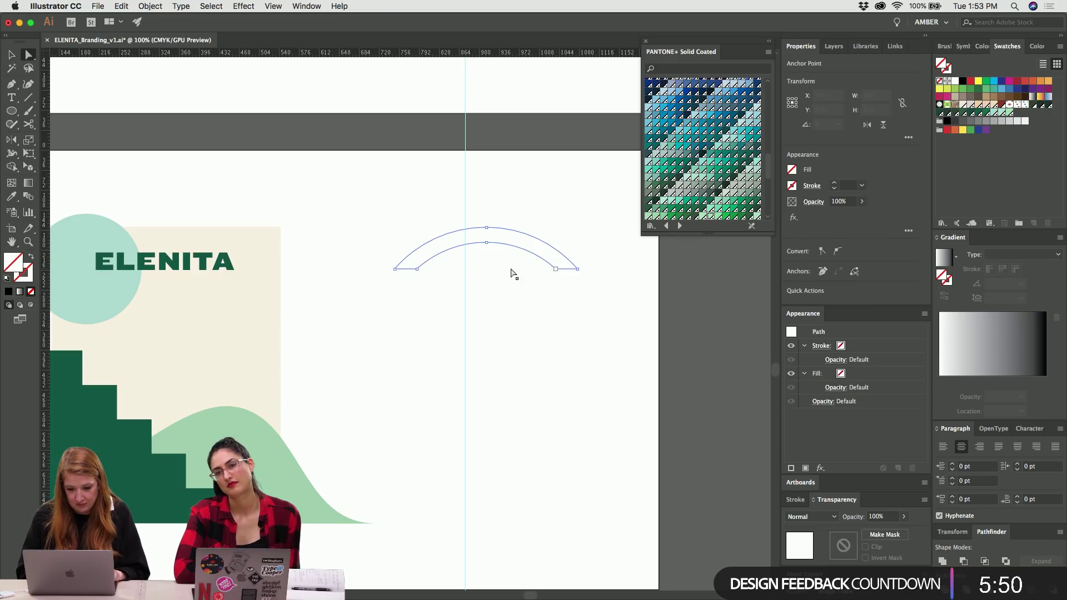
click(409, 272)
key(v)
Display the artwork in outline view around the two unstroked arcs.
scroll(409, 273, up, 1)
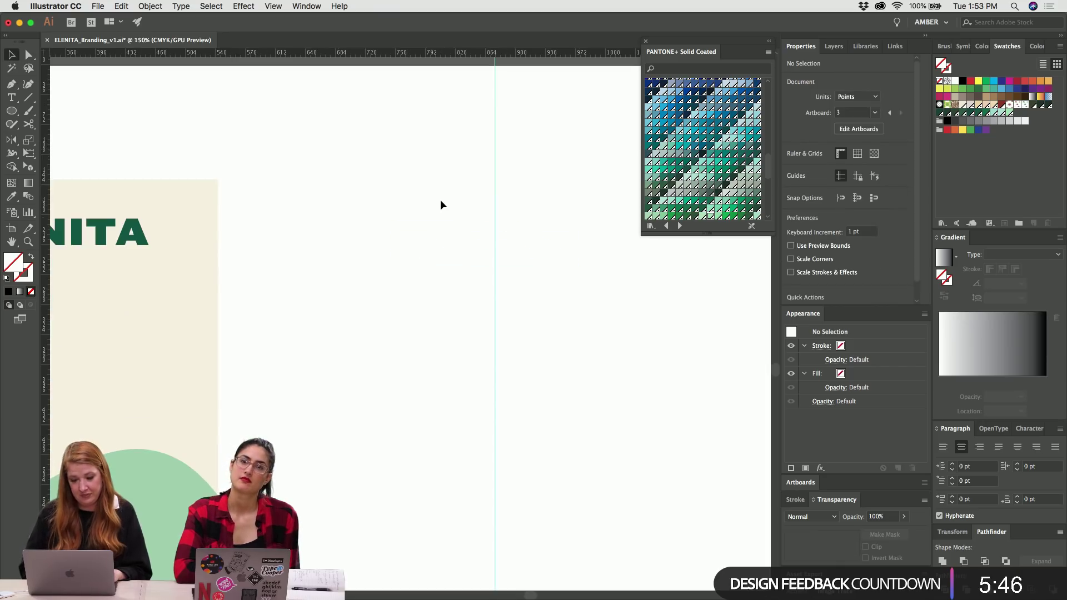
scroll(441, 201, right, 5)
key(super+y)
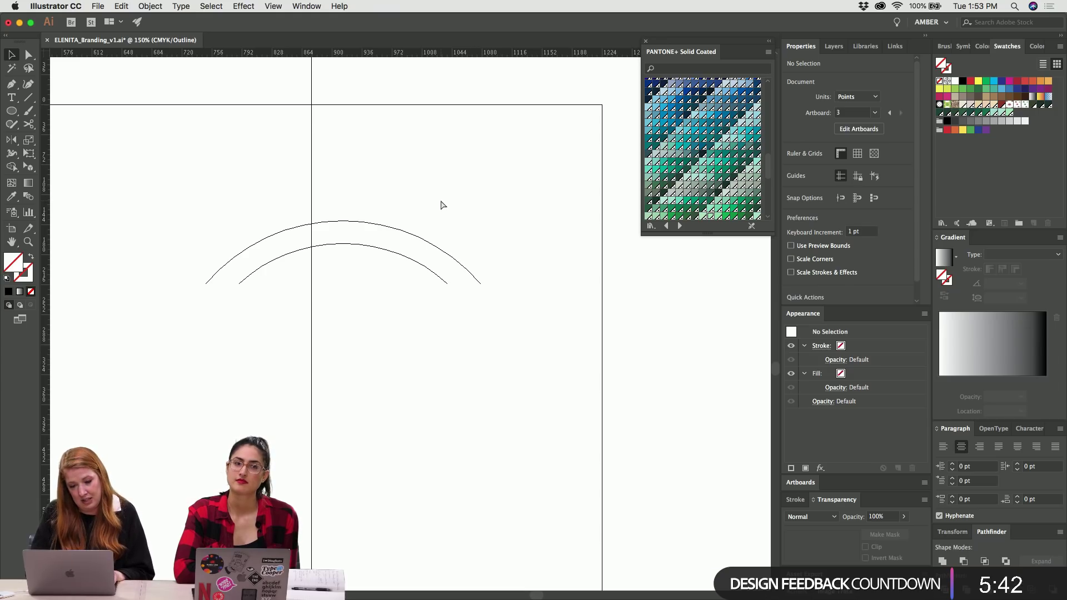
key(super+y)
key(super+y)
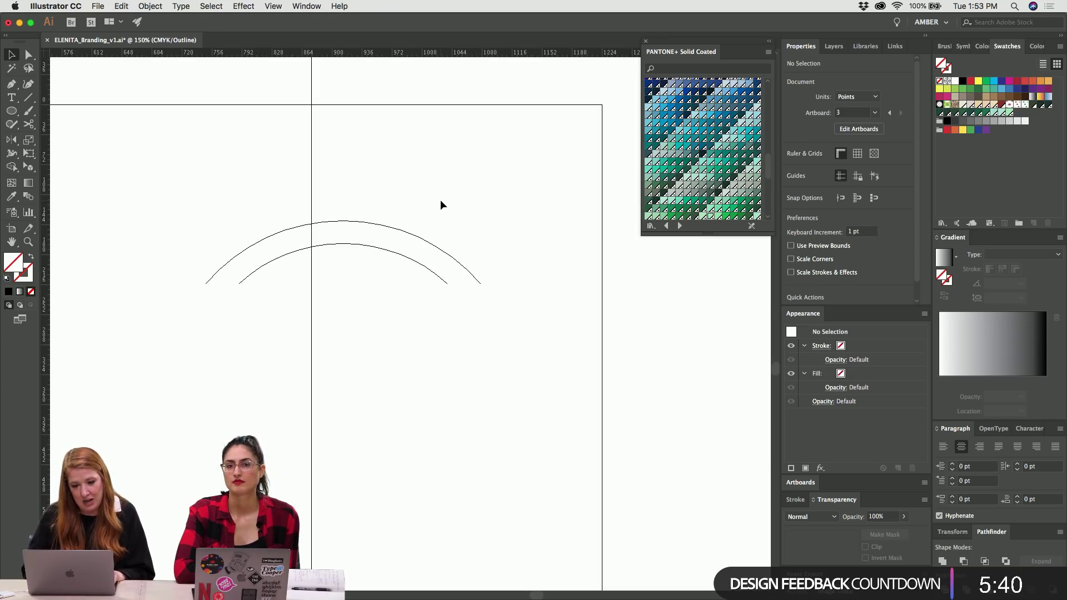
Place the copied "Artisinal Mezcal Cocktail" line as type on the outer arc.
key(t)
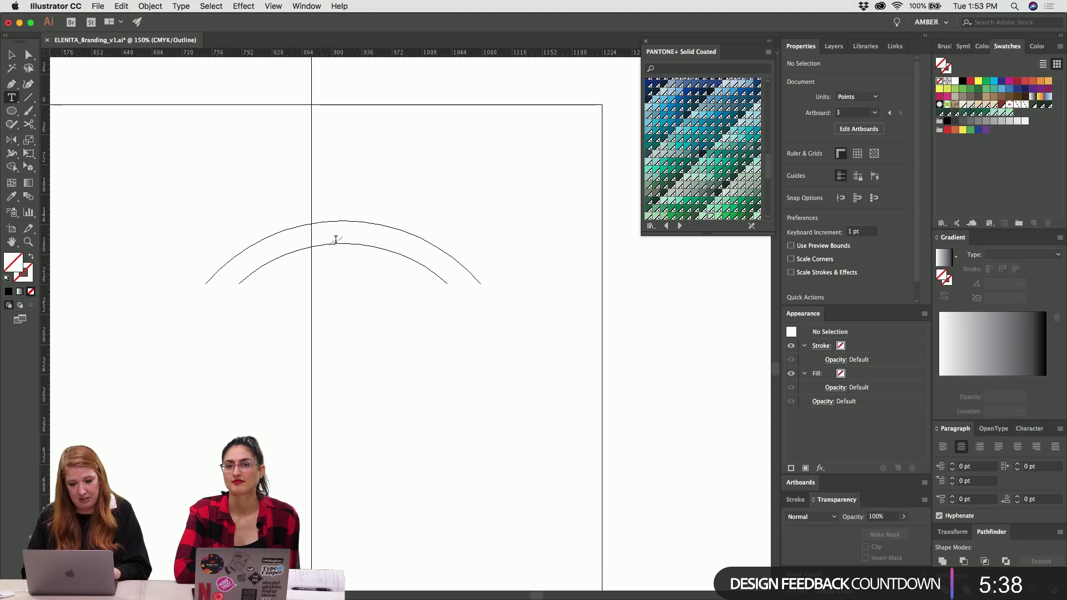
click(341, 221)
key(BackSpace)
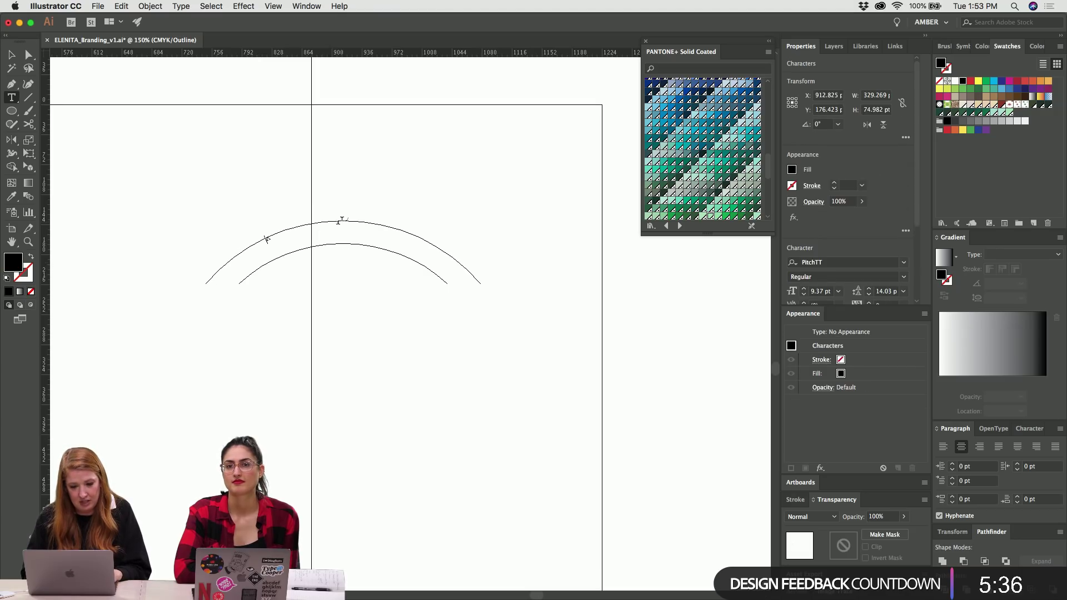
key(super+v)
key(super+shift+a)
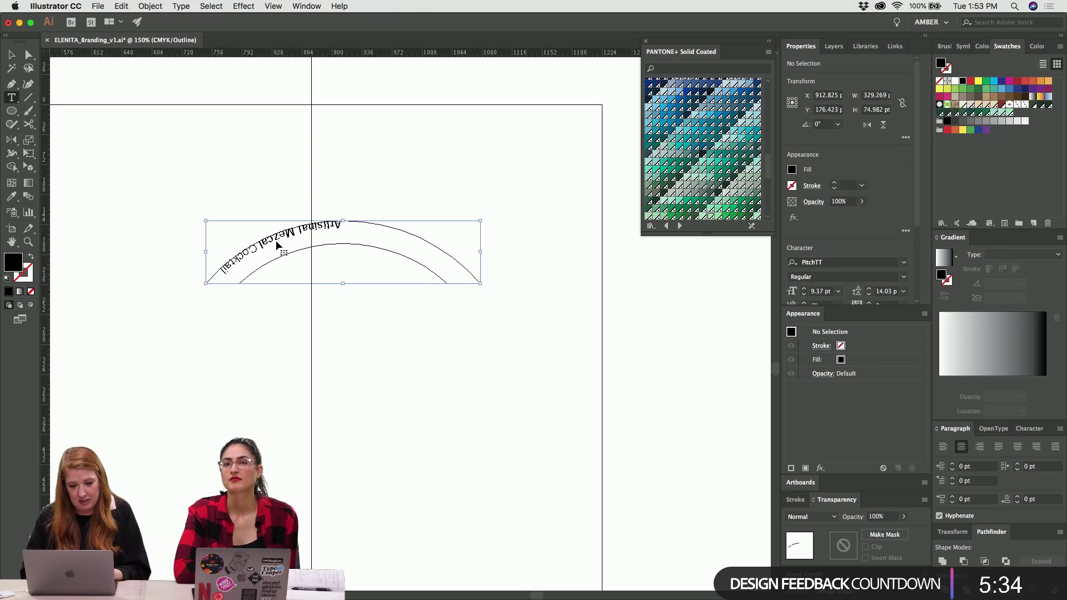
Flip the tagline to the outside of the arc, centre it along the full curve and return to preview view.
key(v)
click(341, 233)
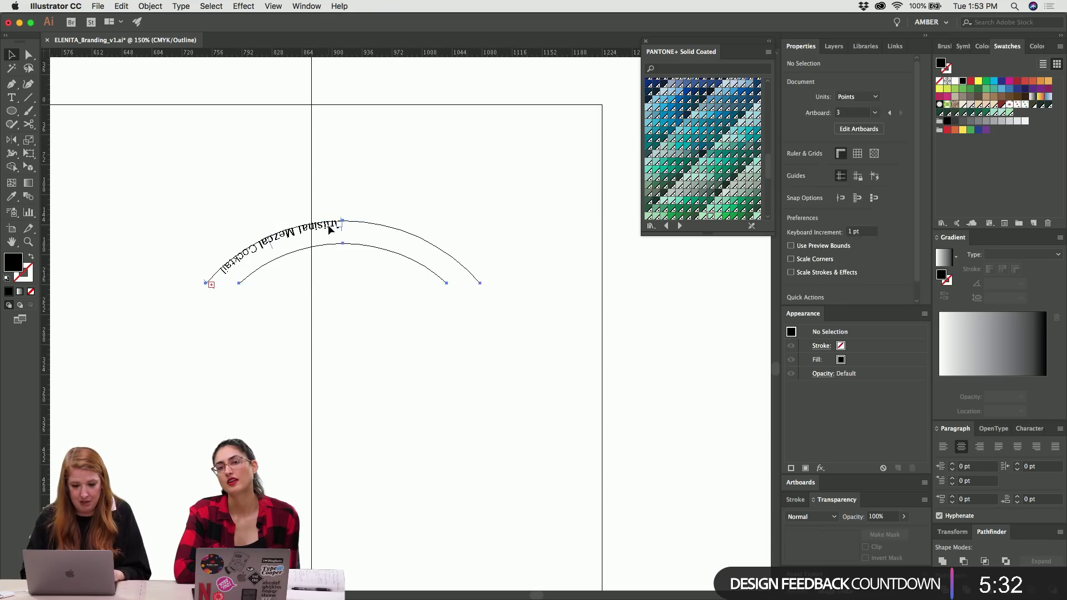
drag(343, 234, 521, 297)
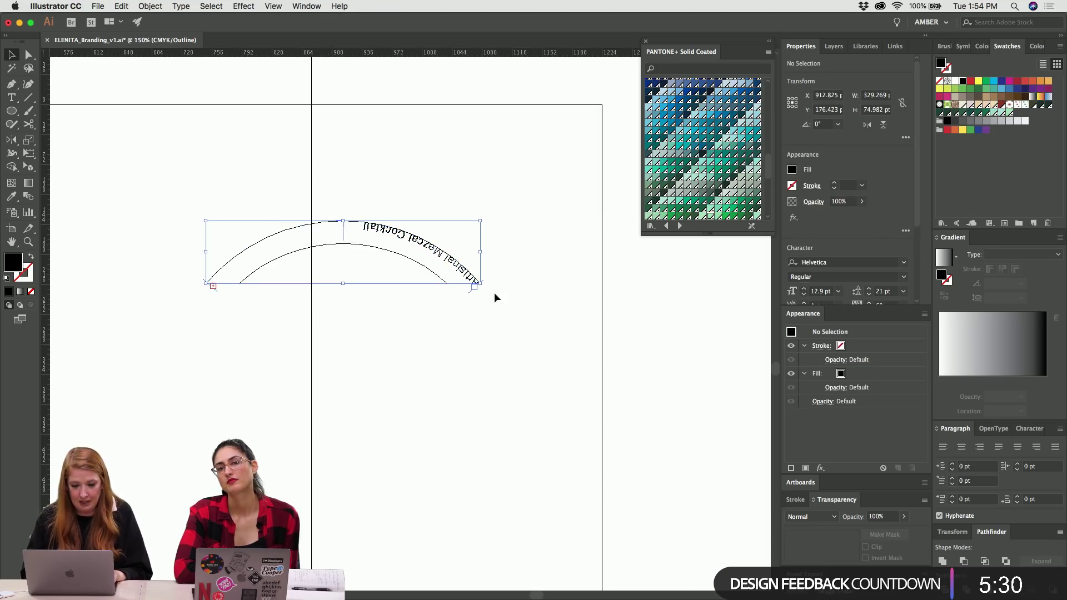
drag(342, 231, 346, 183)
click(961, 447)
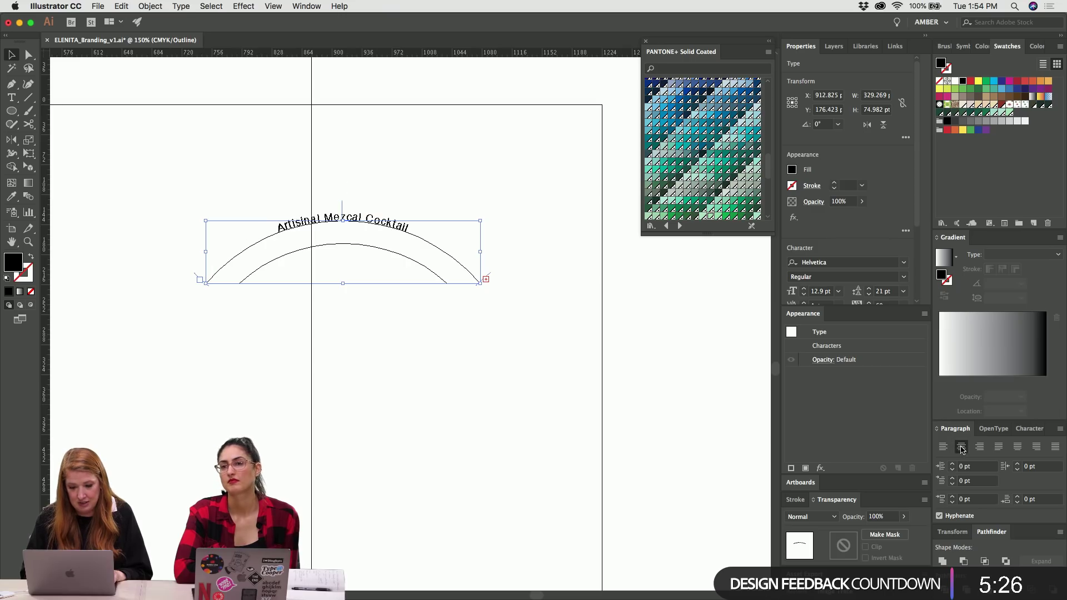
click(465, 377)
key(super+y)
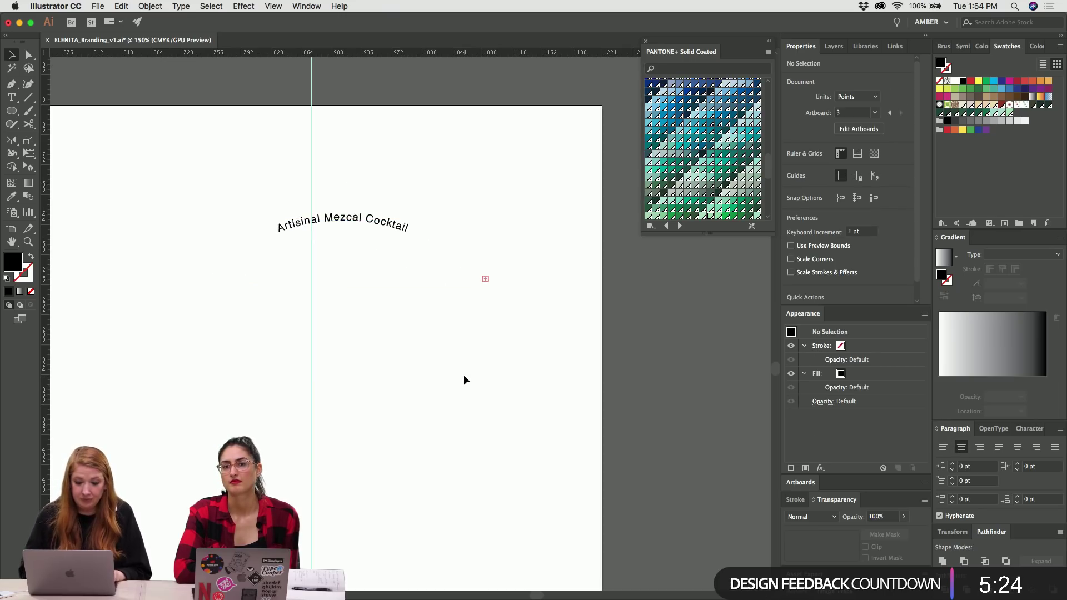
Correct the spelling of "Artisinal" to "Artisanal" in the curved tagline.
key(t)
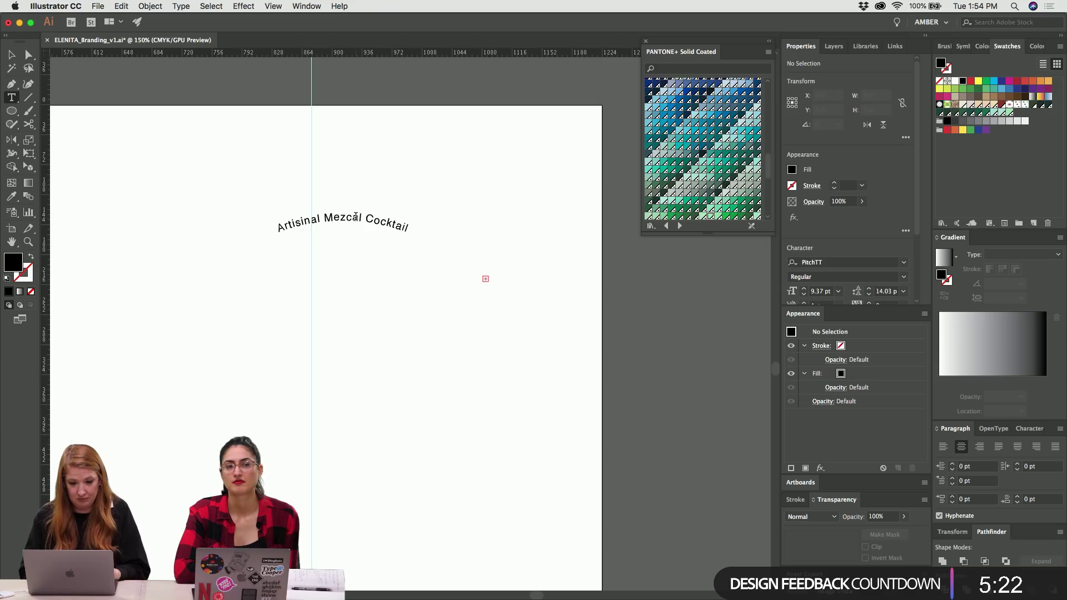
click(356, 217)
key(ctrl+a)
scroll(299, 169, left, 5)
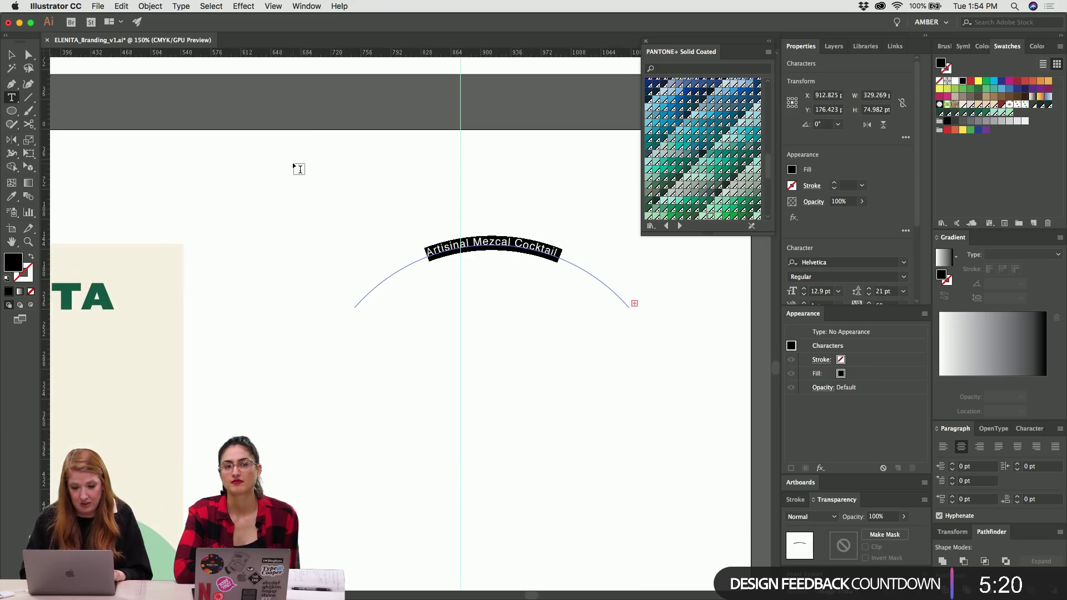
click(453, 244)
key(BackSpace)
text(a)
key(Escape)
key(super+shift+a)
key(super+minus)
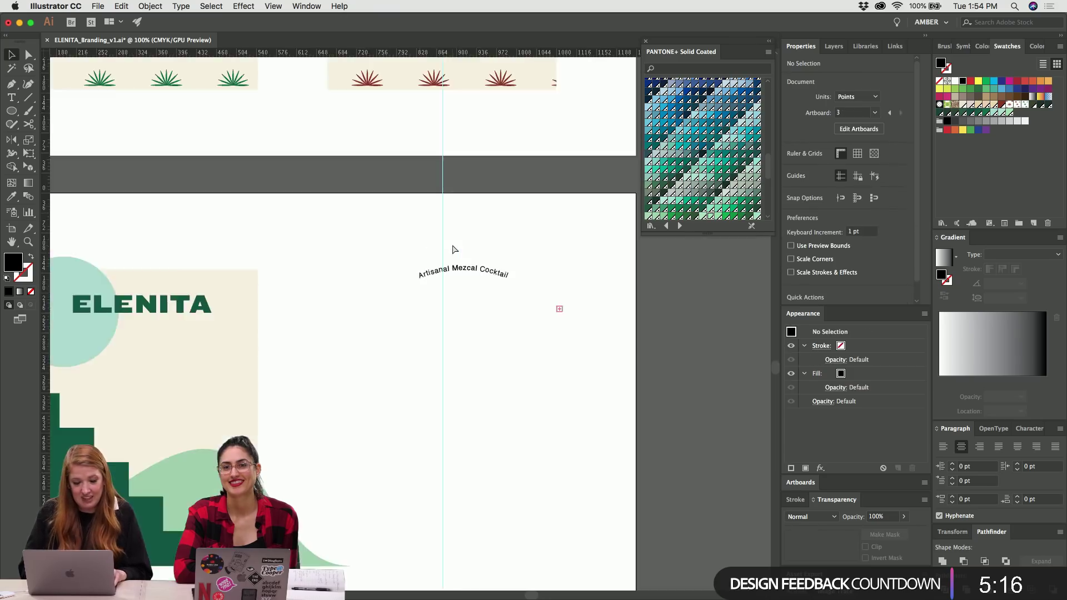
Move the group with the arched "Artisanal Mezcal Cocktail" tagline onto the label, just below the ELENITA wordmark.
key(super+minus)
key(v)
click(459, 299)
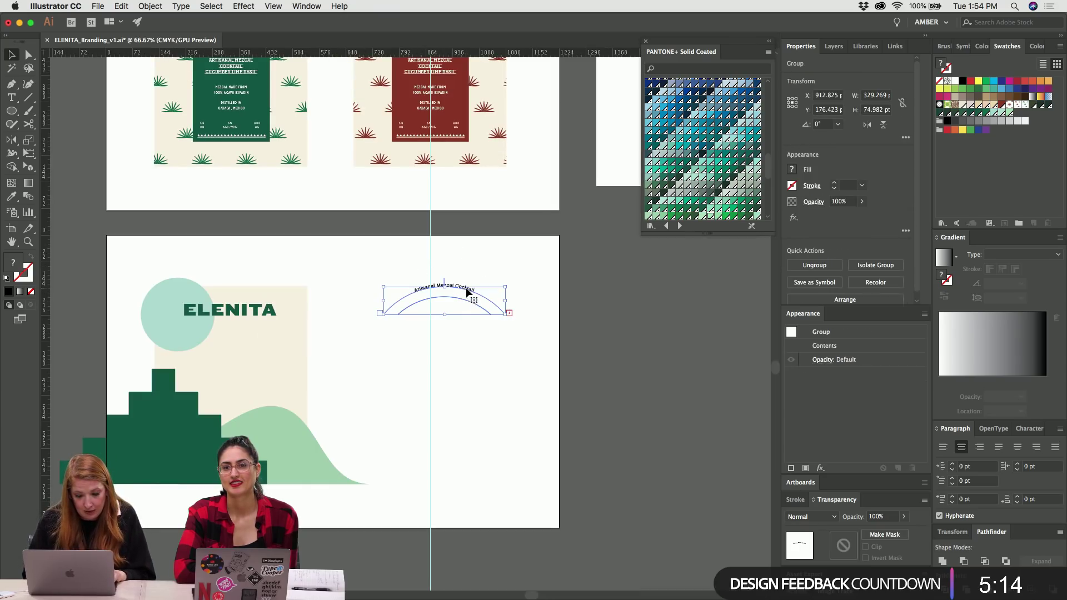
drag(459, 295, 248, 330)
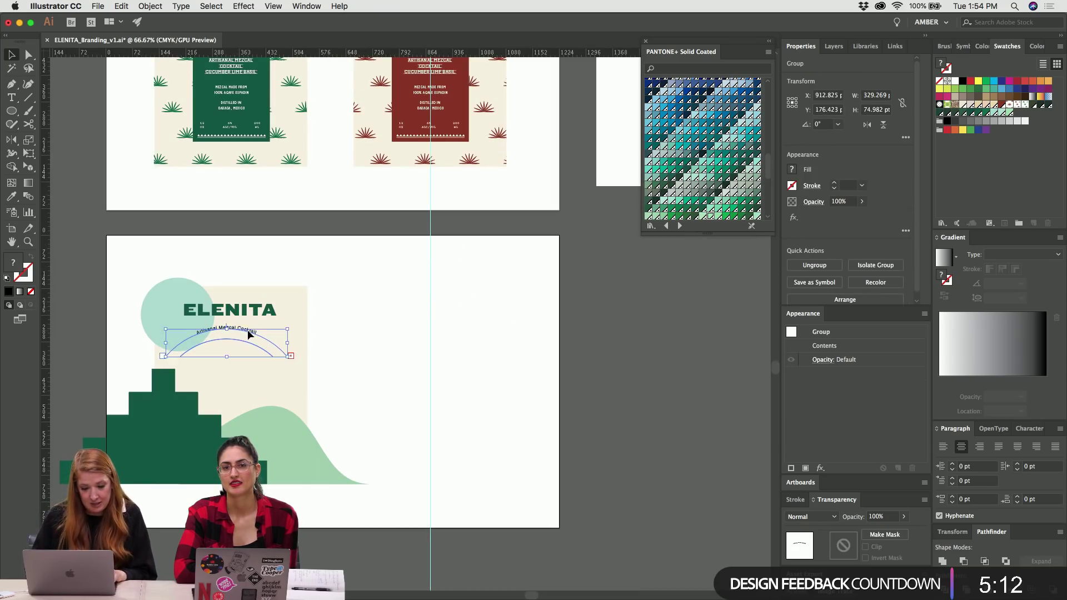
scroll(248, 329, left, 5)
key(super+plus)
key(super+plus)
key(super+plus)
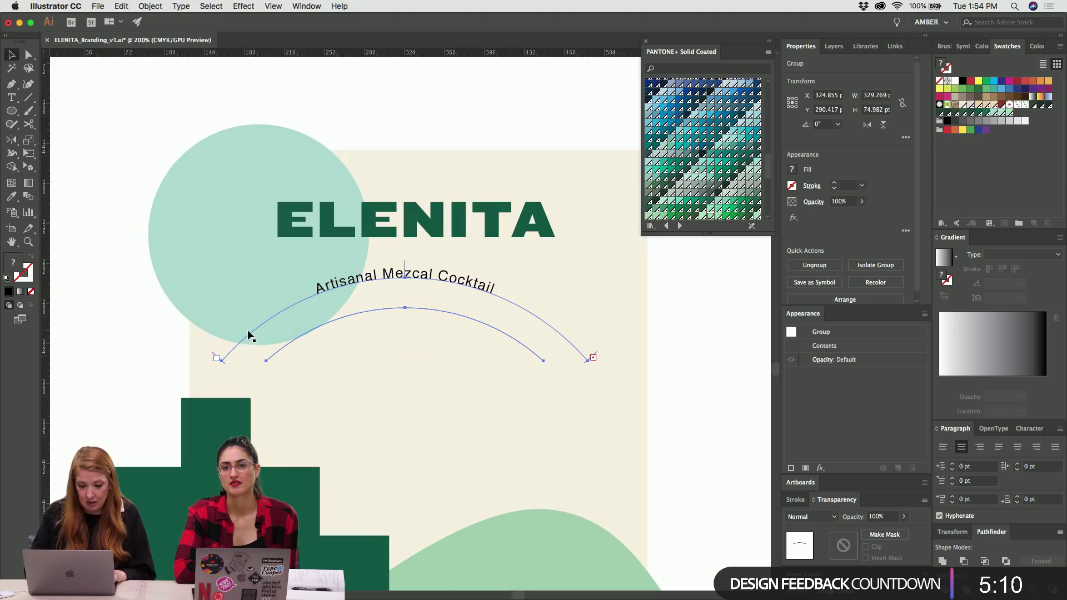
click(607, 234)
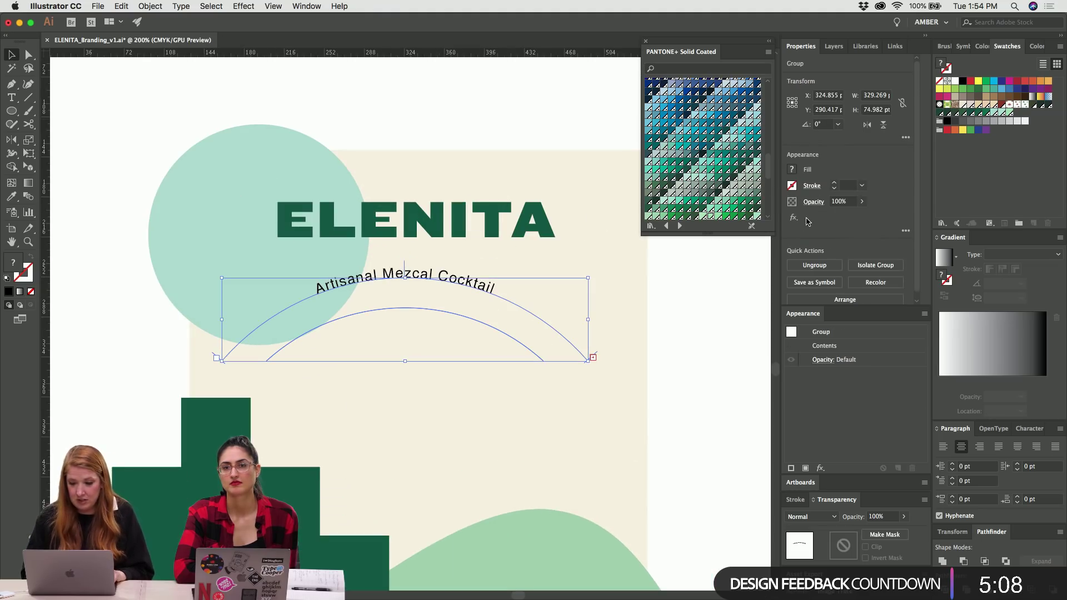
Fill the curved tagline inside the group with dark green and leave group isolation.
double_click(469, 284)
click(469, 285)
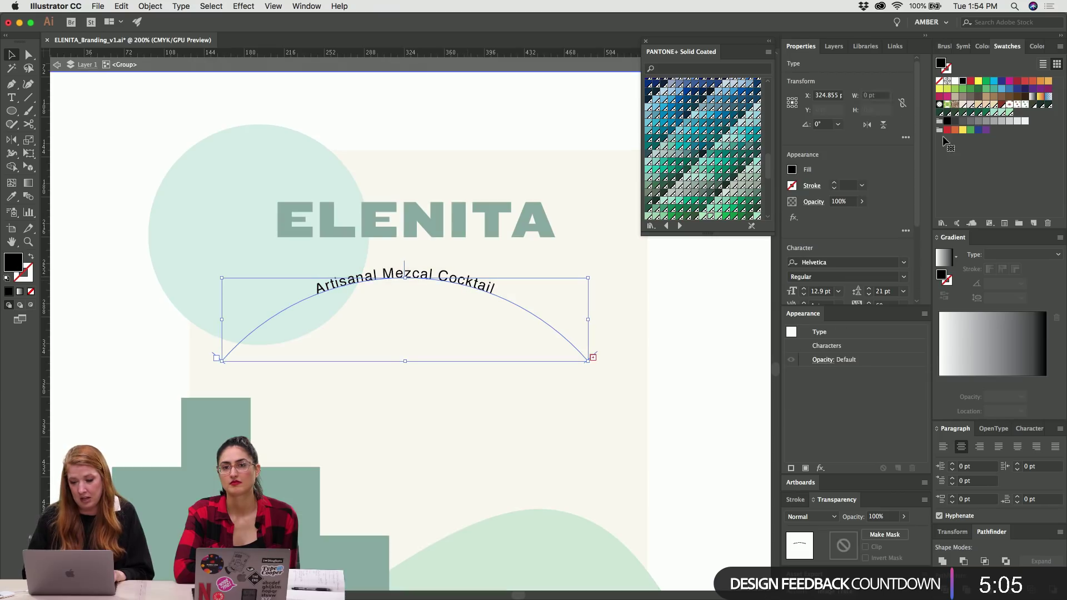
click(987, 114)
click(518, 105)
double_click(518, 105)
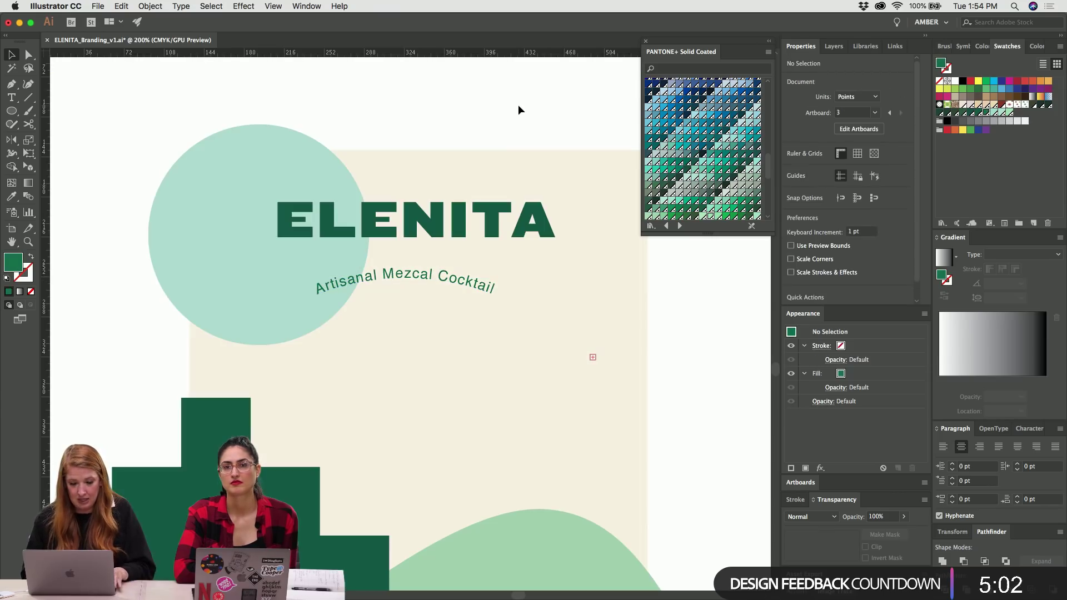
In outline view, add "cucumber lime basil" as type on the inner arc of the group.
click(410, 302)
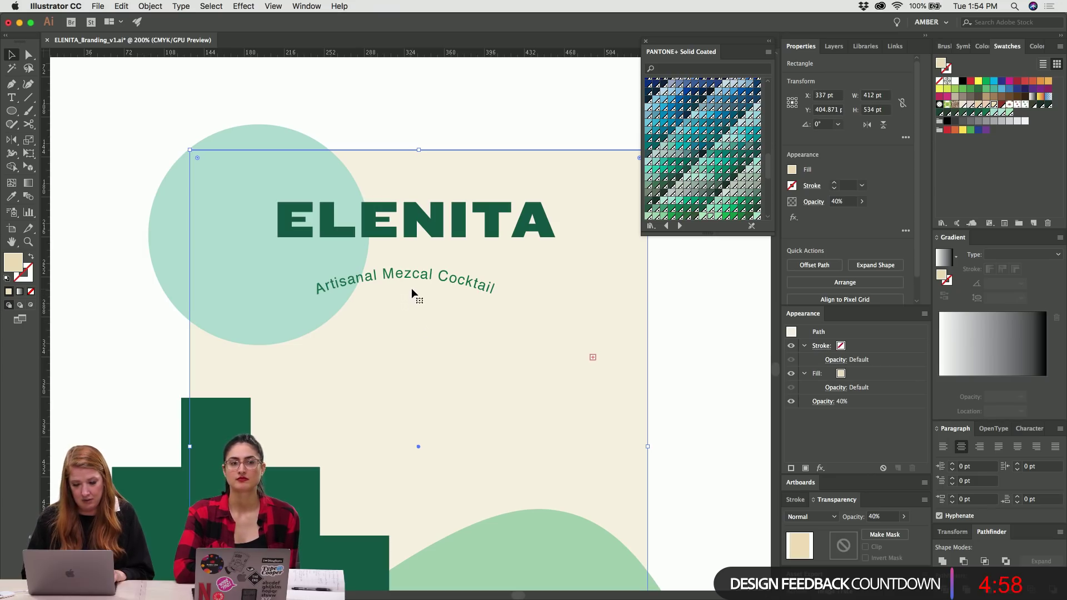
key(super+y)
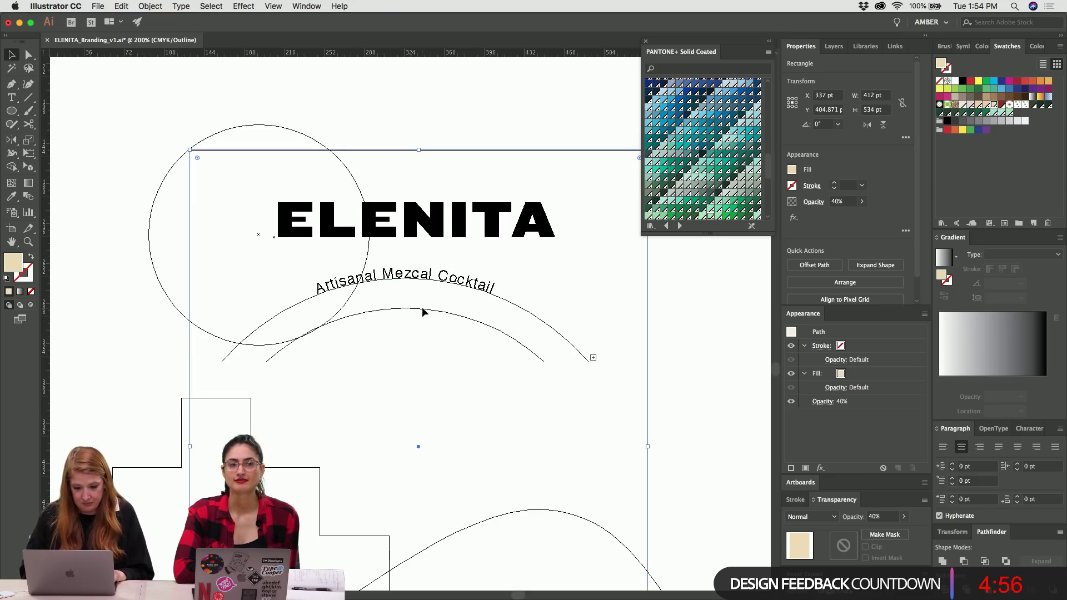
click(422, 309)
key(super+shift+a)
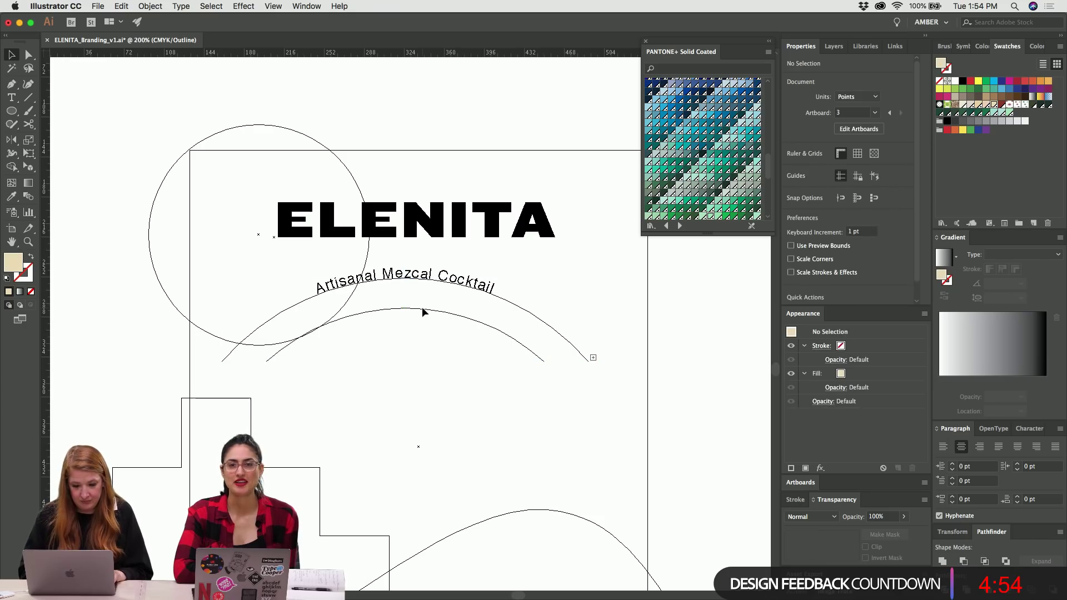
click(423, 309)
double_click(422, 309)
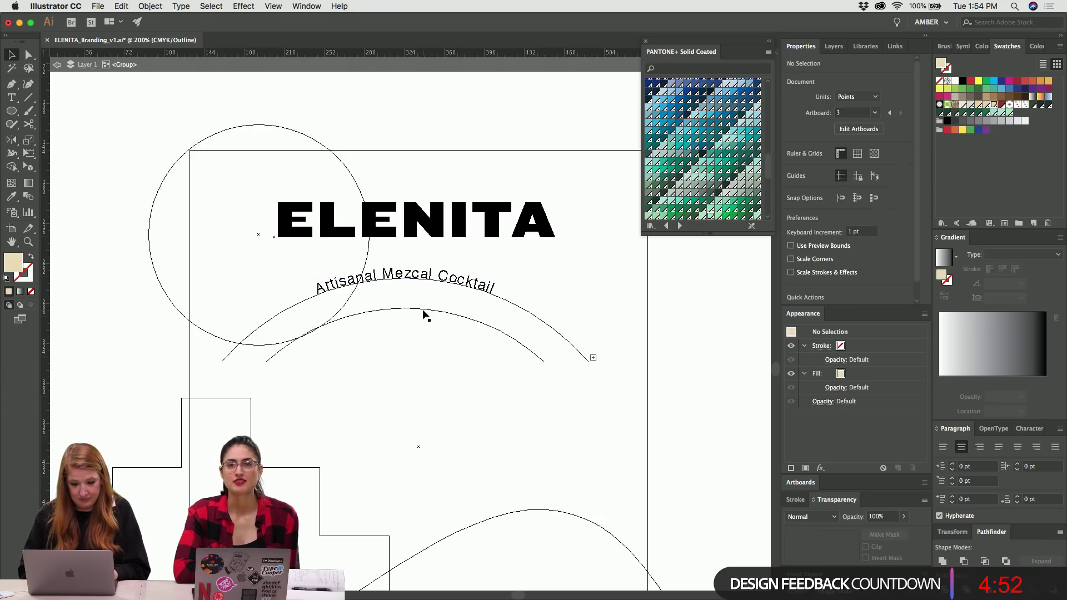
click(422, 308)
key(t)
click(418, 308)
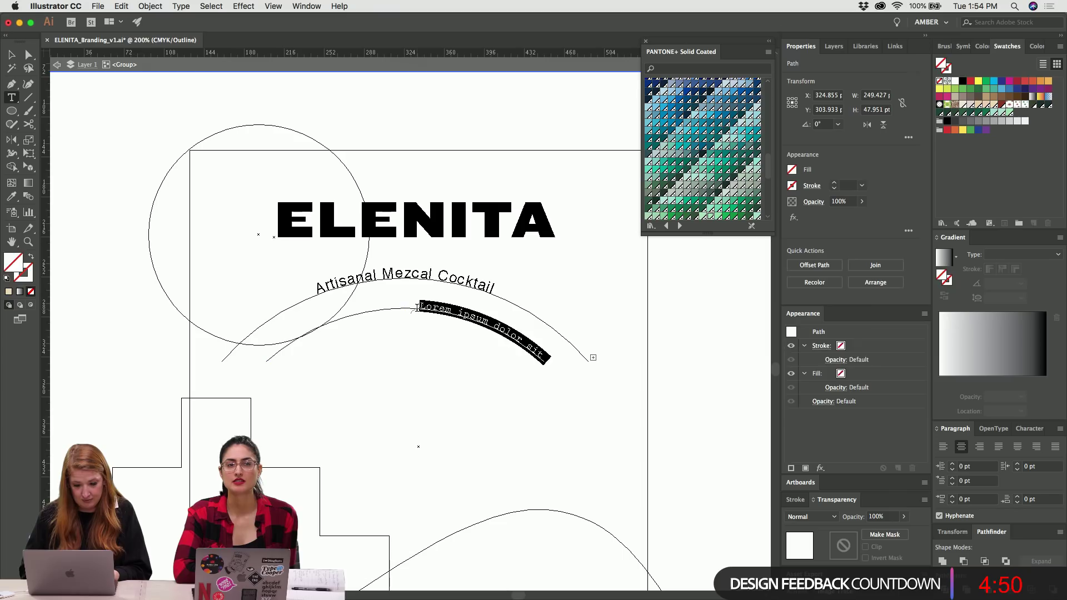
key(BackSpace)
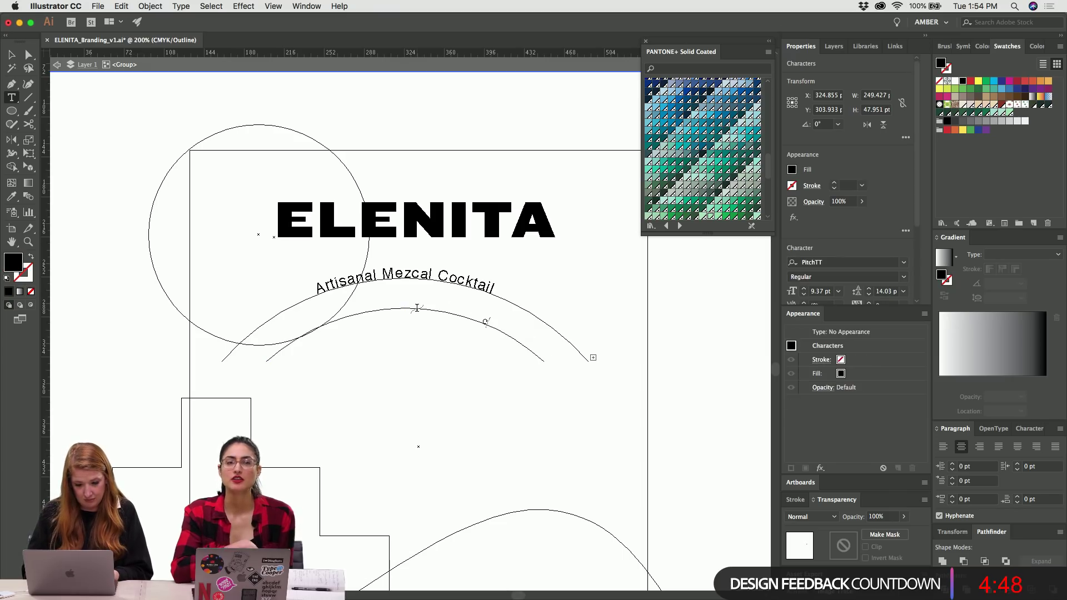
text(Sucumb)
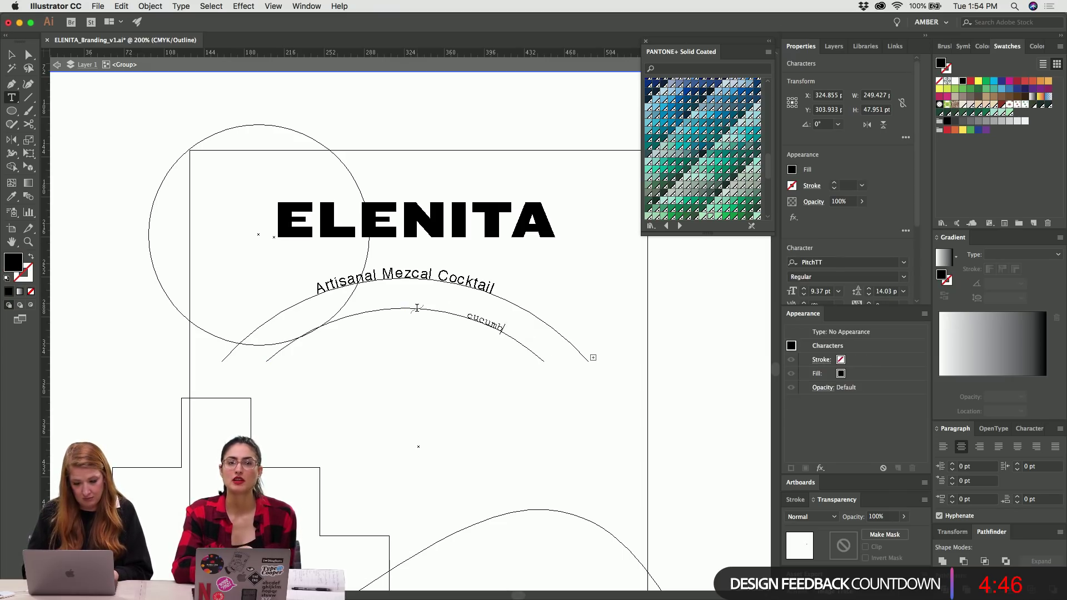
text(er lime basil)
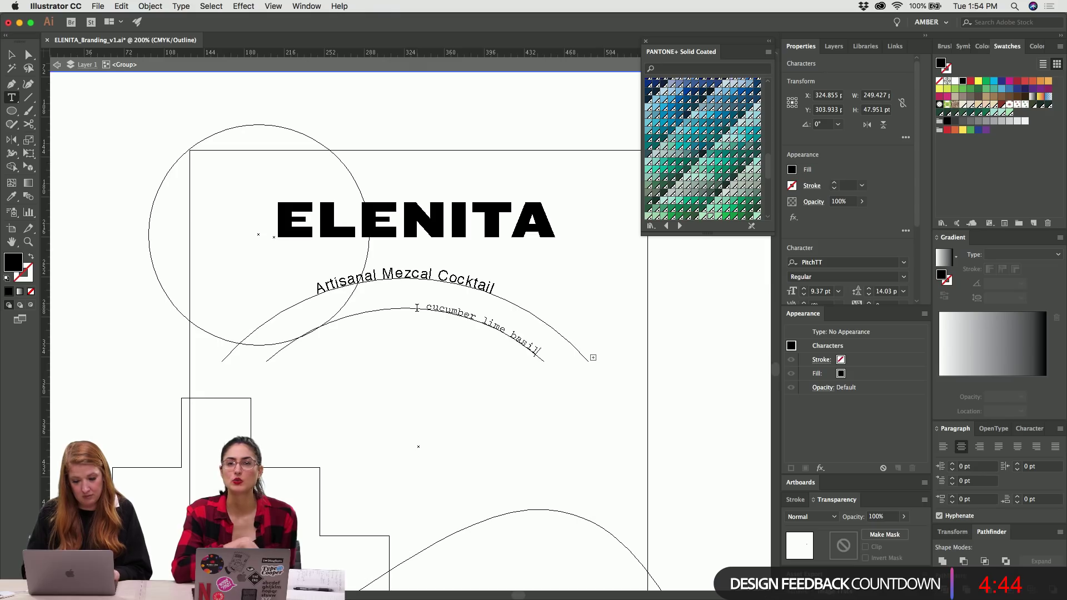
Extend the start of the "cucumber lime basil" type to the arc's beginning so it centres along the full curve.
key(super+a)
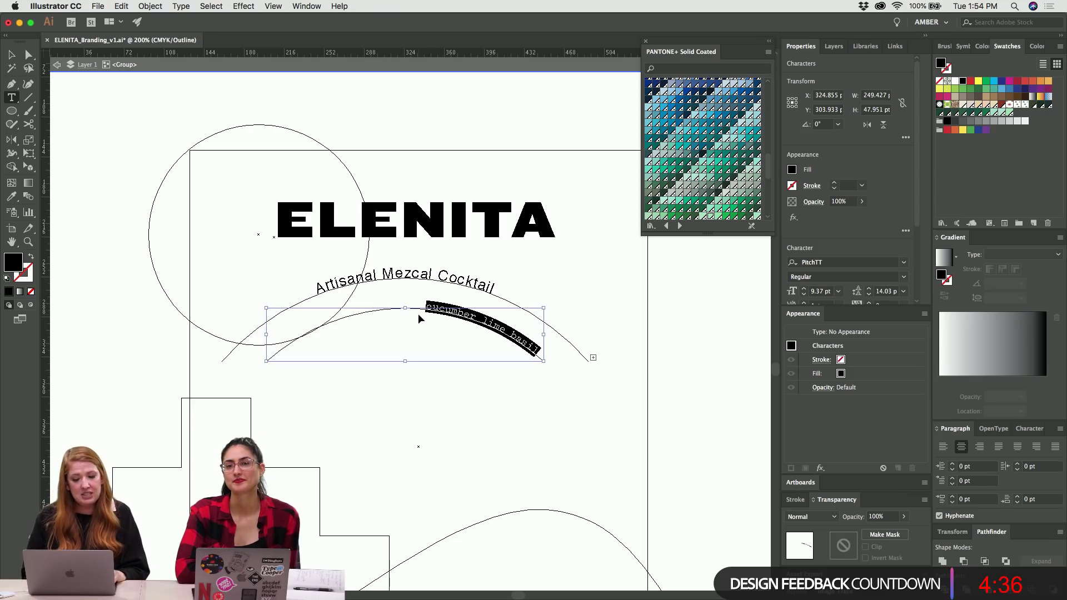
key(Escape)
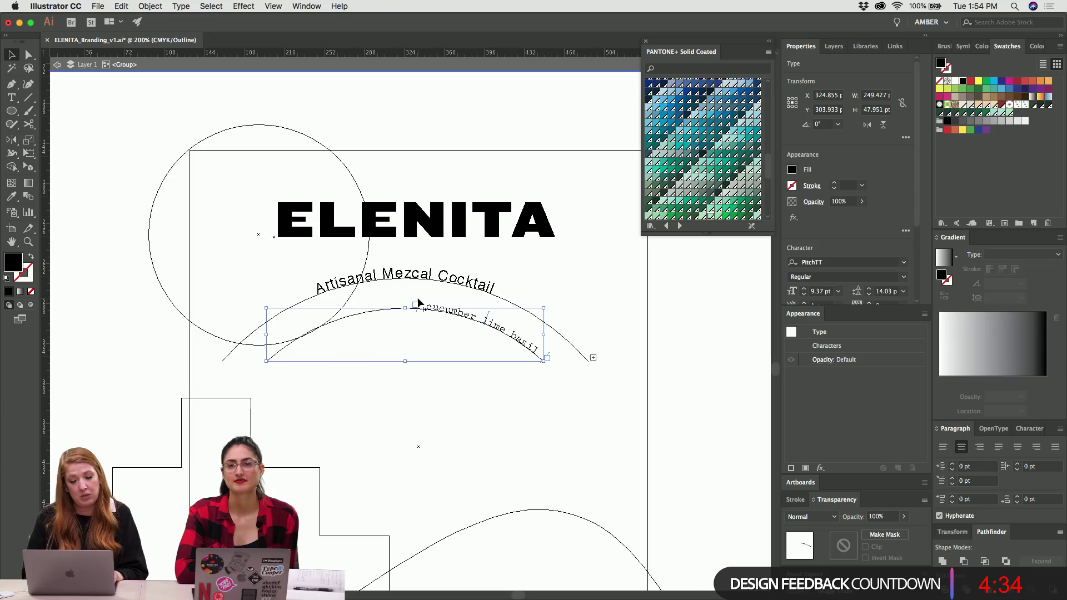
drag(418, 298, 229, 371)
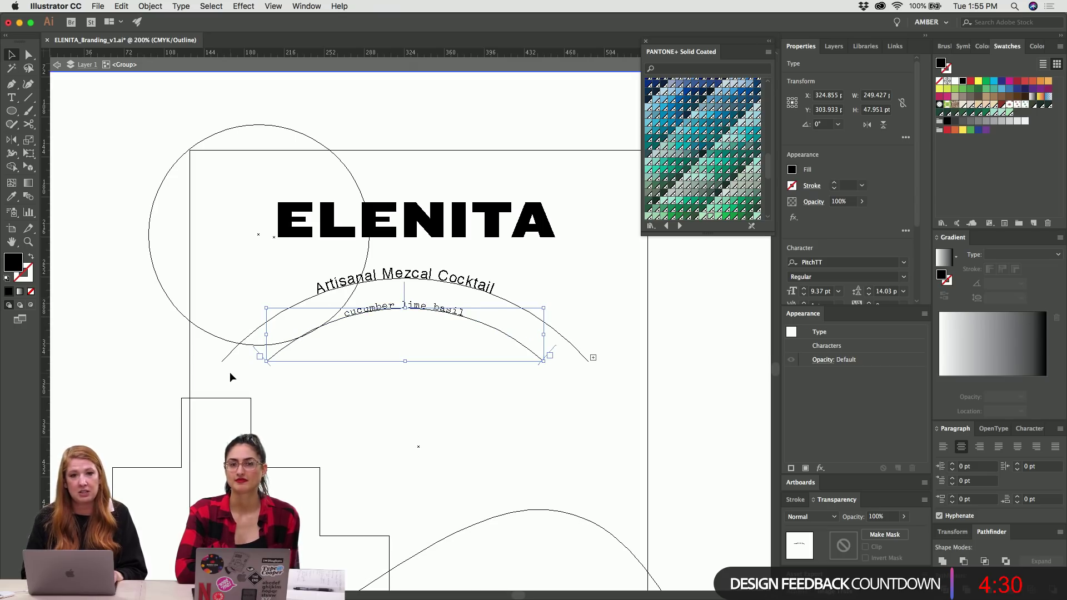
Match the "cucumber lime basil" line to the tagline's type style with the Eyedropper and return to preview view.
key(i)
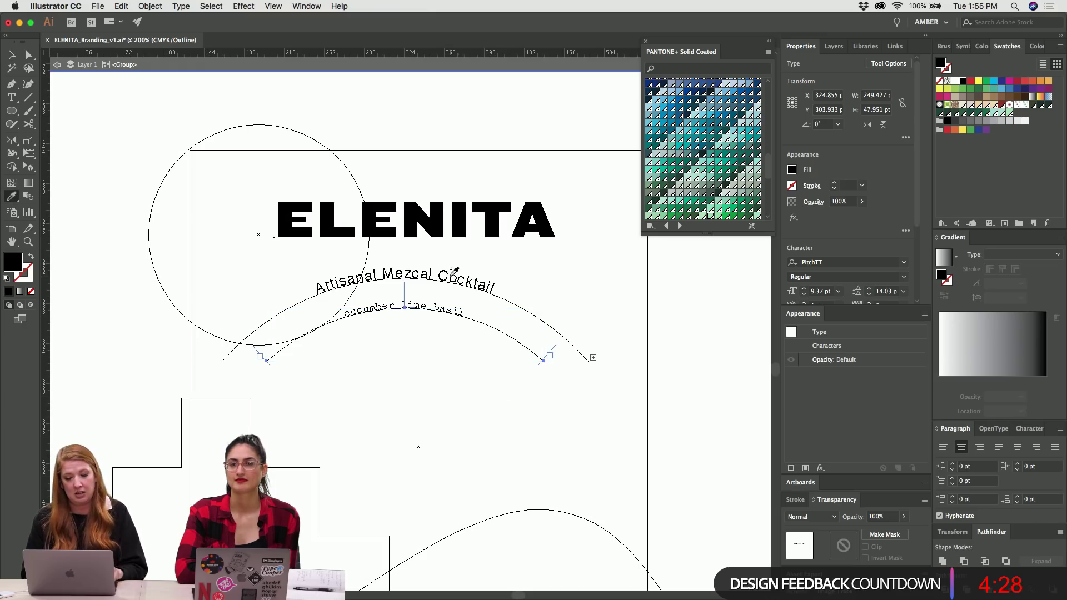
click(451, 276)
click(454, 274)
key(v)
key(super+shift+a)
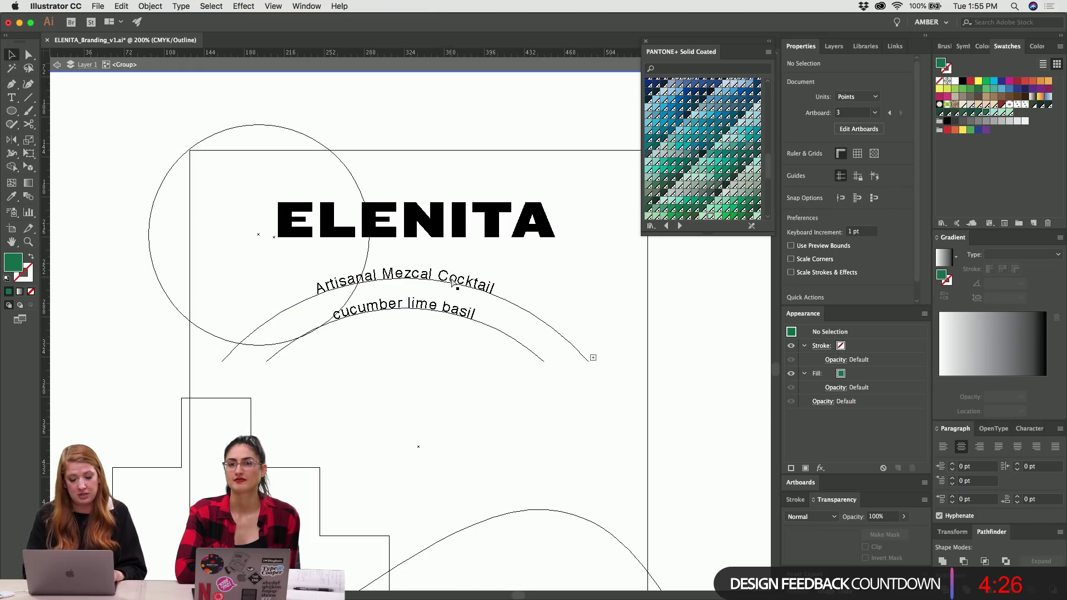
key(super+y)
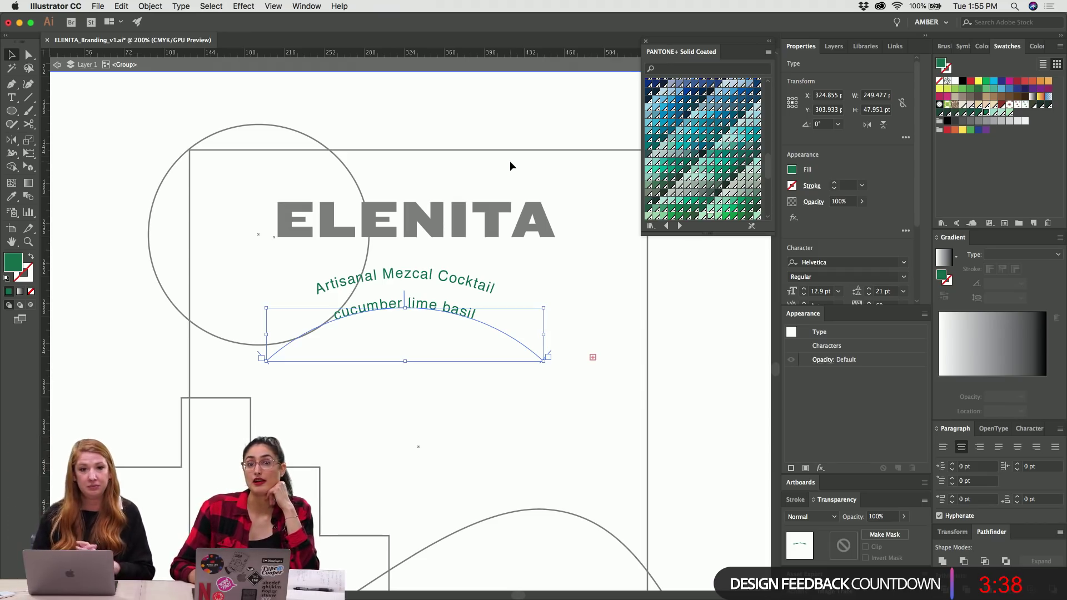
click(420, 89)
key(super+y)
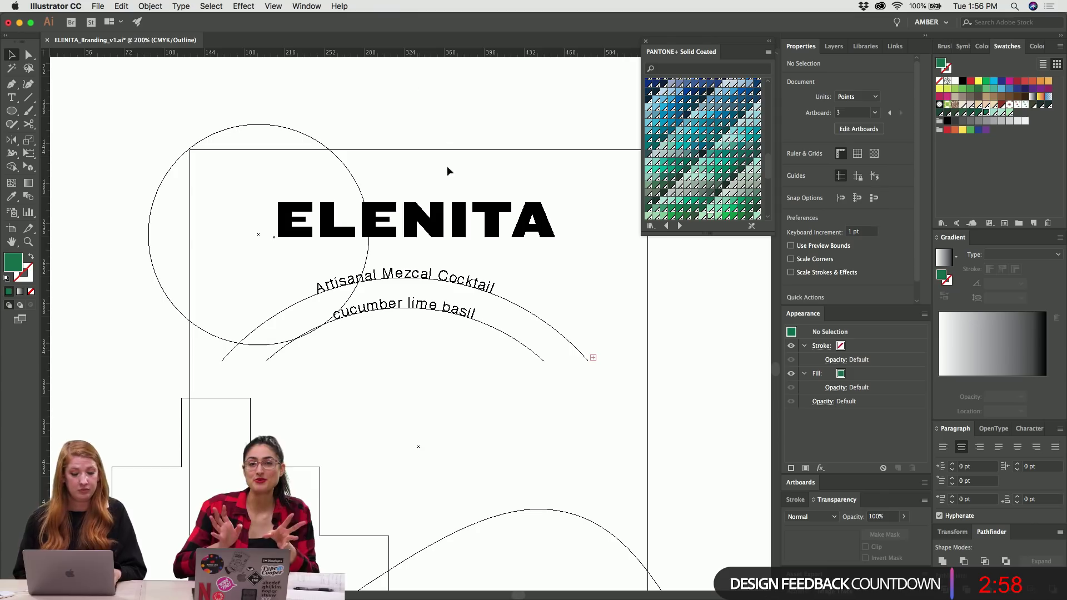
key(super+y)
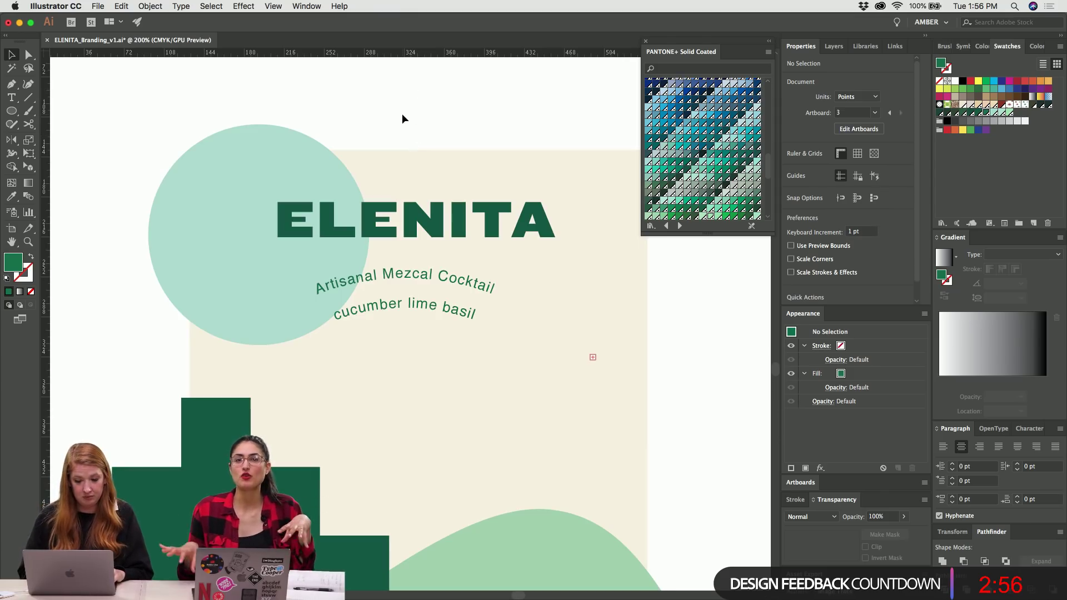
Change the case of both arched text lines to UPPERCASE.
click(421, 281)
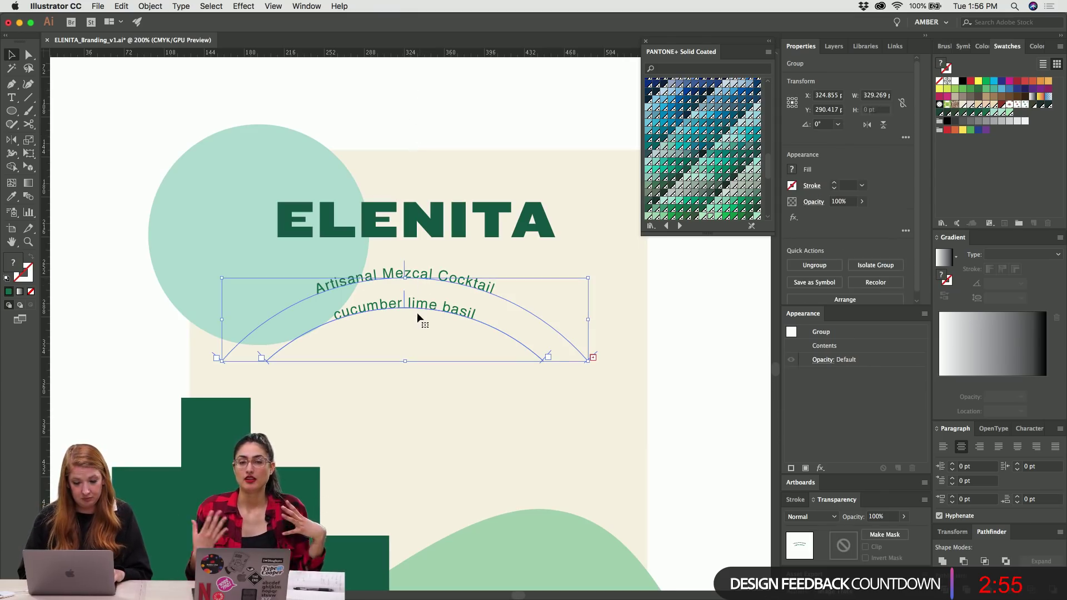
click(229, 7)
mouse_move(253, 166)
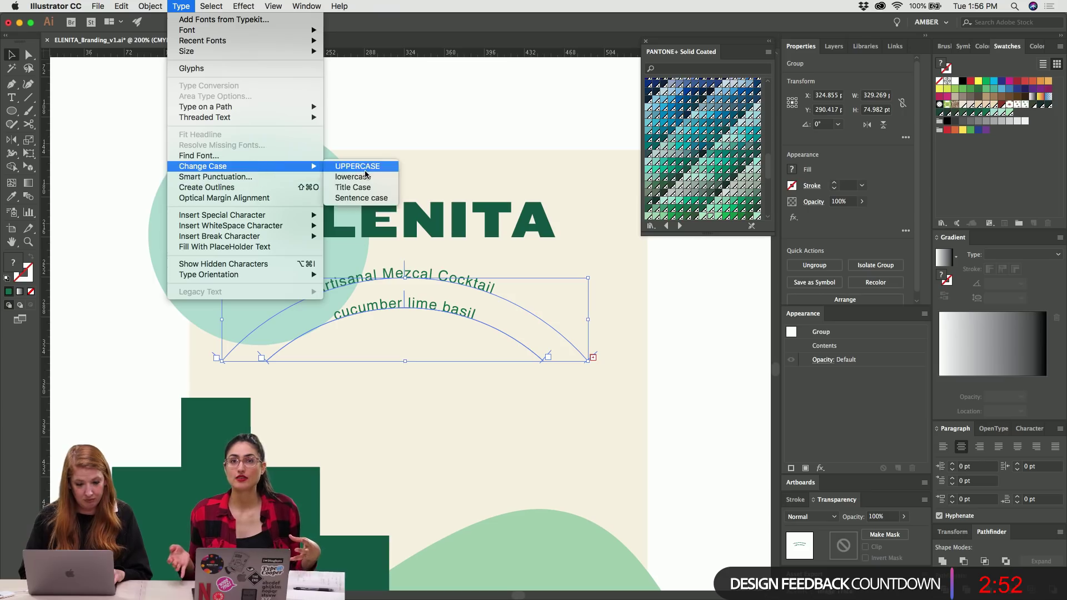
click(356, 167)
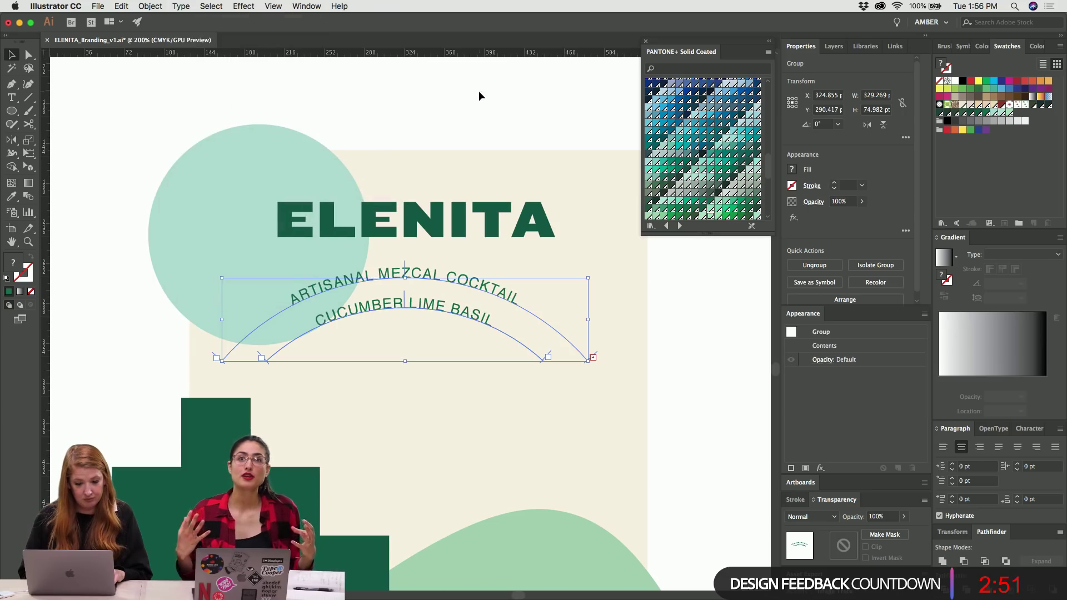
Float the Appearance panel over the canvas to give the selected group's properties more room.
click(417, 282)
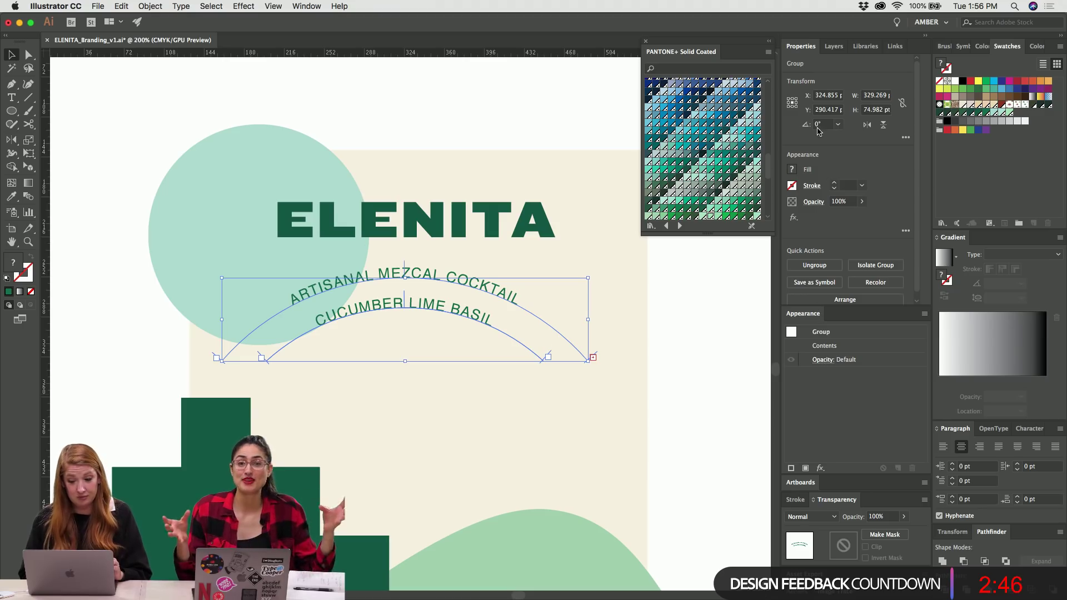
scroll(843, 263, down, 1)
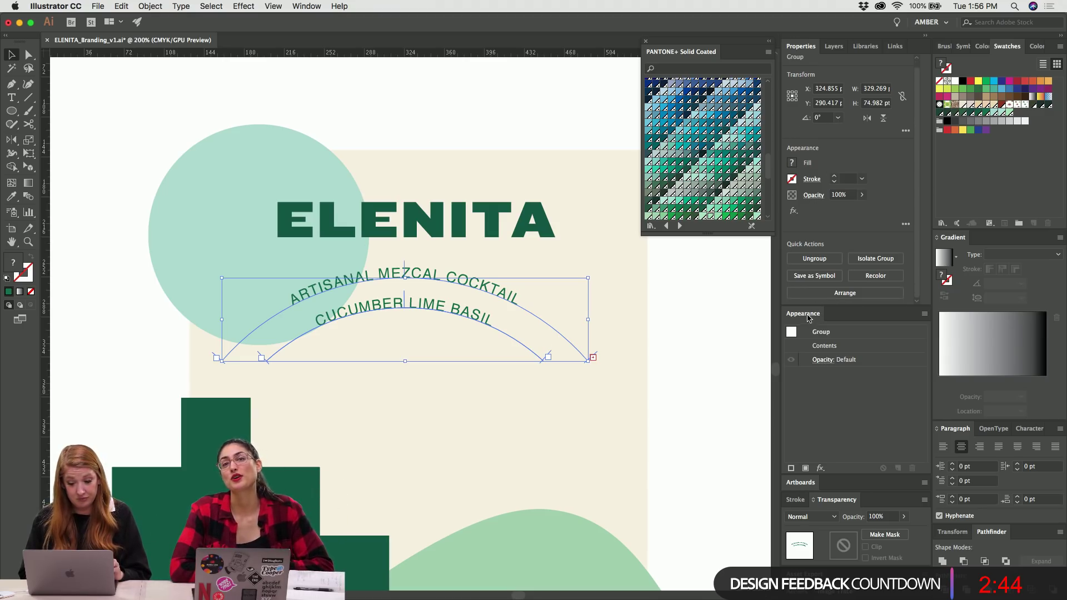
drag(807, 314, 621, 383)
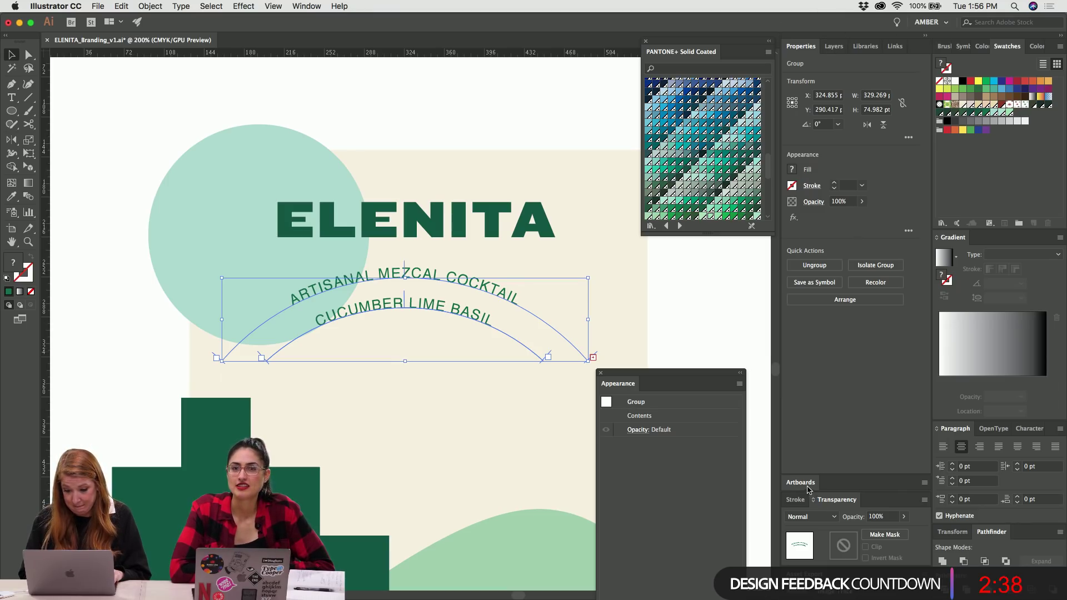
click(834, 46)
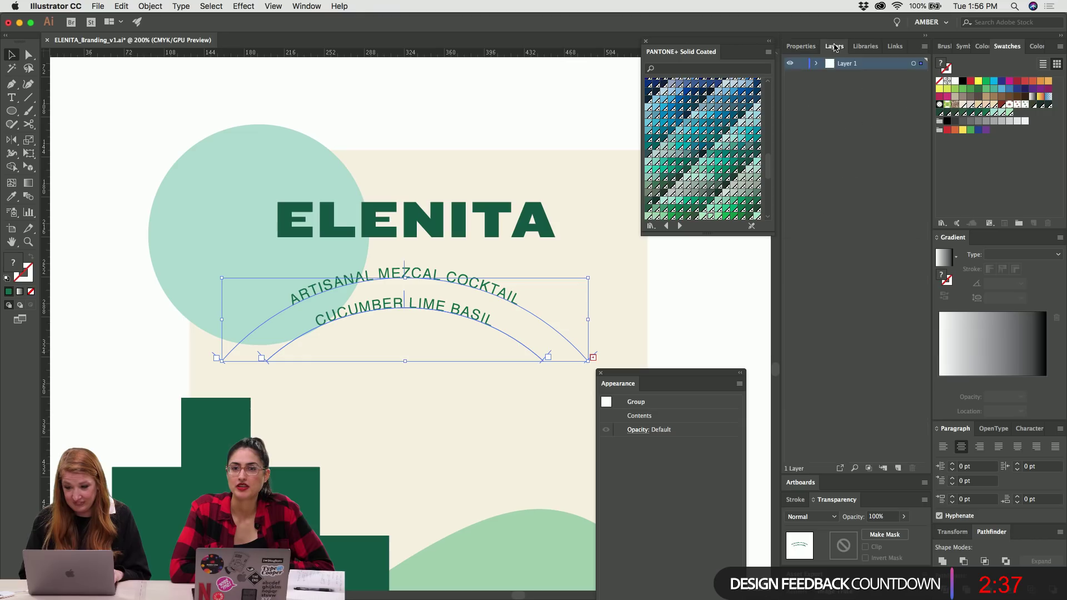
click(801, 46)
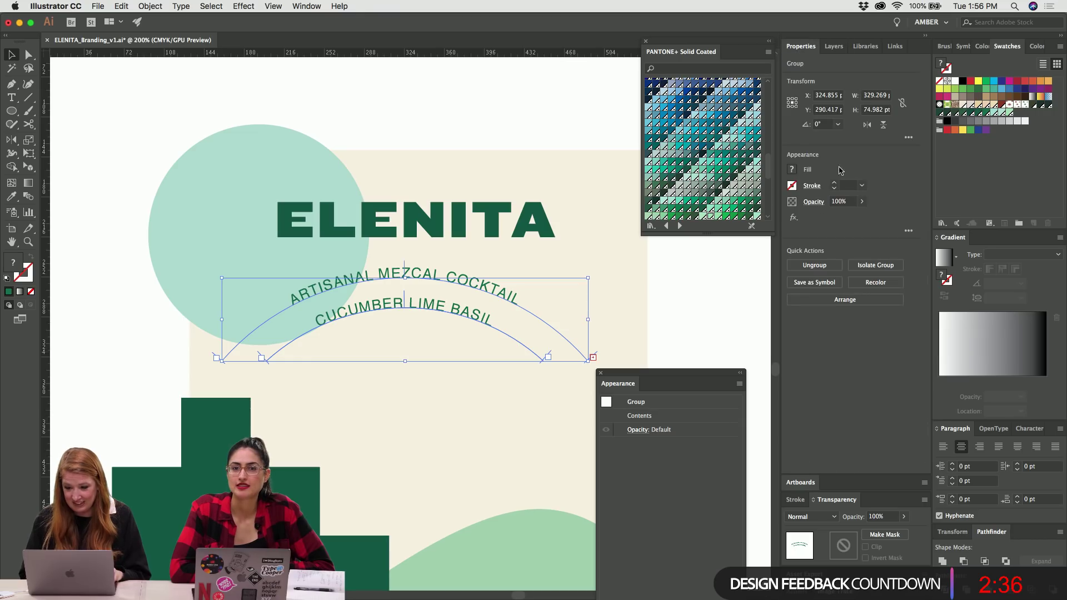
Set the font of the outer "ARTISANAL MEZCAL COCKTAIL" line to GT Pressura Bold.
double_click(457, 285)
click(457, 284)
click(836, 265)
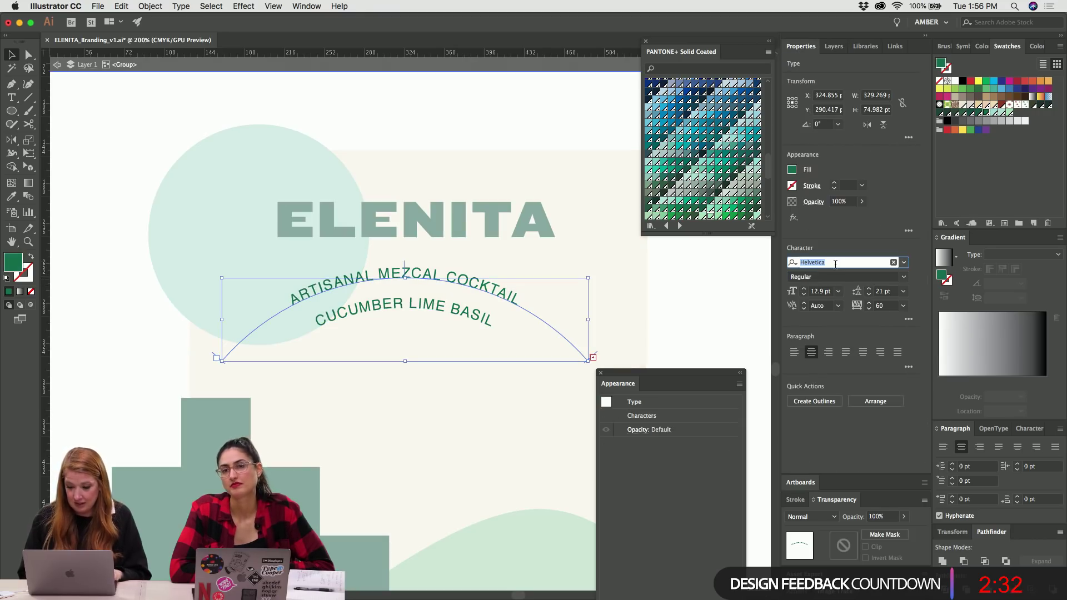
text(PRESS)
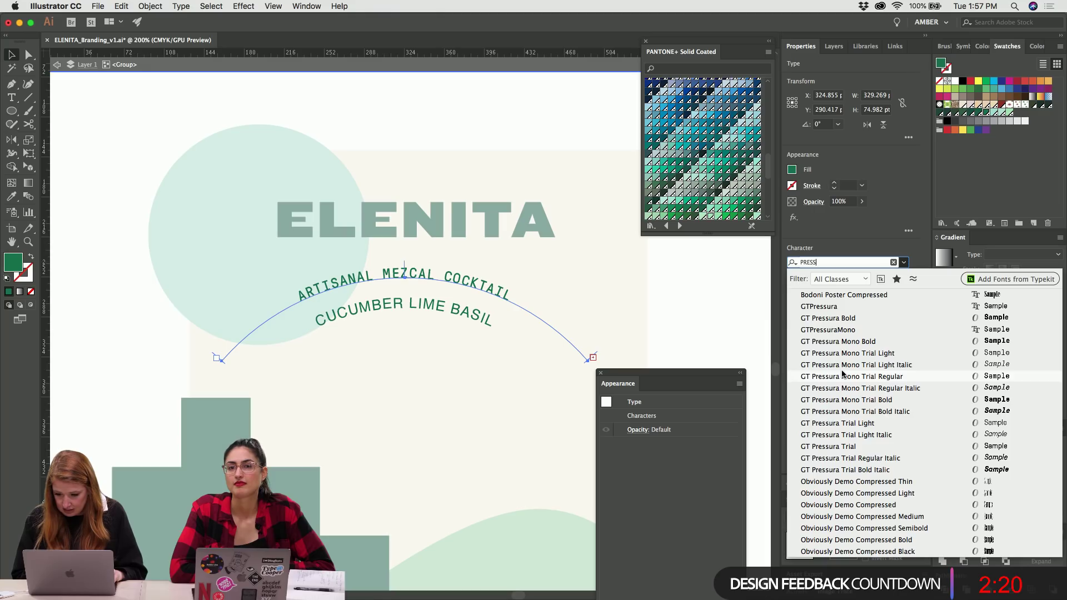
click(828, 319)
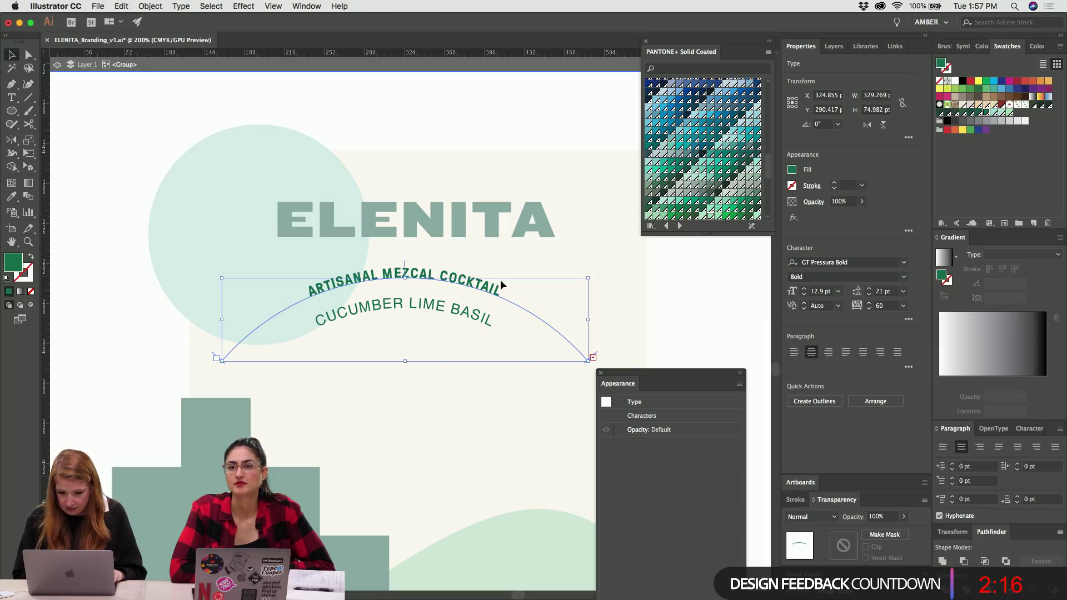
Match the inner "CUCUMBER LIME BASIL" line to the outer line's GT Pressura Bold style with the Eyedropper.
click(474, 269)
key(super+equal)
key(super+equal)
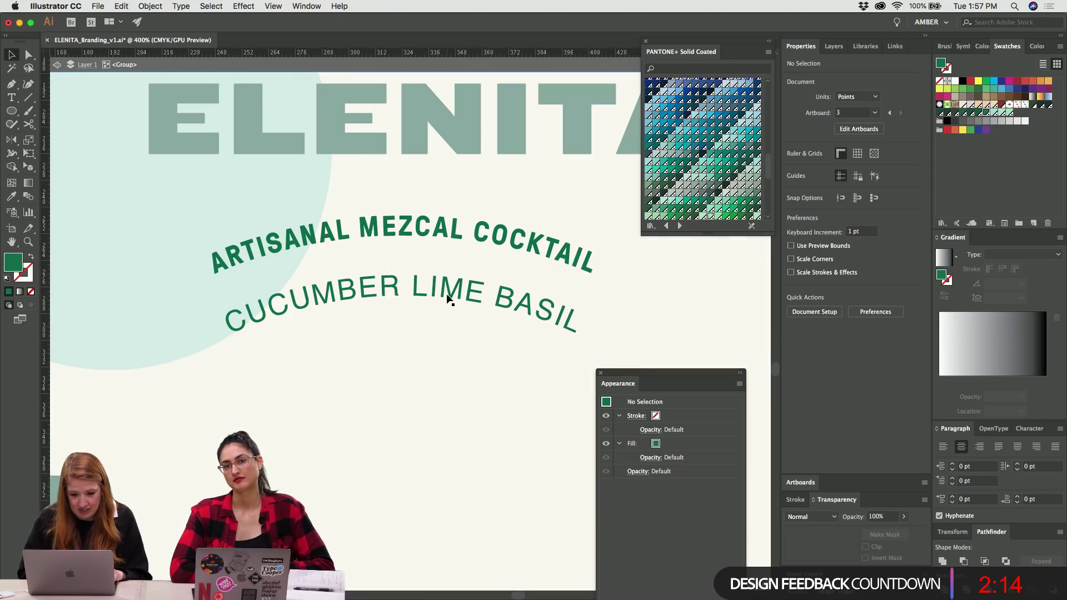
key(super+equal)
key(super+equal)
click(441, 269)
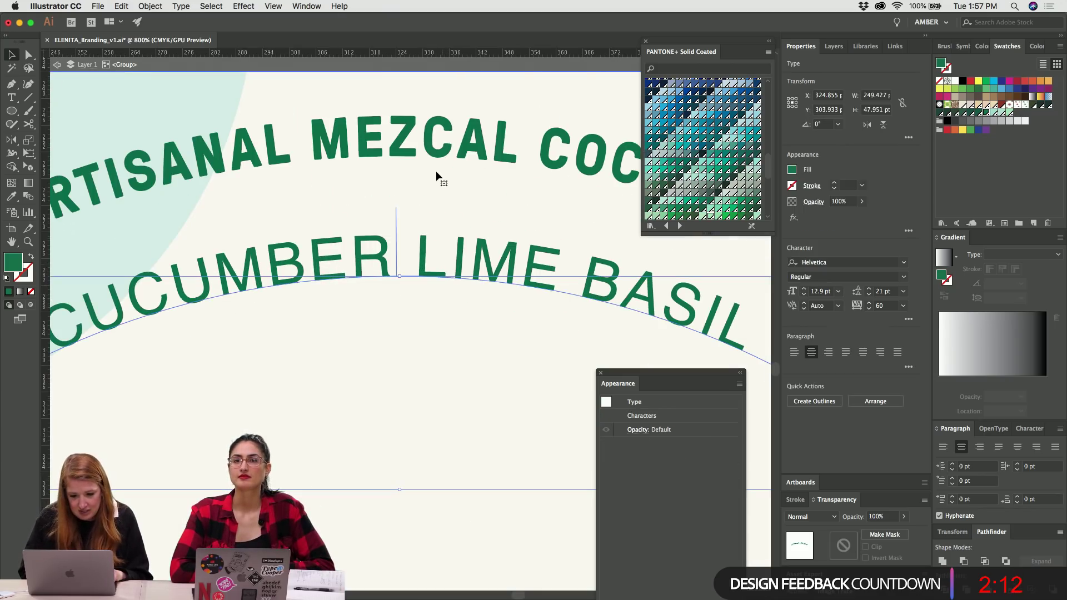
key(i)
click(480, 140)
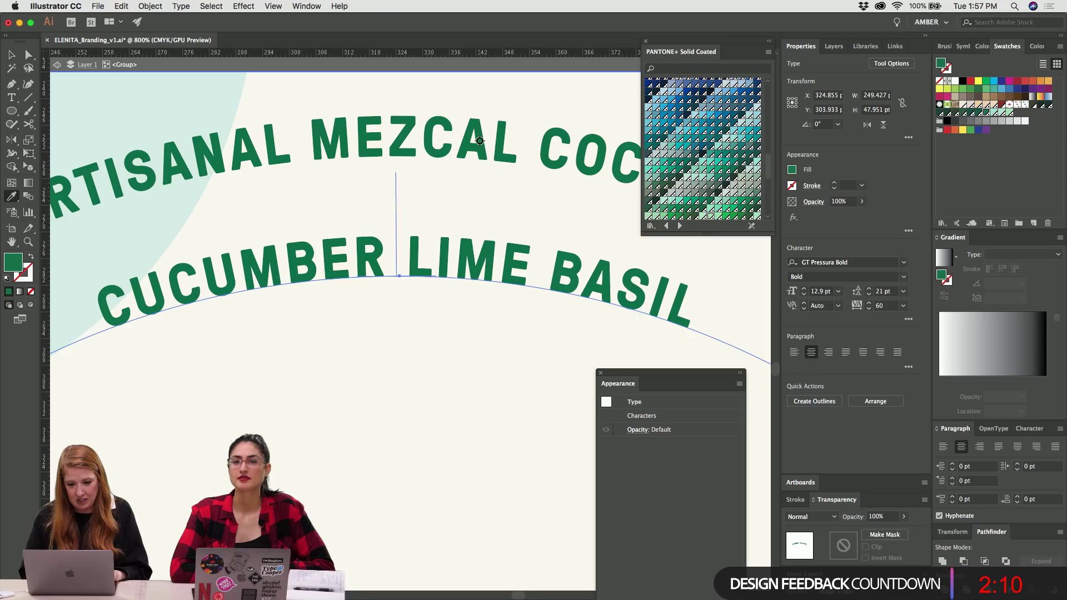
key(v)
key(super+shift+a)
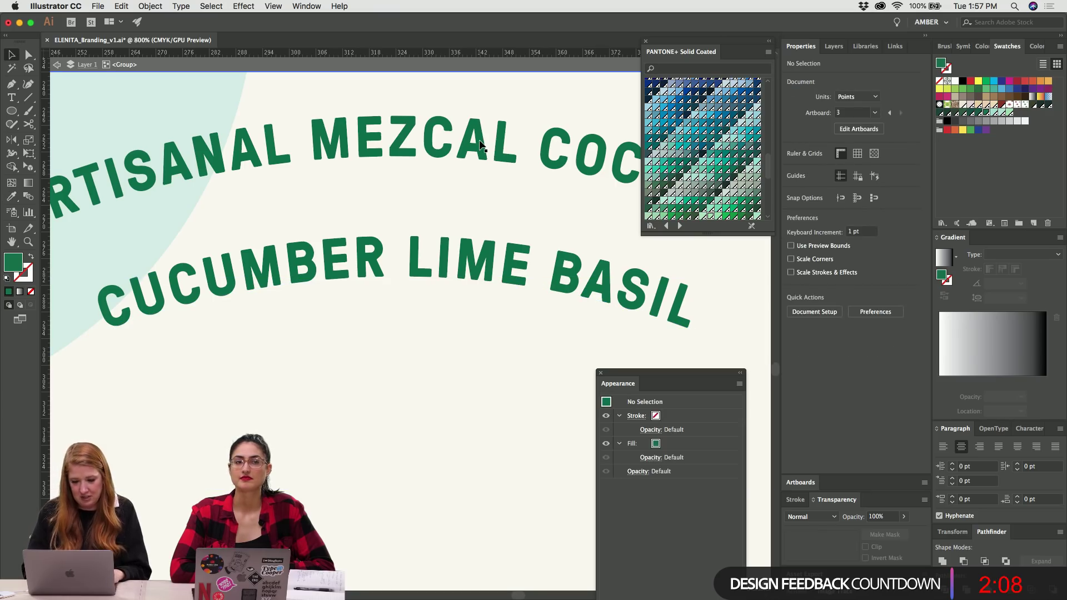
Change the font of both arched text lines to GT Pressura Trial Regular.
key(super+equal)
key(super+minus)
key(super+minus)
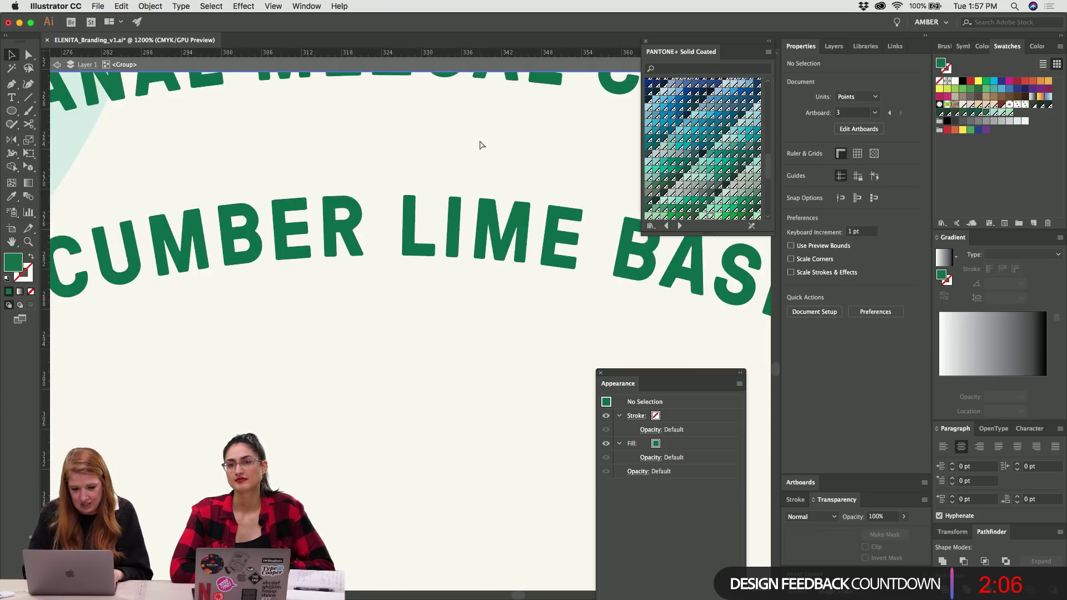
key(super+minus)
click(439, 294)
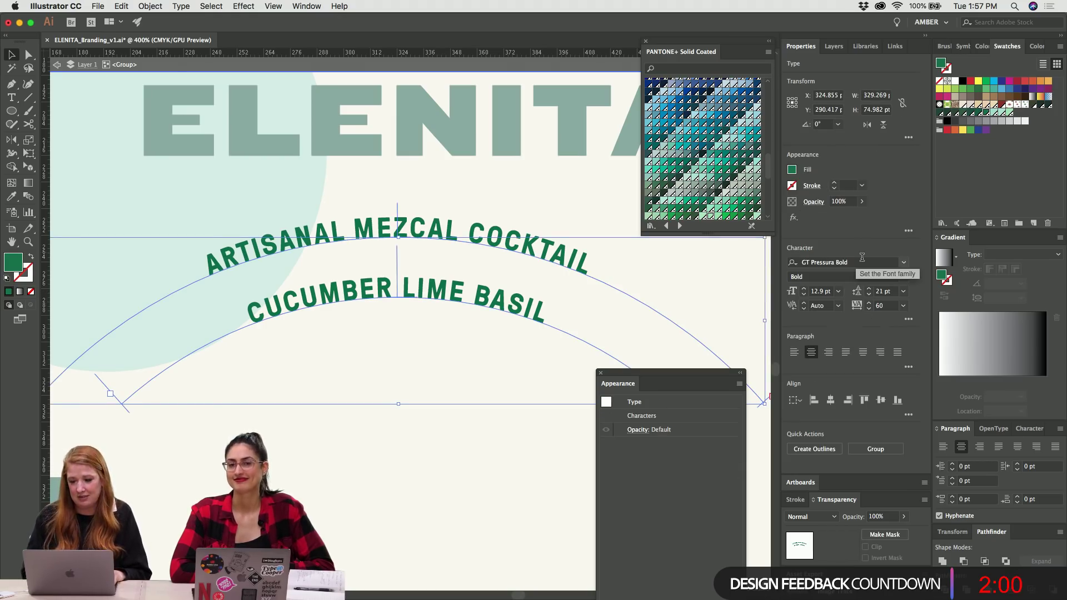
click(855, 262)
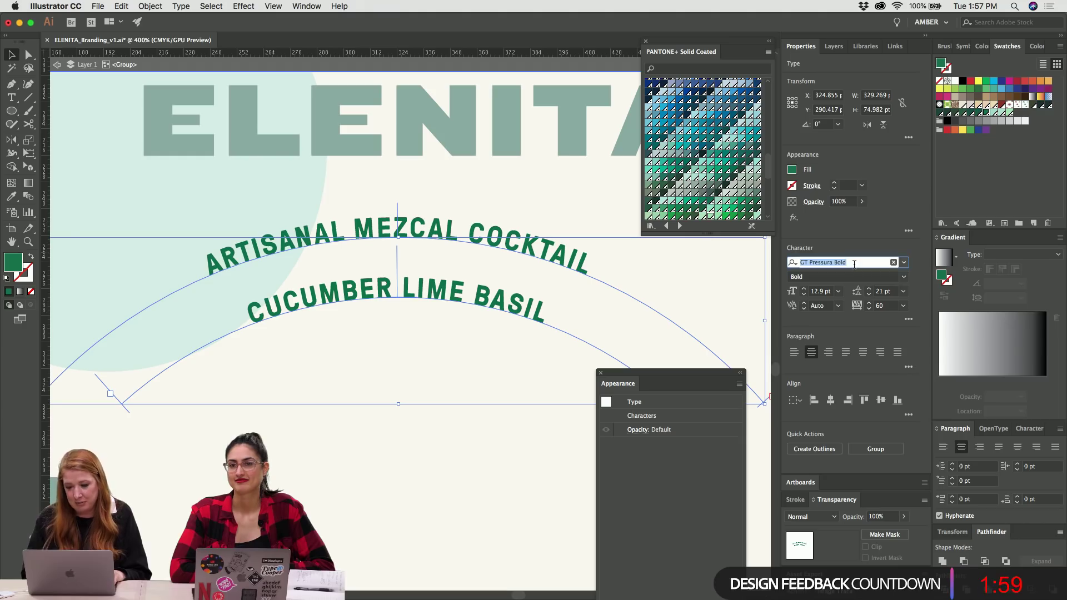
click(904, 263)
click(905, 266)
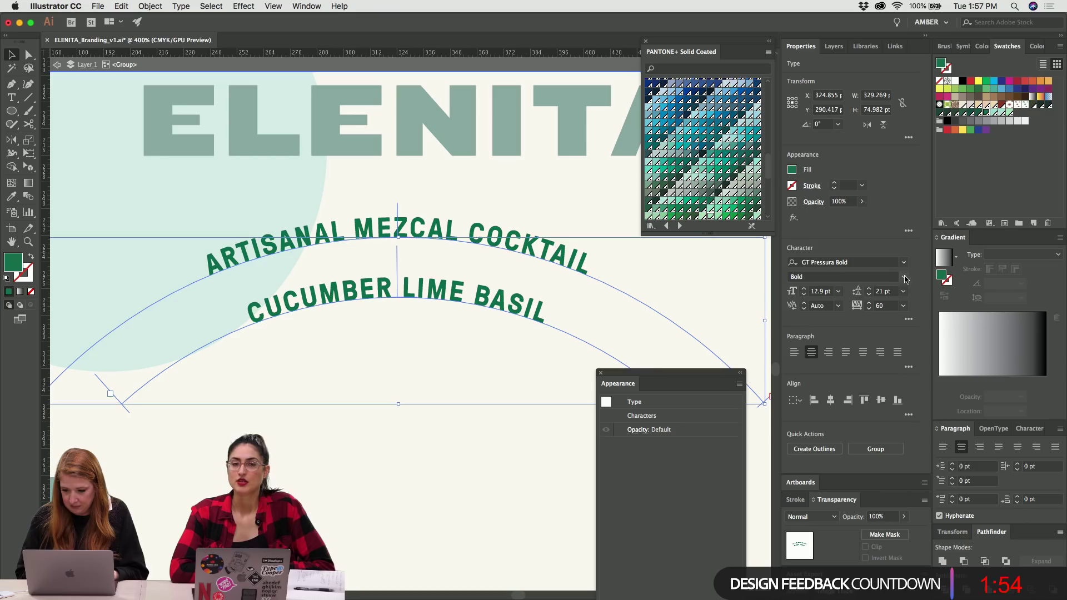
click(828, 261)
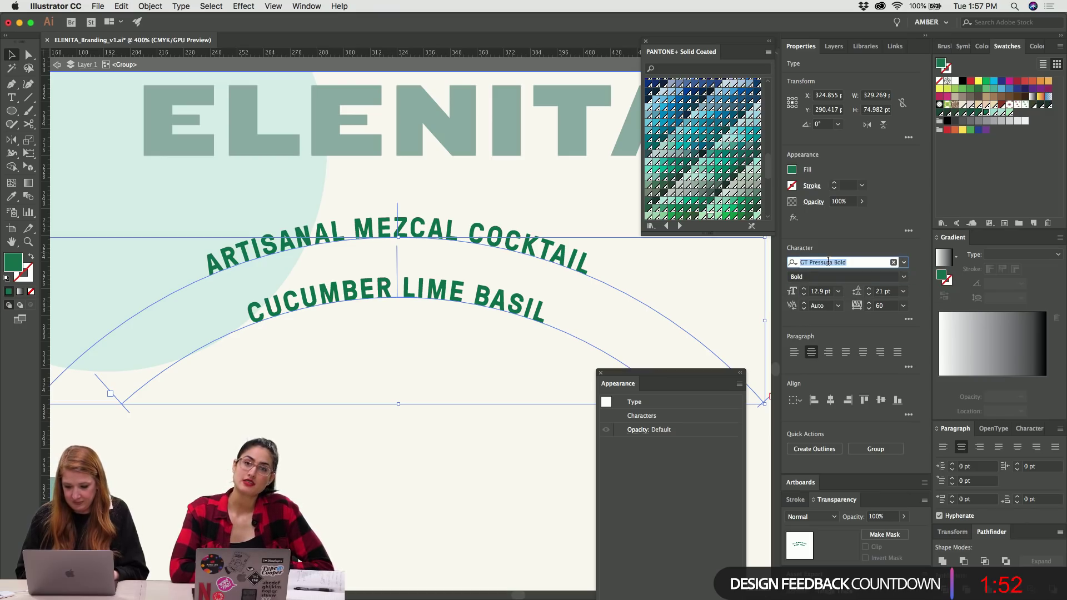
text(GT PRESS)
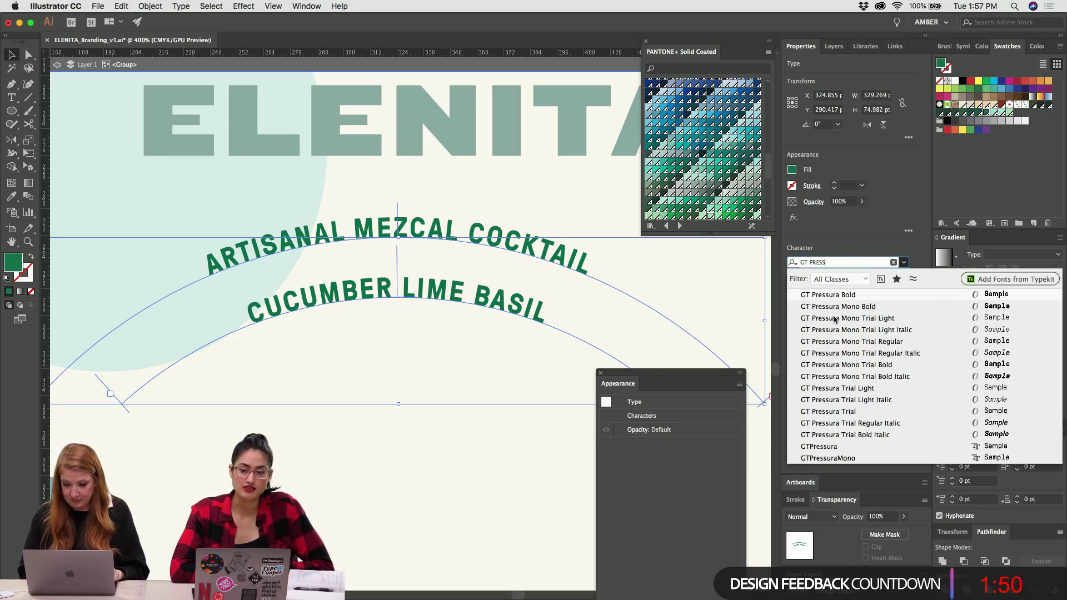
click(840, 411)
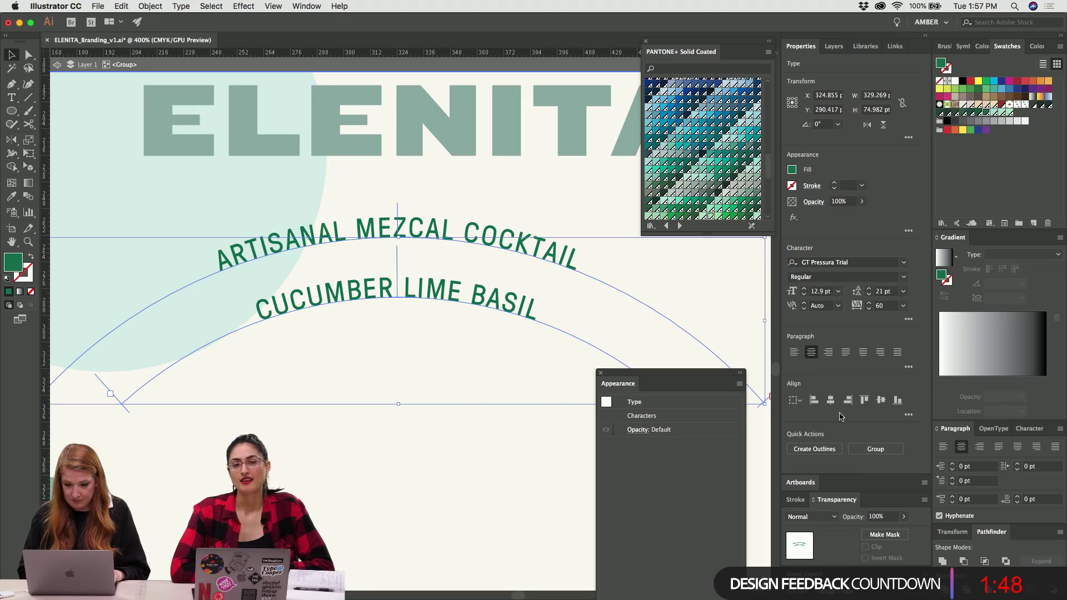
Widen the letter tracking of both arched text lines to 180.
click(473, 465)
click(416, 227)
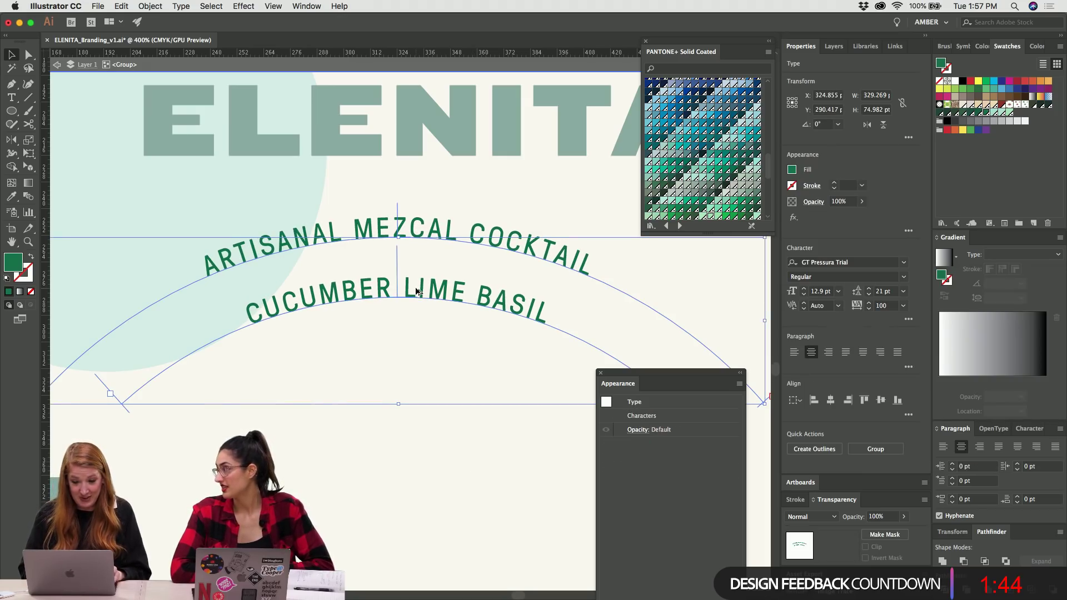
click(357, 424)
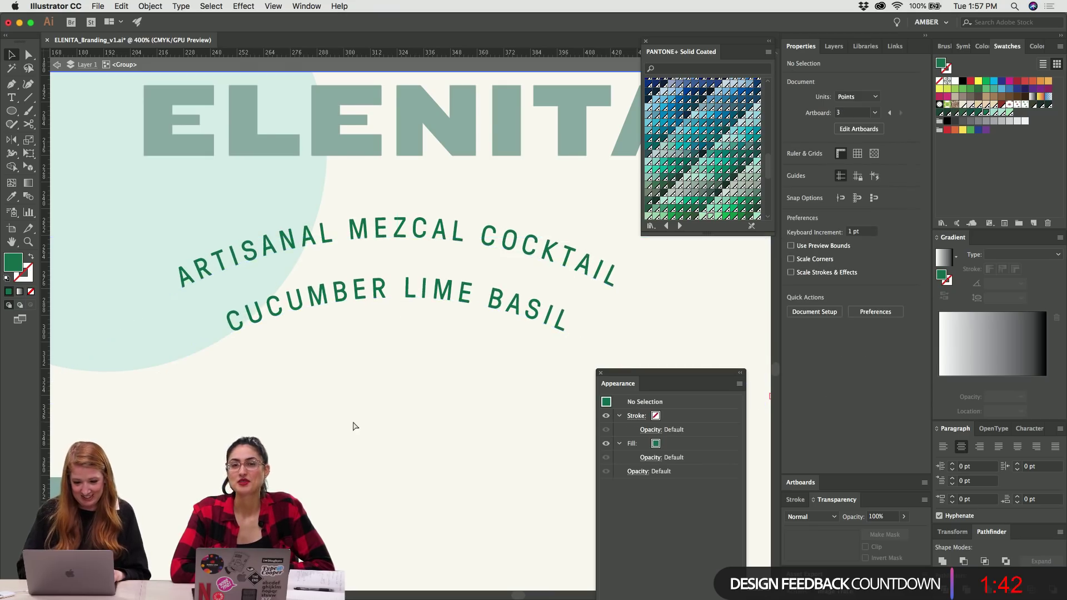
key(super+minus)
key(super+minus)
key(super+minus)
key(super+minus)
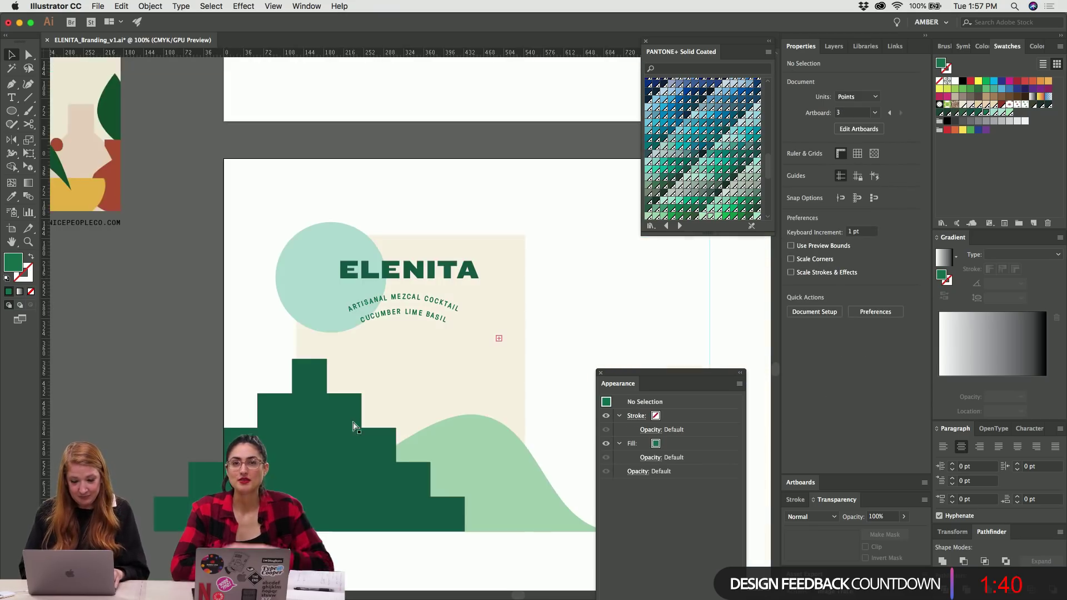
key(super+plus)
key(super+plus)
click(424, 280)
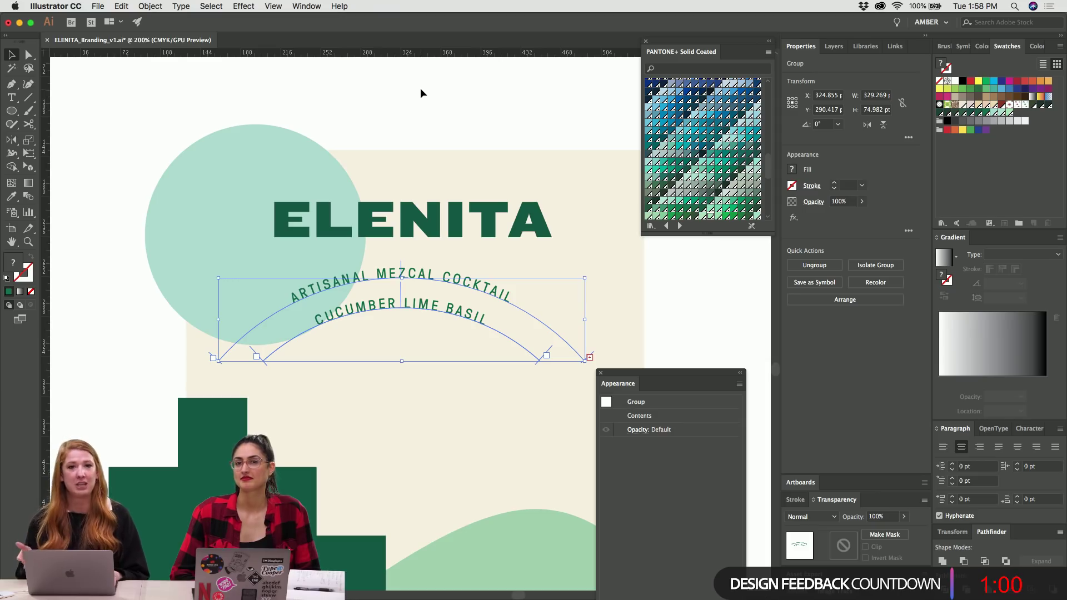
key(z)
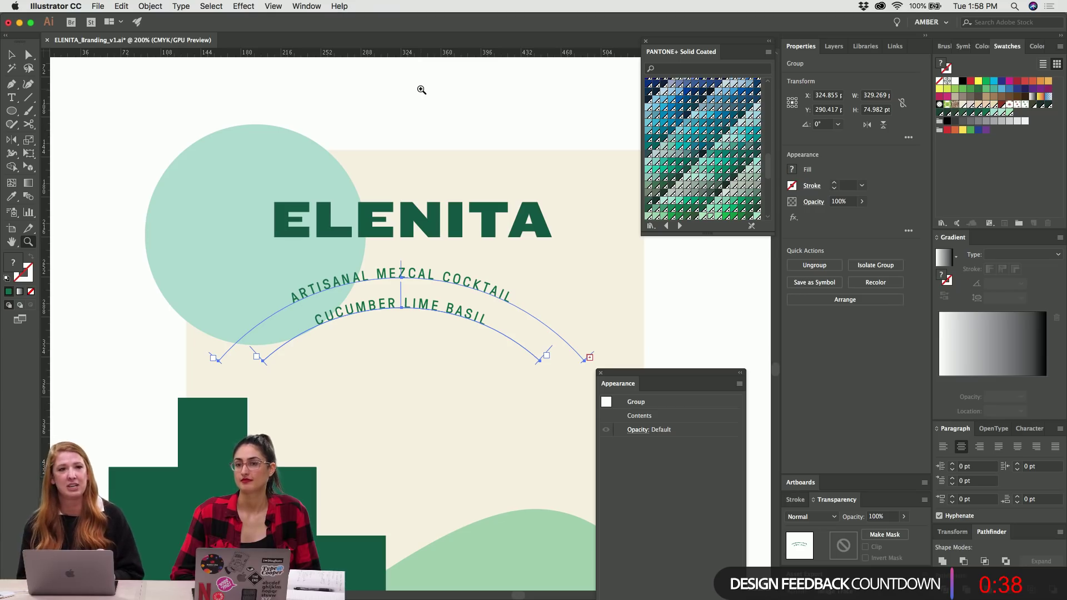
super+click(420, 62)
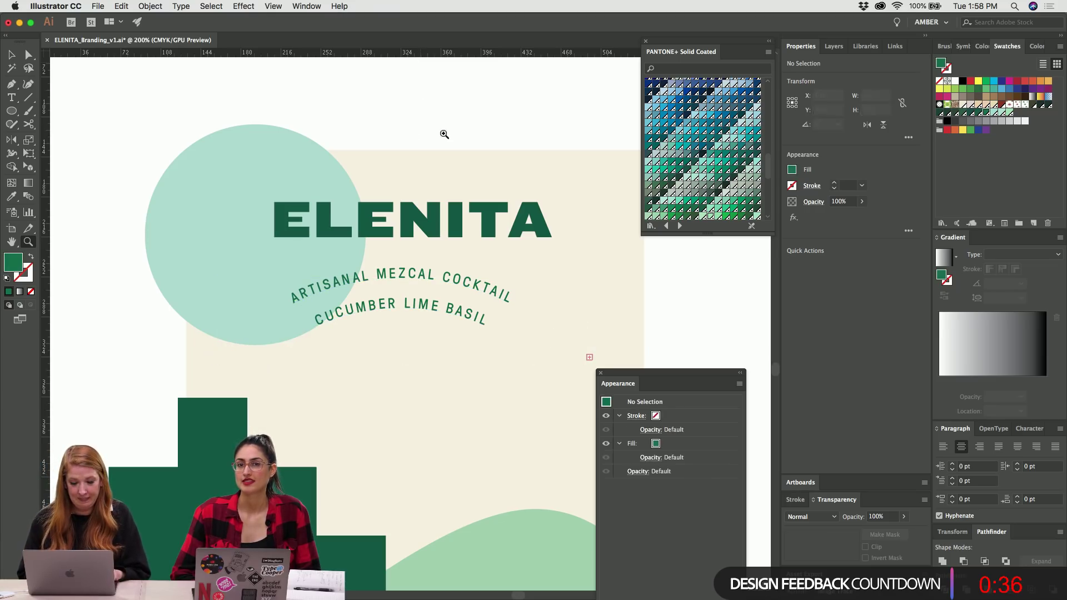
key(v)
click(431, 305)
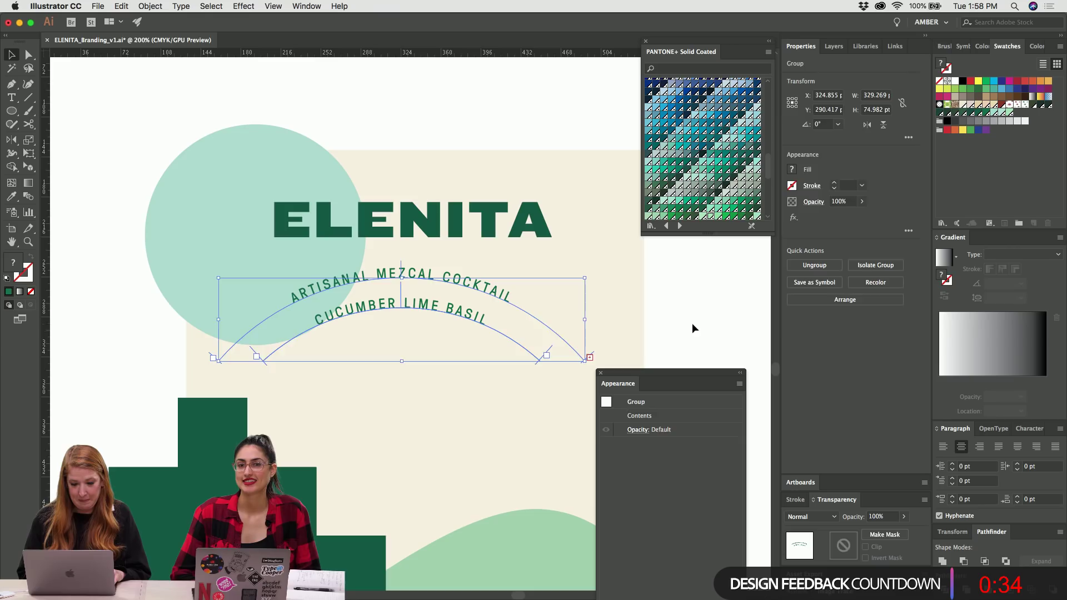
double_click(429, 308)
key(super+minus)
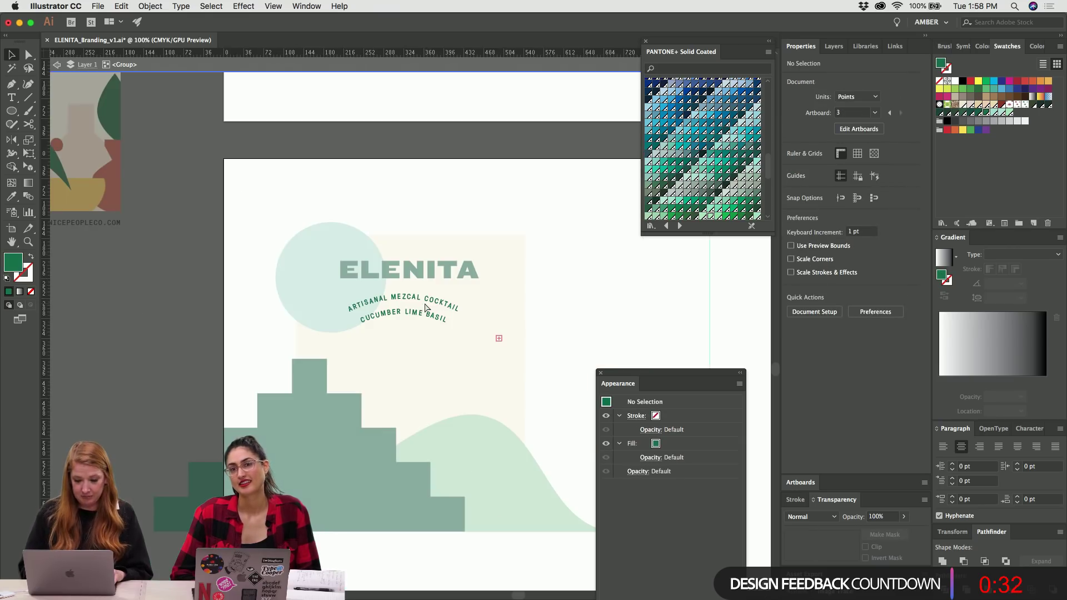
double_click(420, 199)
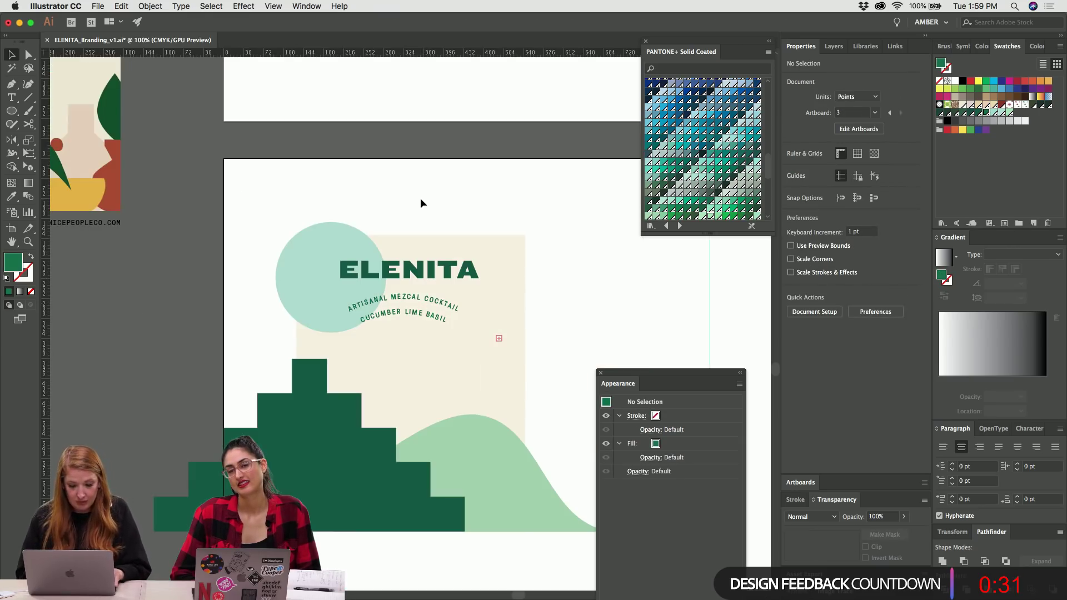
Duplicate the arched text group about 77 pt straight below the original.
click(417, 303)
drag(418, 316, 414, 359)
scroll(414, 358, up, 10)
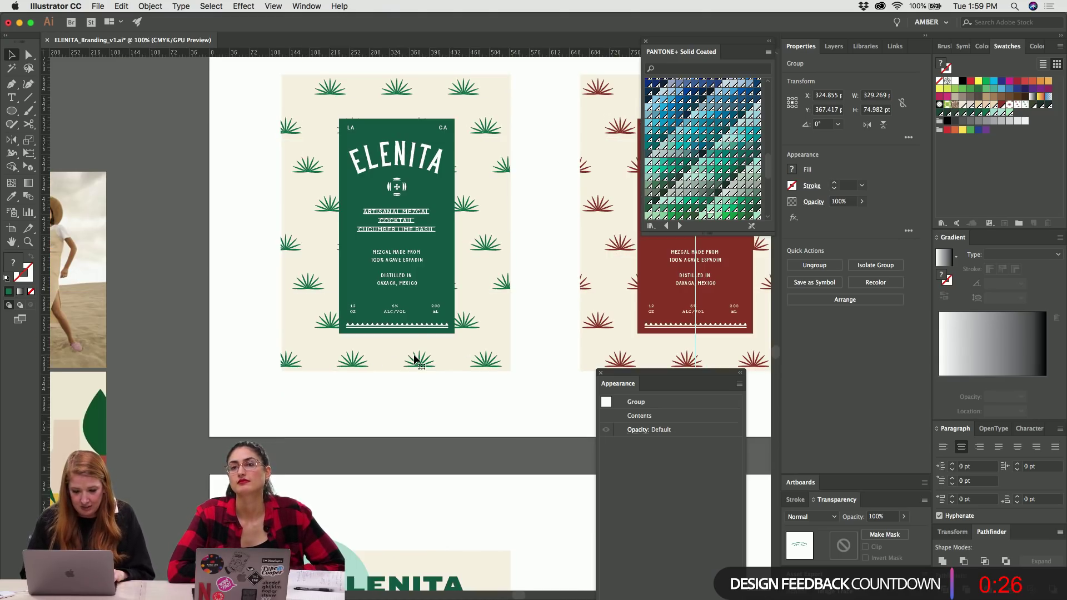
scroll(410, 324, down, 3)
key(super+equal)
key(super+equal)
key(super+equal)
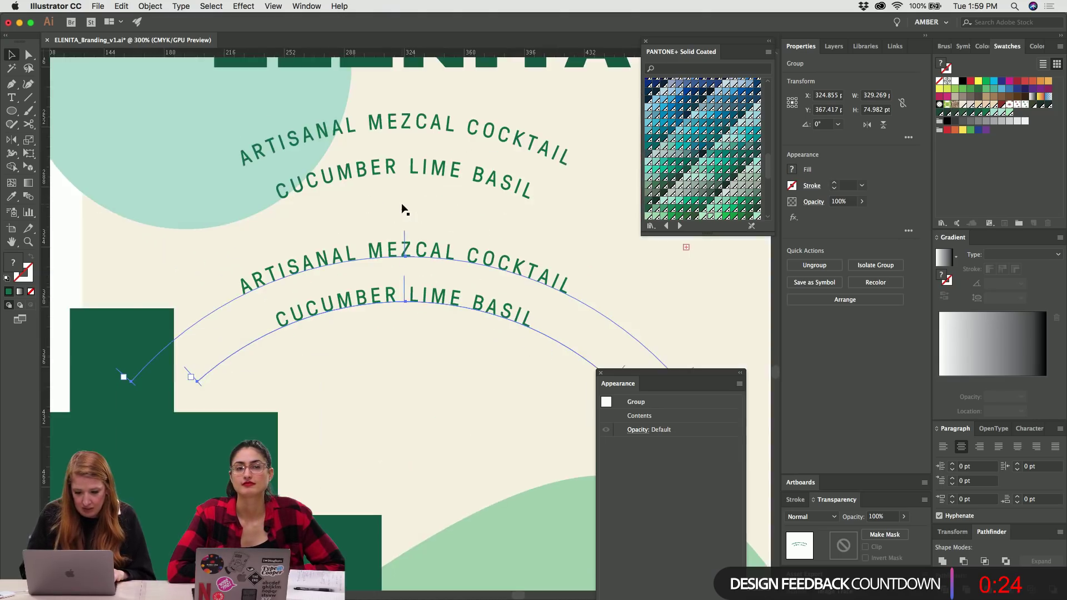
click(403, 209)
Copy the "MEZCAL MADE FROM 100% AGAVE ESPADIN" text from the green label on the artboard above.
scroll(403, 209, up, 20)
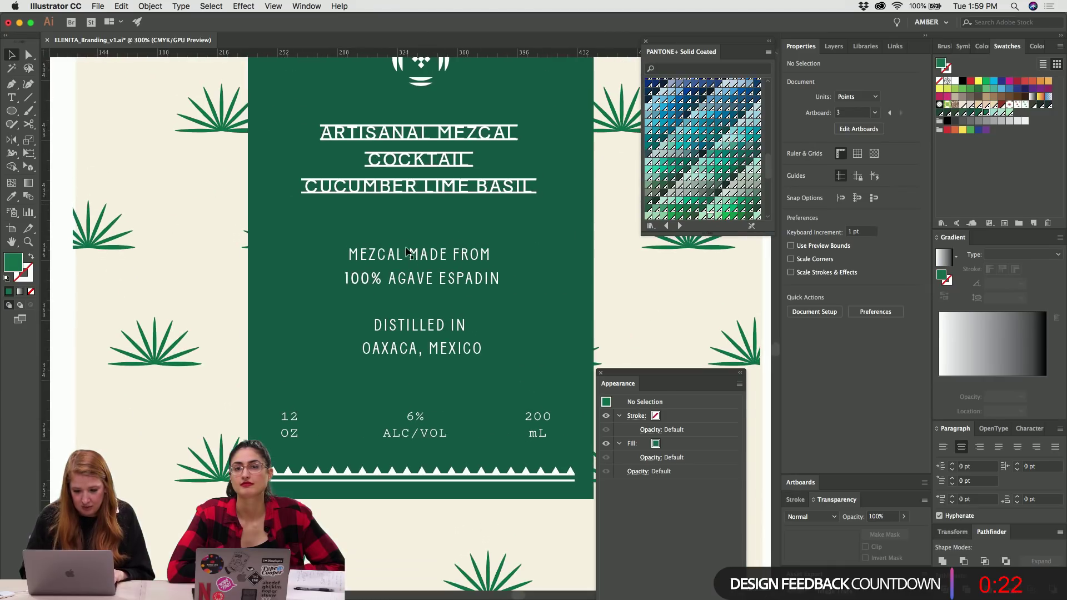
double_click(412, 260)
key(Escape)
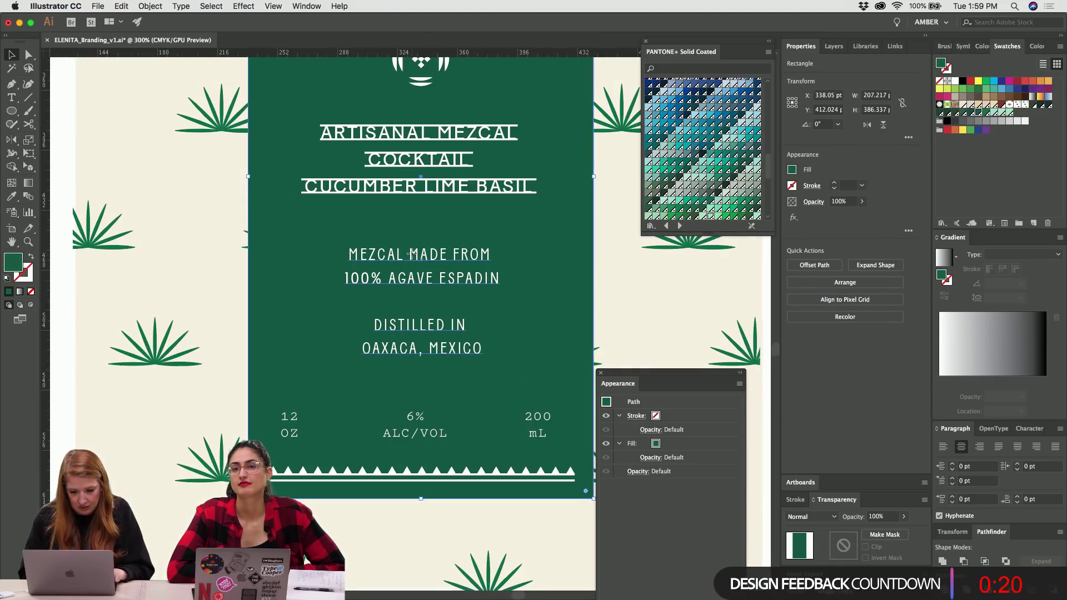
double_click(377, 254)
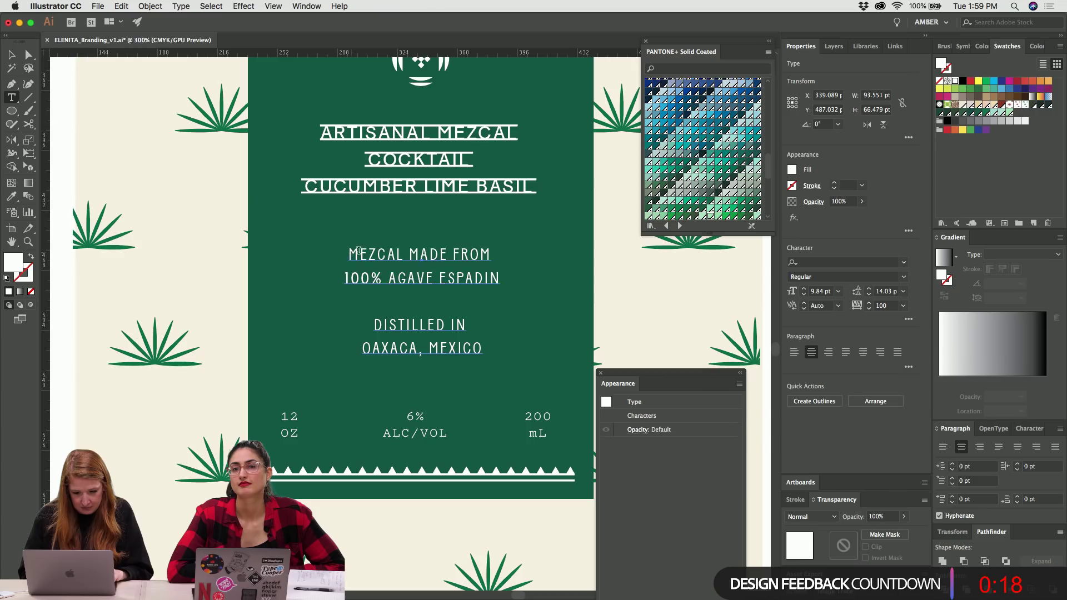
drag(358, 251, 542, 276)
key(cmd+c)
key(Escape)
Replace the "ARTISANAL MEZCAL COCKTAIL" line in the duplicated arched group with the copied agave text.
scroll(546, 280, down, 10)
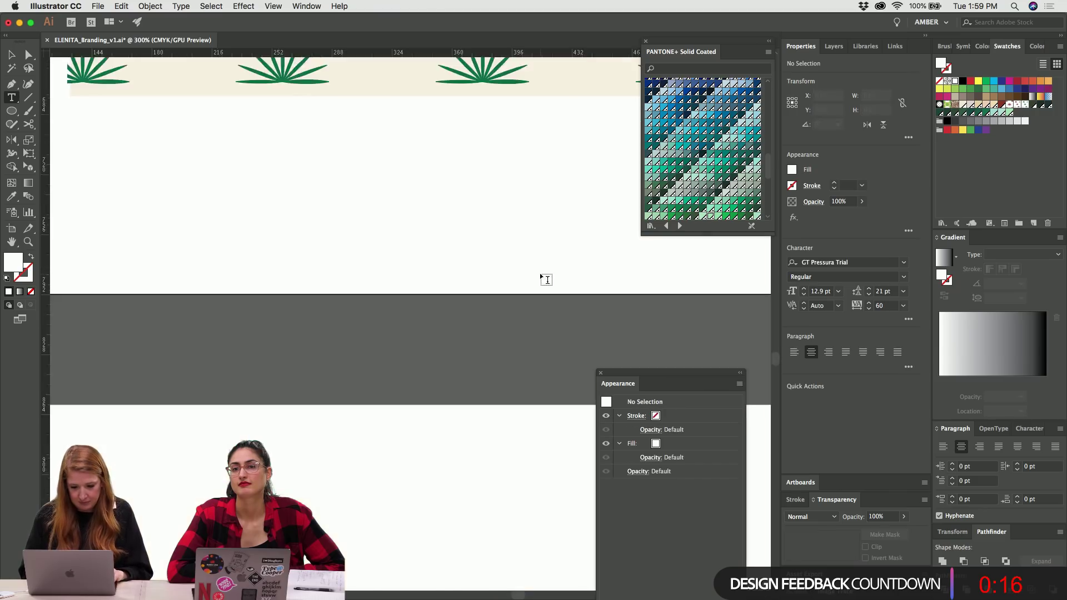
scroll(547, 280, down, 8)
double_click(423, 334)
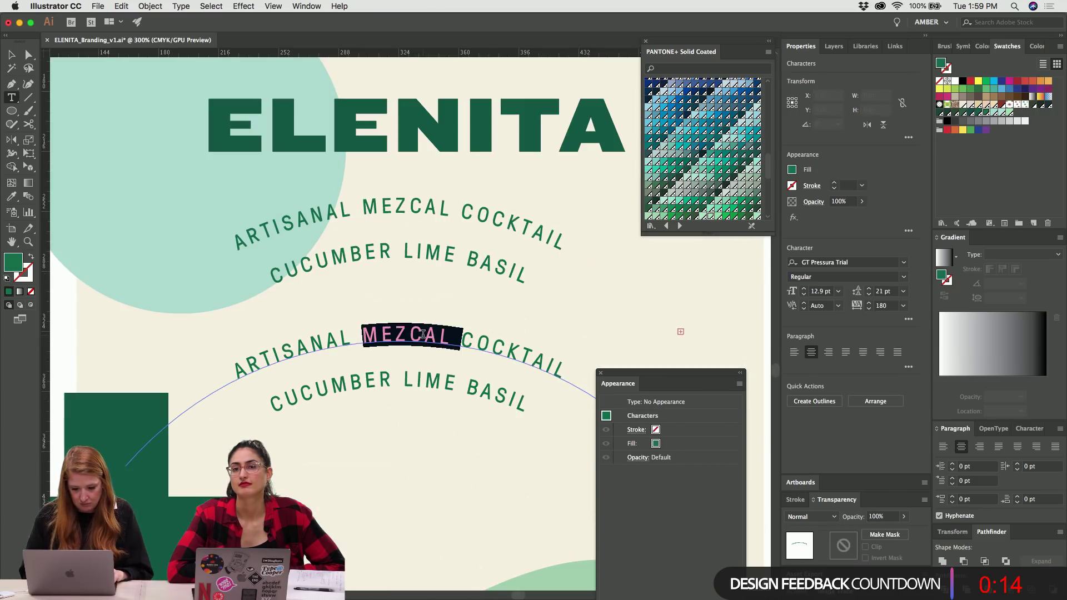
triple_click(423, 334)
key(cmd+v)
Match the pasted arched text to the duplicate "CUCUMBER LIME BASIL" line's type style with the Eyedropper.
key(cmd+a)
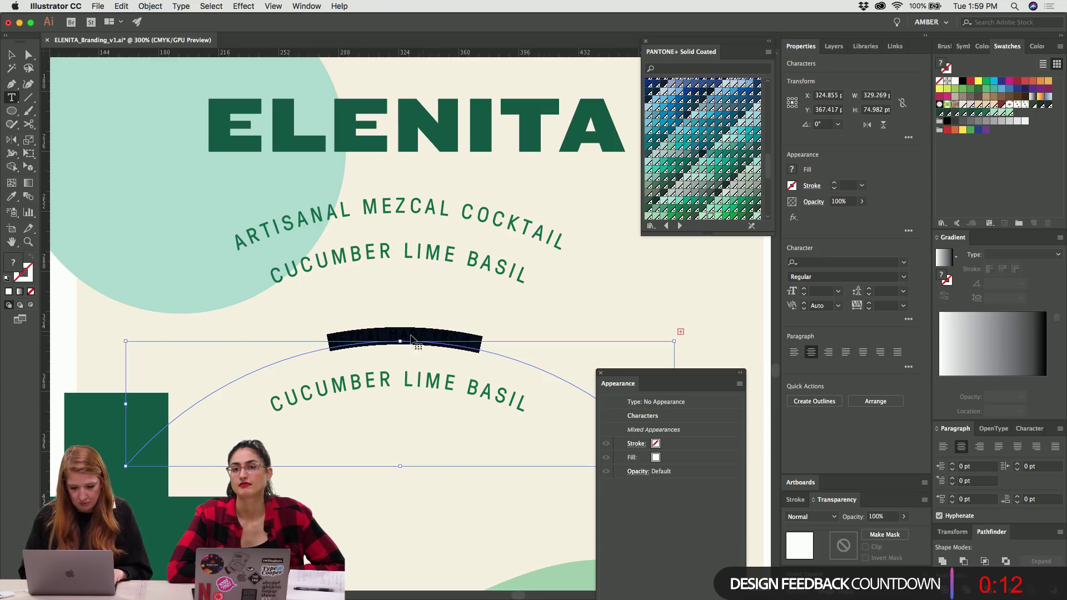
click(12, 198)
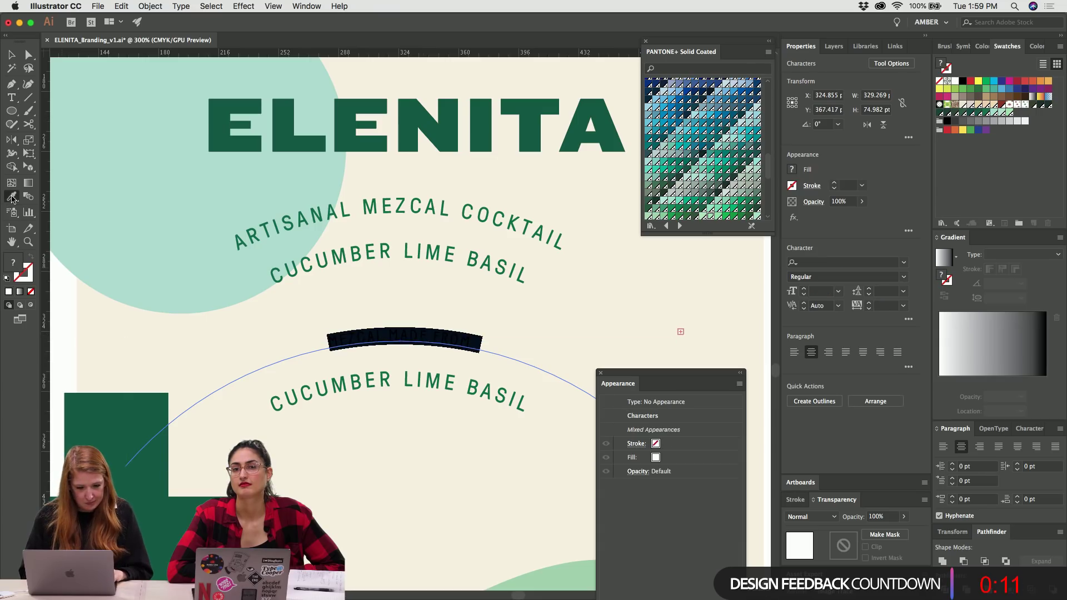
click(408, 377)
key(cmd+shift+a)
key(cmd+1)
key(cmd+minus)
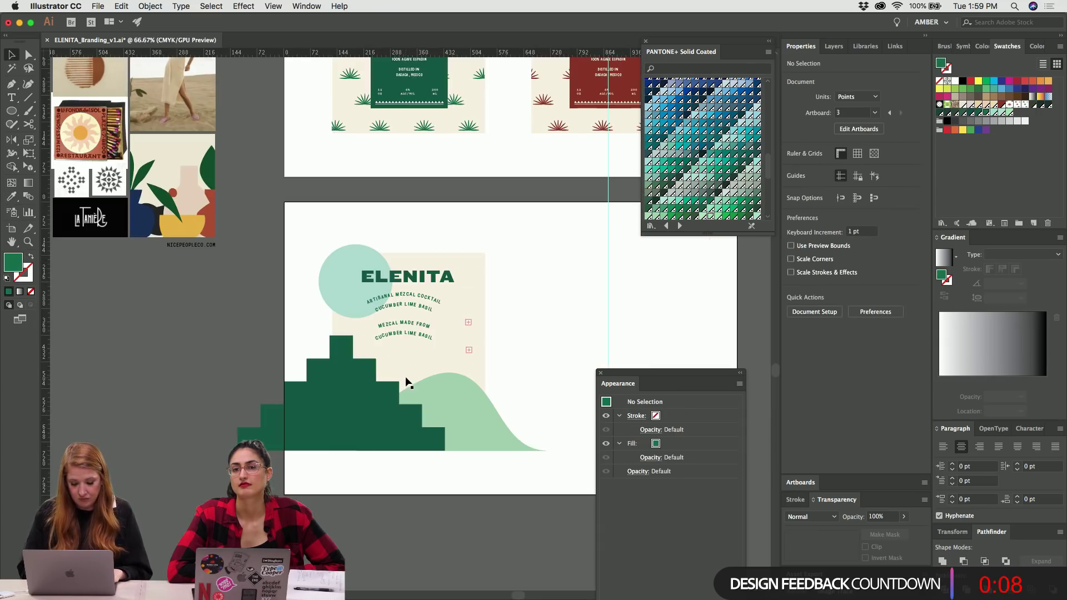
Recolor the stepped pyramid with the hill's light green using the Eyedropper.
super+click(334, 414)
click(457, 404)
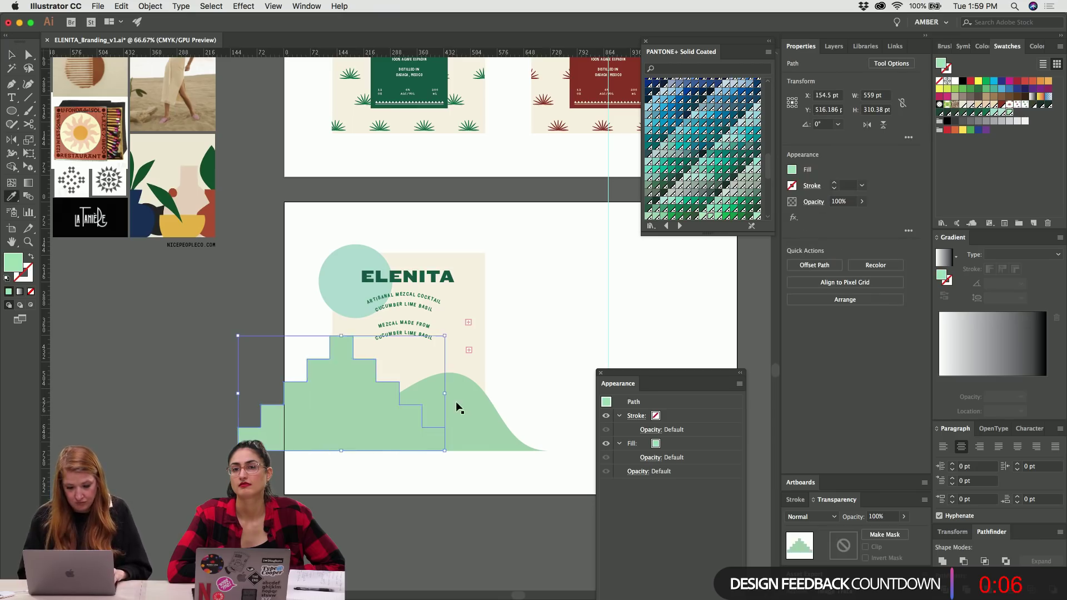
Recolour the curved hill with the light teal sampled from the circle.
super+click(457, 402)
click(341, 259)
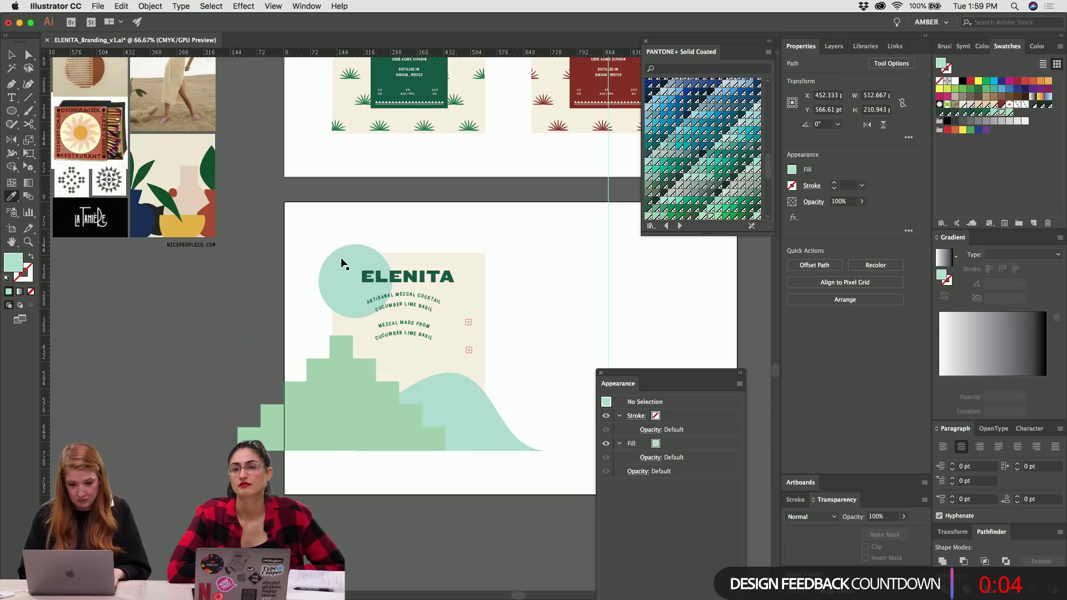
key(cmd+shift+a)
key(v)
Copy the red agave drawing from beside the artboards onto the lower ELENITA label artboard.
scroll(342, 259, up, 5)
scroll(374, 242, right, 10)
scroll(374, 242, up, 3)
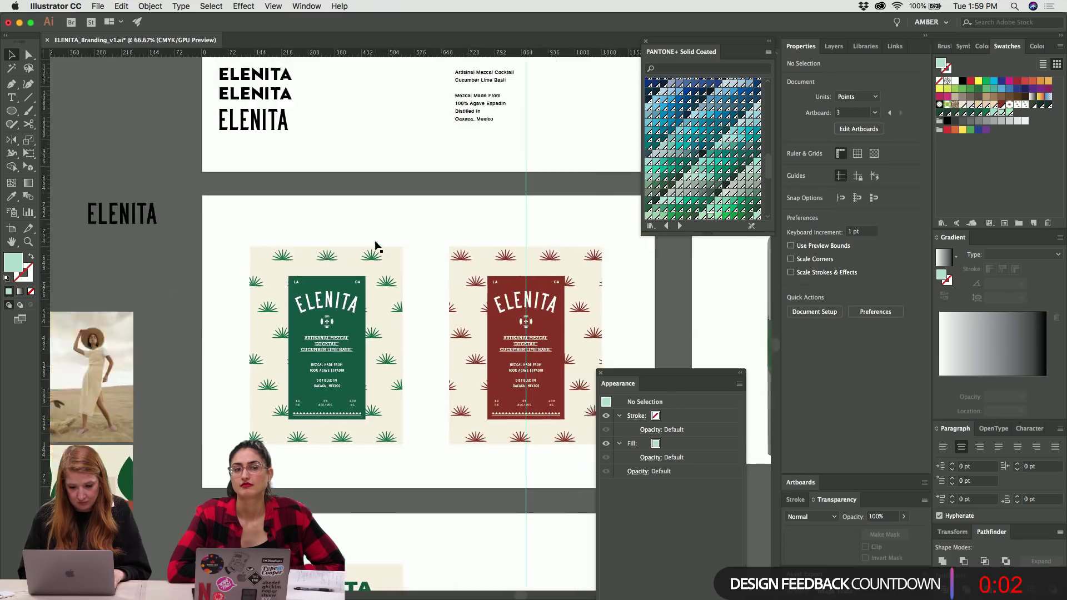
drag(521, 94, 584, 213)
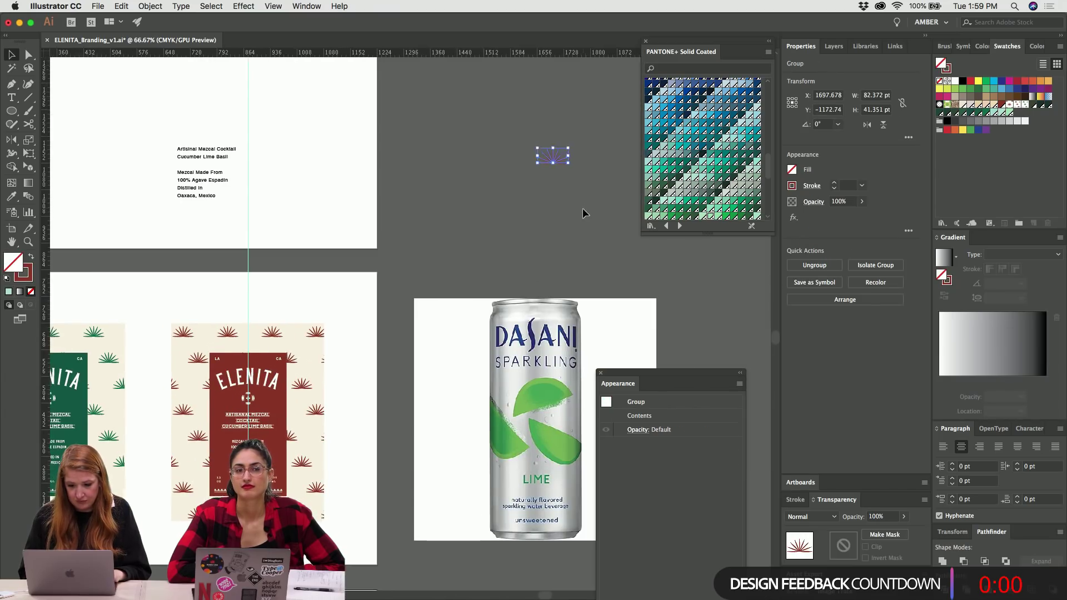
key(cmd+1)
click(569, 293)
key(cmd+=)
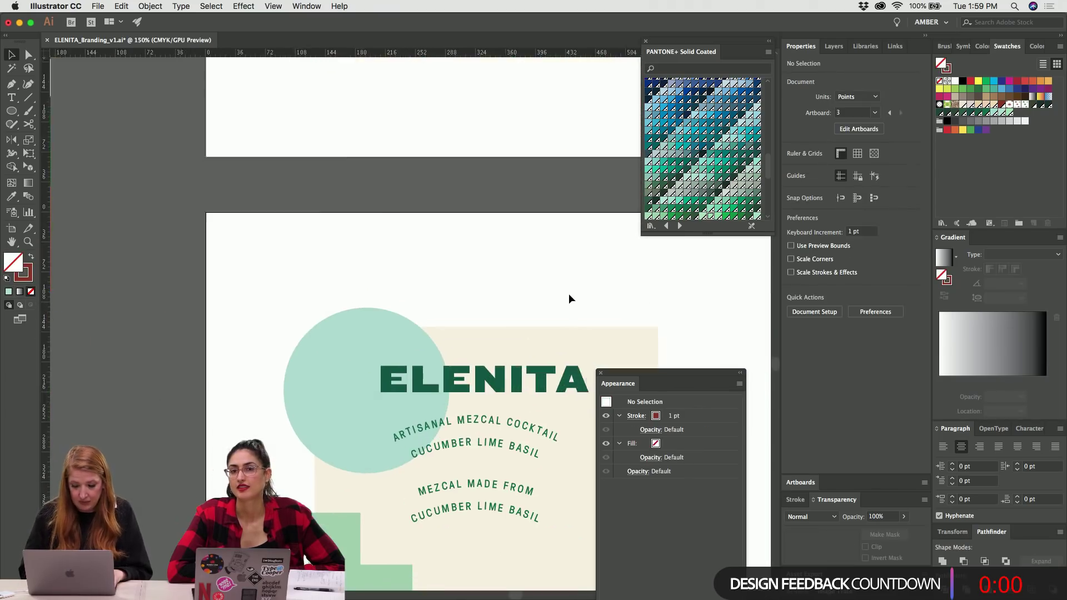
key(cmd+v)
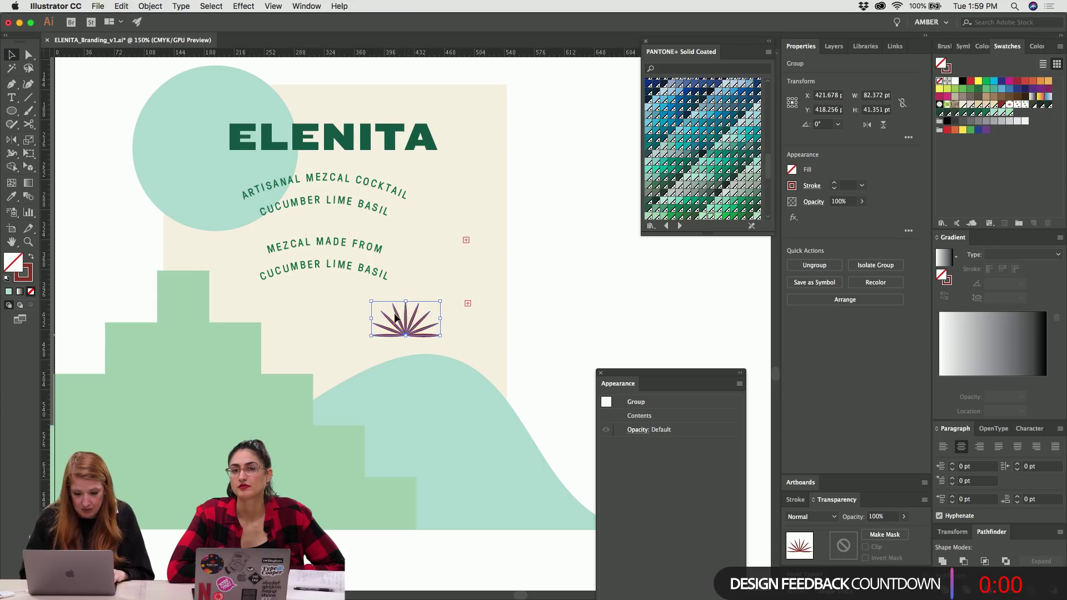
Enlarge the agave to about 177 by 89 pt below the curved text and set its stroke weight to 7 pt.
mouse_move(406, 318)
mouse_down()
mouse_move(325, 348)
mouse_move(399, 311)
mouse_up()
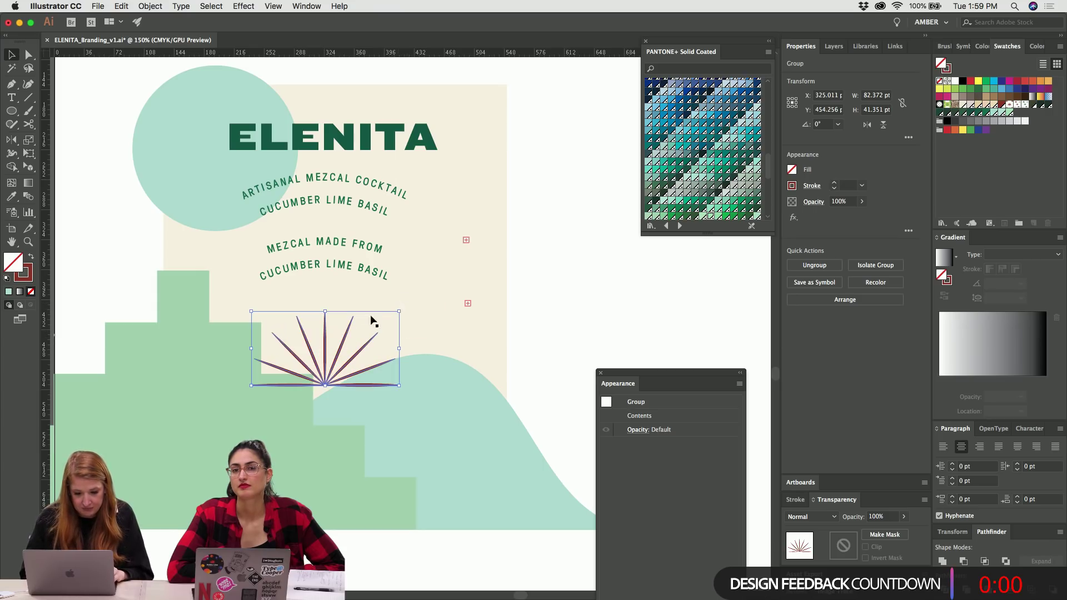
click(834, 183)
click(835, 184)
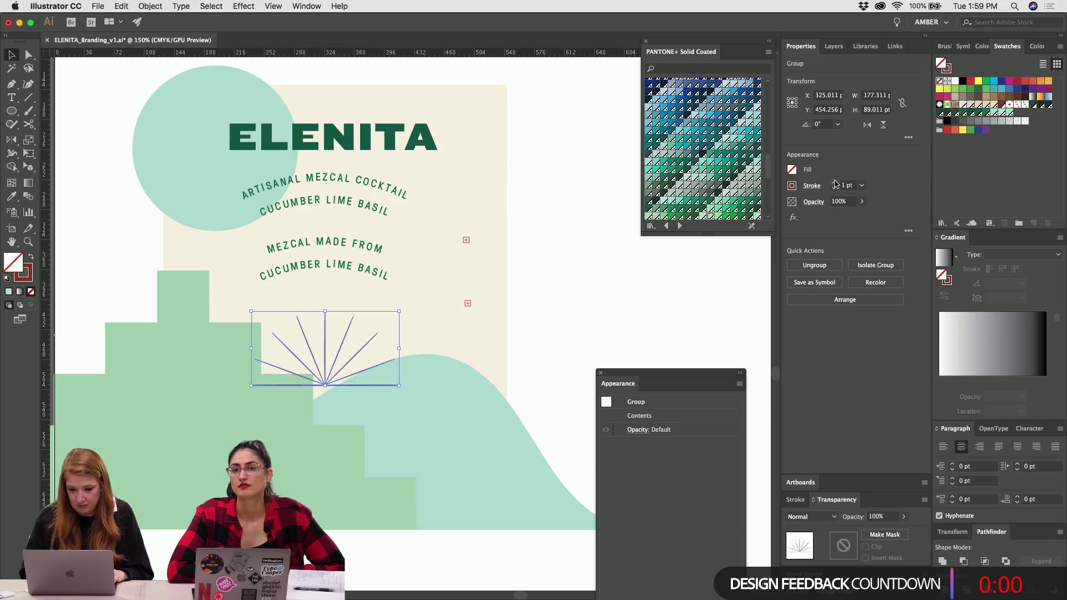
click(835, 184)
click(835, 183)
click(835, 183)
click(835, 183)
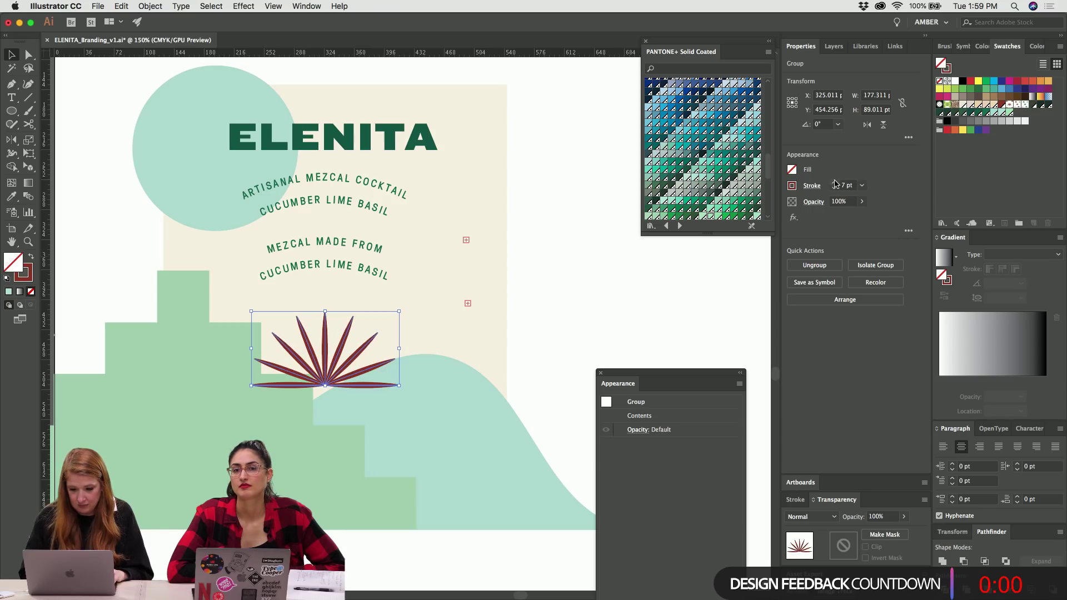
Give the agave a dark green stroke and no fill.
click(963, 116)
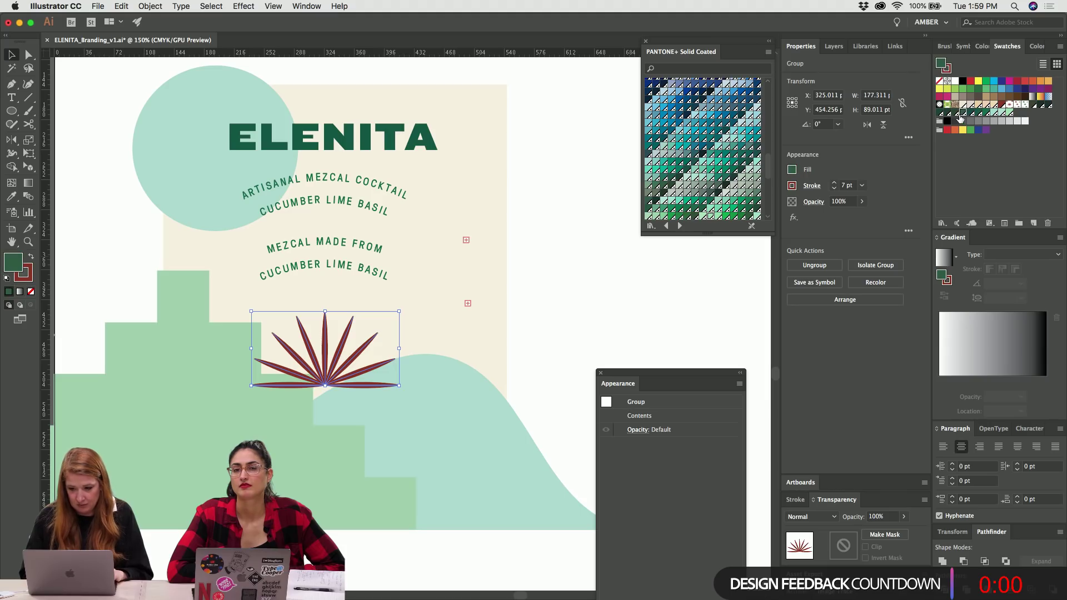
click(948, 69)
click(962, 114)
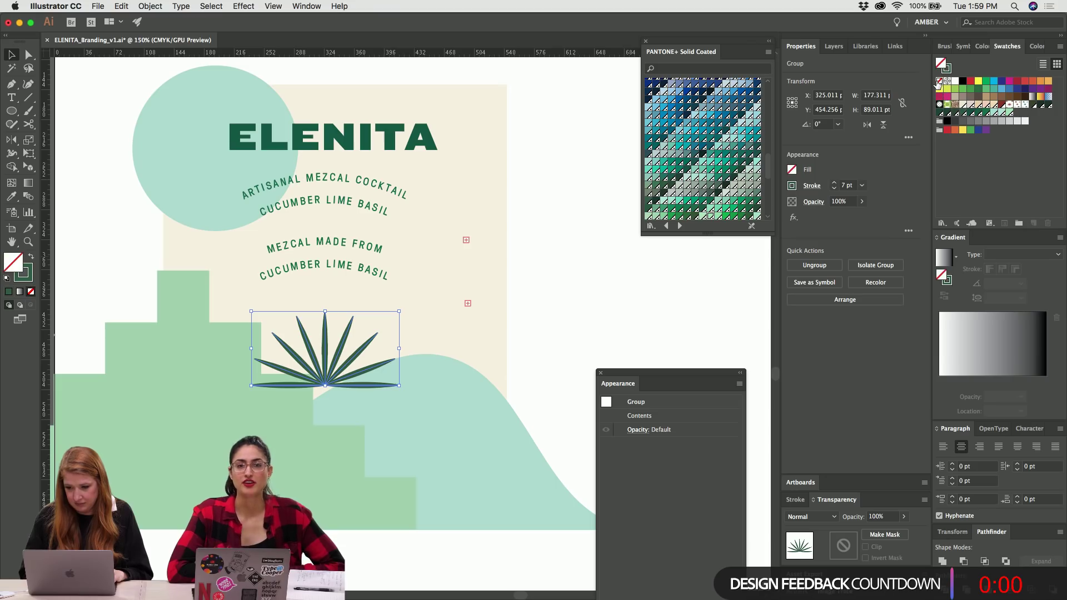
click(567, 303)
key(super+equal)
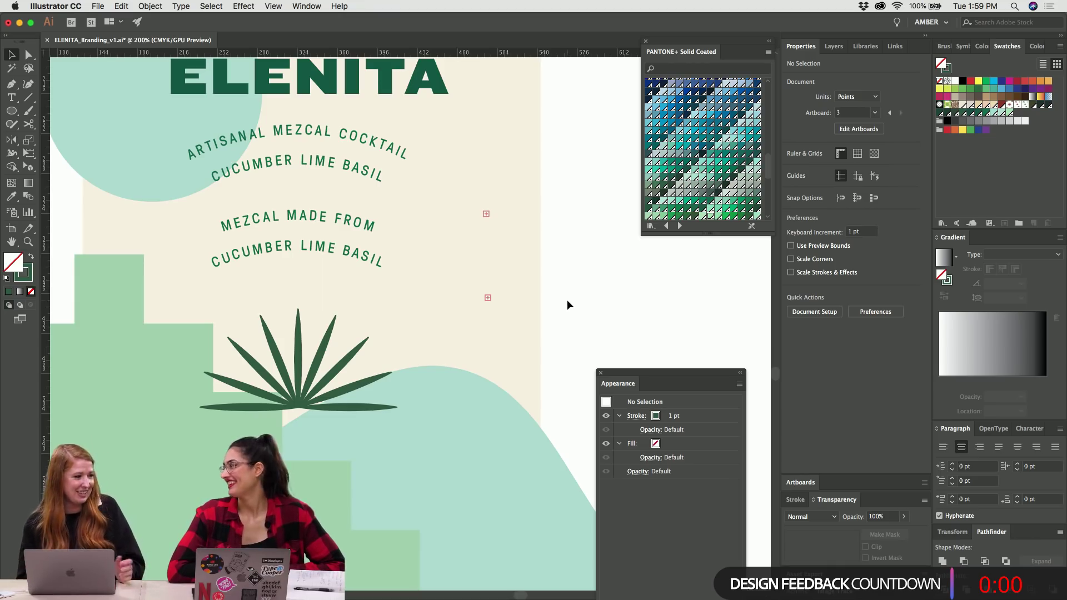
Move the agave down 20 pt so its base overlaps the pyramid and hill.
click(272, 387)
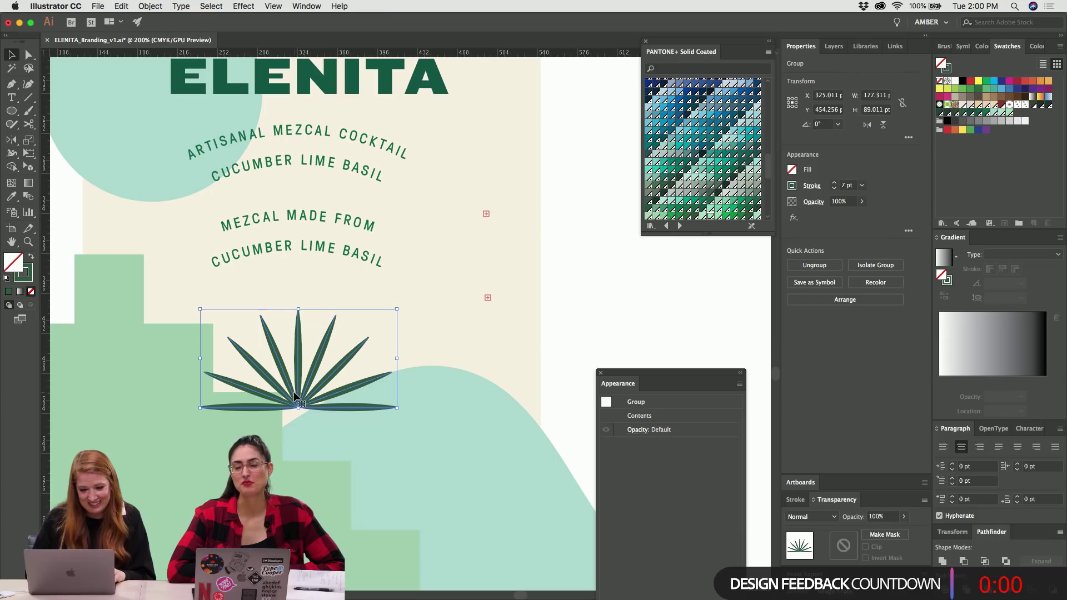
key(shift+Down)
key(shift+Down)
key(shift+Down)
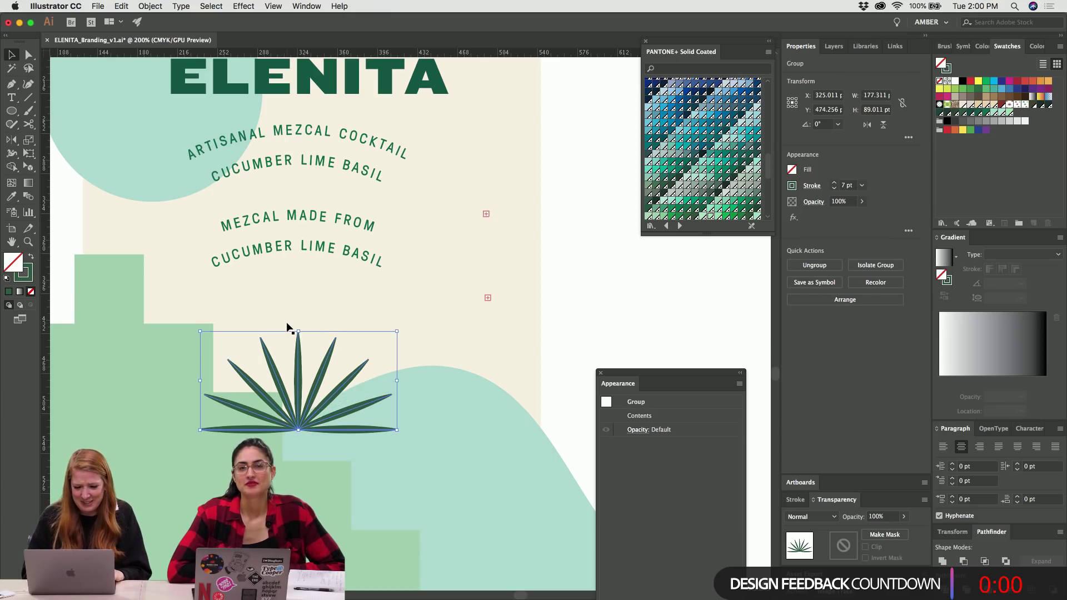
key(shift+Up)
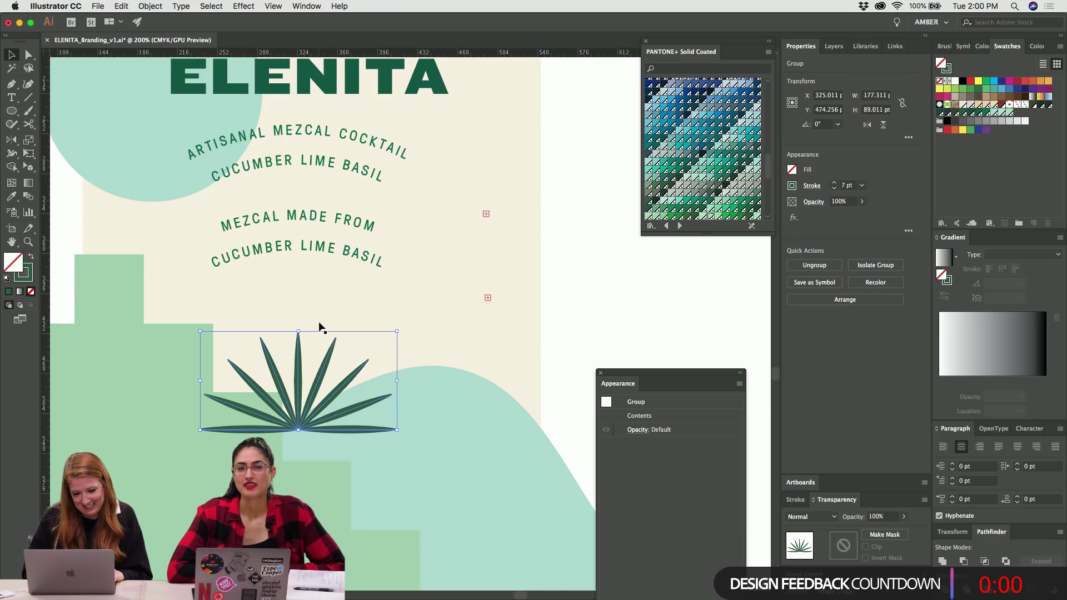
click(321, 328)
key(super+1)
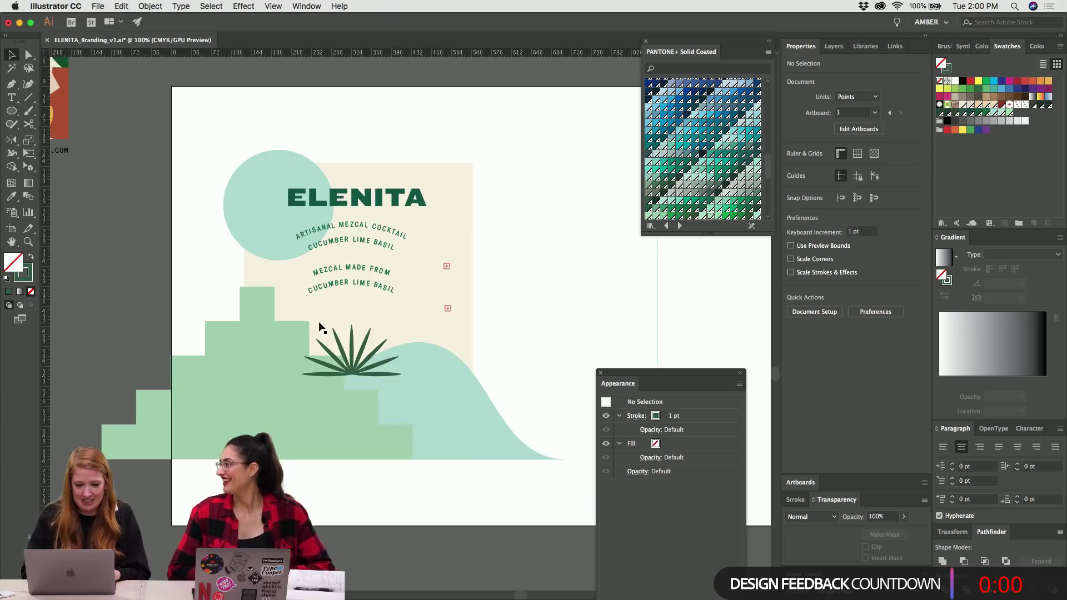
Try the stepped pyramid's light green as the hill's fill.
click(426, 373)
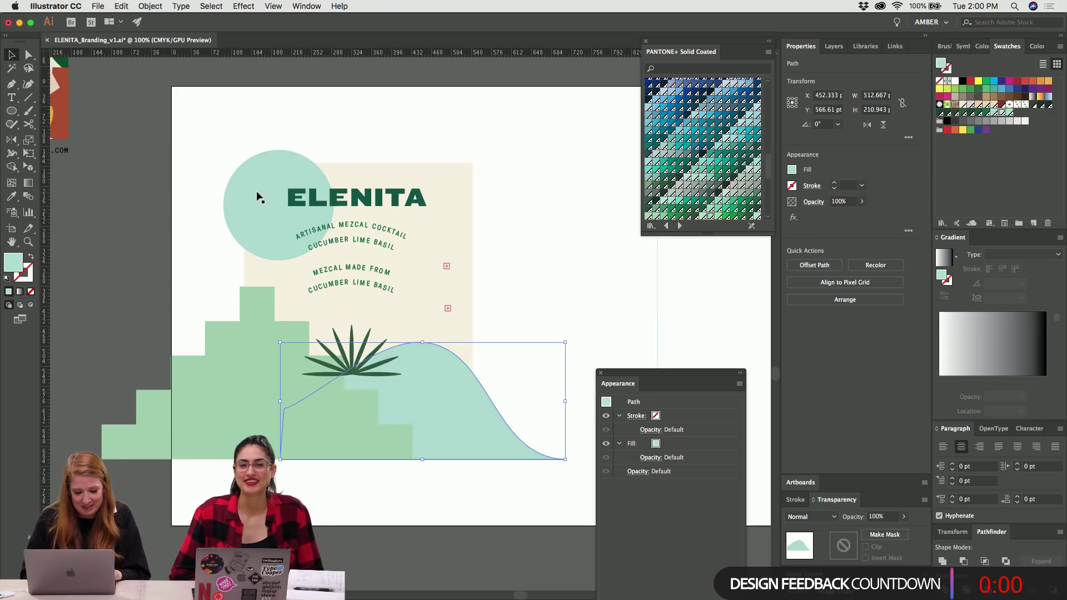
key(i)
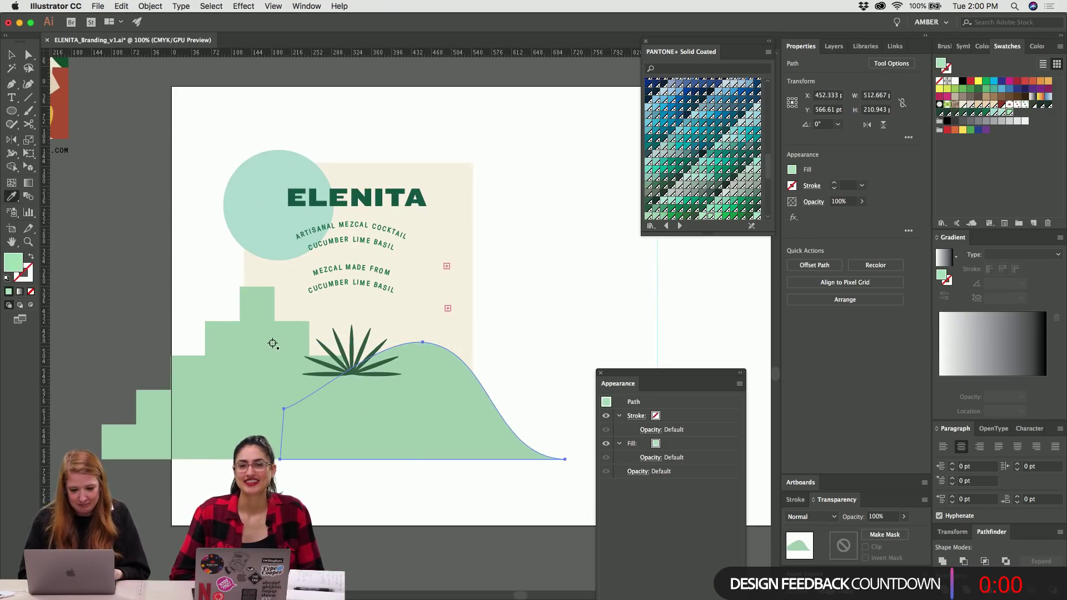
key(v)
key(shift+super+a)
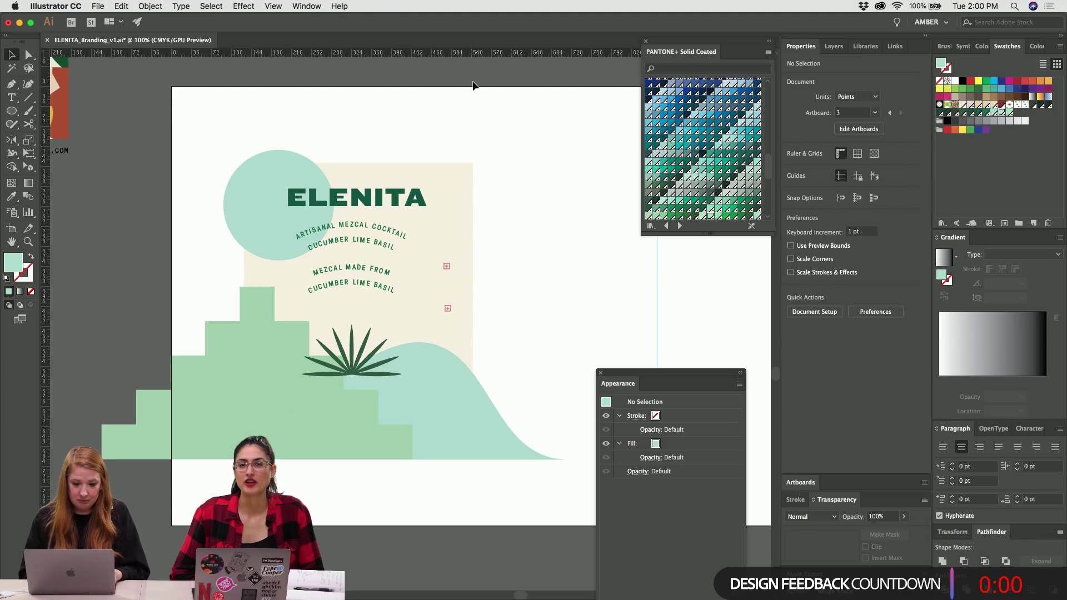
Try a dark colour sampled from the mood board's landscape illustration on the ELENITA title, and undo it.
key(super+minus)
scroll(499, 235, up, 4)
scroll(498, 235, left, 7)
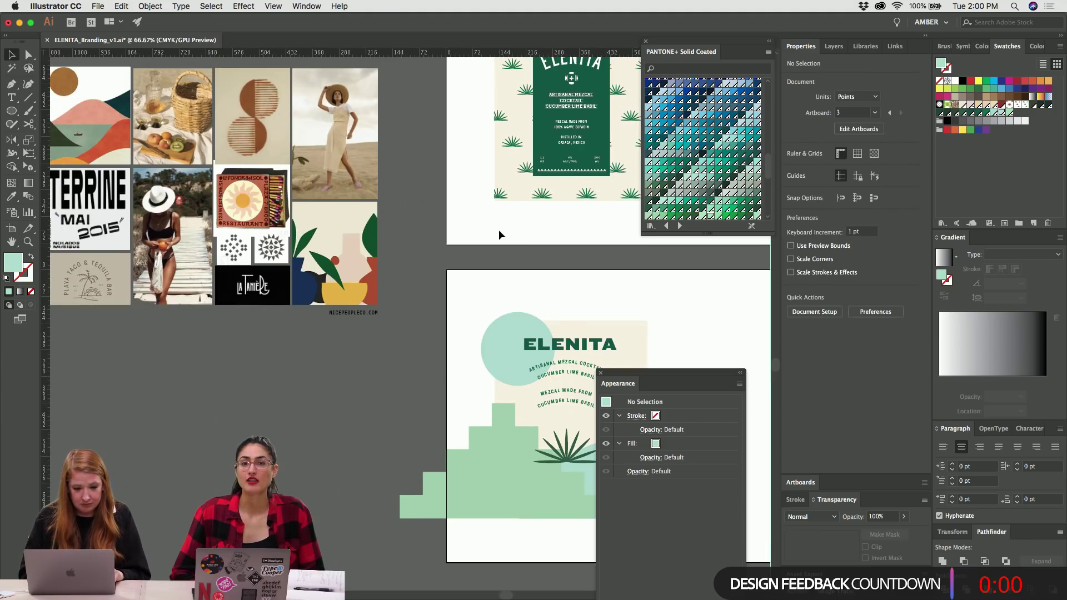
key(super+minus)
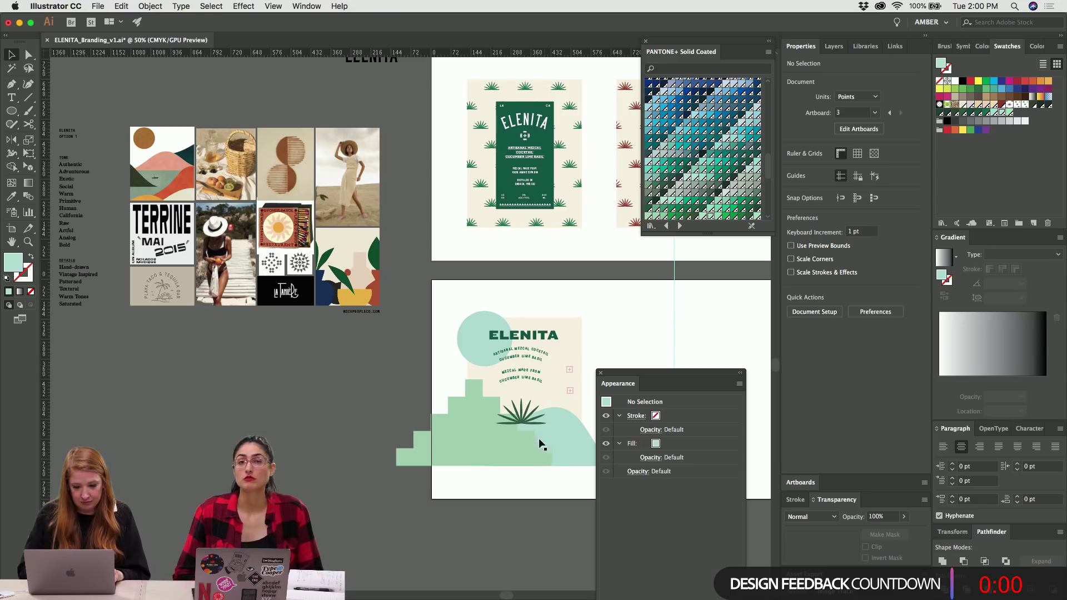
click(529, 341)
key(i)
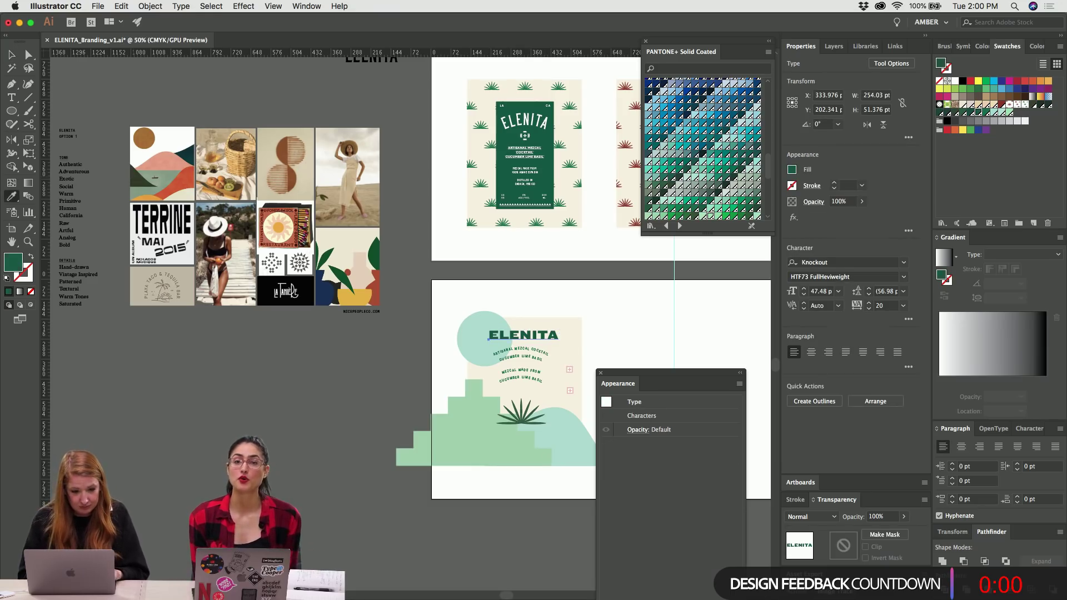
click(135, 178)
key(v)
key(super+shift+a)
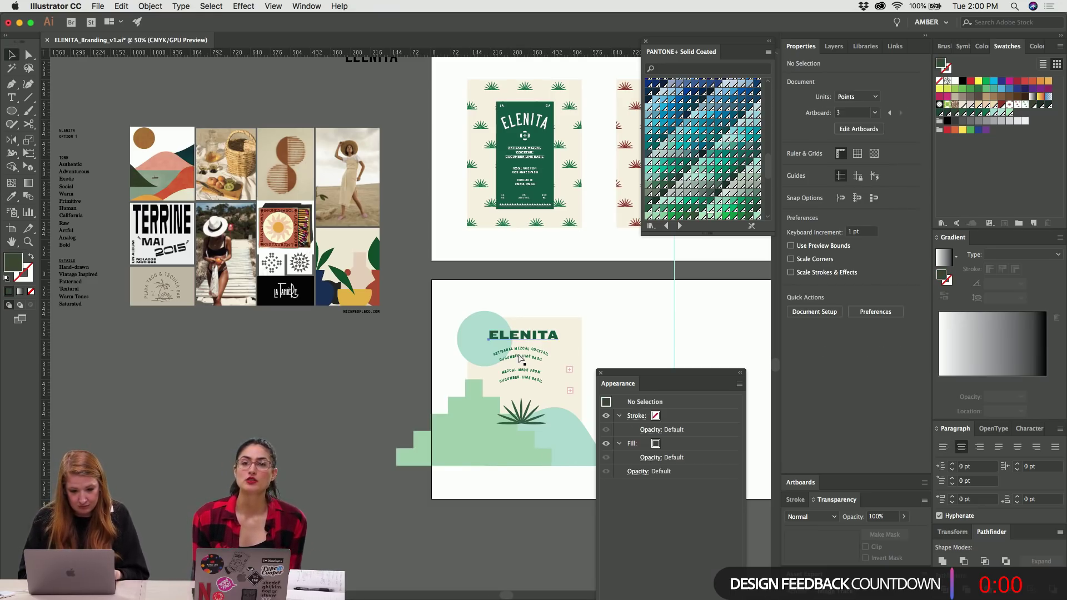
key(super+z)
Recolour the ELENITA title with the dark green of the leaf in the mood board illustration.
scroll(520, 359, right, 5)
scroll(521, 359, down, 1)
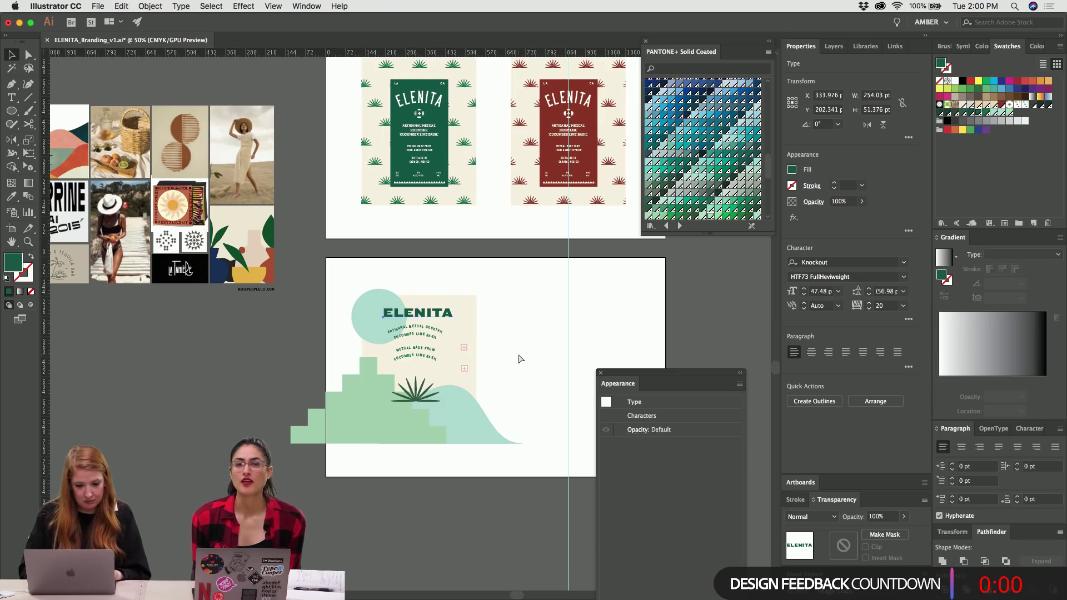
key(super+equal)
key(super+equal)
key(i)
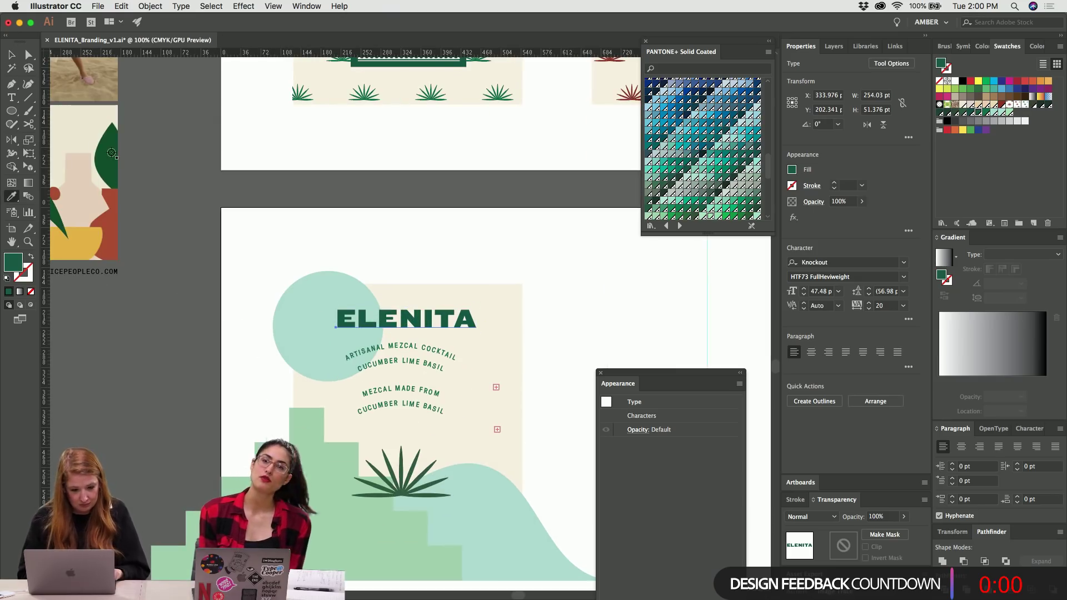
key(v)
key(super+shift+a)
Try to match both groups of curved text to the ELENITA title's dark green.
click(406, 389)
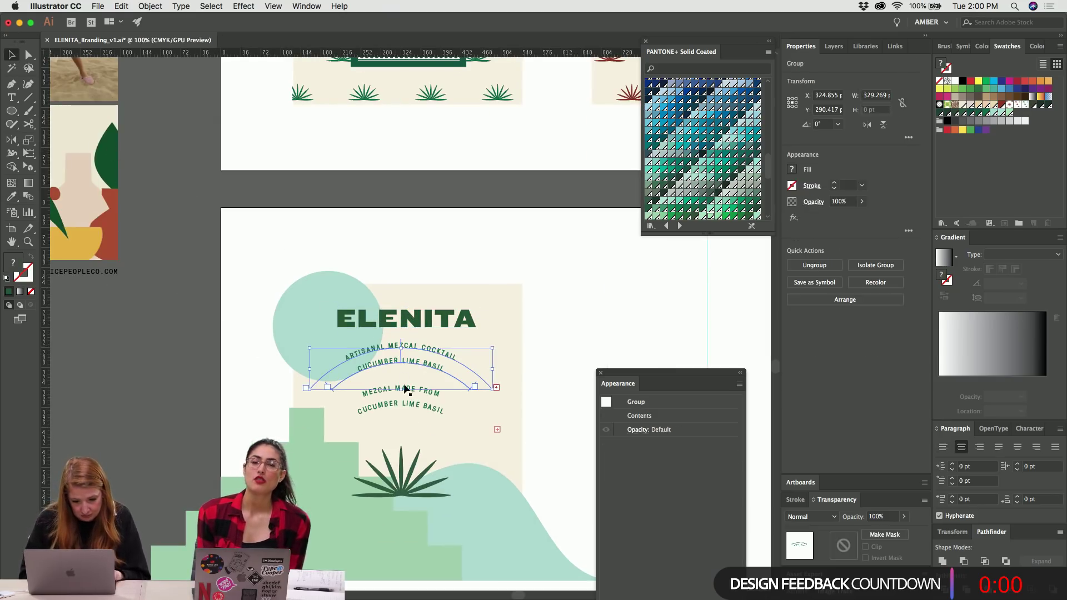
shift+click(421, 410)
key(i)
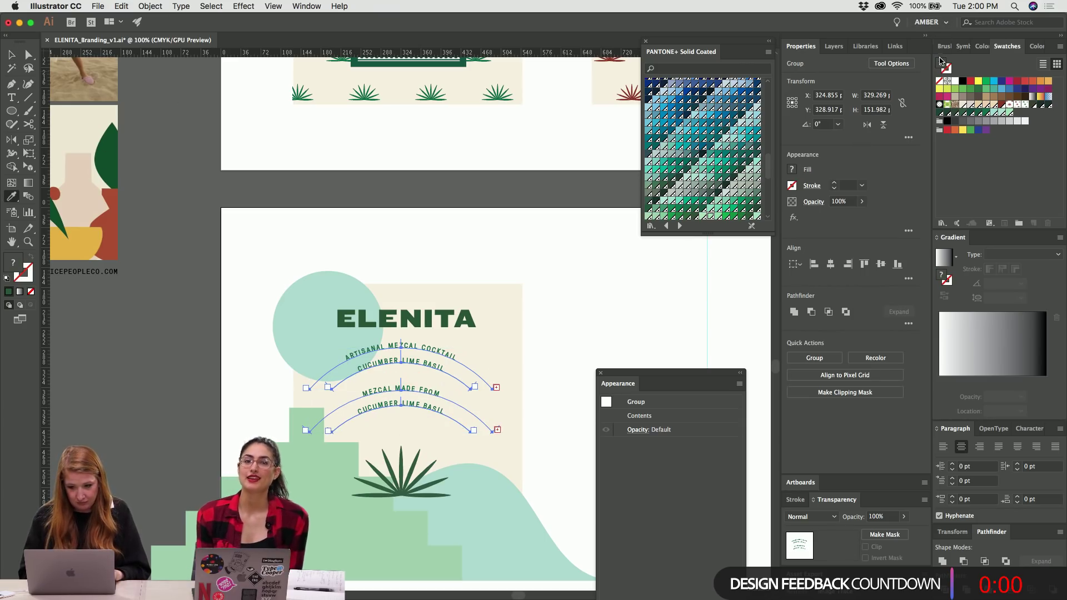
click(406, 318)
key(v)
key(super+shift+a)
key(super+equal)
key(super+equal)
key(super+equal)
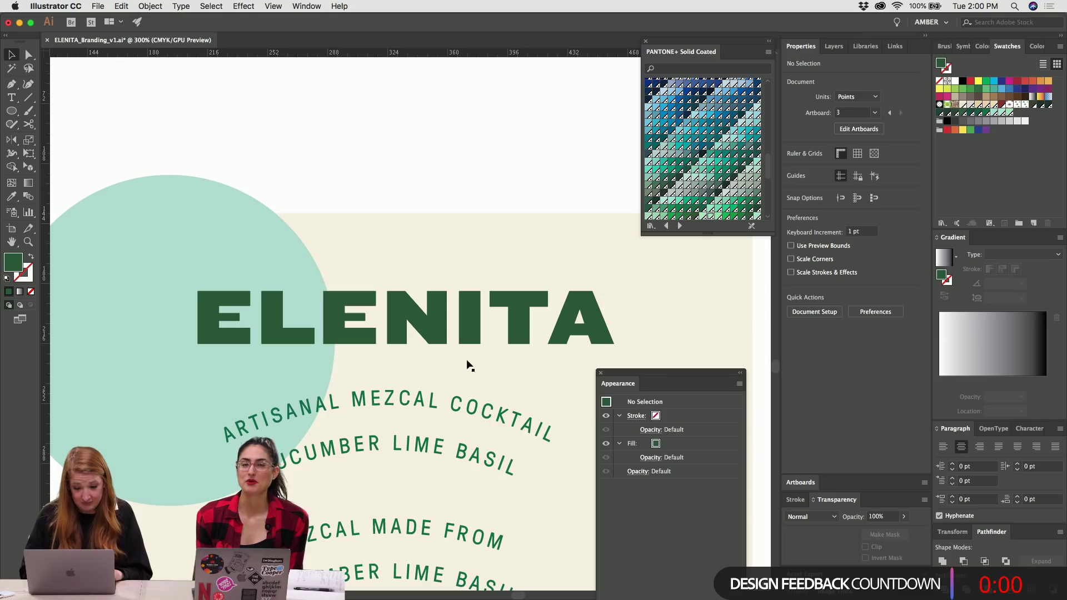
Isolate the upper curved text group and recolour its two lines with the green sampled from the mood board's leaf.
click(404, 411)
scroll(410, 389, down, 3)
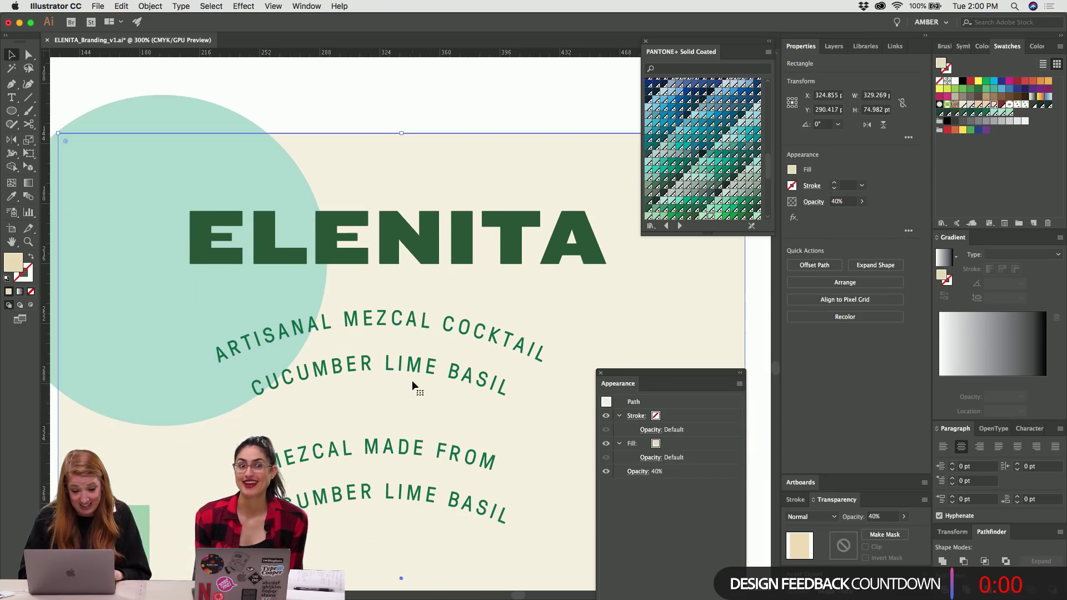
double_click(414, 368)
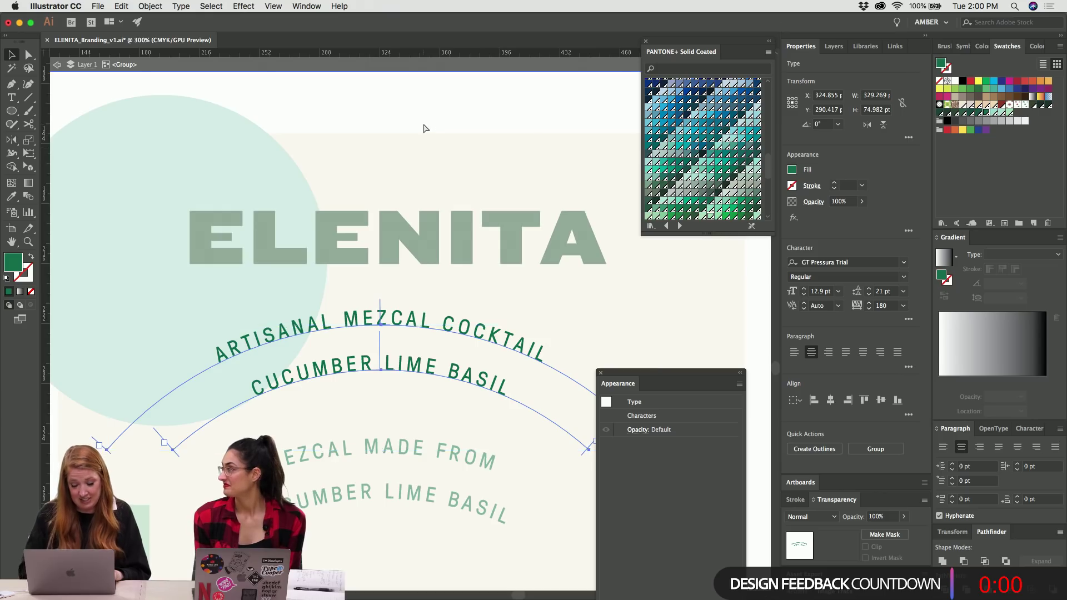
key(super+minus)
scroll(423, 123, left, 10)
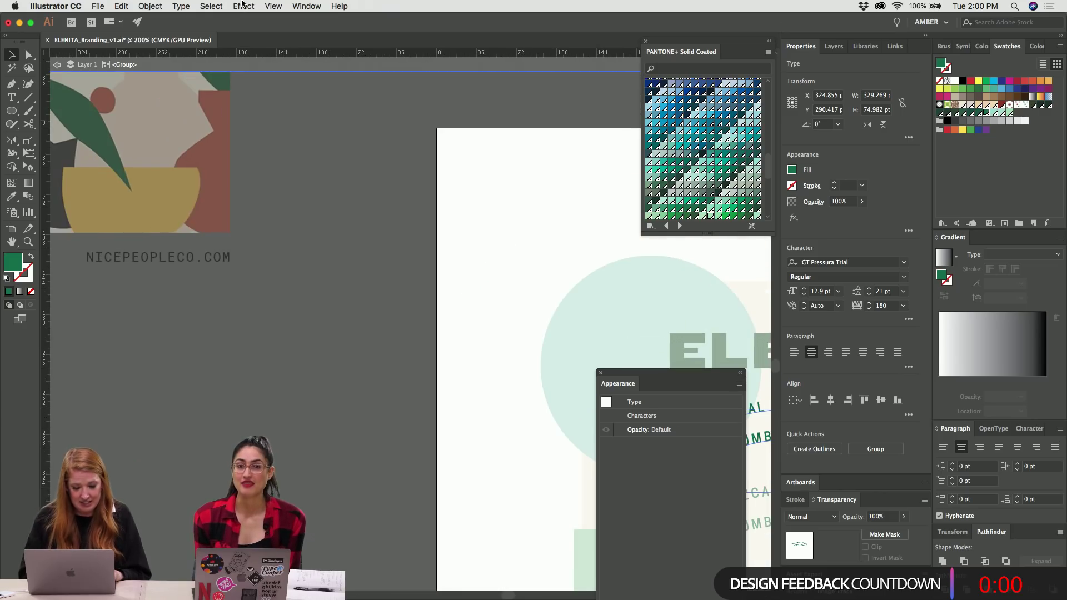
key(i)
scroll(197, 257, up, 10)
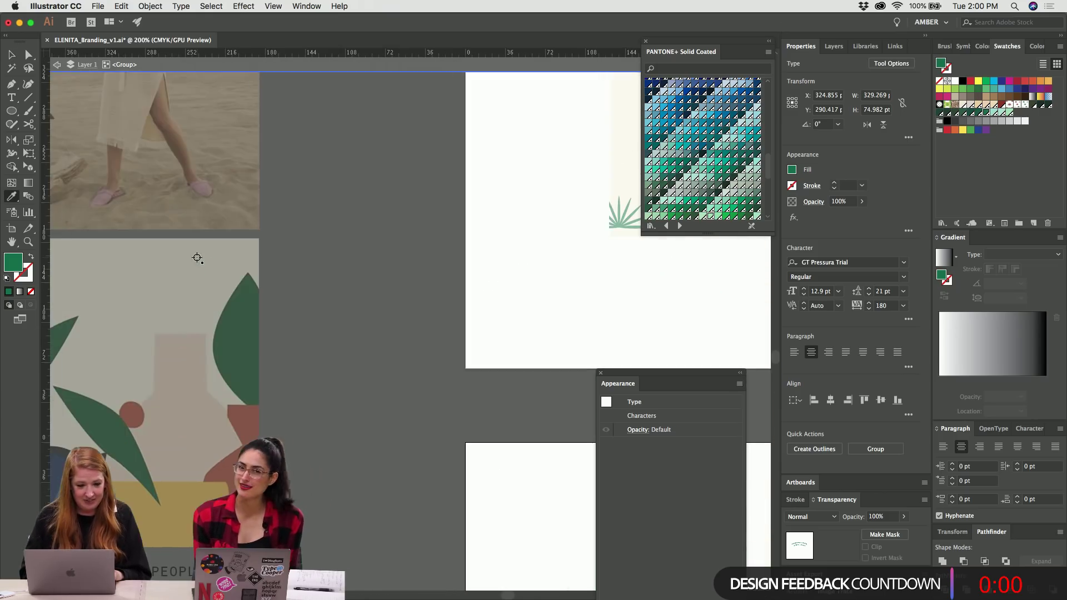
scroll(251, 342, down, 11)
scroll(251, 341, right, 15)
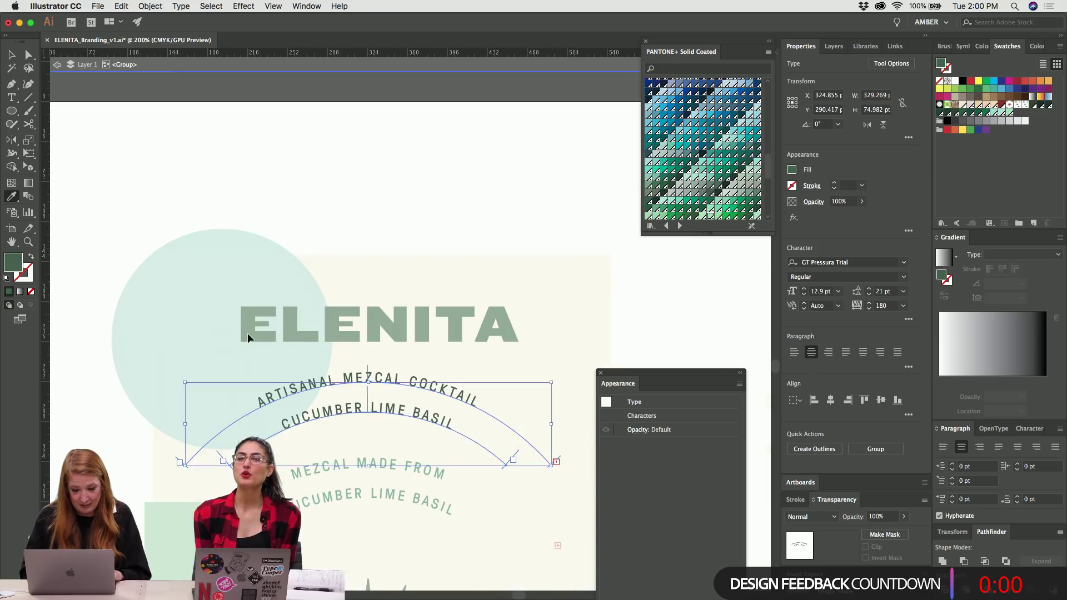
key(super+shift+a)
key(v)
key(super+minus)
key(super+minus)
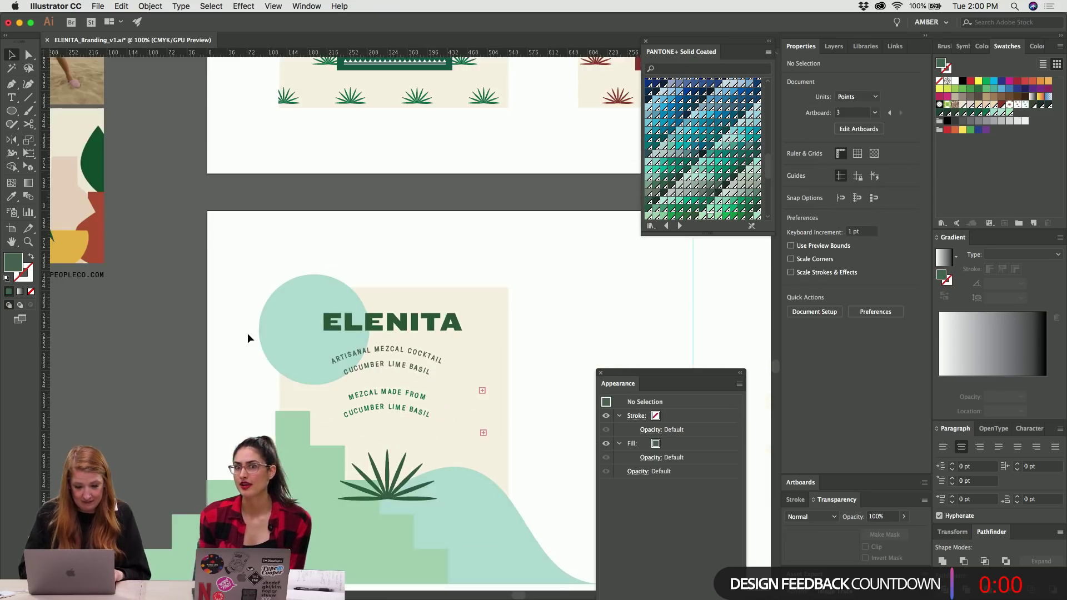
Resample the ELENITA title's fill from the dark green leaf in the mood board illustration.
scroll(248, 338, left, 2)
scroll(248, 338, up, 1)
click(445, 334)
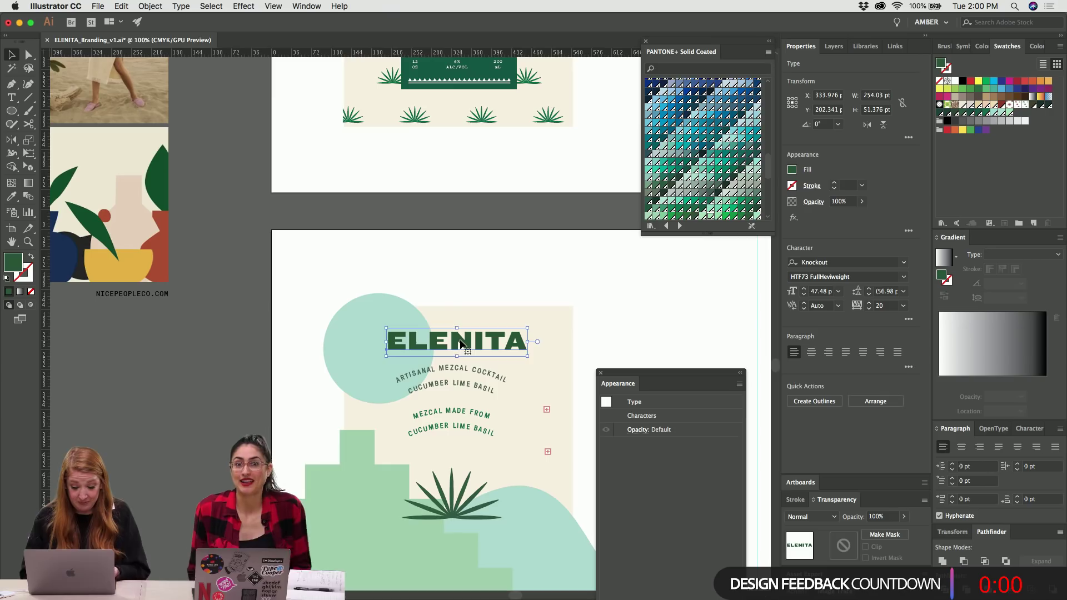
key(i)
key(v)
key(super+shift+a)
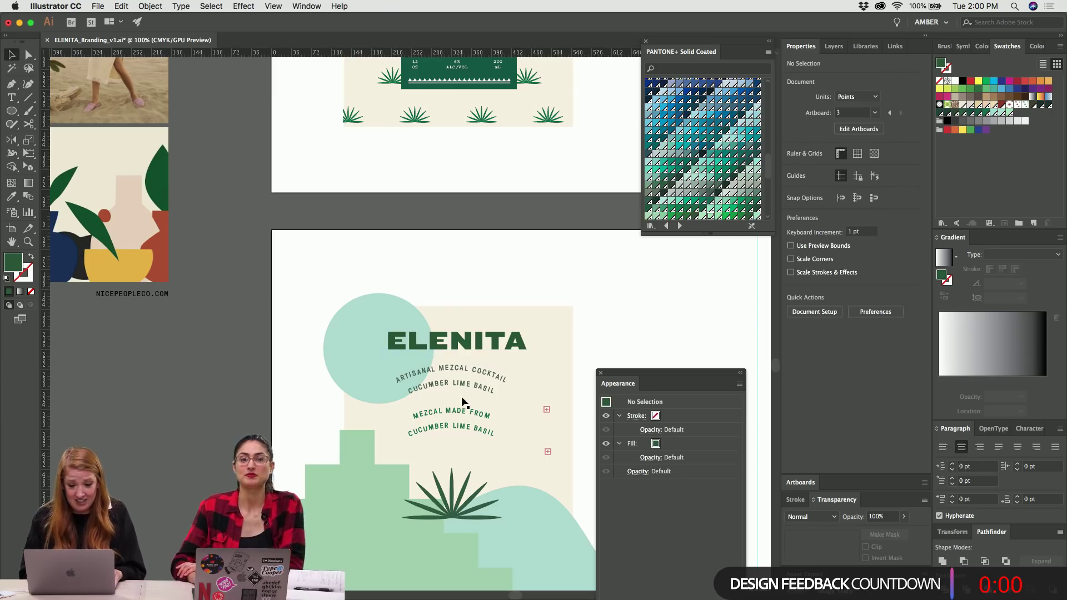
Try to recolour the whole lower curved text group with the dark green leaf in the mood board illustration.
click(456, 414)
key(i)
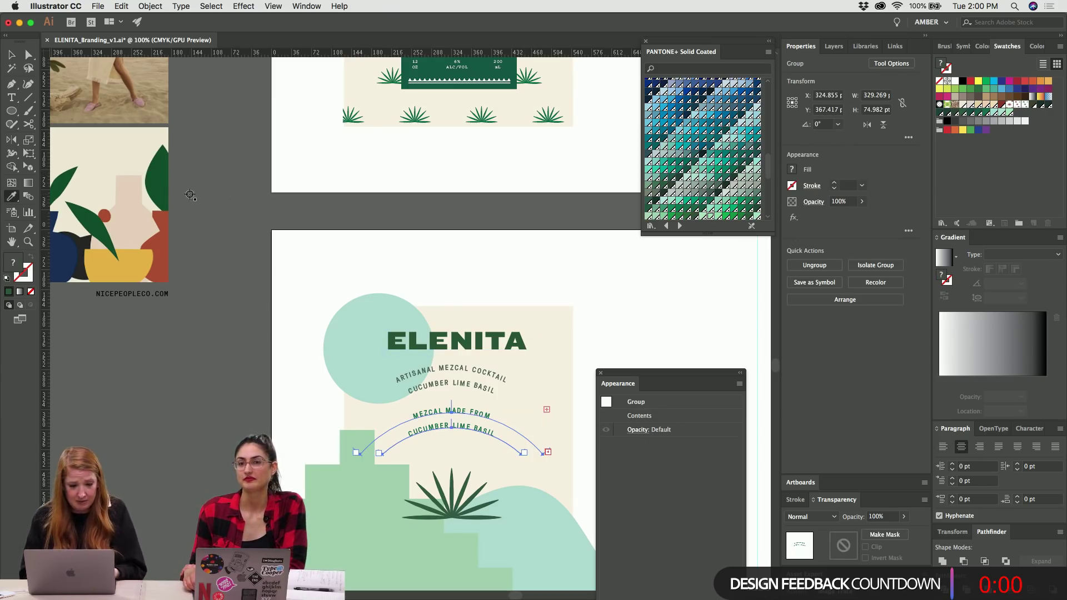
click(164, 174)
key(v)
key(super+shift+a)
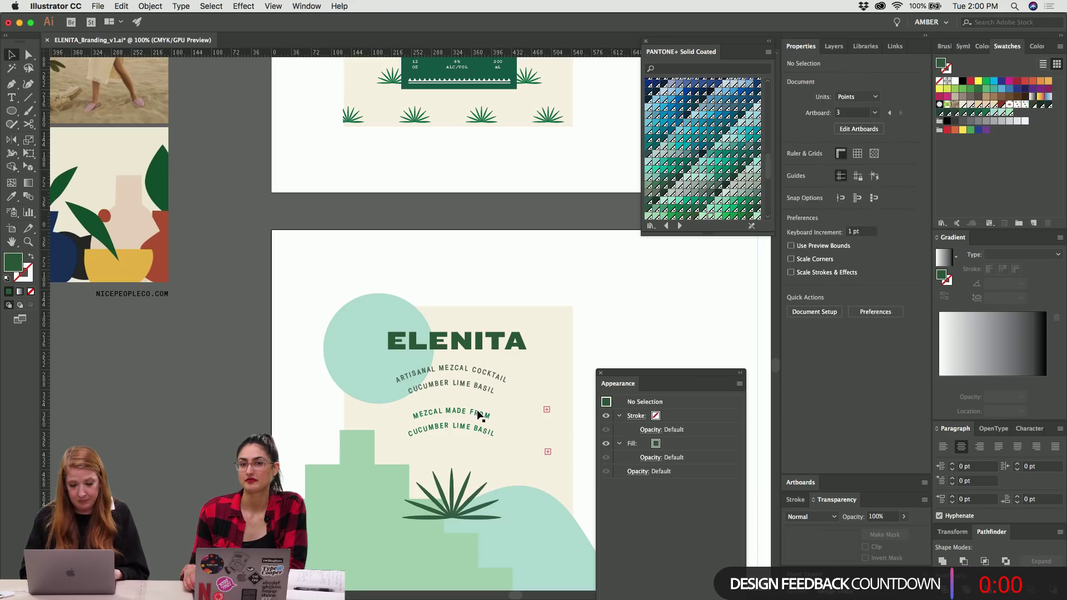
Isolate the lower curved text group and recolour its two lines with the dark green sampled from the mood board's leaf.
double_click(478, 414)
click(478, 428)
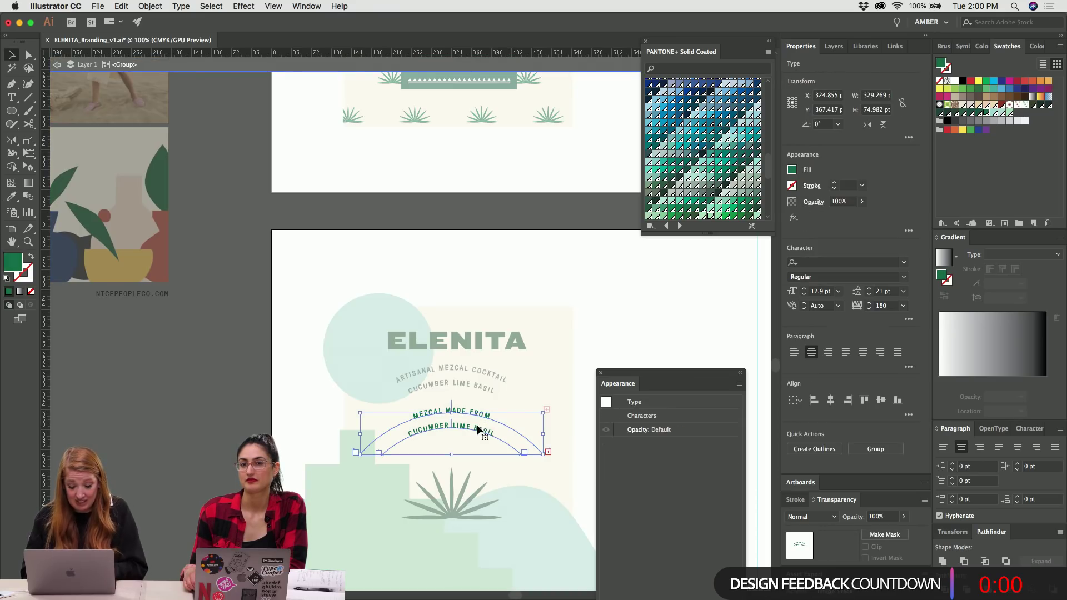
click(162, 161)
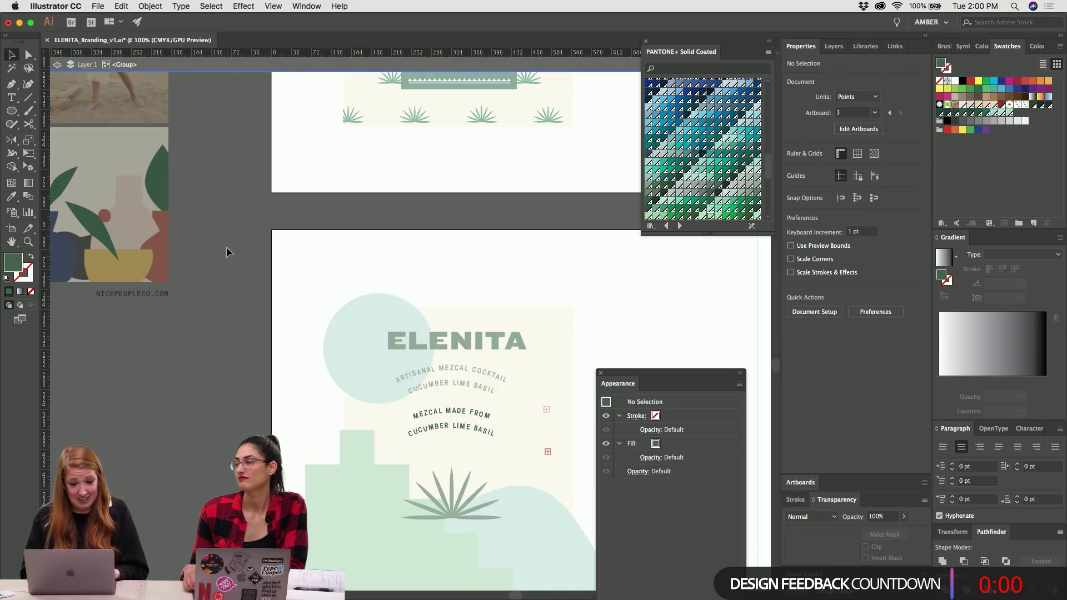
key(Escape)
Nudge the CUCUMBER LIME BASIL line in the upper curved text group slightly closer to the line above it.
key(super+equal)
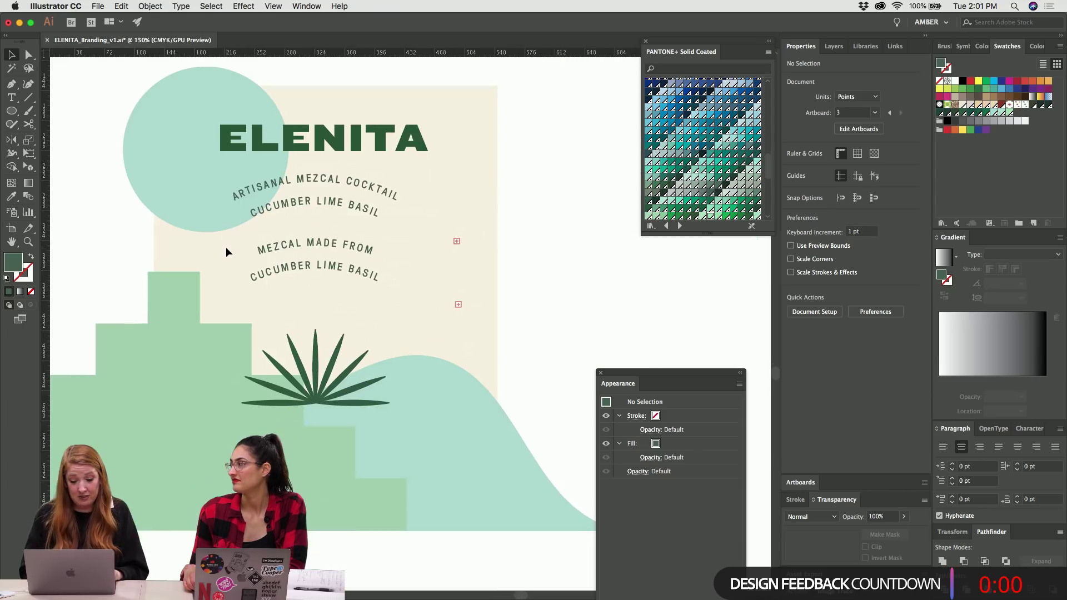
double_click(327, 202)
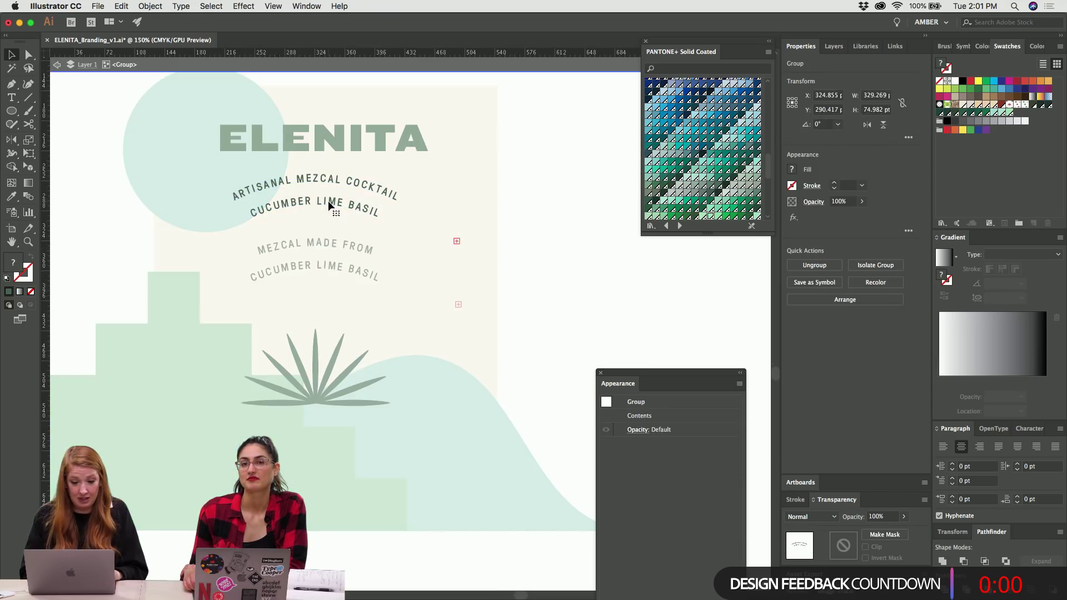
click(328, 201)
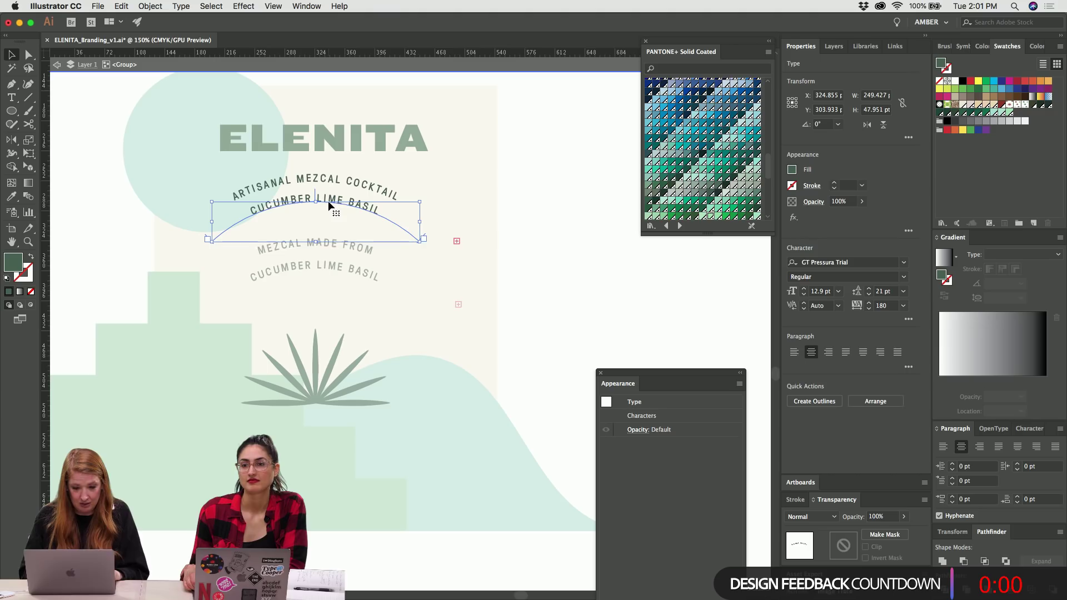
double_click(529, 218)
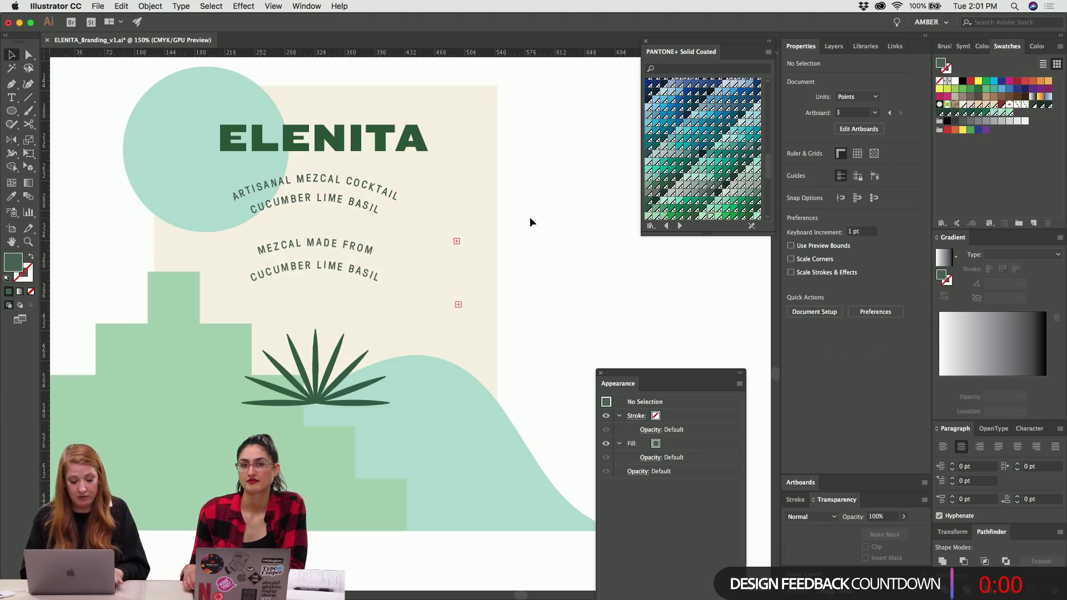
Nudge the CUCUMBER LIME BASIL line in the lower curved text group up about 3 pt towards MEZCAL MADE FROM.
double_click(336, 269)
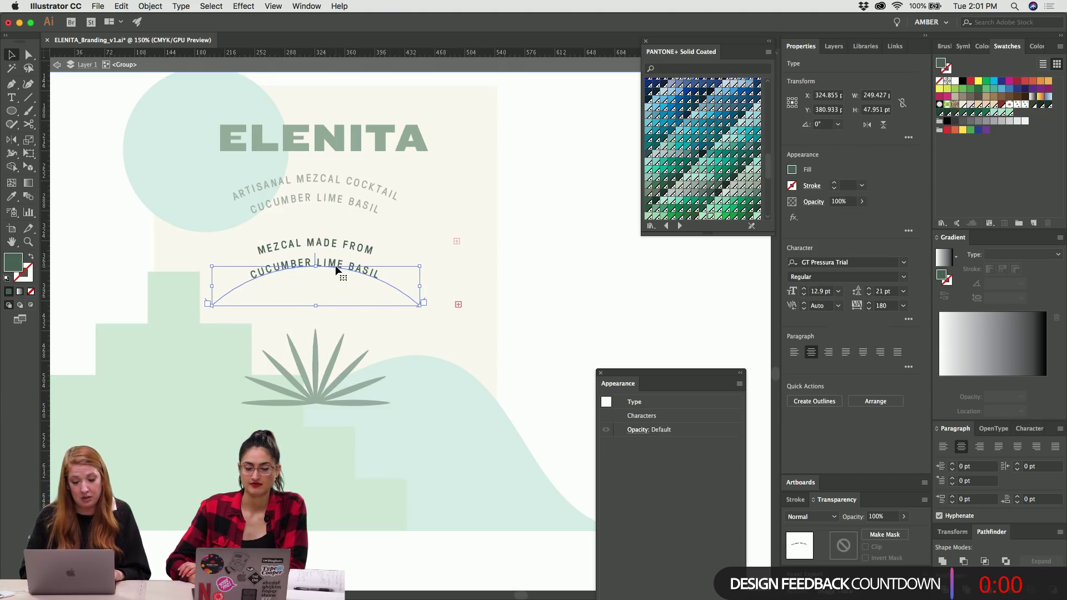
double_click(538, 138)
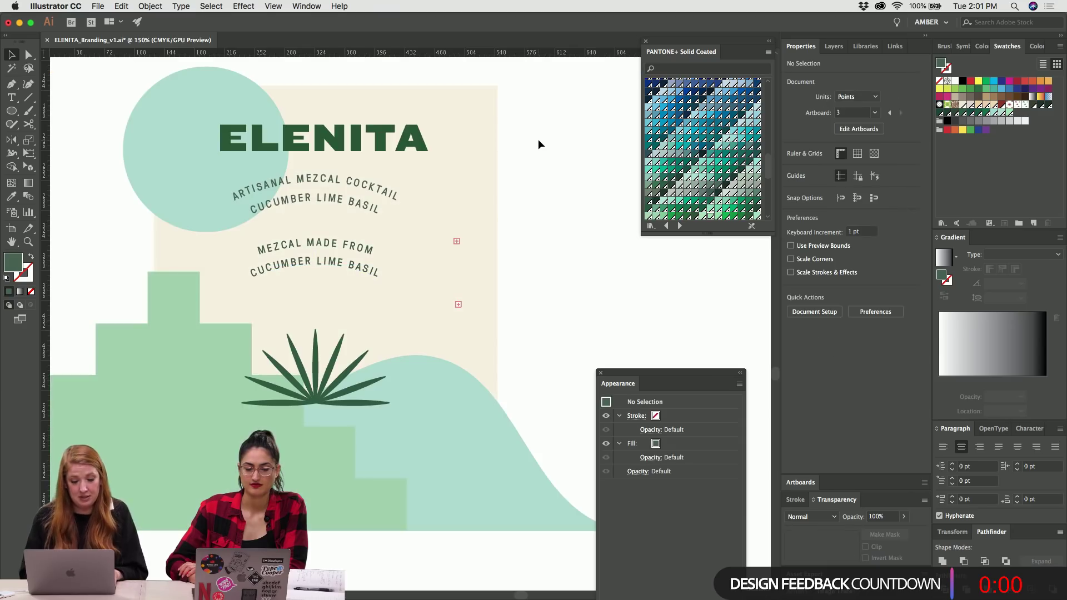
double_click(308, 262)
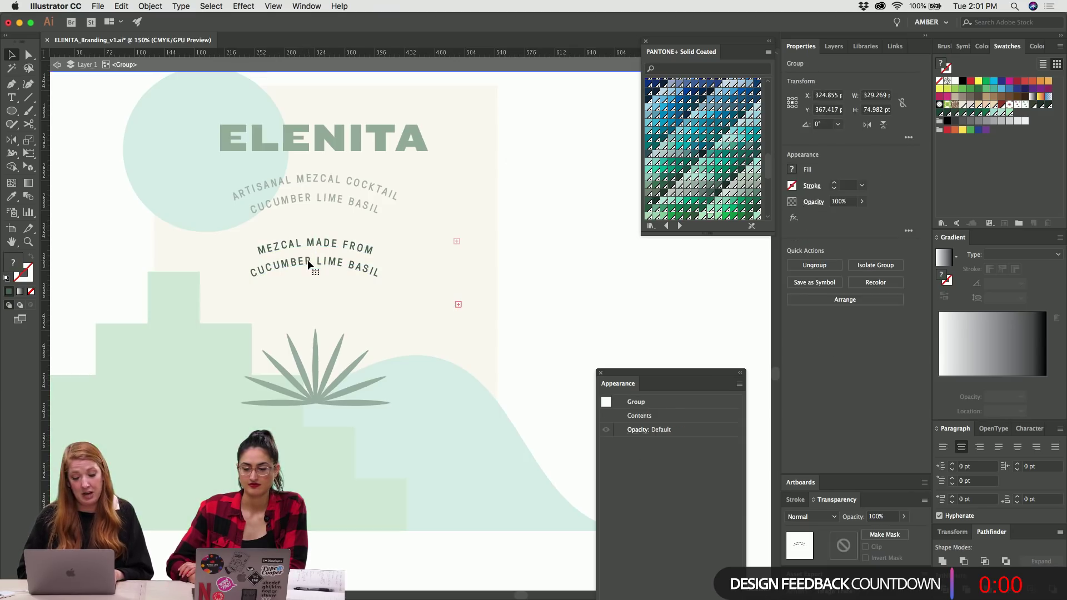
click(308, 260)
double_click(565, 159)
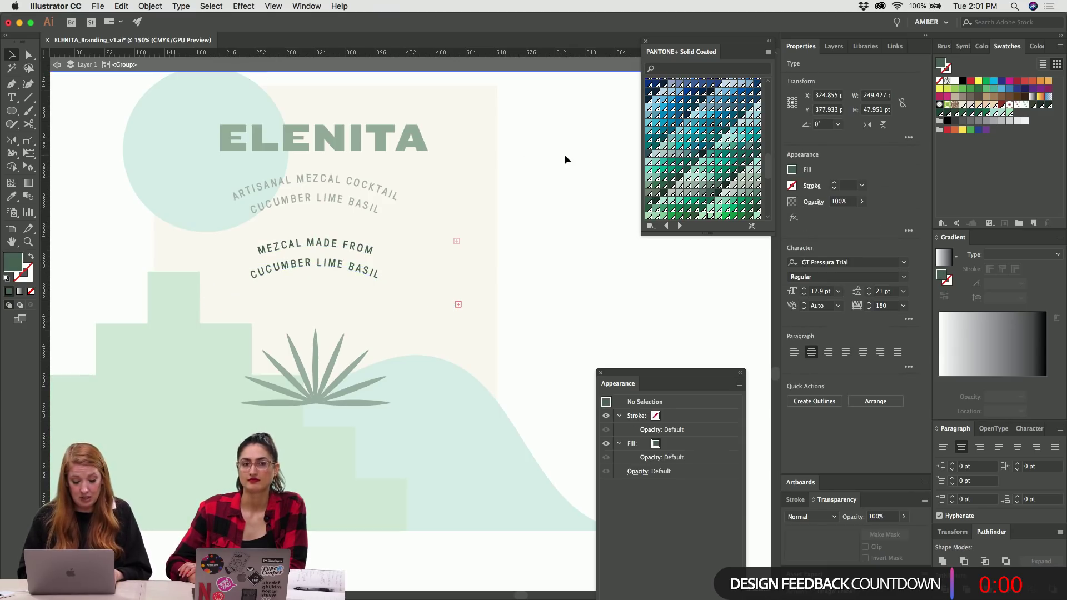
Move both curved text groups together 30 pt down, away from the ELENITA title.
key(super+minus)
key(super+minus)
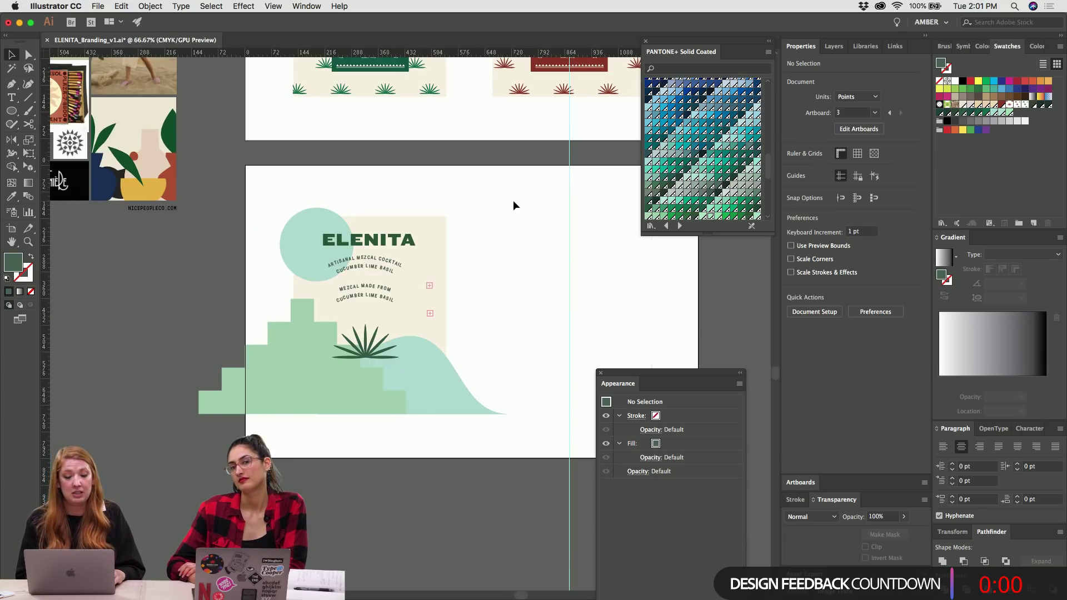
click(358, 268)
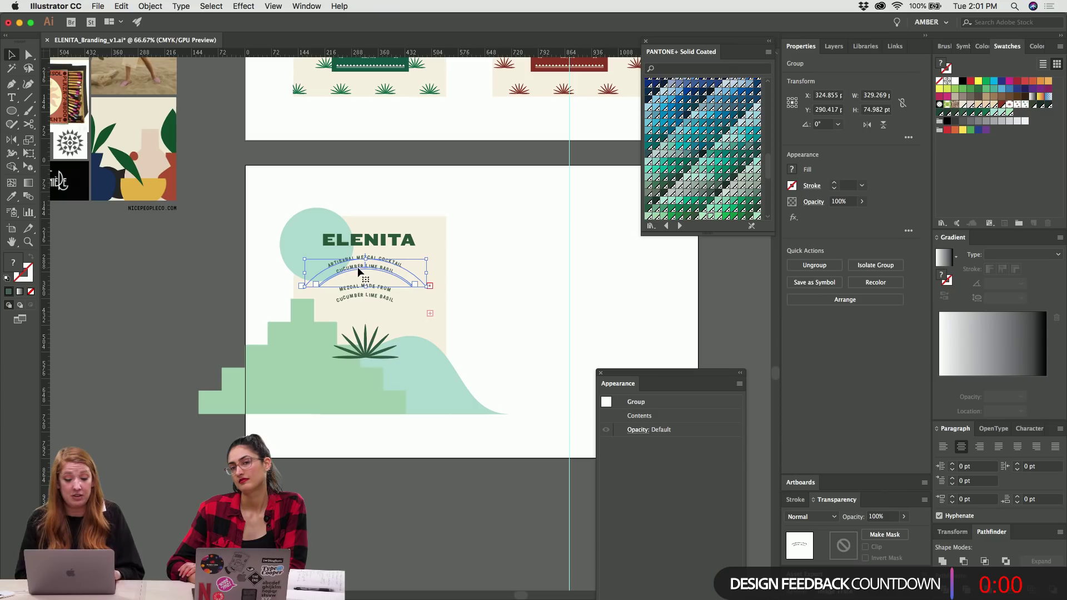
shift+click(375, 297)
key(shift+Down)
key(shift+Down)
key(shift+Down)
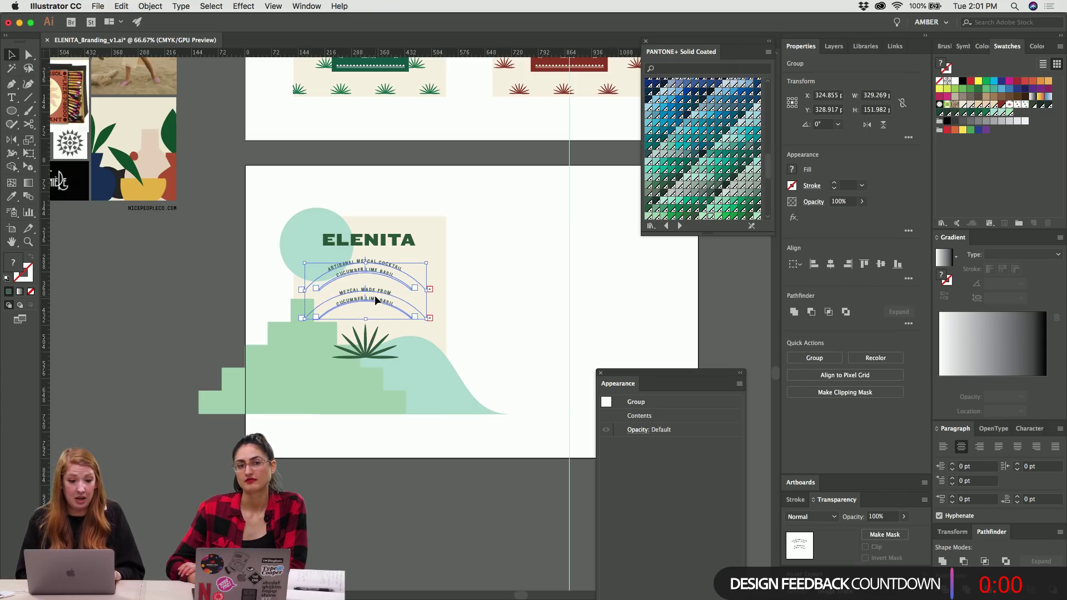
key(super+shift+a)
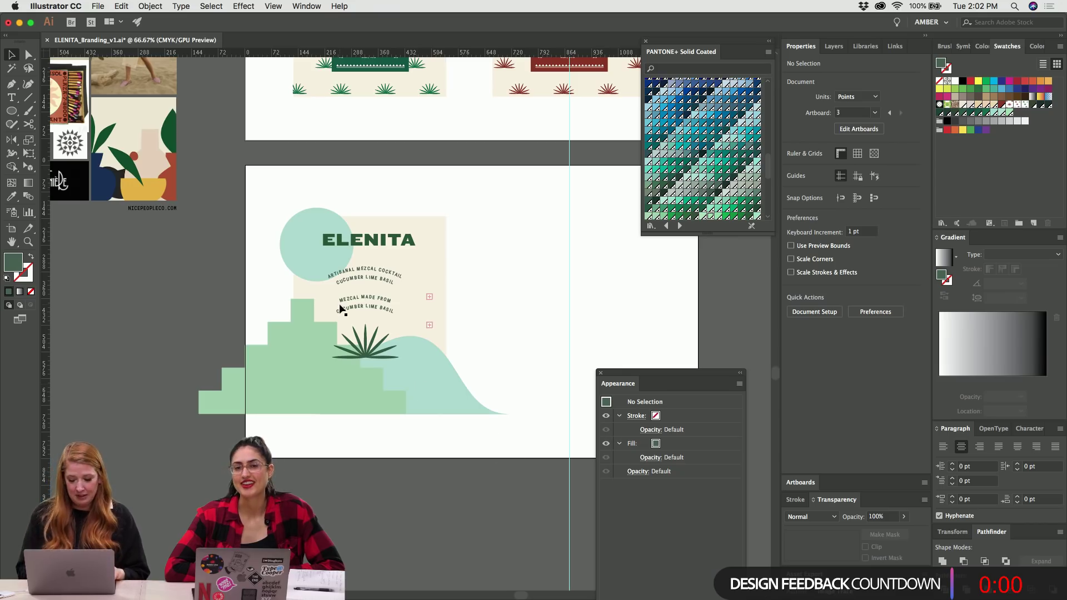
key(super+equal)
key(super+equal)
click(338, 289)
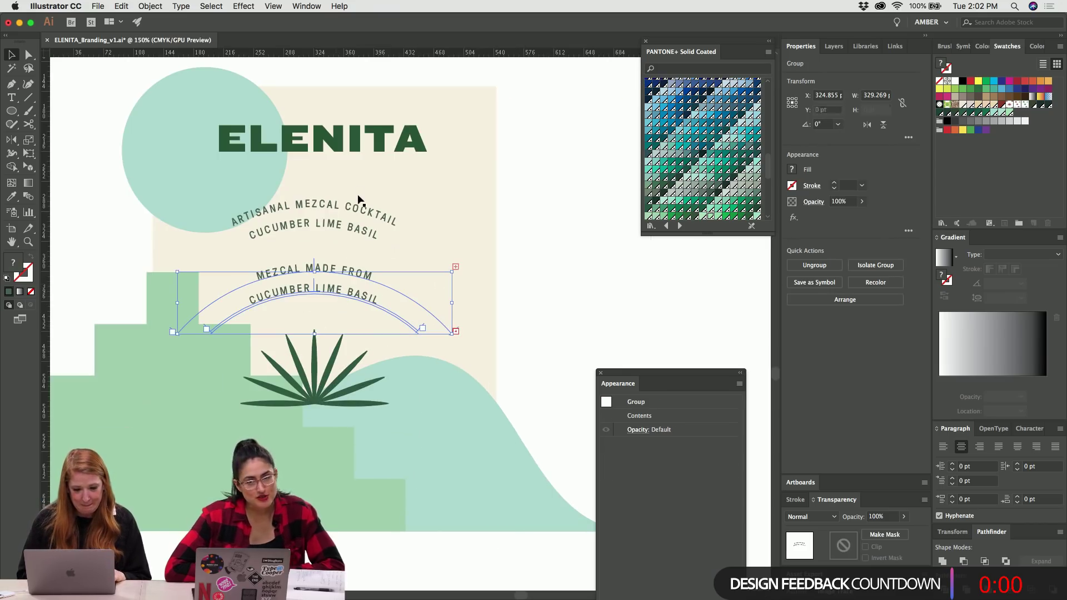
shift+click(337, 227)
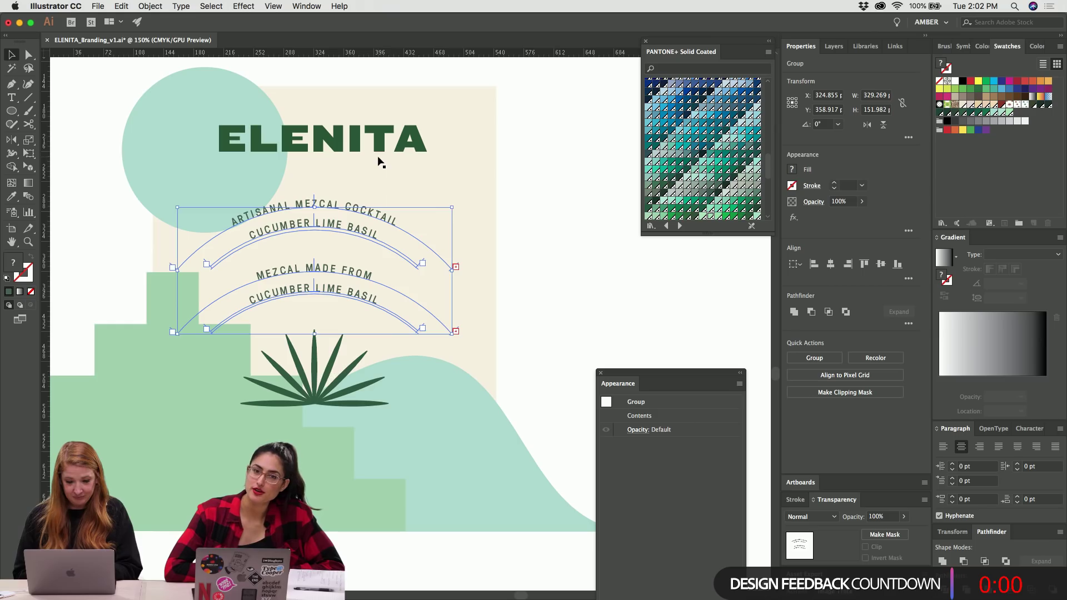
key(i)
key(super+shift+a)
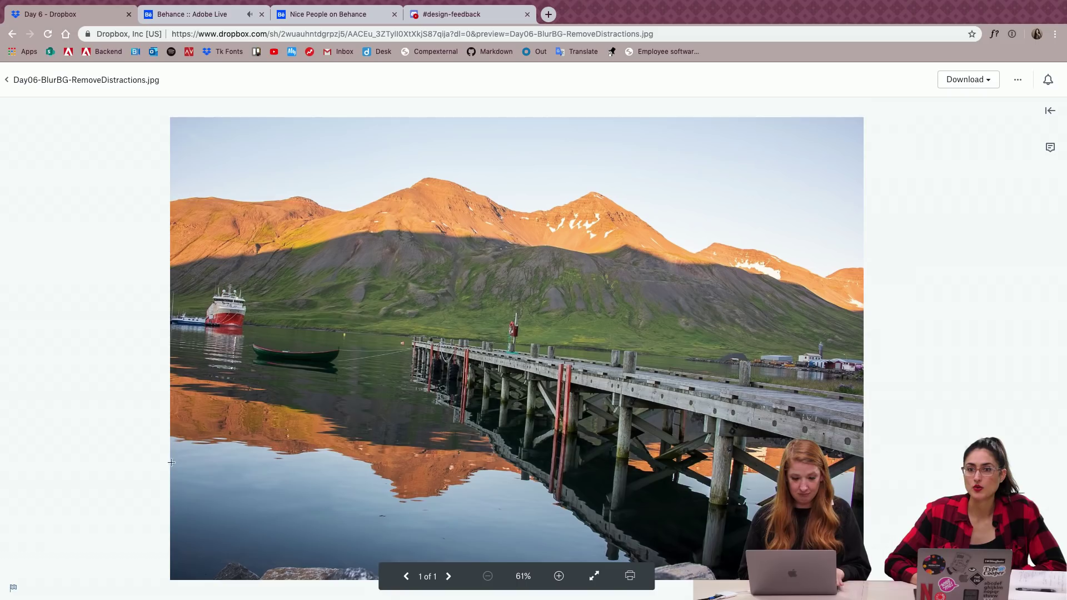
Switch to the design-feedback channel in Discord and examine the original truck photo enlarged.
click(433, 14)
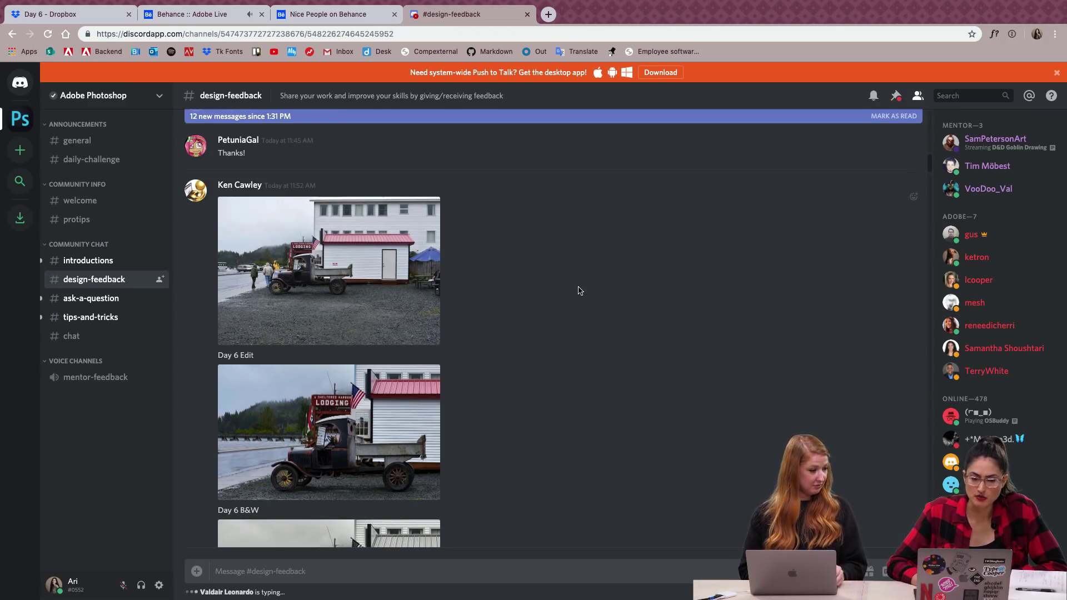
scroll(579, 290, down, 5)
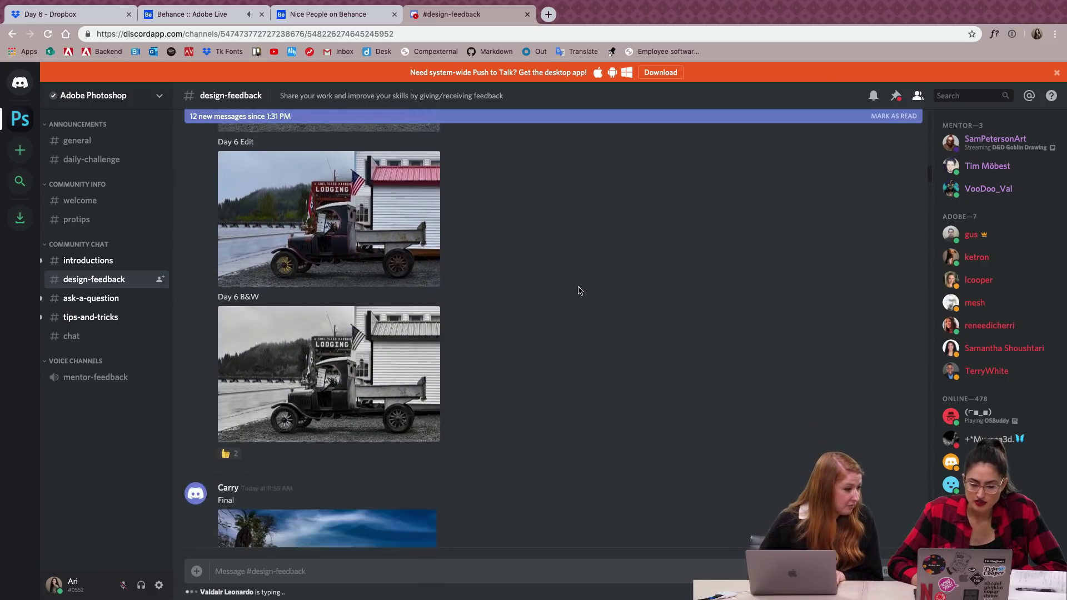
scroll(578, 290, up, 3)
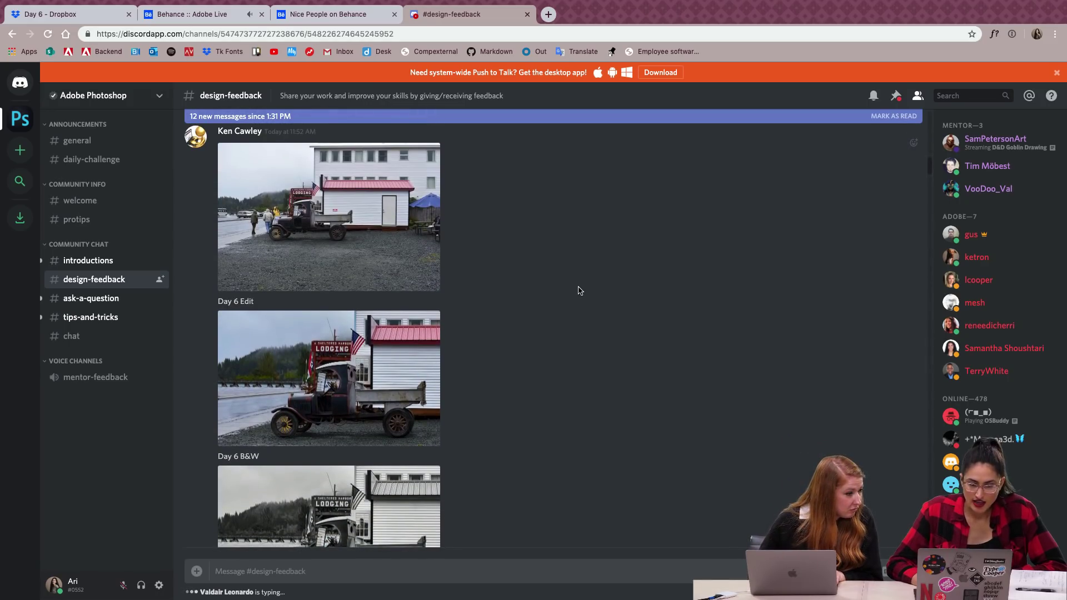
click(324, 242)
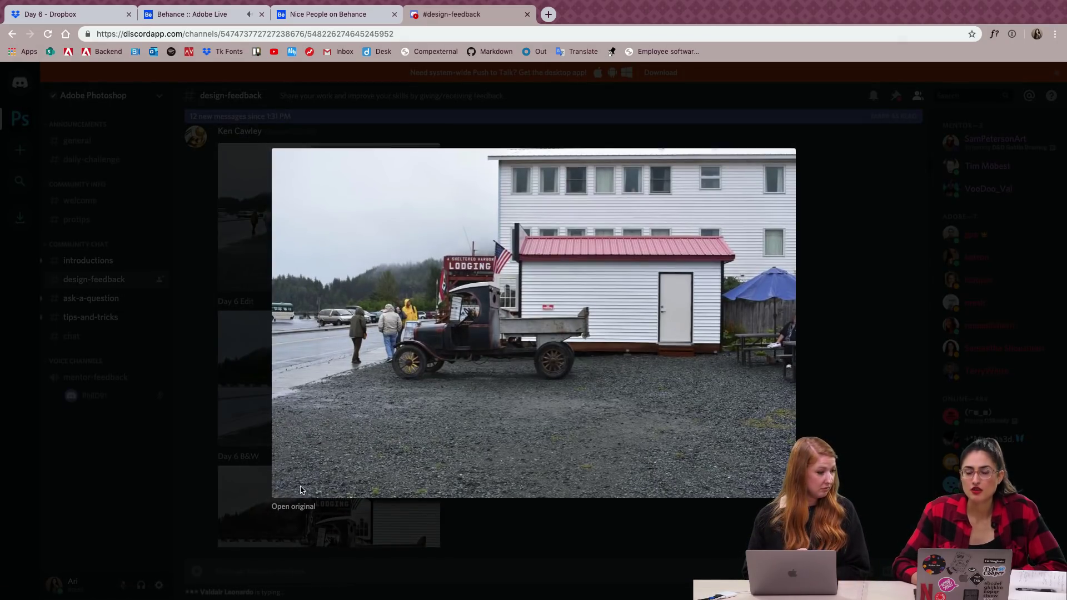
click(206, 489)
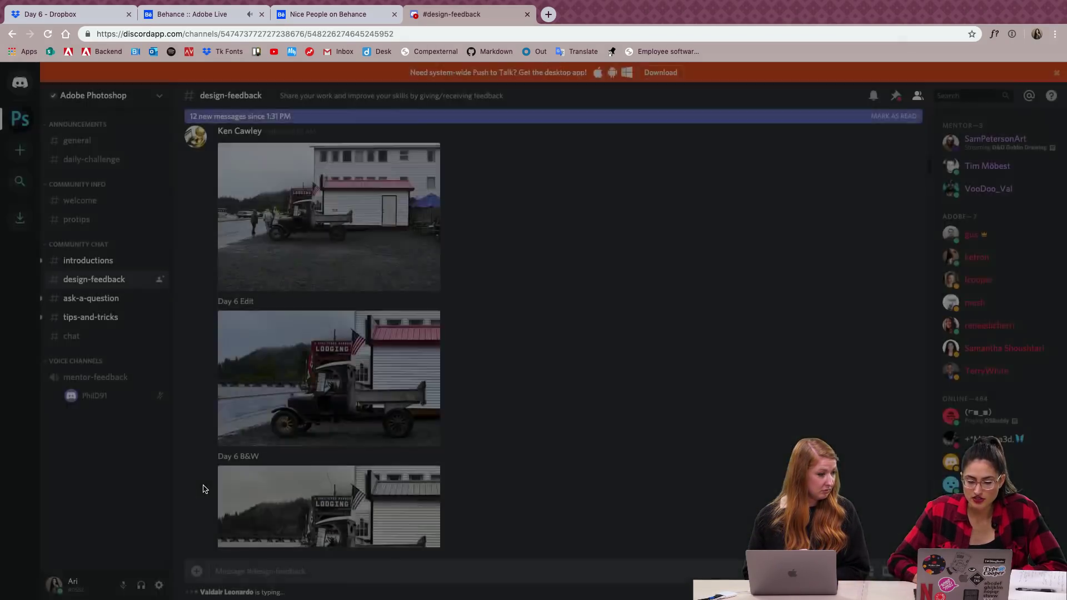
Compare the enlarged Day 6 Edit of the truck photo with the uncropped original for composition and colour.
click(299, 382)
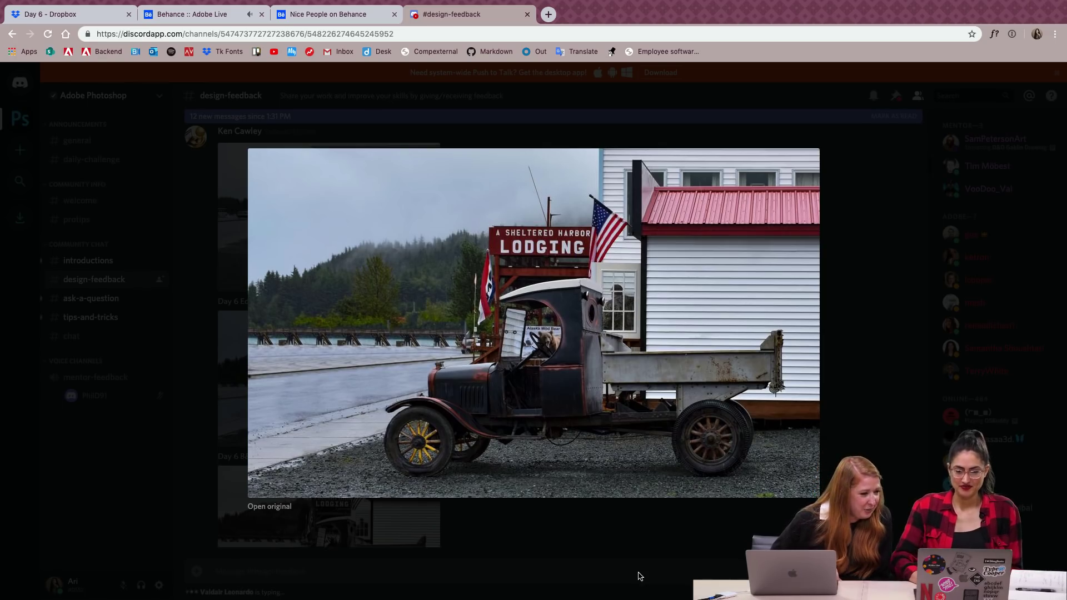
click(636, 574)
click(348, 242)
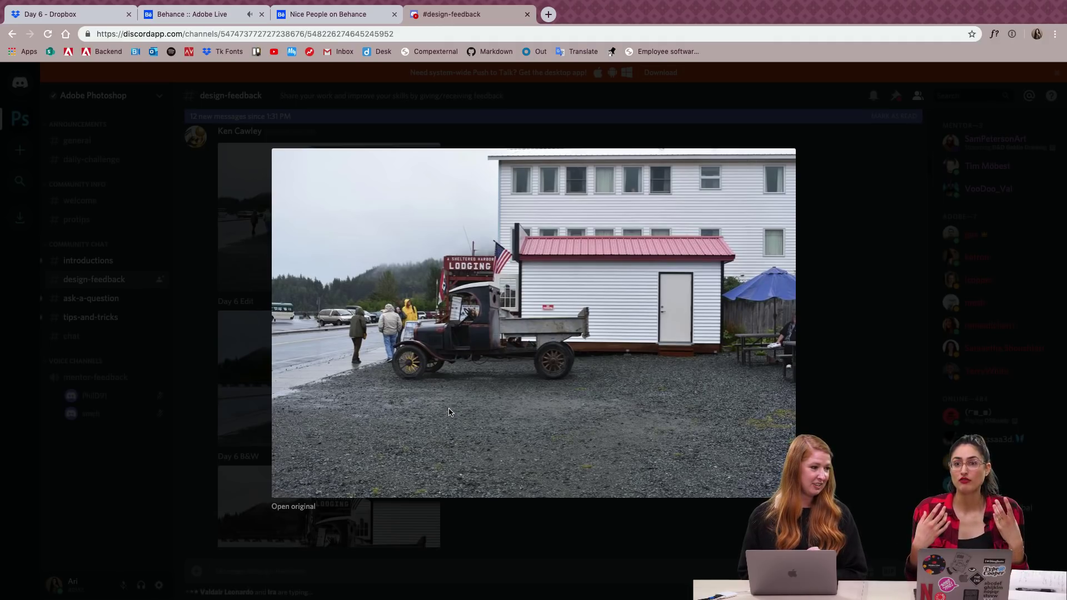
click(850, 374)
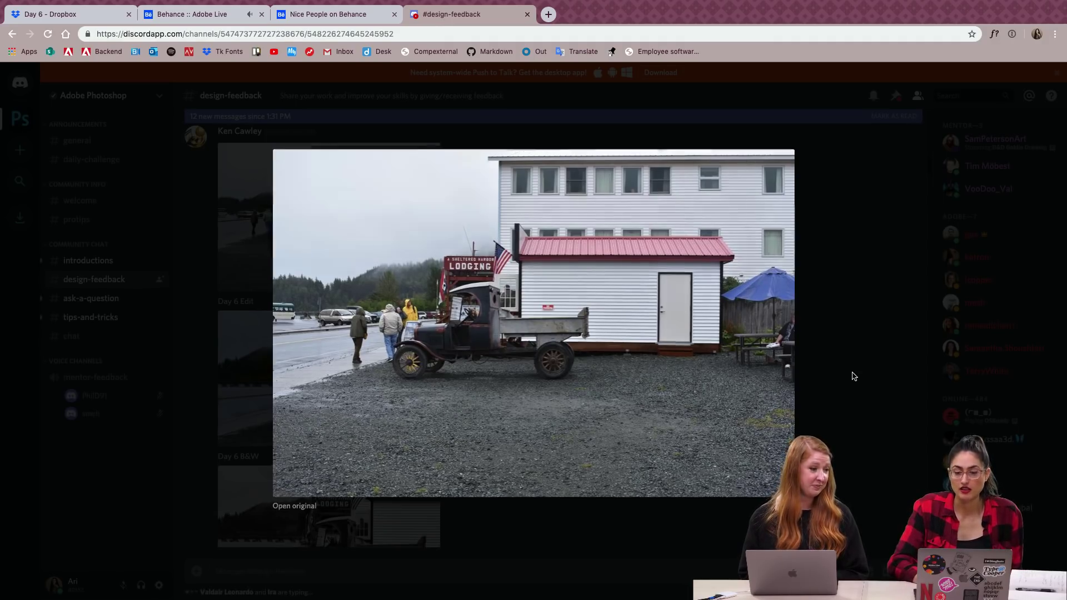
click(298, 367)
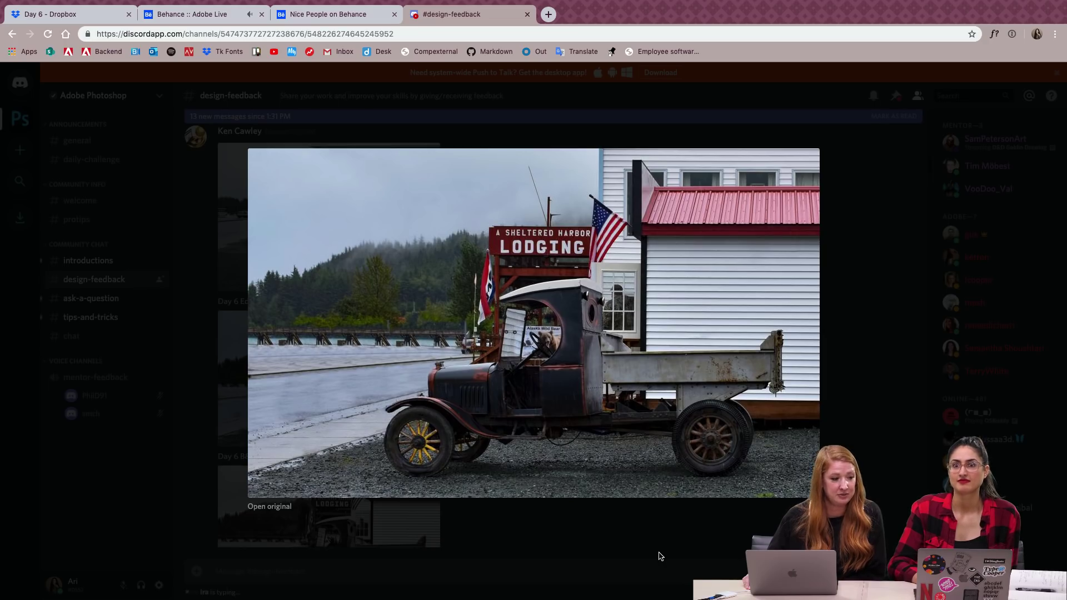
click(660, 555)
Examine the Day 6 B&W version of the truck photo enlarged, including close-up detail around the cab.
scroll(502, 348, down, 3)
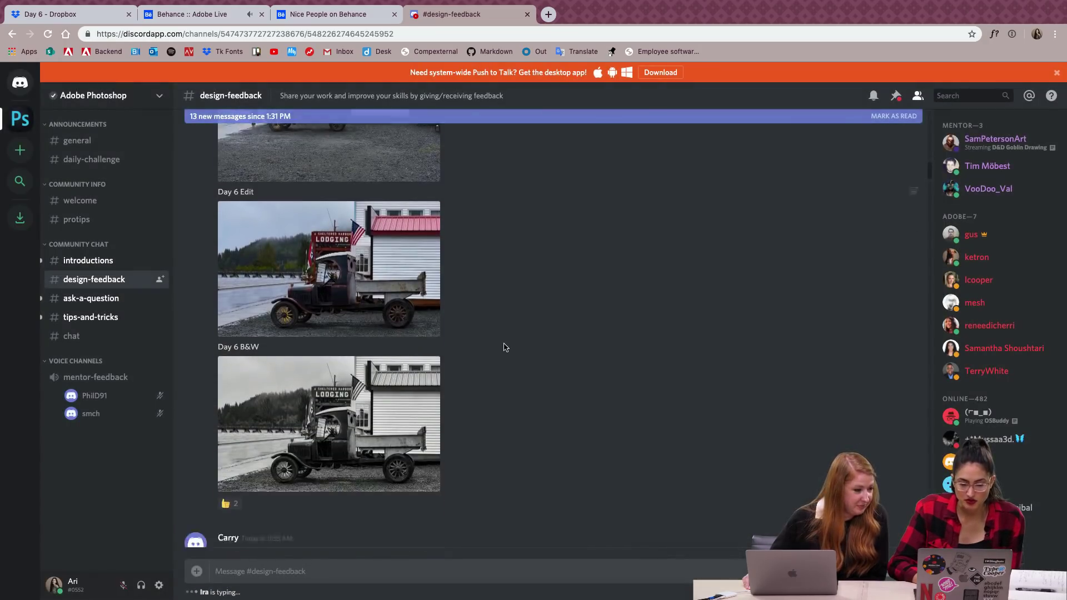
click(364, 378)
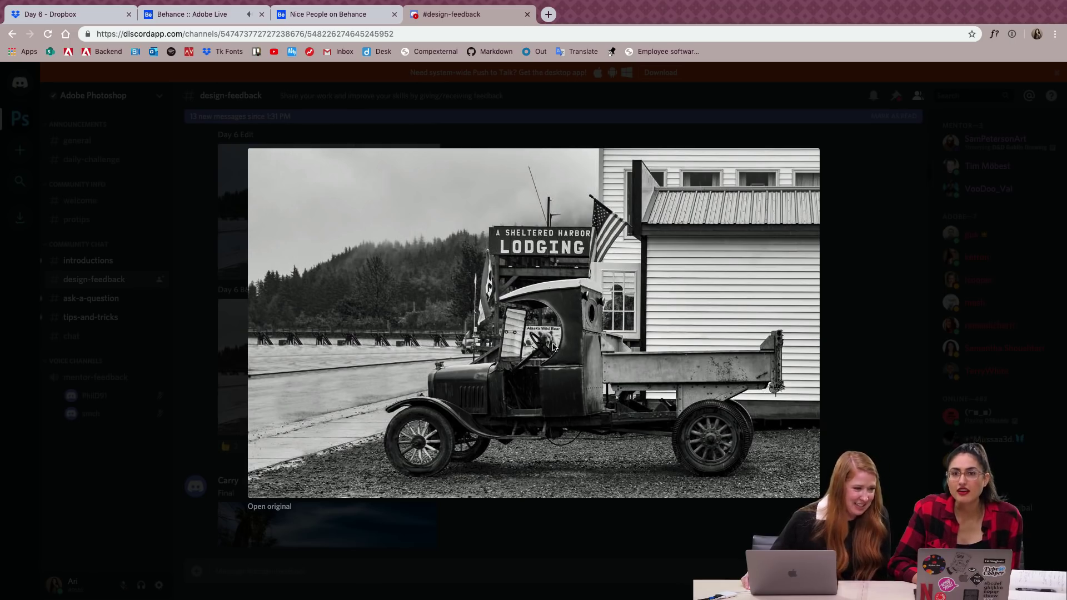
scroll(552, 349, up, 5)
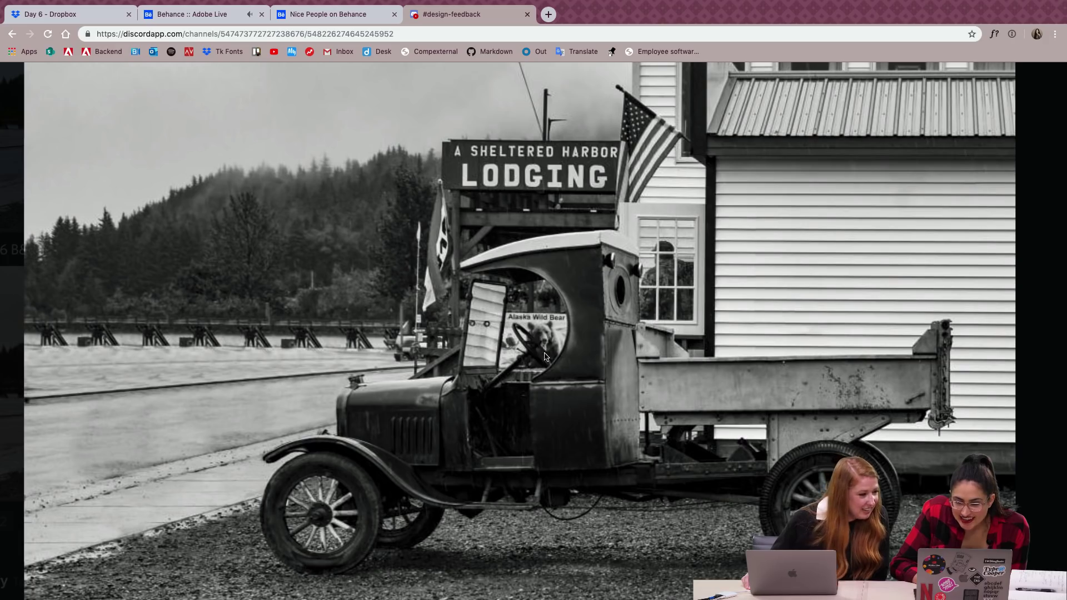
scroll(533, 354, down, 5)
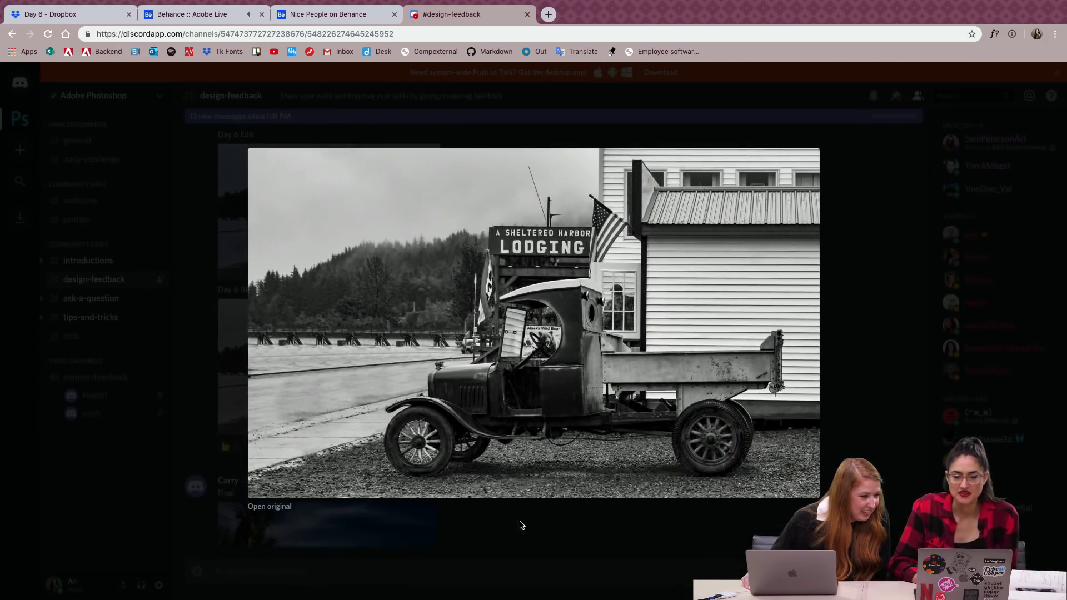
click(522, 525)
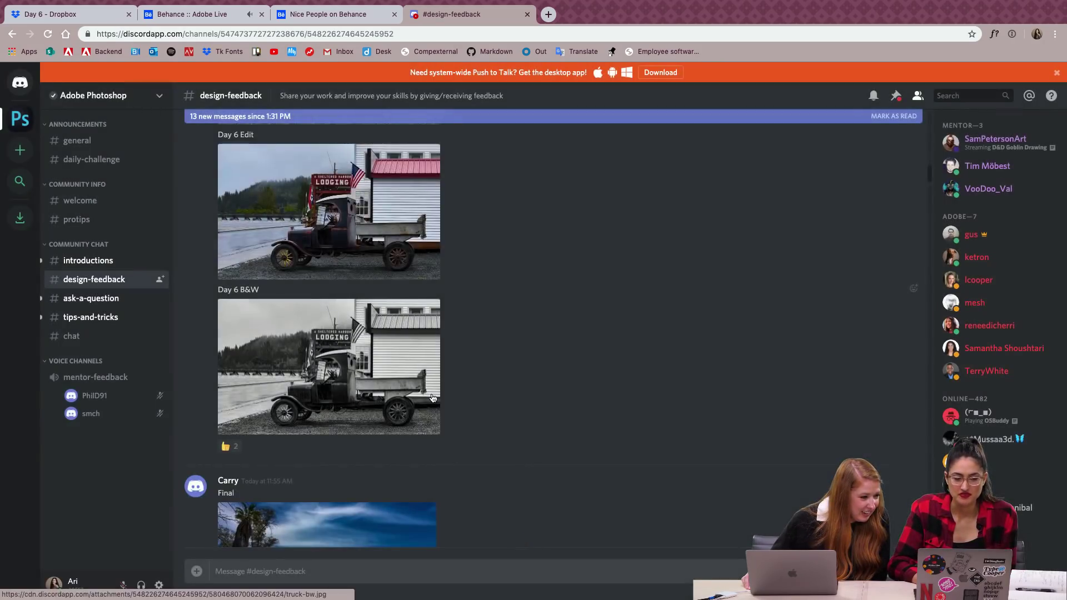
Browse to the Day 3 Crop post with the original and final seagull photos.
scroll(432, 397, down, 3)
scroll(432, 398, down, 5)
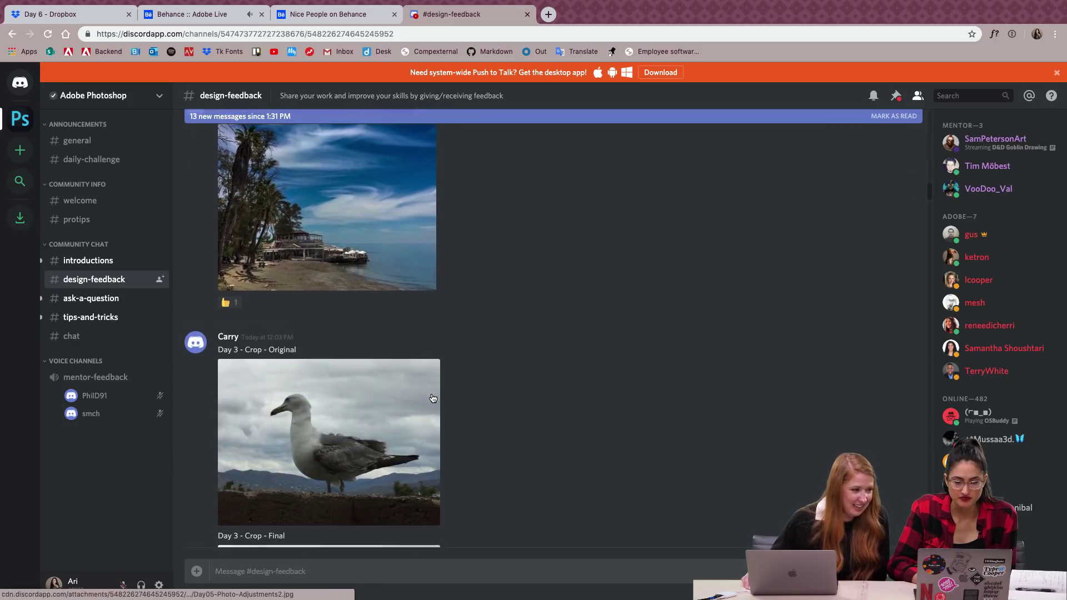
scroll(432, 398, down, 1)
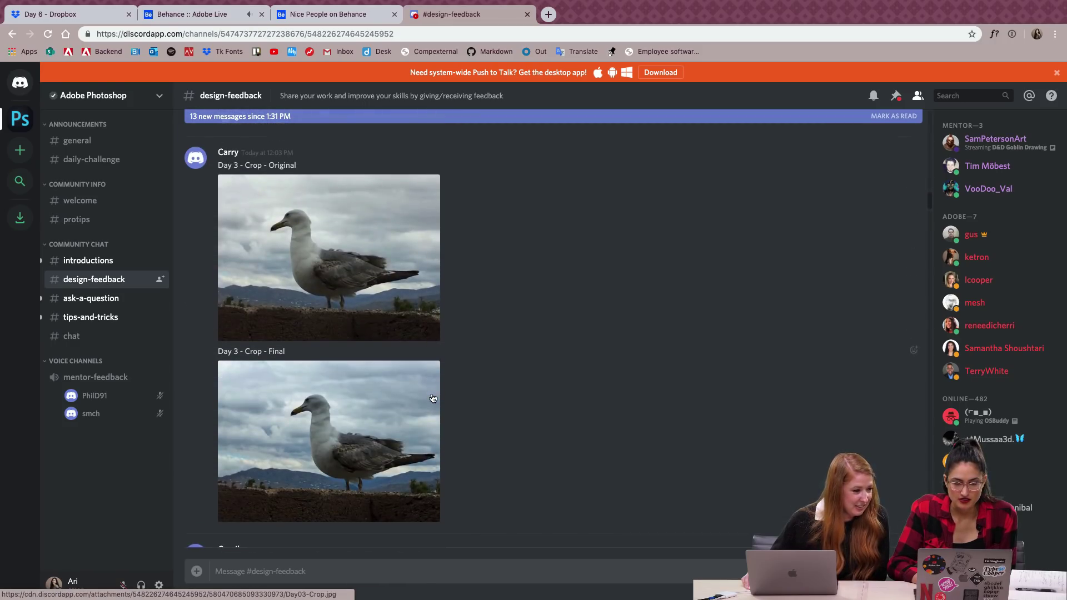
Browse past the Day 5 challenge and Horizon posts to the "Content Aware Fill" pier photo and view it enlarged.
scroll(433, 398, down, 2)
scroll(432, 398, down, 5)
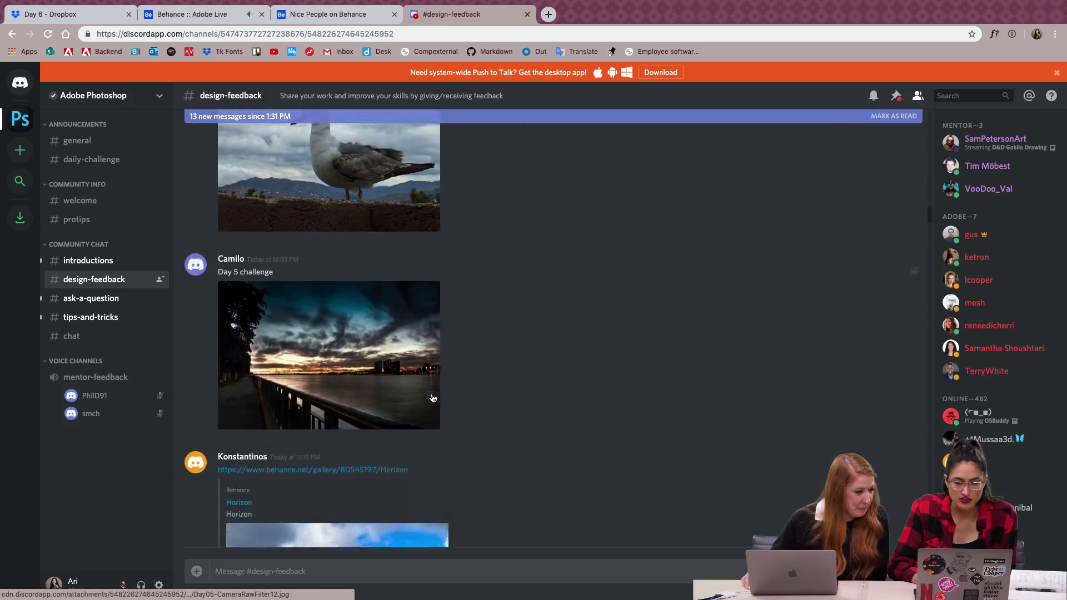
scroll(433, 398, down, 3)
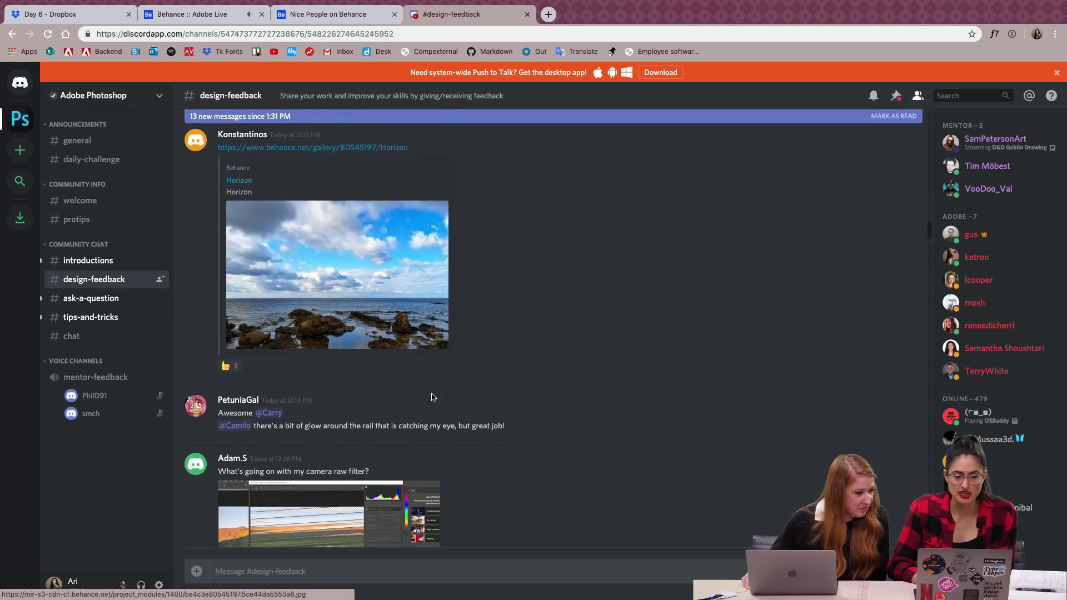
scroll(432, 397, down, 5)
scroll(433, 398, down, 7)
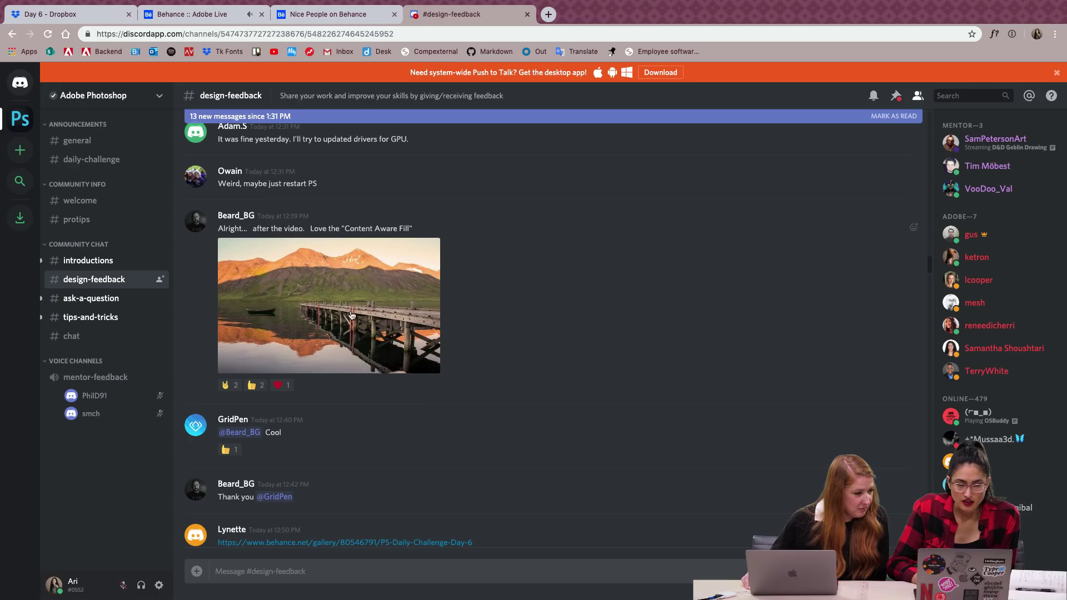
click(309, 301)
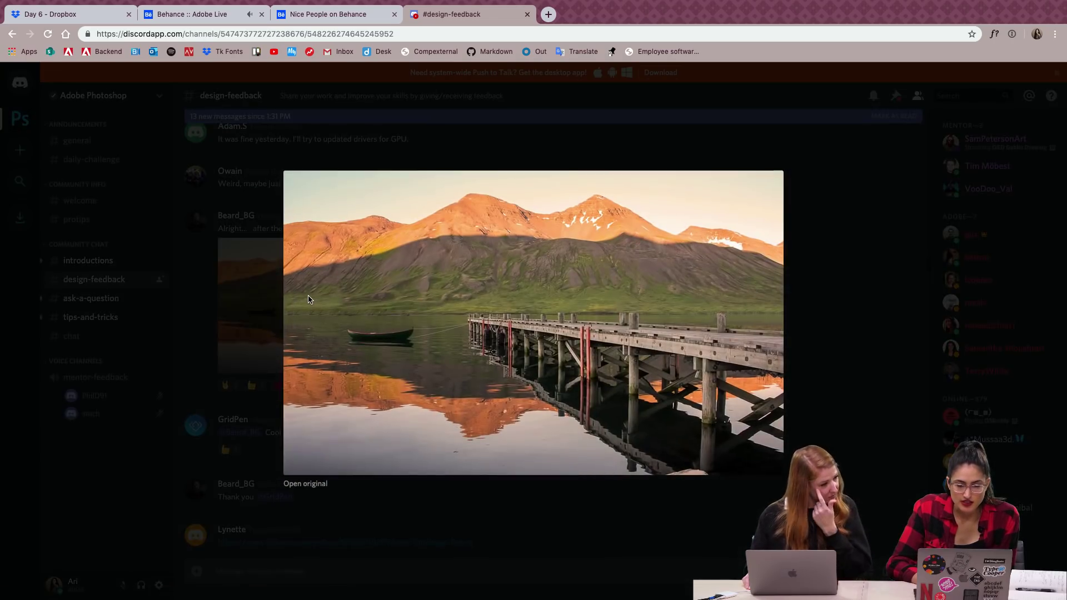
Compare the enlarged pier edit with the original Day06-BlurBG-RemoveDistractions.jpg in Dropbox for removed distractions and colour.
click(56, 16)
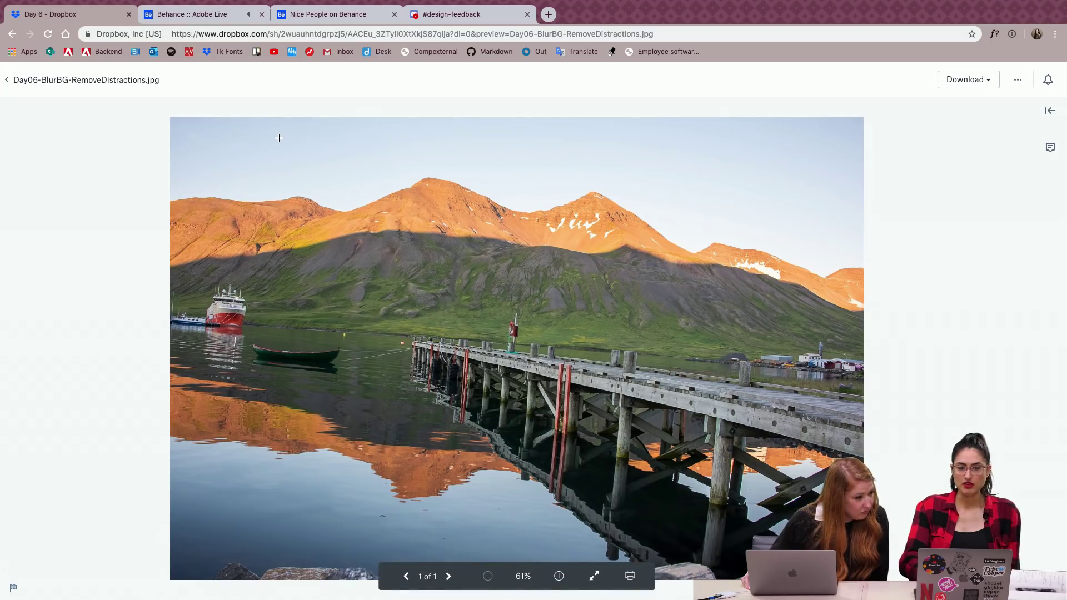
click(451, 14)
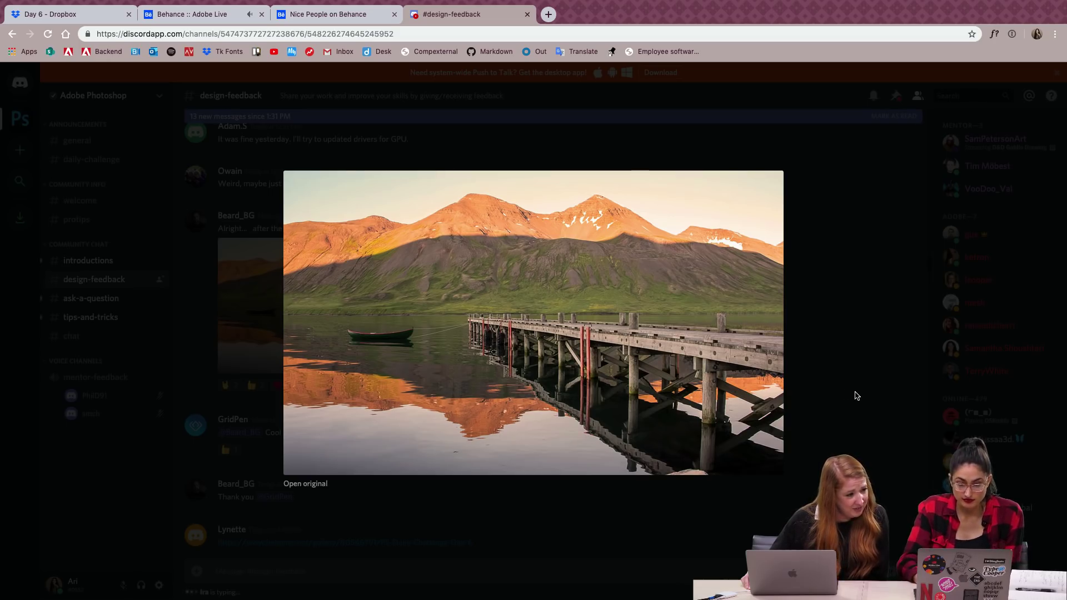
click(857, 395)
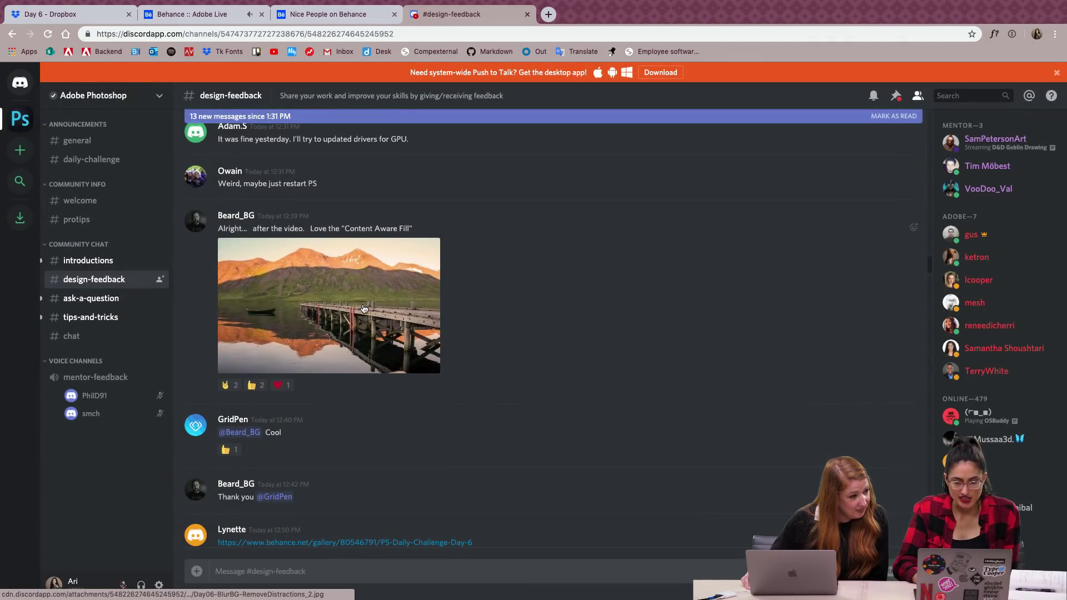
Examine the pier photo from the "PS Daily Challenge Day 6" Behance post enlarged.
scroll(364, 309, down, 3)
scroll(363, 306, down, 2)
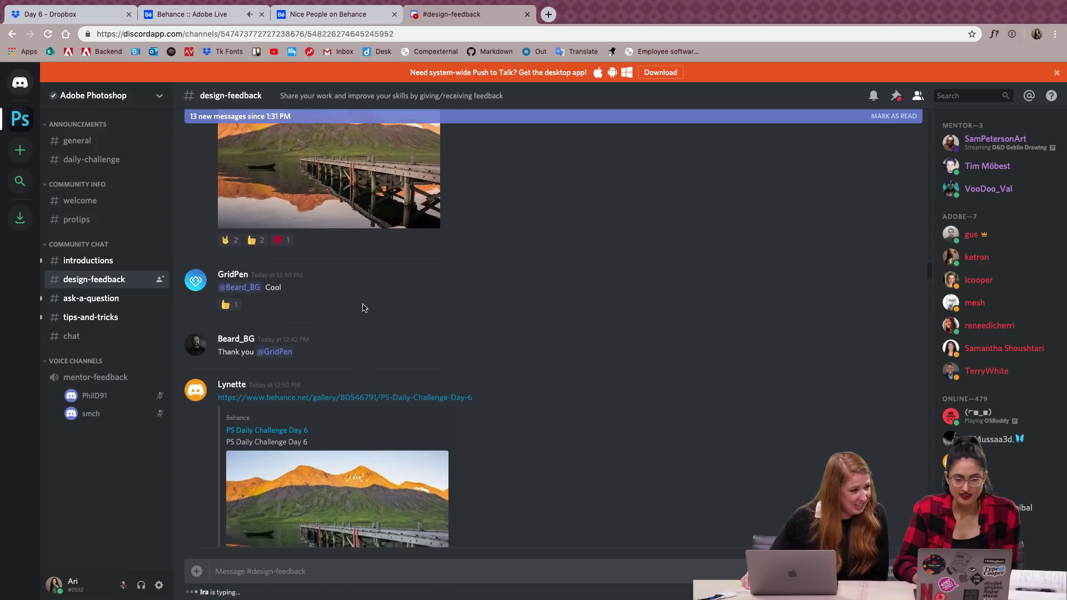
scroll(327, 303, down, 5)
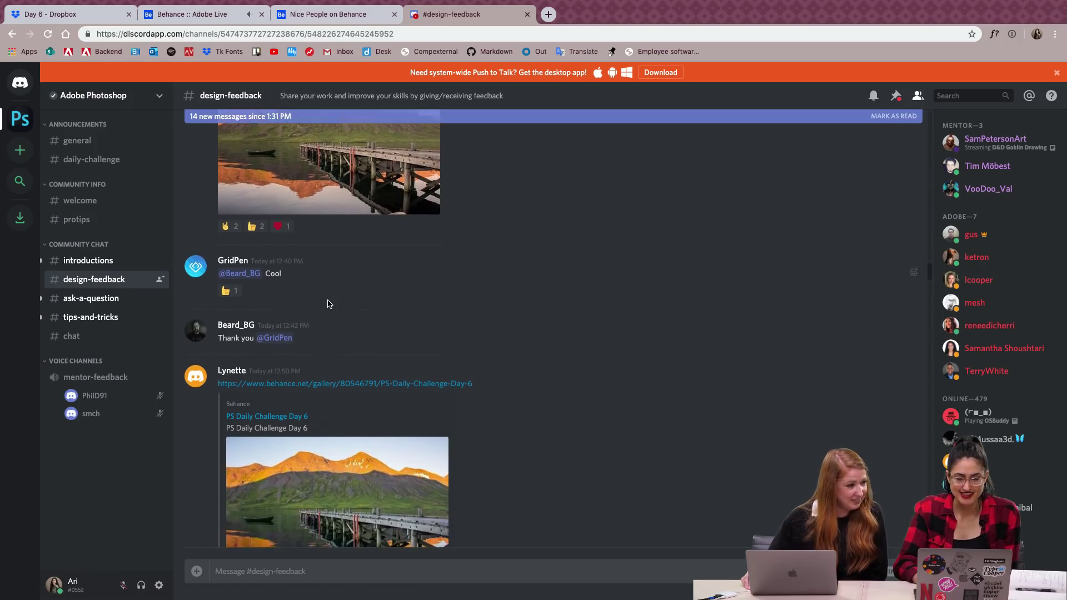
scroll(329, 306, down, 2)
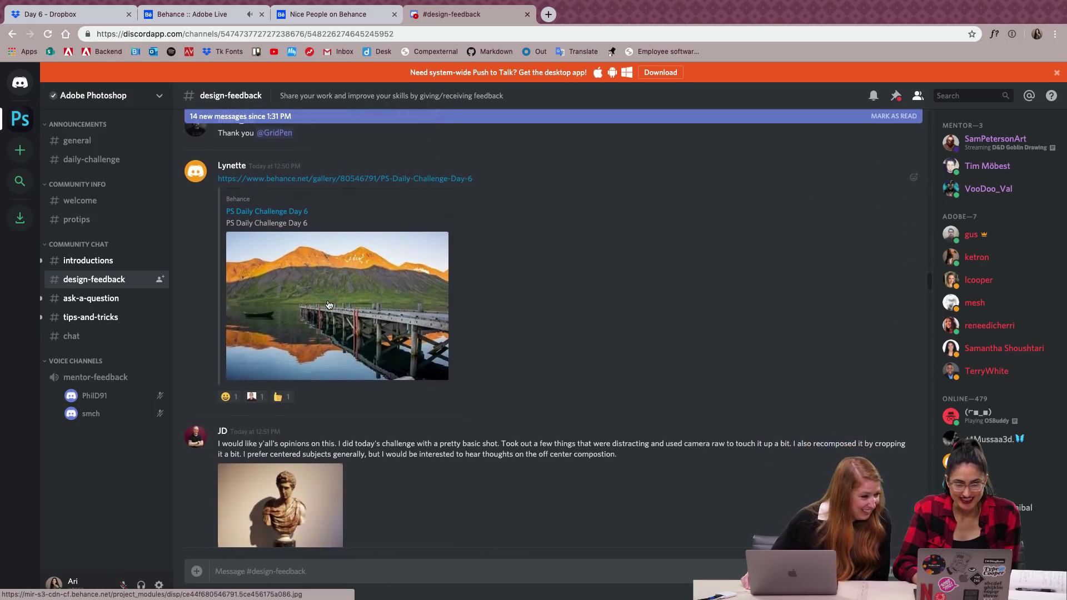
click(329, 305)
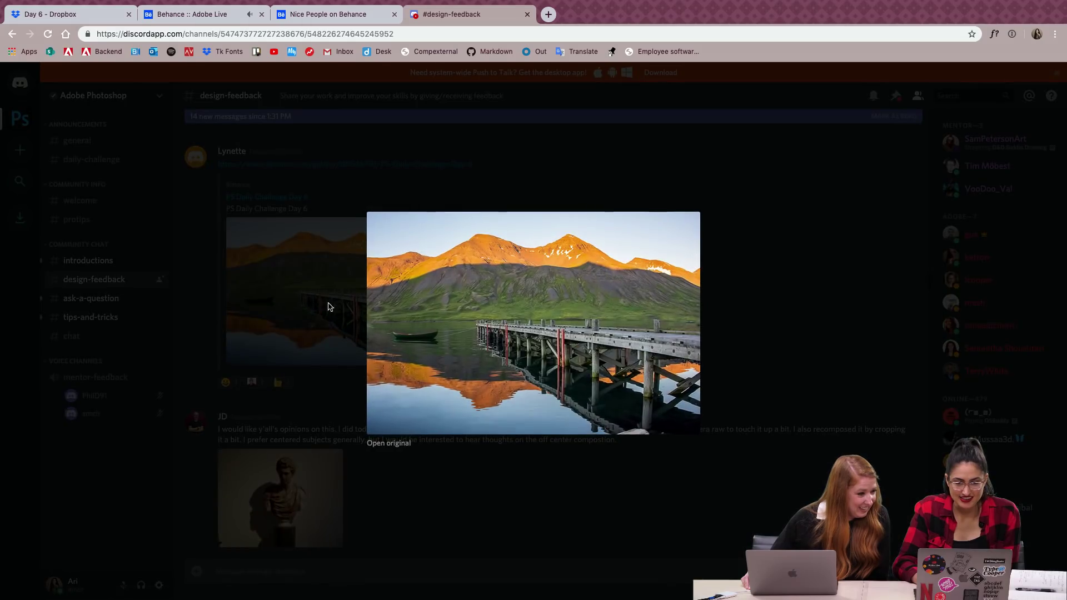
scroll(454, 380, up, 5)
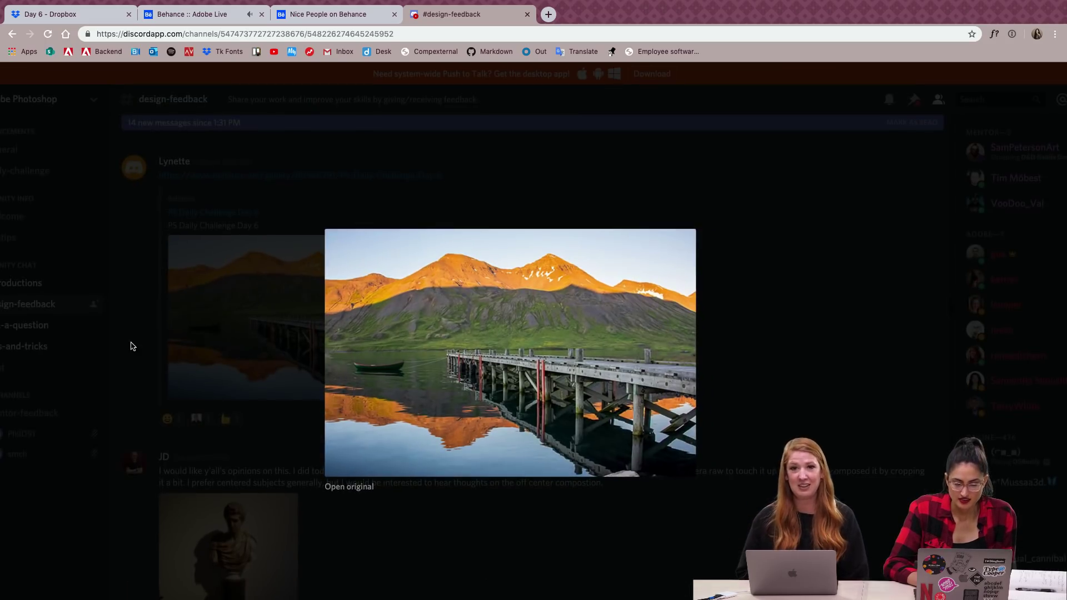
click(134, 346)
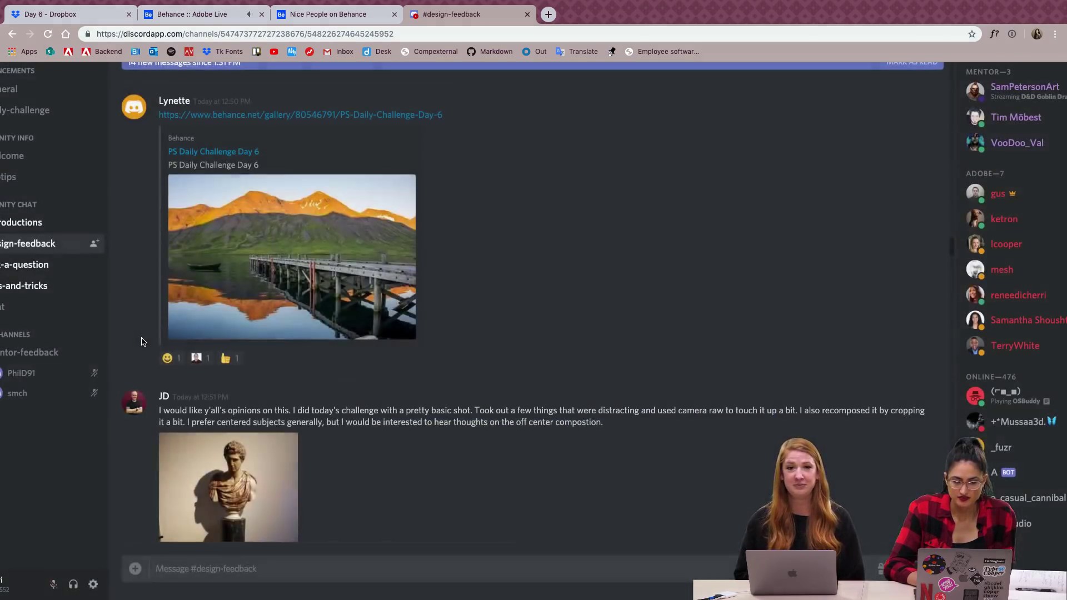
Look through the marble bust post asking about off-center composition and examine its original photo enlarged.
scroll(232, 337, down, 3)
scroll(233, 337, down, 3)
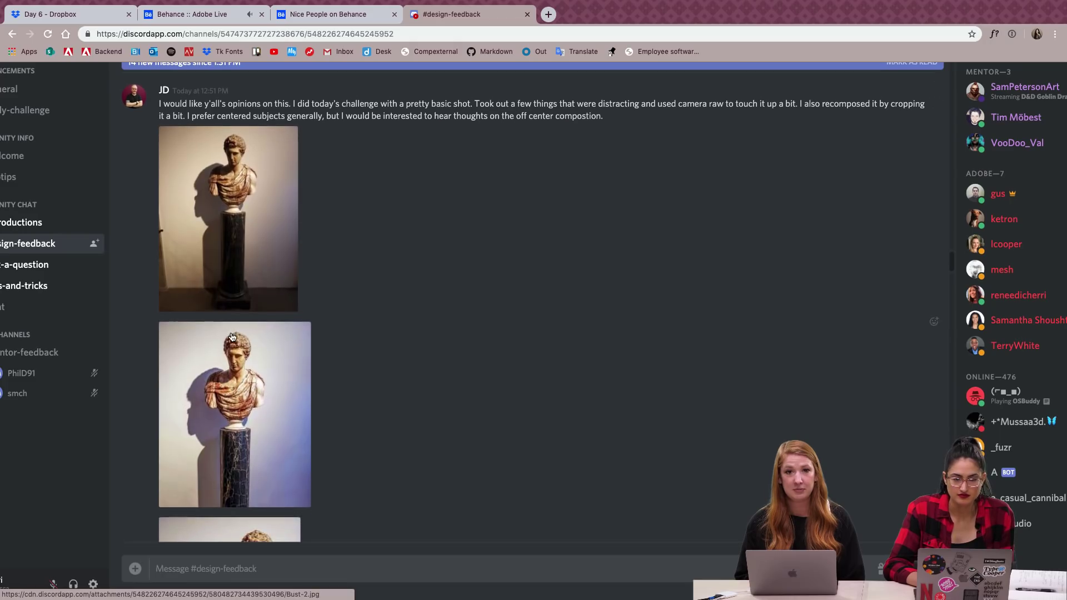
scroll(363, 307, down, 3)
scroll(363, 308, up, 2)
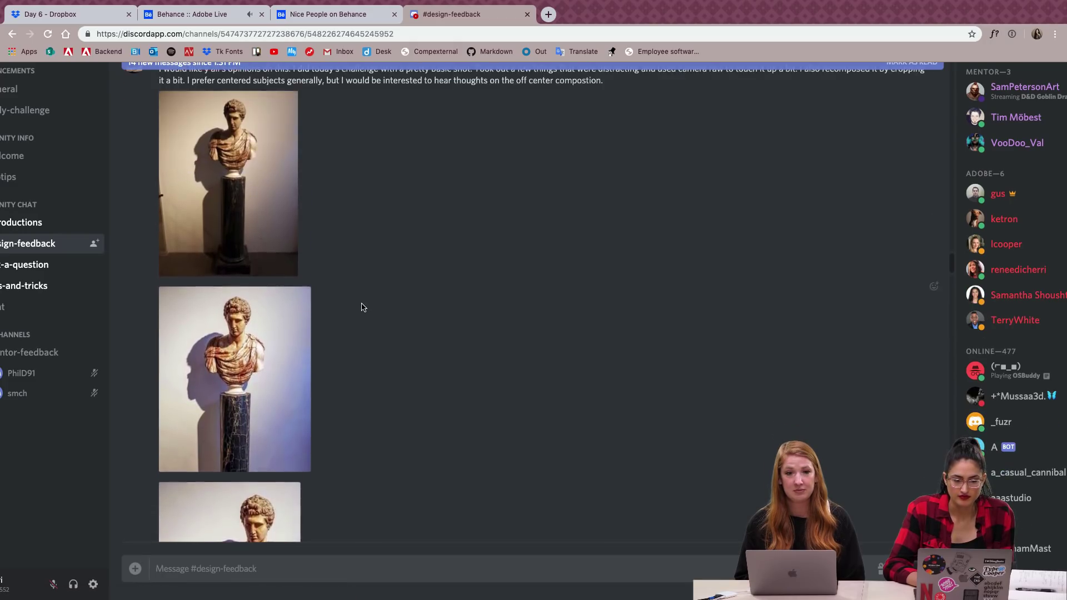
scroll(361, 307, up, 1)
click(235, 251)
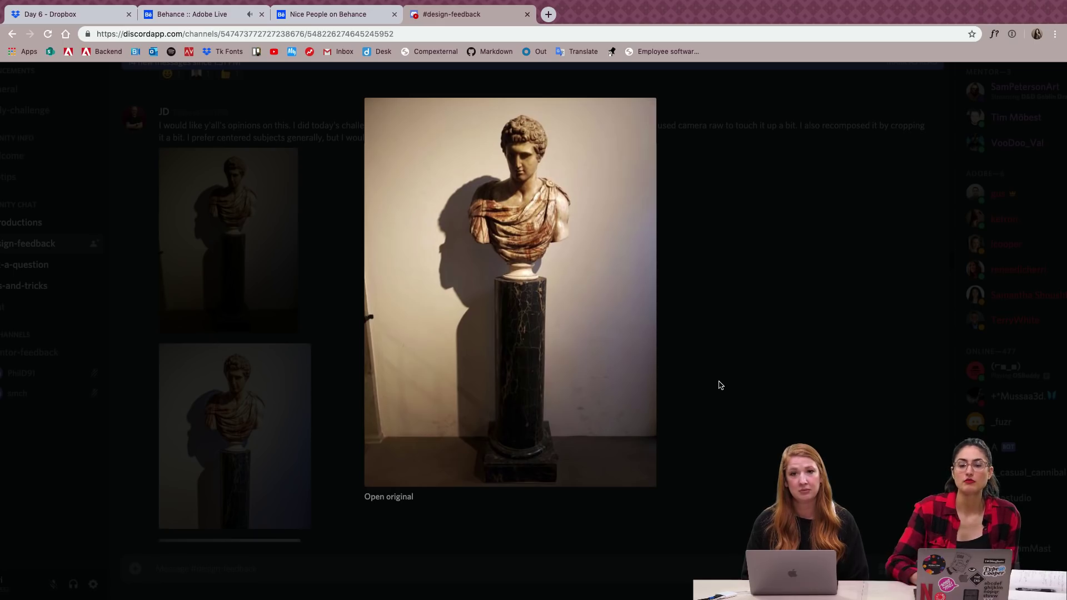
click(776, 381)
Examine the tighter, off-center crop of the marble bust photo enlarged.
scroll(300, 366, down, 5)
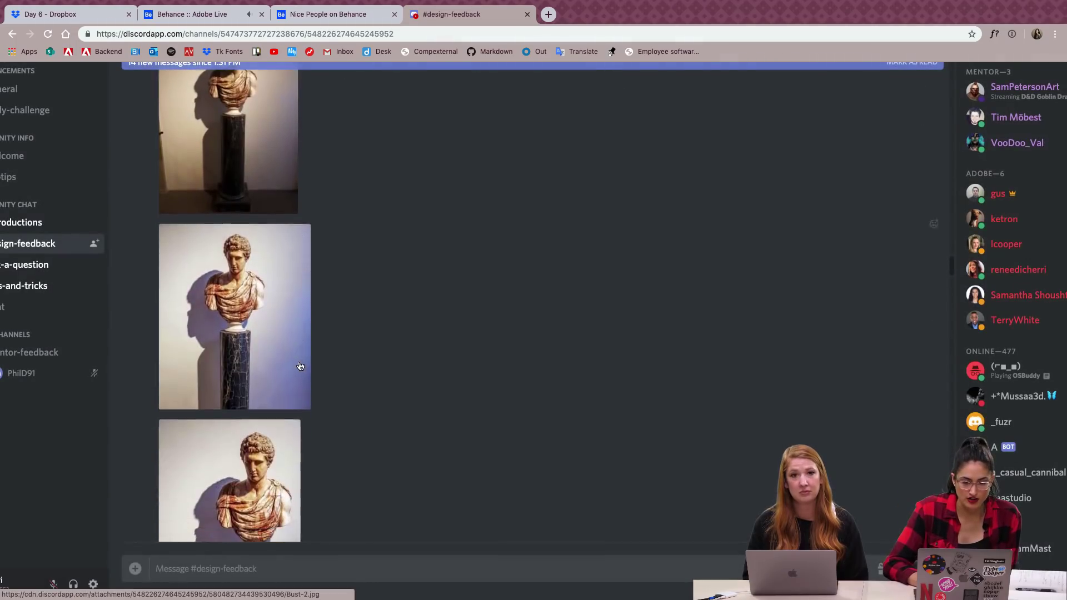
click(260, 377)
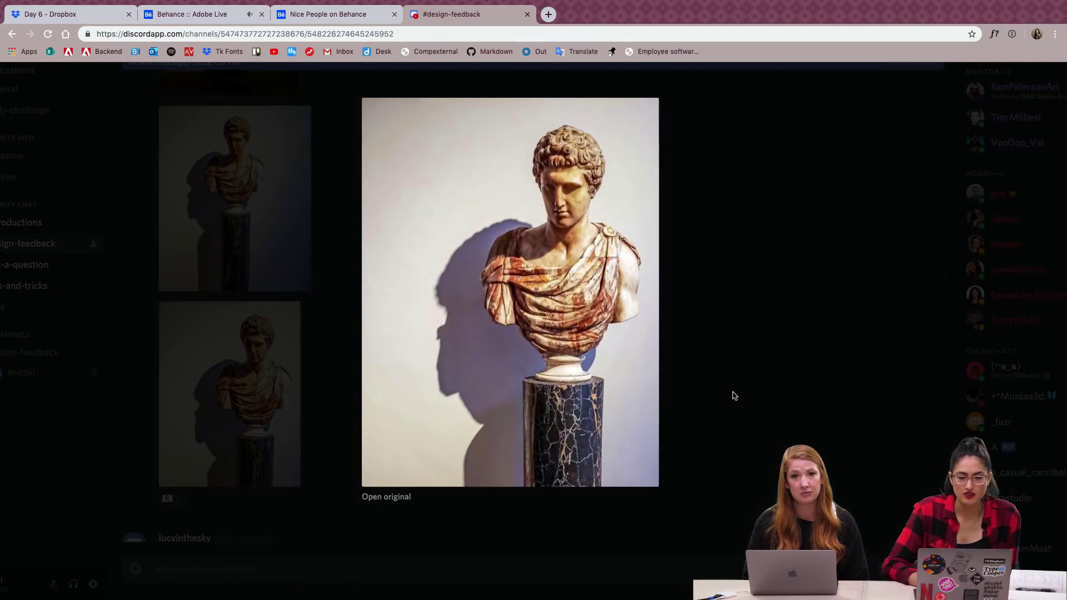
click(768, 409)
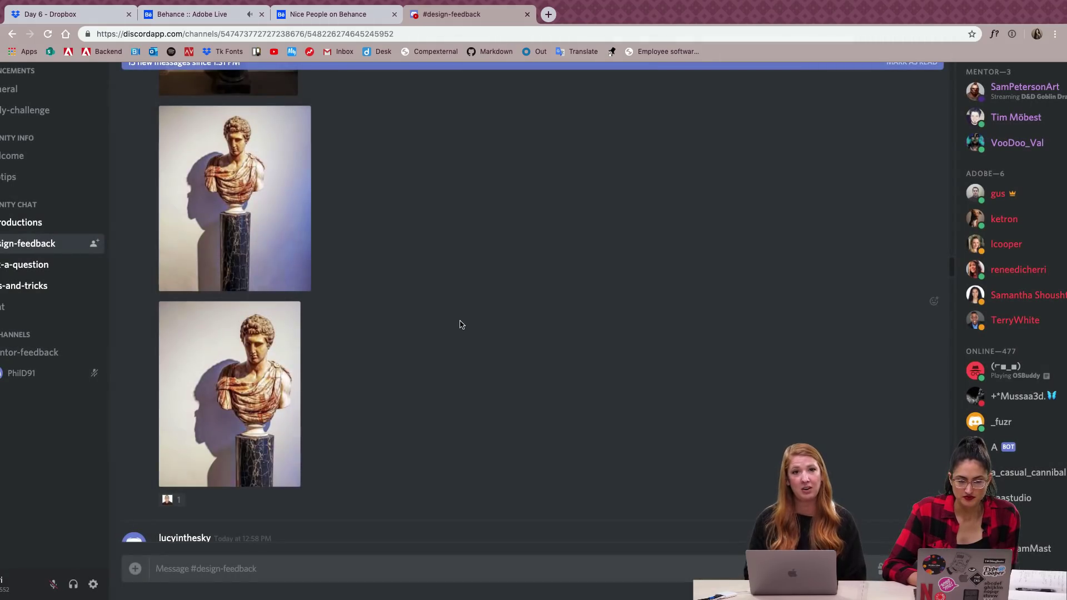
Examine the second pier photo in the "pre-post" and "still post" message enlarged, including its sky treatment.
scroll(459, 325, down, 4)
scroll(460, 325, down, 4)
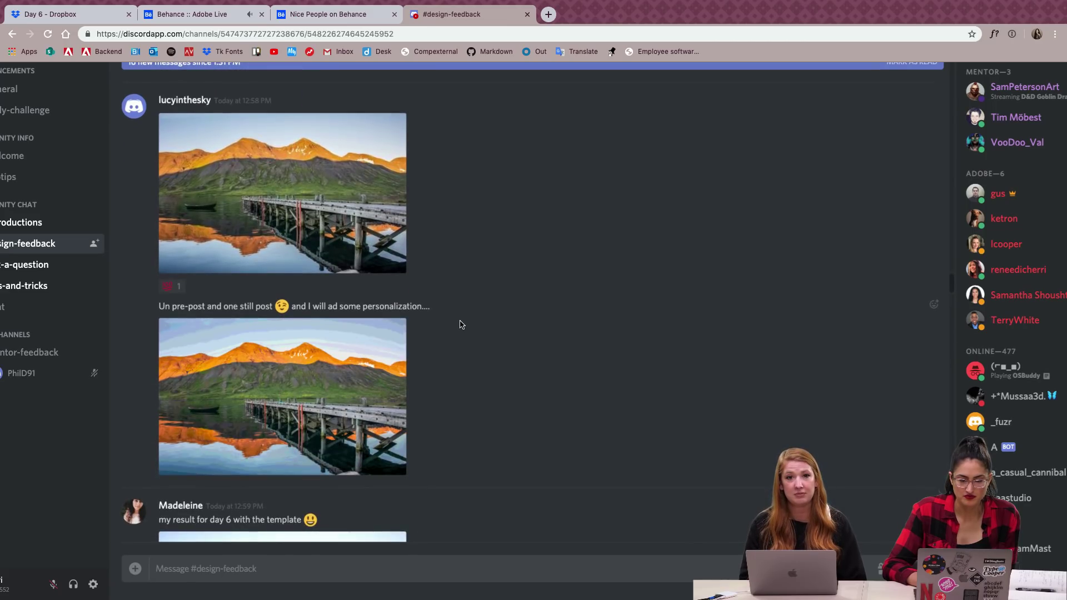
click(317, 379)
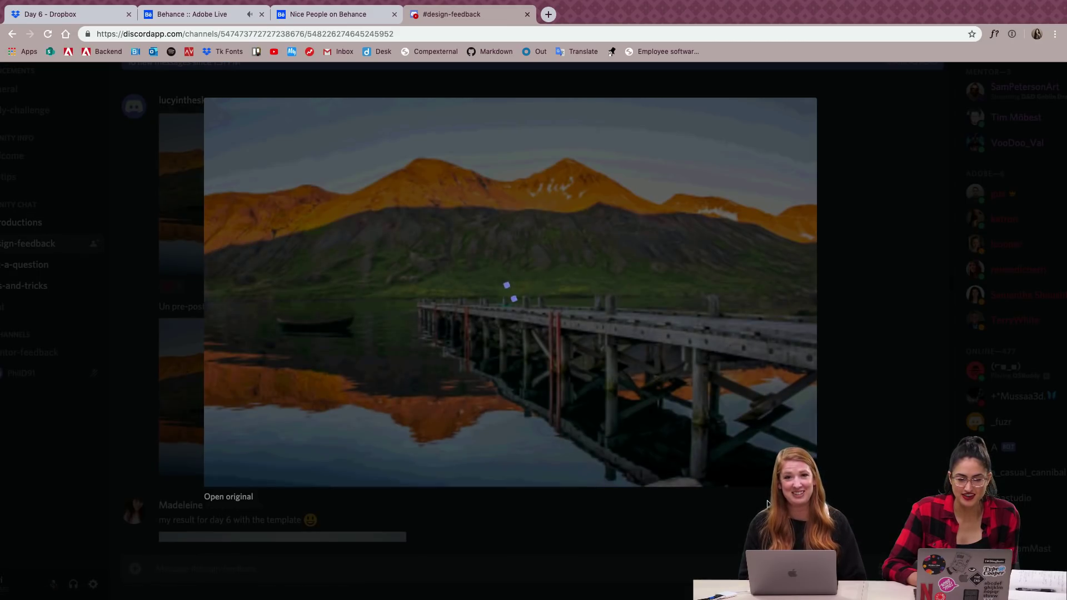
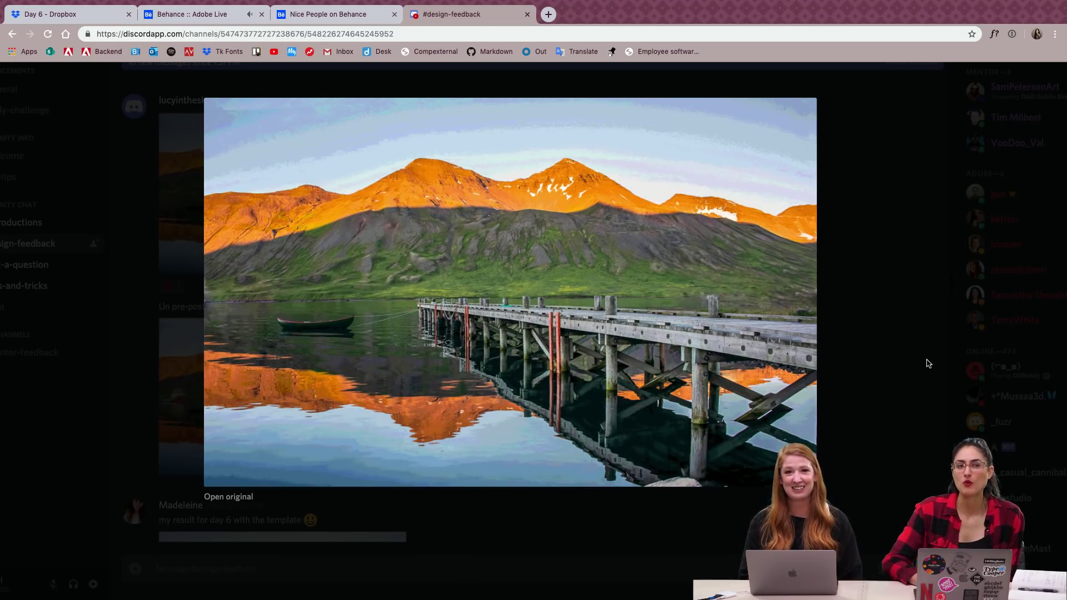
click(927, 363)
Examine the pier photo captioned "my result for day 6 with the template" enlarged.
scroll(482, 332, down, 5)
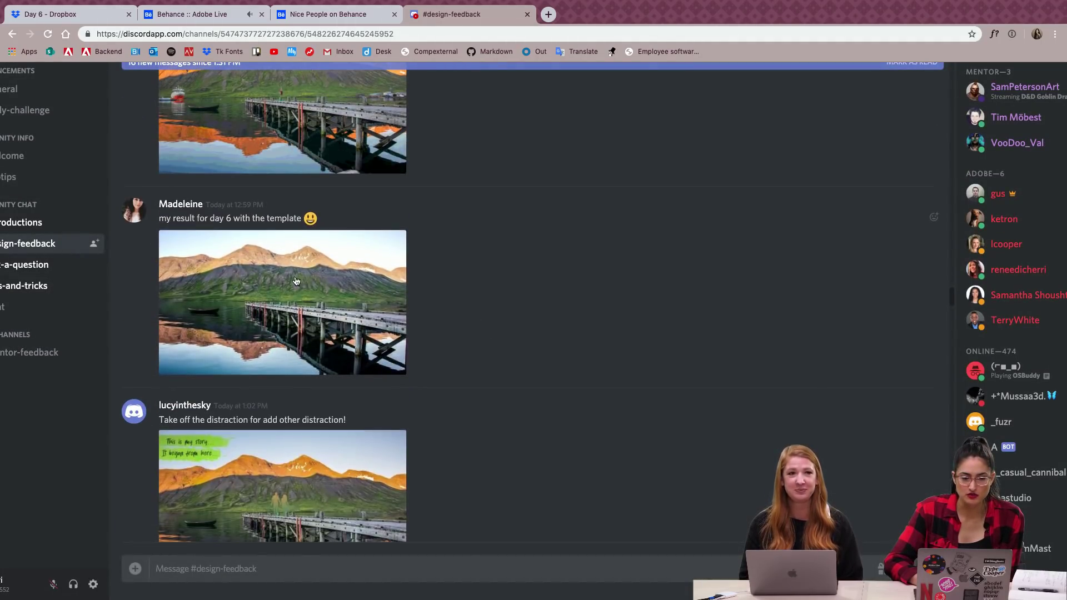
click(295, 281)
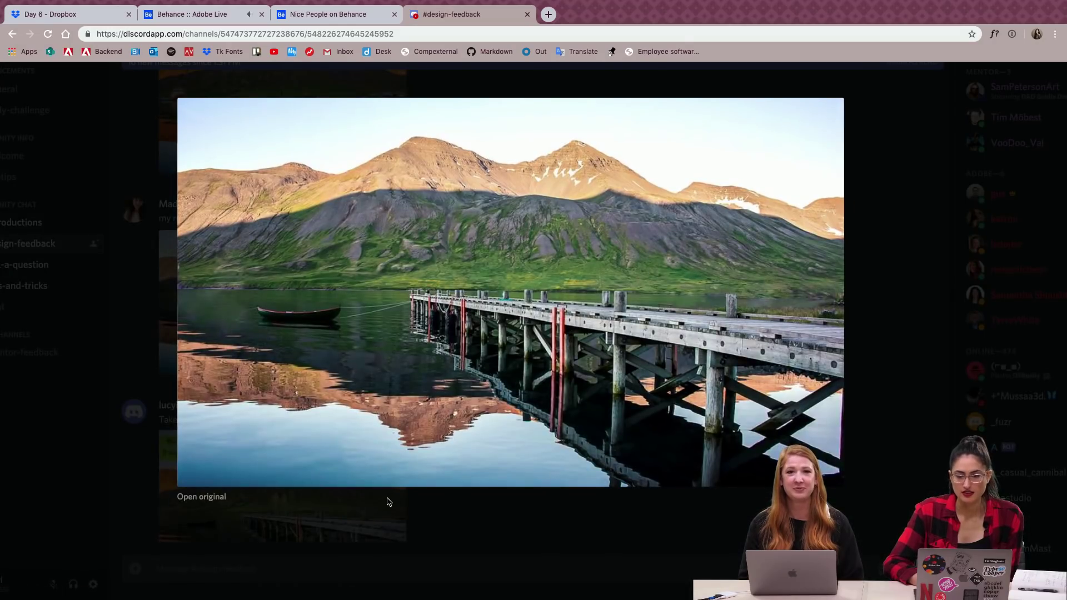
click(872, 376)
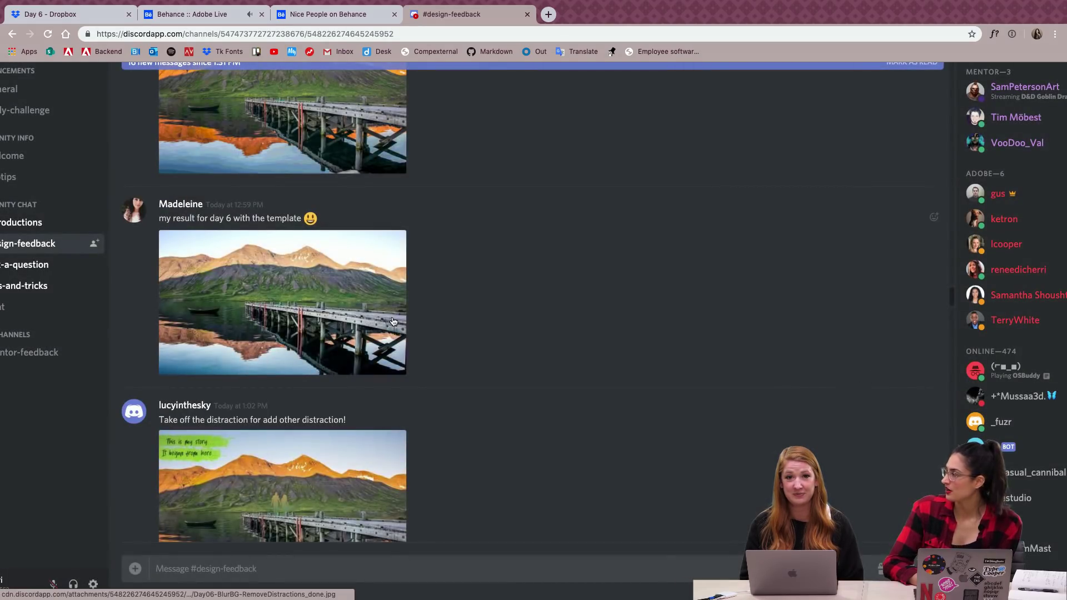
Examine the "Take off the distraction for add other distraction!" pier image with its added text and figures enlarged.
scroll(393, 321, down, 3)
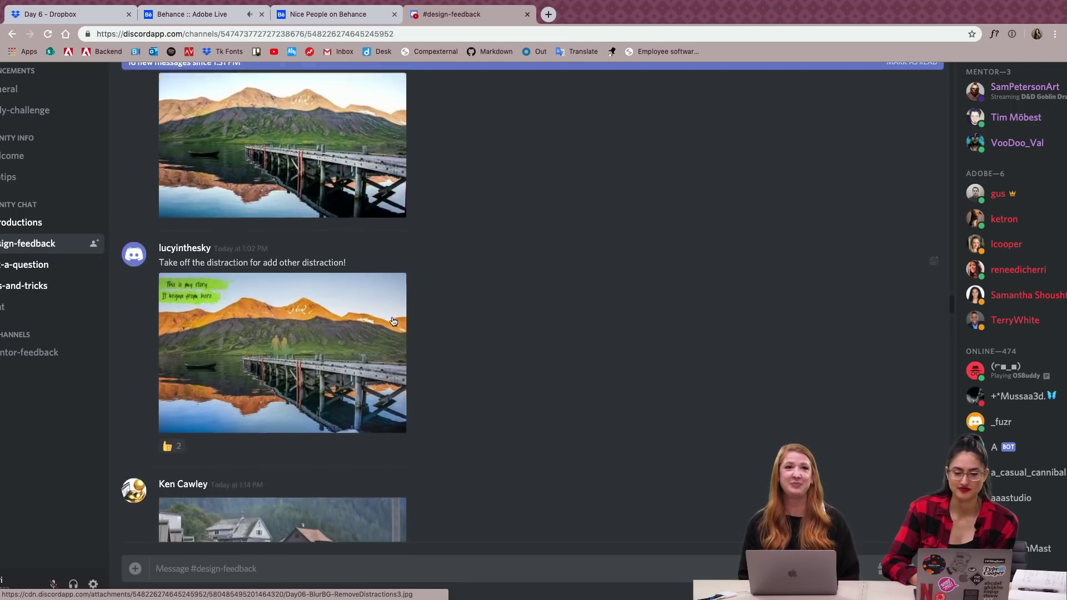
scroll(393, 321, down, 1)
click(333, 289)
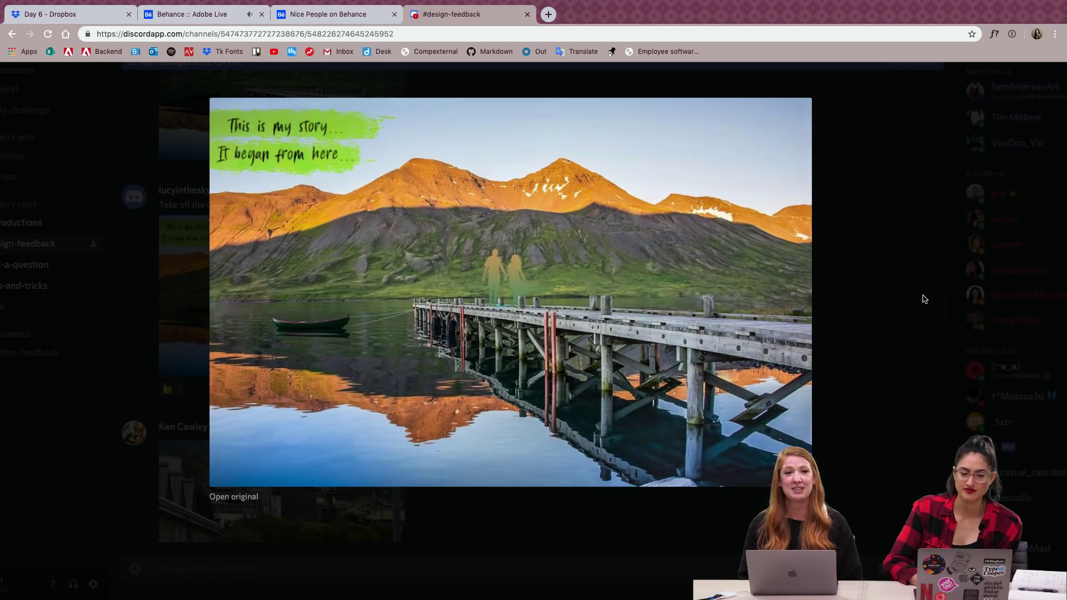
click(910, 310)
Browse to the hillside houses post and examine its original photo enlarged.
scroll(624, 272, down, 4)
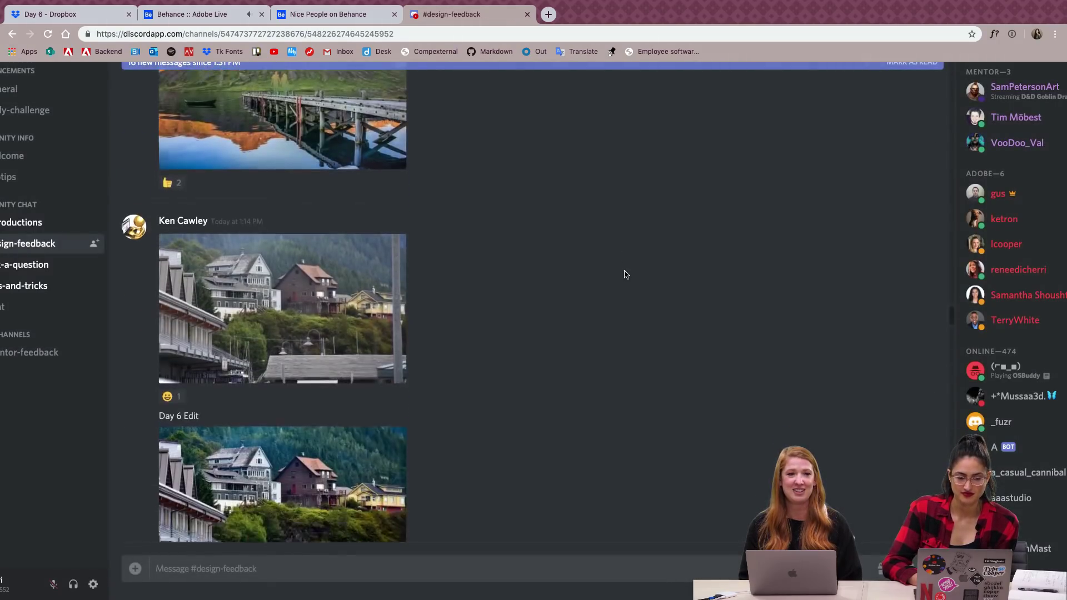
scroll(632, 374, down, 2)
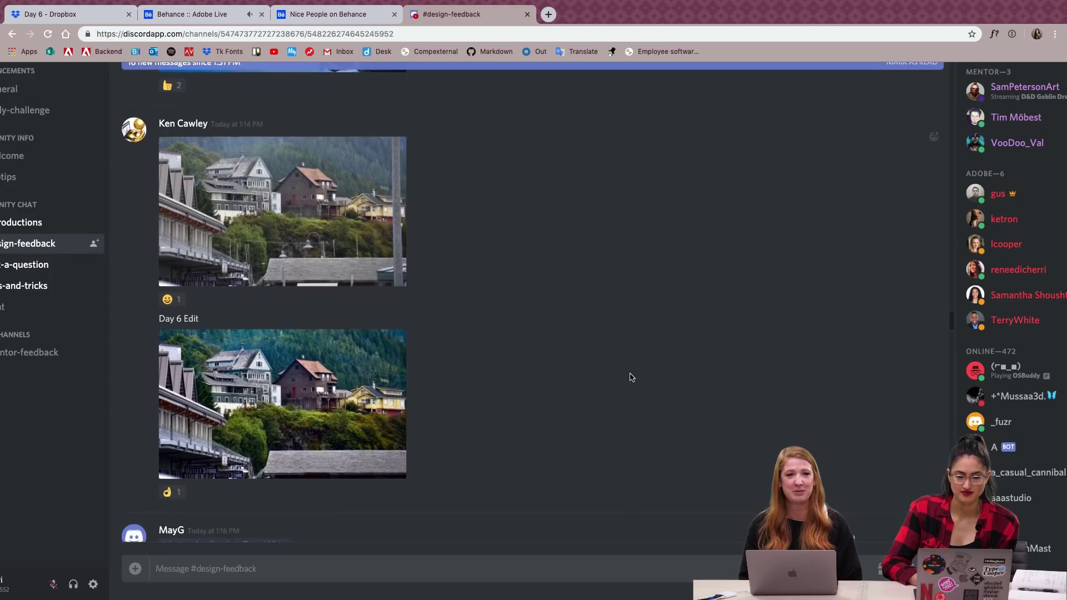
click(309, 225)
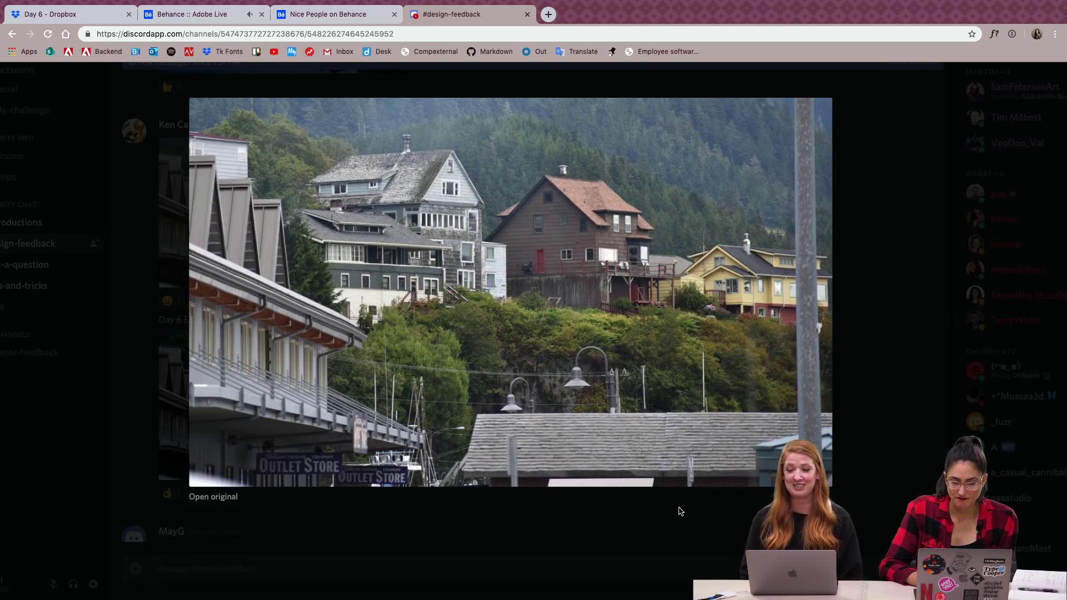
click(660, 516)
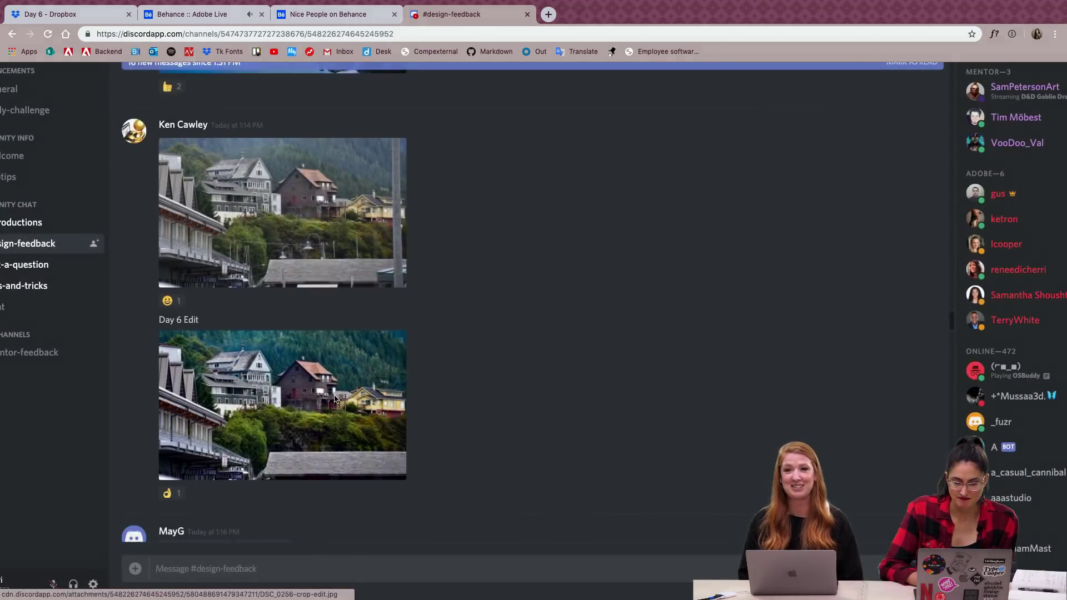
Compare the enlarged Day 6 Edit of the hillside houses with the original for removed objects and colour.
click(334, 399)
click(383, 517)
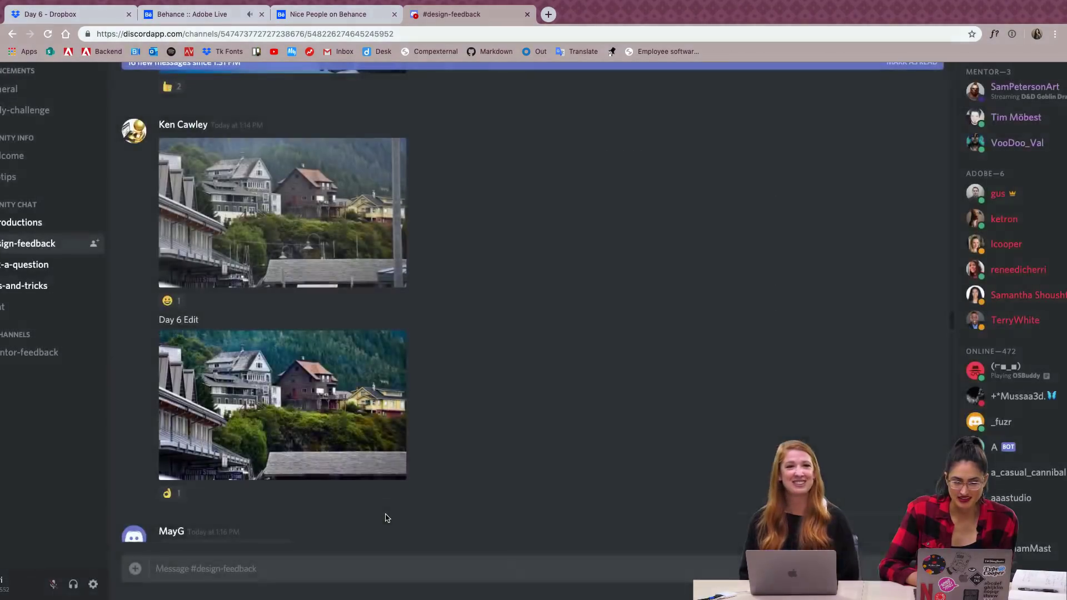
click(262, 202)
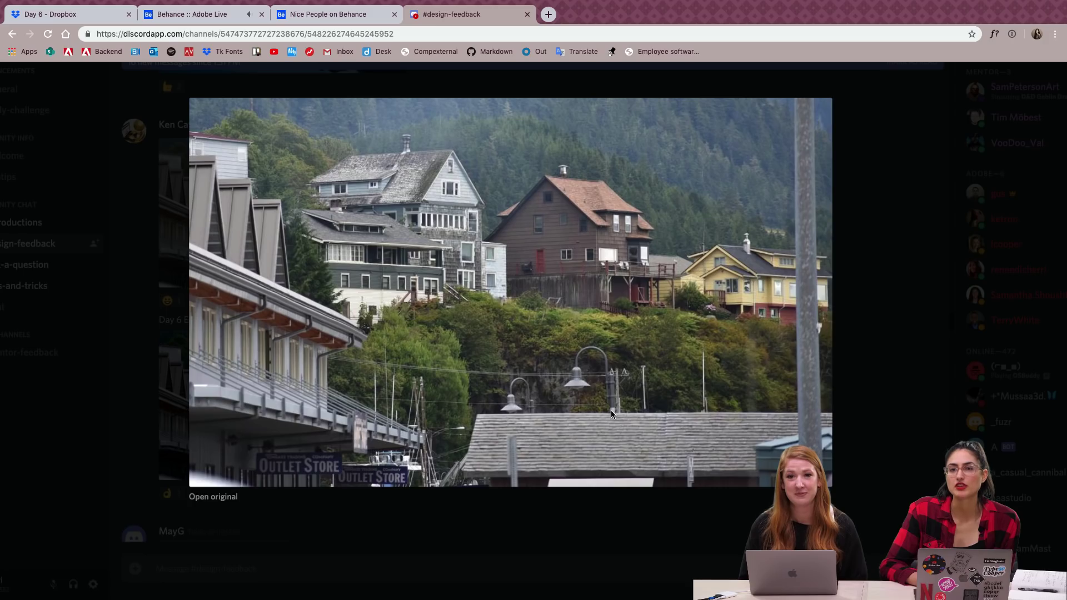
click(872, 423)
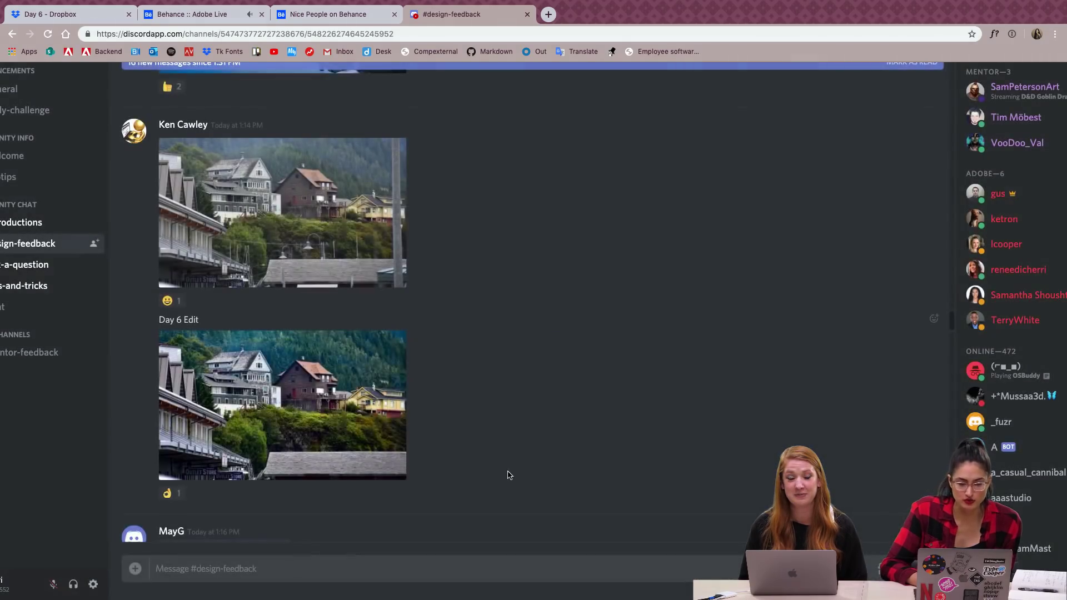
click(304, 381)
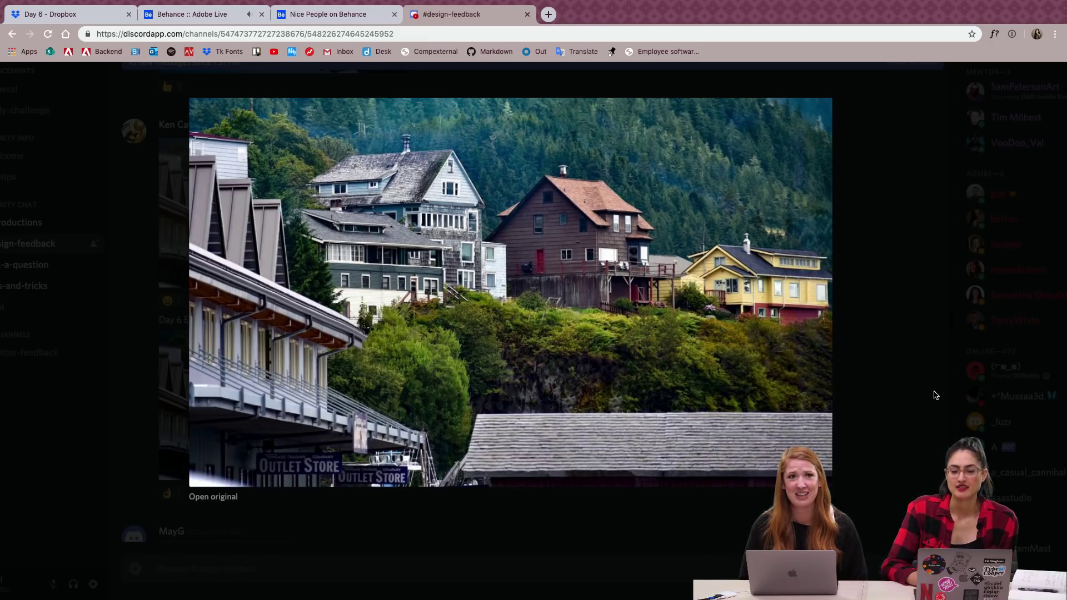
Browse past the sunset posts to the "day 6 - AFTER" pier photo and examine it enlarged.
click(901, 393)
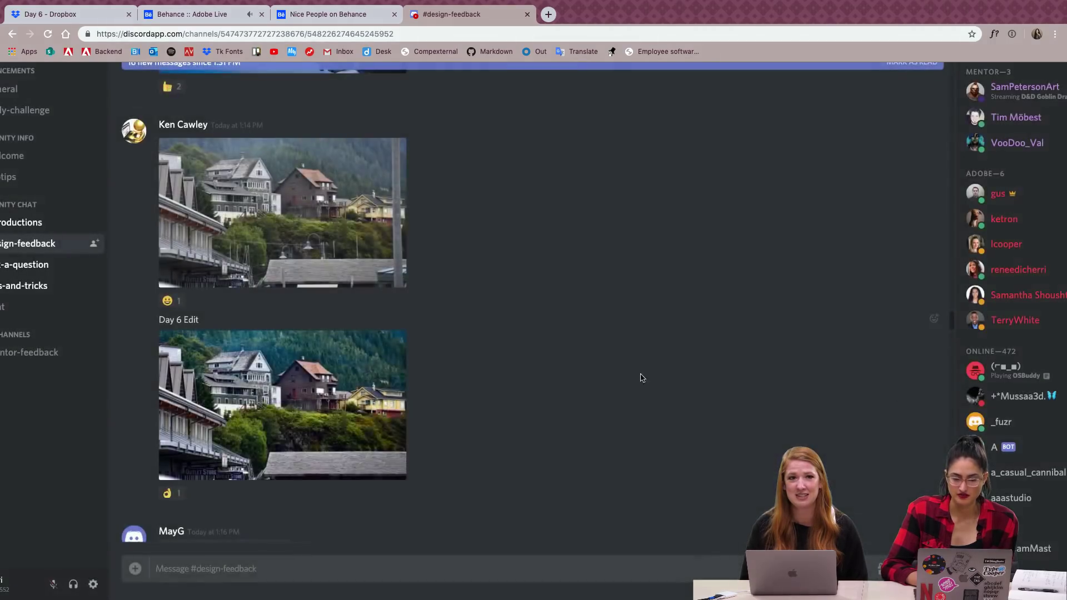
scroll(556, 249, down, 5)
scroll(559, 250, down, 4)
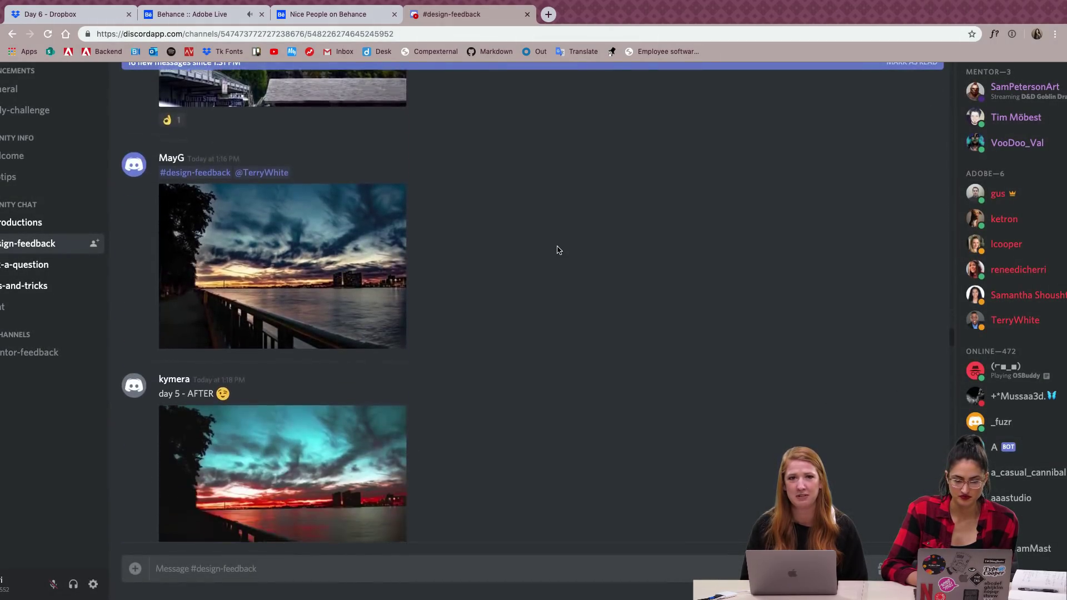
scroll(558, 250, down, 5)
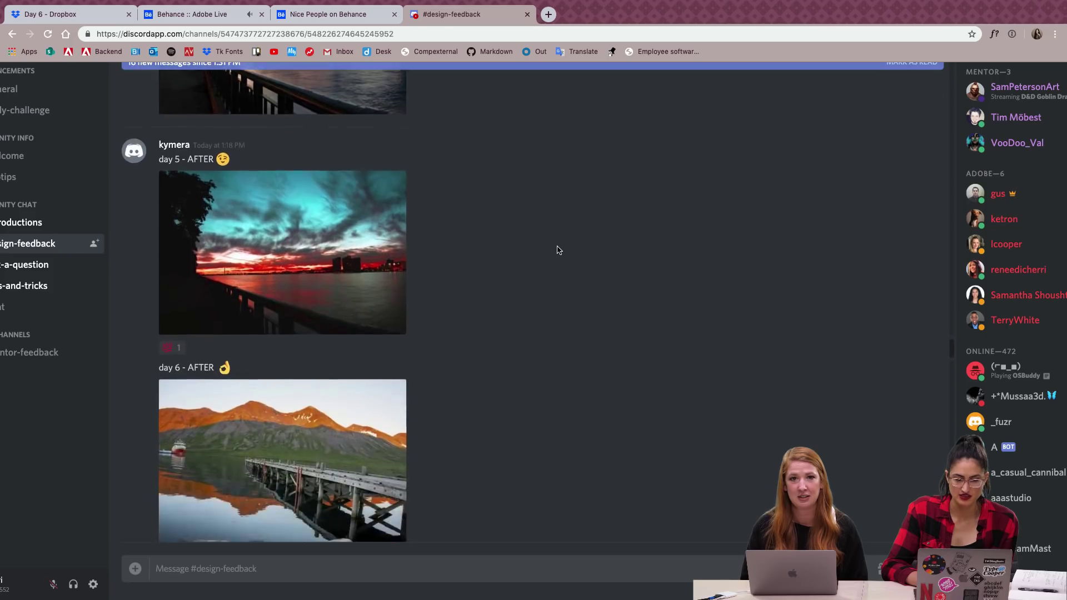
click(304, 296)
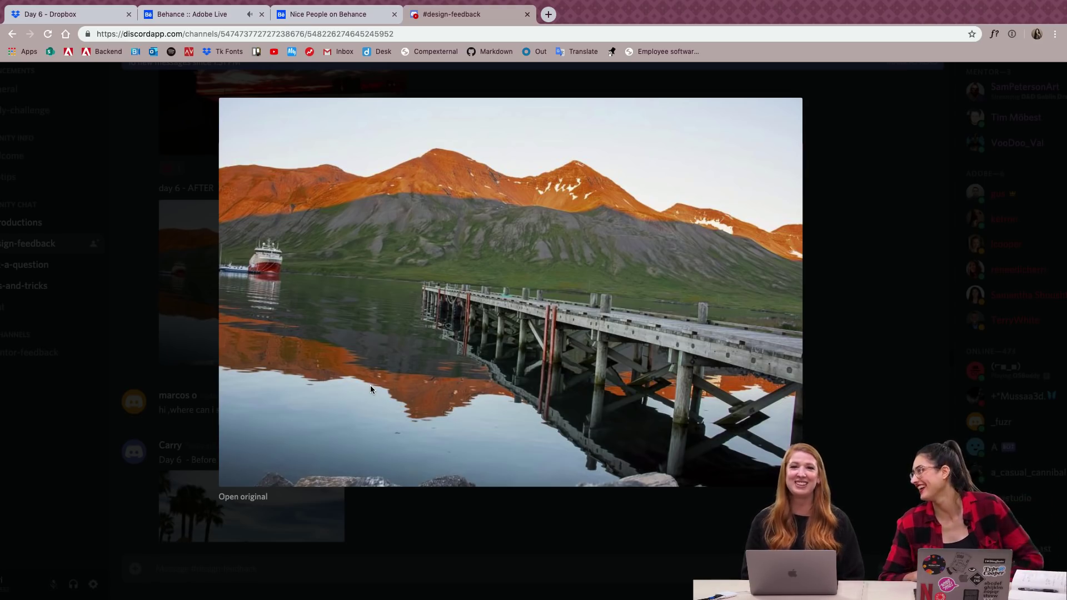
click(882, 407)
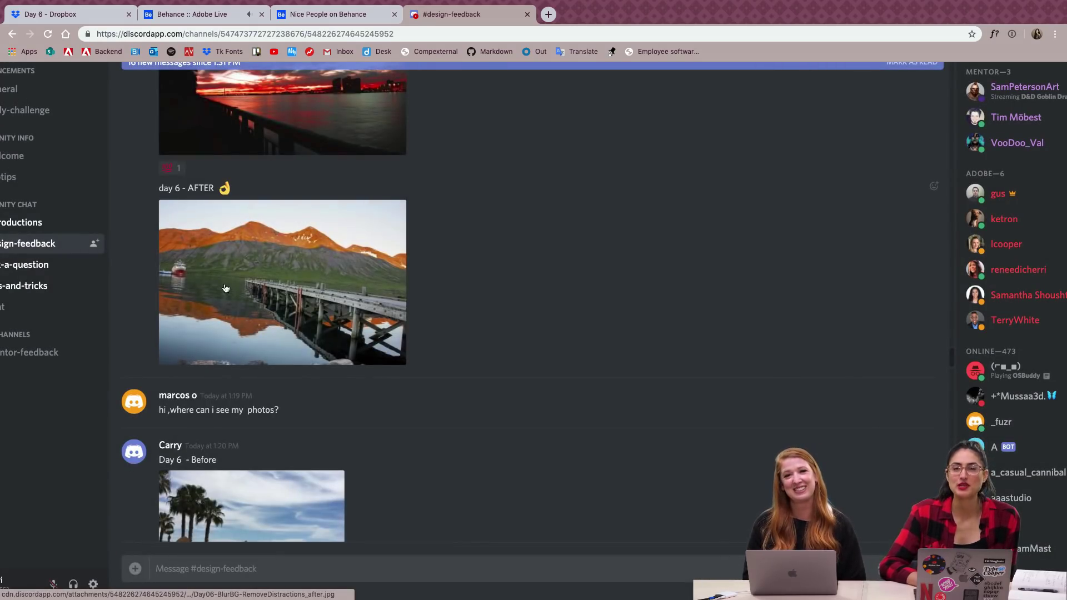
Browse to the Malagueta beach sign post and examine its "Day 6 - Before" photo enlarged.
scroll(226, 288, down, 2)
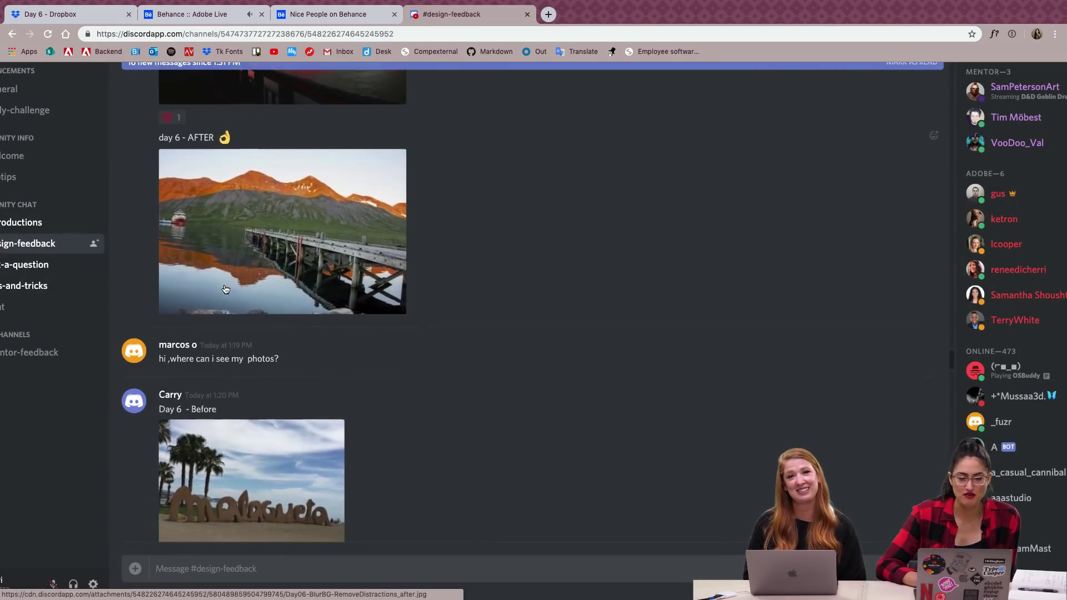
scroll(225, 289, down, 5)
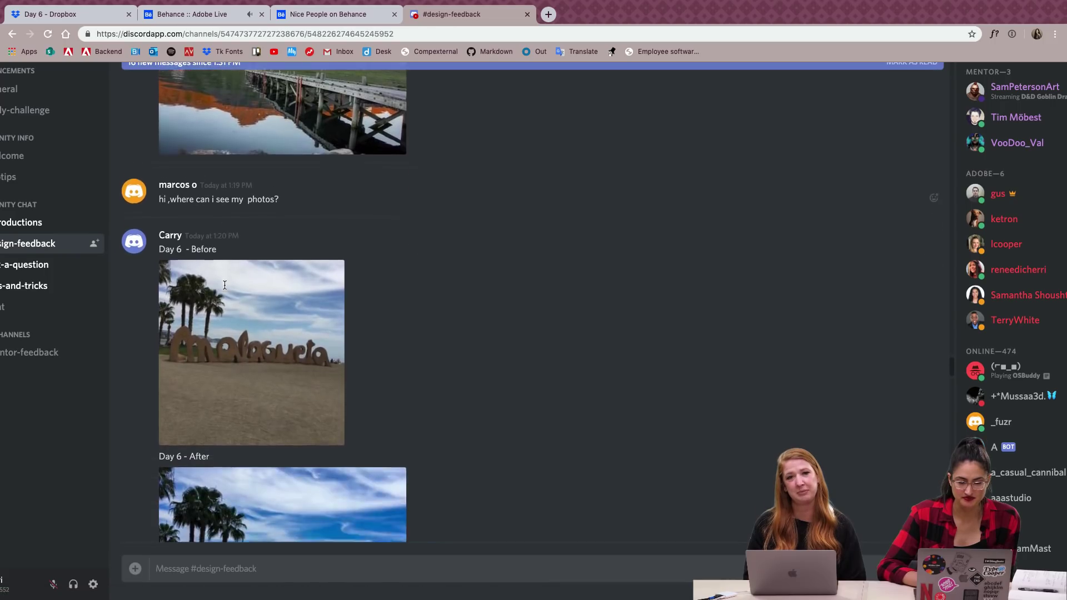
scroll(224, 285, down, 4)
scroll(226, 289, down, 1)
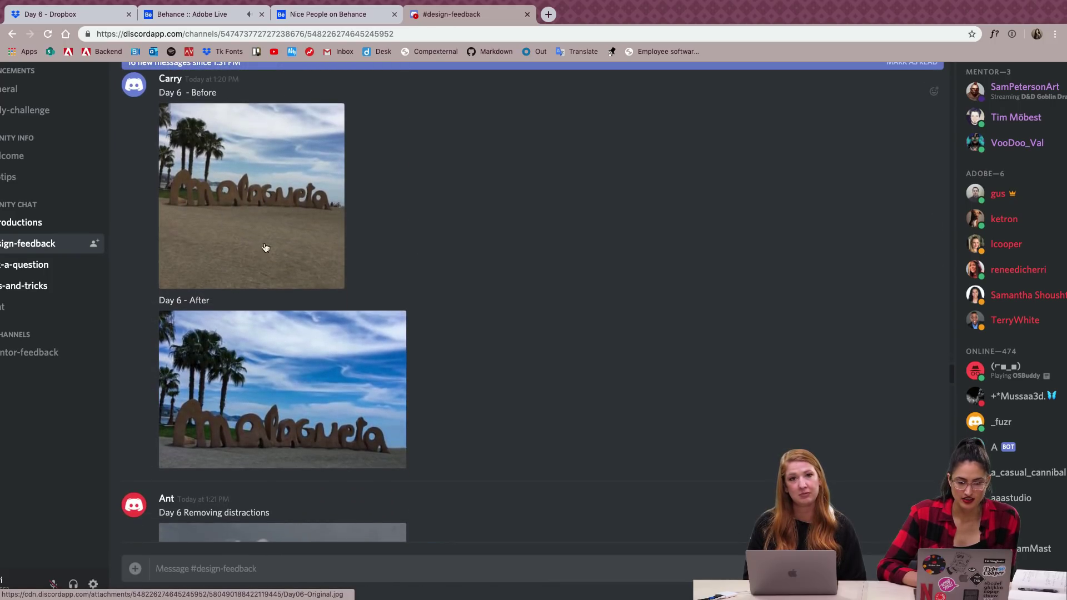
click(282, 263)
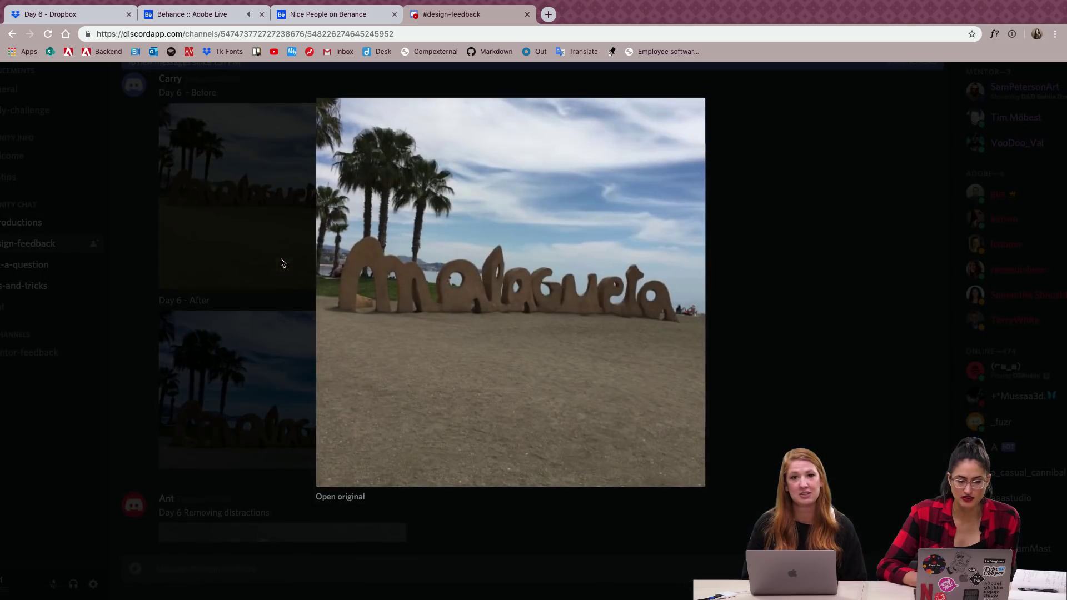
click(241, 290)
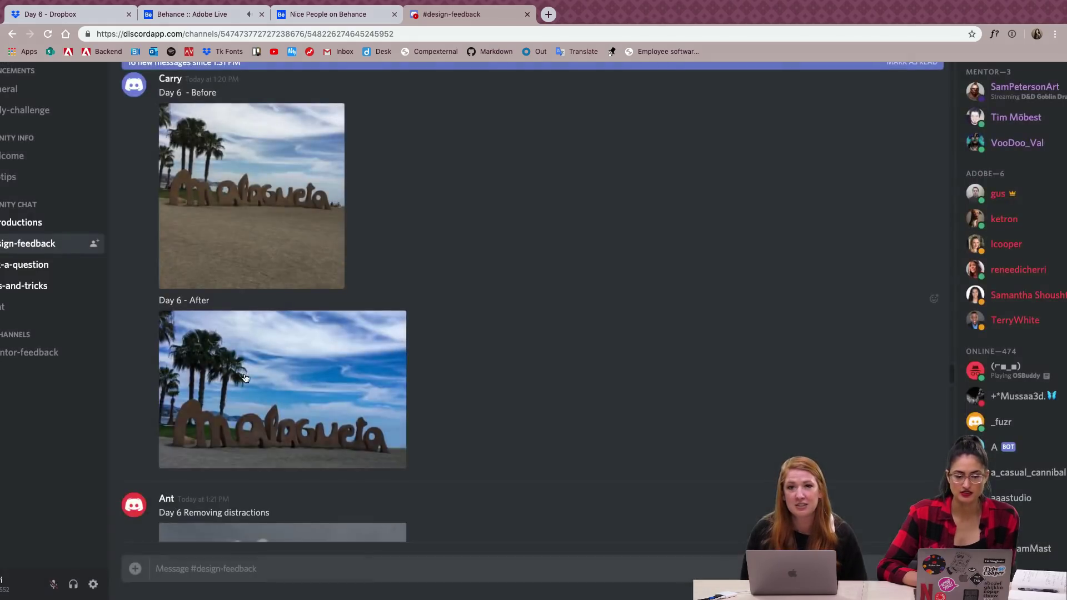
Examine the "Day 6 - After" version of the Malagueta sign enlarged and compare it with the before photo.
click(245, 374)
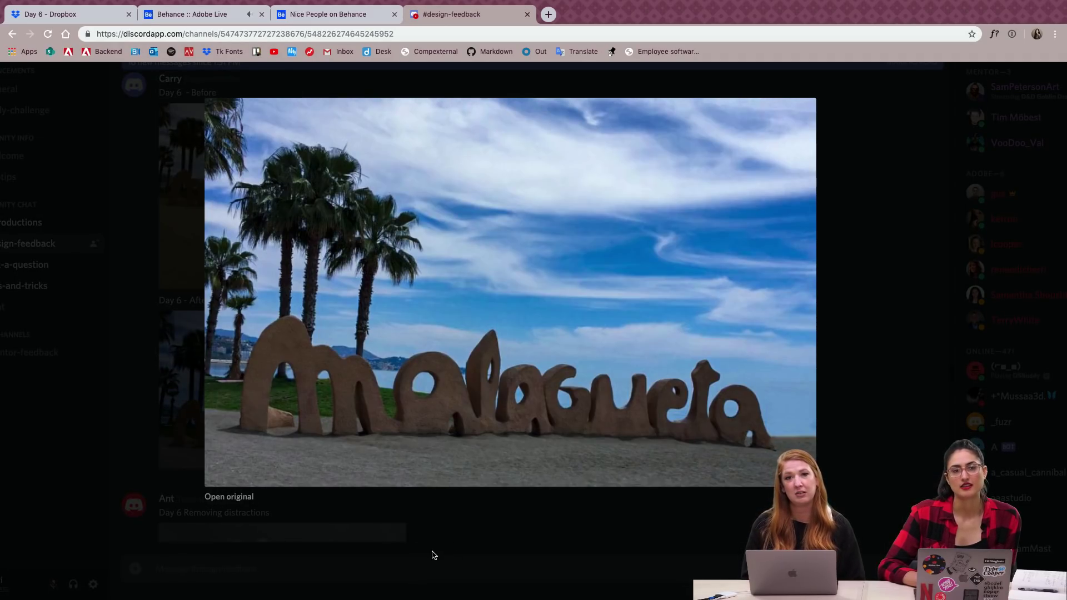
click(434, 555)
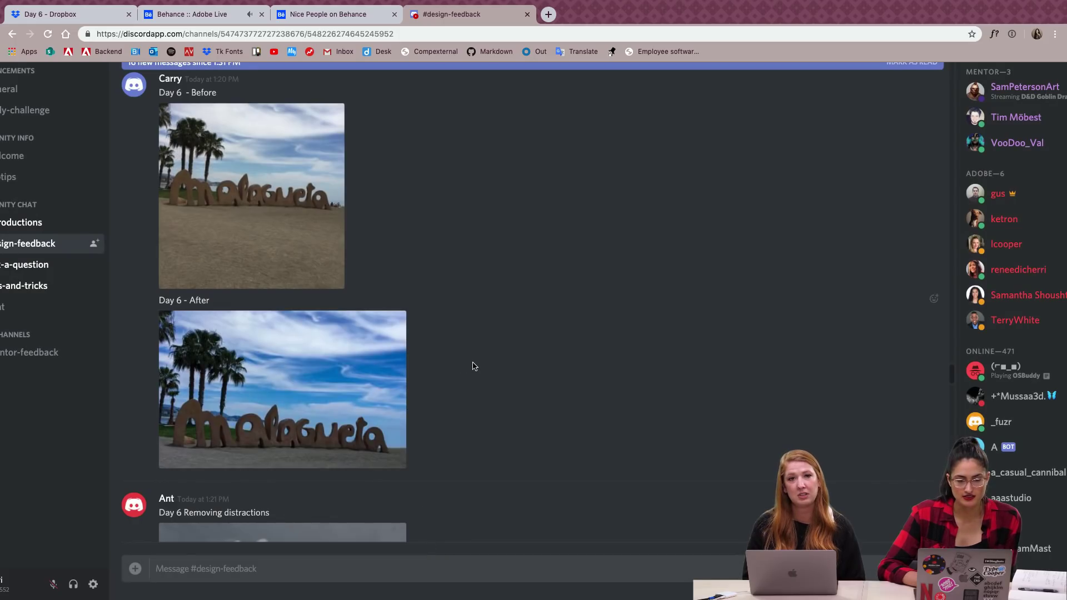
scroll(474, 365, up, 1)
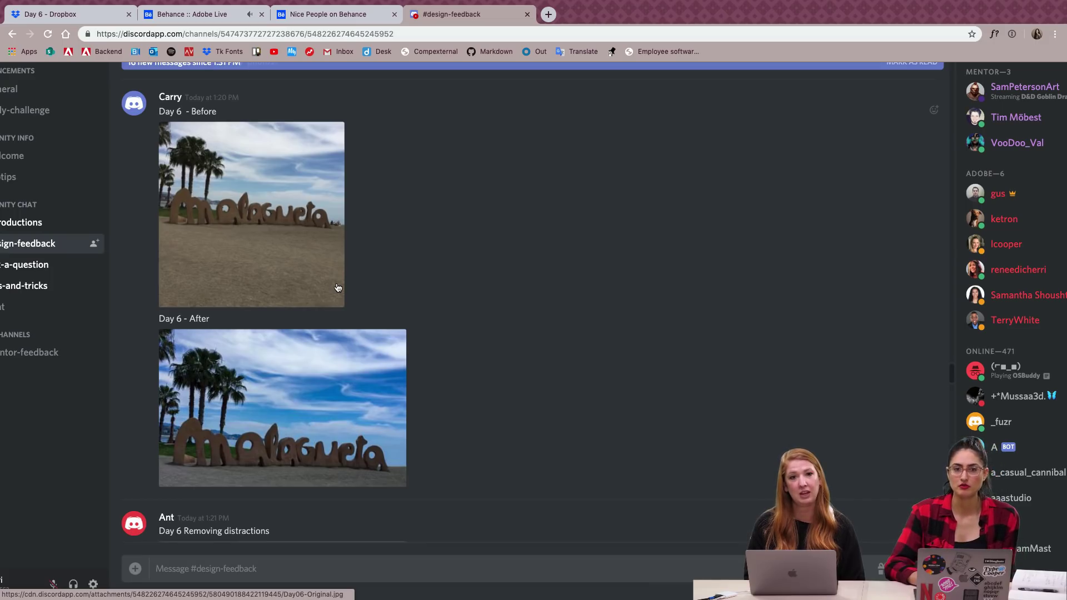
scroll(337, 287, down, 1)
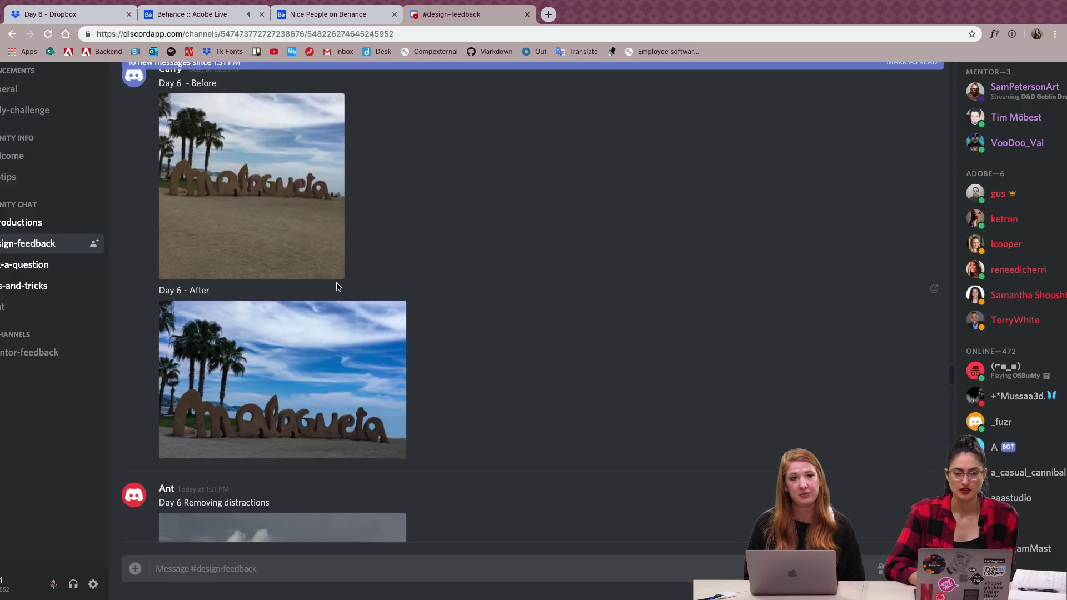
Browse to the "Day 6 Removing distractions" cloud and harbour post and examine its original photo enlarged.
scroll(336, 287, down, 10)
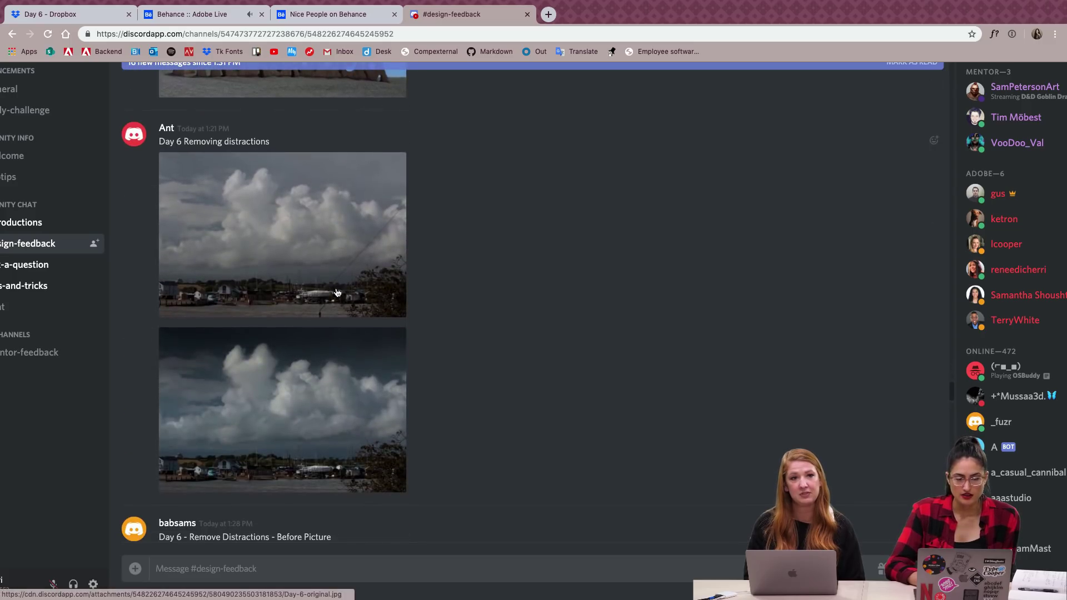
scroll(336, 292, down, 1)
click(314, 262)
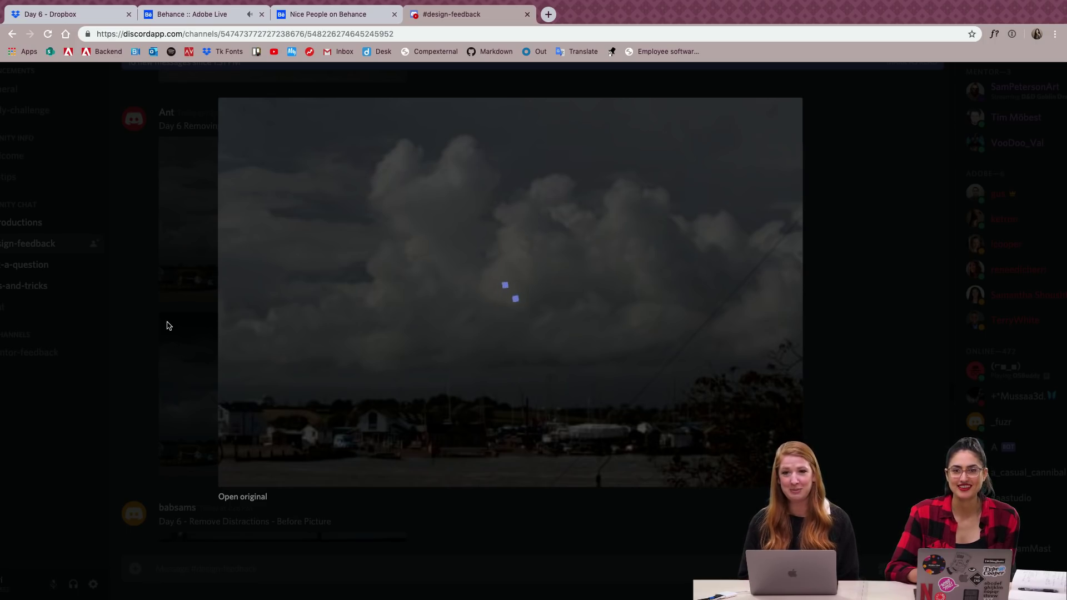
click(188, 332)
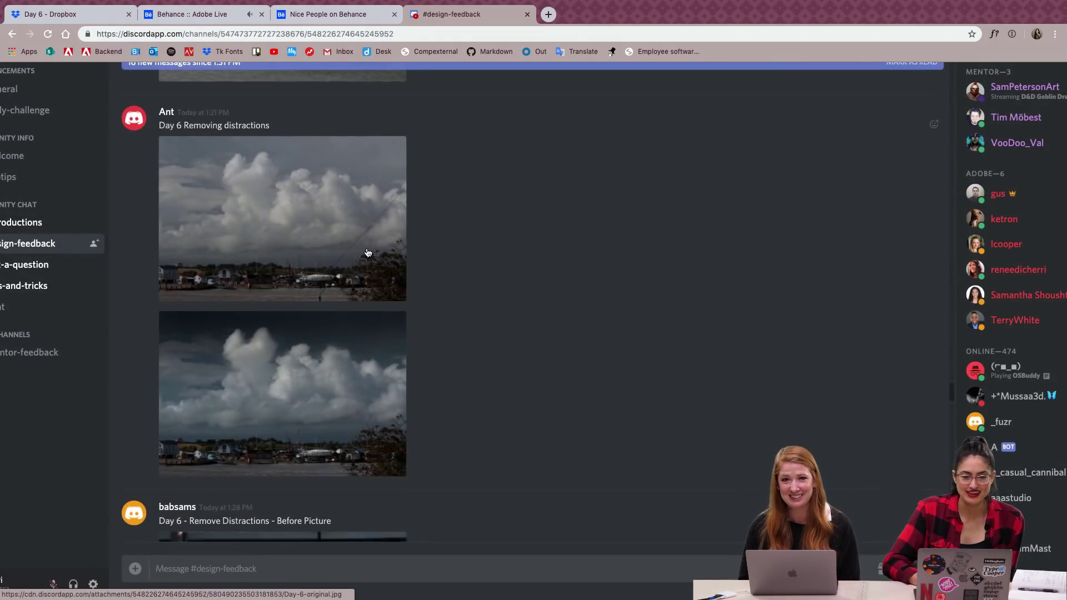
Browse to the swan "Remove Distractions" post and compare its before and after pictures enlarged.
scroll(367, 253, down, 1)
scroll(367, 251, down, 6)
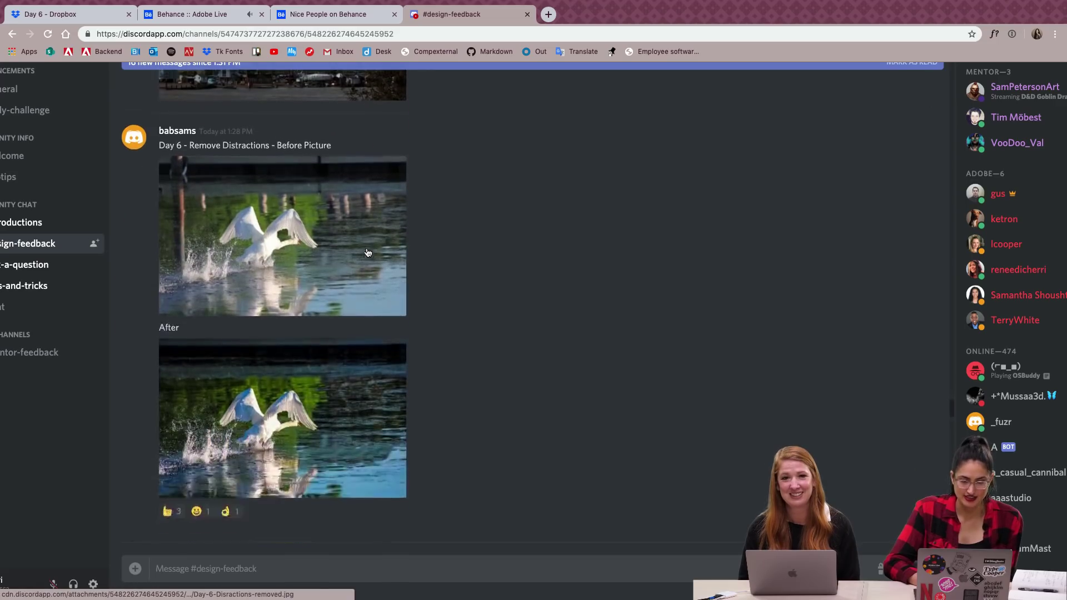
scroll(367, 252, down, 1)
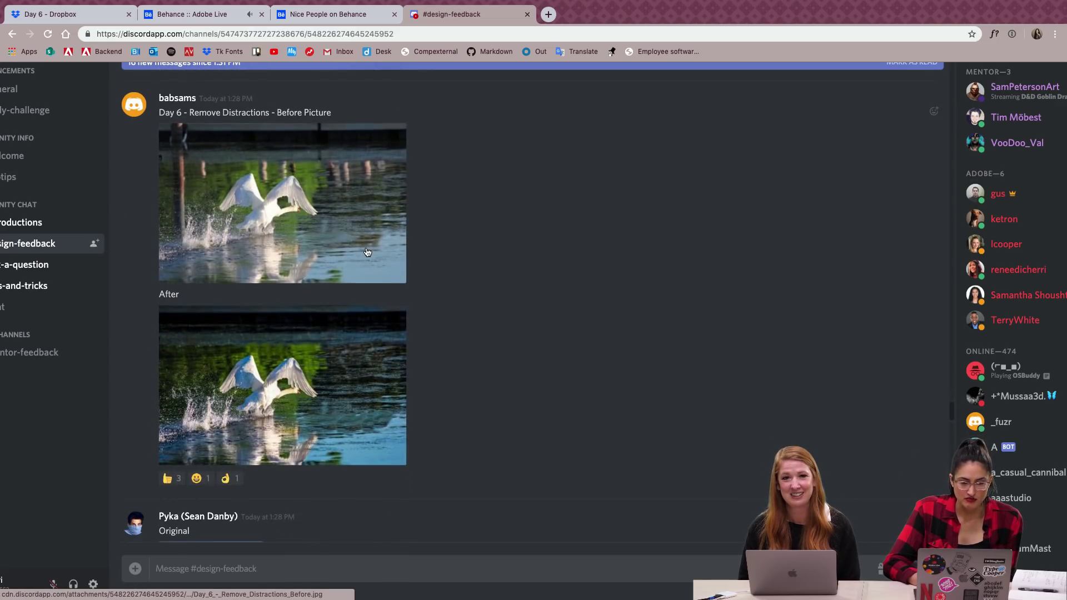
click(331, 221)
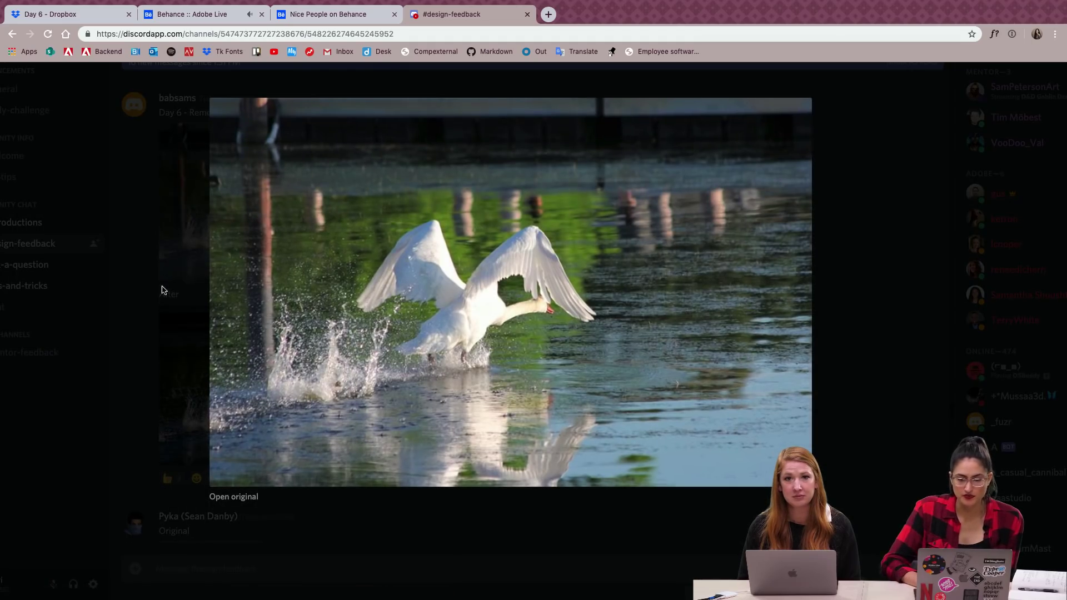
click(156, 304)
click(228, 405)
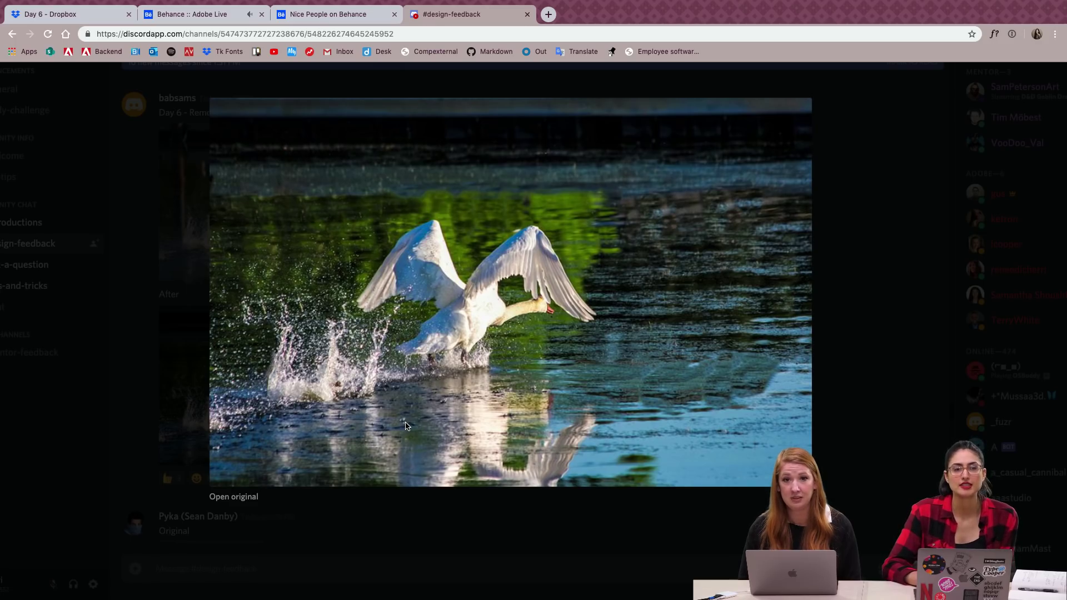
click(421, 563)
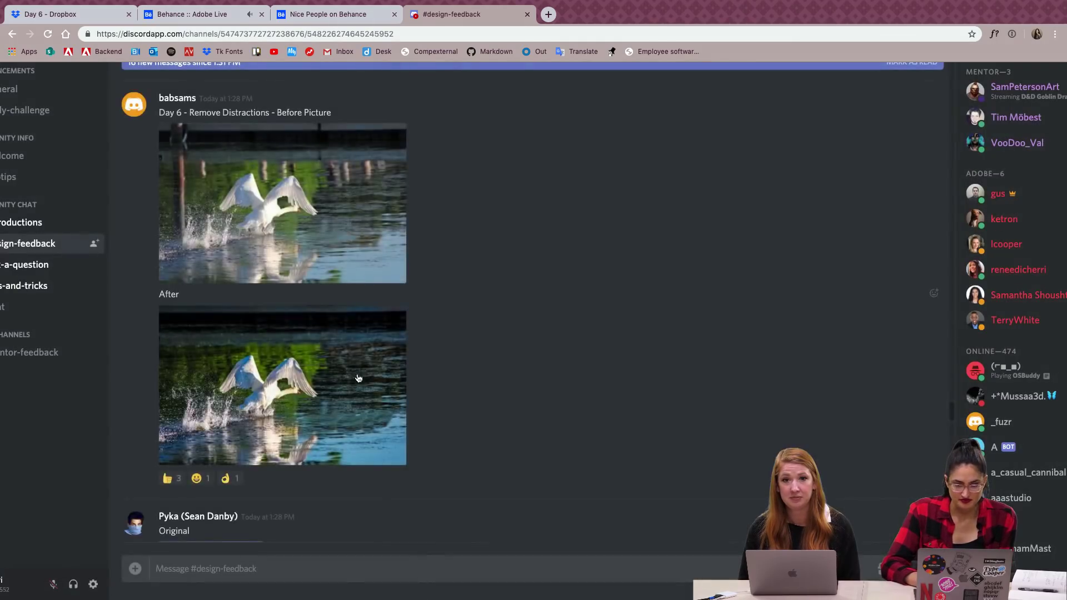
Browse to the kite-flying post and compare the original and adjusted photos of the orange-shirted figure enlarged.
scroll(358, 379, down, 6)
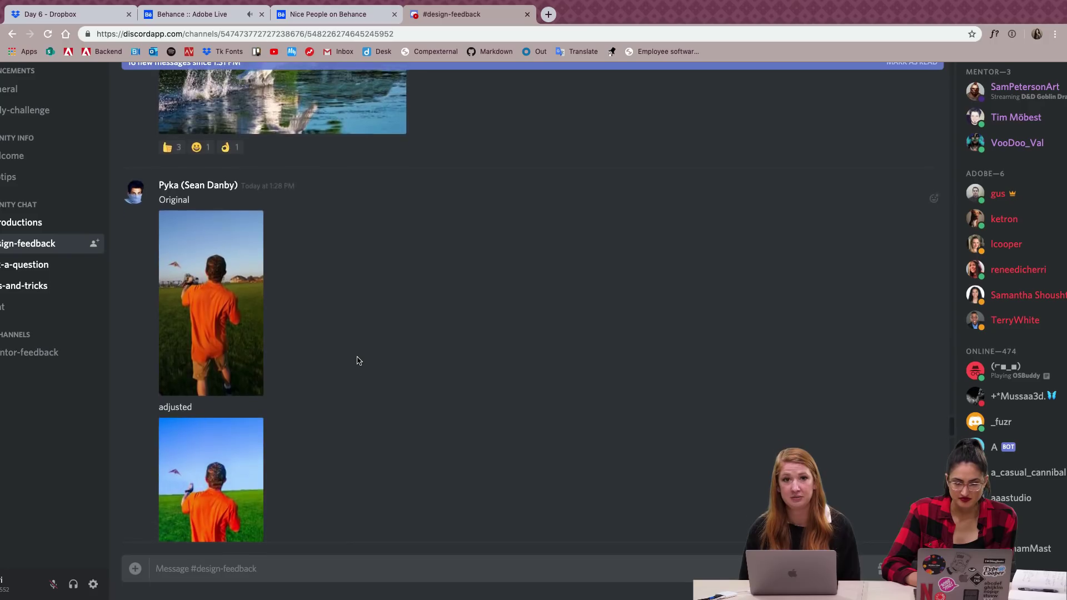
scroll(358, 361, down, 2)
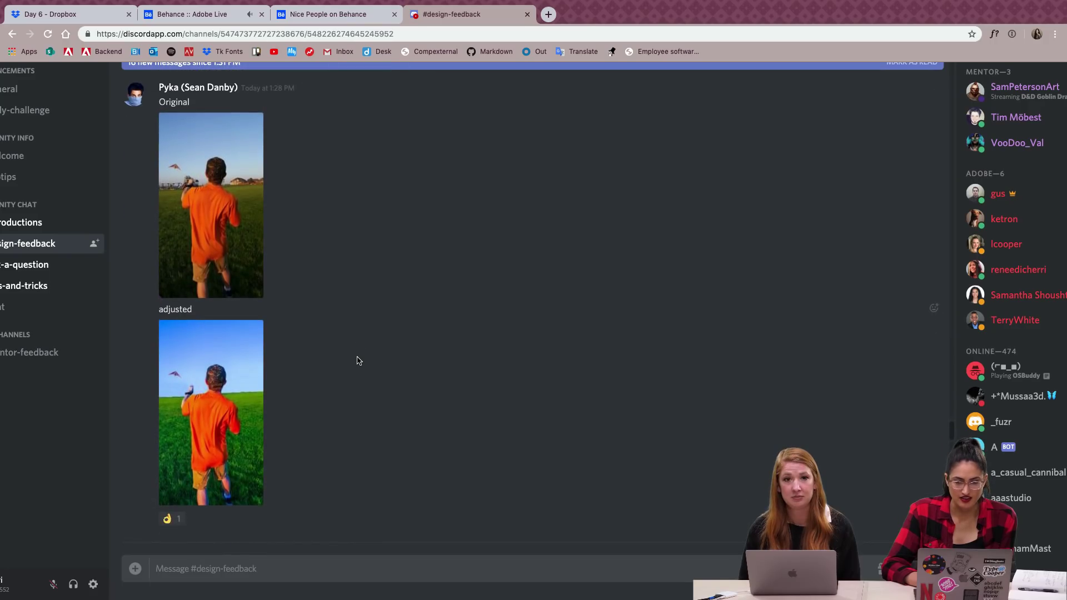
click(226, 254)
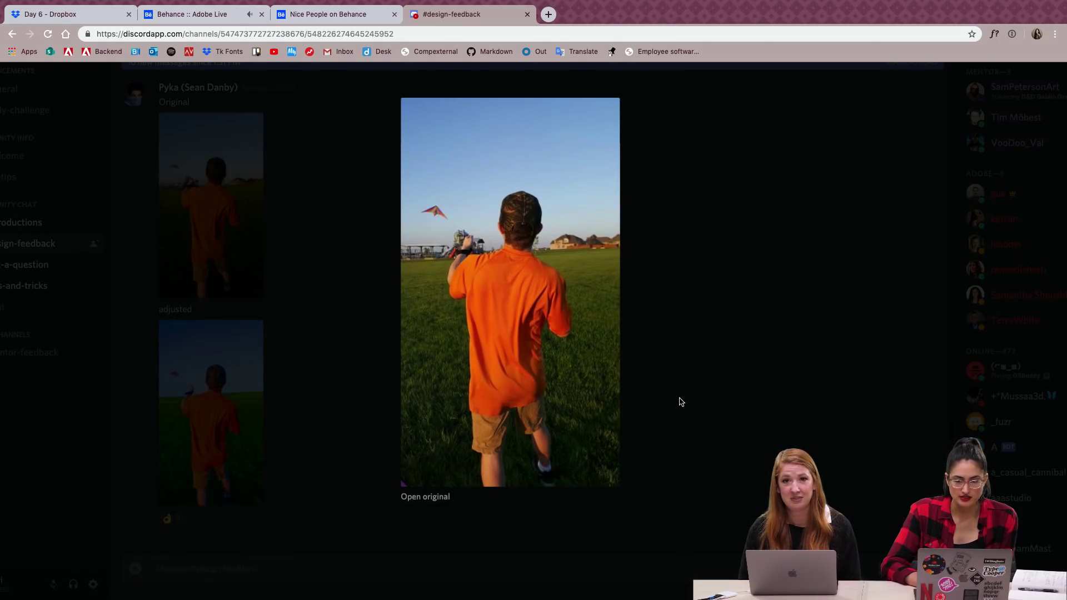
click(682, 402)
click(220, 376)
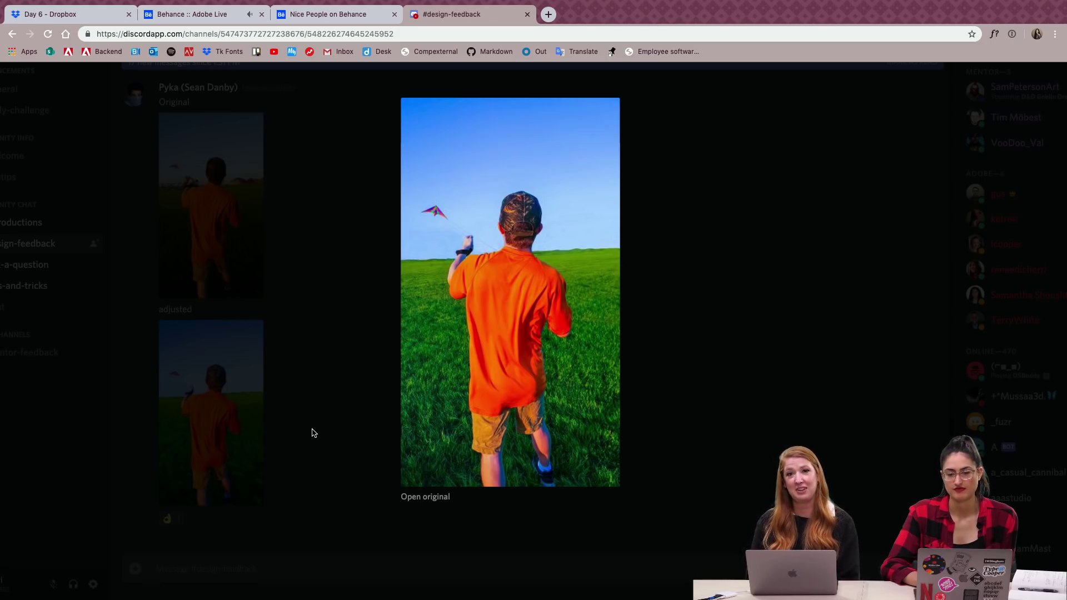
click(314, 433)
Browse to the sand dunes post and examine its original photo with the footprints enlarged.
scroll(320, 339, down, 4)
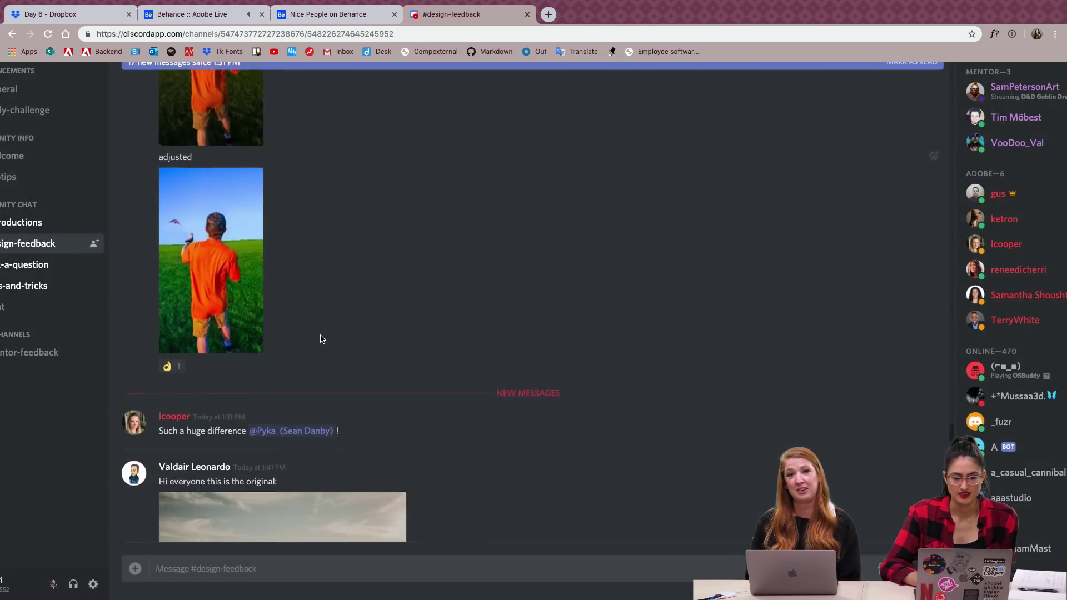
scroll(320, 339, down, 6)
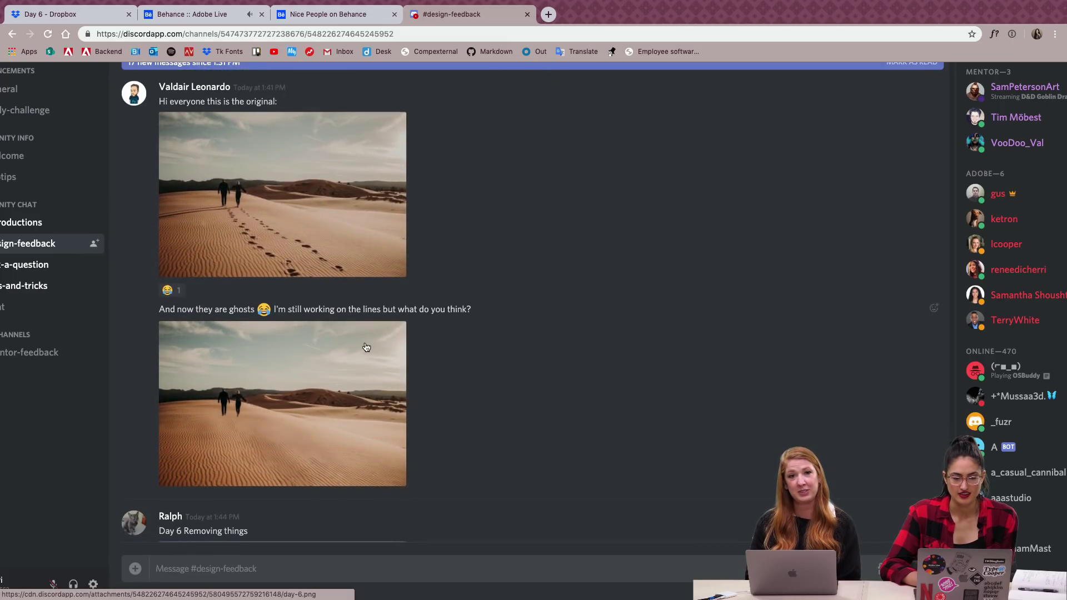
click(334, 227)
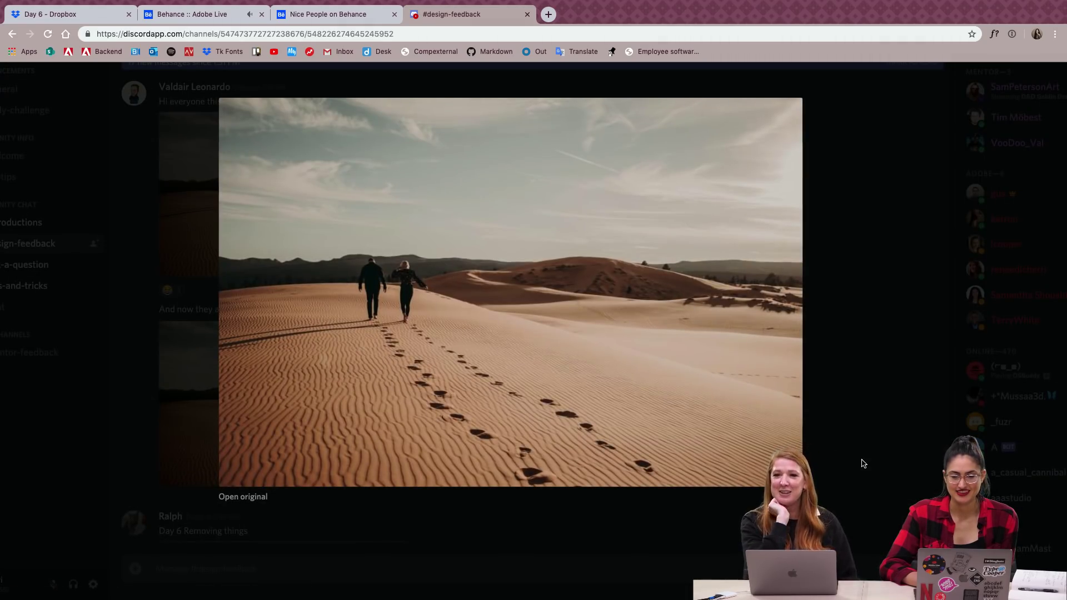
click(863, 463)
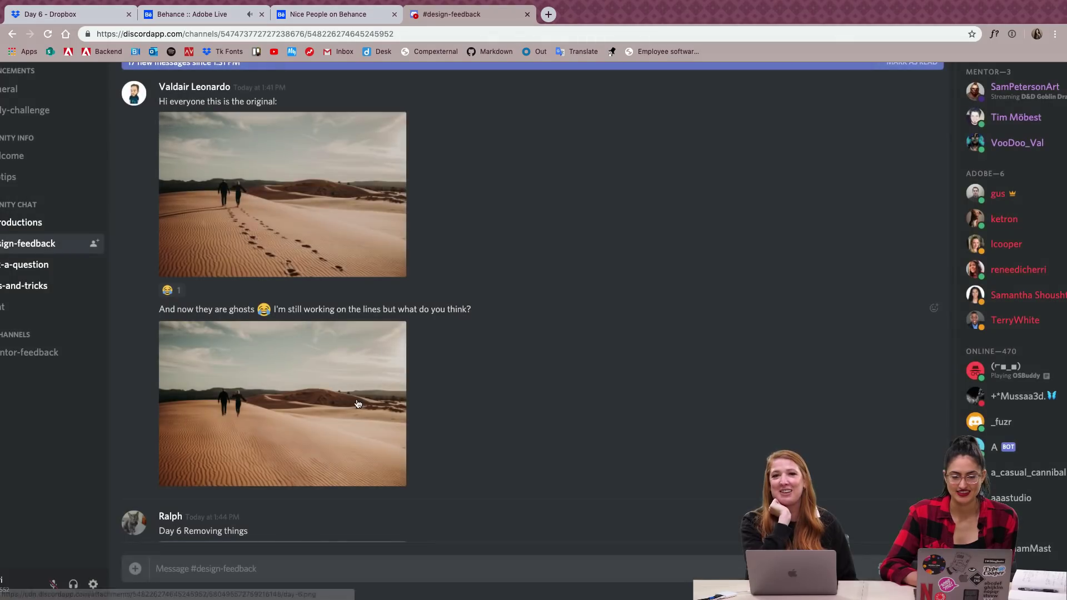
Compare the enlarged "now they are ghosts" dunes edit with the original, checking the removed footprints, shadows and sand lines.
click(356, 402)
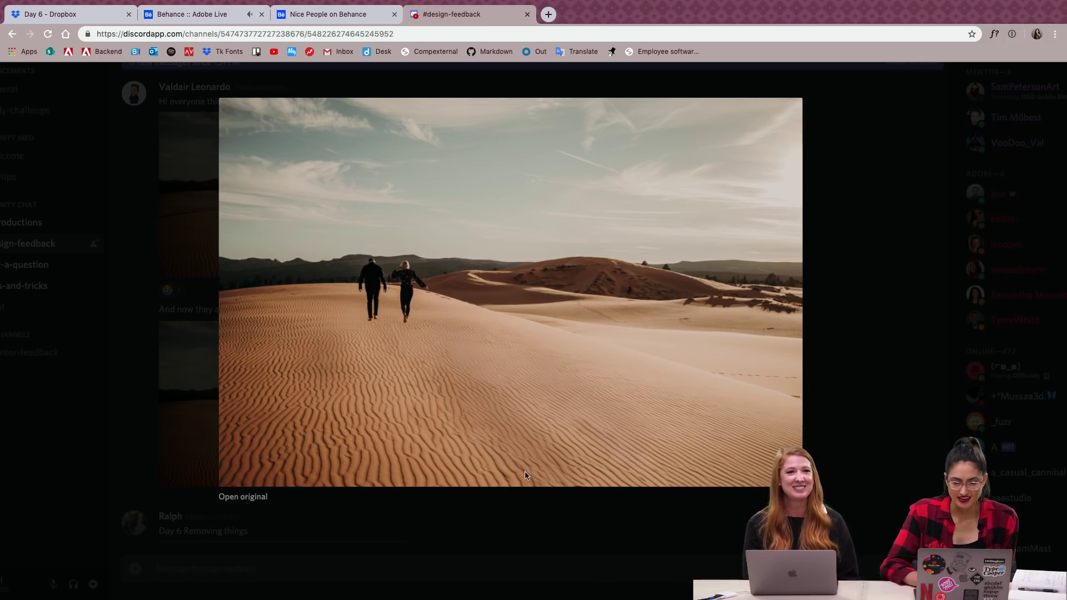
click(559, 534)
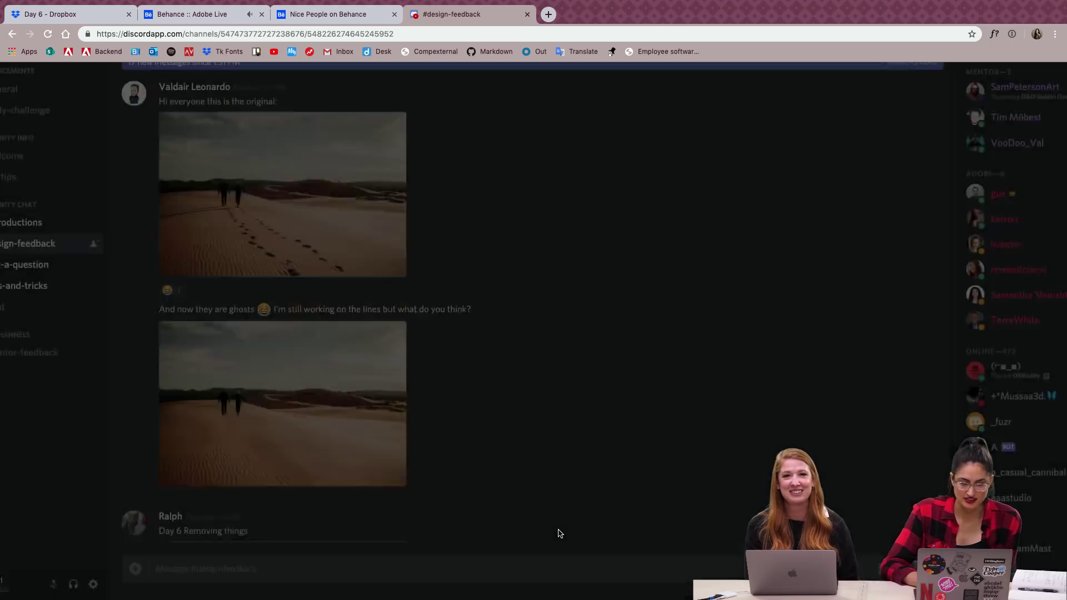
click(332, 241)
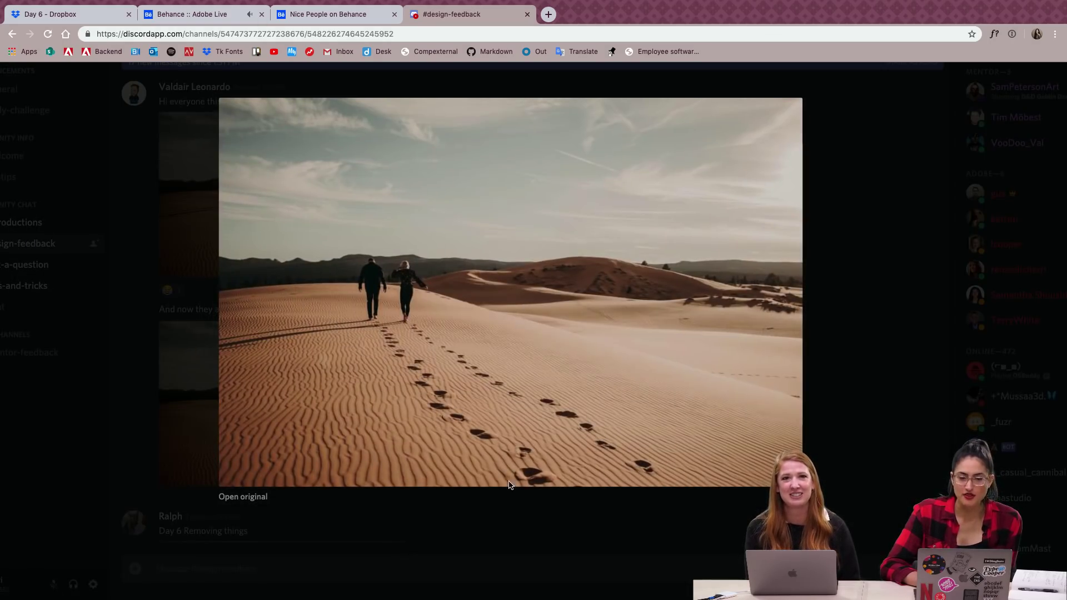
click(726, 527)
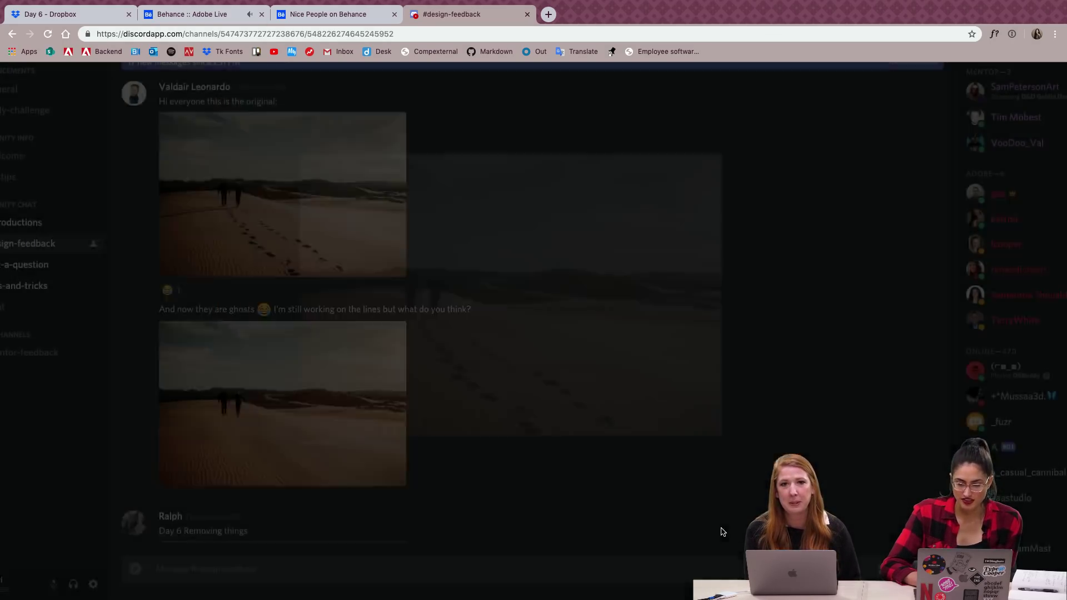
click(285, 372)
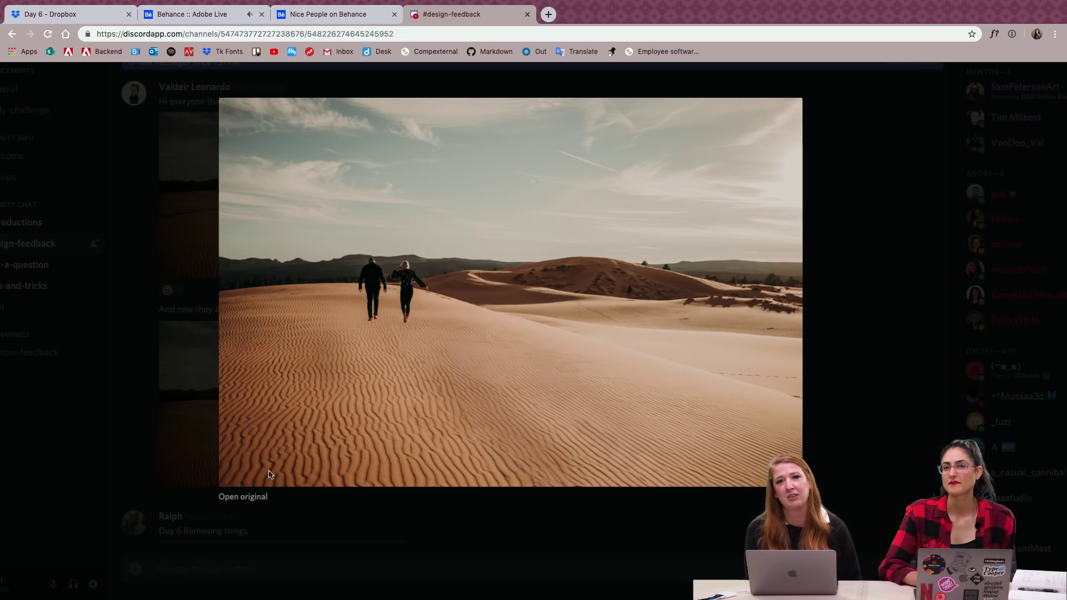
Browse from the dunes post to the "Day 6 Removing things" post and examine its mountain lake pier photo enlarged.
click(409, 534)
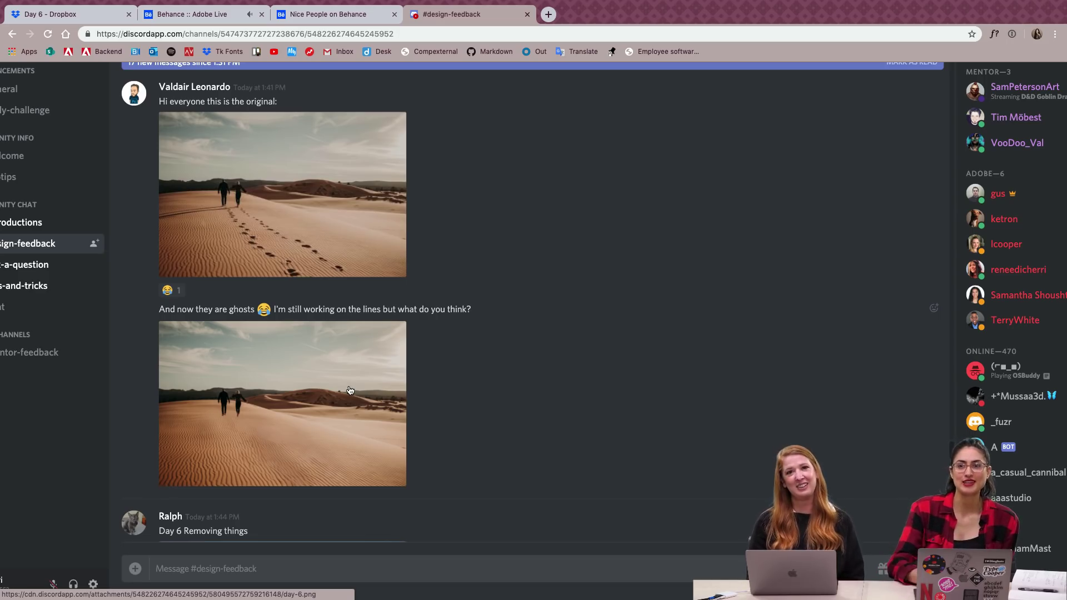
scroll(350, 390, down, 6)
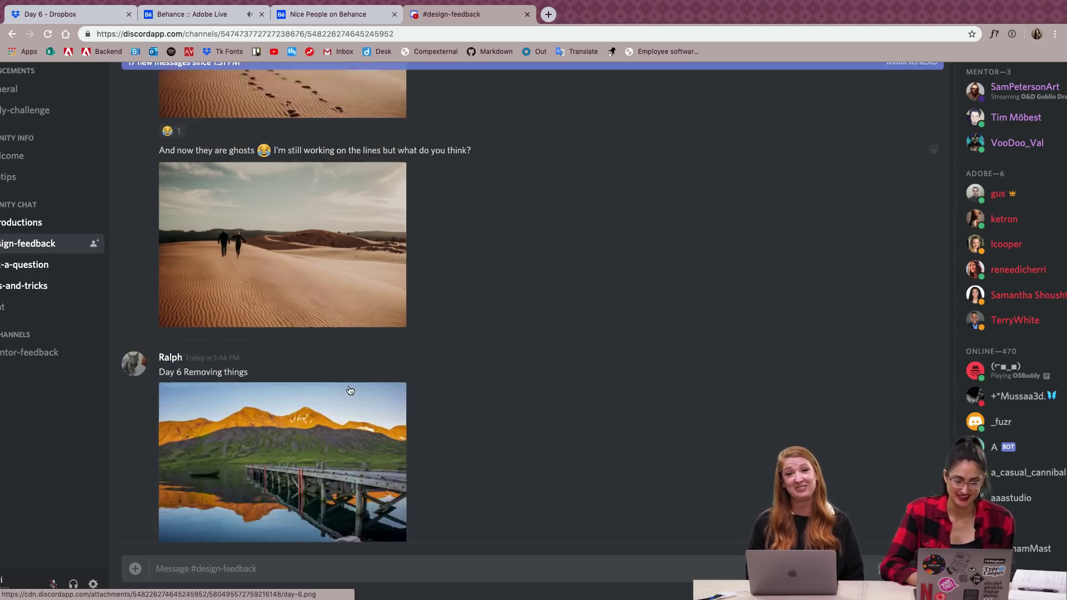
click(263, 323)
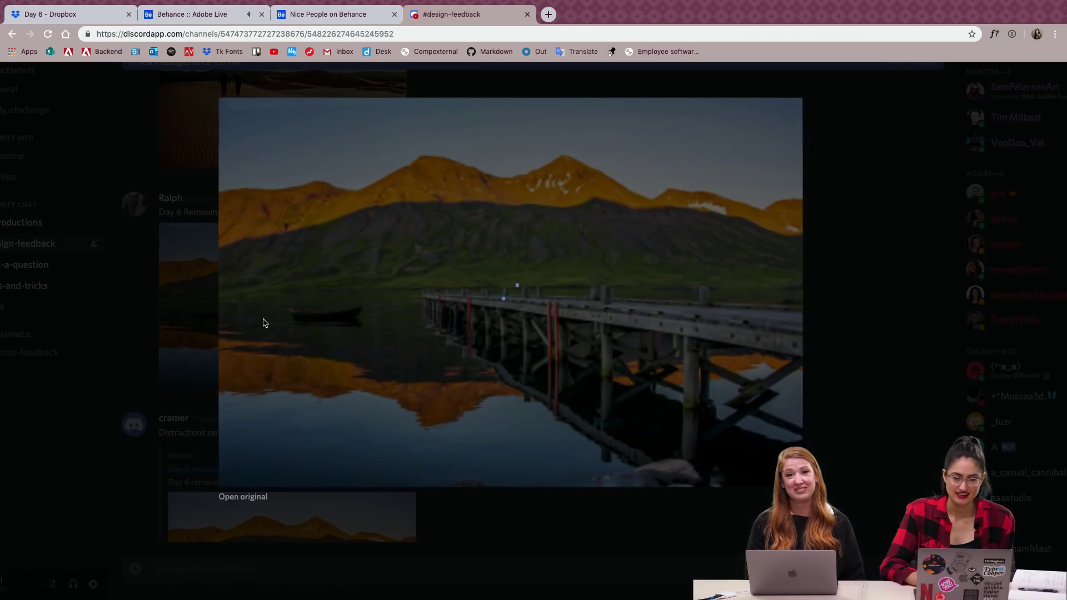
click(169, 360)
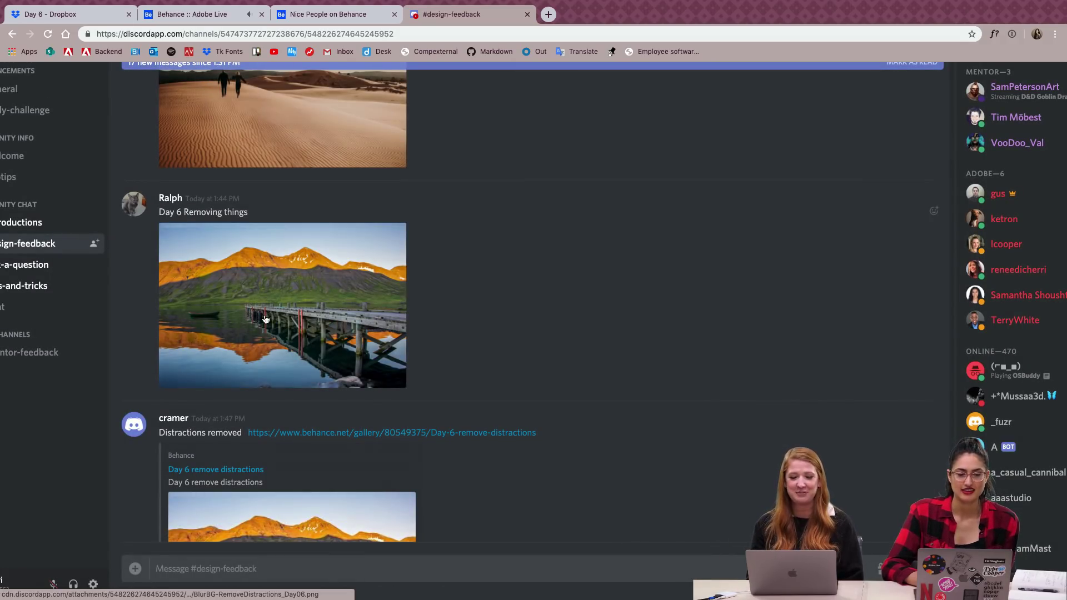
Browse past the "Distractions removed" post to the "Any suggestions?" post and examine its vivid pier edit enlarged.
scroll(265, 319, down, 5)
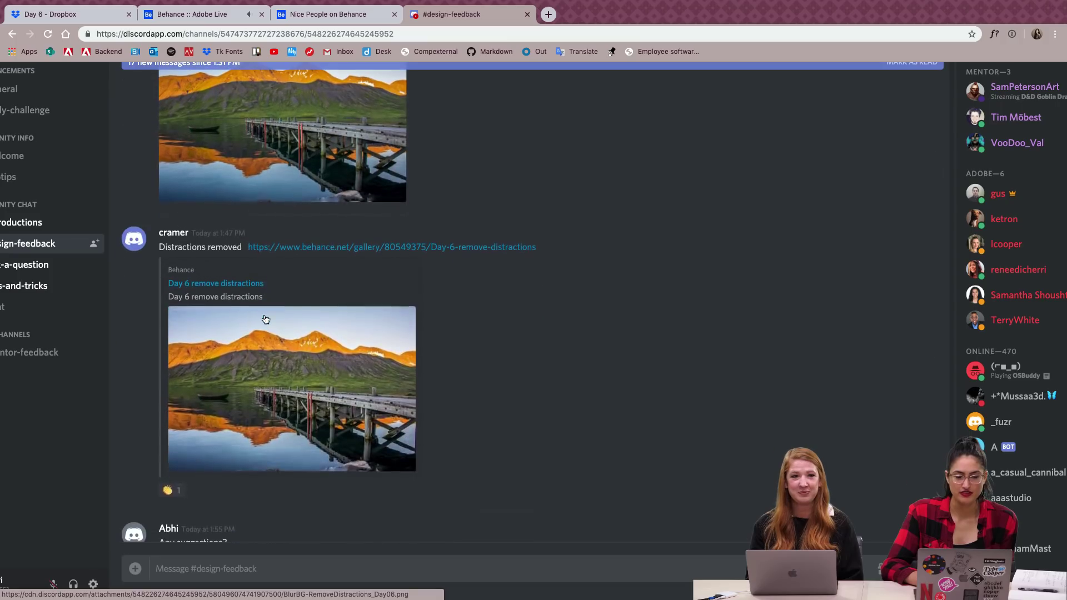
scroll(274, 406, down, 5)
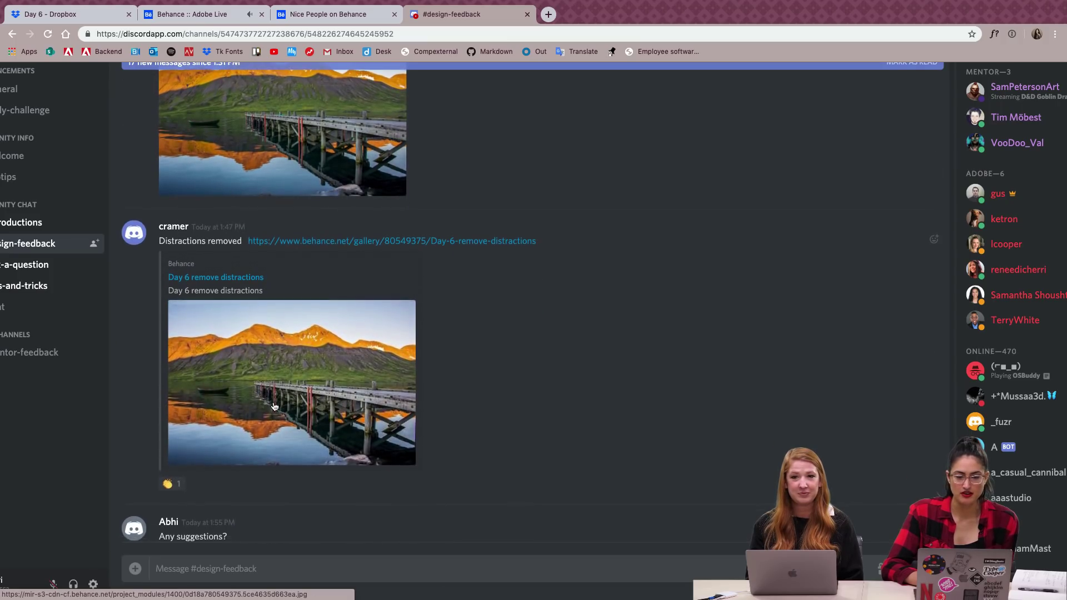
scroll(274, 406, down, 6)
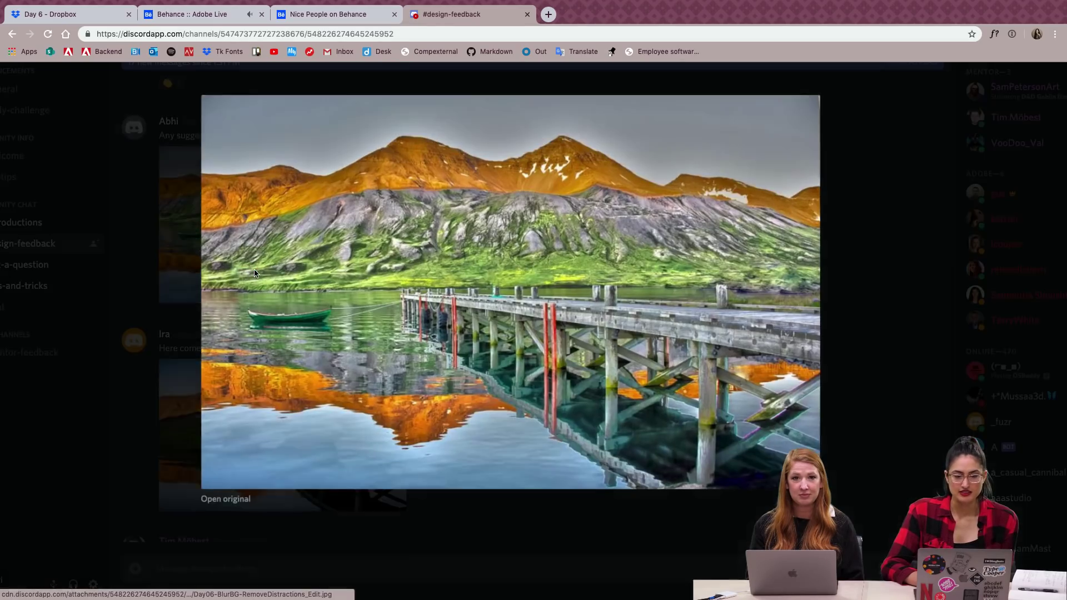
click(256, 274)
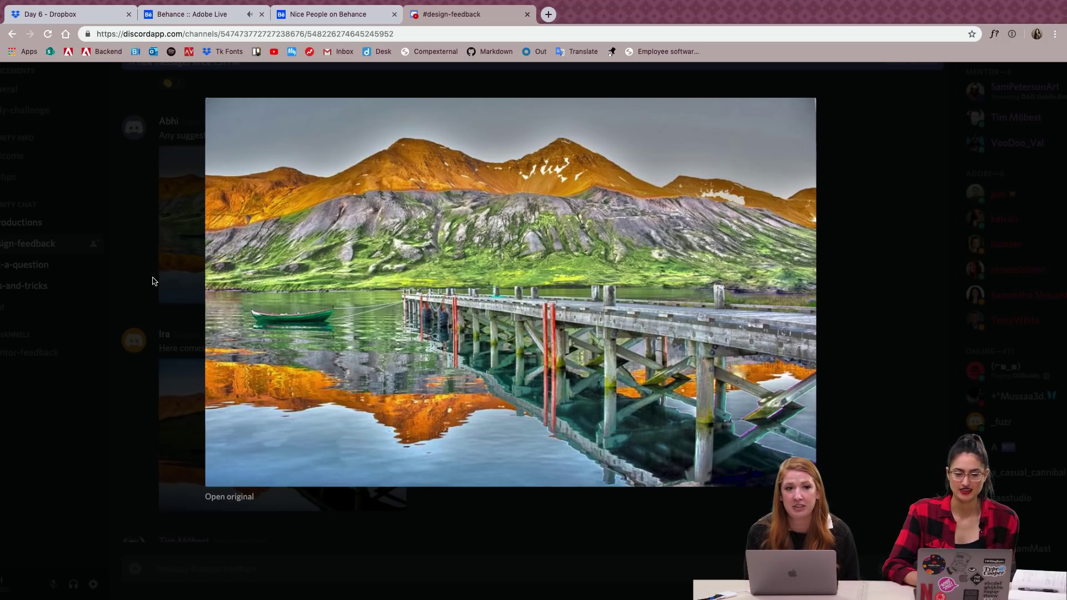
click(161, 291)
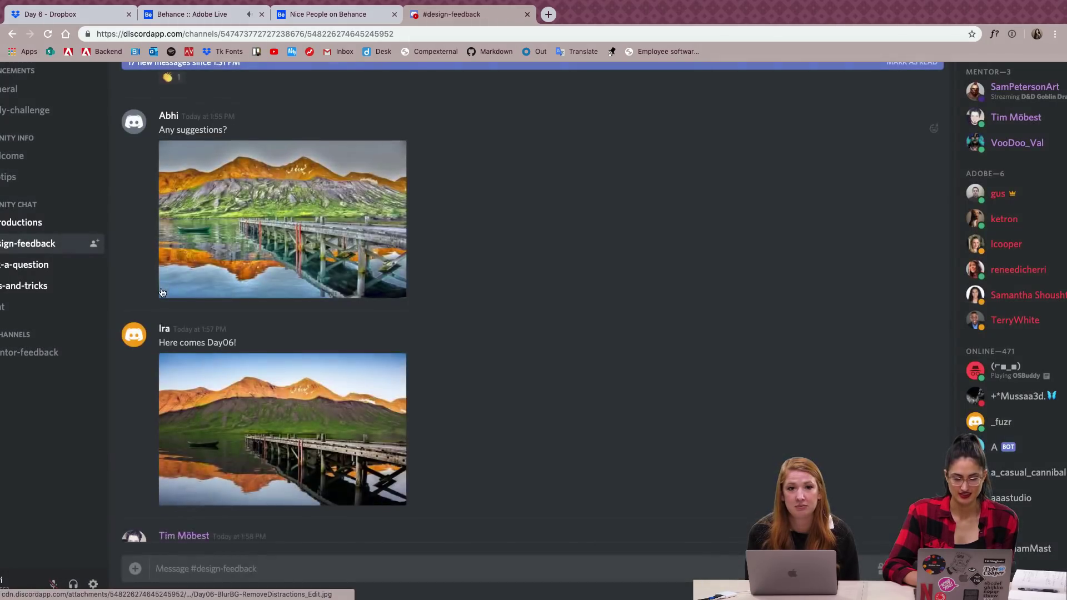
Browse past the "Here comes Day06!" post and feedback replies to the flagpole field post and examine its edited photo enlarged.
scroll(162, 292, down, 3)
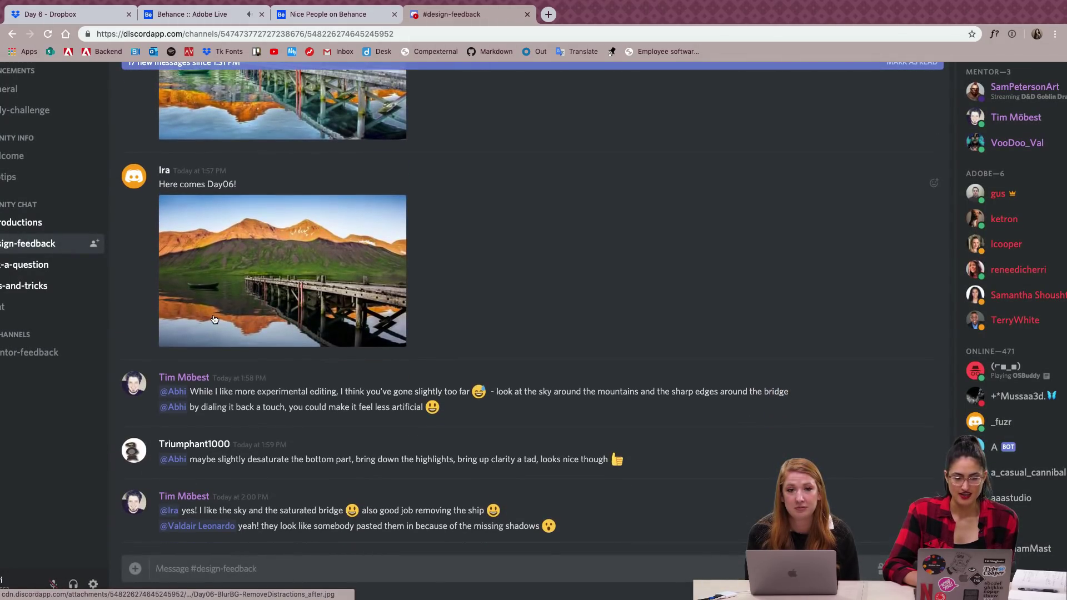
scroll(214, 319, down, 4)
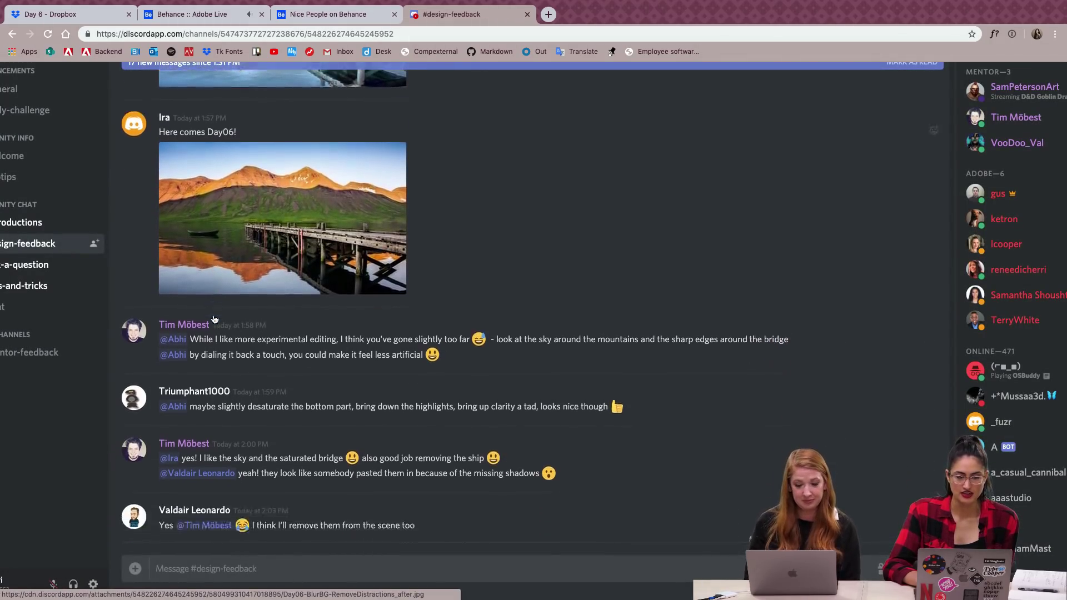
scroll(215, 319, down, 7)
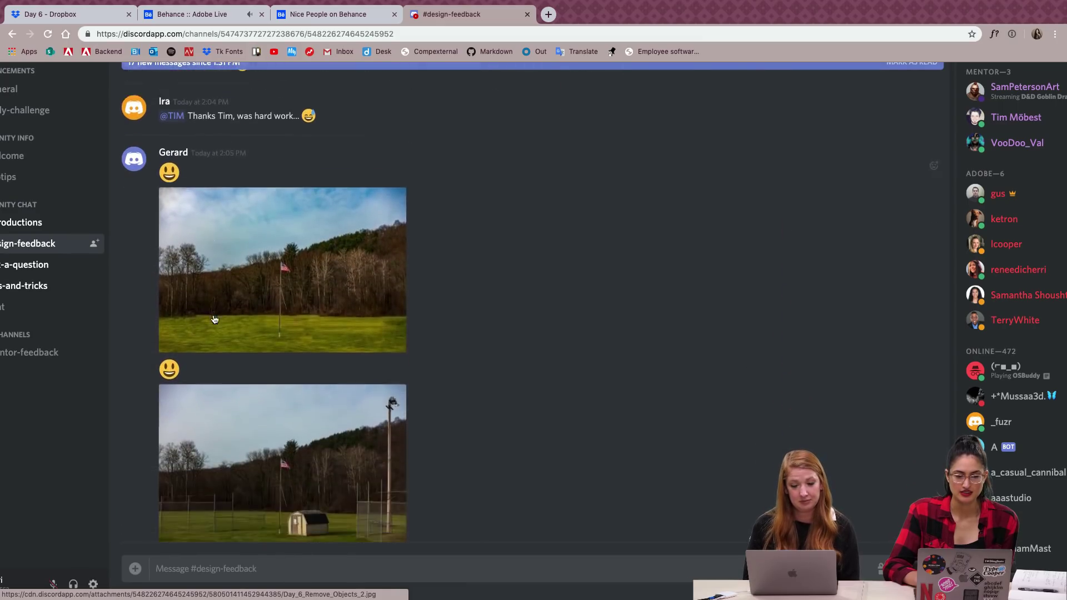
click(266, 218)
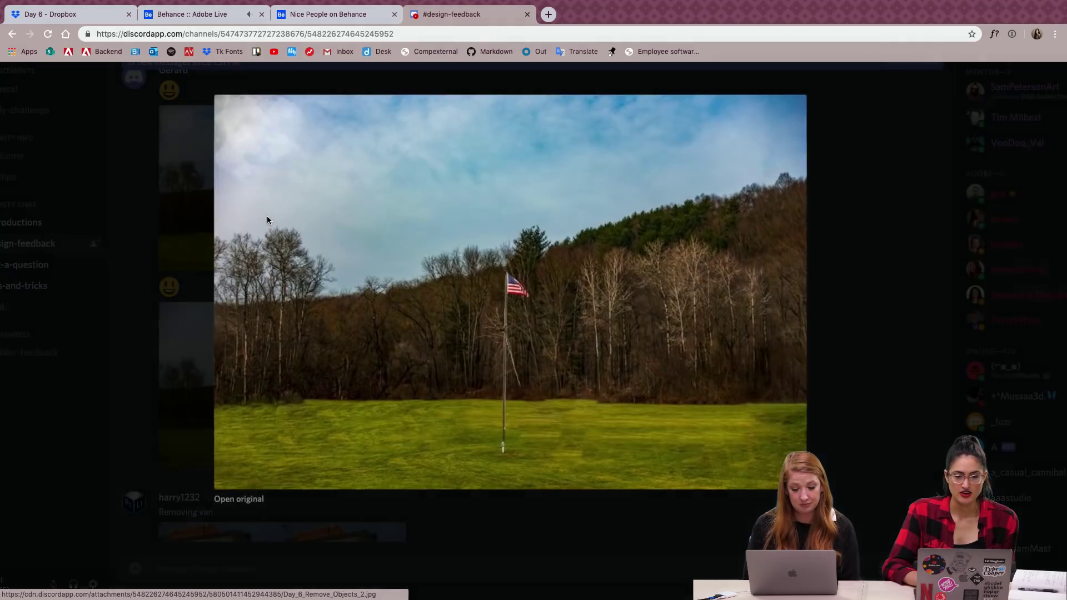
click(174, 233)
scroll(177, 241, up, 1)
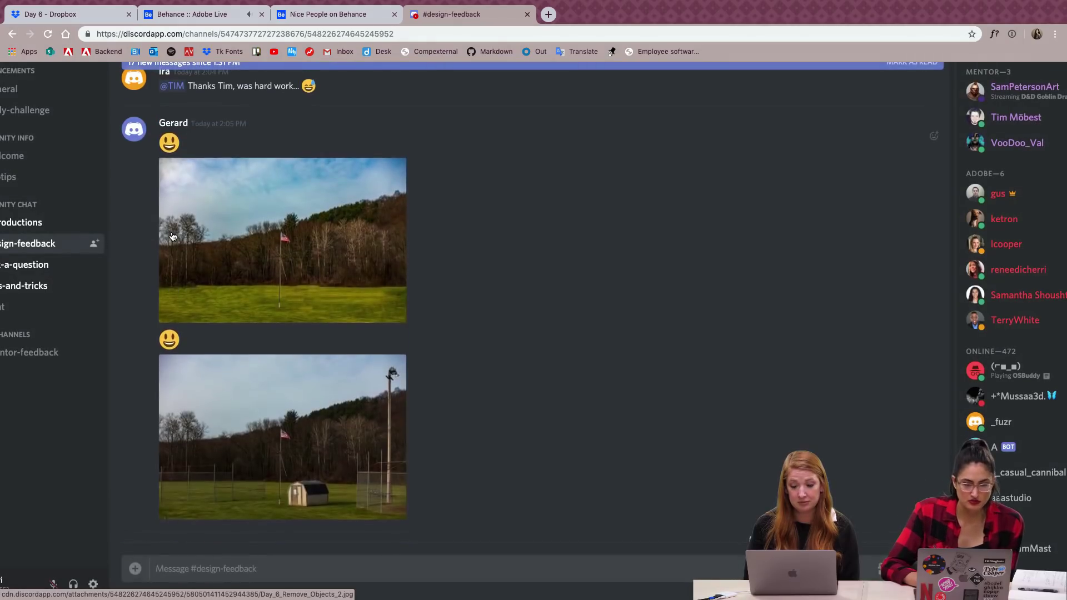
Compare the flagpole field original with the edit enlarged, inspecting the retouched grass and tree line up close.
click(270, 397)
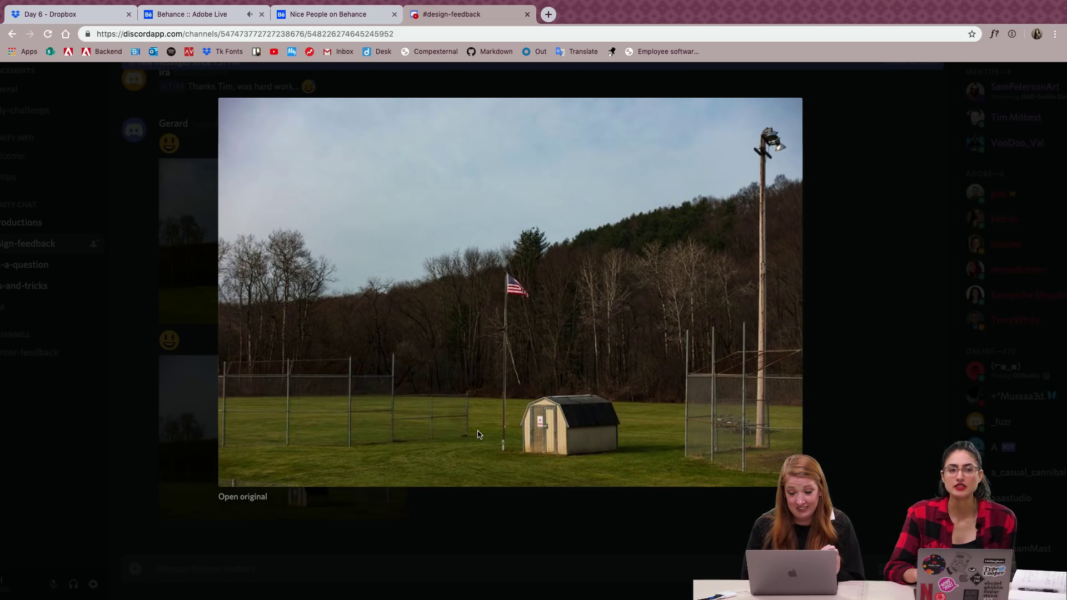
click(170, 377)
click(259, 241)
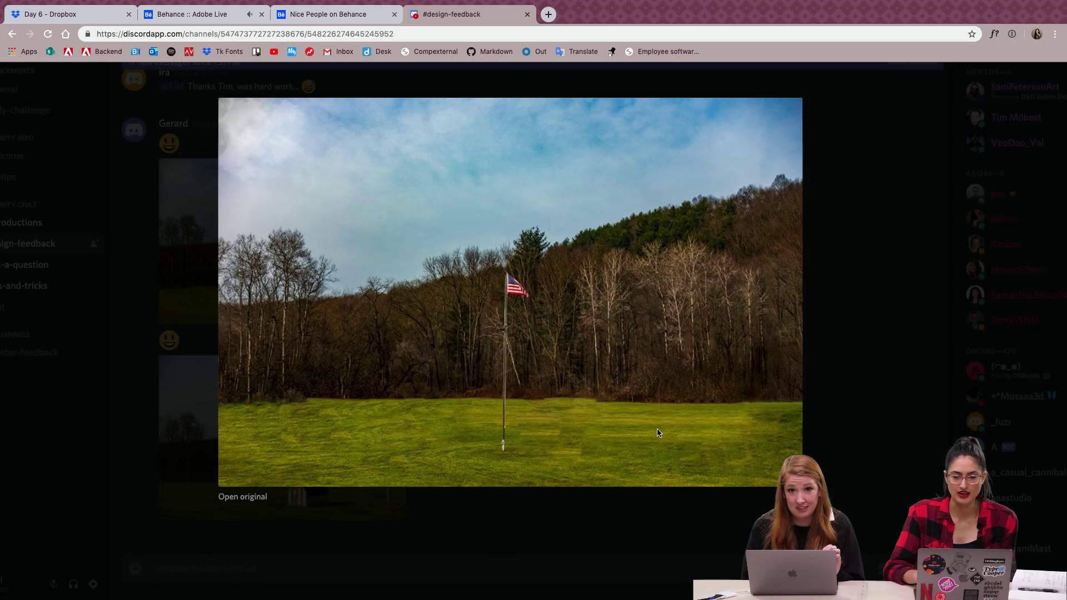
scroll(617, 397, up, 5)
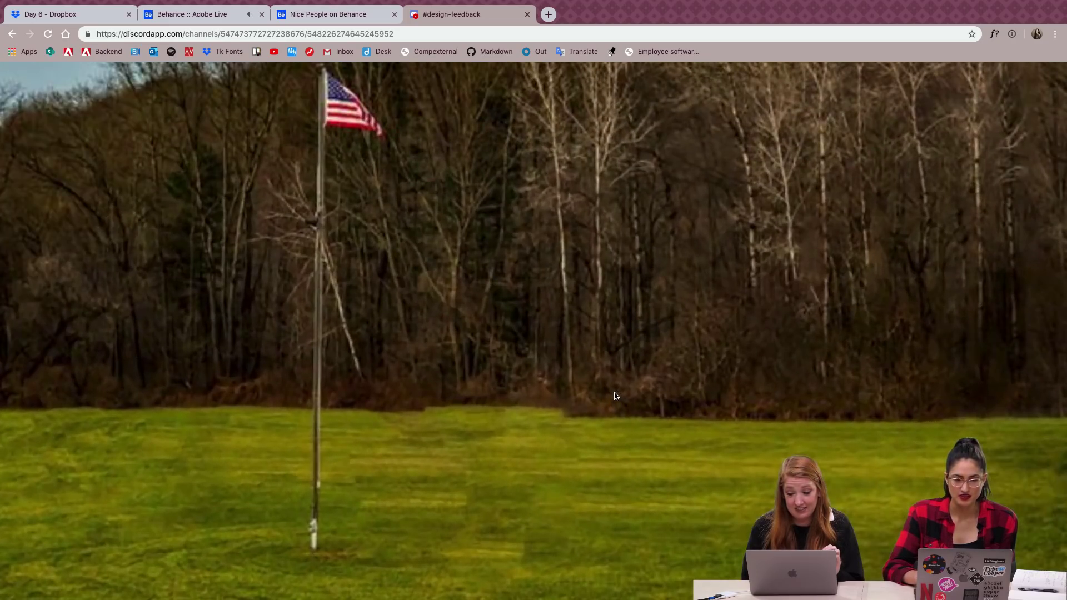
scroll(615, 395, down, 3)
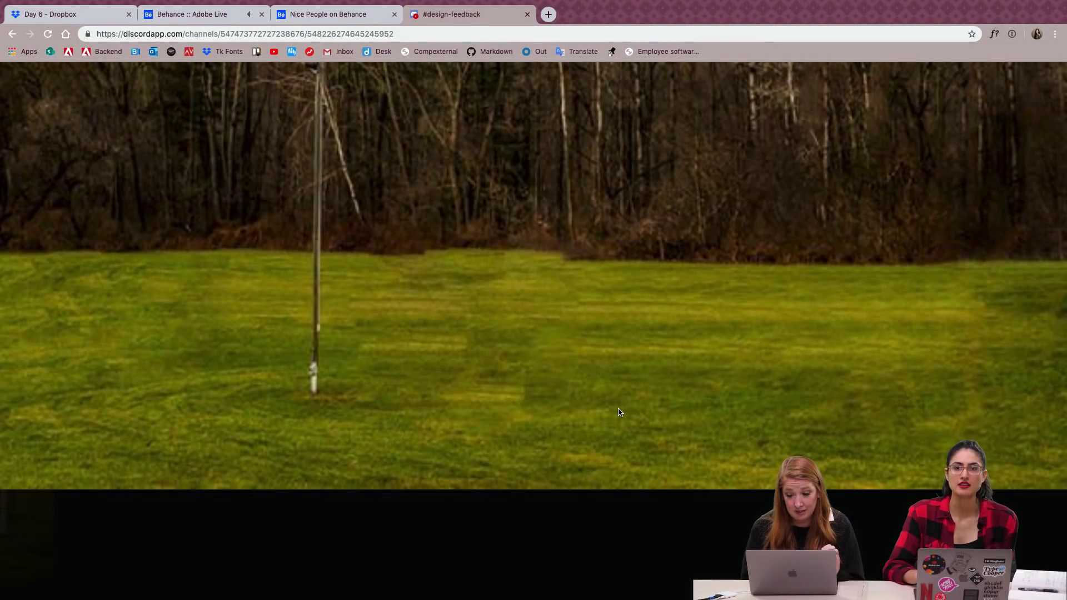
scroll(621, 413, down, 5)
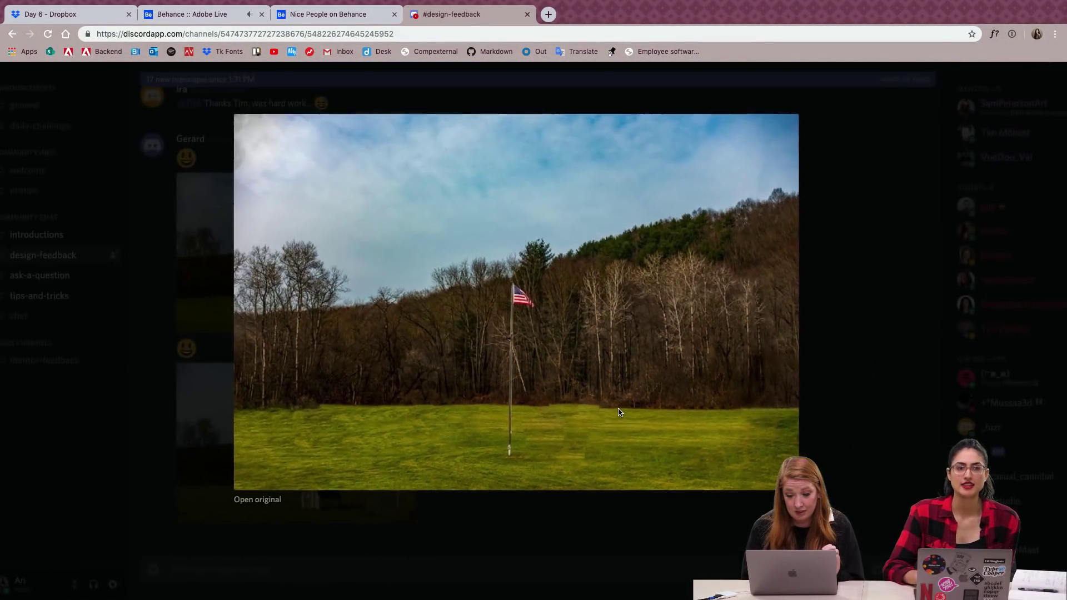
click(864, 378)
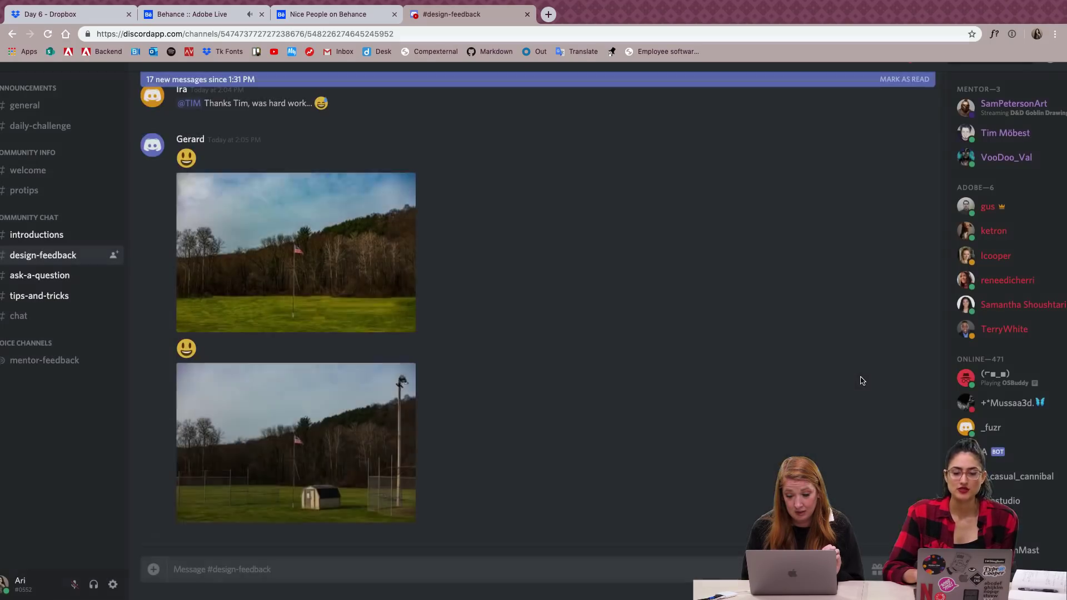
Browse to the "Removing van" post and examine its Jarrow Focus before-and-after picture enlarged.
scroll(461, 314, down, 3)
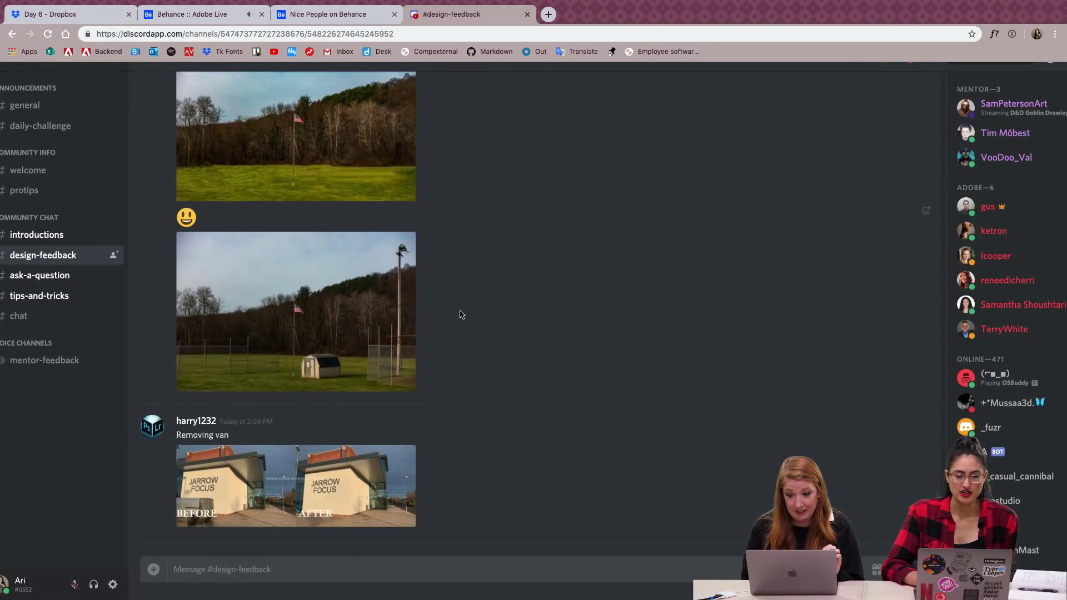
click(251, 494)
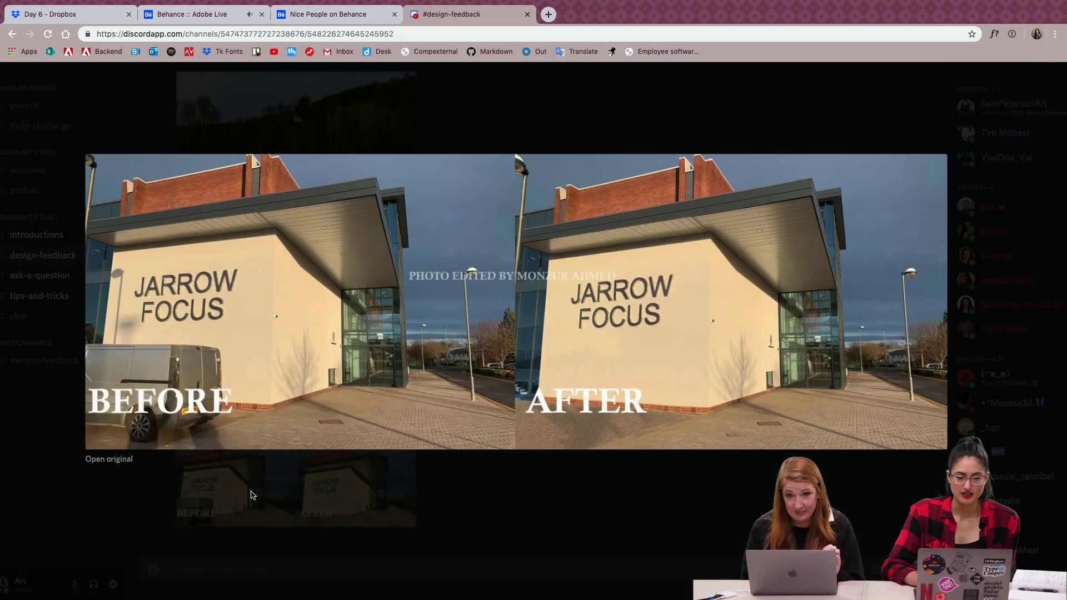
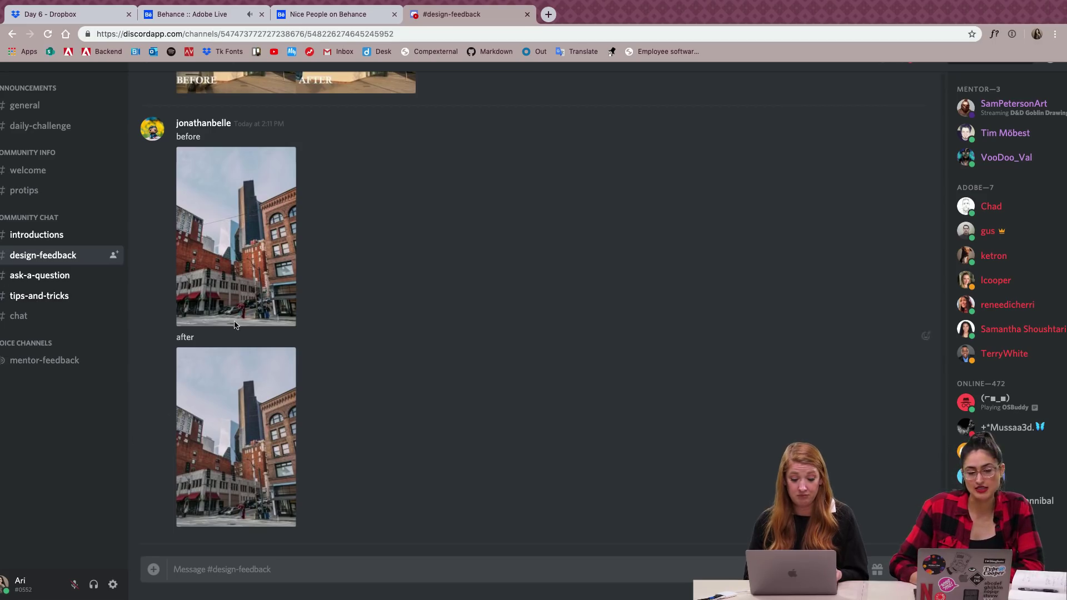
Compare the before and after pictures of the city street post enlarged, checking the overhead wire above the buildings.
click(254, 286)
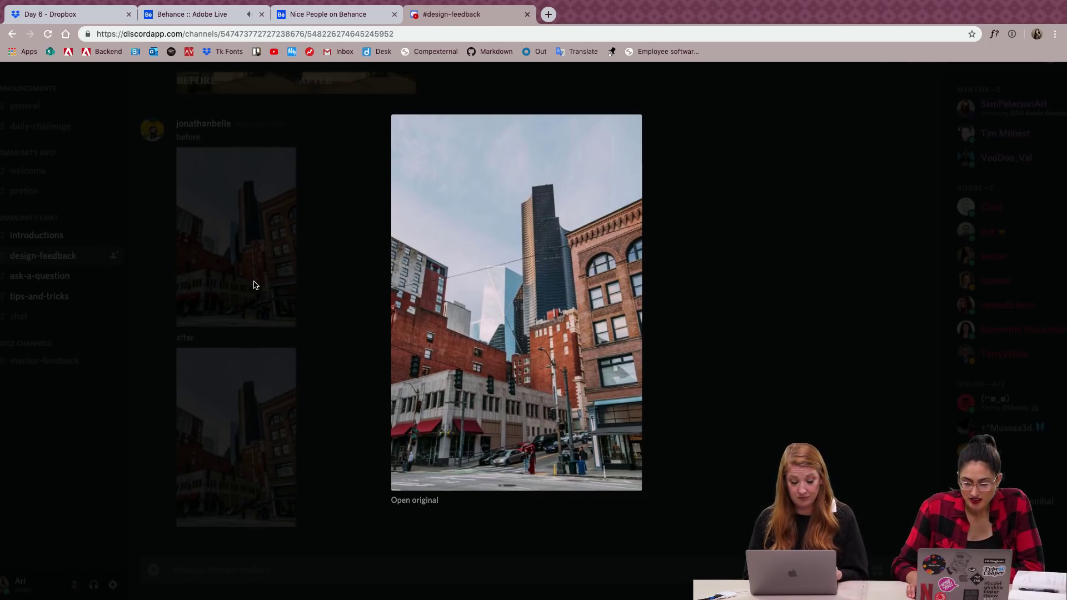
scroll(254, 283, right, 2)
click(299, 388)
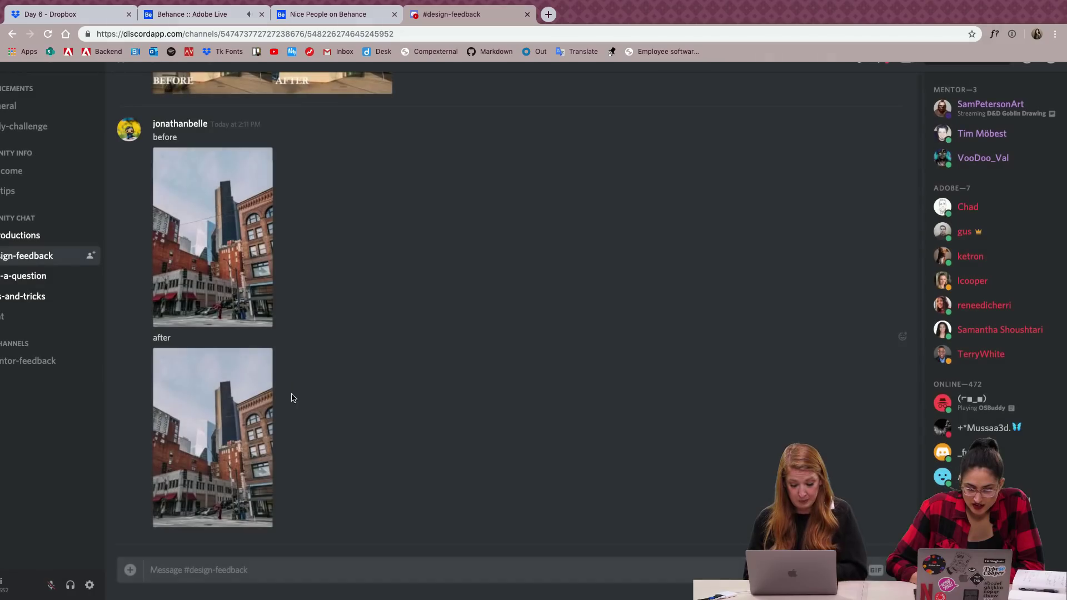
click(214, 222)
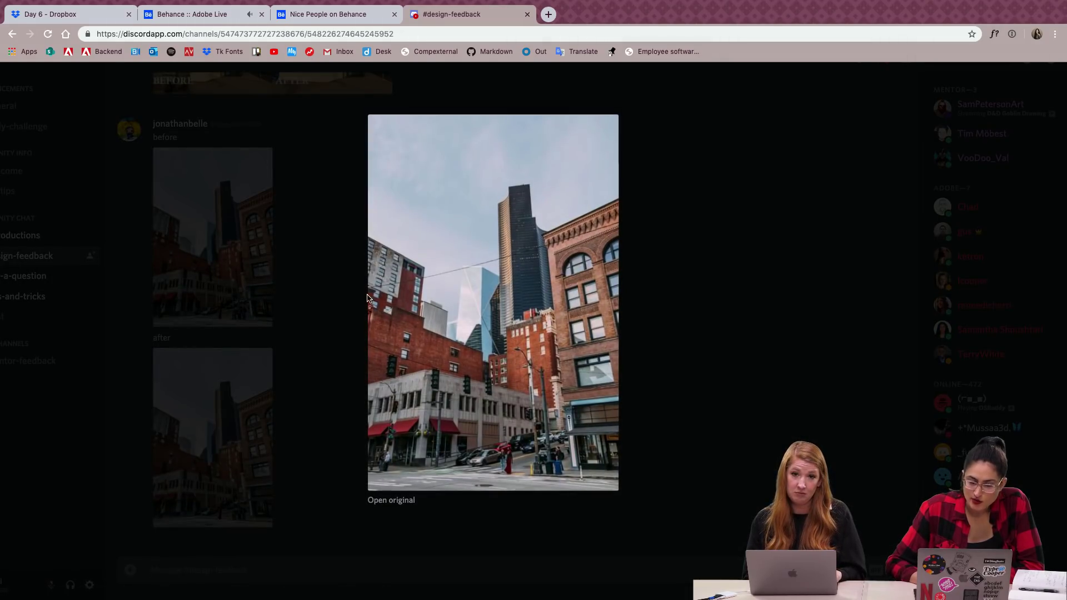
click(741, 296)
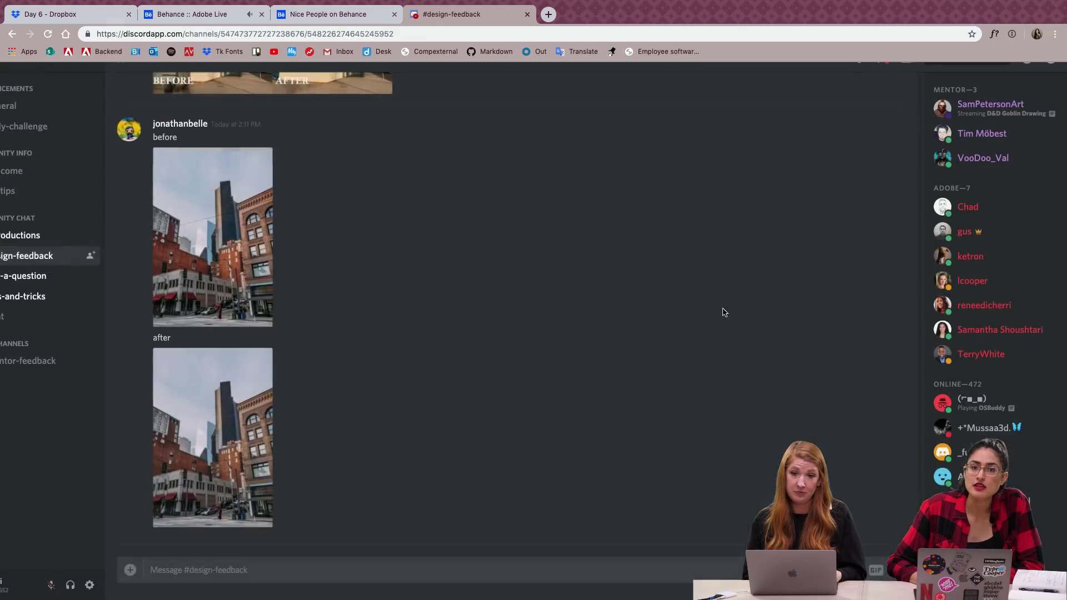
click(244, 452)
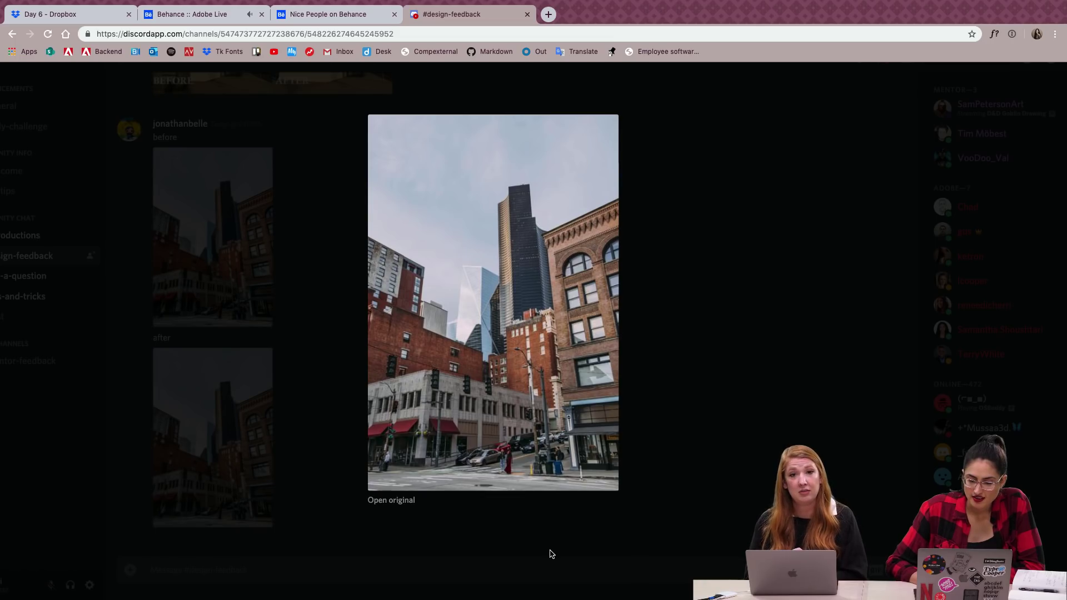
click(550, 554)
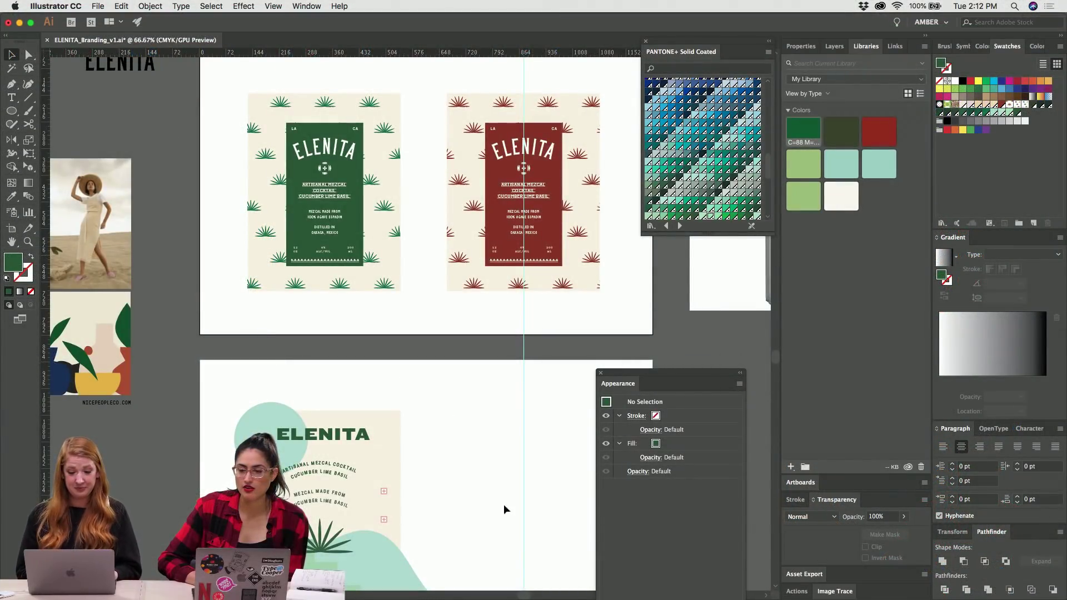
Switch to the ELENITA branding file in Illustrator and inspect the illustrated label and its hill shape at 100%.
scroll(481, 431, down, 10)
scroll(482, 427, up, 5)
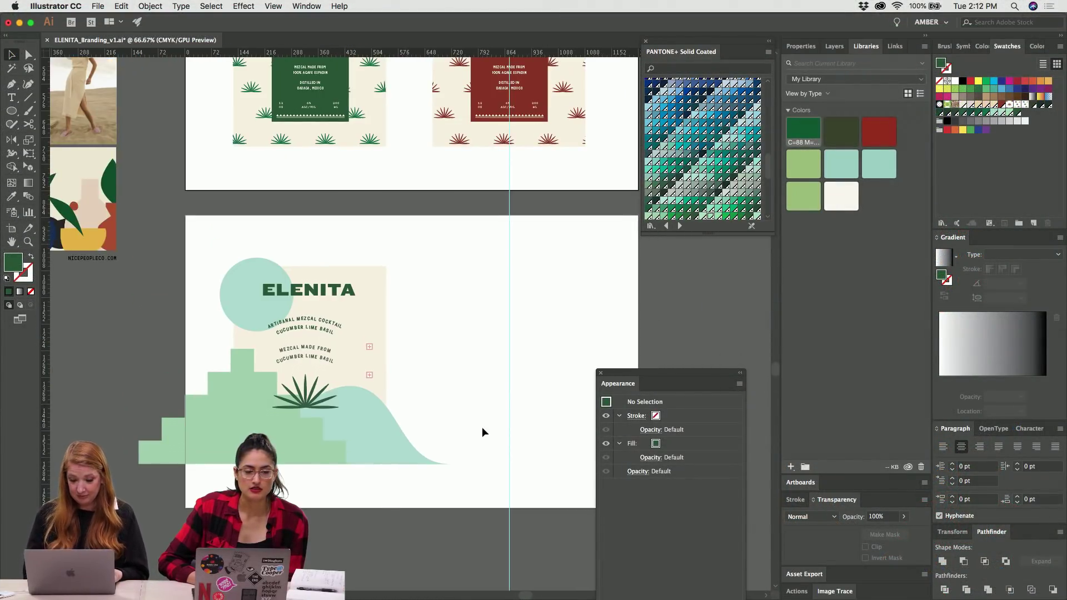
key(super+equal)
mouse_move(466, 200)
mouse_down()
mouse_move(225, 504)
mouse_move(448, 344)
mouse_up()
key(a)
click(356, 458)
click(440, 284)
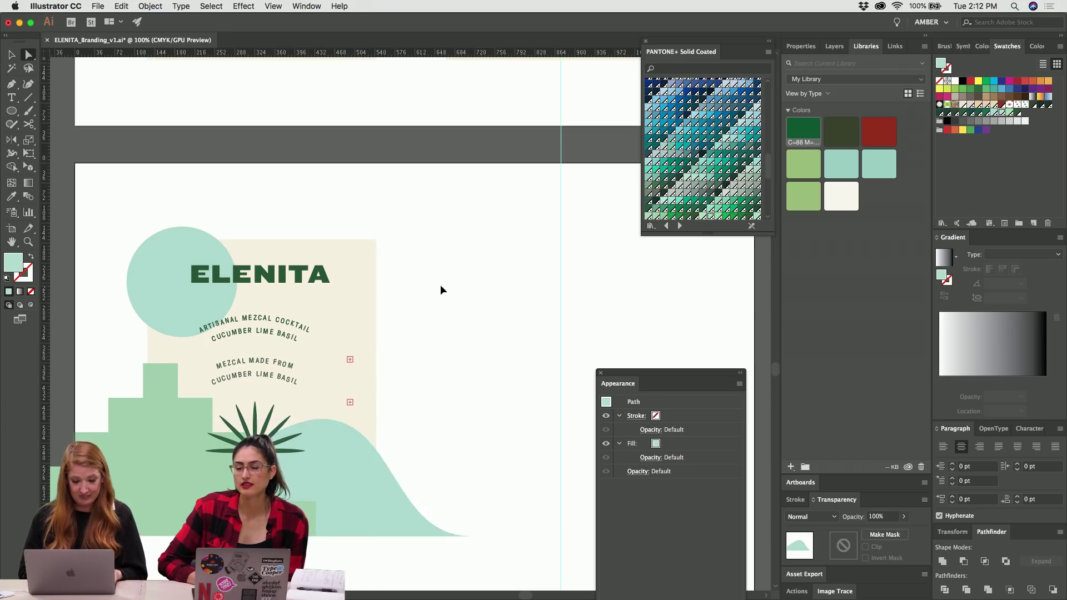
Copy the volume and alcohol content text from the green ELENITA label and place it just below the illustrated label's hill.
key(v)
scroll(440, 285, left, 10)
scroll(440, 284, down, 2)
scroll(440, 285, right, 5)
scroll(423, 278, up, 5)
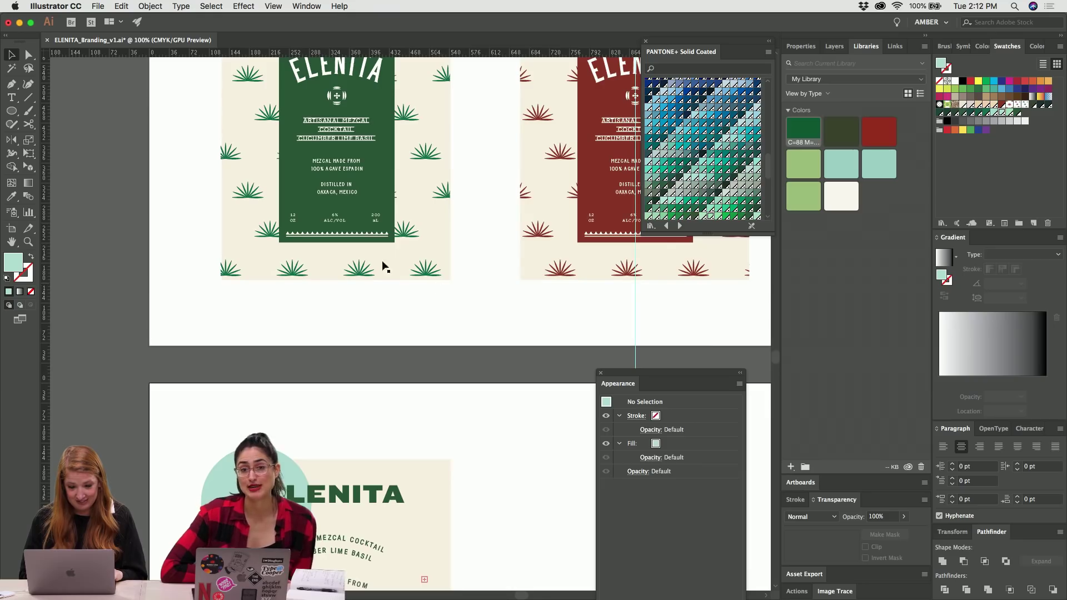
click(292, 222)
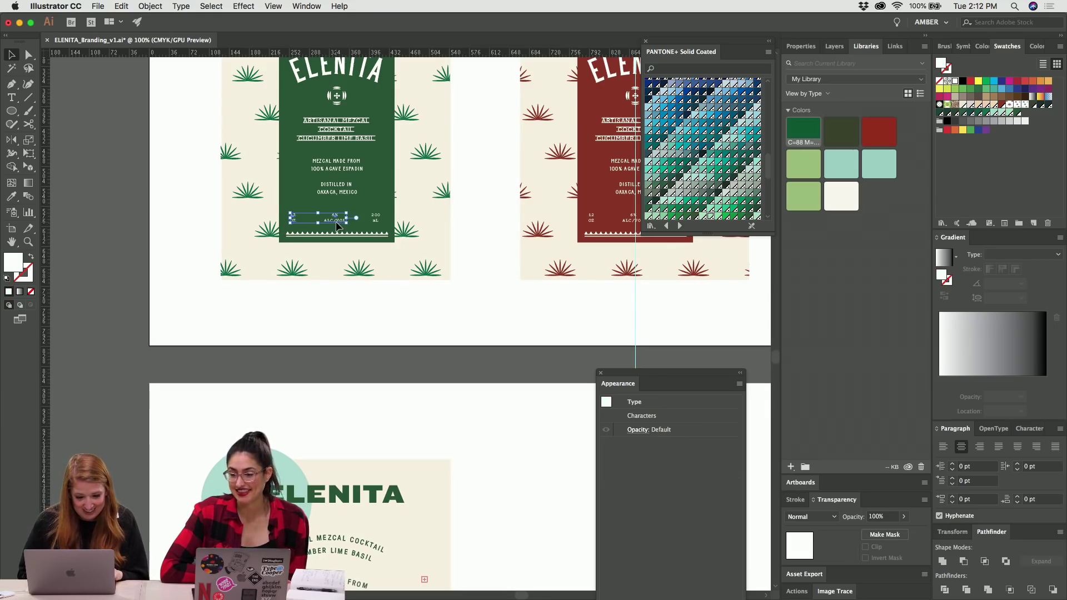
click(374, 222)
scroll(374, 222, down, 10)
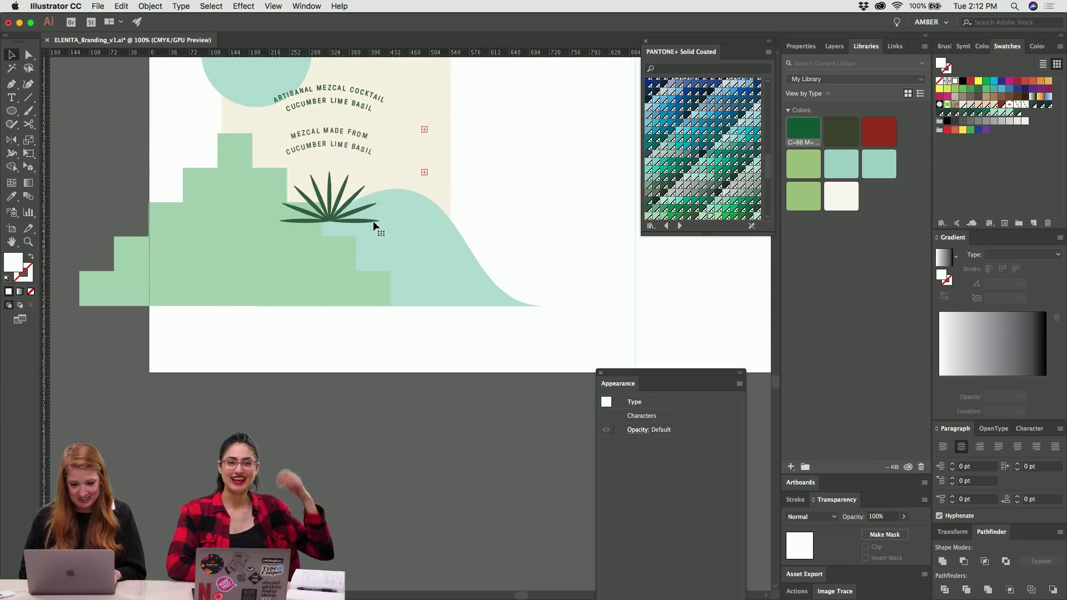
click(373, 226)
click(555, 198)
click(412, 320)
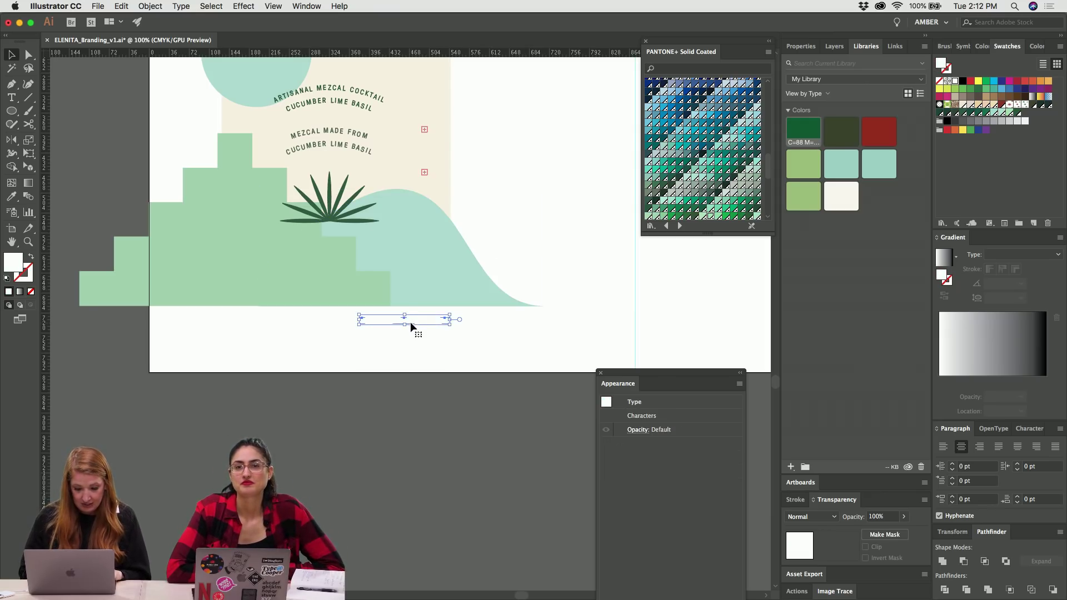
Move the volume and alcohol text onto the stepped pyramid below the agave and recolour it dark green.
drag(410, 322, 338, 252)
key(super+equal)
key(super+equal)
key(super+equal)
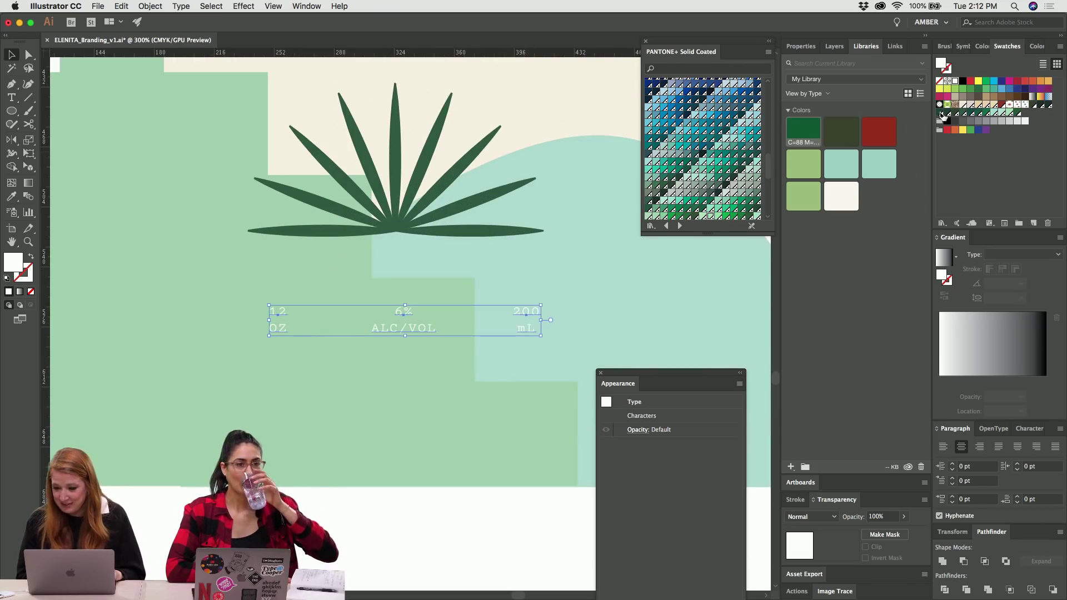
click(1016, 114)
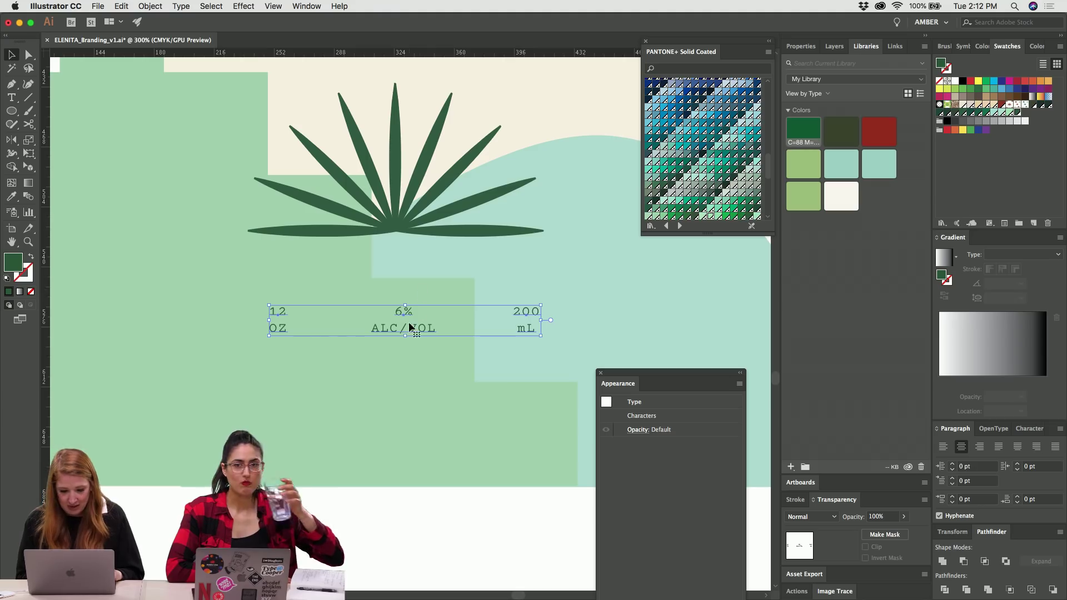
Nudge the volume and alcohol text slightly left and down to centre it beneath the agave plant.
key(Left)
key(Left)
key(Left)
key(Left)
key(Left)
key(Down)
key(Down)
key(Down)
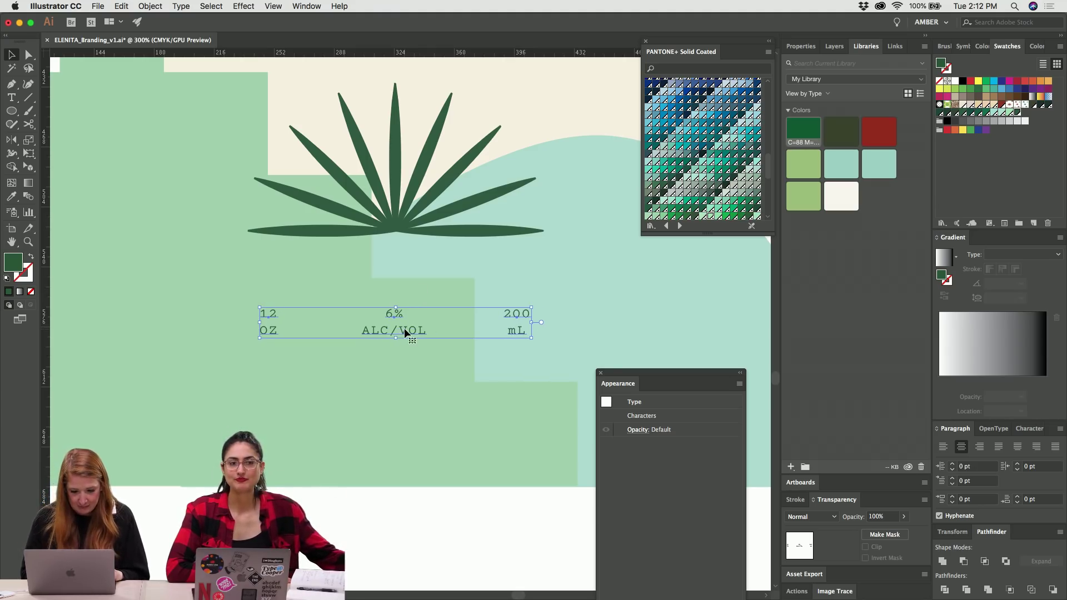
key(Down)
key(super+shift+a)
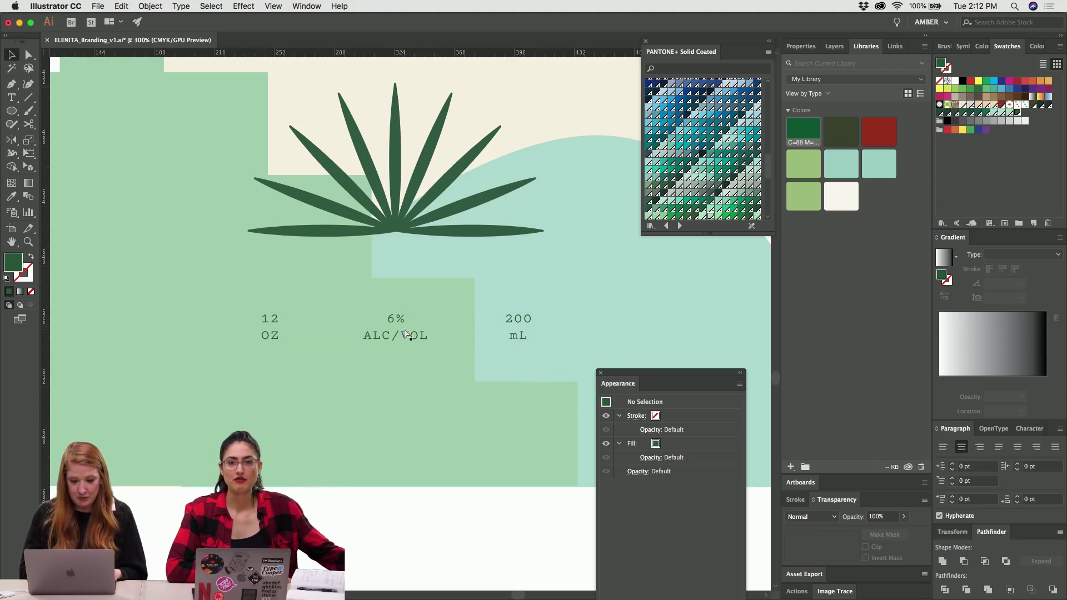
Isolate the mint circle behind the ELENITA title and move it diagonally up and left, away from the curved tagline.
key(super+minus)
key(super+minus)
key(a)
click(502, 278)
scroll(503, 281, up, 5)
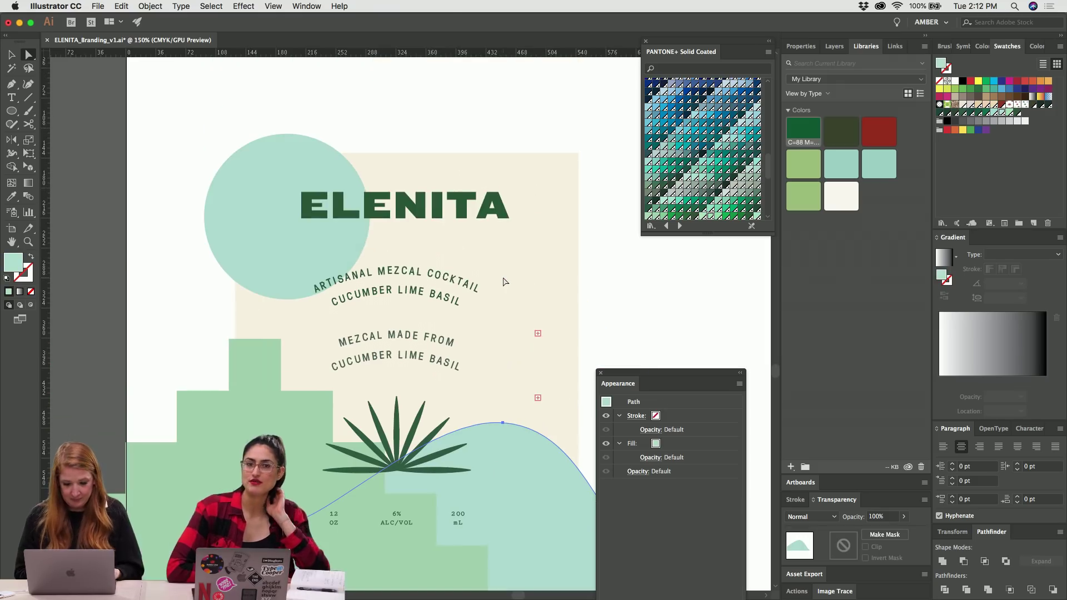
click(238, 220)
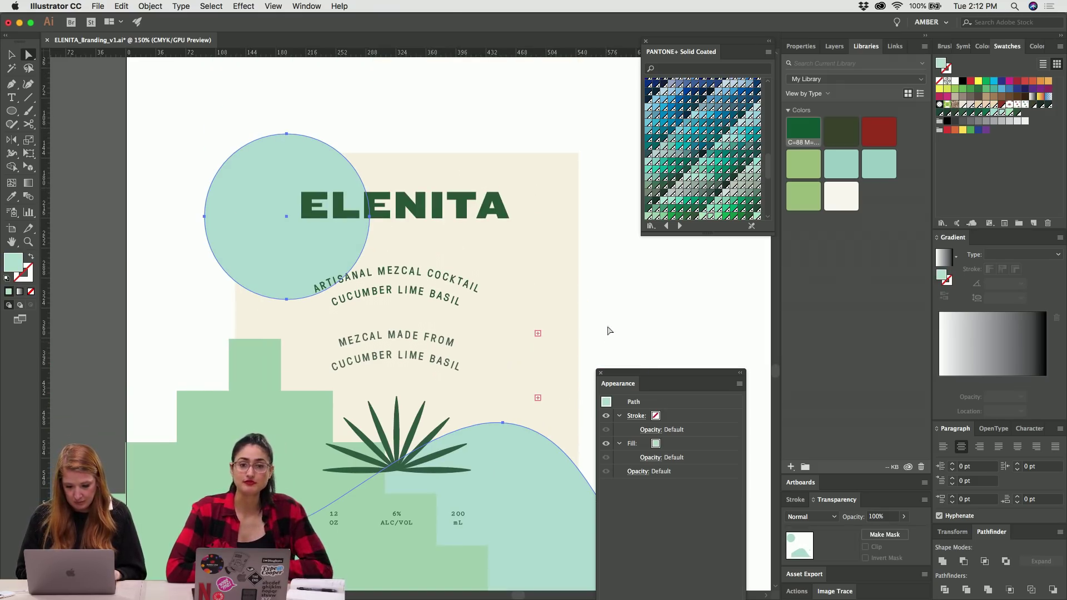
scroll(611, 259, down, 5)
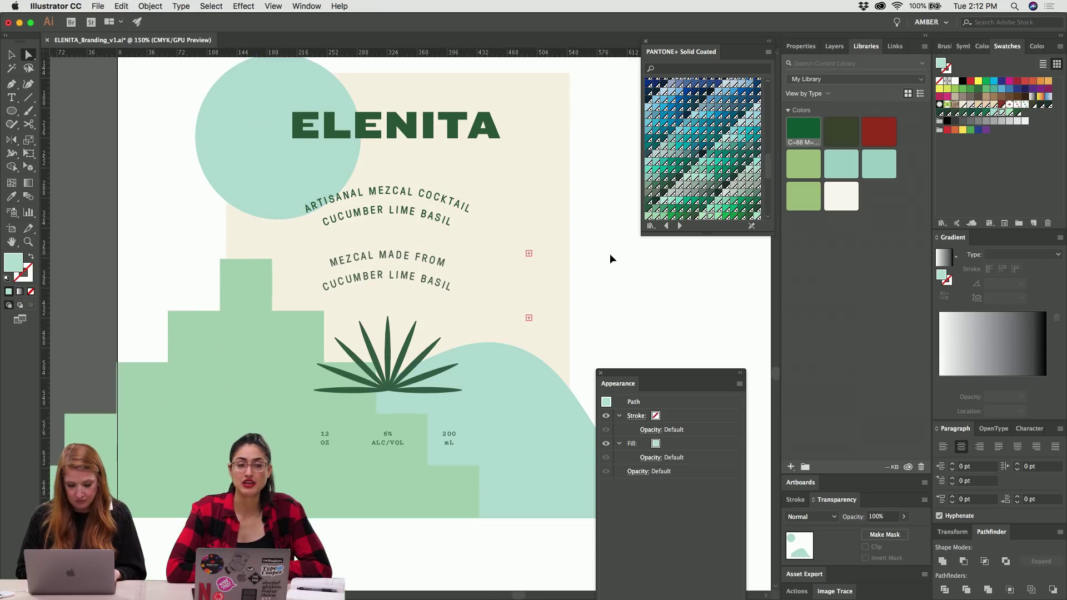
key(super+shift+a)
key(v)
double_click(252, 145)
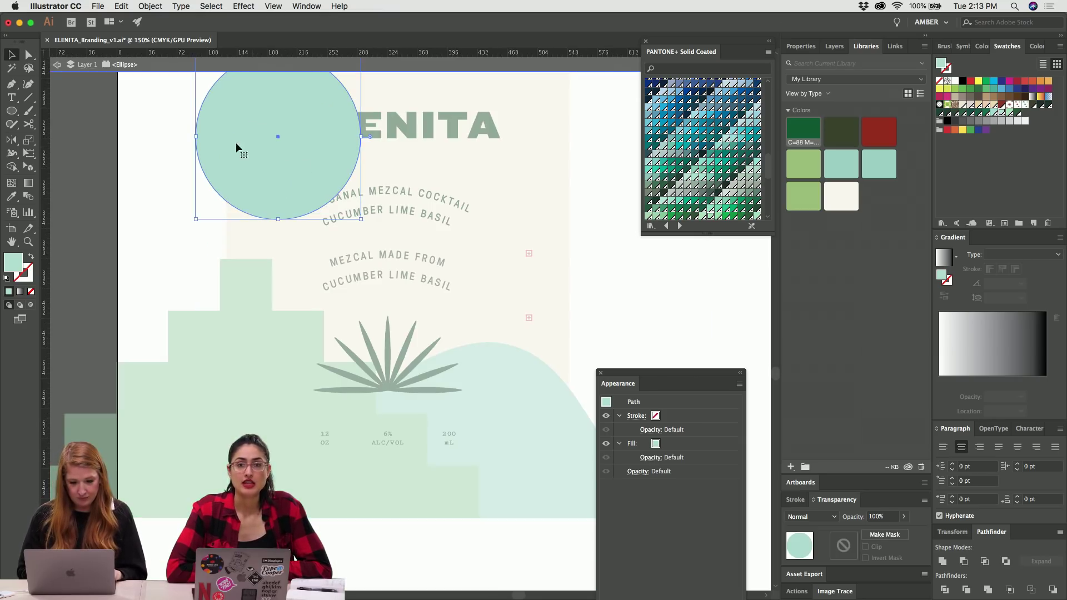
drag(242, 158, 214, 129)
double_click(152, 200)
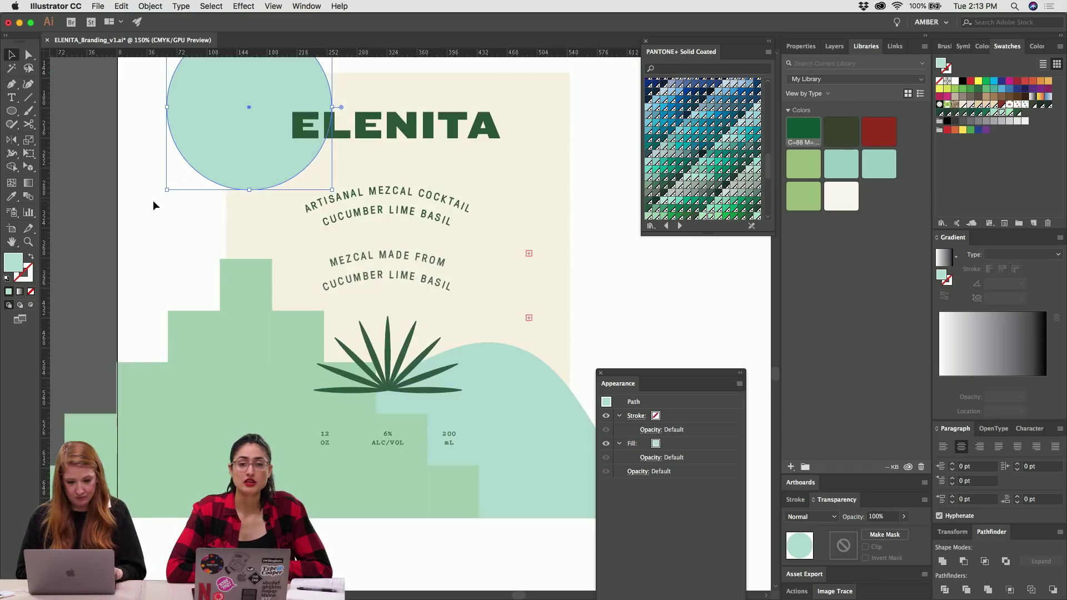
Try PANTONE 344 C as the fill of the mint hill.
key(a)
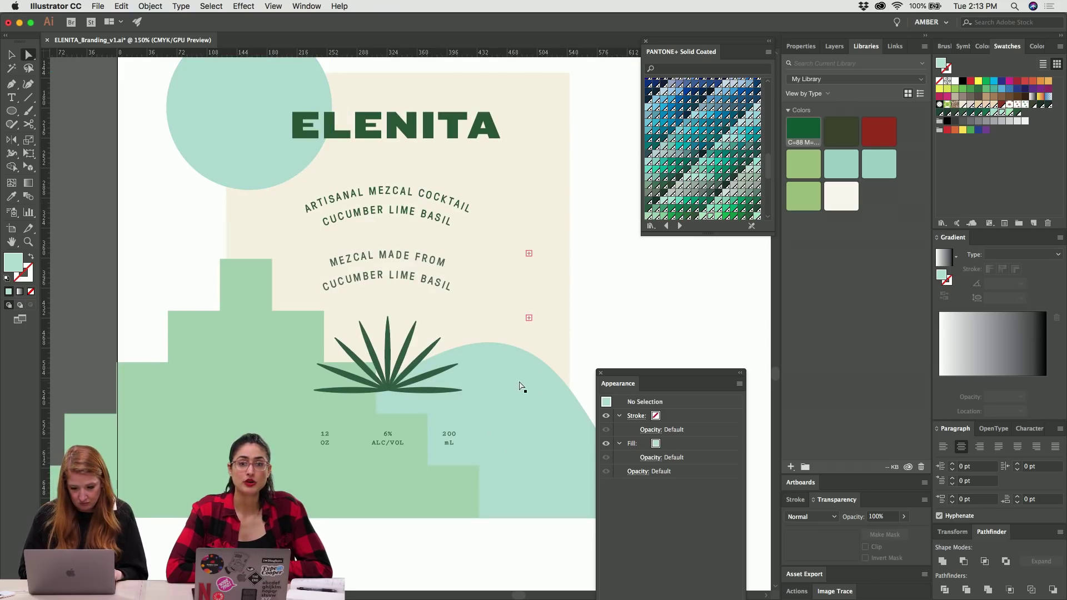
click(520, 384)
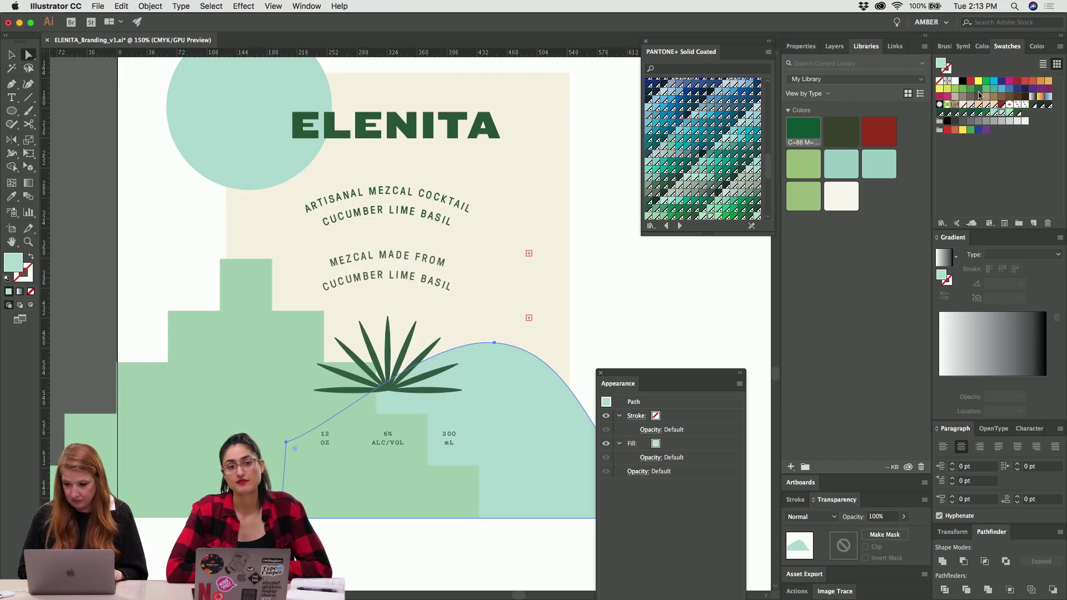
scroll(661, 157, down, 5)
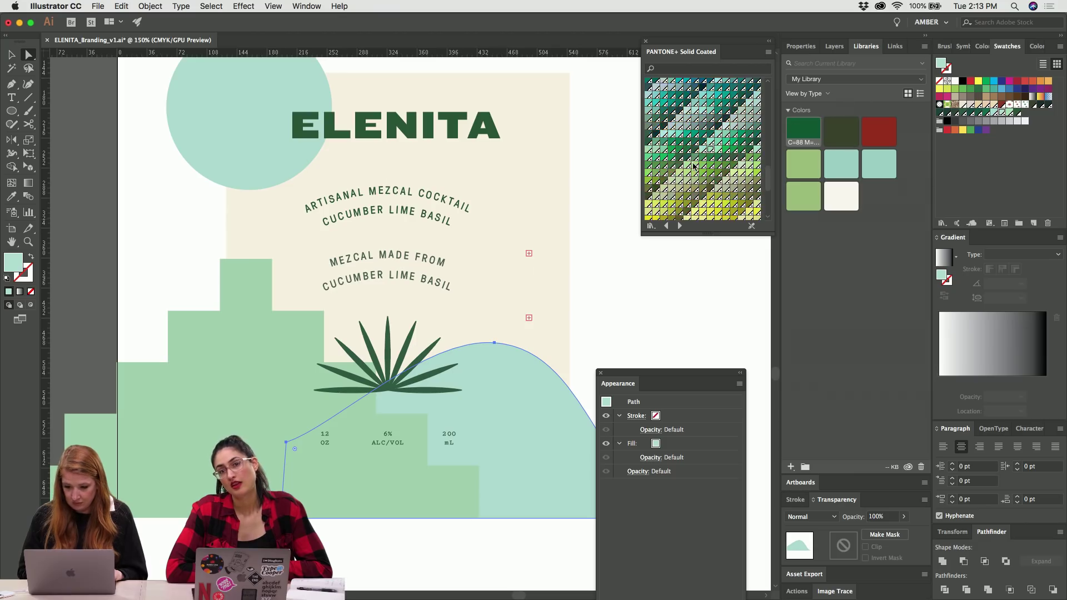
click(648, 139)
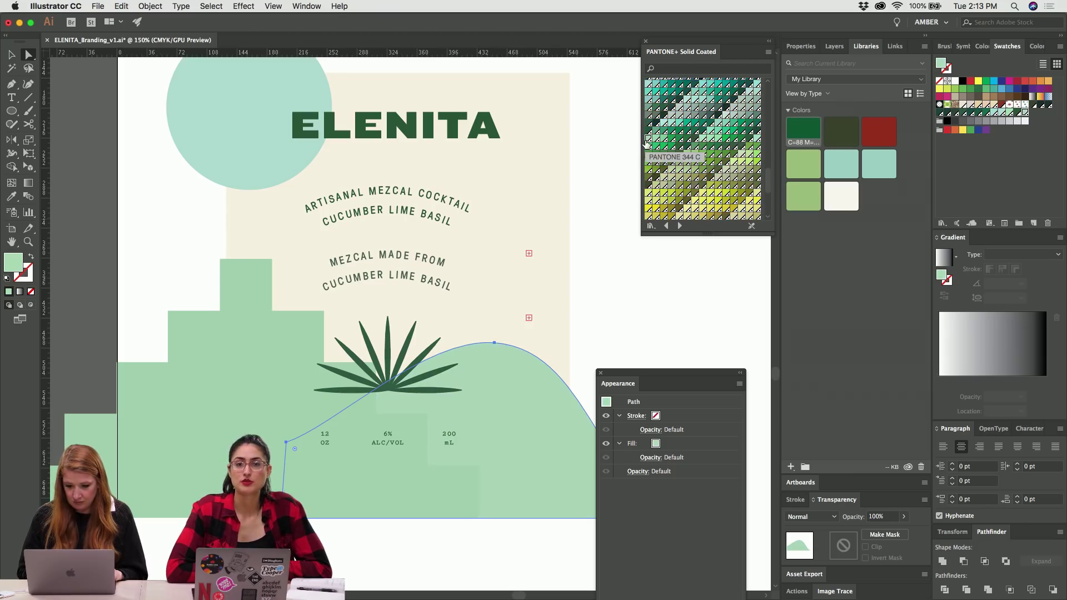
click(594, 154)
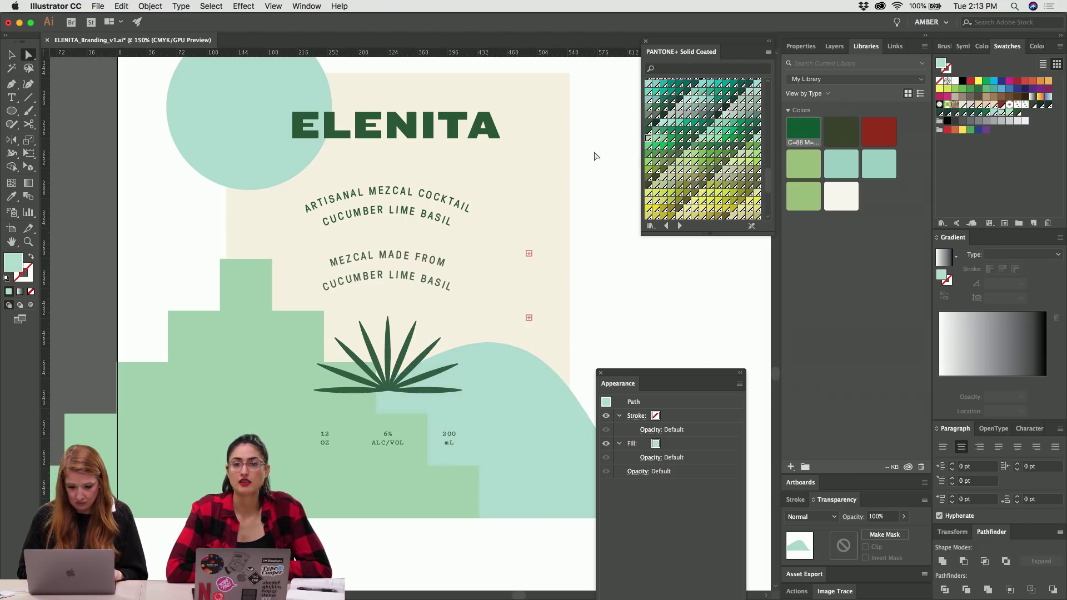
Fill the mint hill with a pale, muted green from the PANTONE+ Solid Coated swatches.
click(490, 398)
click(671, 172)
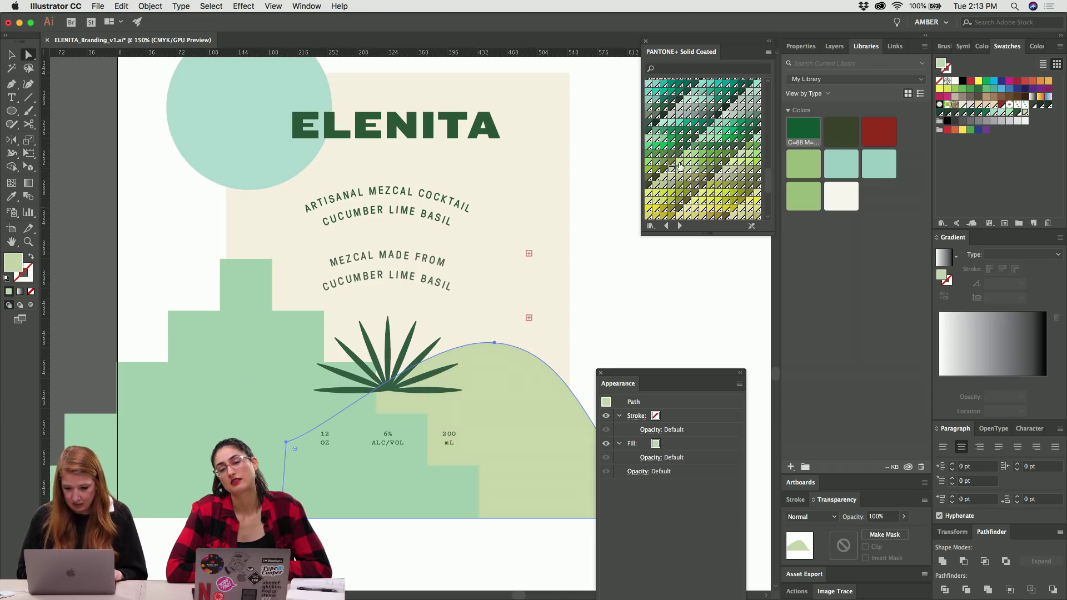
click(680, 161)
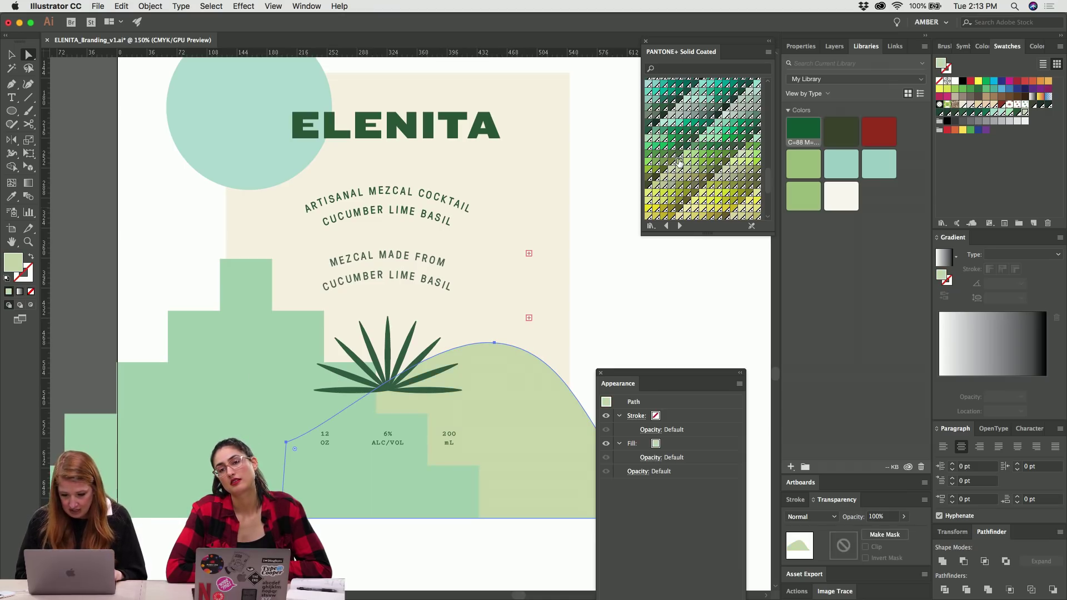
click(741, 154)
Try several brighter Pantone greens on the stepped pyramid and settle on a soft light yellowish green.
click(232, 350)
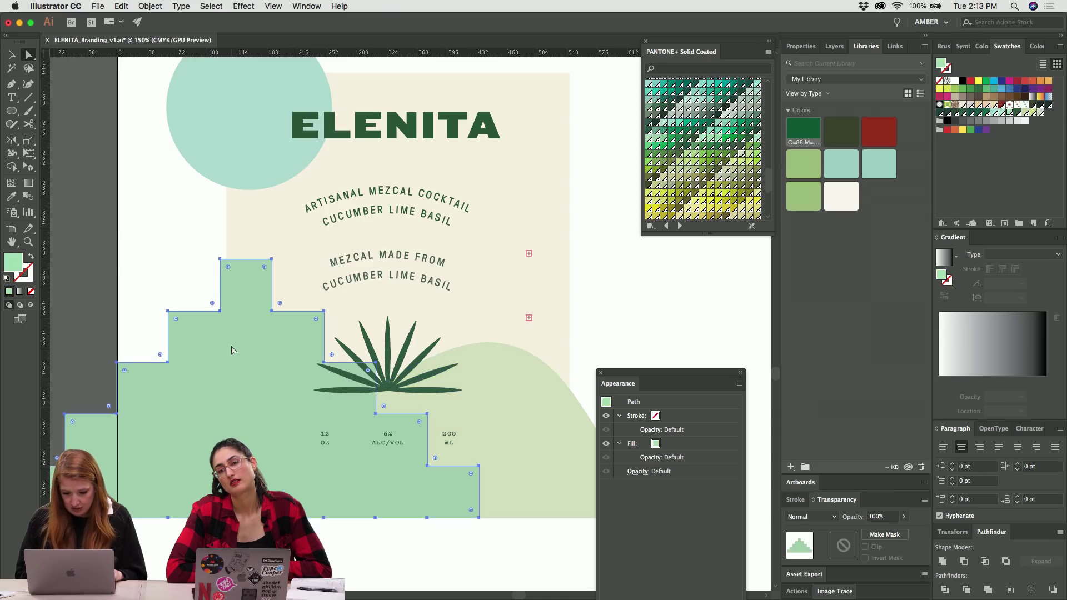
click(694, 162)
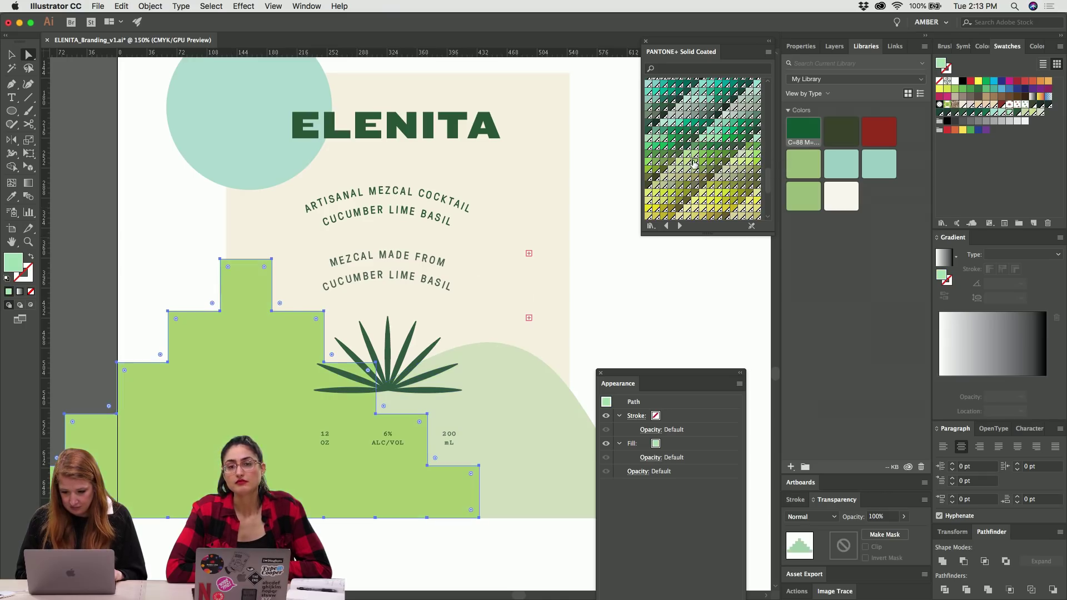
click(702, 162)
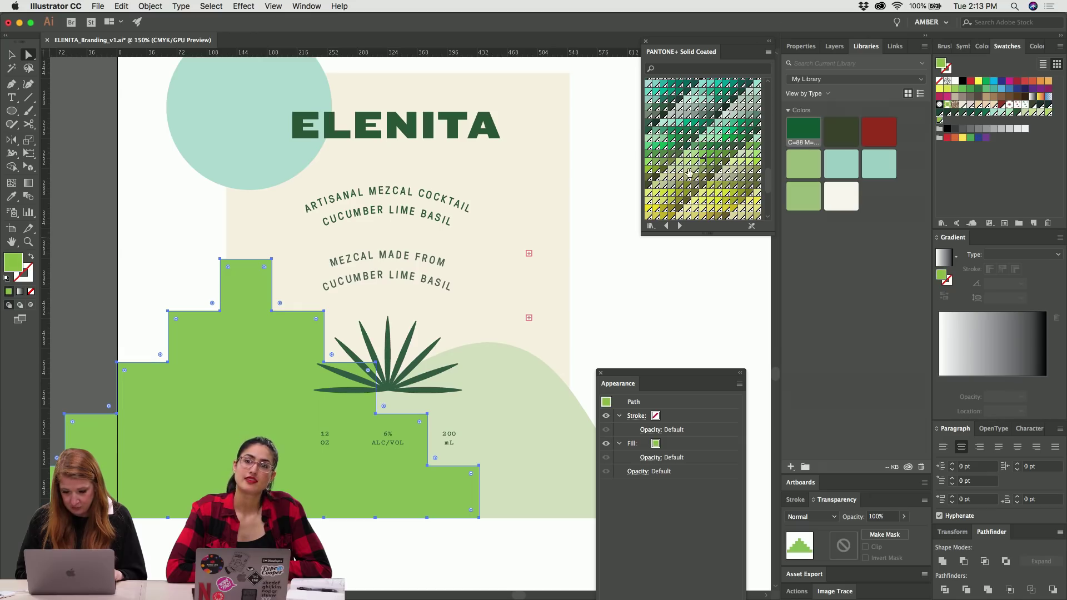
click(694, 154)
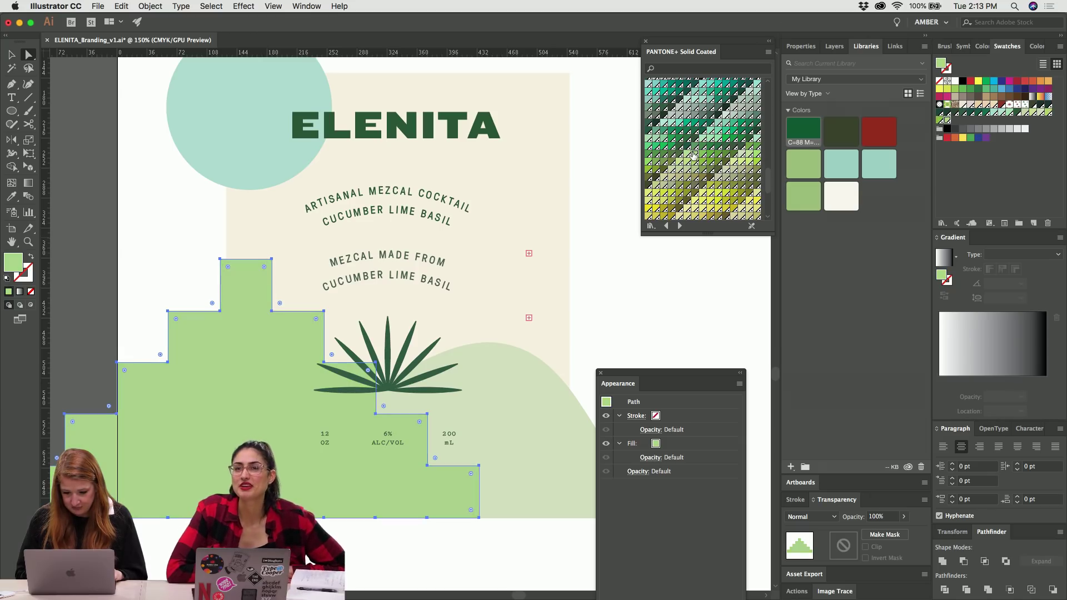
click(595, 296)
Recolour the mint circle behind the title by sampling the hill's pale green with the Eyedropper.
key(v)
scroll(595, 298, up, 3)
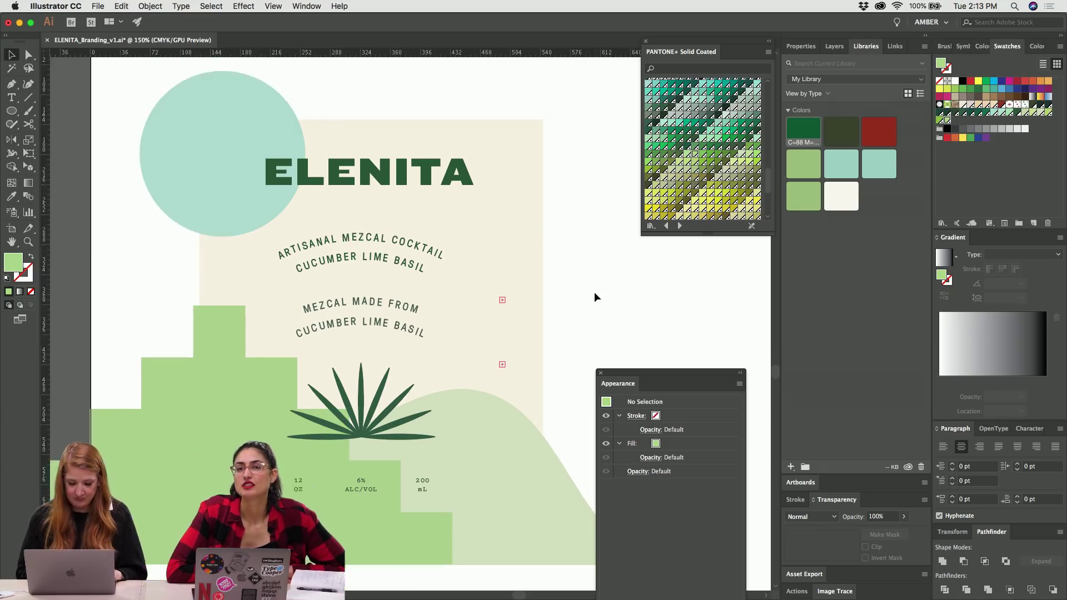
click(191, 119)
key(i)
click(494, 438)
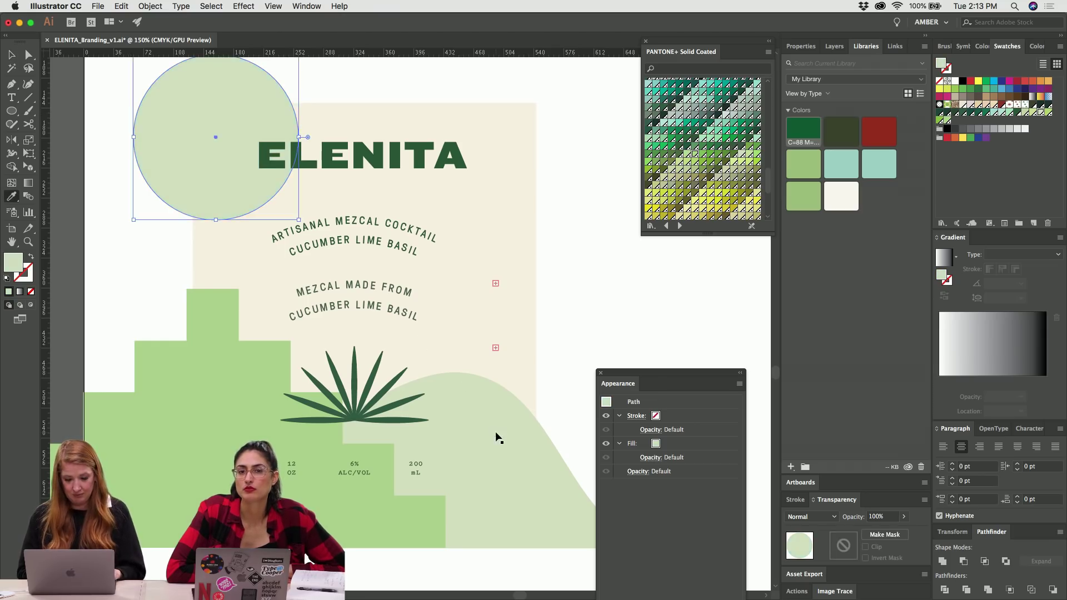
key(super+shift+a)
key(v)
key(super+minus)
key(super+minus)
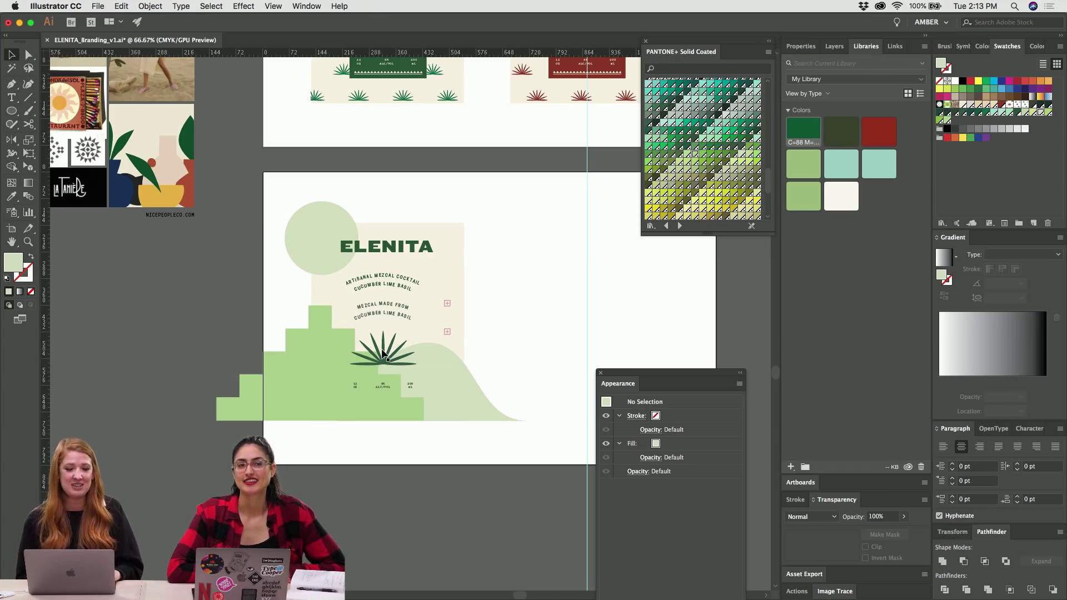
Examine the mood board images, including the split-circle artwork, and compare them with the green and red labels.
scroll(382, 353, up, 4)
scroll(382, 353, left, 5)
scroll(247, 205, up, 3)
scroll(248, 204, left, 3)
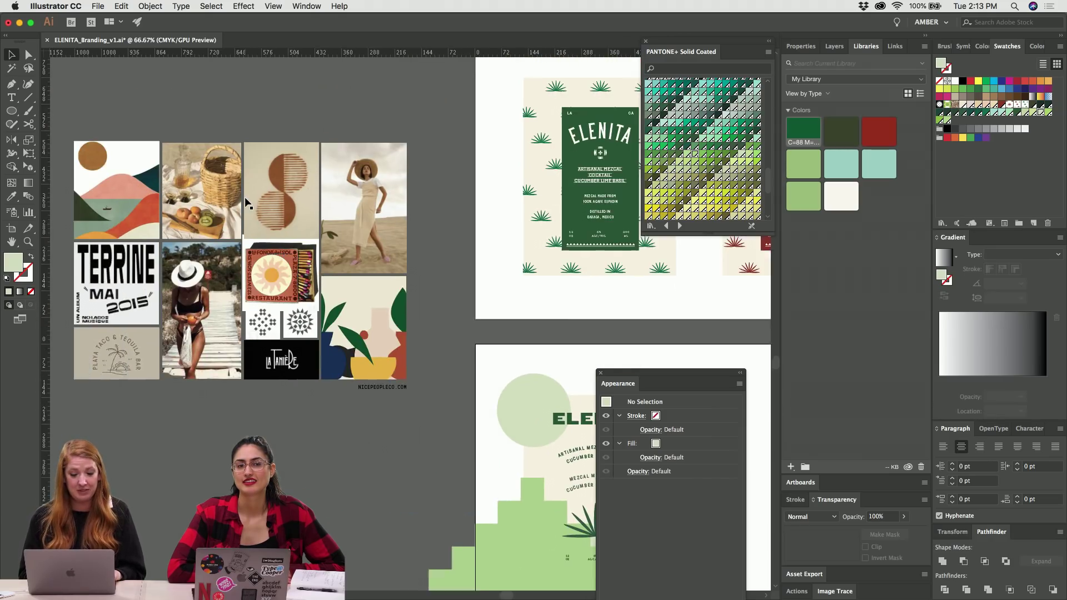
click(244, 200)
scroll(243, 68, right, 9)
scroll(244, 68, up, 3)
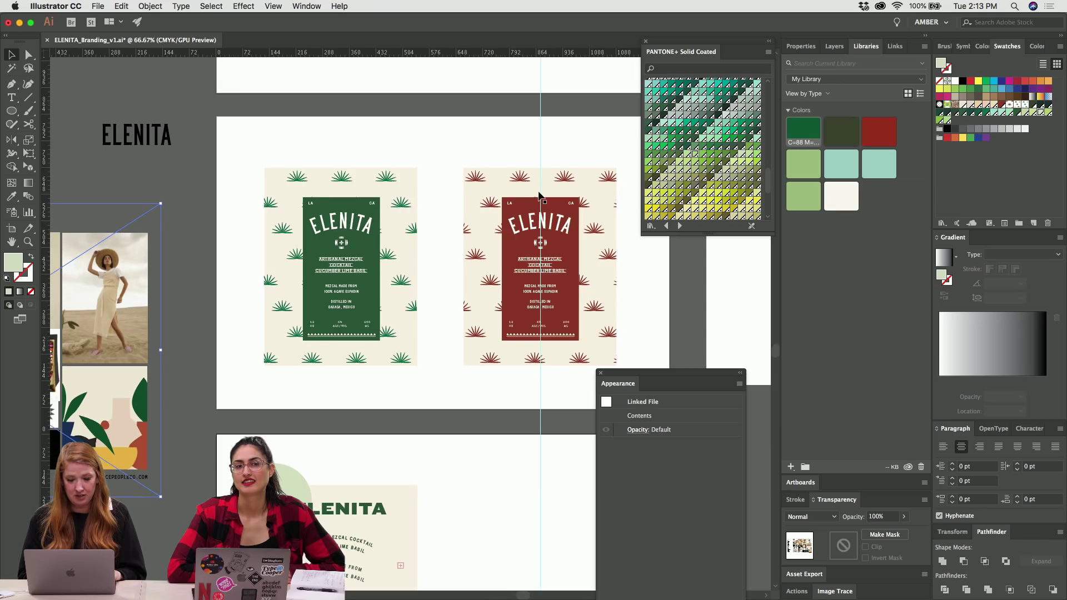
scroll(537, 198, up, 6)
scroll(537, 198, right, 6)
key(super+equal)
key(super+equal)
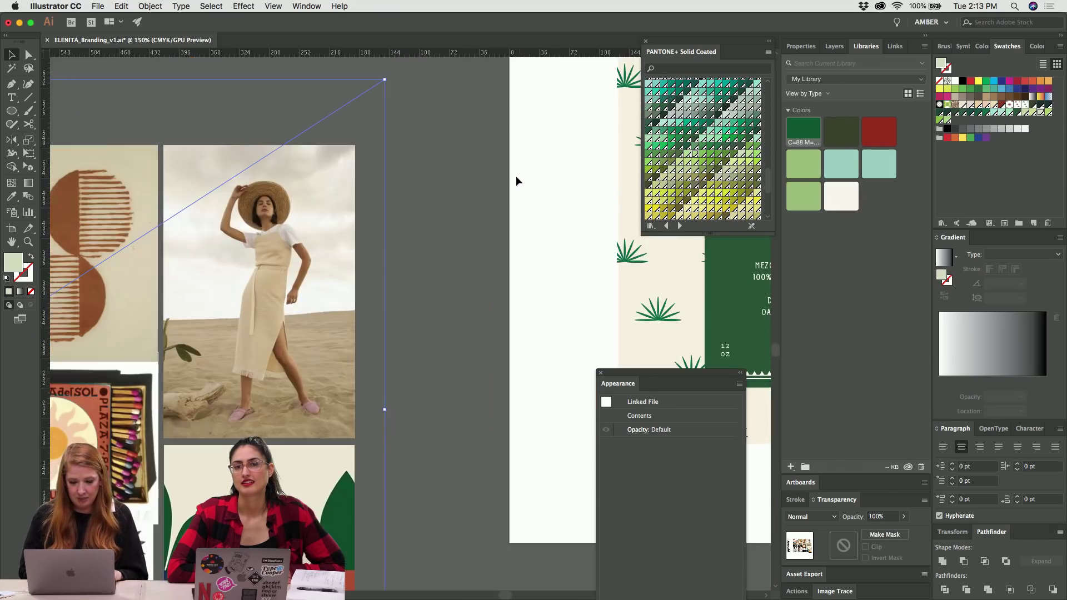
click(425, 151)
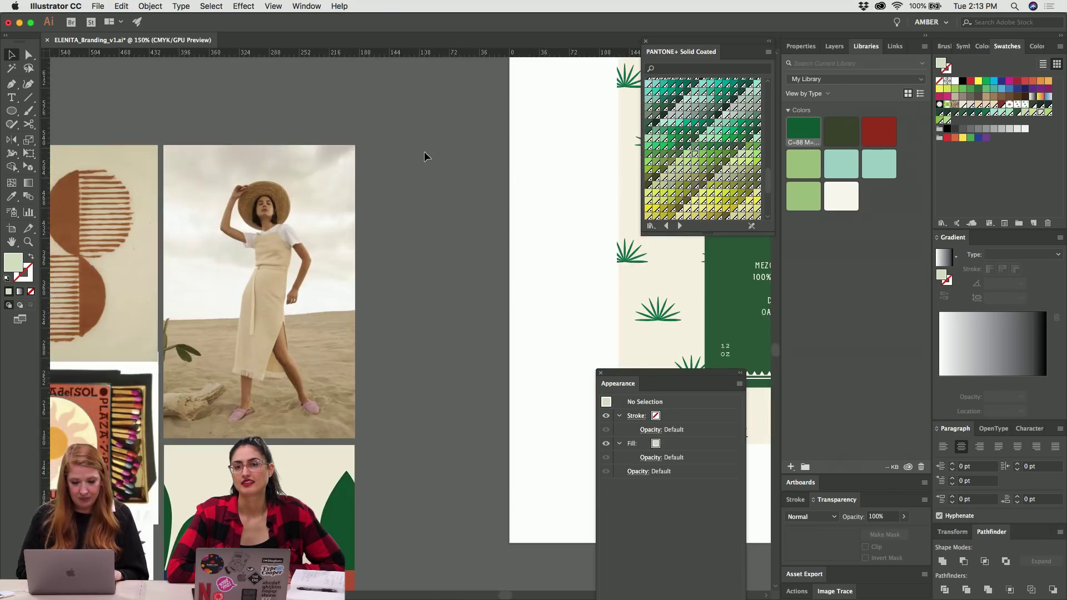
scroll(436, 178, left, 10)
scroll(436, 178, up, 1)
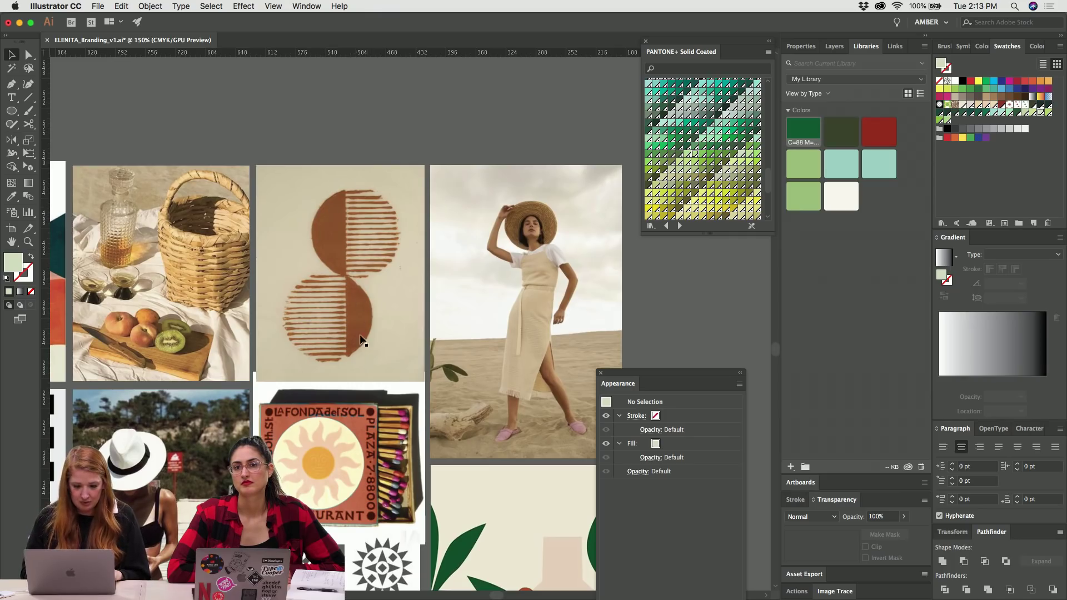
scroll(332, 256, right, 20)
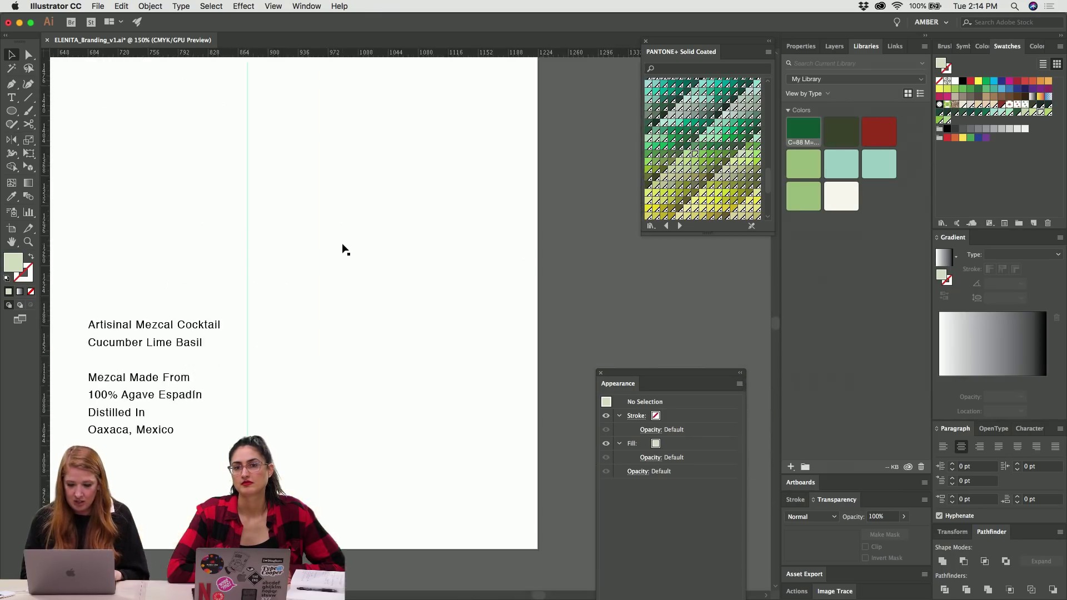
Open the red label's agave pattern for editing and add an upside-down copy of the agave beside the upright one.
click(343, 246)
scroll(343, 242, left, 5)
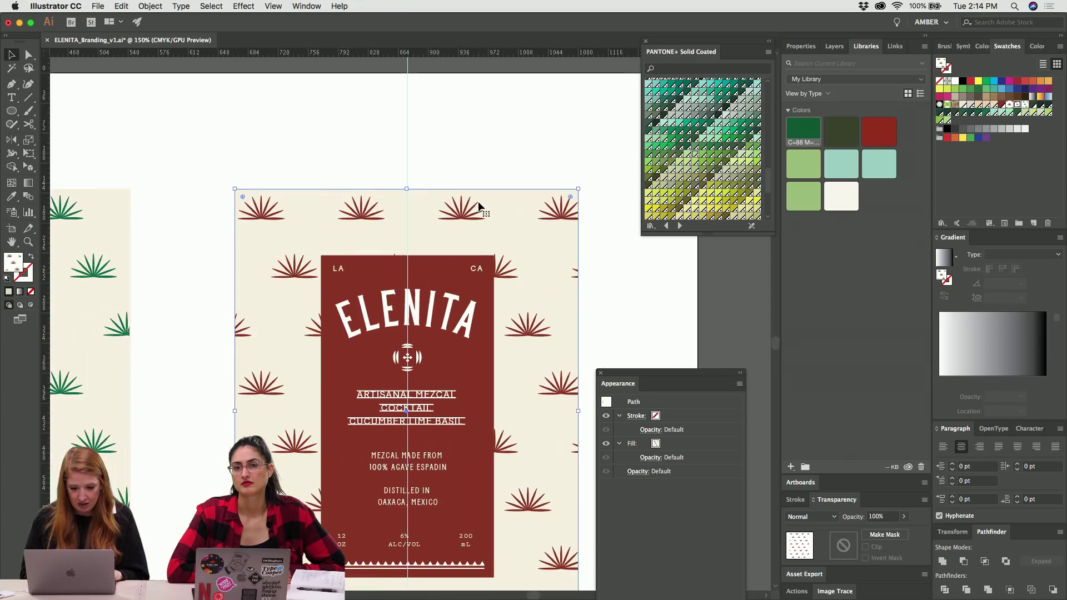
double_click(1021, 107)
drag(359, 304, 398, 343)
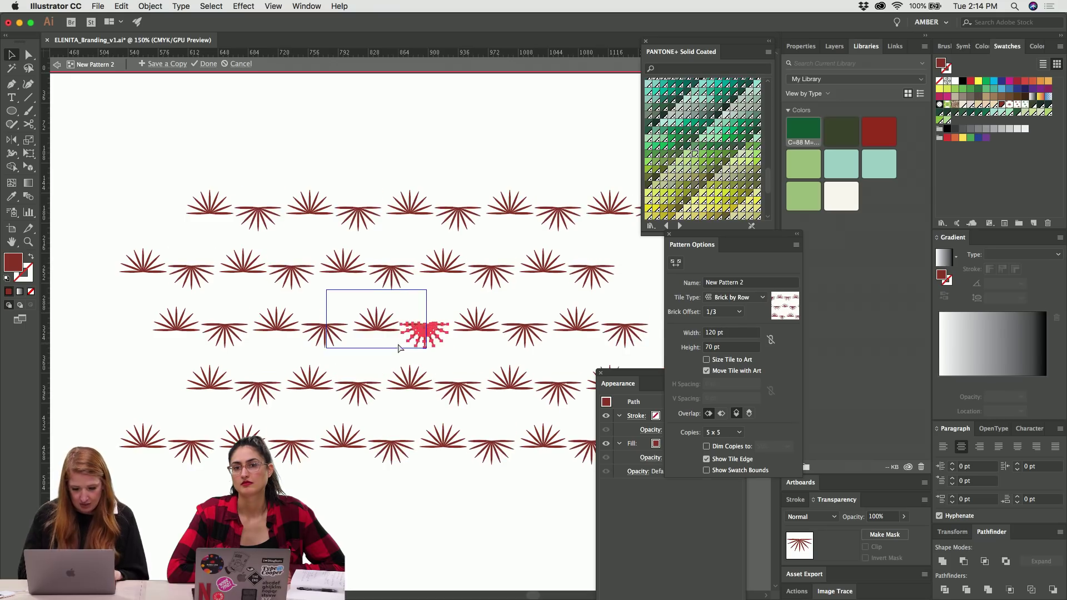
Fine-tune the upside-down agave's position so its flat edge aligns with the upright agave's base at the tile's side.
key(super+equal)
key(super+equal)
key(super+equal)
key(super+equal)
drag(411, 287, 406, 305)
key(Right)
key(Right)
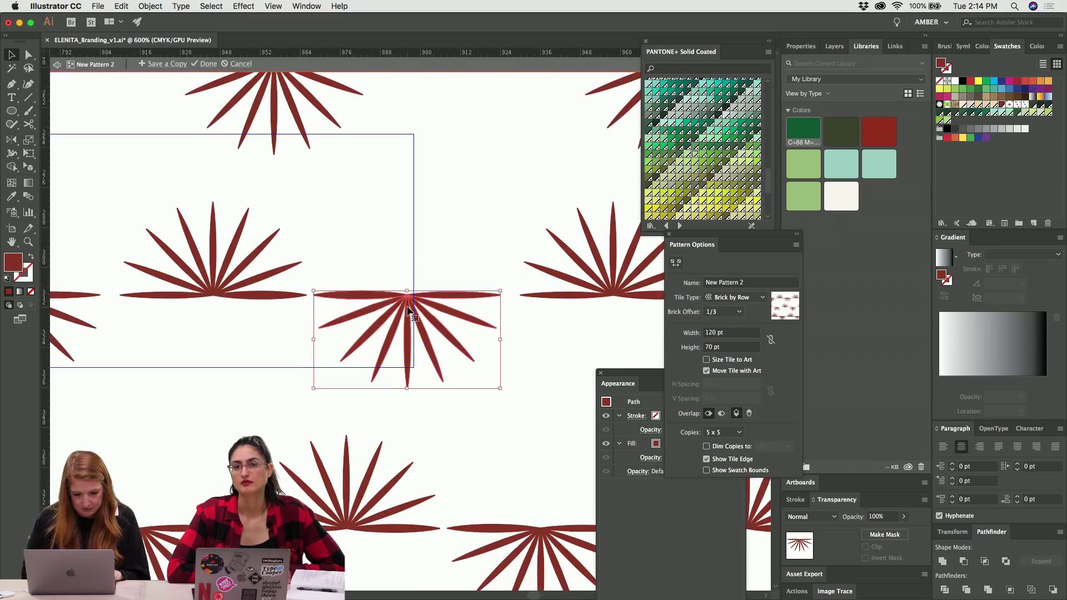
key(super+minus)
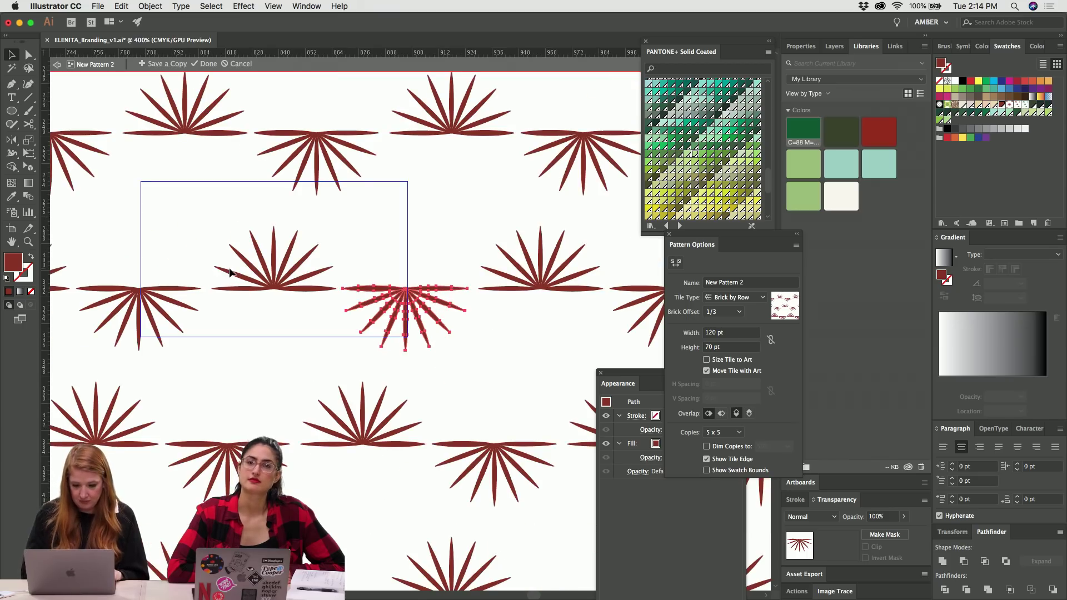
Deselect the upside-down agave and set the pattern tile's width to 140 pt.
click(202, 224)
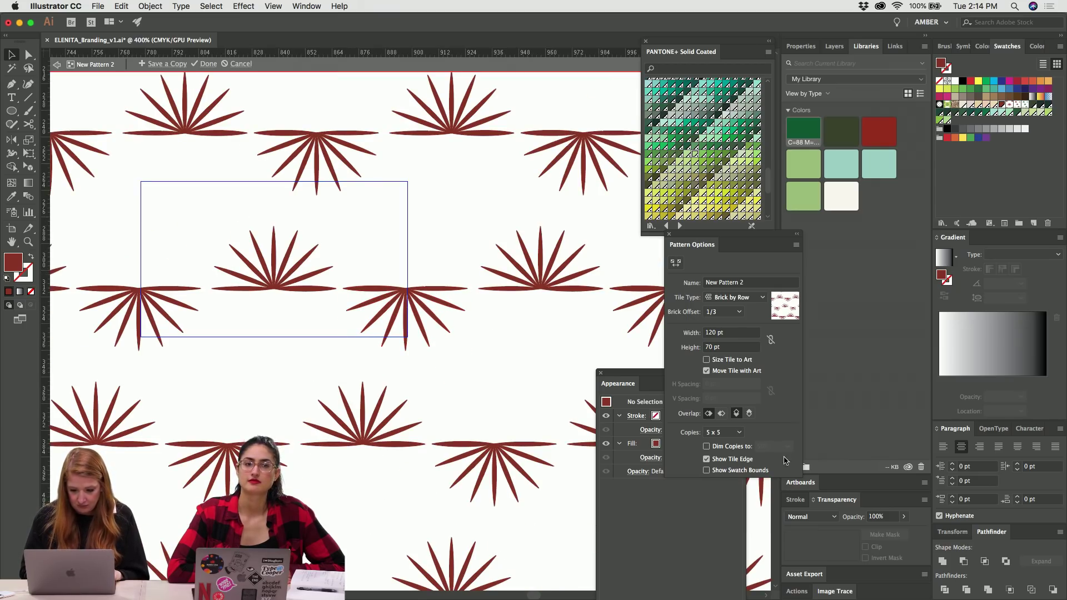
click(730, 333)
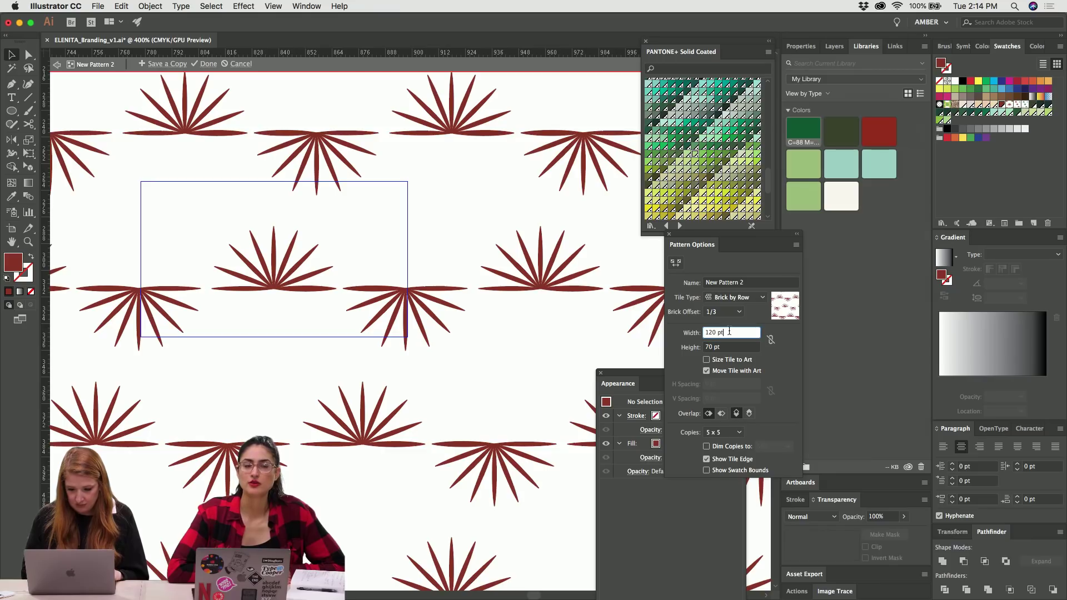
key(shift+Up)
key(shift+Up)
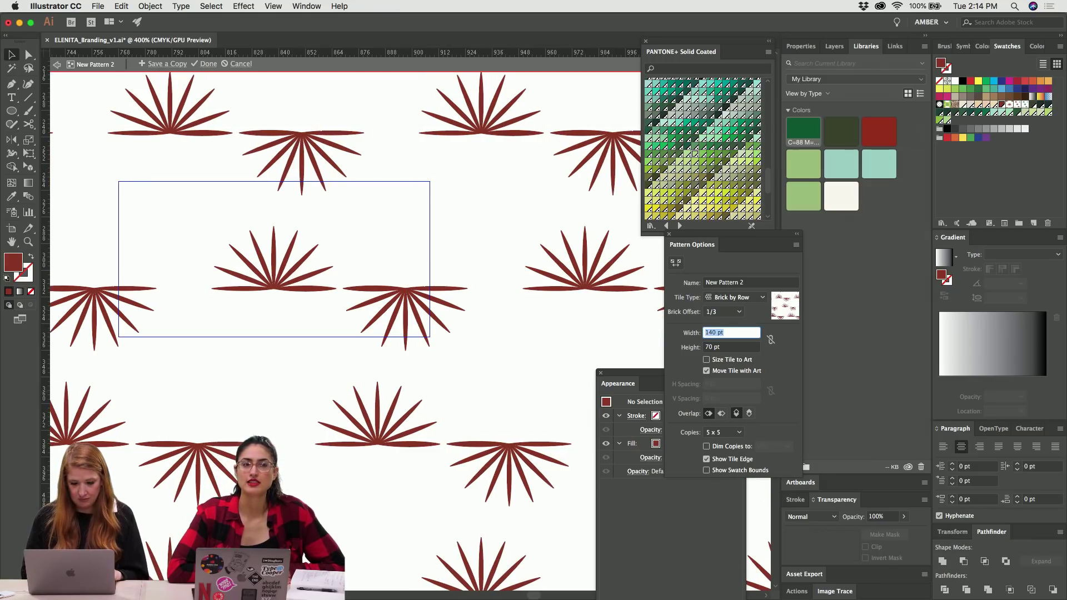
Try the Grid tile type on the agave pattern, and return it to Brick by Row.
click(720, 298)
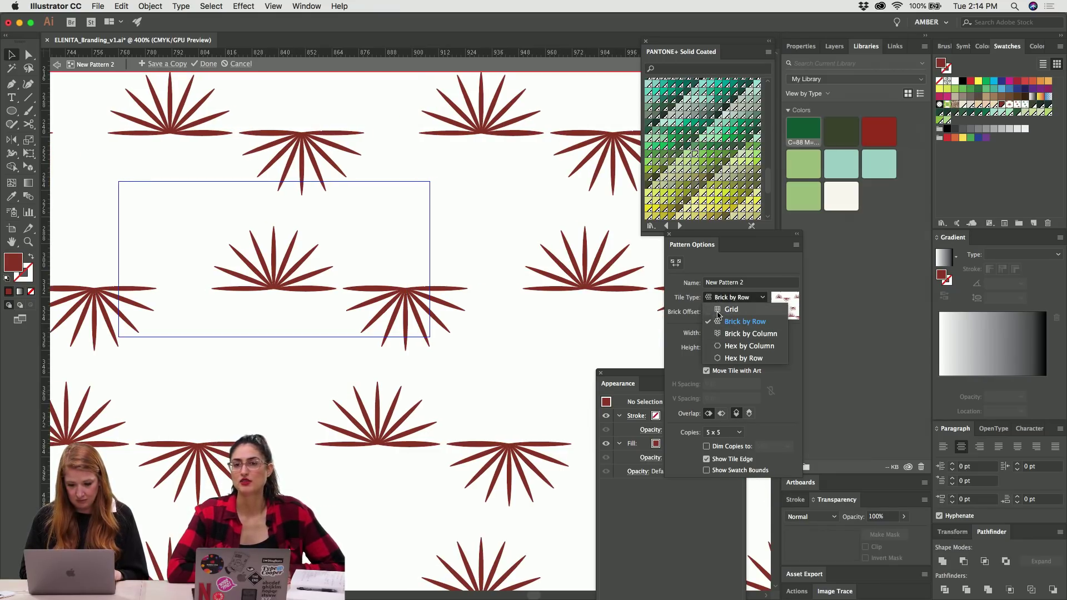
click(726, 324)
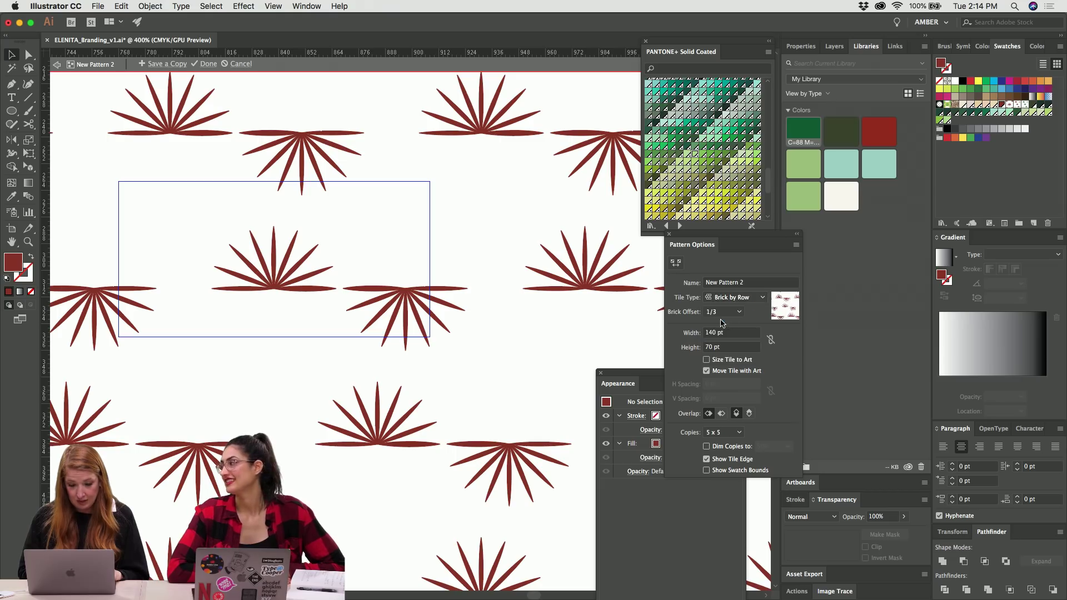
click(723, 298)
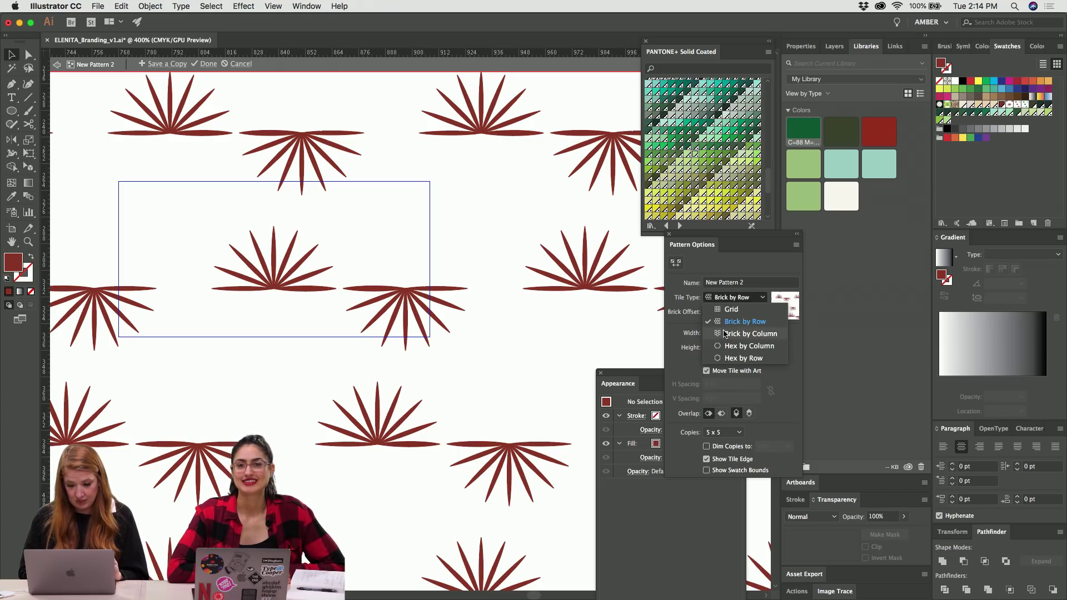
click(728, 309)
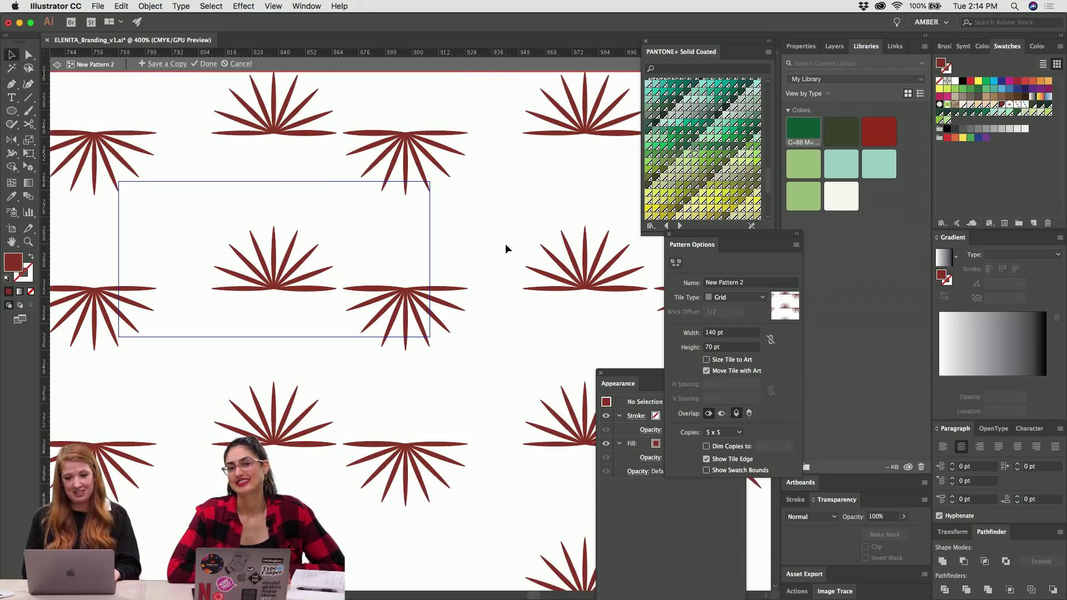
click(734, 298)
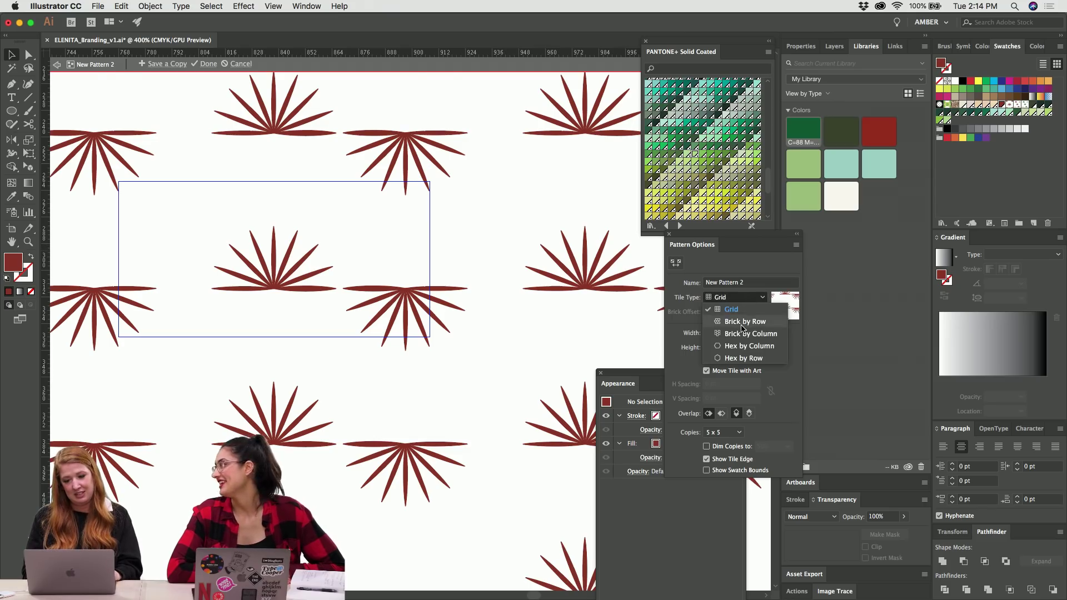
click(726, 324)
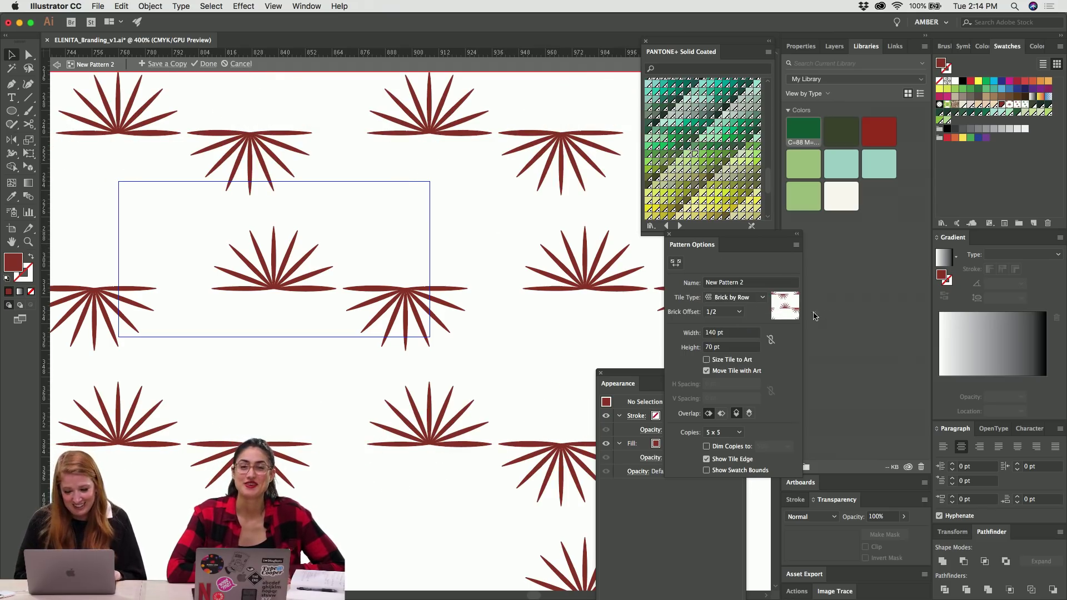
Compare brick offsets of 1/4 and 1/3 for the agave pattern, and settle on 1/4.
click(724, 312)
click(720, 324)
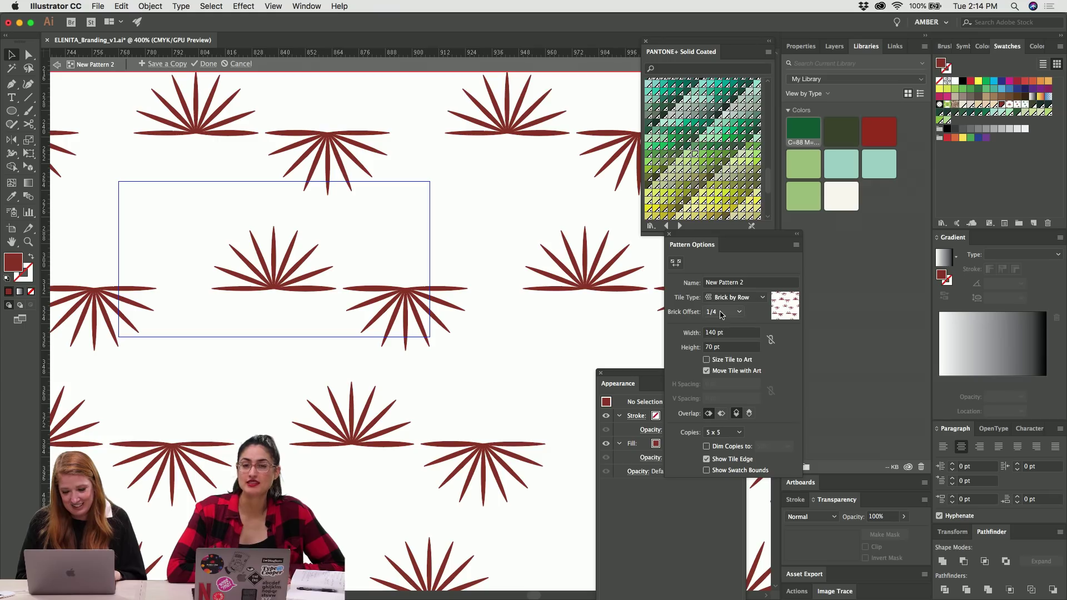
click(722, 312)
click(720, 336)
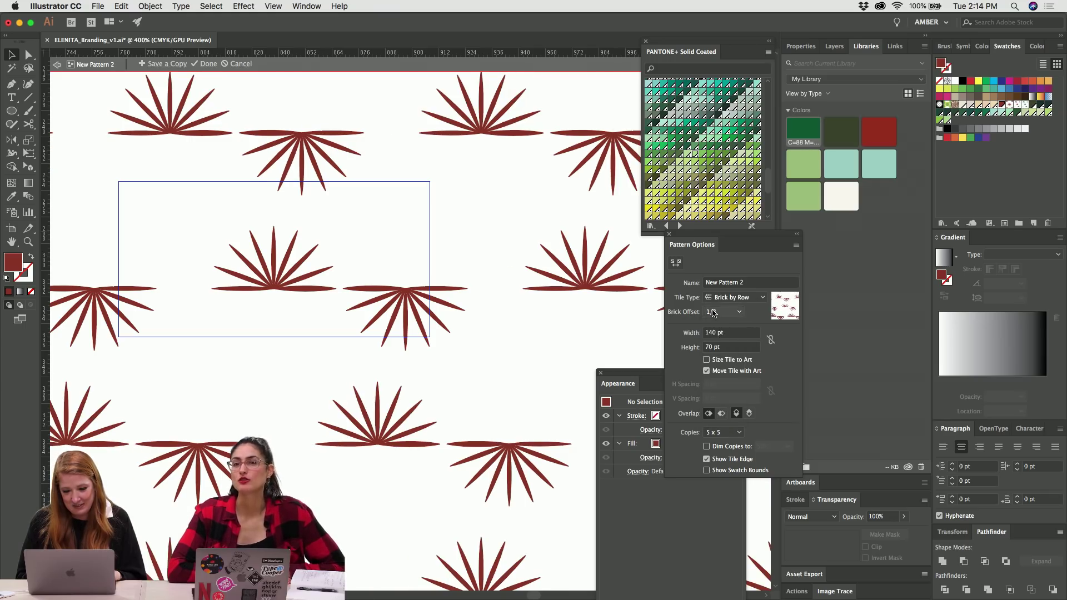
click(716, 312)
click(720, 323)
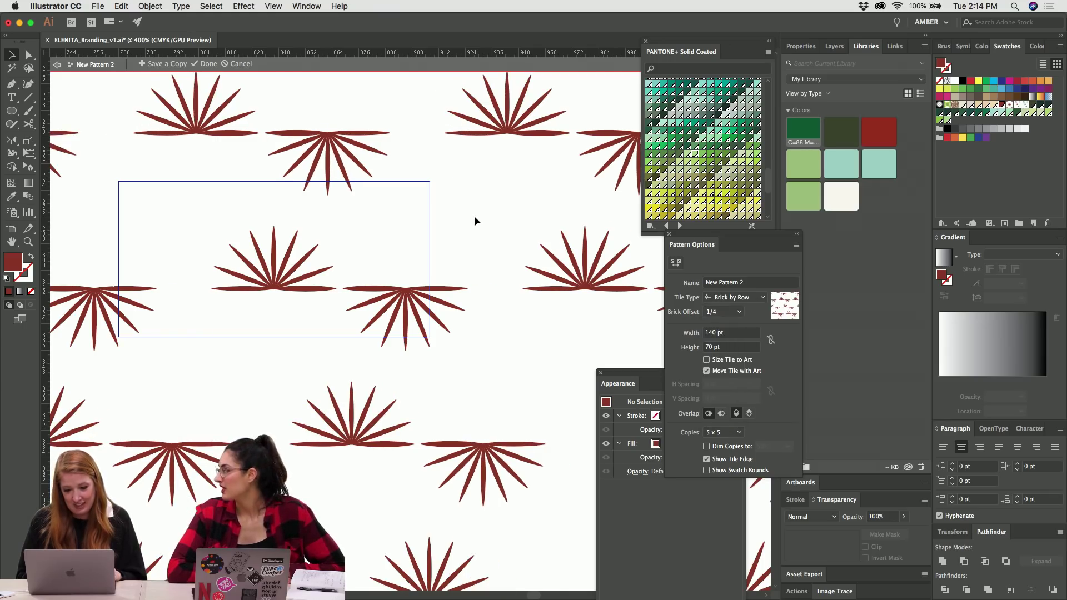
Set the pattern tile's height to 80 pt and leave pattern editing to return to the labels.
key(super+minus)
key(super+minus)
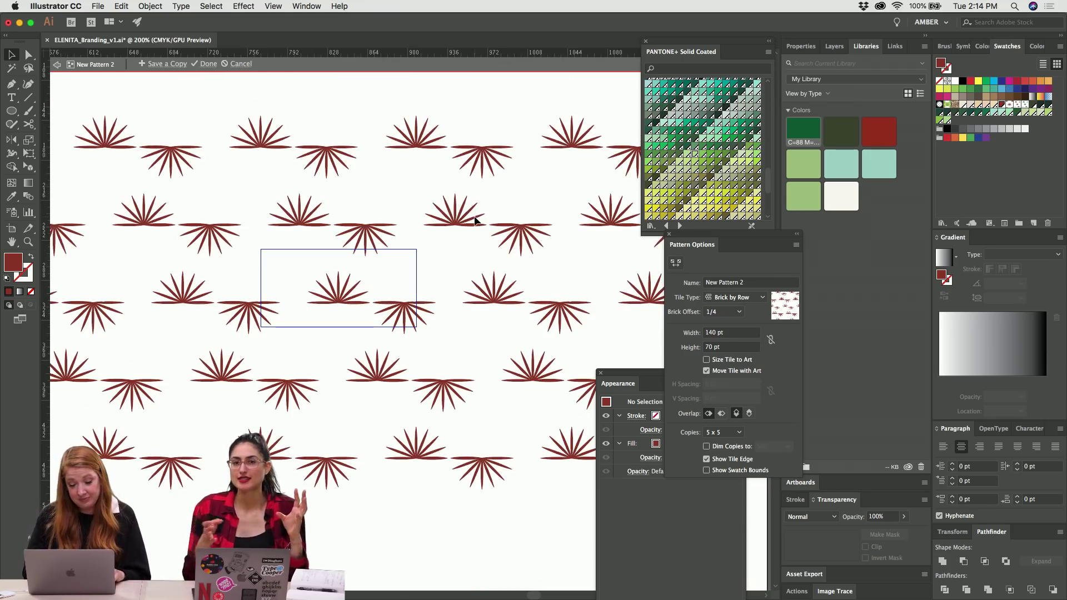
click(720, 346)
key(shift+Up)
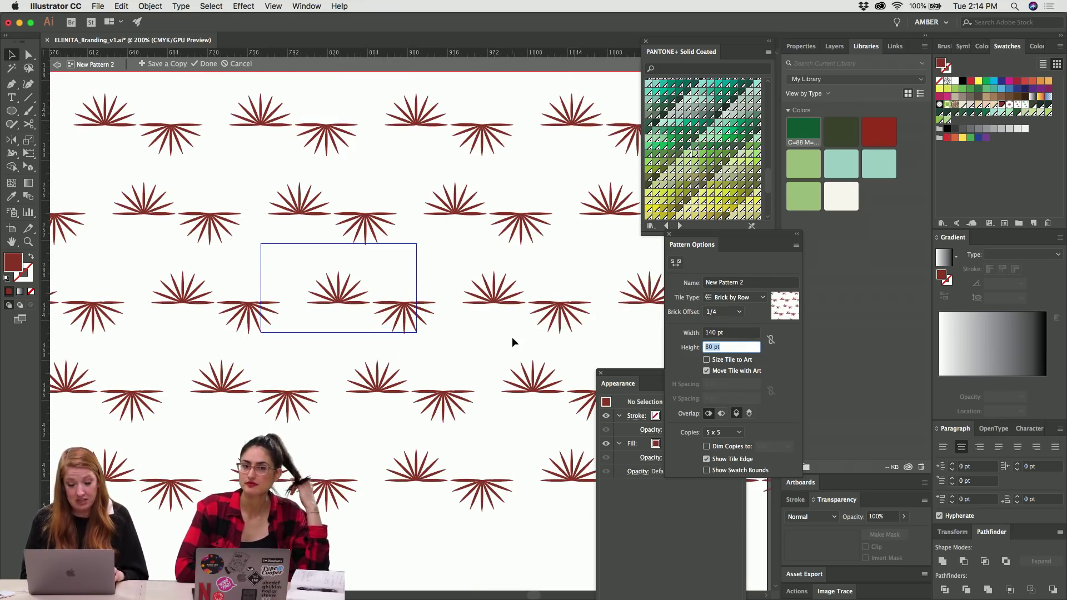
key(Escape)
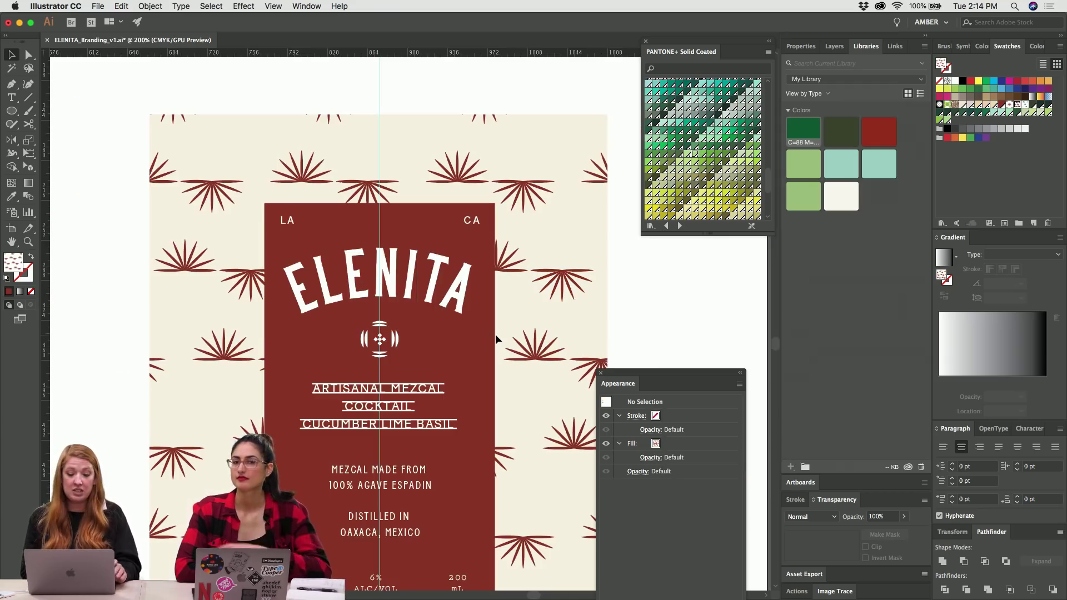
key(super+minus)
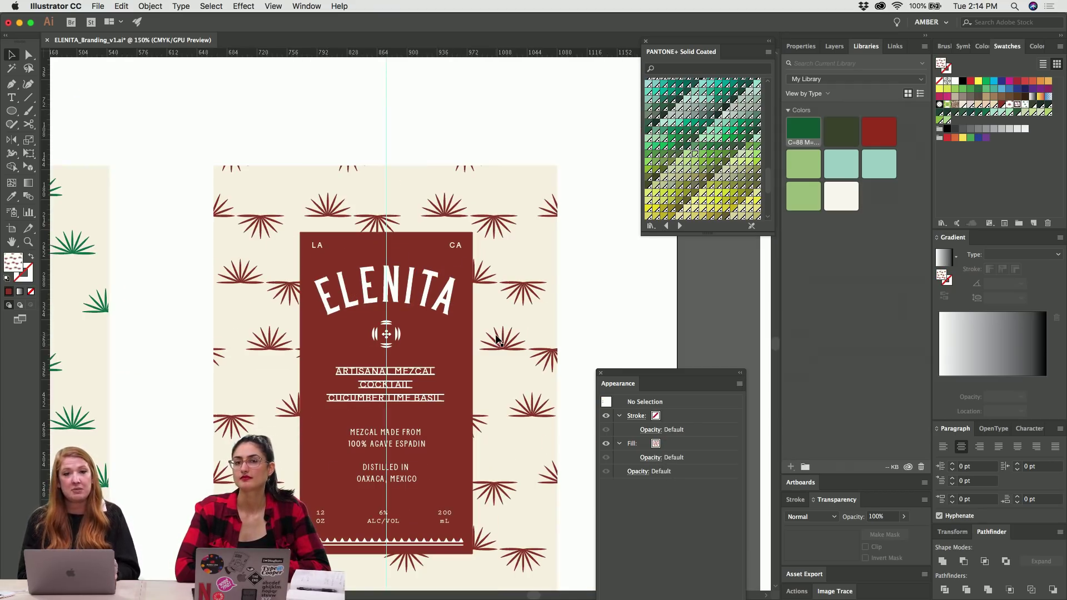
click(411, 194)
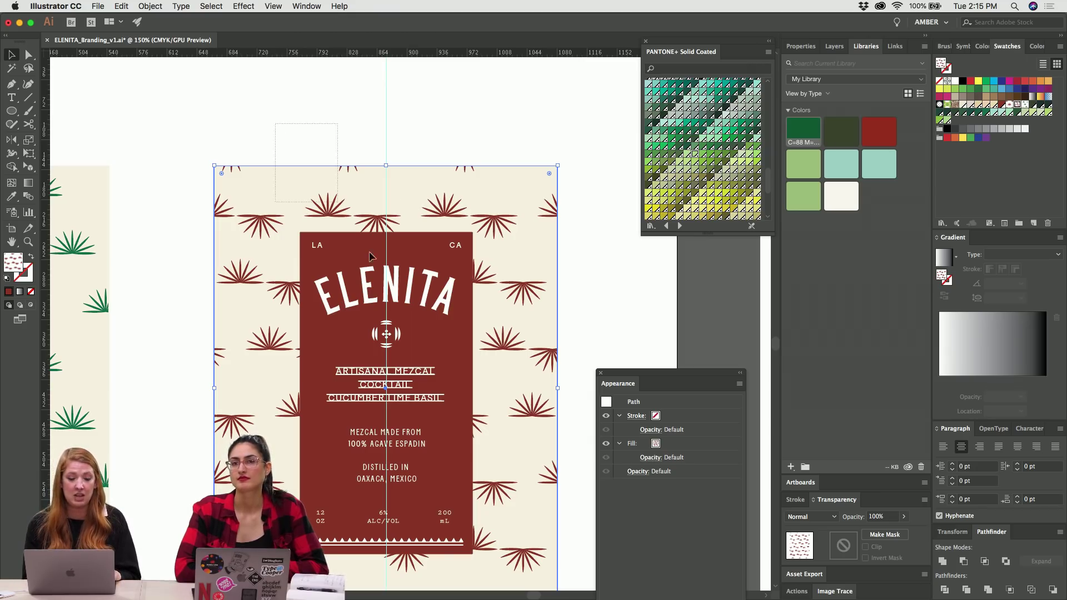
click(168, 120)
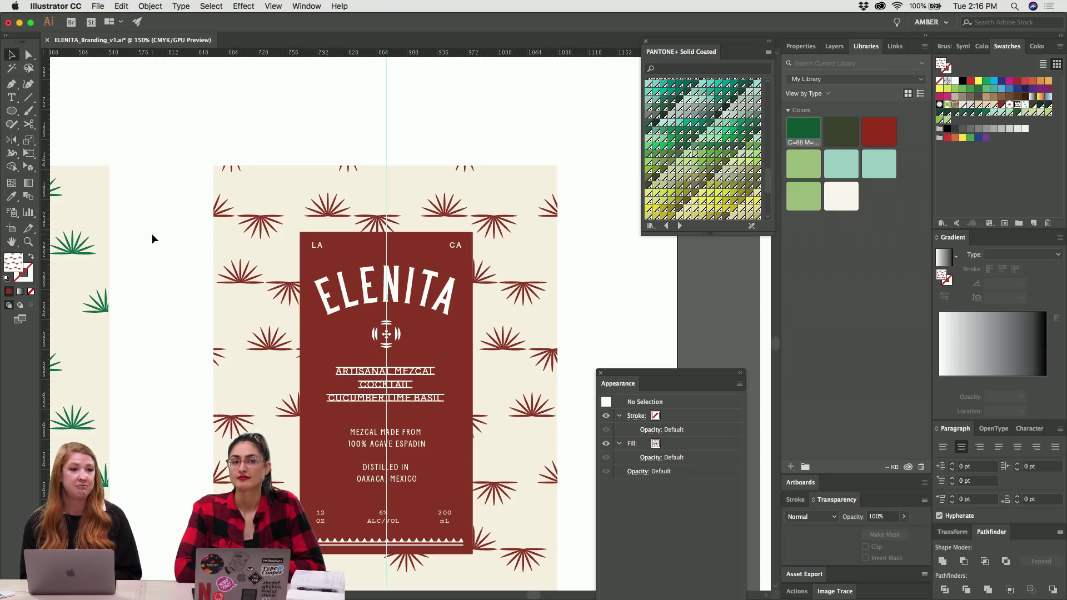
Nudge the red label's agave pattern rectangle upward so the first full row of agaves sits closer to the label's upper edge.
click(254, 230)
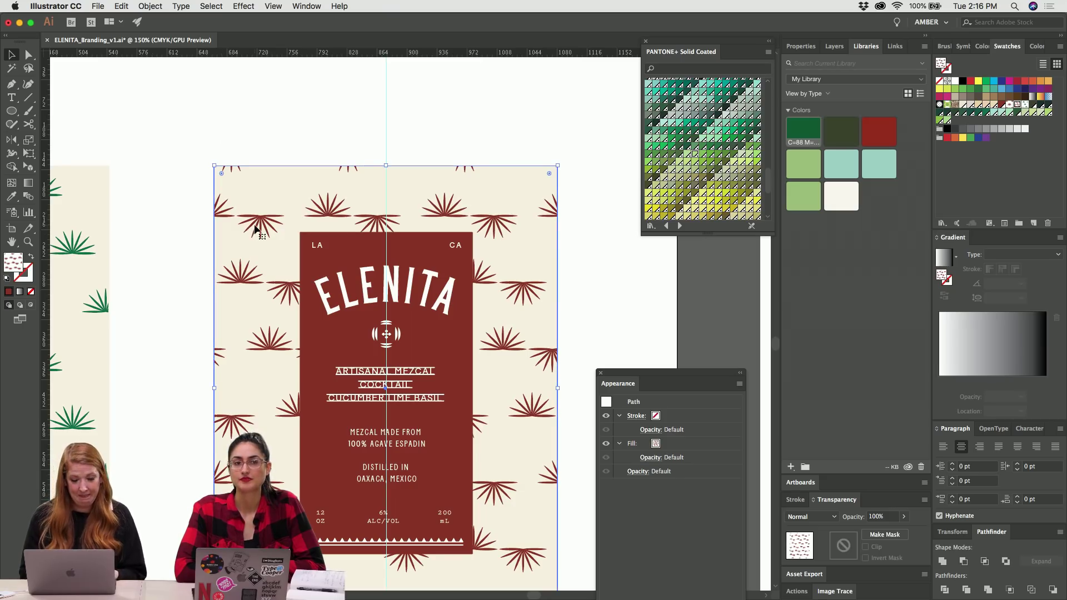
key(Up)
key(Up)
key(Up)
key(Up)
key(Up)
key(Up)
key(Up)
key(Up)
key(Up)
key(Up)
key(Up)
key(Up)
key(Up)
key(Up)
key(Up)
key(Up)
key(Up)
key(Up)
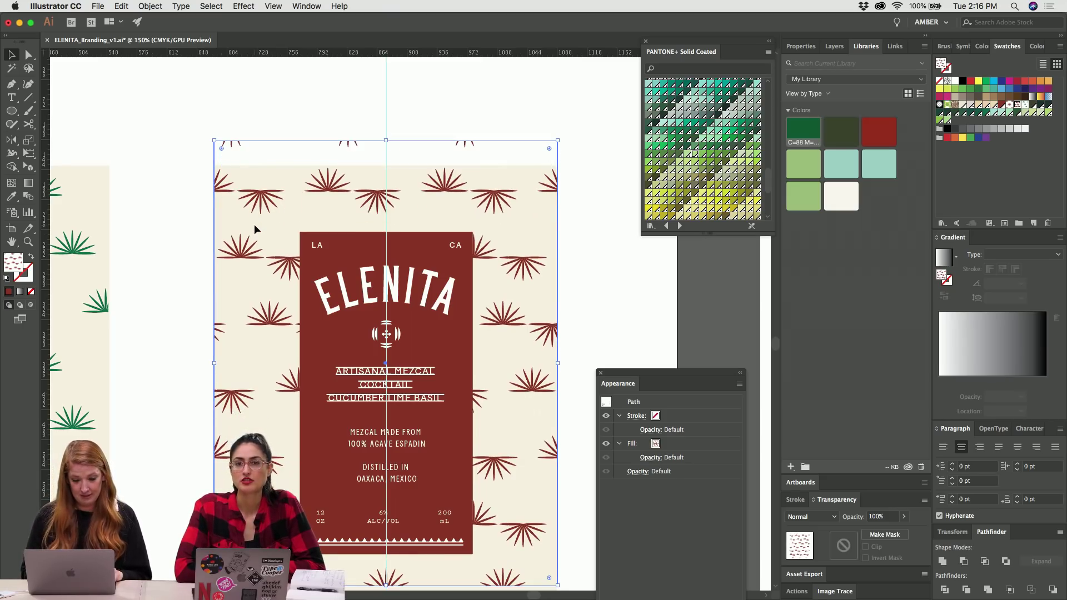
key(Down)
key(Down)
key(Down)
key(Down)
key(Down)
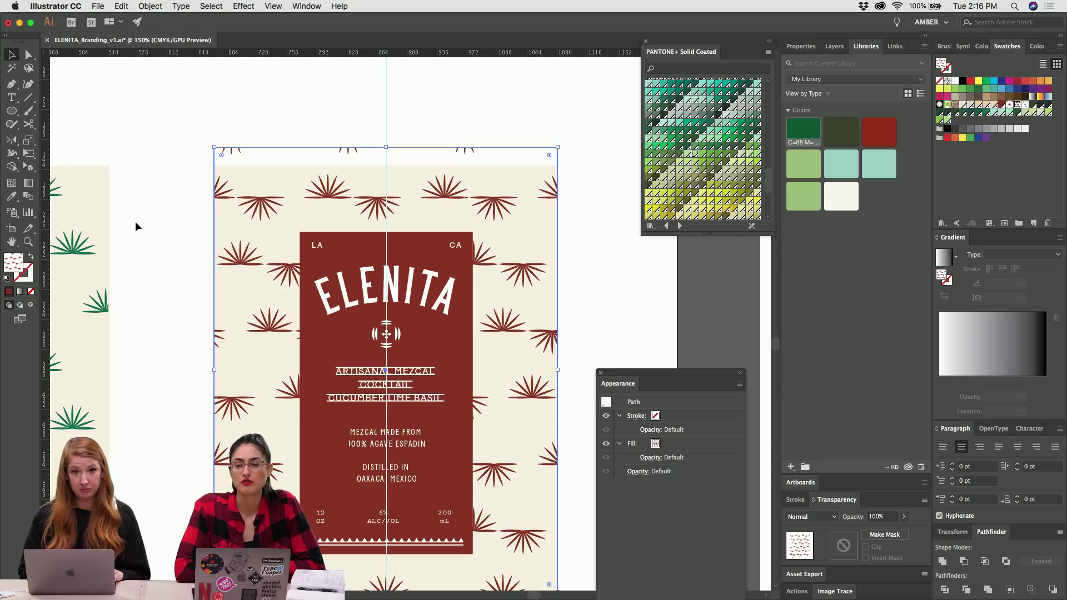
Lower only the upper edge of the red agave pattern rectangle to meet the cream background's upper edge.
key(a)
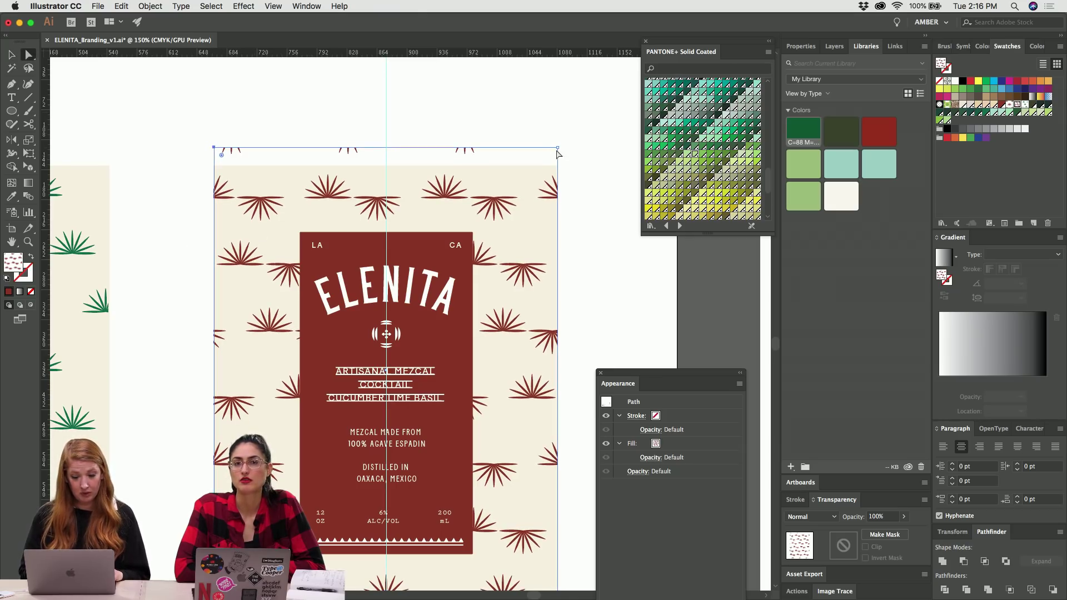
key(Down)
key(Down)
key(Down)
key(Down)
key(Down)
key(Down)
key(Down)
key(Down)
key(Down)
key(Down)
key(Down)
key(Down)
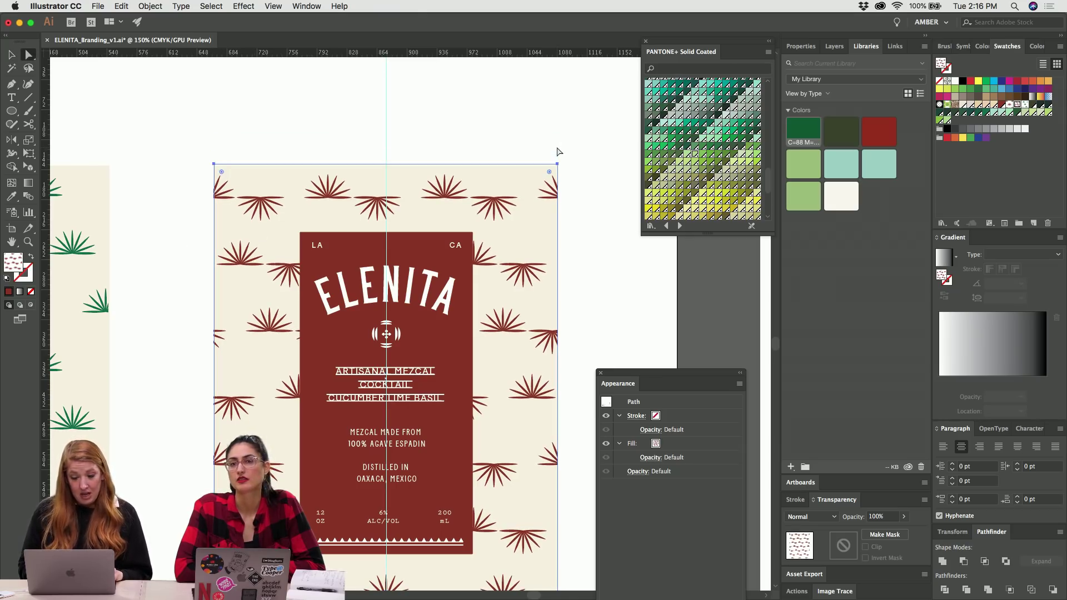
click(557, 151)
key(v)
Extend the lower edge of the red agave pattern rectangle down to the cream background's lower edge.
scroll(558, 151, down, 10)
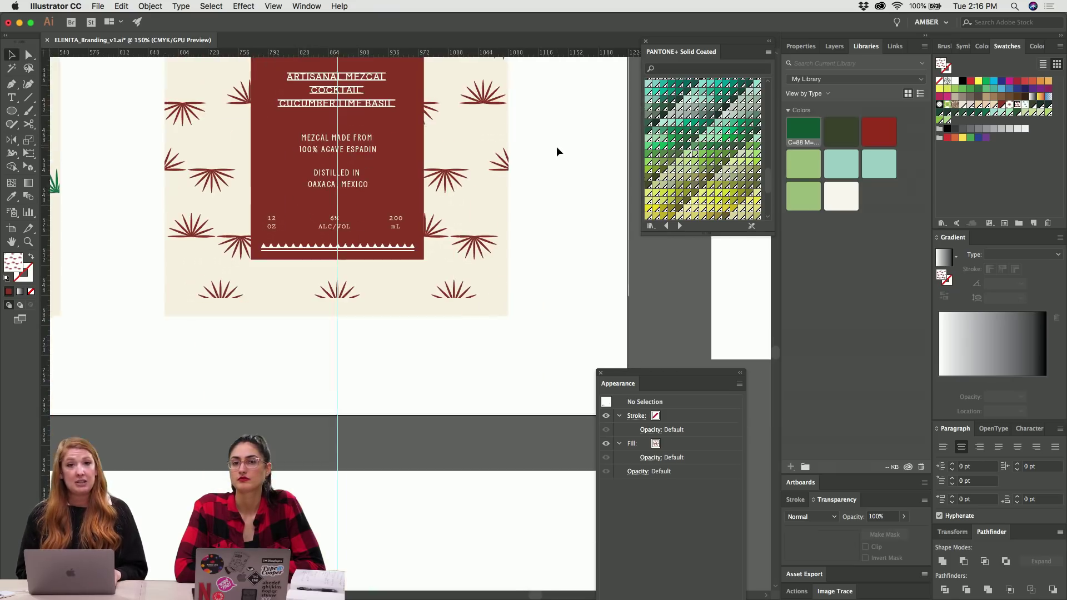
key(a)
click(496, 292)
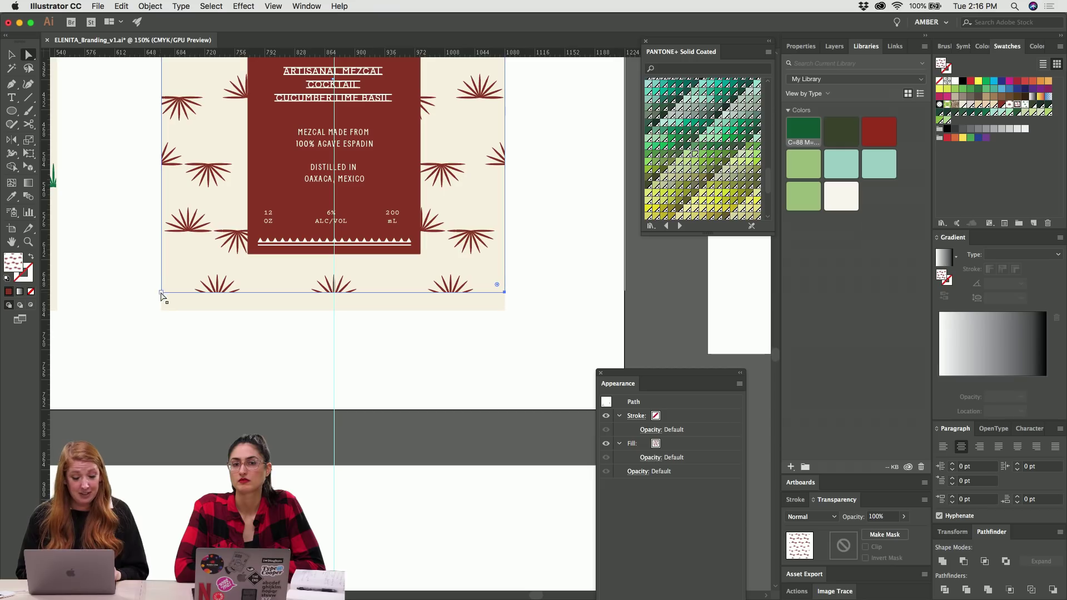
key(shift+Down)
key(shift+Down)
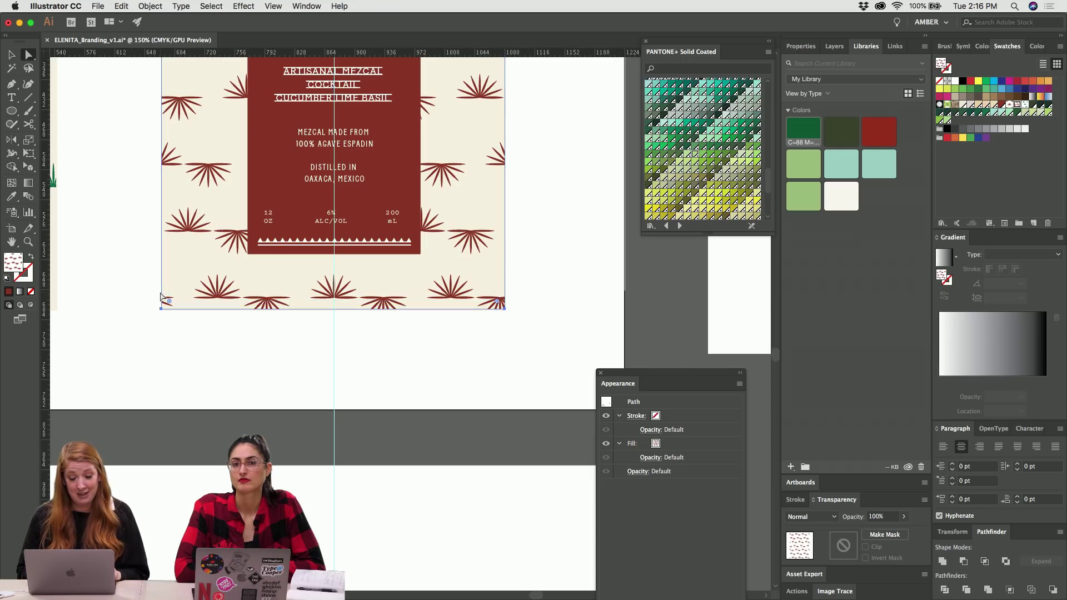
click(165, 350)
key(v)
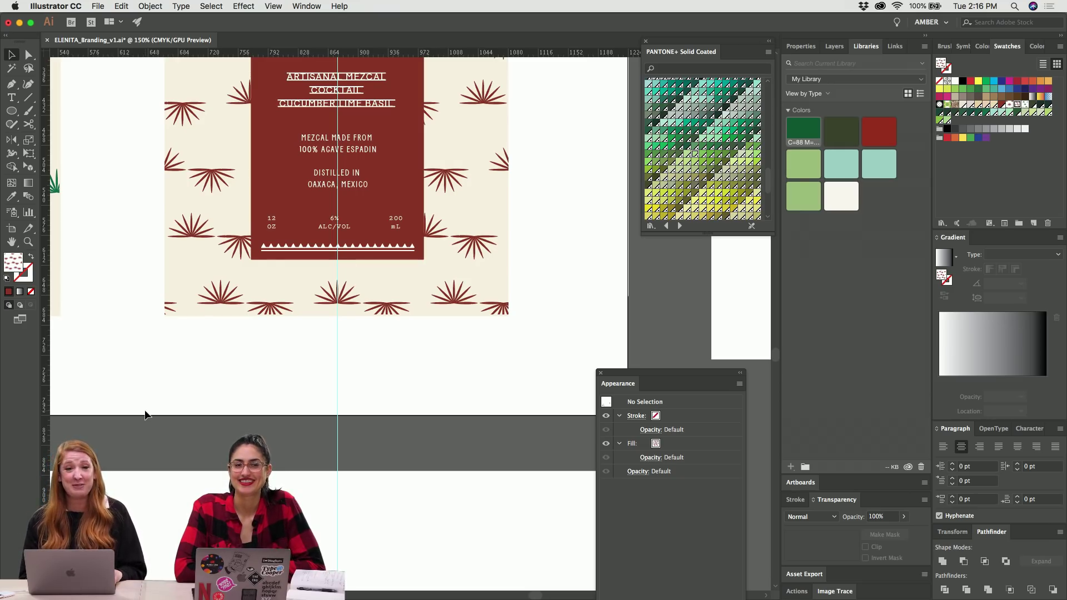
Look over the red label's reworked pattern, switch to Photoshop to view the can mockup, and return to Illustrator.
scroll(145, 415, up, 5)
scroll(144, 415, left, 1)
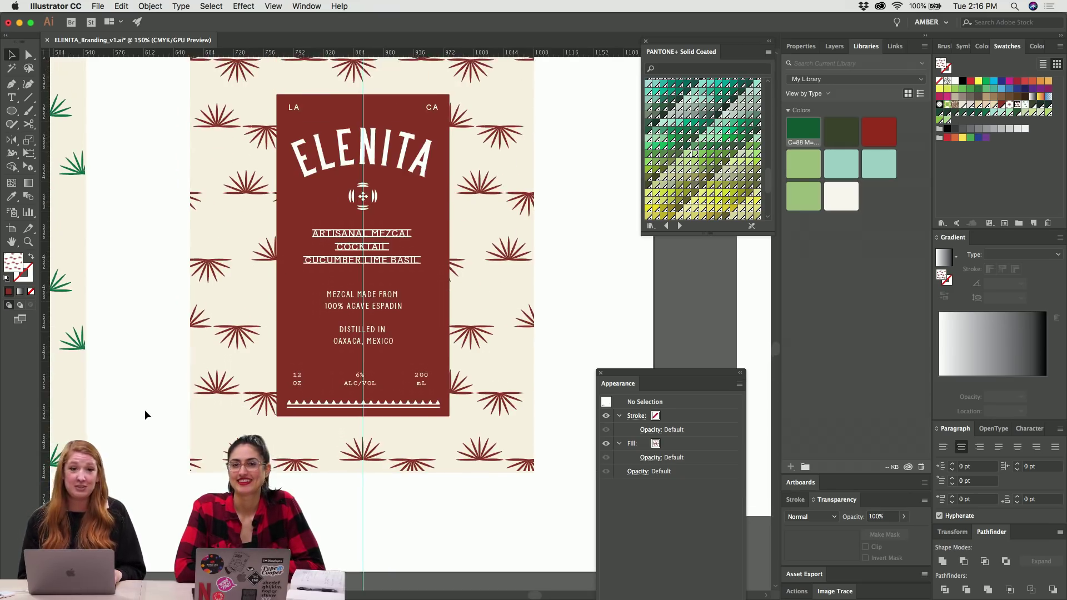
scroll(144, 414, up, 3)
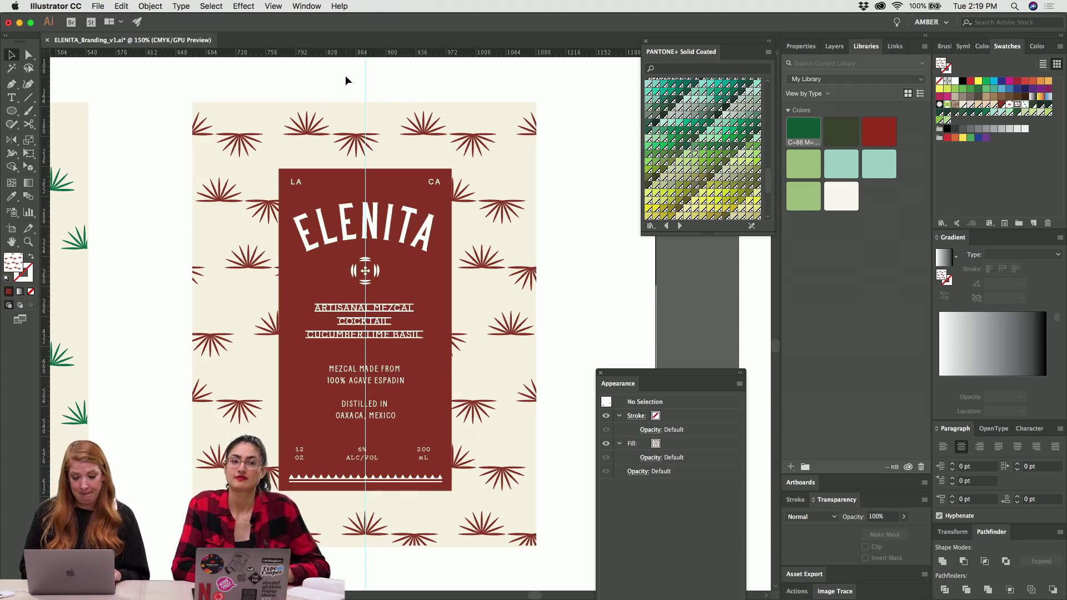
scroll(589, 259, down, 3)
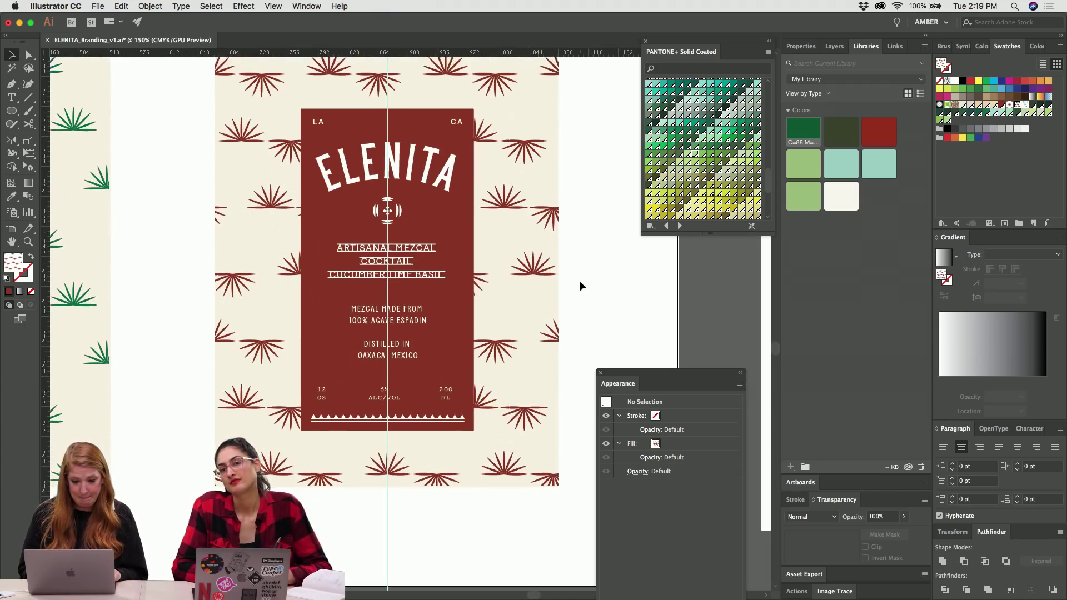
scroll(579, 281, up, 3)
drag(190, 114, 583, 543)
key(super+Tab)
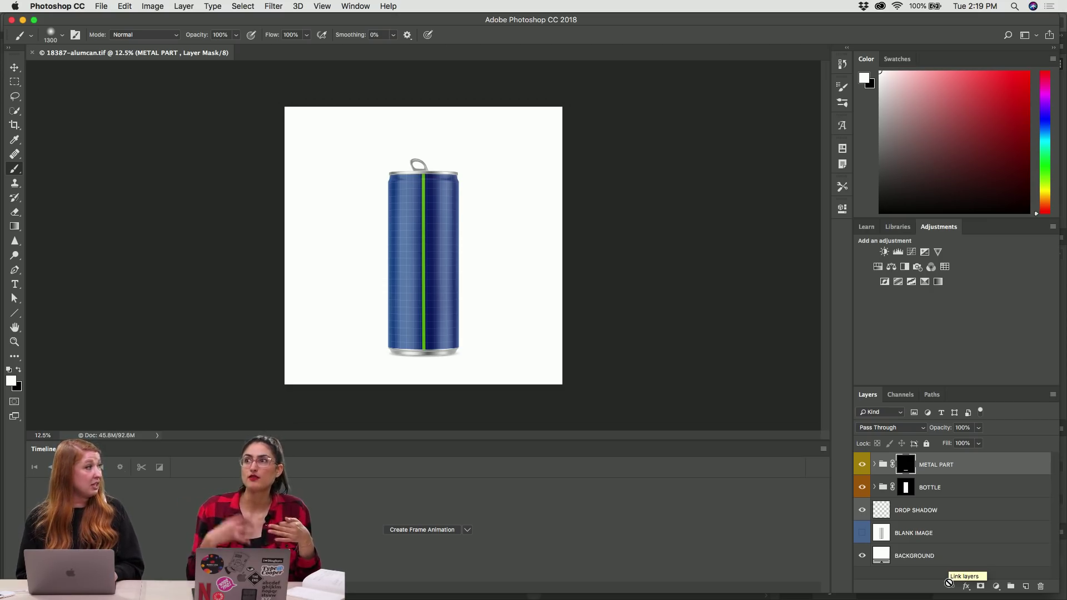
key(super+Tab)
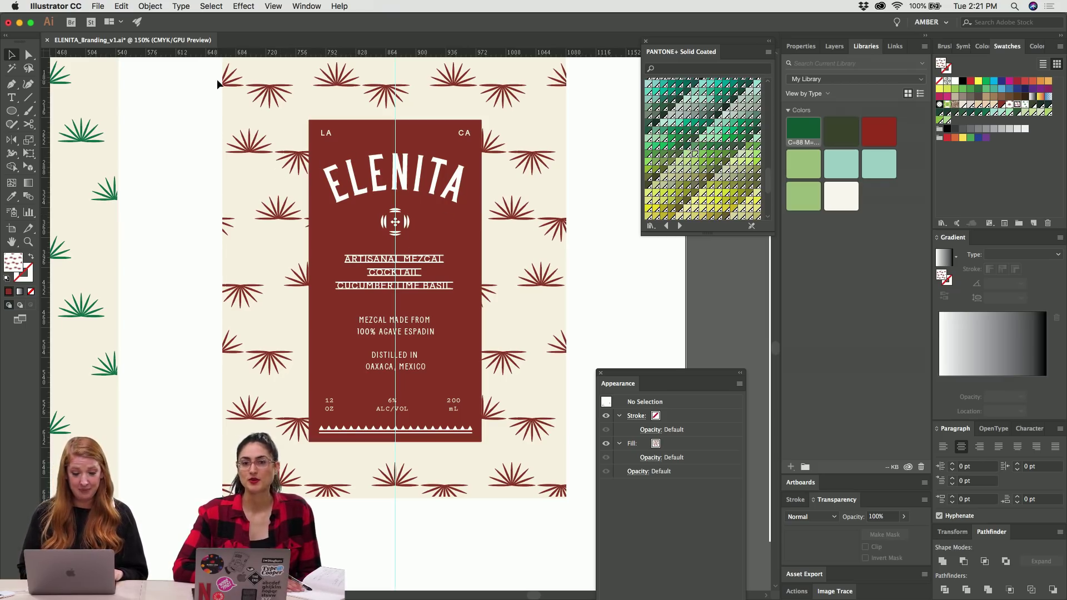
Select the red label's artwork, compare it with the illustrated green label, and select that label's ELENITA title.
drag(218, 80, 544, 533)
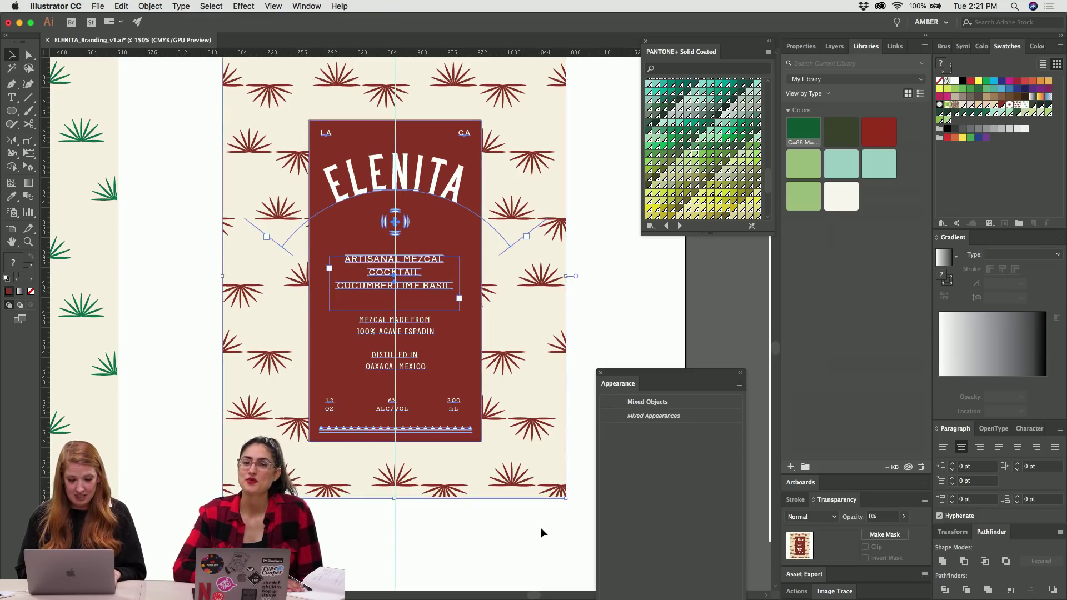
scroll(542, 533, left, 15)
scroll(541, 528, down, 3)
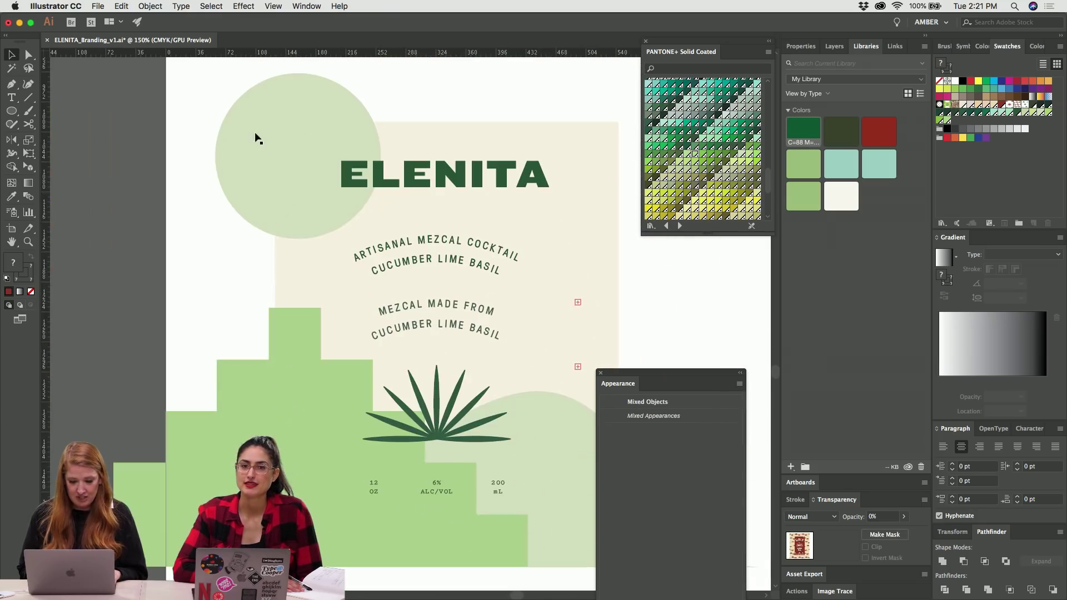
click(397, 167)
scroll(397, 166, up, 10)
scroll(397, 167, right, 8)
scroll(397, 166, up, 10)
scroll(397, 166, right, 3)
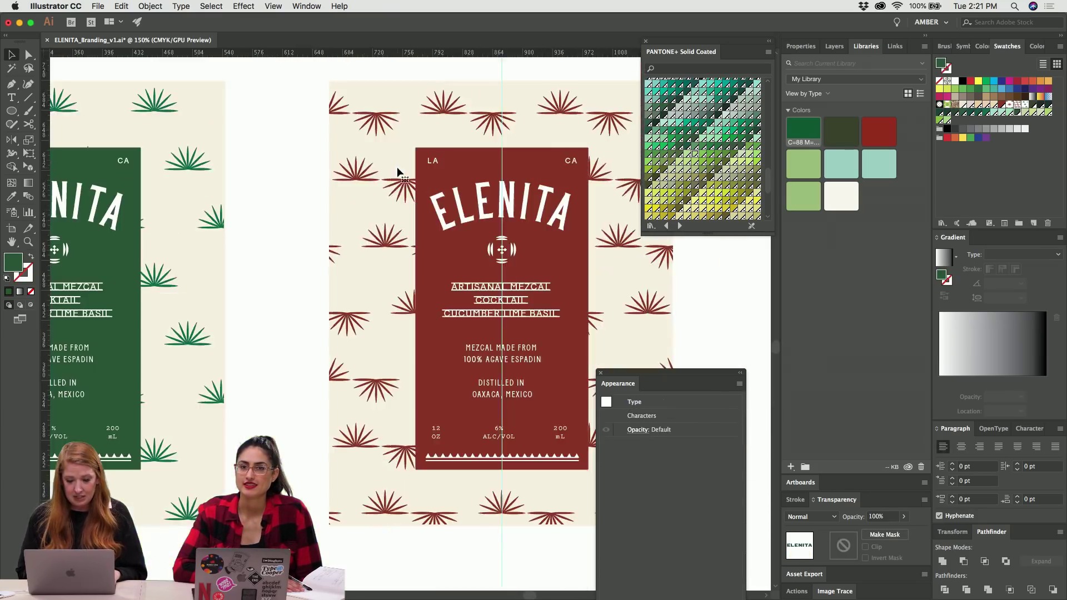
Copy the whole red label artwork, switch to Photoshop's can mockup, and expand the BOTTLE layer group.
drag(300, 58, 567, 585)
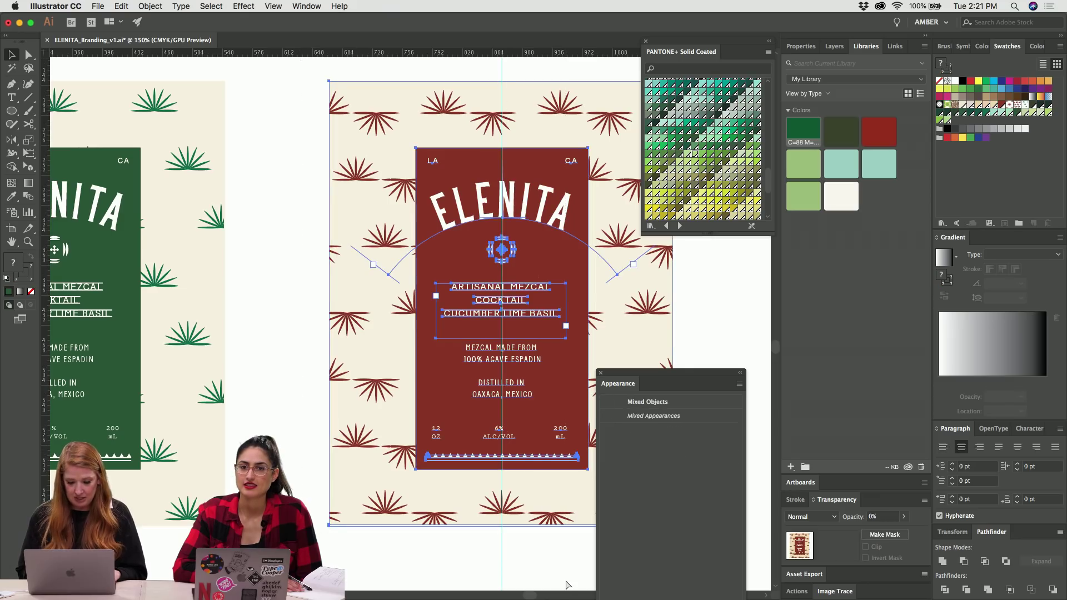
key(super+Tab)
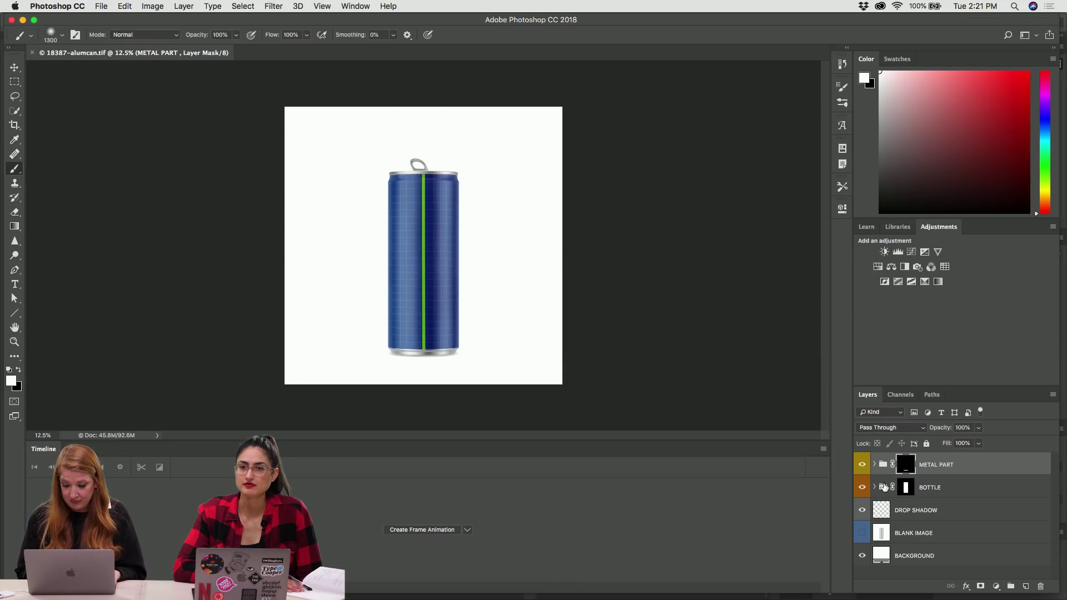
click(941, 509)
click(936, 487)
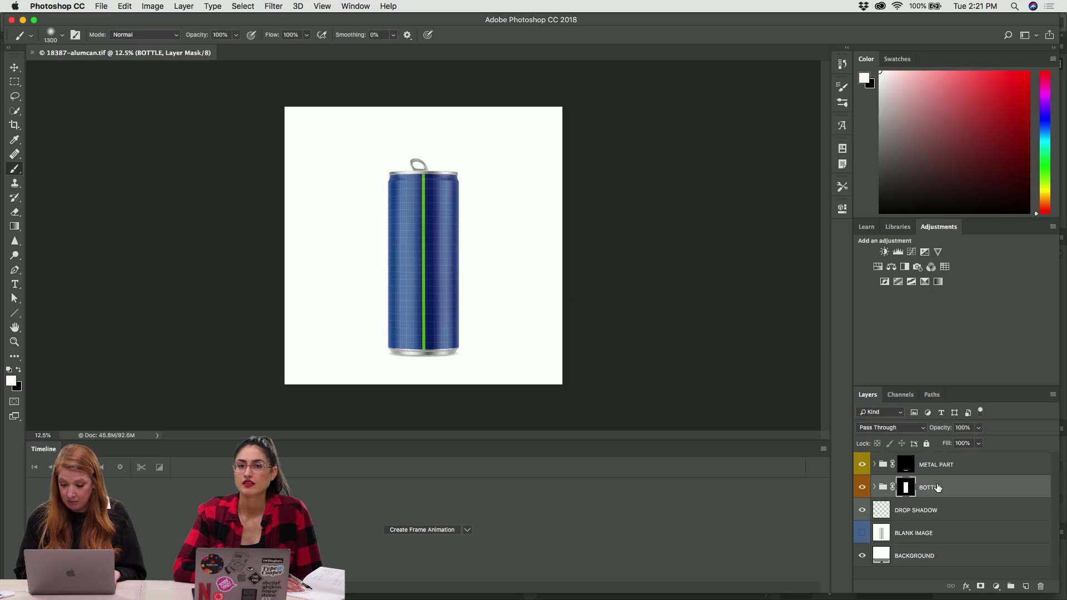
click(875, 488)
Examine the BOTTLE group's layers and the masks on BOTTLE, LABEL DESIGN and COLOR BOTTLE to find where the artwork goes.
scroll(874, 488, down, 3)
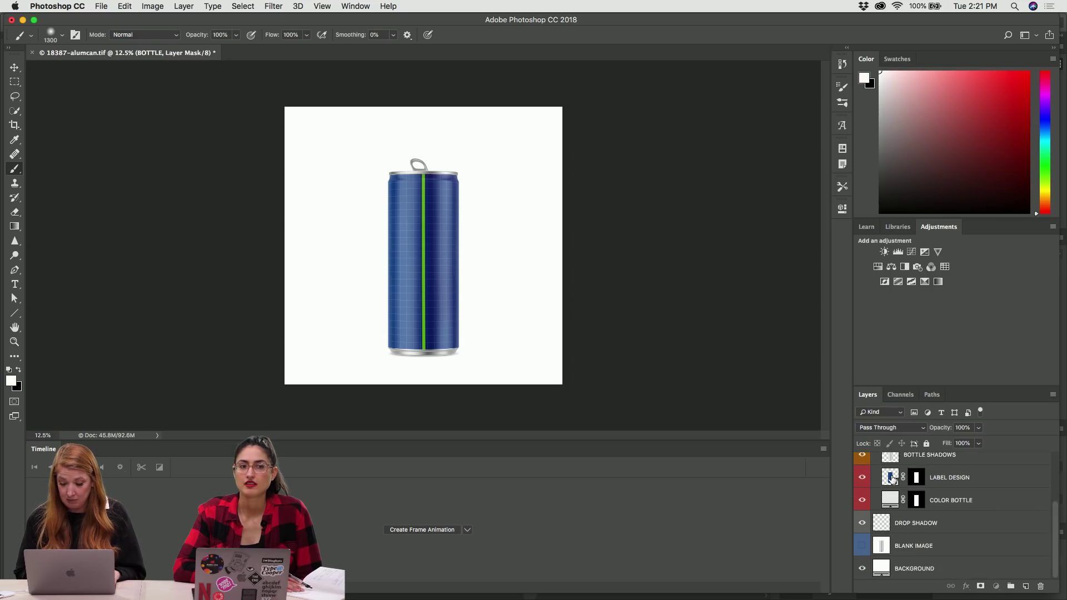
click(871, 479)
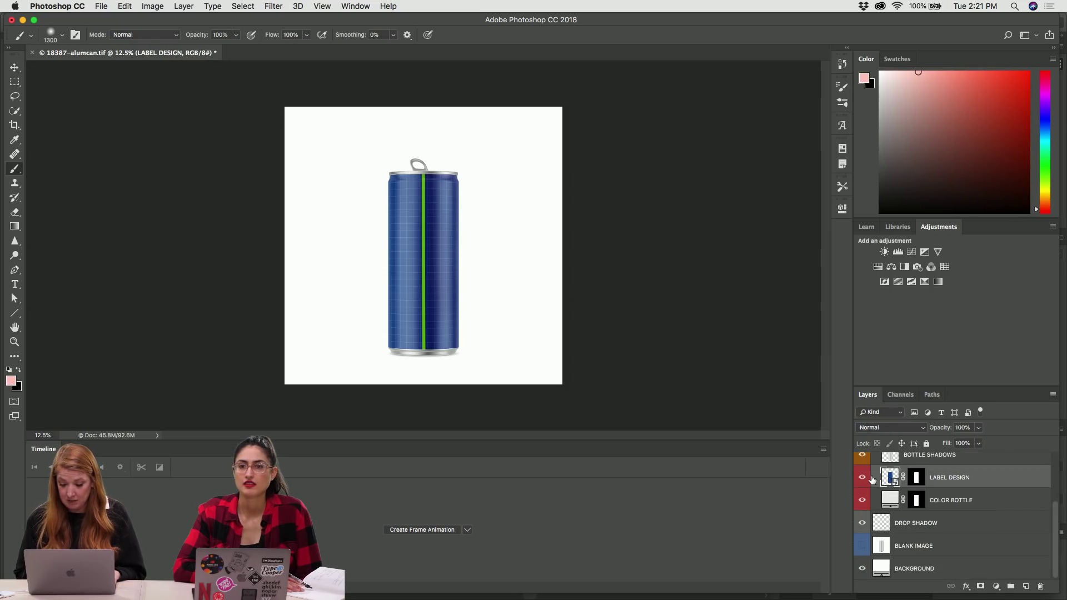
double_click(914, 479)
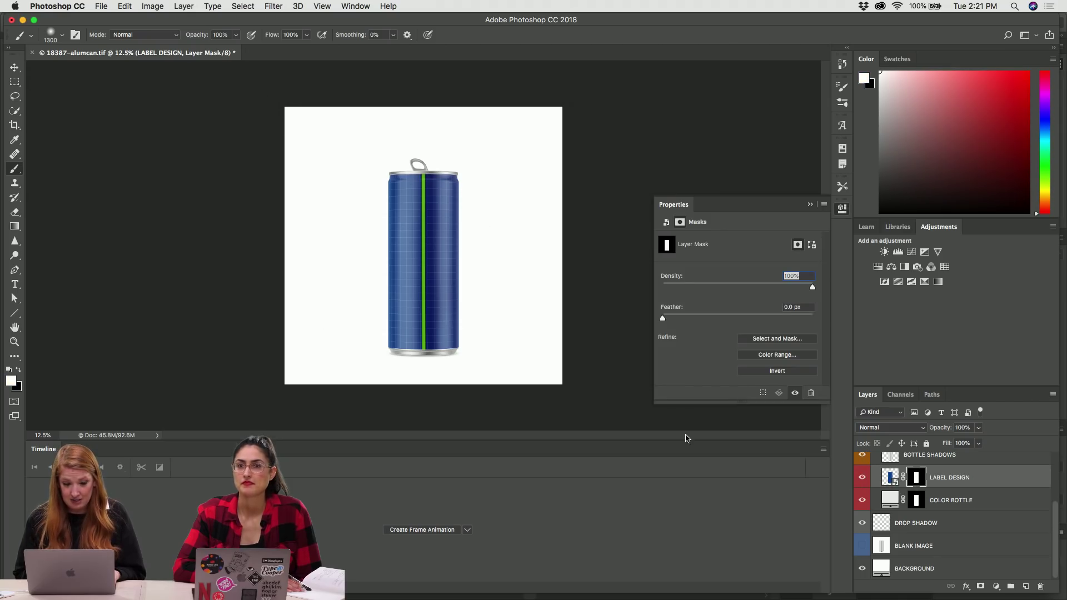
scroll(890, 478, up, 2)
click(905, 488)
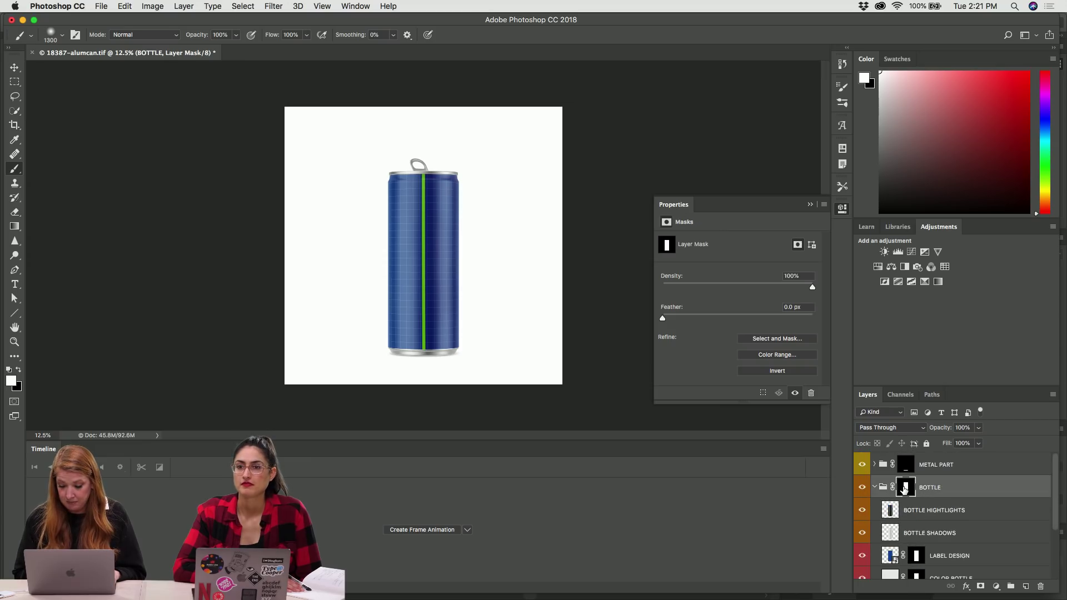
scroll(958, 531, down, 1)
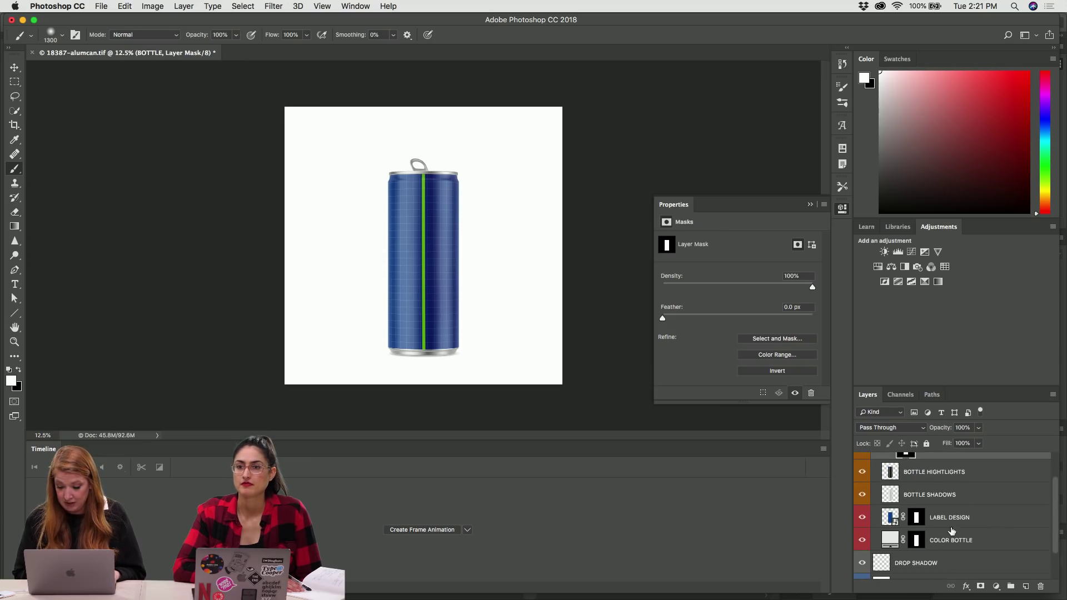
click(890, 518)
click(915, 519)
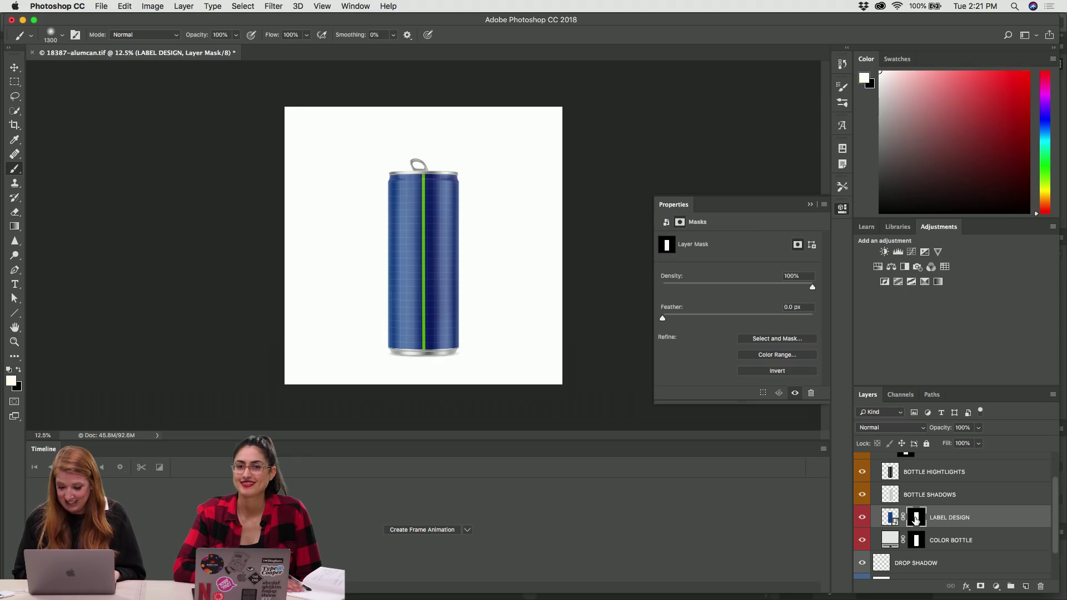
scroll(923, 518, up, 2)
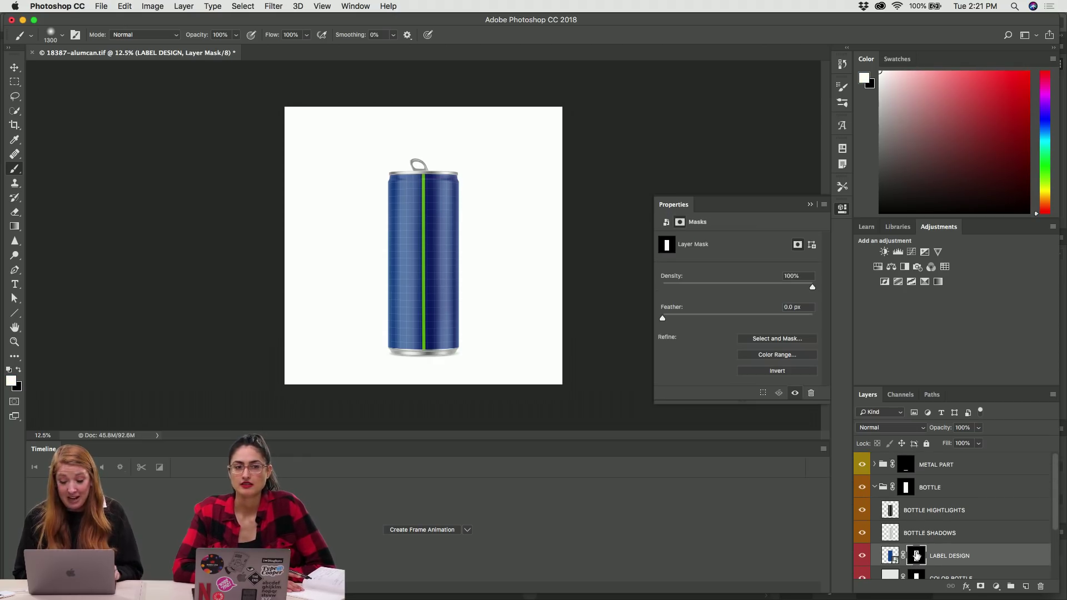
scroll(914, 562, down, 1)
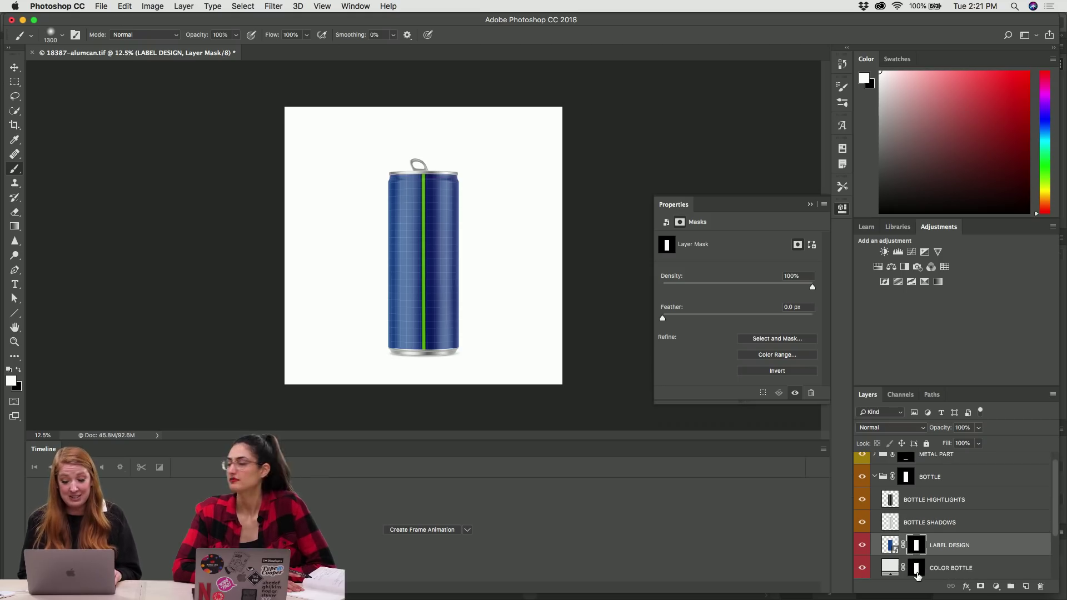
scroll(914, 559, down, 4)
click(916, 500)
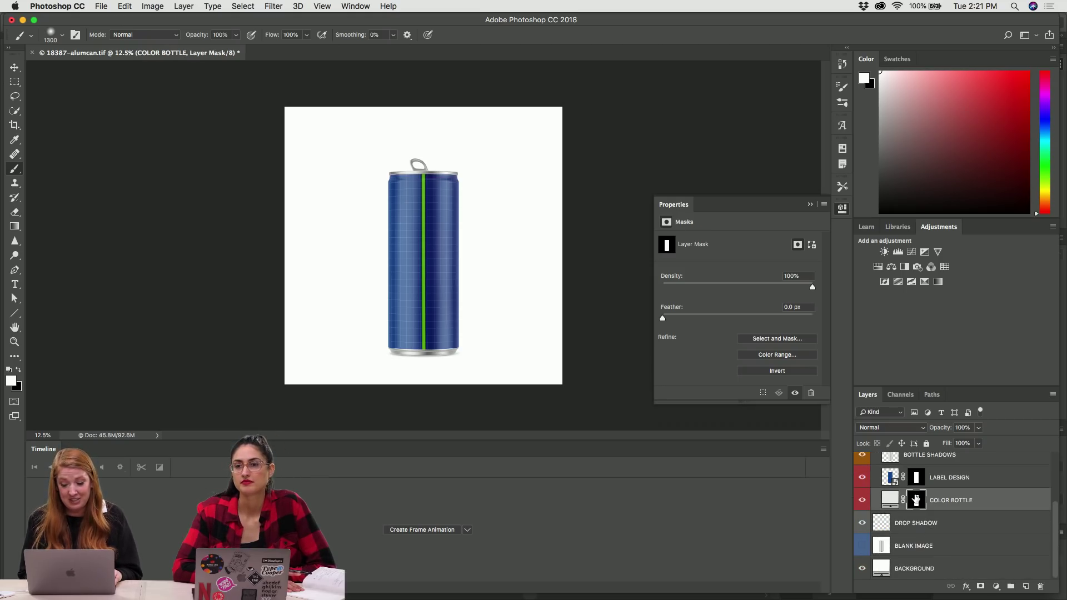
scroll(916, 500, up, 4)
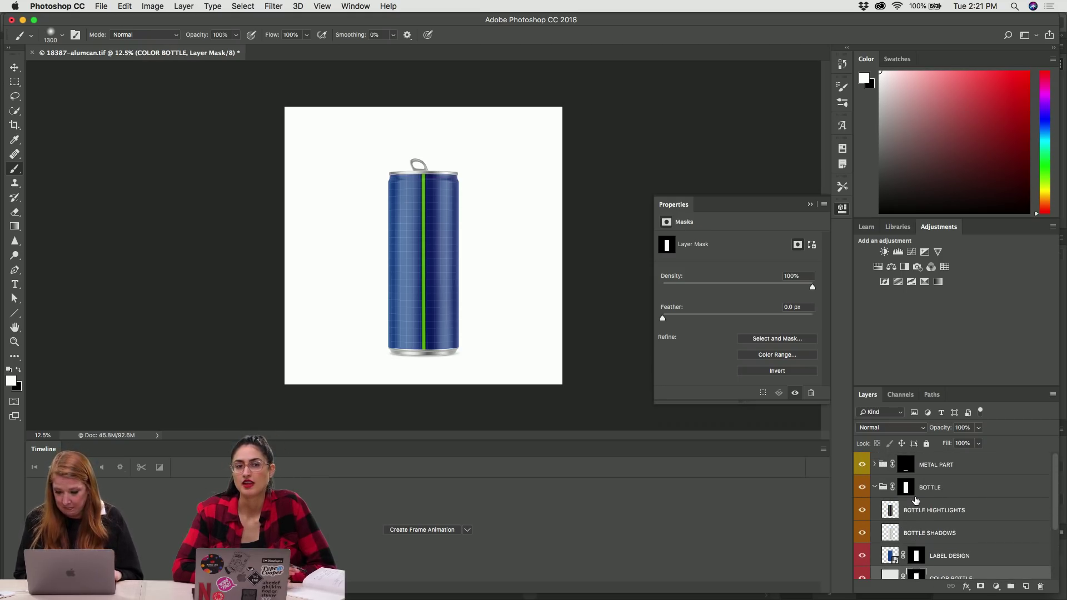
scroll(916, 500, down, 4)
scroll(916, 503, up, 3)
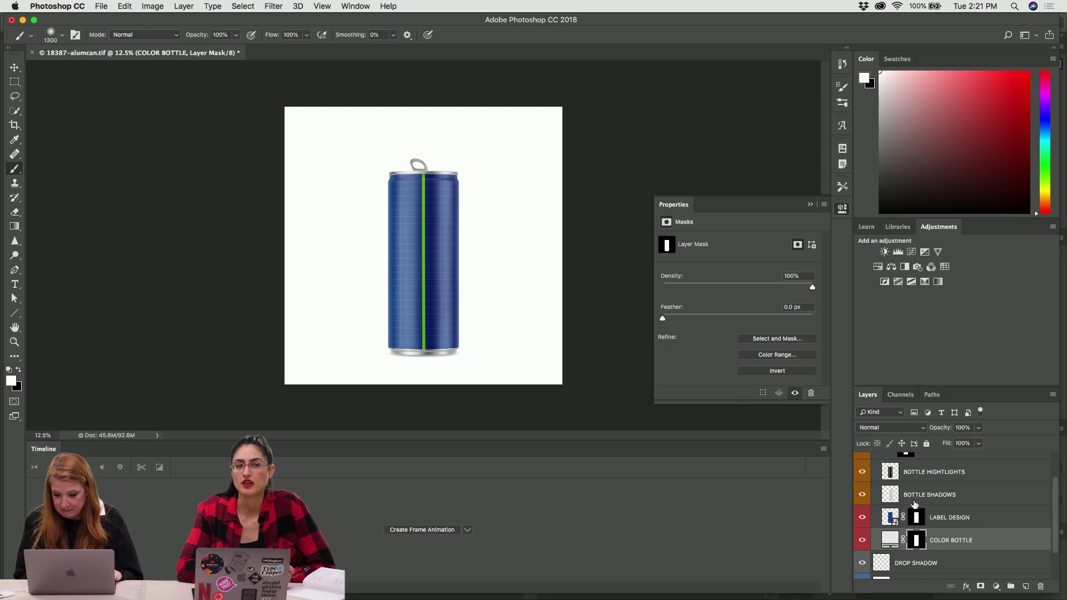
Open the LABEL DESIGN smart object's contents and paste the red label there as a Smart Object, adding it to the current library.
double_click(890, 538)
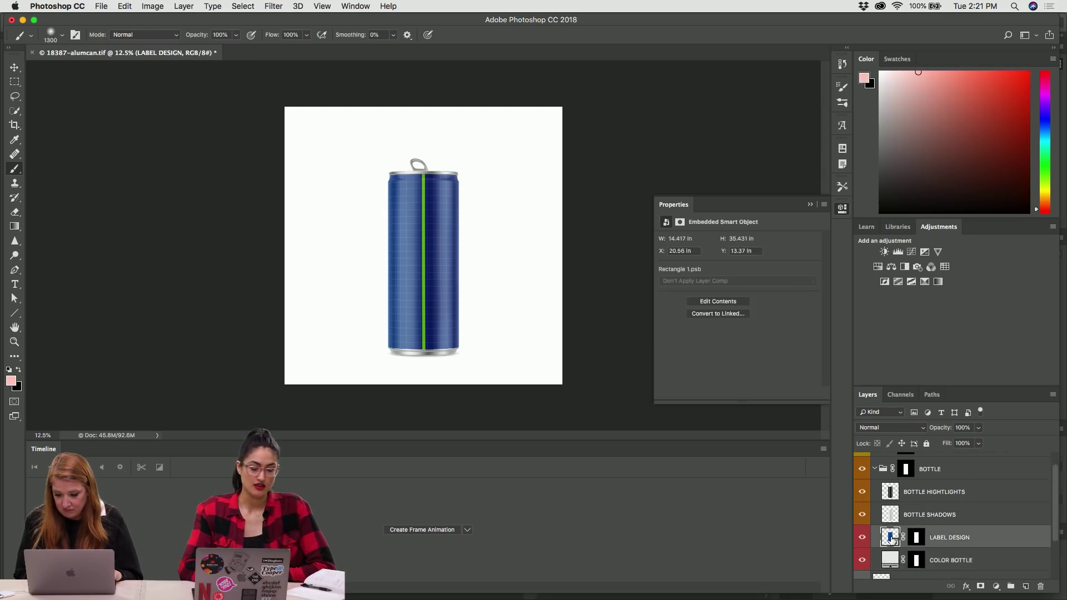
key(super+v)
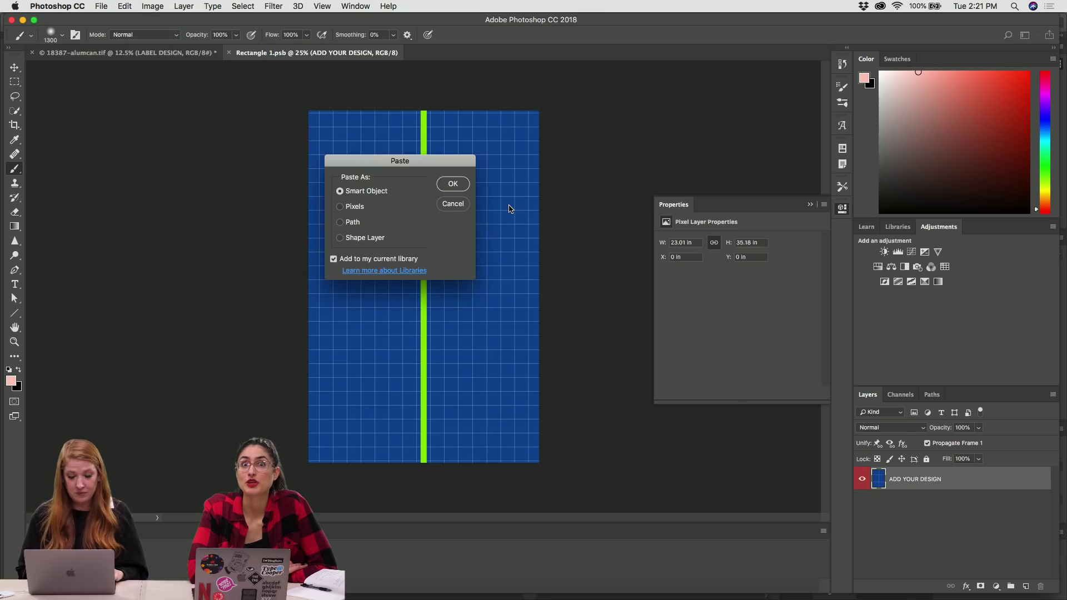
click(447, 184)
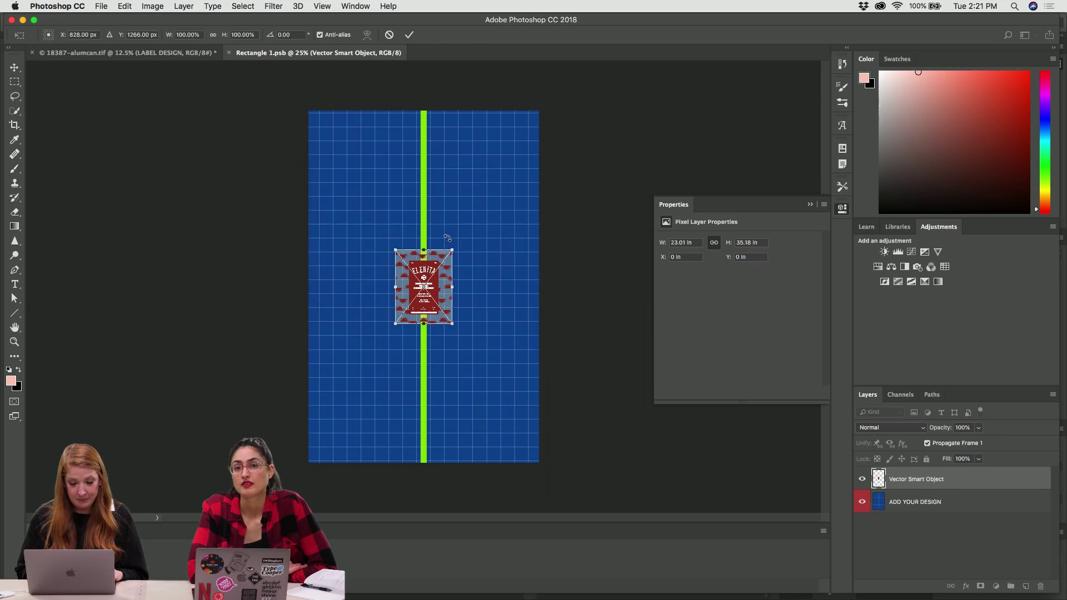
Scale the pasted red label to about 477% so it covers the canvas, and center it horizontally over the green guide stripe.
drag(452, 247, 553, 103)
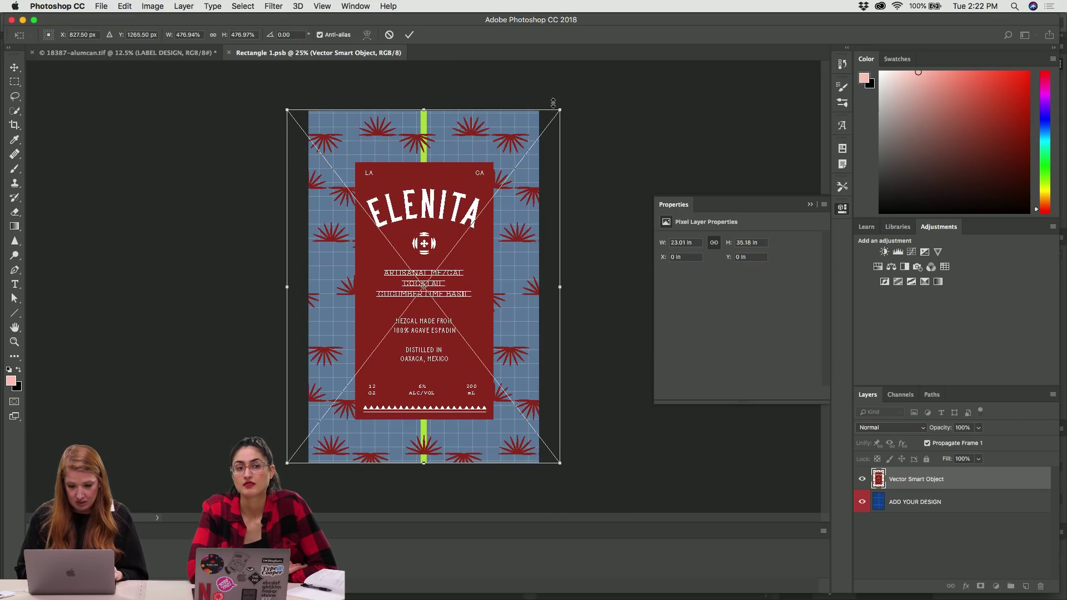
key(shift+Right)
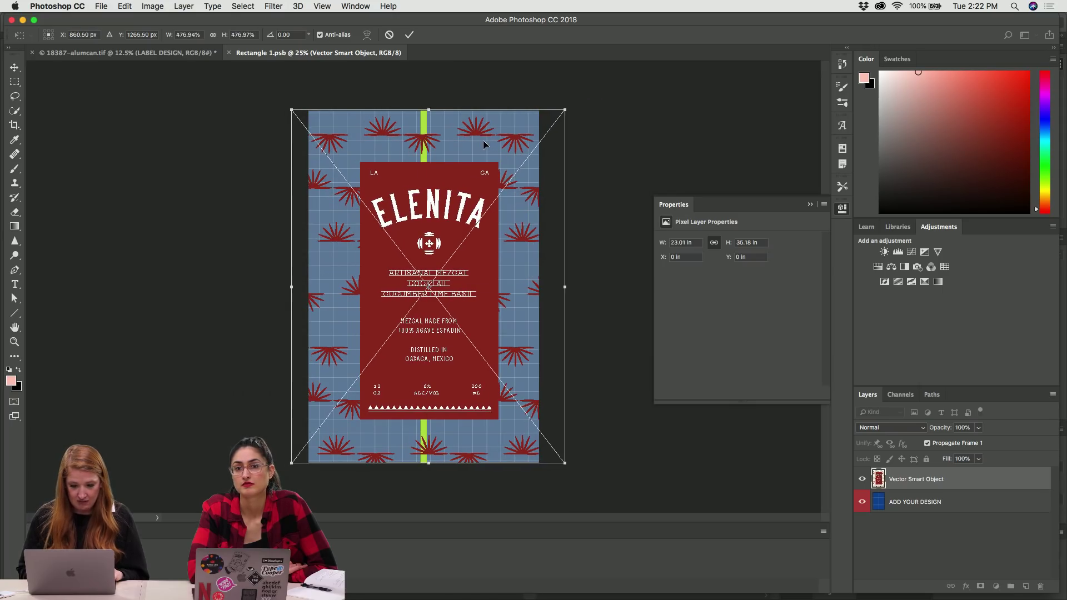
key(Right)
key(Right)
key(Right)
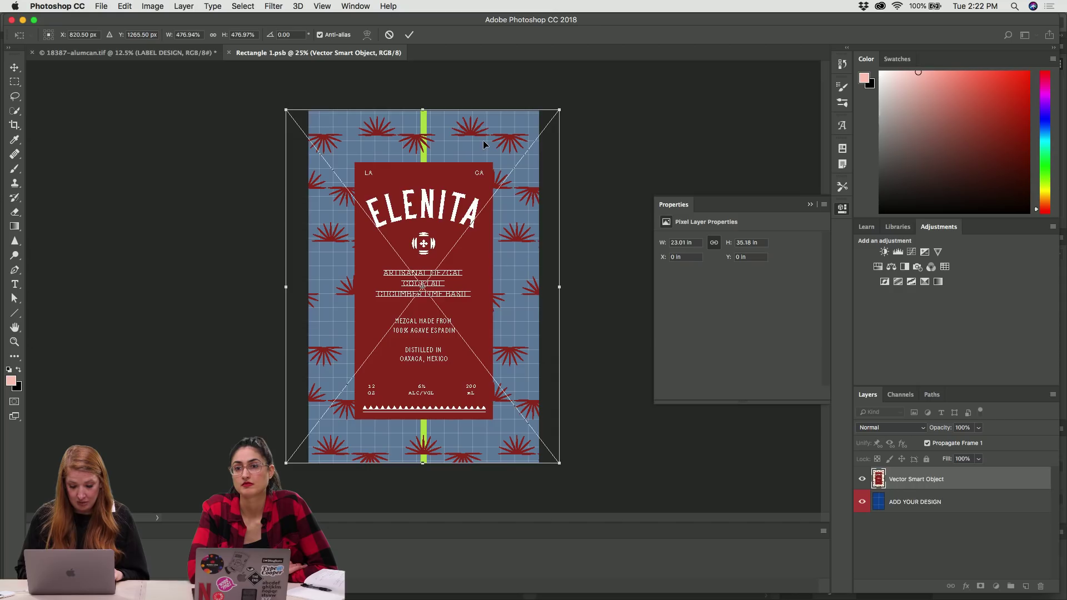
key(Return)
key(ctrl+e)
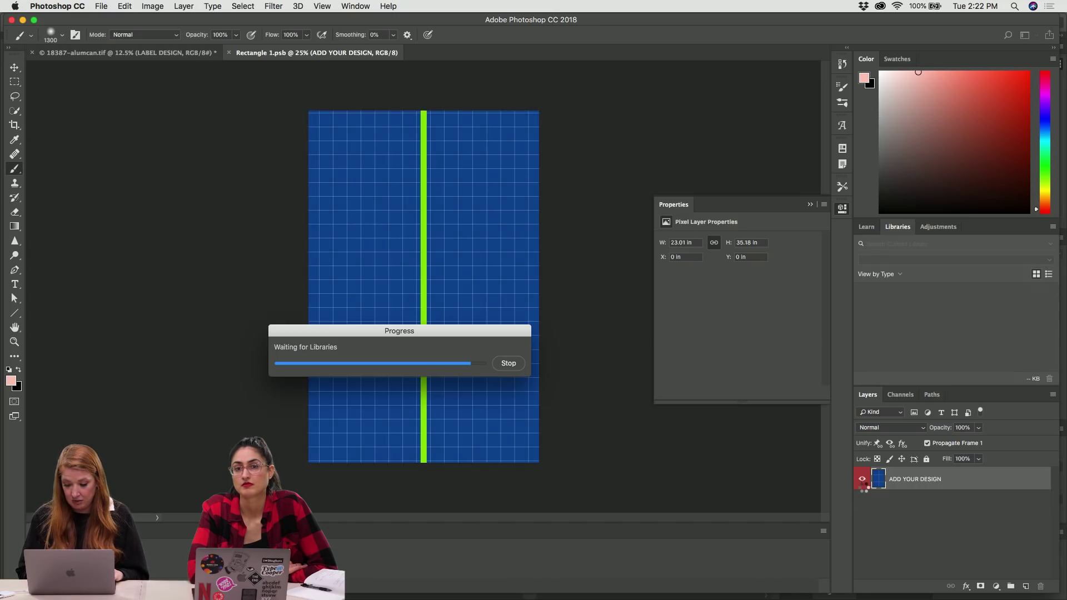
Hide the blue ADD YOUR DESIGN template layer and add a blank layer directly beneath the label artwork.
click(859, 501)
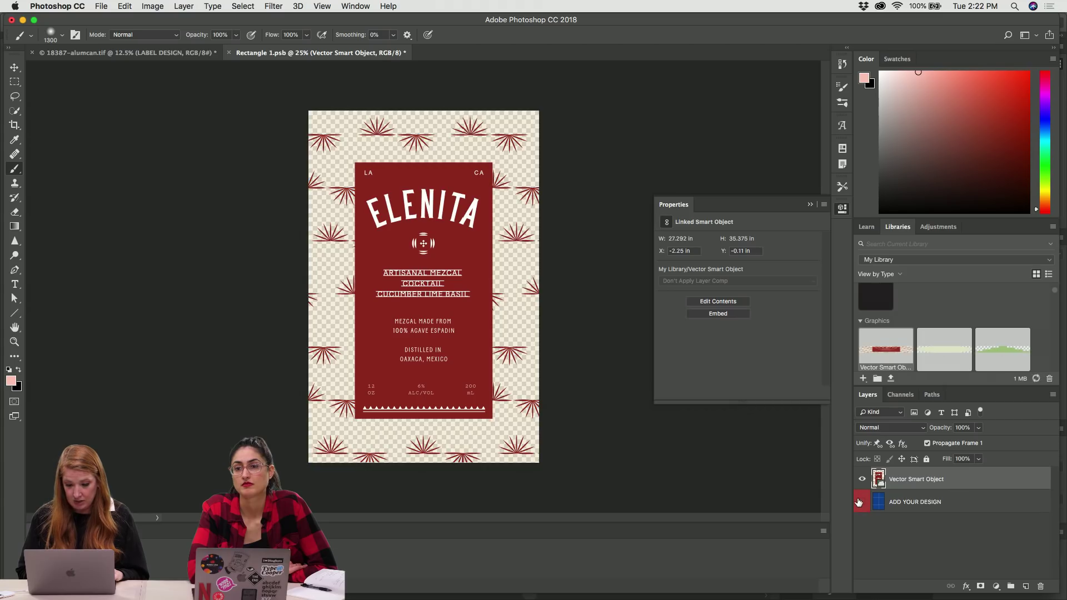
click(1026, 586)
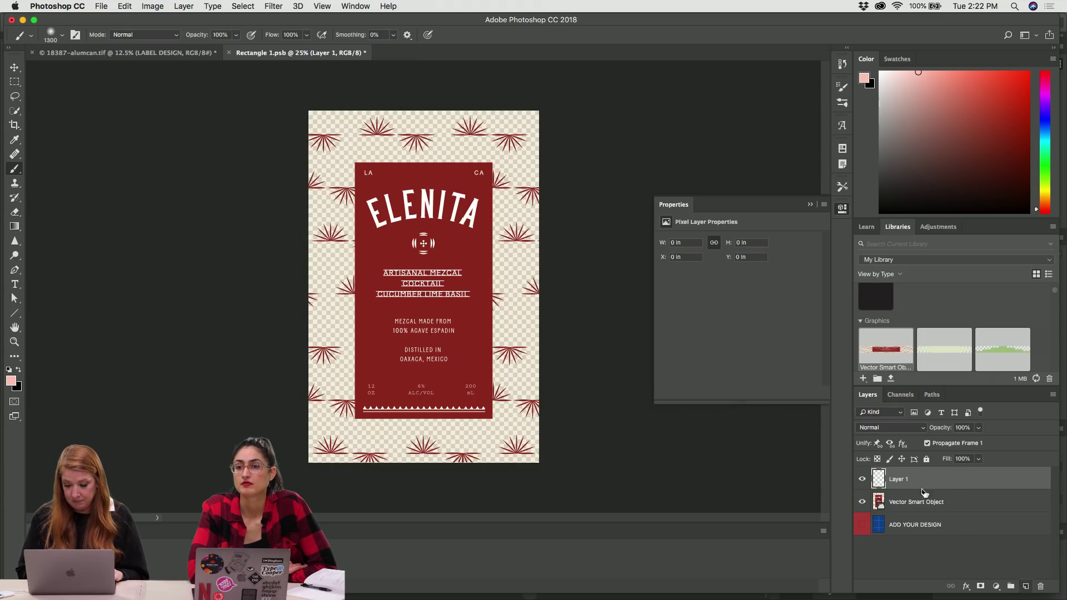
drag(915, 483, 913, 508)
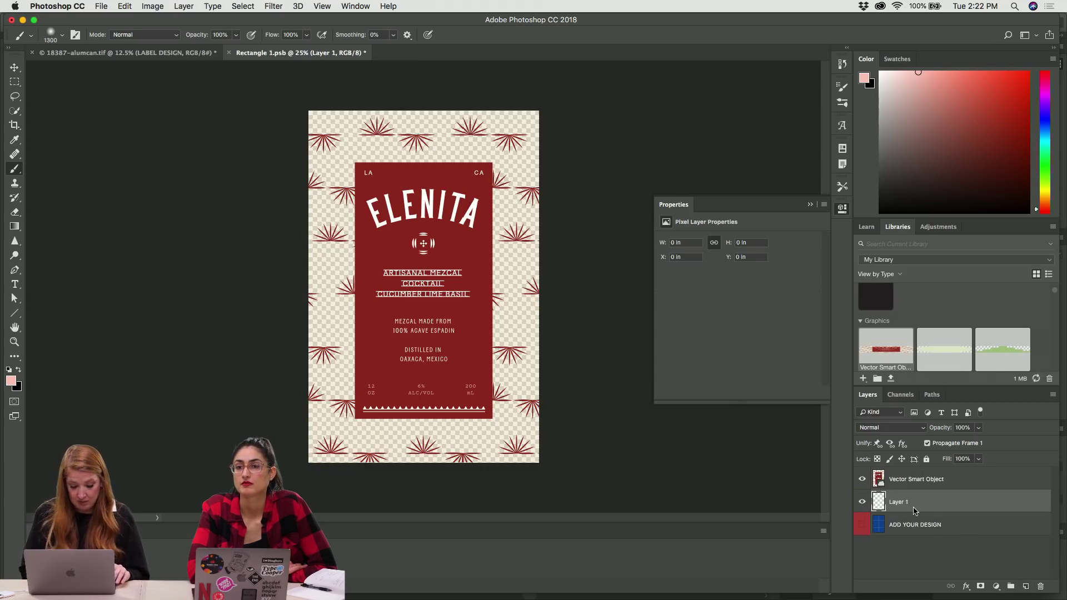
Fill the blank layer beneath the label with white in Normal mode at 100% opacity.
key(shift+BackSpace)
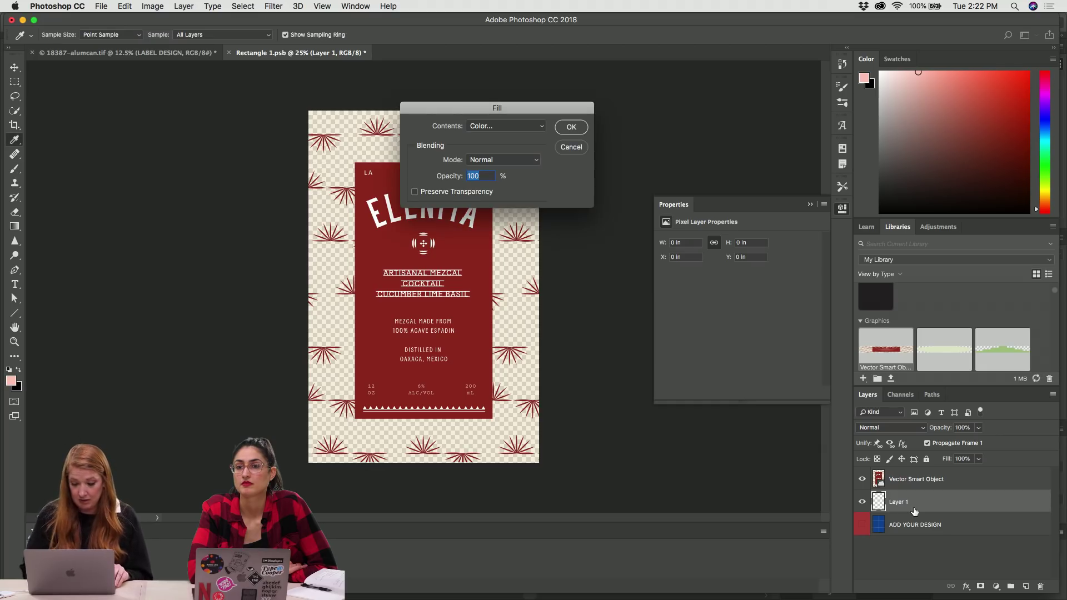
click(492, 127)
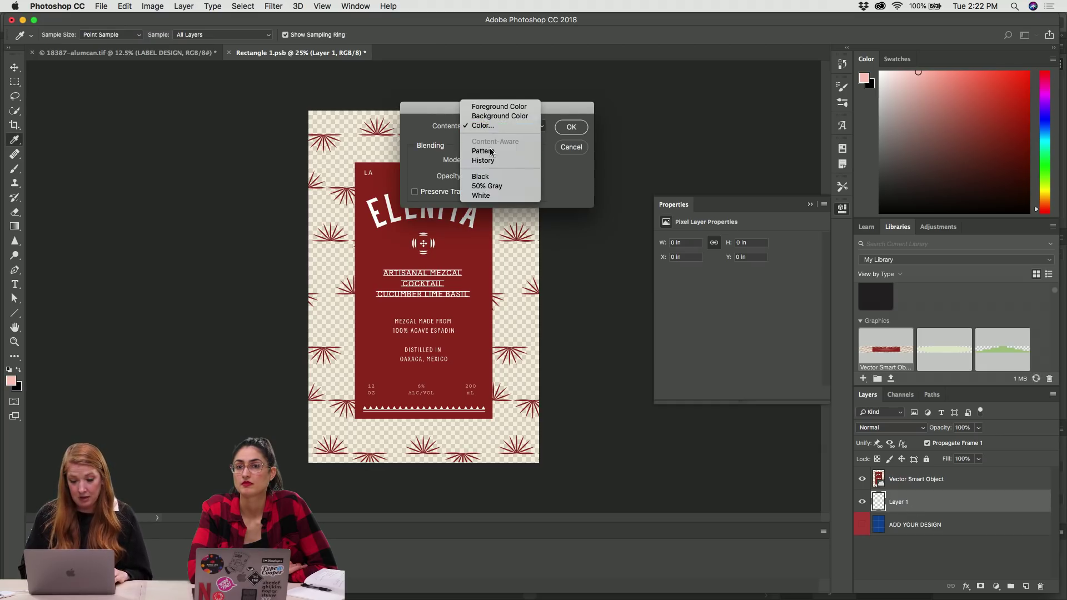
click(489, 195)
click(576, 127)
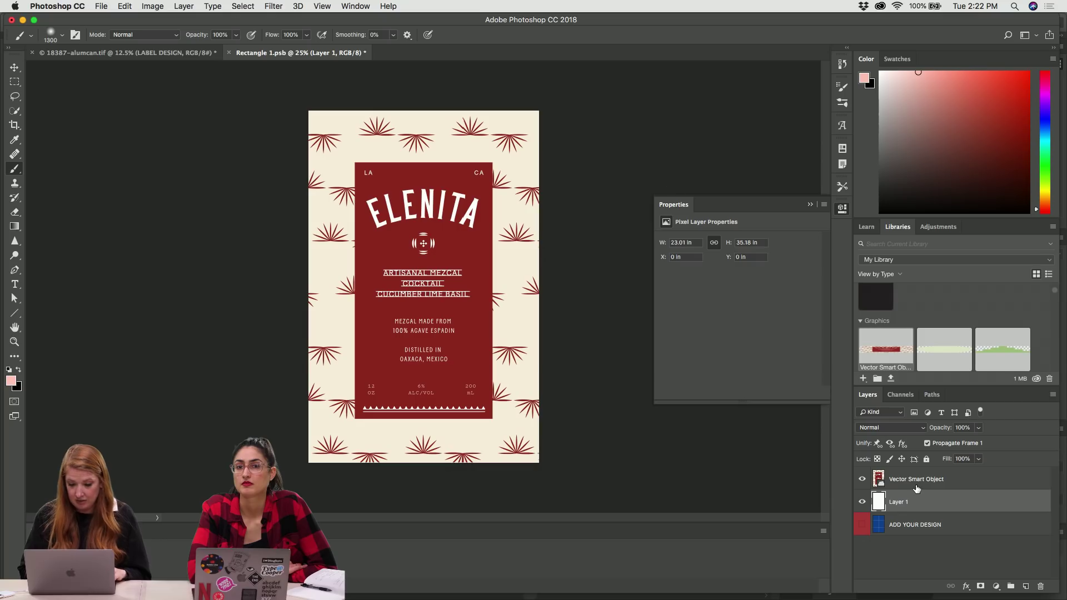
Save the label design contents and return to 18387-alumcan.tif to inspect the label on the can up close.
key(super+s)
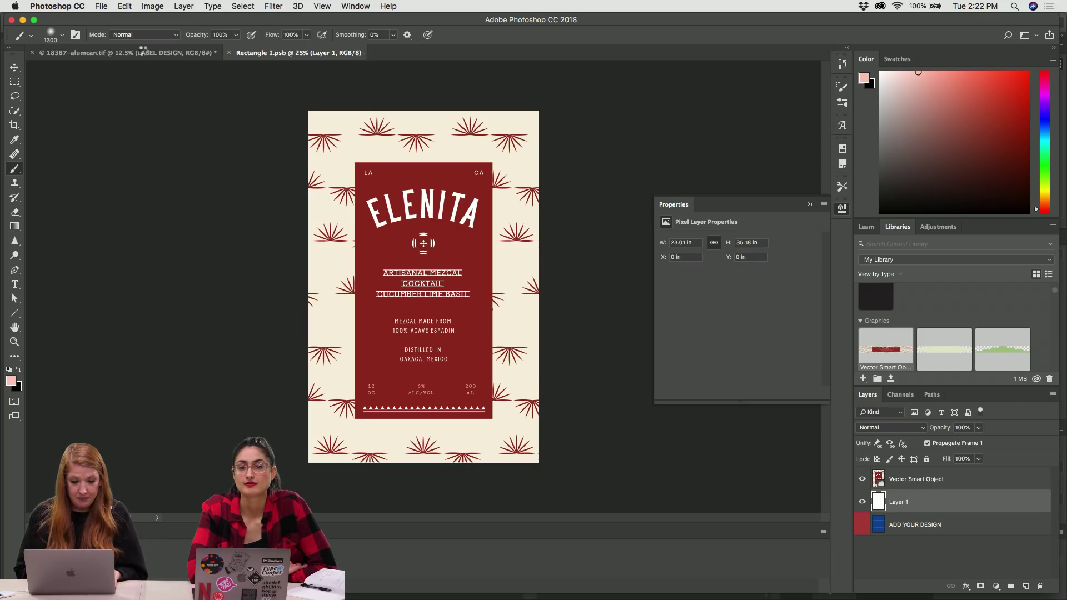
click(139, 52)
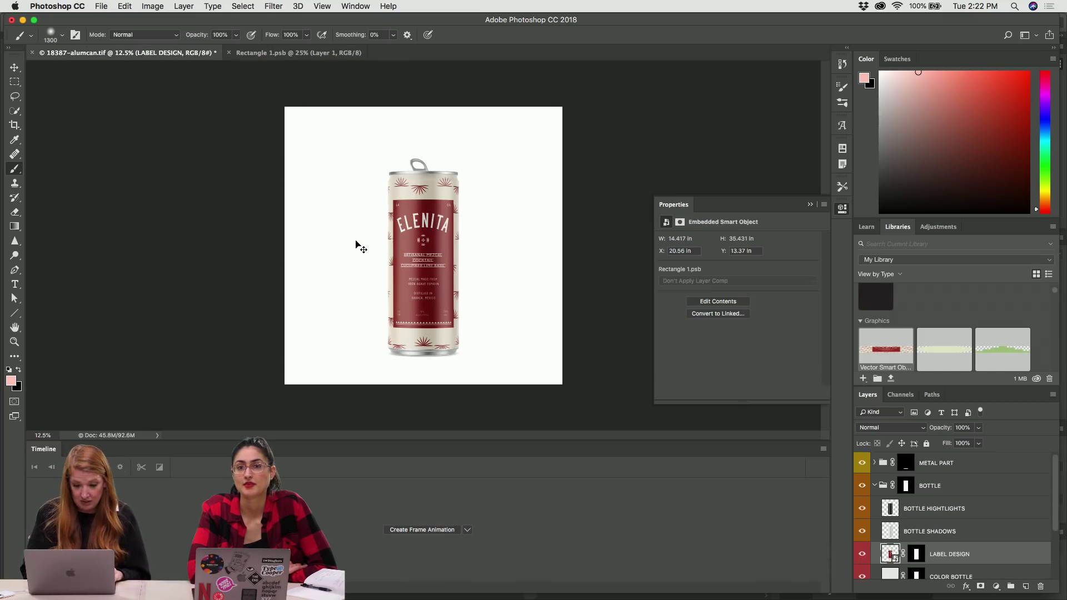
key(super+equal)
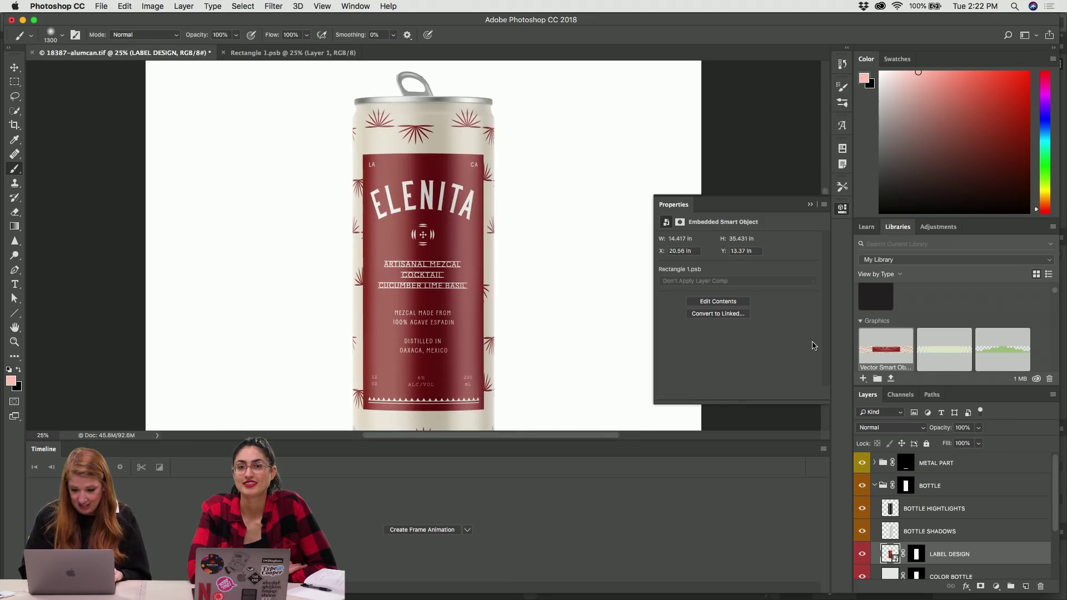
scroll(389, 154, down, 3)
scroll(994, 500, down, 3)
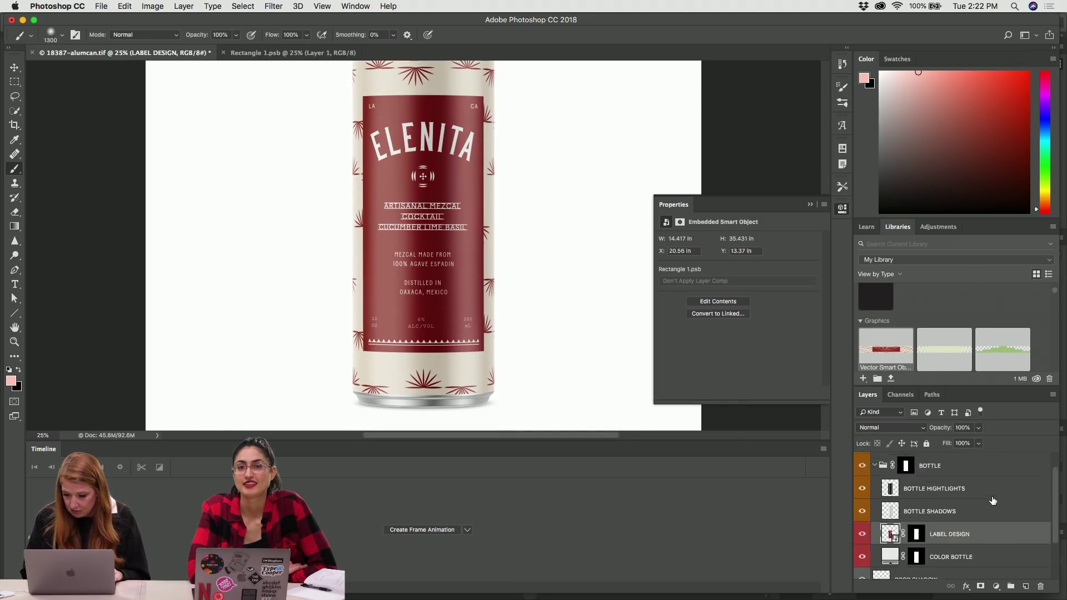
Set the BOTTLE HIGHTLIGHTS layer's opacity to 40%.
scroll(993, 501, up, 3)
click(925, 515)
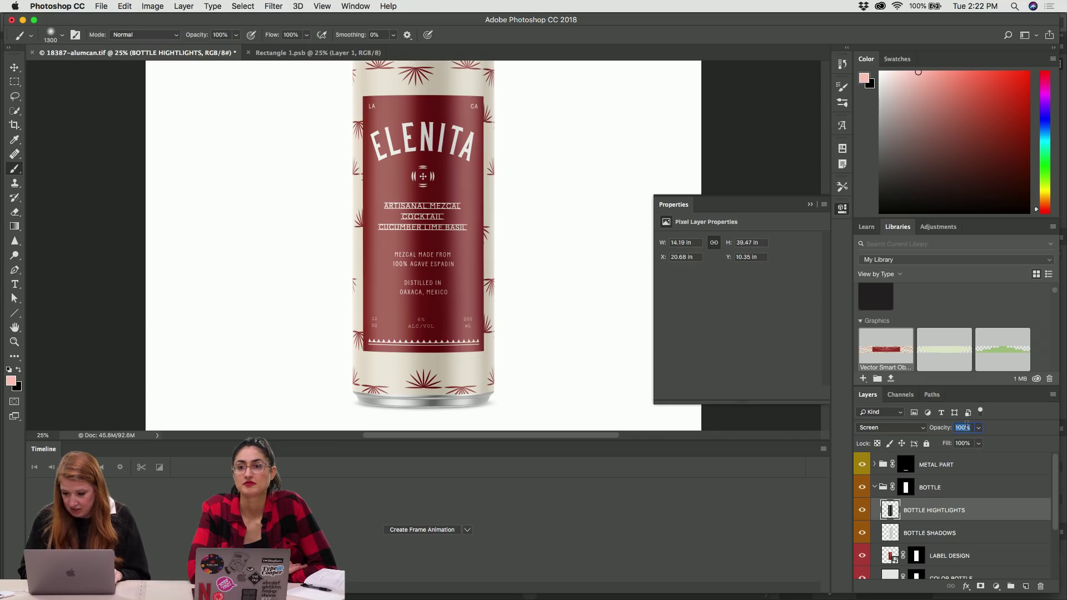
text(40)
key(Return)
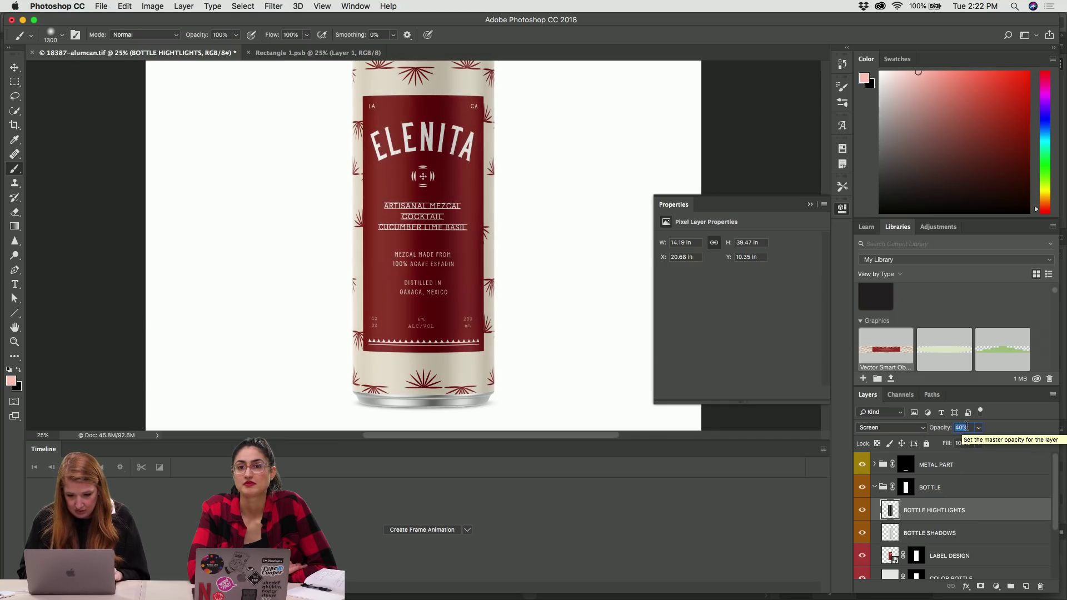
Set the BOTTLE SHADOWS layer's opacity to 60%.
click(930, 533)
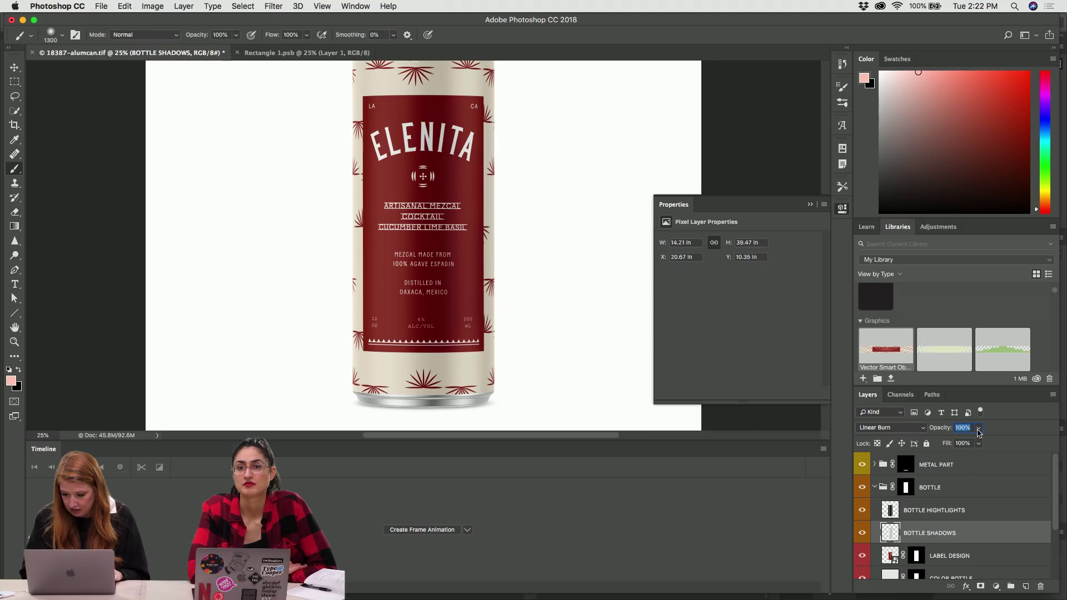
text(50)
key(Return)
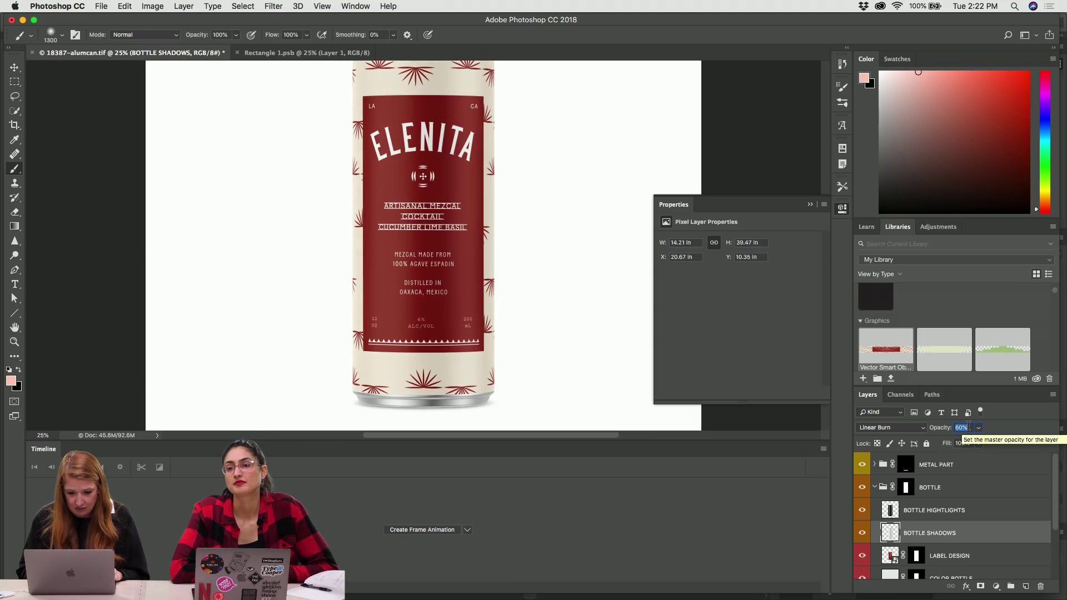
Set the BOTTLE SHADOWS layer's opacity to 60% and the BOTTLE HIGHTLIGHTS layer's opacity to 40%.
text(60)
key(Return)
click(930, 513)
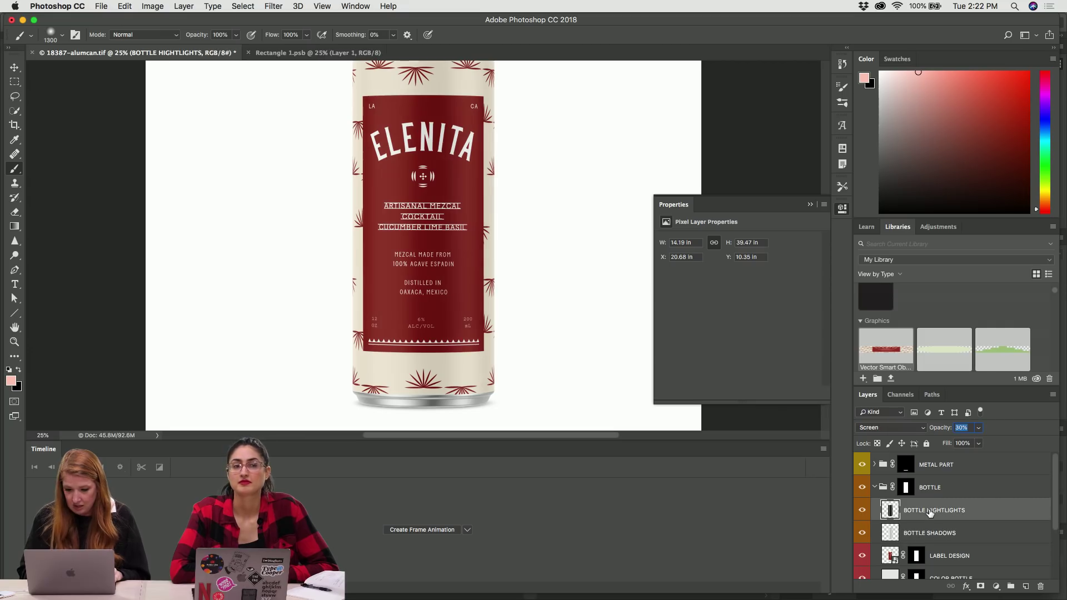
text(40)
key(Return)
Check the label on the can, then open the Vector Smart Object in Rectangle 1.psb for editing in Illustrator.
scroll(513, 255, up, 3)
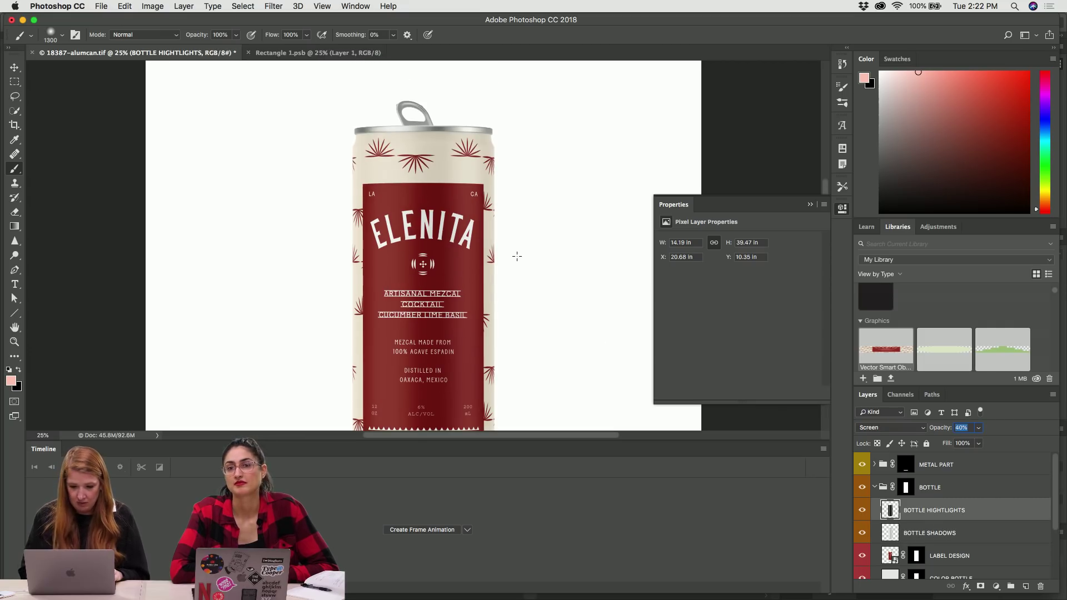
key(super+minus)
key(super+minus)
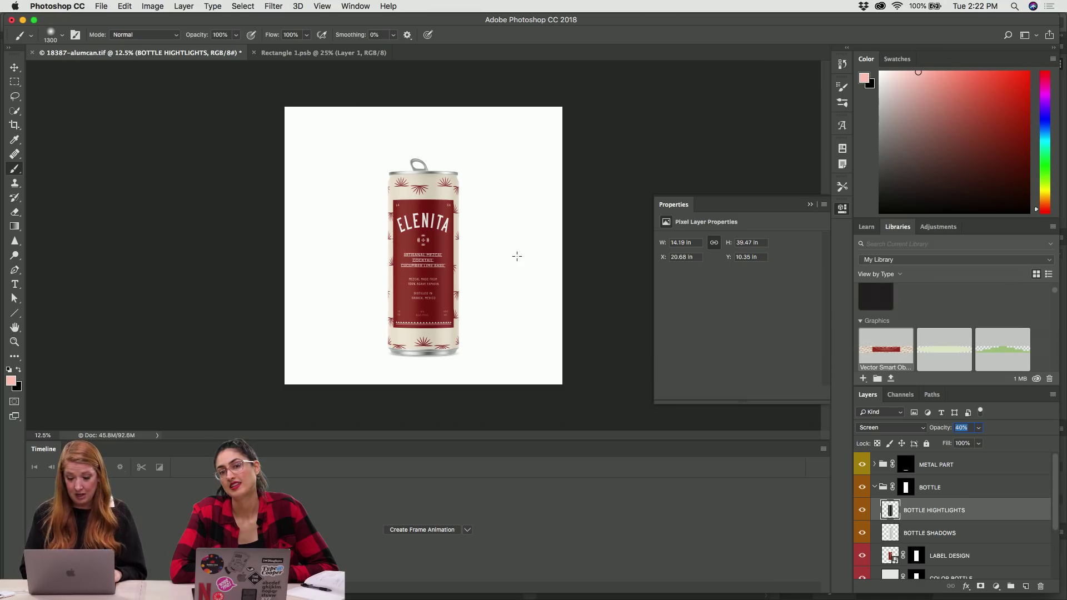
key(super+plus)
scroll(357, 151, down, 2)
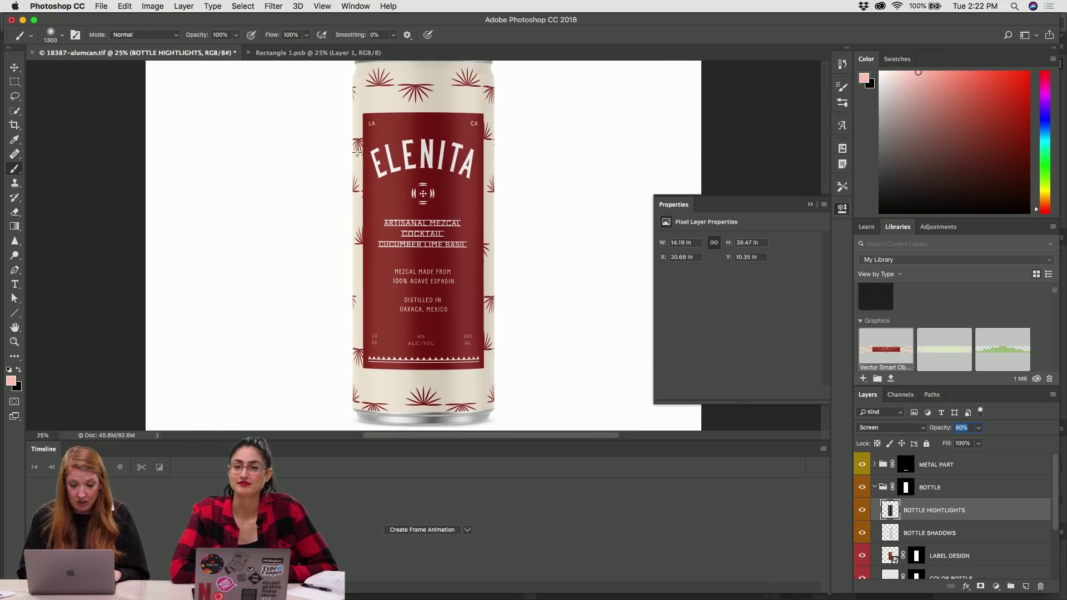
scroll(357, 151, down, 1)
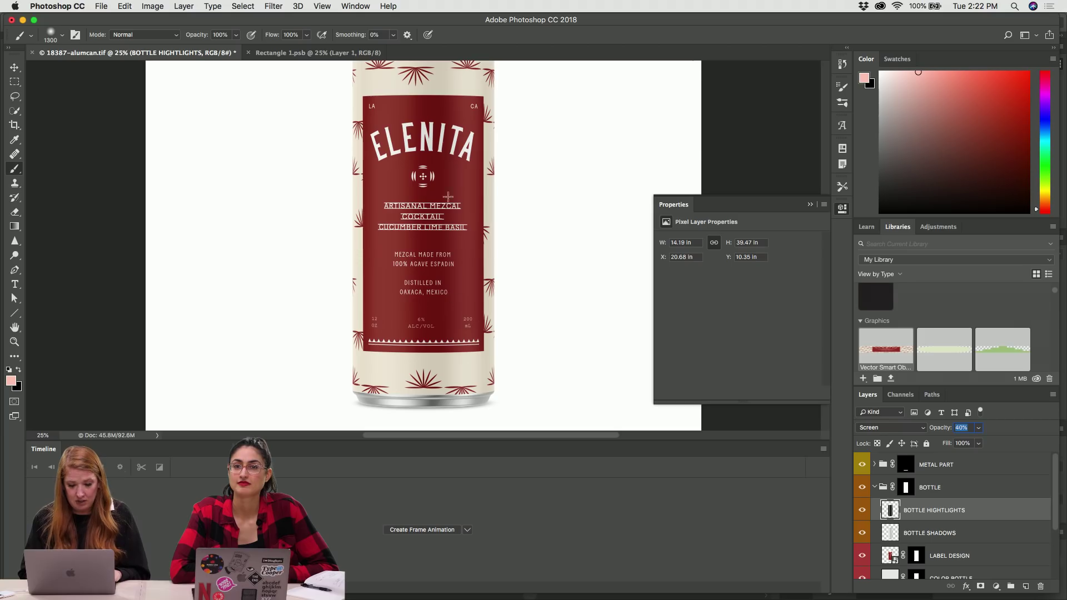
click(289, 56)
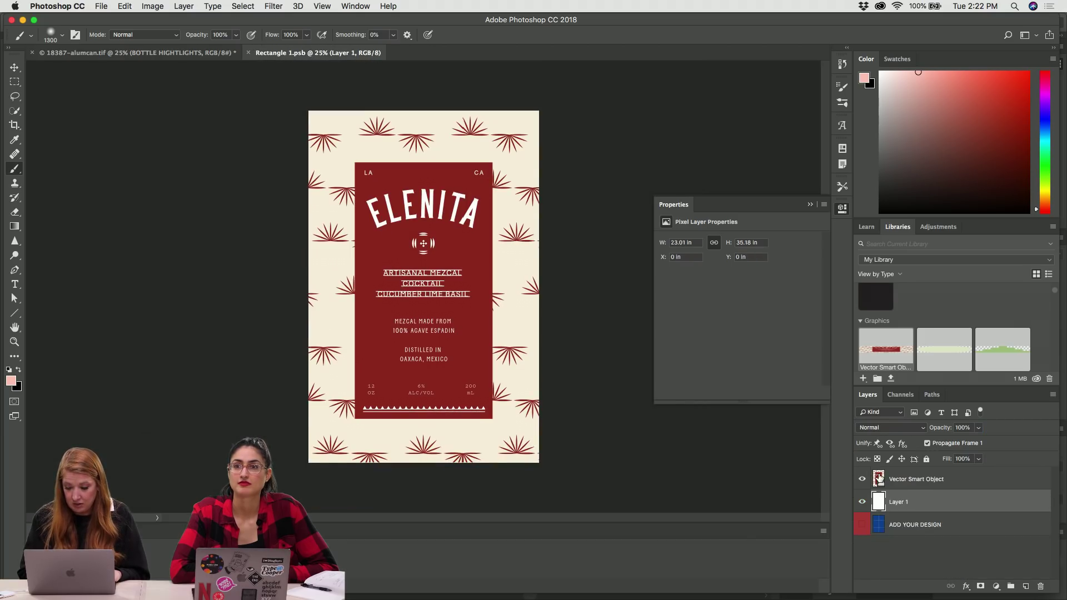
double_click(879, 476)
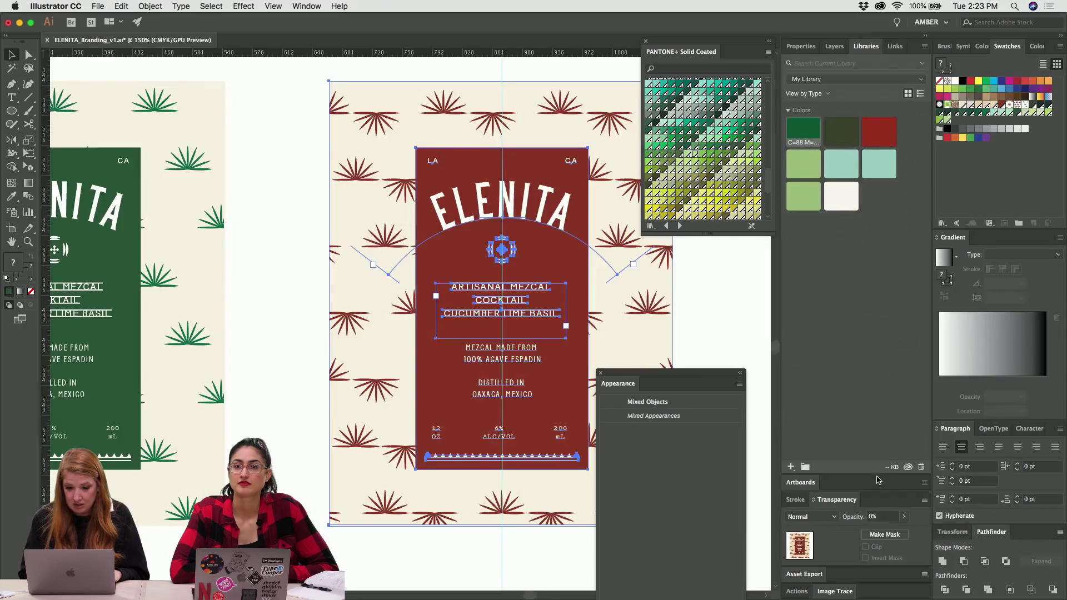
Stretch the red label panel taller by raising its two upper corner points, leaving the text in place.
key(super+equal)
key(super+equal)
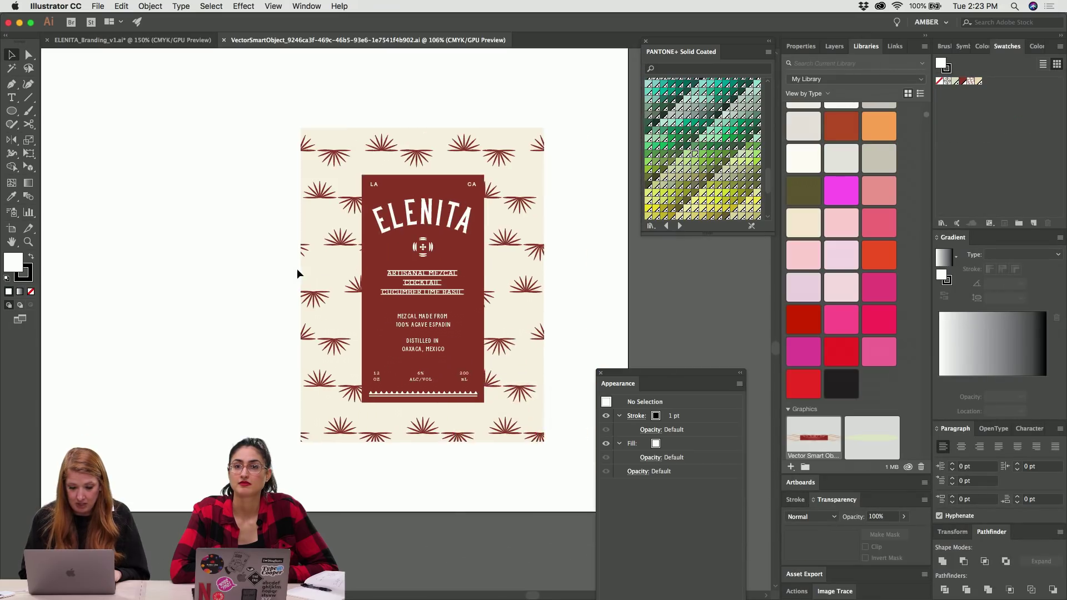
key(a)
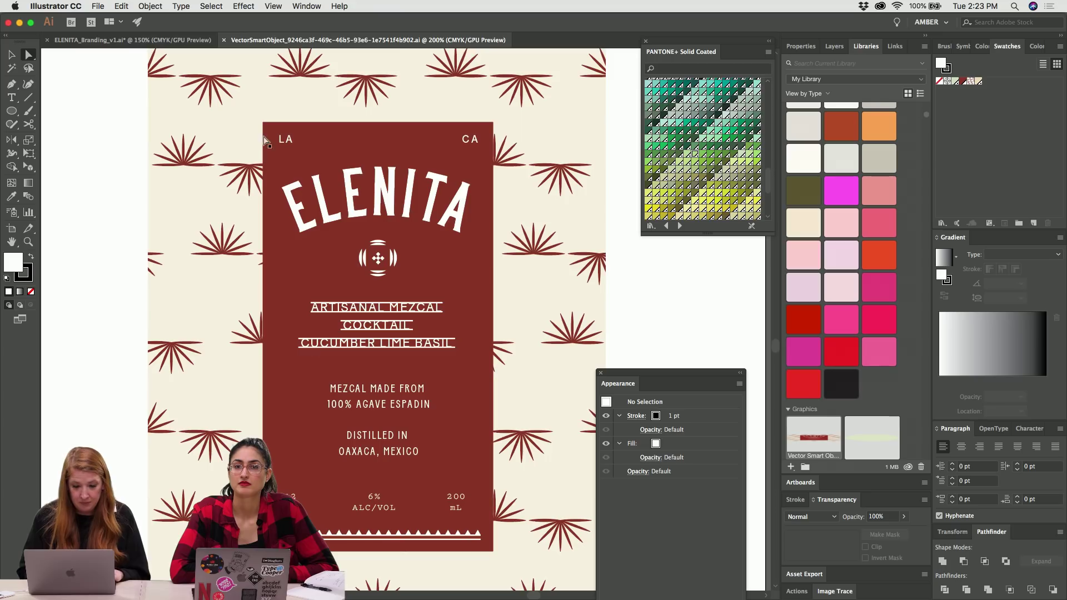
click(262, 129)
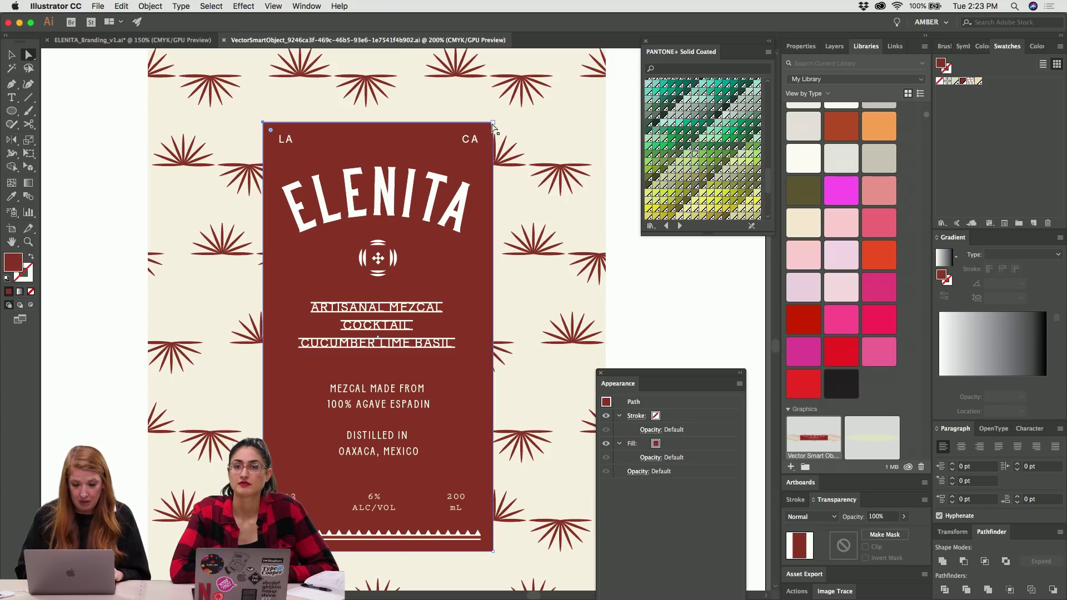
key(shift+Up)
key(shift+Up)
key(shift+Up)
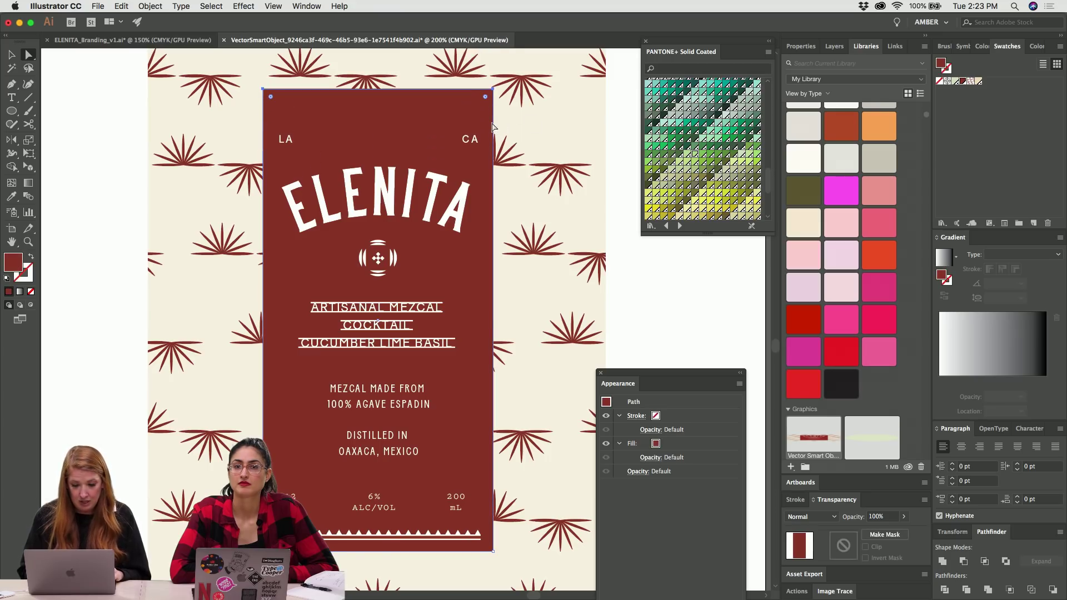
Move the LA and CA text and the arched ELENITA title up together, close to the panel's upper edge.
key(v)
click(471, 140)
shift+click(285, 140)
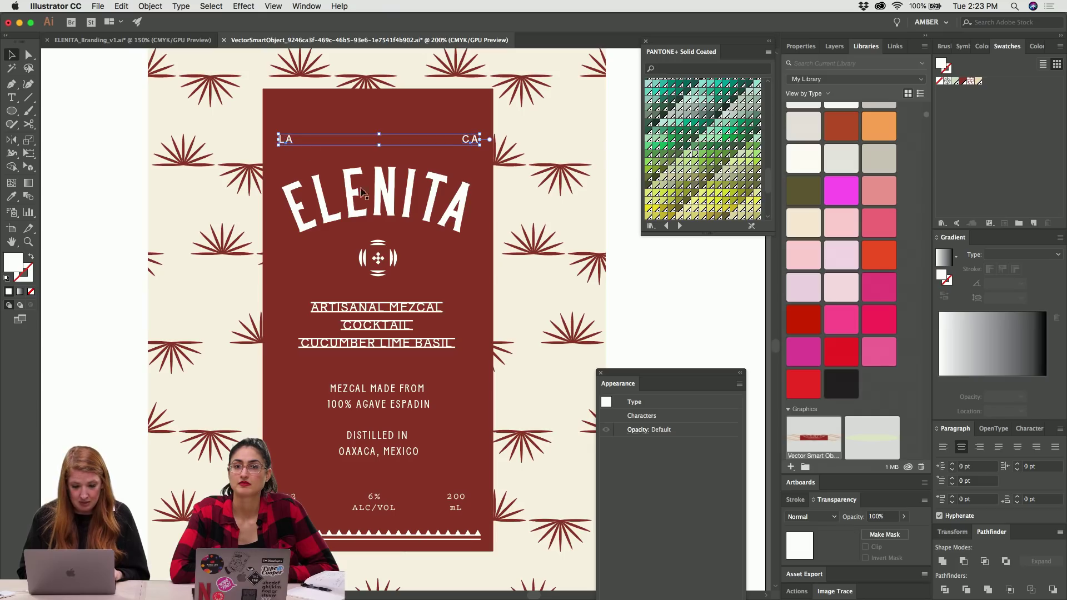
shift+click(367, 206)
drag(360, 207, 356, 172)
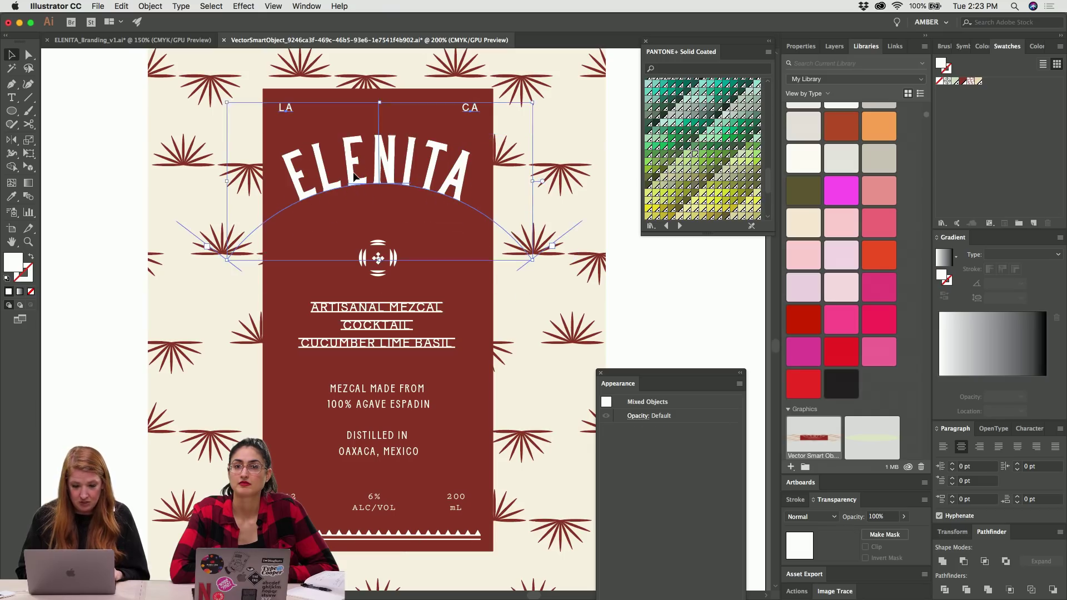
Nudge the round emblem up so it sits just beneath the ELENITA title.
click(376, 259)
key(shift+Up)
key(shift+Up)
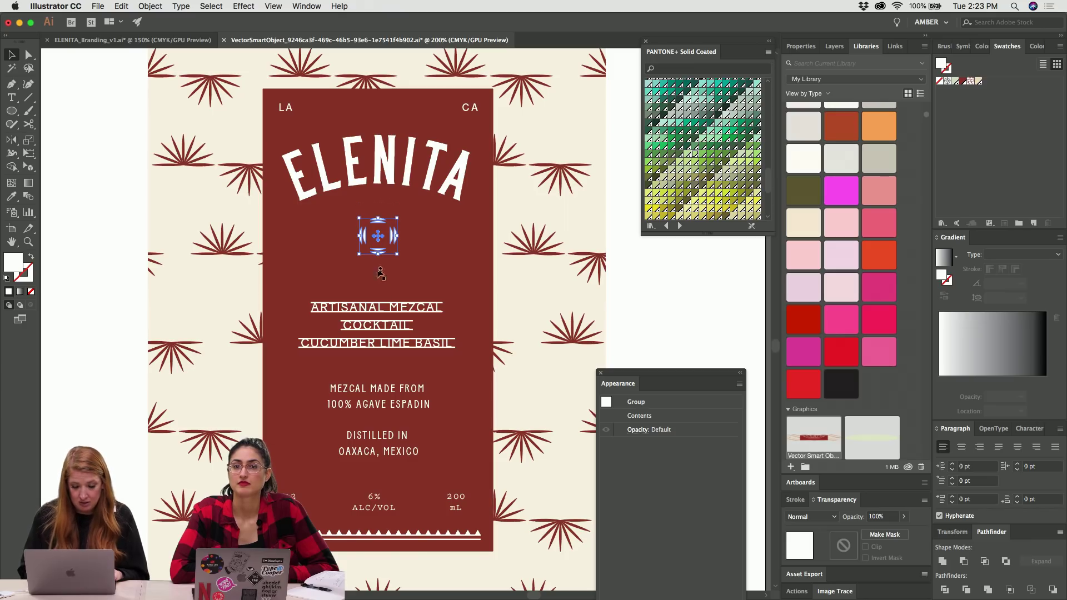
Select the underlined ARTISANAL MEZCAL COCKTAIL CUCUMBER LIME BASIL text without the background shapes and nudge it up toward the emblem.
drag(97, 293, 485, 364)
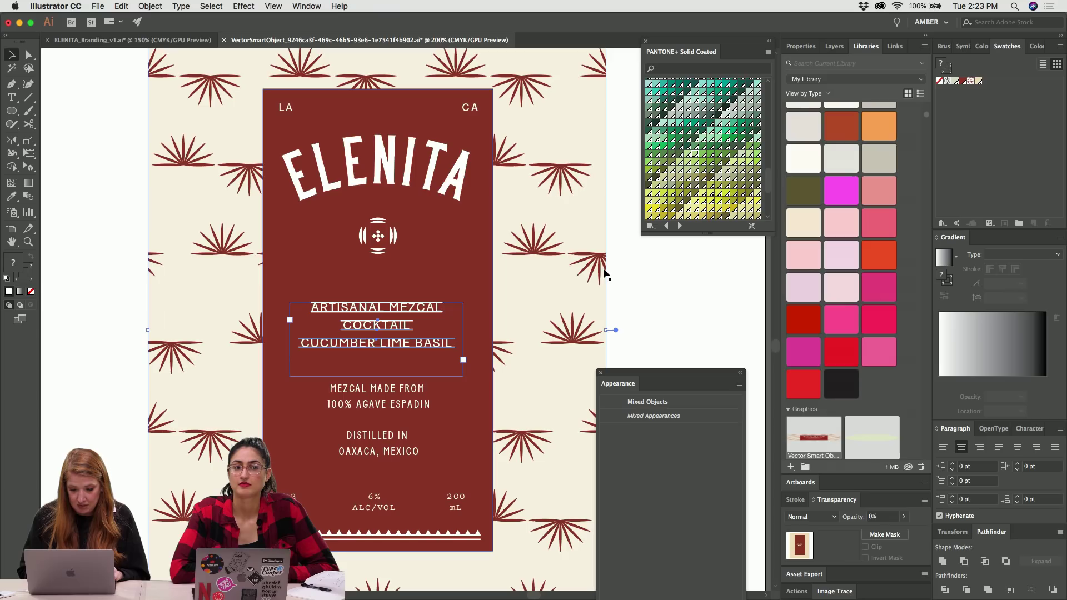
shift+click(606, 270)
shift+click(483, 269)
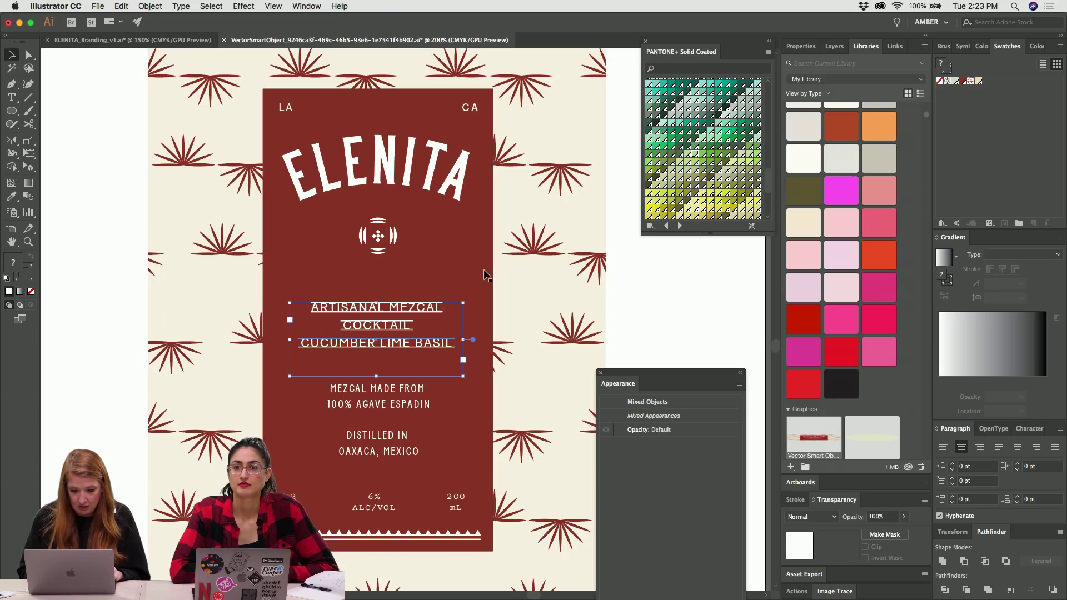
key(shift+Up)
key(Up)
key(Up)
key(Up)
key(Up)
key(Up)
key(Up)
key(Up)
key(Up)
key(Up)
key(Up)
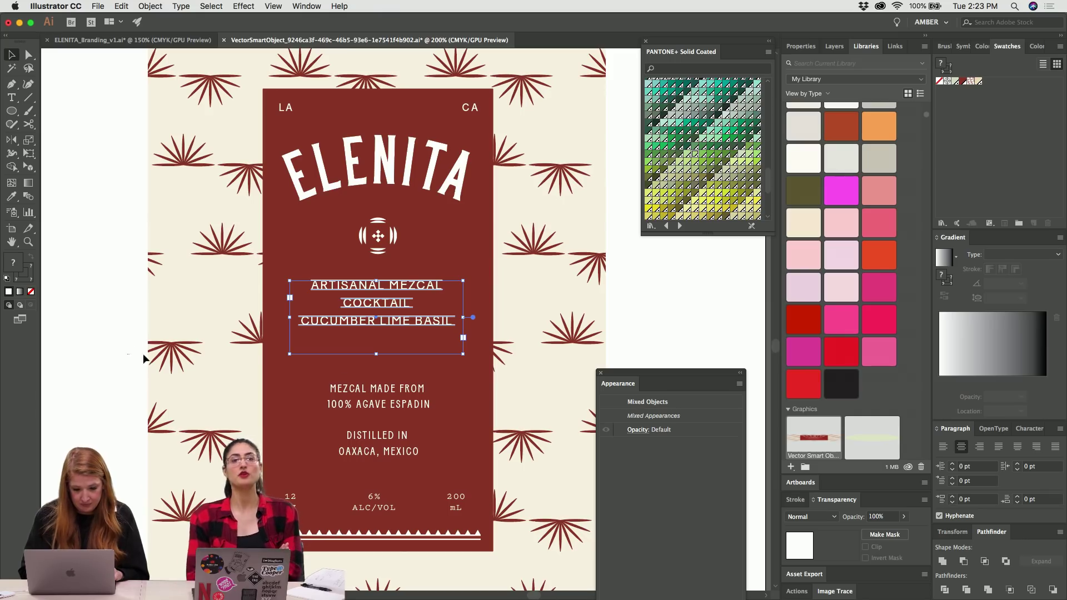
Select only the MEZCAL MADE FROM and DISTILLED IN text block and nudge it up slightly to even out the spacing.
drag(142, 354, 449, 459)
scroll(449, 456, right, 3)
scroll(449, 456, down, 1)
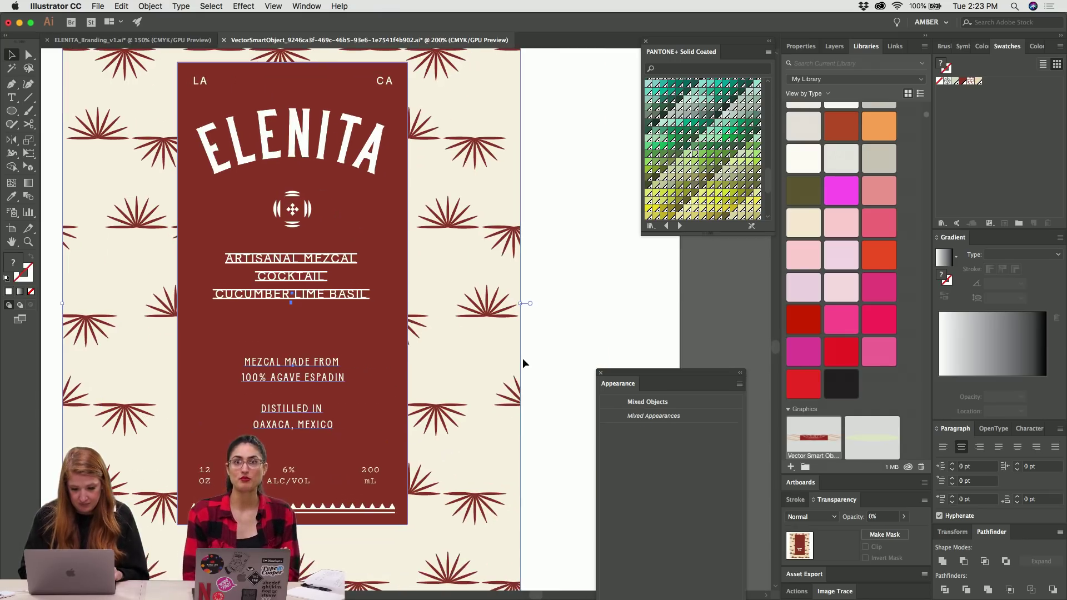
shift+click(508, 380)
shift+click(393, 336)
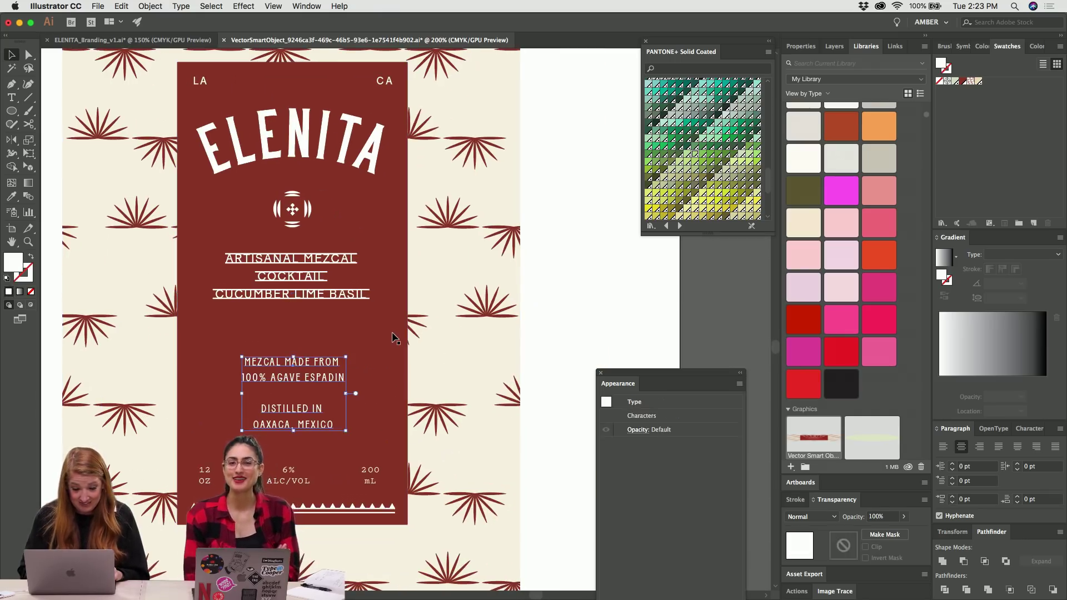
key(shift+Up)
key(shift+Up)
key(shift+Down)
key(Up)
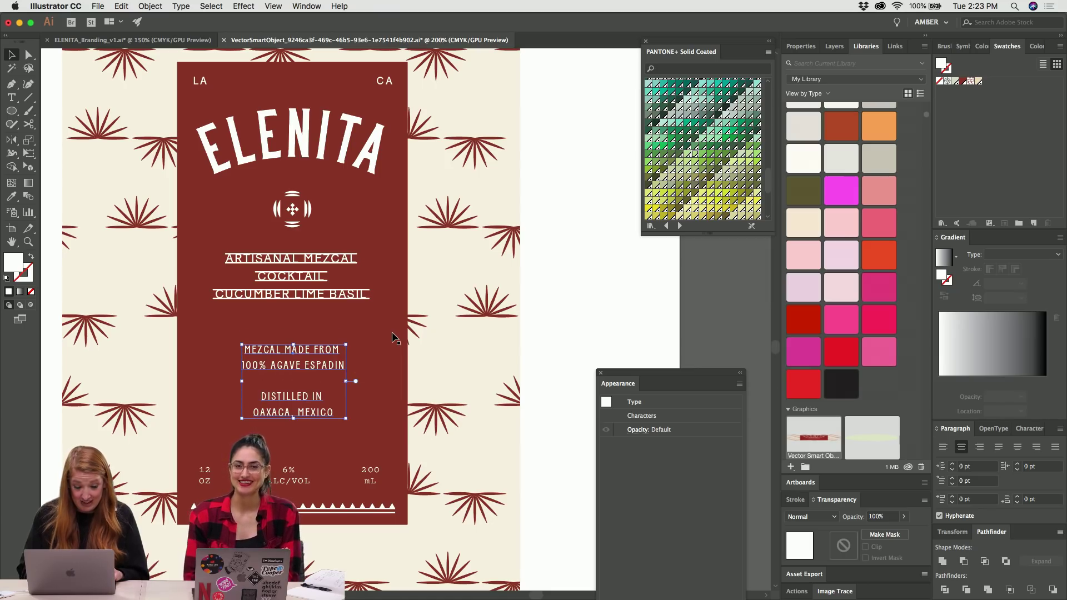
Select the red panel with all its text and artwork, excluding the patterned background, and nudge it down to center it vertically.
click(578, 225)
key(super+minus)
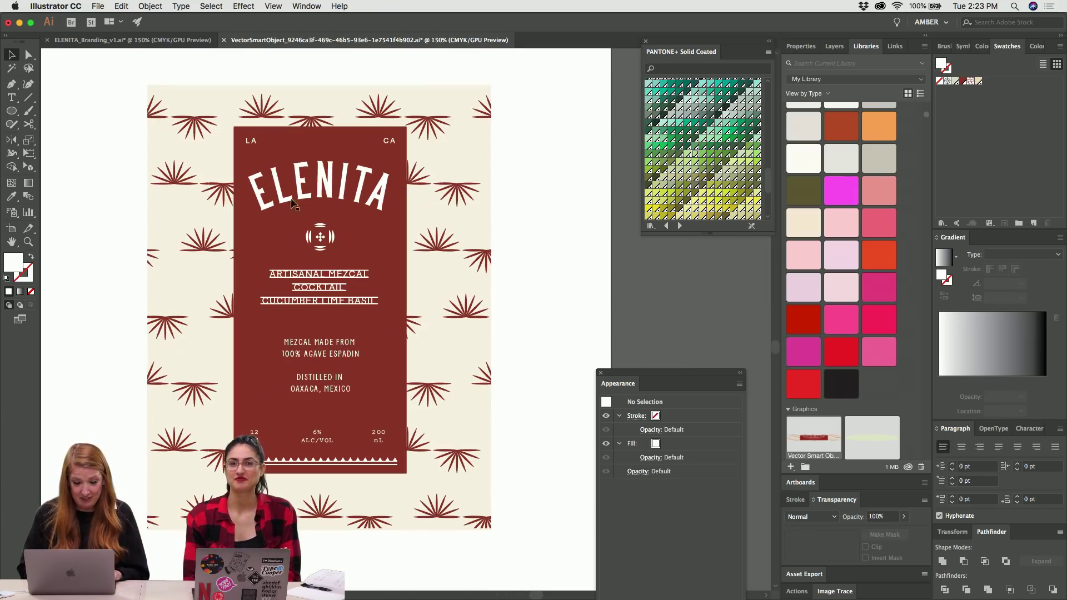
drag(135, 147, 423, 473)
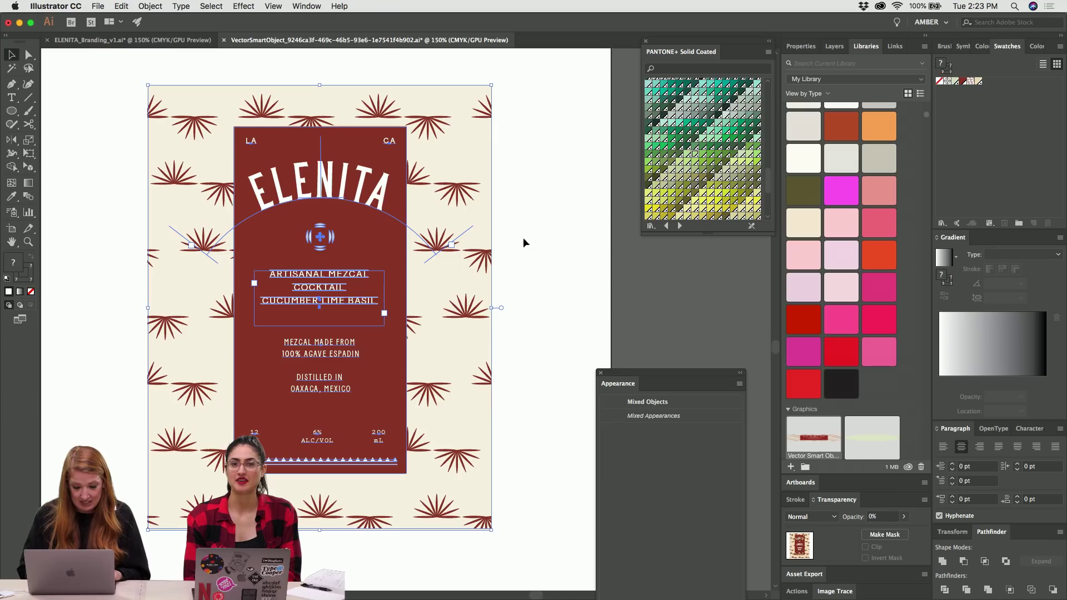
shift+click(488, 283)
key(shift+Down)
key(shift+Down)
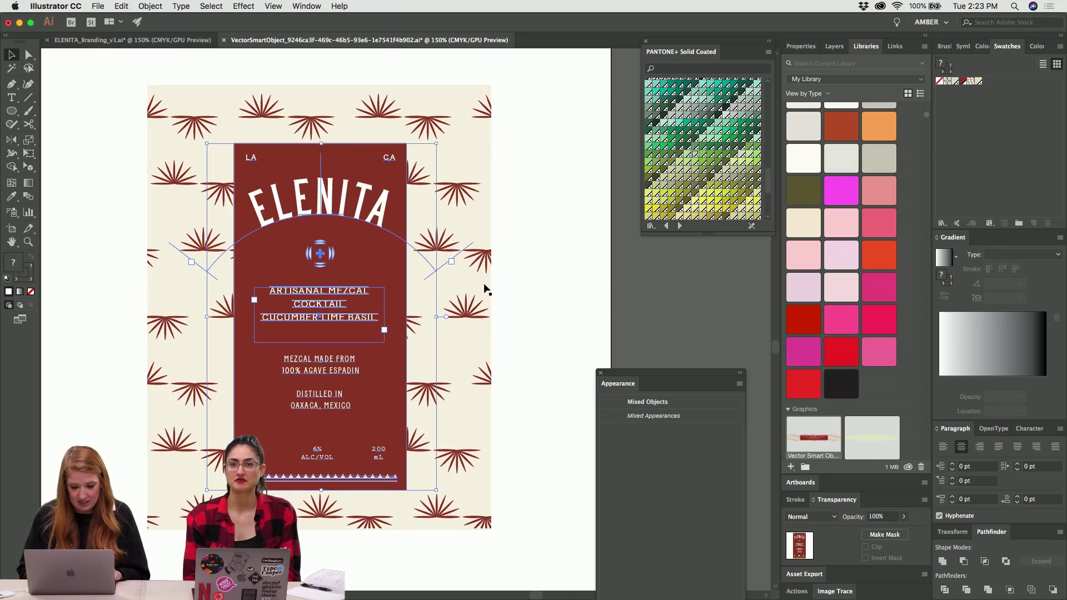
key(Up)
key(Up)
click(584, 229)
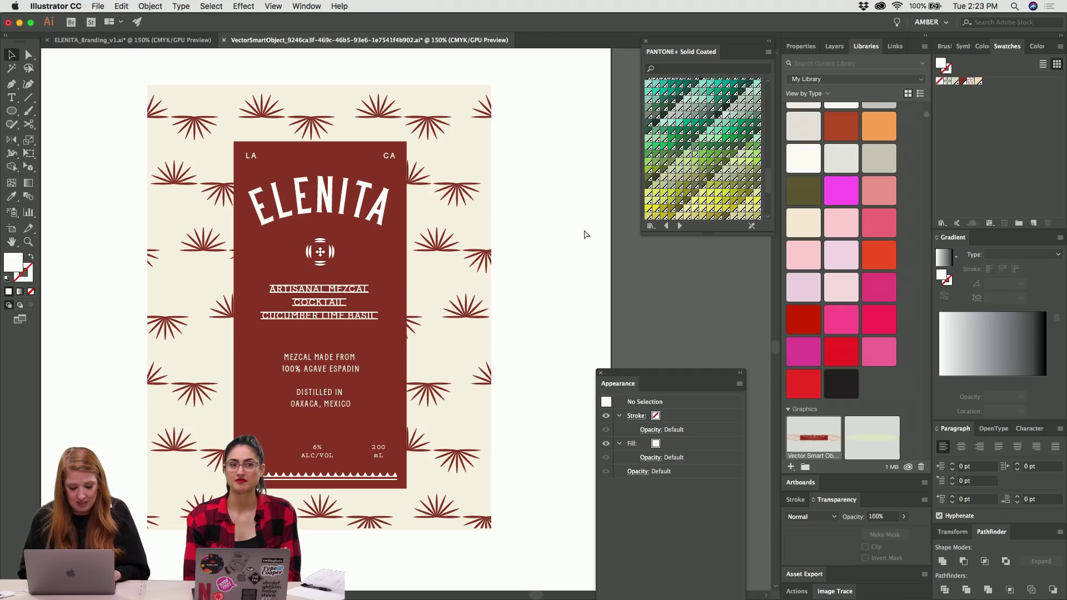
Save the label artwork, switch to Photoshop, save Rectangle 1.psb and return to 18387-alumcan.tif.
key(super+s)
key(super+Tab)
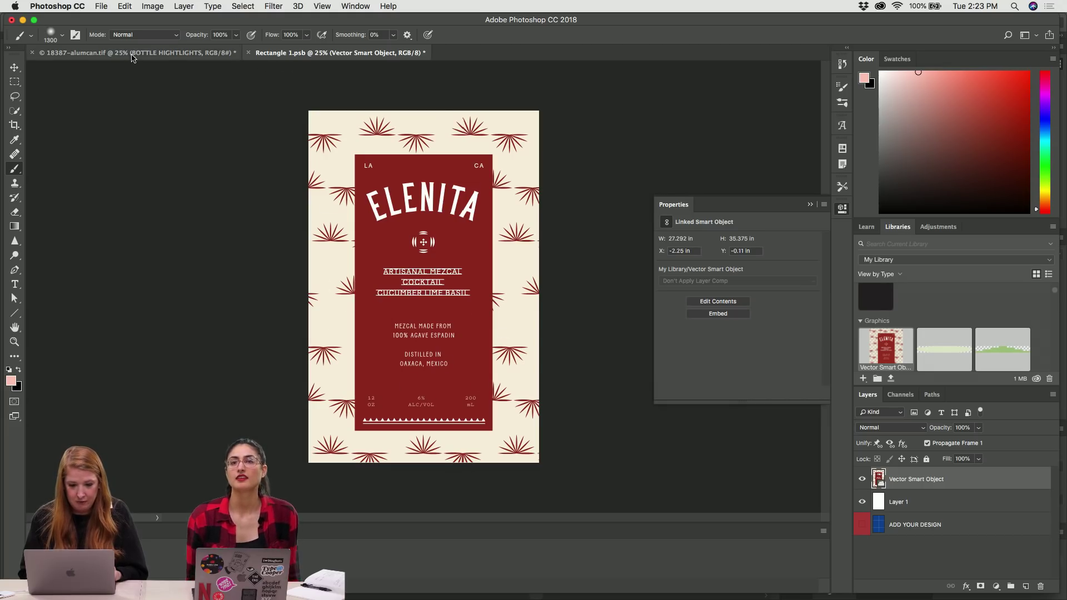
key(super+s)
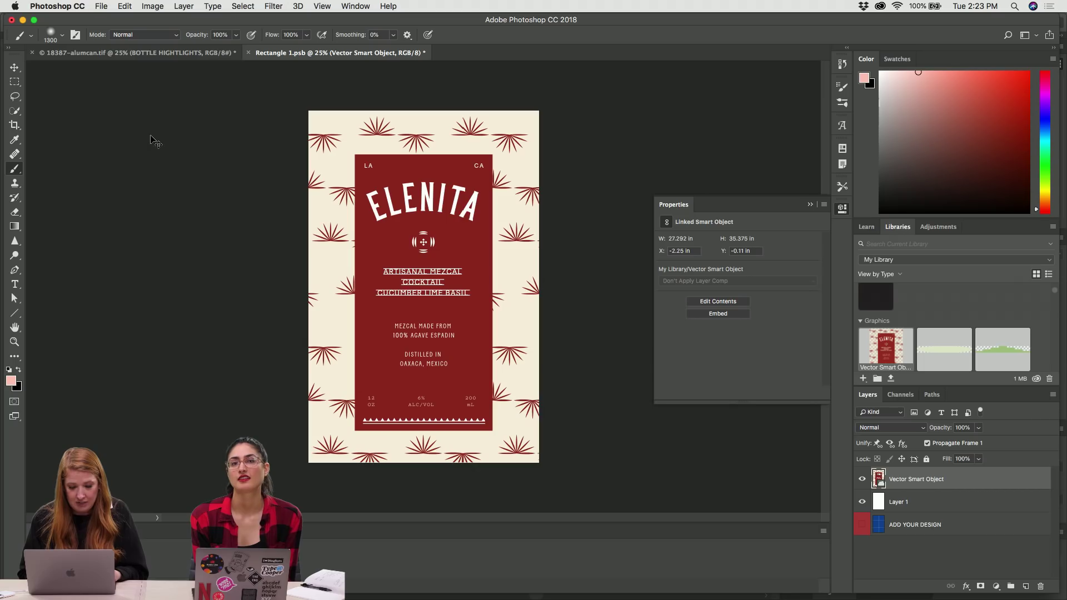
click(106, 52)
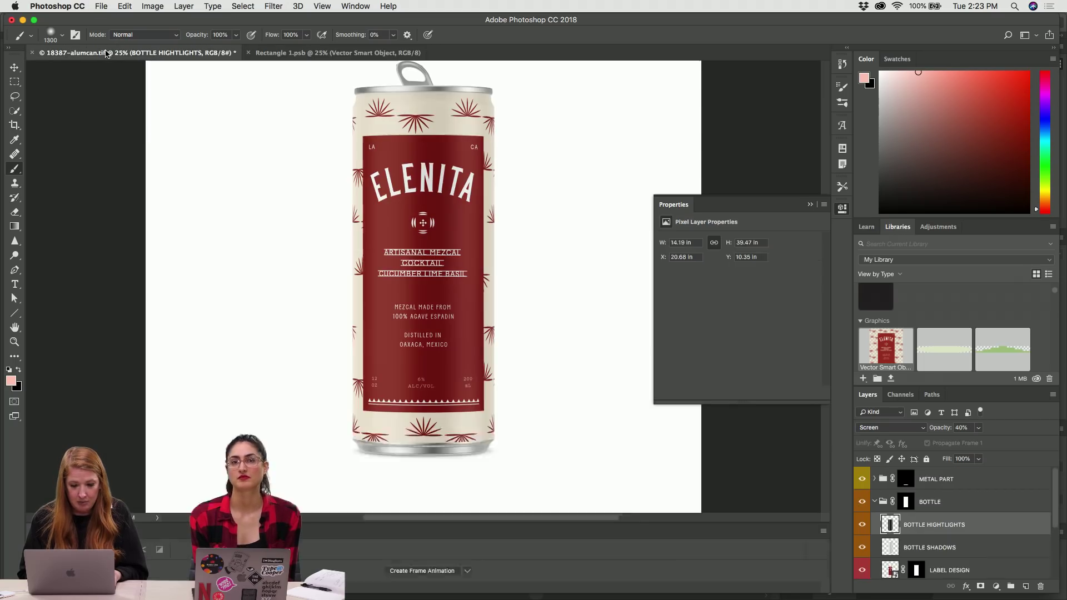
Examine the updated label on the whole can and look through the layer list down to the BACKGROUND layer.
scroll(203, 148, down, 5)
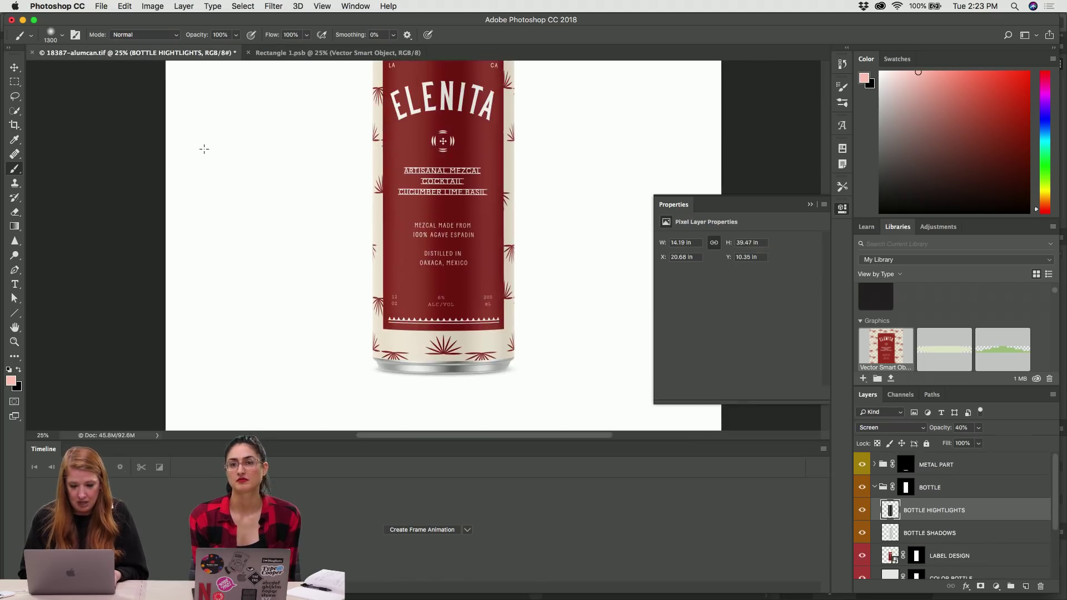
key(super+minus)
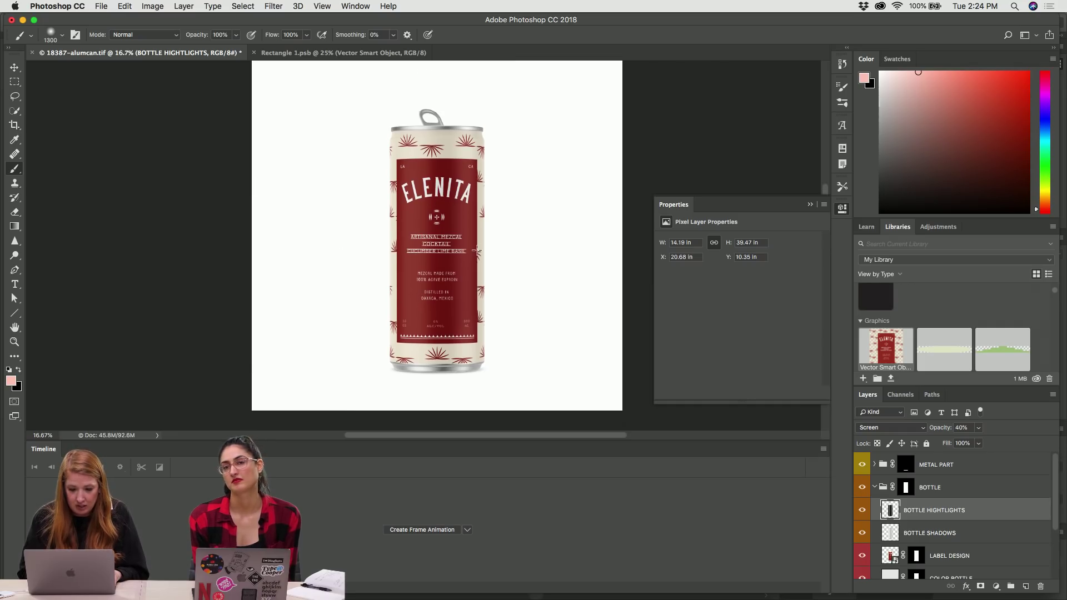
click(329, 53)
click(165, 54)
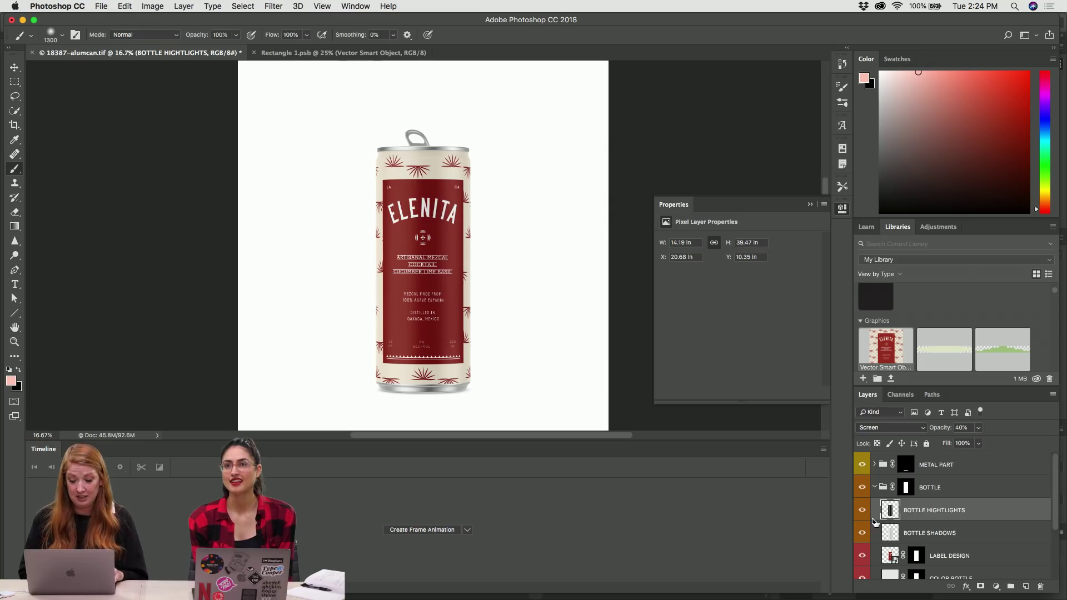
scroll(959, 547, down, 3)
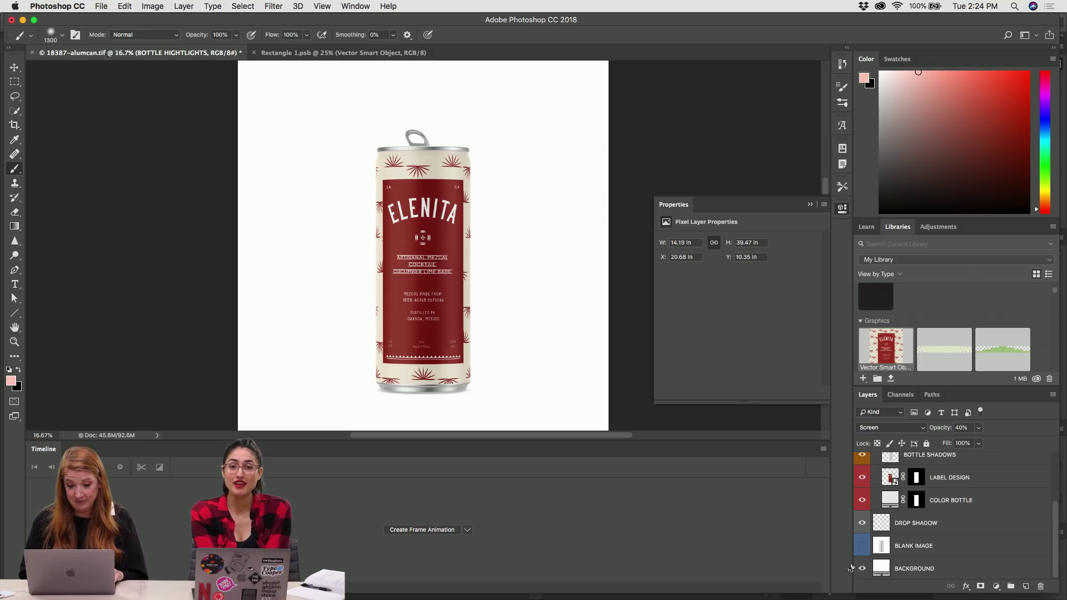